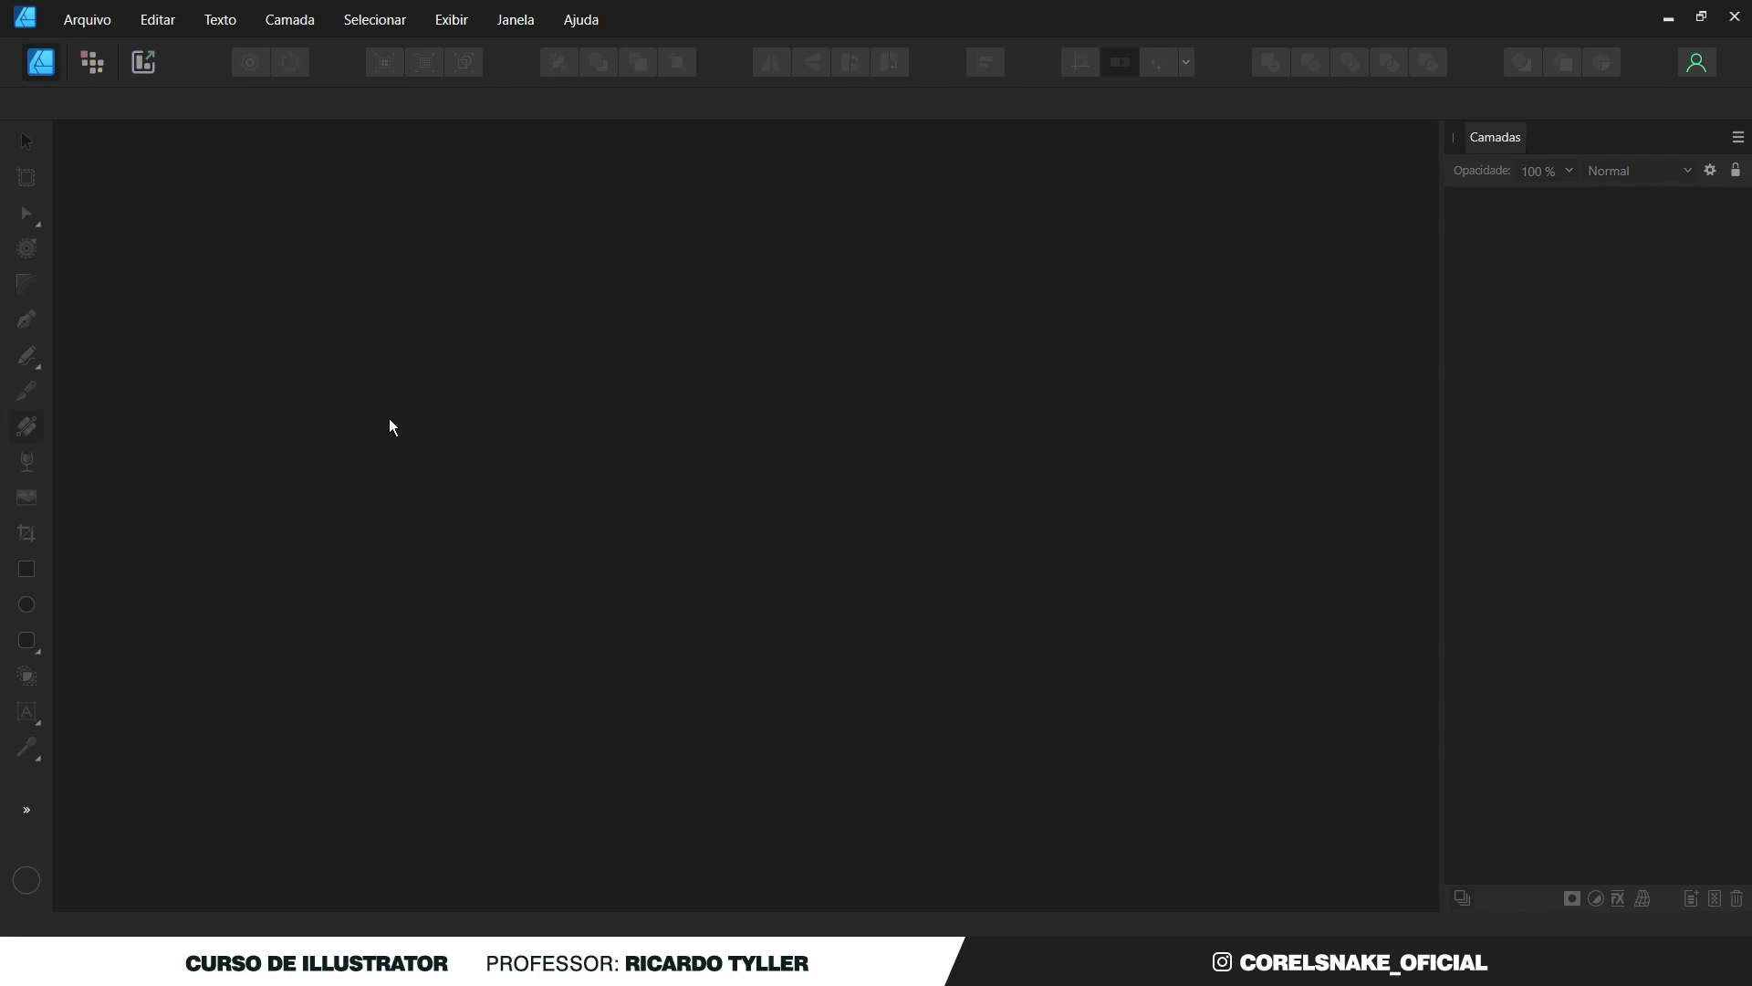
Open the application settings and review the general, colour and performance options.
left_click(173, 25)
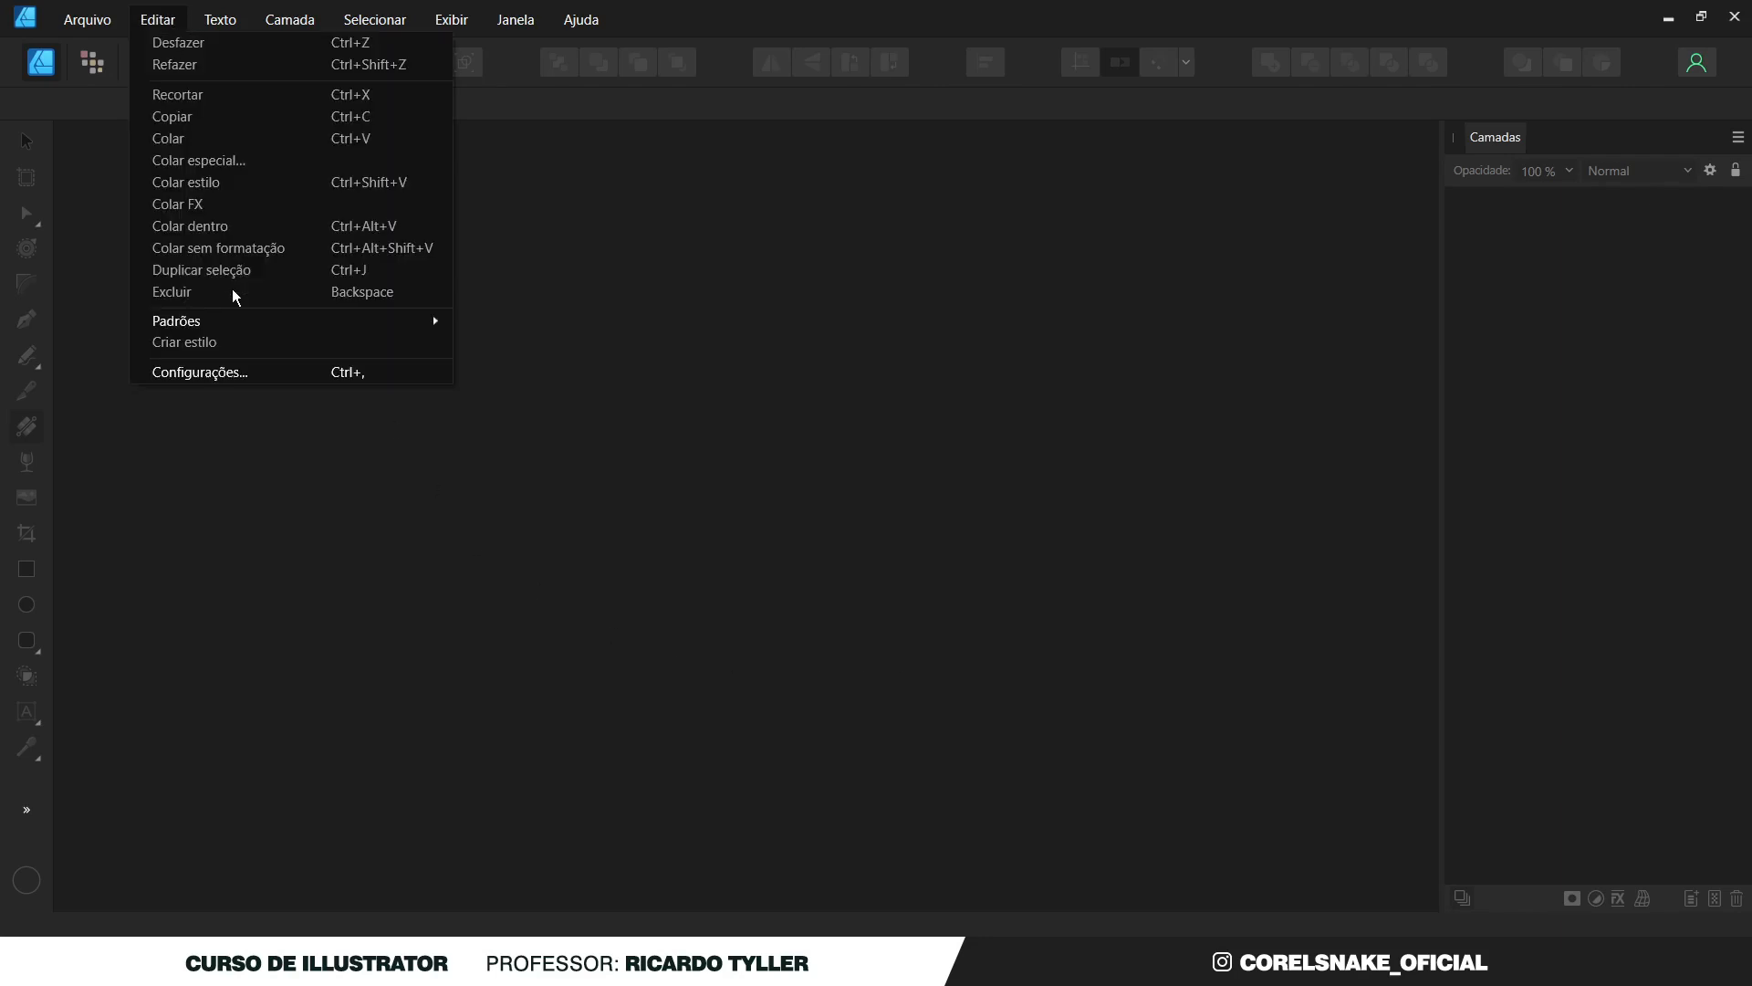
left_click(233, 373)
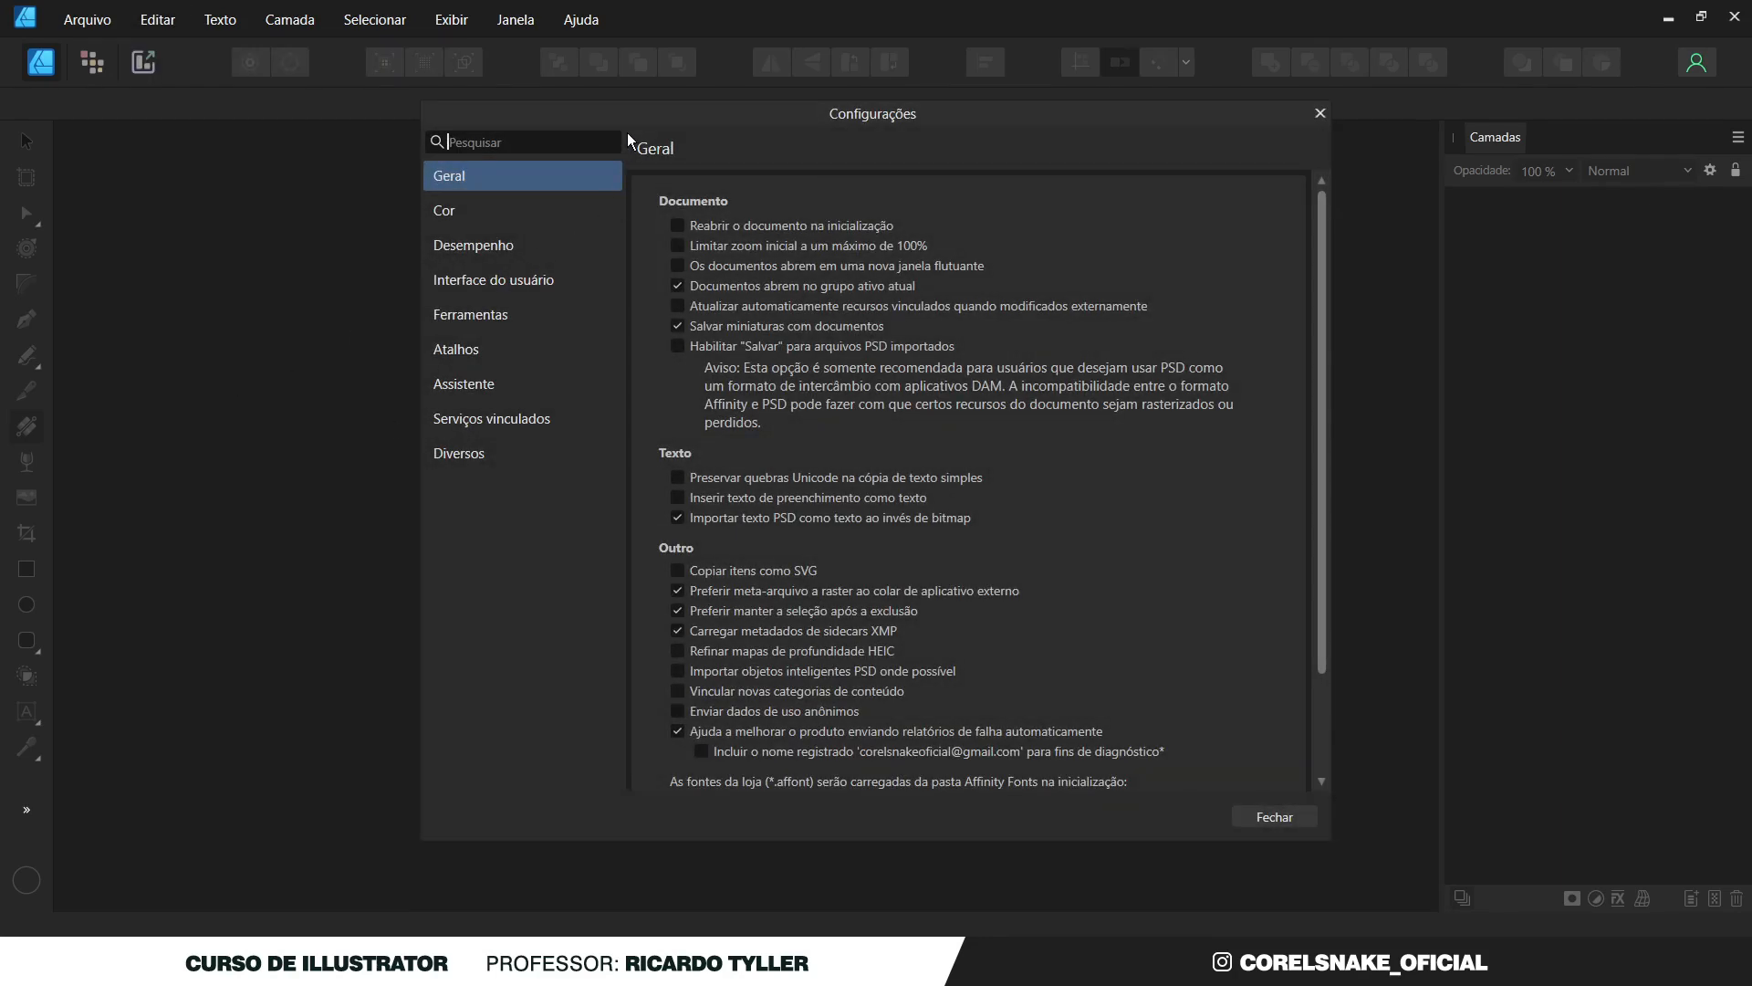
left_click_drag(625, 117, 529, 163)
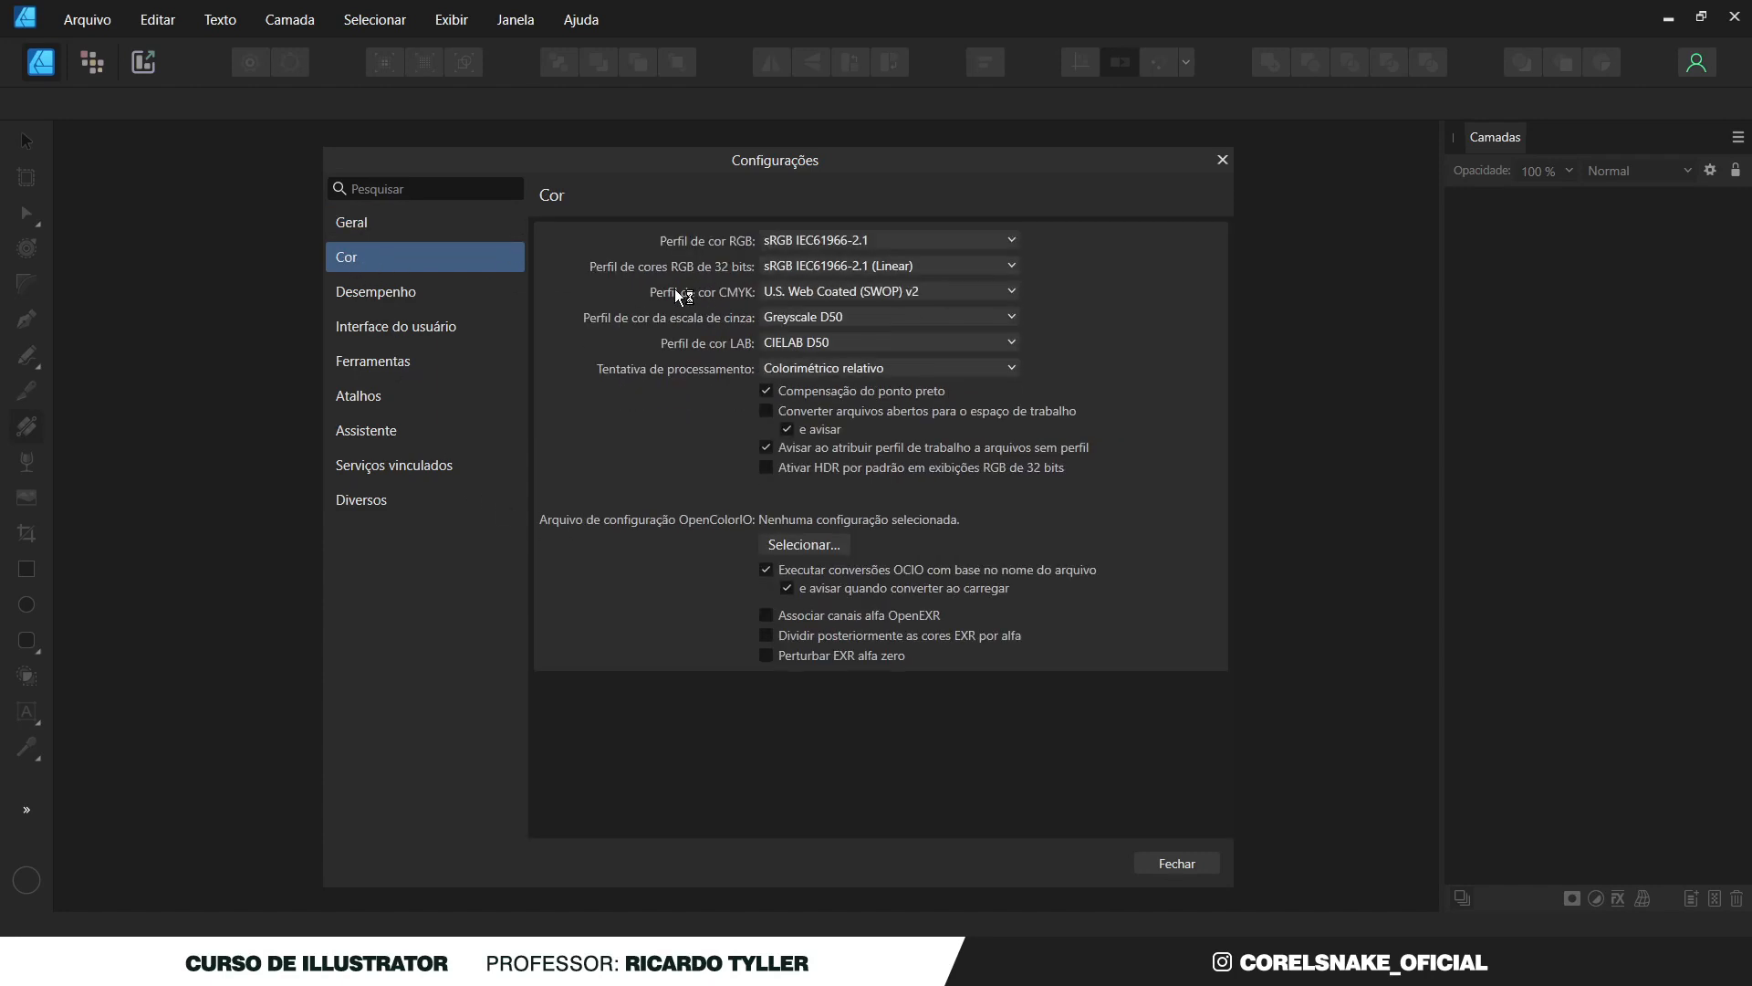
left_click(406, 293)
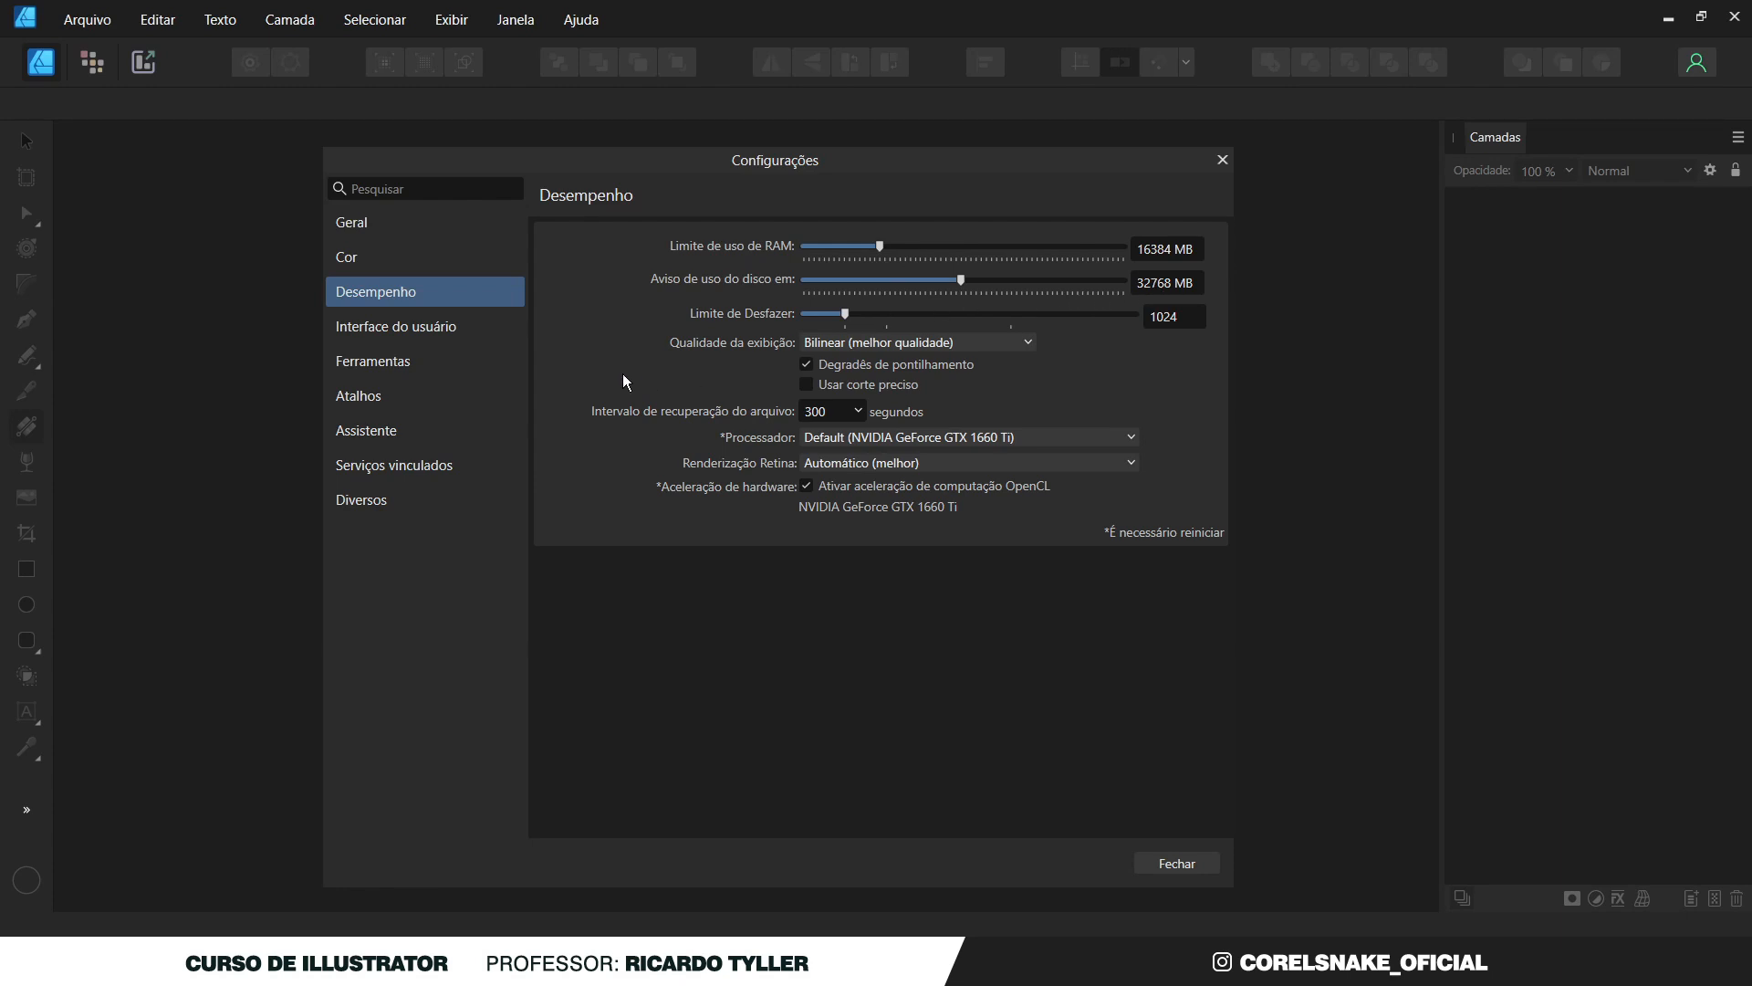
Try the light (Claro) user interface style and switch back to the dark (Escuro) style.
left_click(426, 327)
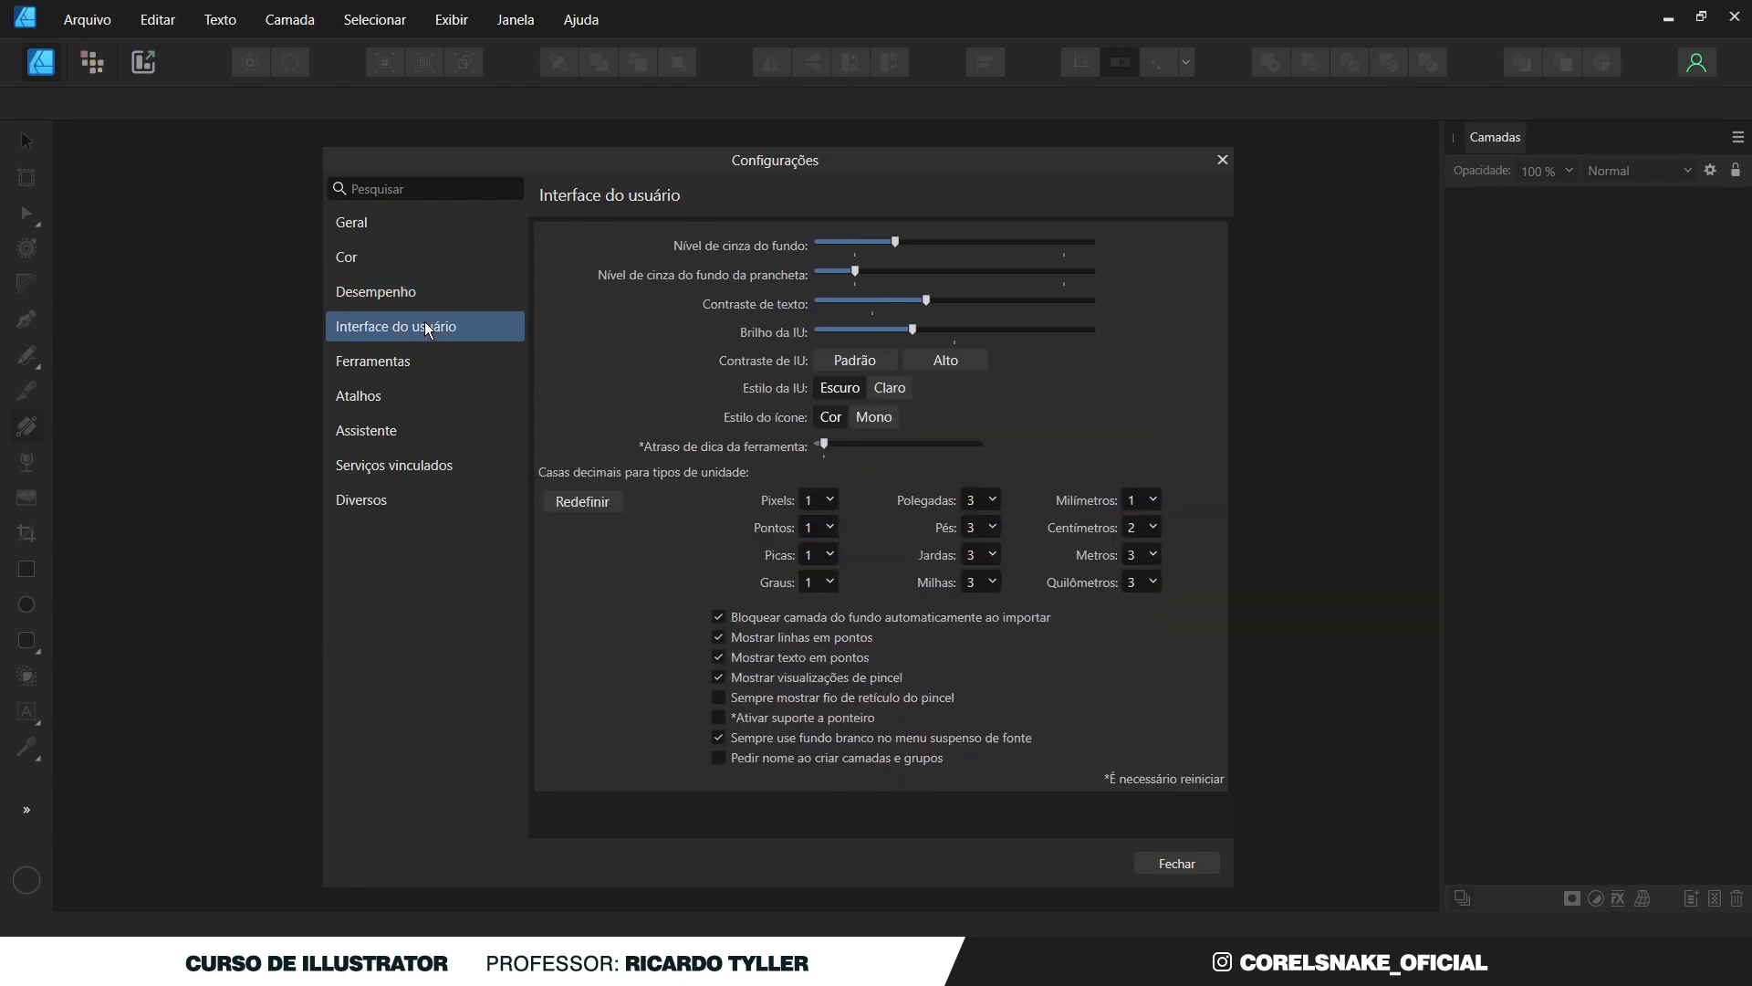
left_click(884, 387)
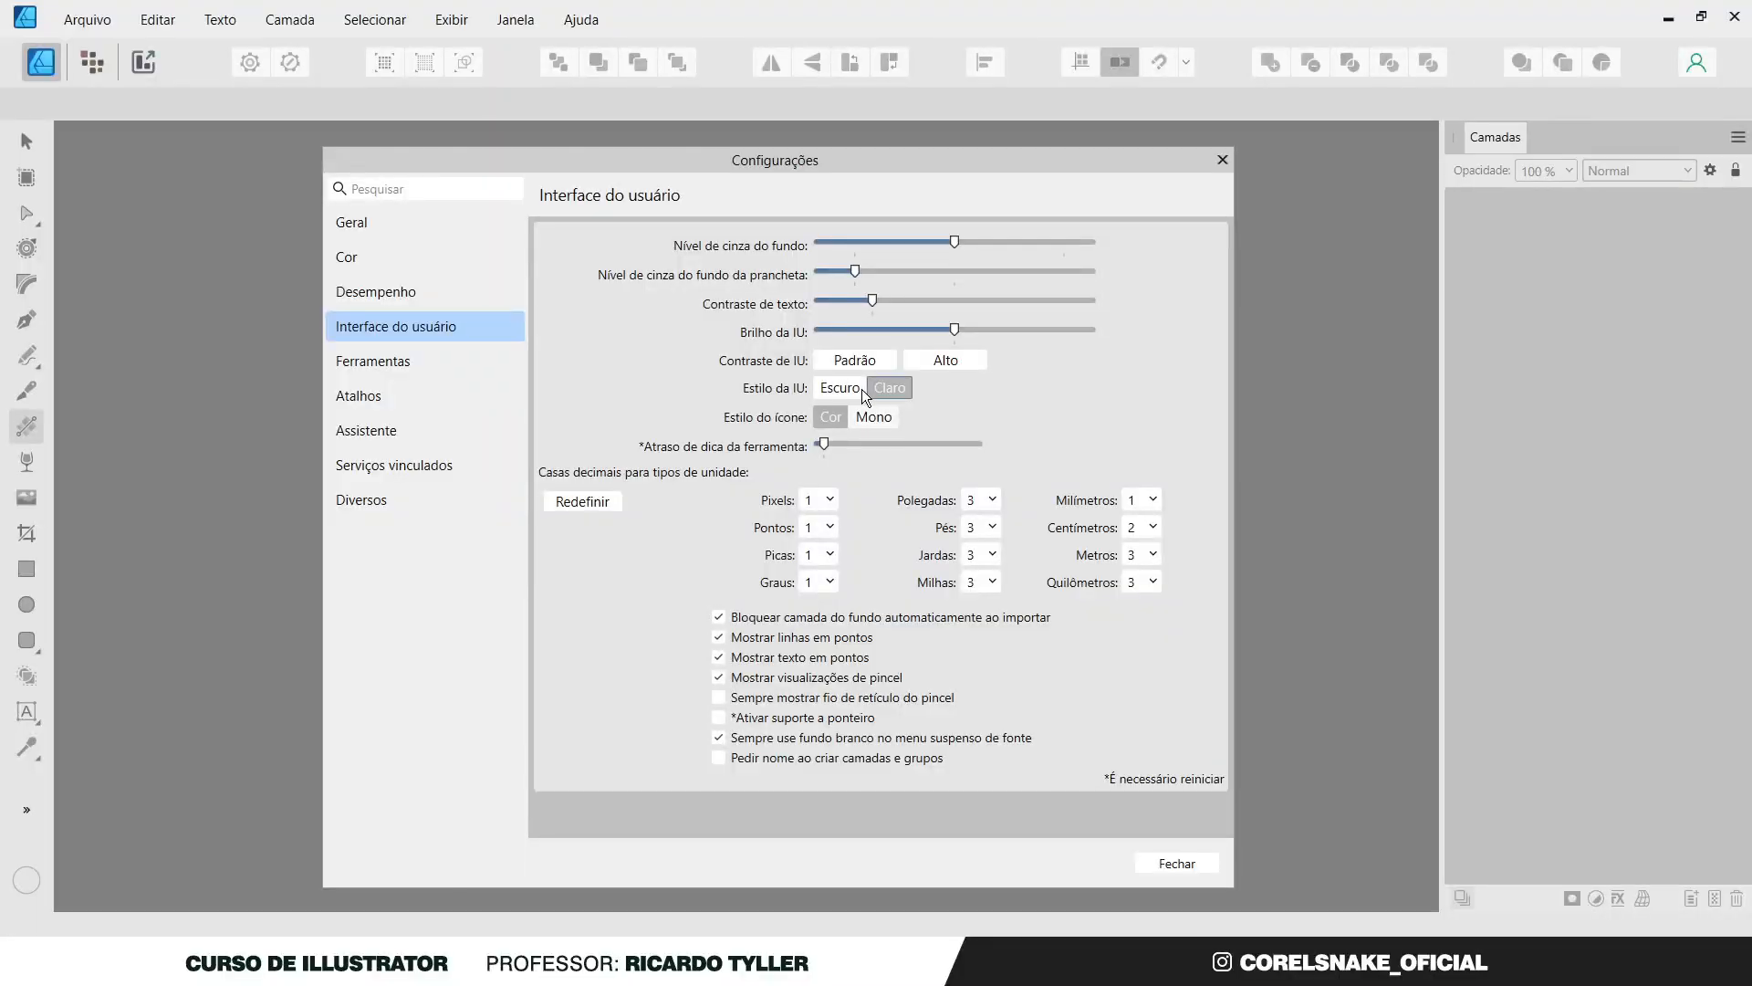
left_click(852, 388)
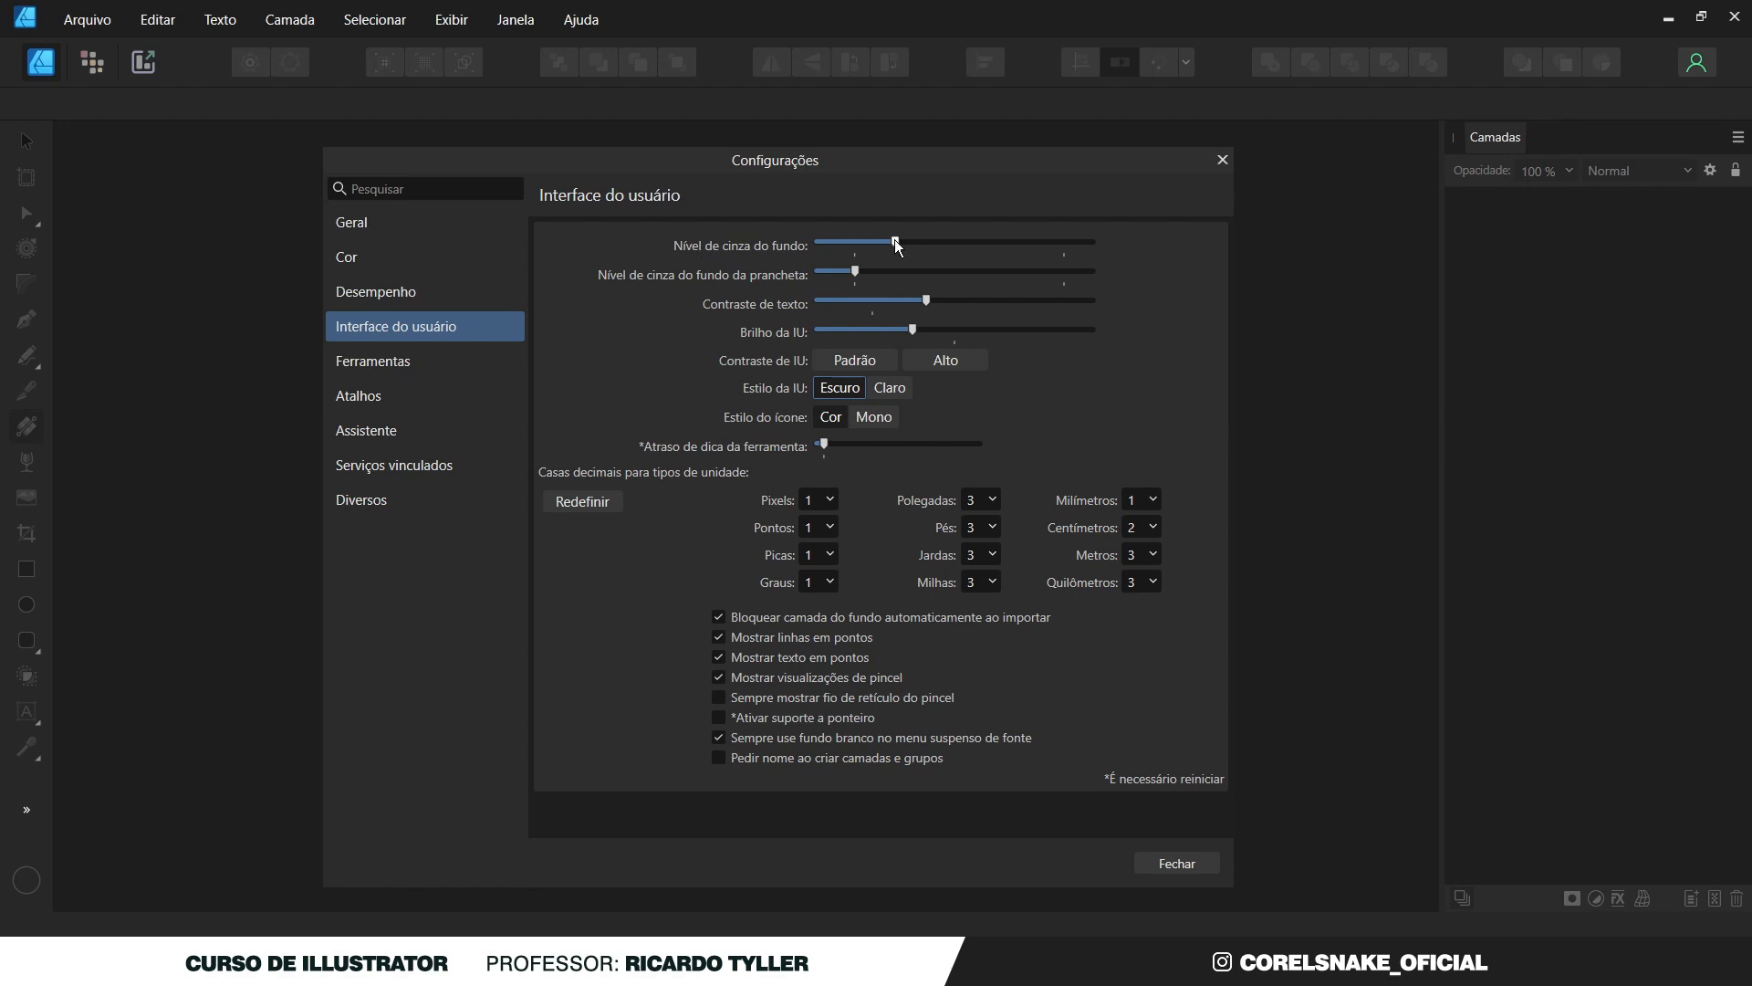
Adjust the background grey level and the UI brightness in the user interface settings.
left_click_drag(894, 239, 910, 241)
left_click_drag(917, 330, 906, 332)
Review the tool settings, including the units available for the nudge distance, keeping them in Pixels.
left_click(387, 365)
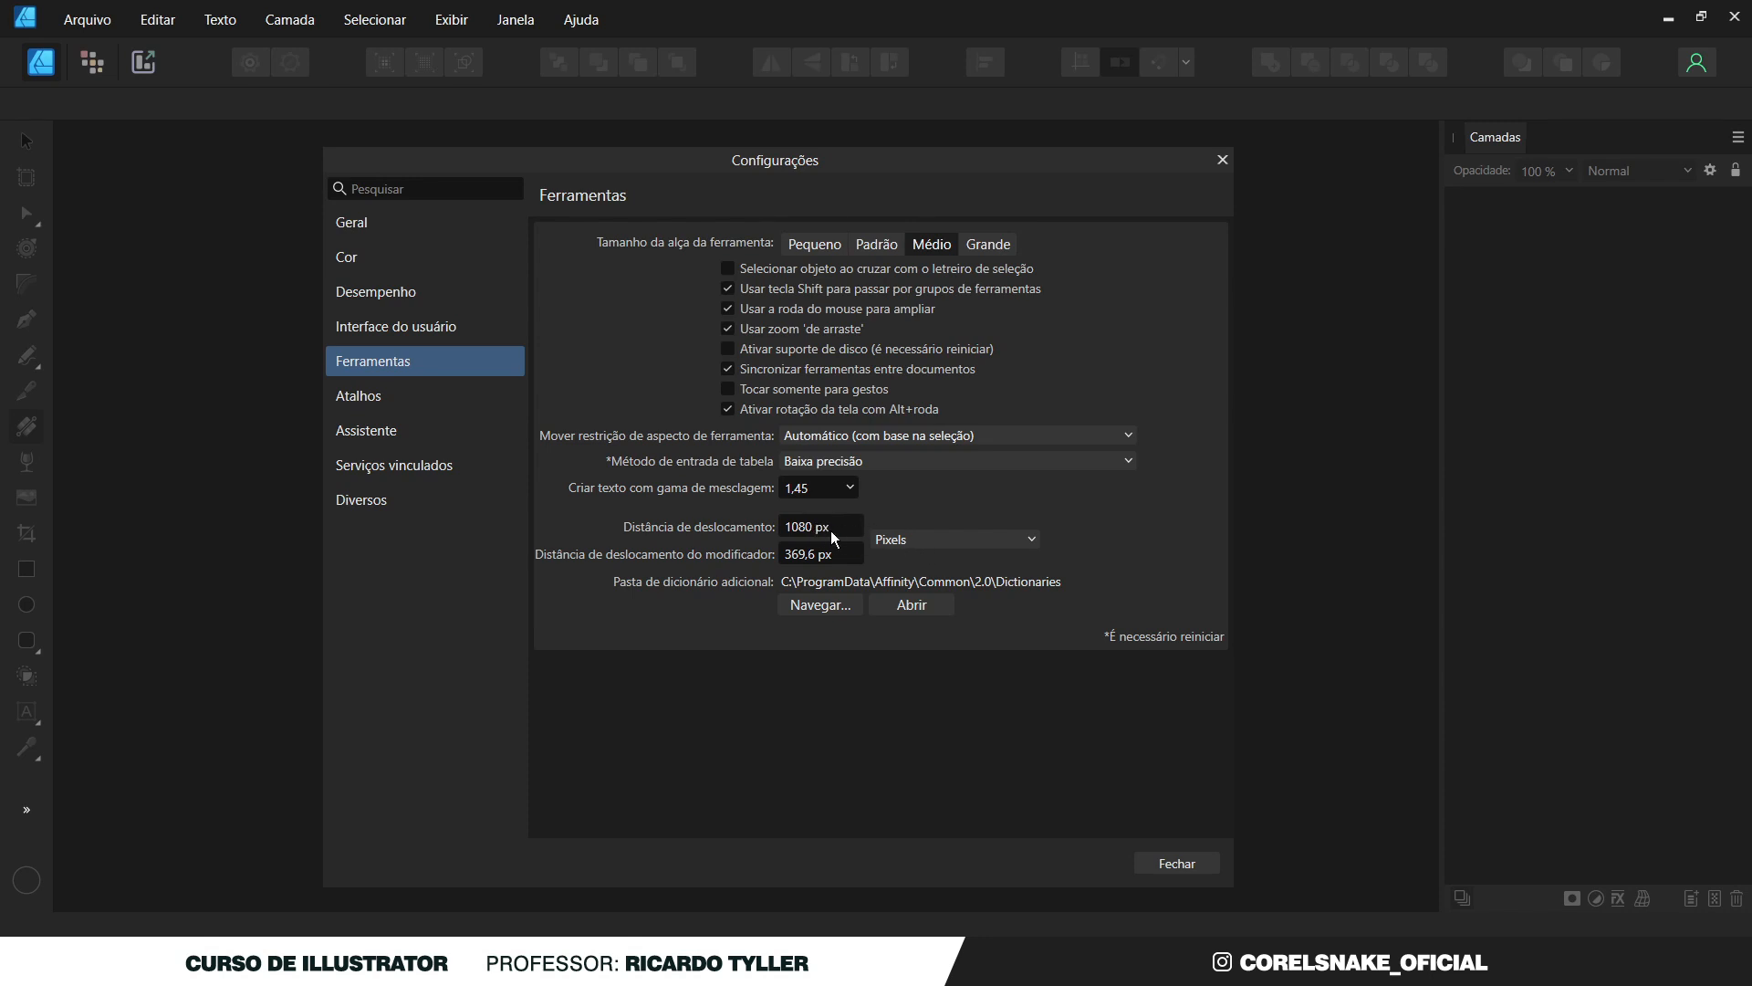
left_click(911, 540)
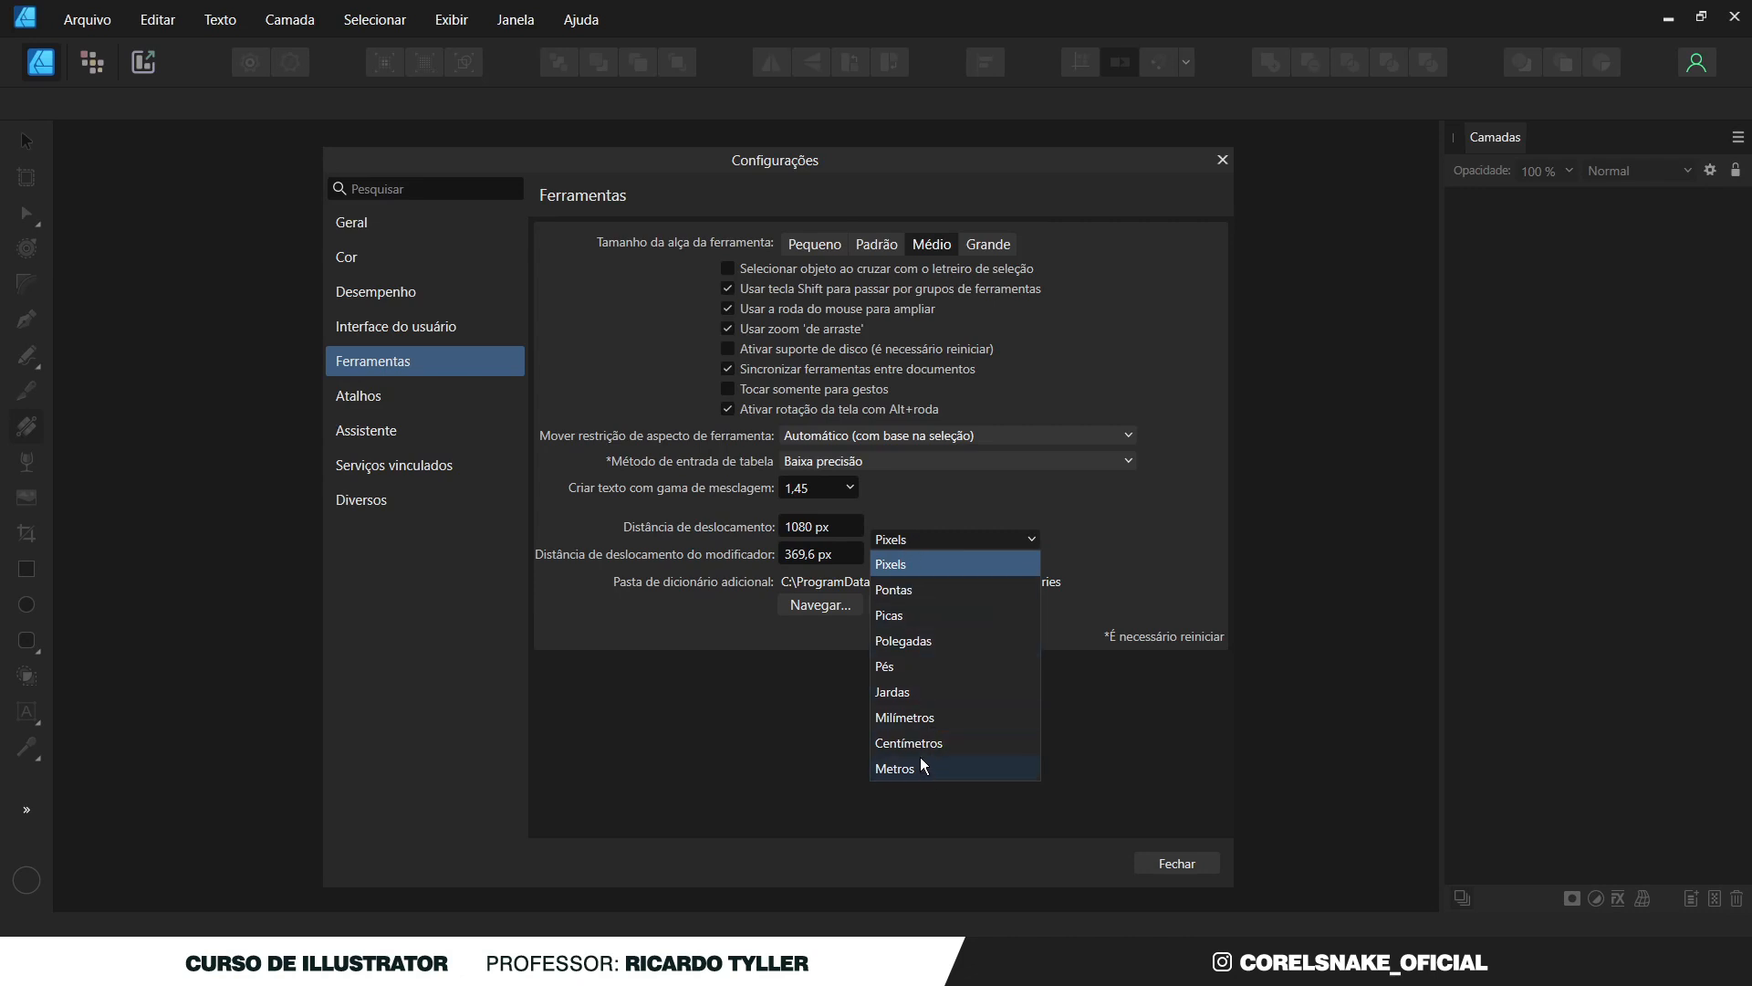
left_click(933, 495)
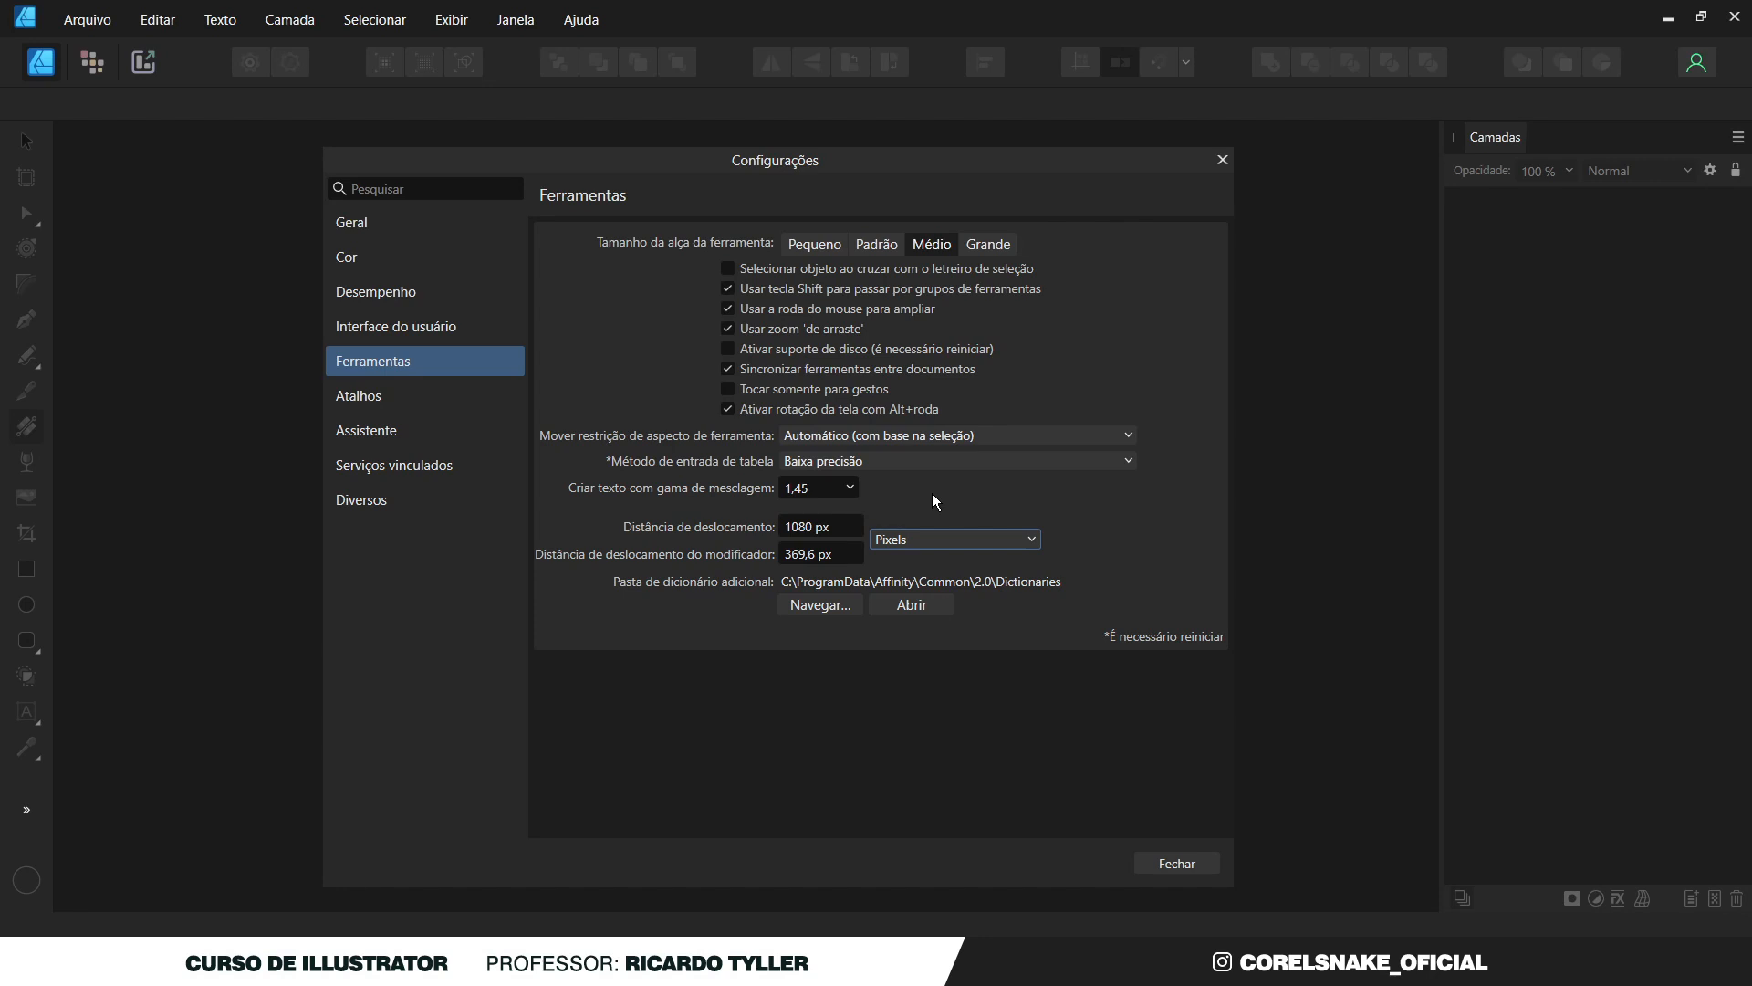
Examine the keyboard shortcut settings, including the available personas and command categories, keeping Designer and Arquivo.
left_click(398, 402)
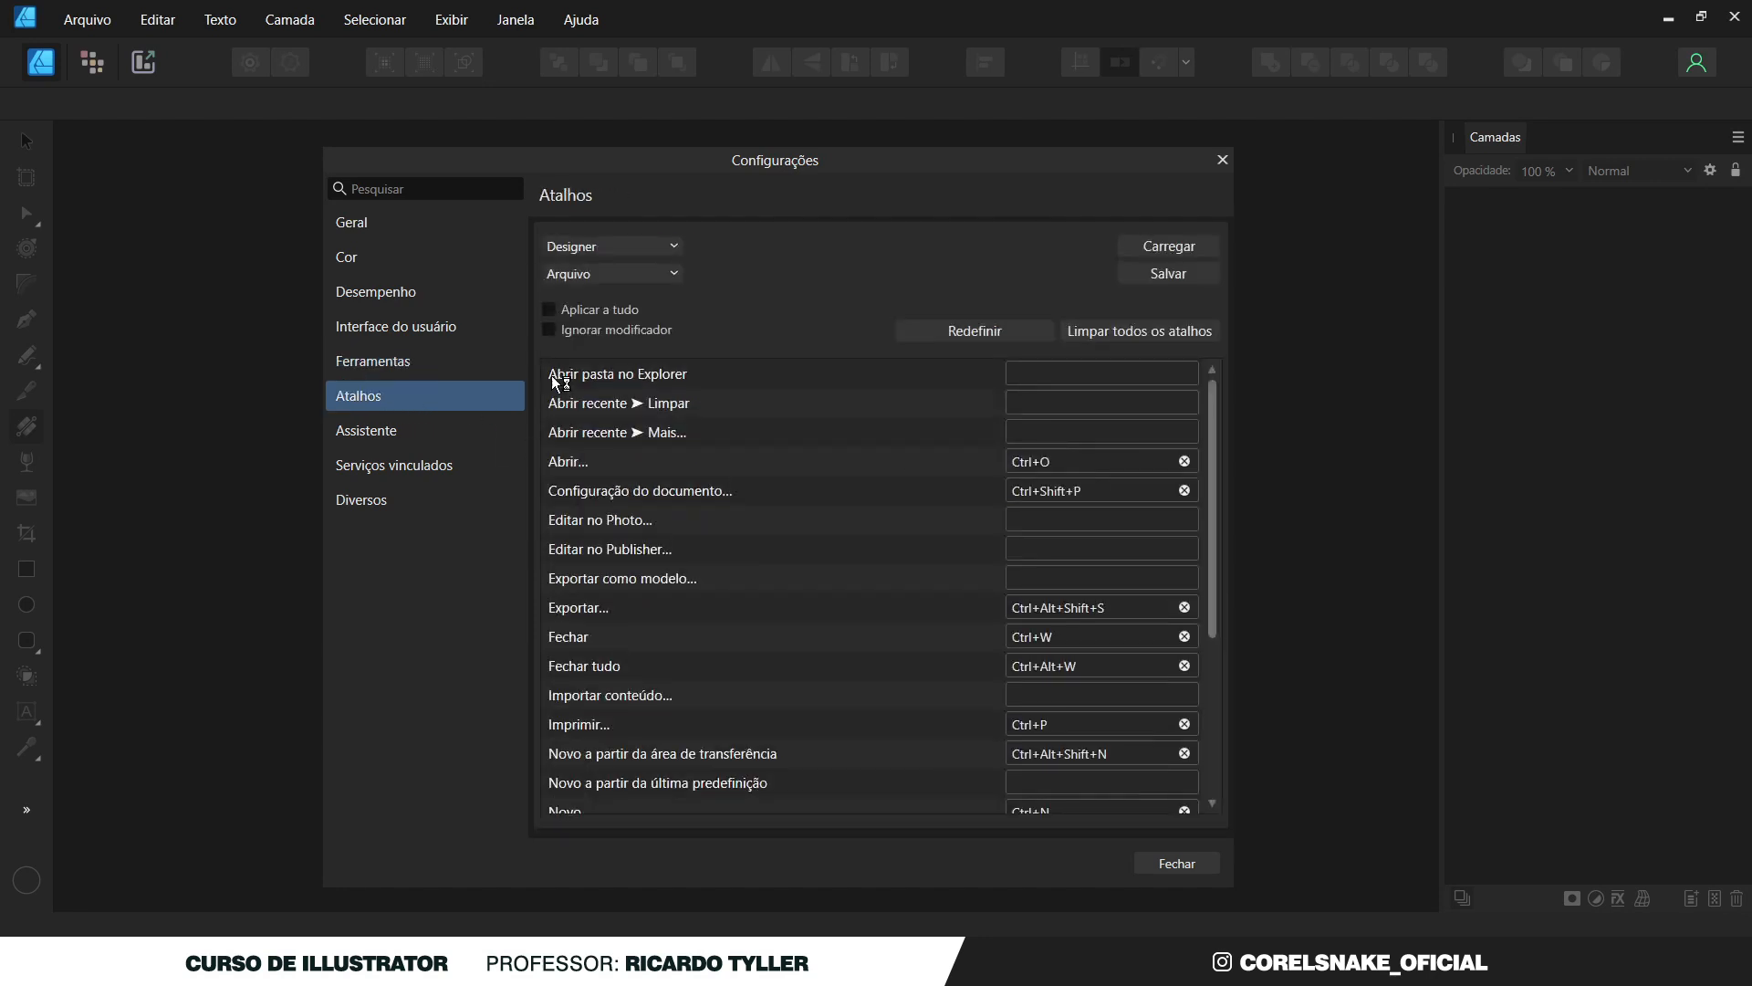
left_click(633, 248)
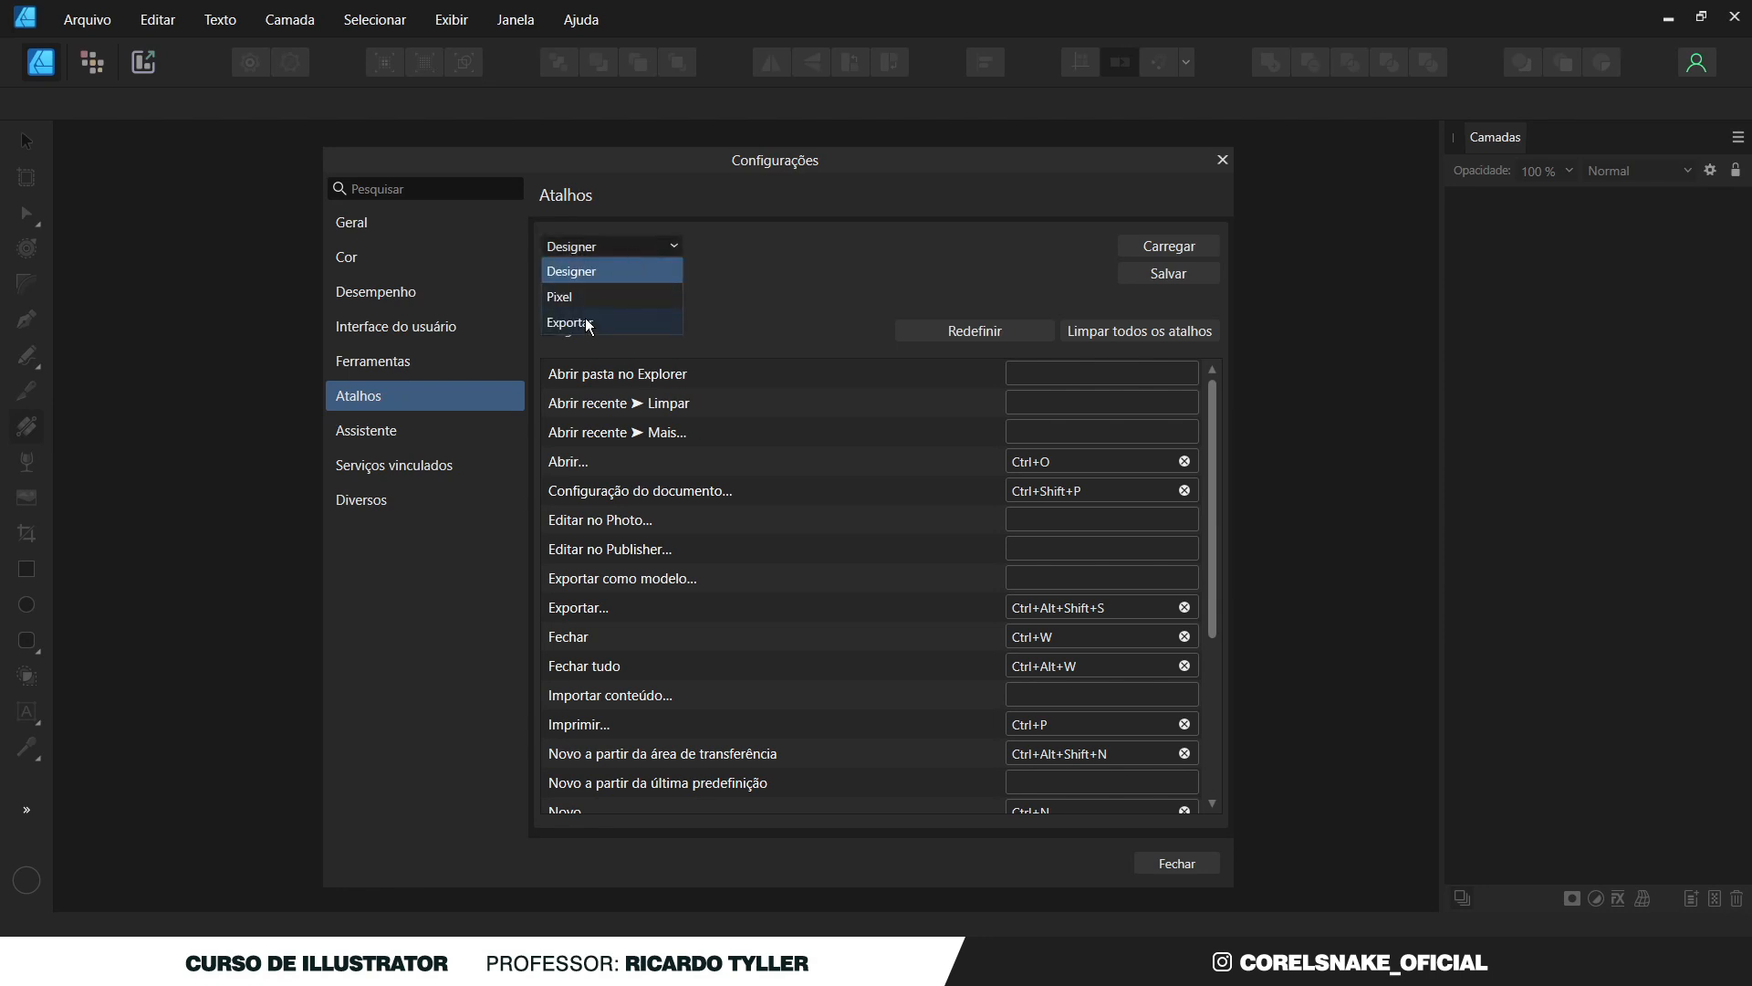
left_click(699, 281)
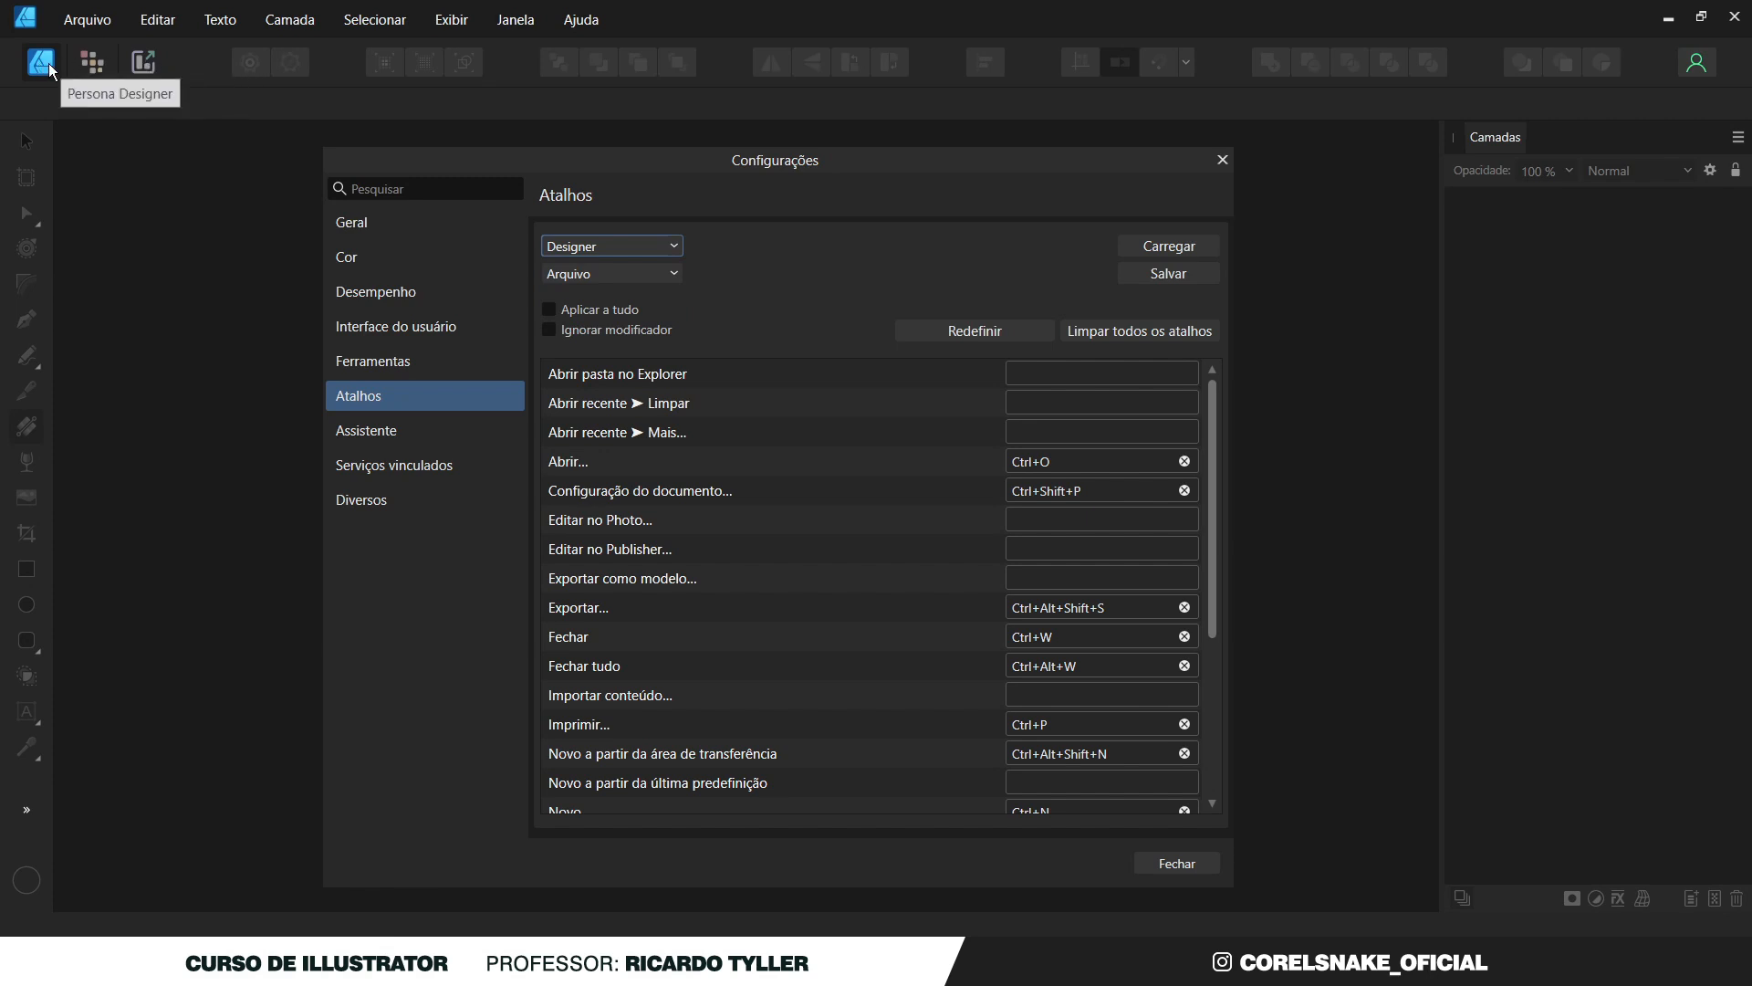
left_click(650, 272)
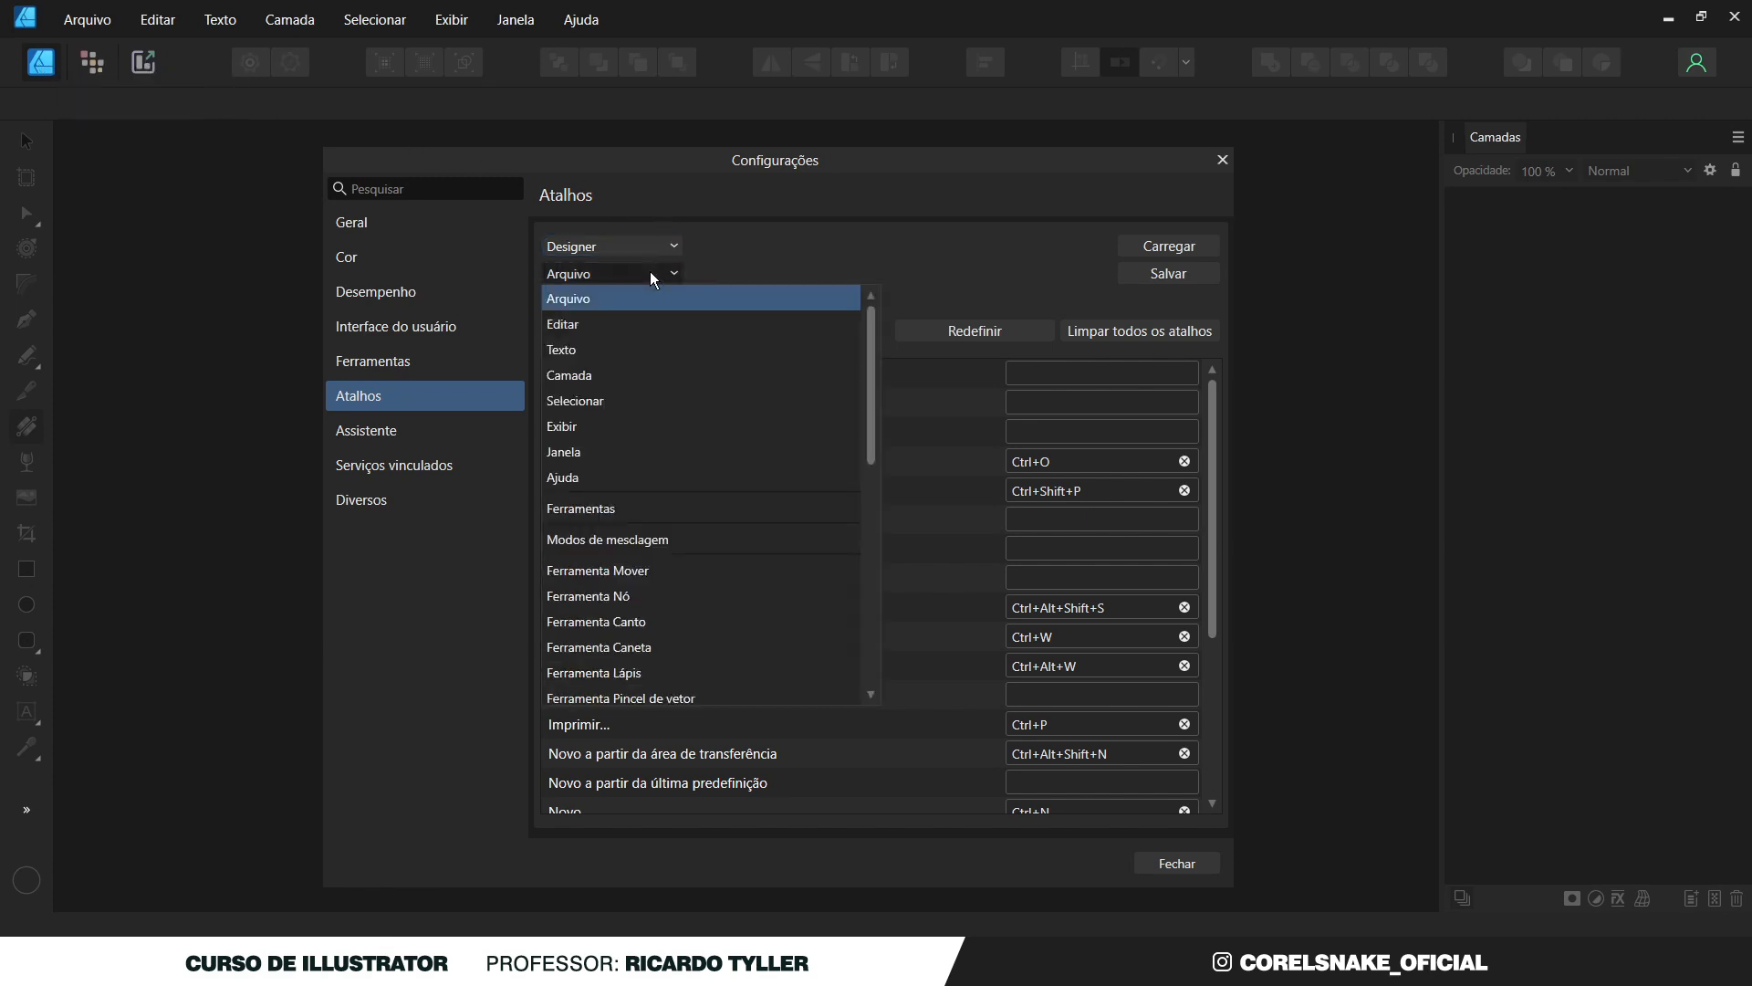
scroll(639, 548, "down", 4)
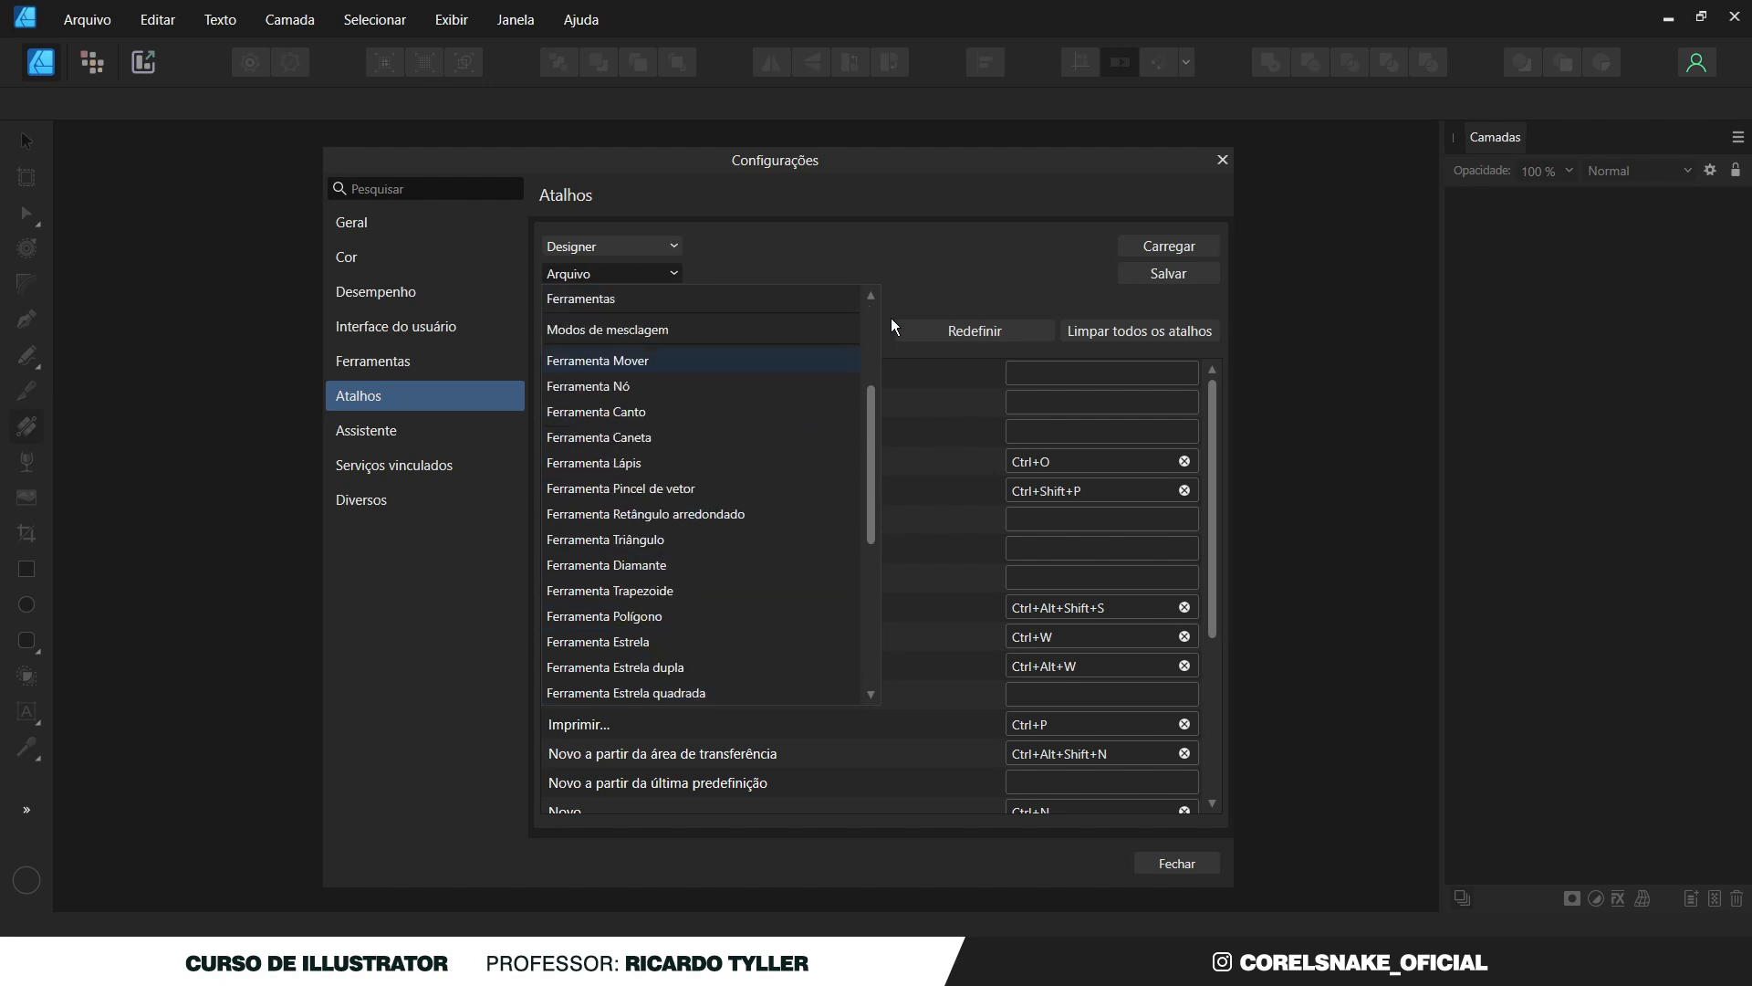
left_click(948, 247)
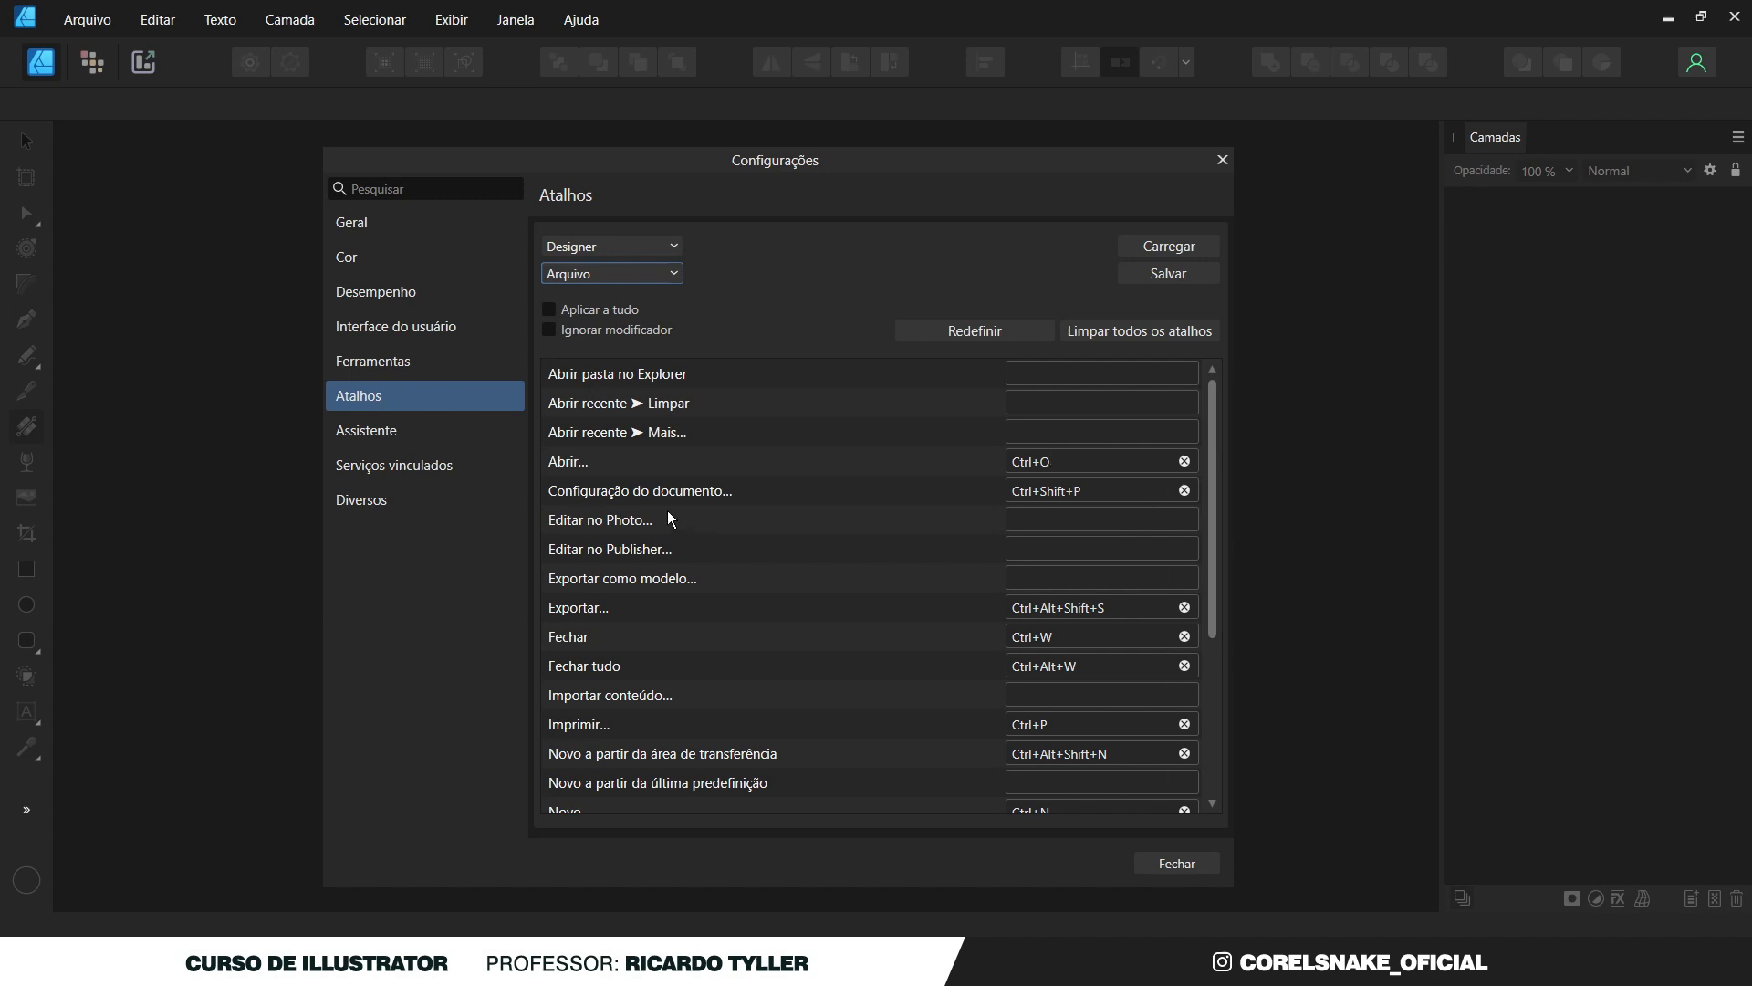
Review the assistant, linked services and miscellaneous settings, and close the settings.
left_click(387, 434)
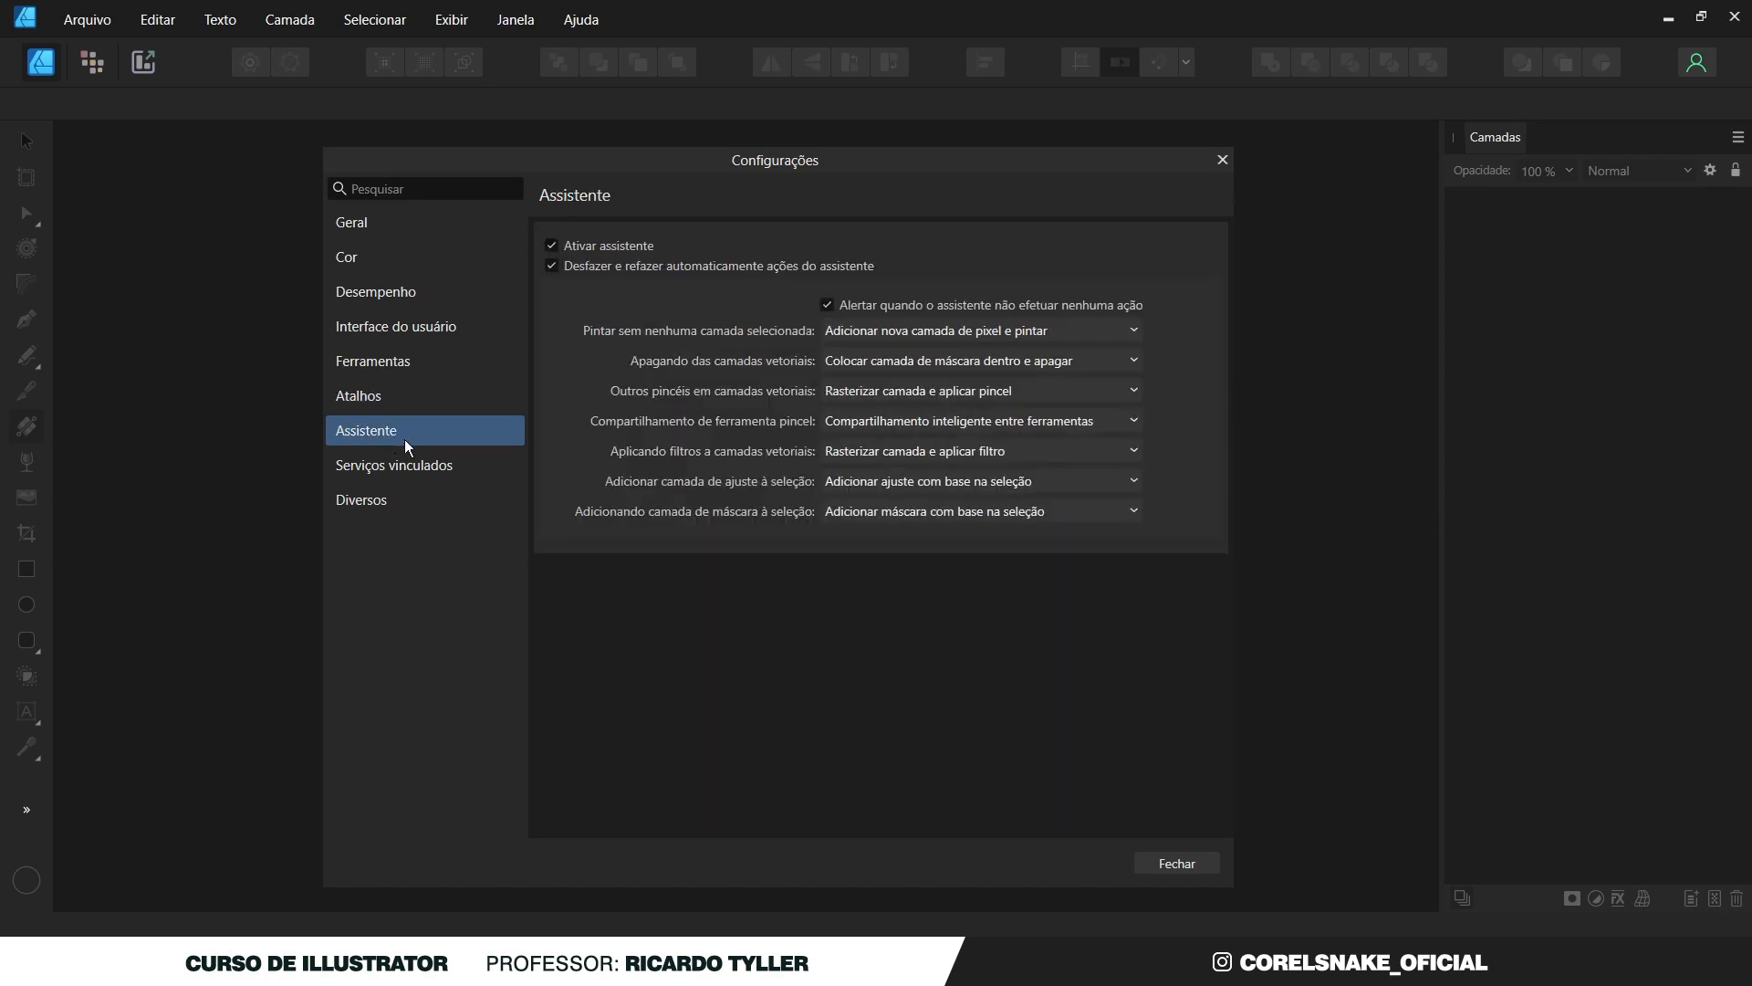
left_click(402, 463)
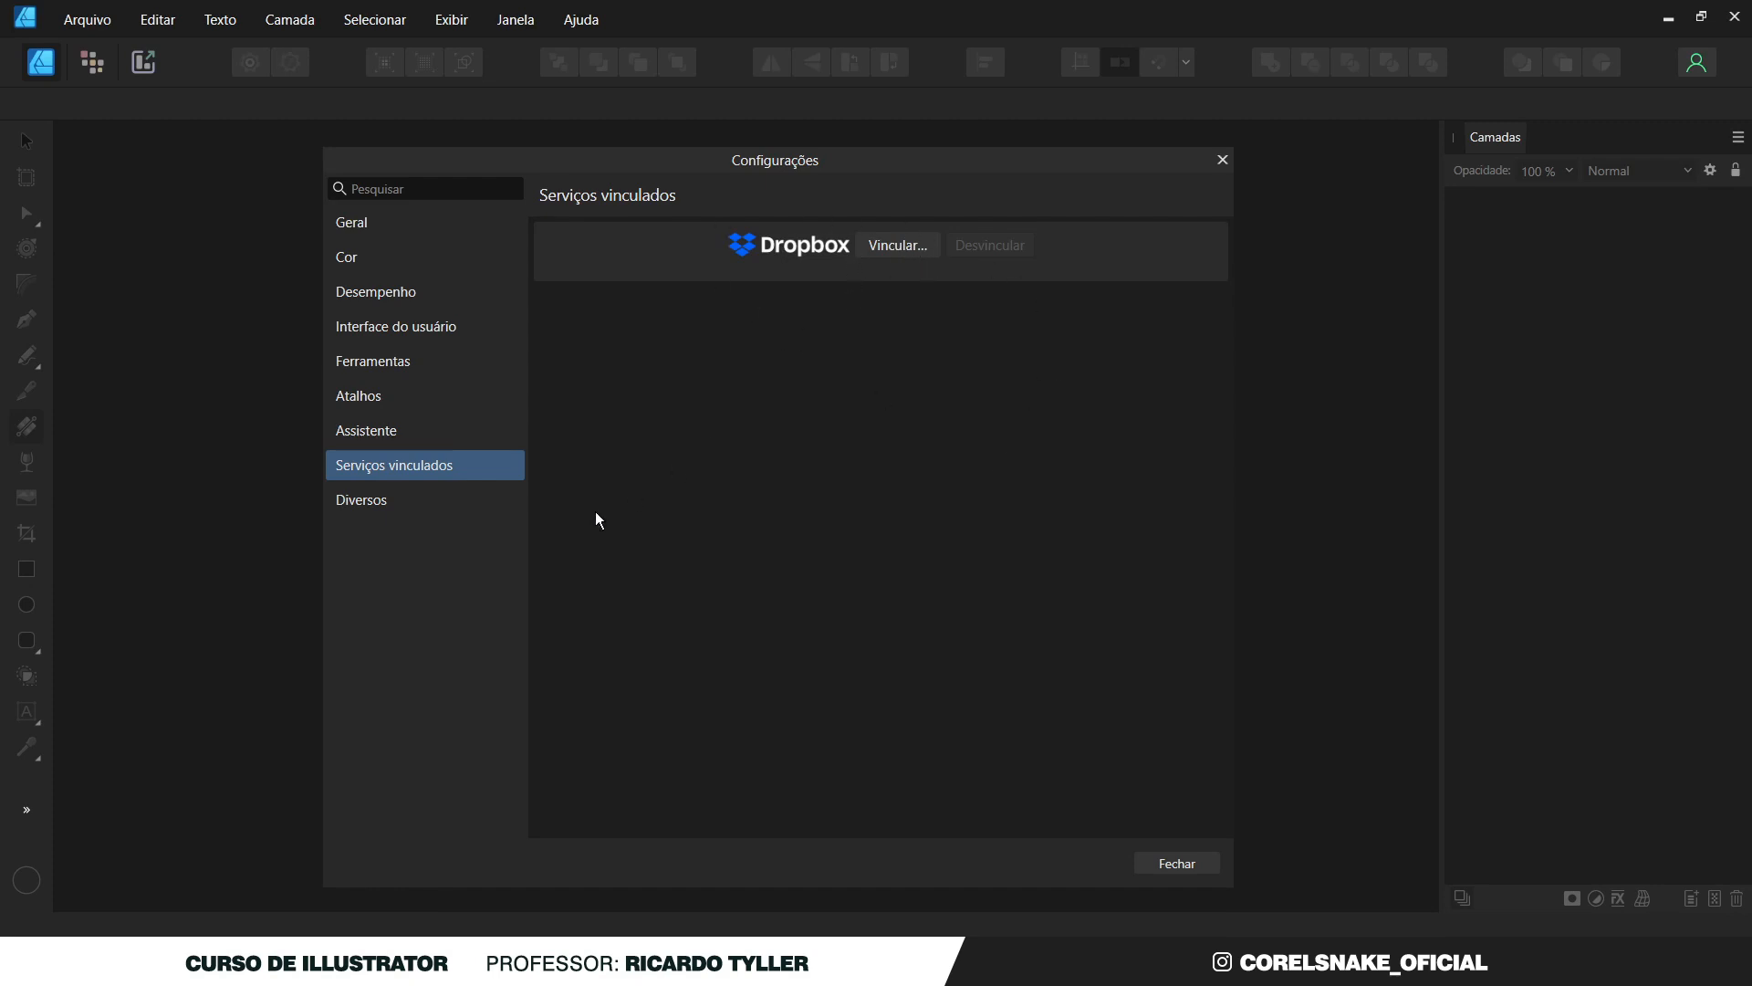
left_click(406, 504)
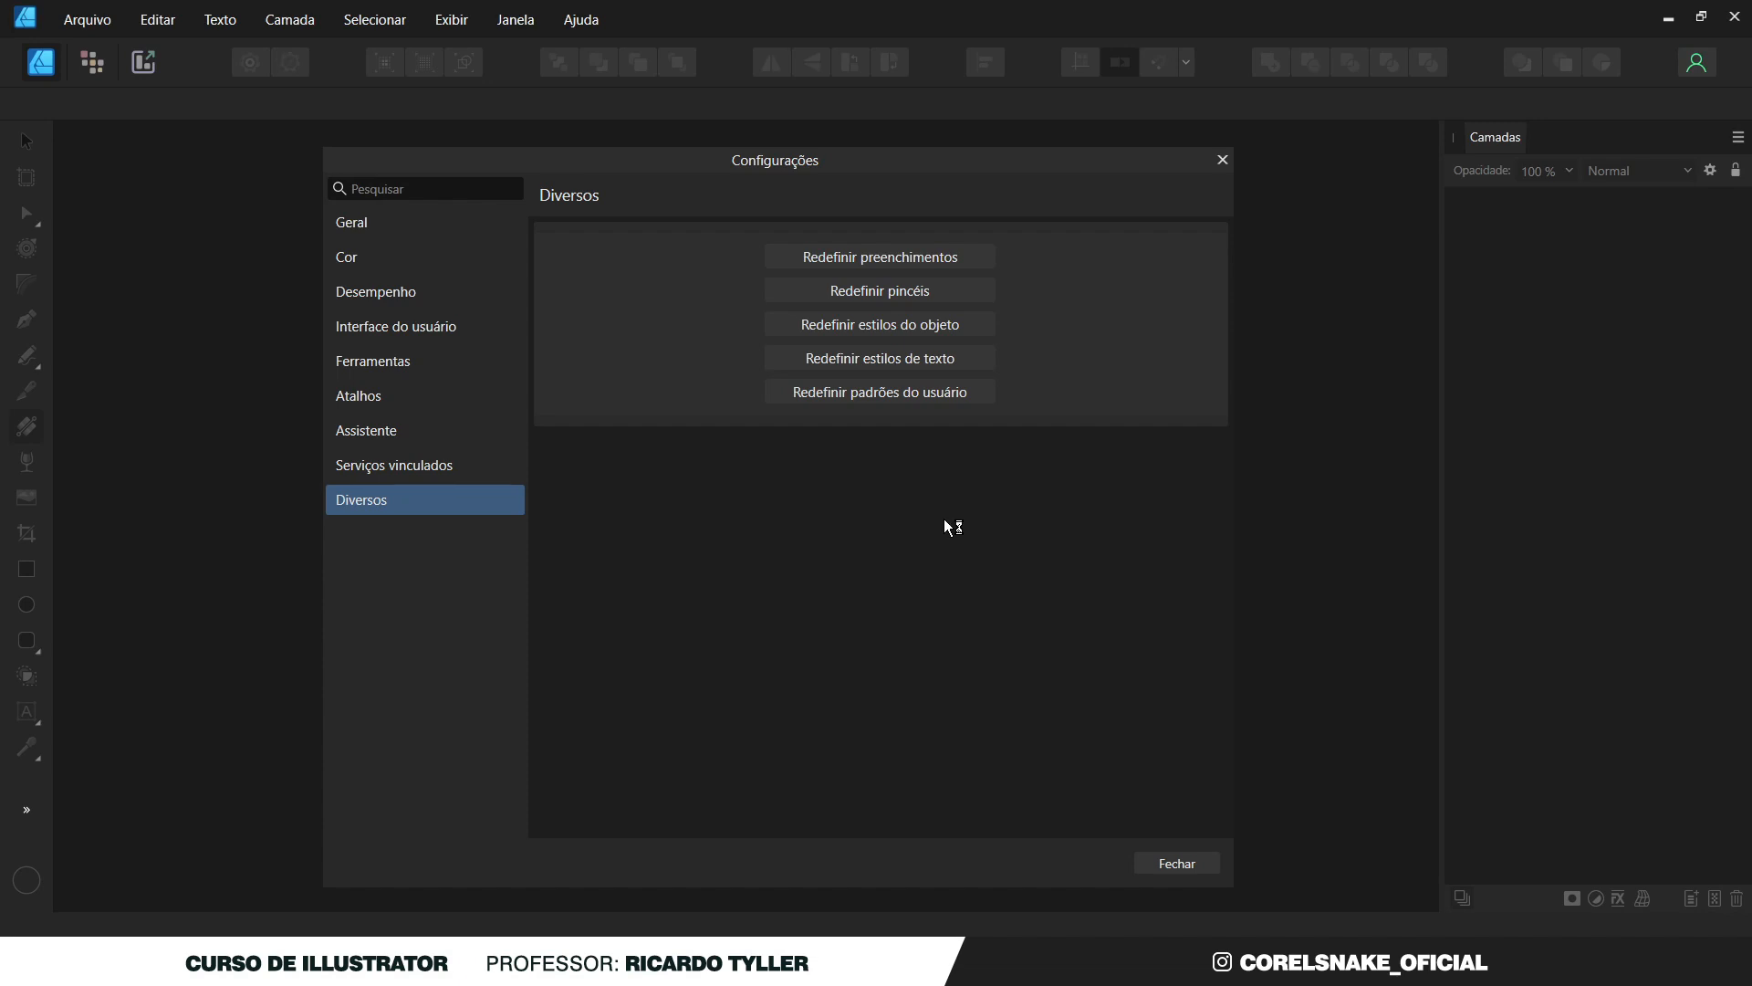
left_click(1178, 865)
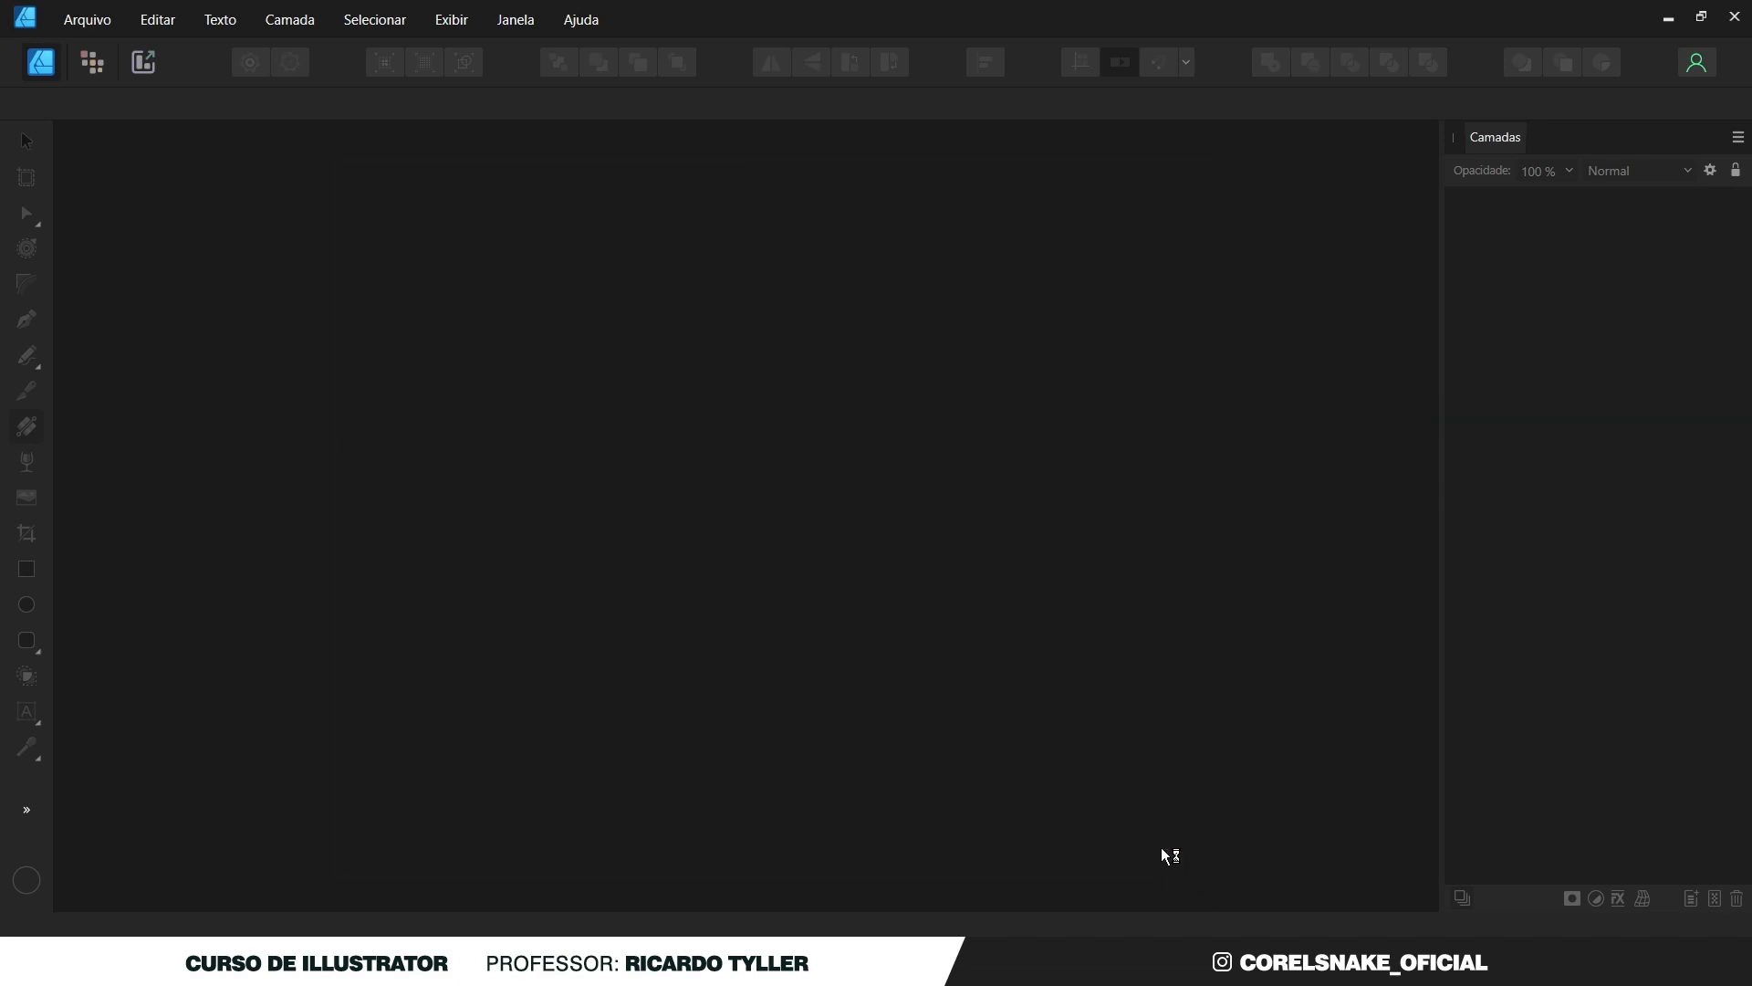
Create a new landscape A4 print document, 297 × 210 mm at 300 DPI.
left_click(88, 19)
left_click(86, 67)
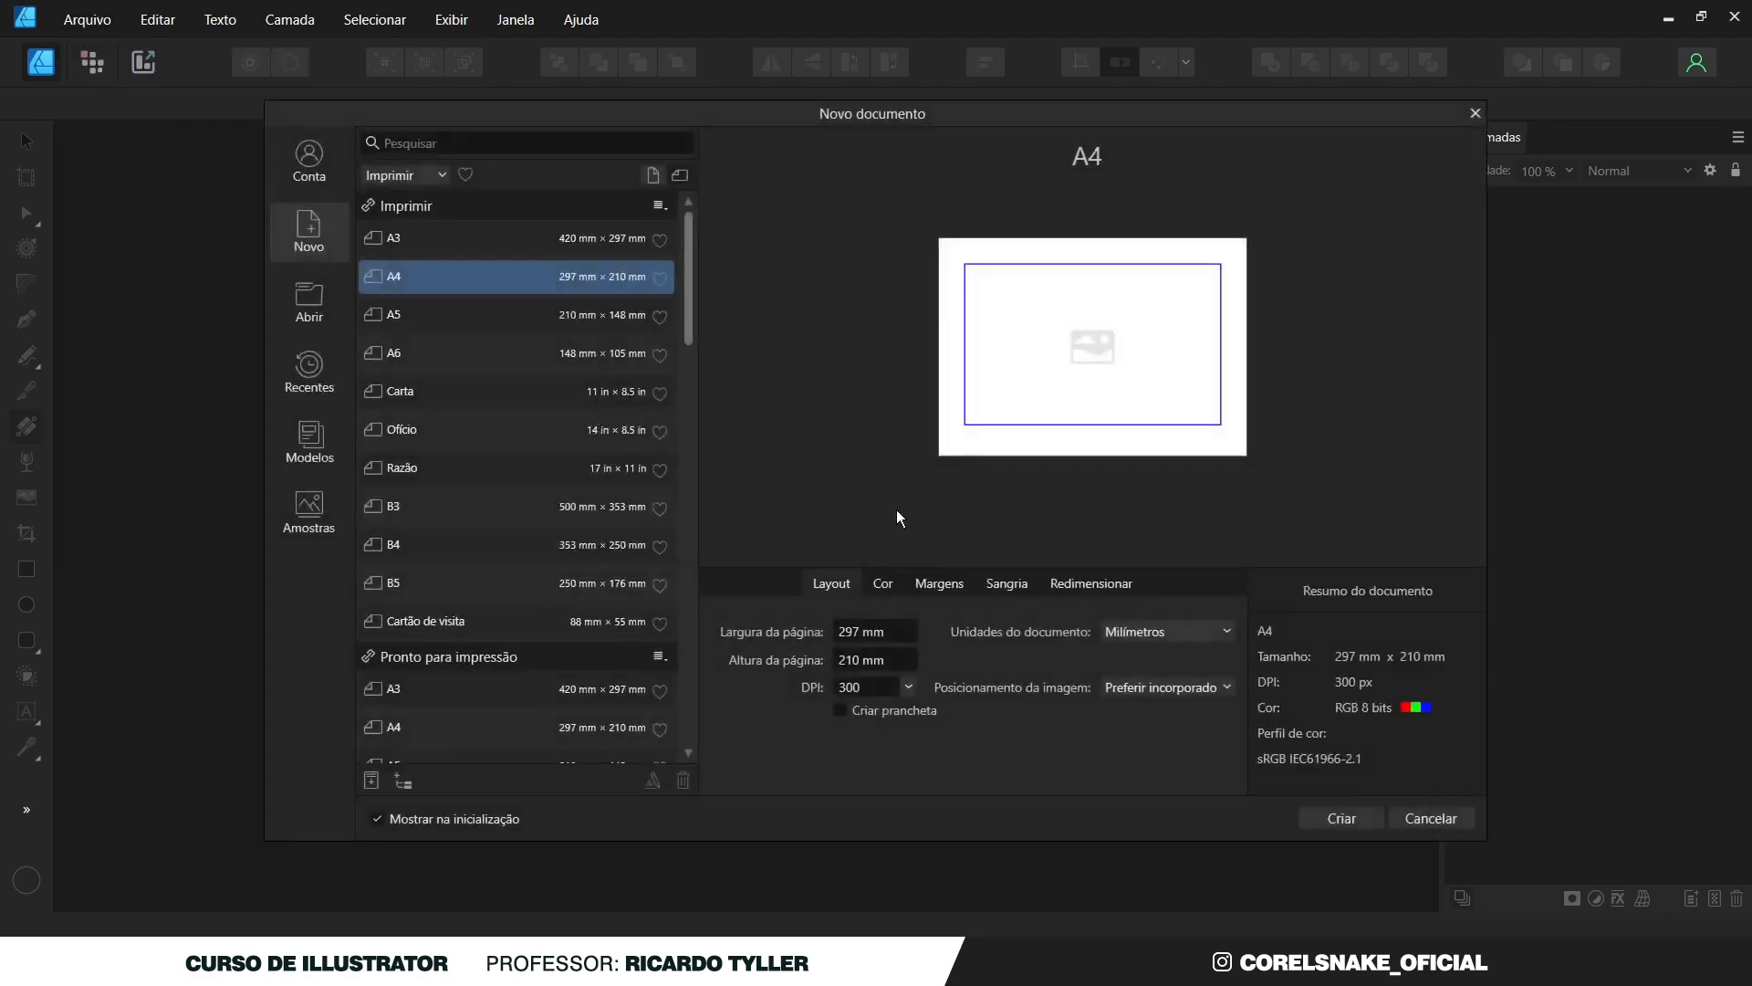
left_click(1334, 818)
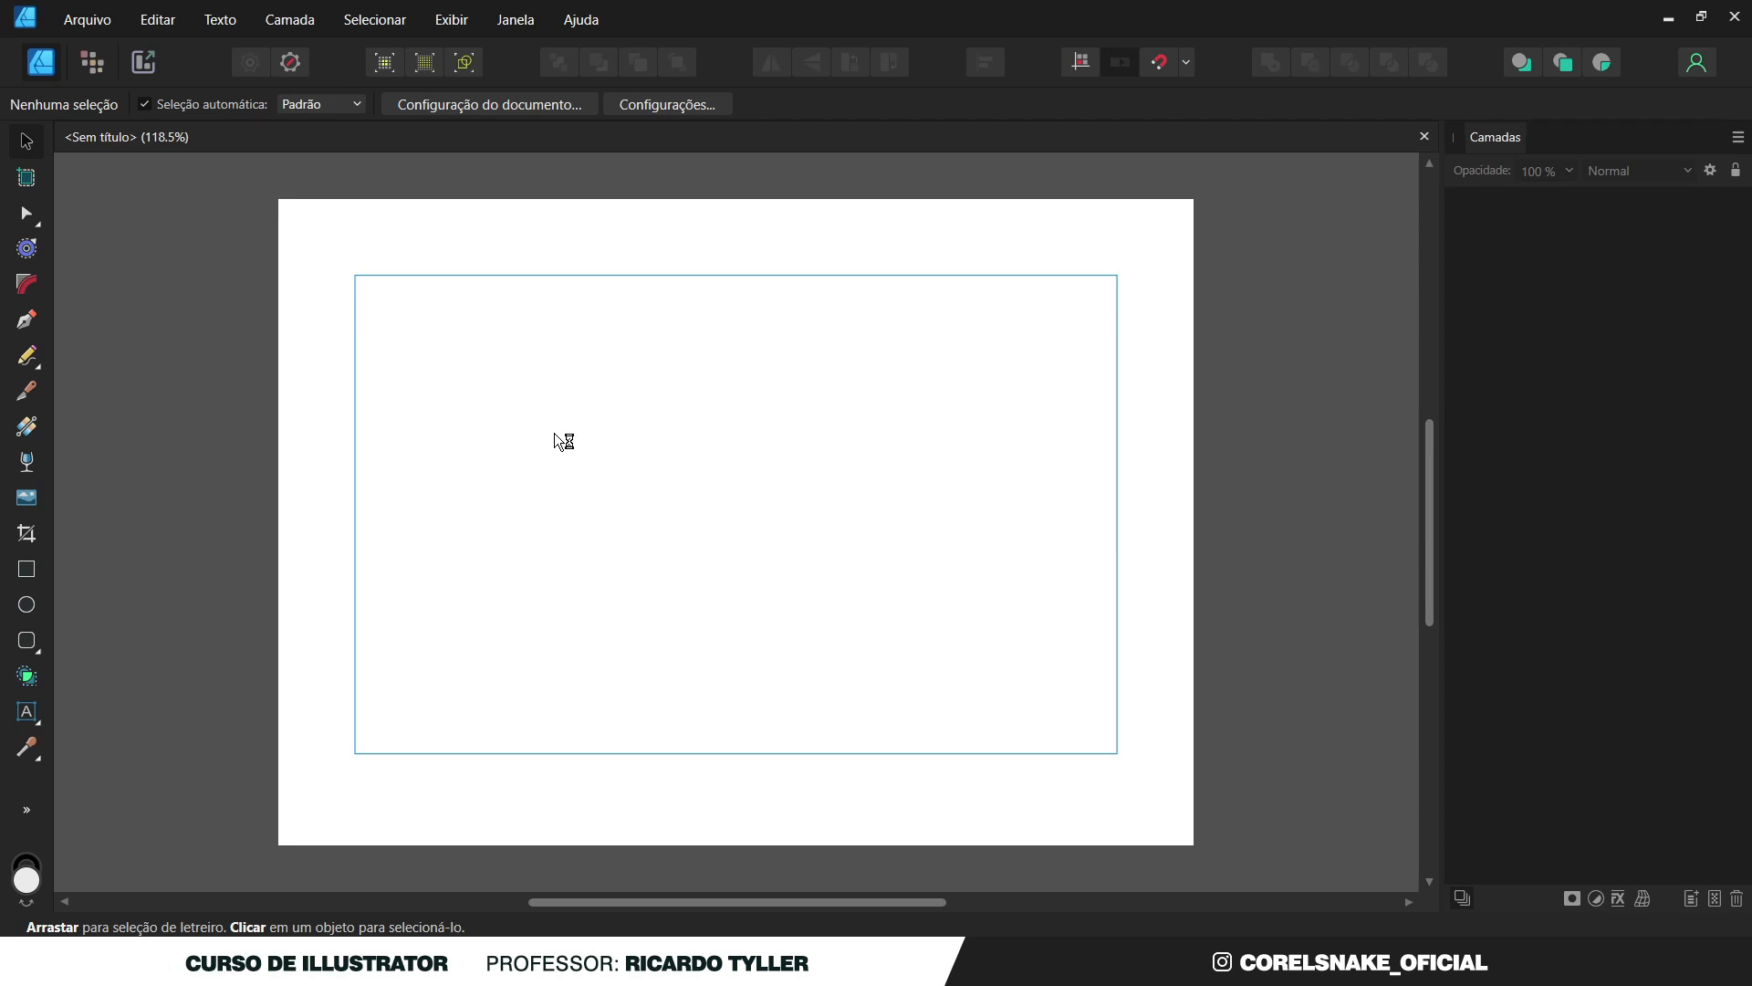
Examine the application's available window, view, layer, text, edit and file commands.
left_click(78, 20)
left_click(82, 20)
left_click(159, 22)
left_click(161, 22)
left_click(284, 22)
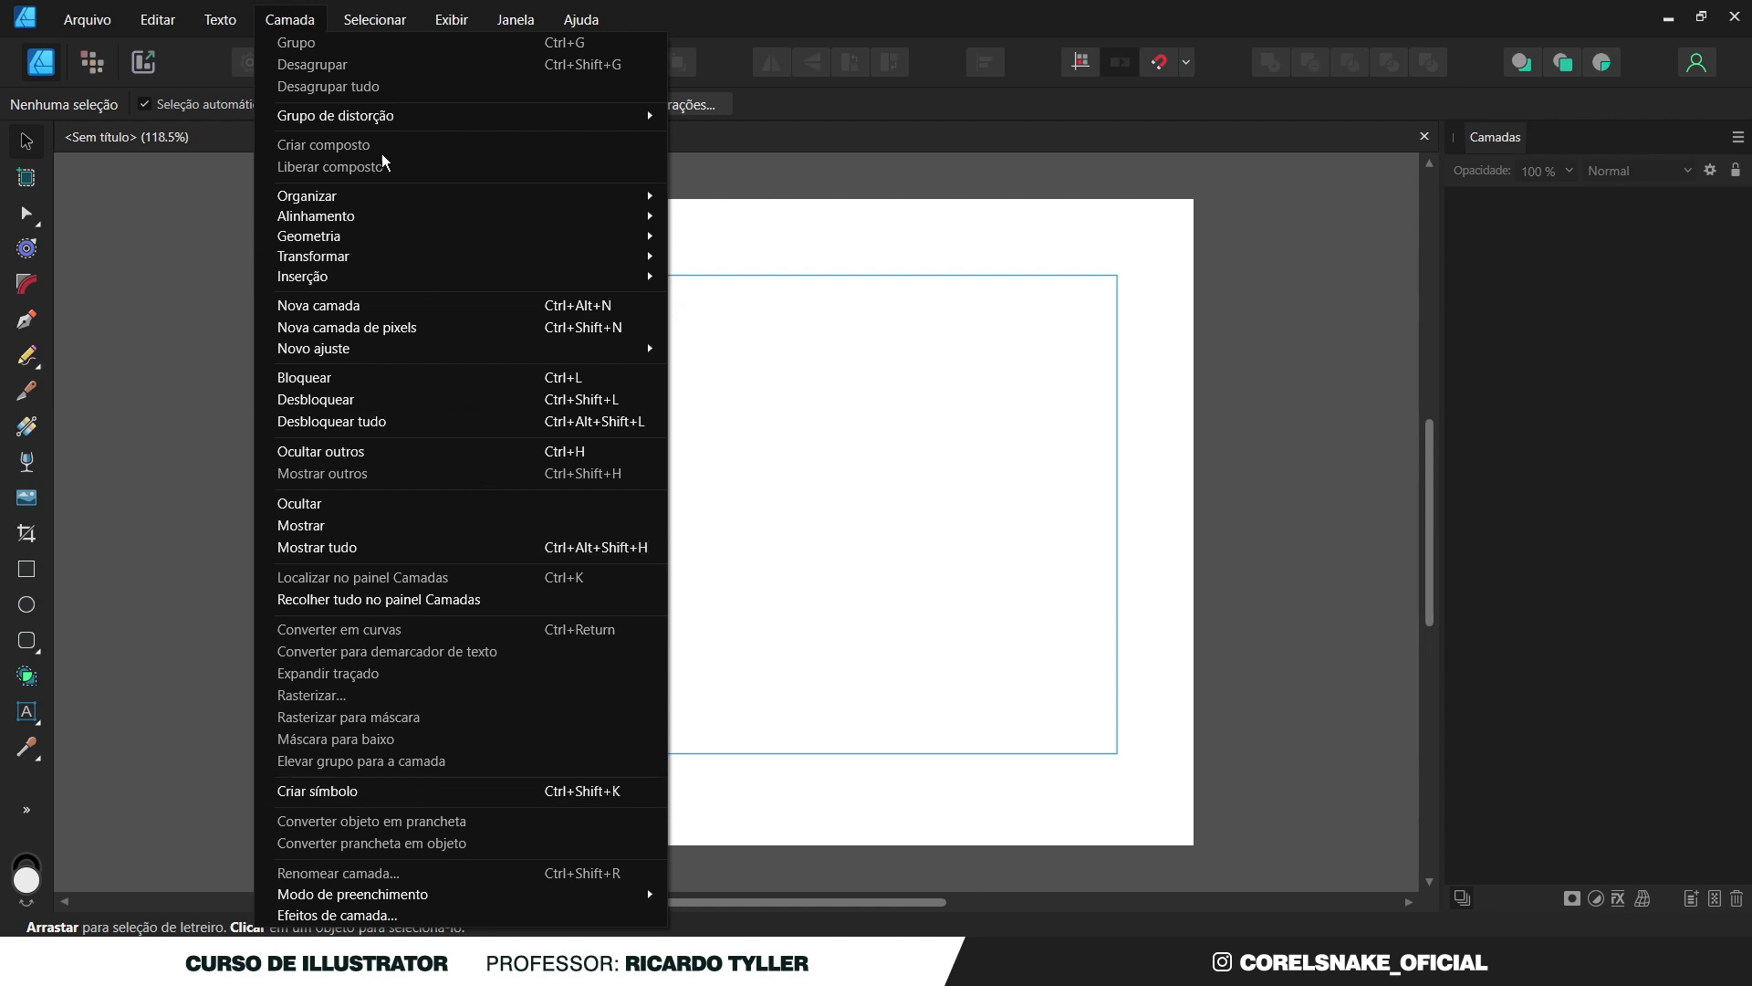
left_click(476, 19)
mouse_move(575, 18)
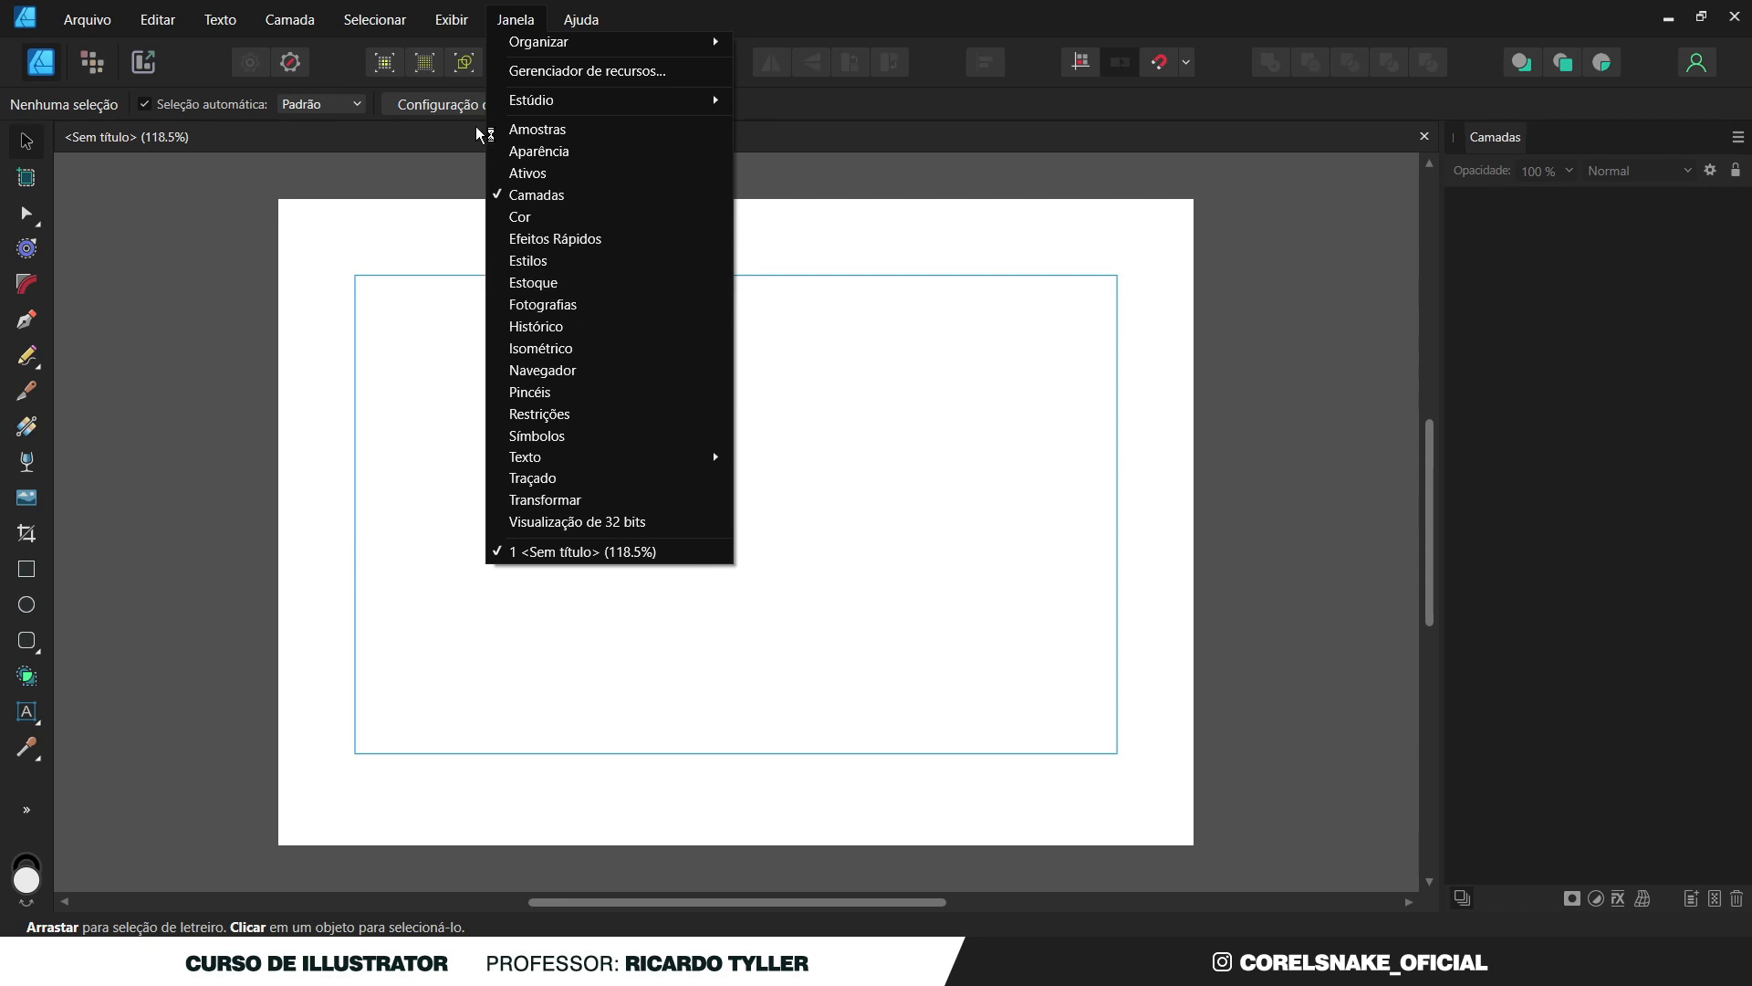
mouse_move(454, 35)
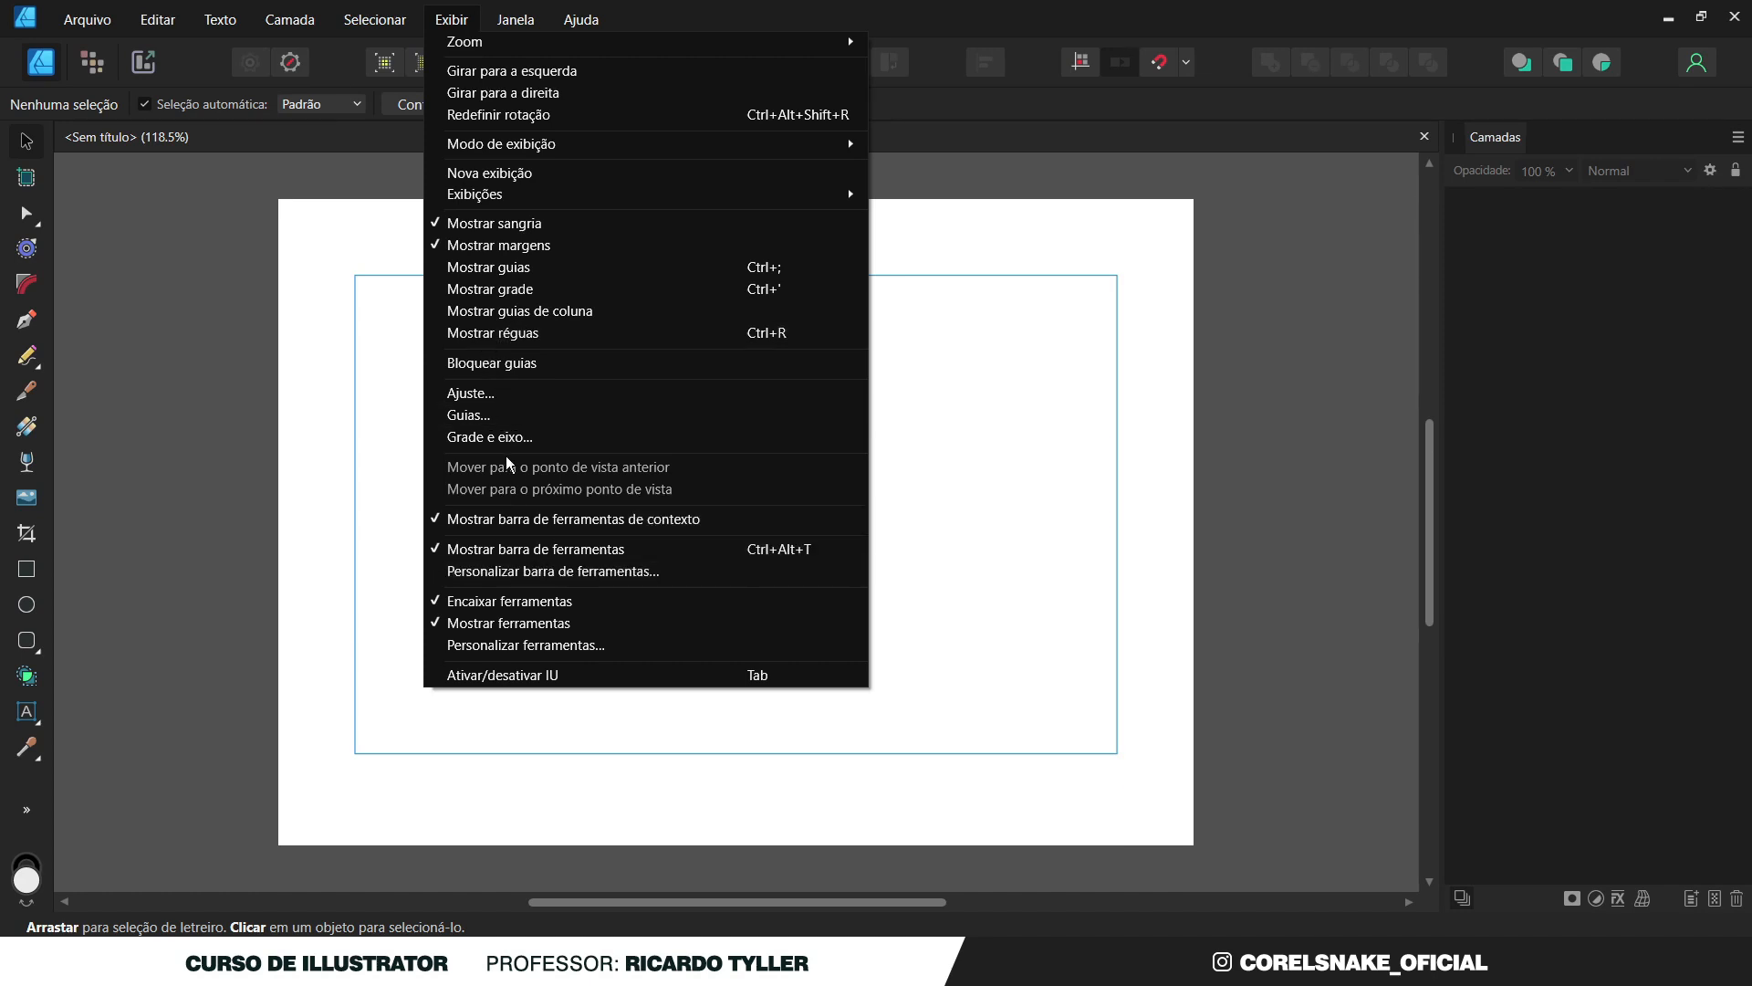
mouse_move(384, 27)
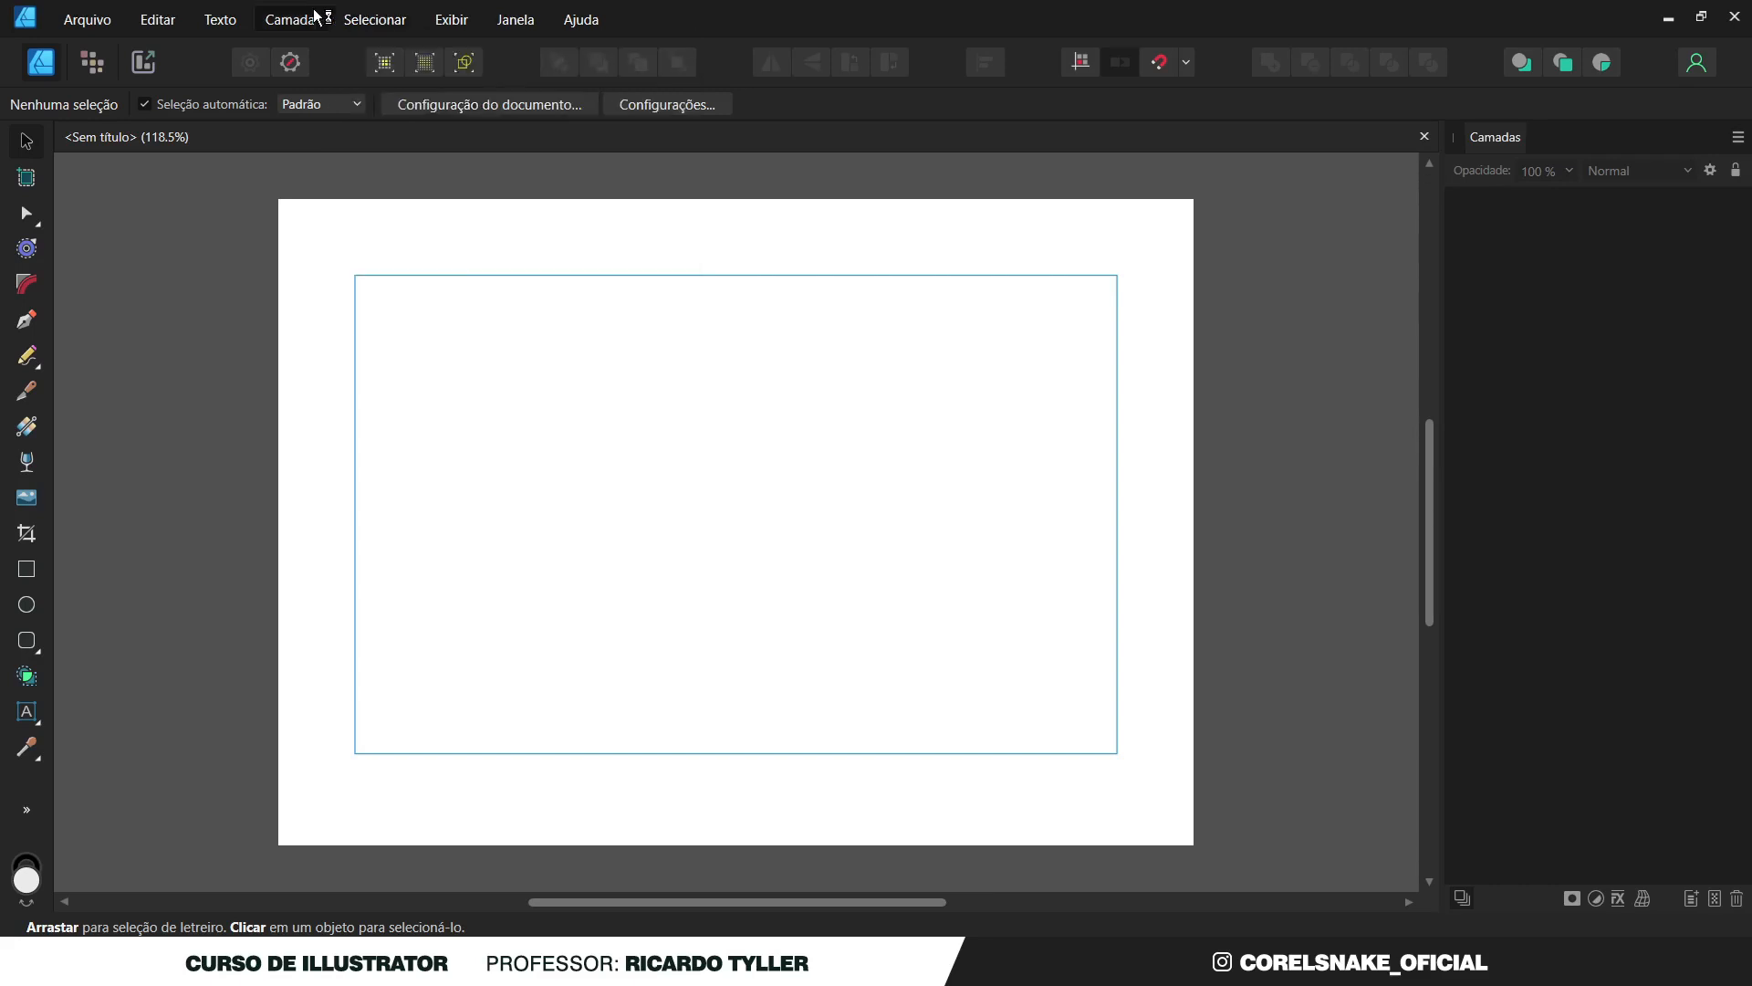
mouse_move(301, 16)
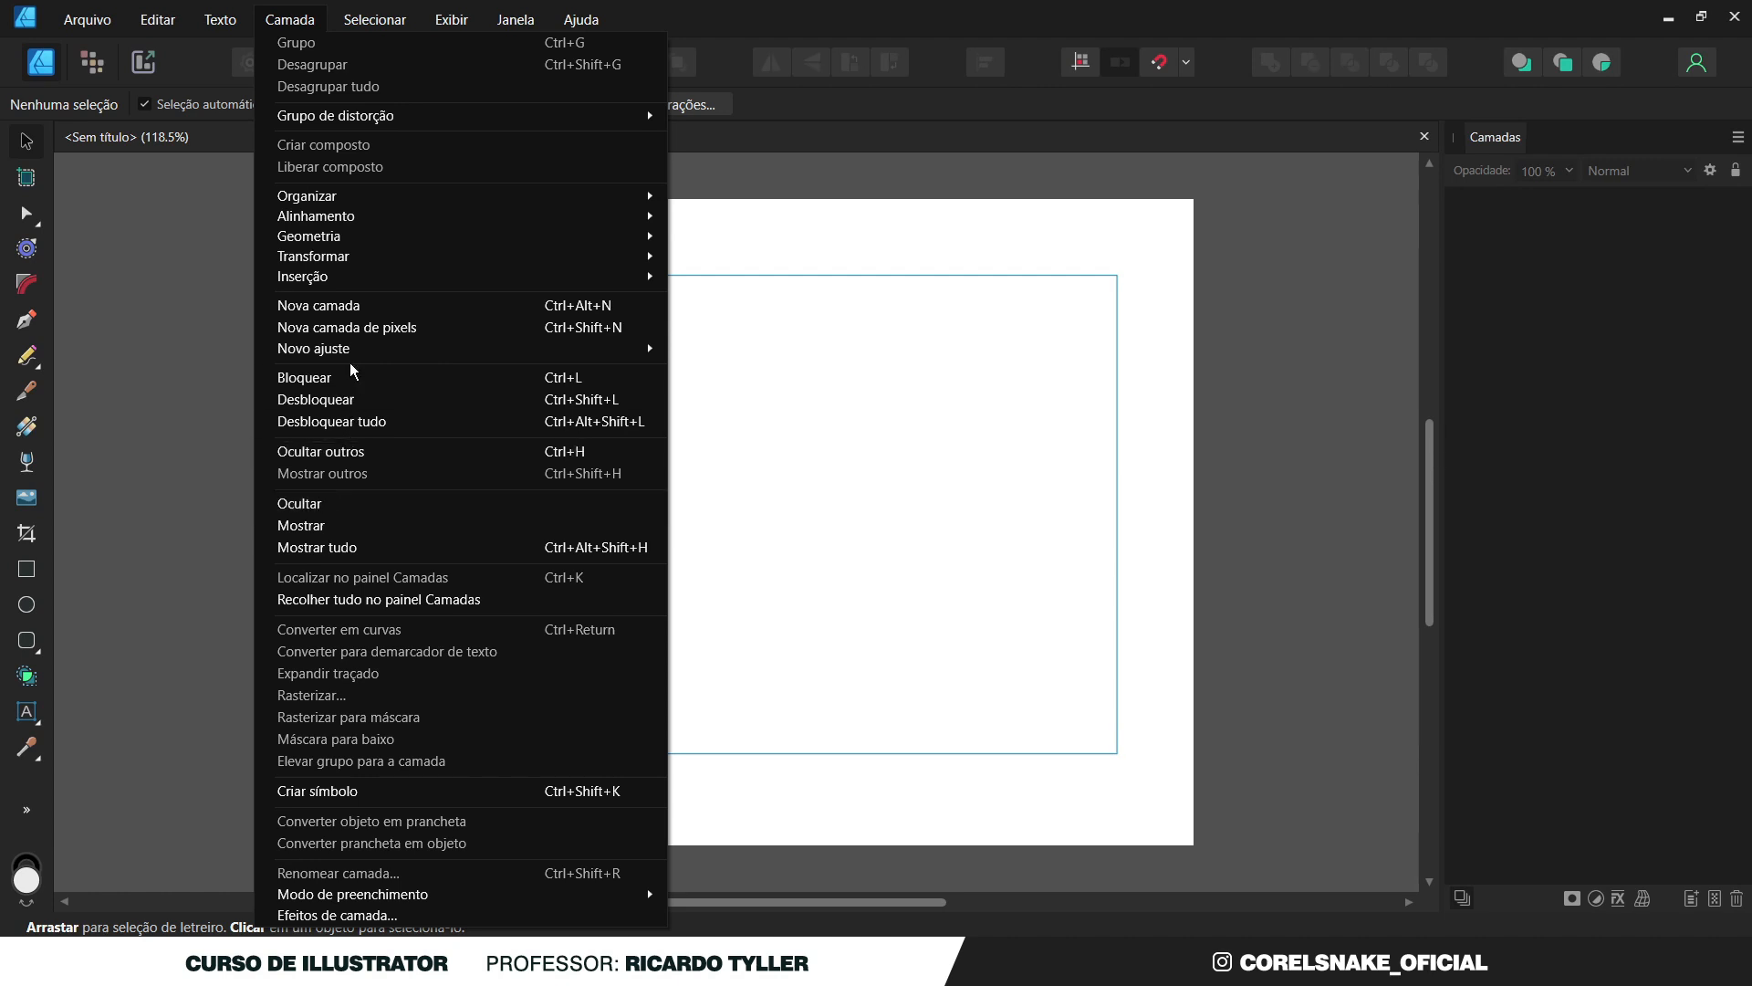
mouse_move(351, 201)
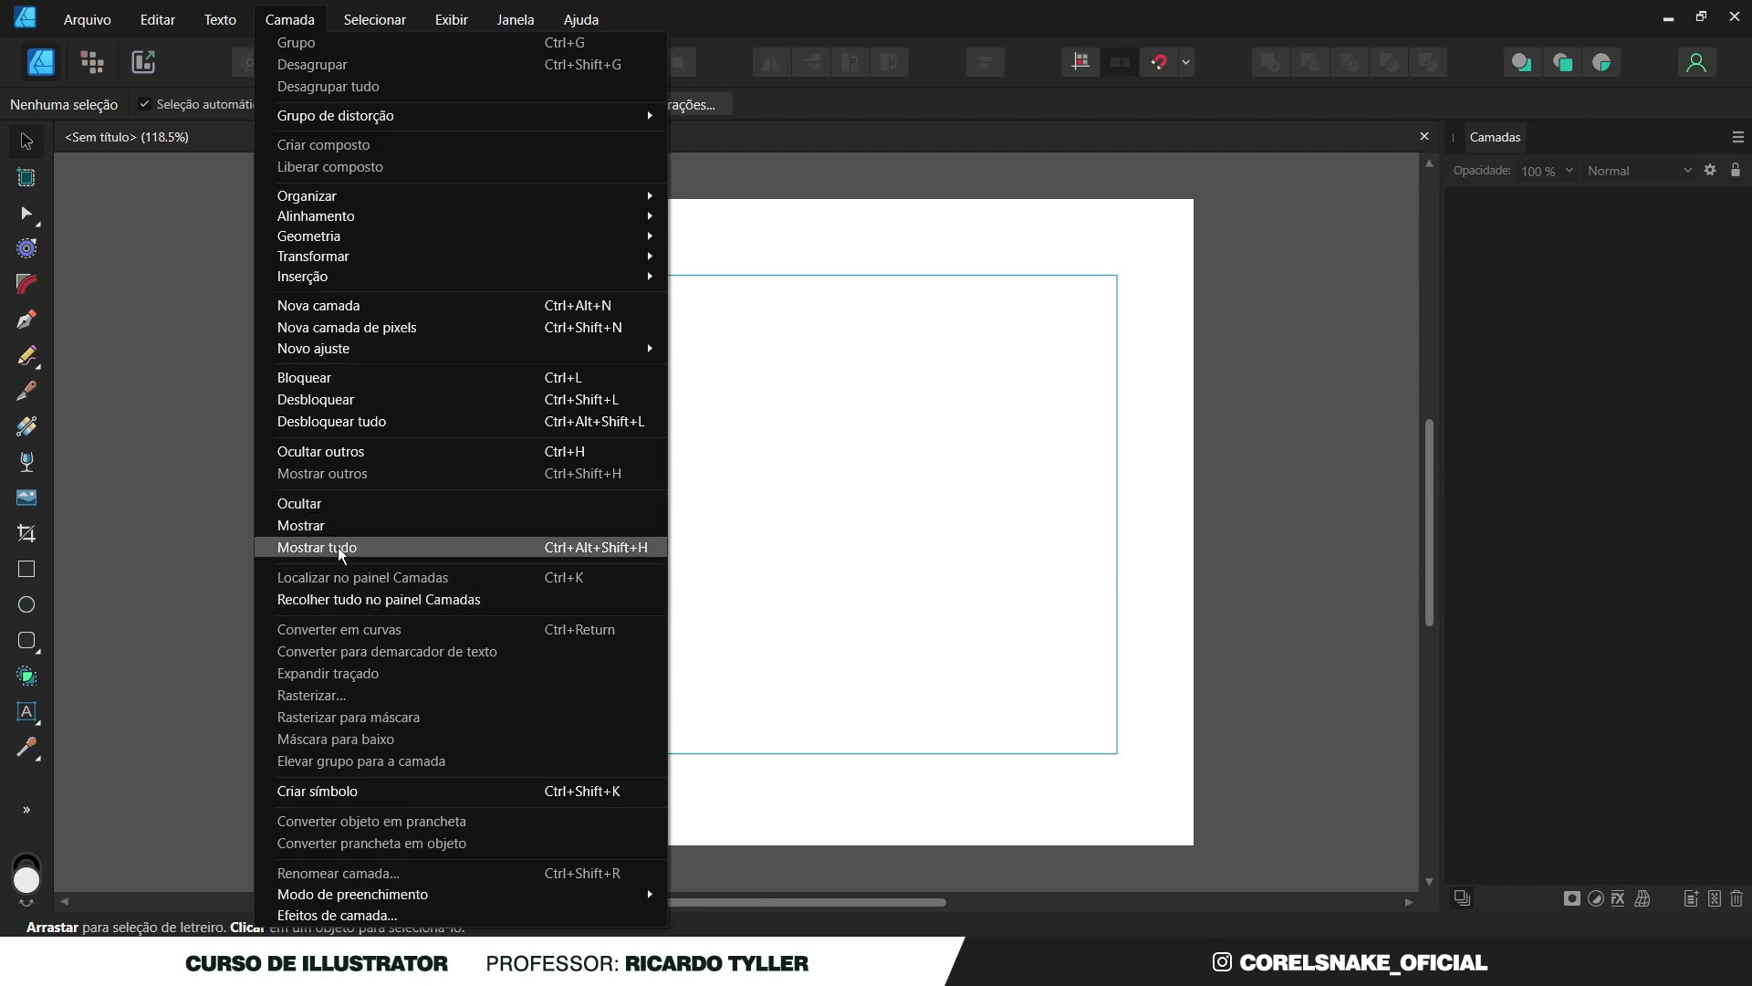
left_click(350, 427)
left_click(220, 20)
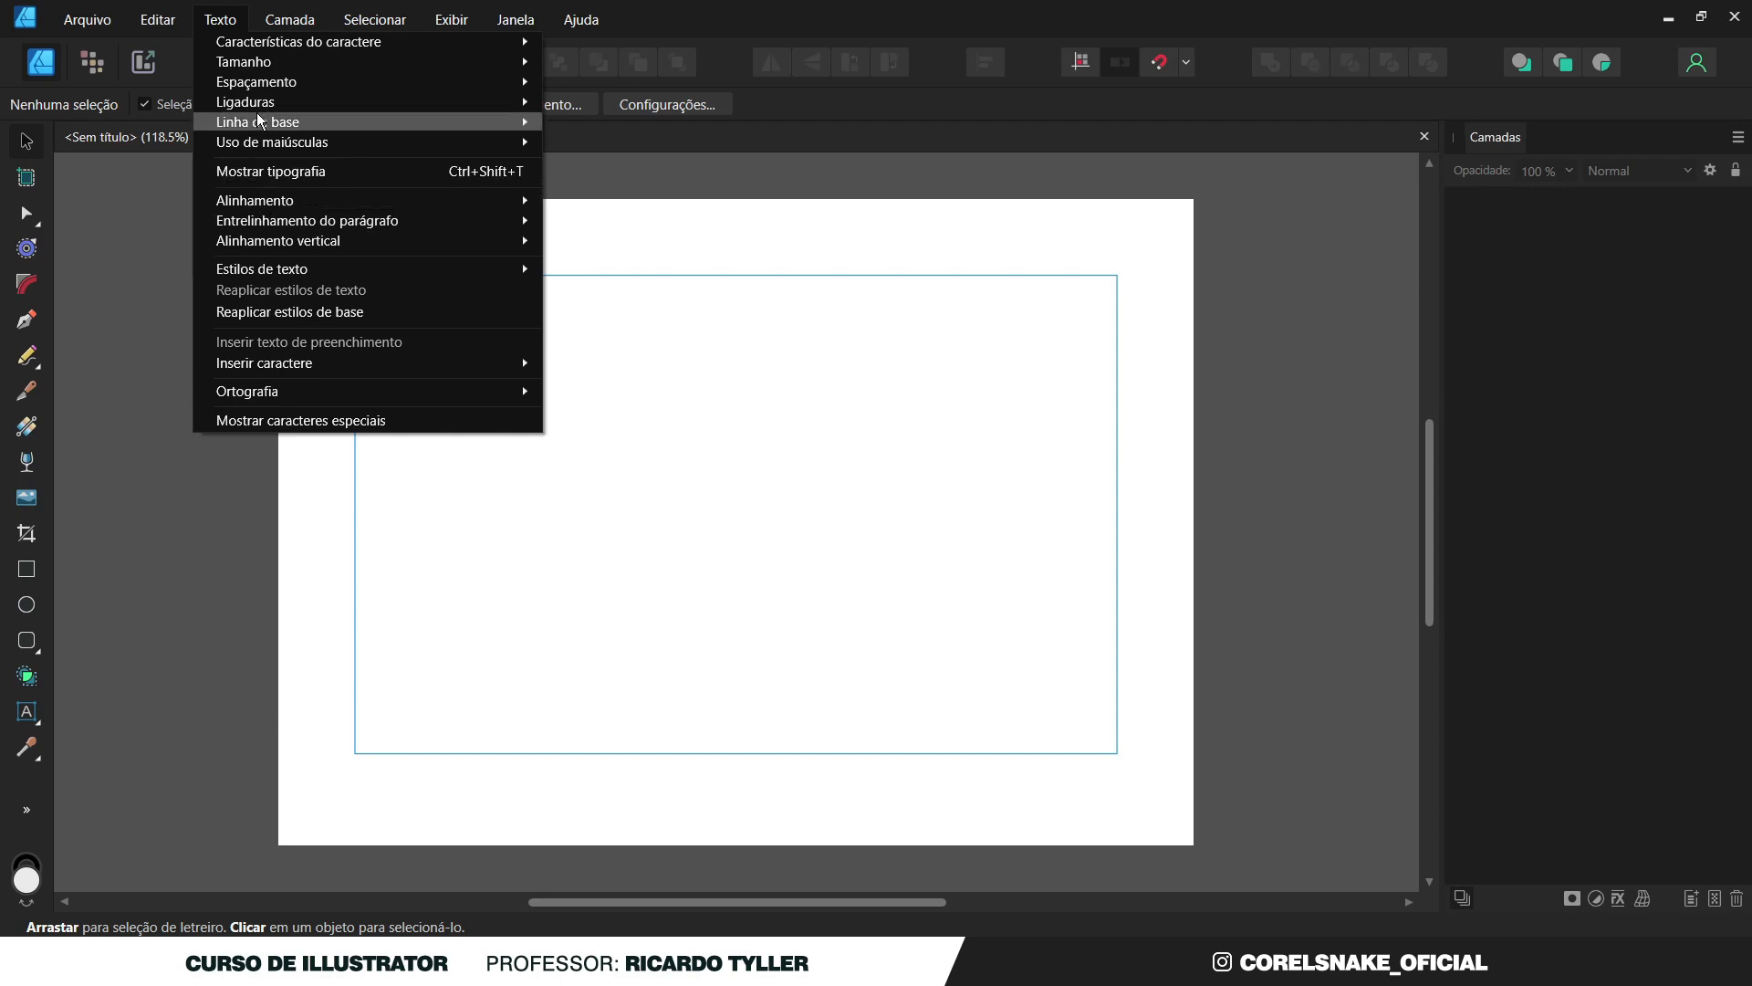
mouse_move(269, 66)
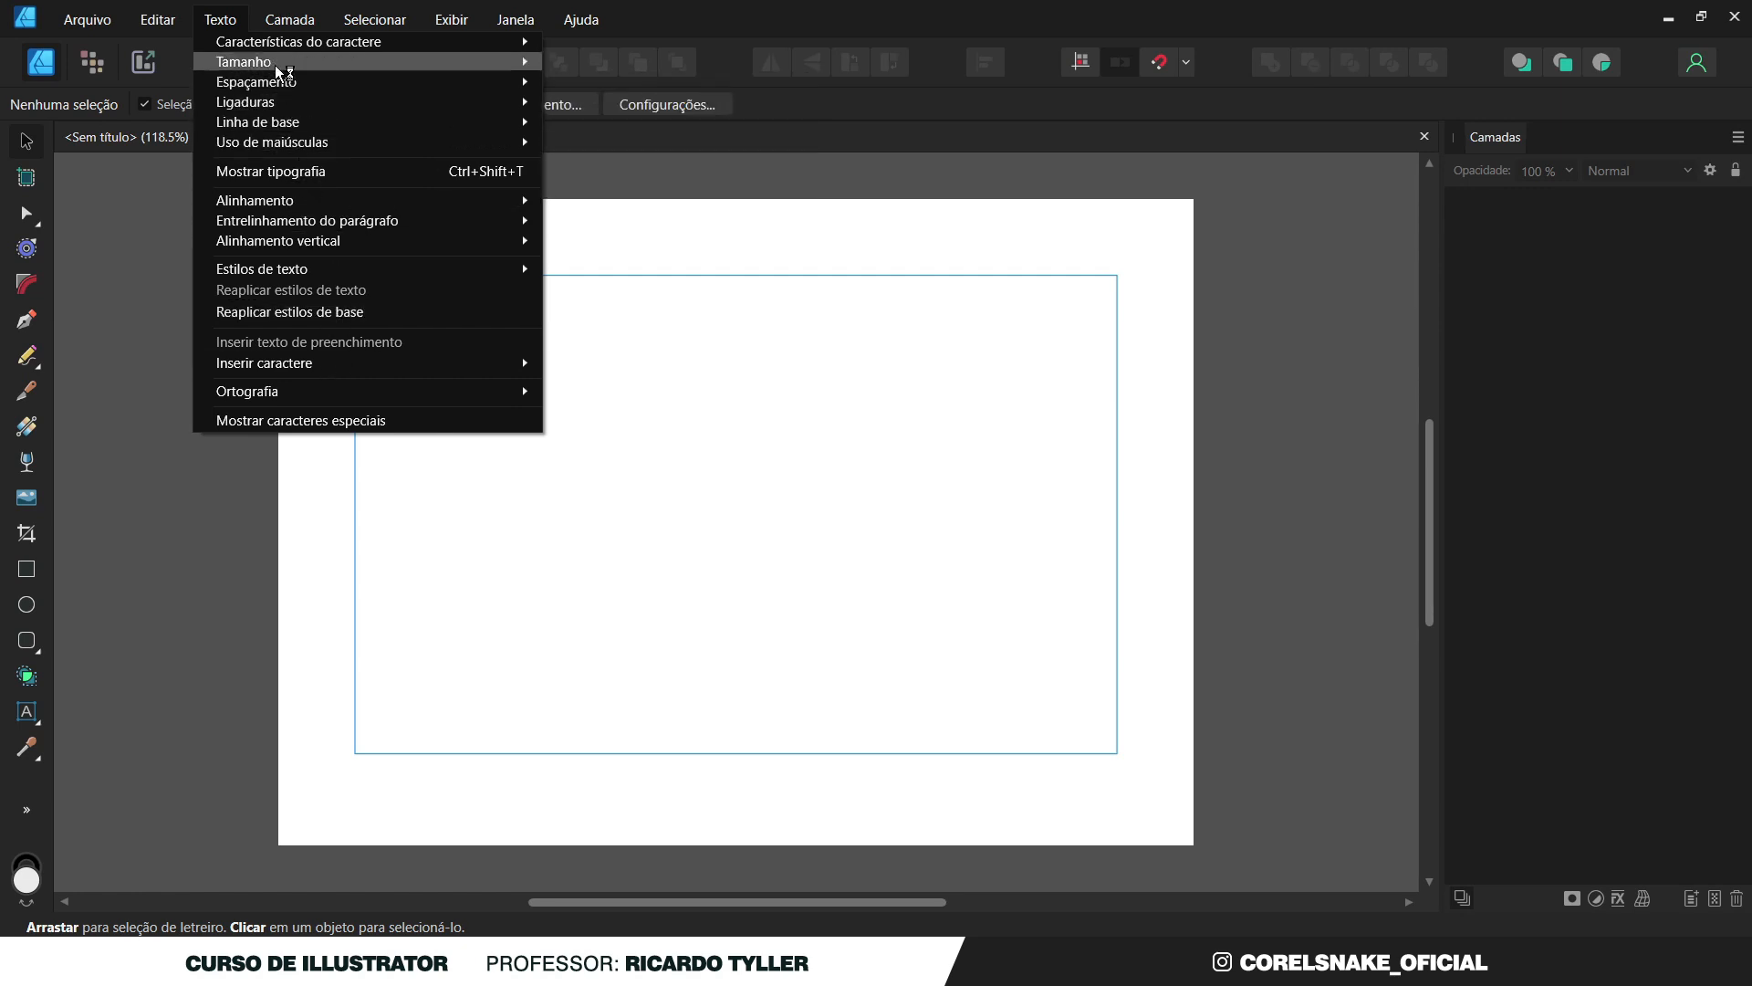
mouse_move(173, 15)
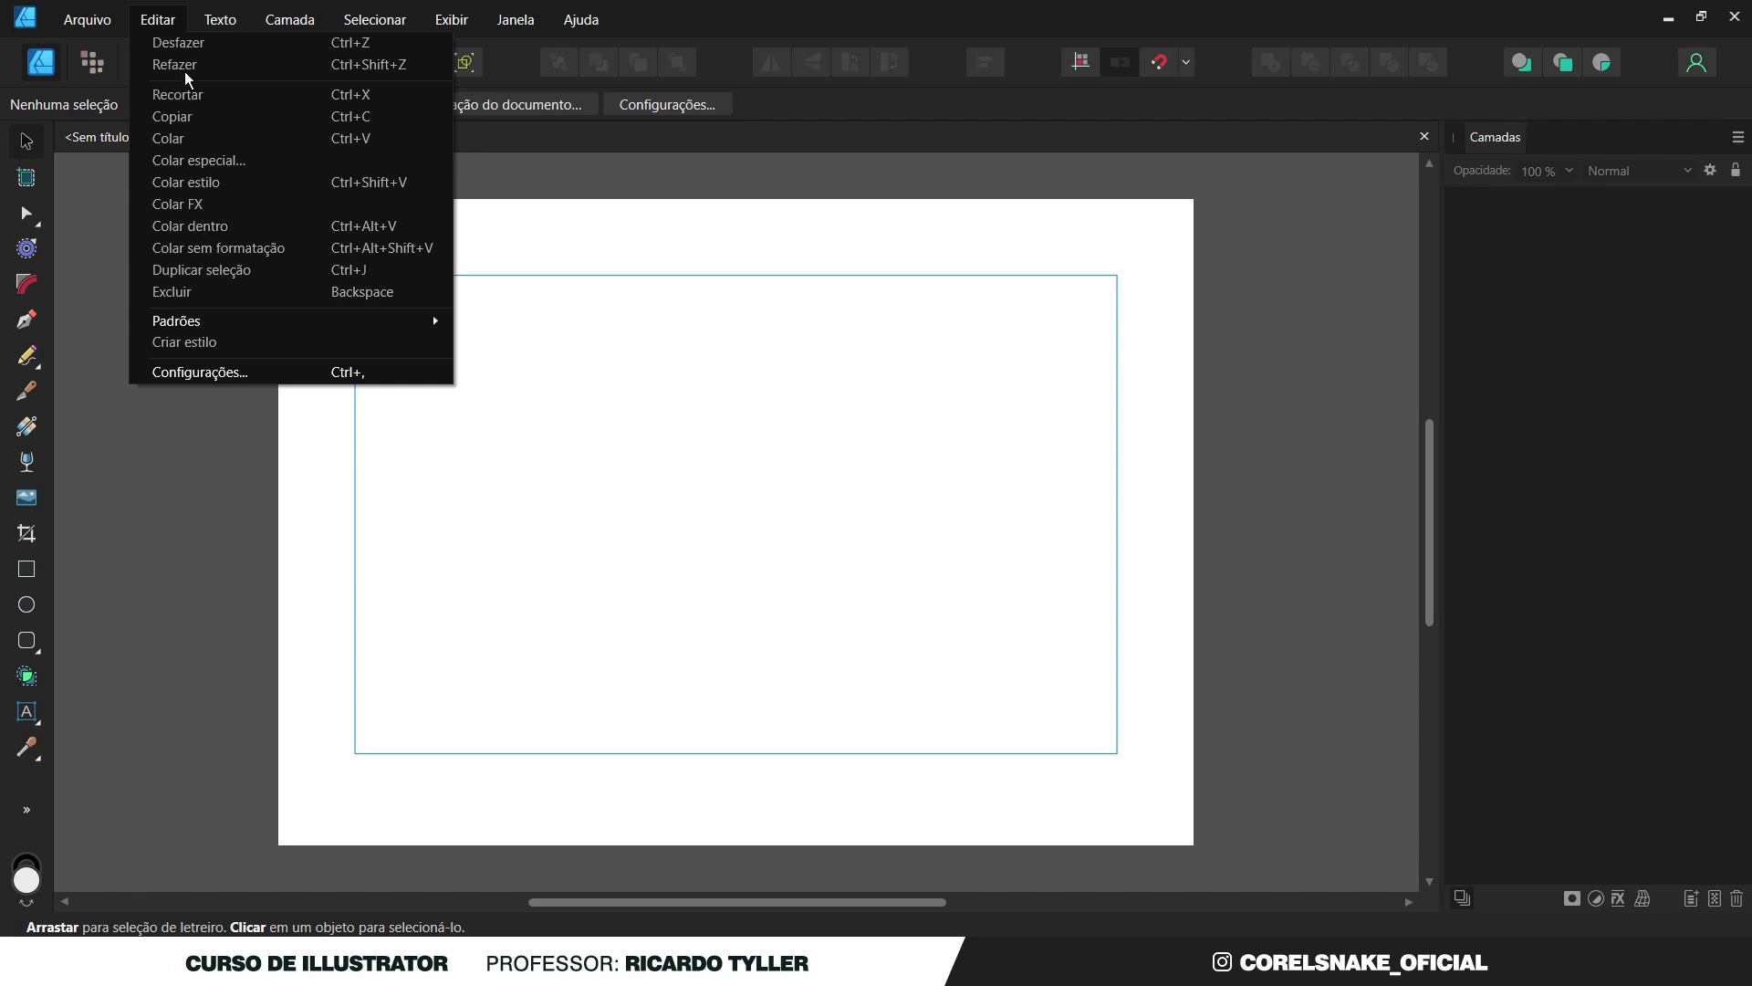
mouse_move(105, 22)
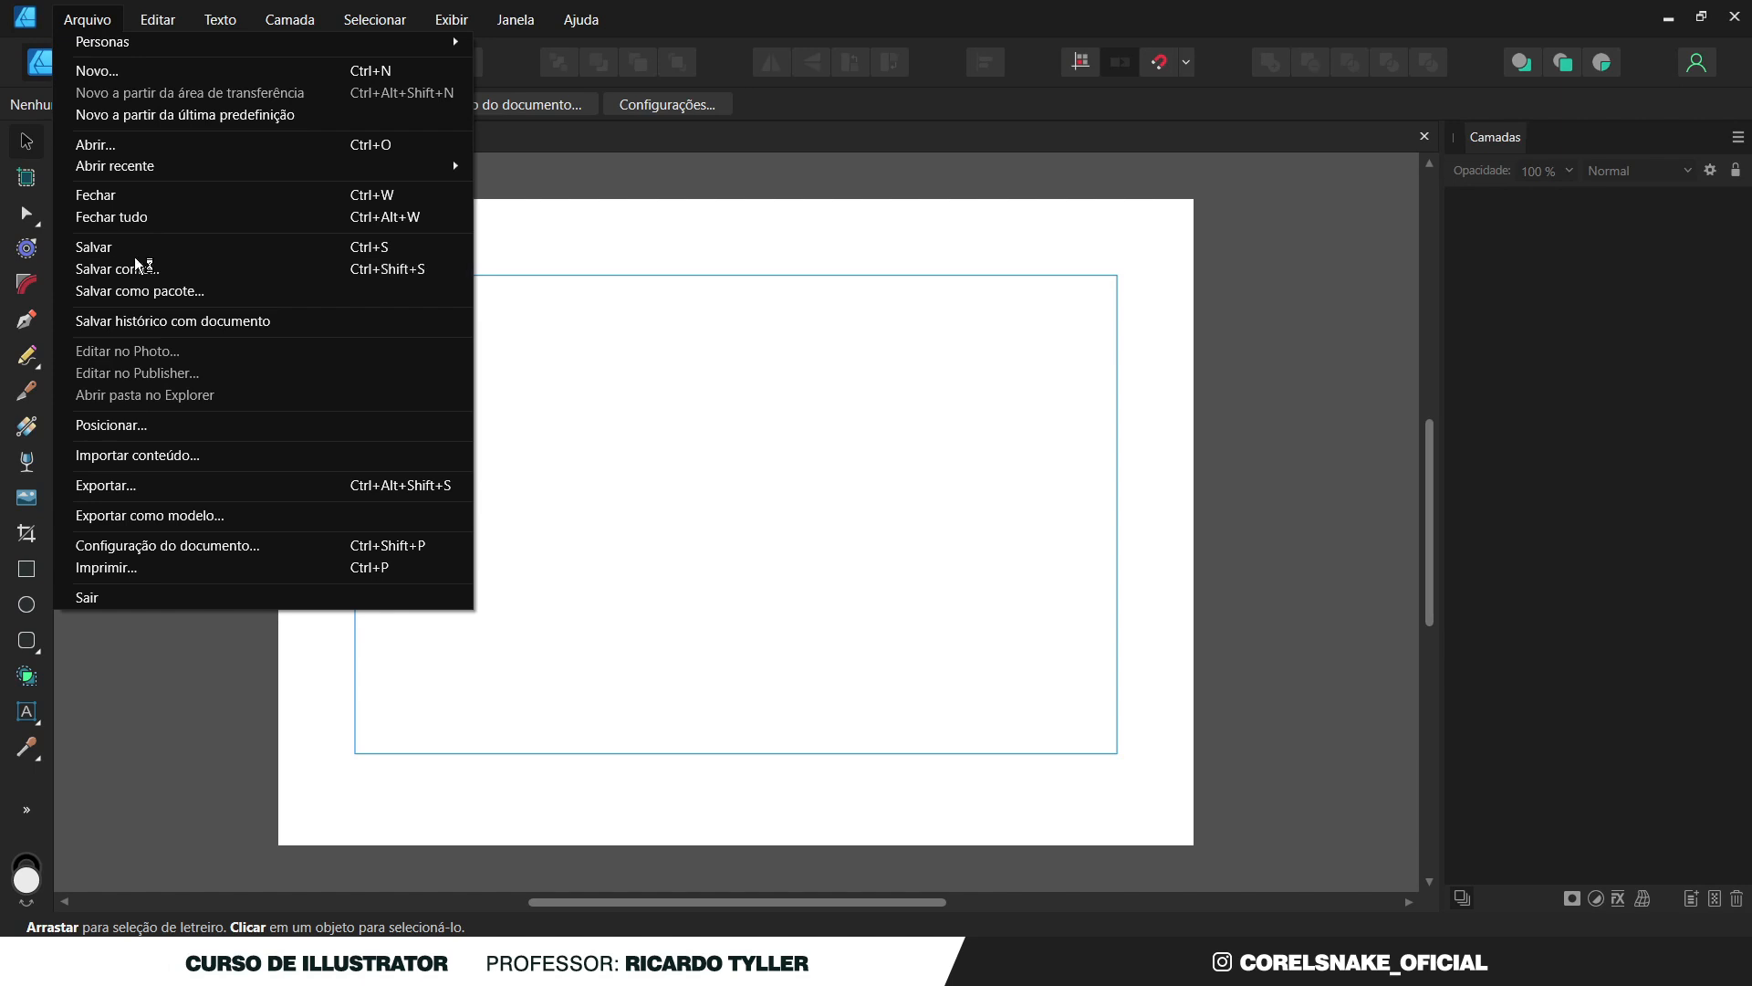
mouse_move(133, 166)
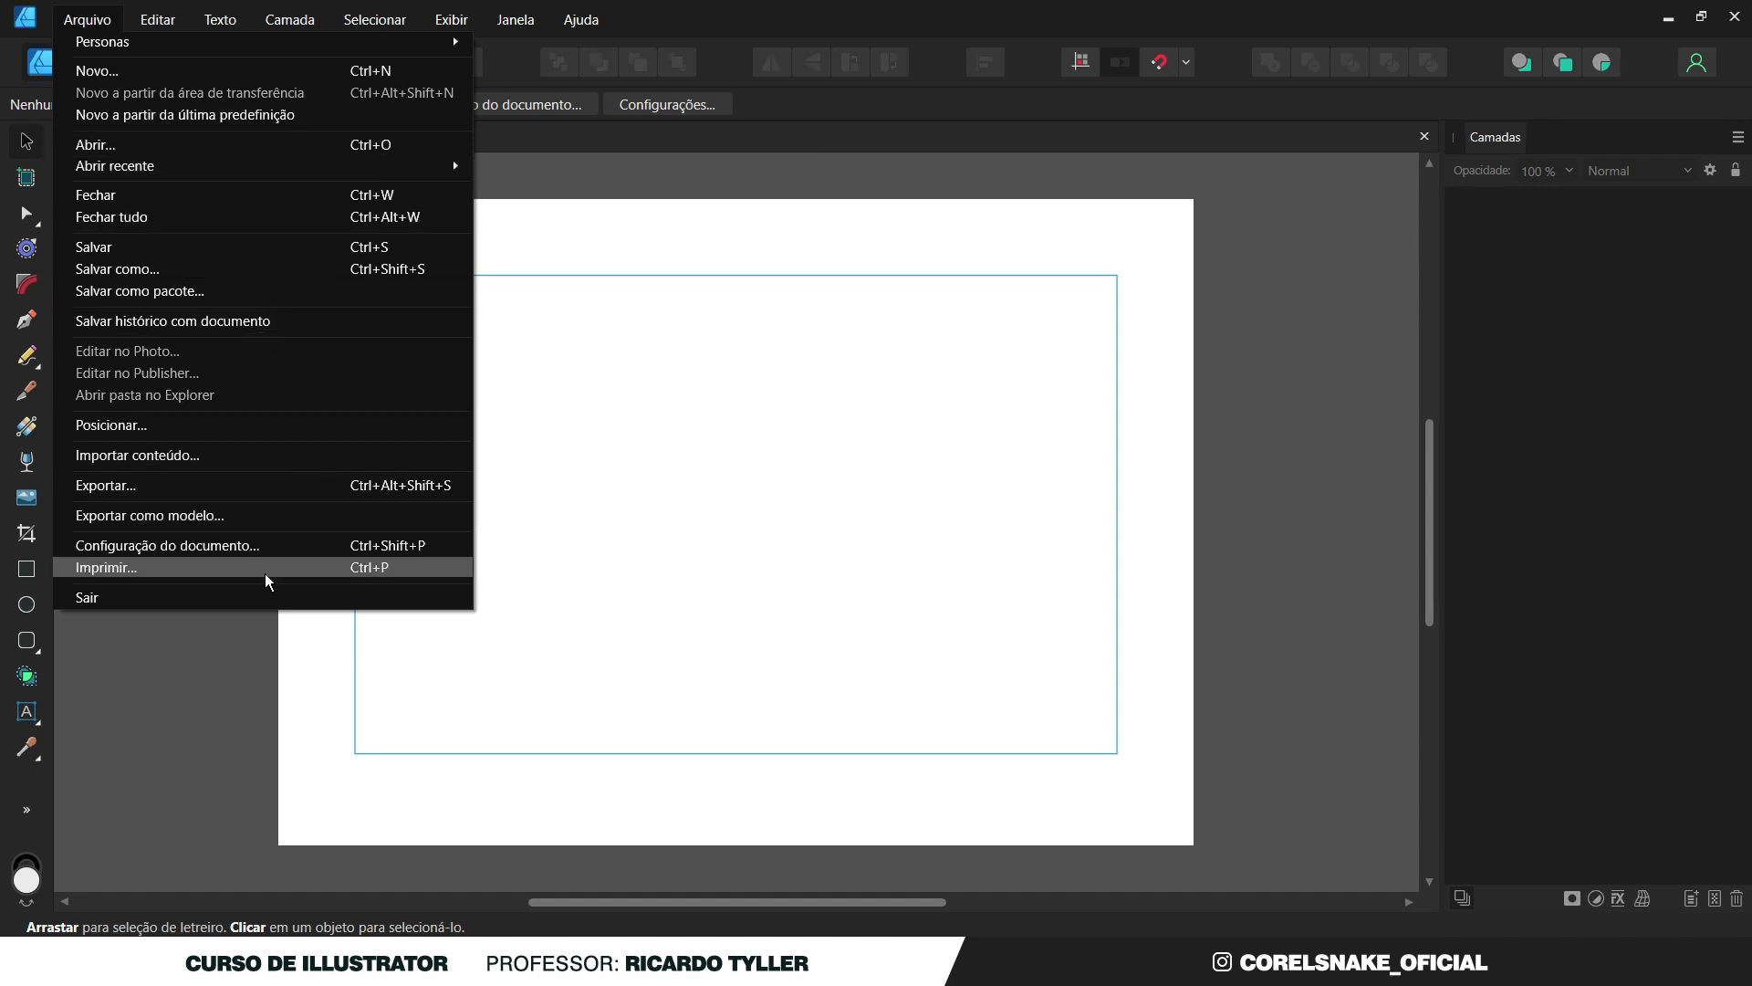
left_click(96, 24)
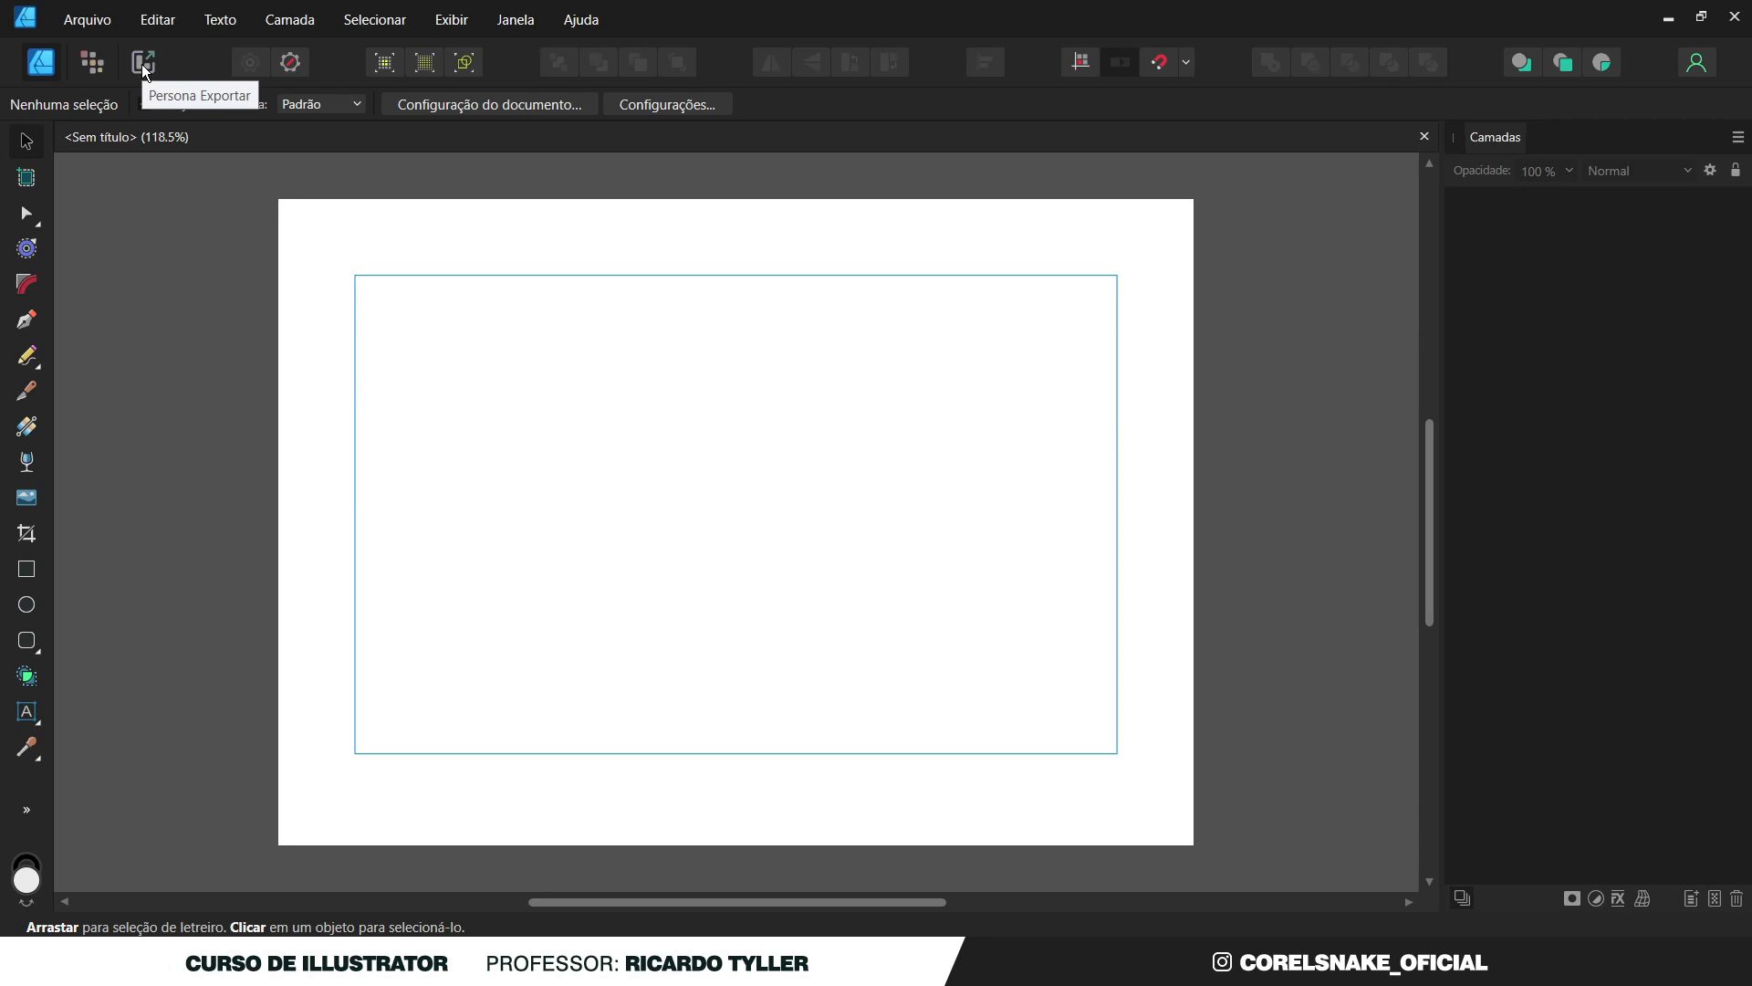
Switch the workspace to the Pixel Persona.
left_click(100, 66)
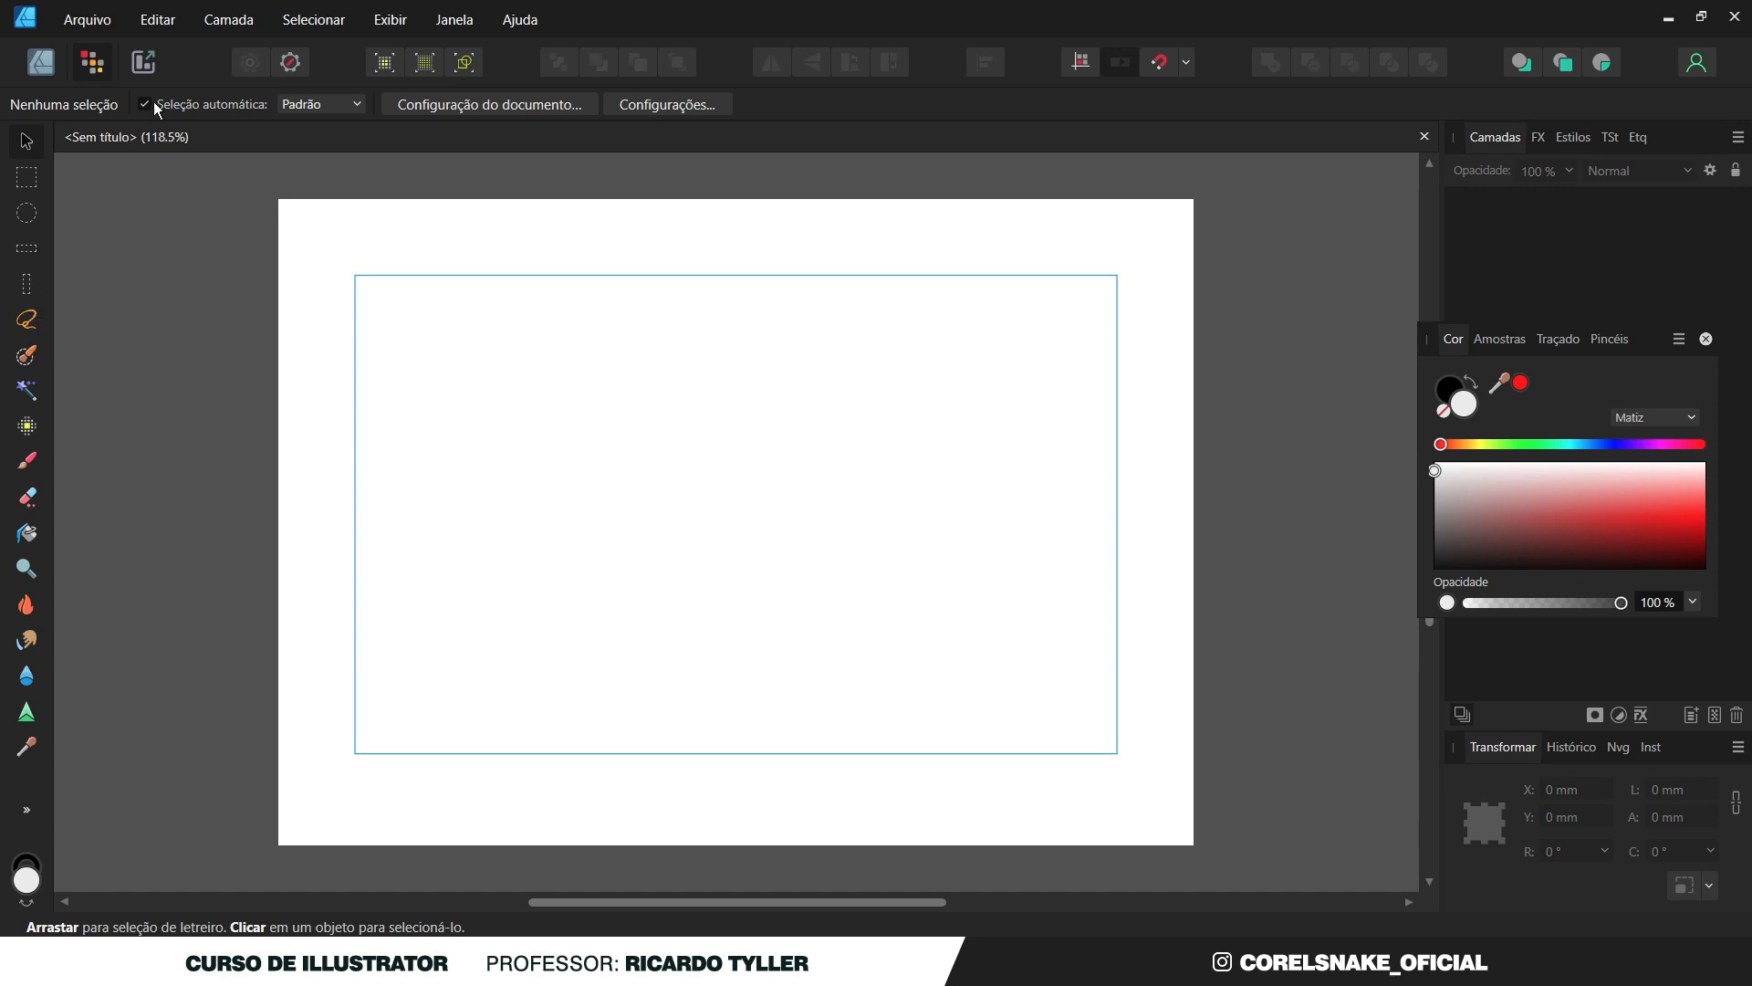
View the Export Persona, and return to the Designer Persona with the Node tool active.
left_click(146, 69)
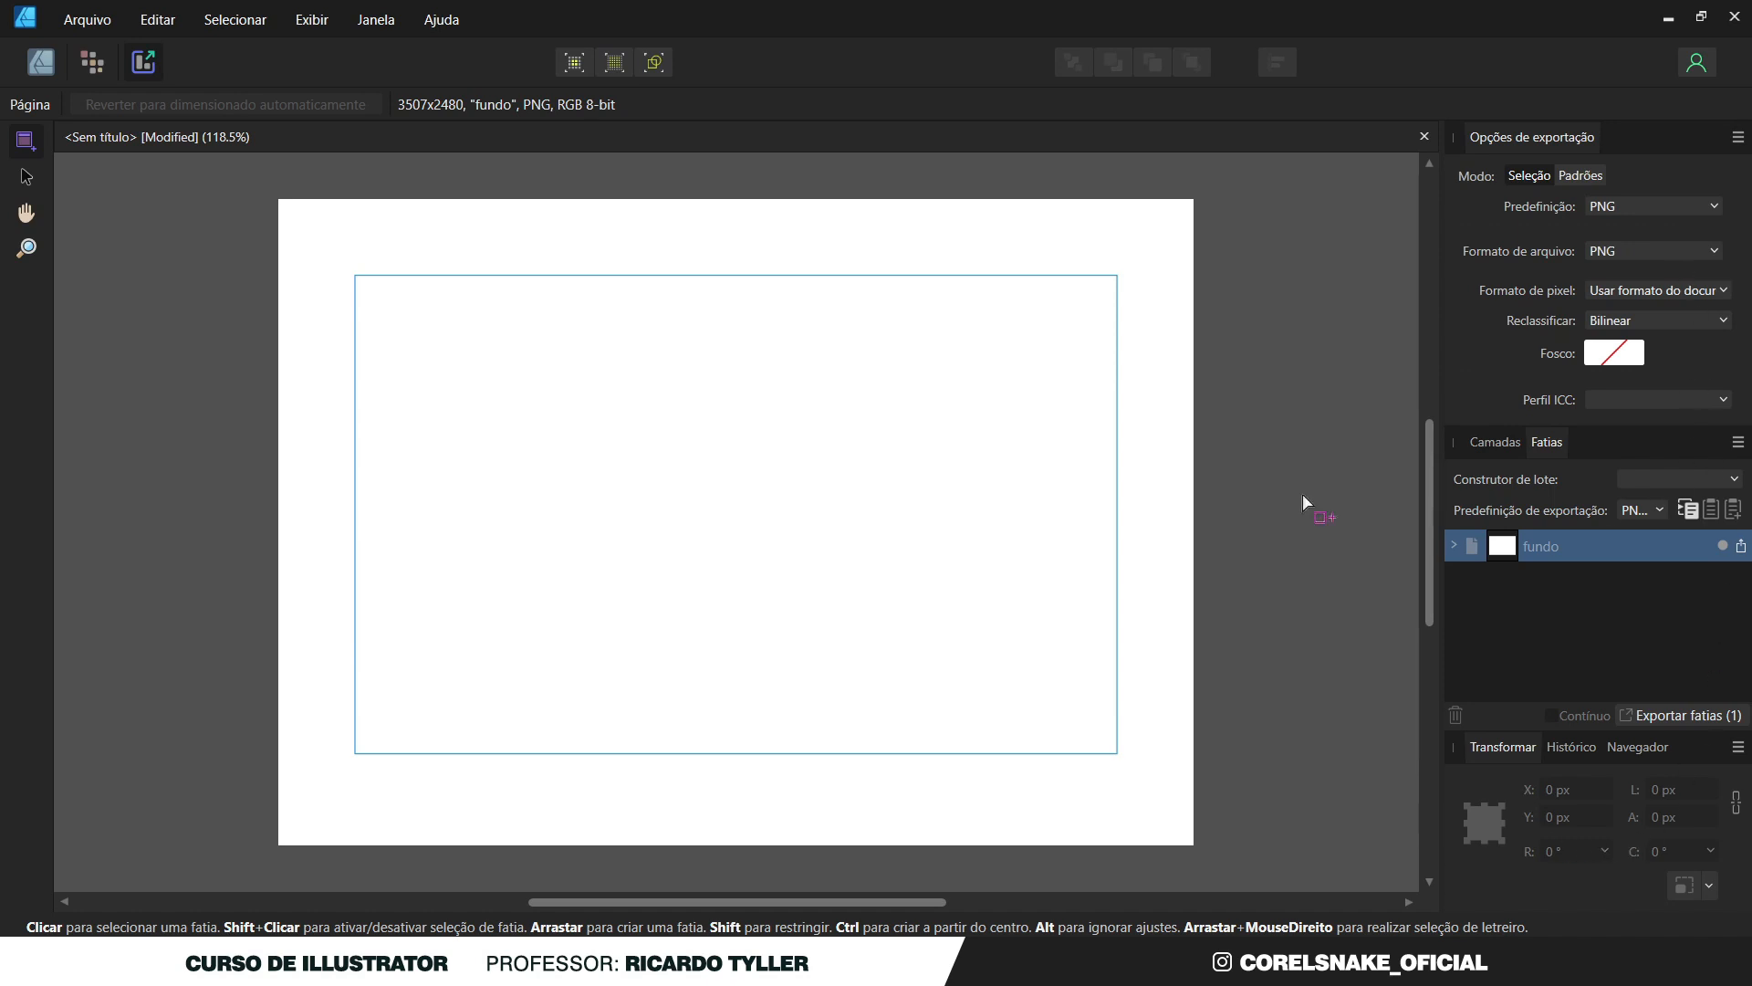
left_click(41, 61)
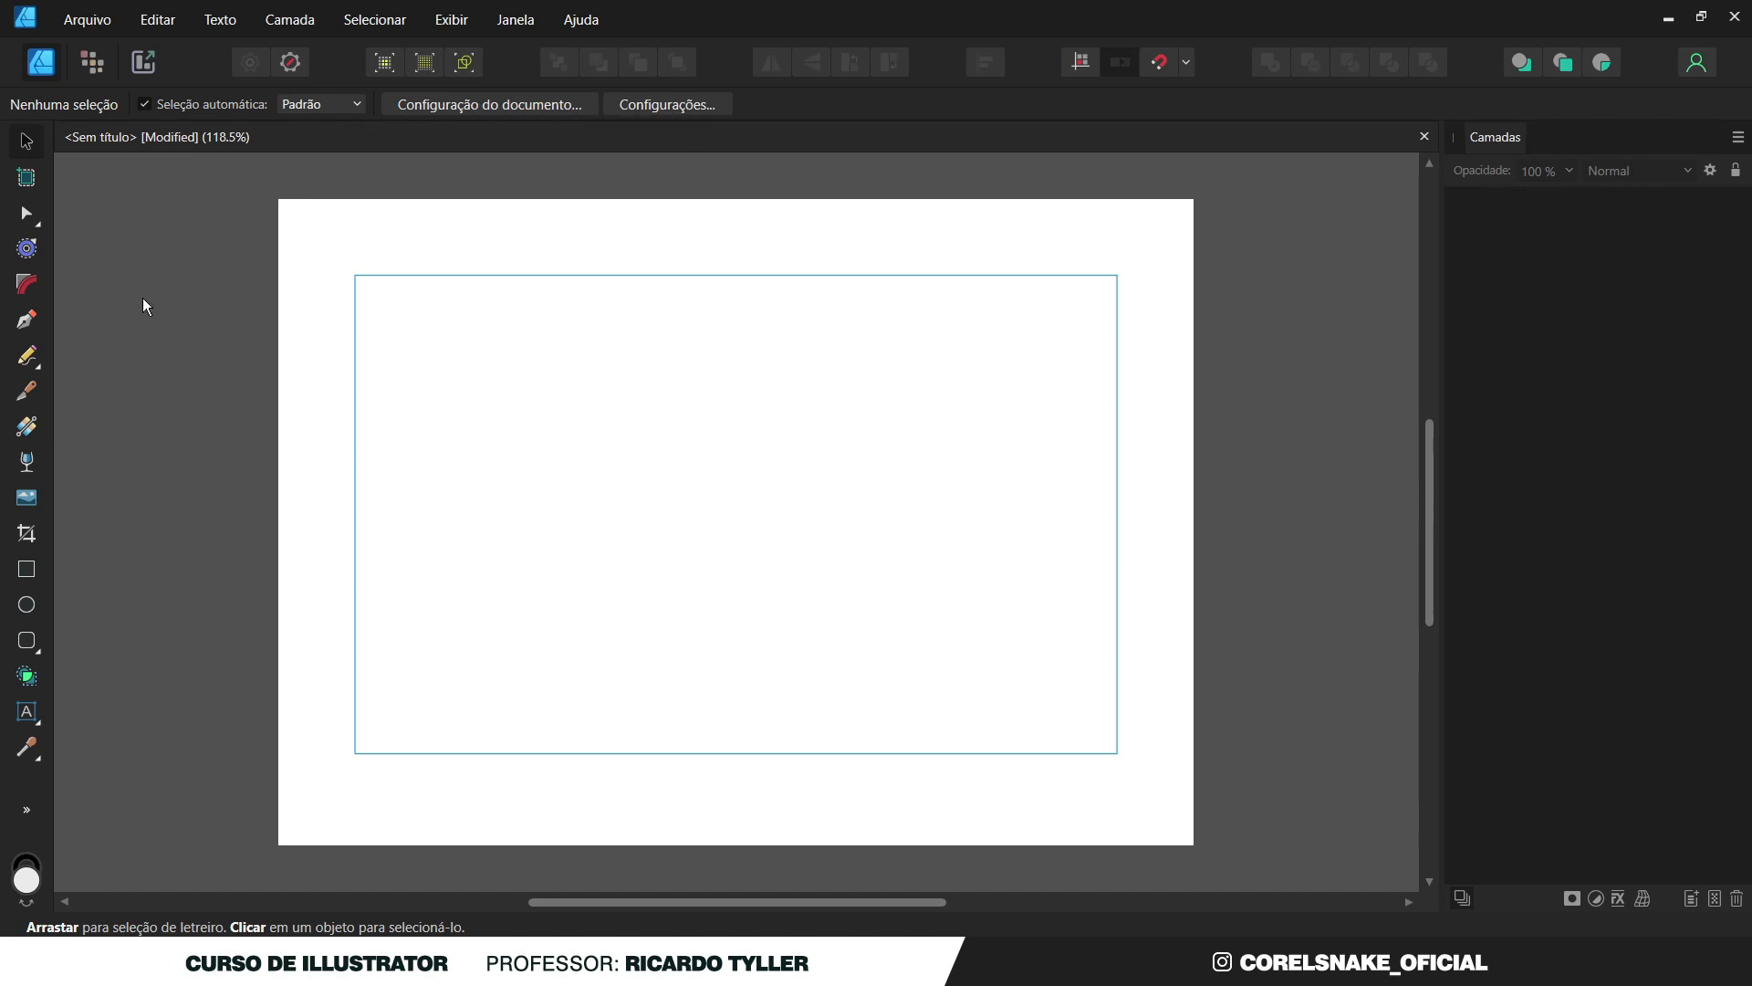
left_click(37, 184)
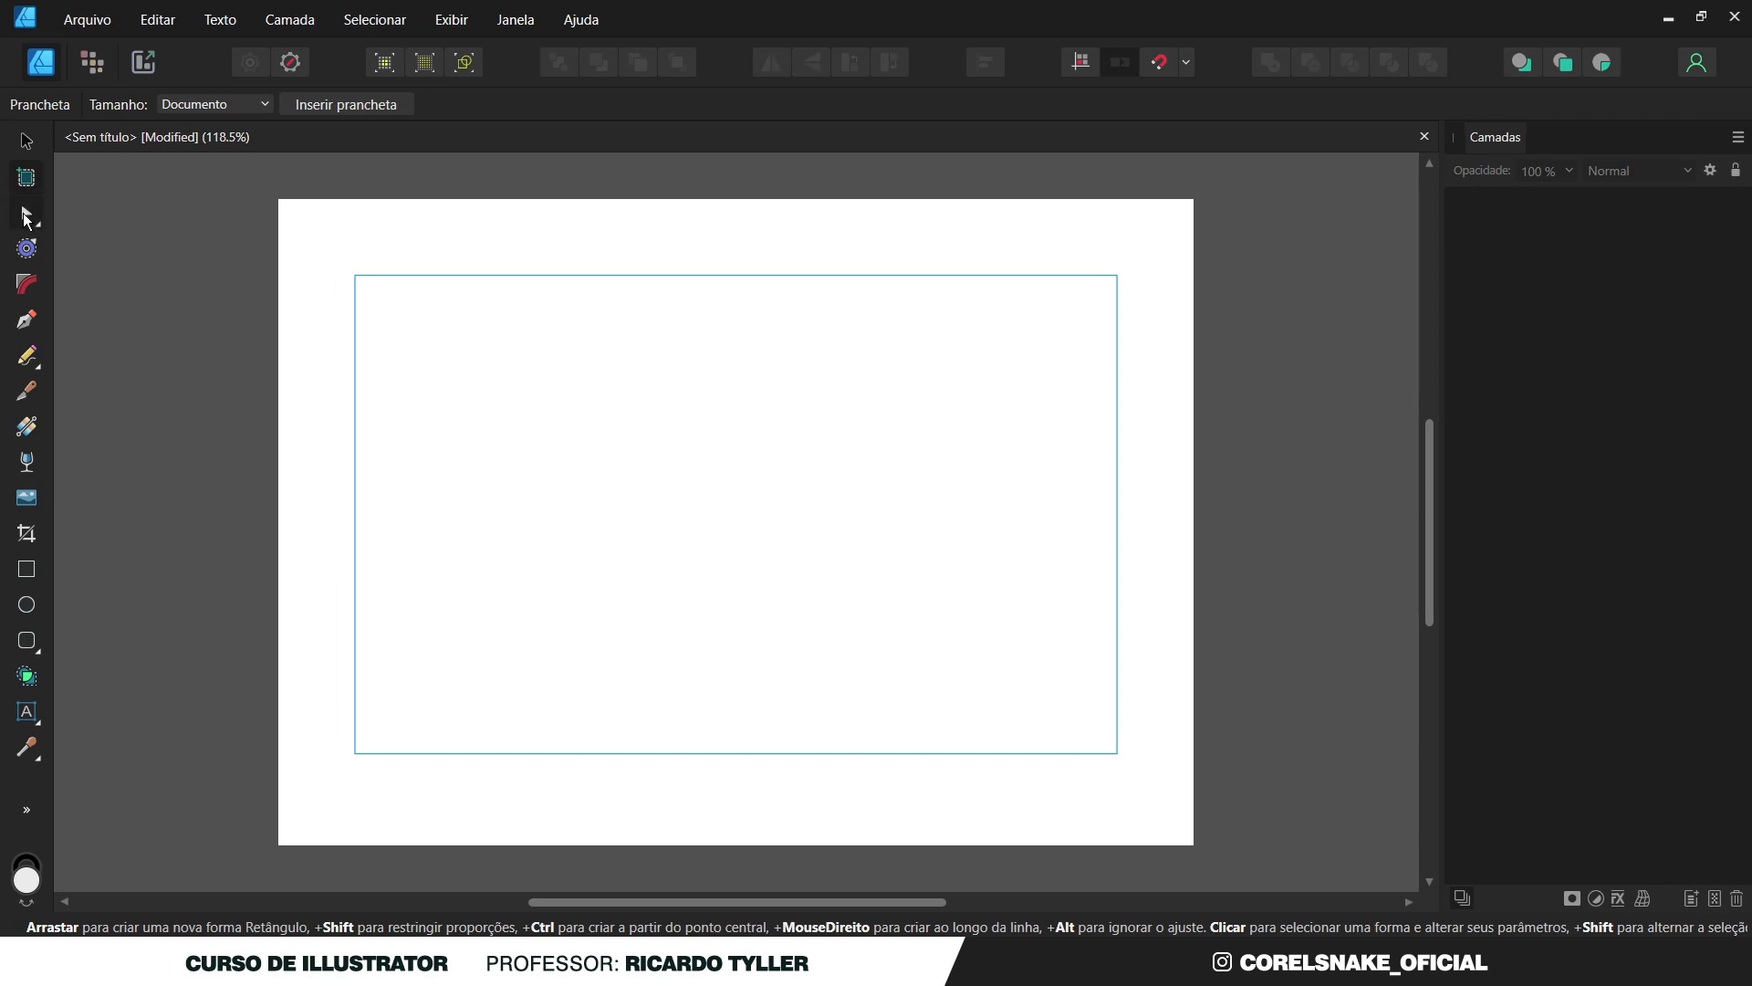
left_click(27, 216)
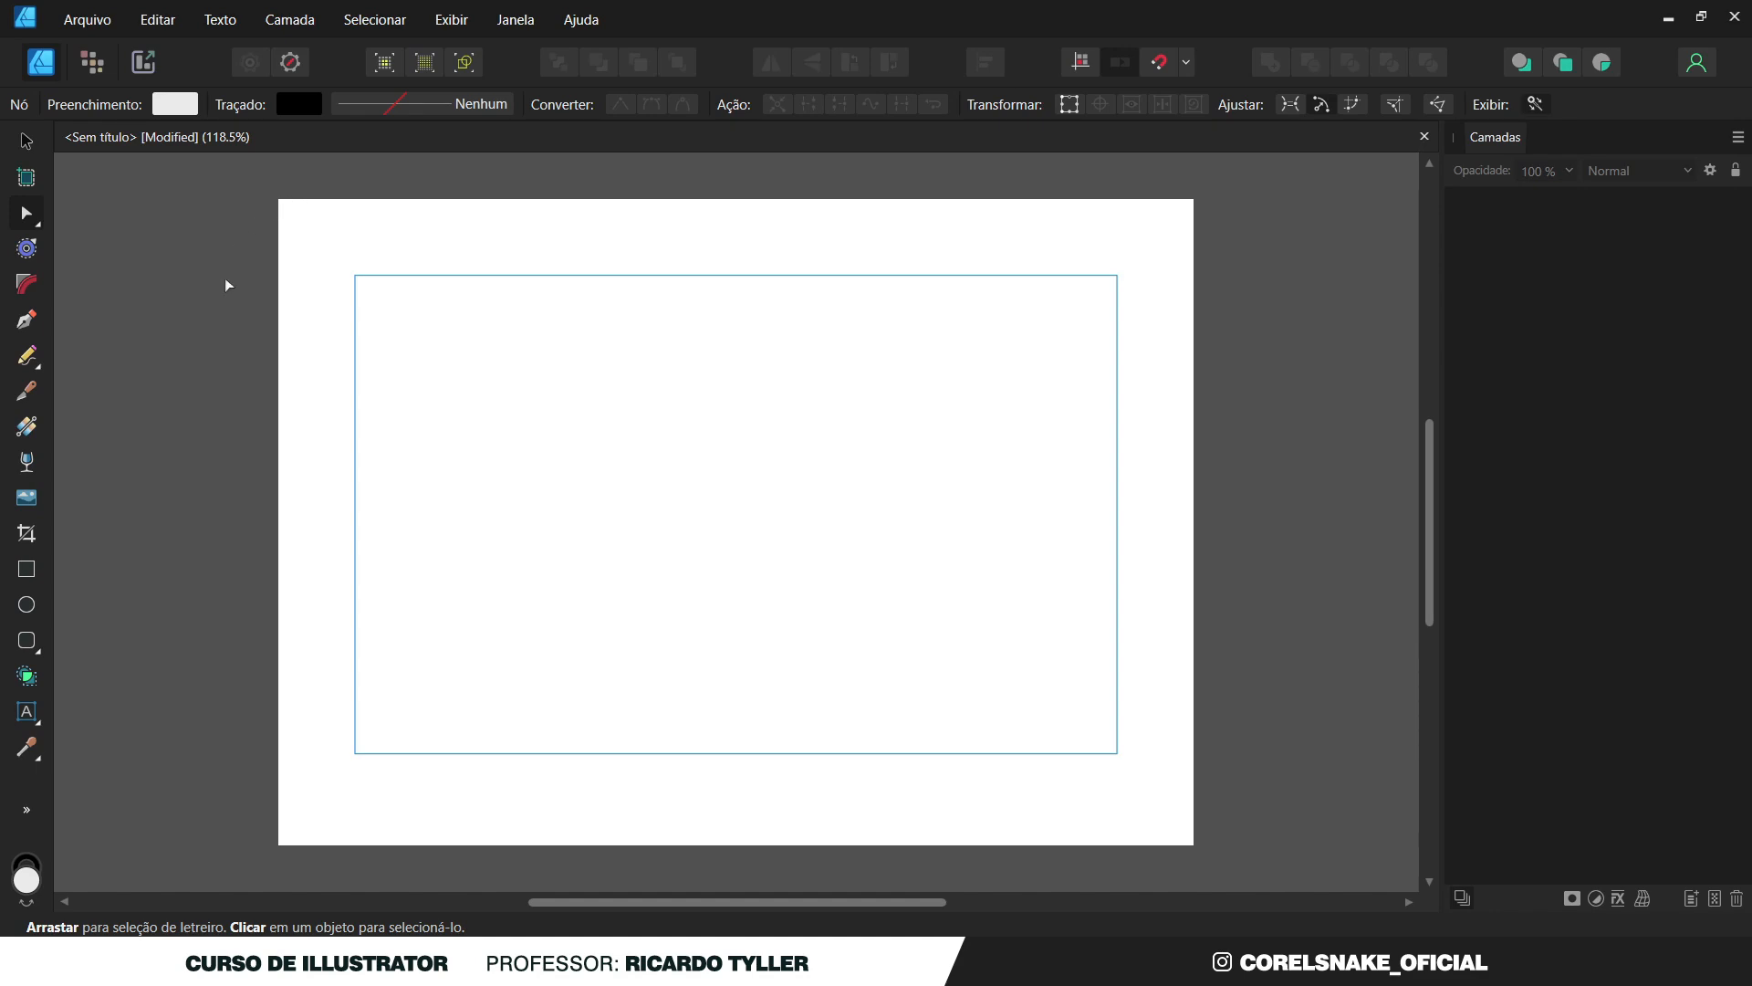
Create a second landscape A4 document, 297 × 210 mm at 300 DPI, and close it.
left_click(86, 20)
left_click(94, 66)
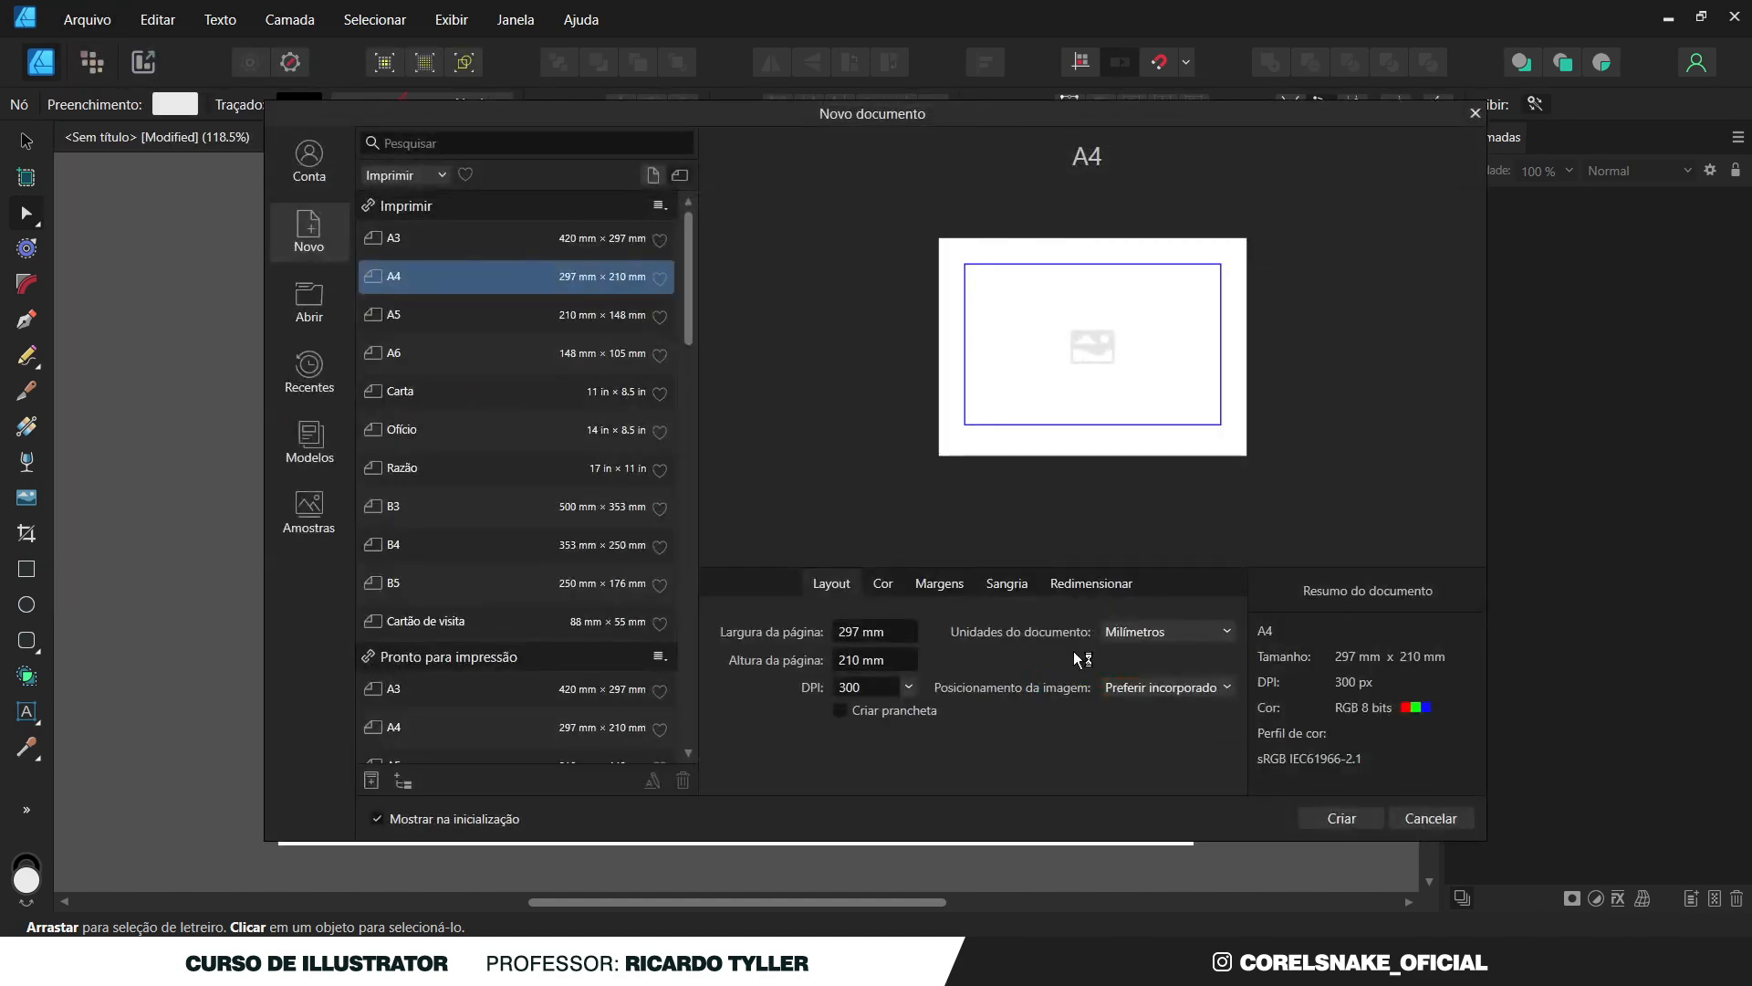
left_click(1339, 818)
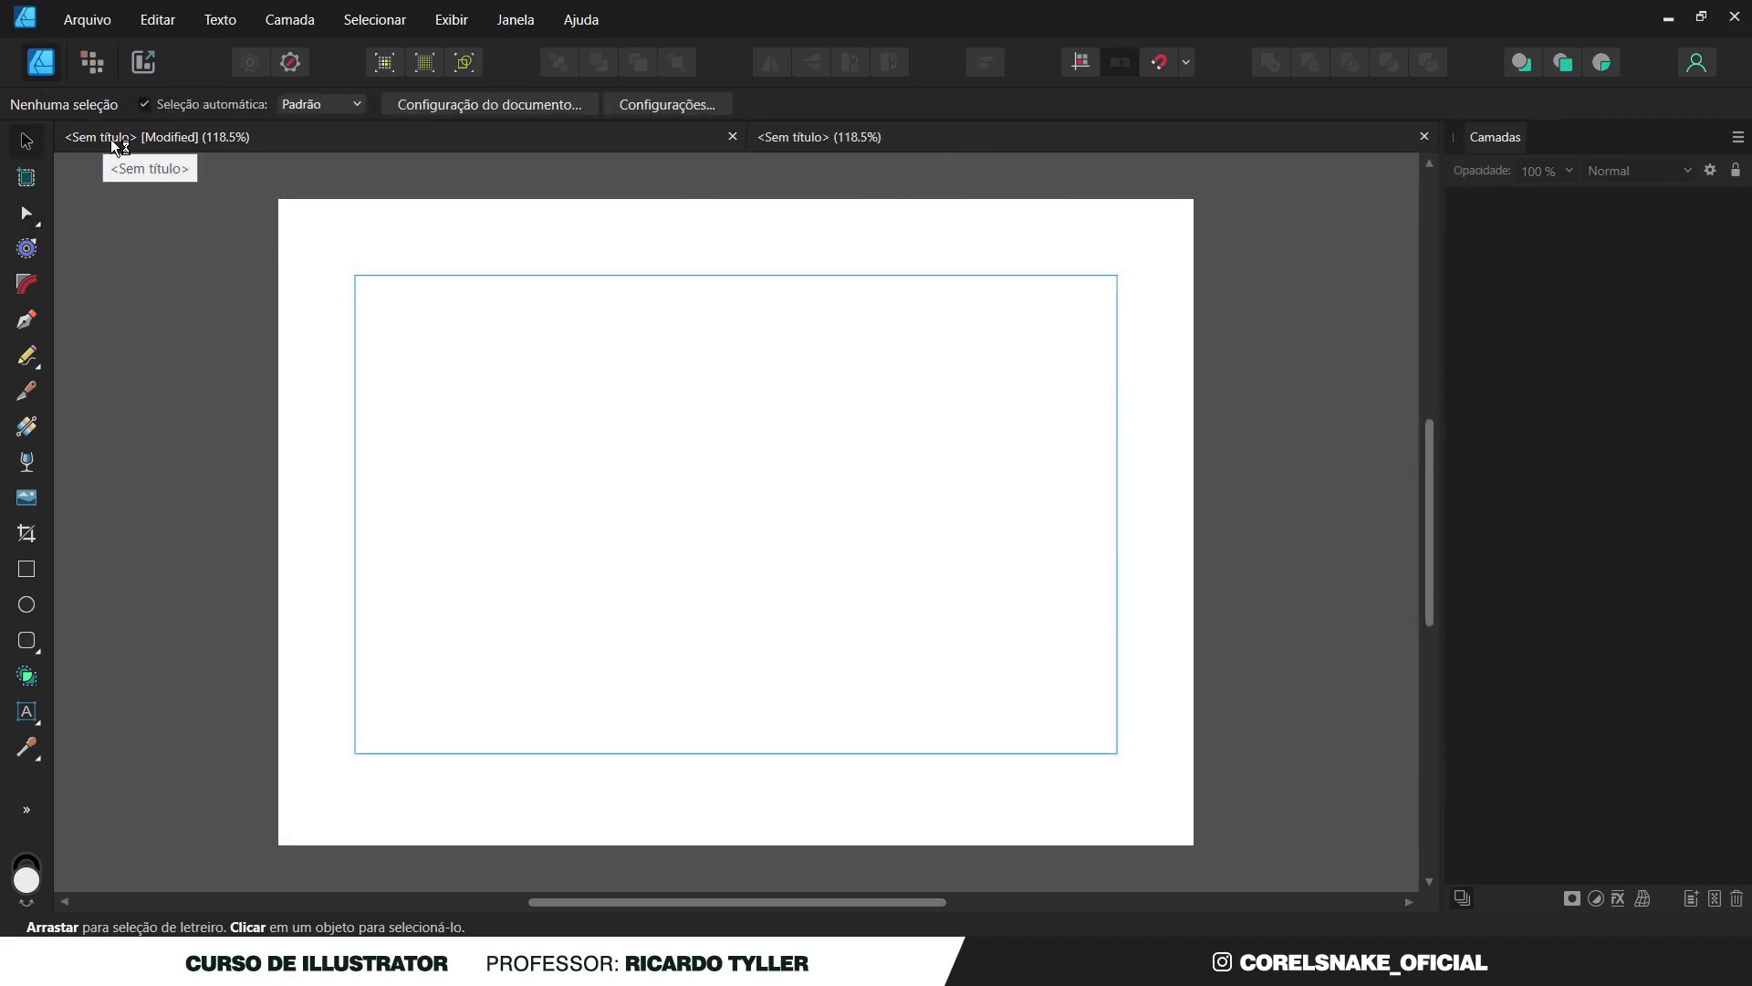
left_click(1424, 136)
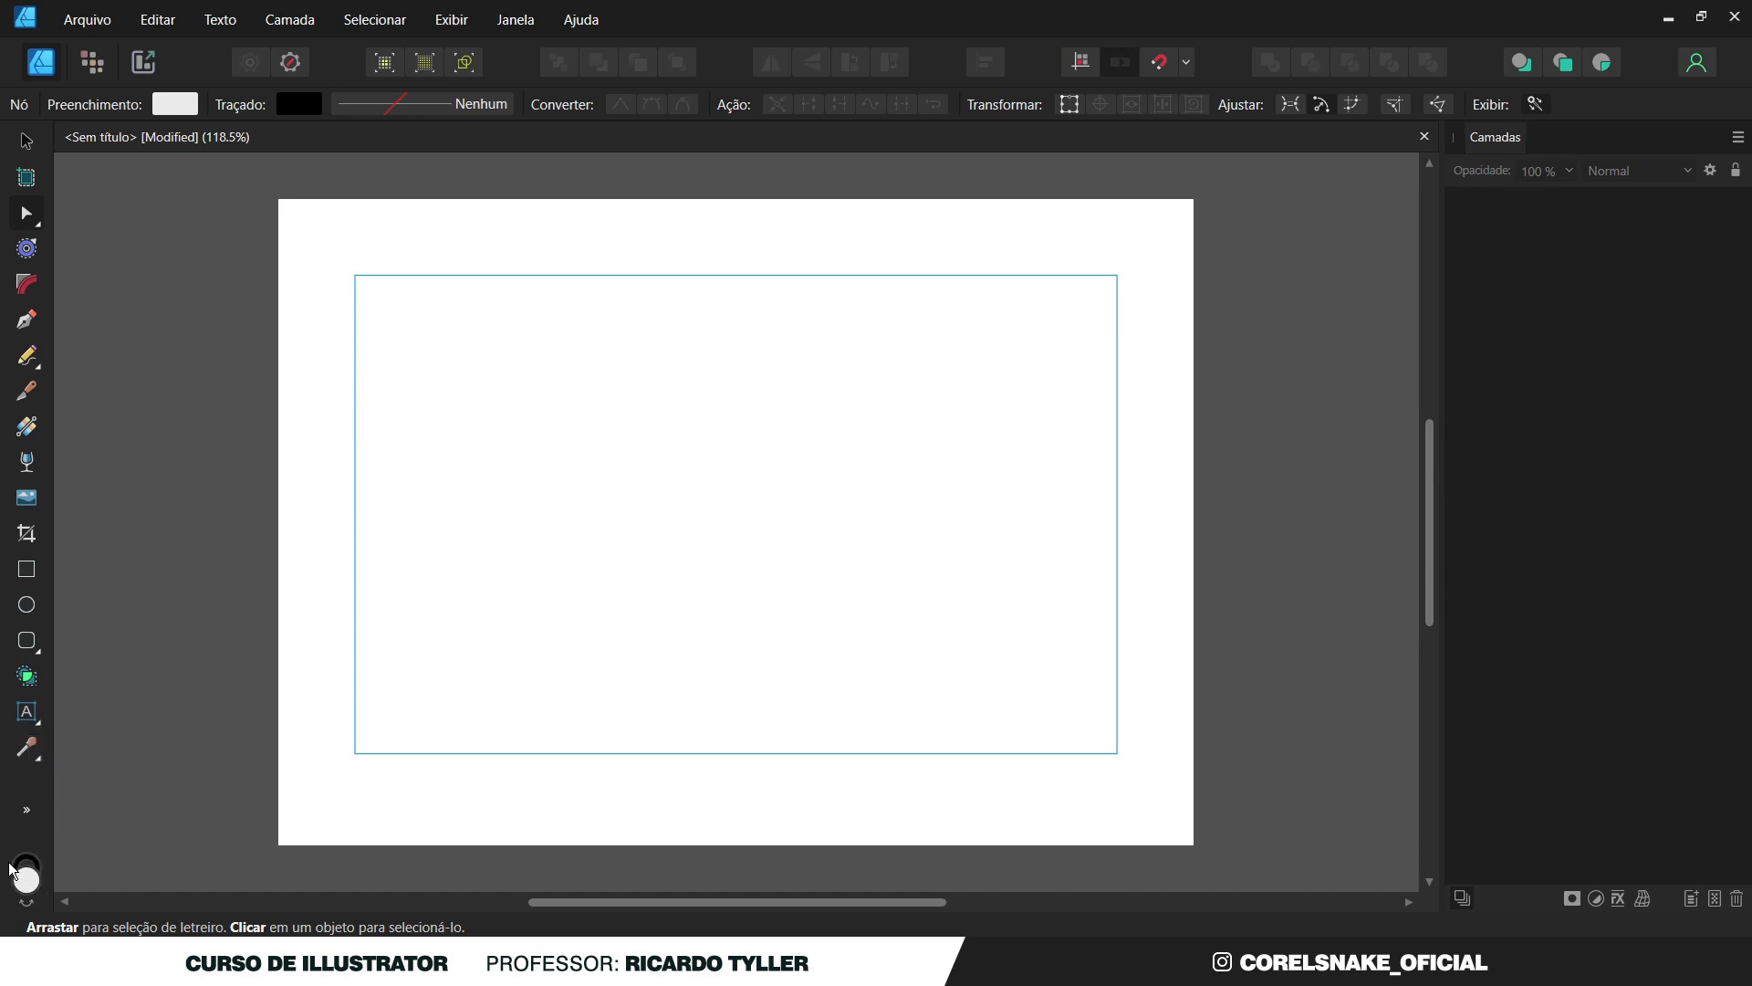
Examine the additional hidden tools and the list of studio panels that can be shown.
left_click(27, 811)
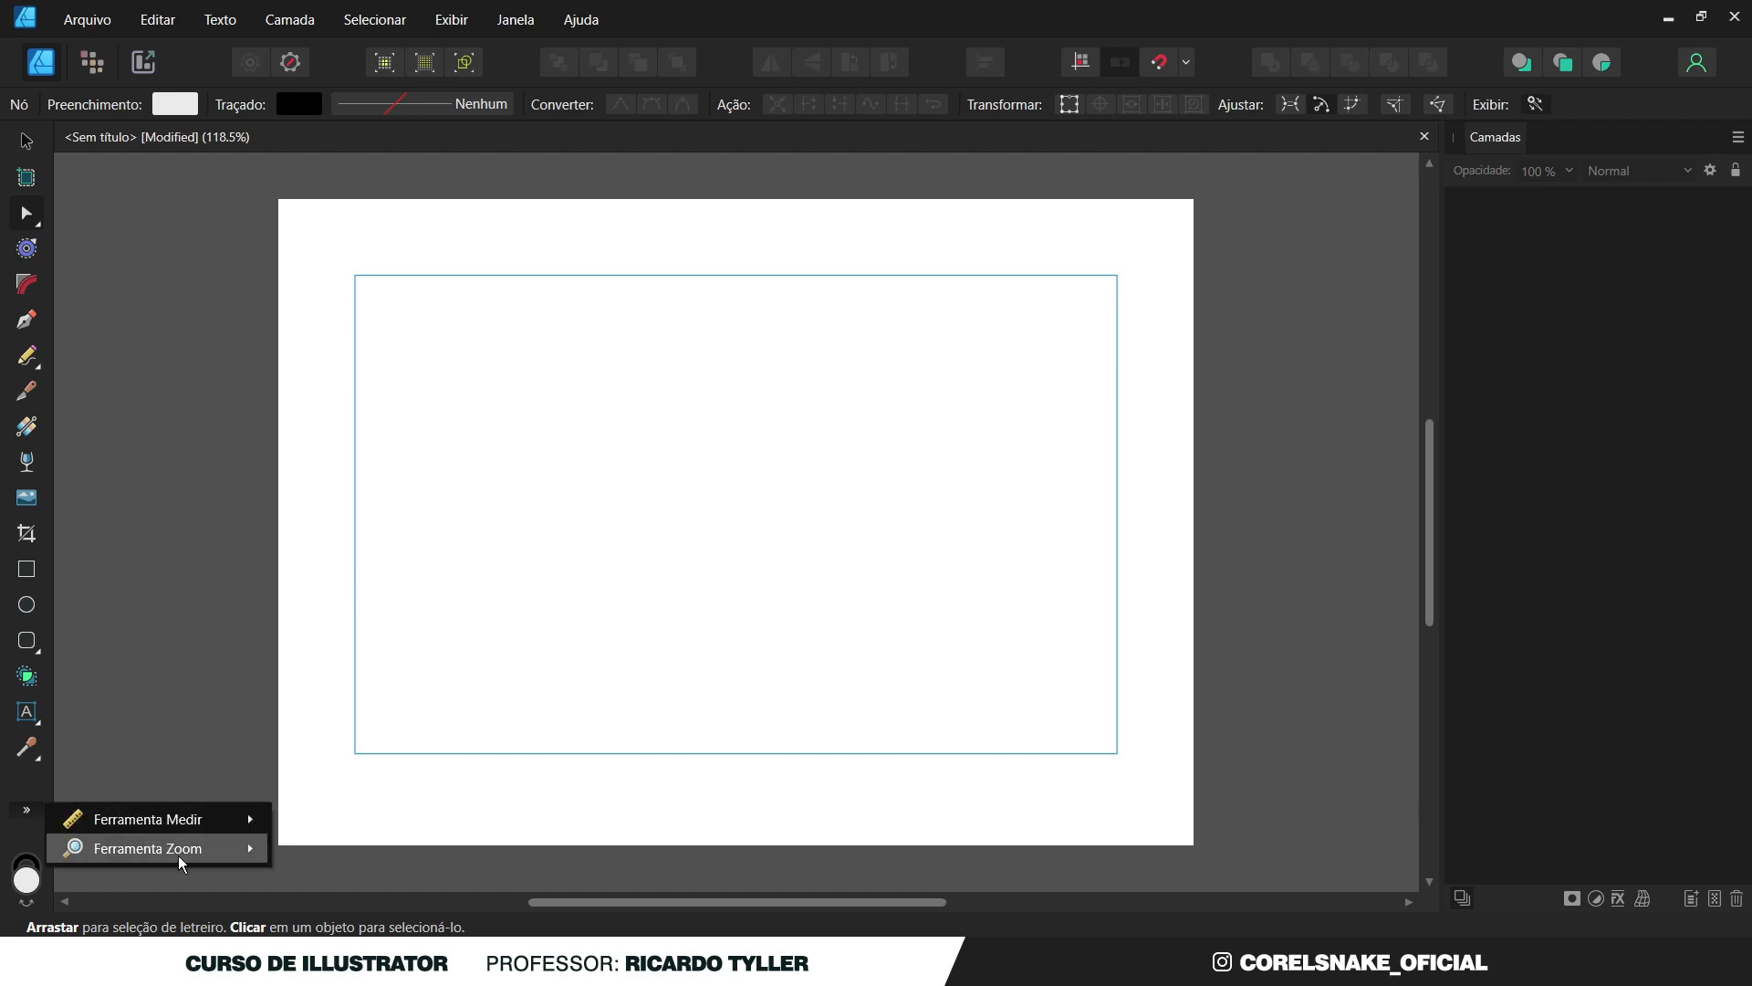
mouse_move(192, 846)
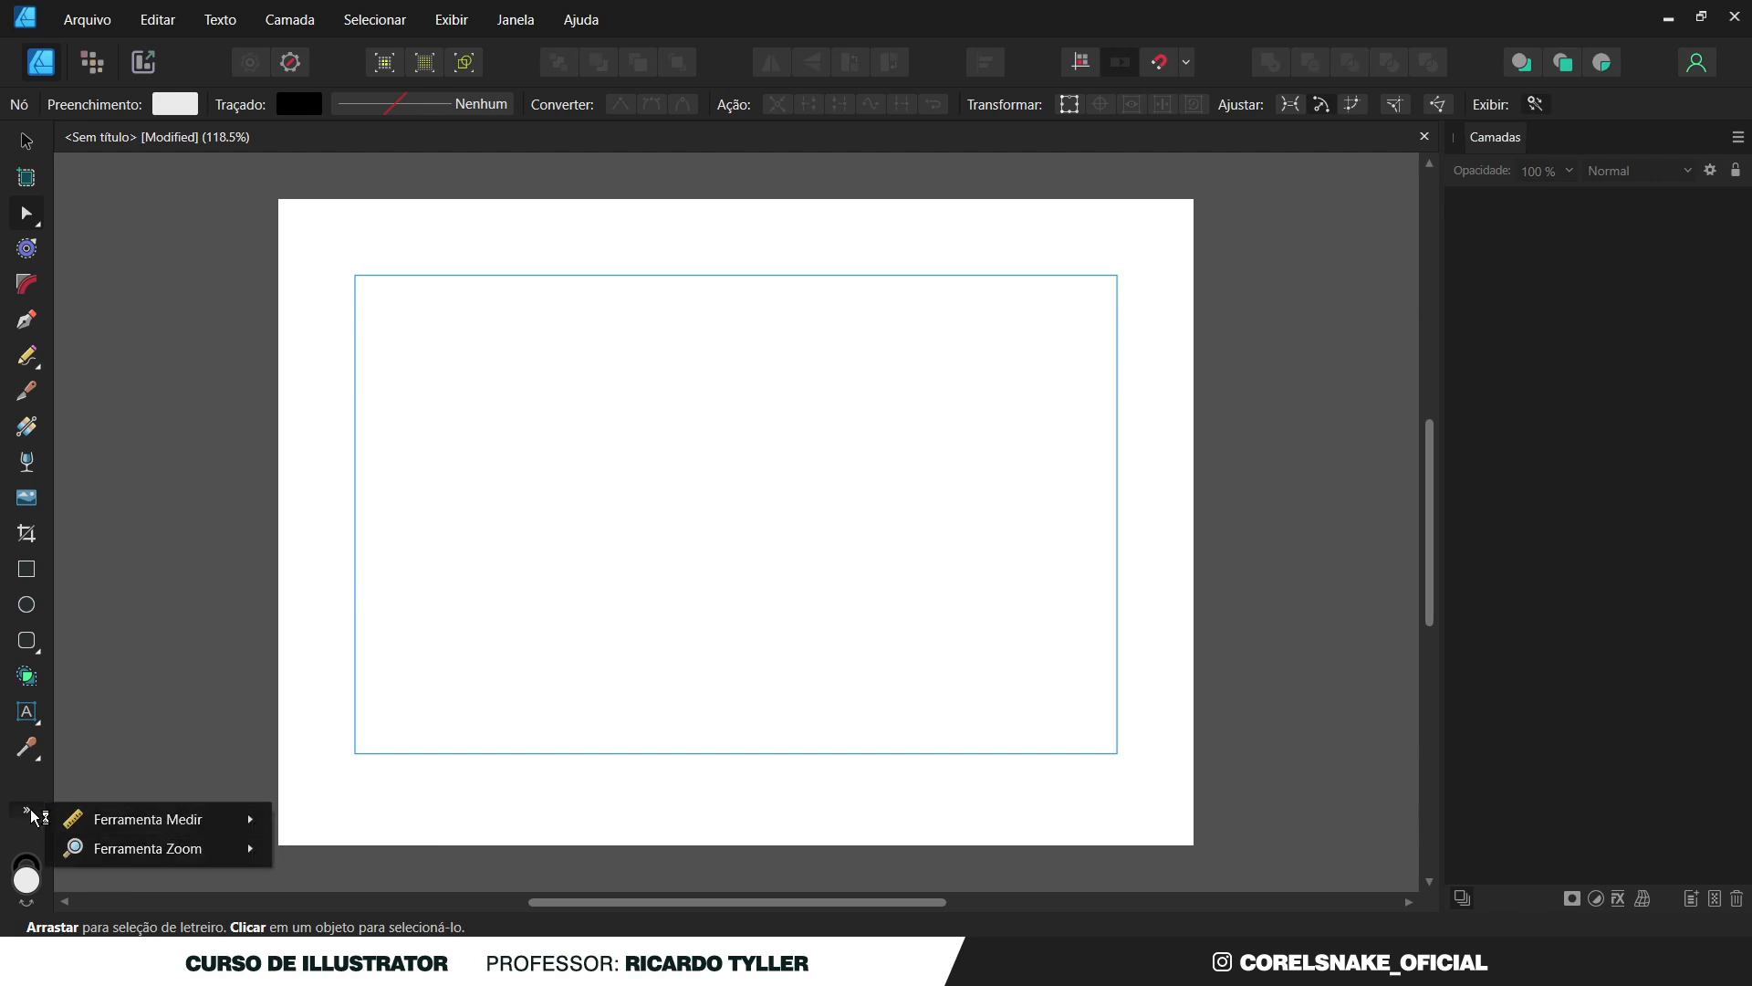
left_click(158, 612)
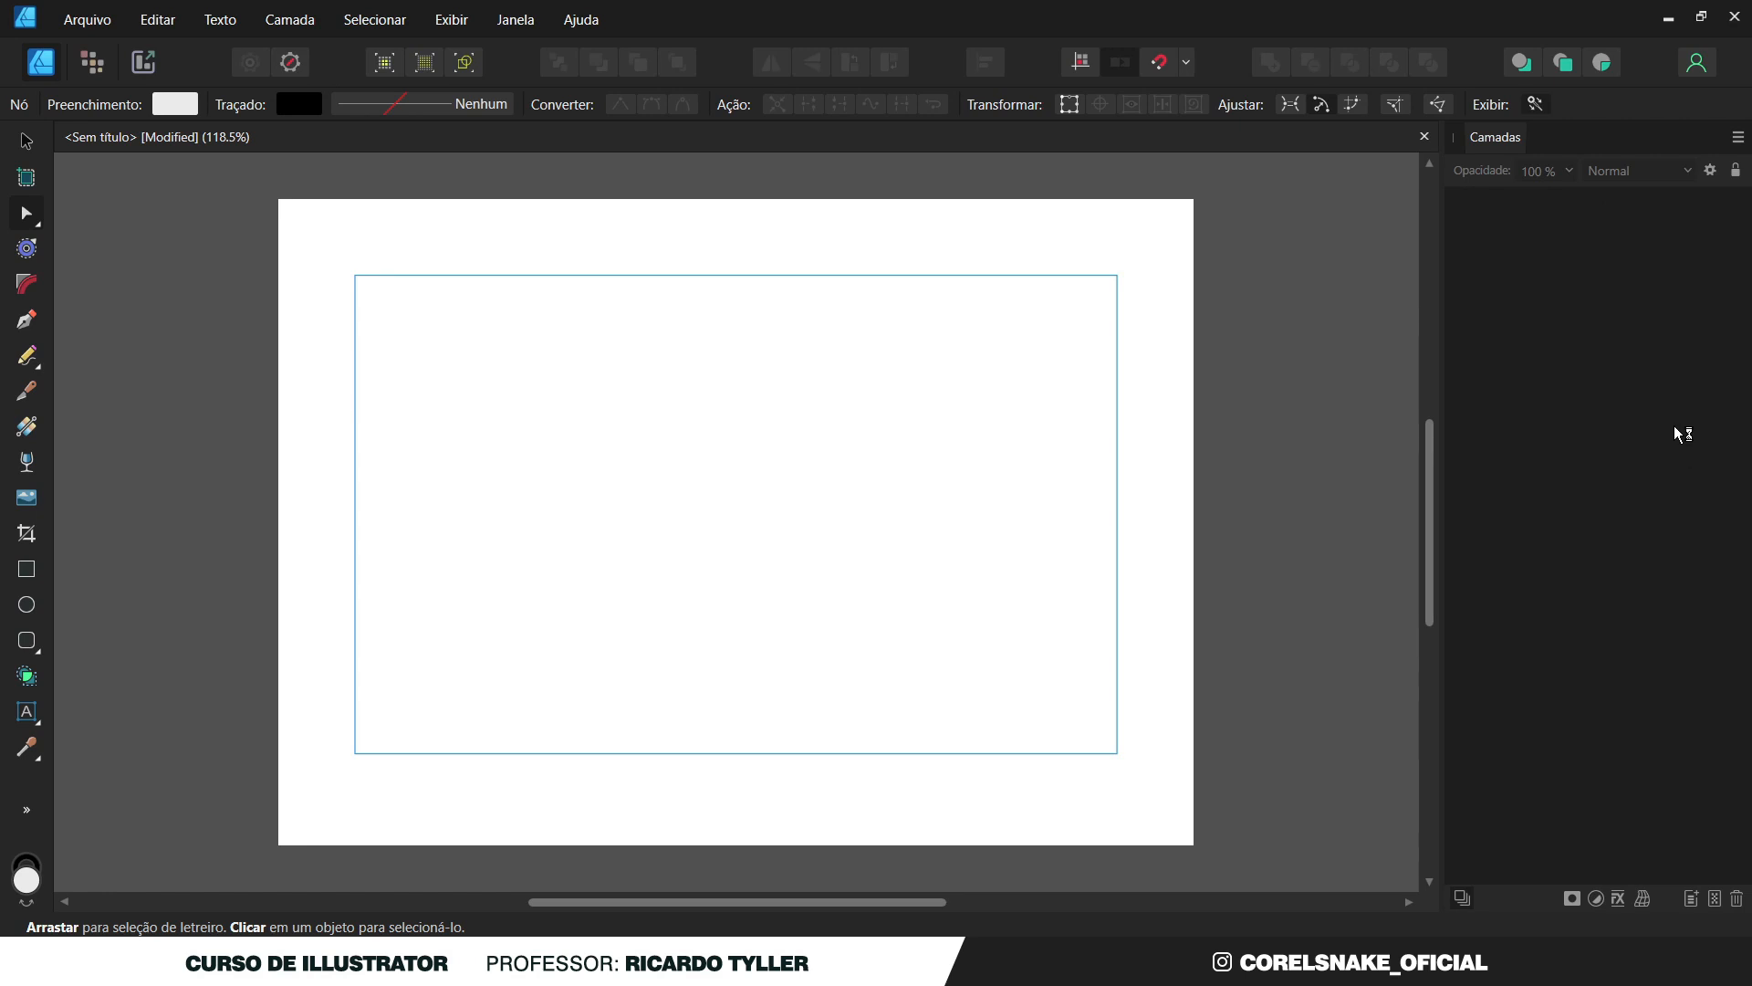
left_click(527, 20)
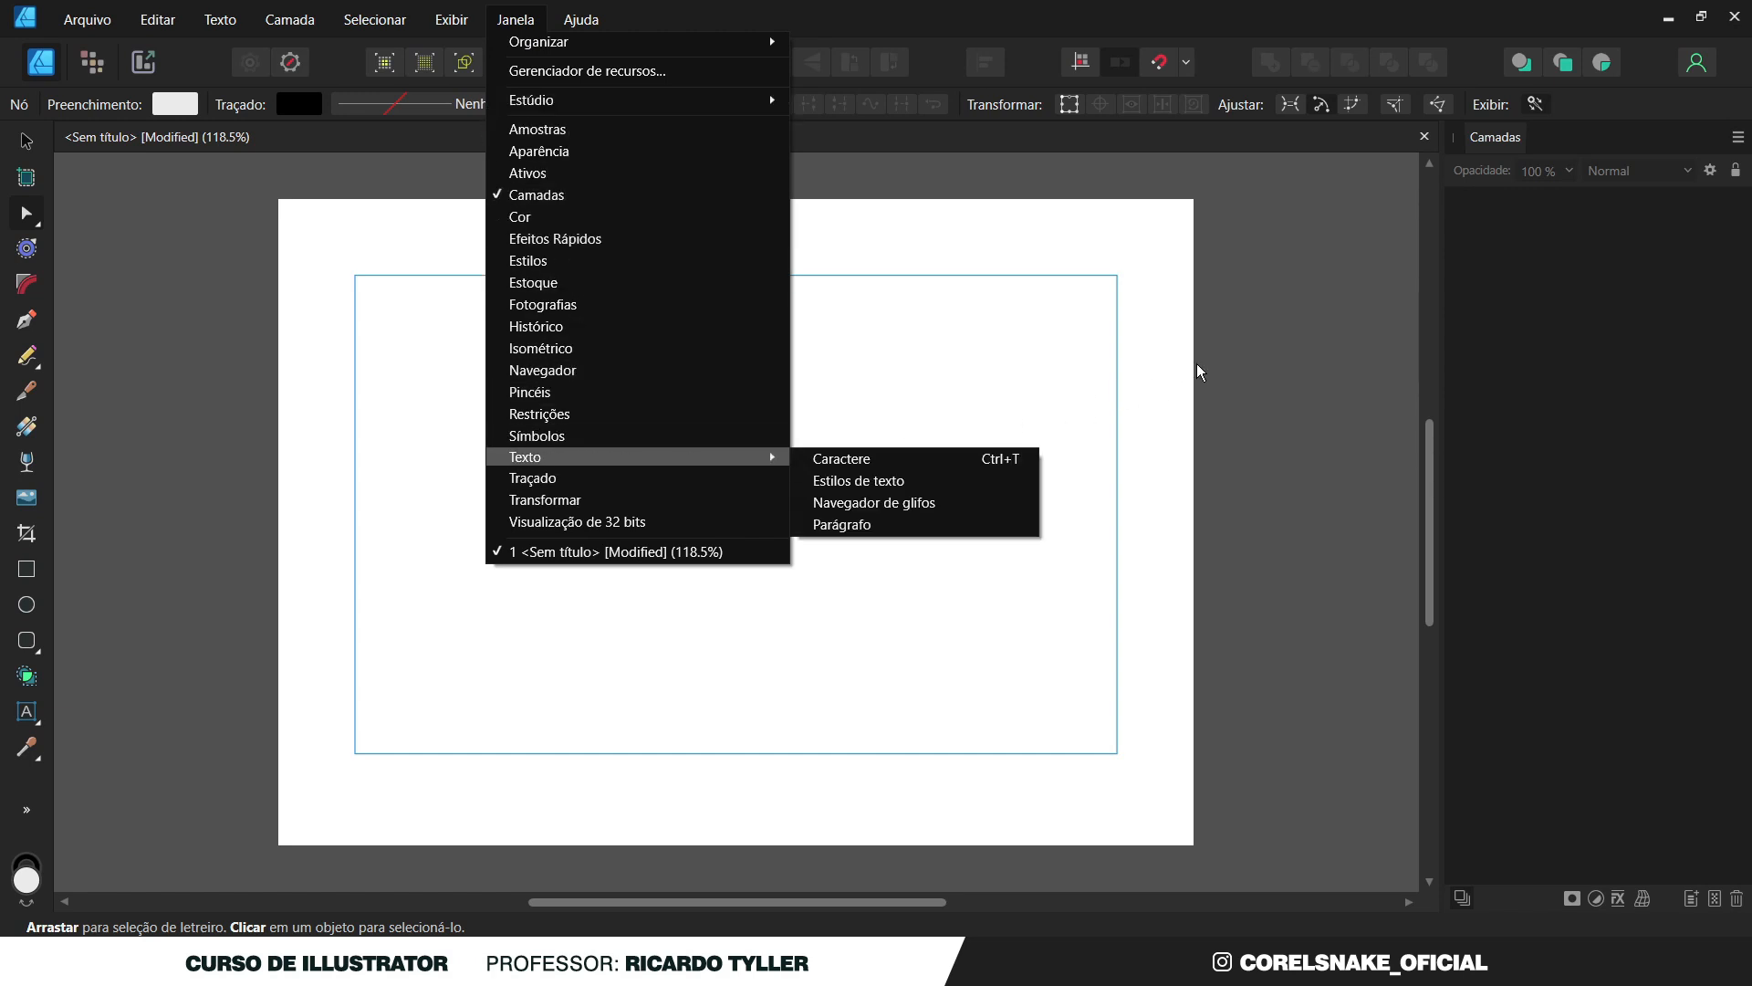
left_click(1238, 347)
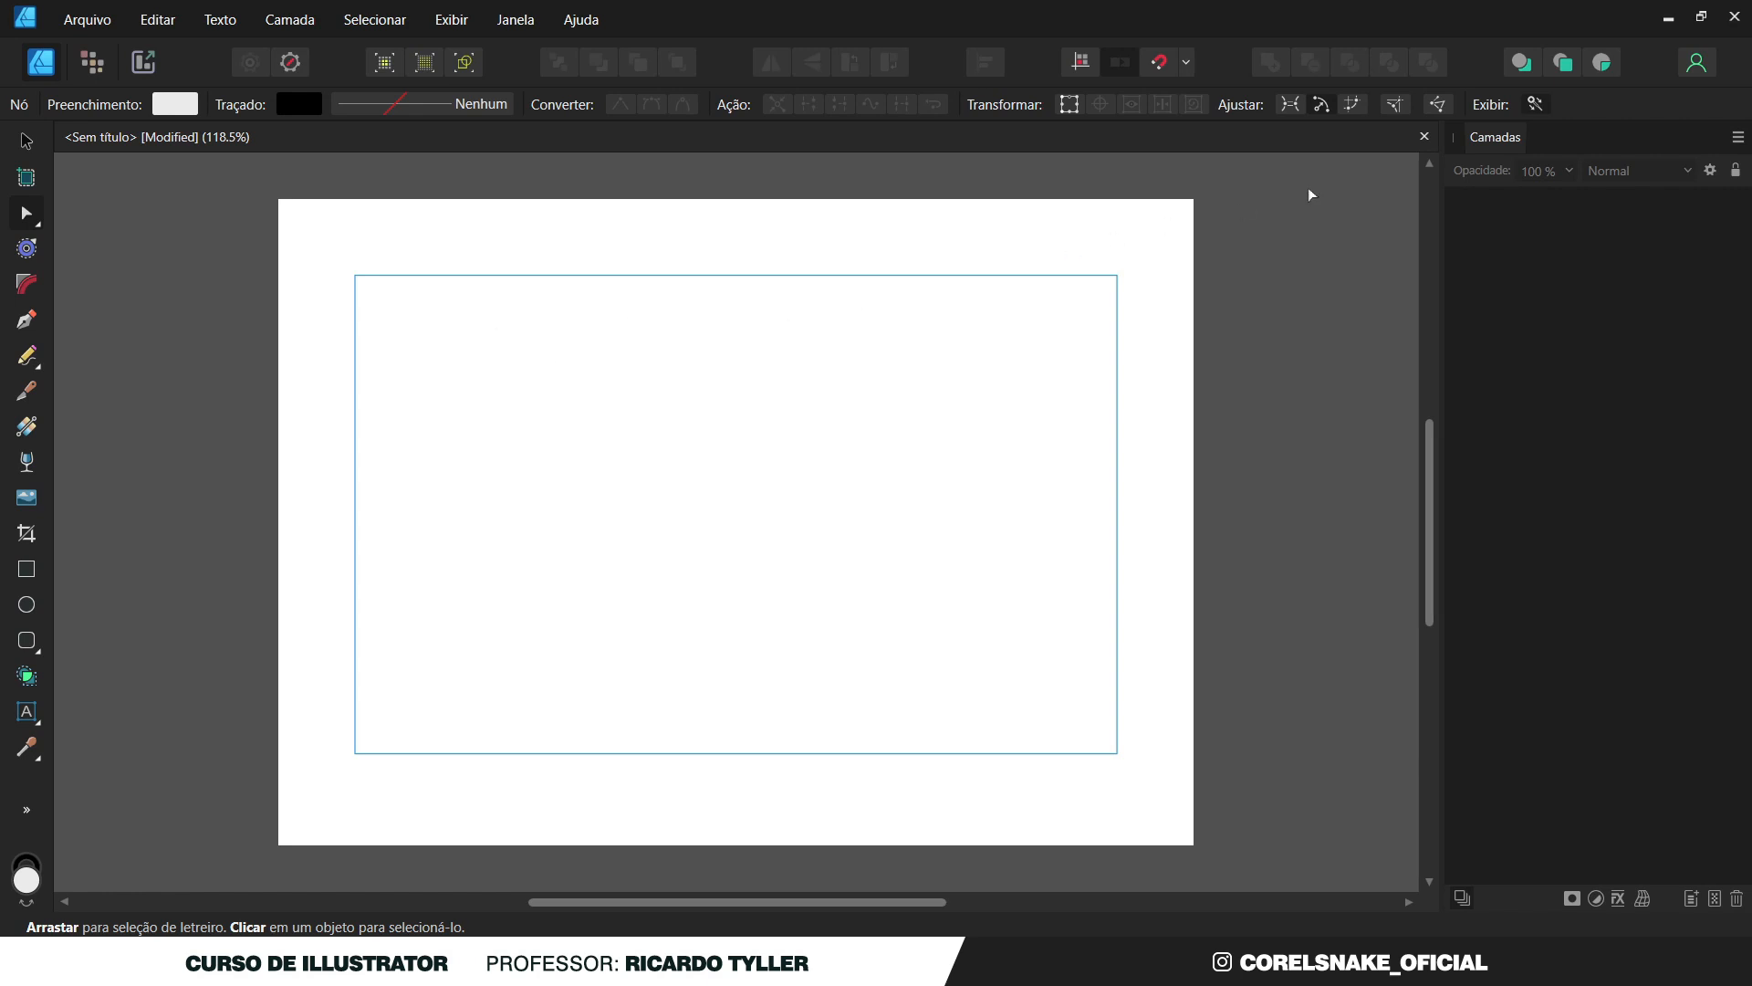
Close the modified untitled document without saving, and open the setup for a new document.
left_click(1424, 137)
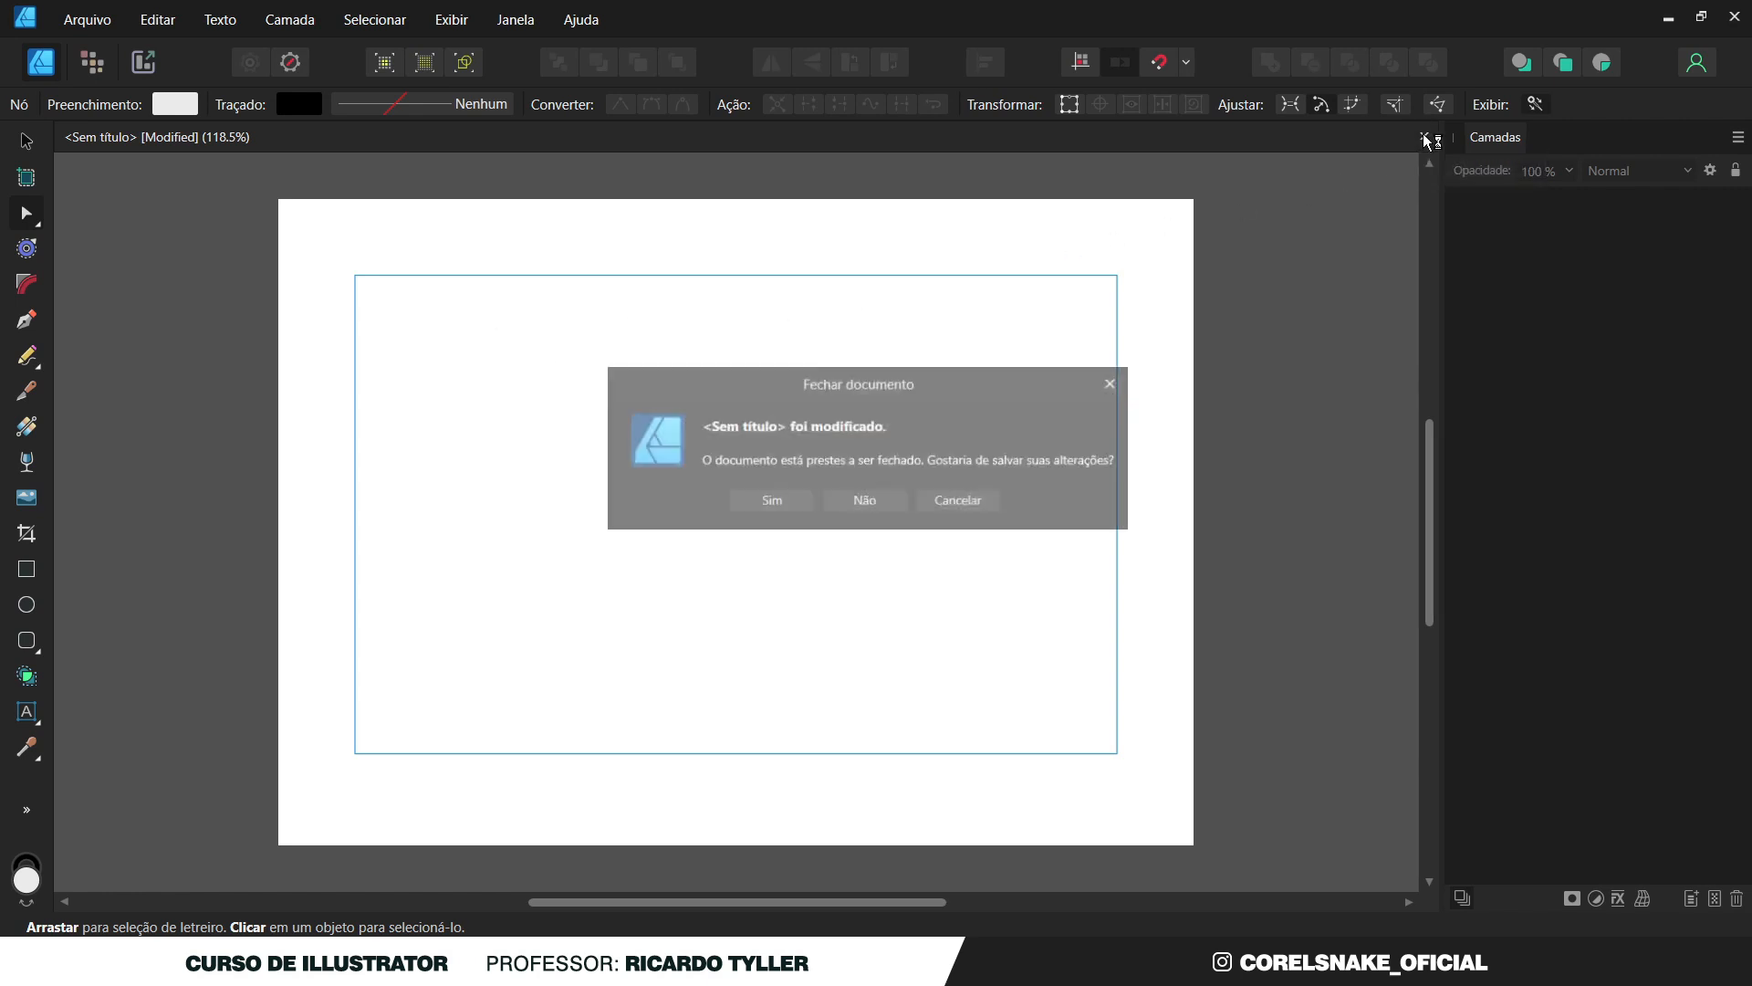
left_click(867, 502)
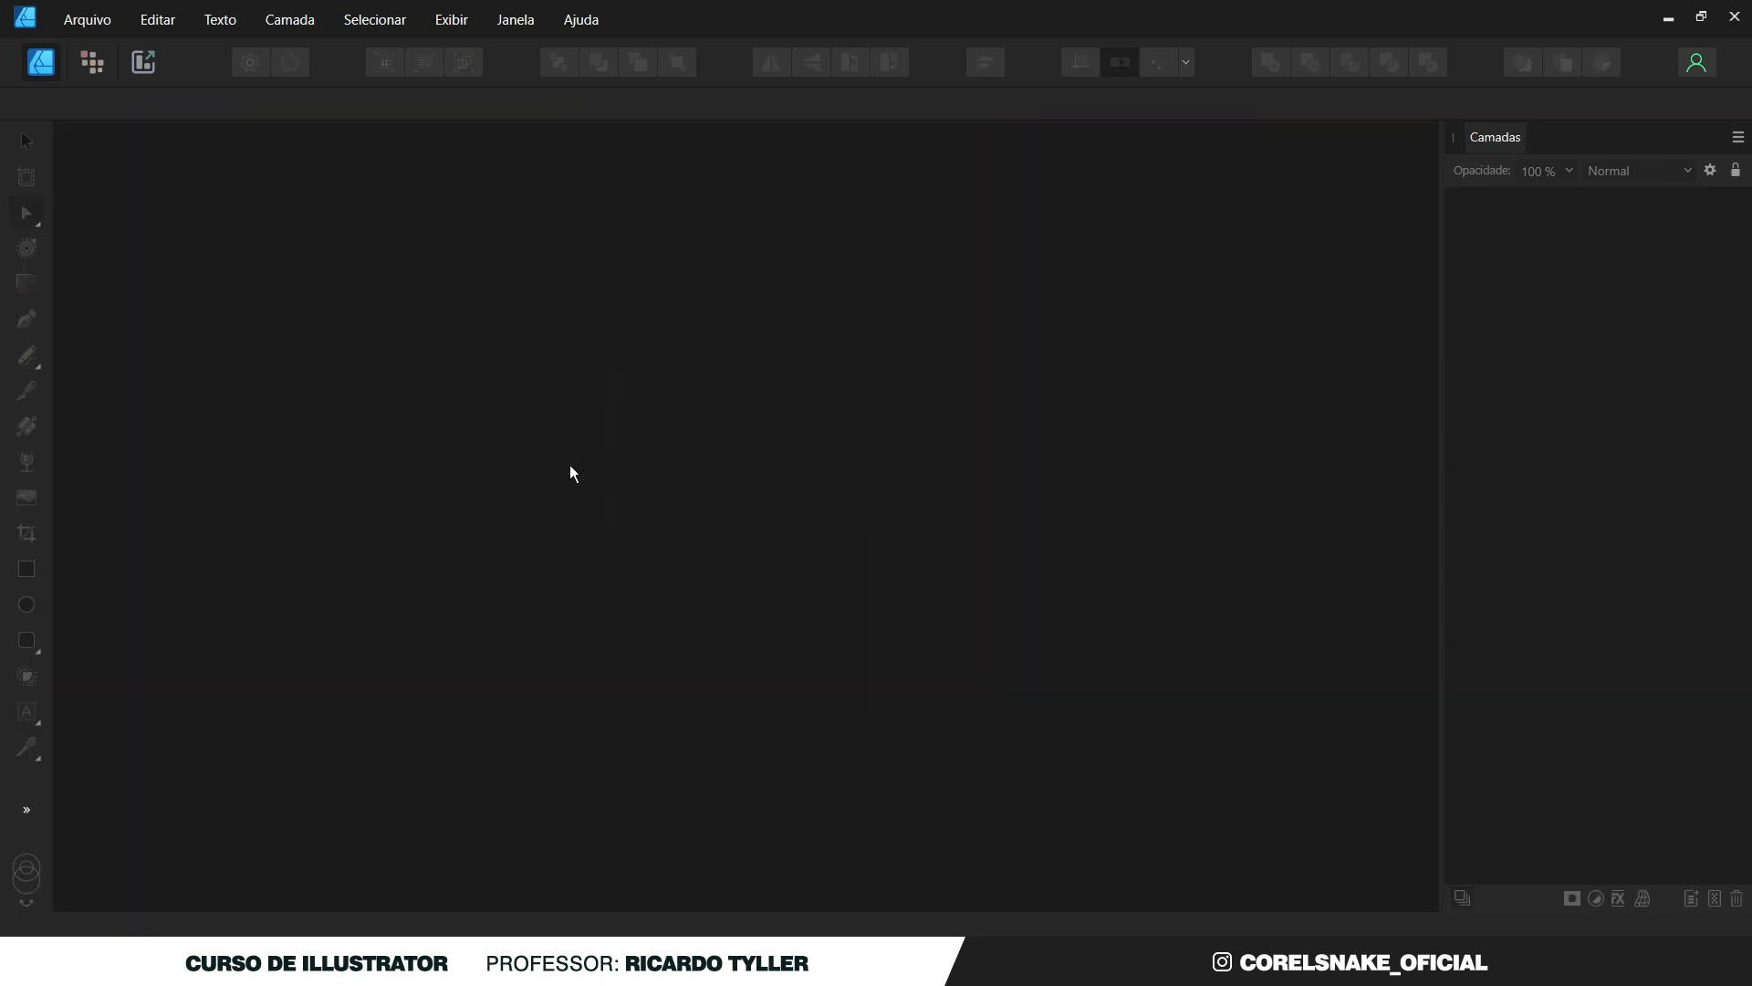
left_click(86, 18)
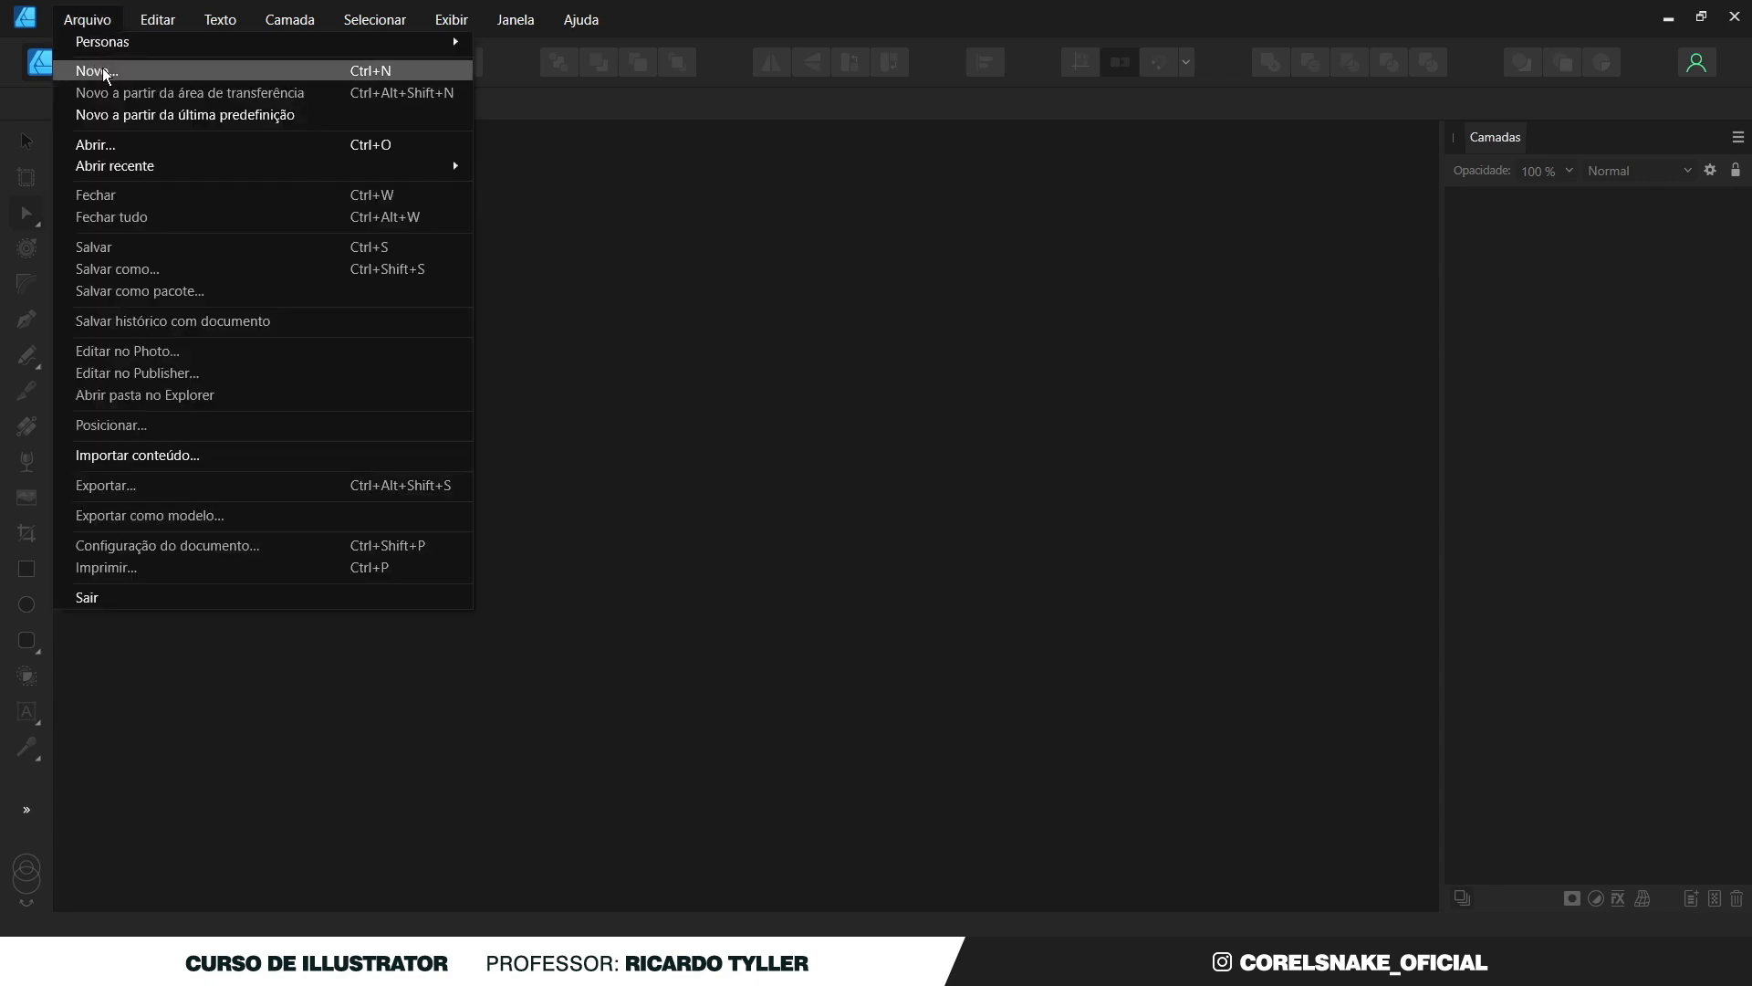
left_click(385, 81)
left_click_drag(432, 113, 335, 144)
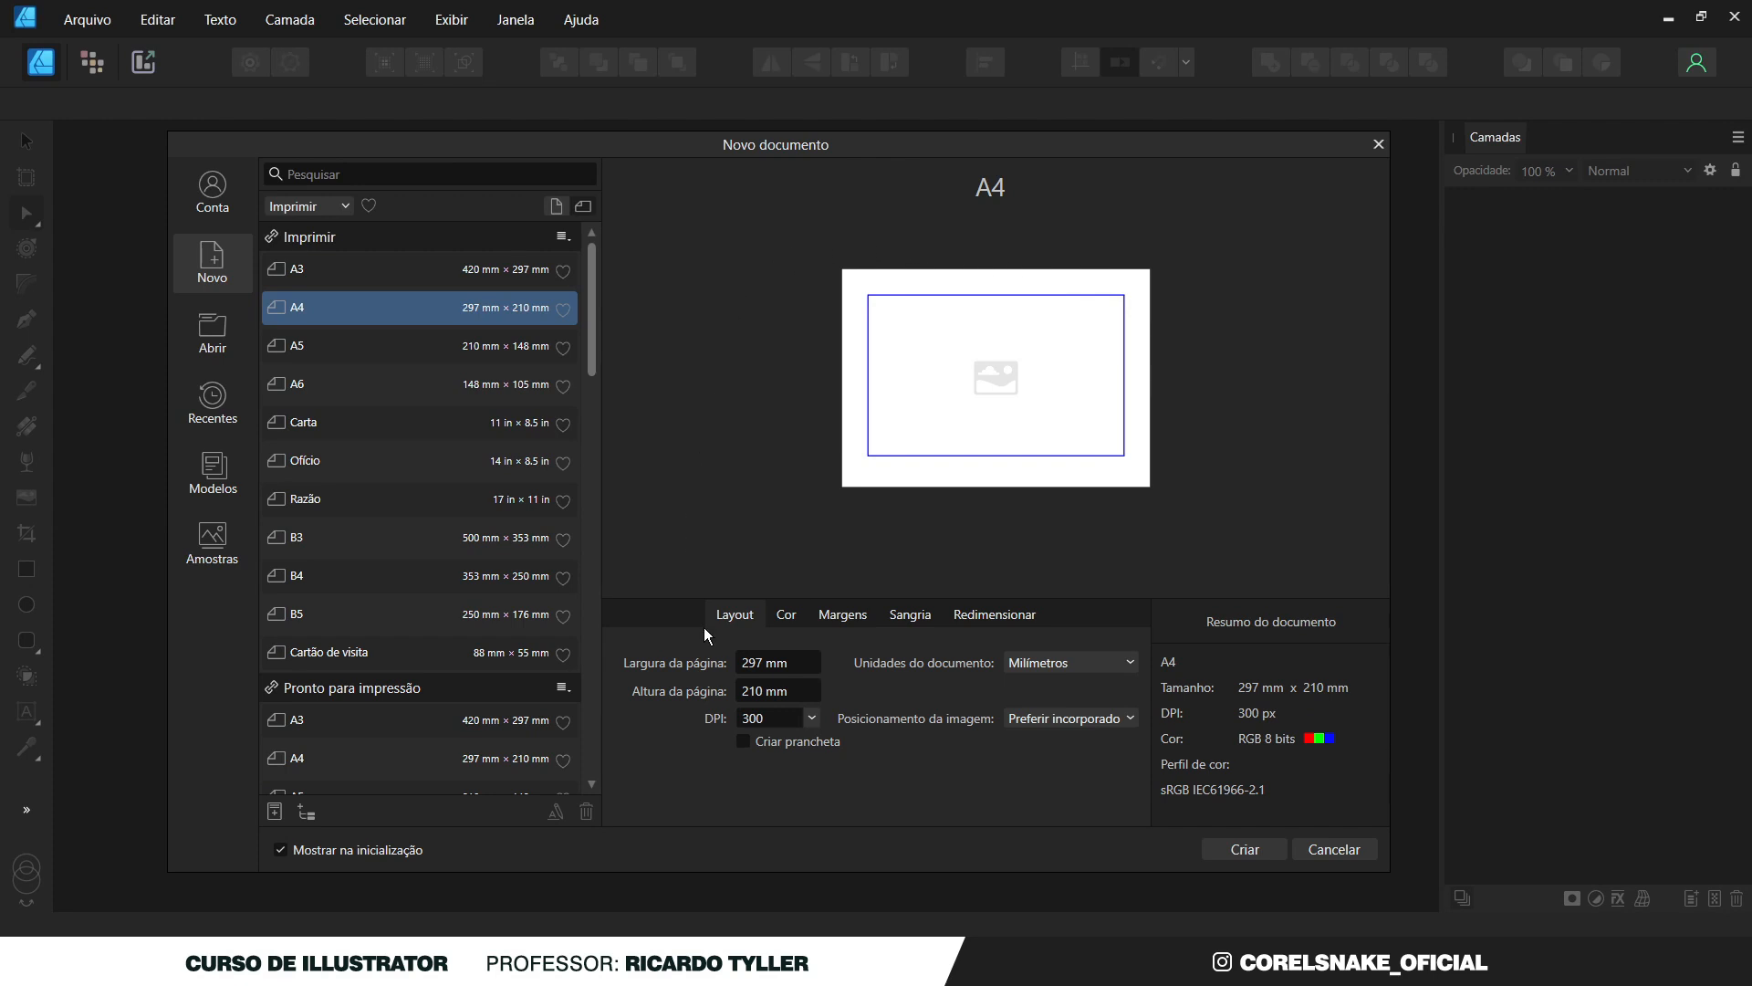
Examine the new document's page width, page height, DPI and available document units.
left_click(802, 664)
left_click(797, 691)
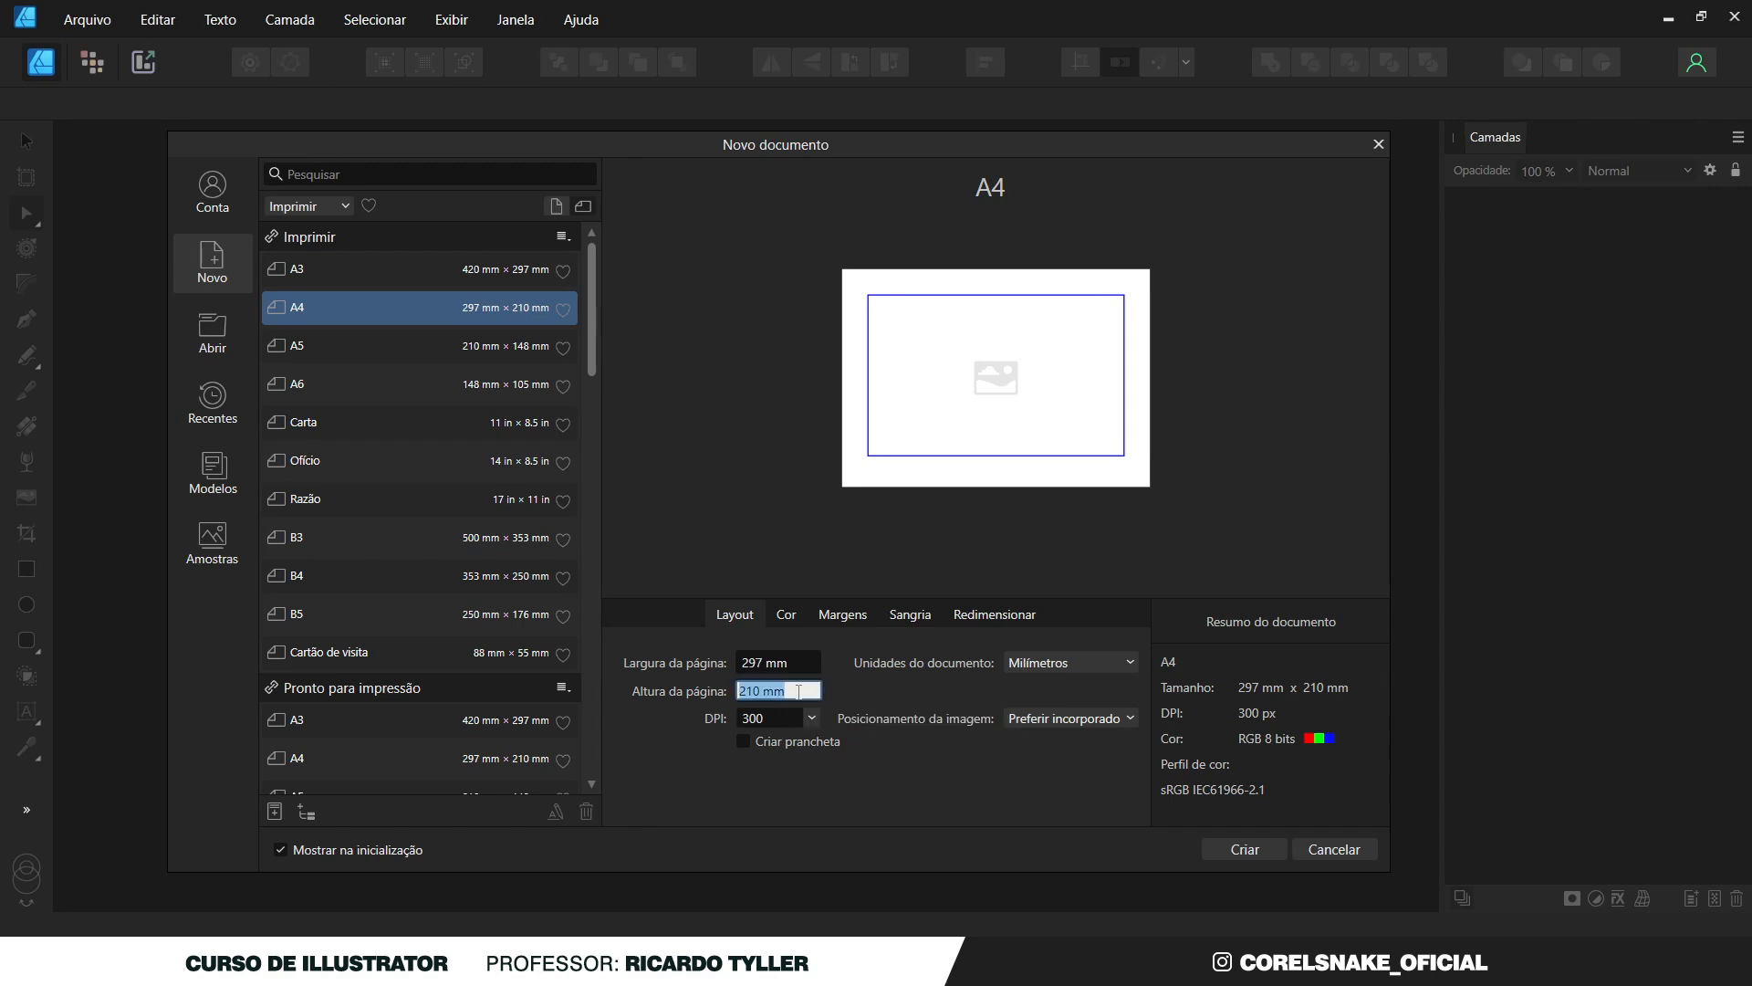
left_click(810, 719)
left_click(810, 719)
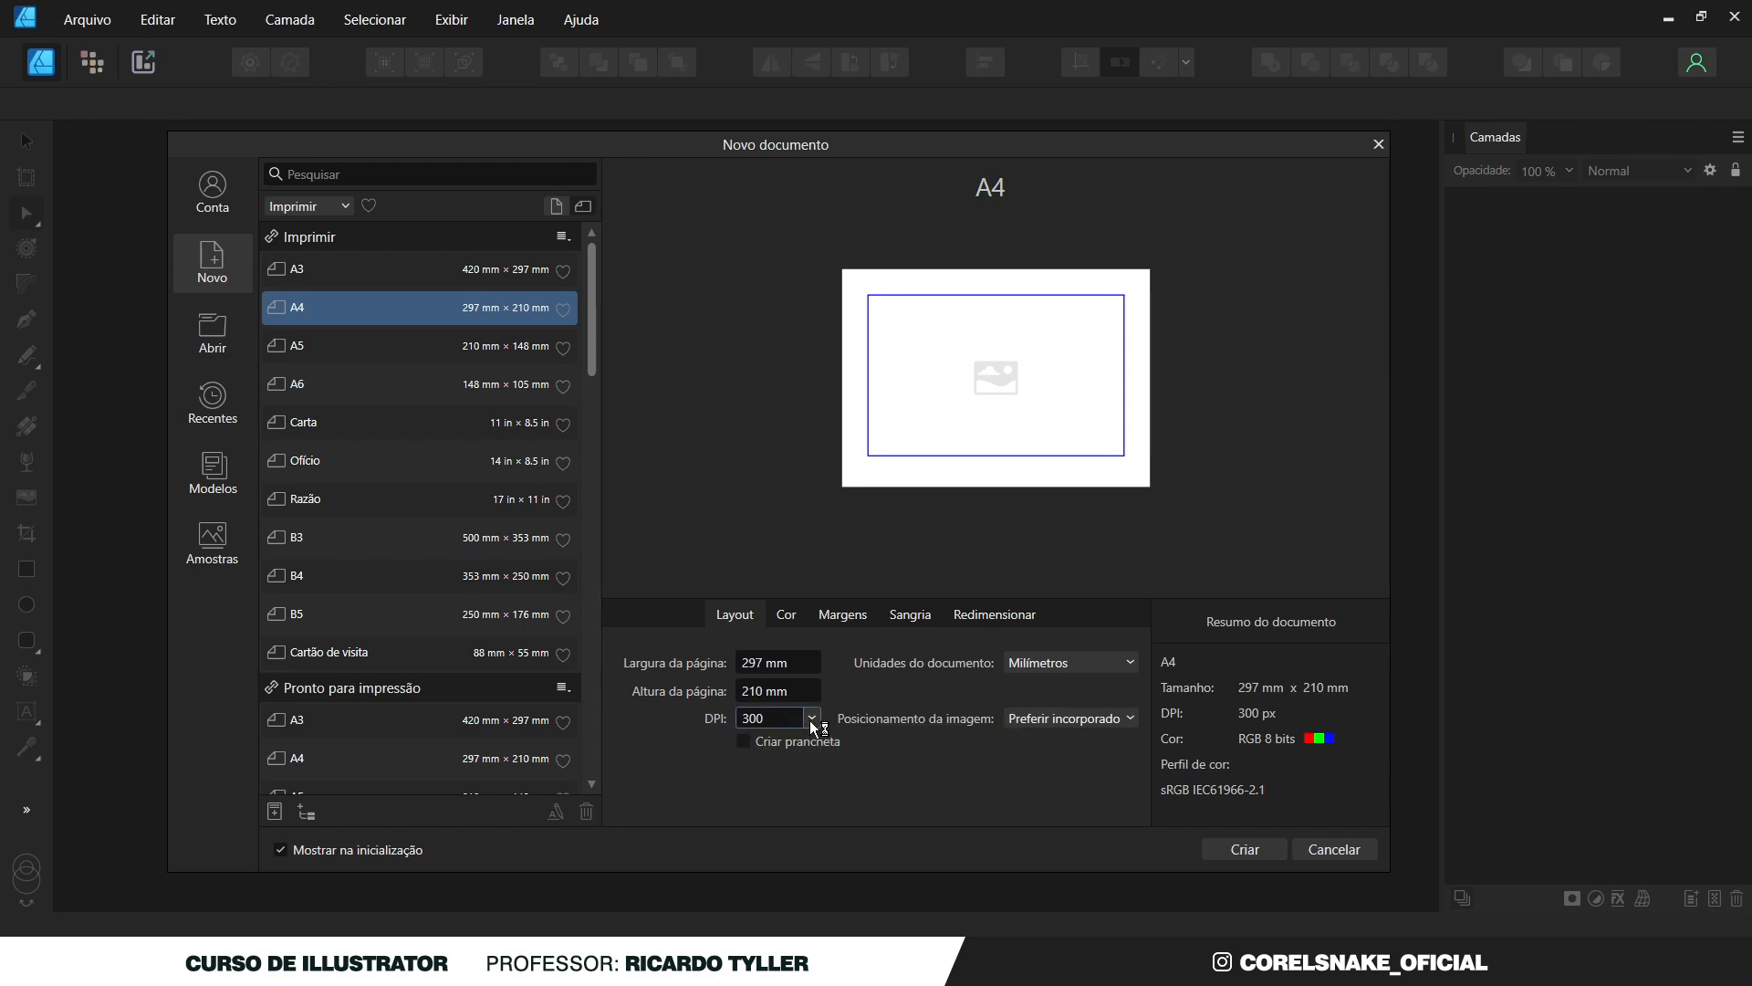
left_click(1070, 664)
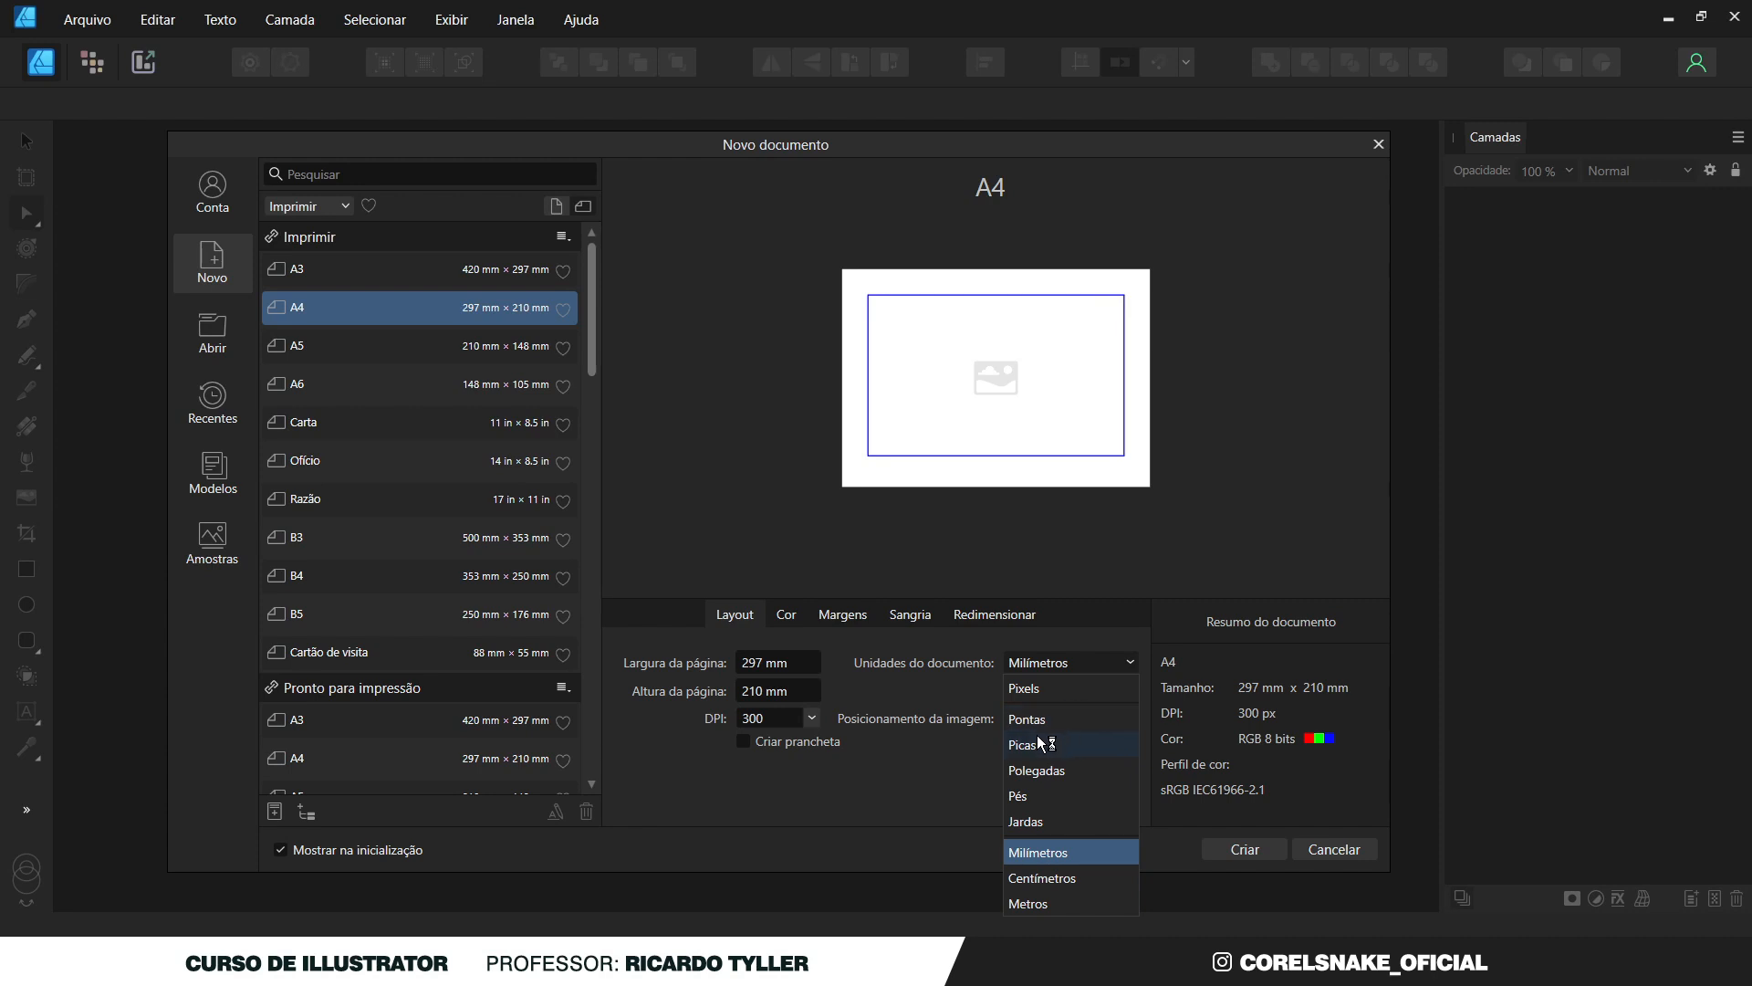
left_click(929, 764)
left_click(1059, 669)
left_click(1070, 667)
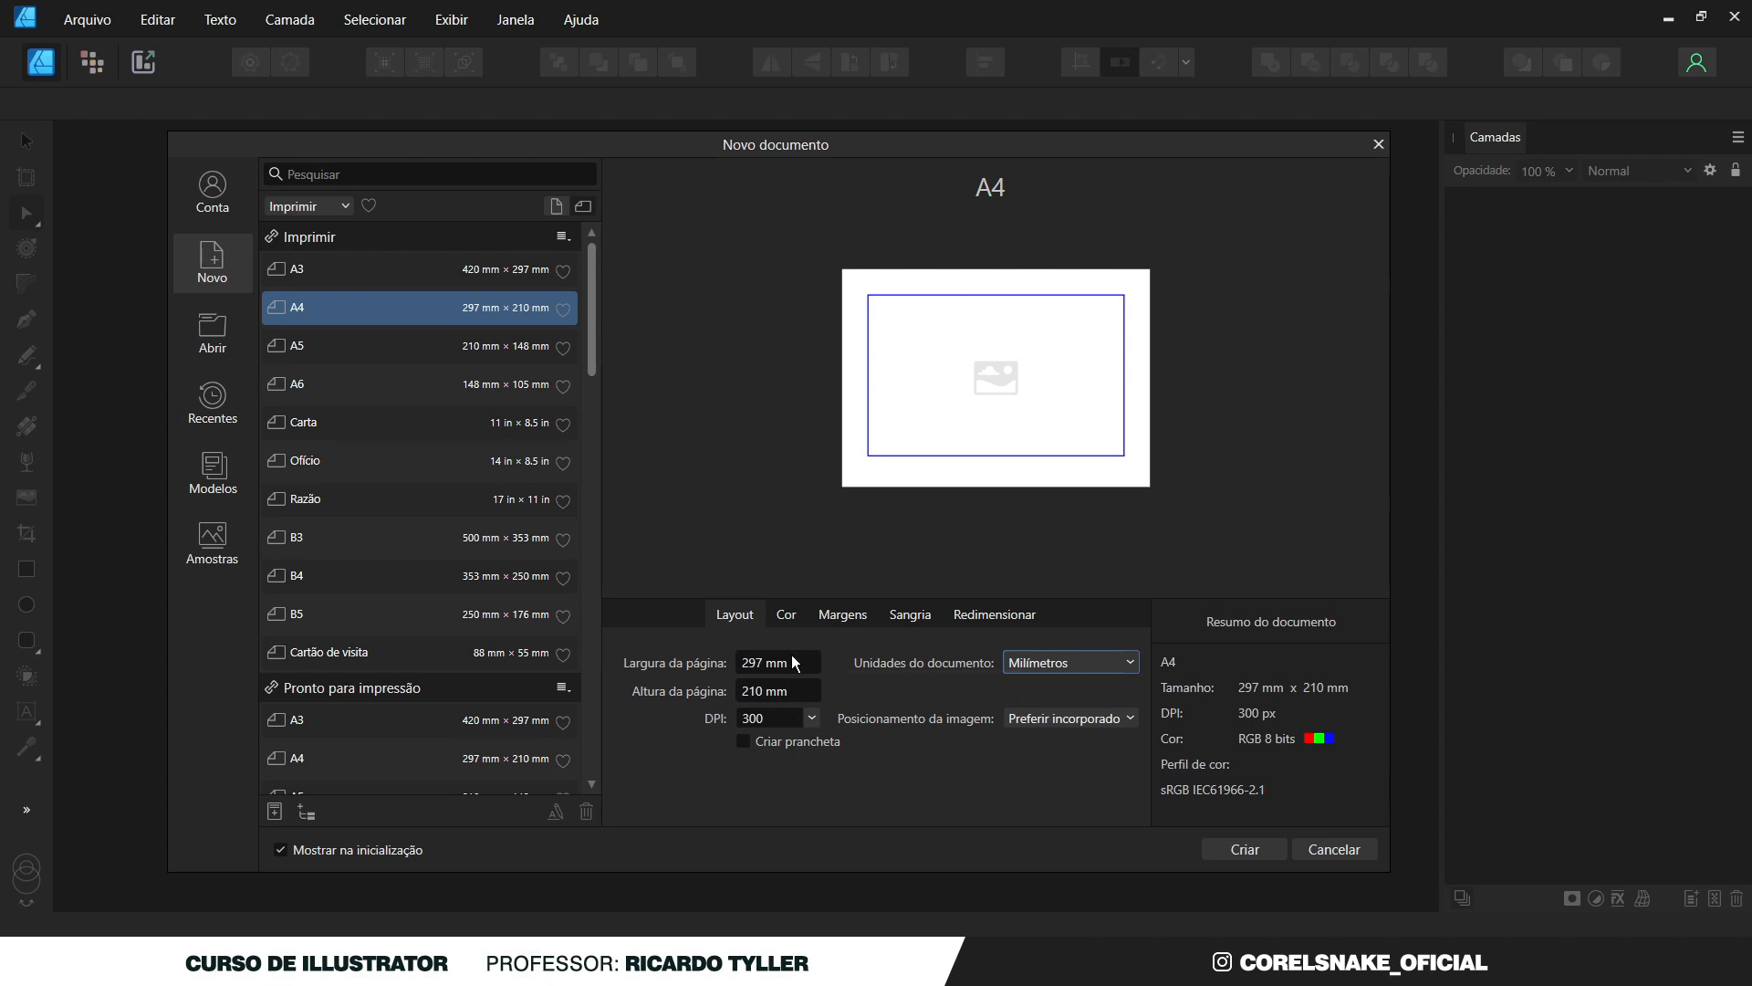
left_click(791, 657)
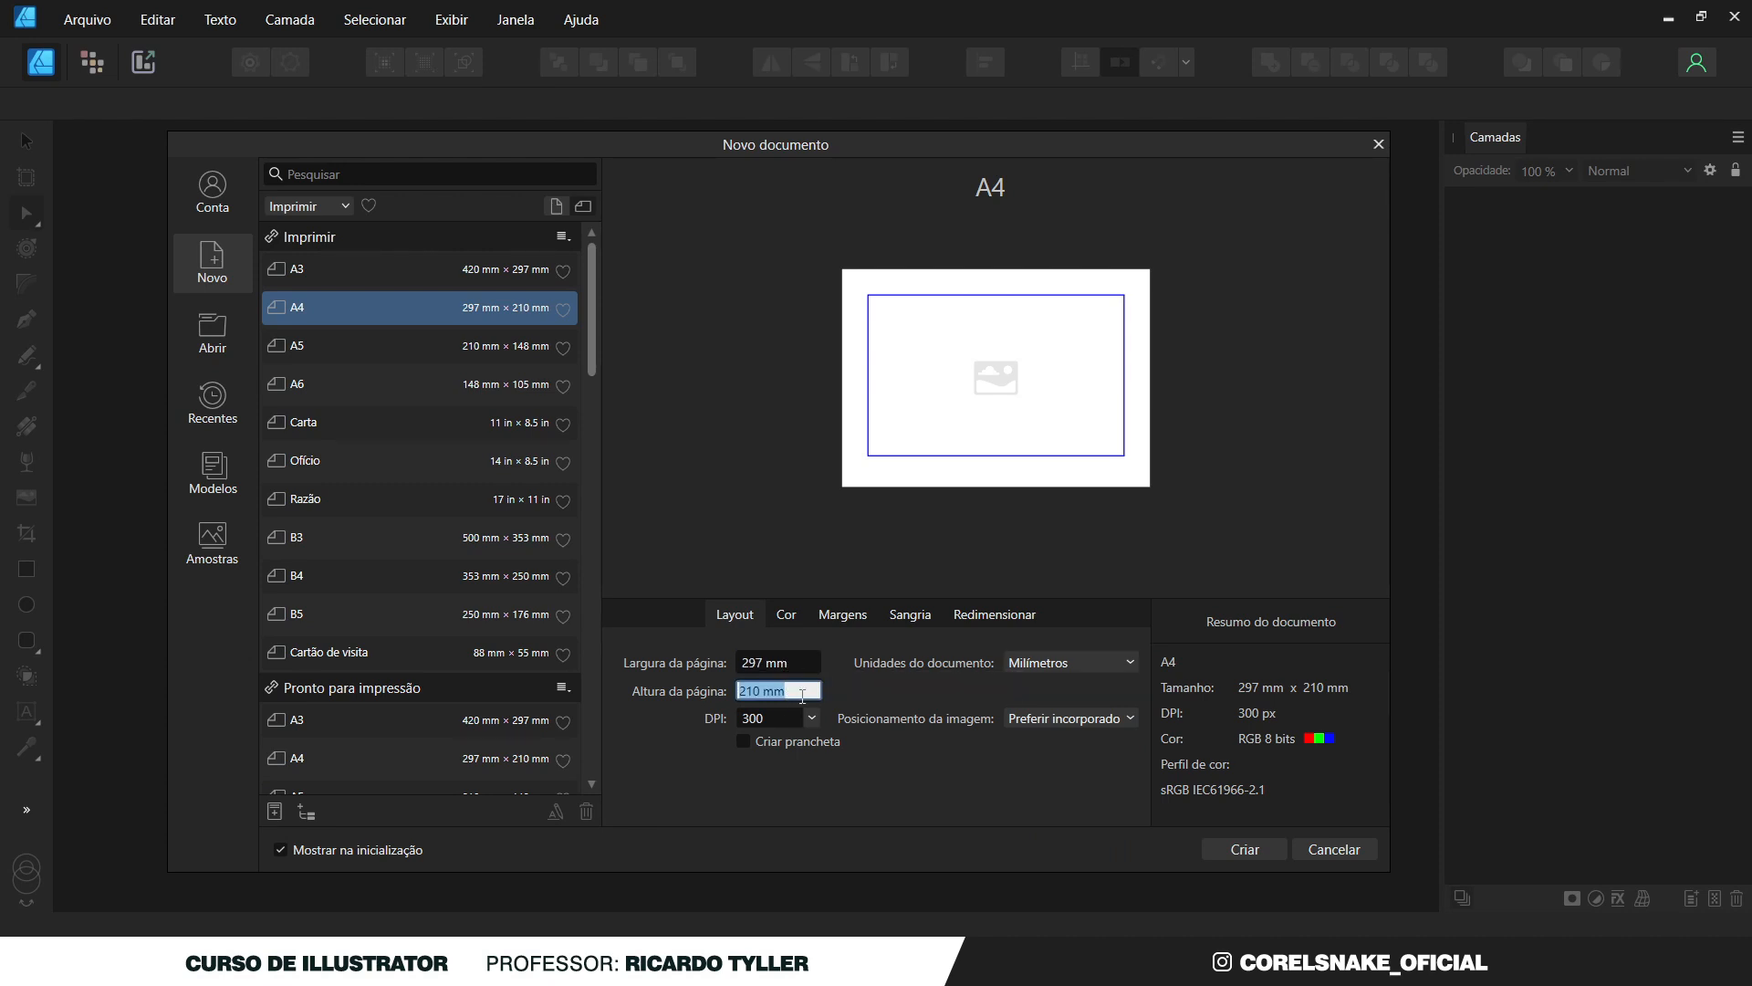
left_click(810, 719)
left_click(812, 720)
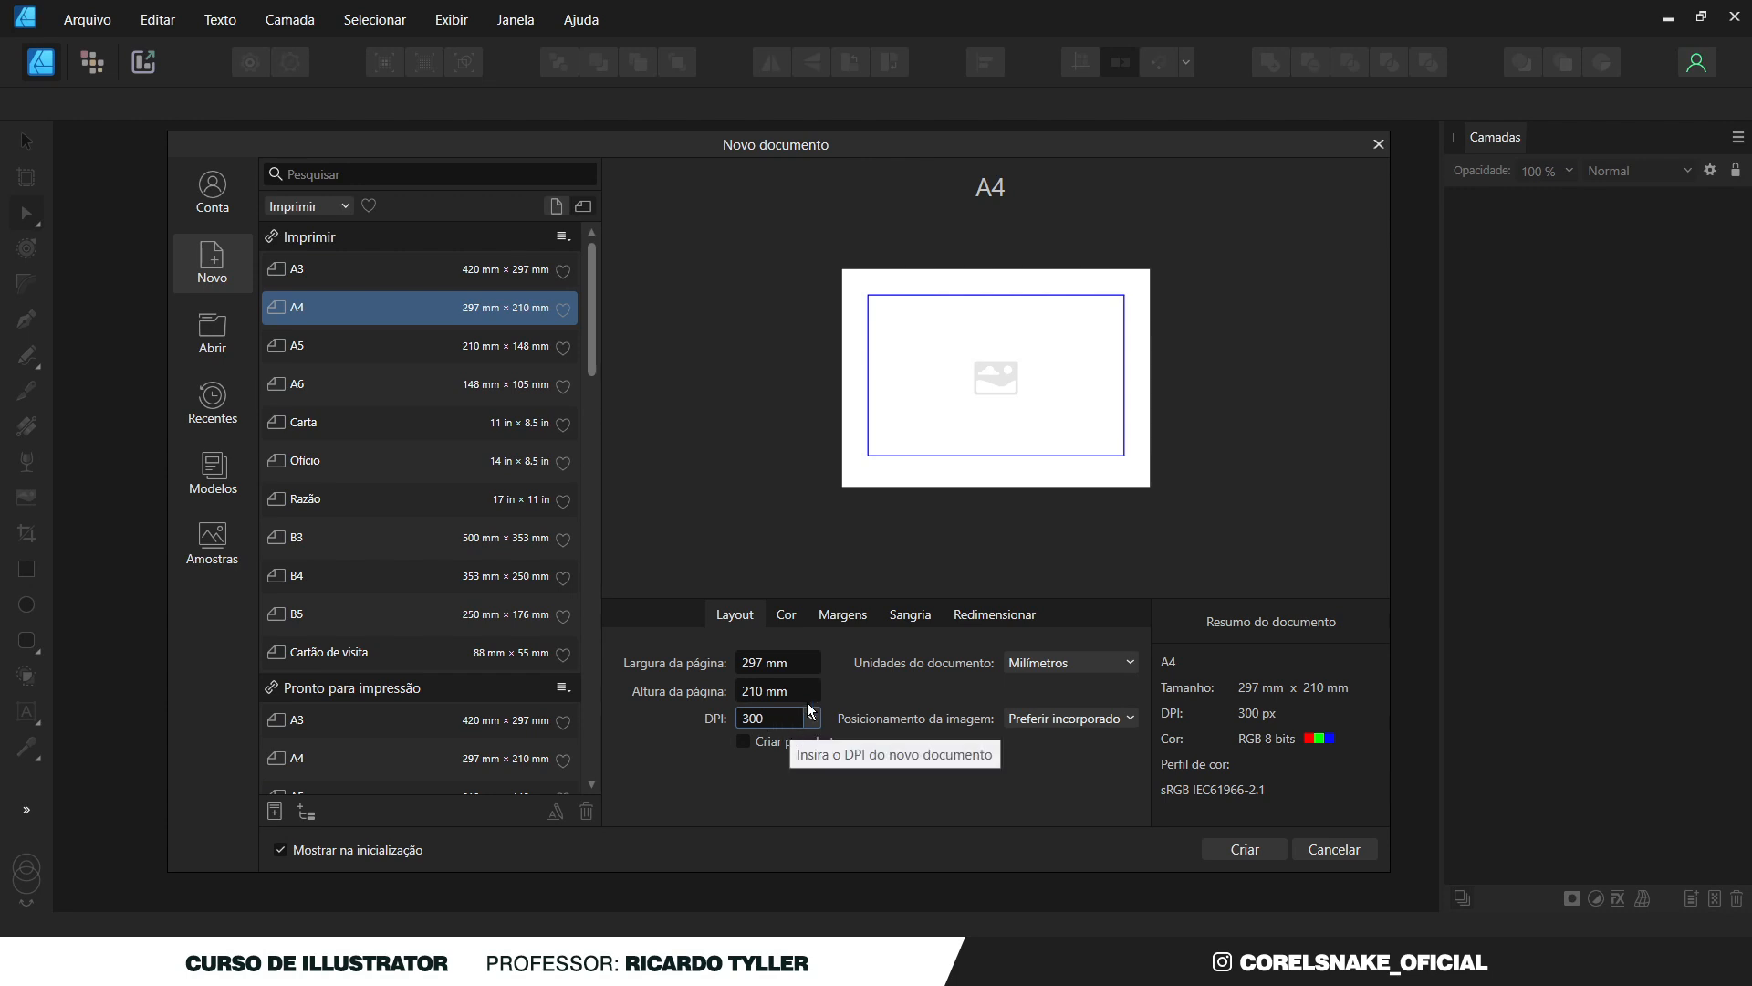
Review the new document's colour formats, margins, bleed and drawing scale settings.
left_click(794, 617)
left_click(923, 663)
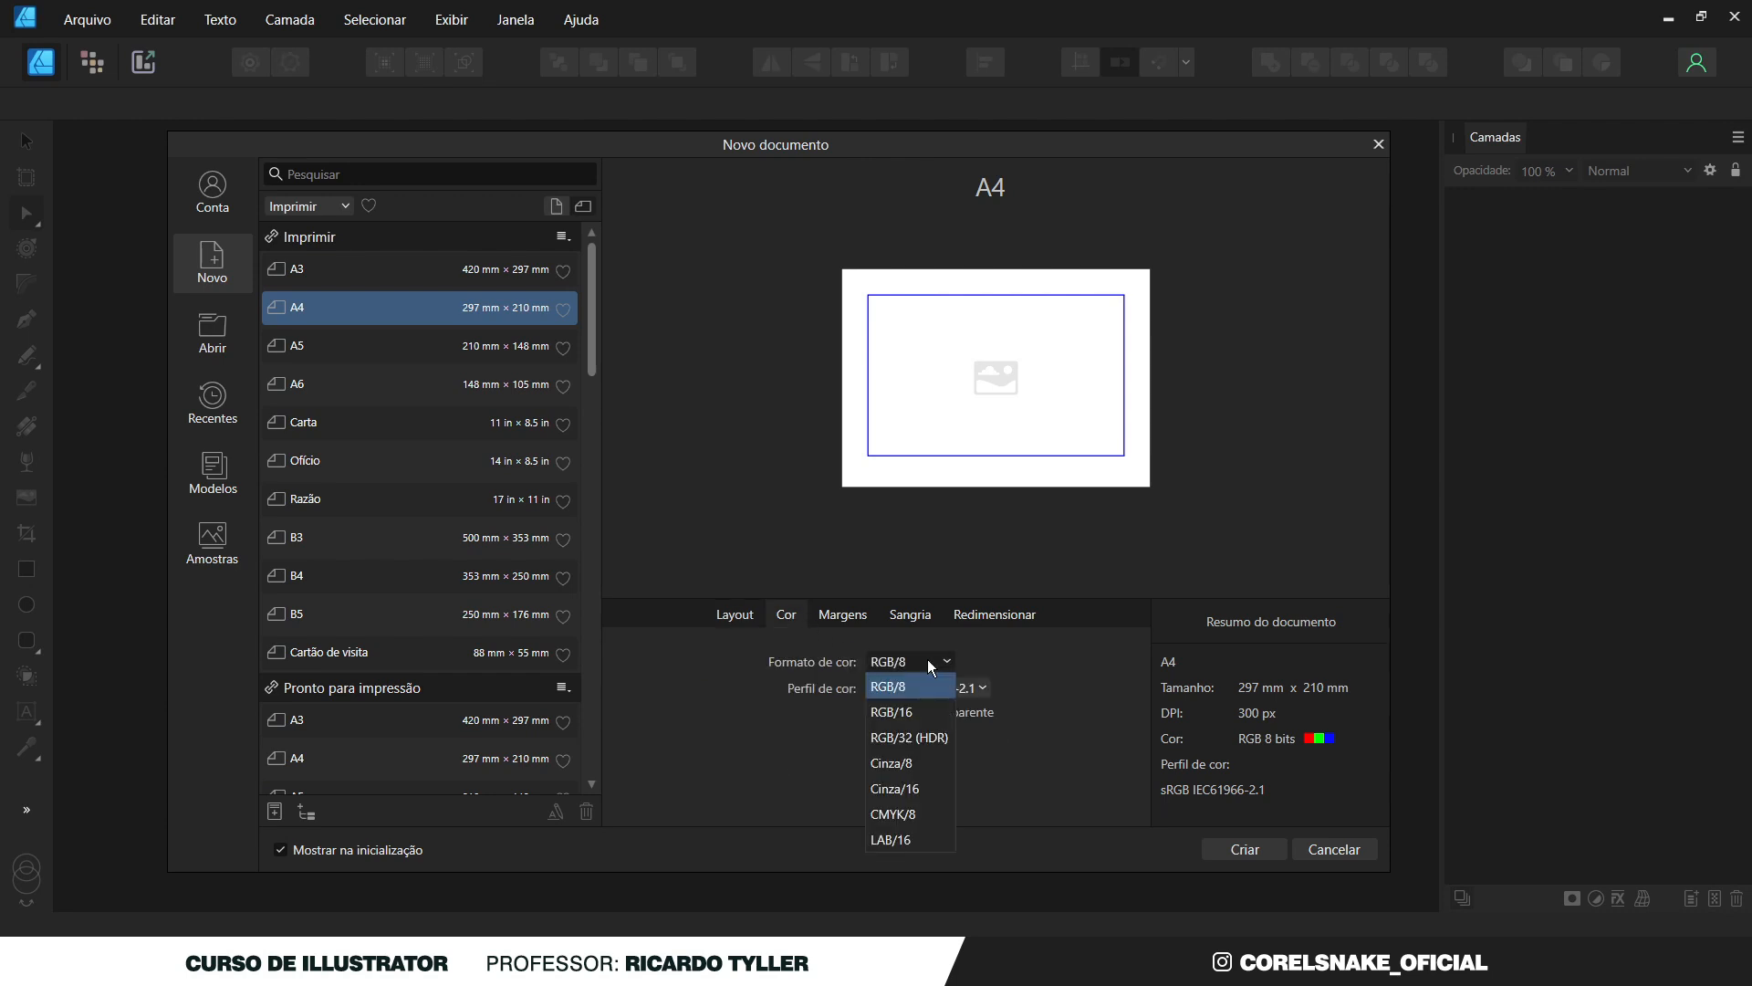
left_click(920, 657)
left_click(865, 625)
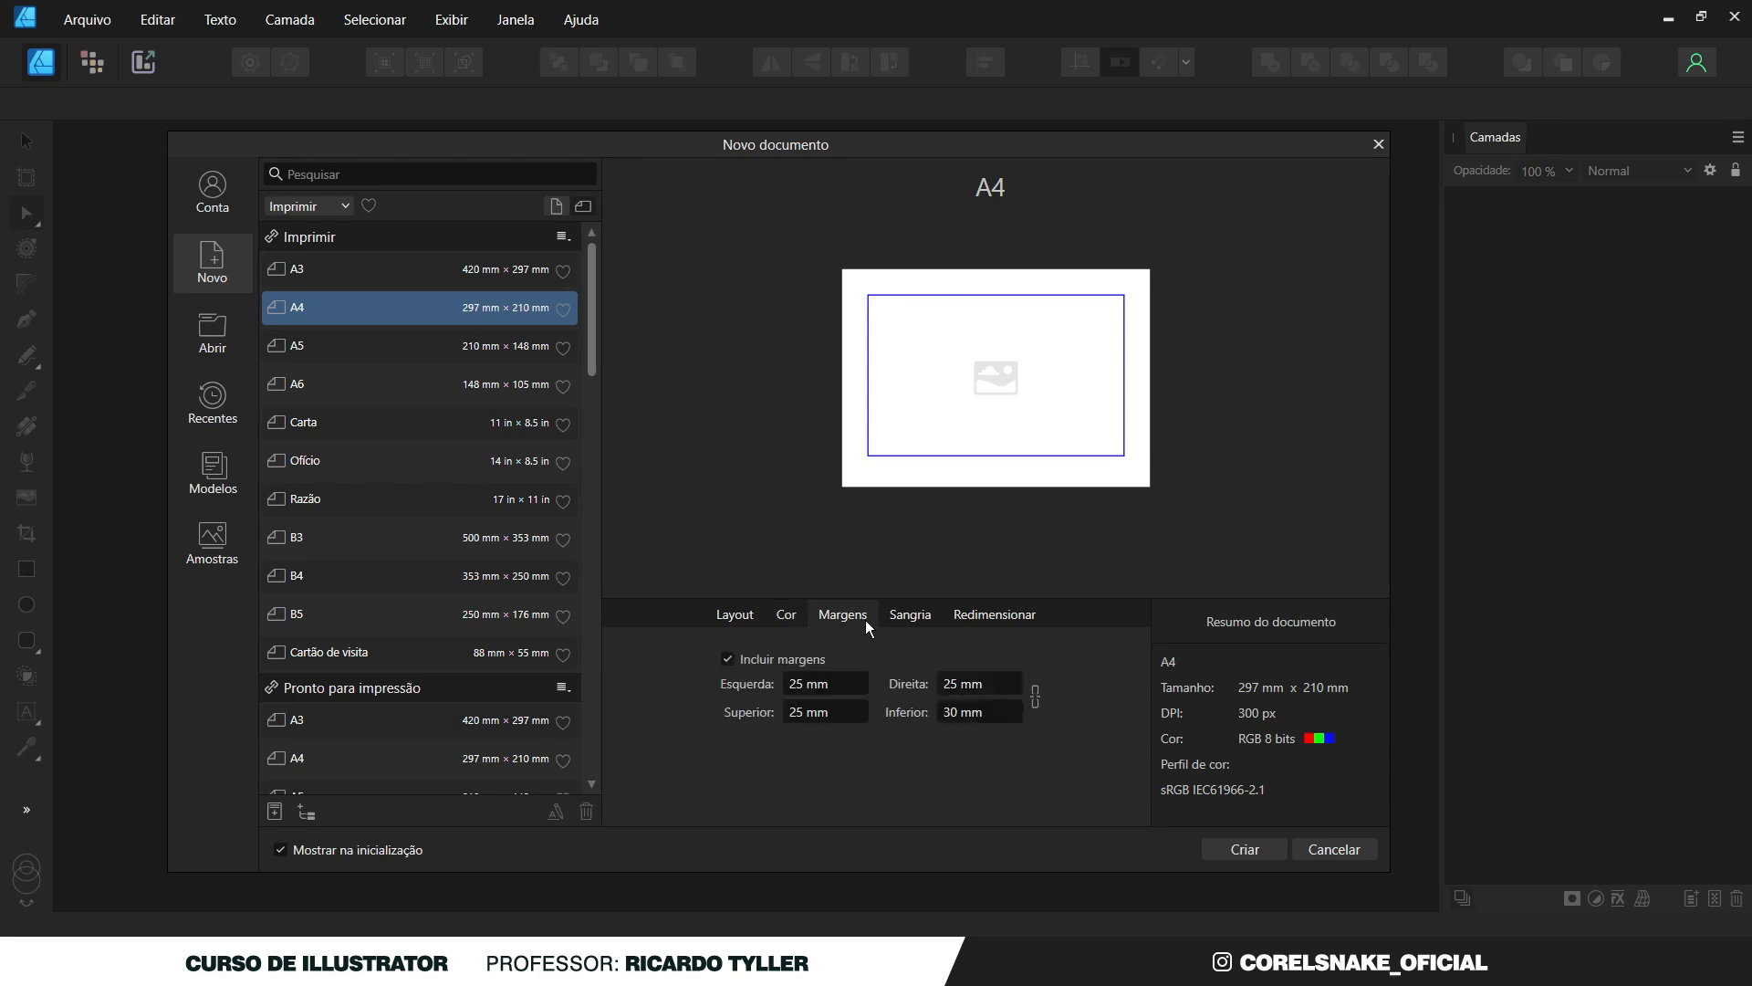
left_click(902, 622)
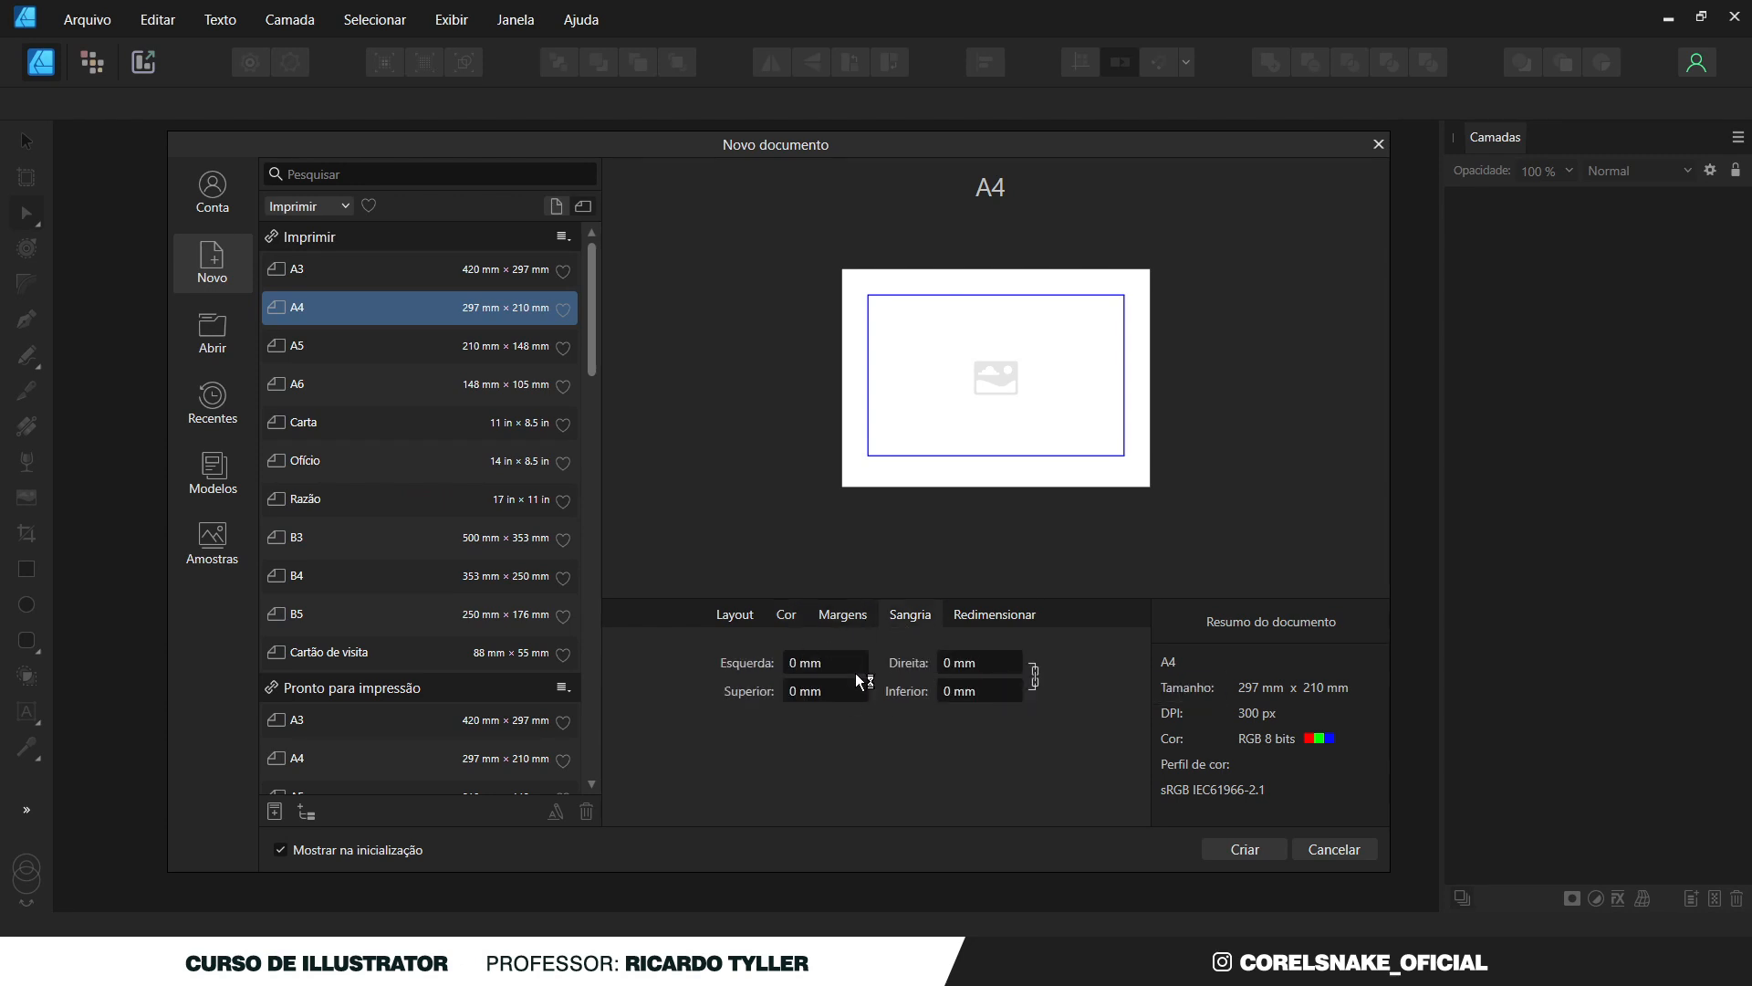
left_click(989, 615)
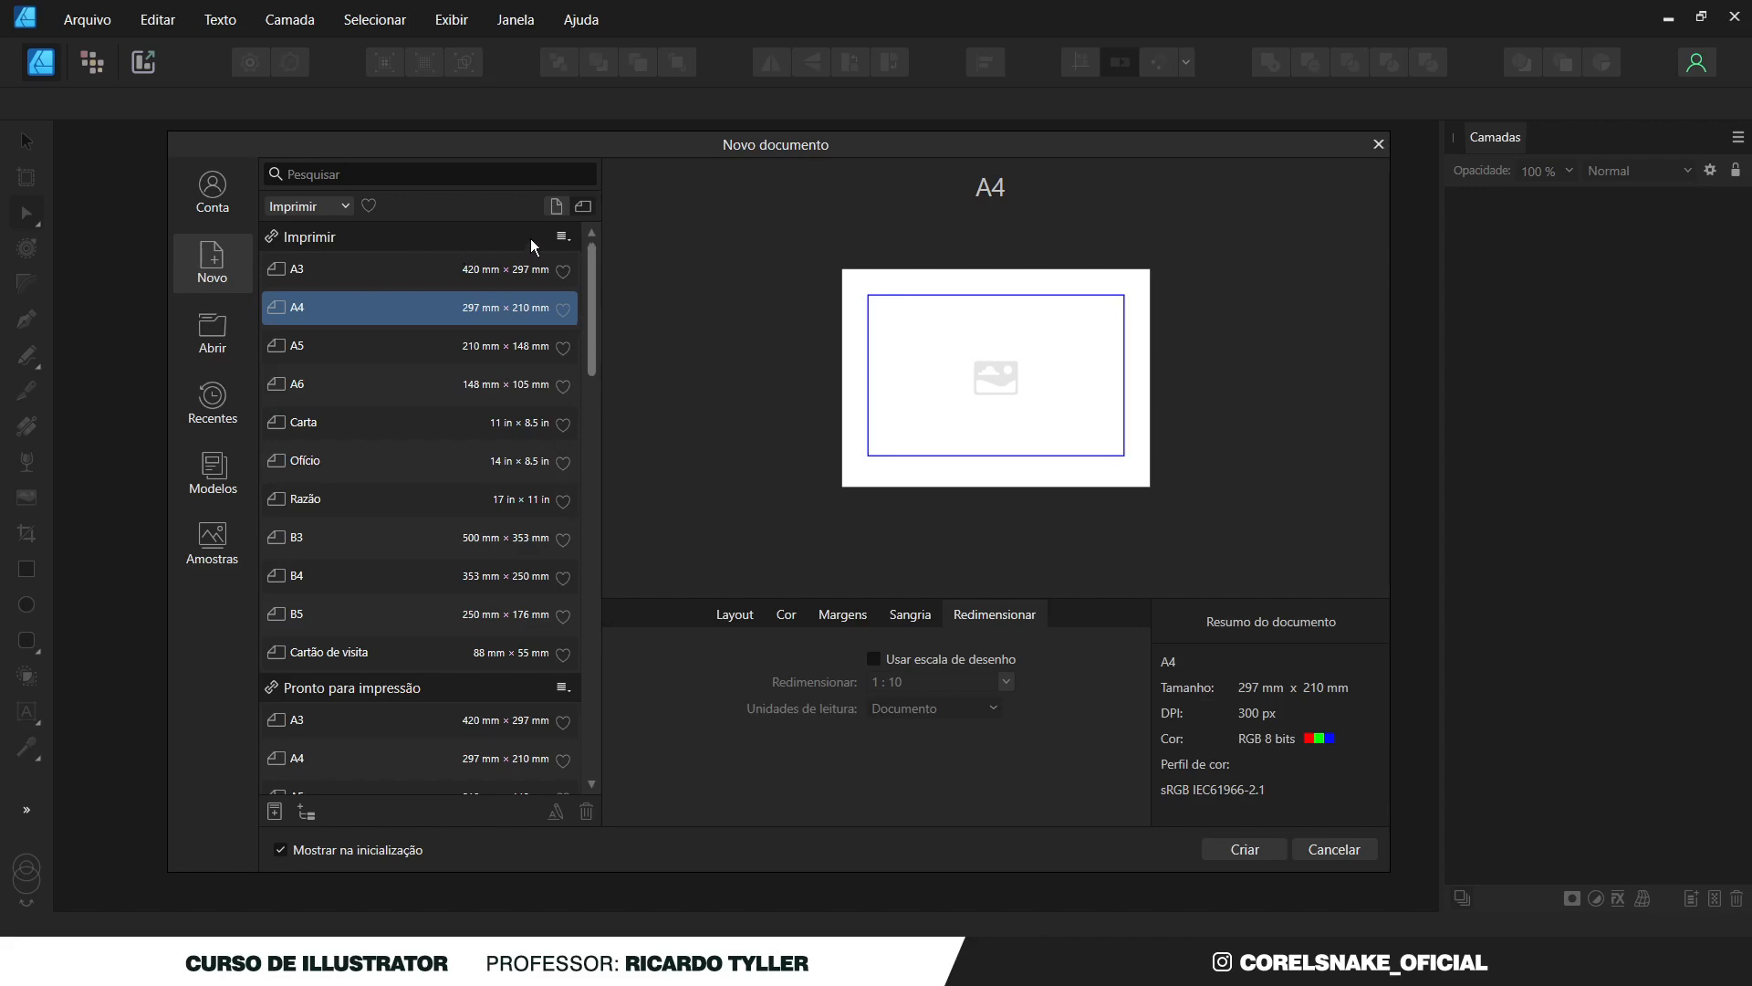
Change the document units to pixels and set the page size to 1080 × 1080 px.
left_click(730, 617)
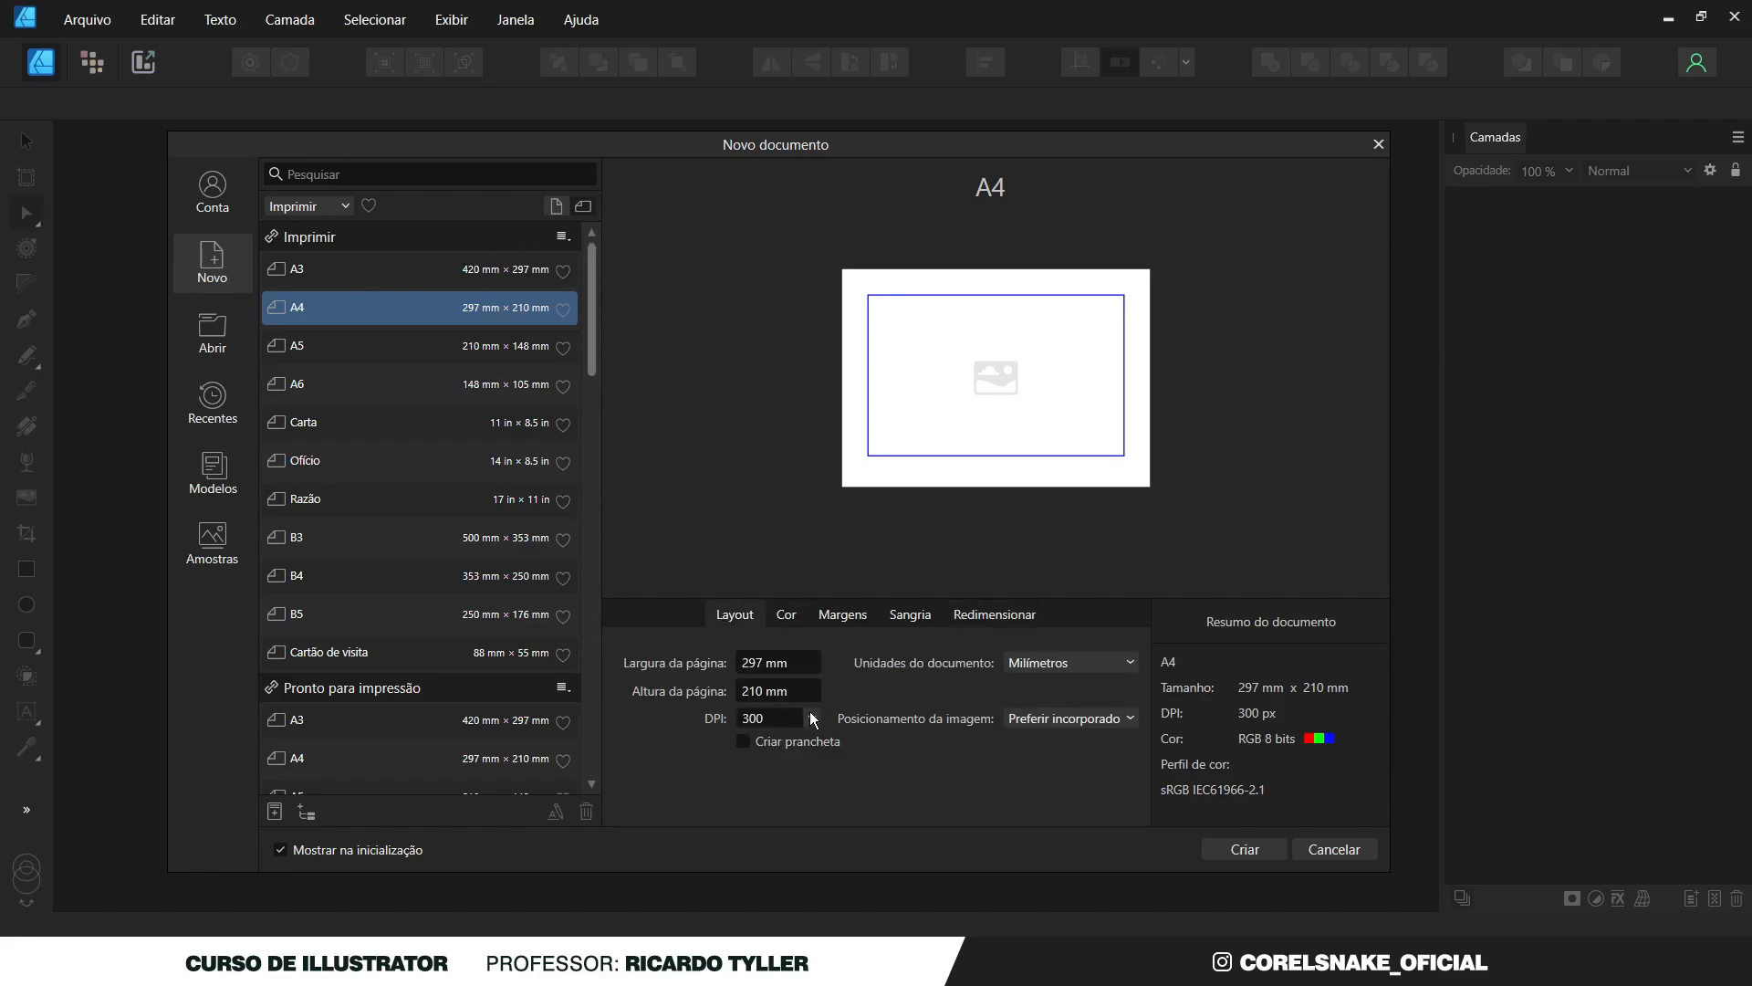
left_click(1063, 662)
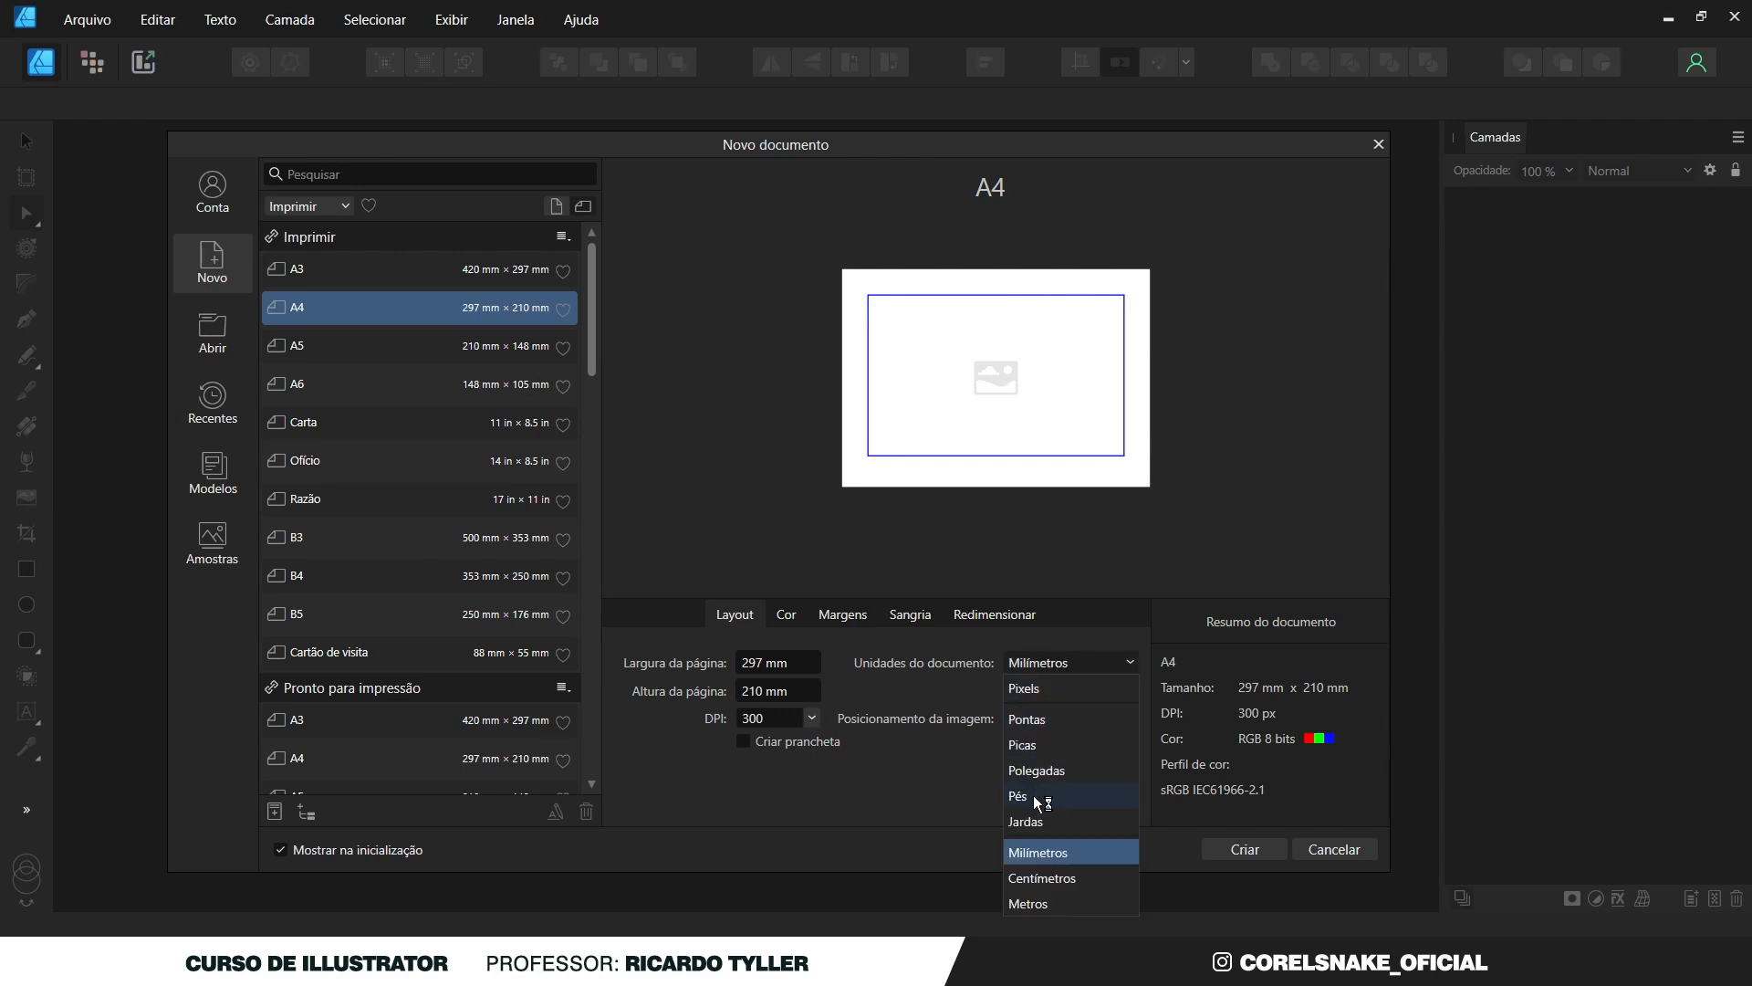
left_click(1036, 688)
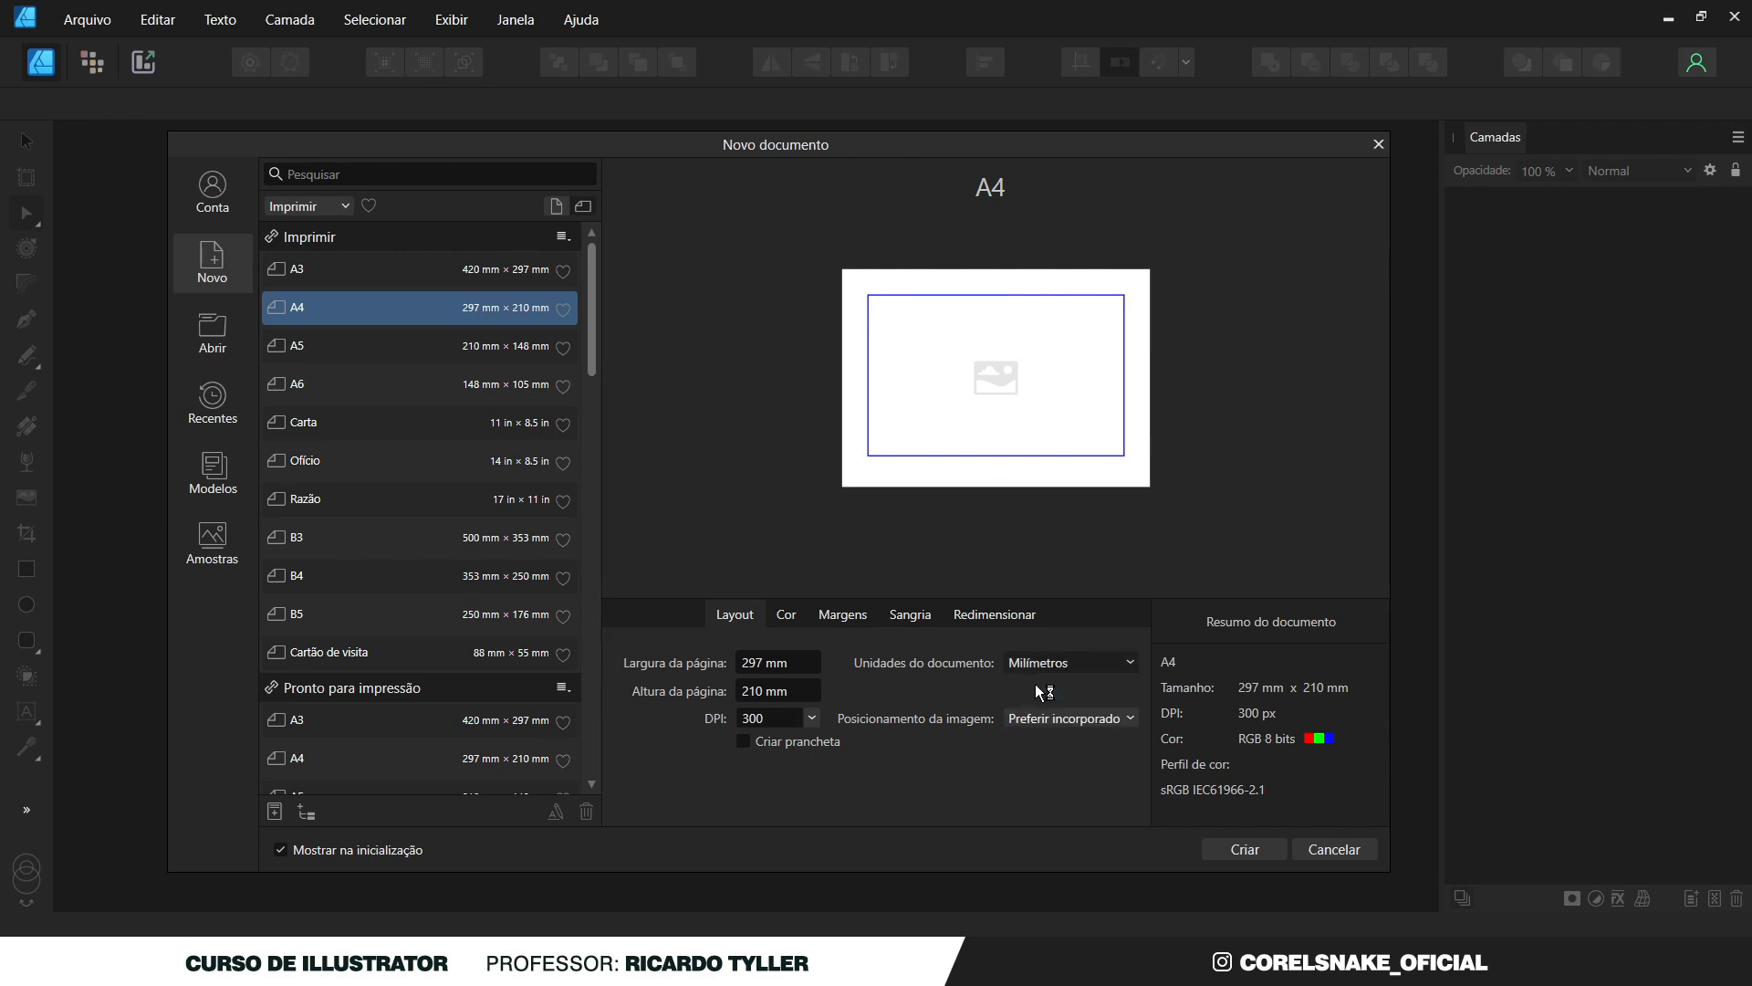
left_click(792, 666)
type("1")
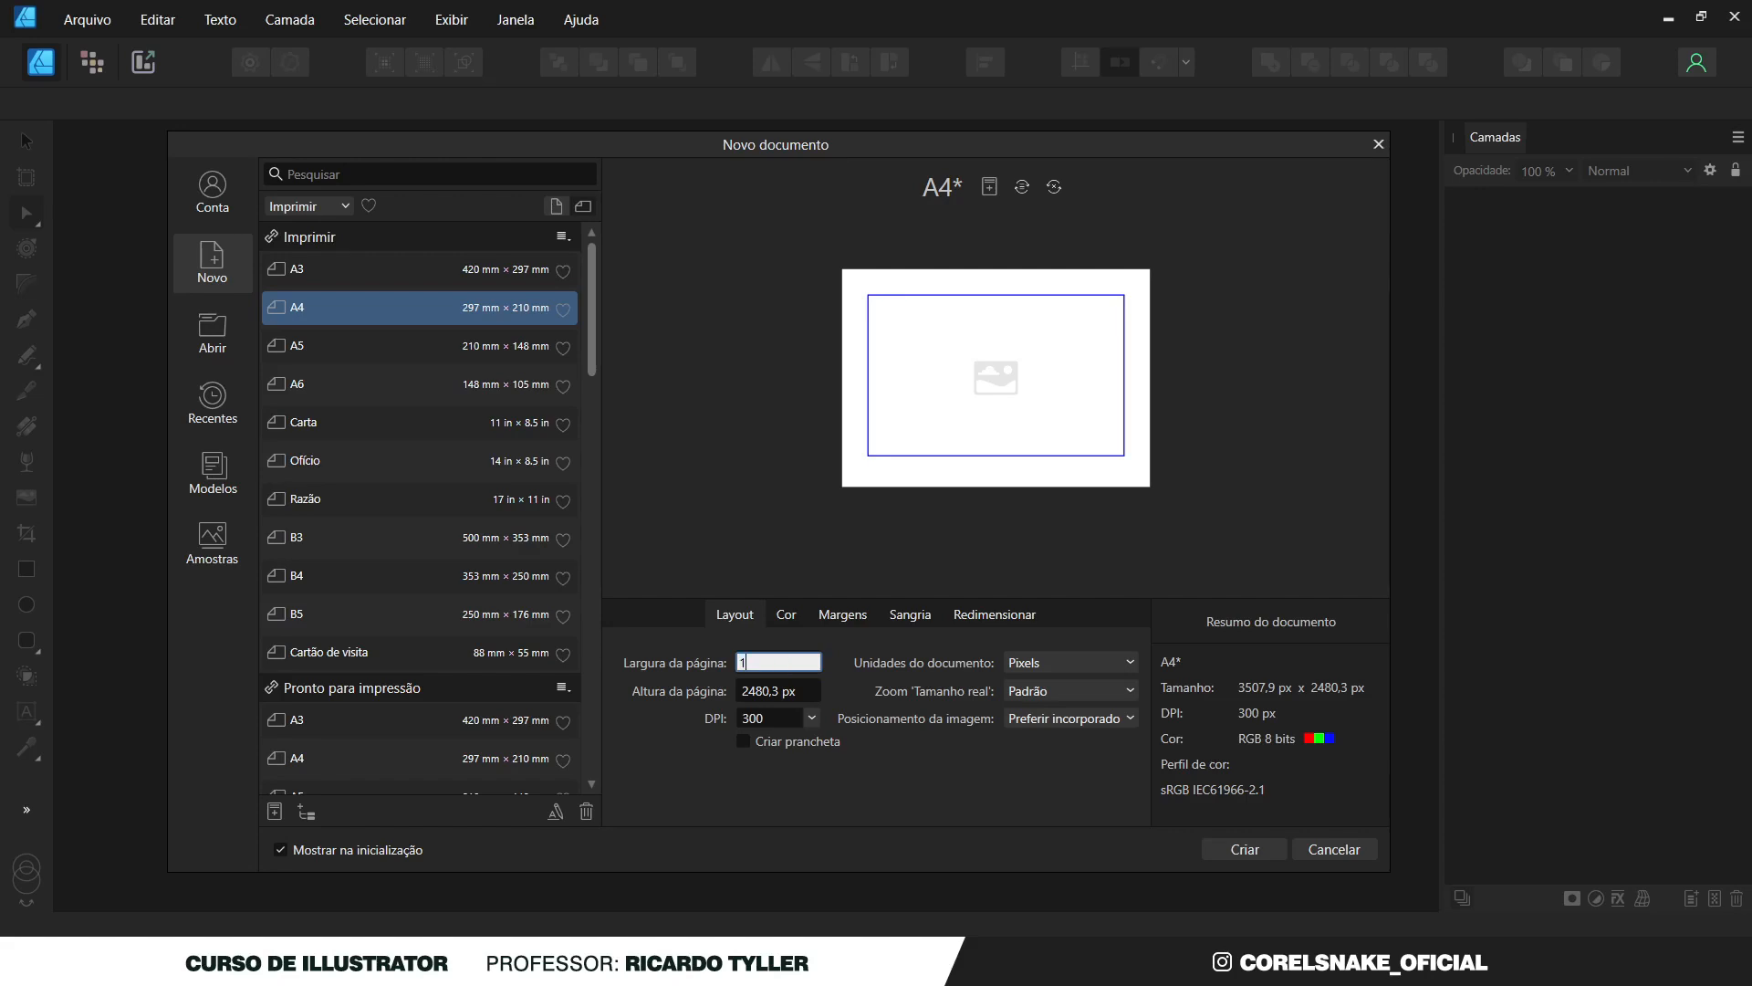
type("080")
key("Tab")
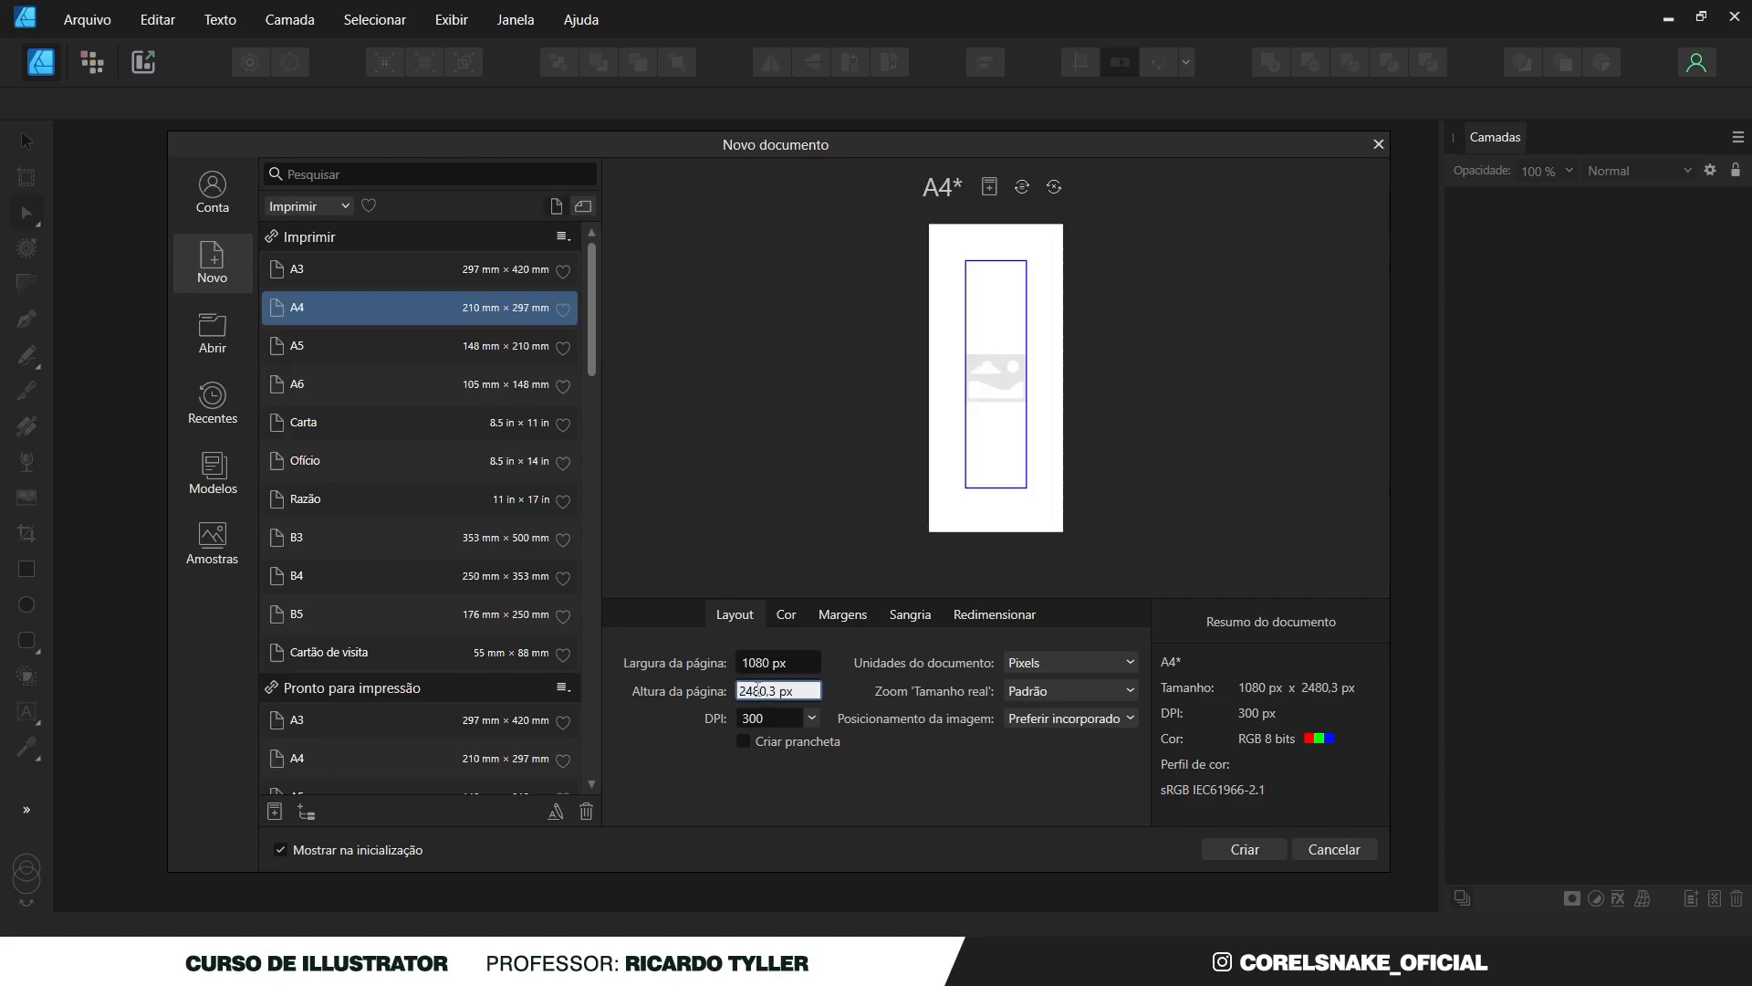
type("1080")
left_click(794, 663)
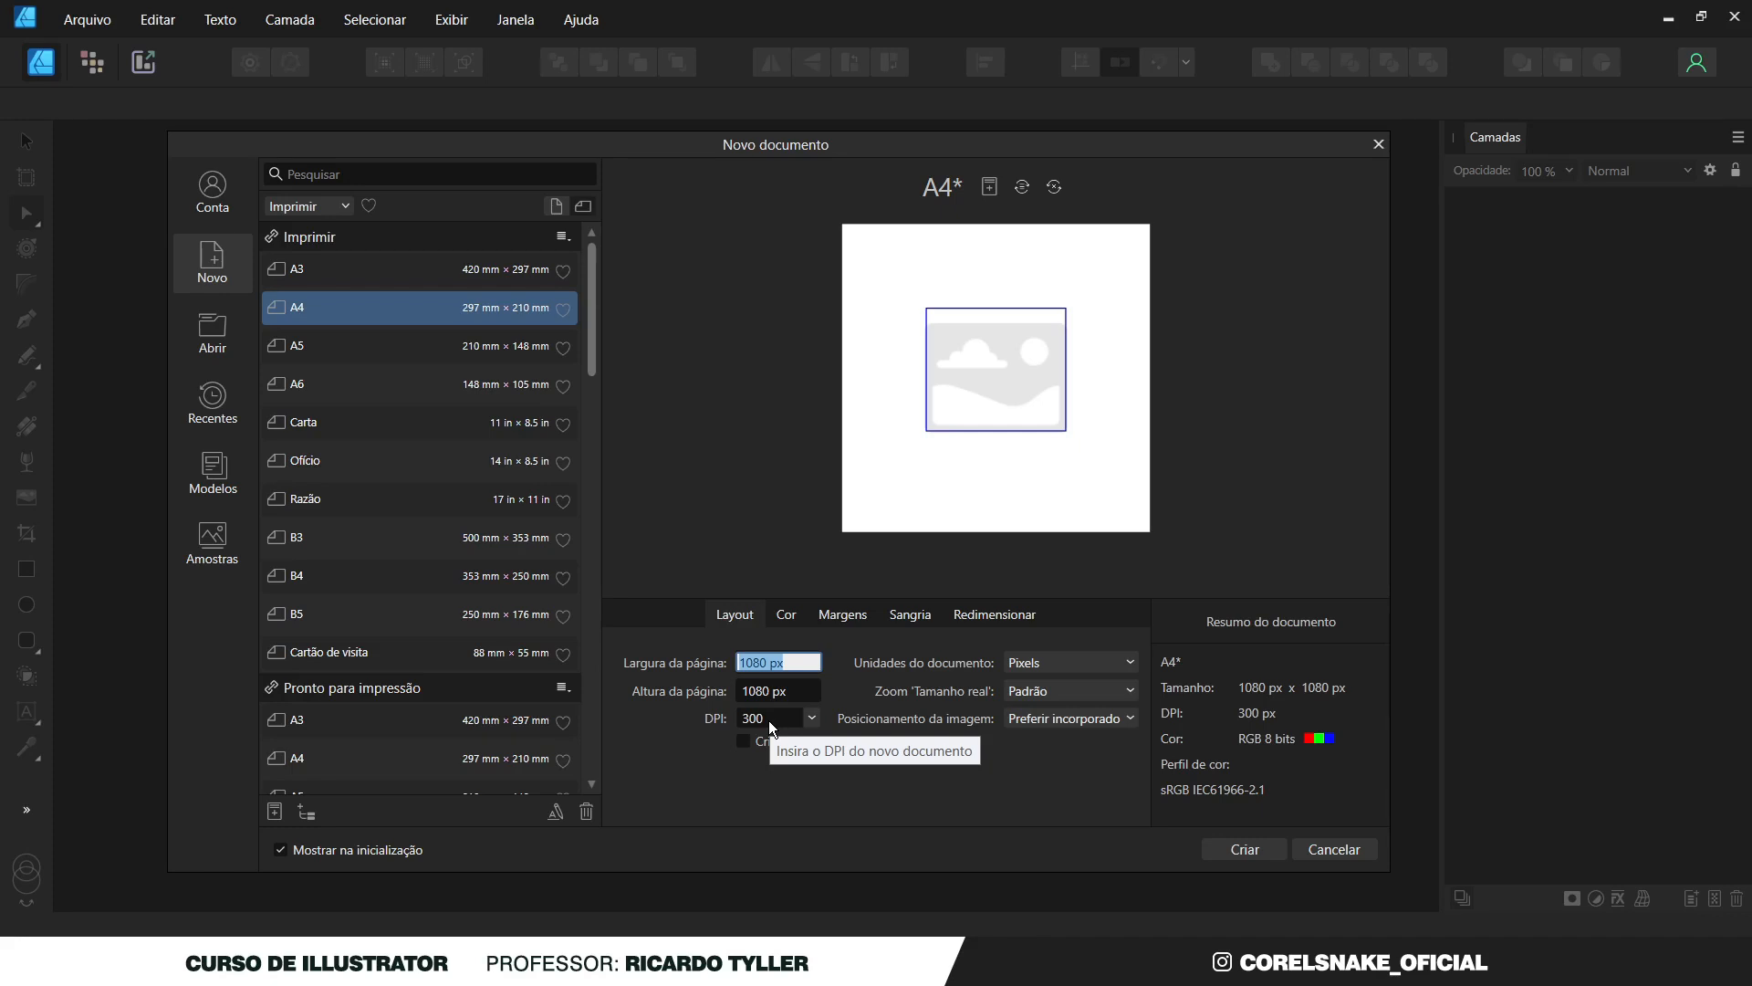
Exclude margins from the new document, and check its bleed and colour settings before returning to the layout settings.
left_click(840, 614)
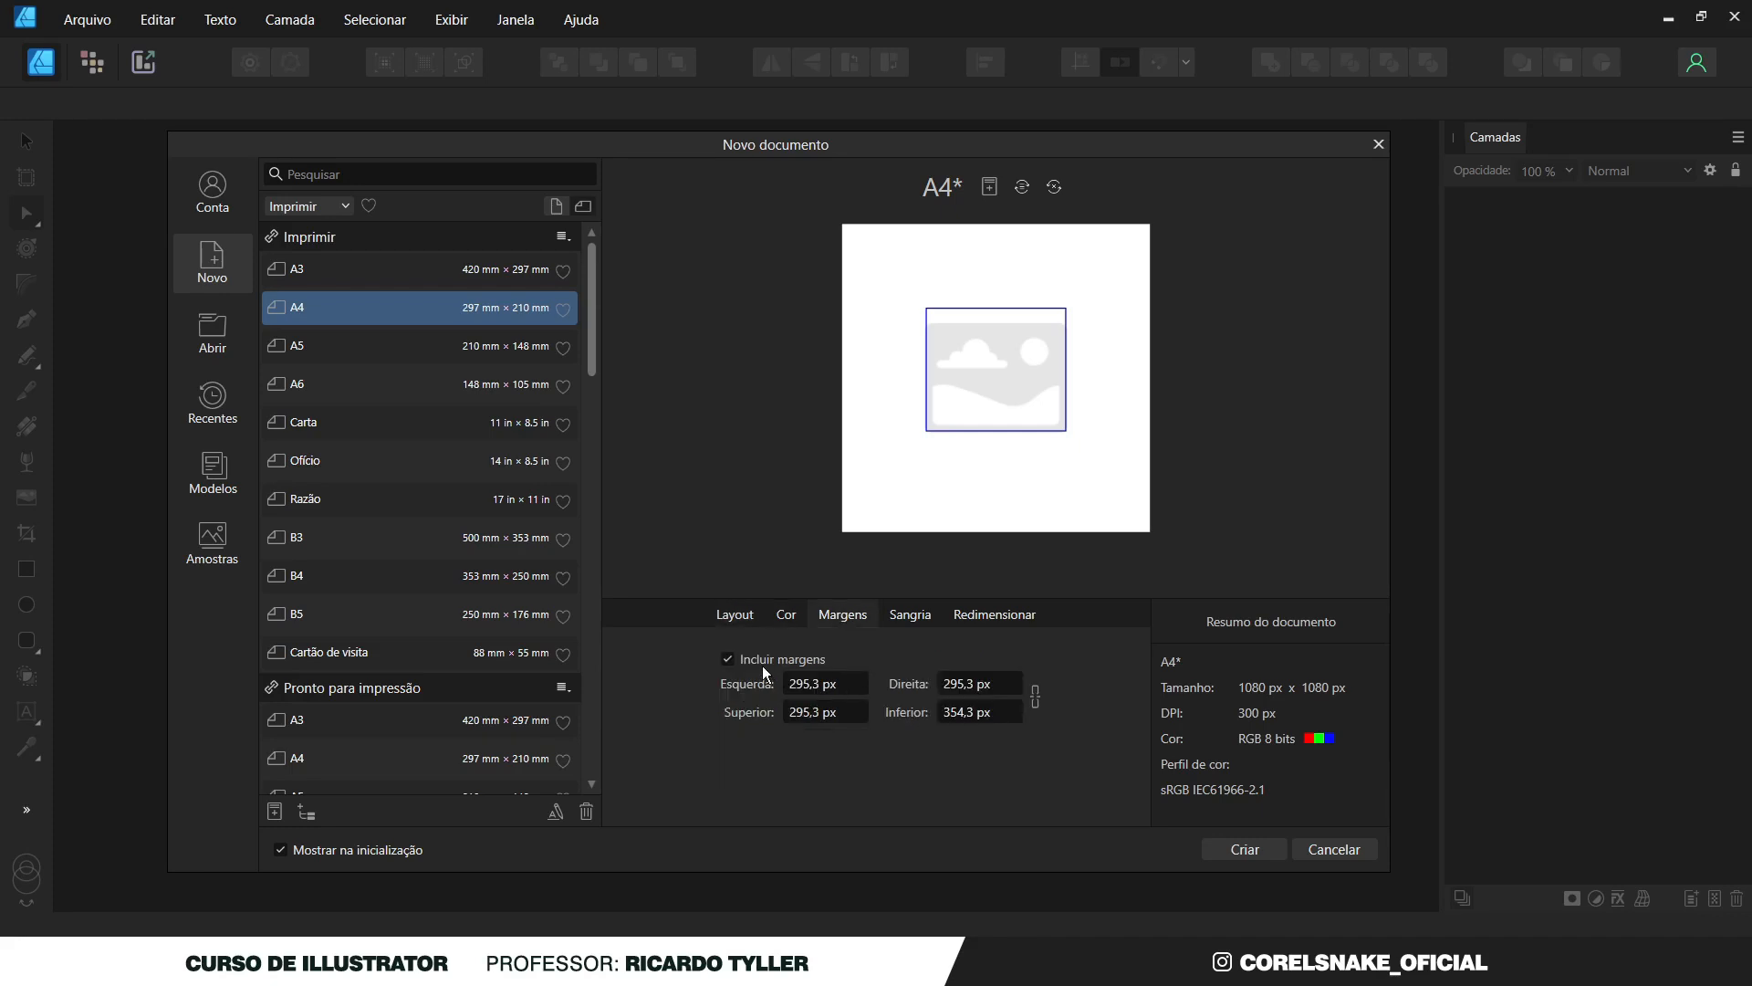
left_click(728, 659)
left_click(905, 617)
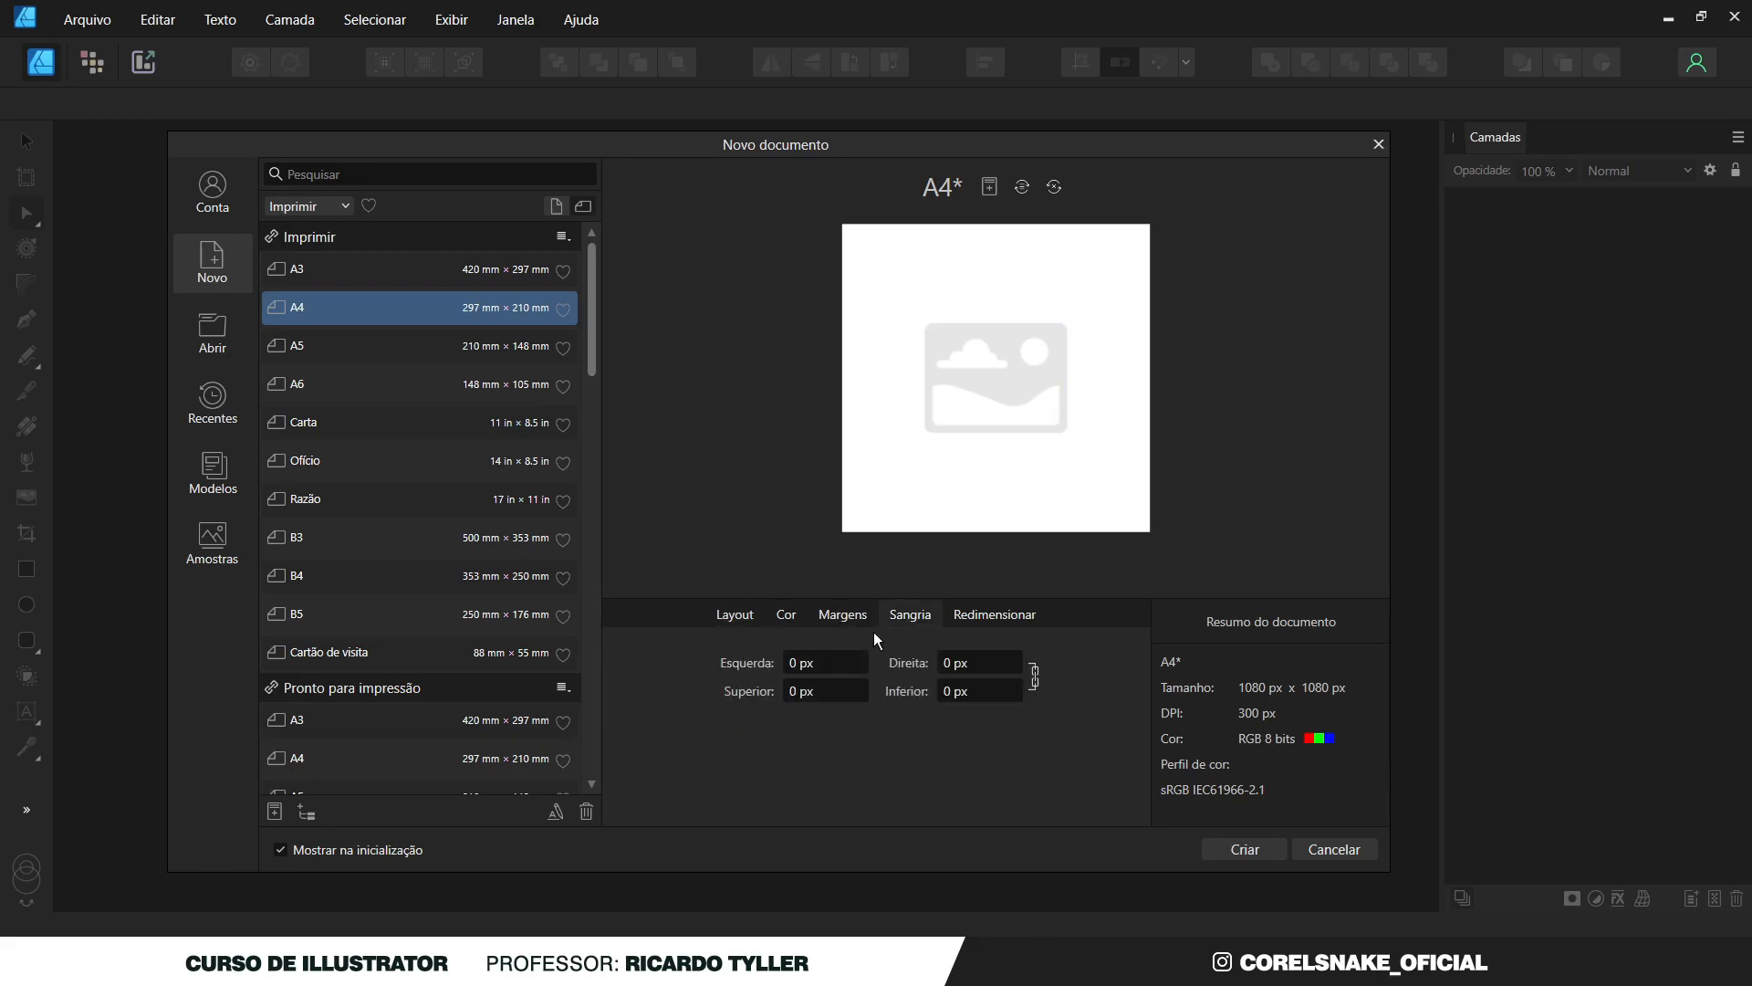
left_click(797, 619)
left_click(730, 616)
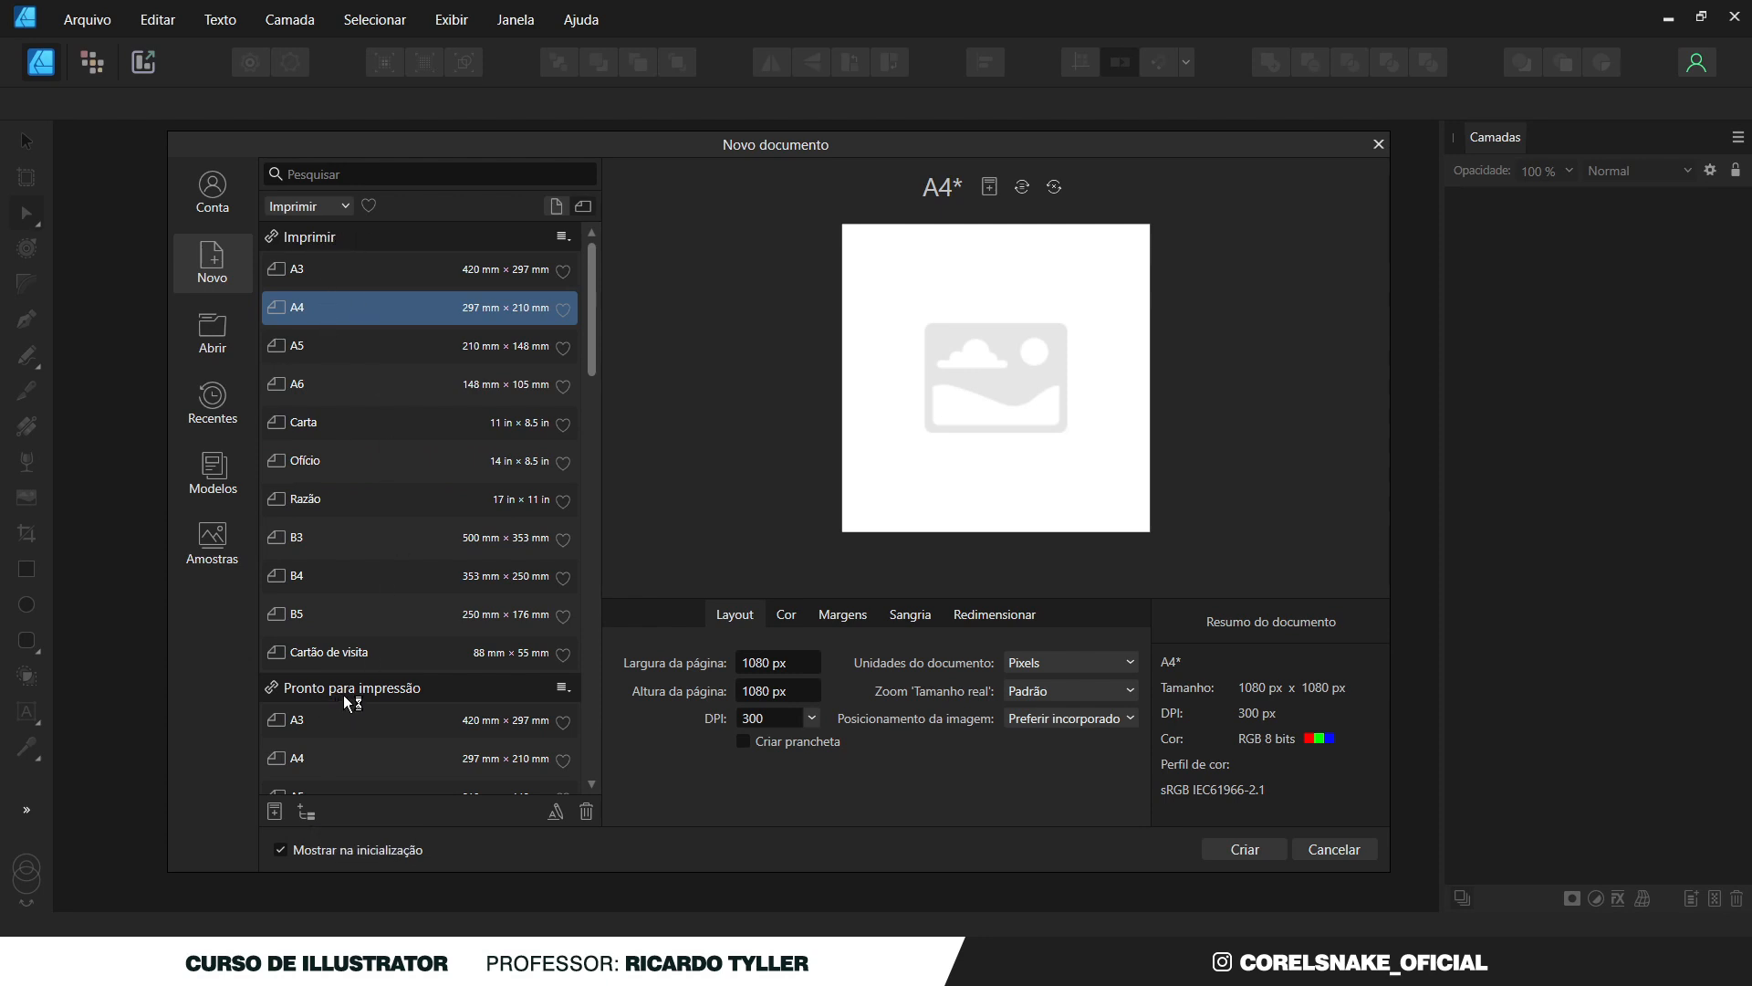
Browse the document presets and create a new preset category named REDE SOCIAL.
scroll(402, 688, "down", 8)
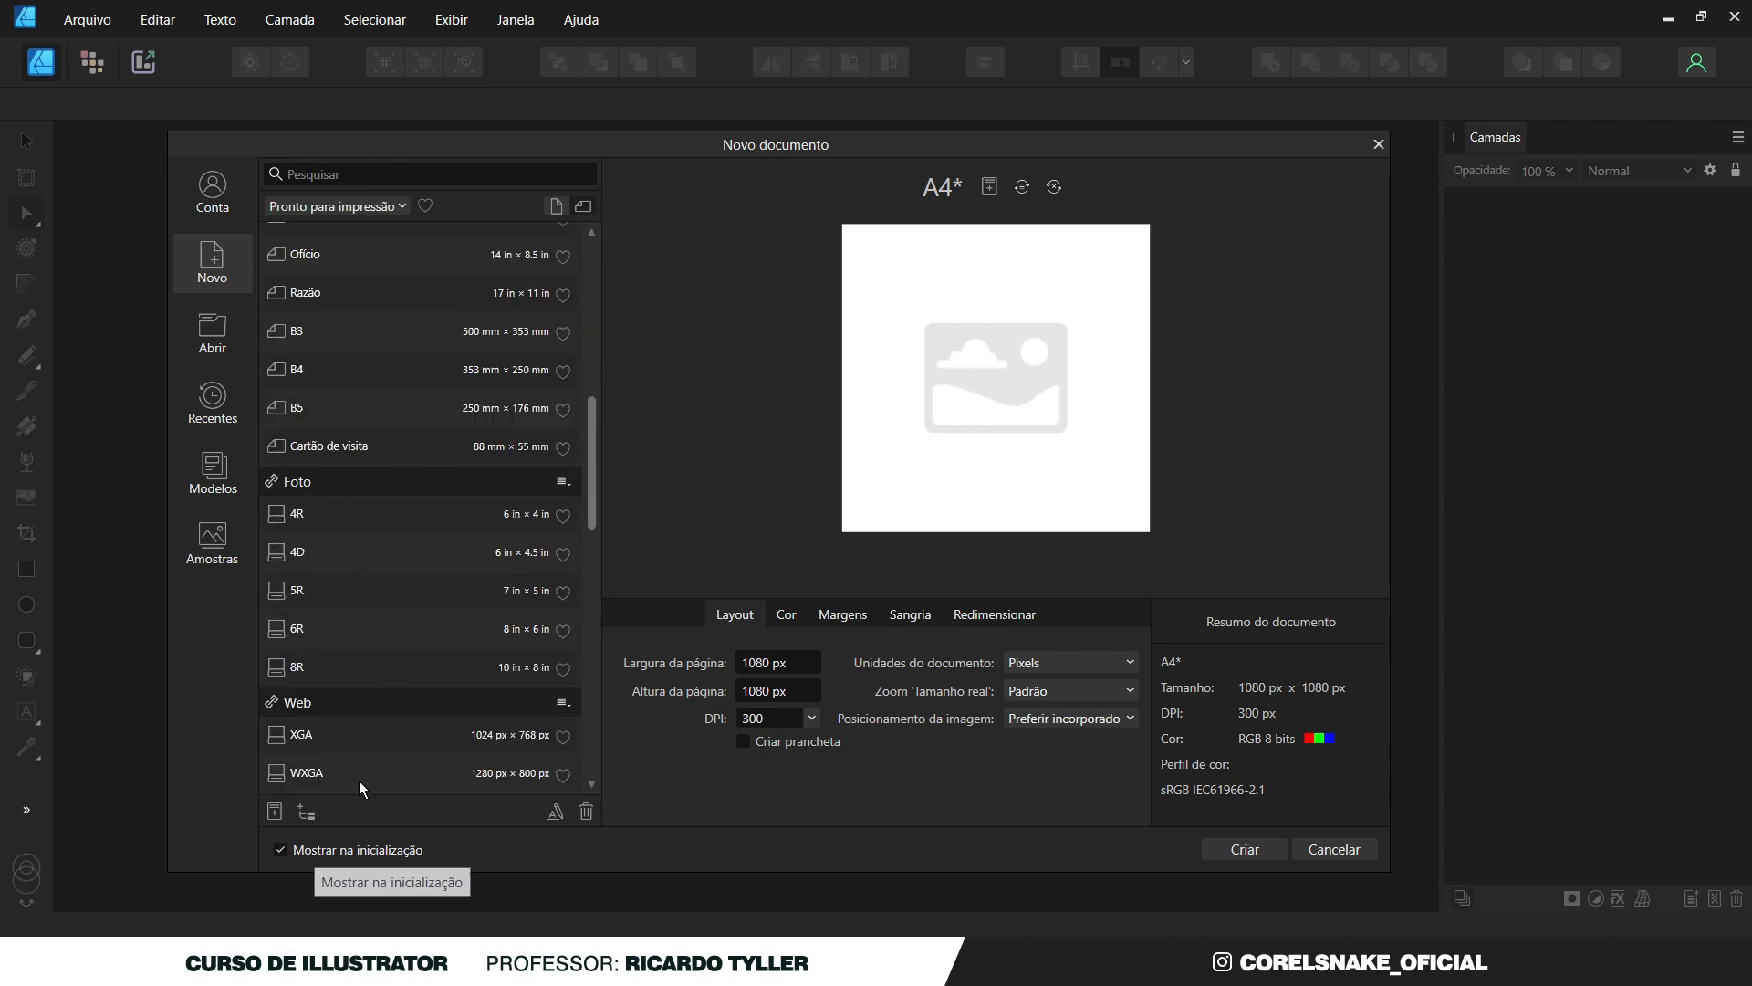
scroll(415, 507, "up", 8)
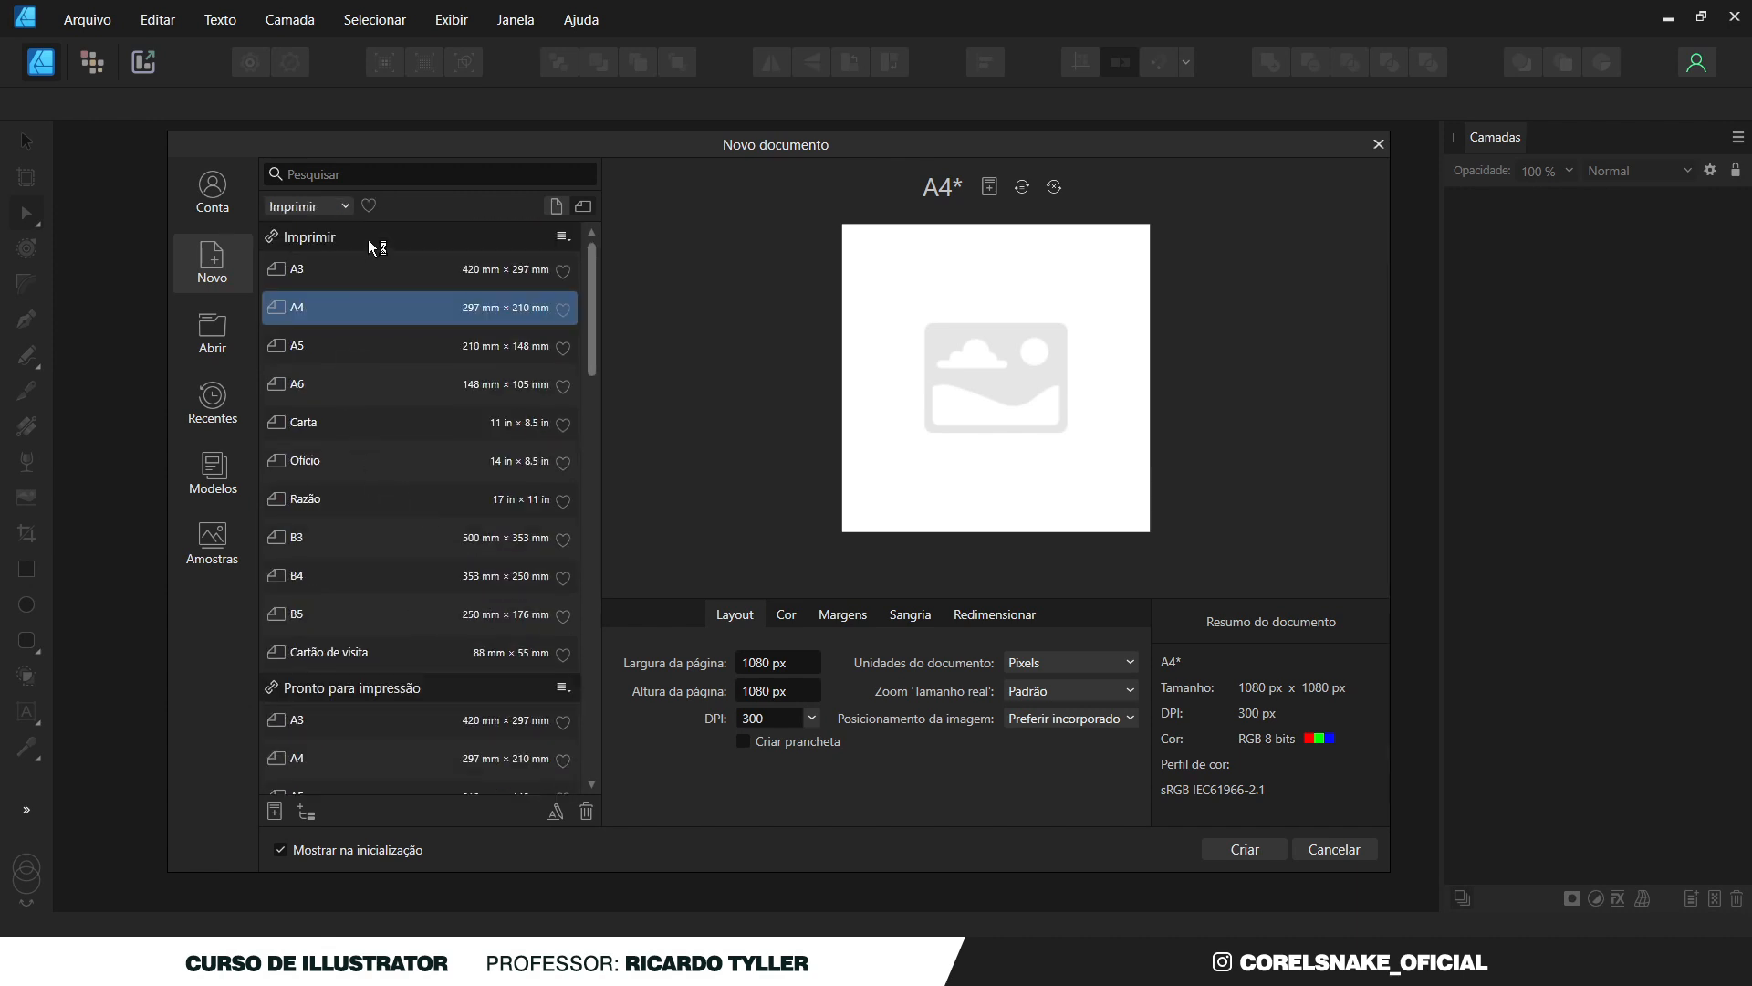
left_click(308, 815)
left_click_drag(833, 396, 671, 438)
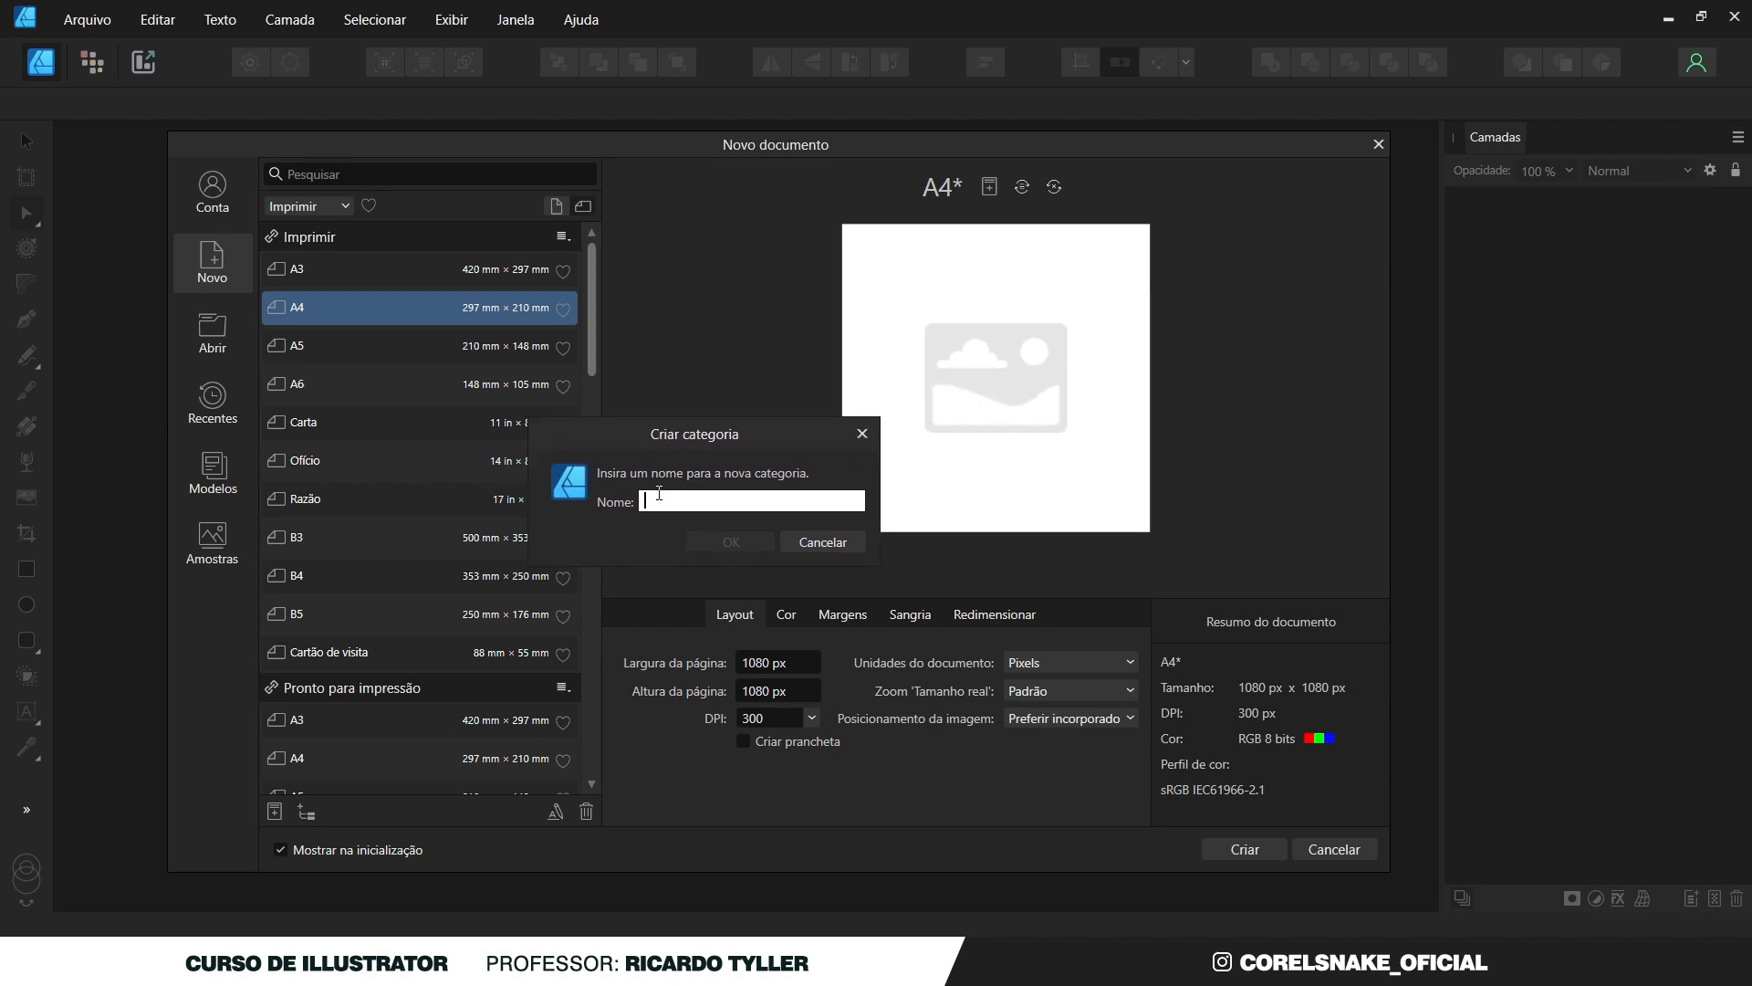
type("REDE SOCIAL")
left_click(731, 542)
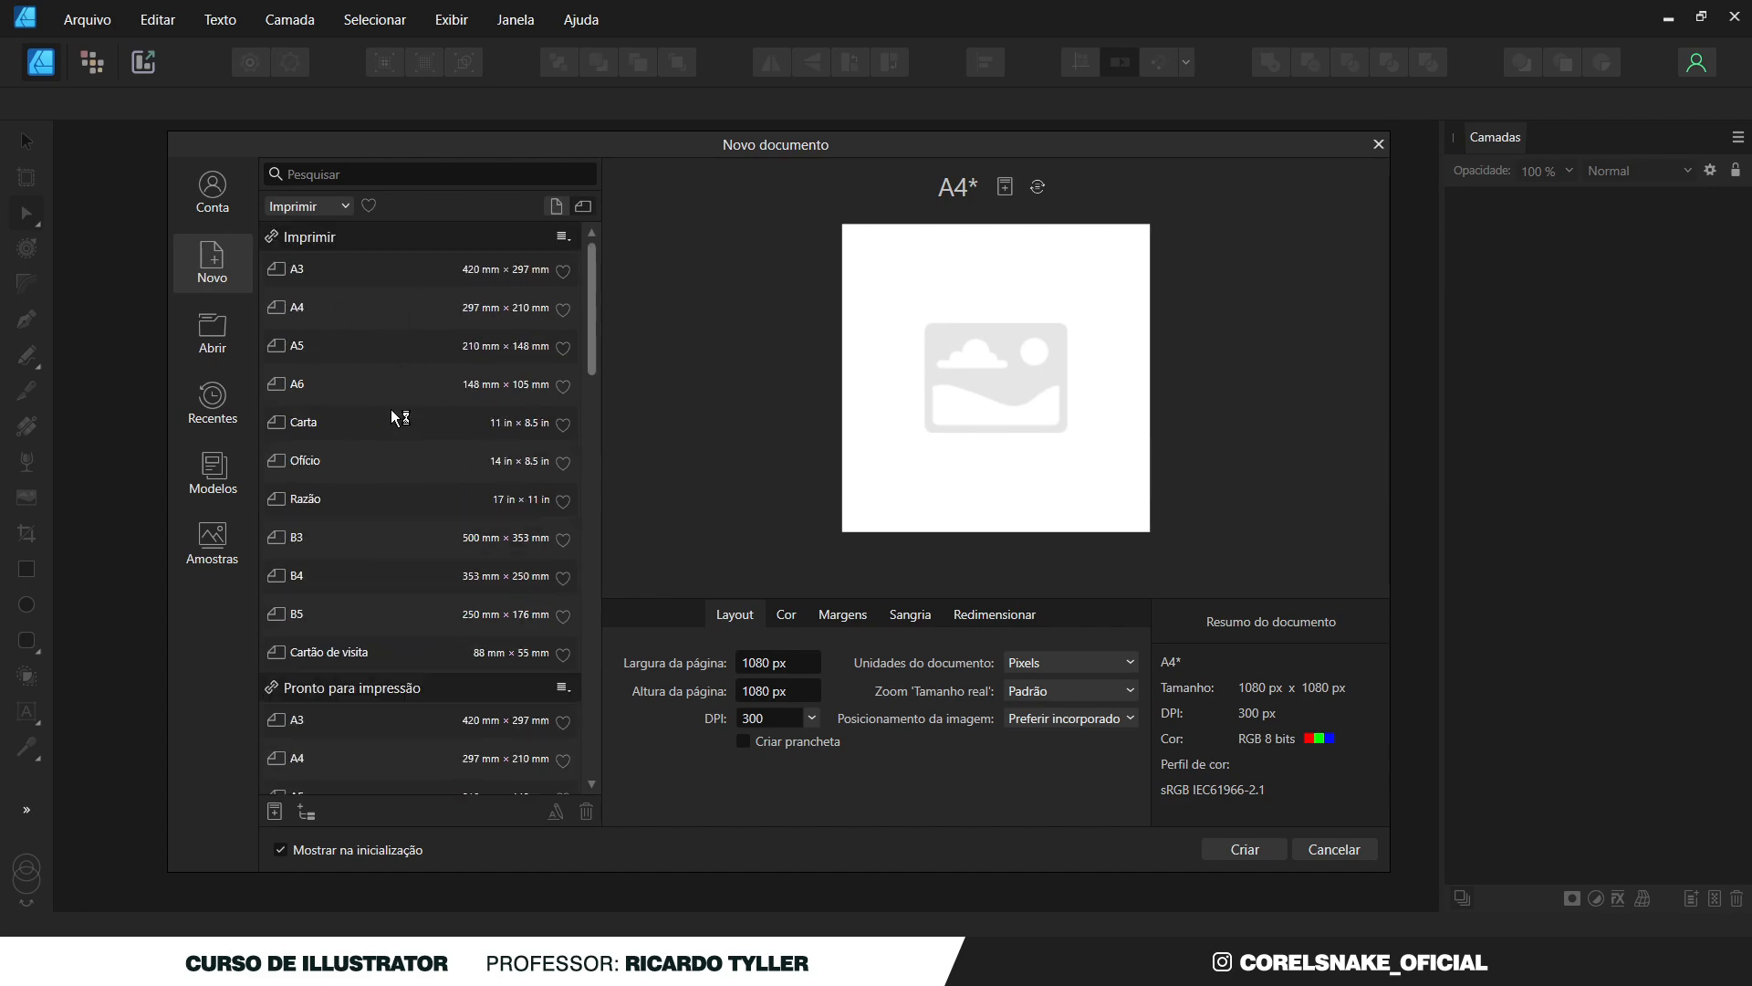
Move the REDE SOCIAL category to the top of the preset list, above Imprimir.
left_click_drag(589, 315, 566, 787)
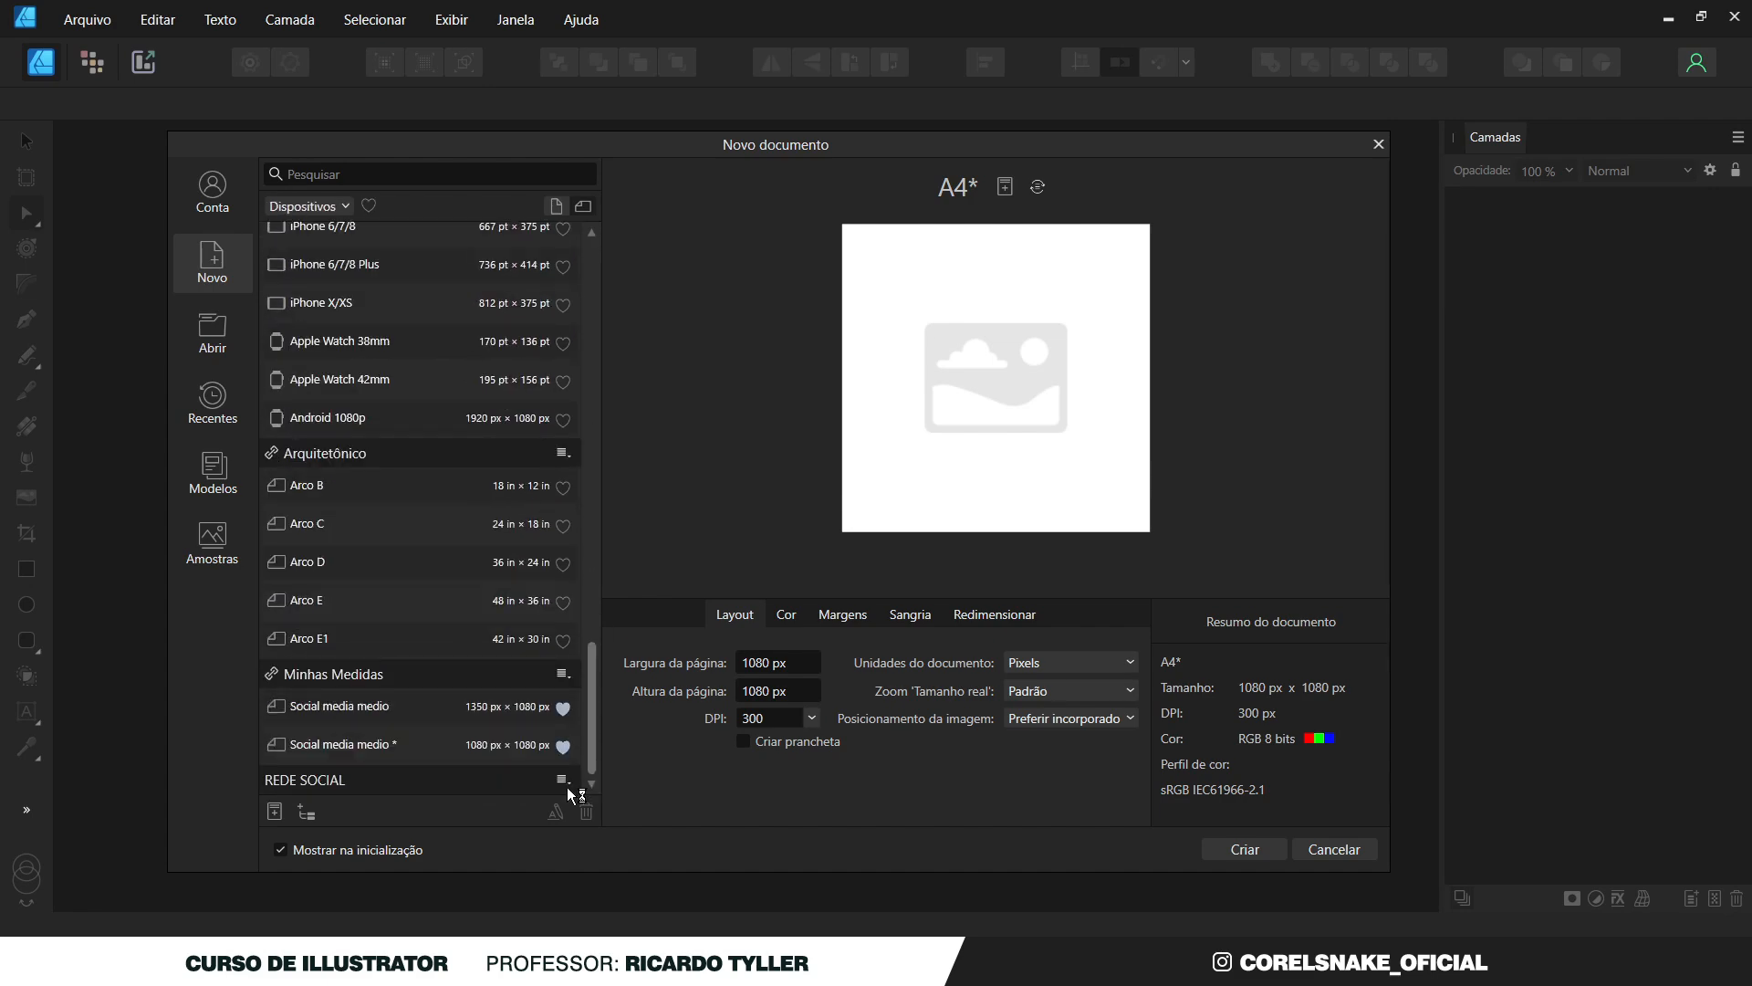
left_click_drag(404, 776, 400, 228)
scroll(447, 580, "up", 15)
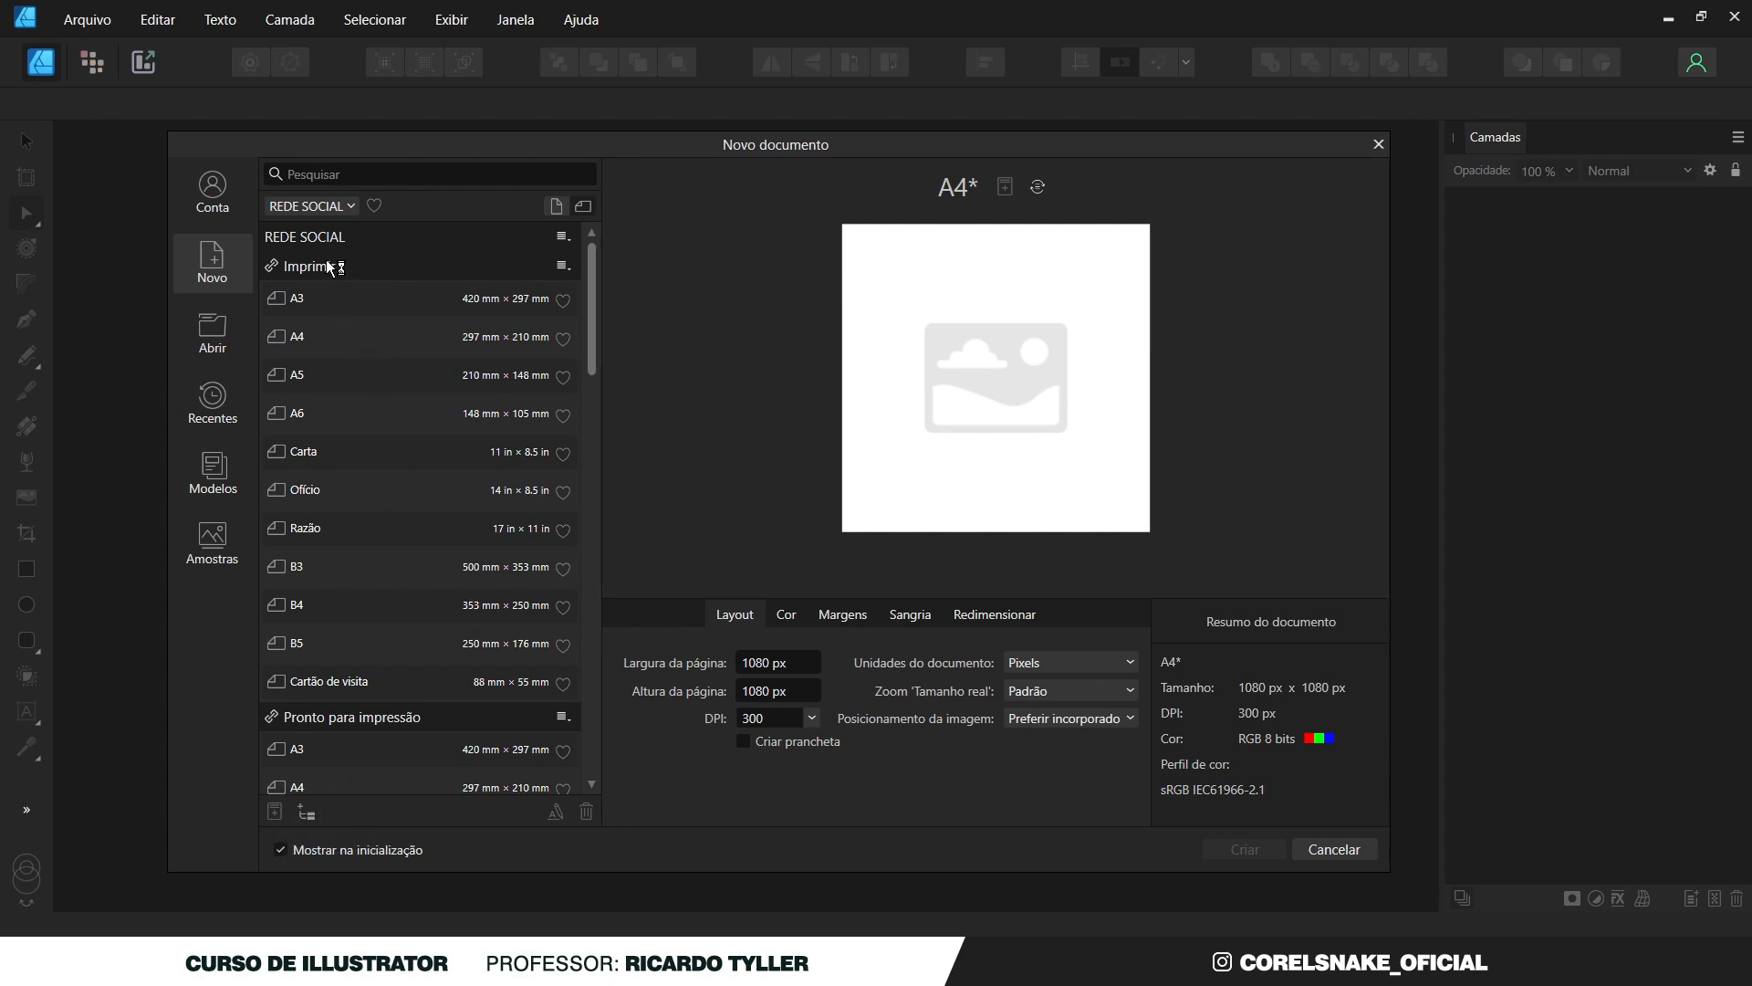
Starting from the A3 preset, switch the units to pixels and configure a 1080 × 1080 px page without margins.
left_click(406, 310)
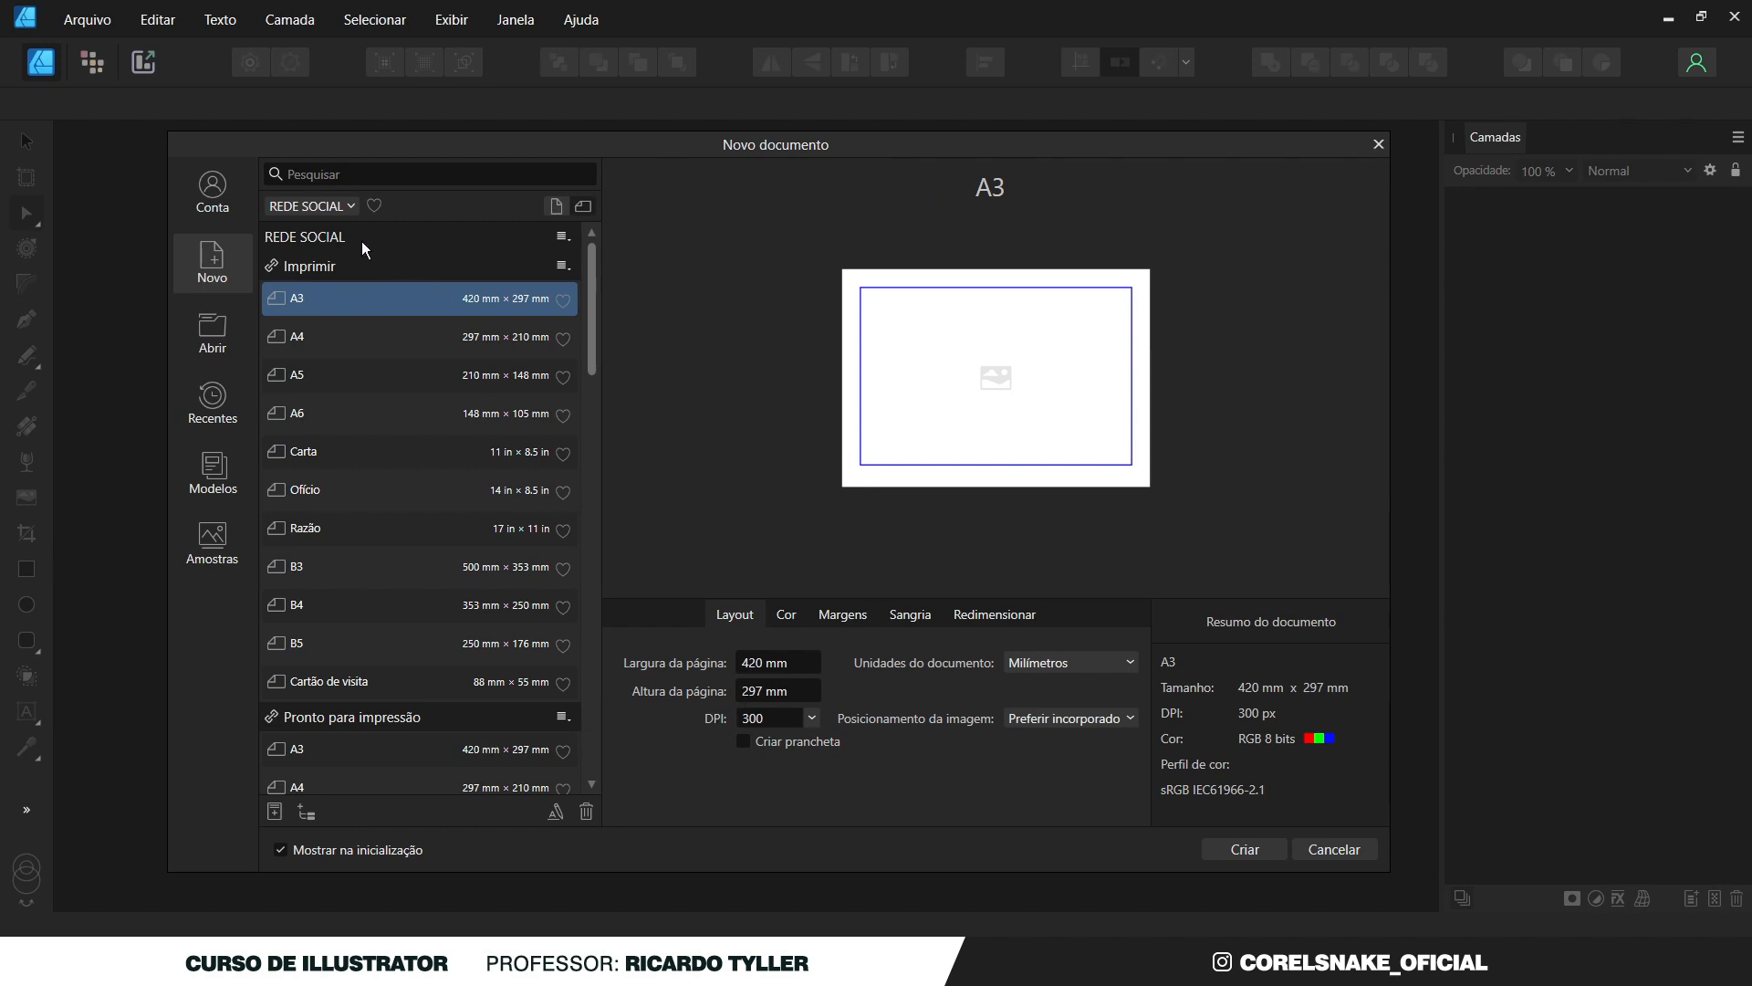
left_click(769, 665)
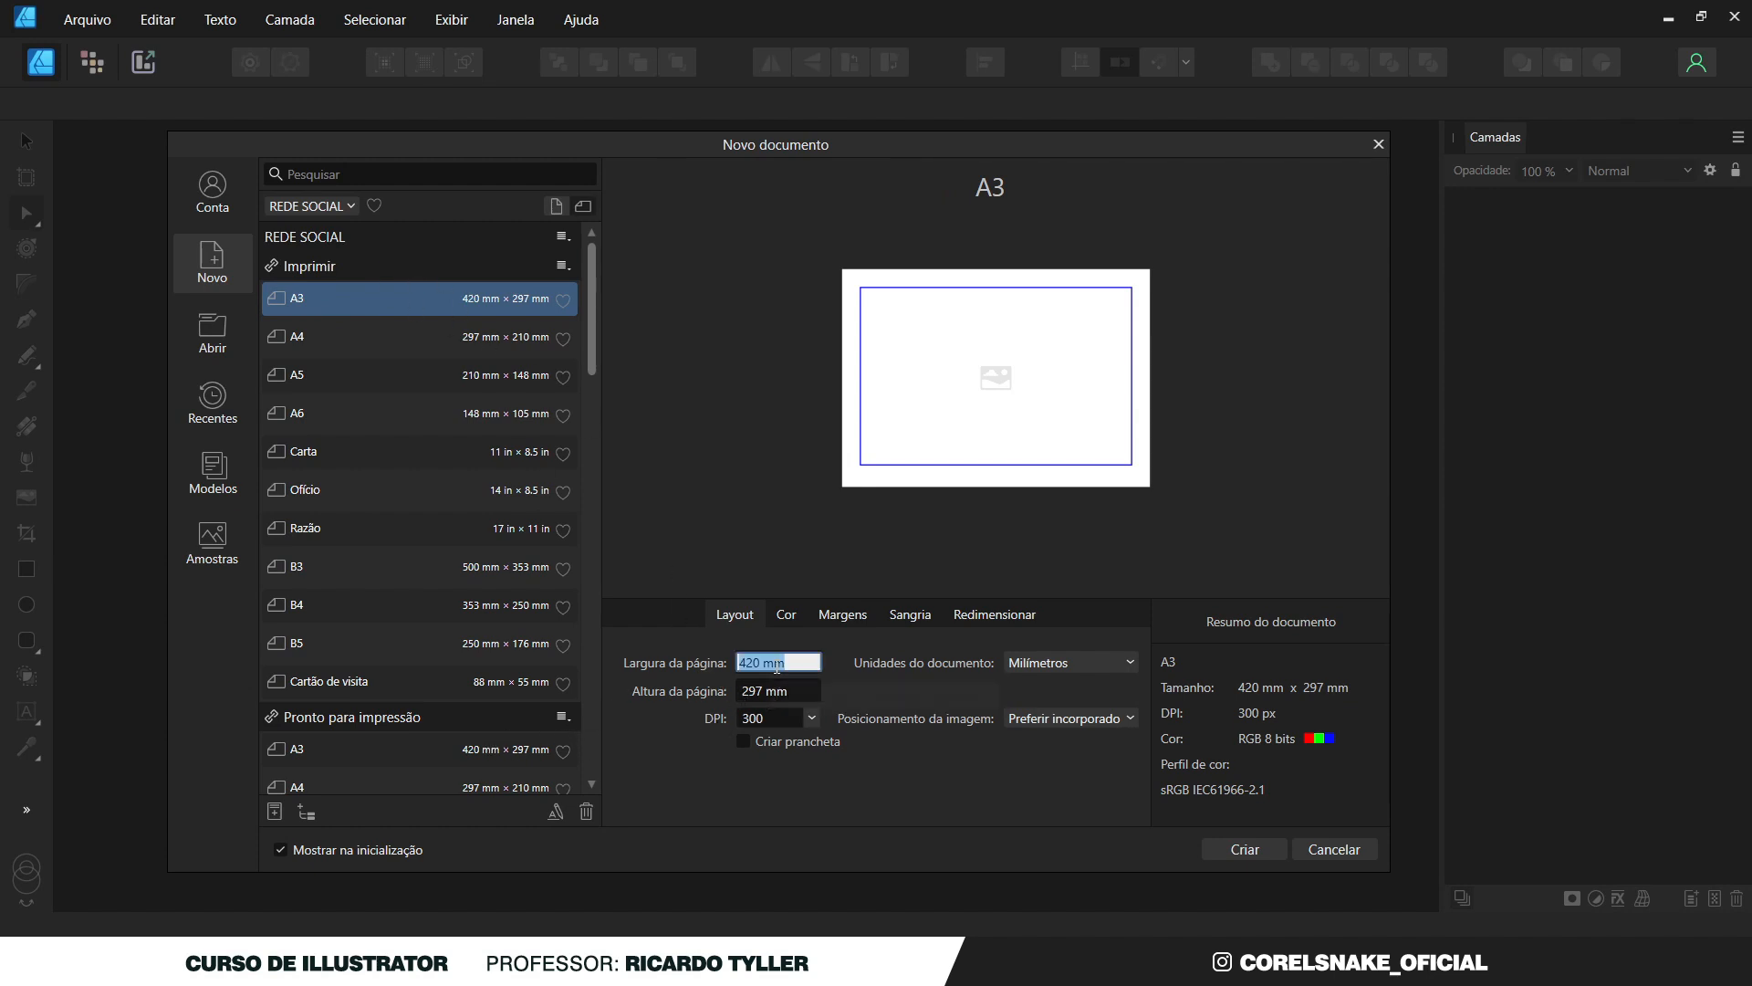
left_click(1027, 662)
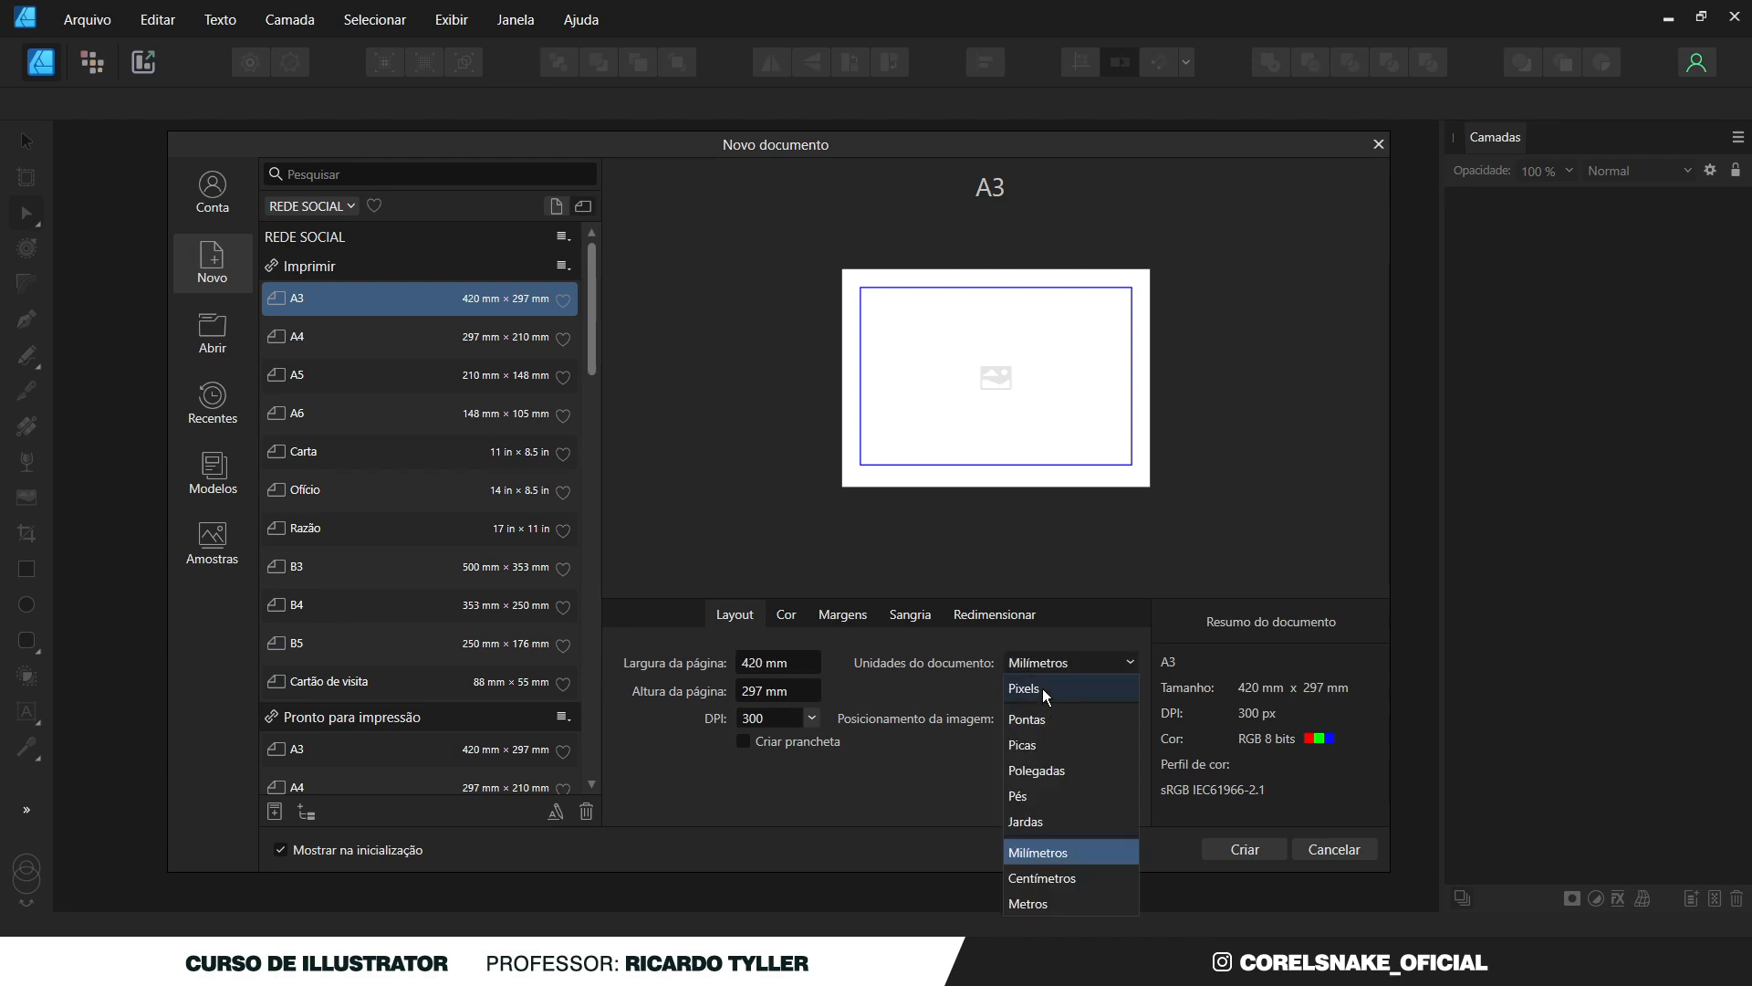
left_click(1042, 690)
type("1080")
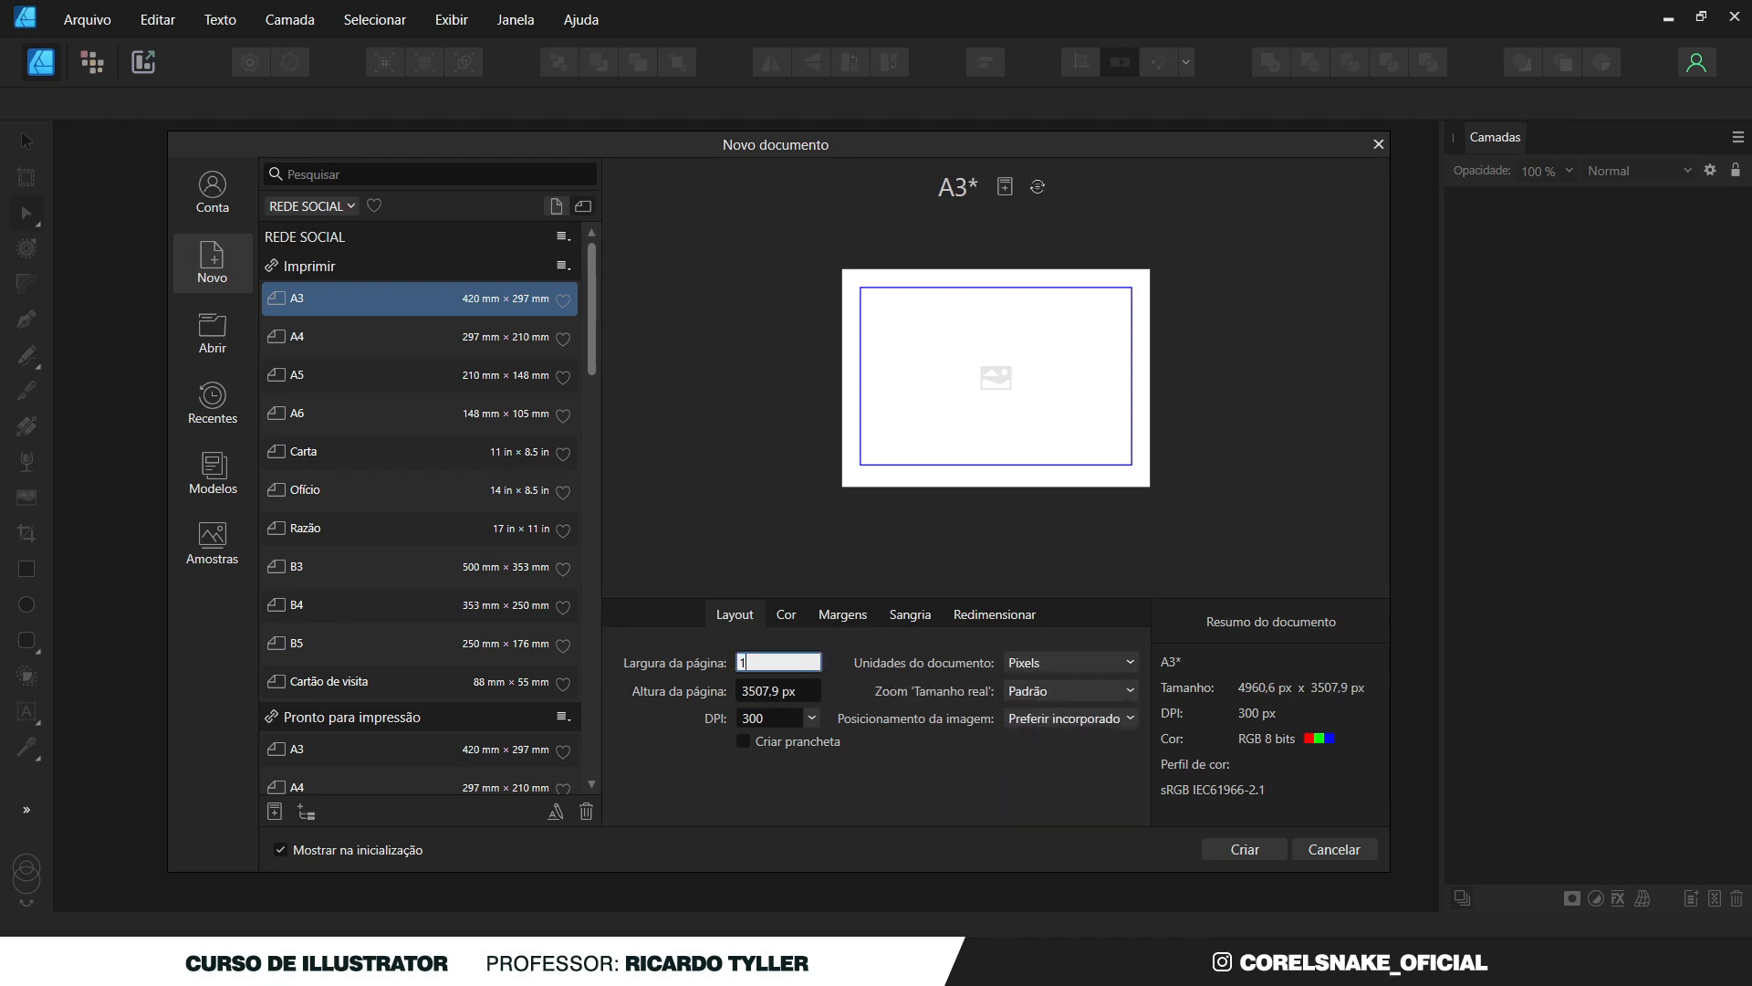
left_click(780, 692)
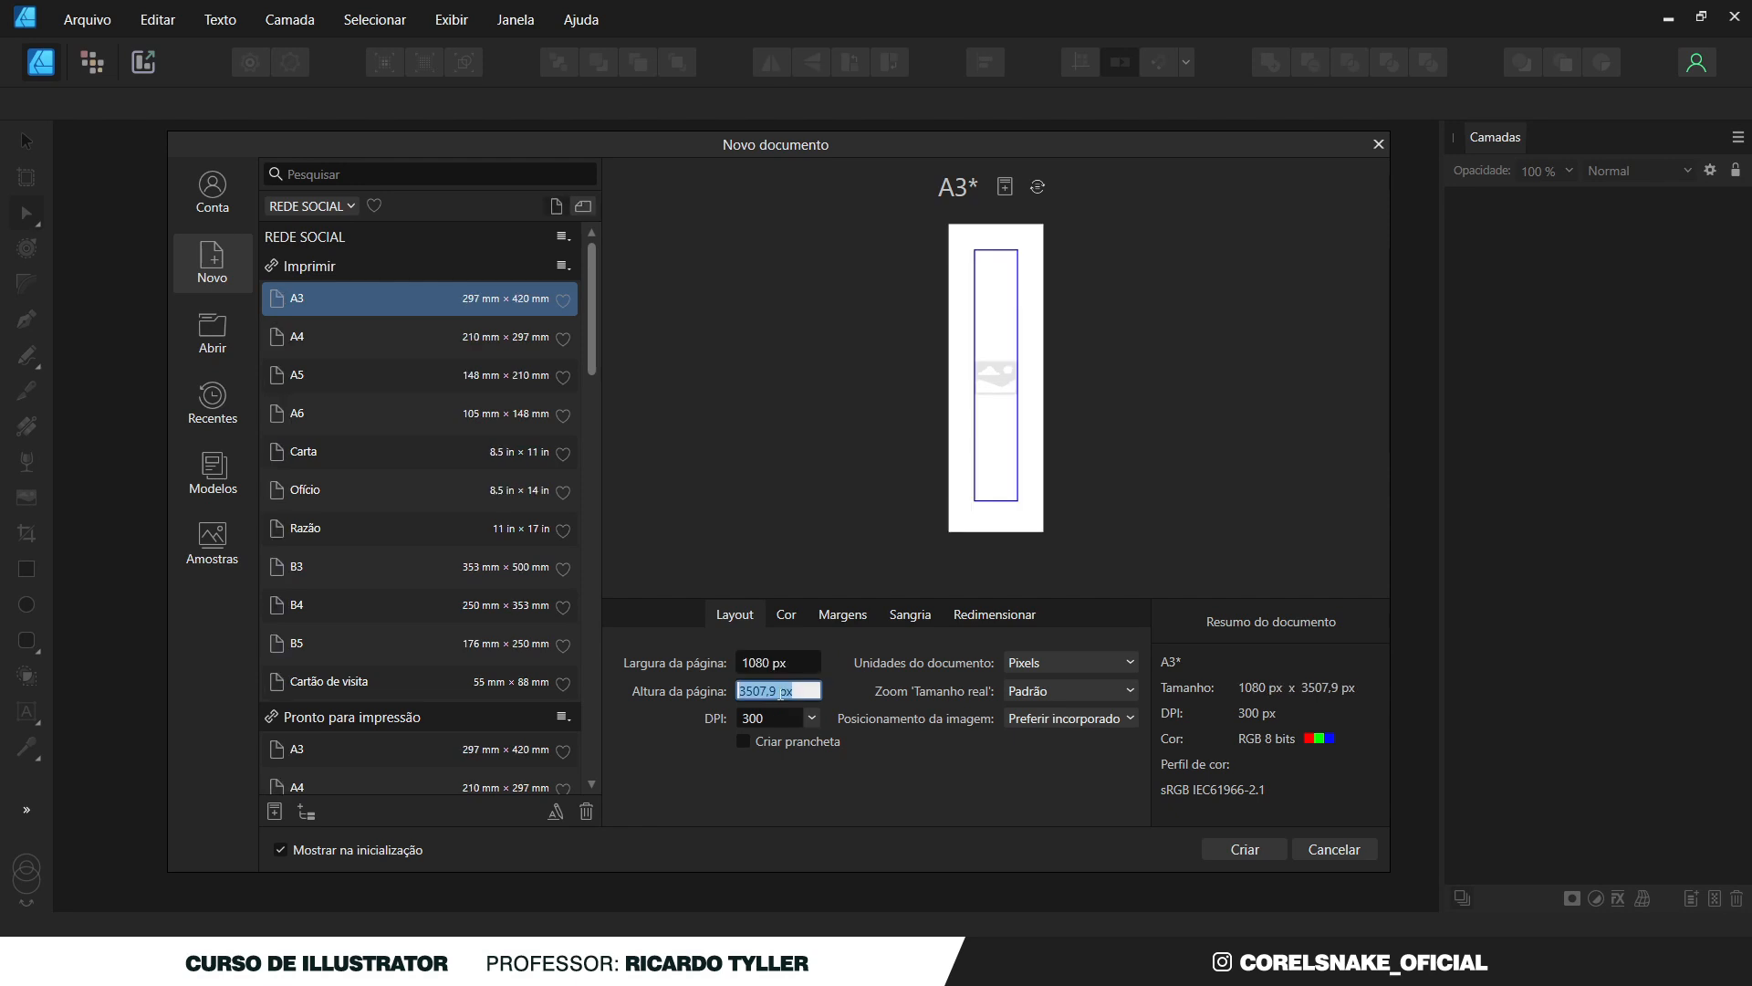
type("1080")
left_click(793, 663)
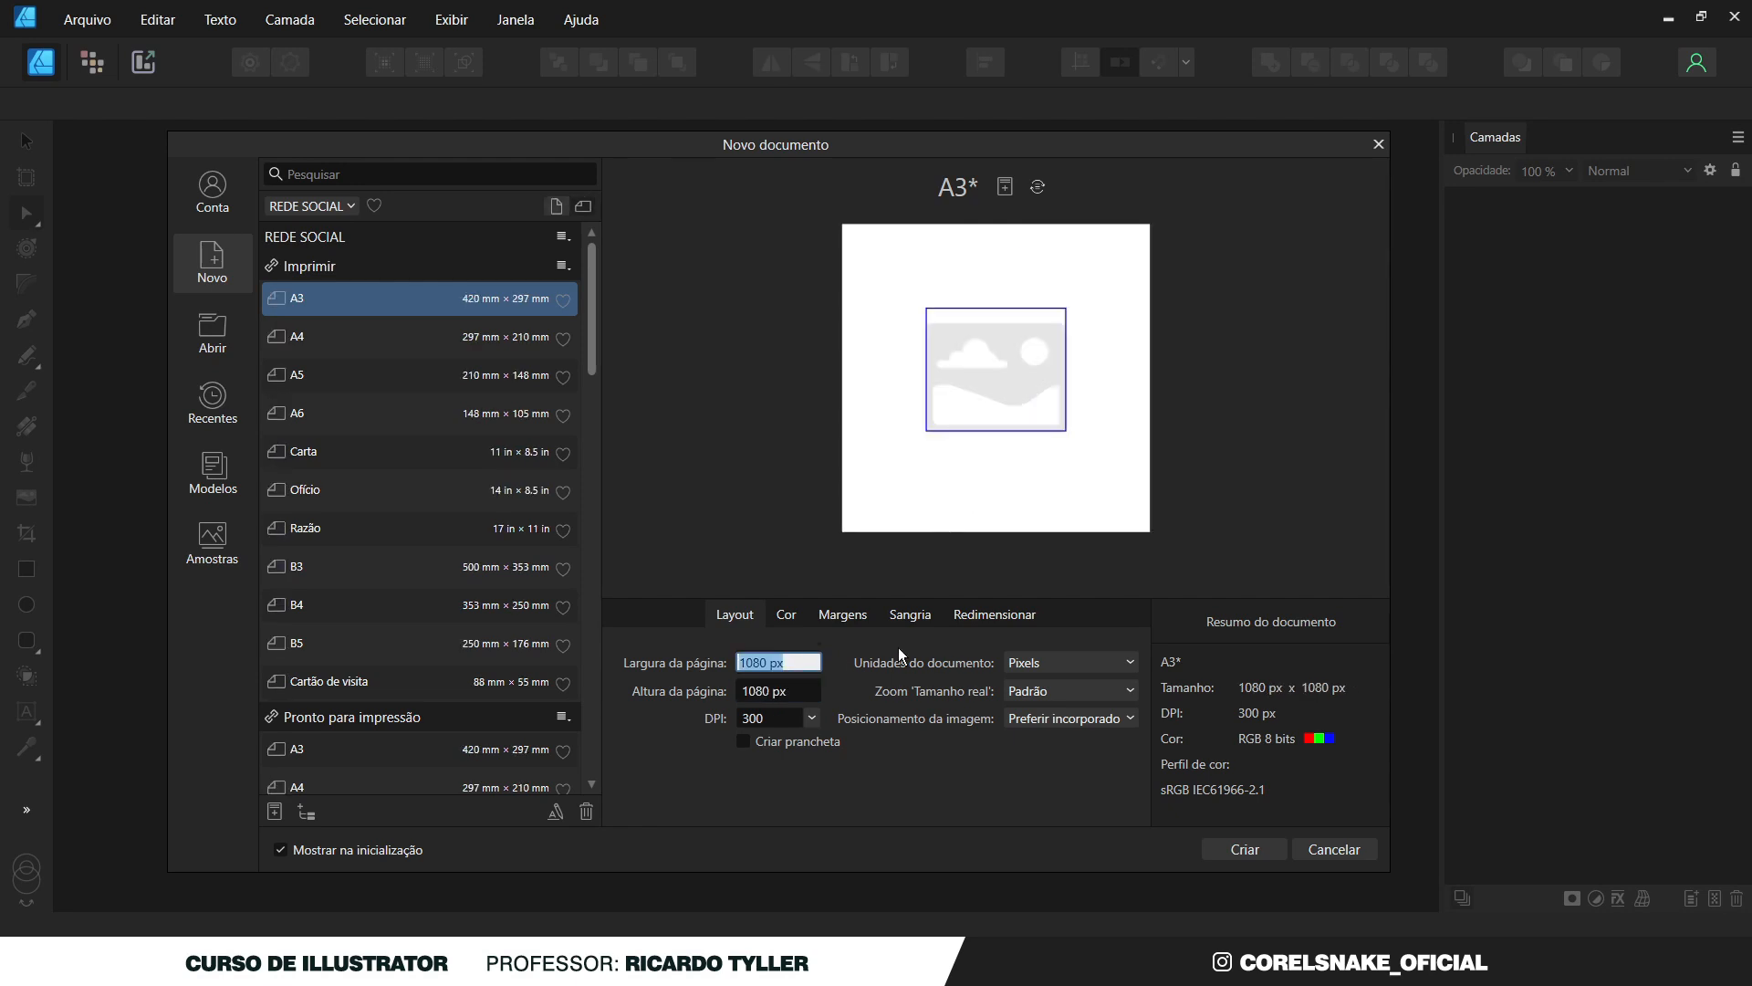
left_click(841, 618)
left_click(772, 658)
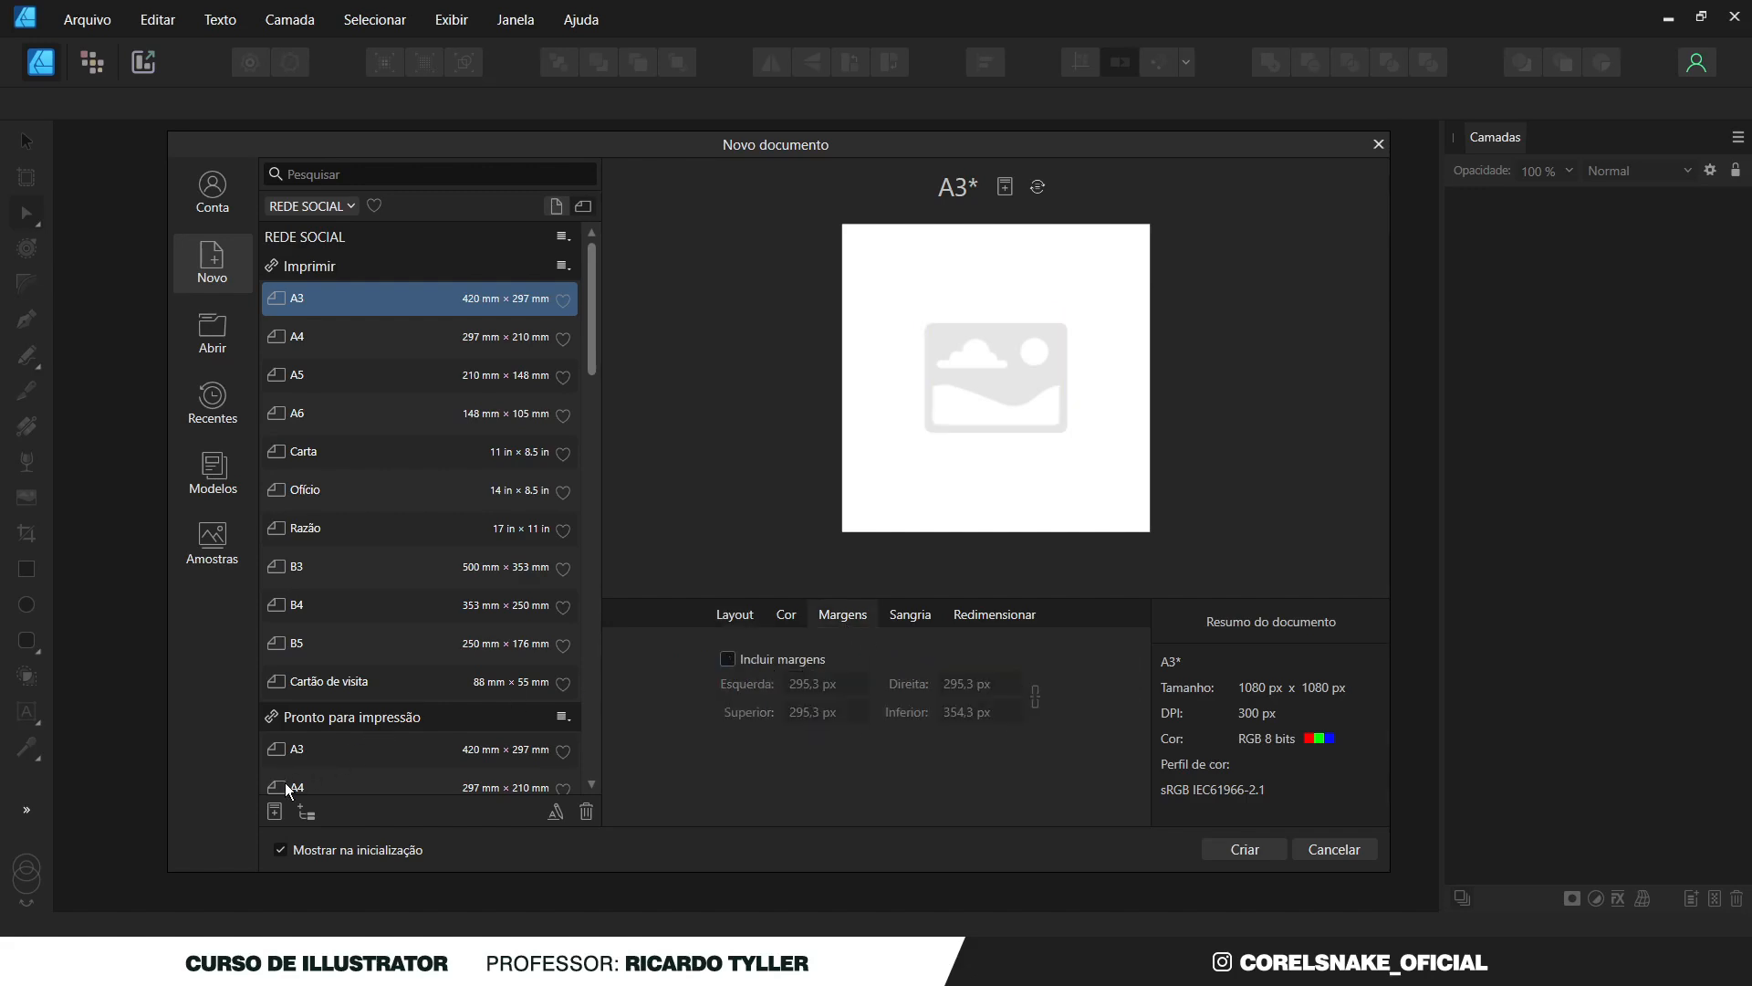
Save the current settings as a preset named Quadrada in the REDE SOCIAL category, keeping the page icon.
left_click(274, 810)
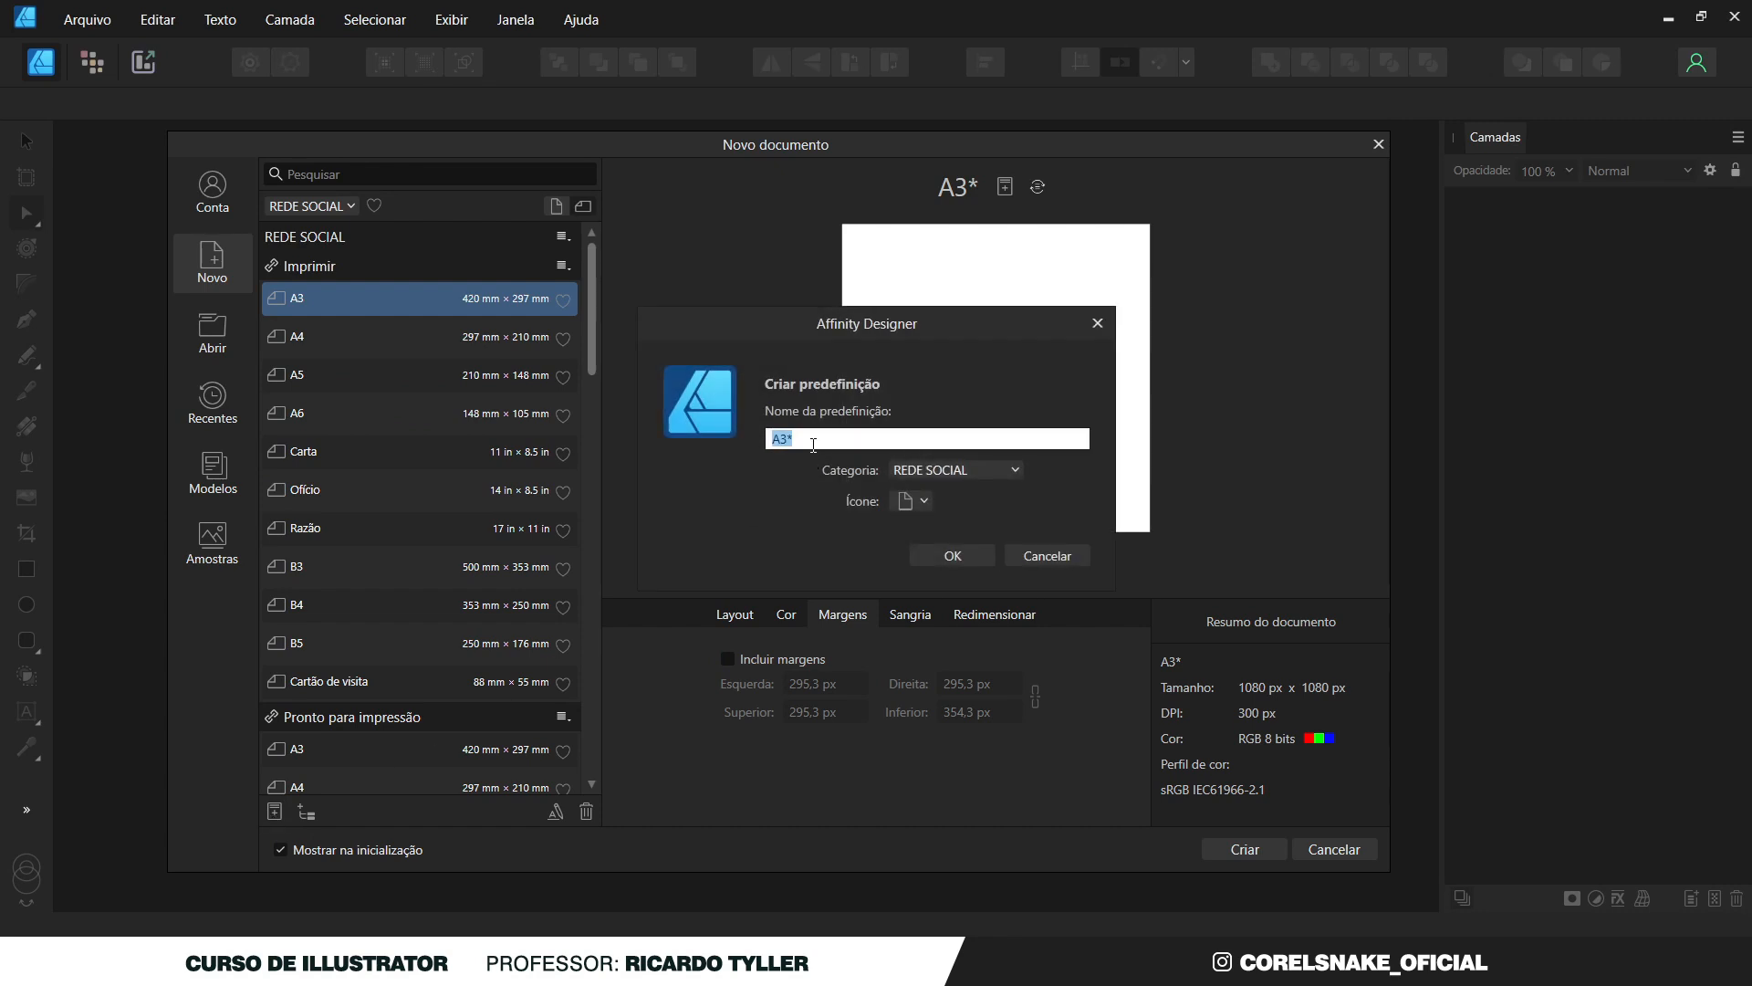
type("cU")
key("BackSpace")
key("BackSpace")
type("Quadrada")
left_click(929, 502)
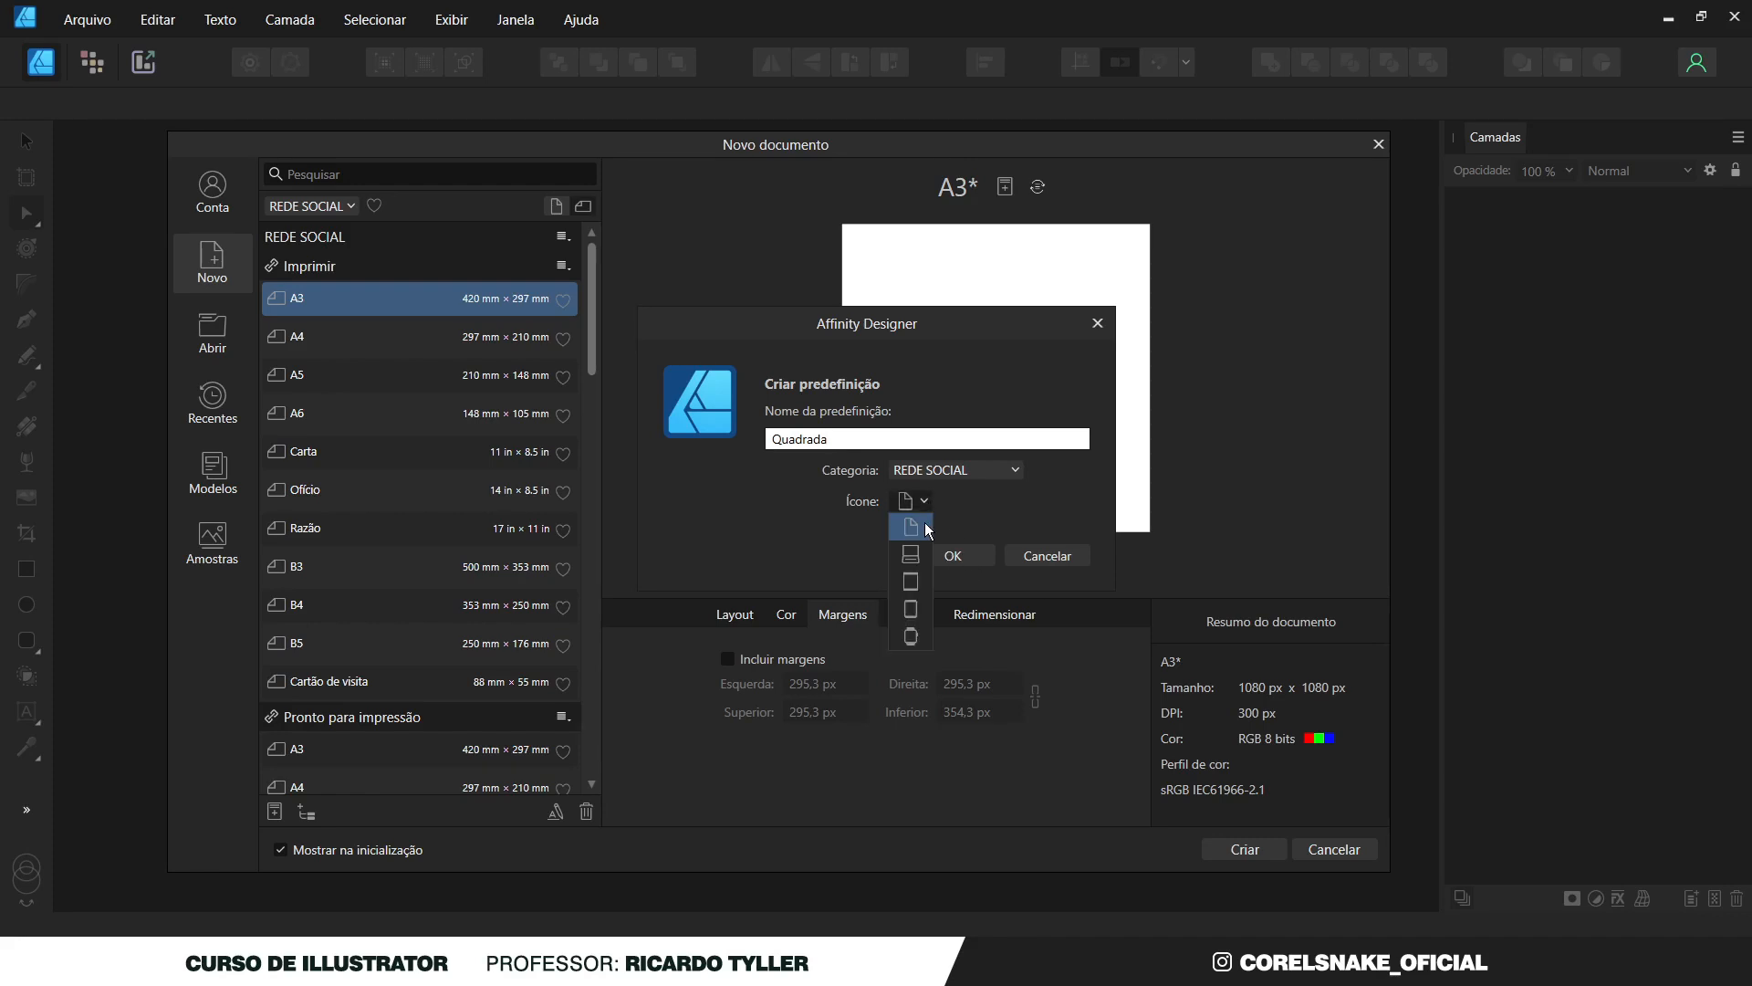
left_click(1011, 523)
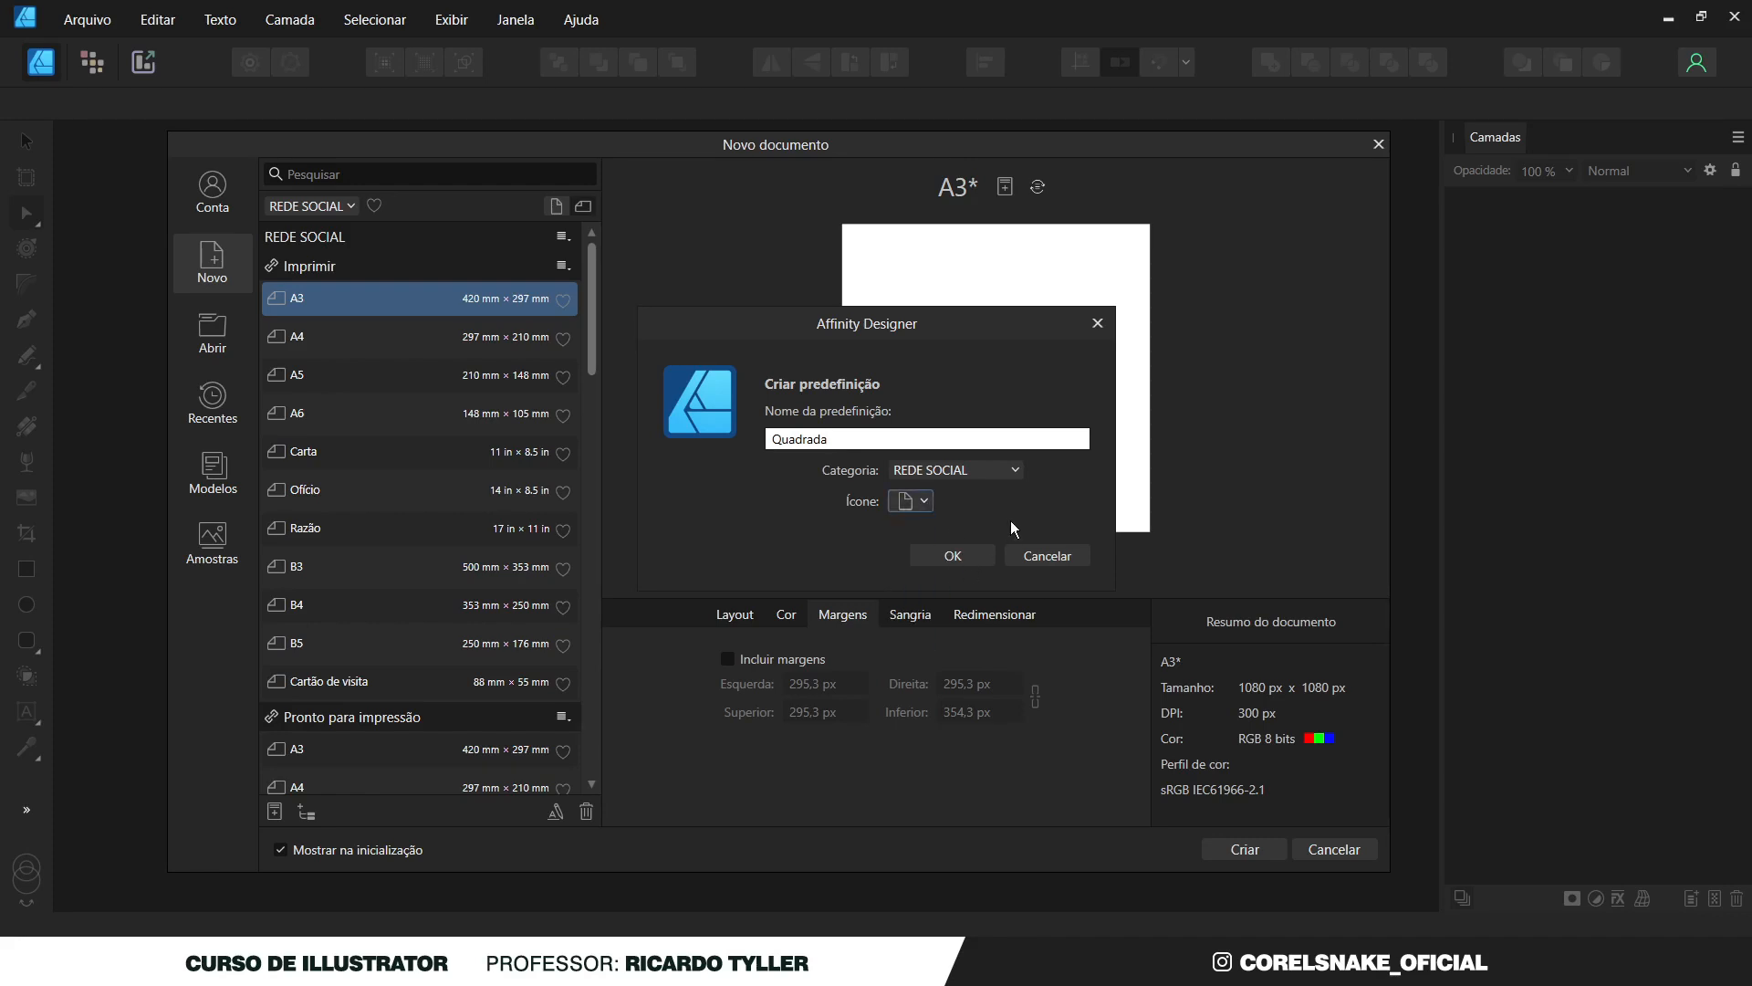
left_click(949, 553)
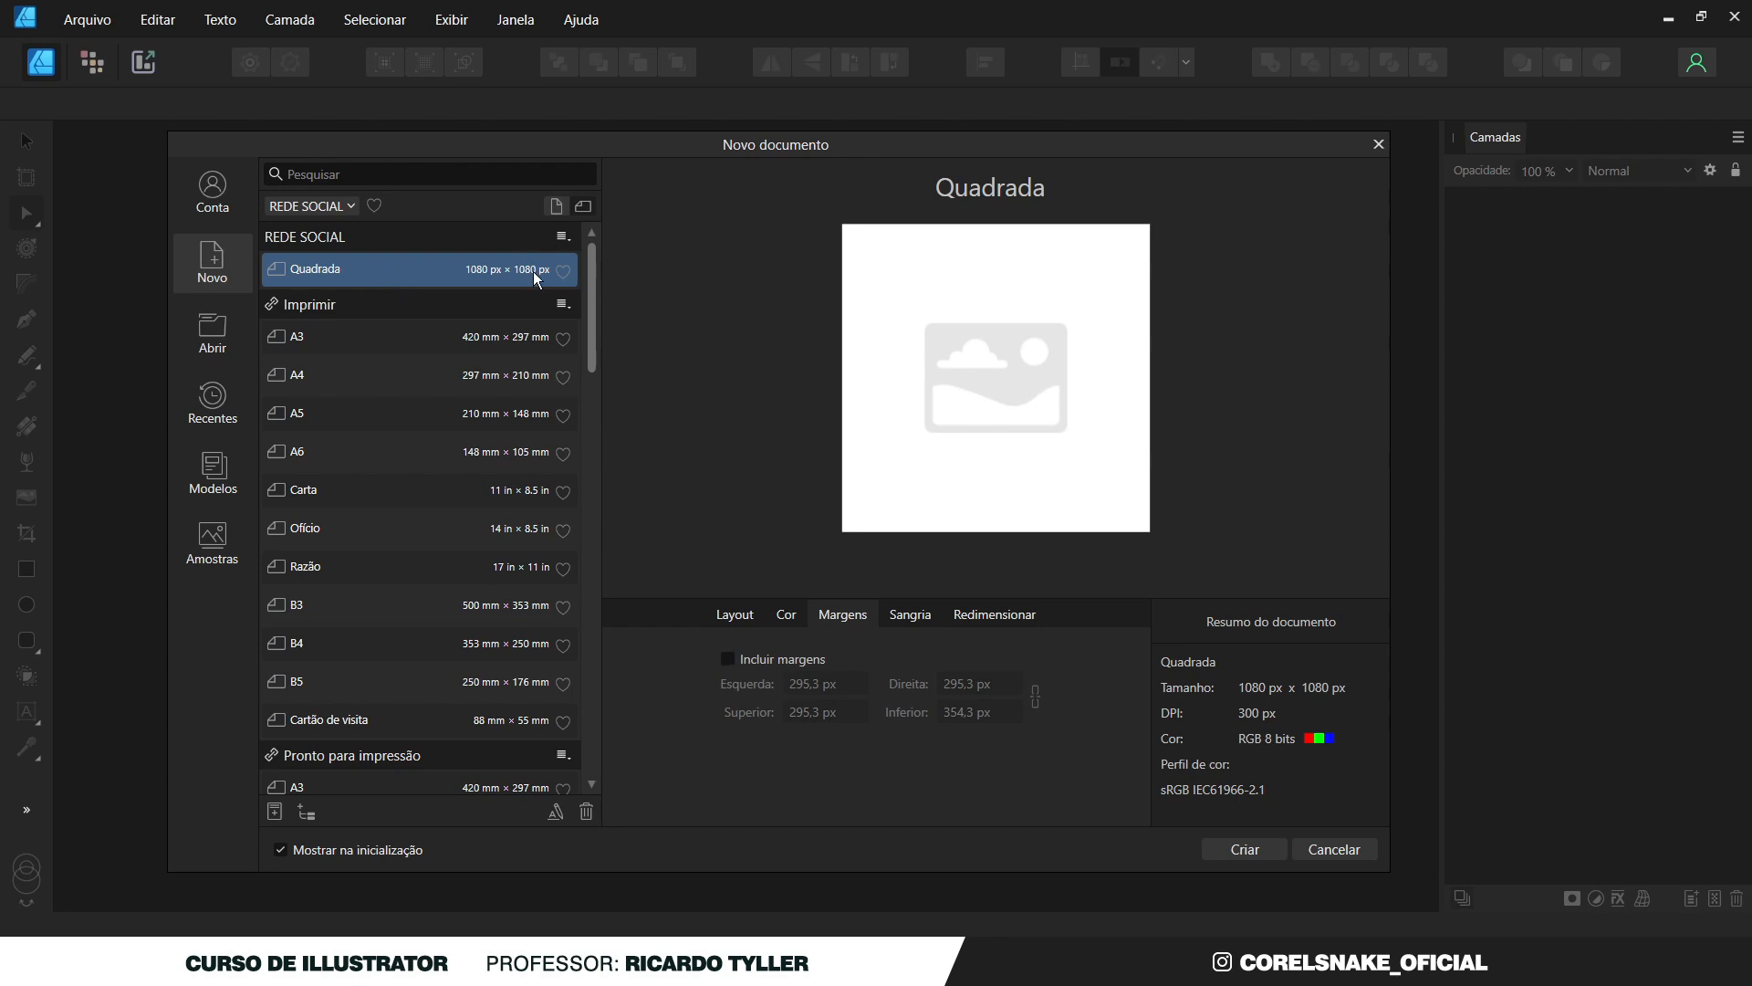
Create a document from the Quadrada preset, close it, and create another one from the same preset.
left_click(1243, 847)
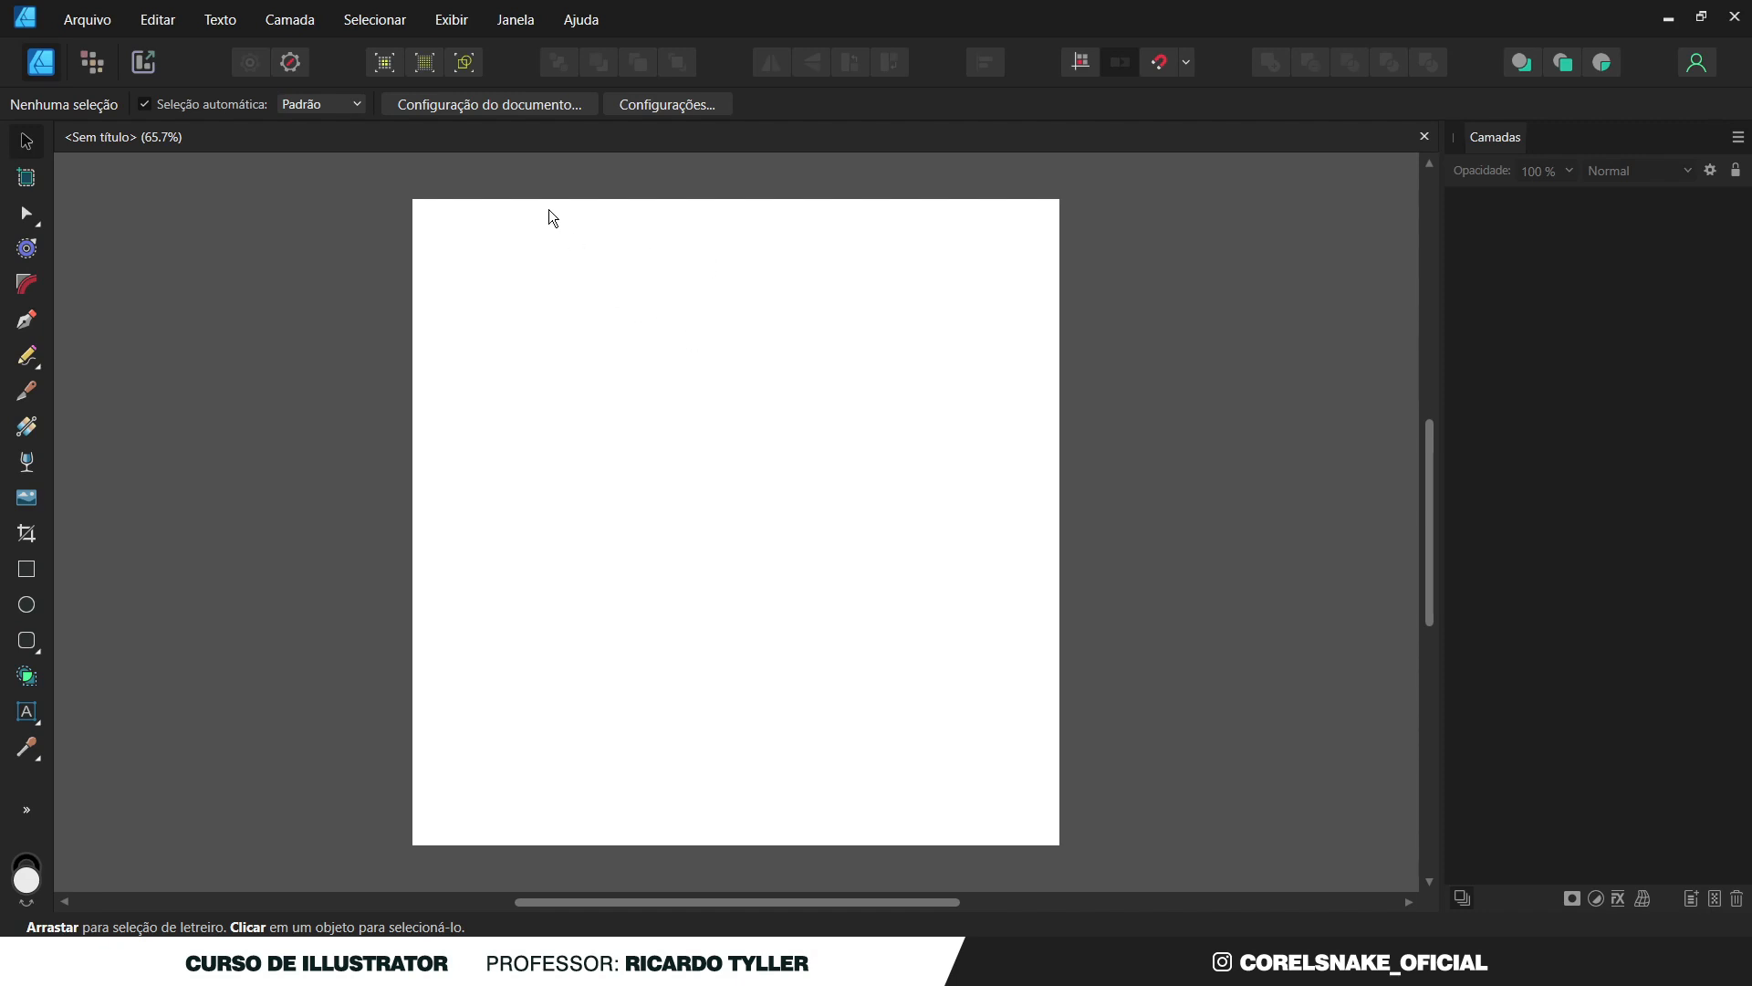
left_click(1425, 136)
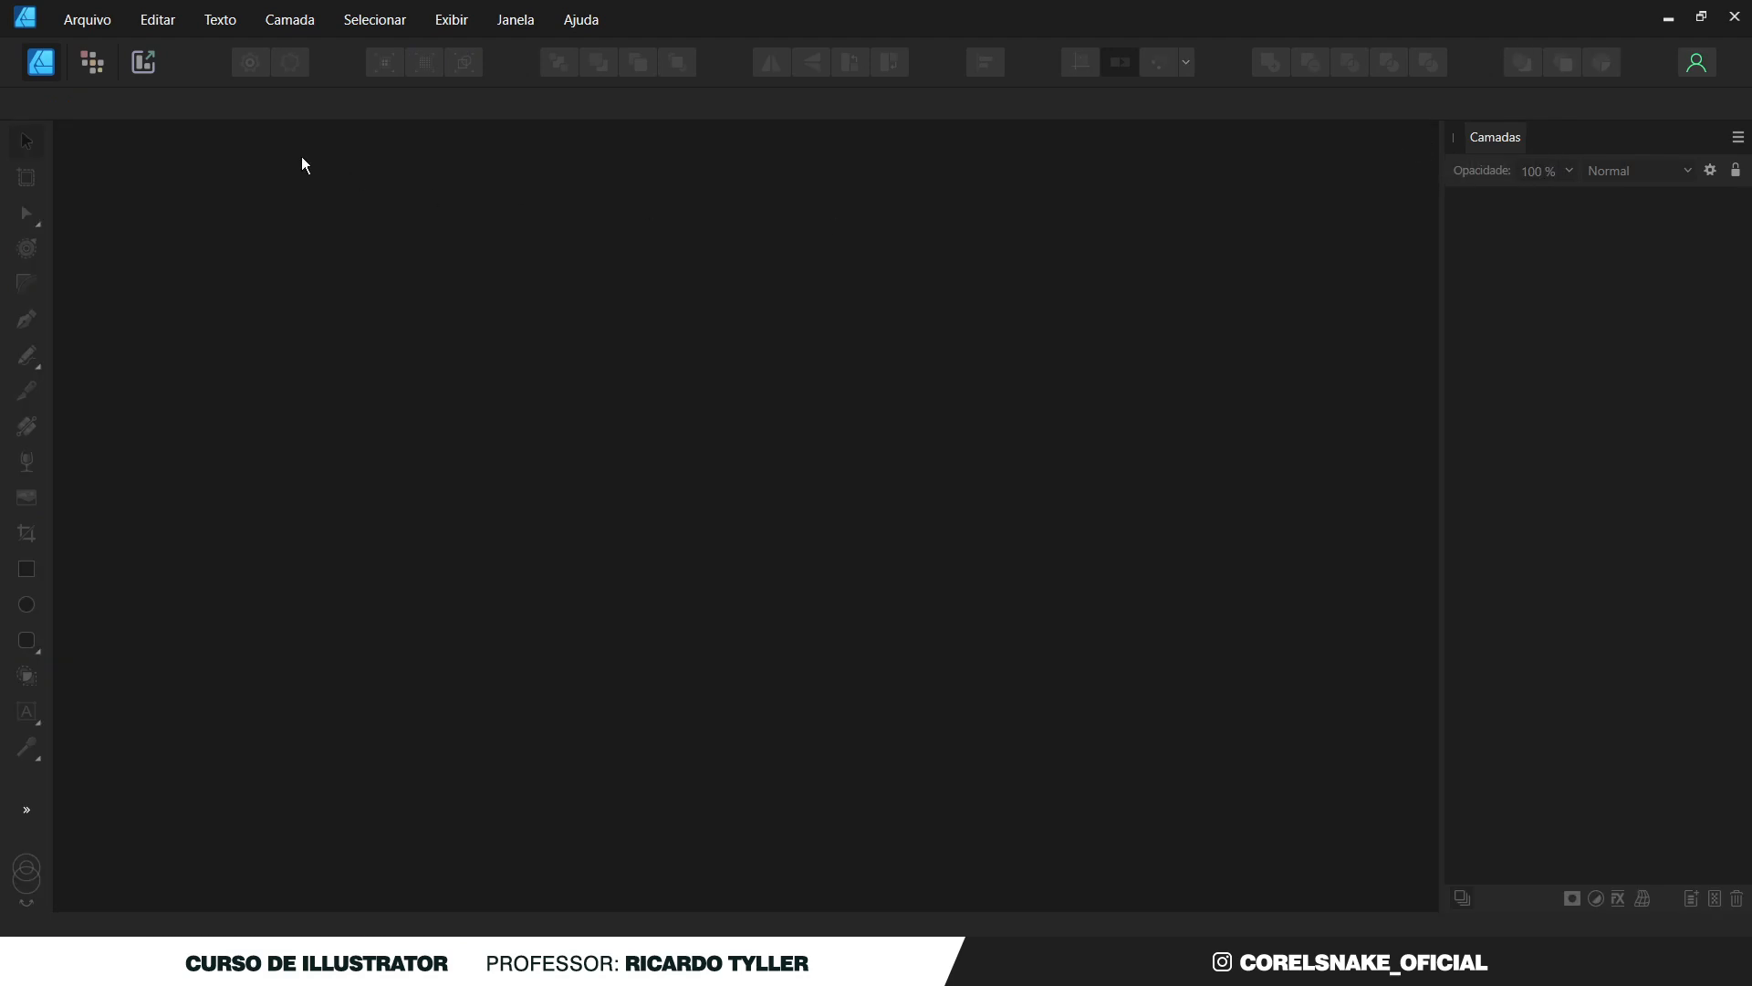
left_click(103, 19)
left_click(96, 67)
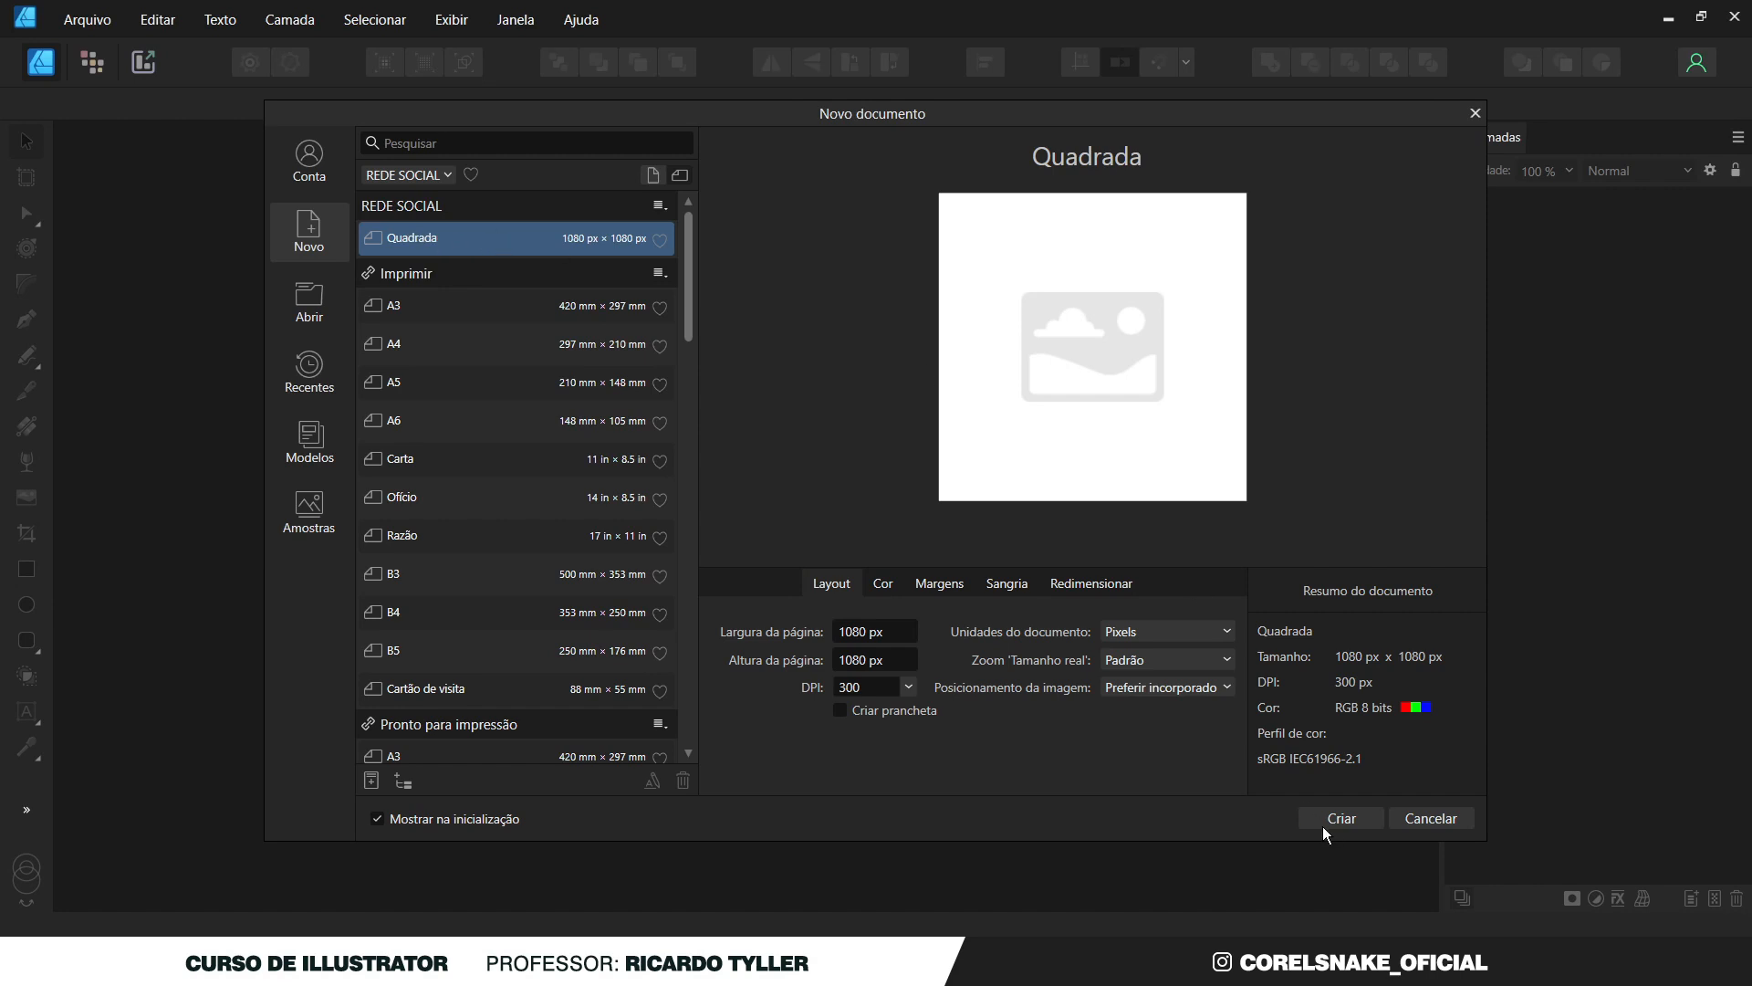
left_click_drag(630, 125, 524, 169)
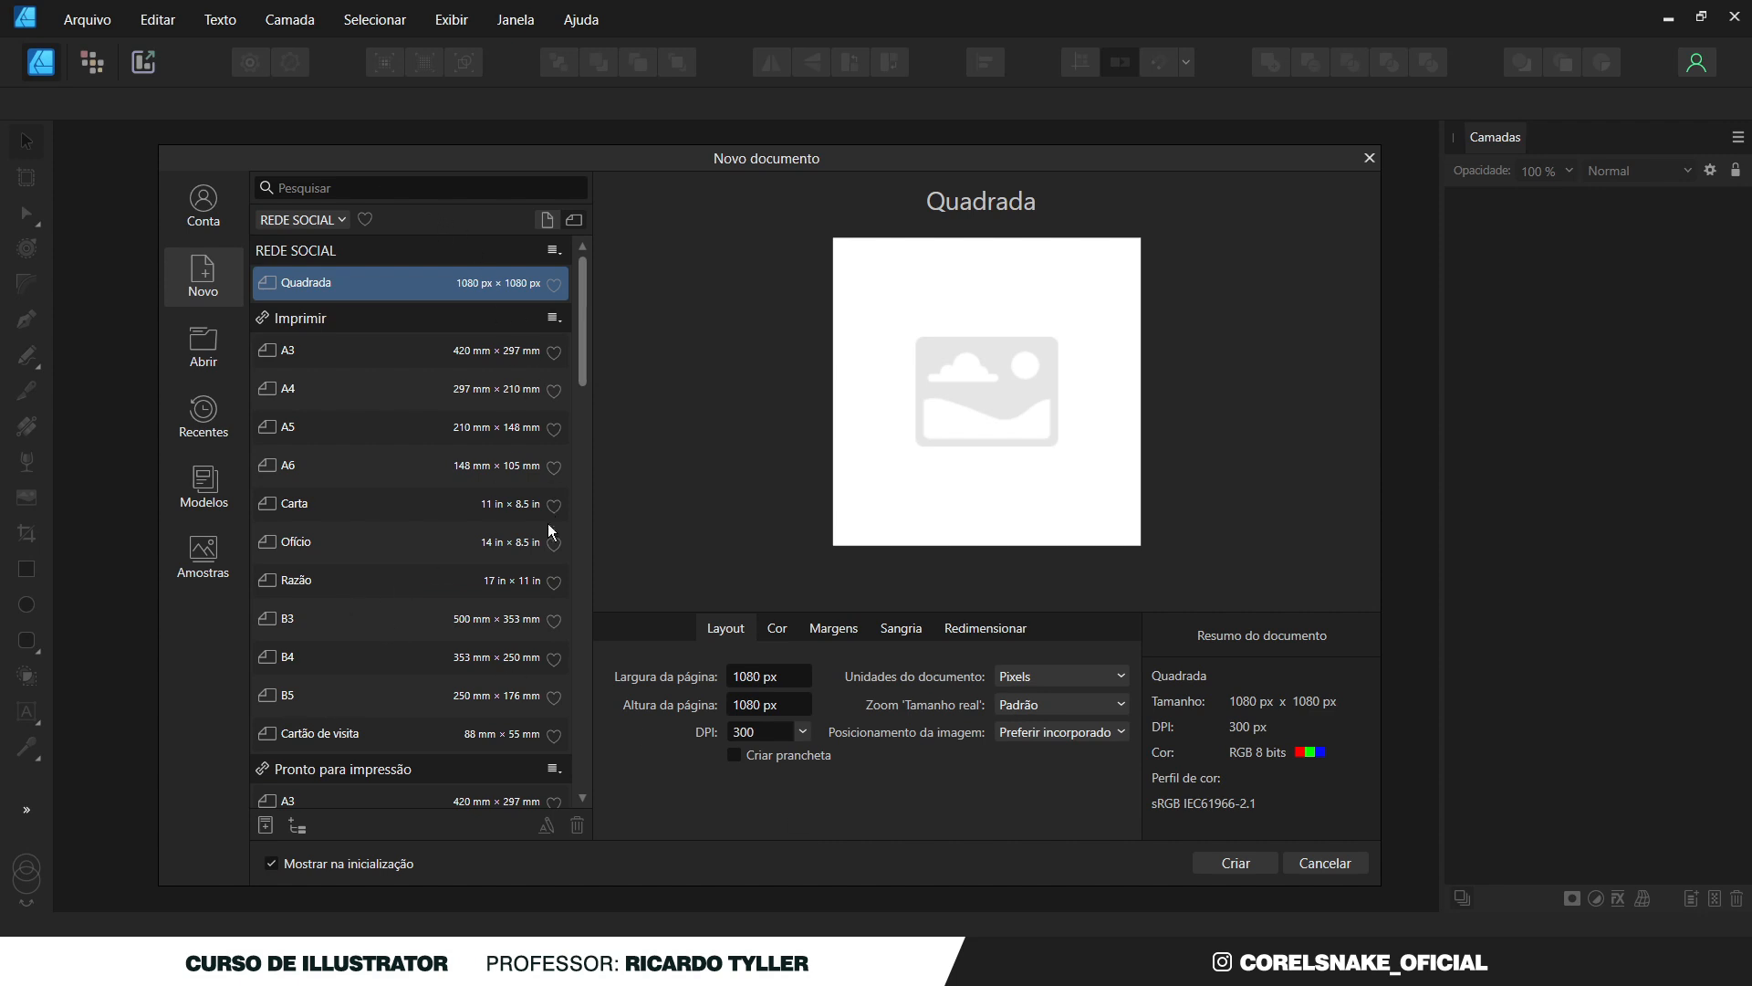
left_click(1231, 879)
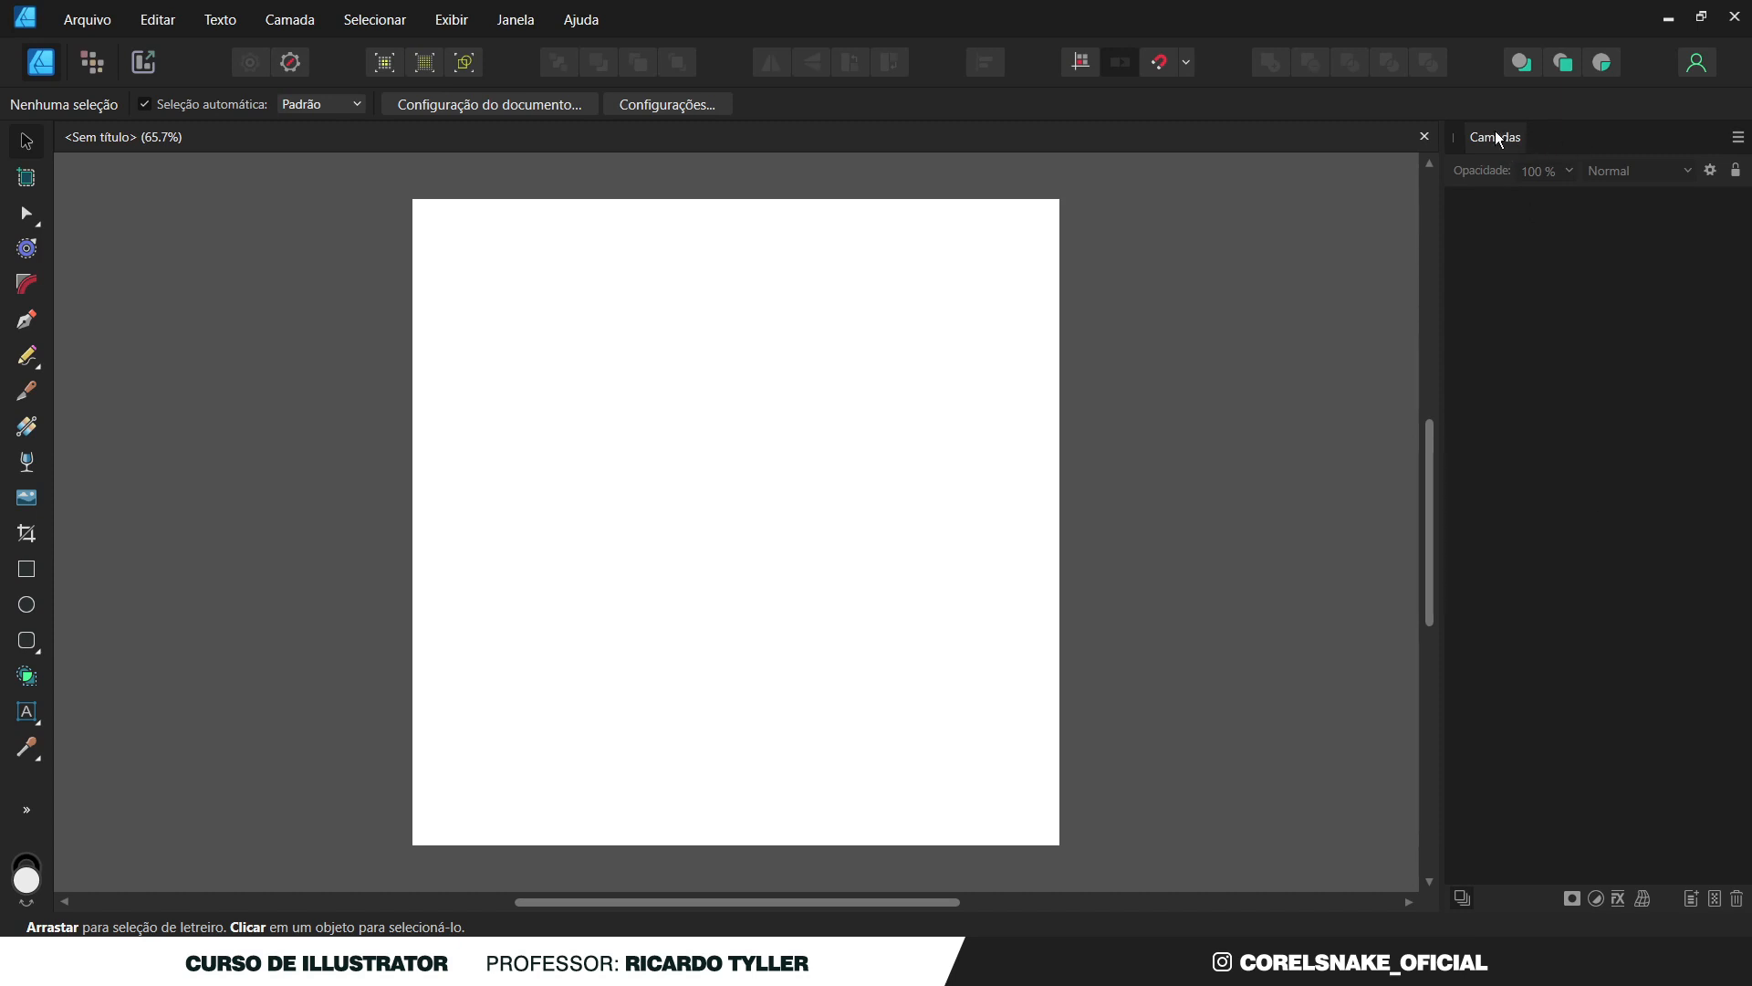
Show the Amostras panel and place it just outside the page, next to the Camadas panel.
left_click(516, 23)
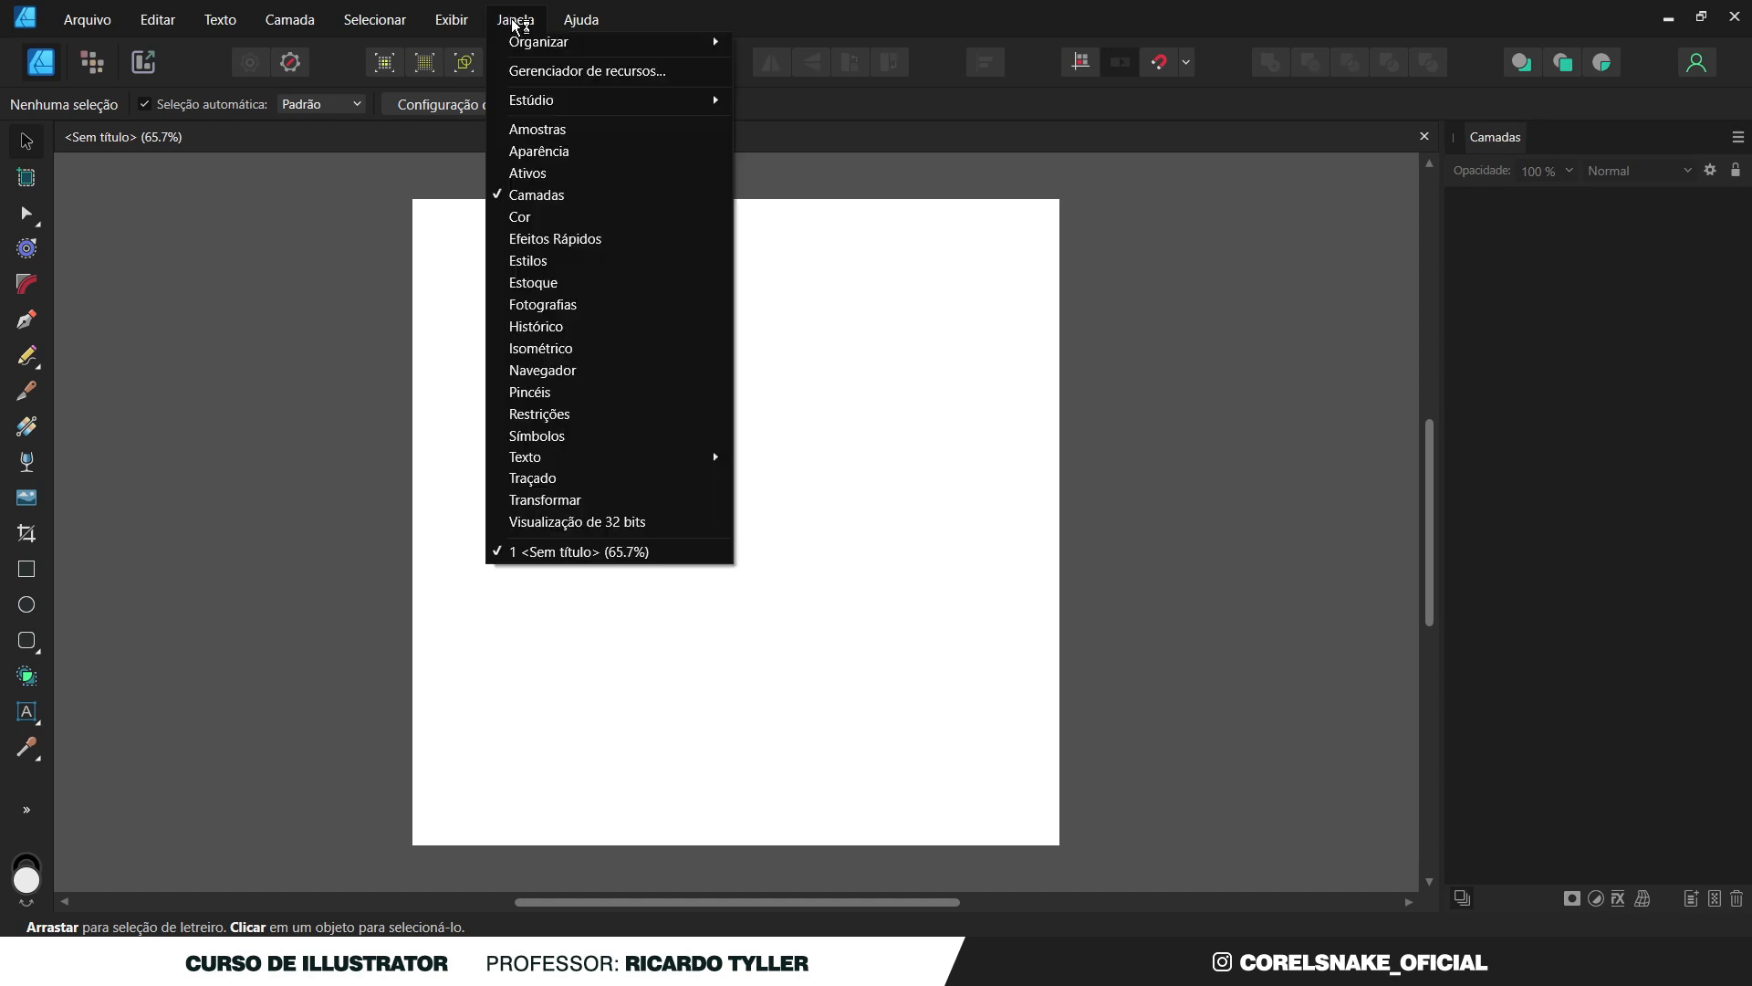
left_click(566, 136)
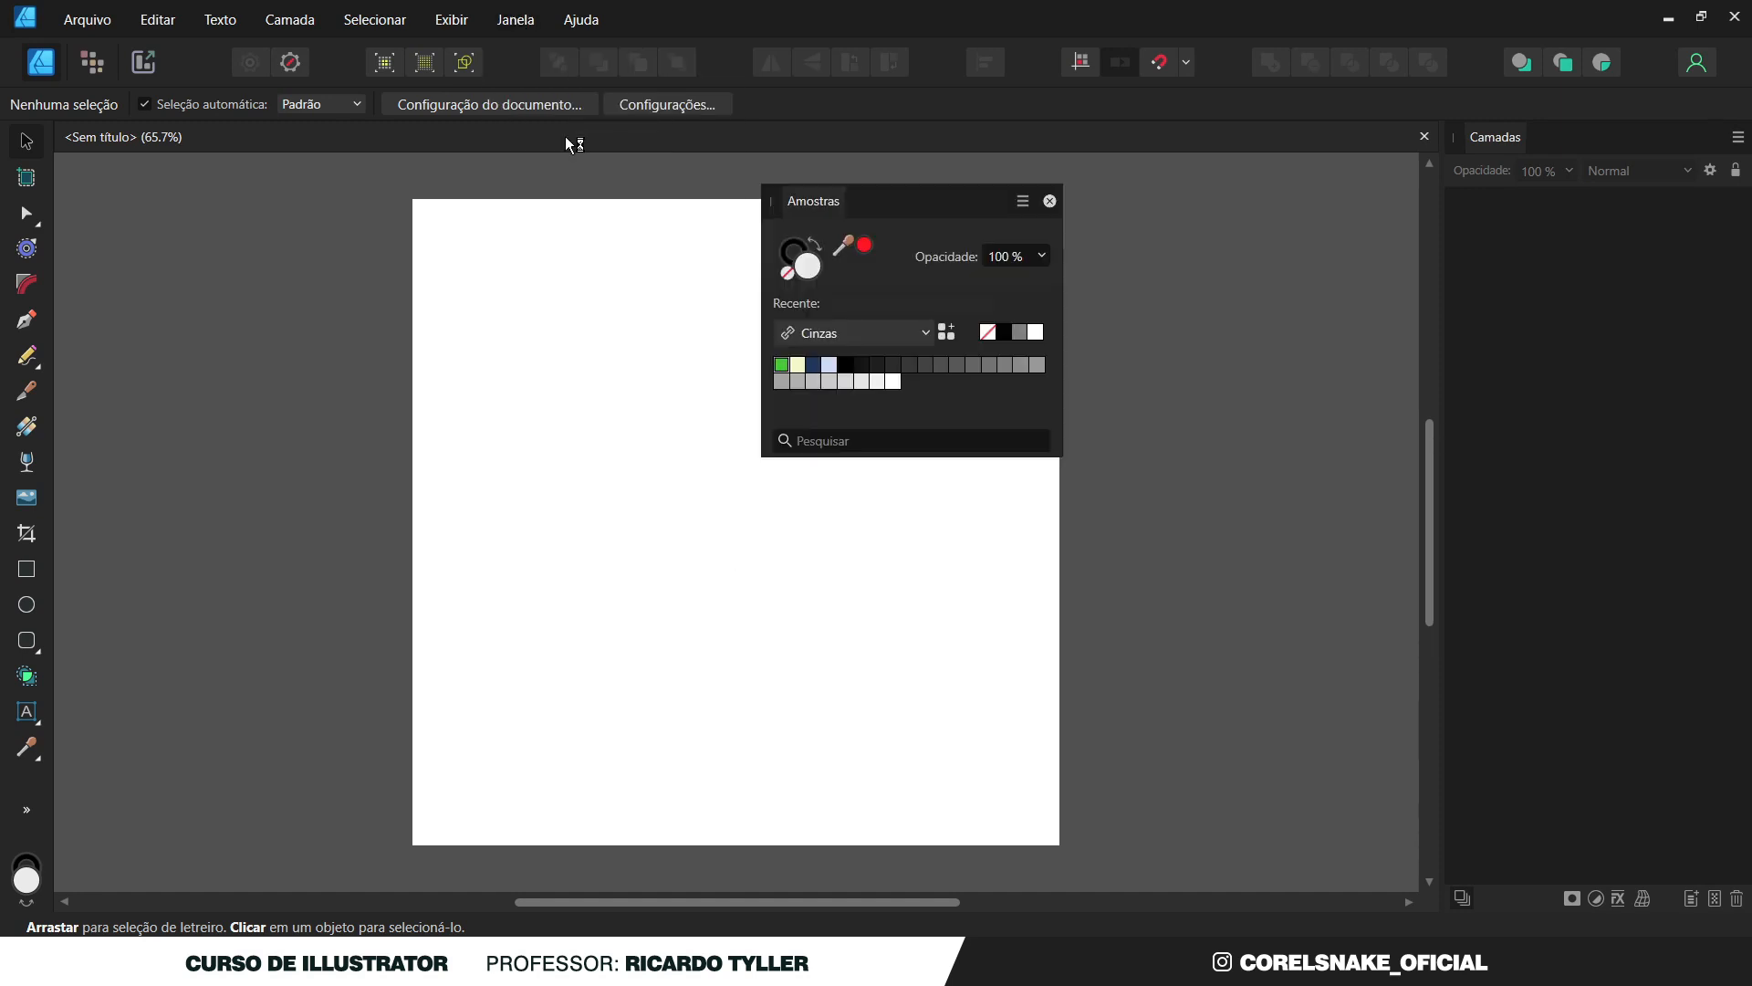
left_click_drag(903, 197, 1252, 167)
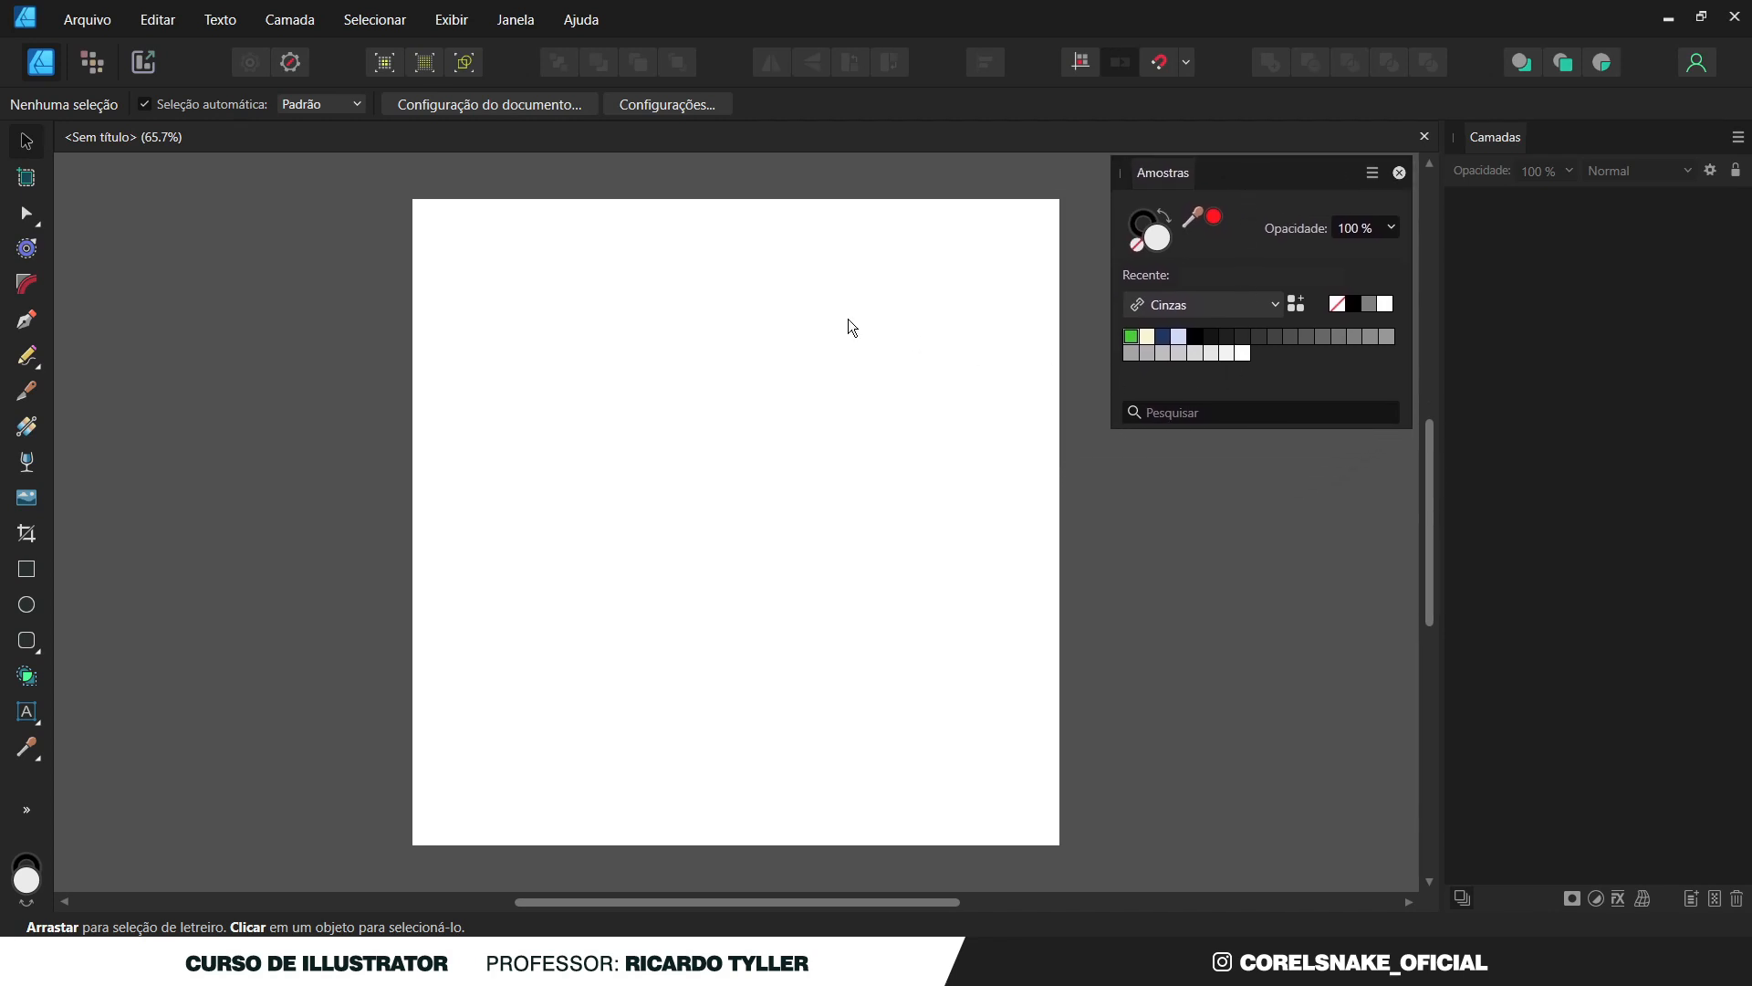
Show the Transformar panel as well and bring Amostras back to the front of the panel group.
left_click(515, 19)
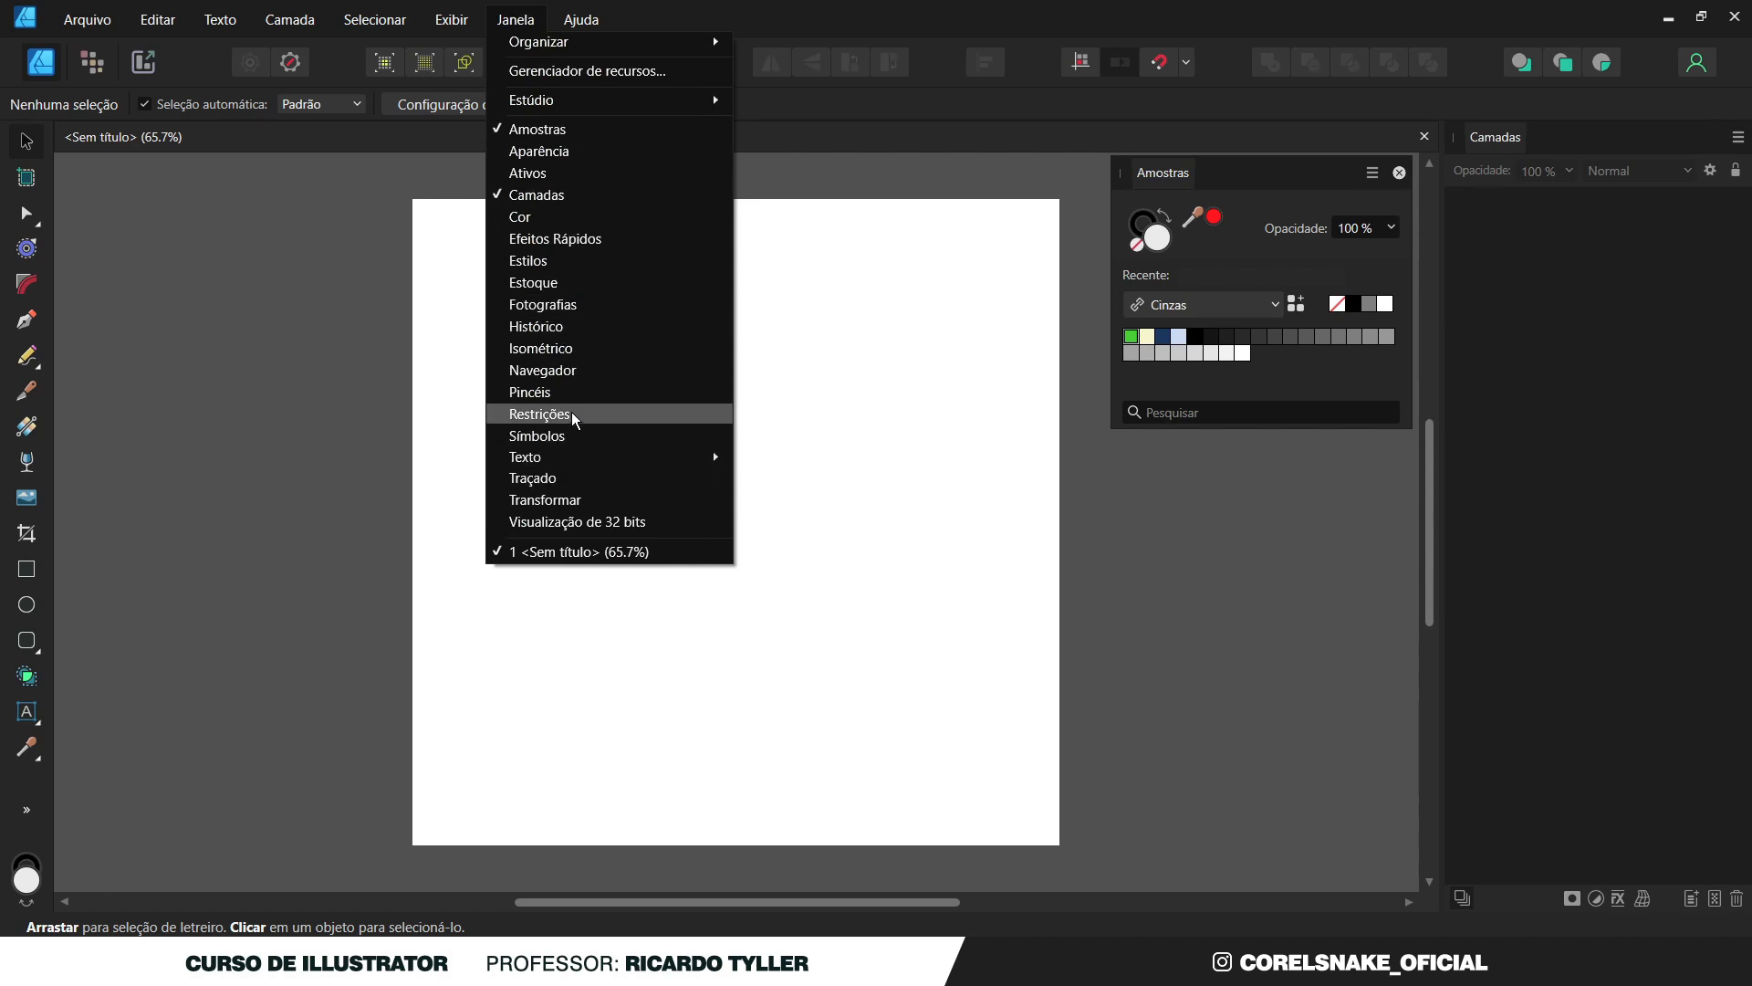
left_click(593, 330)
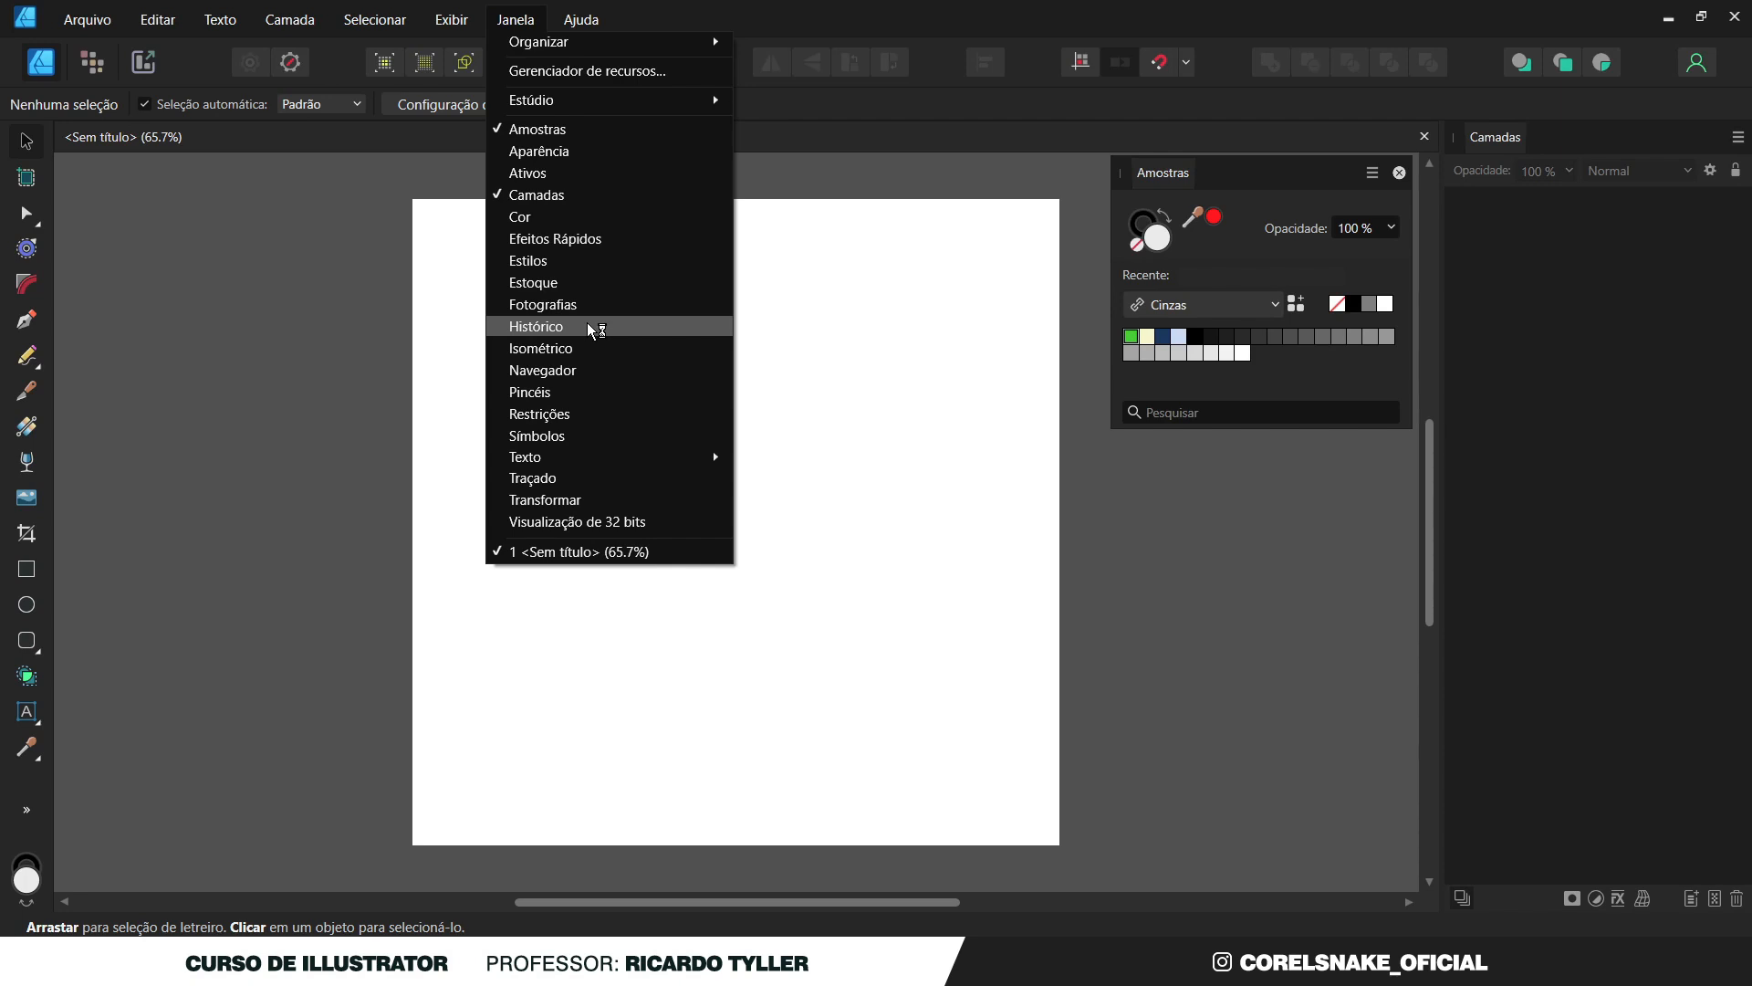
left_click(544, 501)
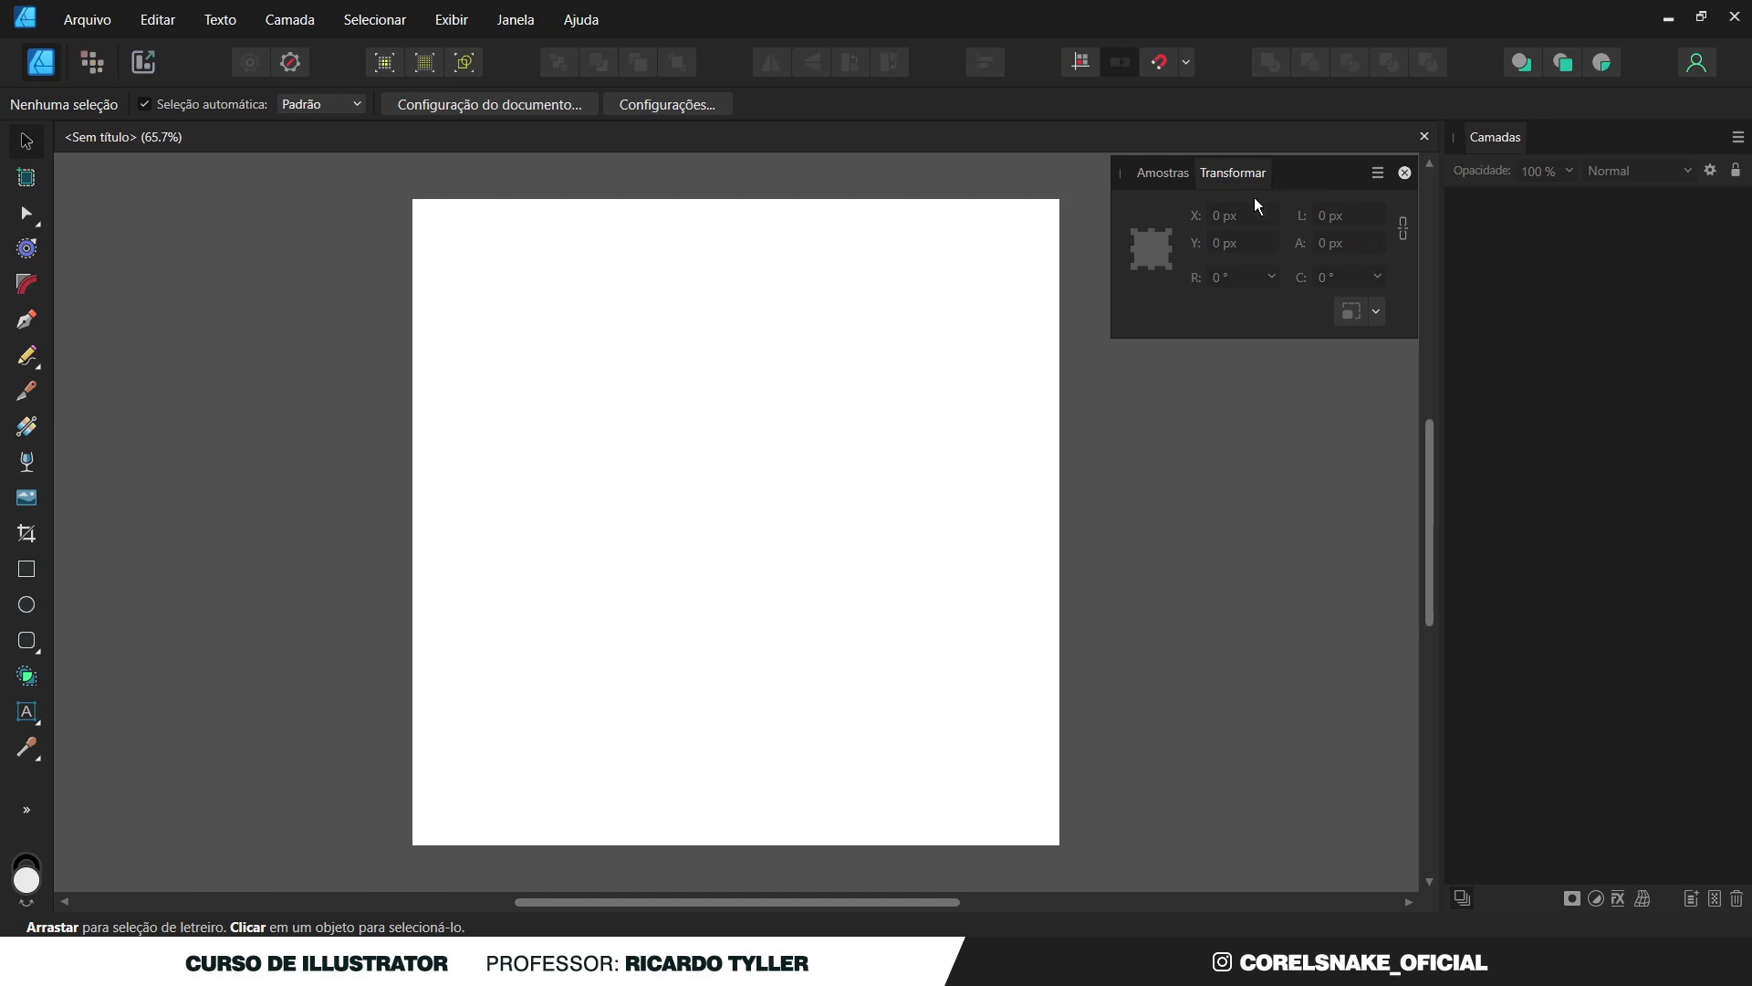
left_click(1161, 173)
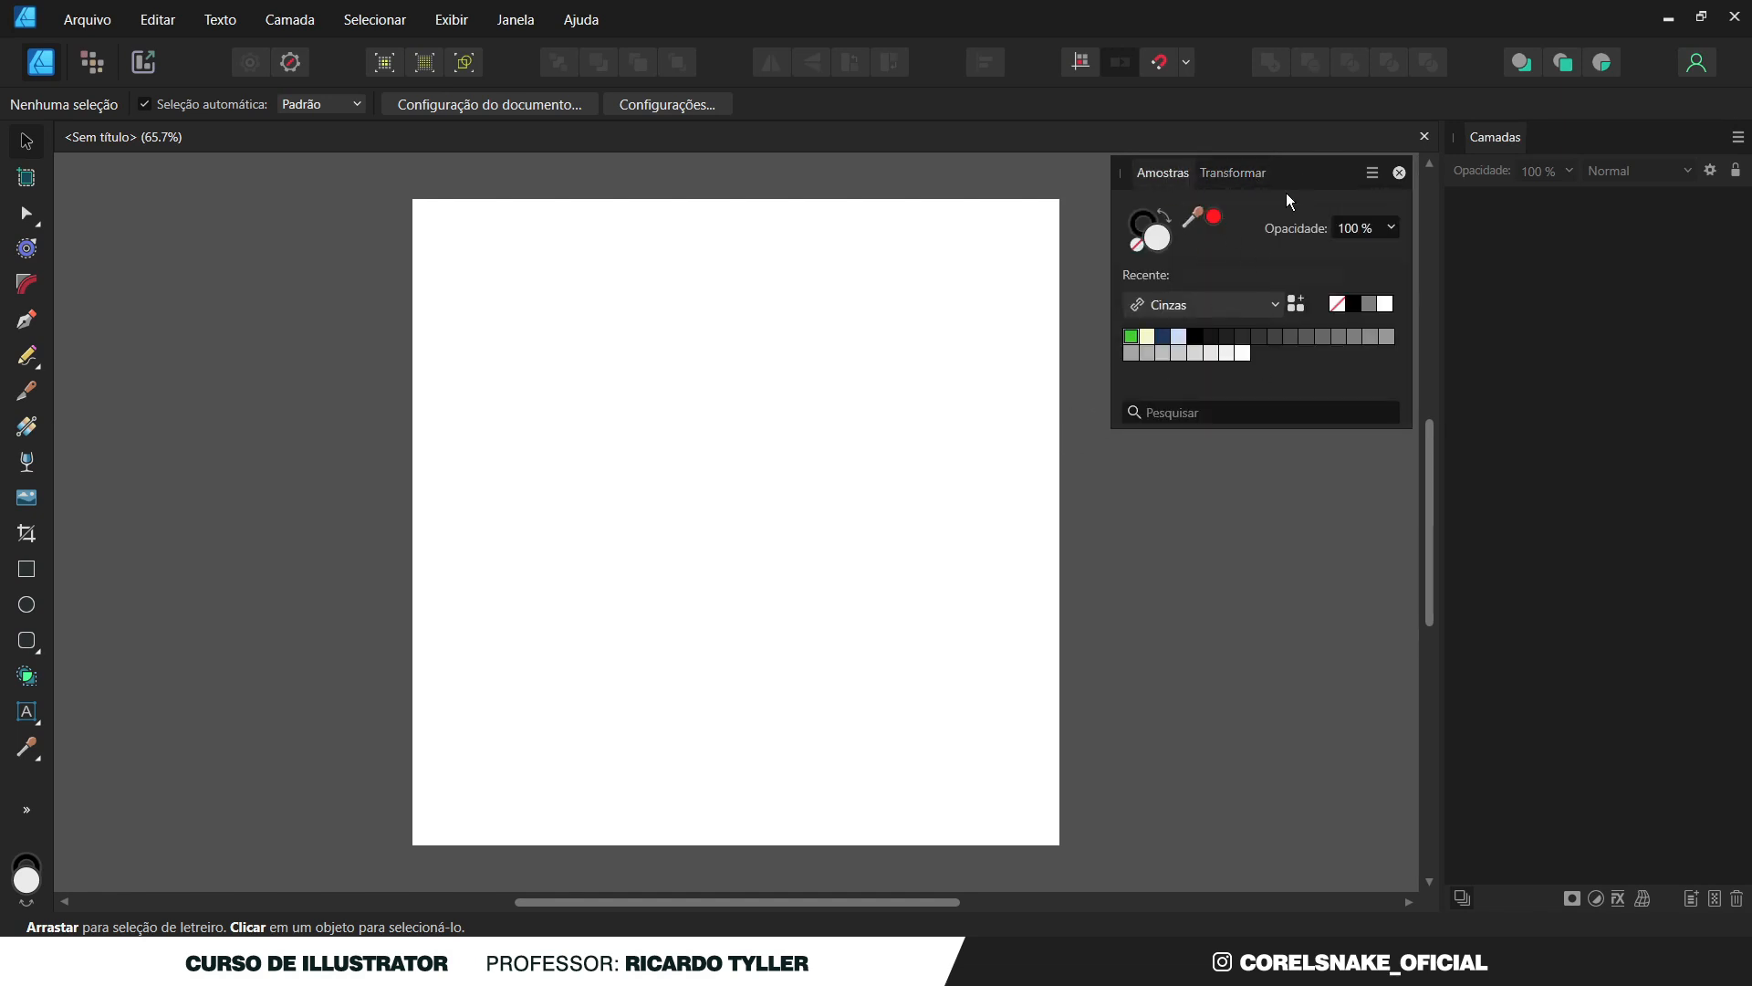
Try docking the Amostras and Transformar group beside Camadas and beside the tools, and finally float it over the lower part of Camadas.
left_click_drag(1285, 194, 1433, 277)
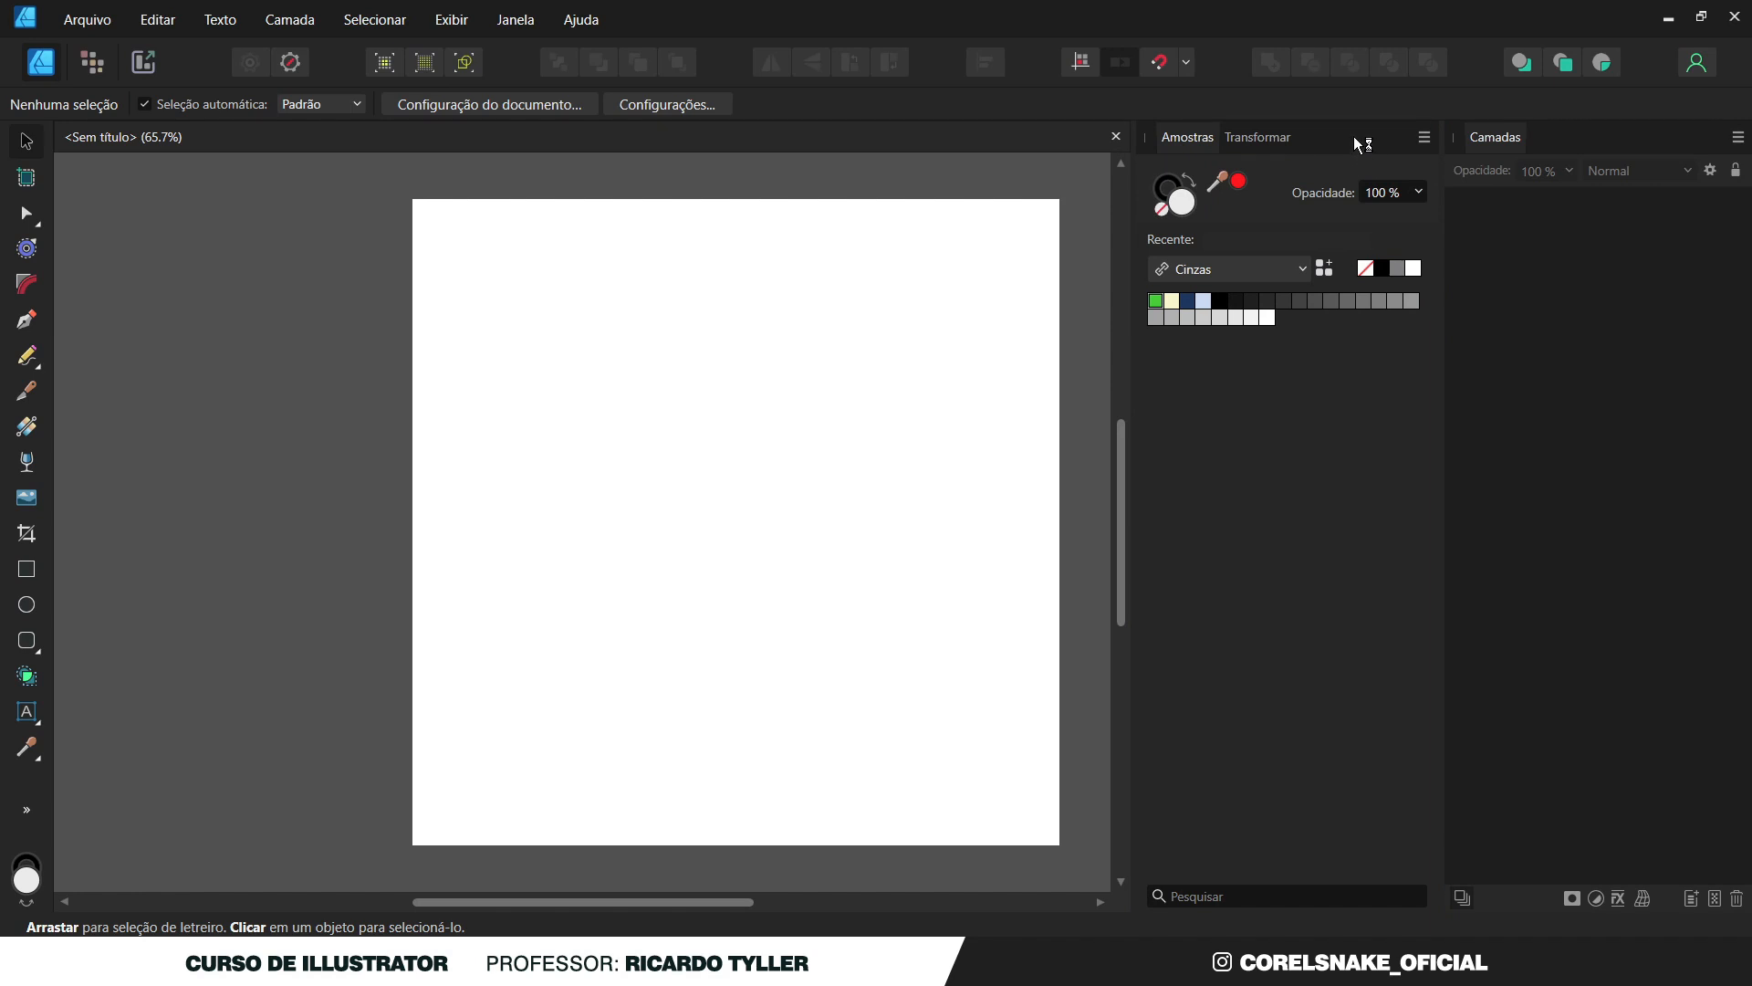
left_click_drag(1354, 135, 1227, 224)
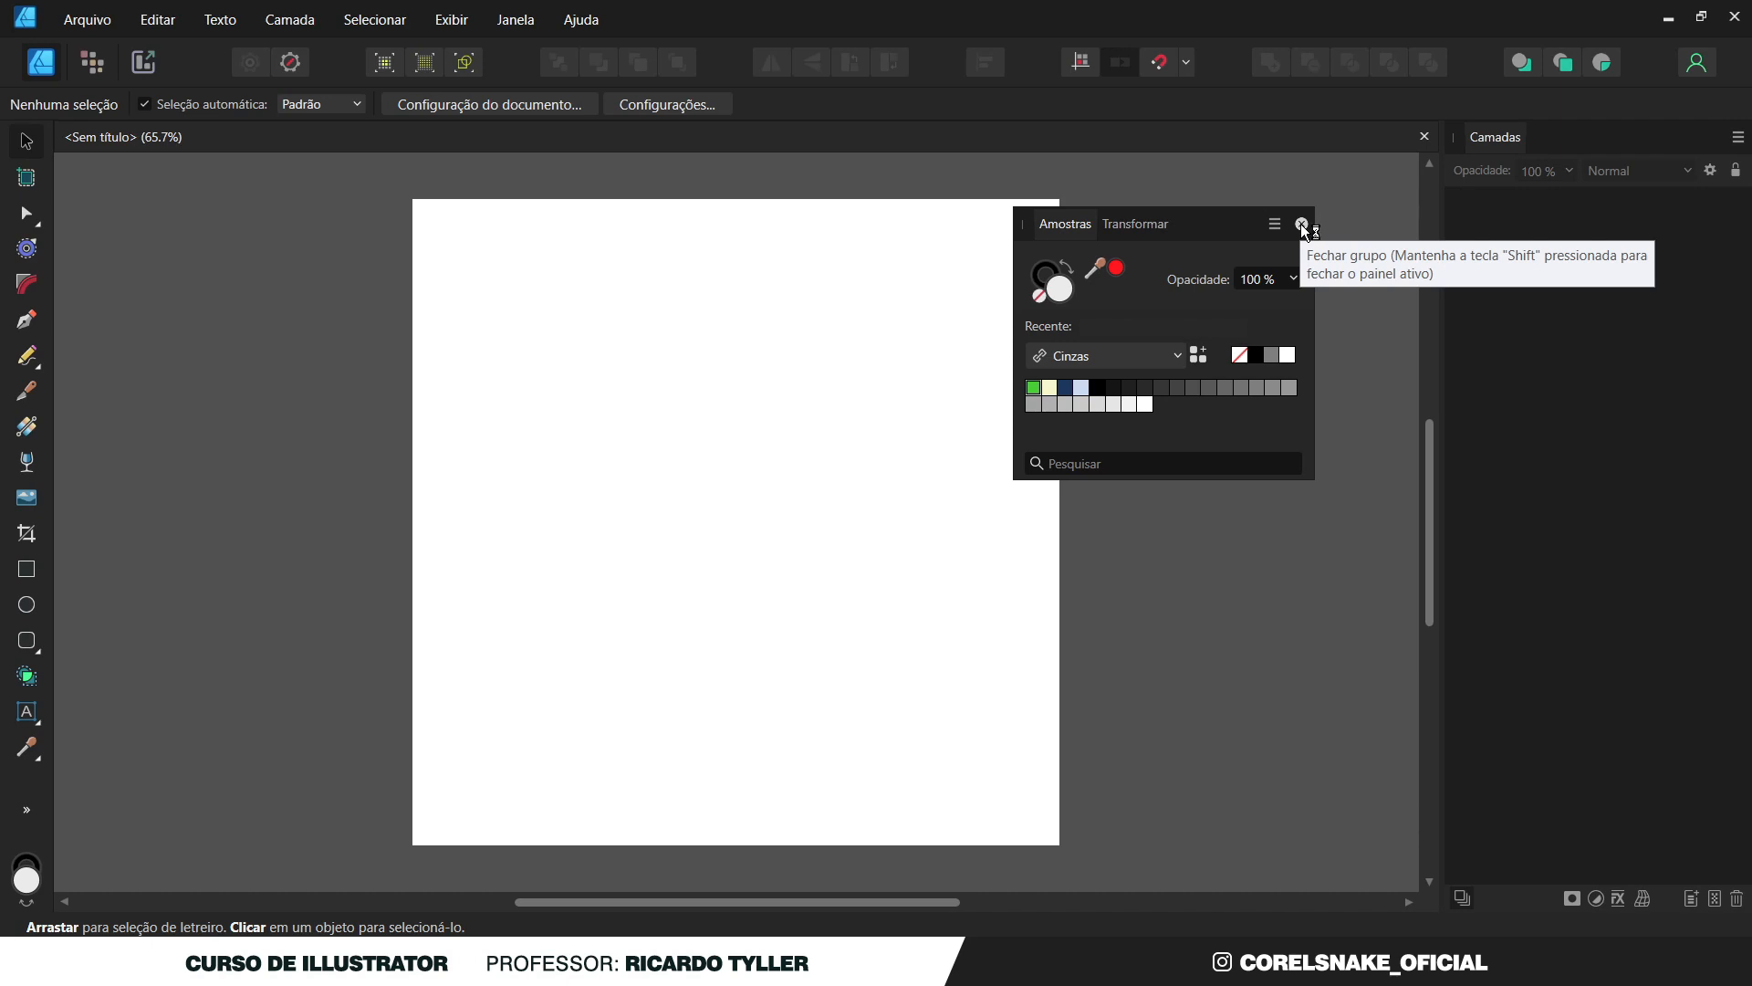
left_click_drag(1229, 227, 1662, 349)
left_click_drag(1743, 345, 69, 265)
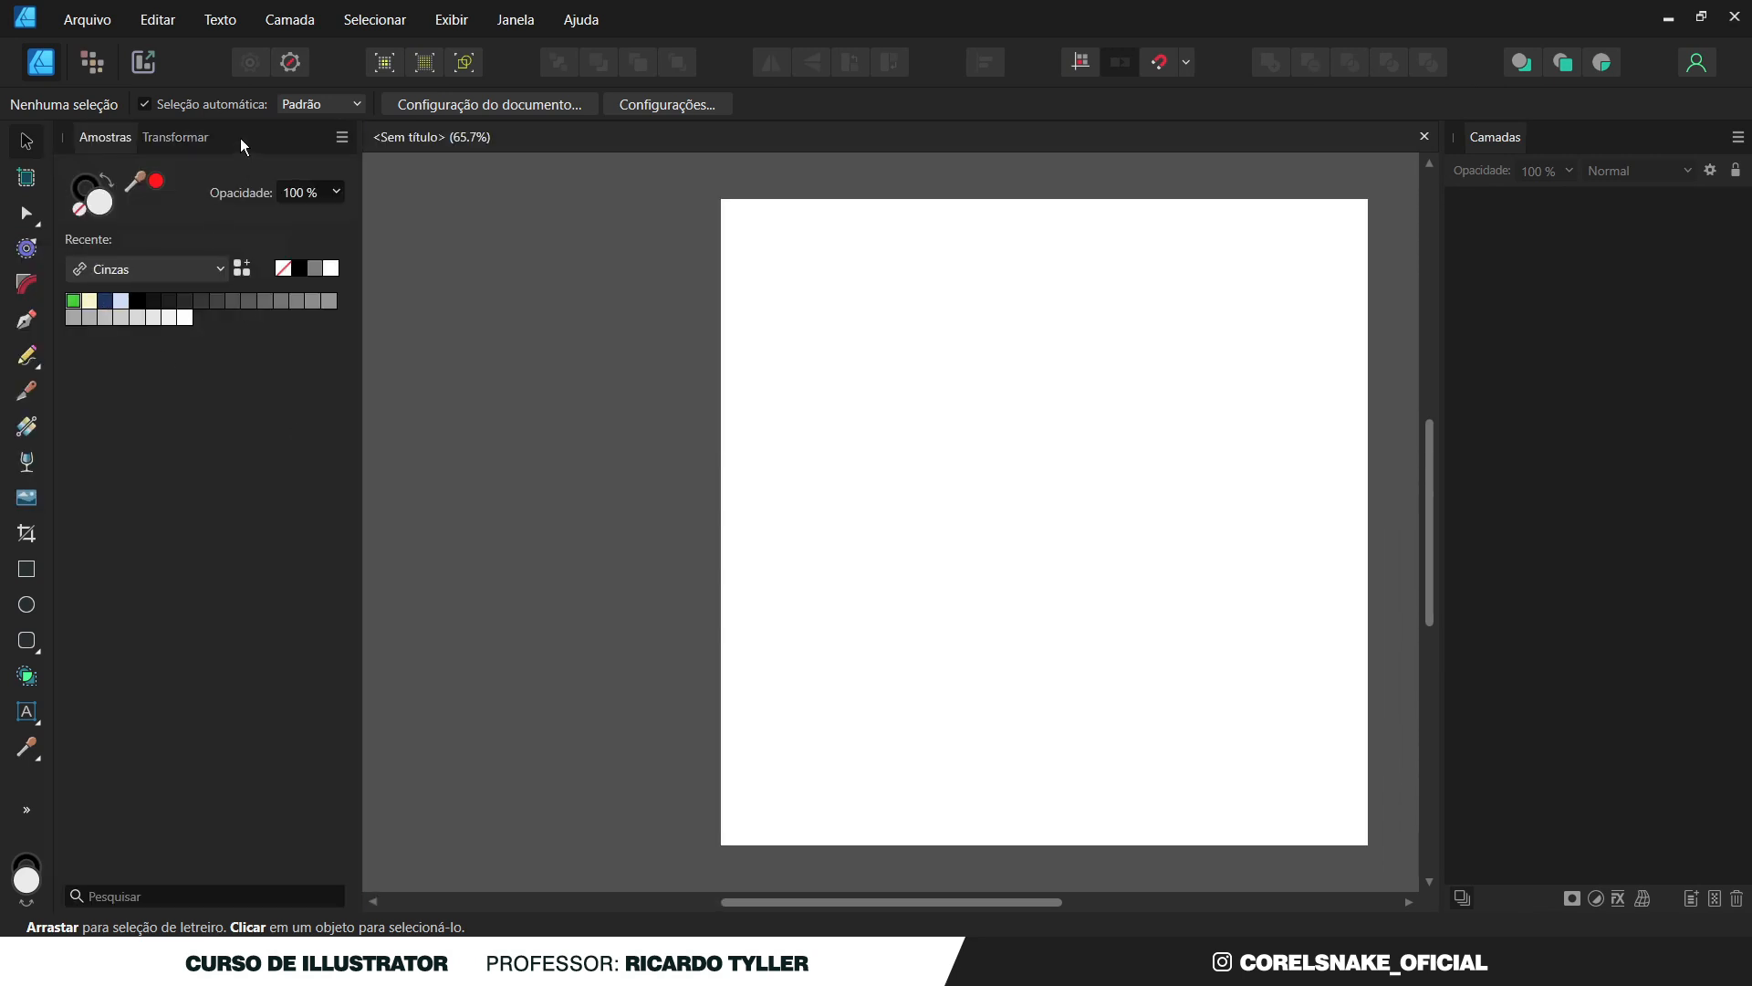
left_click_drag(239, 139, 1643, 624)
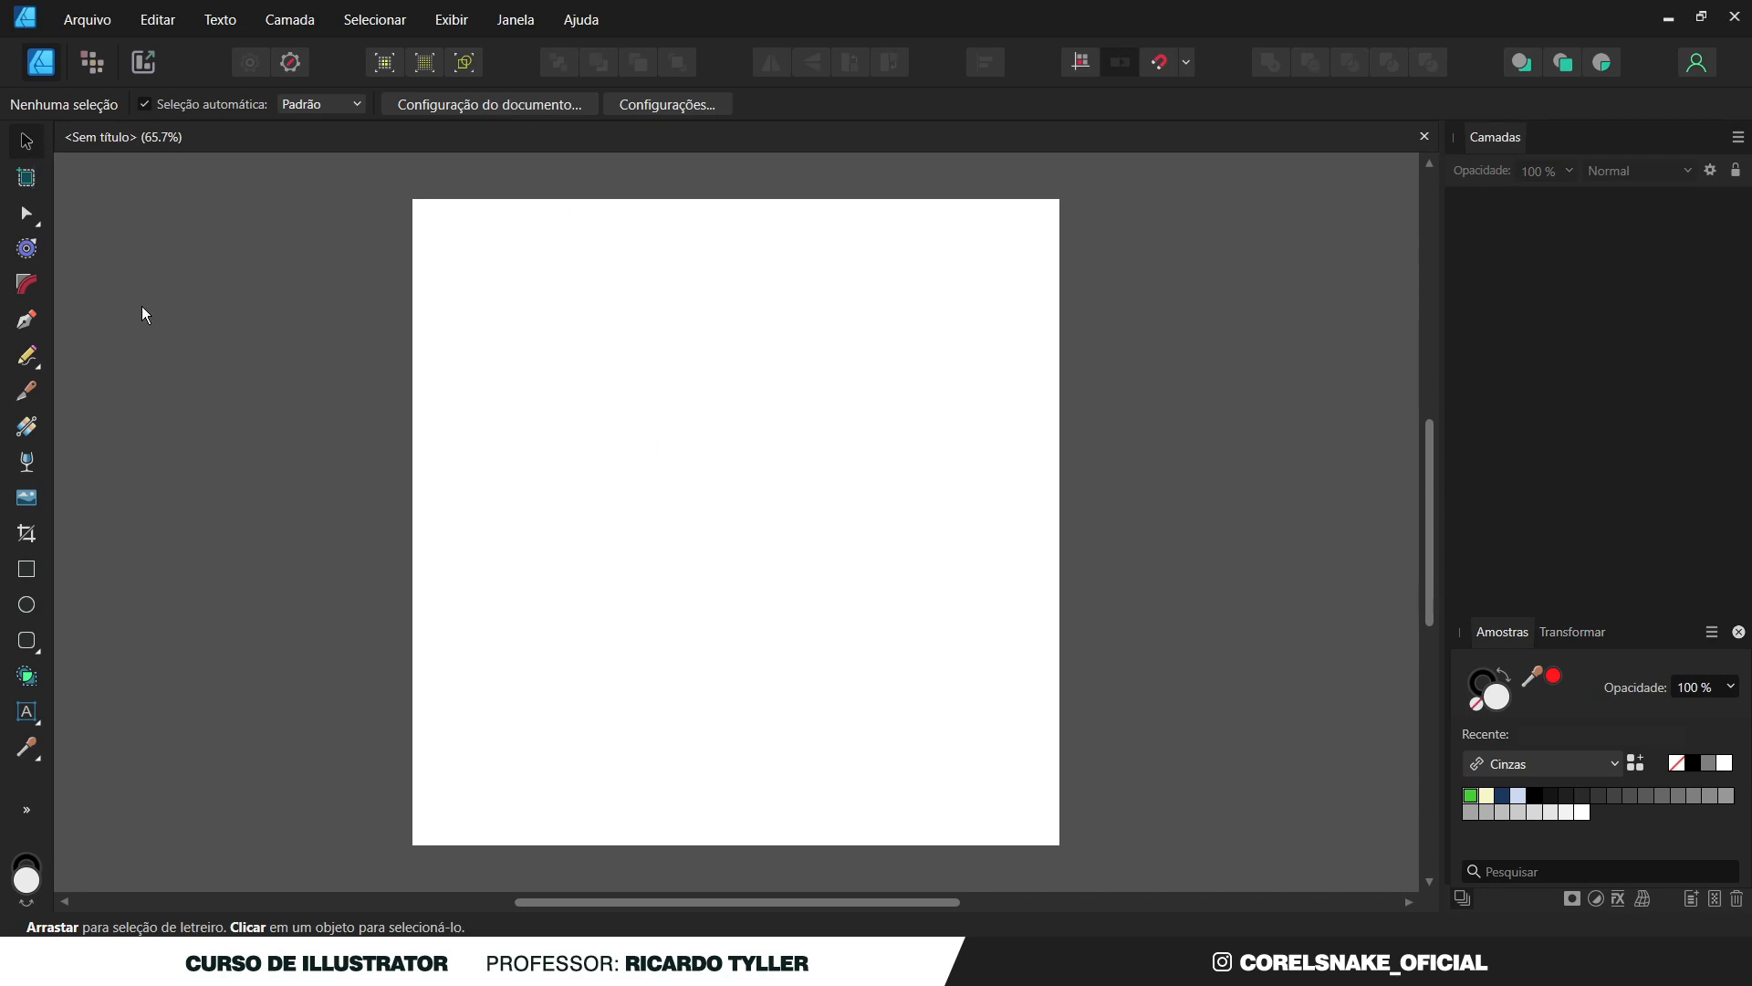
Draw a light grey square covering about two thirds of the page width and move it near the page centre.
left_click(22, 572)
left_click_drag(523, 336, 983, 723)
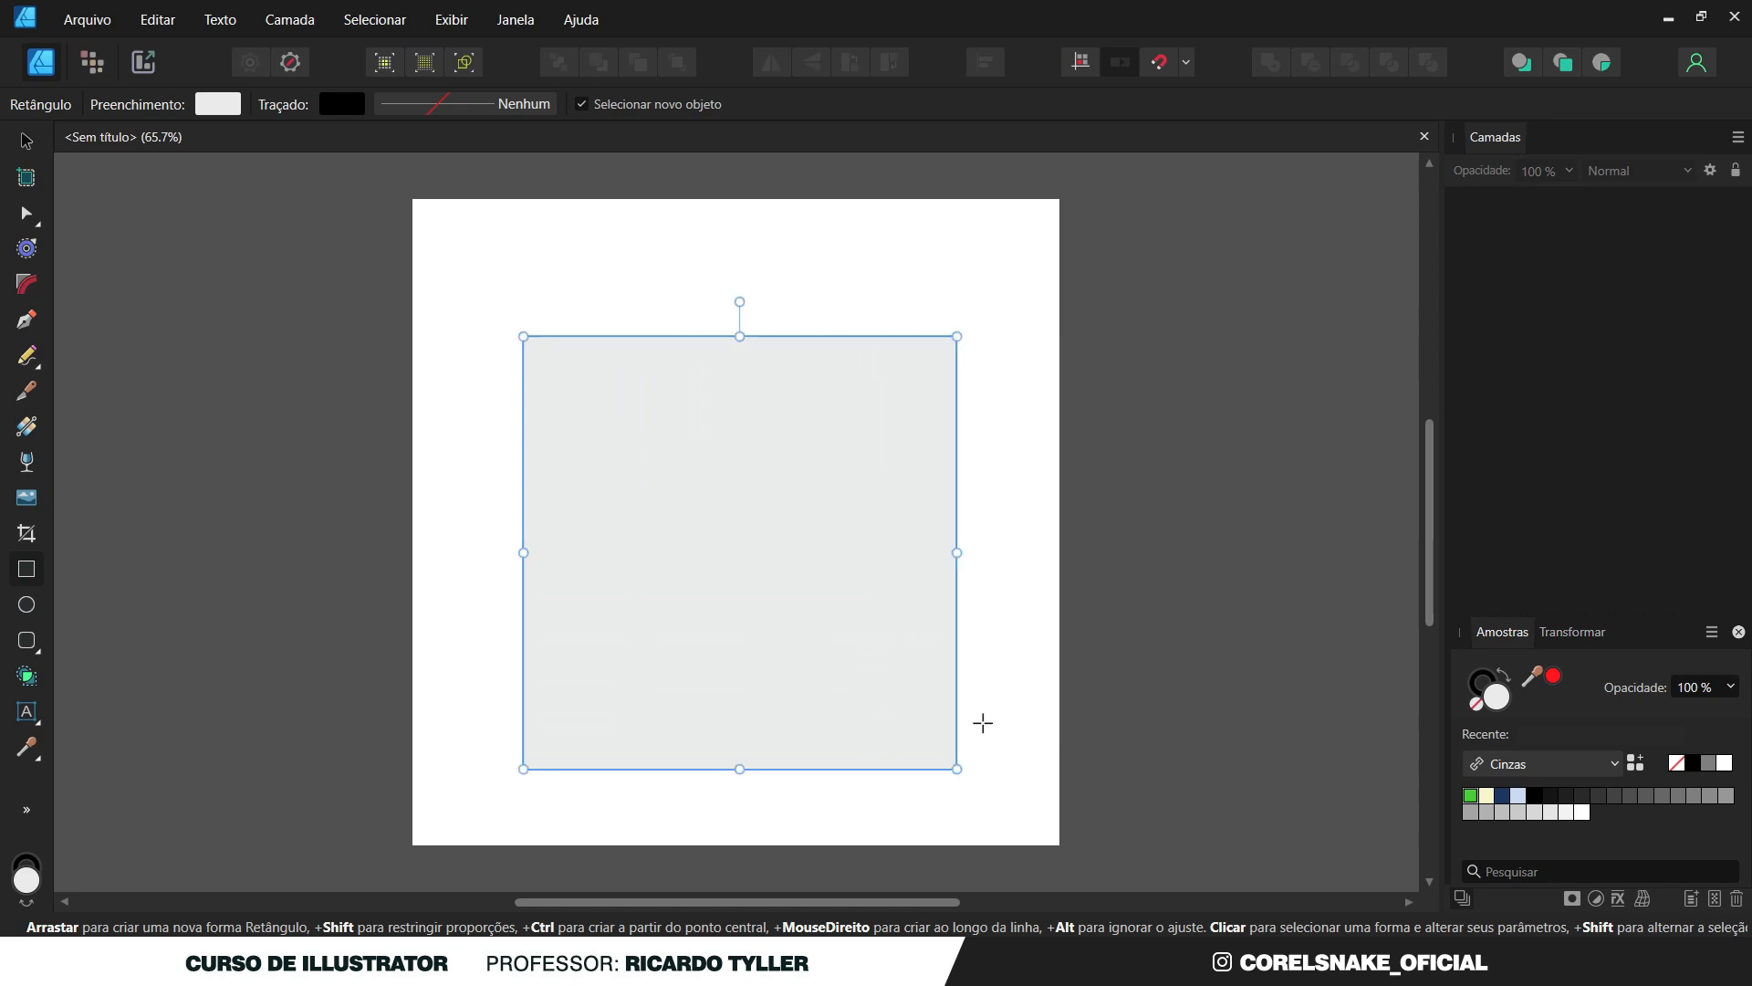
left_click(25, 140)
left_click(265, 261)
mouse_move(703, 561)
left_mouse_down()
mouse_move(760, 617)
mouse_move(672, 543)
mouse_move(965, 532)
mouse_move(734, 618)
mouse_move(534, 490)
mouse_move(721, 519)
mouse_move(743, 567)
mouse_move(726, 563)
left_mouse_up()
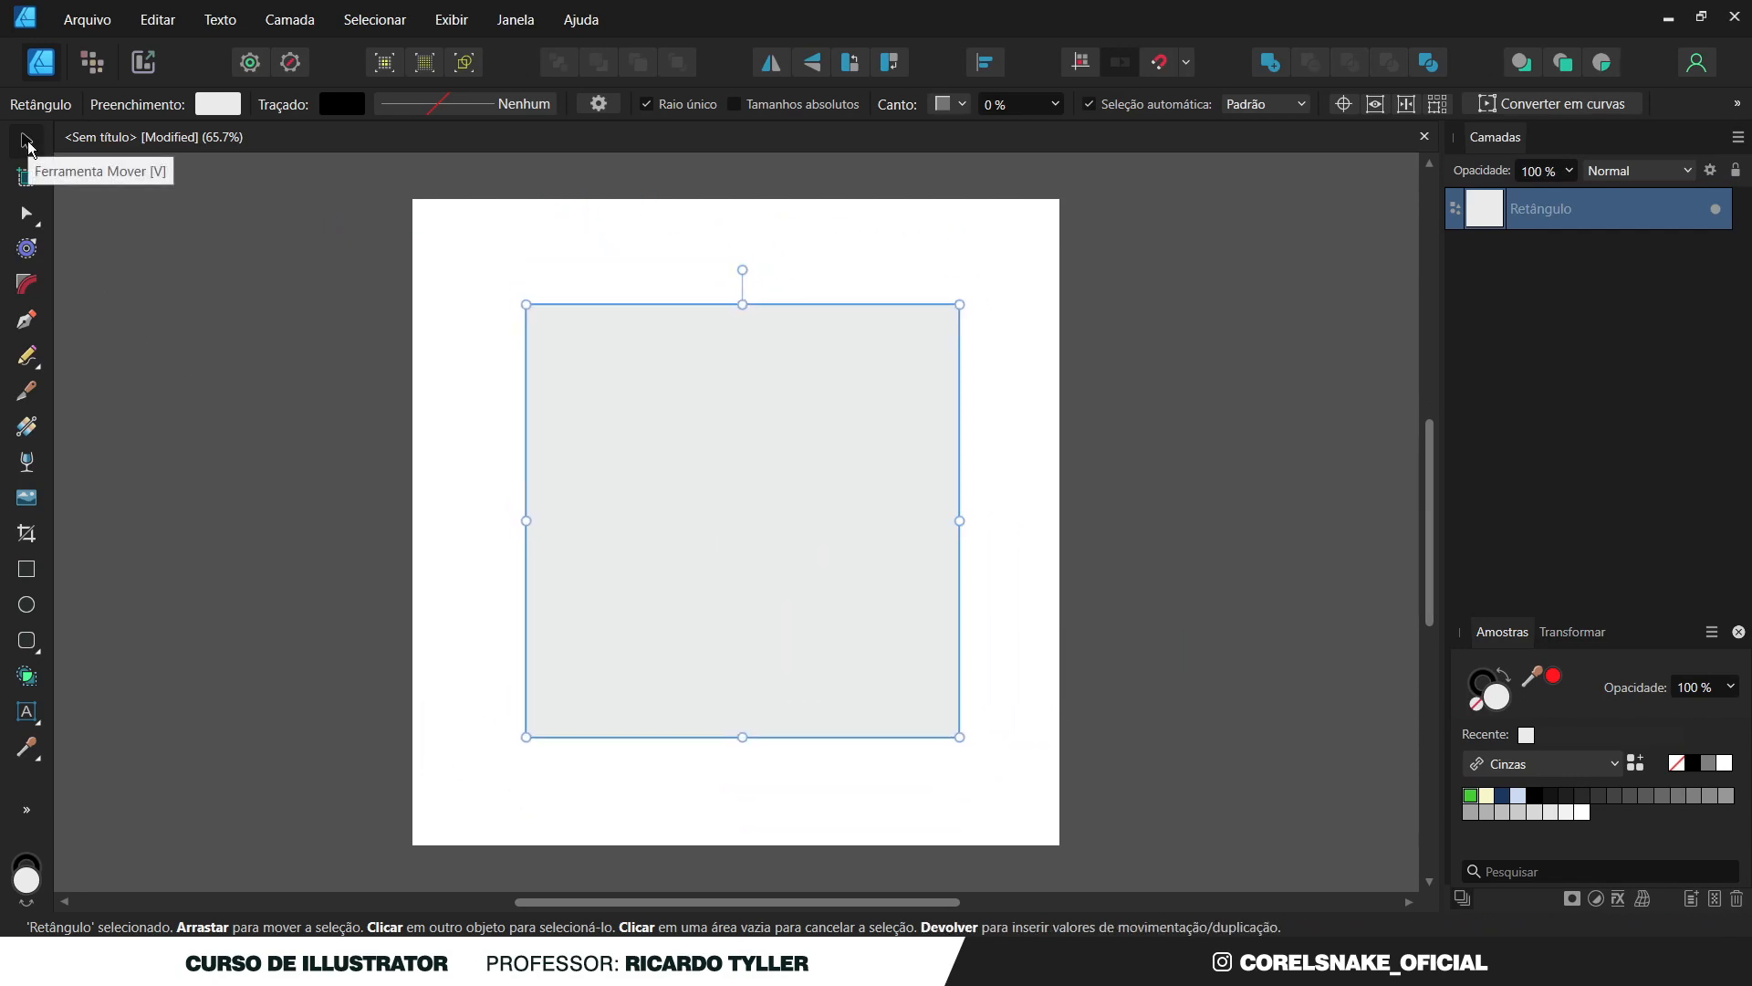
Nudge the light grey square slightly and delete it from the page.
mouse_move(733, 428)
left_mouse_down()
mouse_move(759, 453)
mouse_move(801, 407)
mouse_move(781, 452)
mouse_move(734, 394)
mouse_move(740, 431)
left_mouse_up()
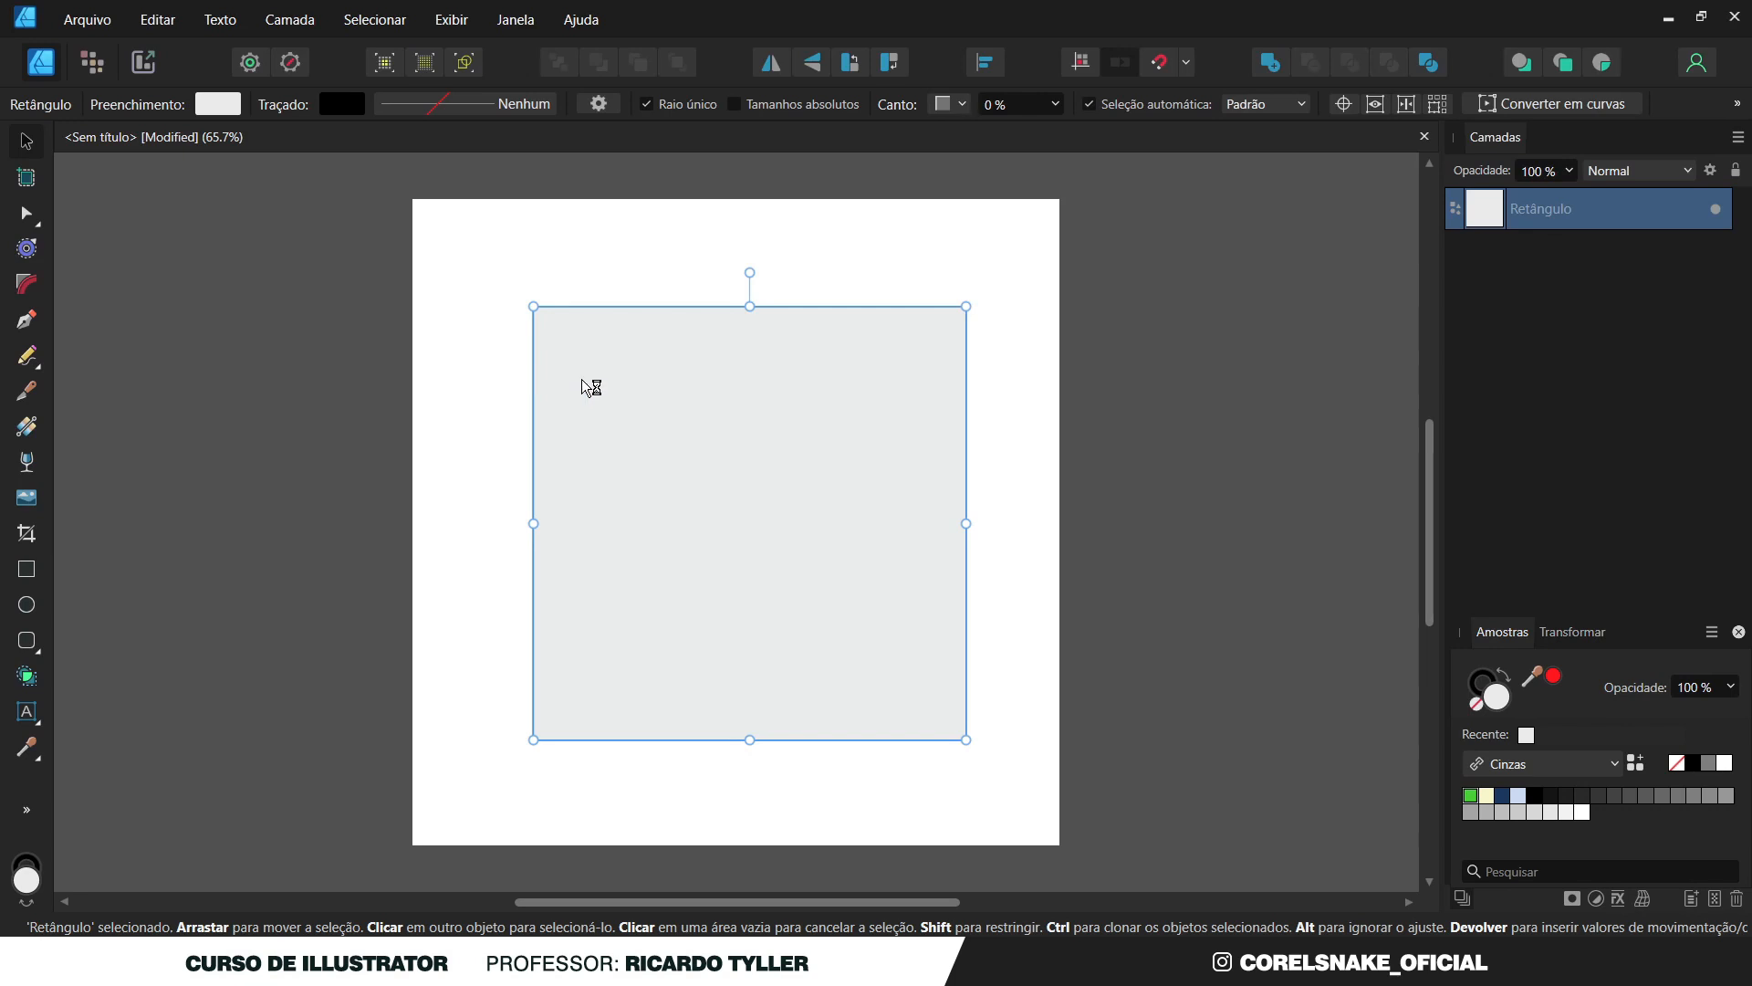
key("Delete")
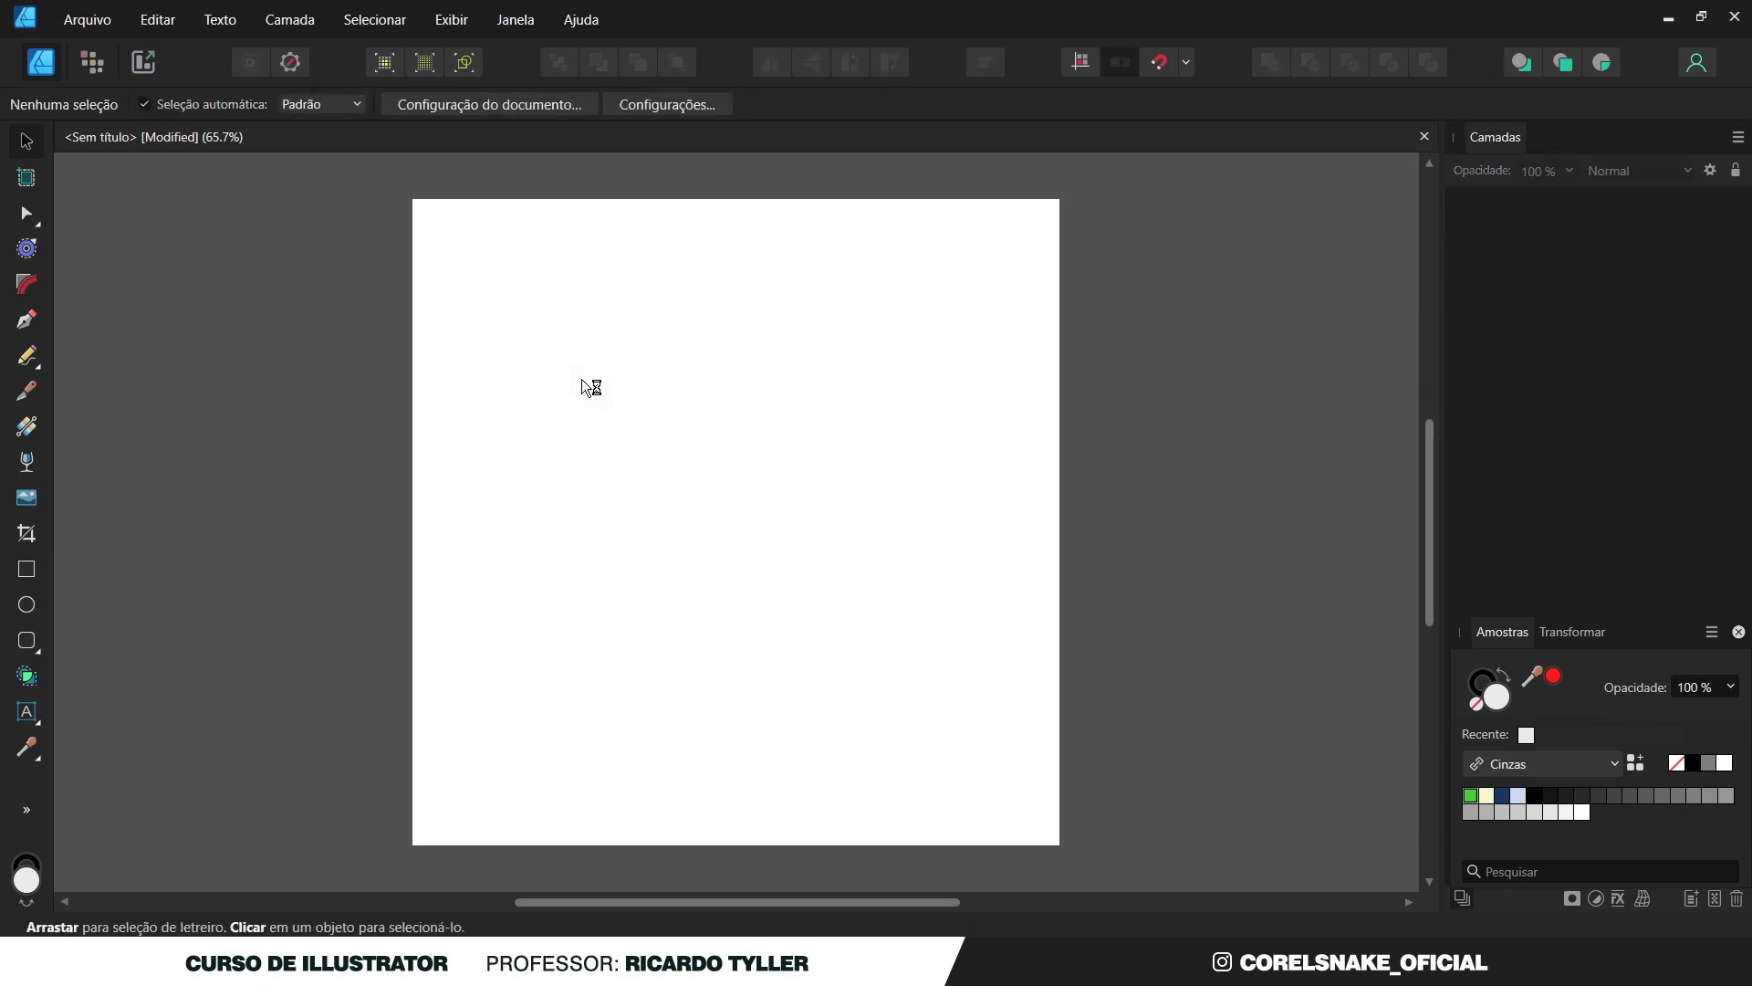
Draw an artboard covering the whole page with the Artboard tool.
left_click(27, 179)
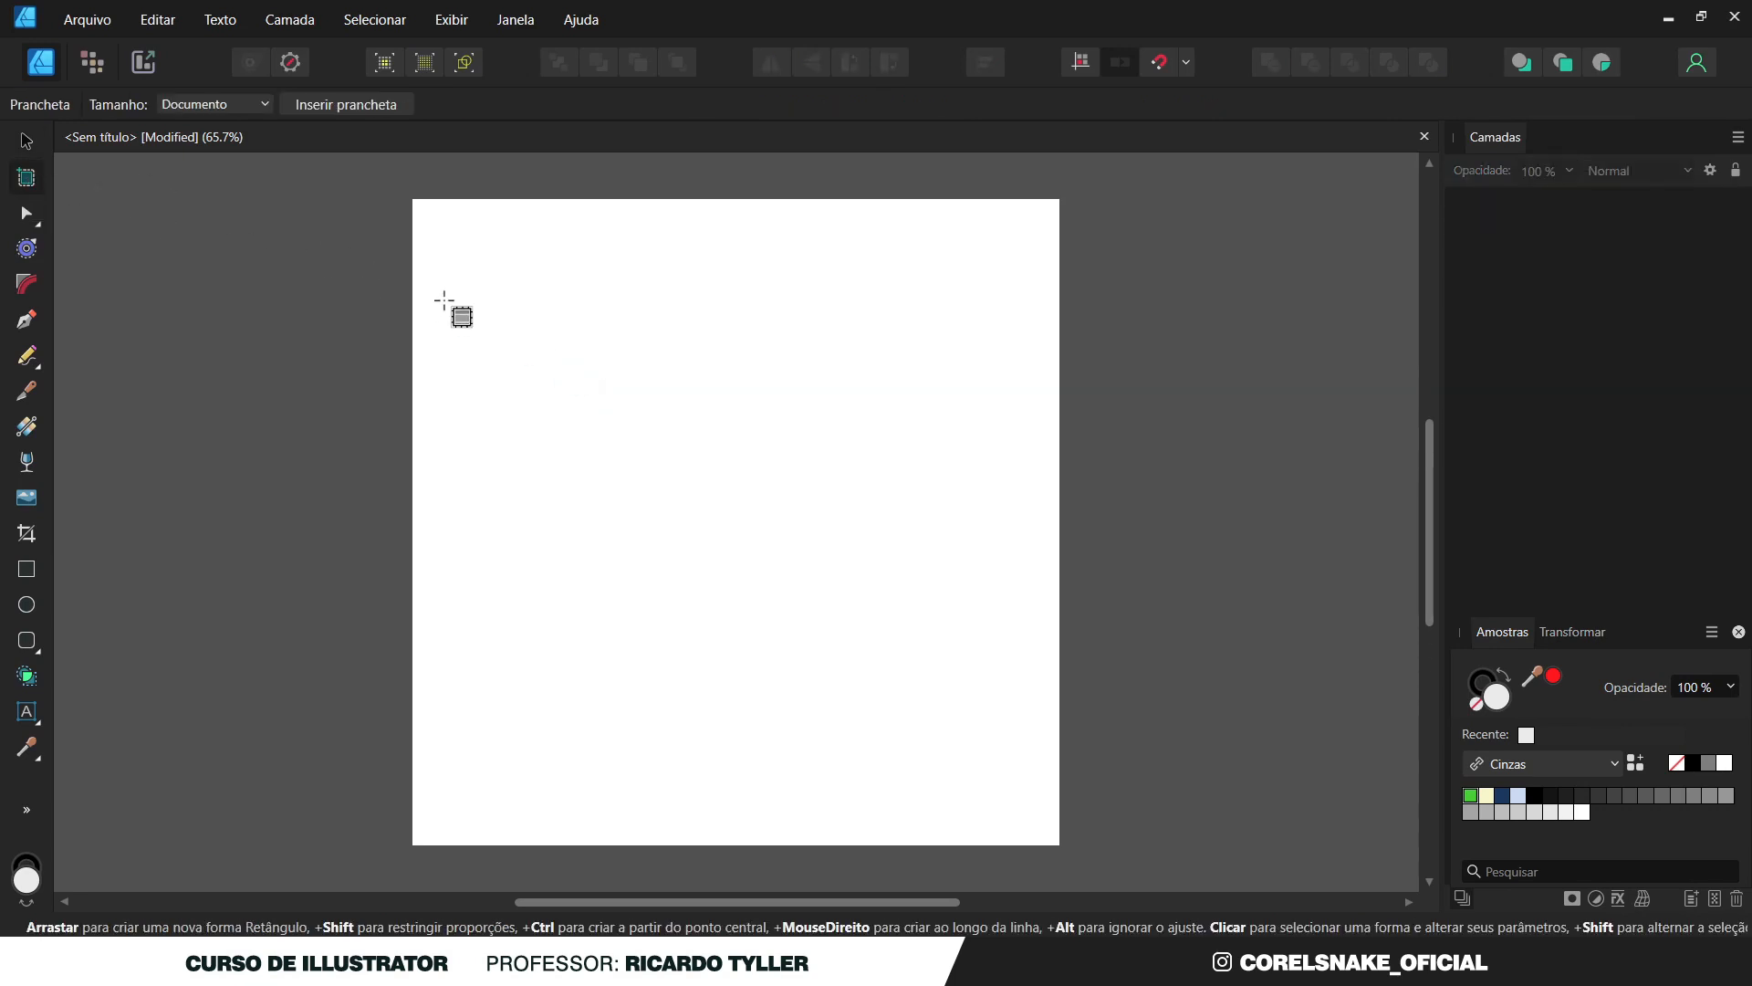
scroll(447, 301, "down", 1)
scroll(685, 433, "down", 1)
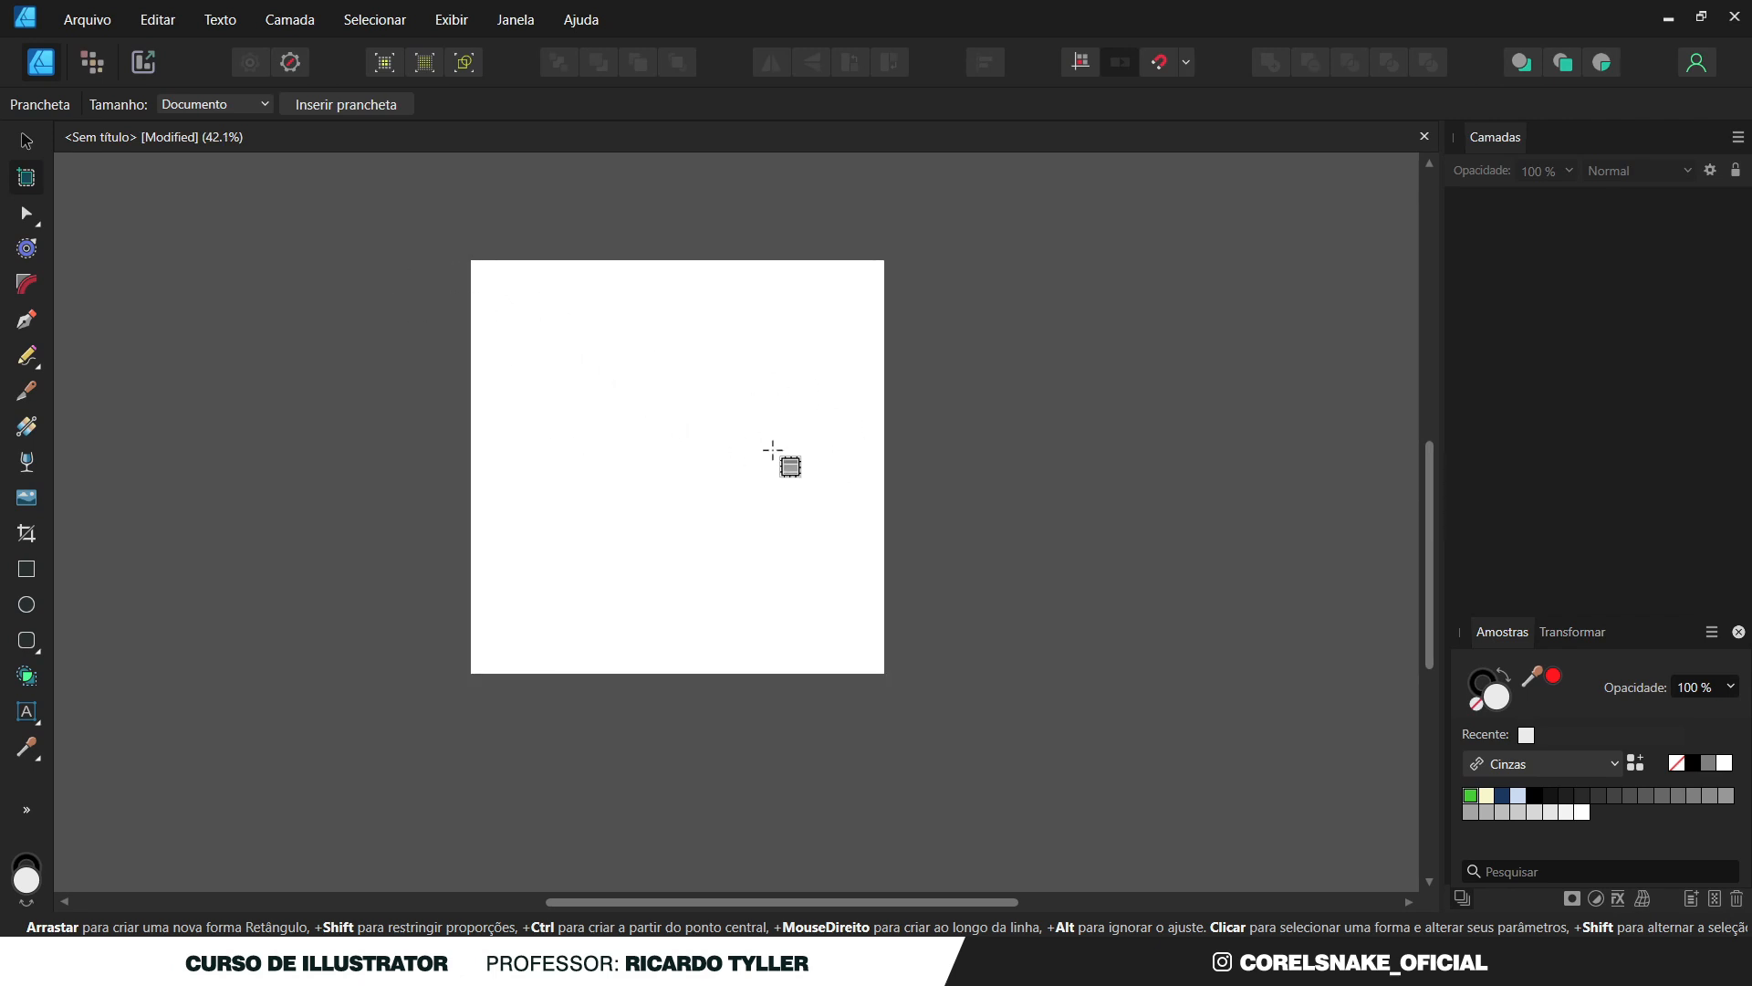
left_click_drag(473, 262, 884, 673)
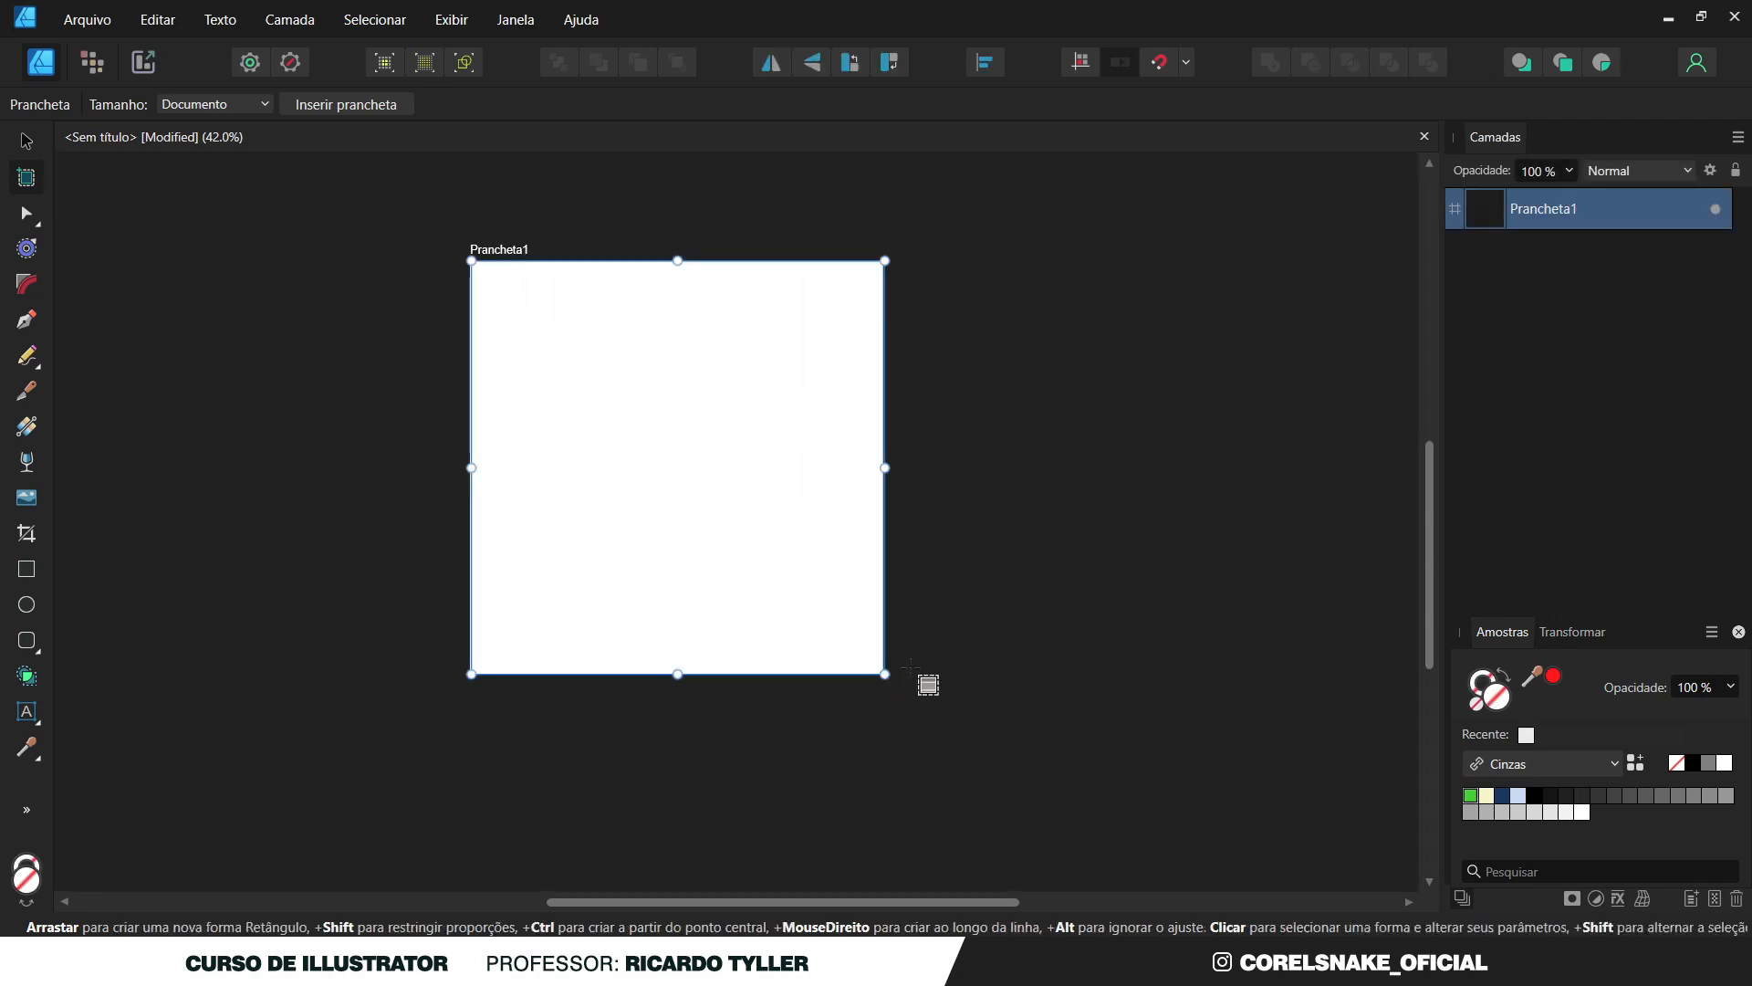
Draw a wide and a narrower upright artboard beside the first one, and delete both.
scroll(675, 260, "up", 1)
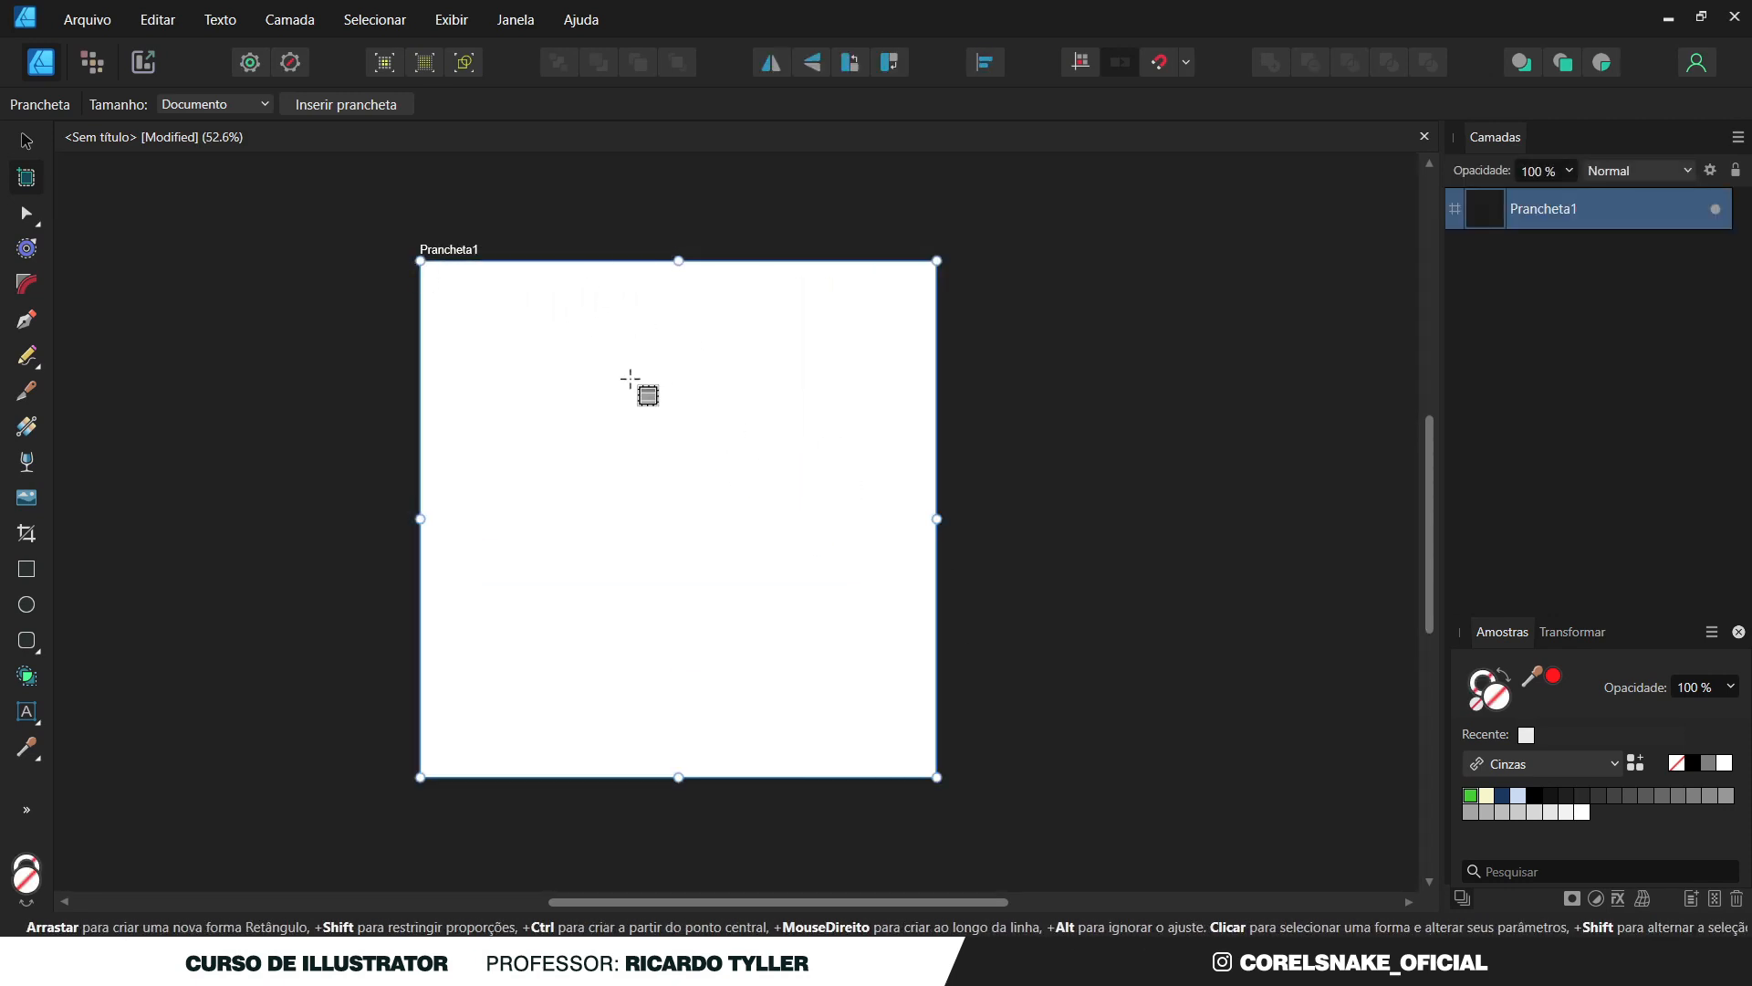
scroll(480, 405, "down", 1)
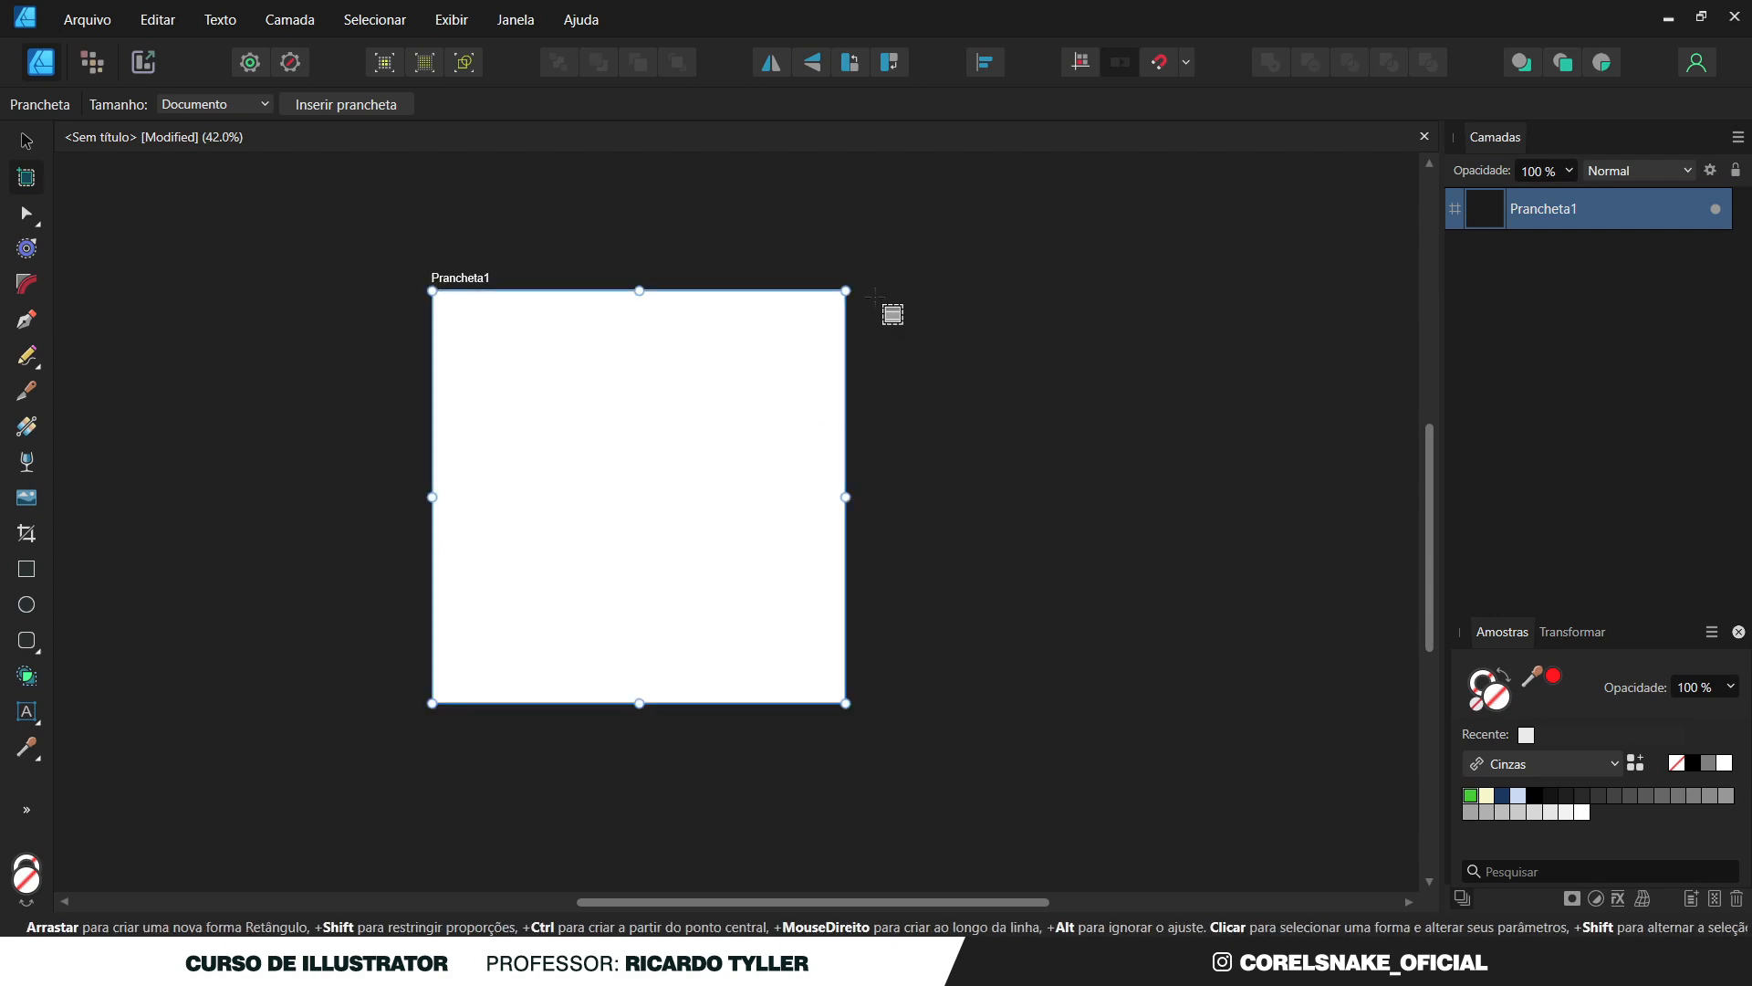
left_click_drag(864, 276, 1287, 497)
left_click_drag(916, 529, 1174, 829)
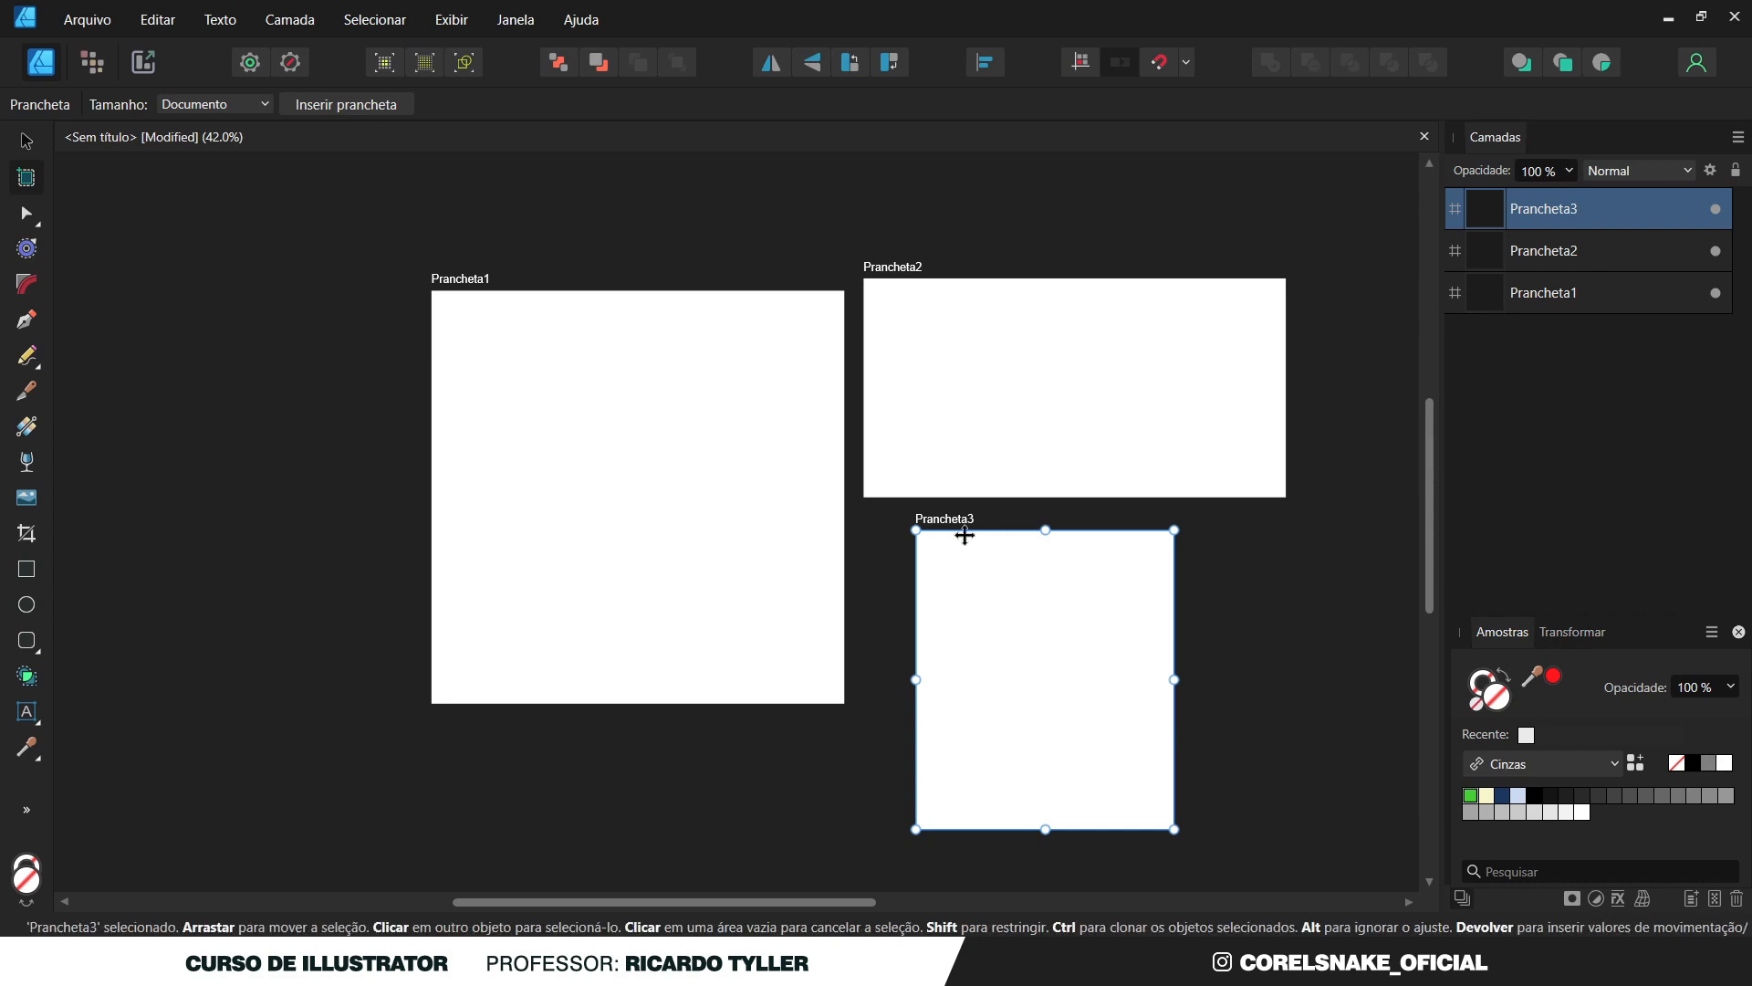
key("Delete")
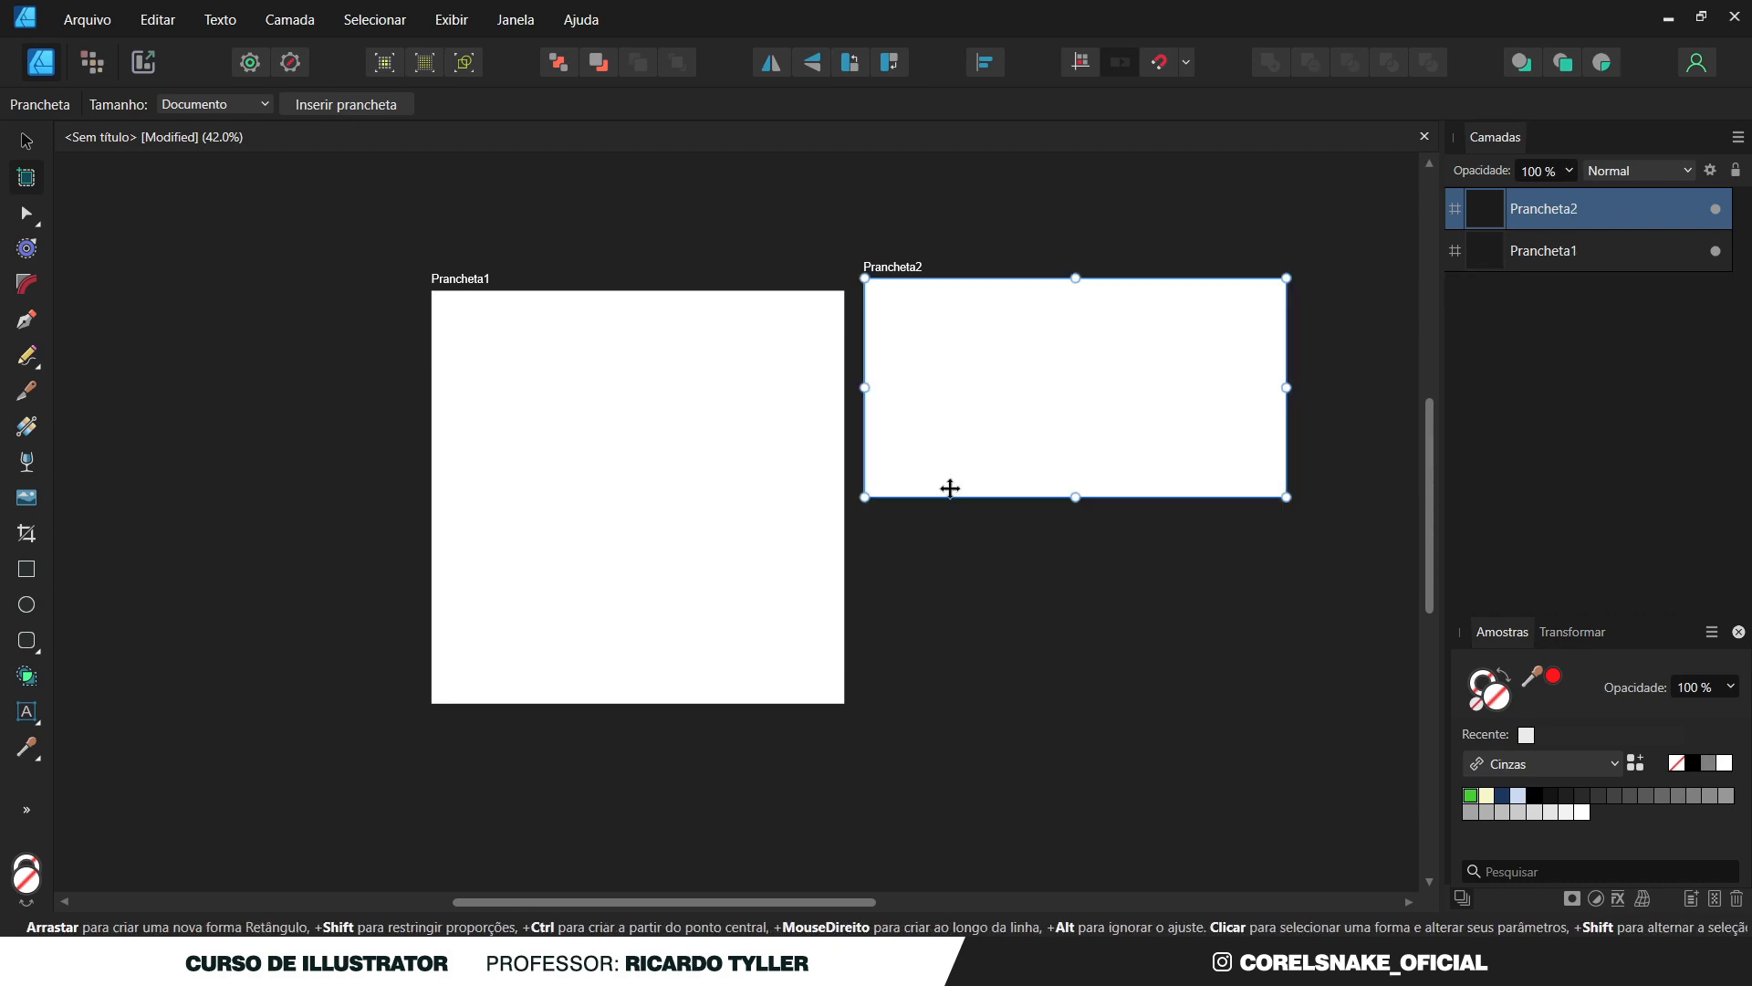
key("Delete")
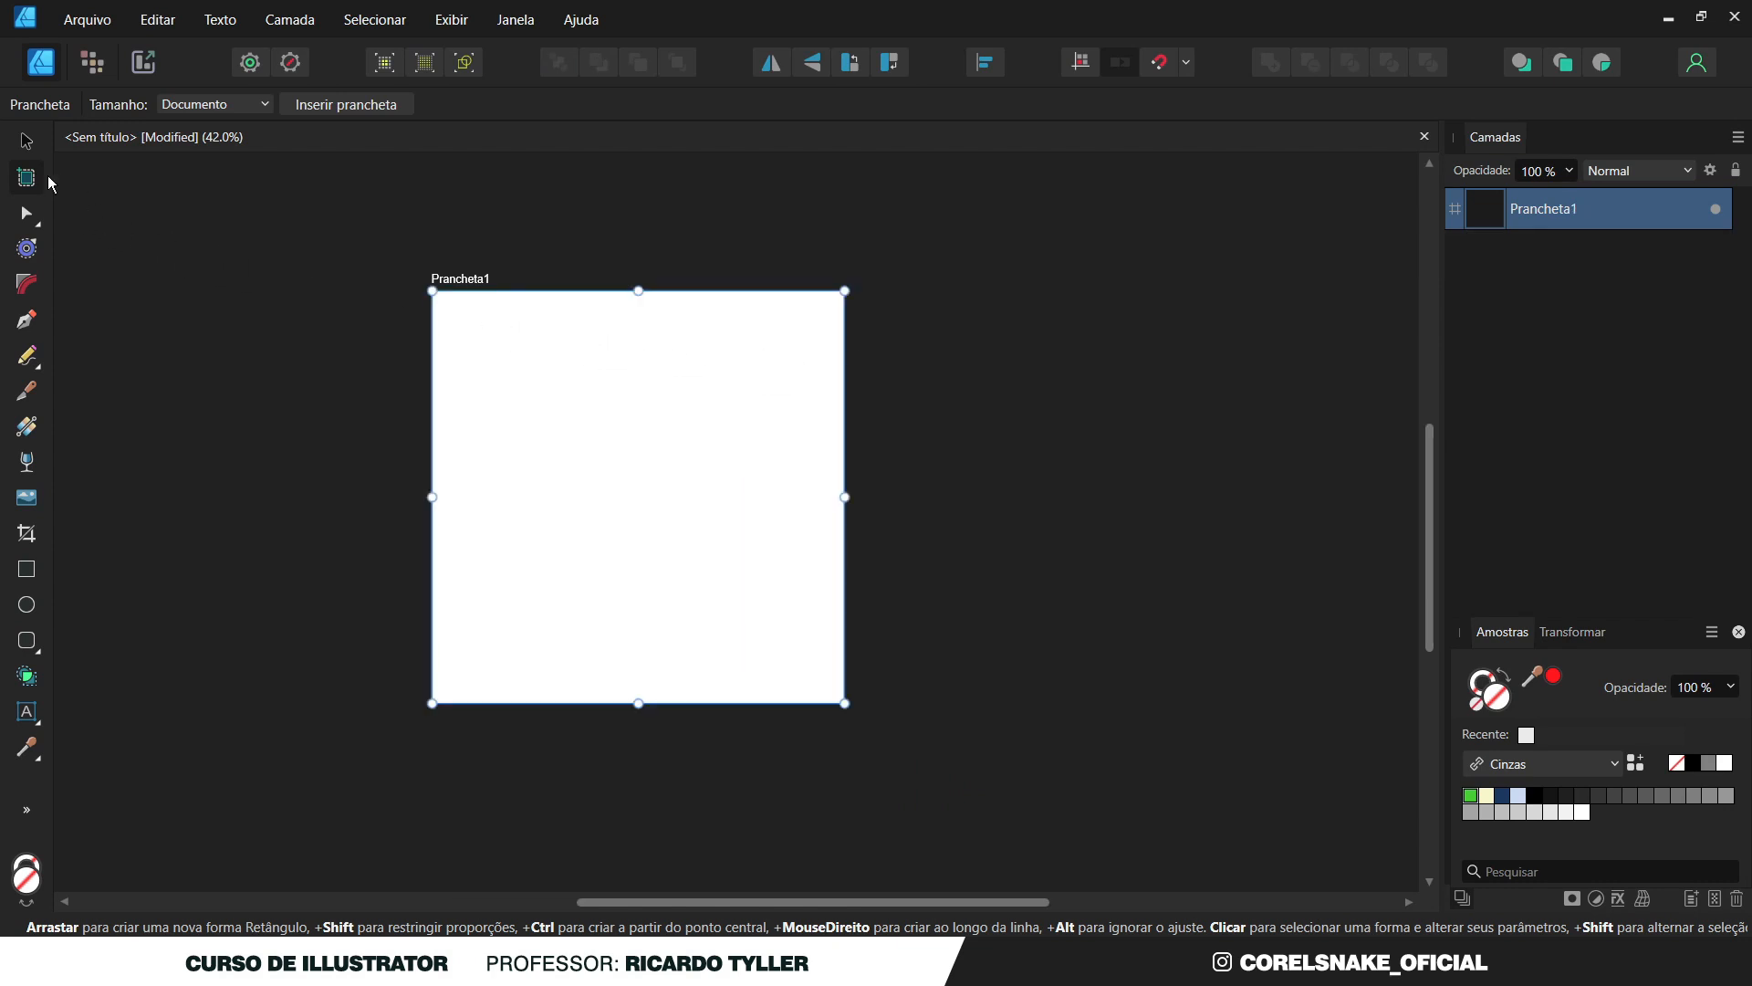
Deselect the remaining artboard and undo all artboard changes back to the plain empty page.
left_click(25, 141)
scroll(483, 325, "up", 3)
scroll(518, 308, "down", 2)
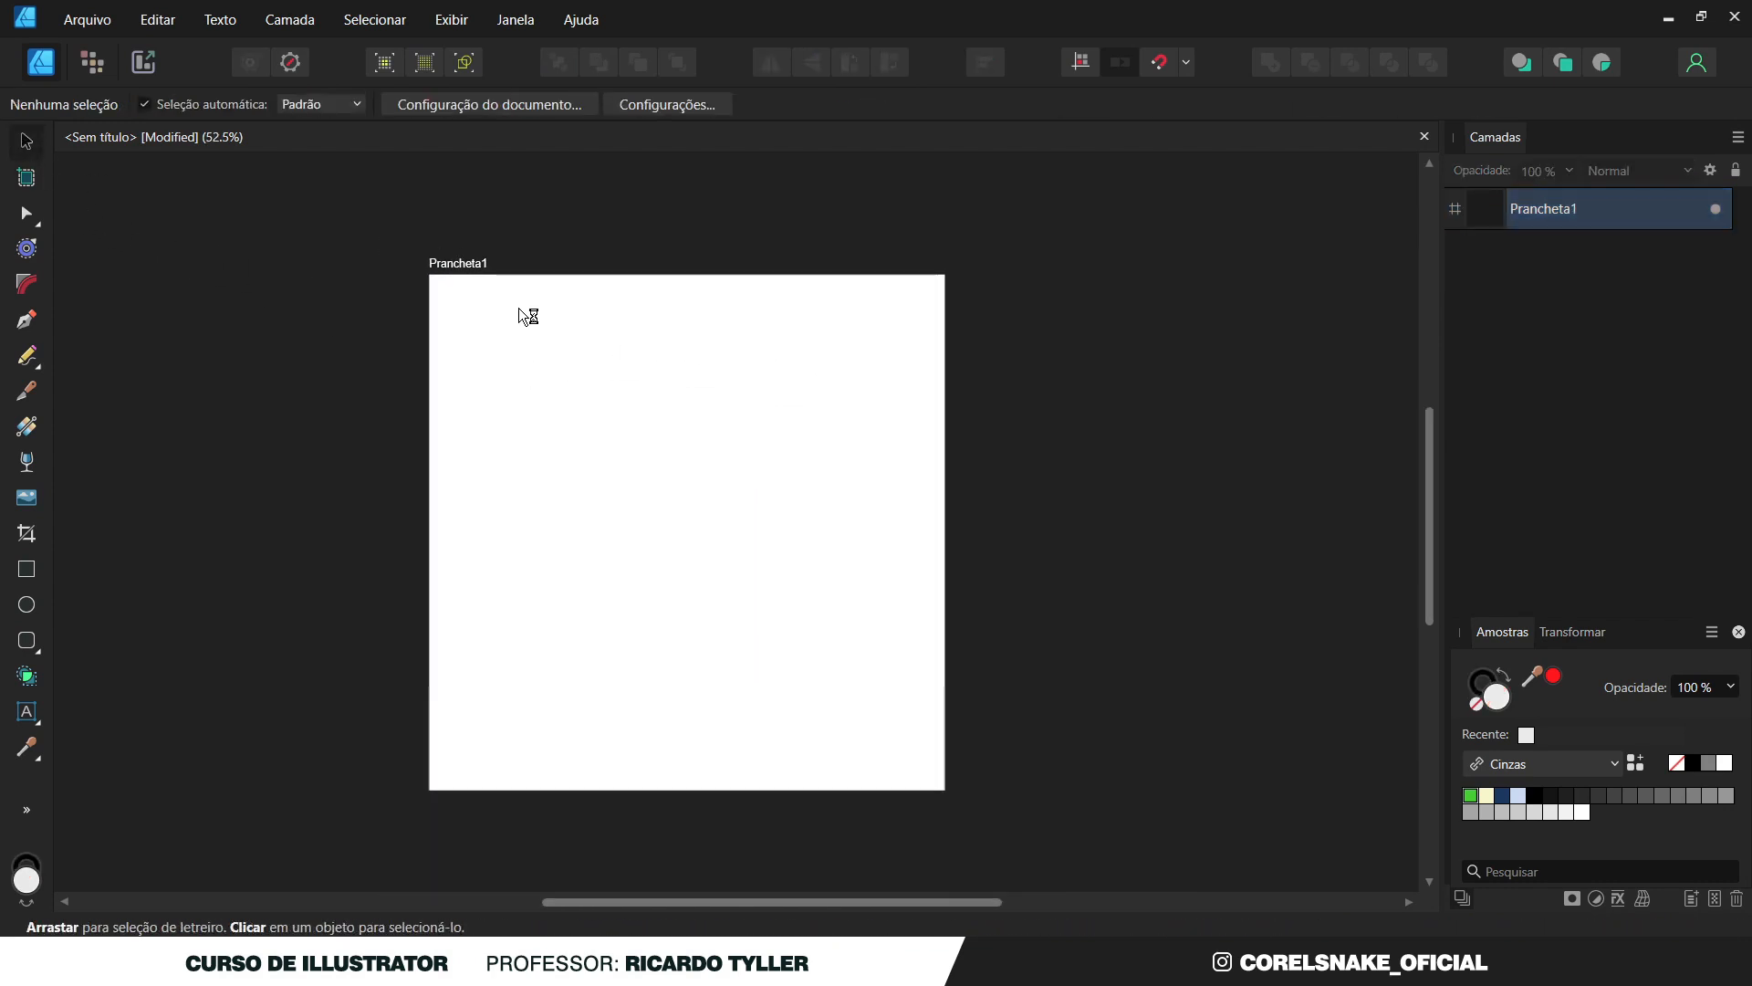
key("ctrl+z")
key("ctrl+z")
key("ctrl+z")
key("ctrl+z")
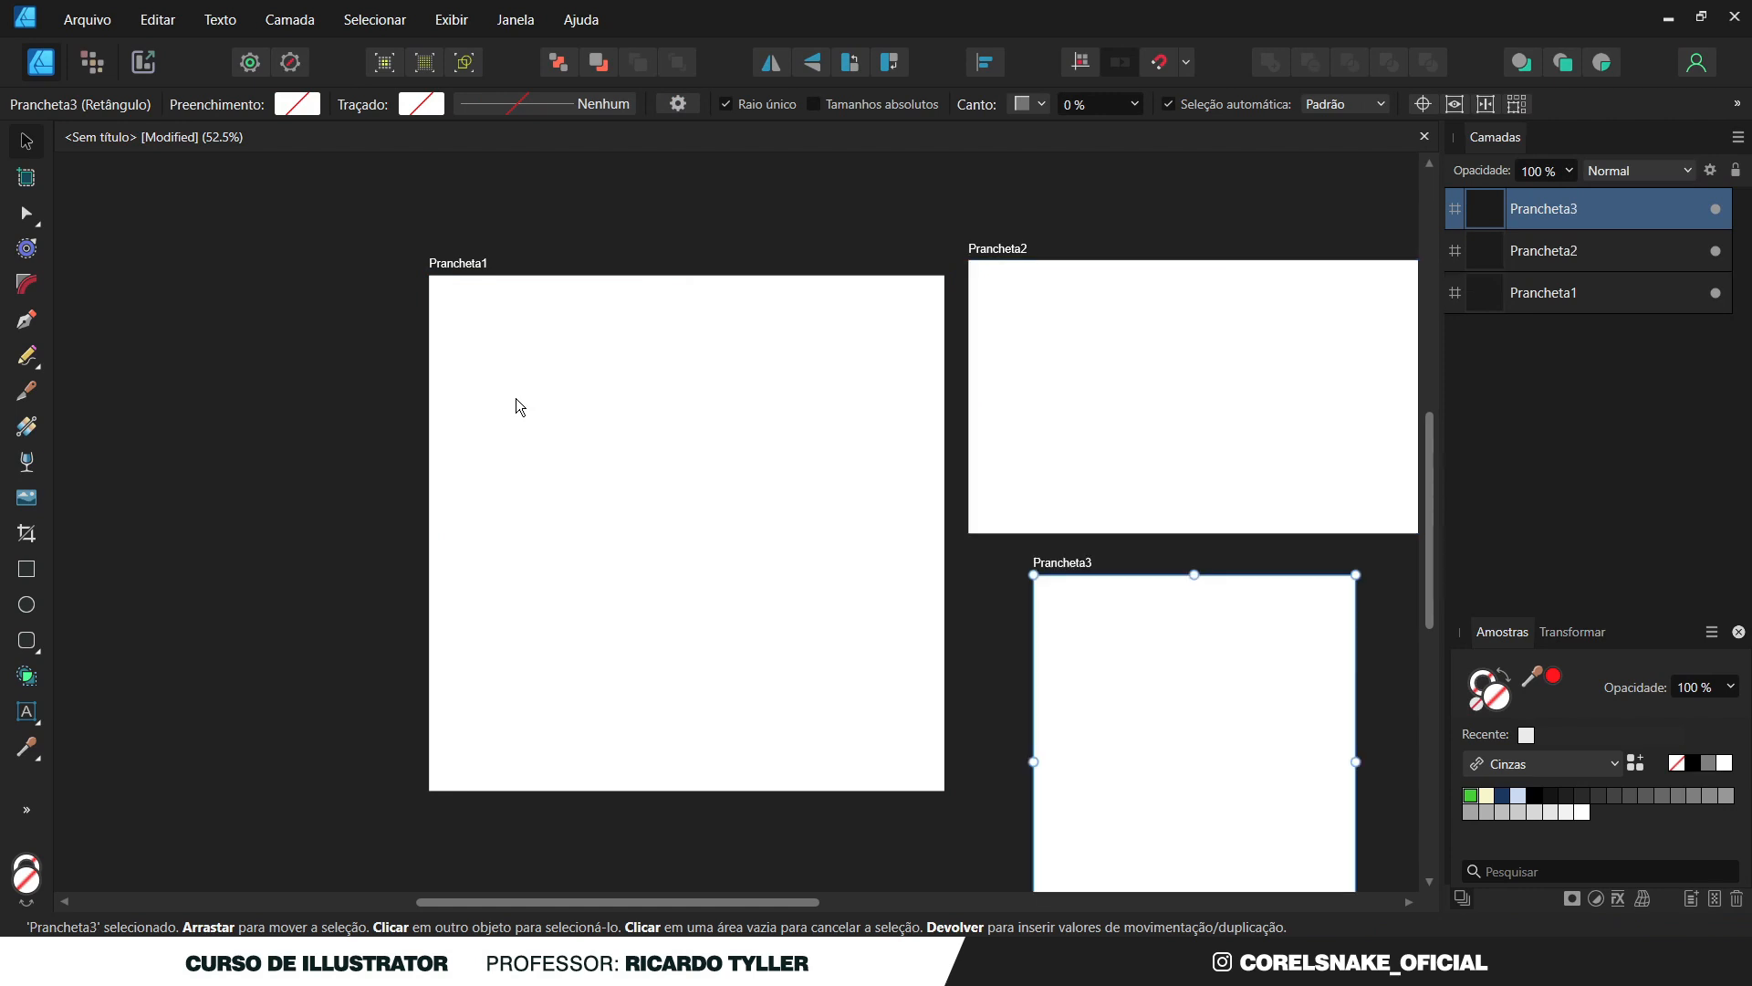
key("ctrl+z")
key("ctrl+z")
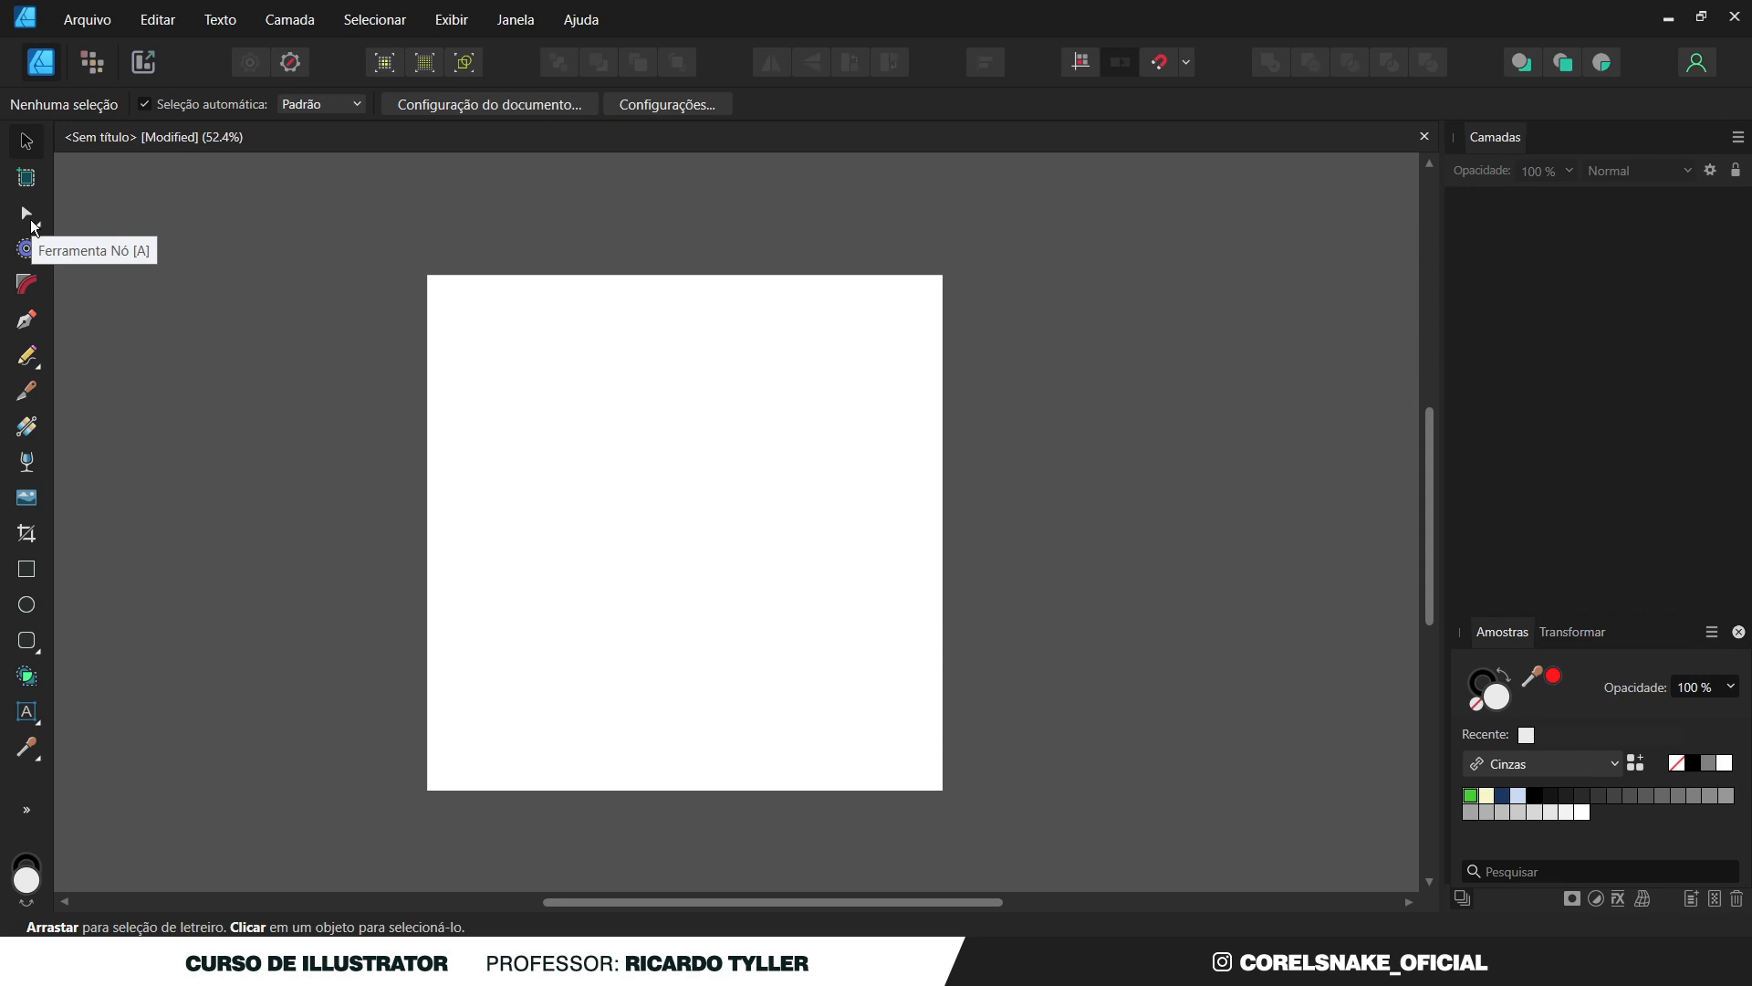
Draw a light grey square slightly over half the page width and move it near the page centre.
left_click(29, 570)
left_click_drag(493, 379, 783, 669)
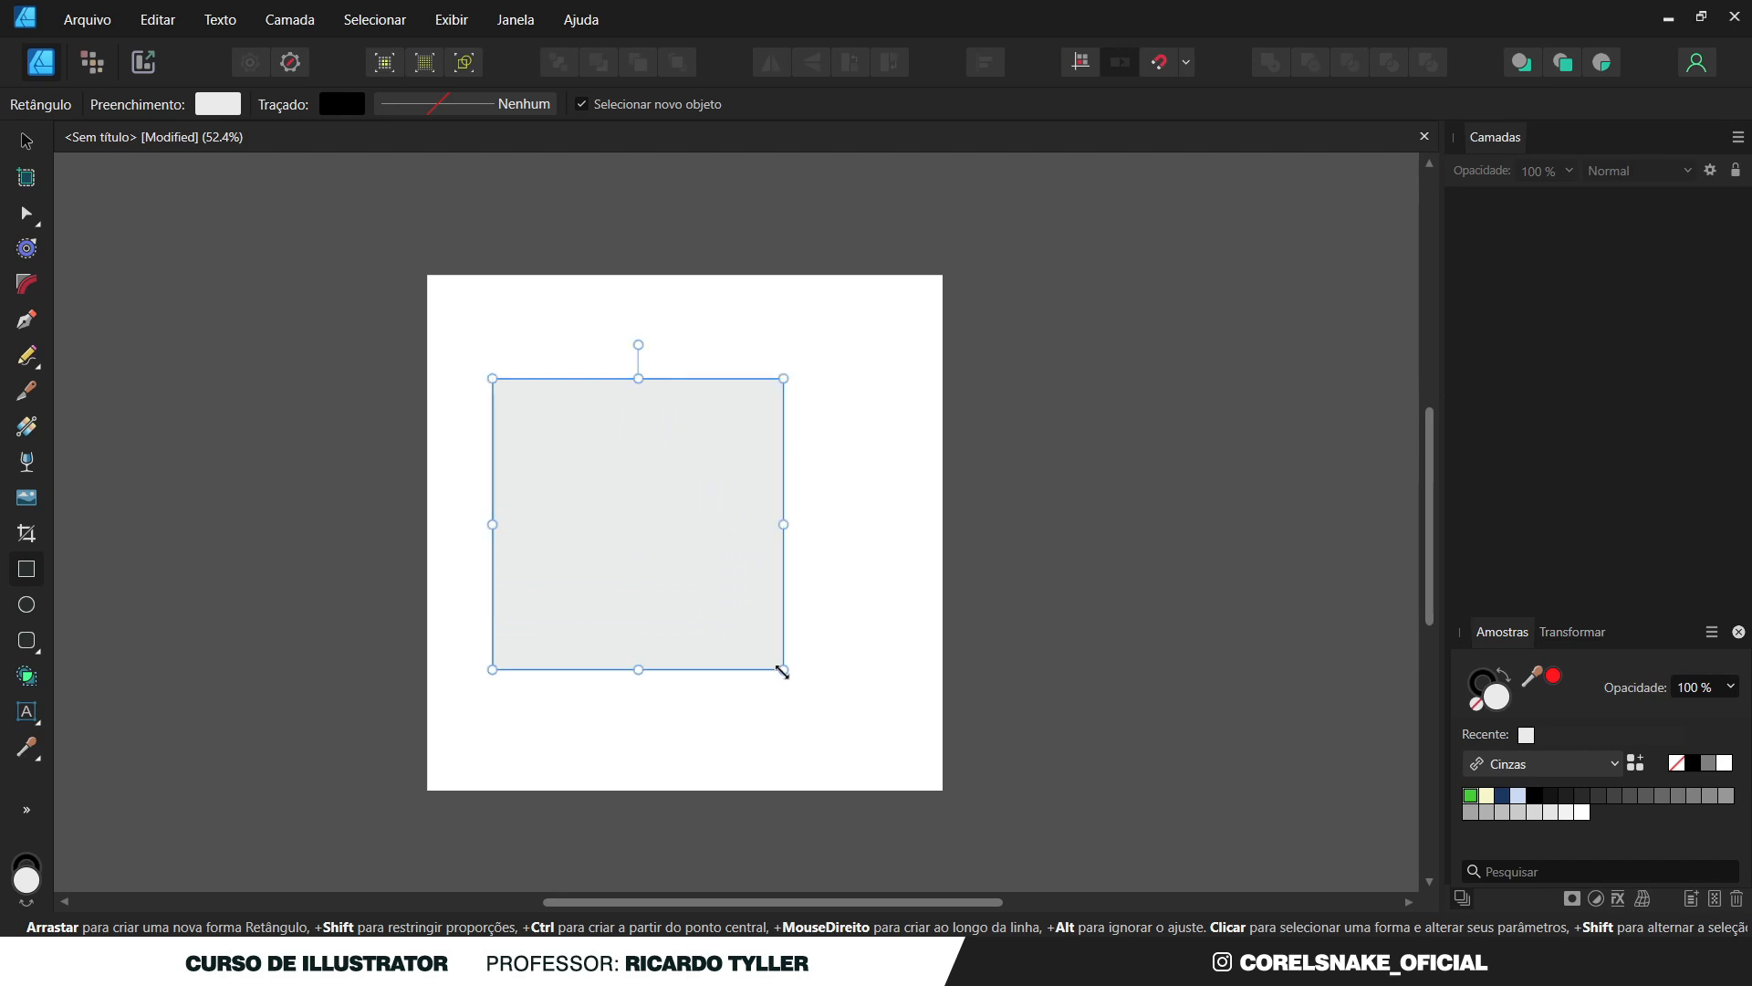
left_click(27, 140)
left_click_drag(661, 496, 720, 494)
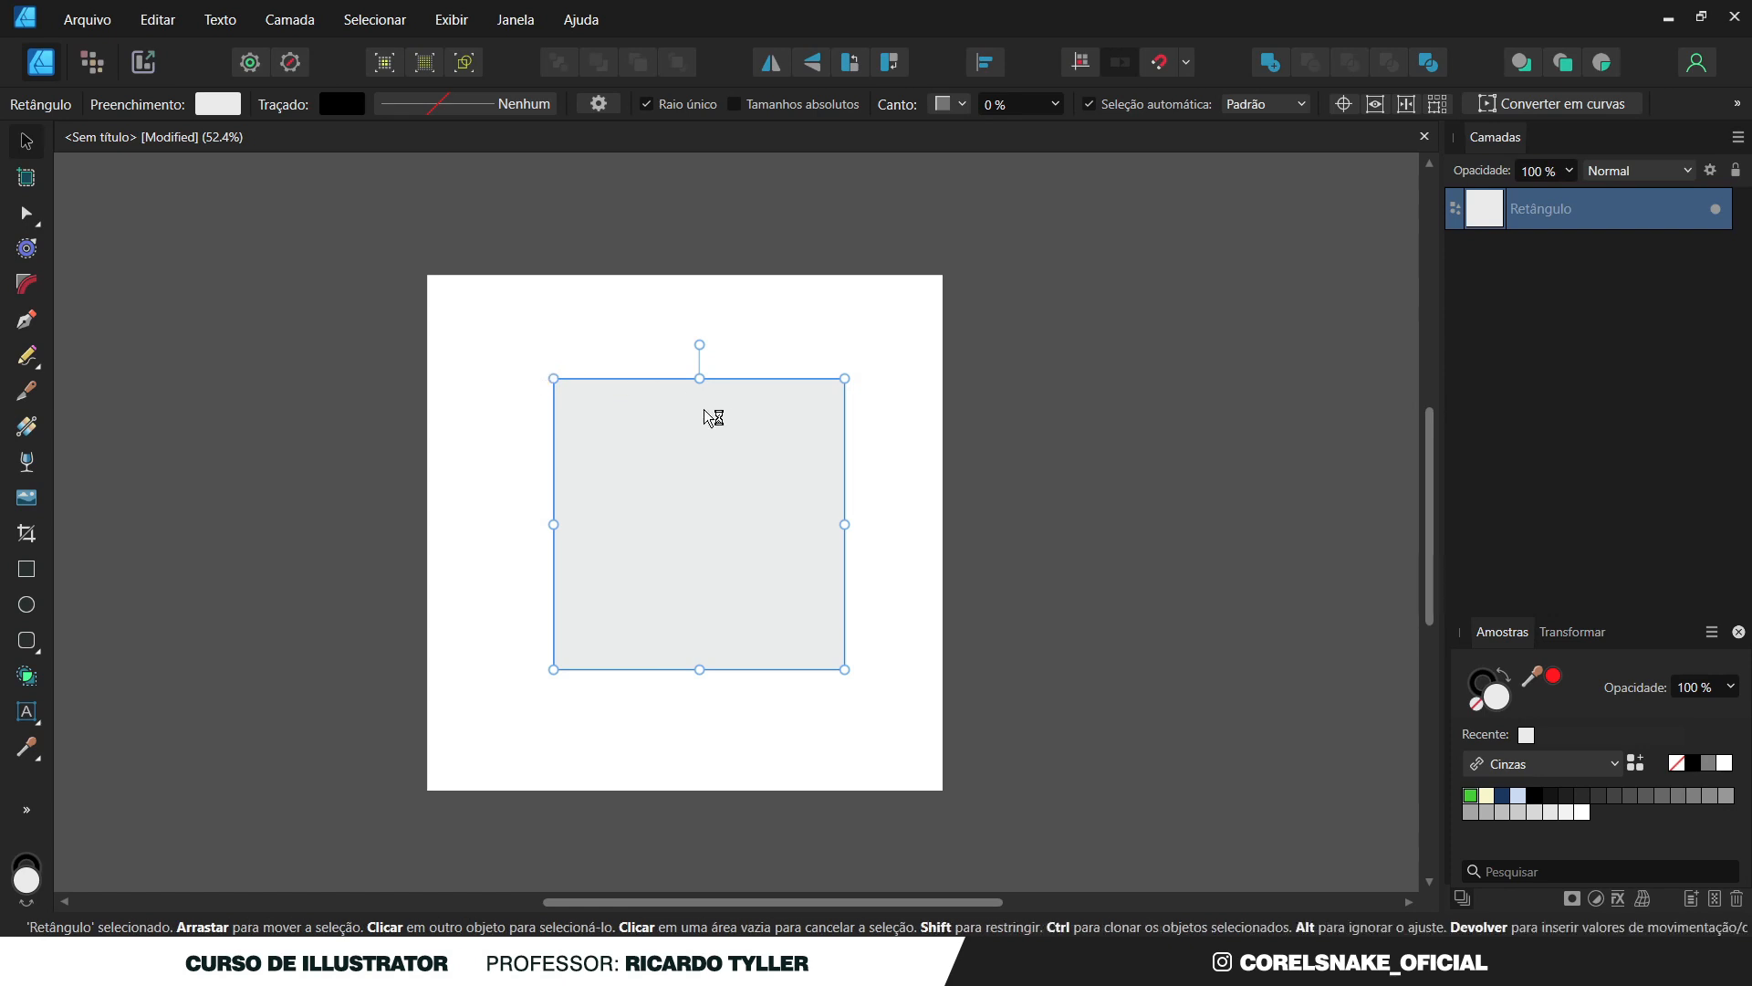
Convert the square to curves and move its upper-left and lower-right nodes inward to form a narrow, bent four-sided shape.
left_click(1549, 108)
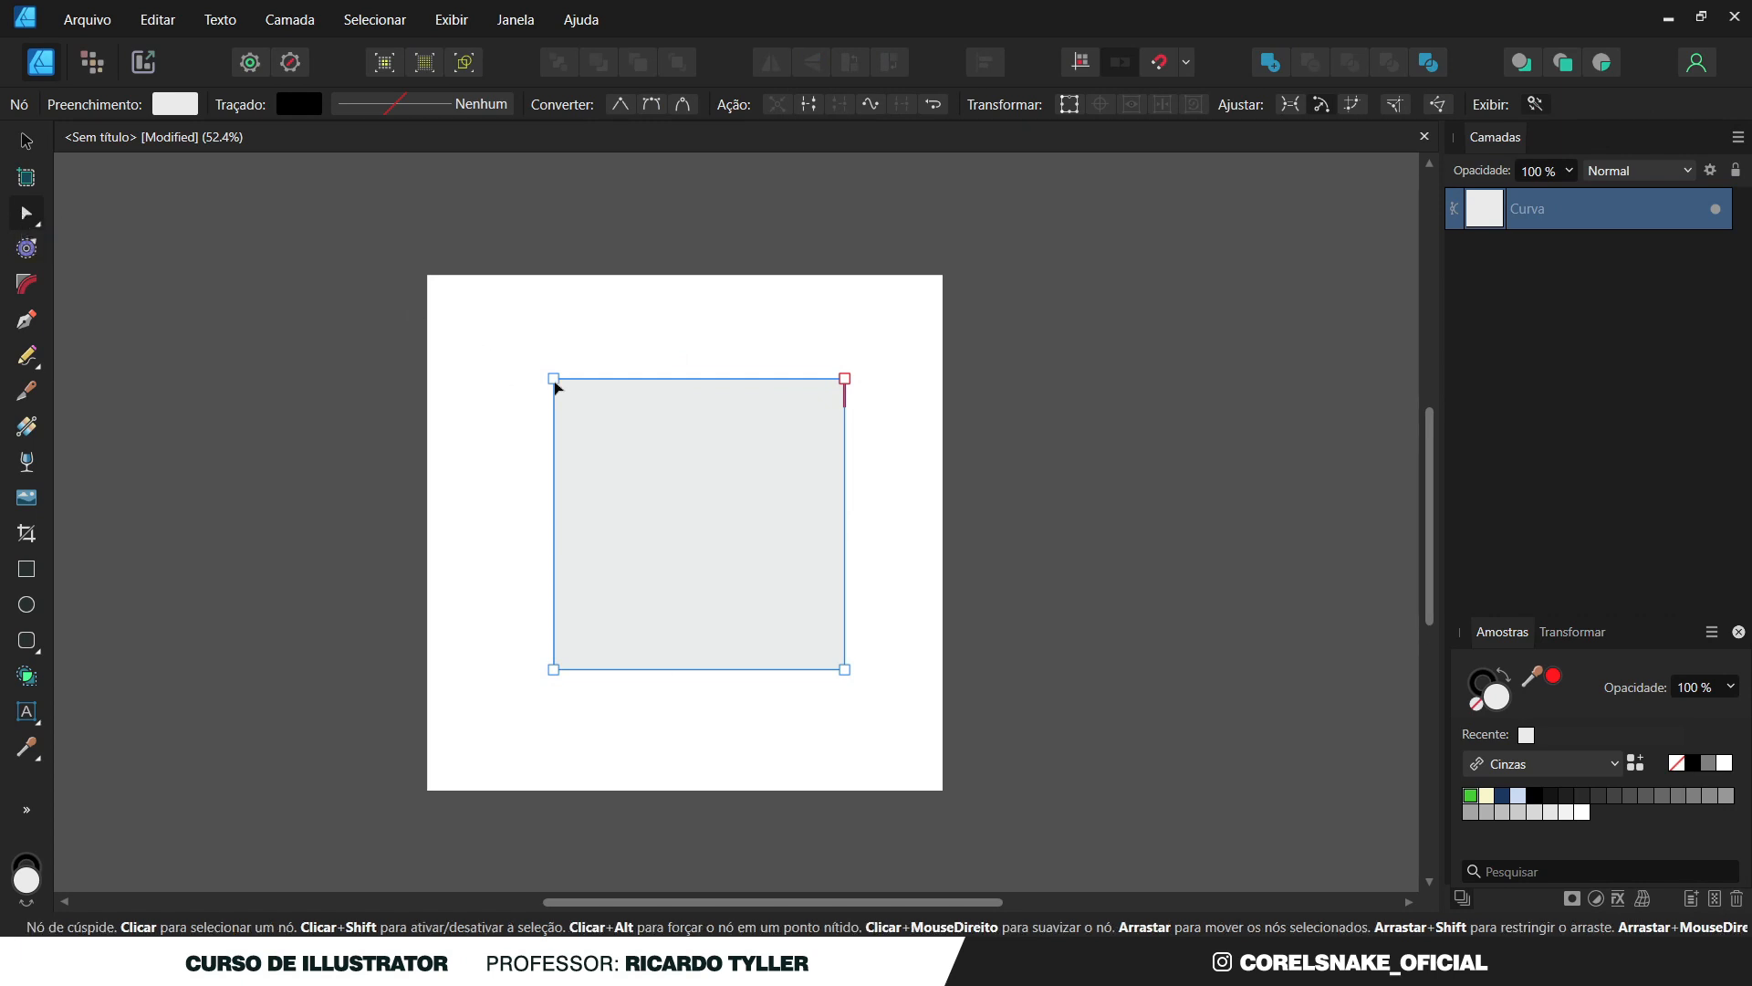
left_click_drag(555, 381, 741, 544)
left_click(845, 669)
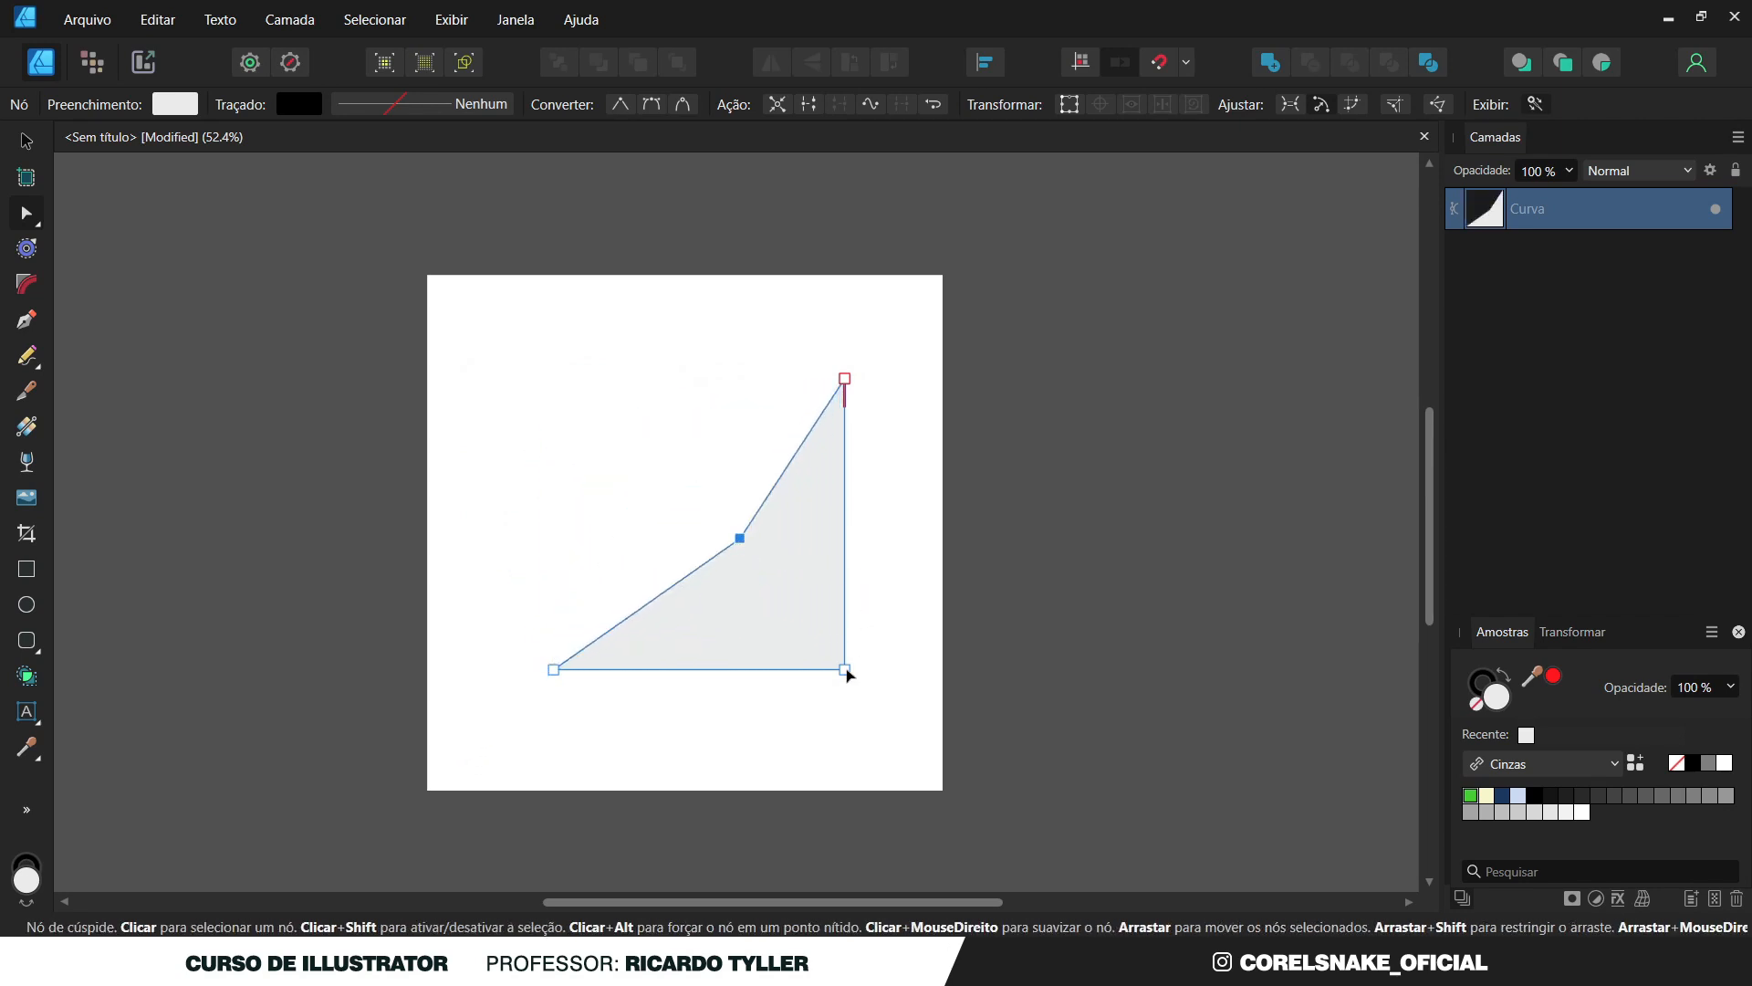
left_click_drag(844, 669, 792, 644)
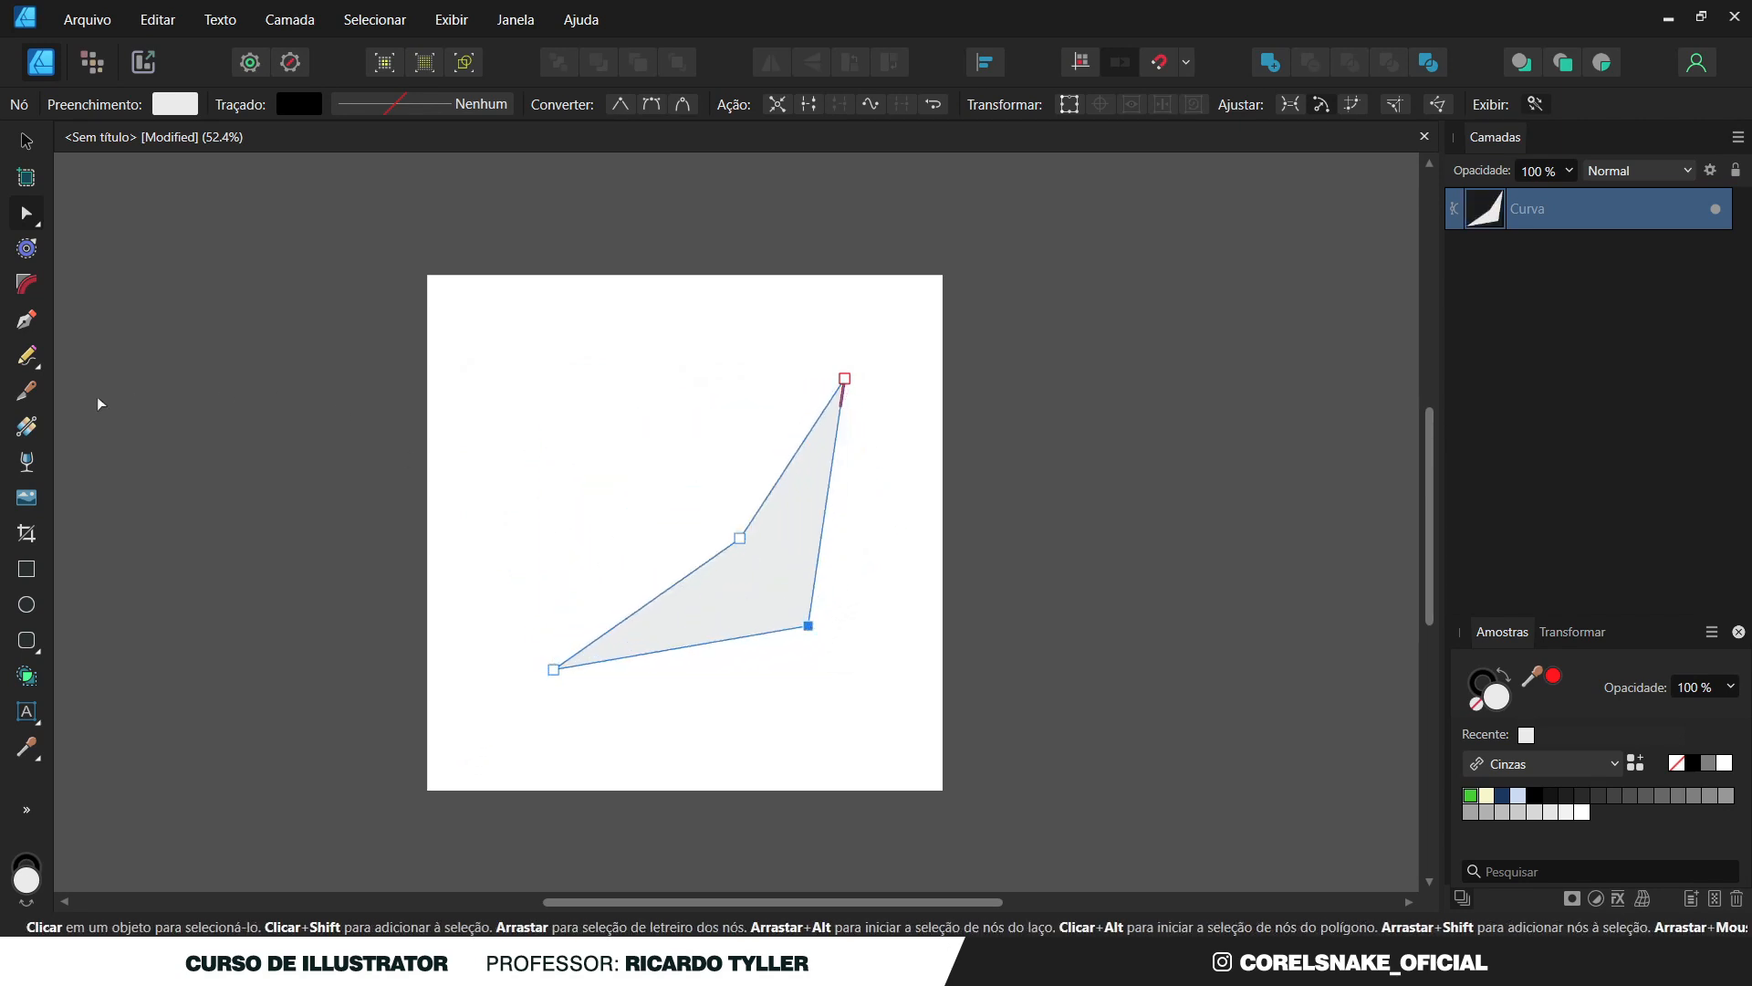
Draw a freehand wavy line across the page with the Pencil tool and reshape its middle bends by moving nodes and handles.
left_click(29, 354)
mouse_move(517, 574)
left_mouse_down()
mouse_move(481, 500)
mouse_move(582, 473)
mouse_move(675, 392)
mouse_move(793, 393)
mouse_move(940, 341)
left_mouse_up()
left_click(26, 215)
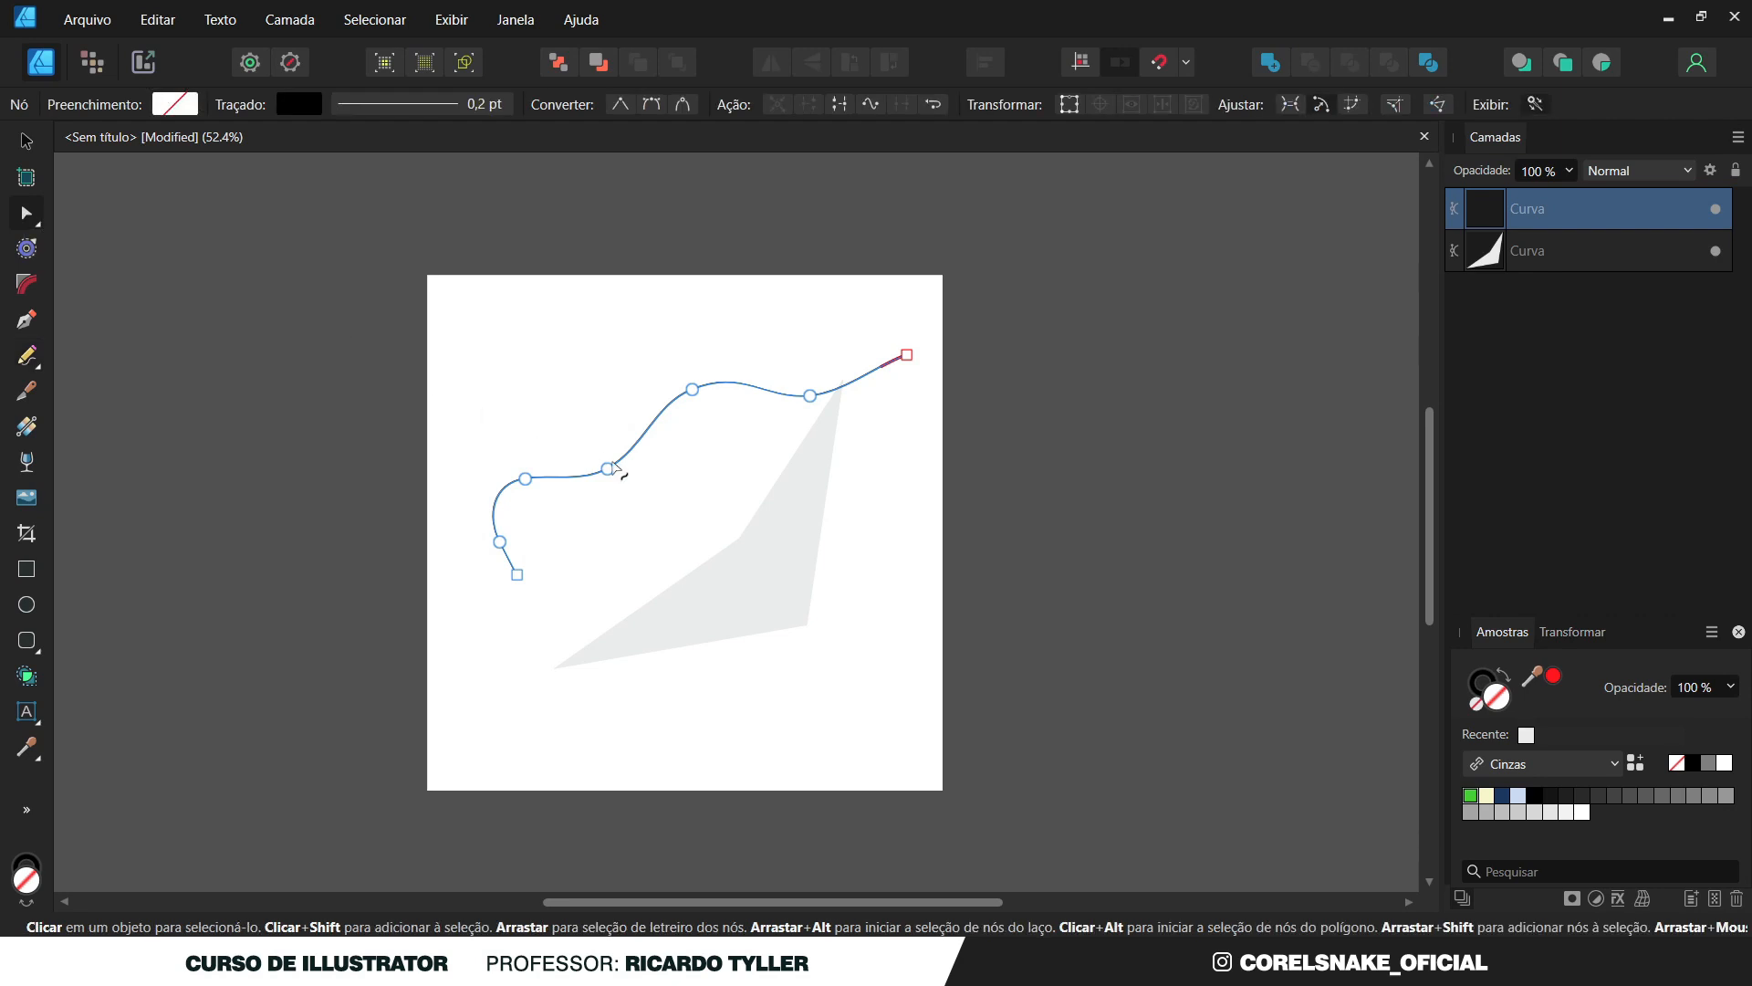
scroll(610, 462, "up", 3)
left_click_drag(606, 477, 657, 575)
left_click_drag(763, 330, 619, 366)
mouse_move(852, 224)
left_mouse_down()
mouse_move(921, 193)
mouse_move(876, 225)
left_mouse_up()
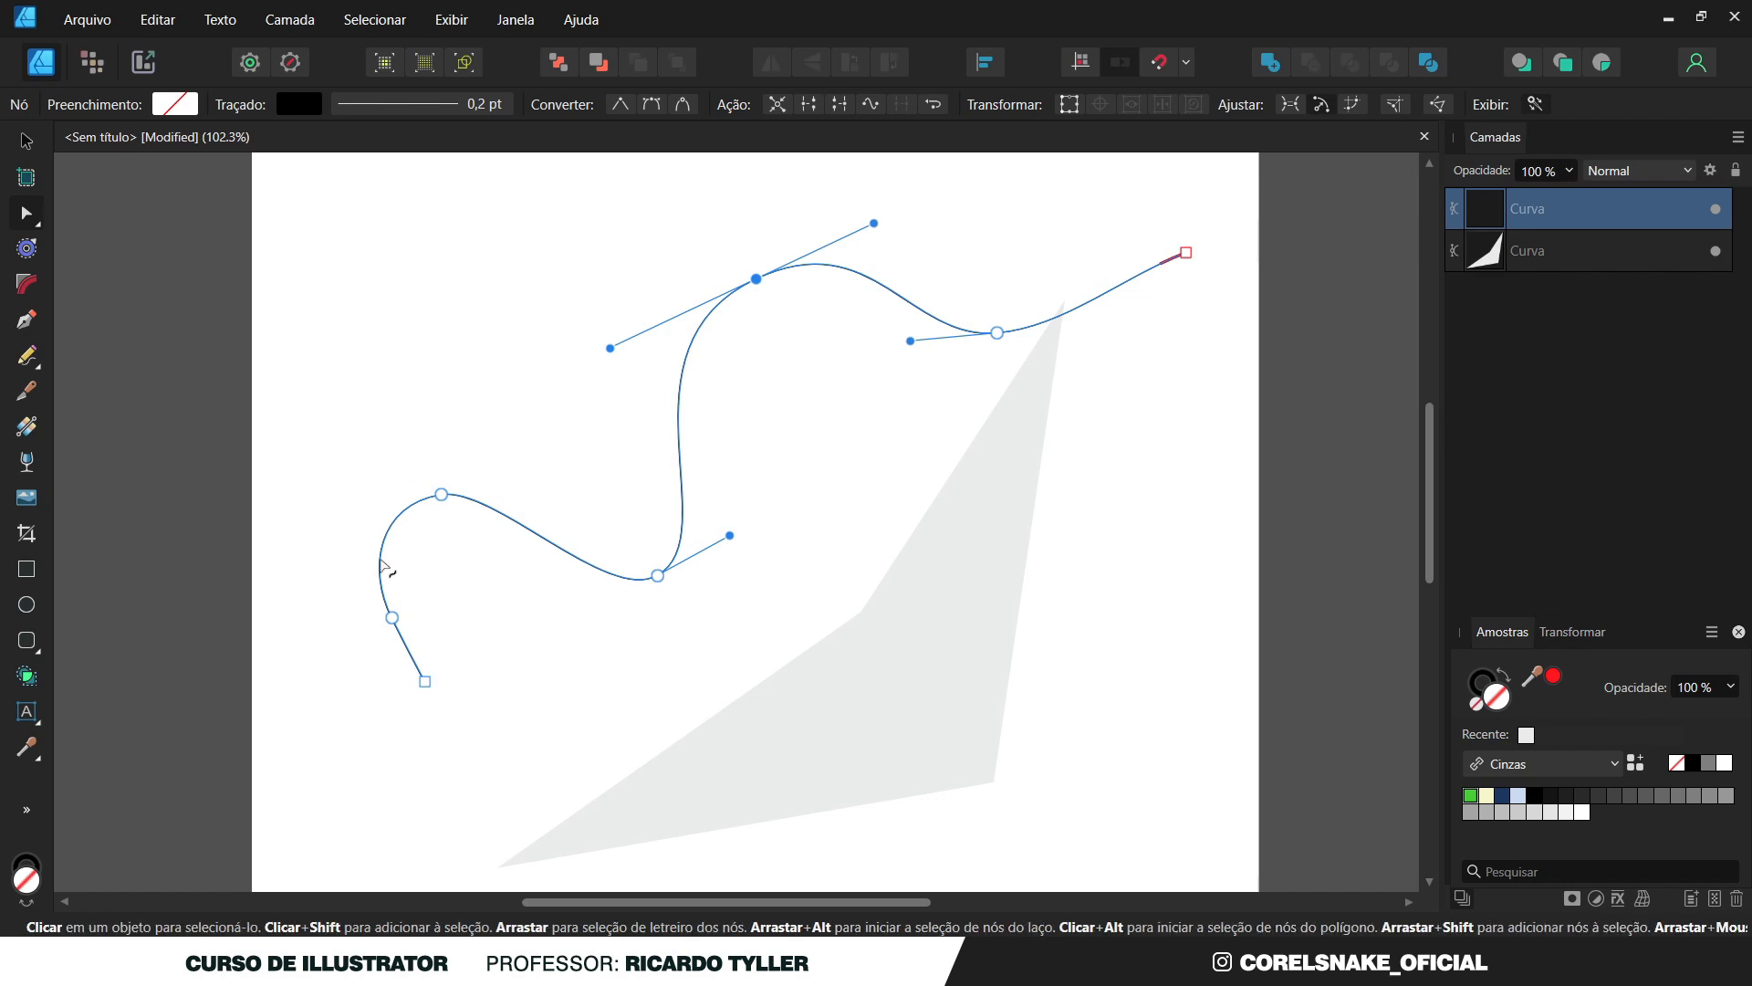
left_click(407, 612)
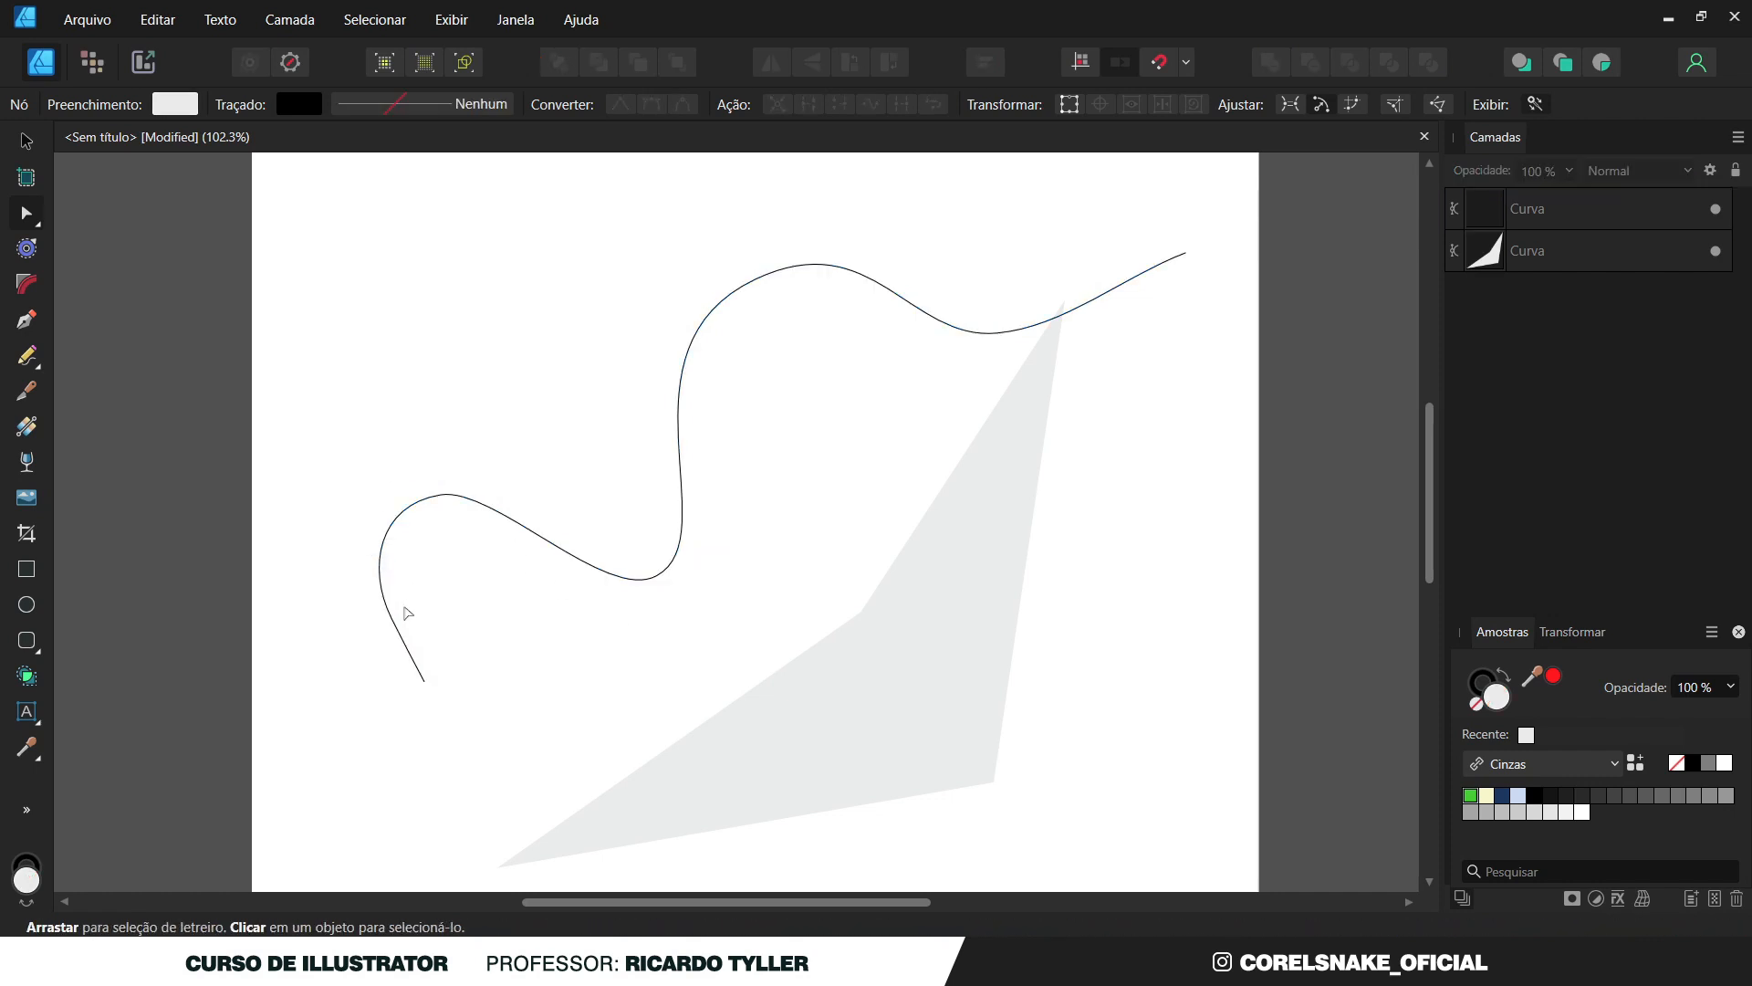
left_click(26, 143)
scroll(698, 429, "down", 4)
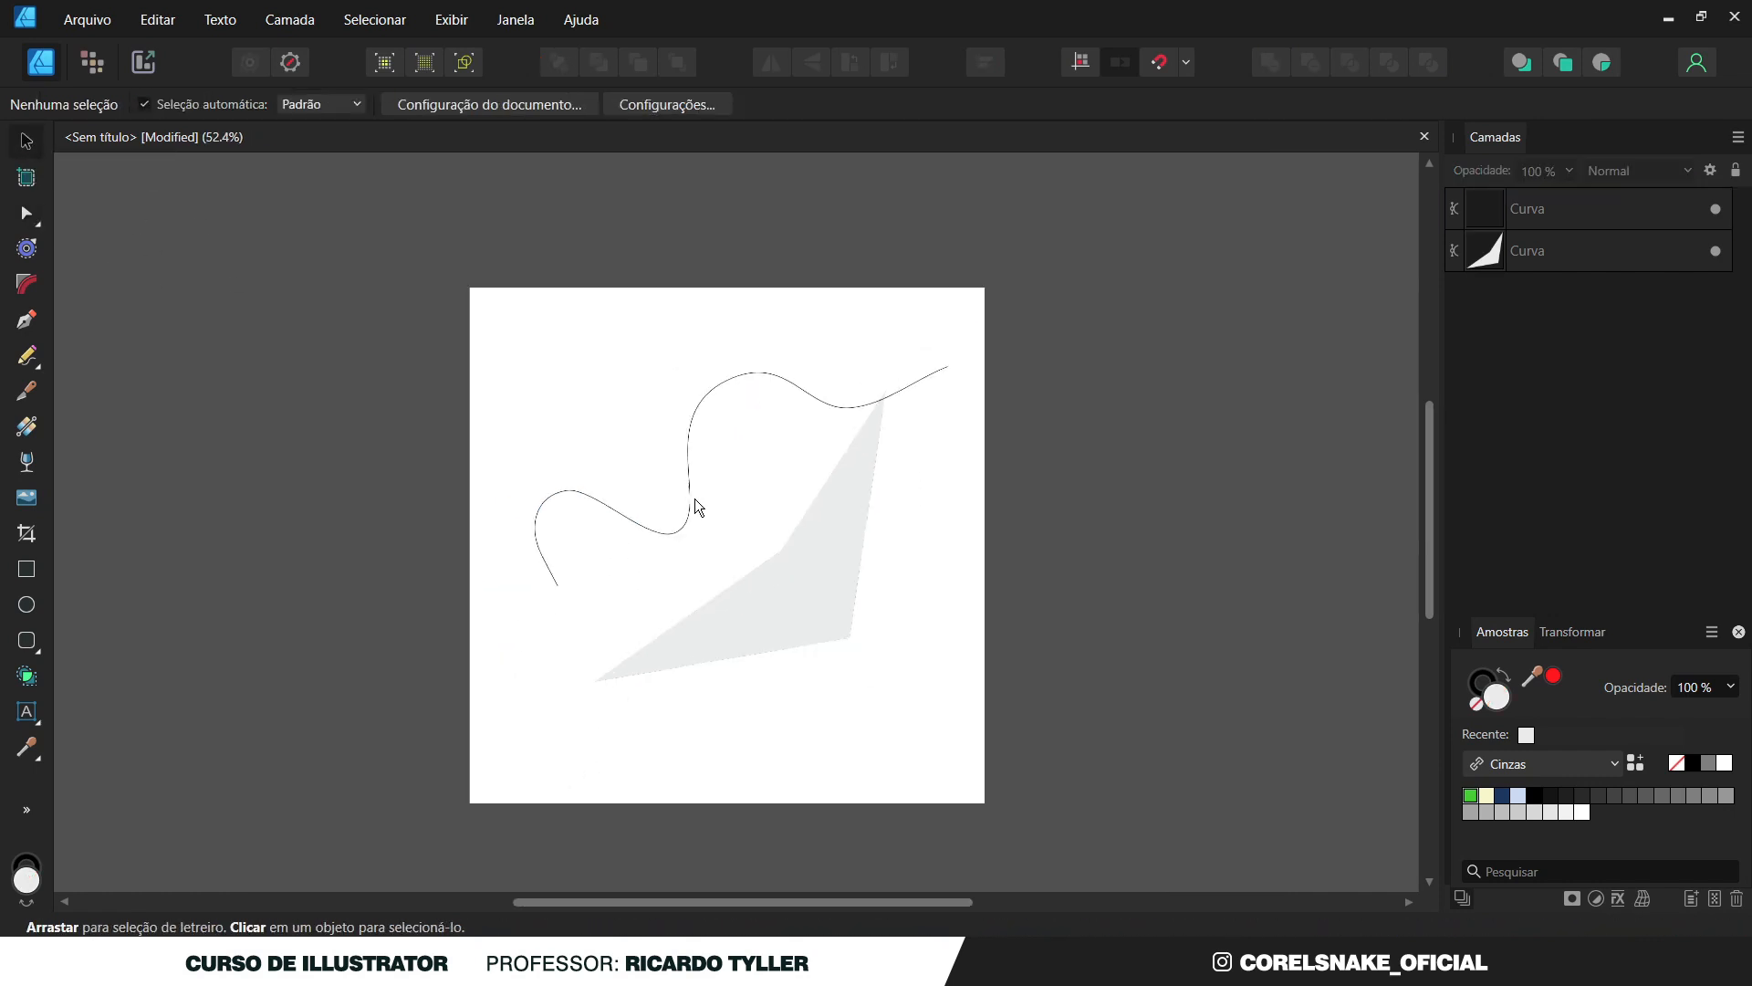
left_click_drag(611, 392, 758, 587)
scroll(766, 557, "up", 3)
scroll(776, 531, "up", 1)
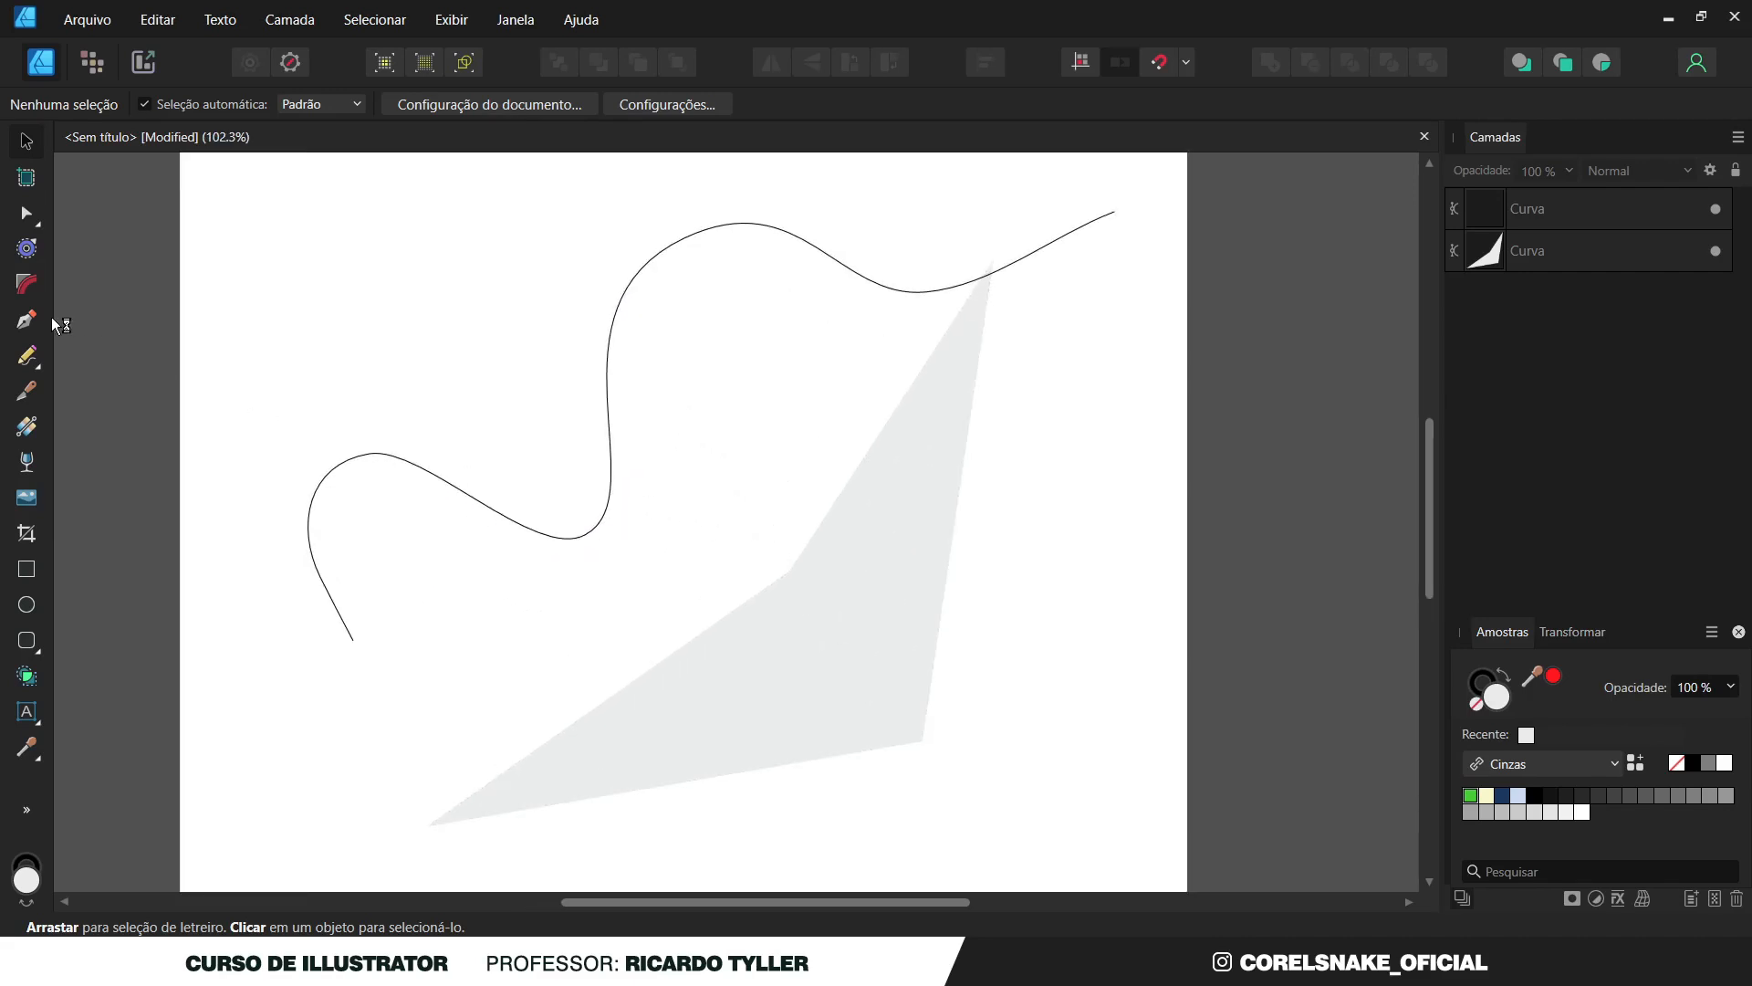
Move the node at the wavy line's lower bend slightly upward and adjust its handle with the Node tool.
left_click(27, 217)
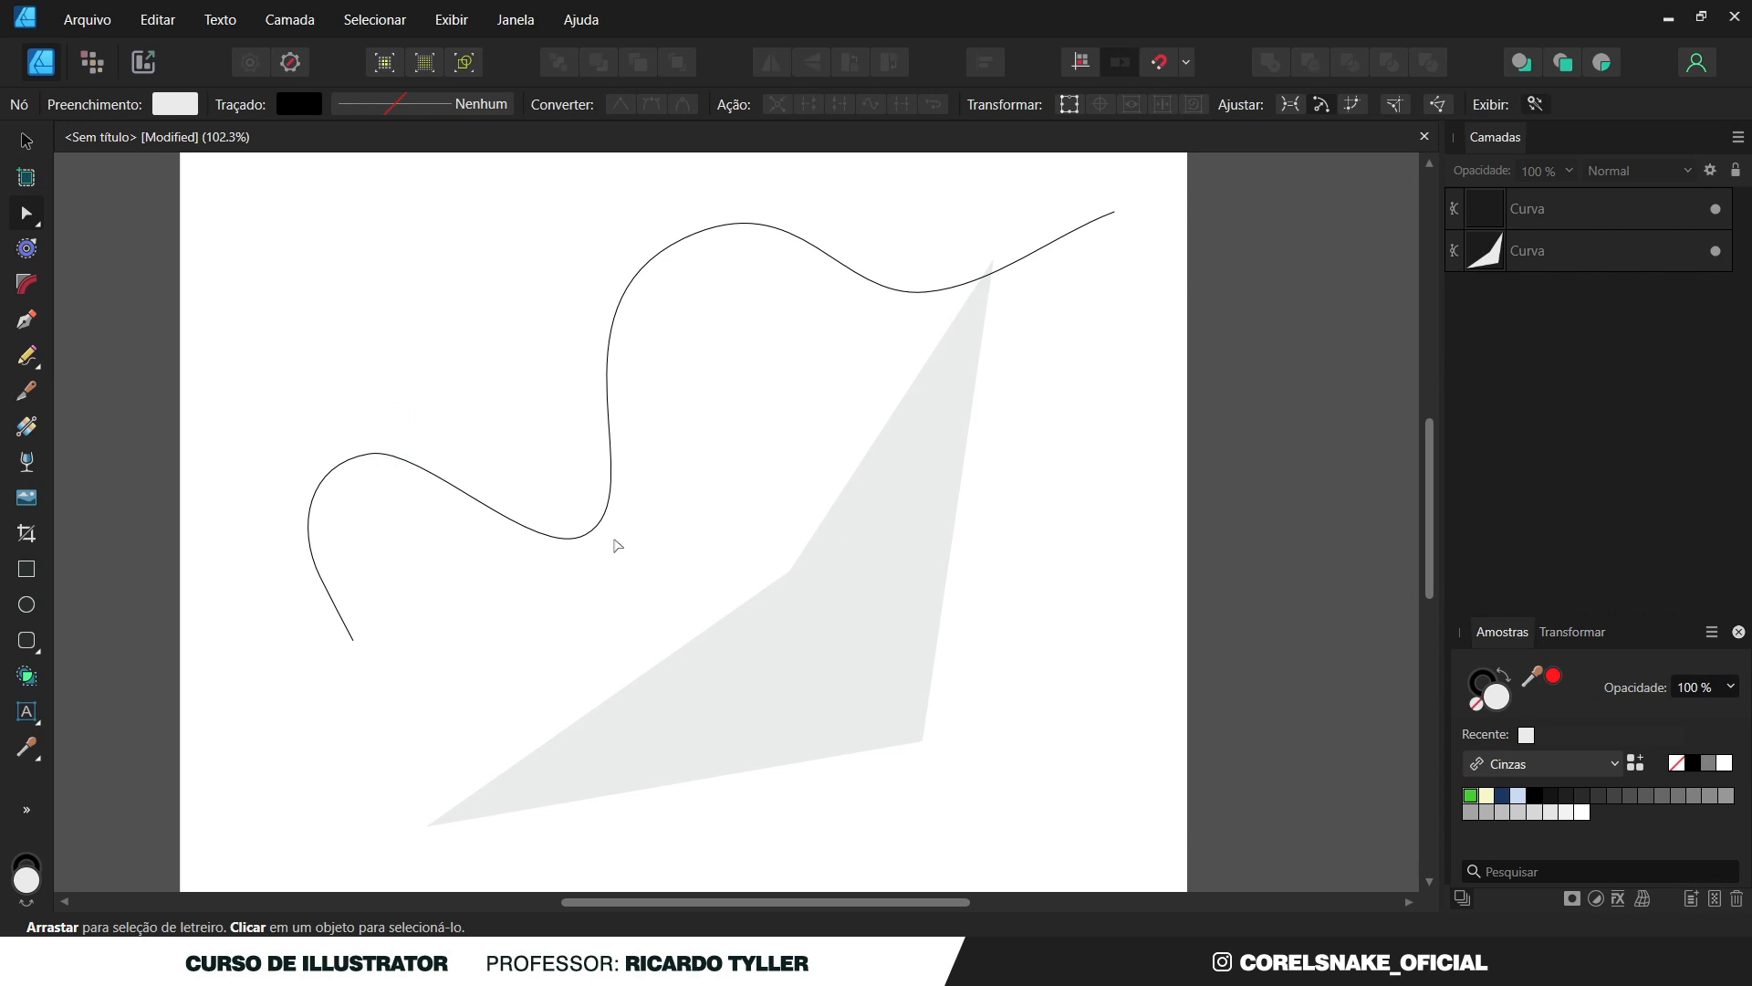
left_click(586, 537)
left_click_drag(587, 544, 667, 451)
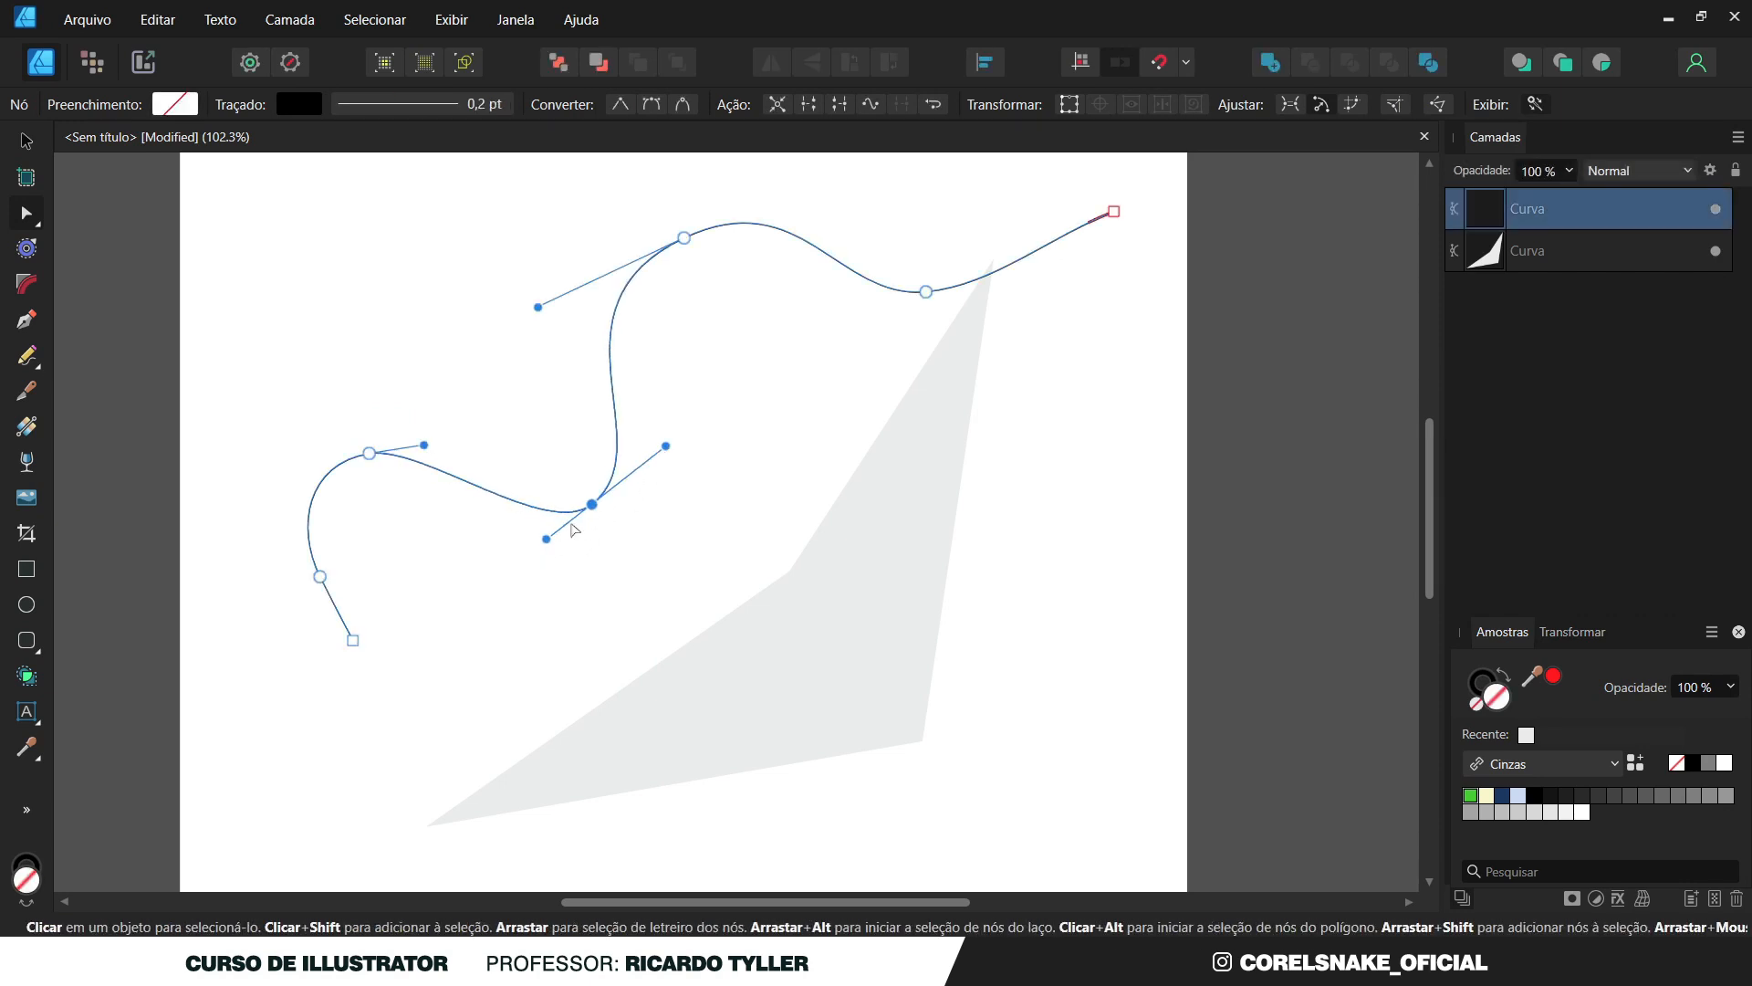
Move the grey shape's inner node outward to meet the lower bend of the wavy line.
left_click(691, 691)
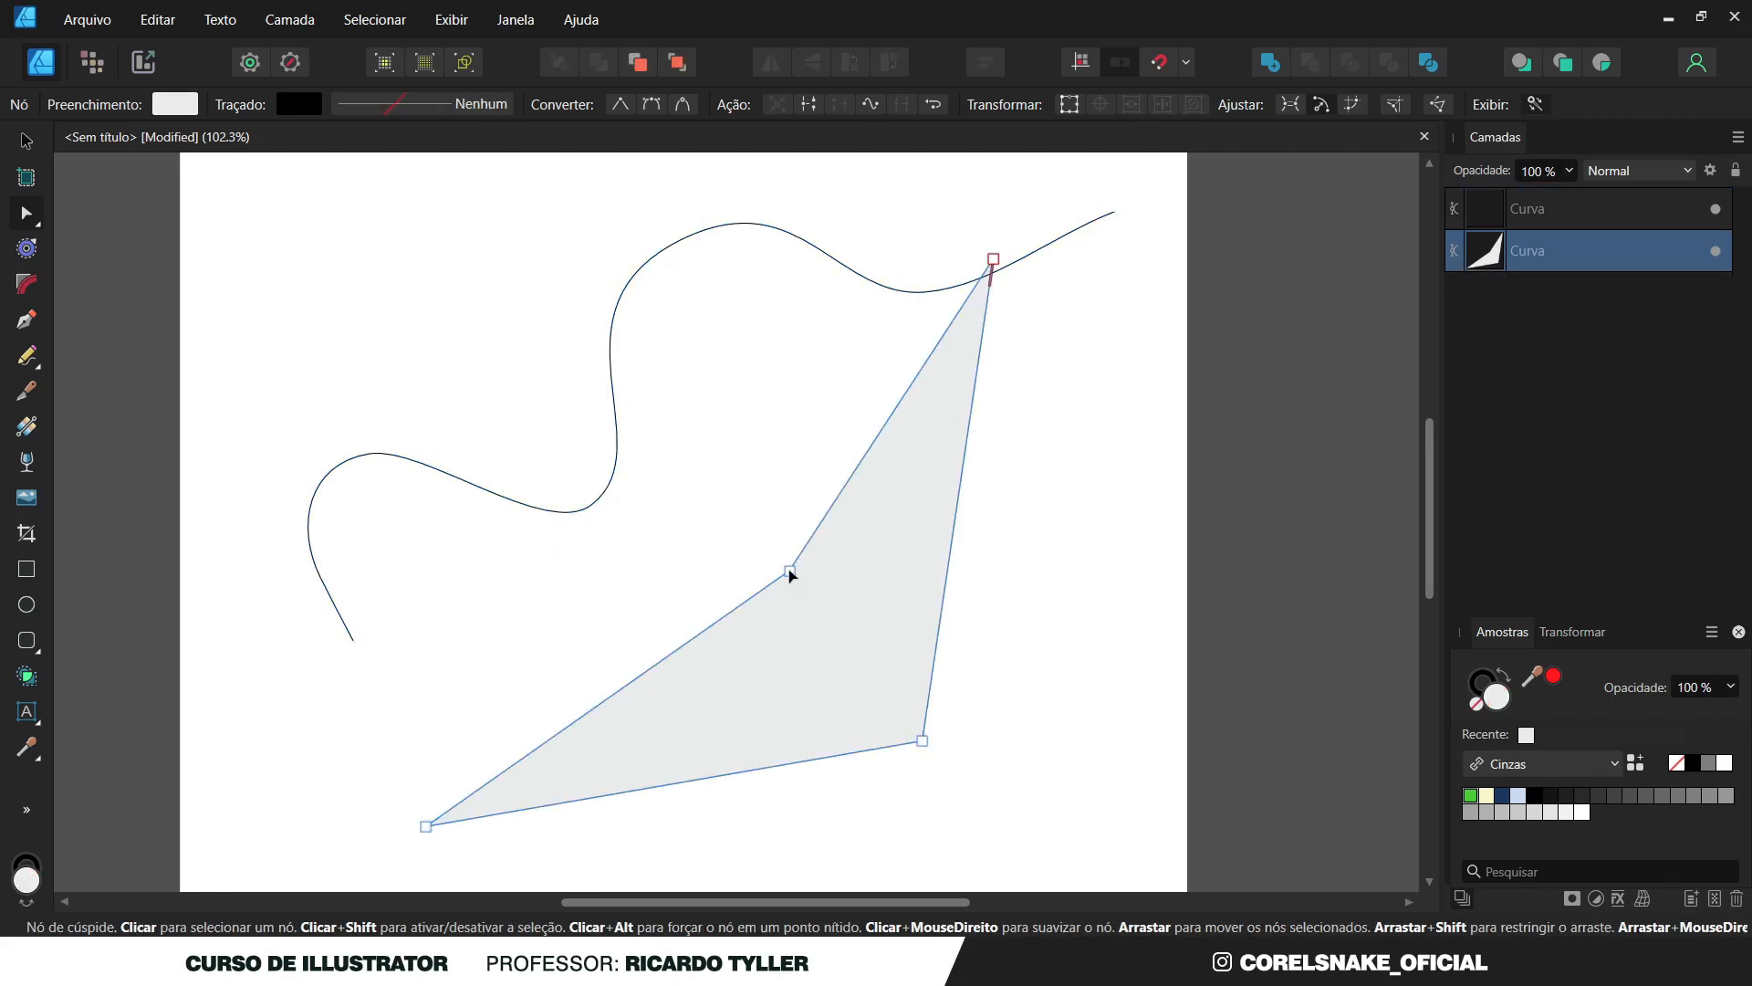
left_click_drag(791, 572, 590, 512)
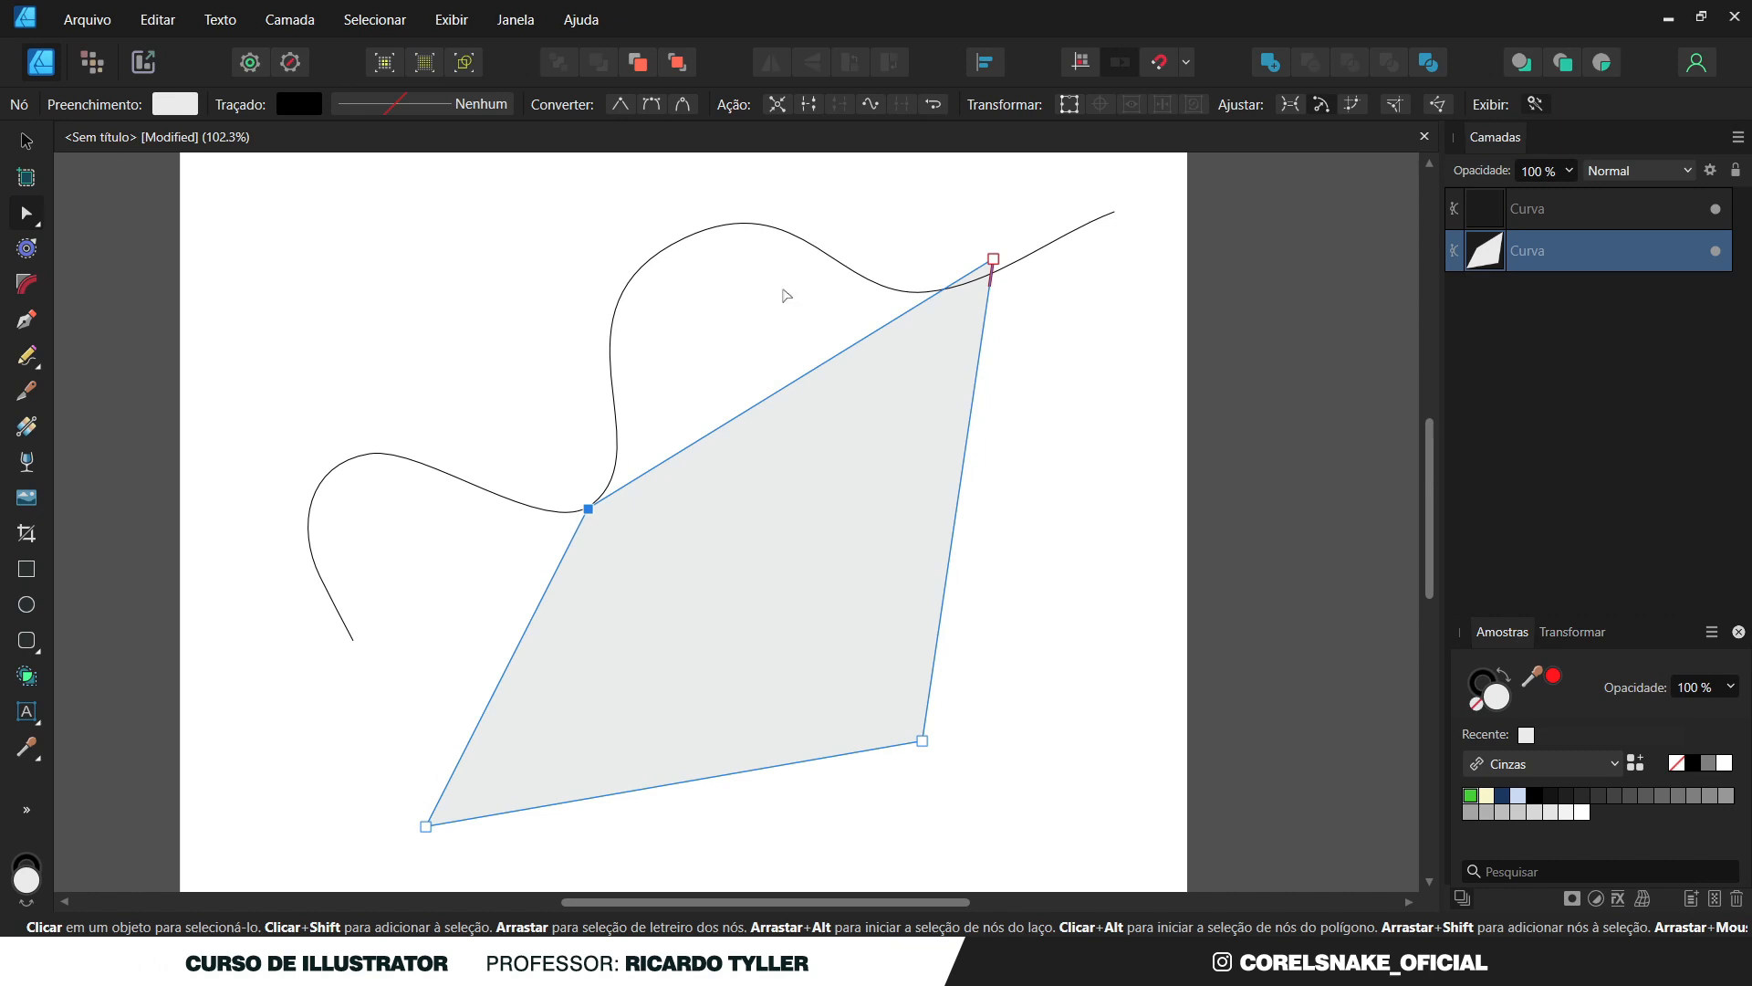
left_click(26, 142)
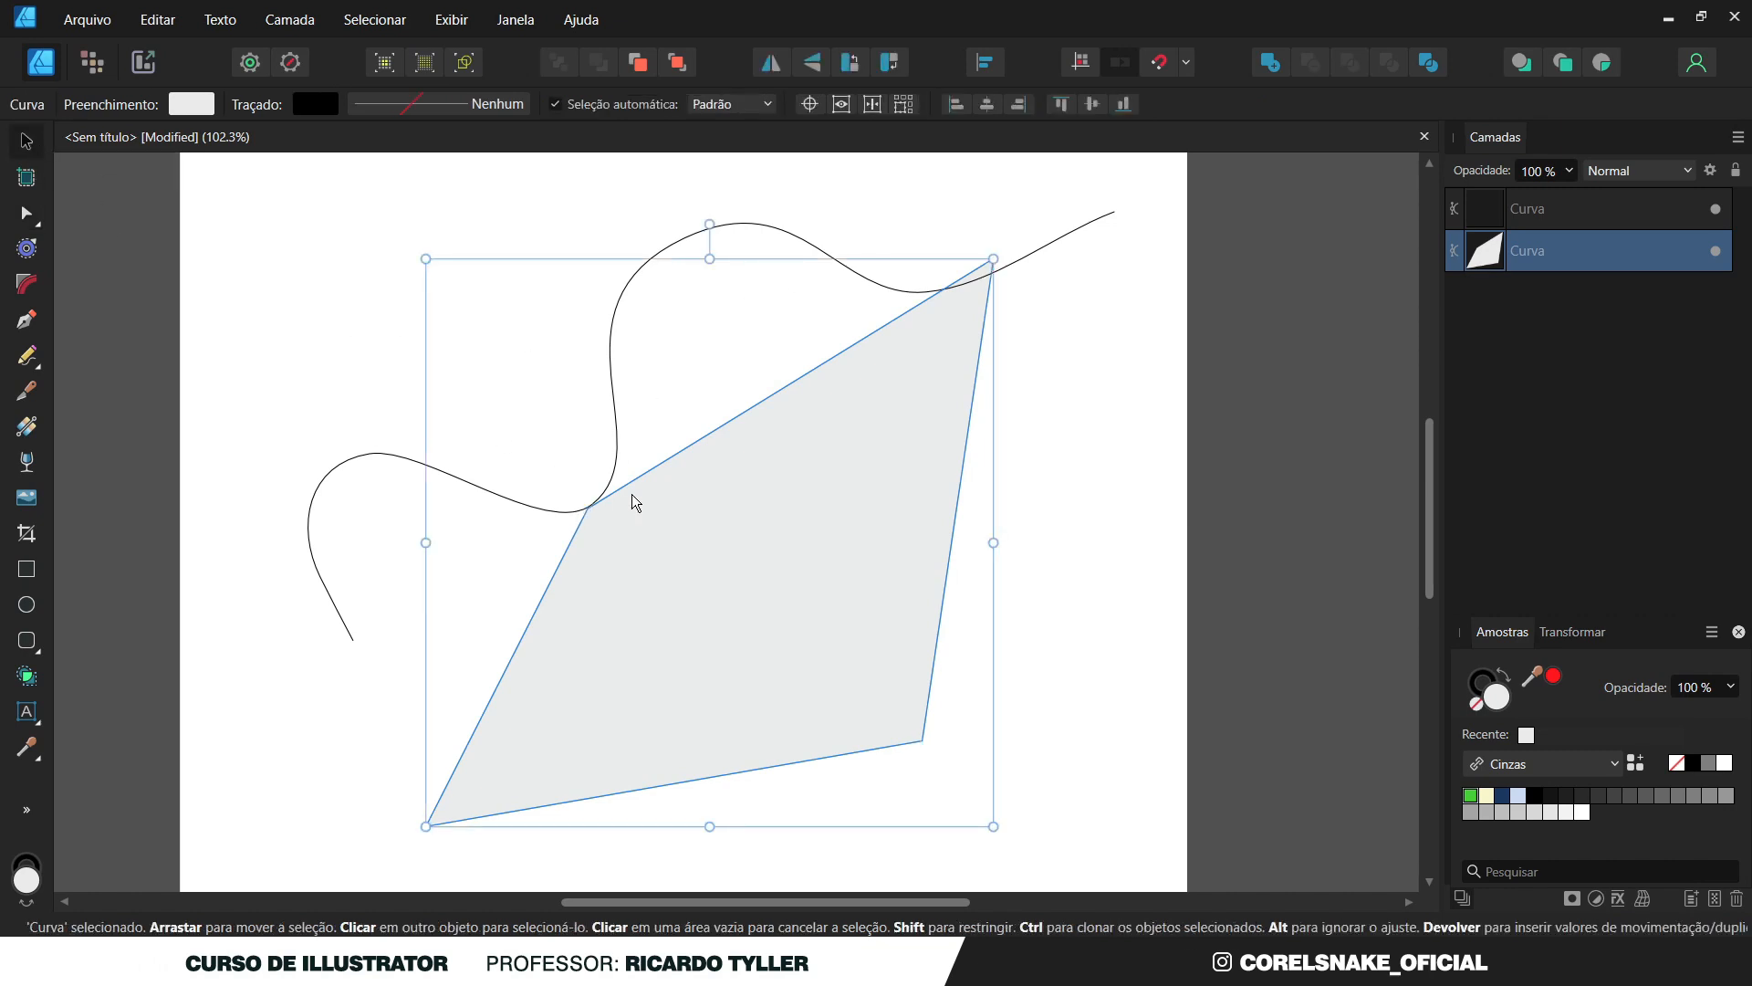
Select the wavy line and place its transform origin on the grey shape's lower-right corner with the Point Transform tool.
scroll(629, 485, "down", 3)
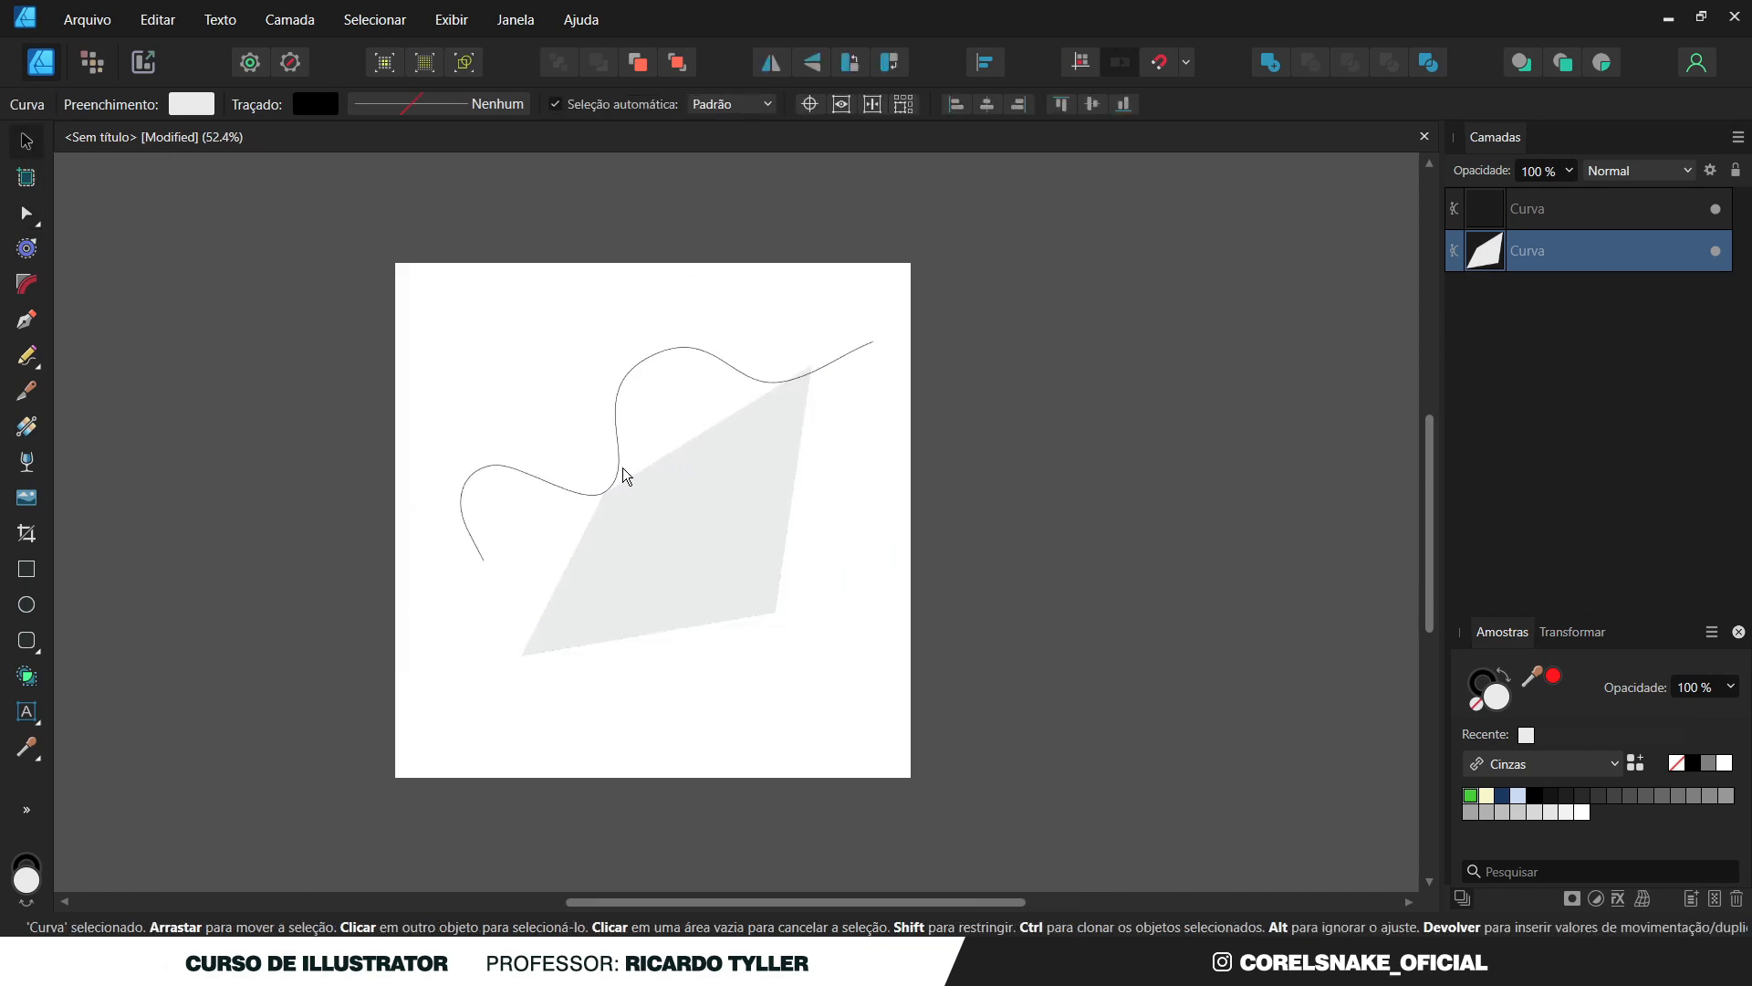
scroll(622, 468, "up", 2)
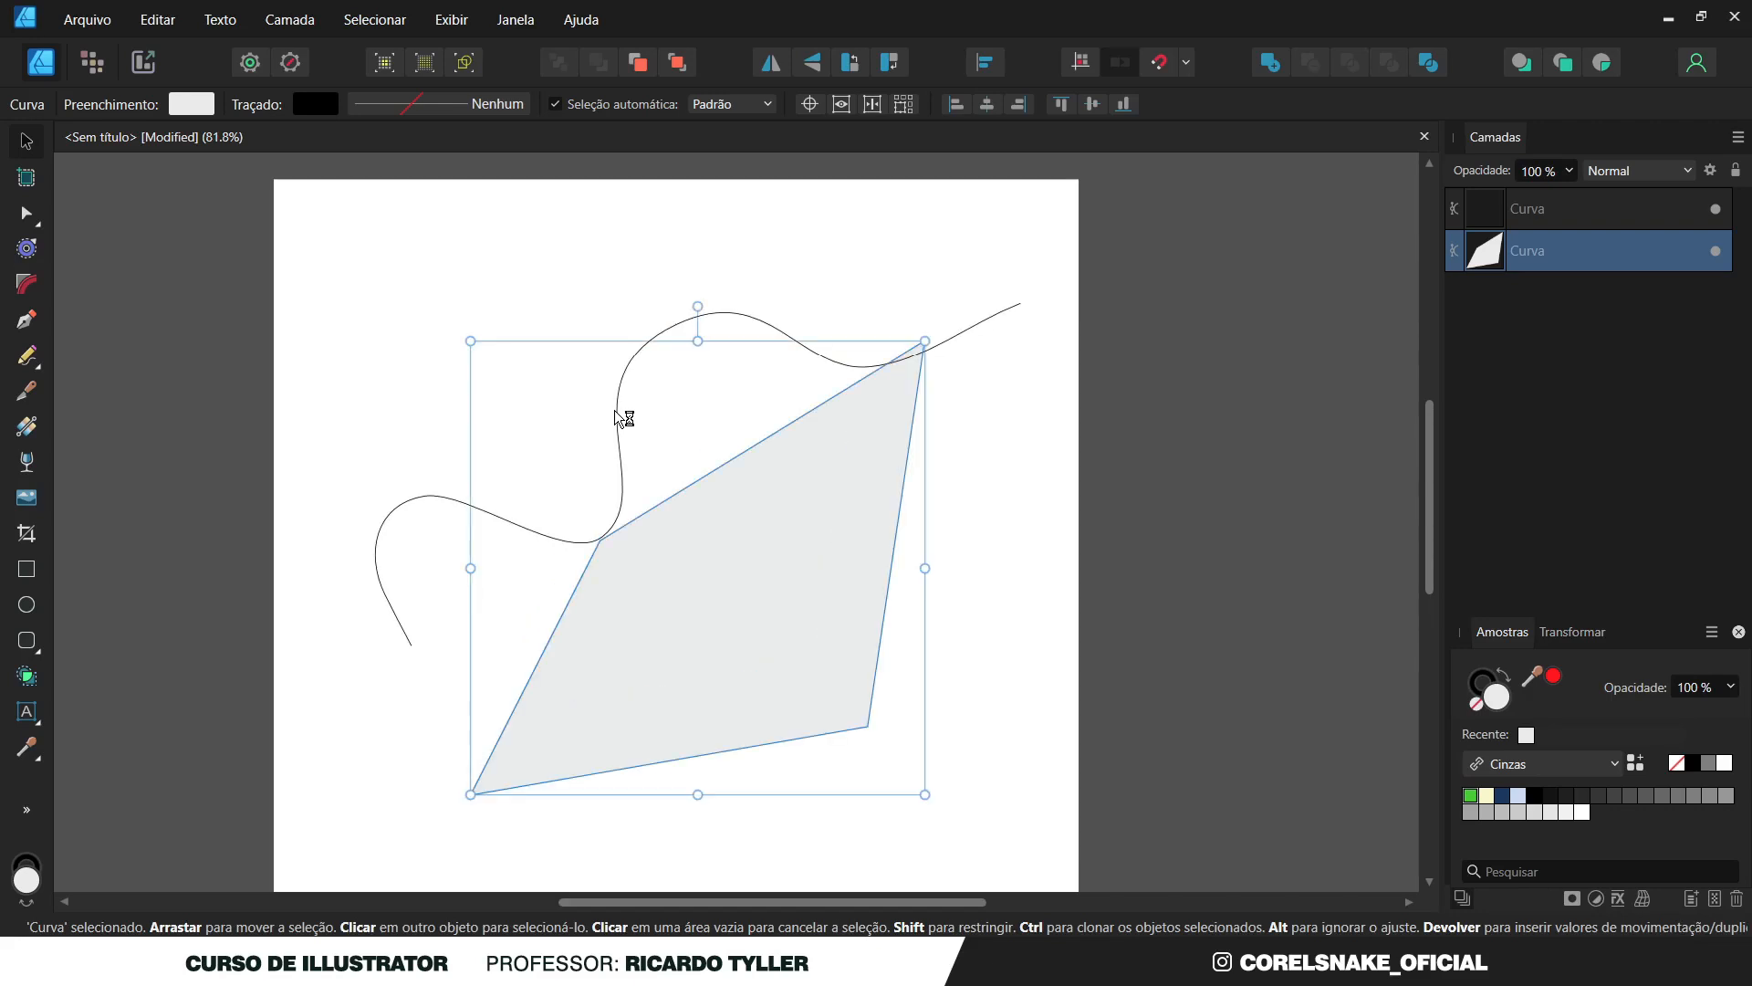
double_click(616, 413)
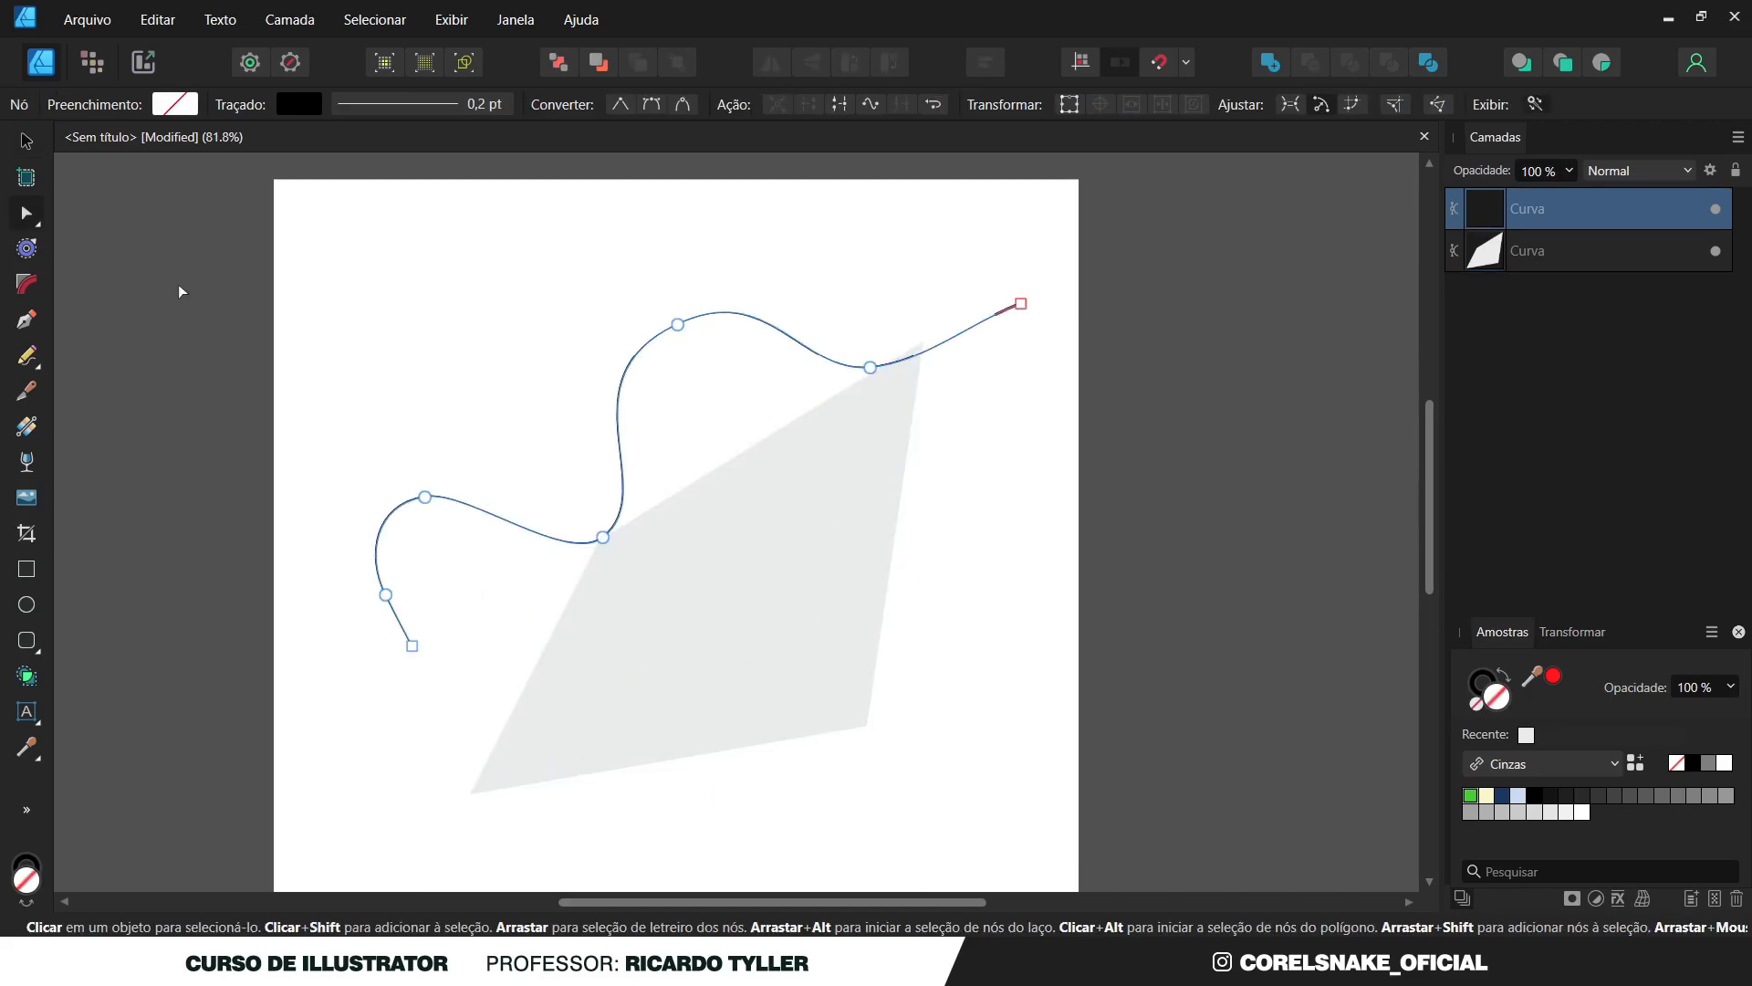
left_click(37, 225)
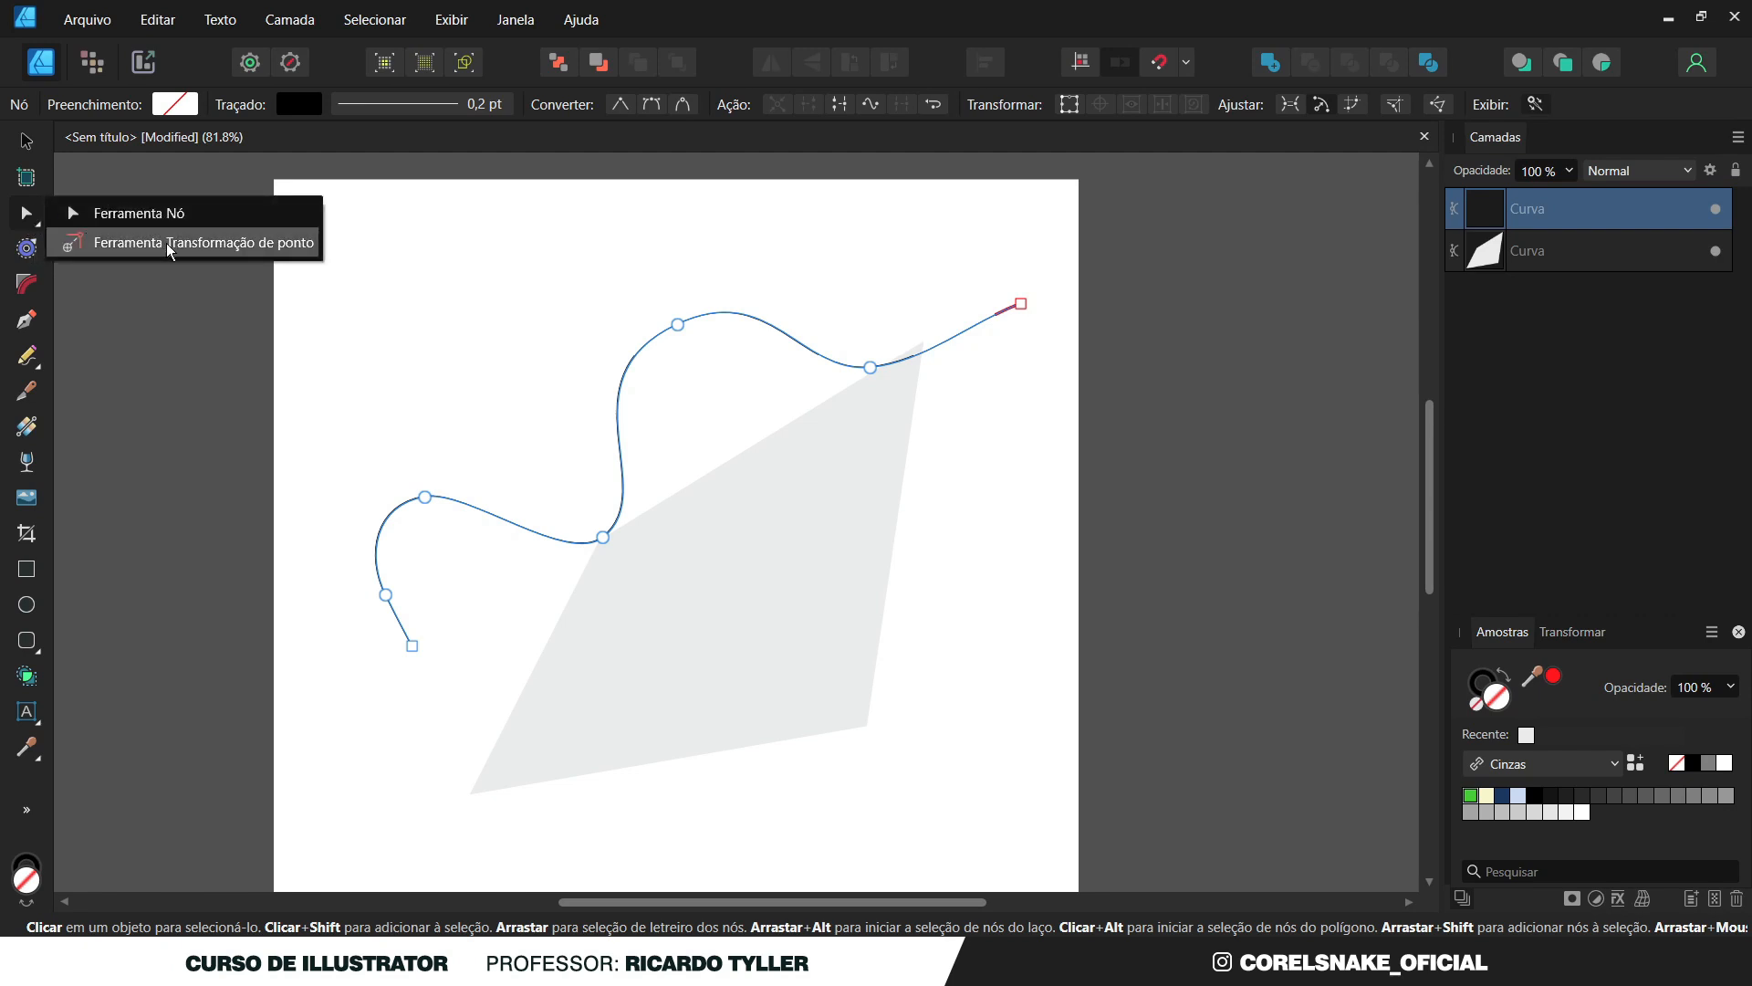
left_click(267, 243)
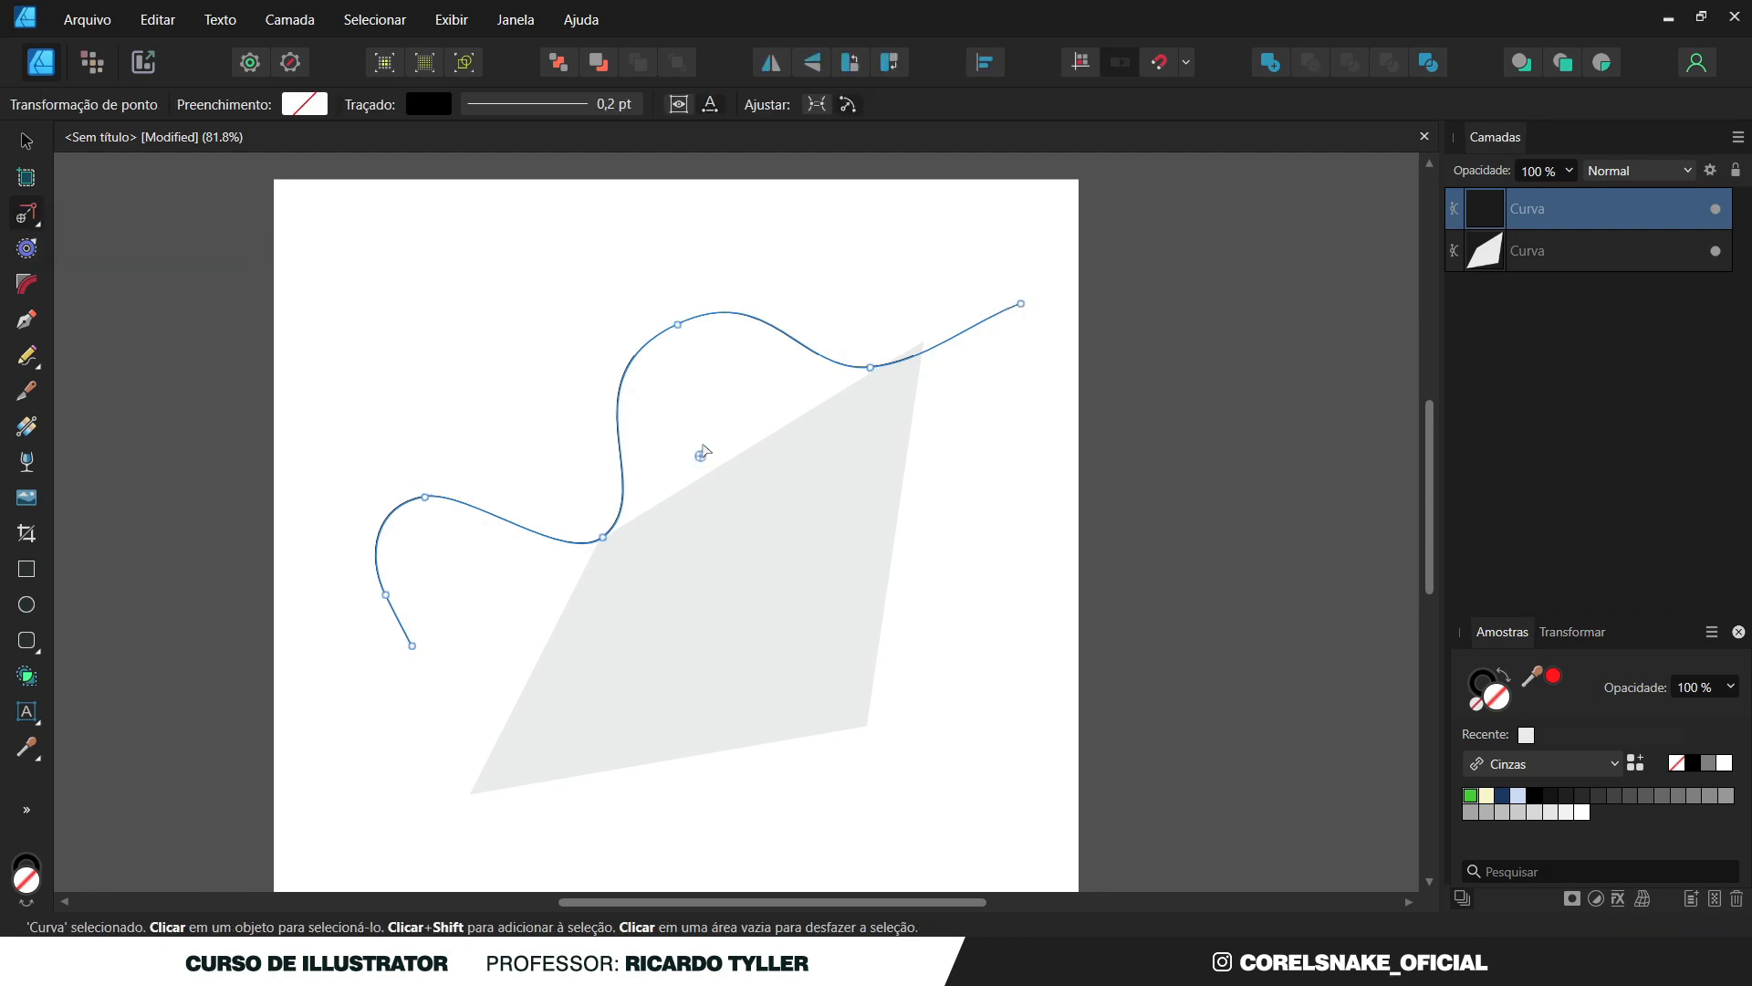
left_click_drag(757, 439, 809, 482)
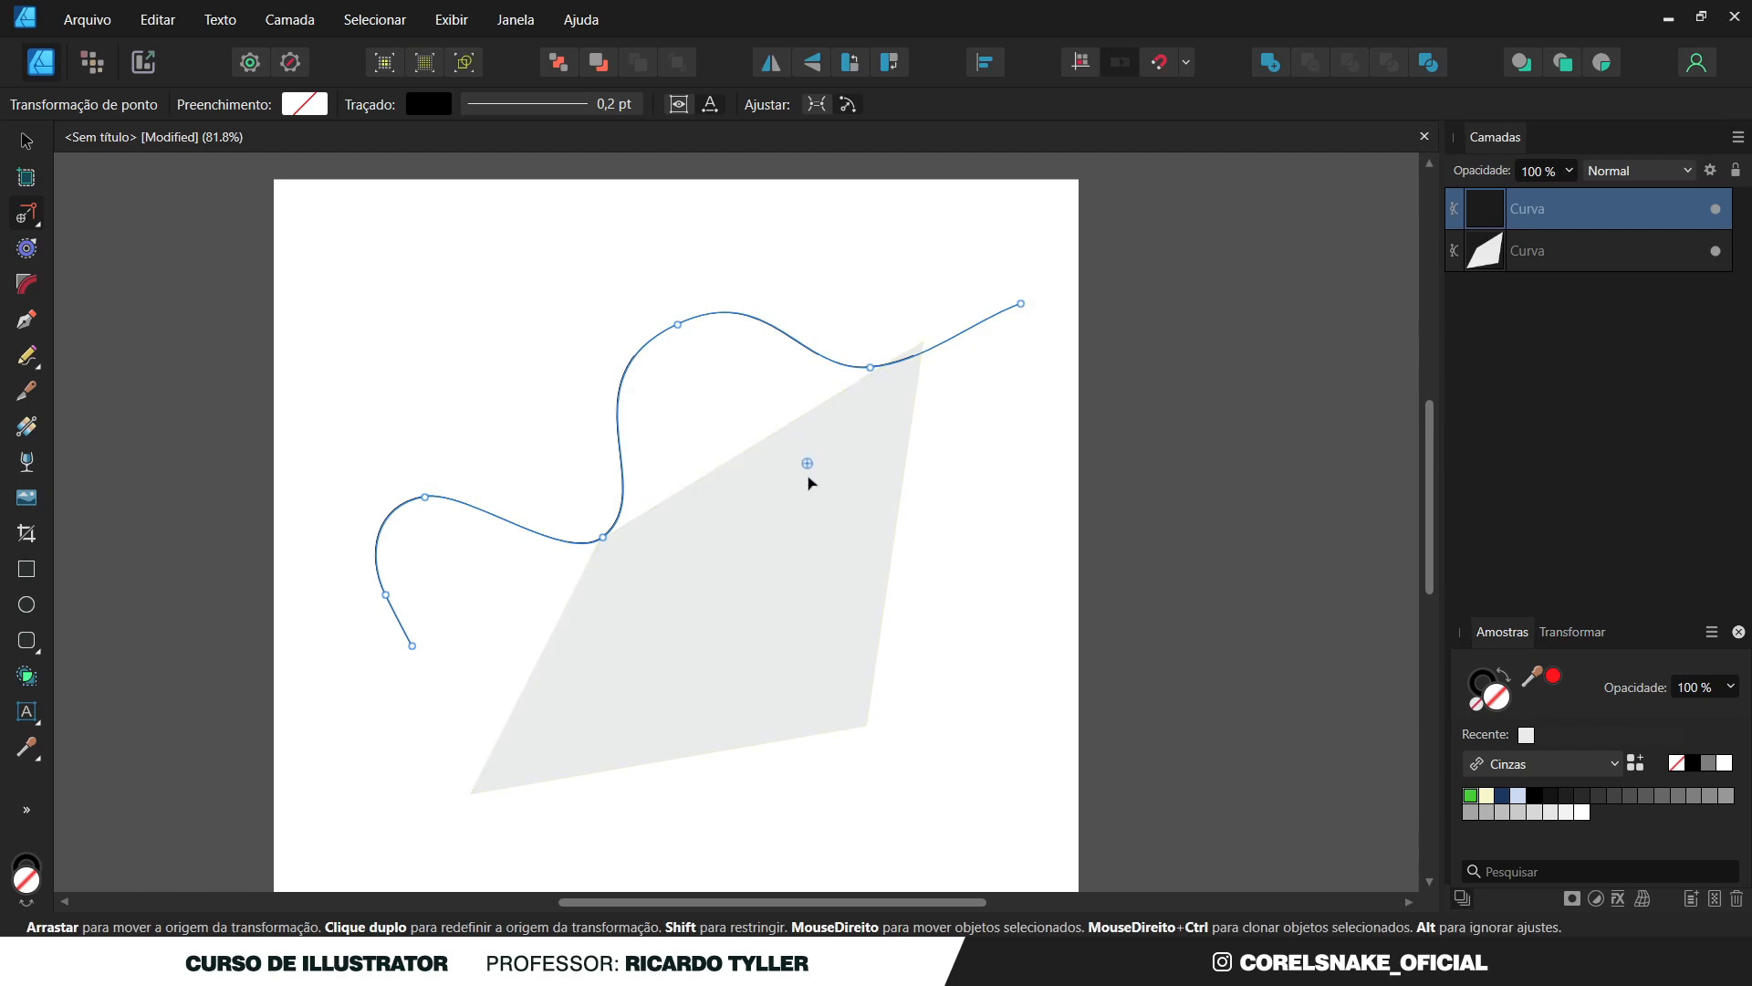
left_click_drag(883, 699, 866, 726)
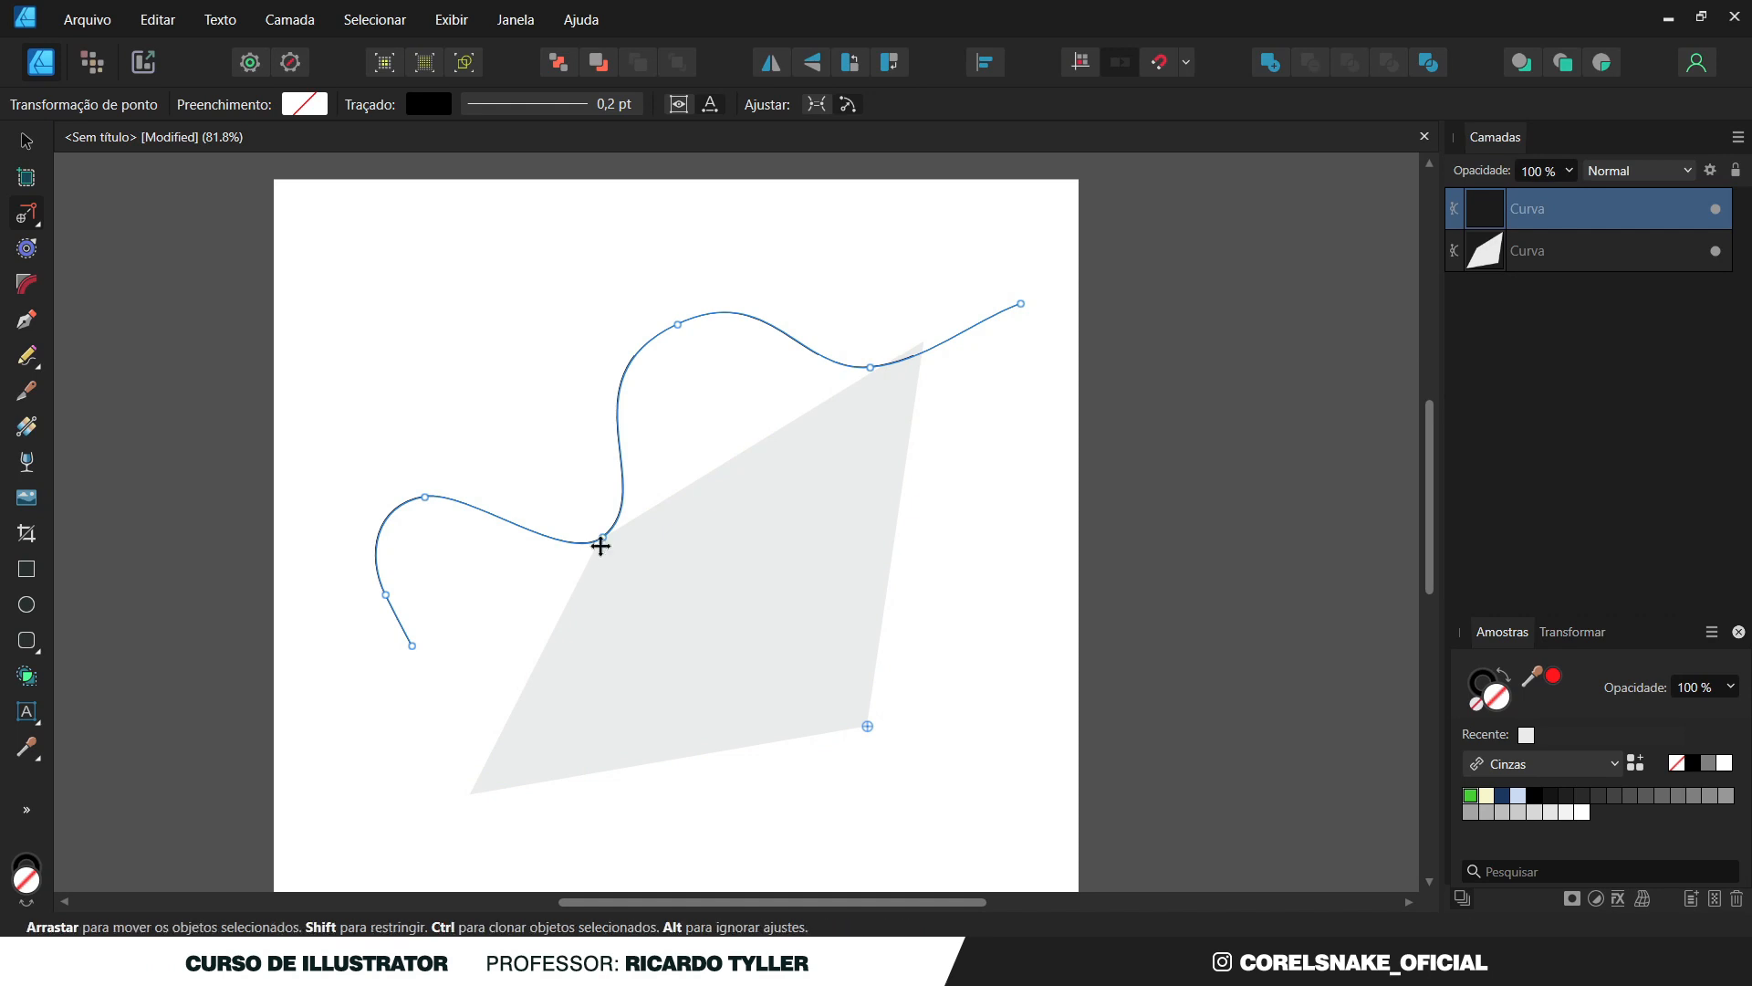
Enlarge the wavy line about the grey shape's lower-right corner, and the grey shape about the line's lower-left end, using Point Transform.
left_click_drag(602, 533, 572, 513)
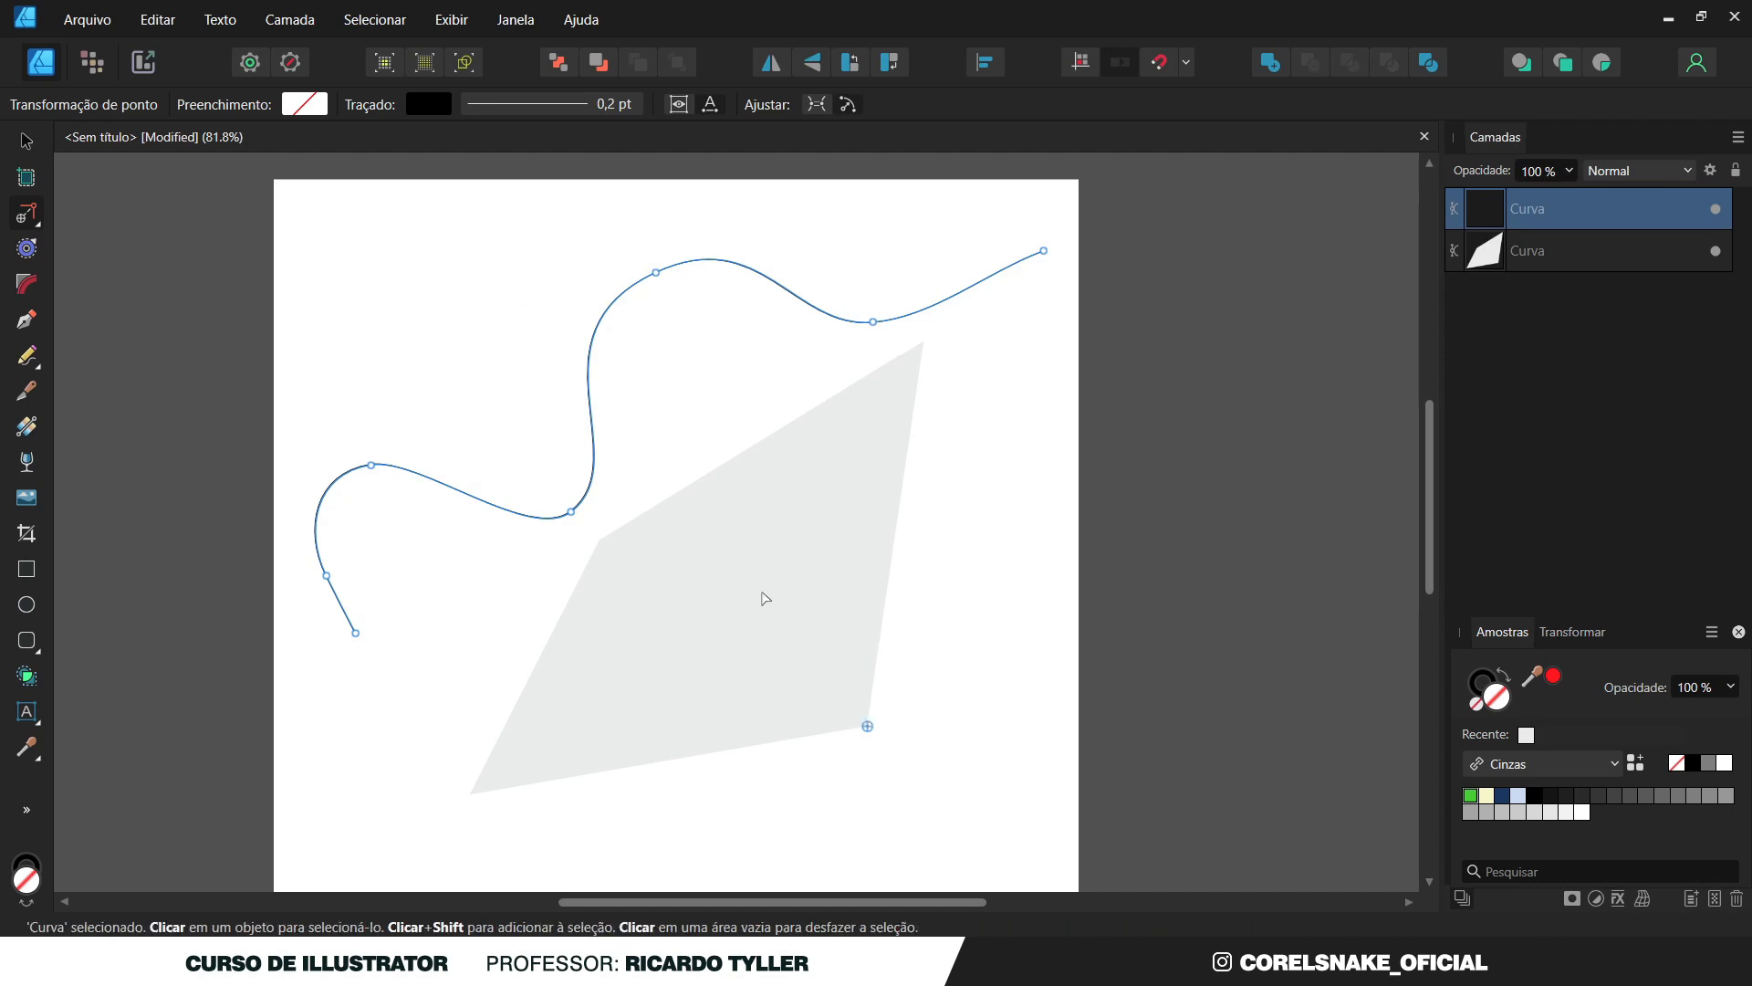
left_click(760, 559)
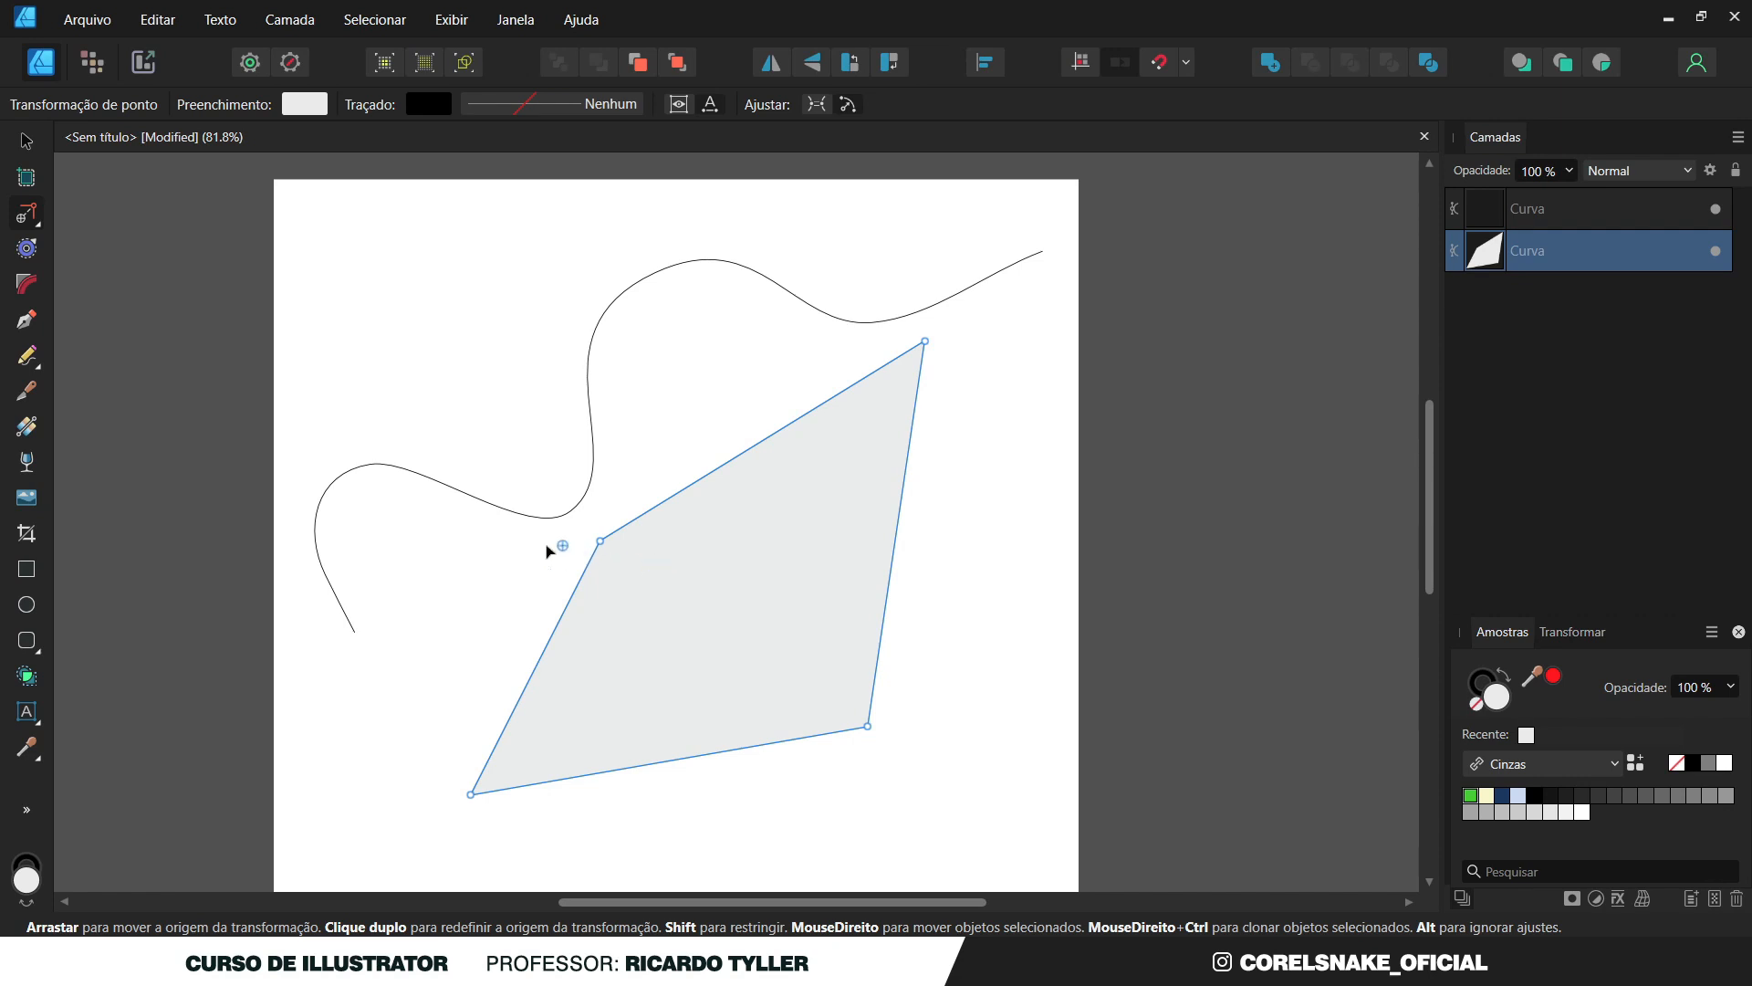
left_click_drag(547, 545, 356, 632)
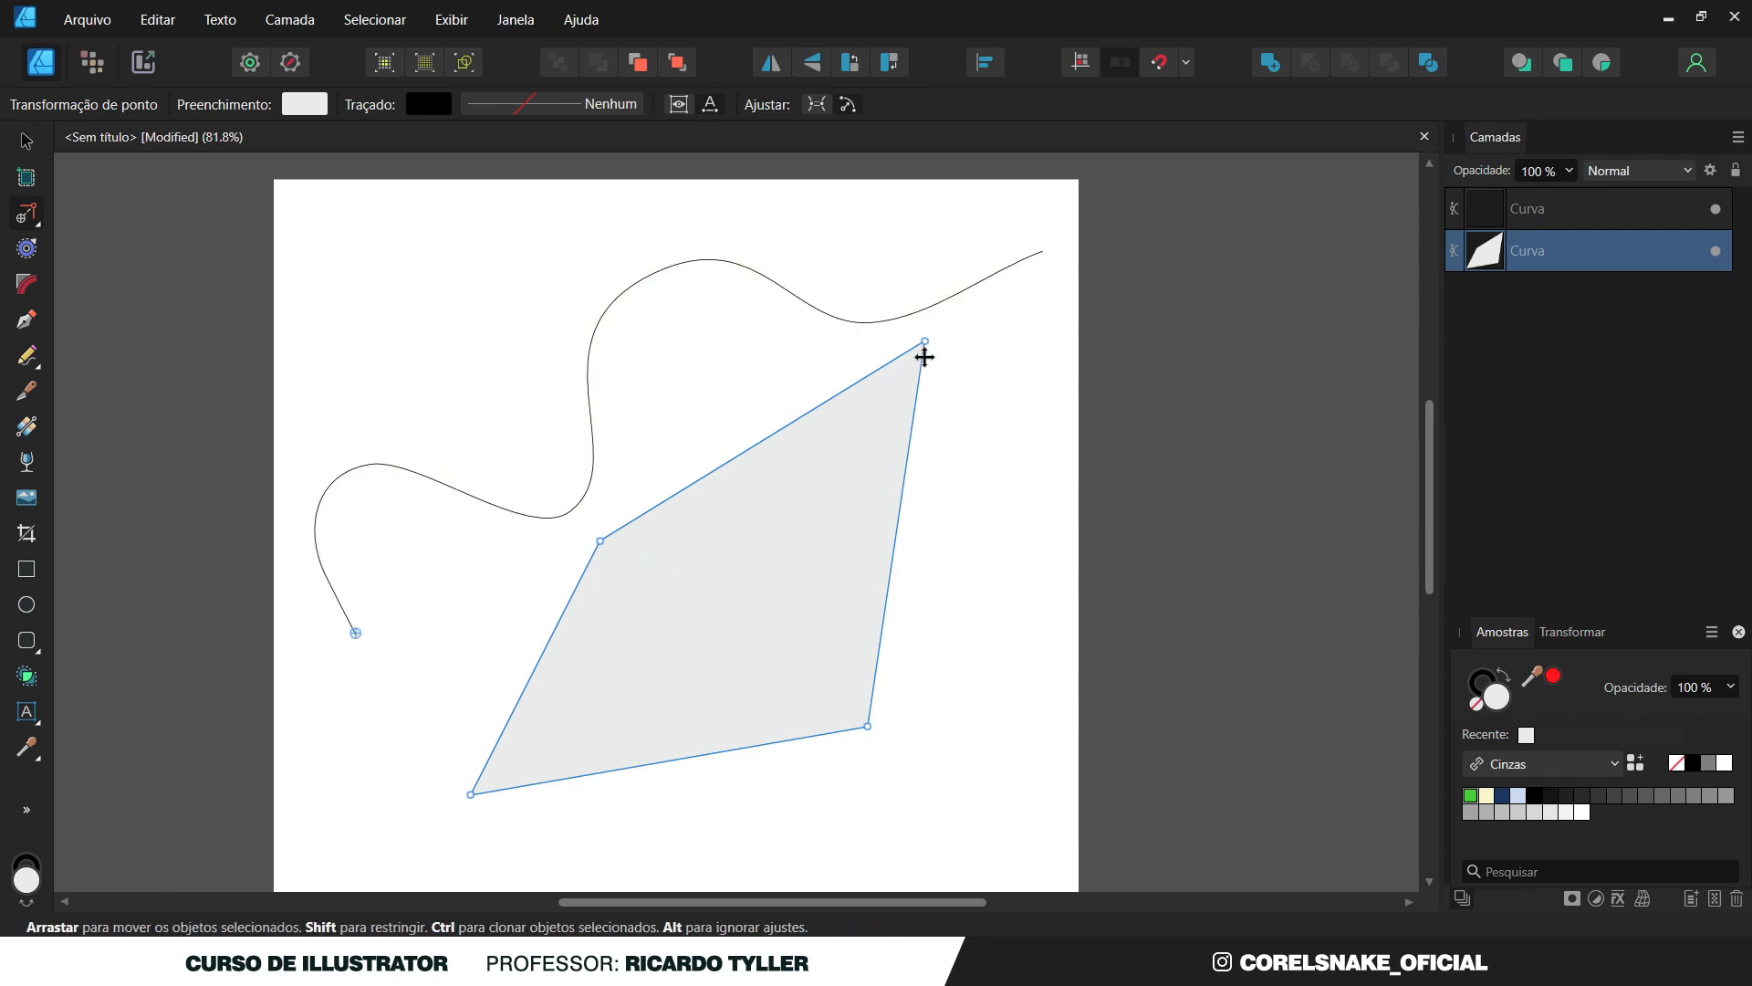
left_click_drag(931, 353, 996, 334)
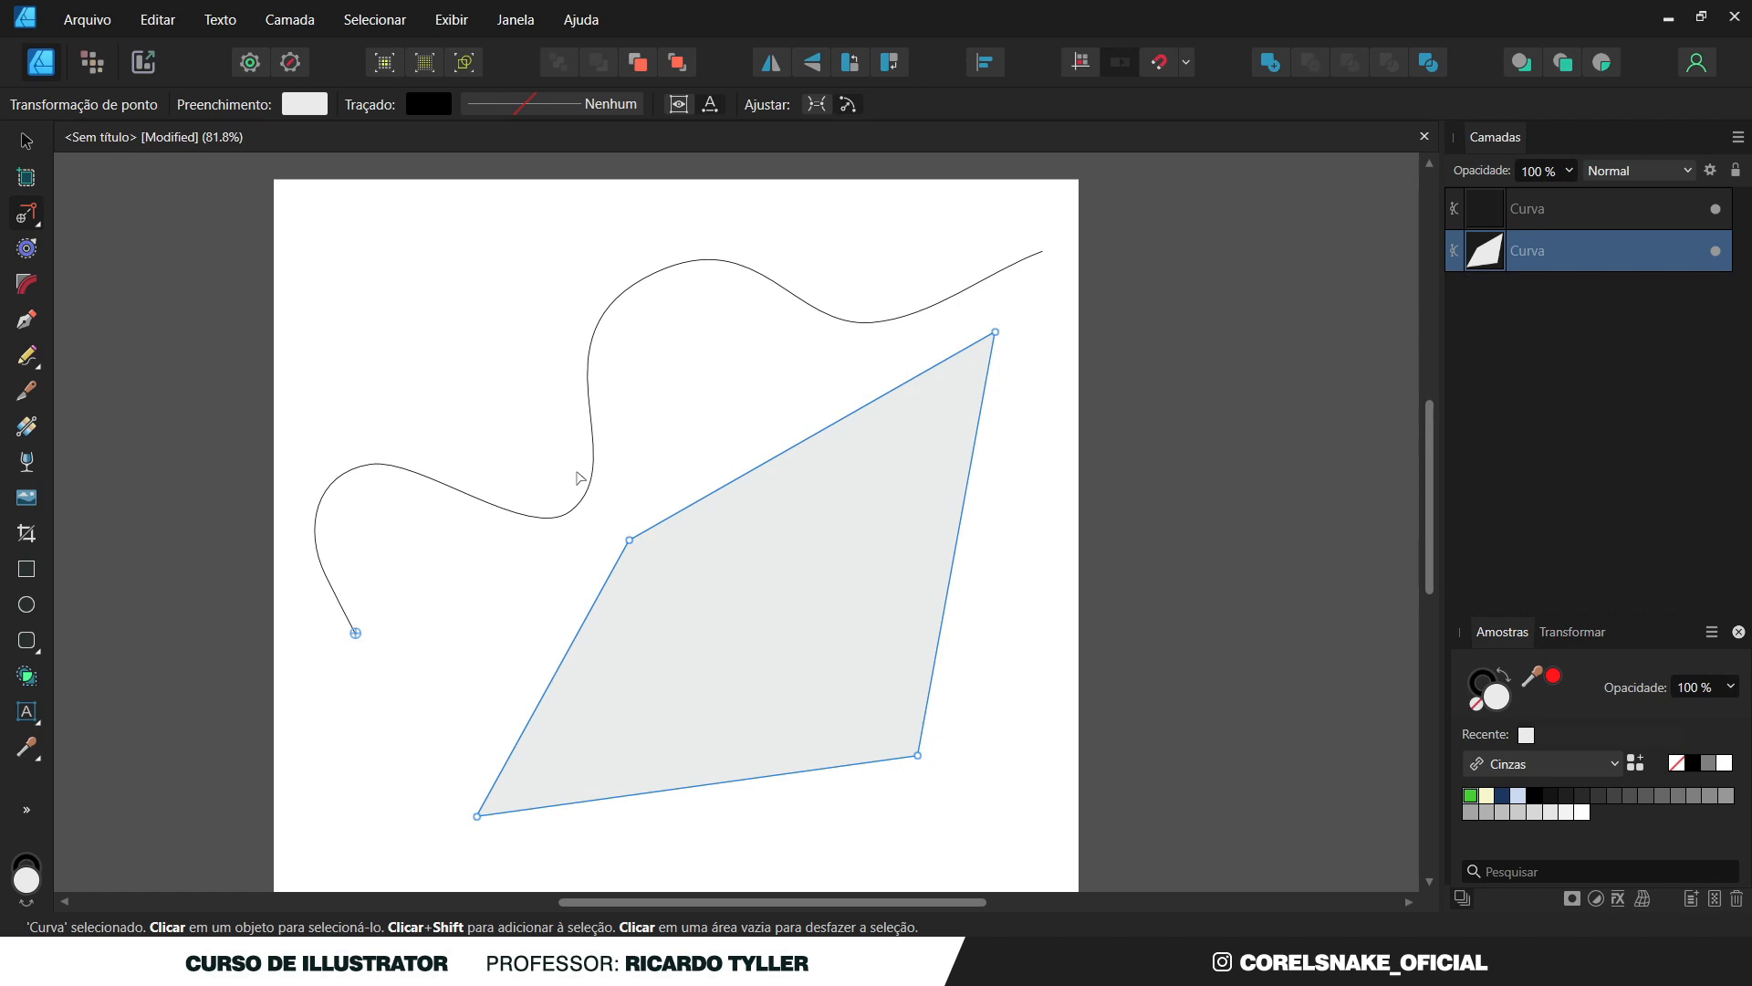
Inset the grey shape by about 48.9 px with the Contour tool.
left_click(28, 248)
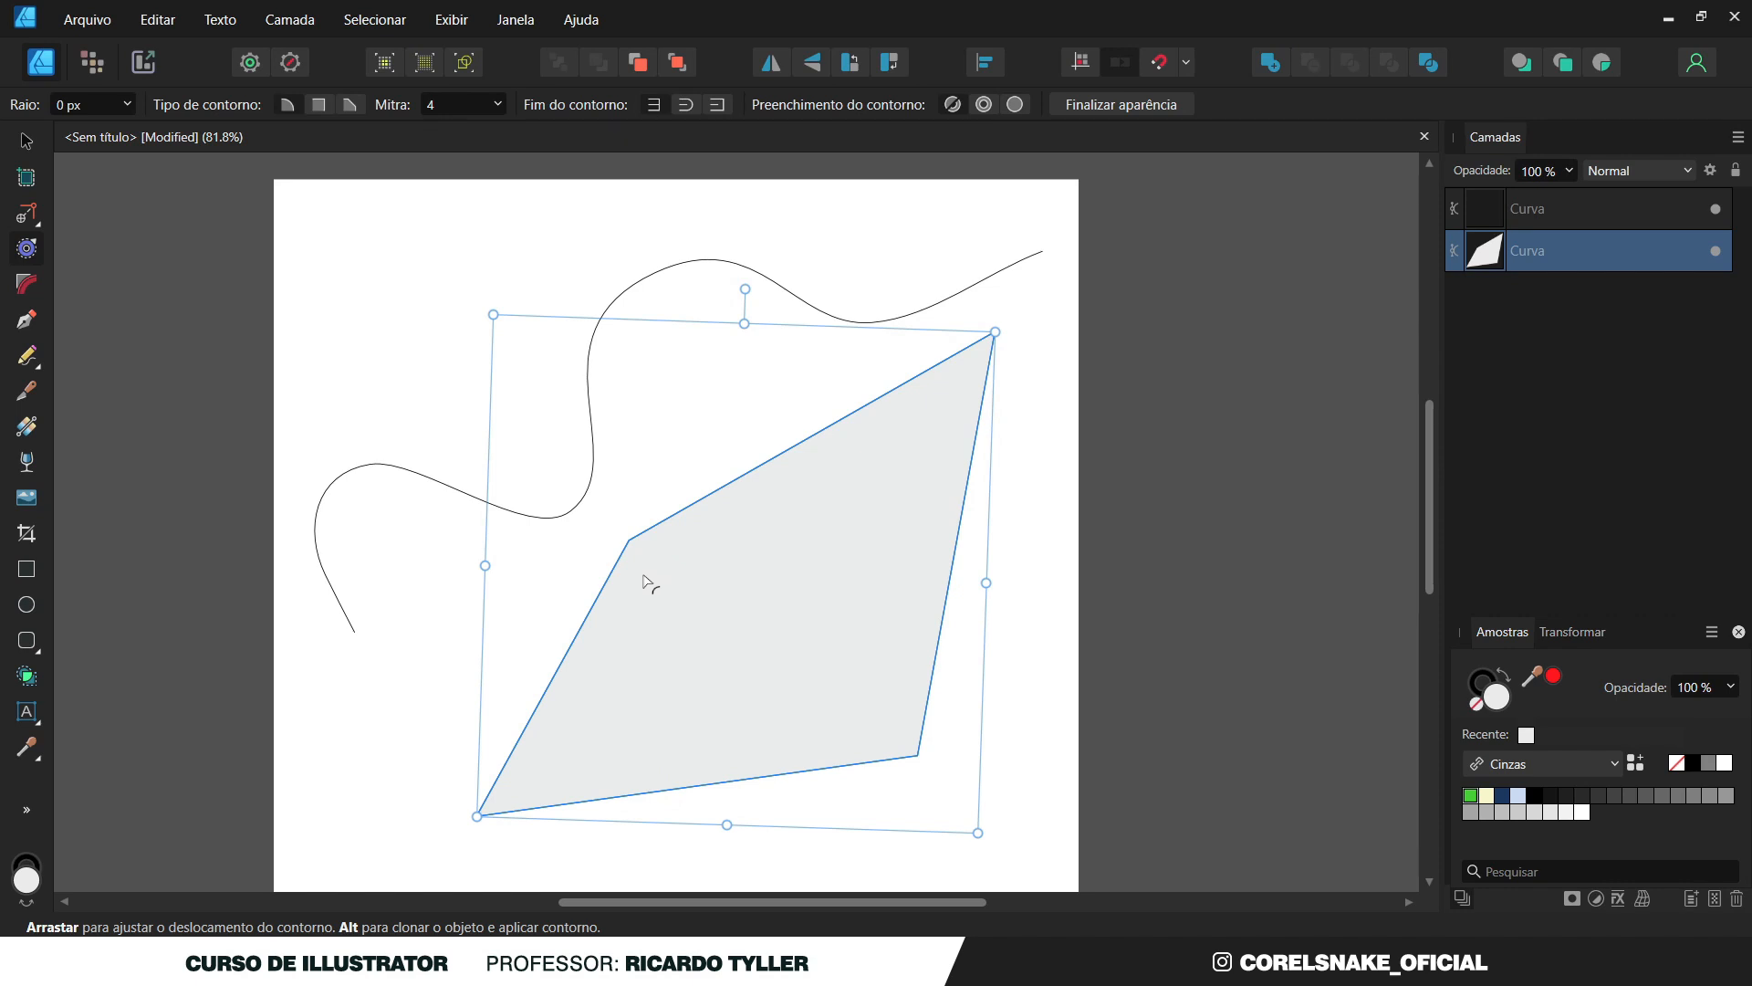
left_click_drag(754, 538, 713, 432)
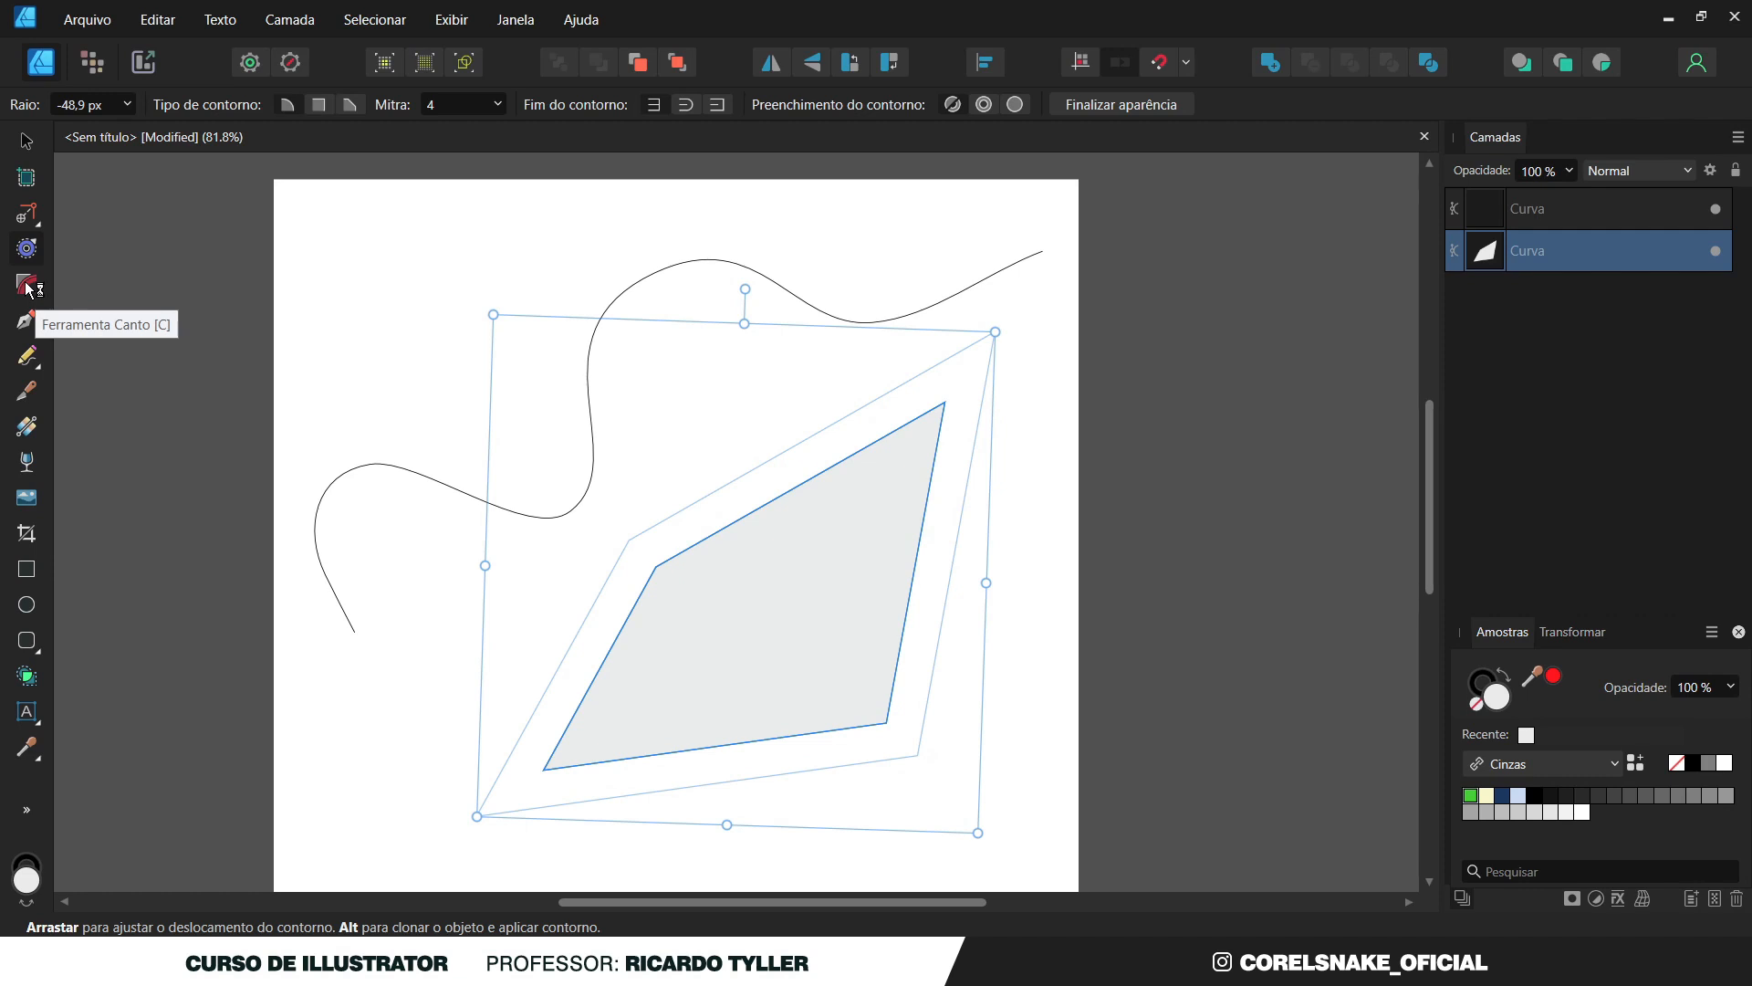
Delete the wavy line and move the inset grey shape toward the page's upper left.
left_click(26, 141)
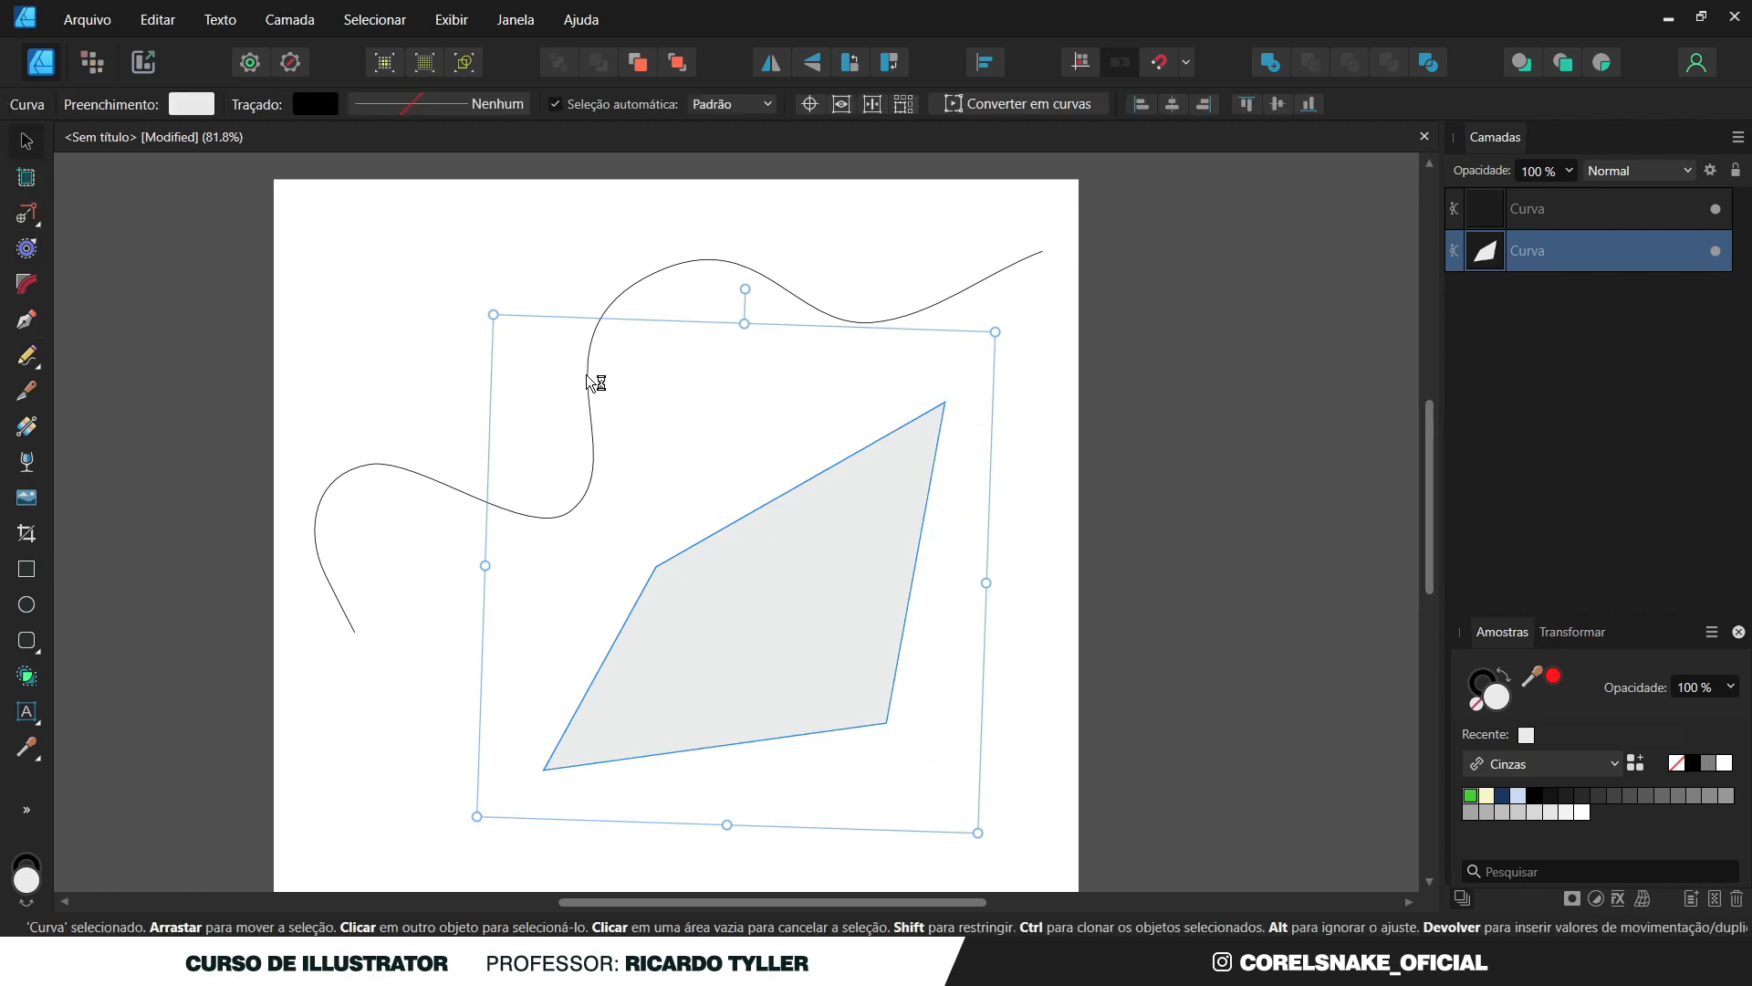
left_click_drag(589, 341, 639, 382)
left_click(783, 558)
left_click(589, 396)
key("Delete")
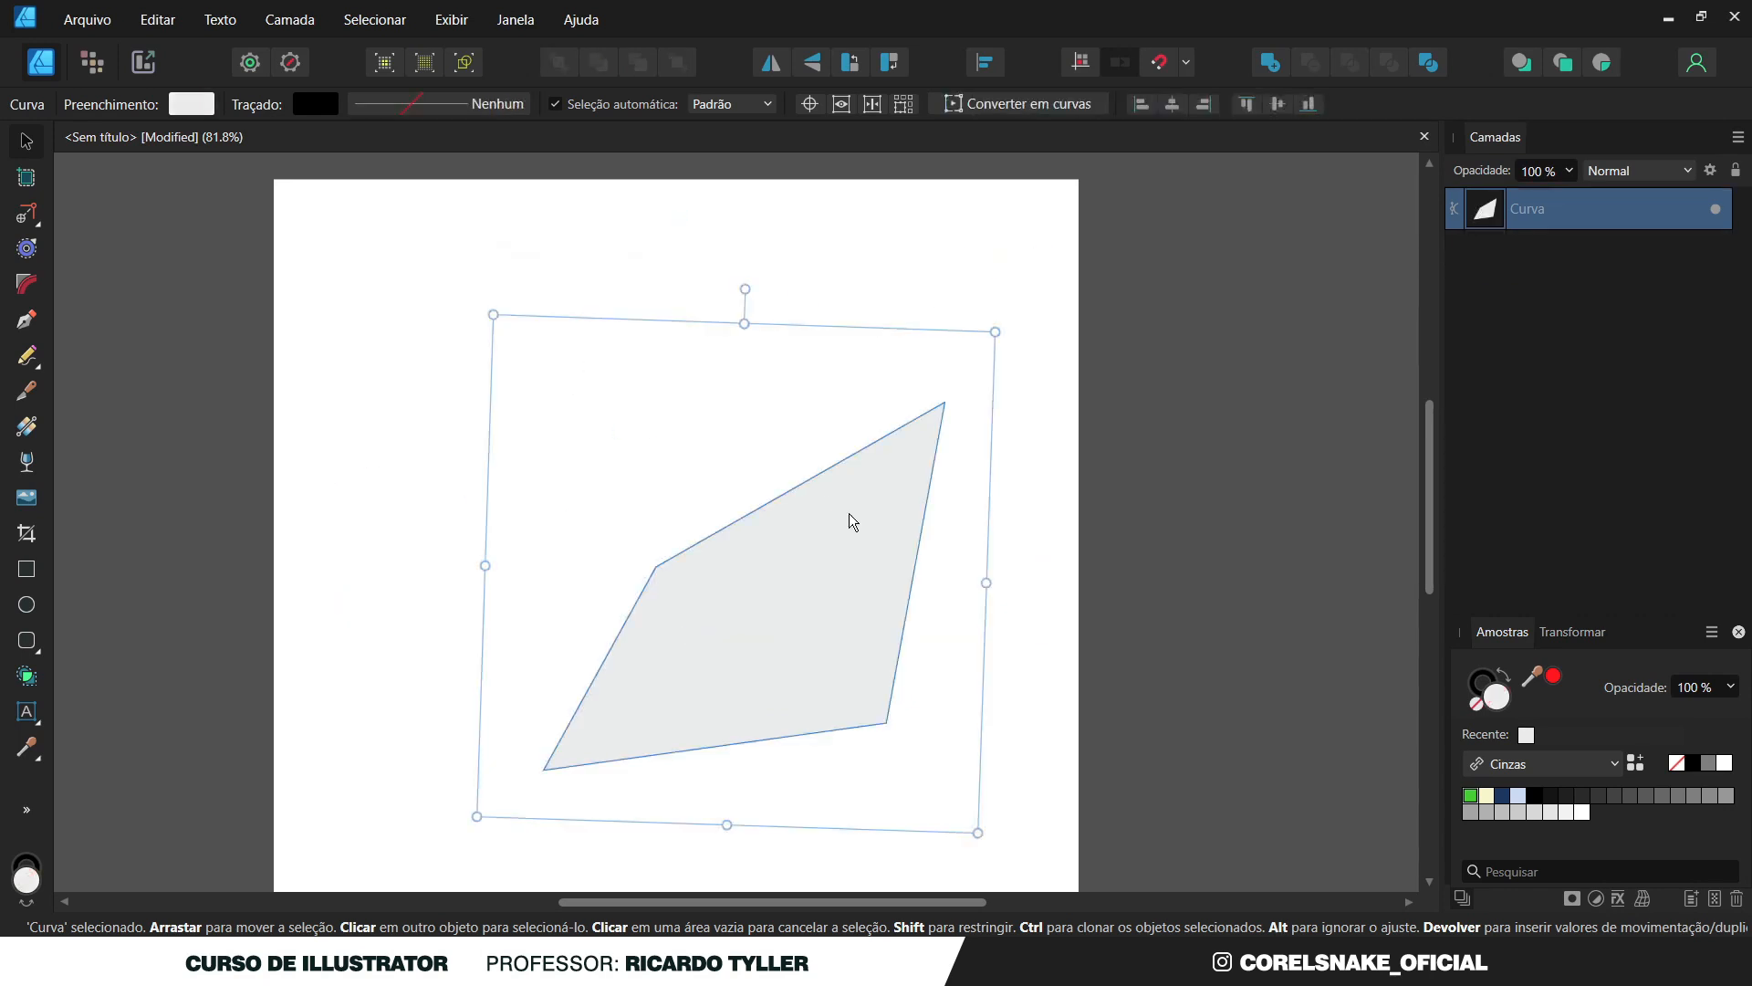
left_click_drag(873, 533, 774, 486)
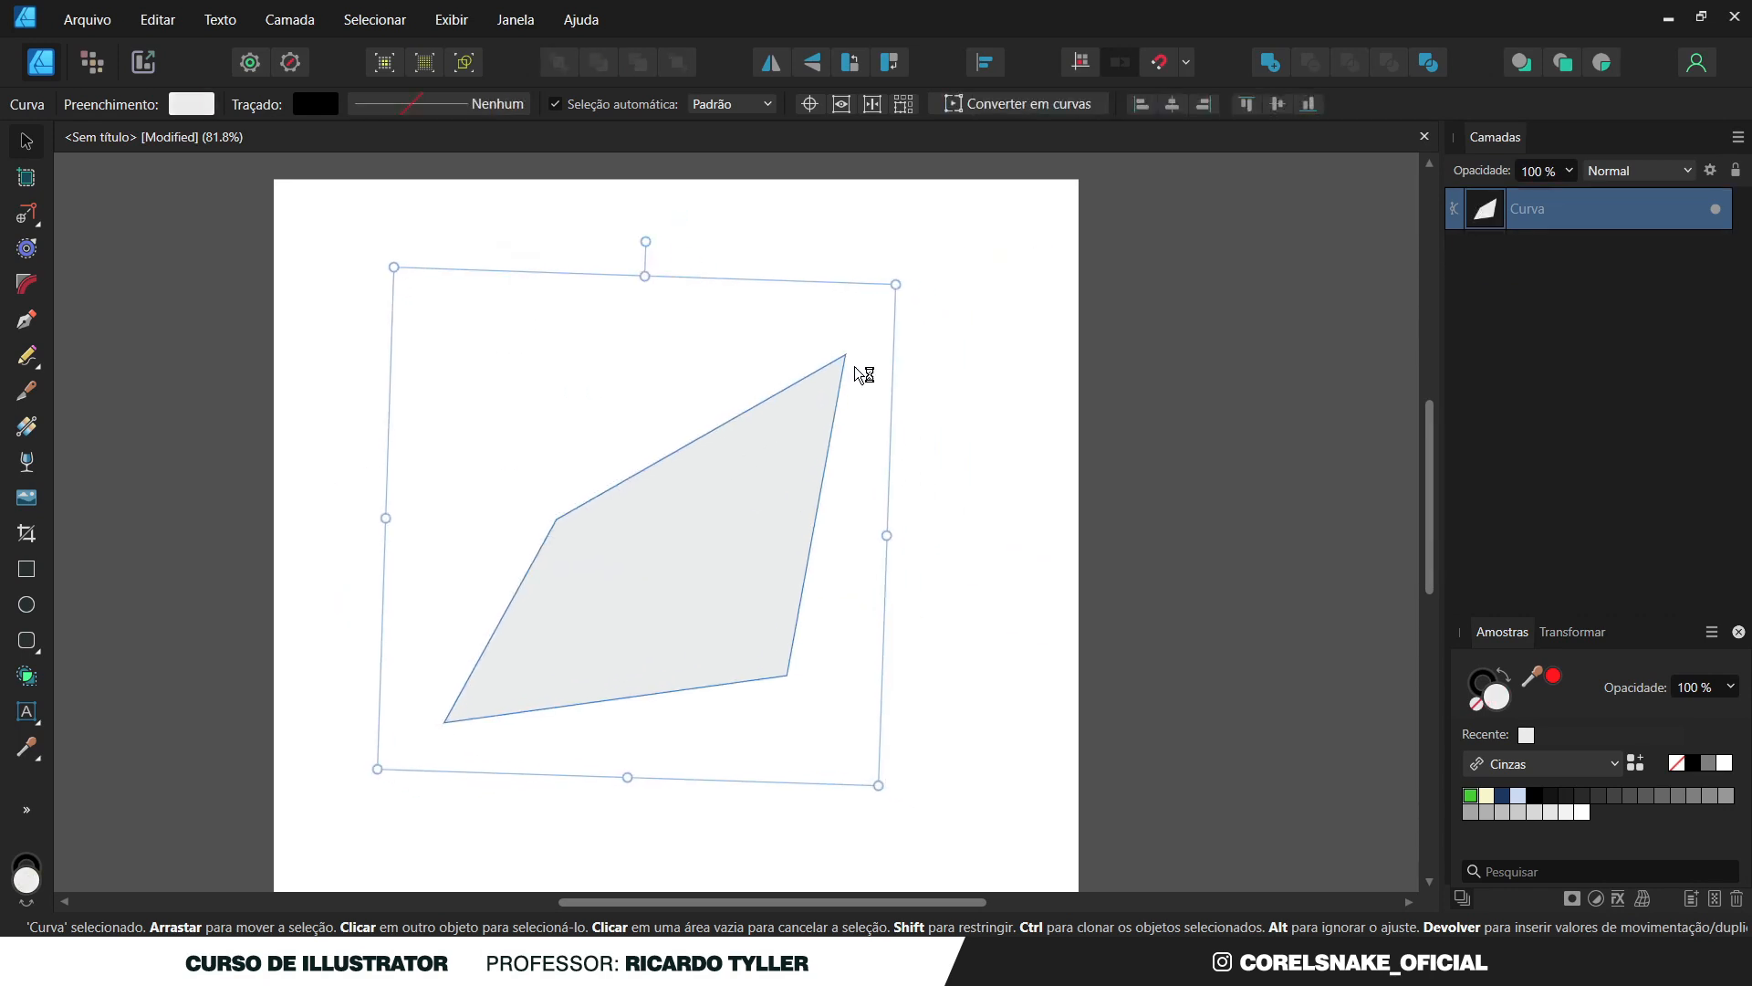
Undo the grey shape's move, the wavy line's deletion and the contour inset.
left_click(35, 287)
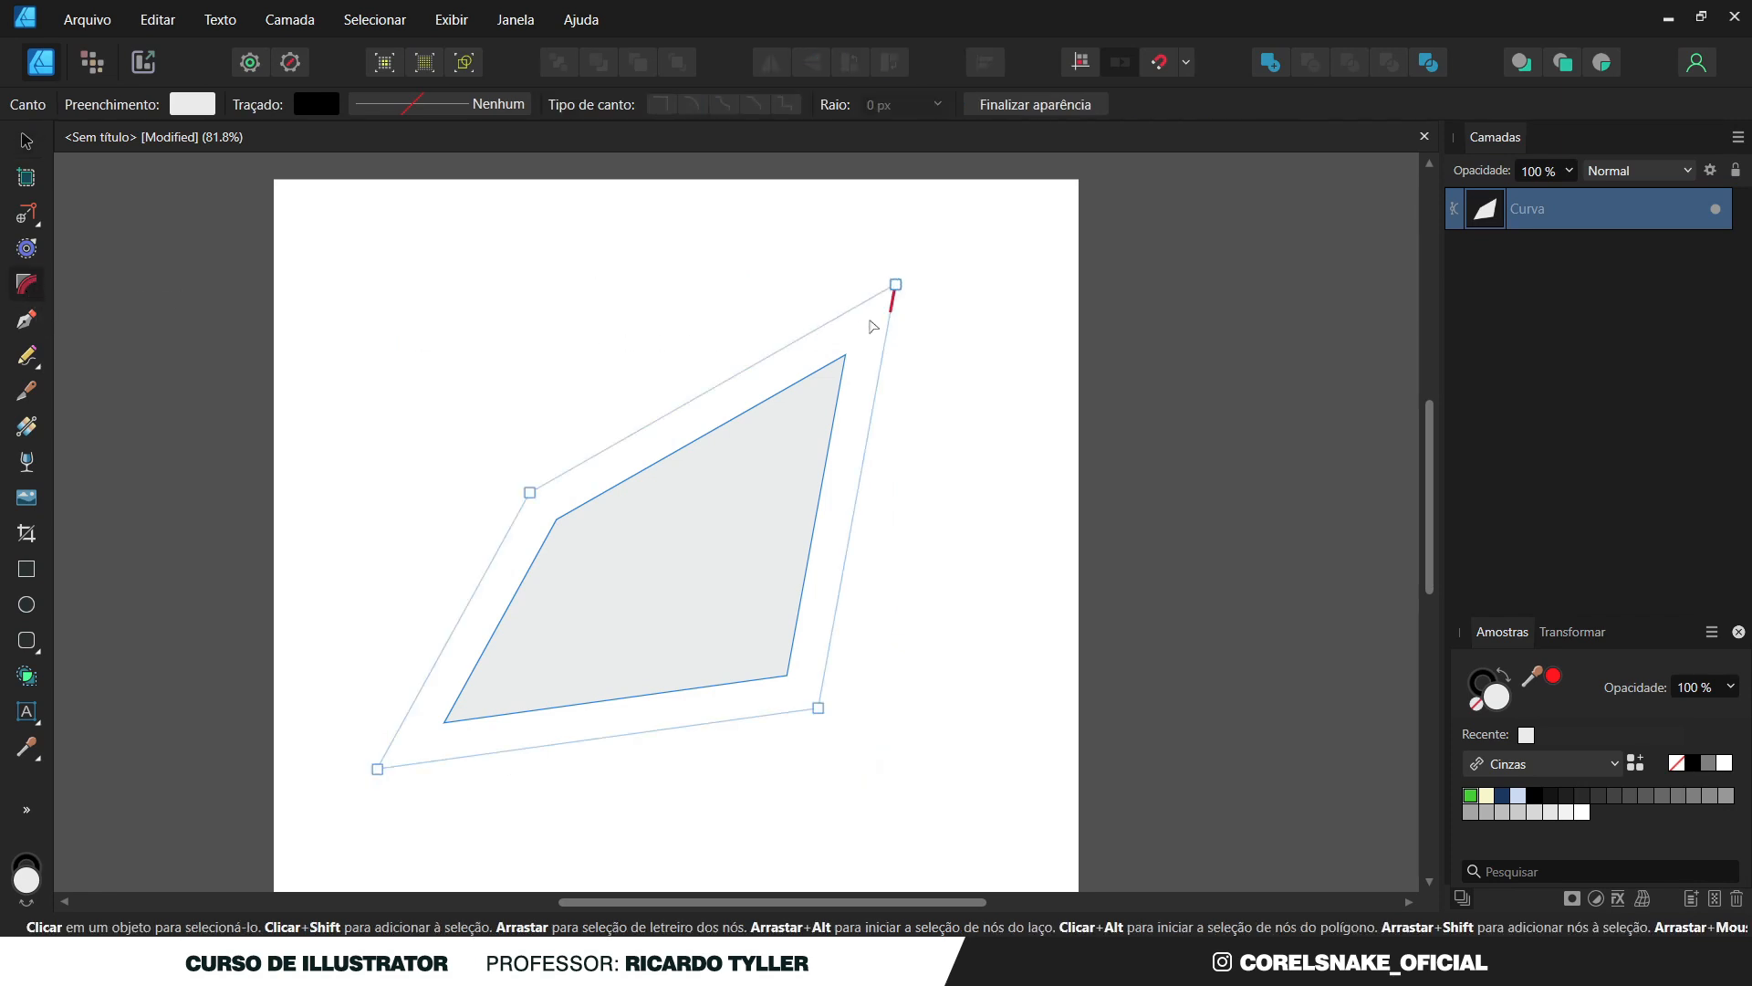
key("ctrl+z")
key("ctrl+z")
key("ctrl+z")
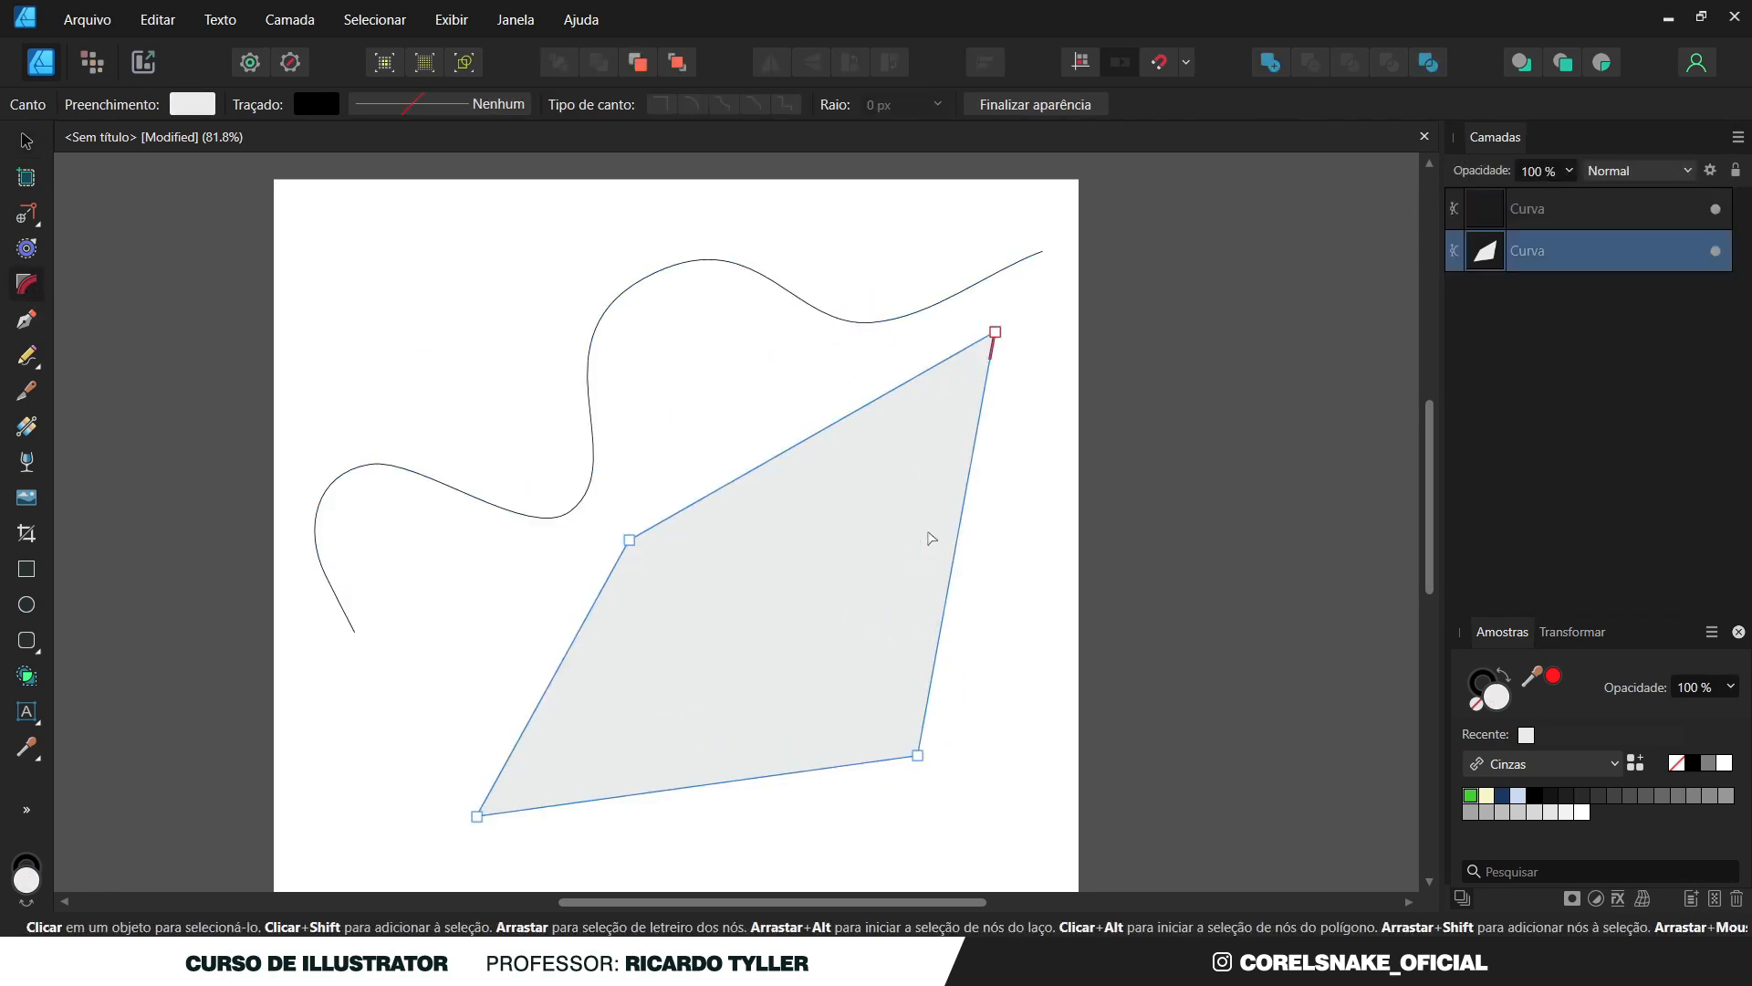
Round the grey shape's upper-right corner to a radius of about 130.5 px and also round its lower-left corner with the Corner tool.
left_click(995, 332)
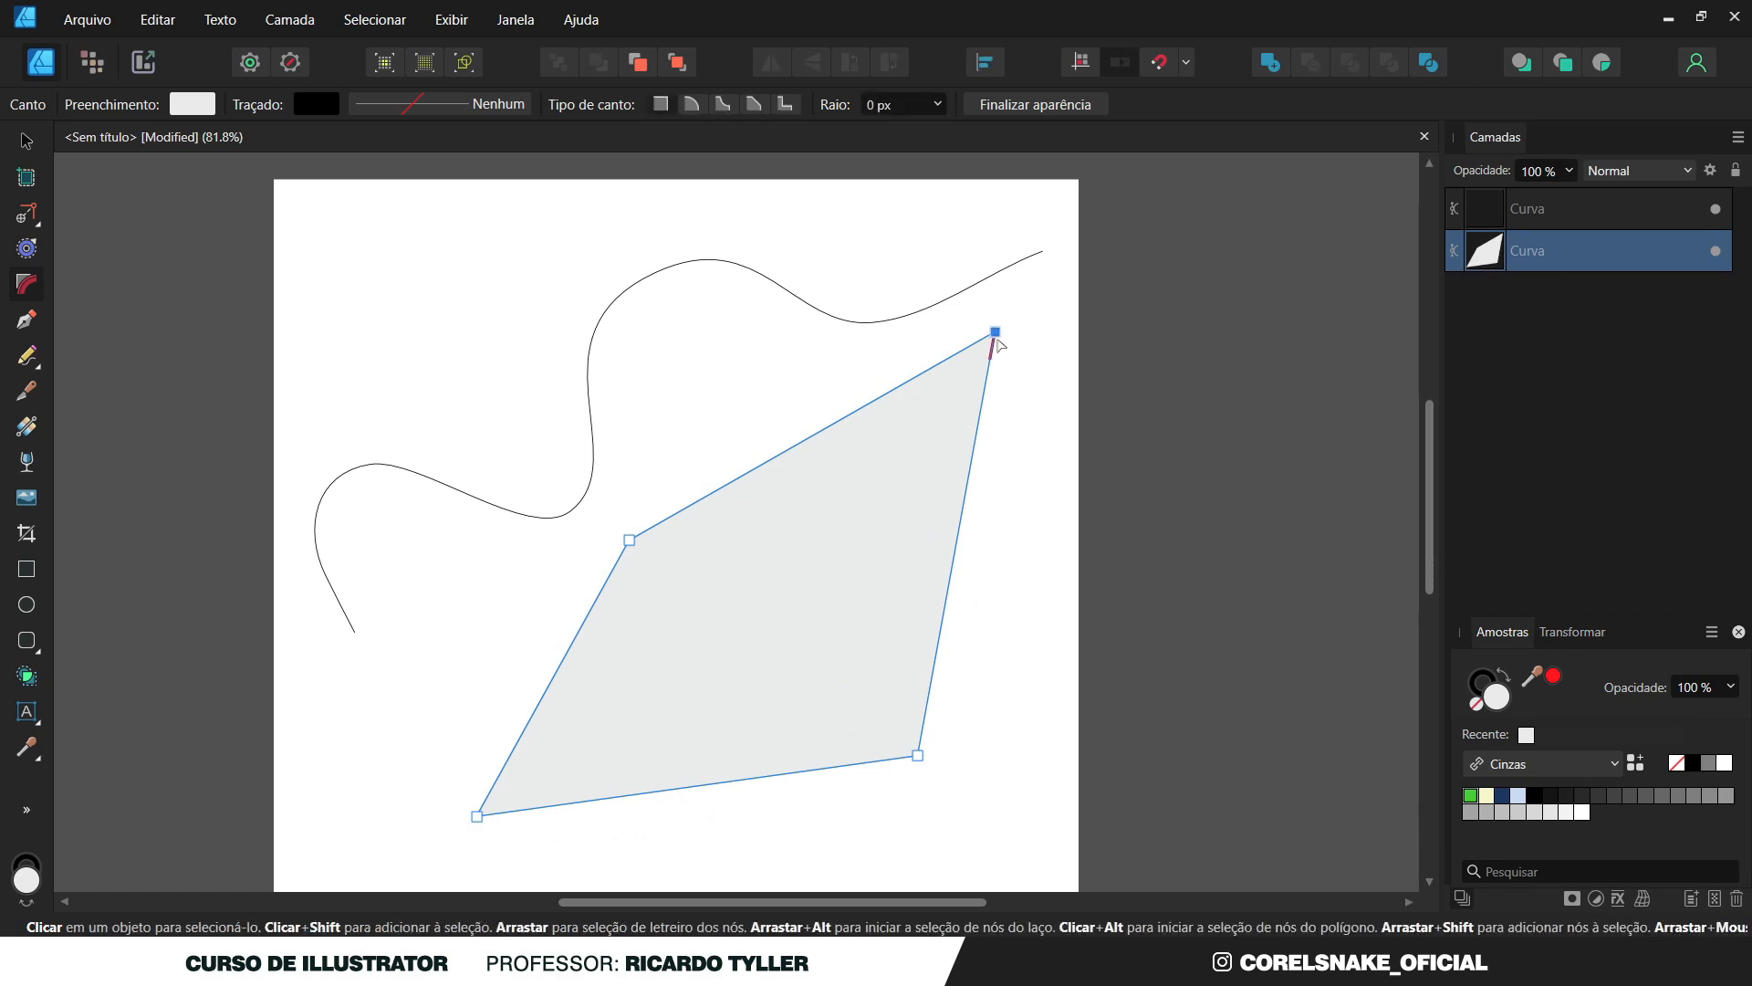
left_click_drag(995, 335, 884, 544)
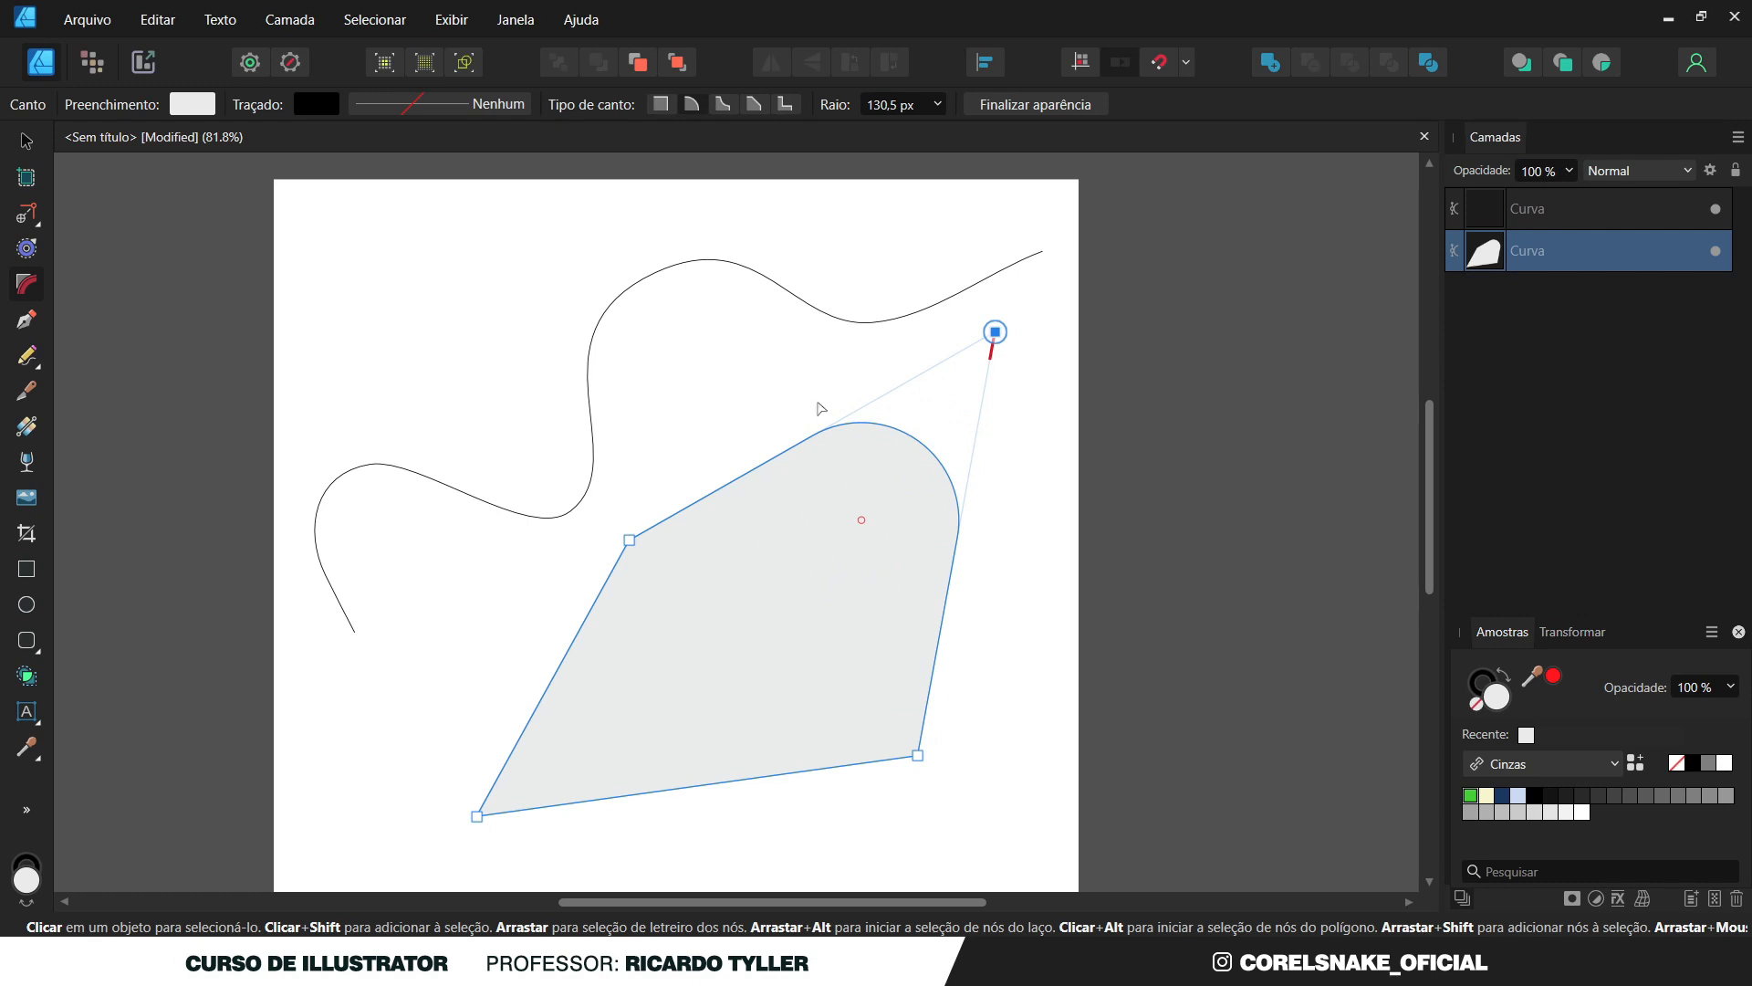
left_click(476, 815)
left_click_drag(477, 815, 646, 684)
Round the grey shape's upper-left corner to a radius of about 303.6 px and its lower-right corner to about 300.9 px.
left_click(636, 548)
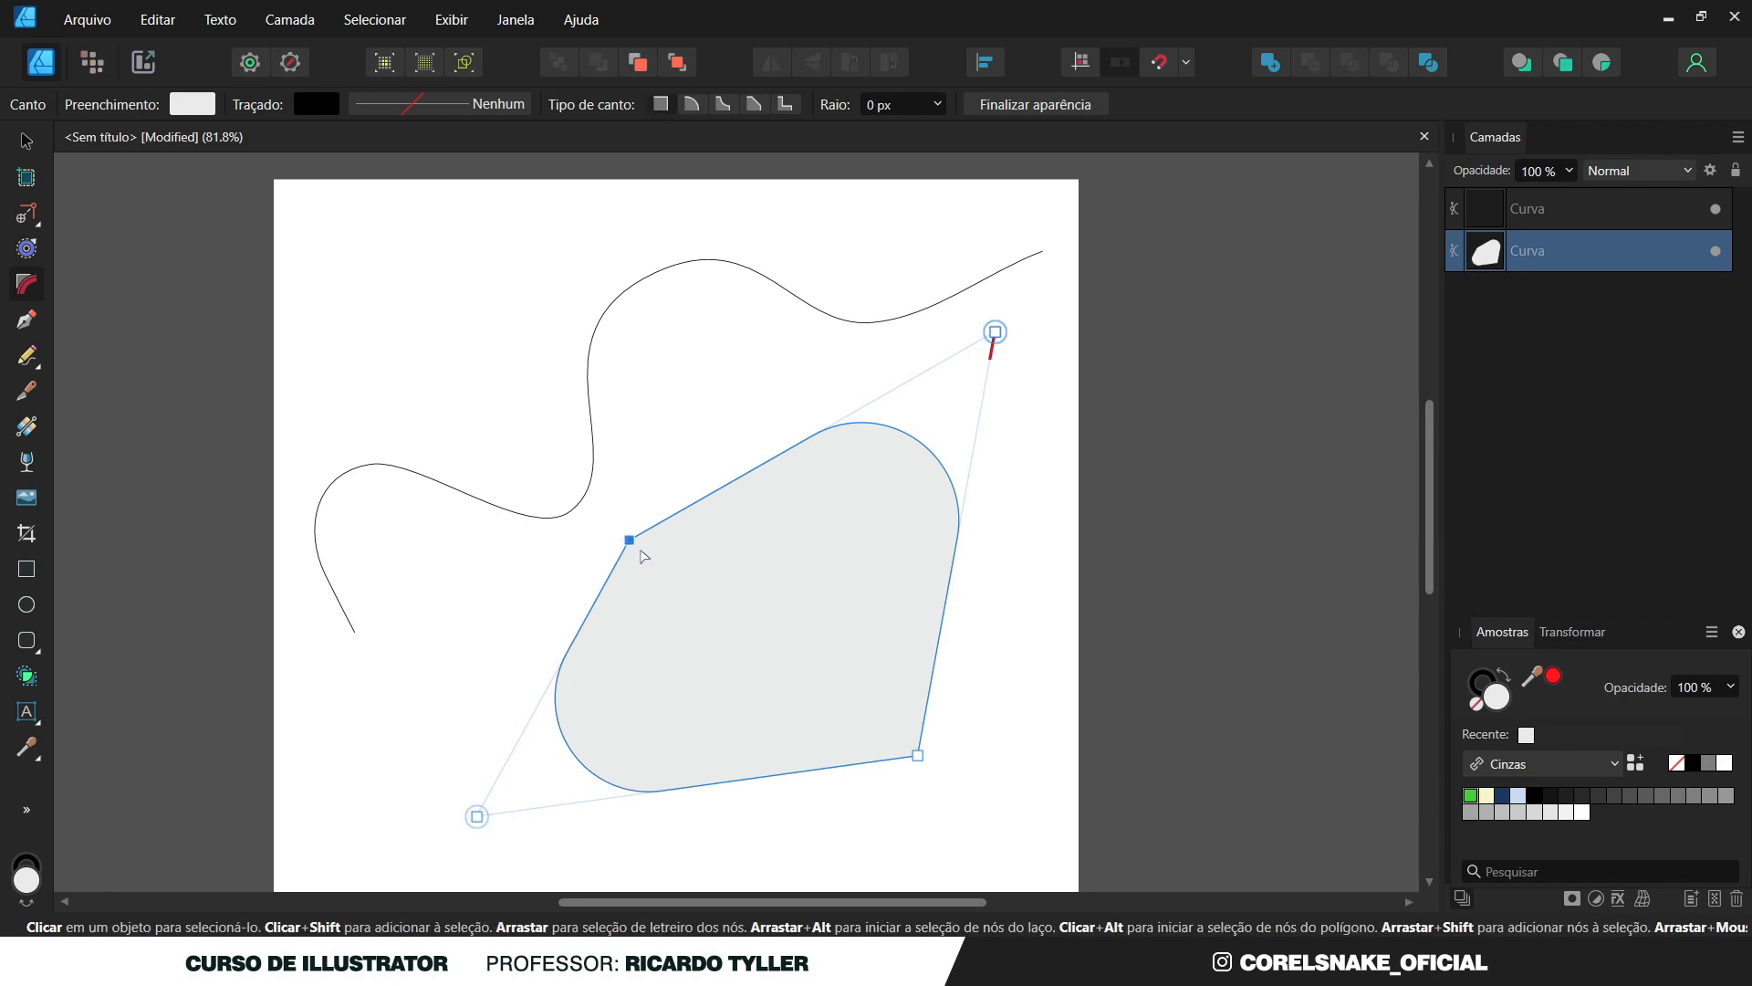
left_click_drag(640, 552, 807, 704)
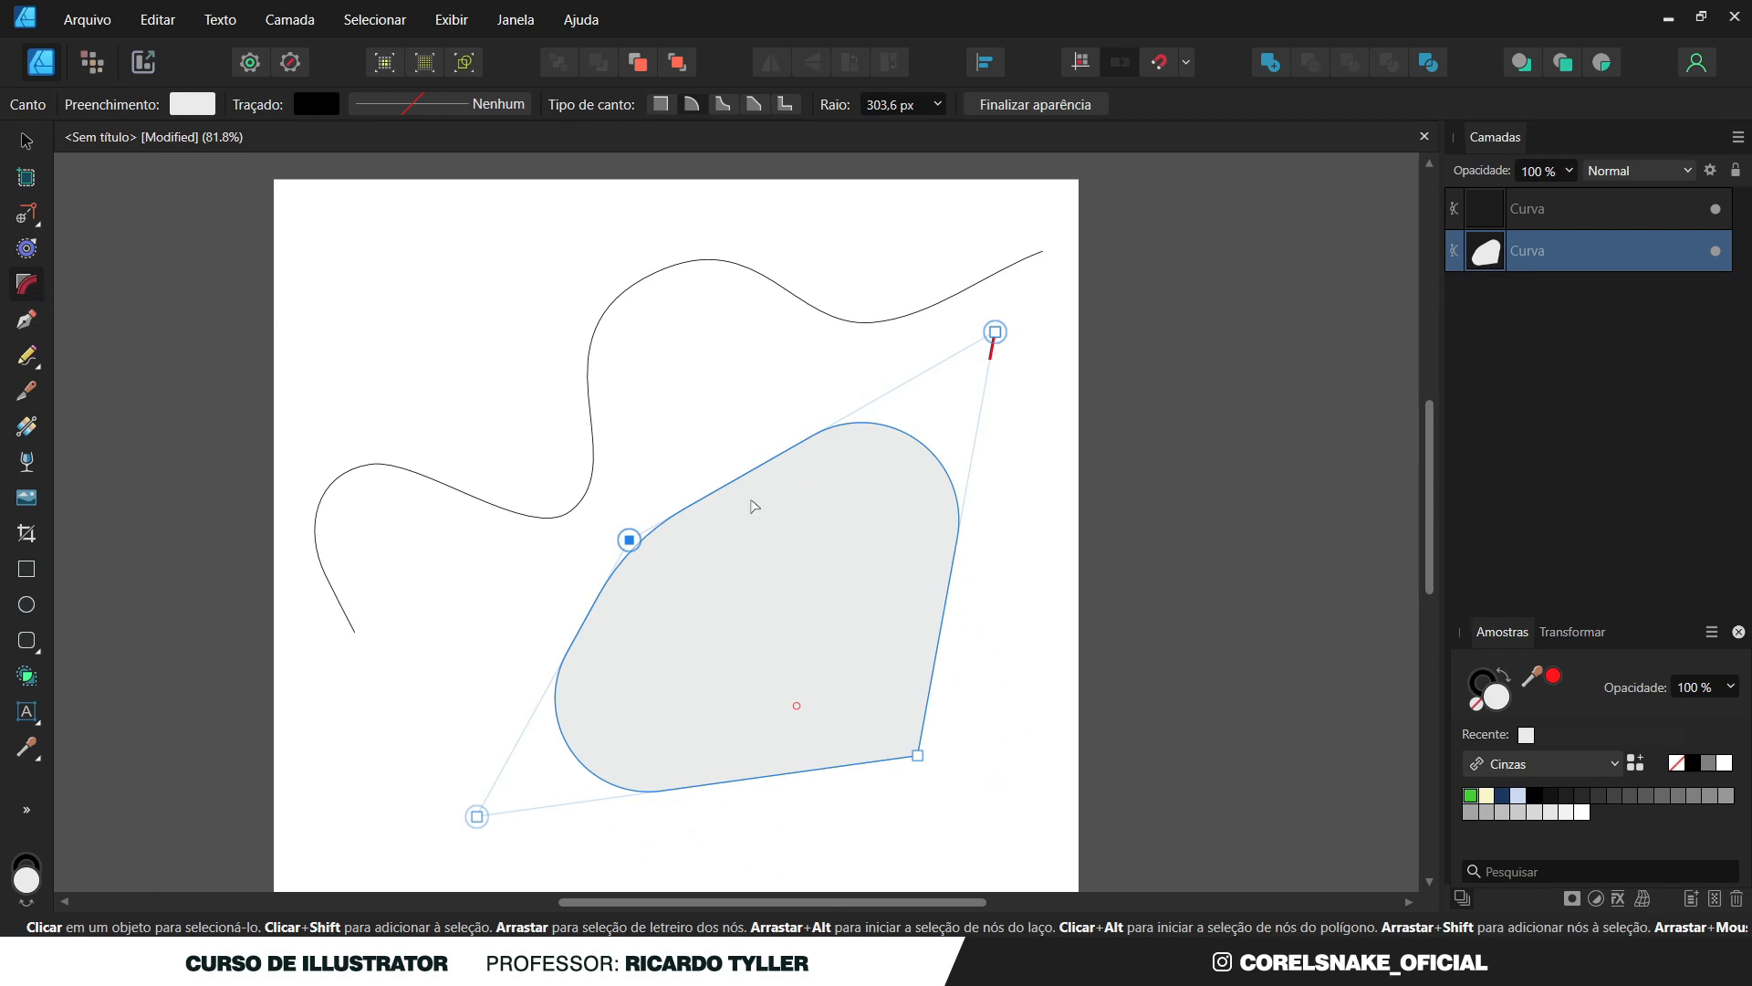
left_click(918, 756)
left_click_drag(918, 755, 724, 563)
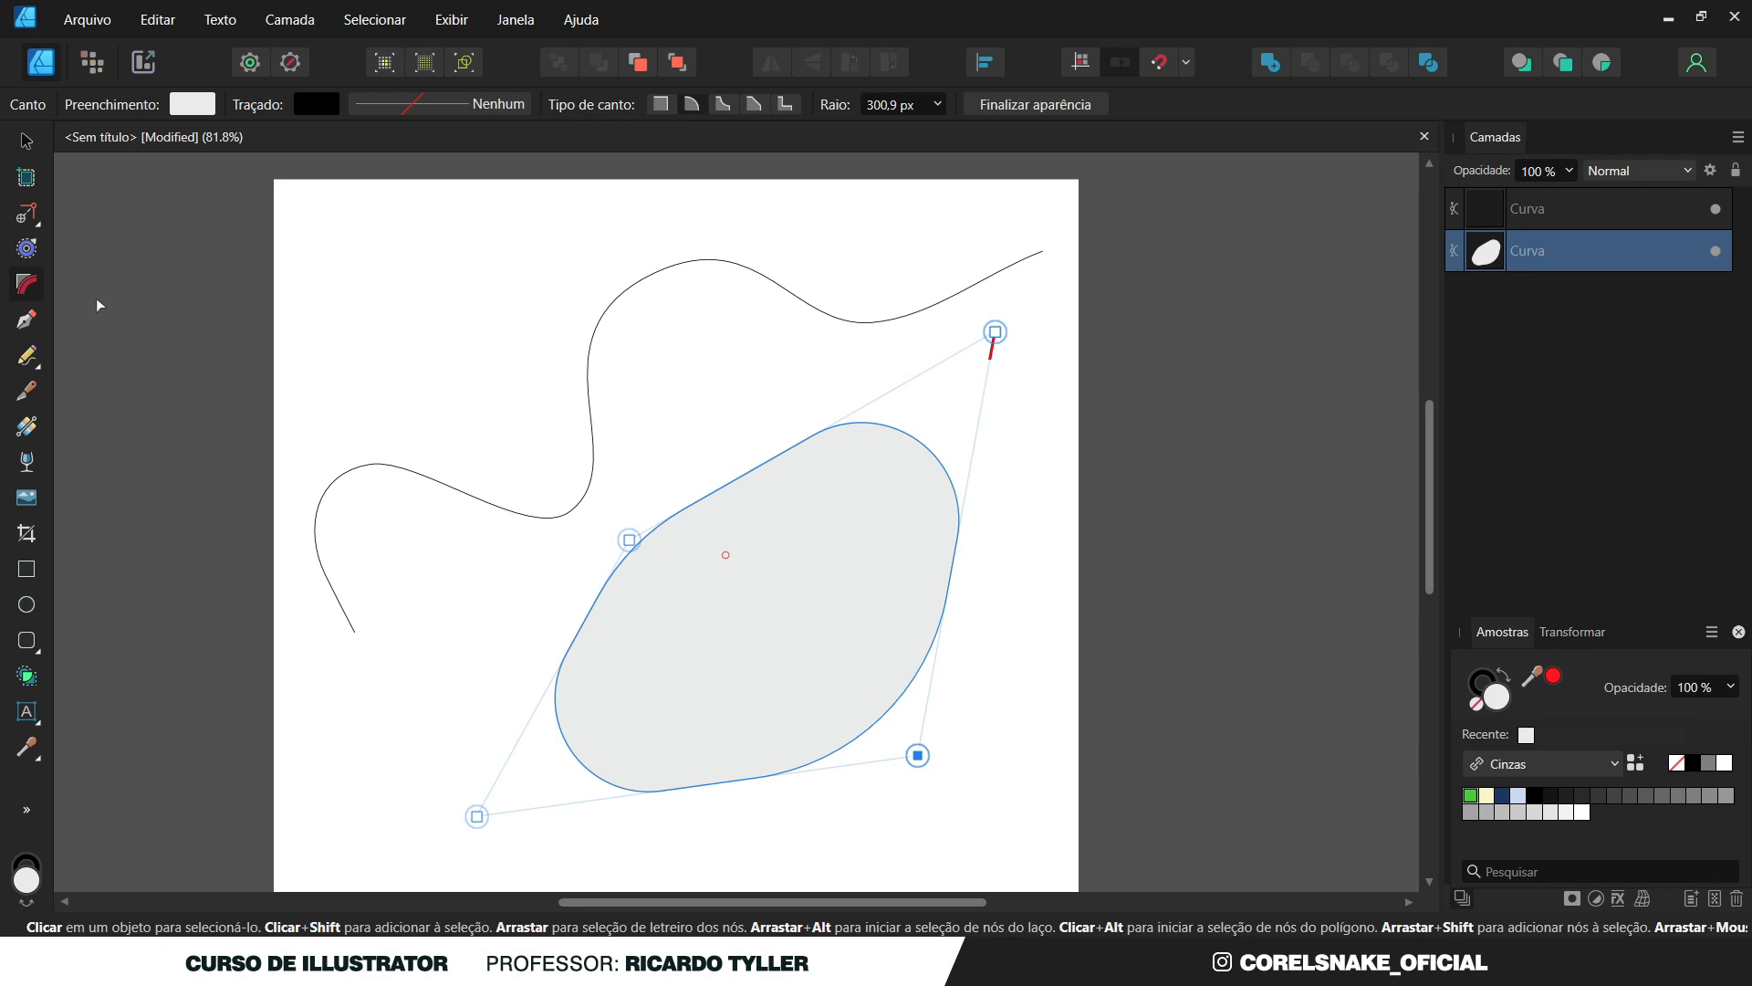
left_click(420, 383)
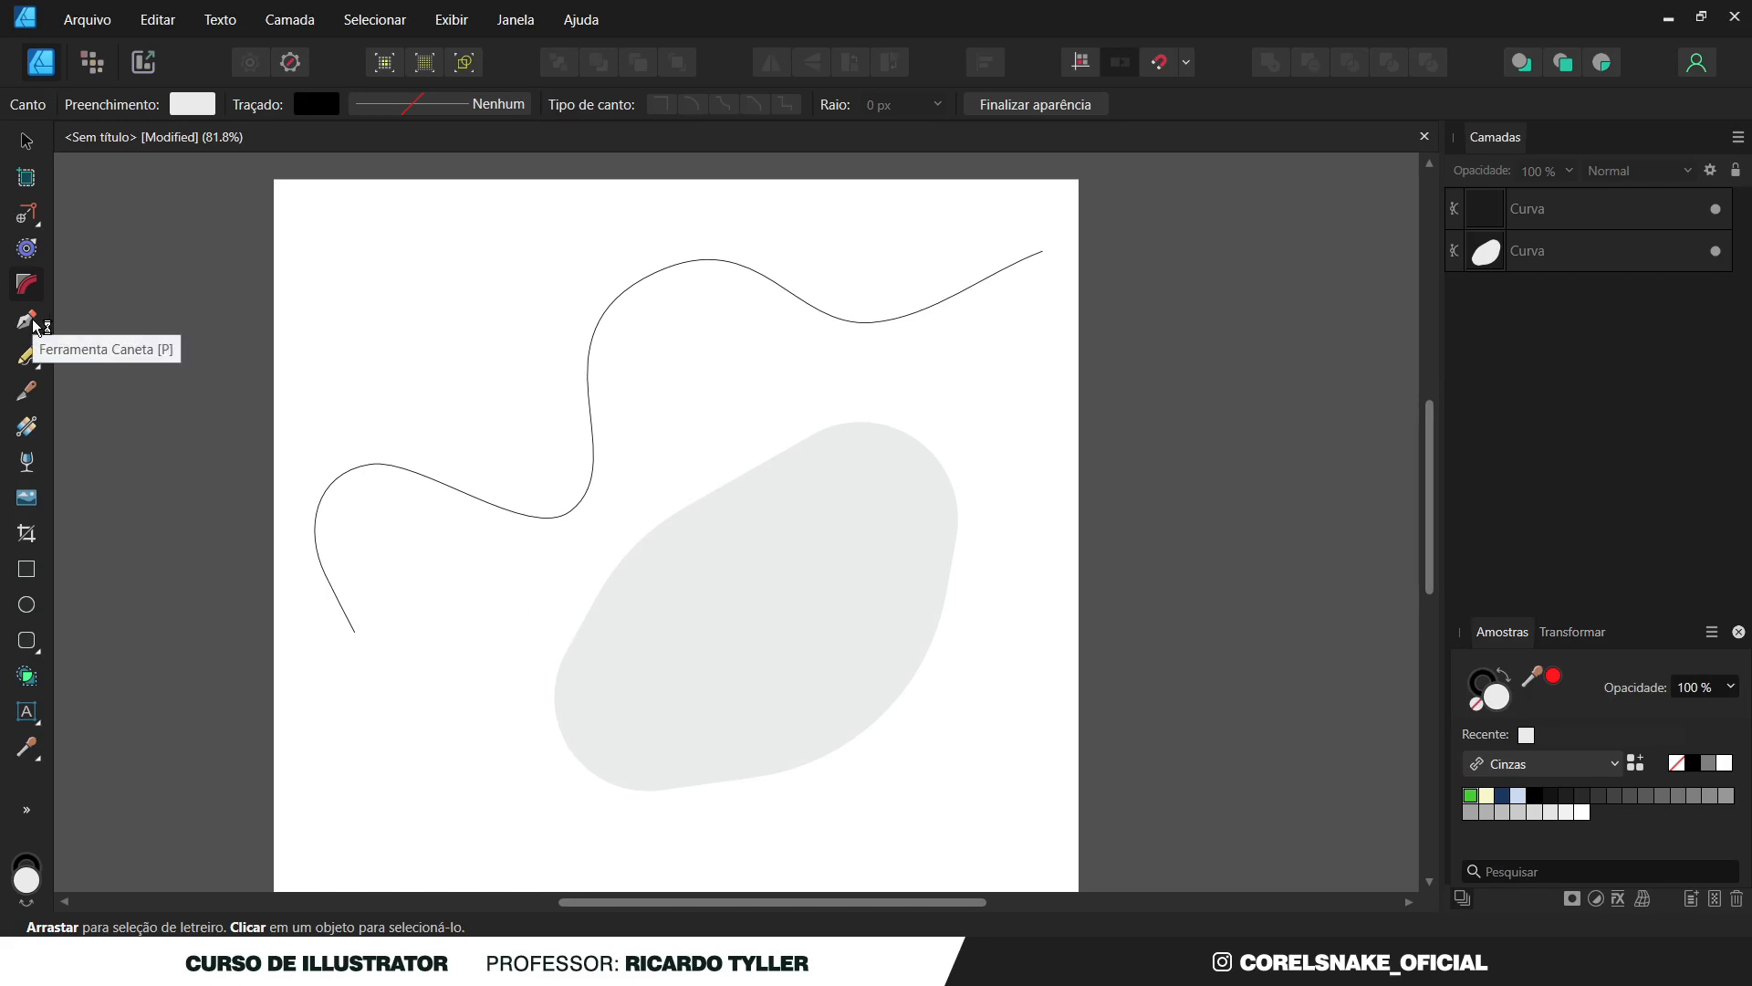
Delete the rounded grey shape and the wavy line to clear the page.
left_click(27, 140)
left_click(712, 639)
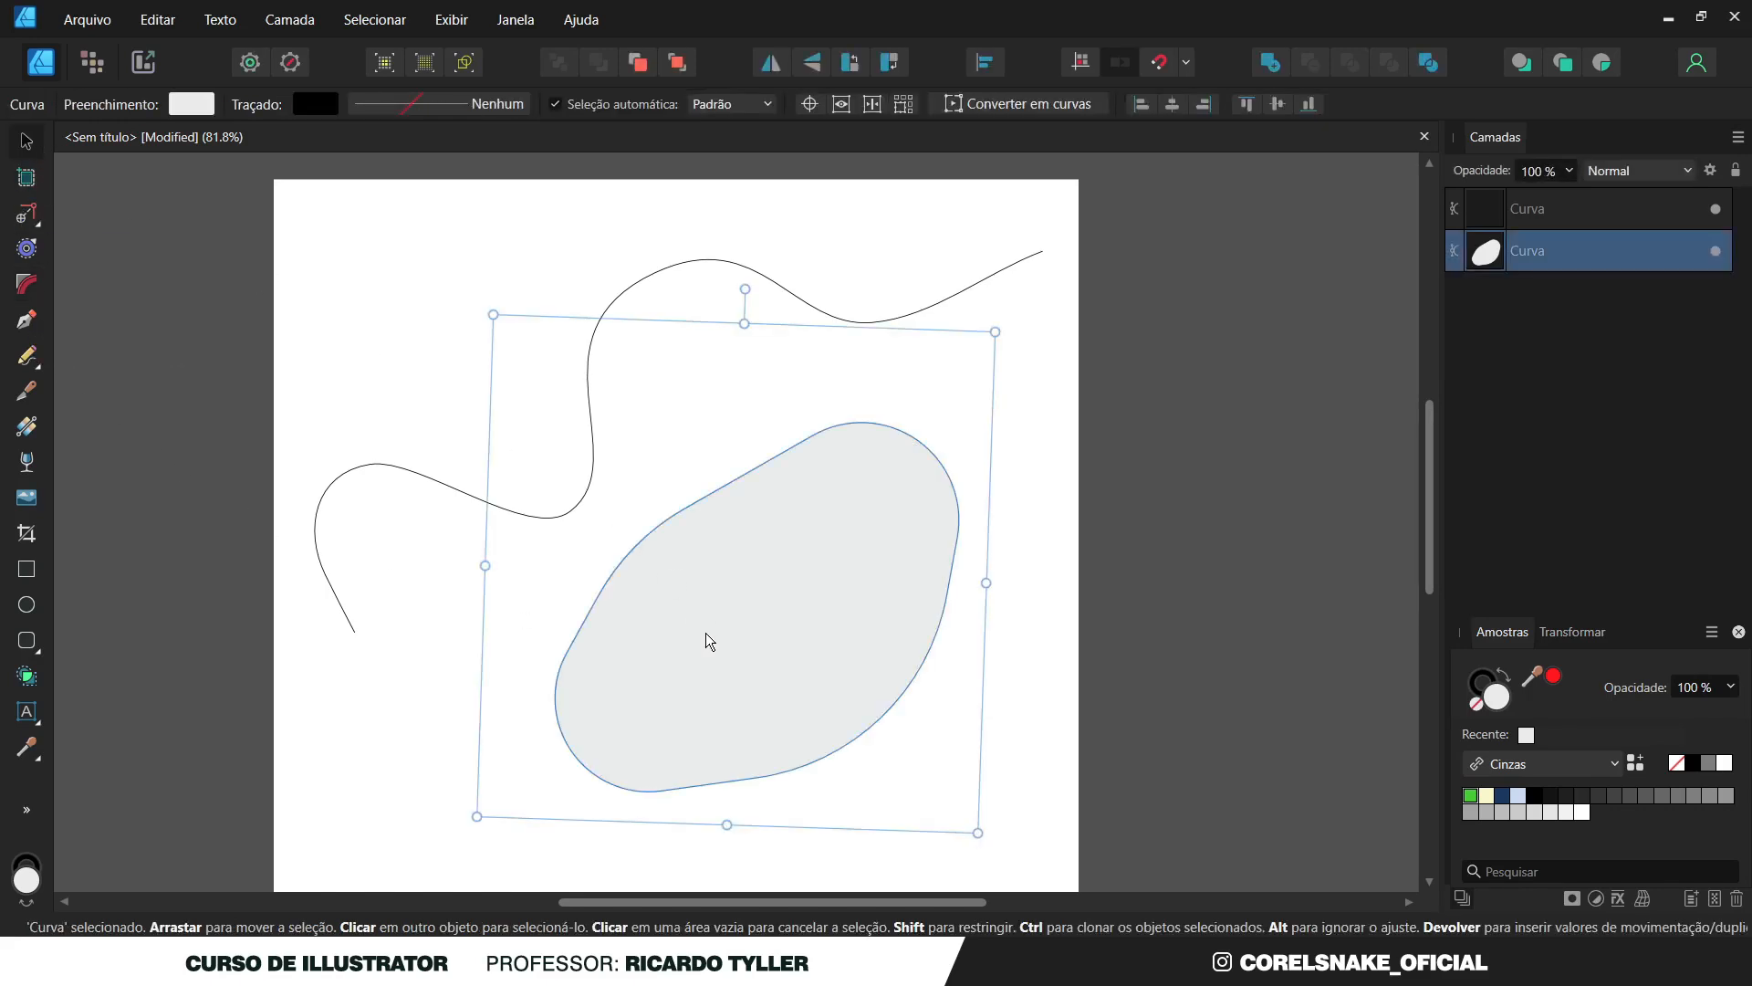
key("Delete")
key("Delete")
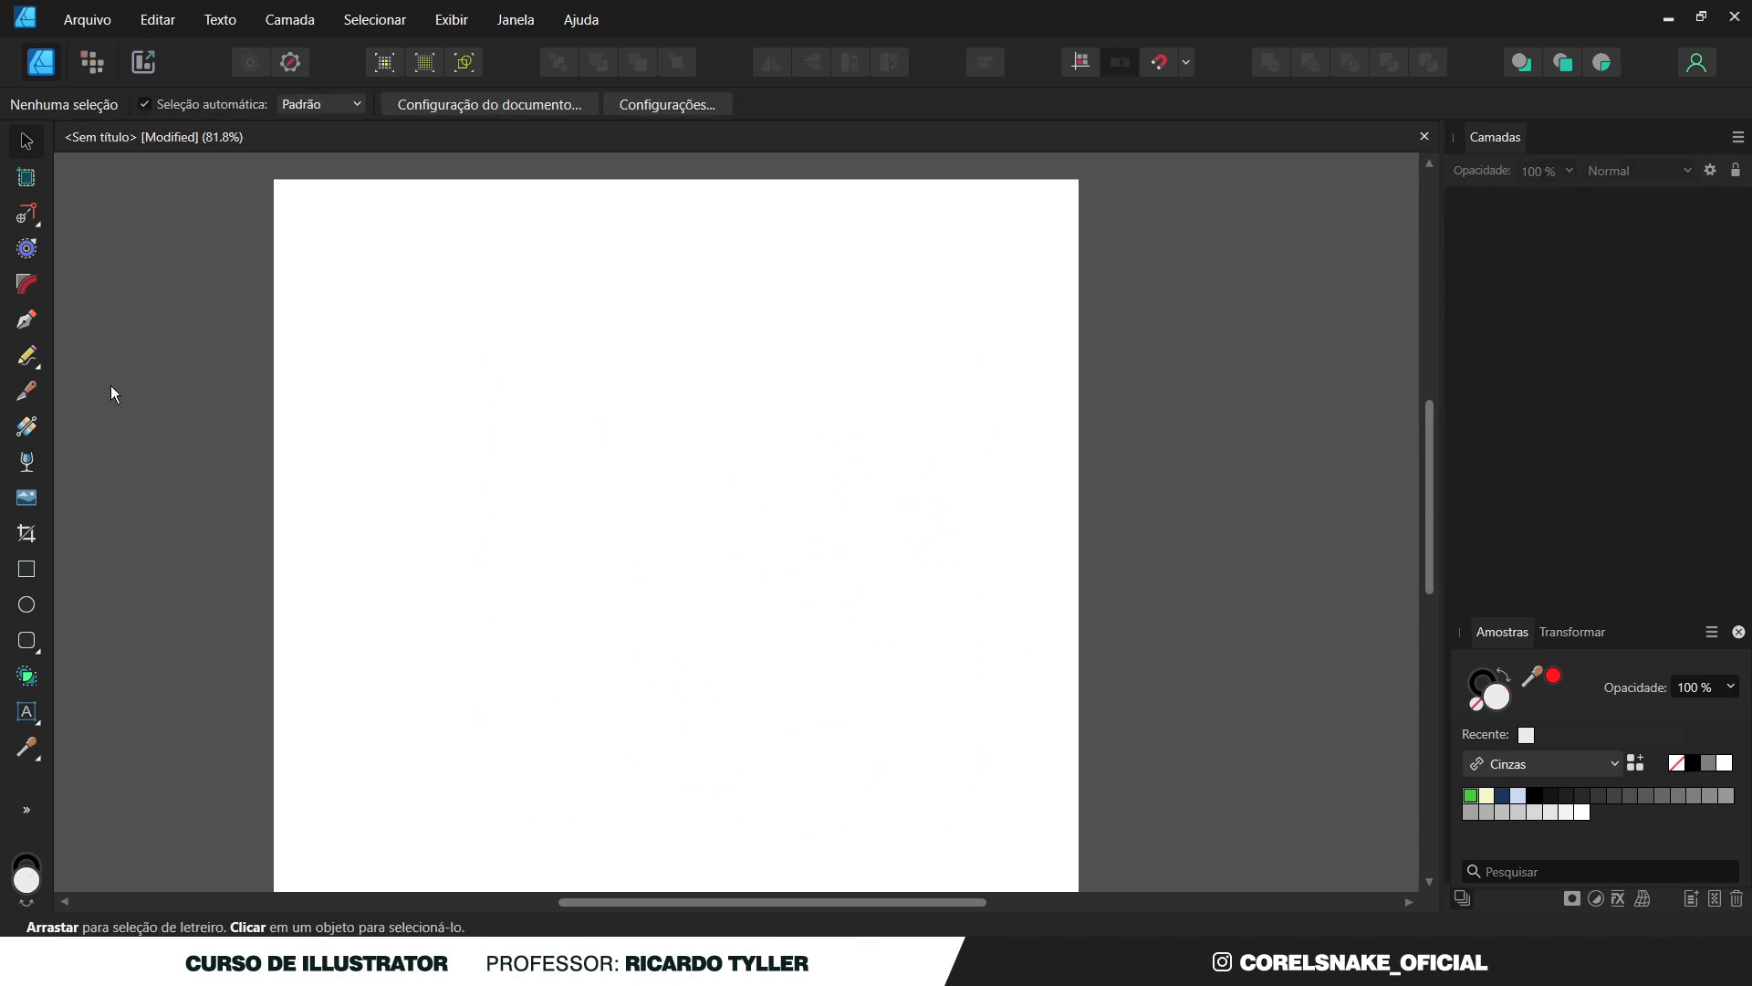
left_click(26, 319)
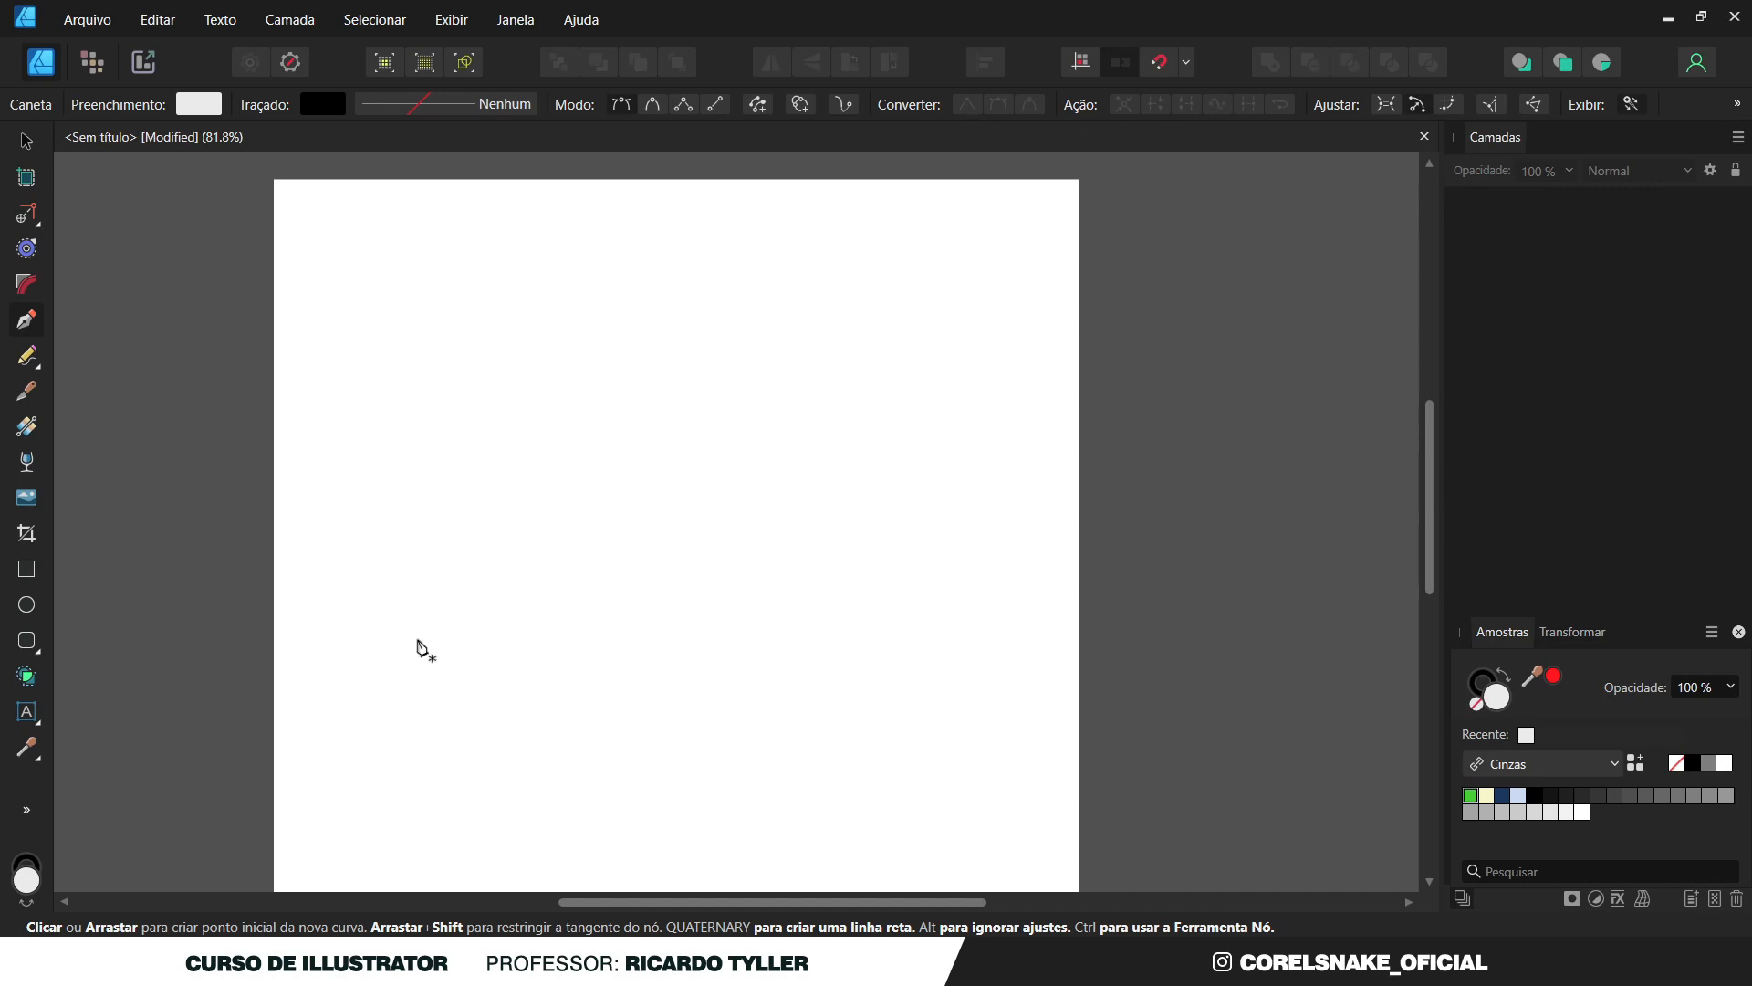
left_click(386, 663)
left_click_drag(538, 455, 653, 454)
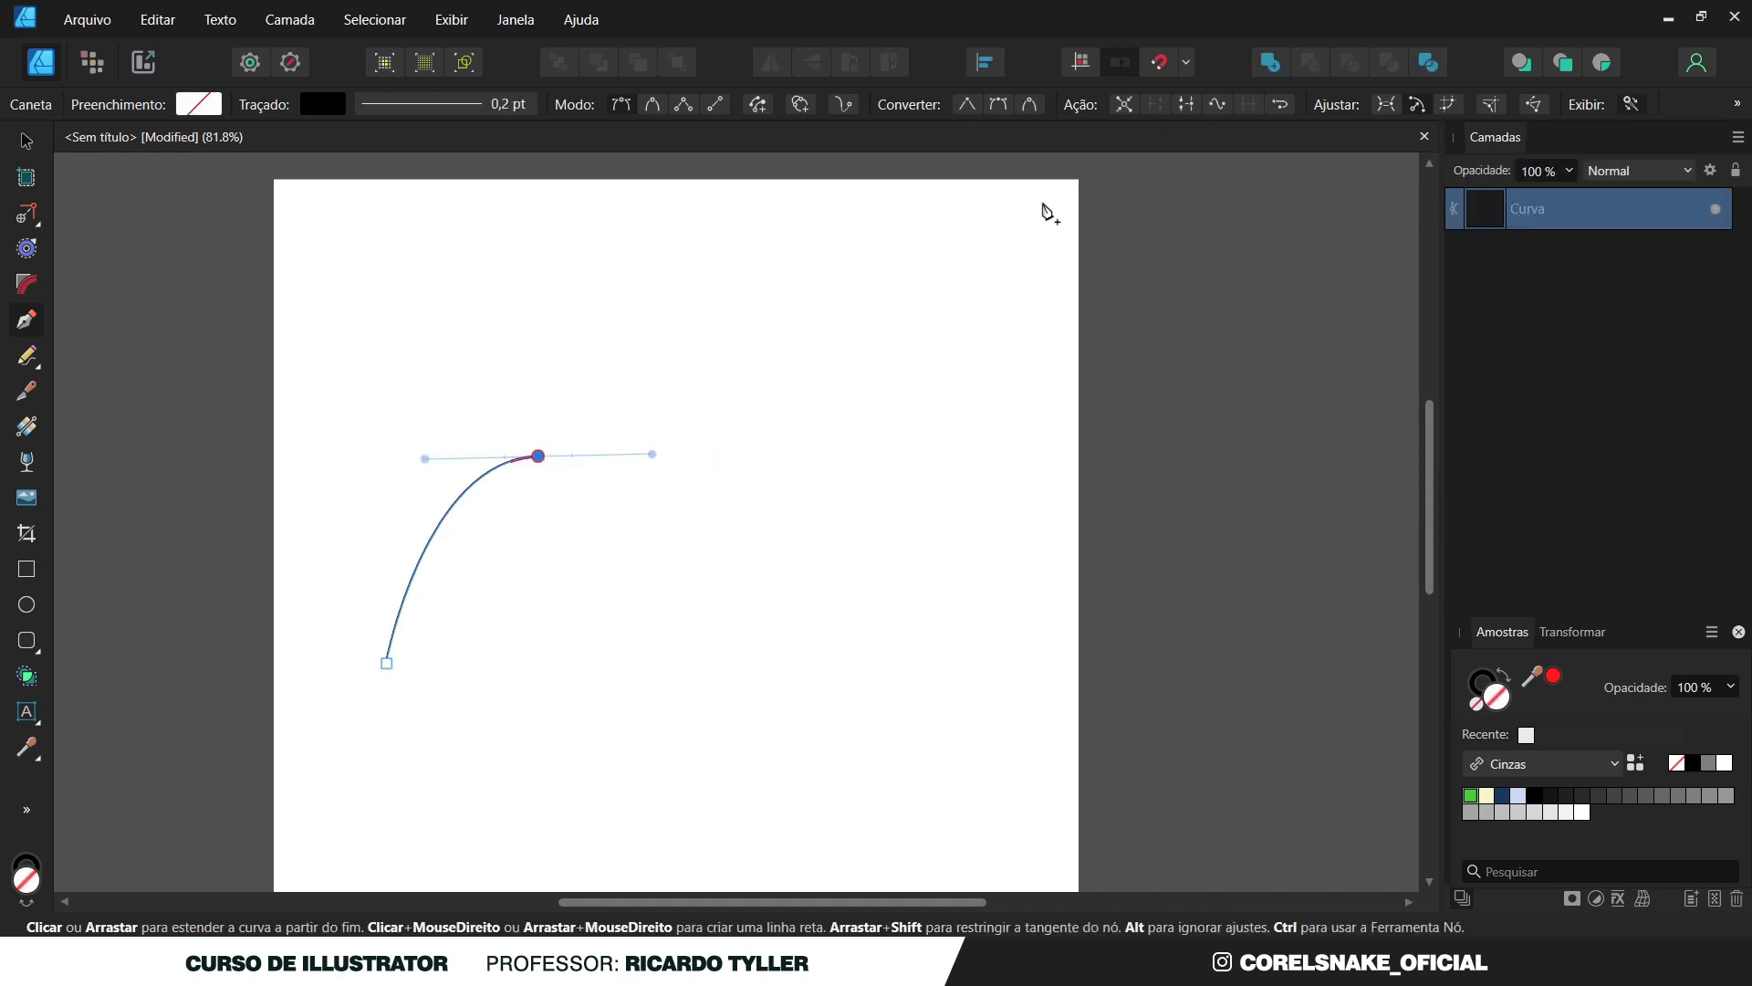
key("ctrl+z")
key("ctrl+z")
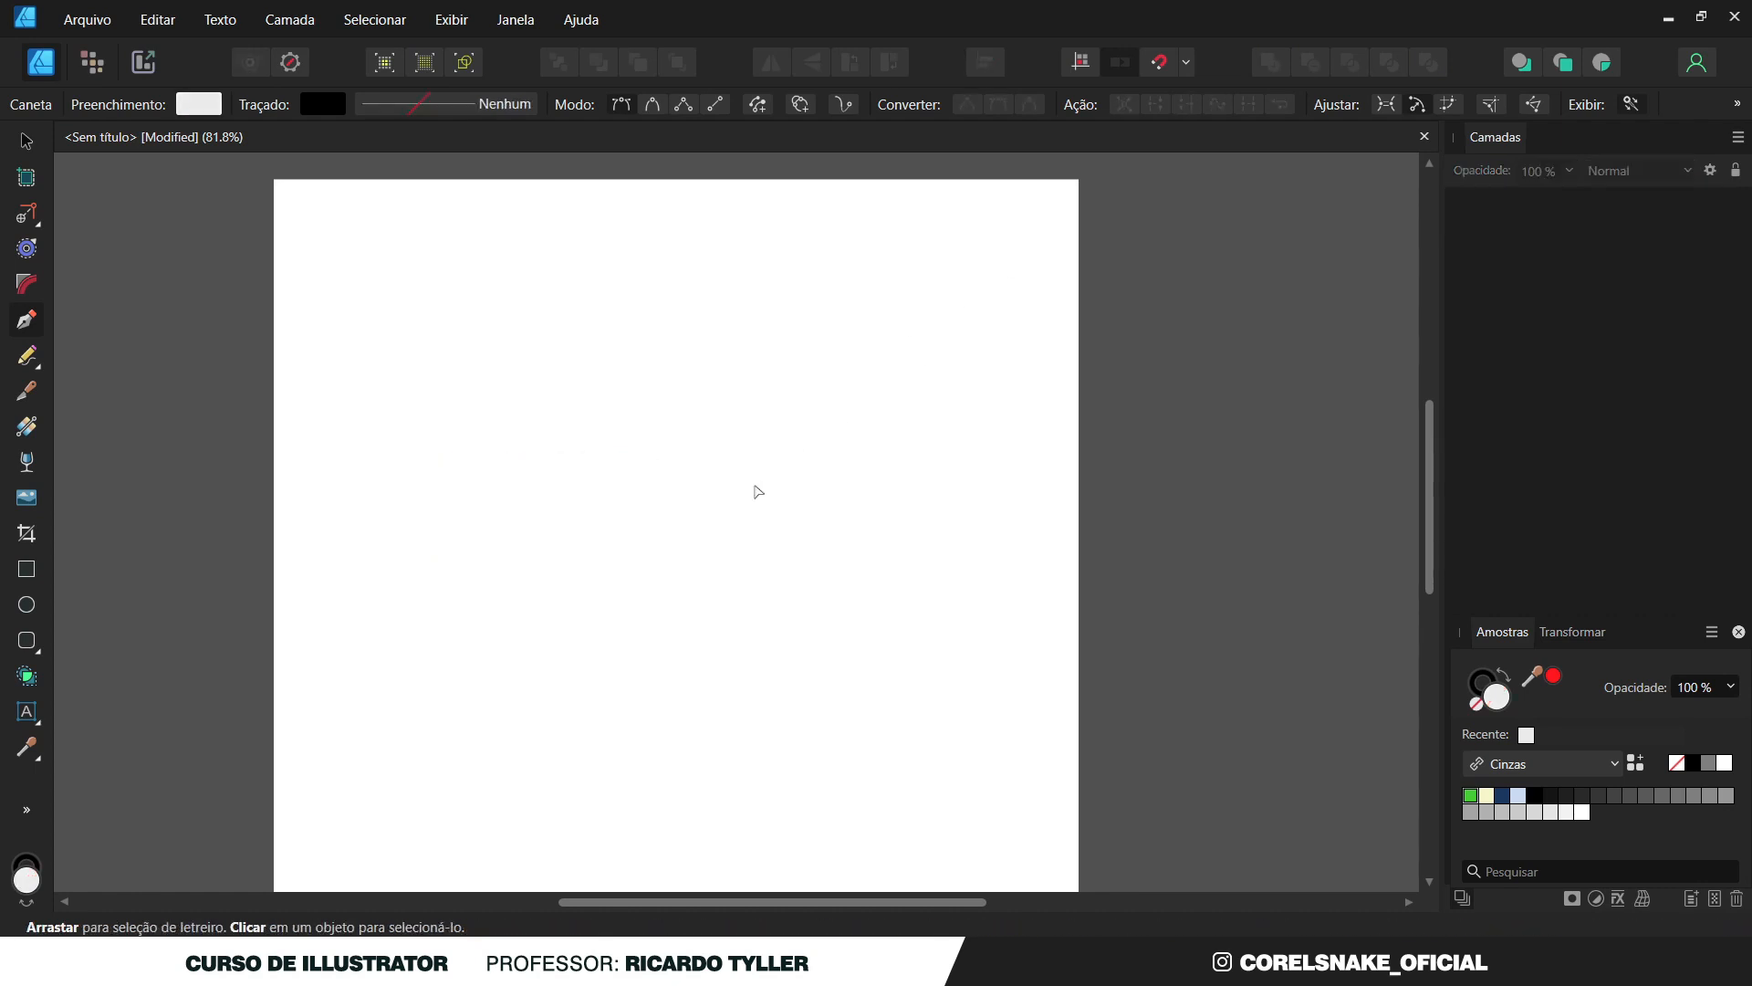
Draw a rising arc on the left half of the page with the Pen tool, ending in a smooth node.
left_click(409, 633)
scroll(457, 583, "up", 1)
left_click_drag(526, 492, 652, 480)
Extend the arc into a wavy curve with two more smooth nodes, discarding the extra node past its upper-right end.
left_click_drag(724, 603, 825, 618)
left_click_drag(875, 436, 867, 334)
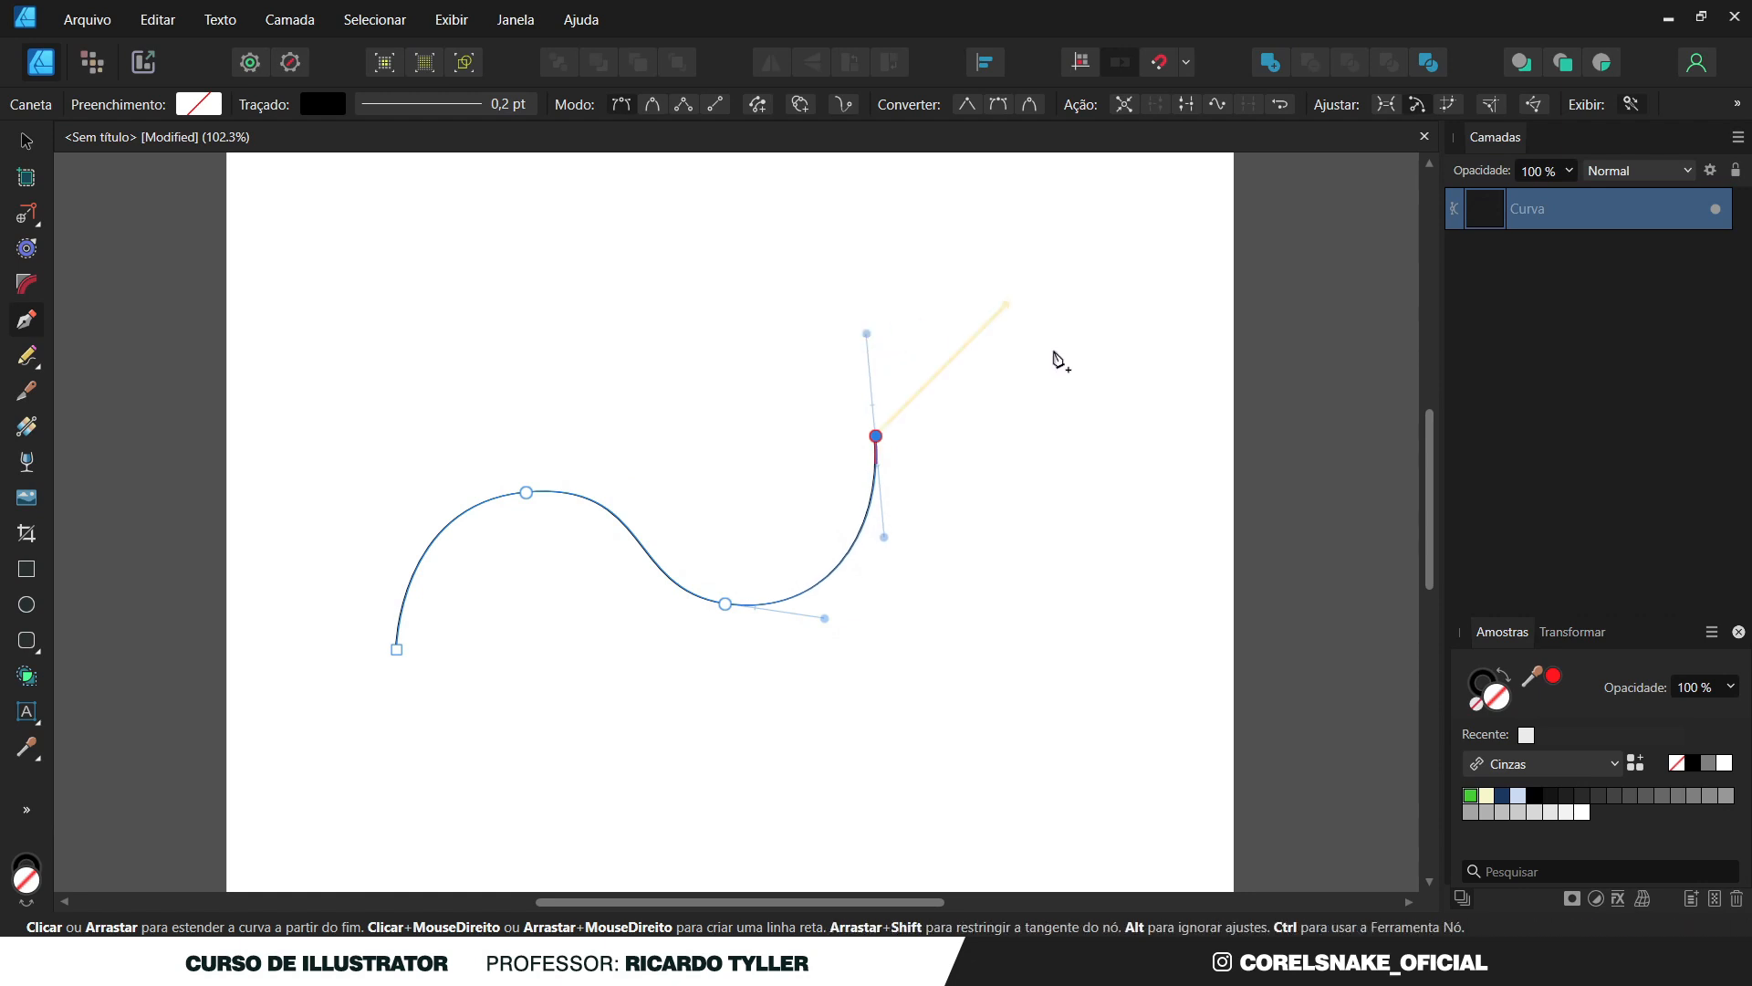
left_click_drag(1009, 301, 1057, 354)
key("ctrl+z")
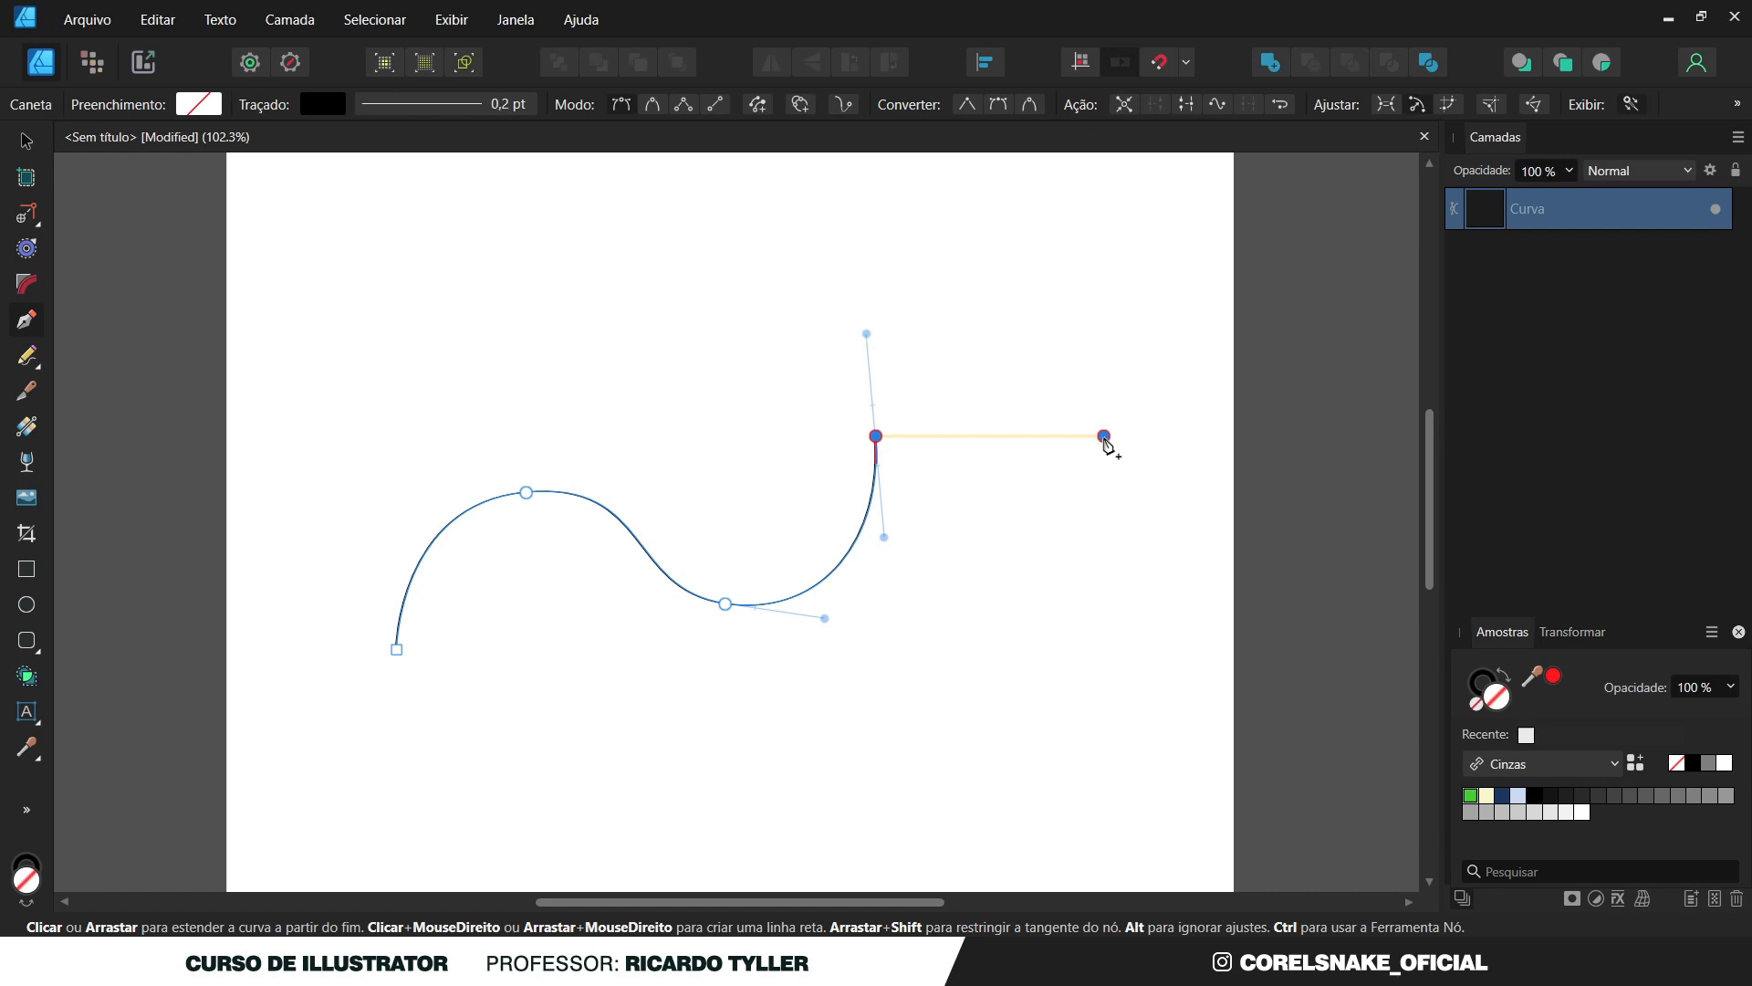
Extend the wavy curve to a corner node on the right and add straight vertical, horizontal and diagonal segments.
left_click(1105, 436)
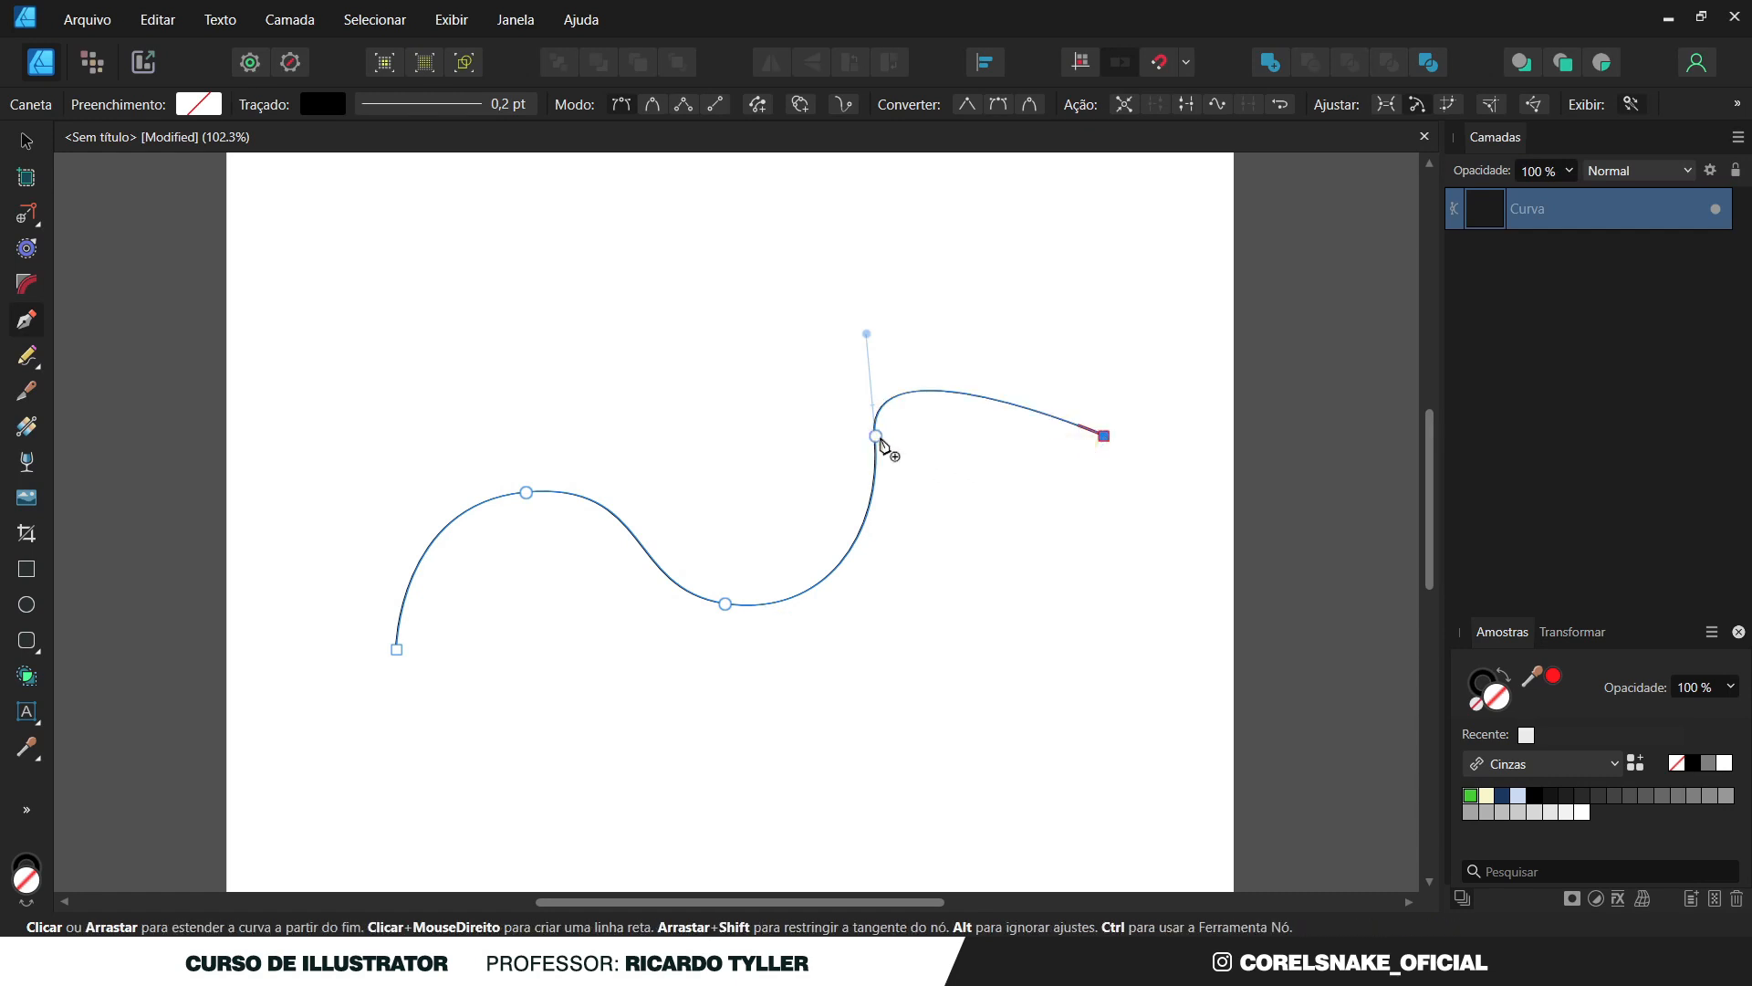
left_click(1118, 752)
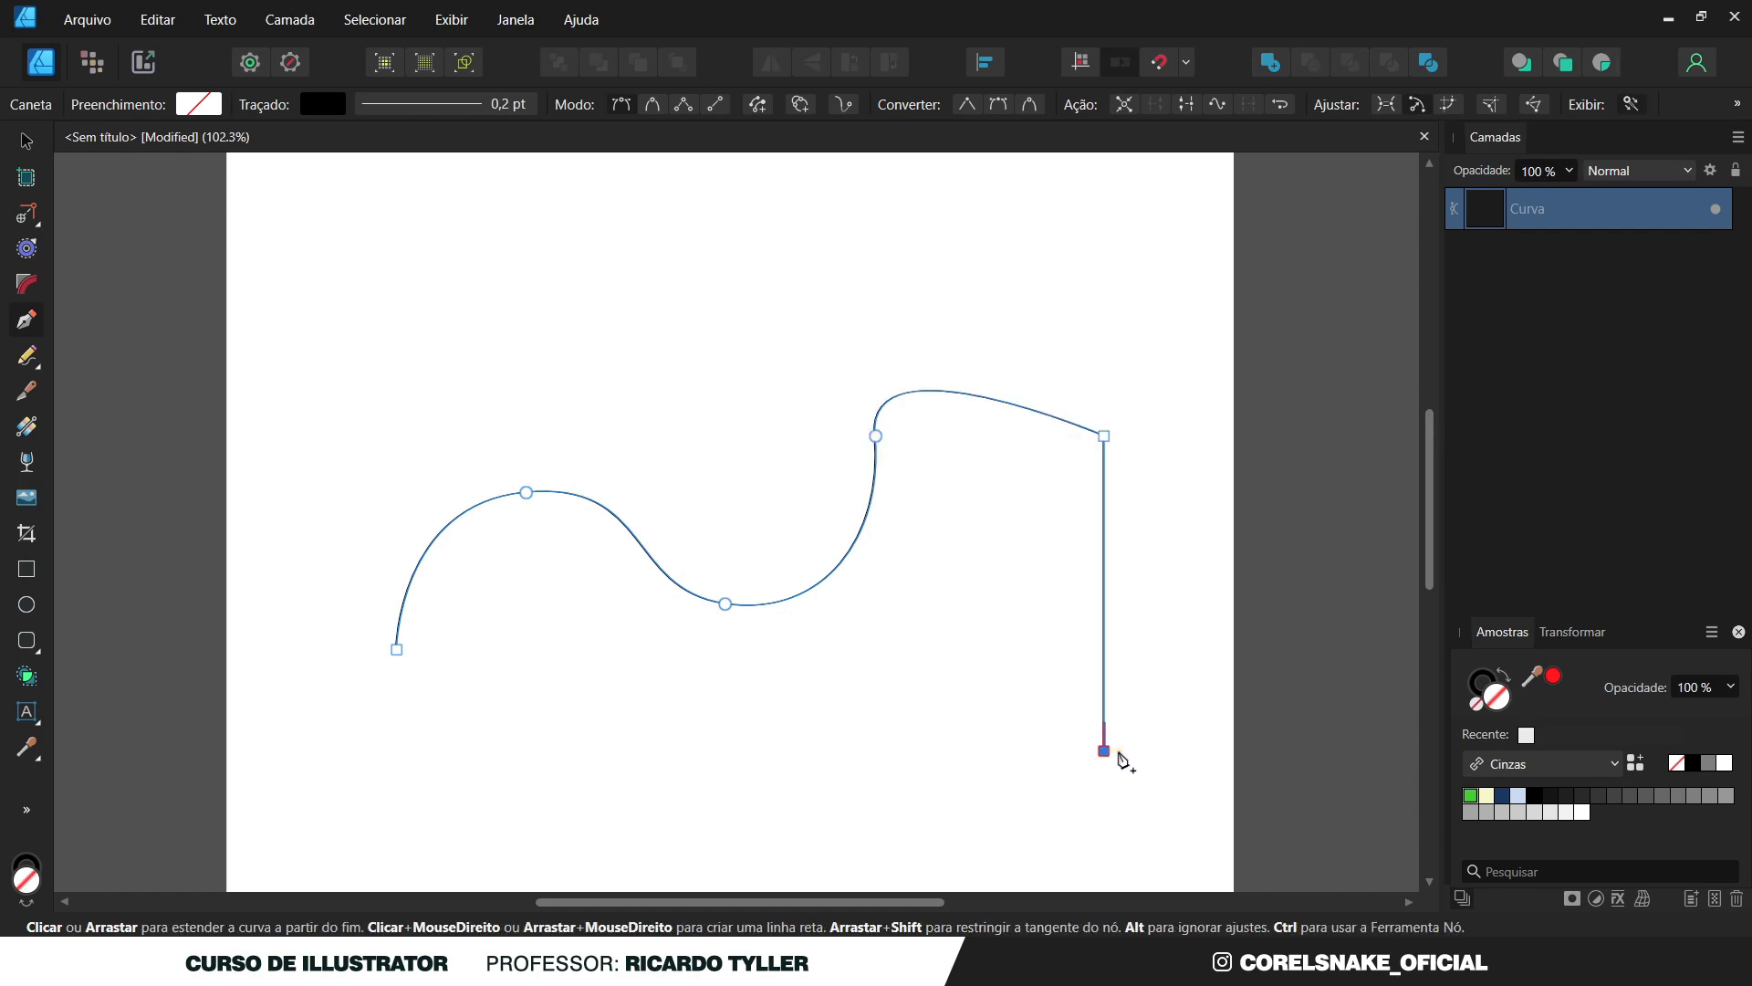
left_click(696, 767)
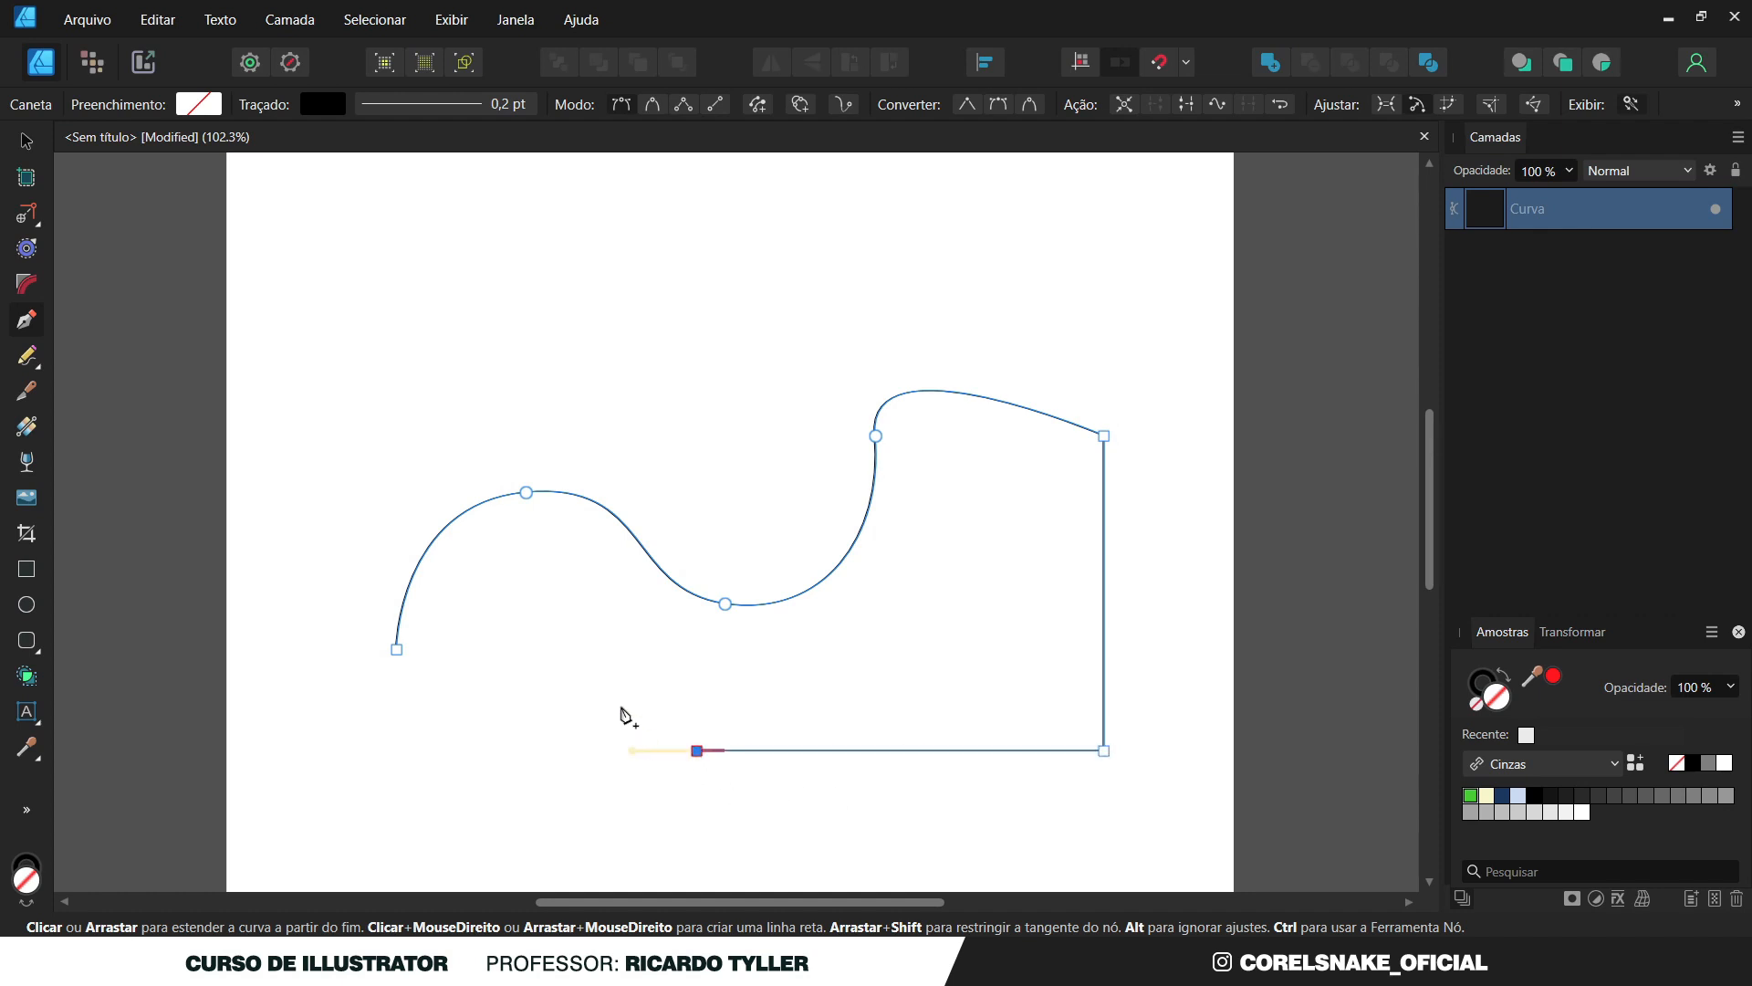
left_click(538, 578)
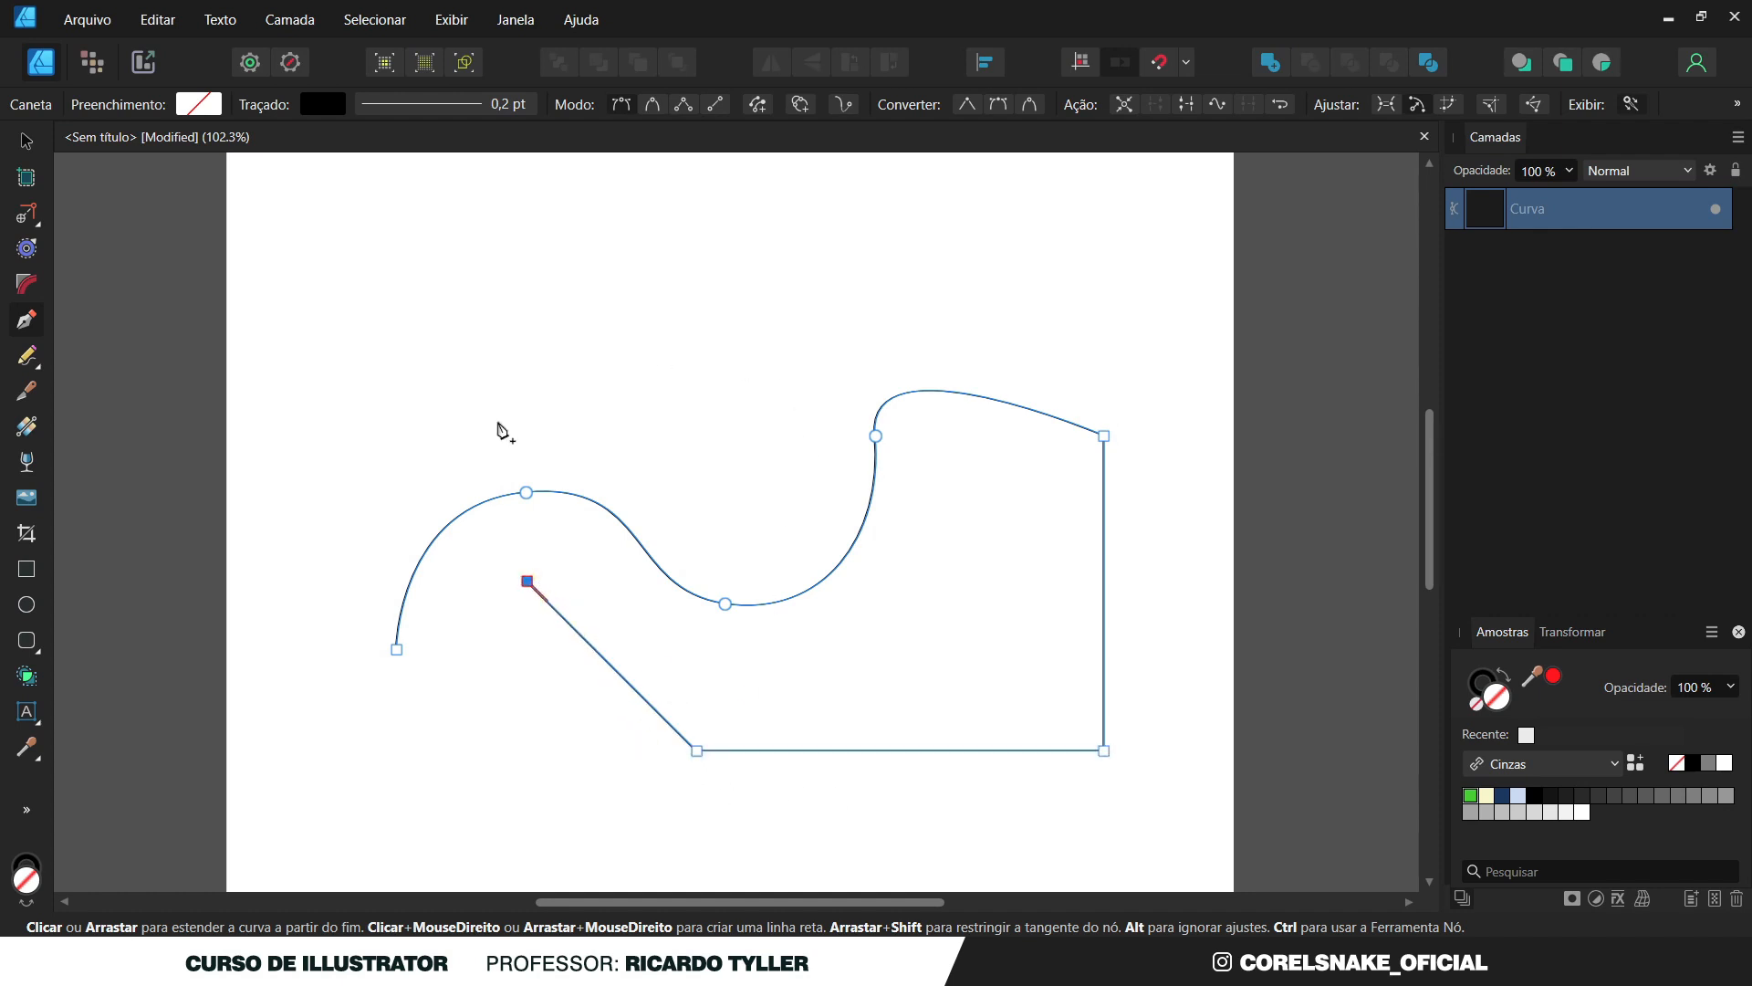
Undo the straight segments and the wavy extension back to the first arc.
key("ctrl+z")
key("ctrl+z")
key("ctrl+z")
key("ctrl+z")
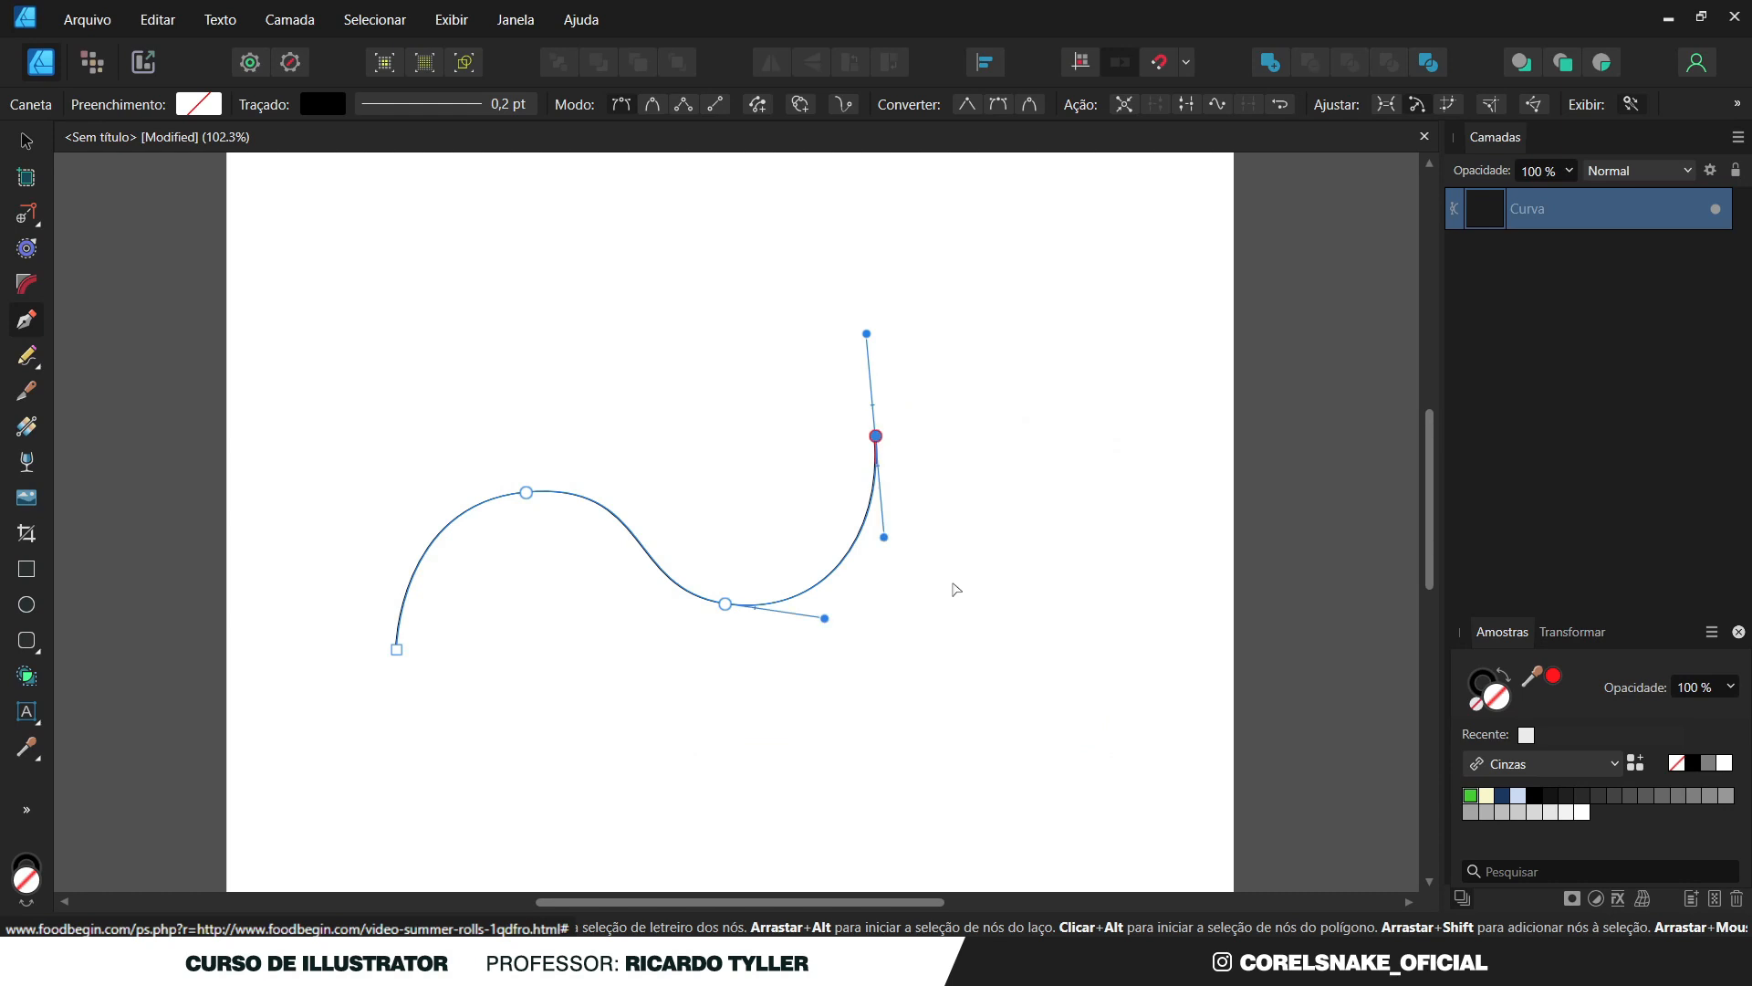
key("ctrl+z")
key("ctrl+z")
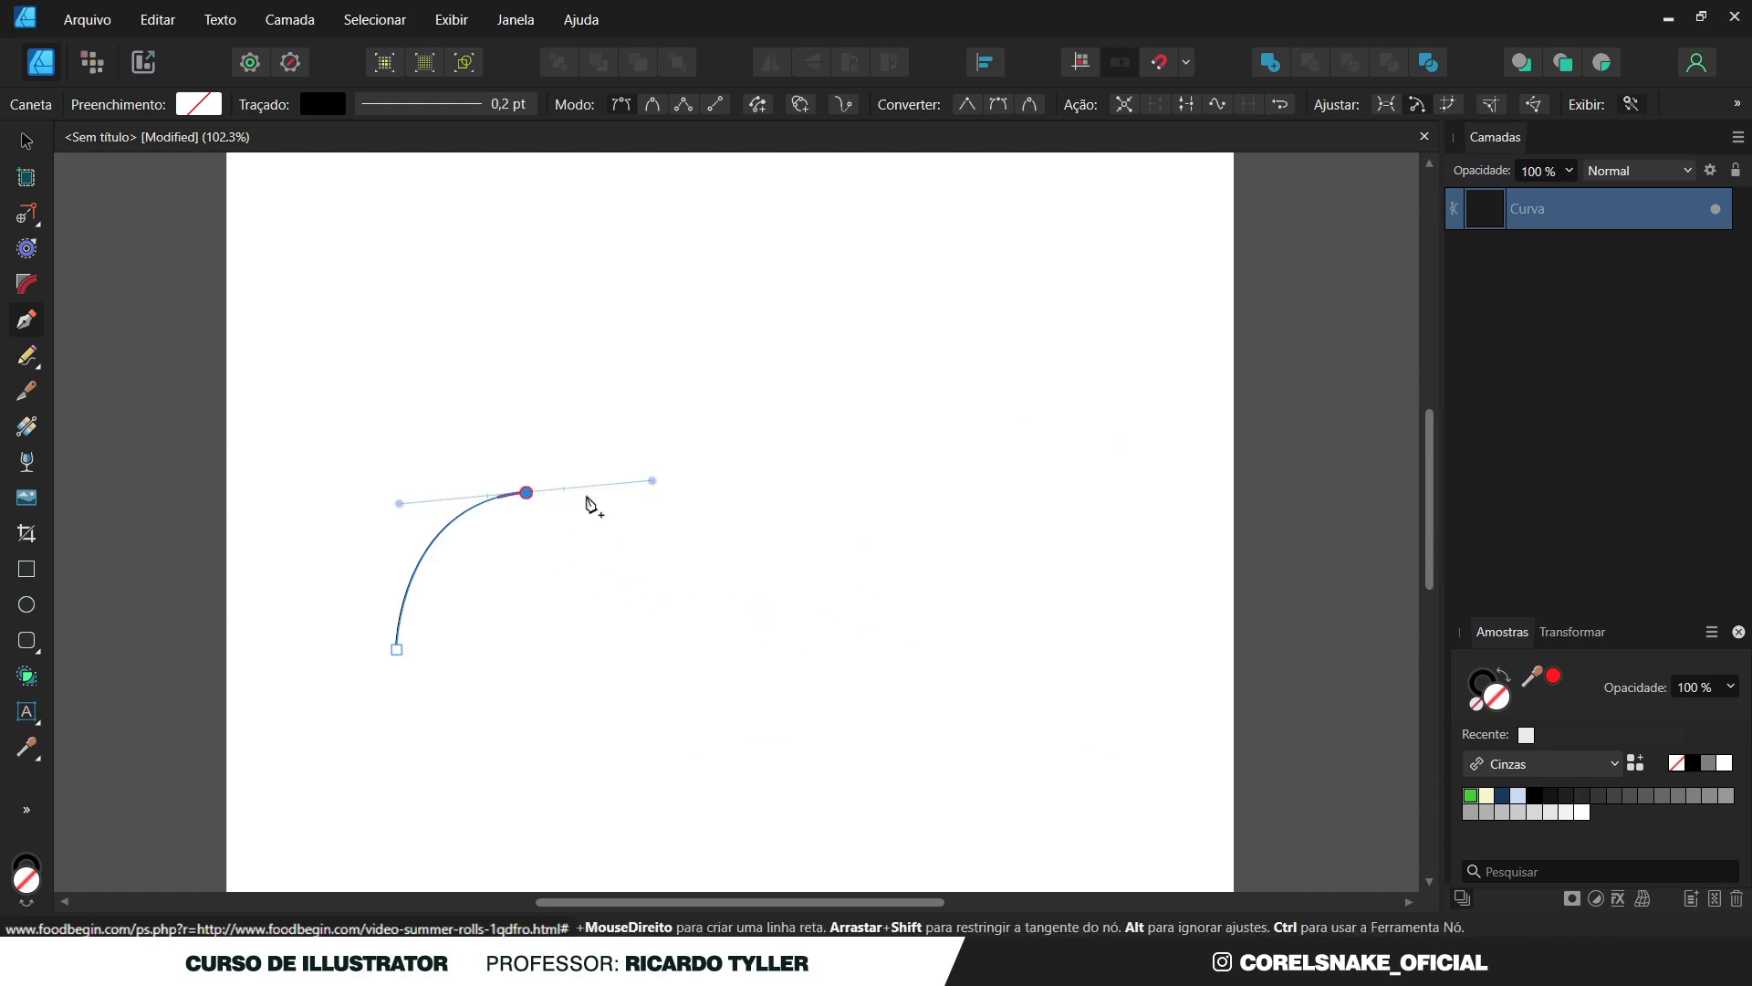
Extend the arc with a curve to a cusp node, a straight upward segment, and a hooked curve ending in a smooth node.
left_click_drag(648, 606, 854, 796)
key("ctrl+z")
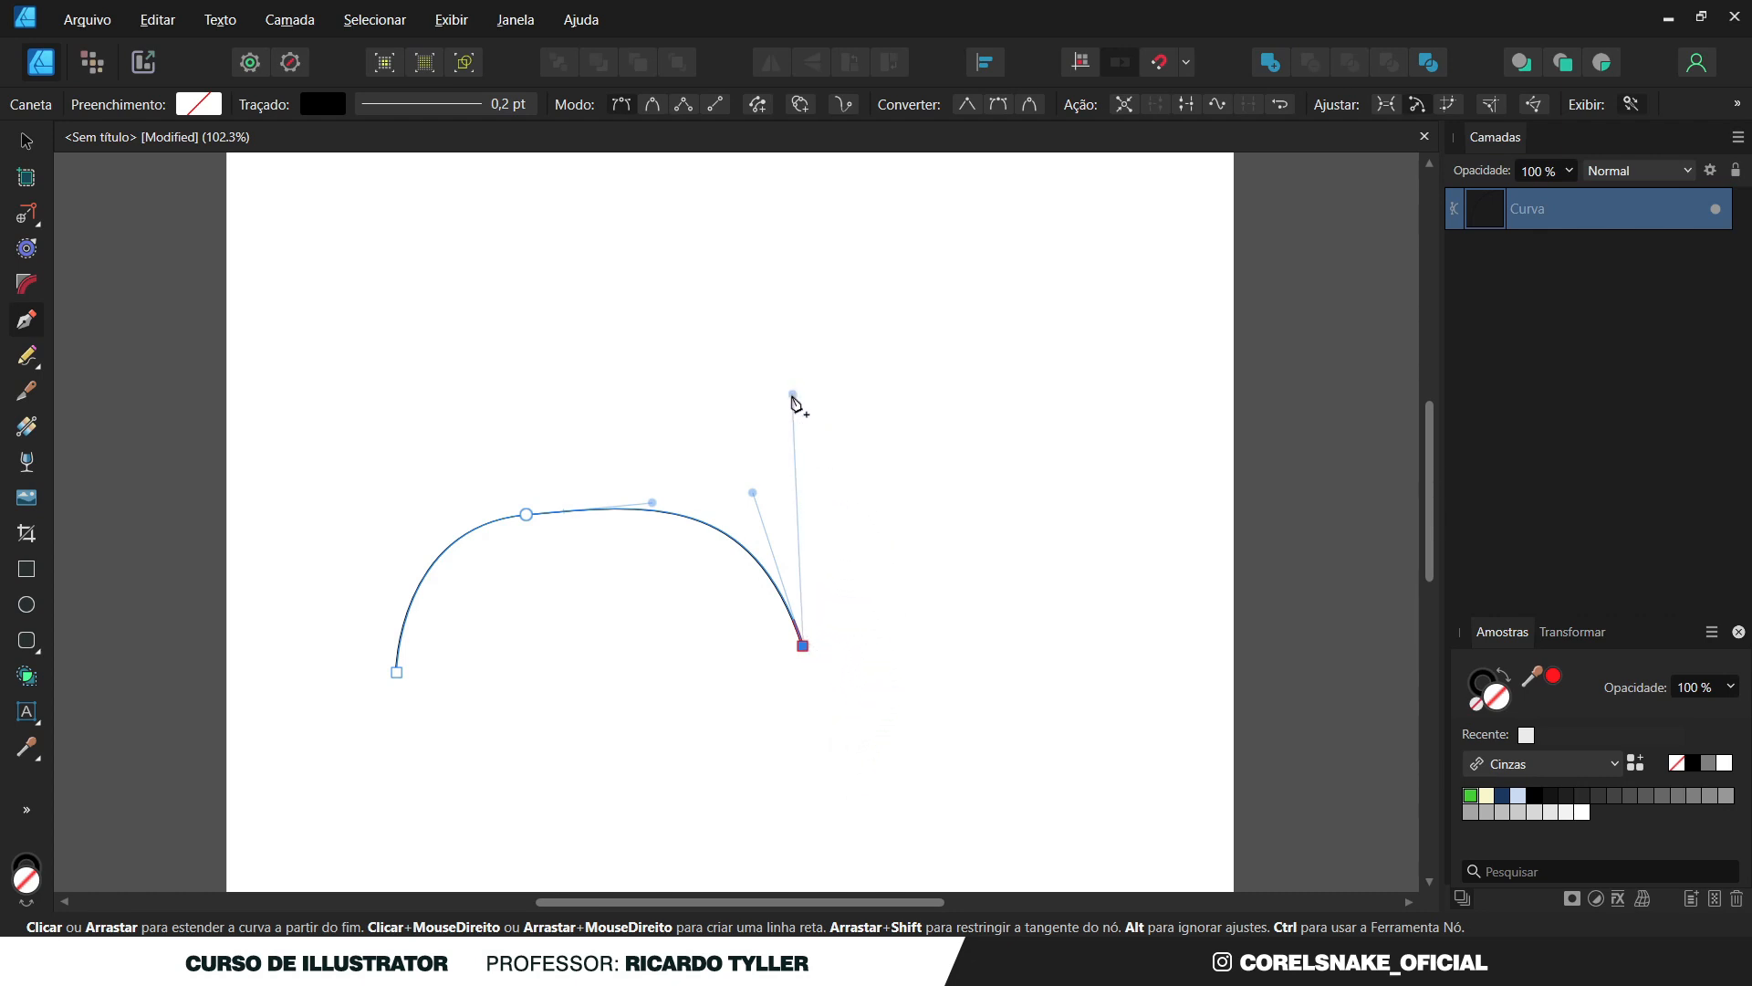
left_click(792, 395)
left_click_drag(1022, 391, 1100, 610)
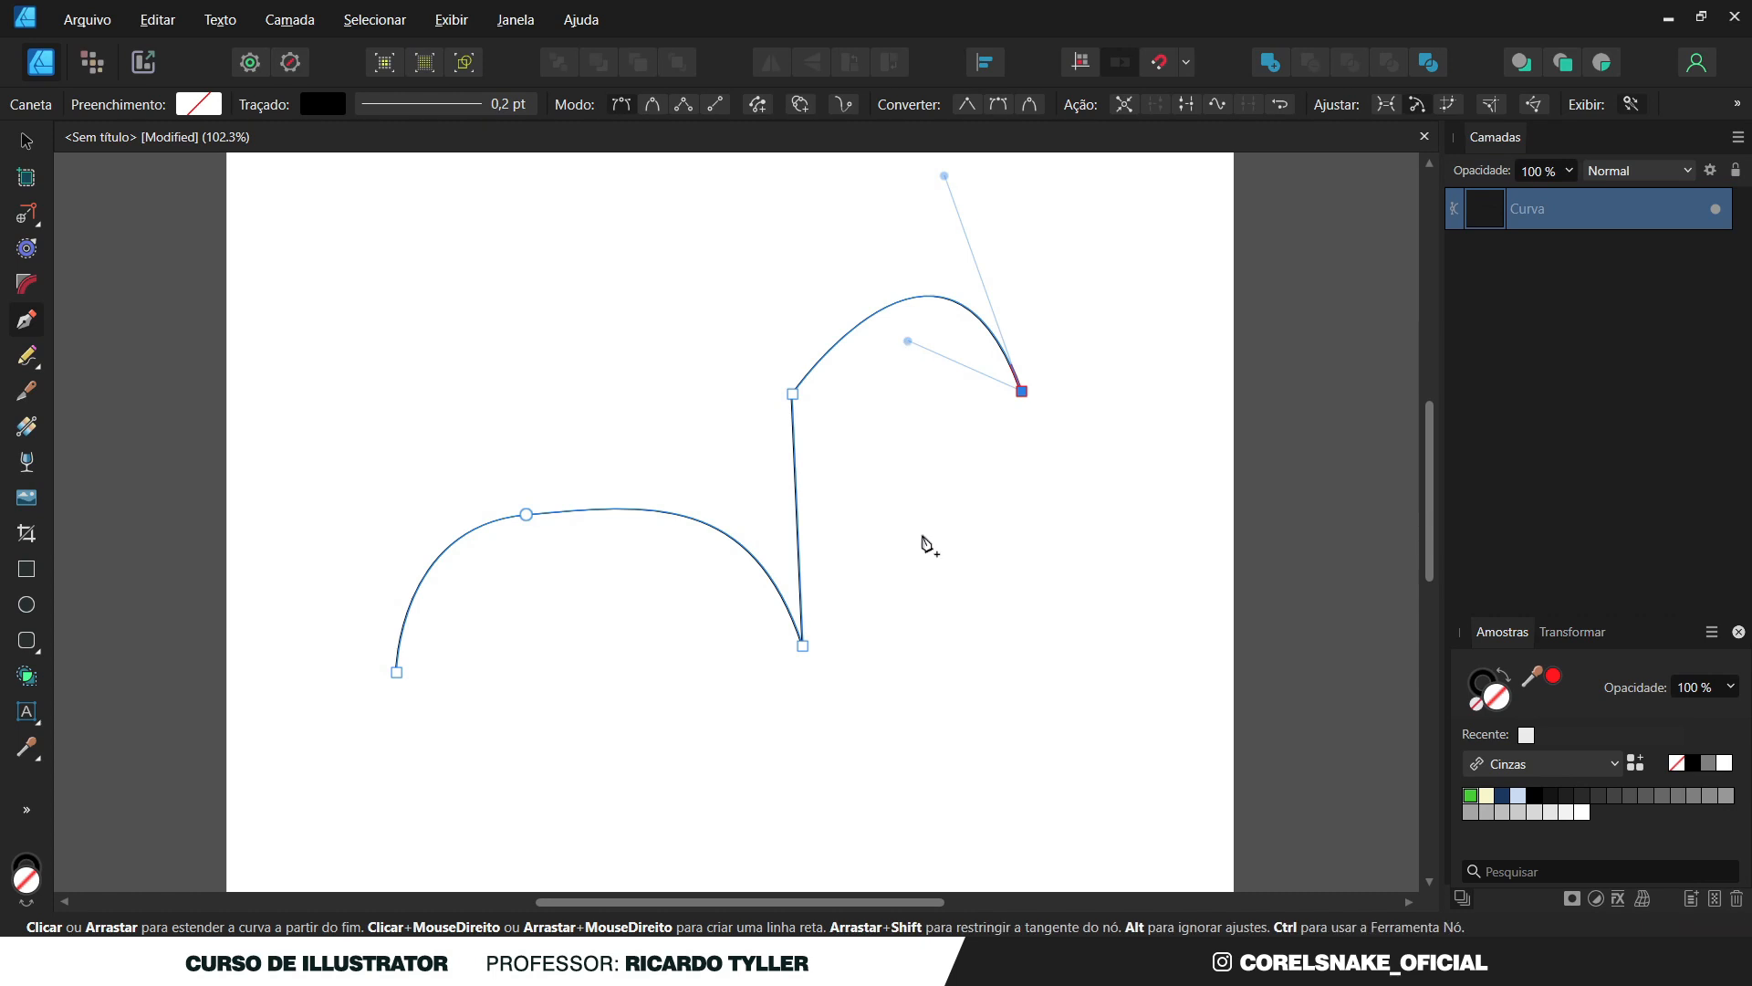
left_click_drag(923, 537, 955, 615)
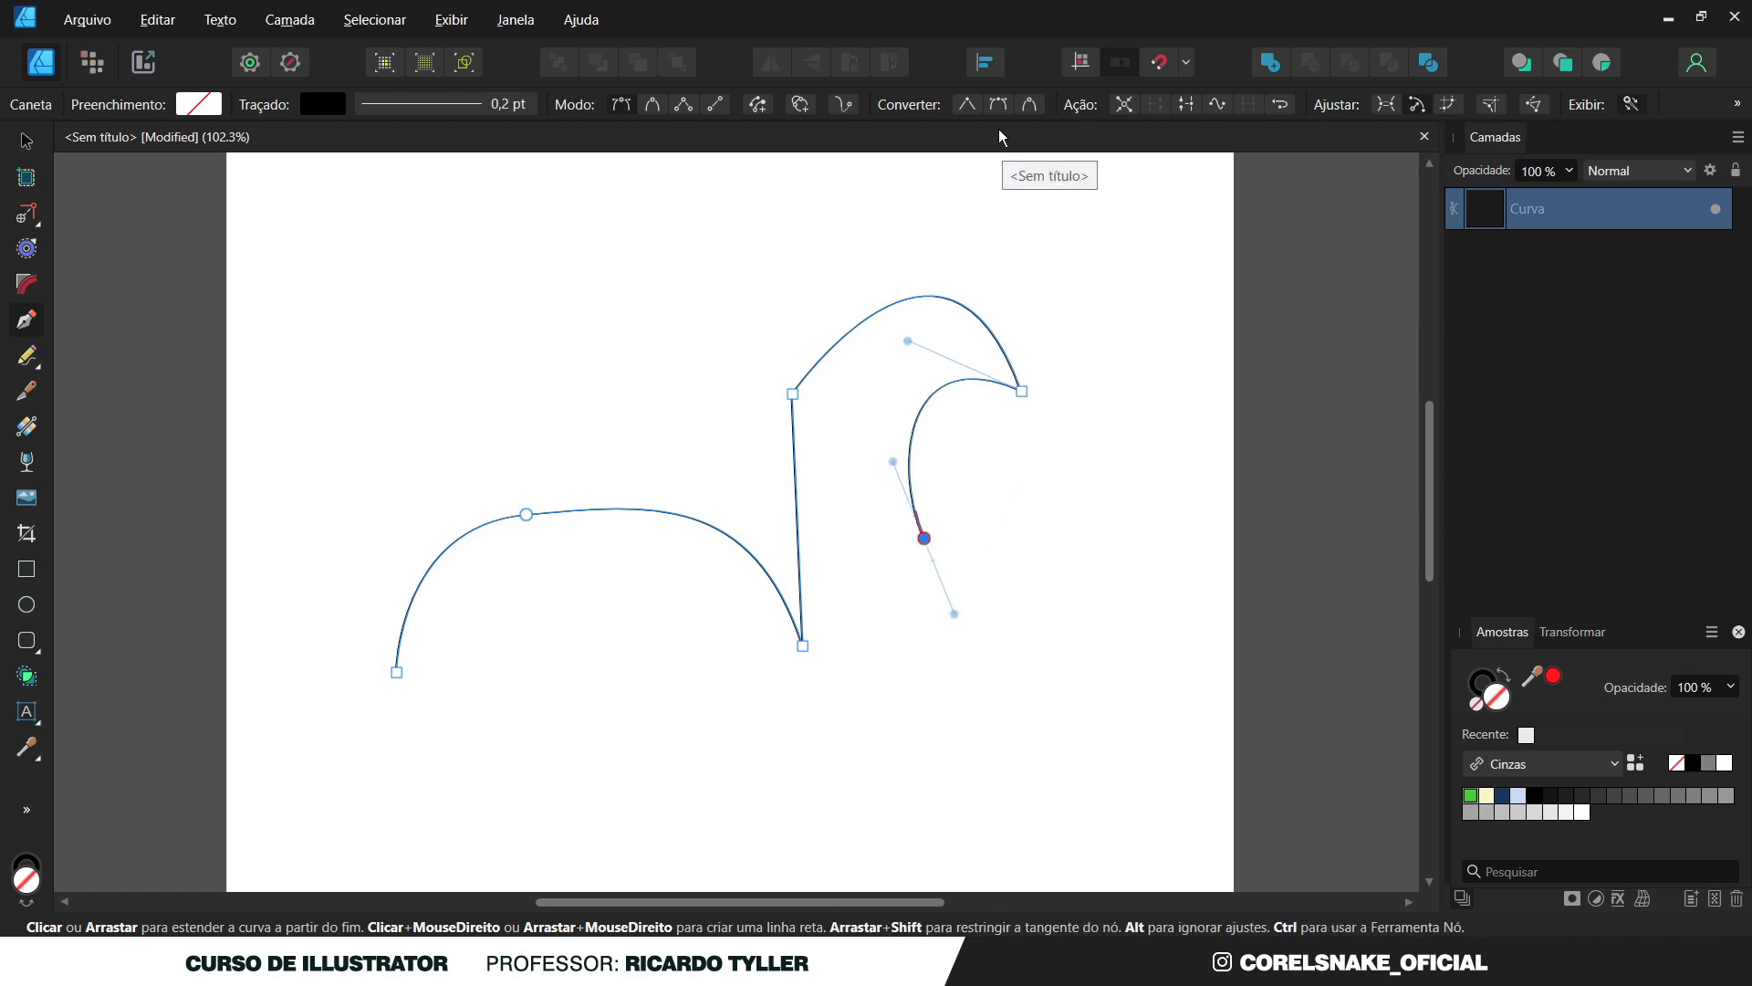
Turn on the rubber-band preview and extend the hooked curve with six smooth nodes, waving below the shape to its left side.
left_click(846, 106)
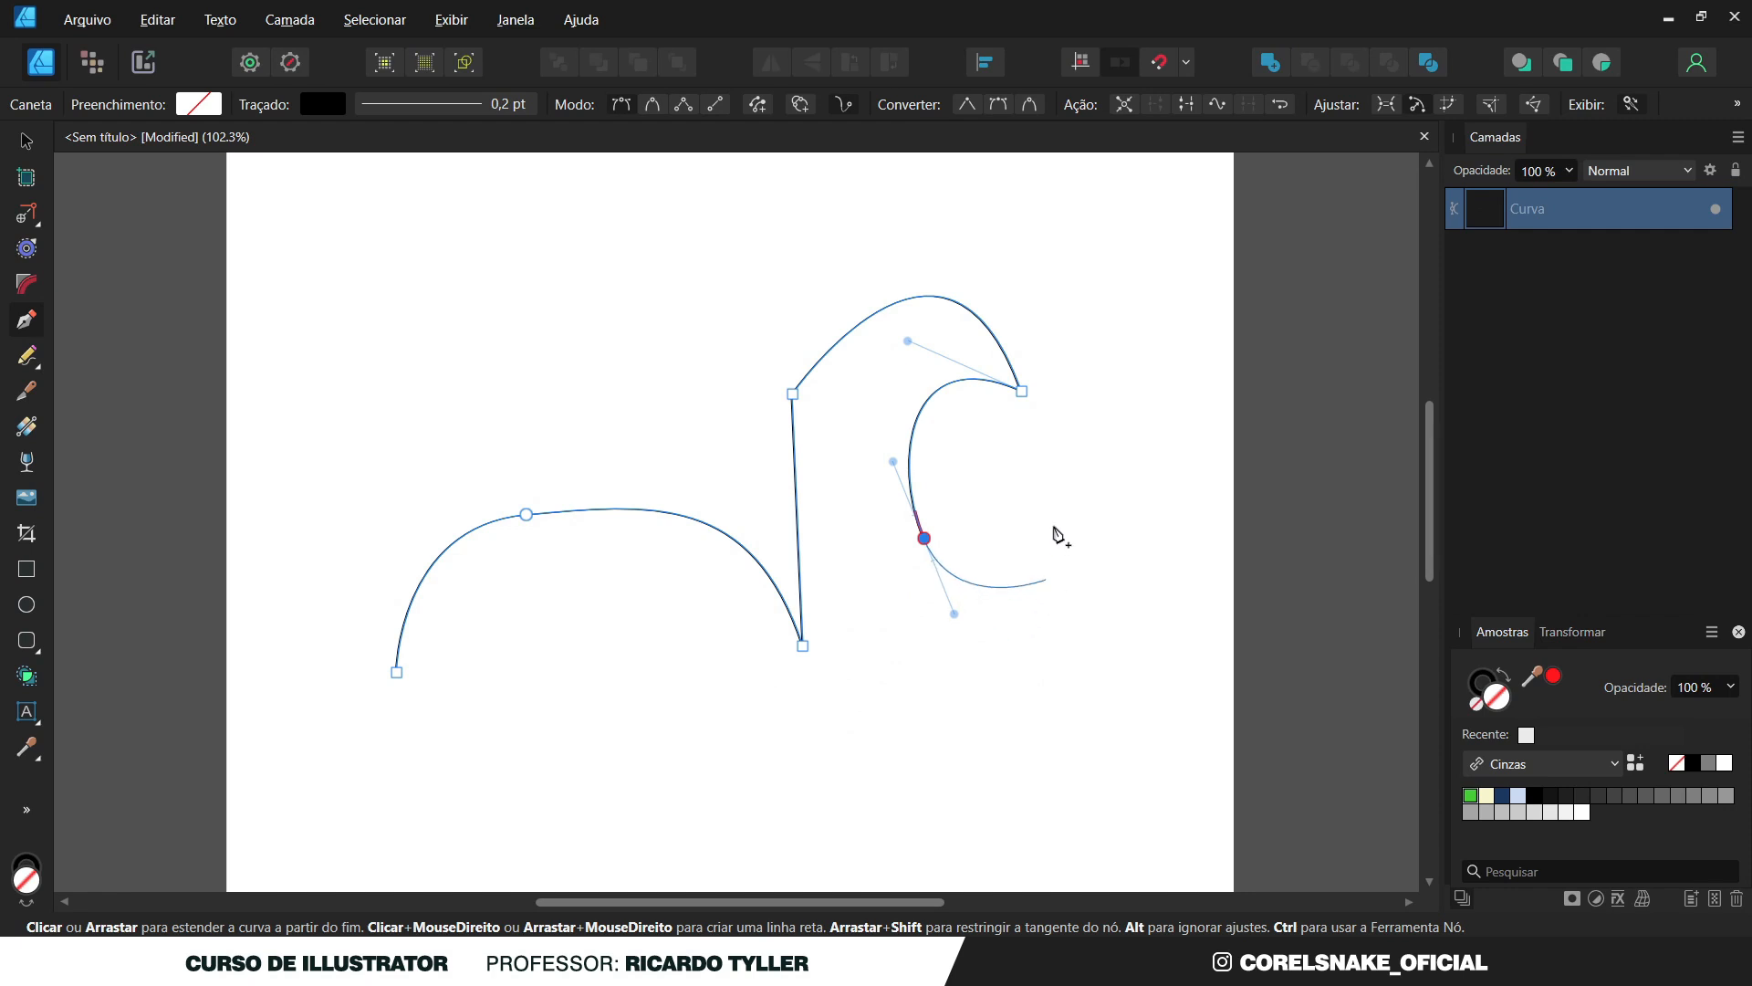
left_click_drag(1039, 681, 1040, 773)
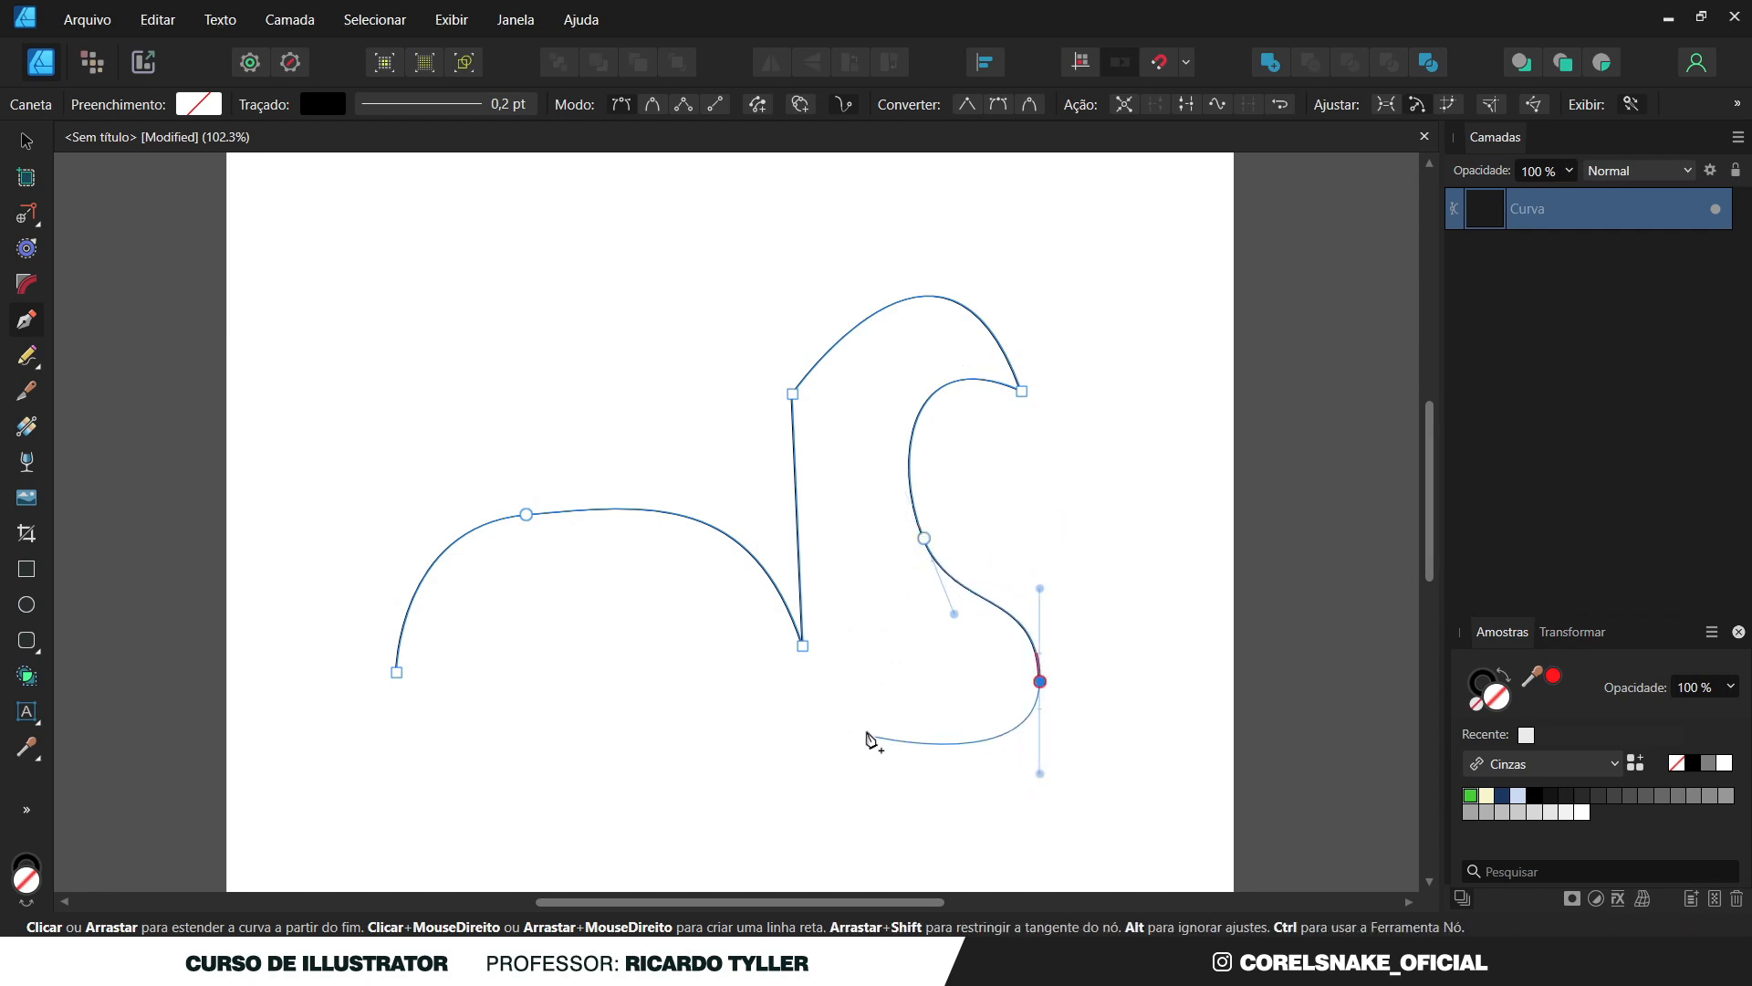
left_click_drag(862, 725, 786, 689)
left_click_drag(679, 726, 592, 777)
left_click_drag(566, 615, 501, 587)
left_click_drag(474, 764, 374, 786)
left_click_drag(342, 568, 466, 444)
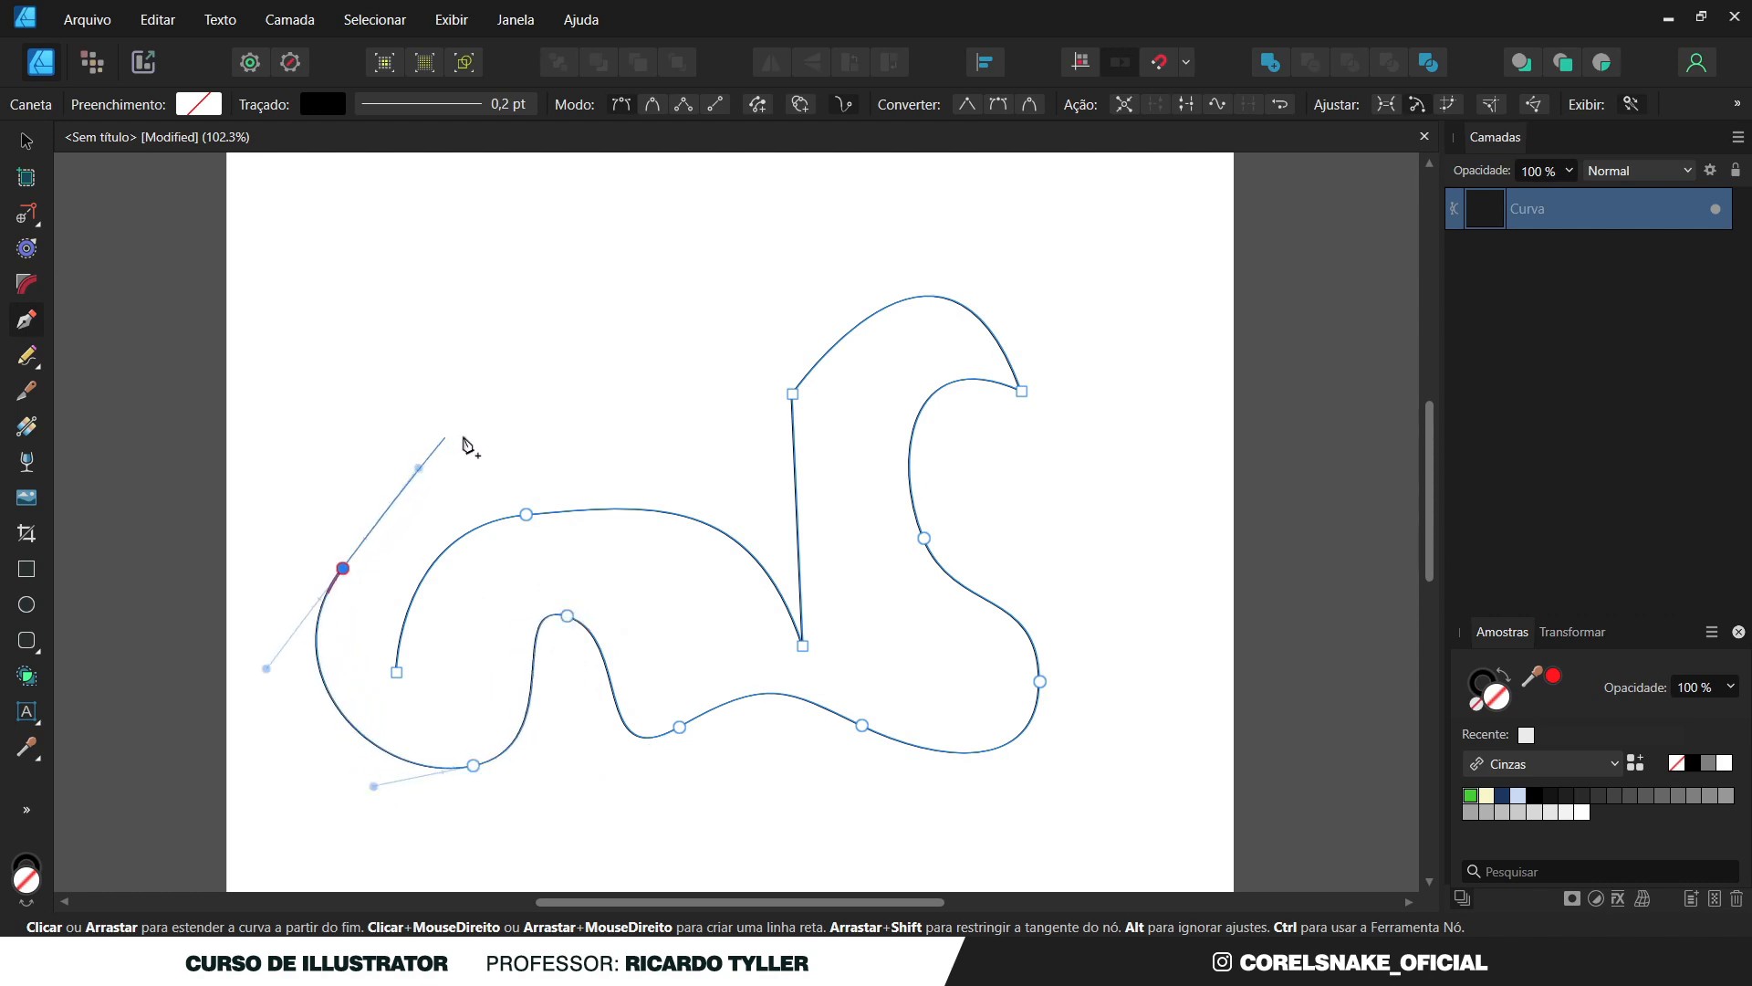
Continue the curve around the outside of the existing path with seven more smooth nodes, ending beneath the shape.
left_click_drag(606, 456, 743, 462)
left_click_drag(744, 281, 807, 233)
left_click_drag(1047, 232, 1104, 324)
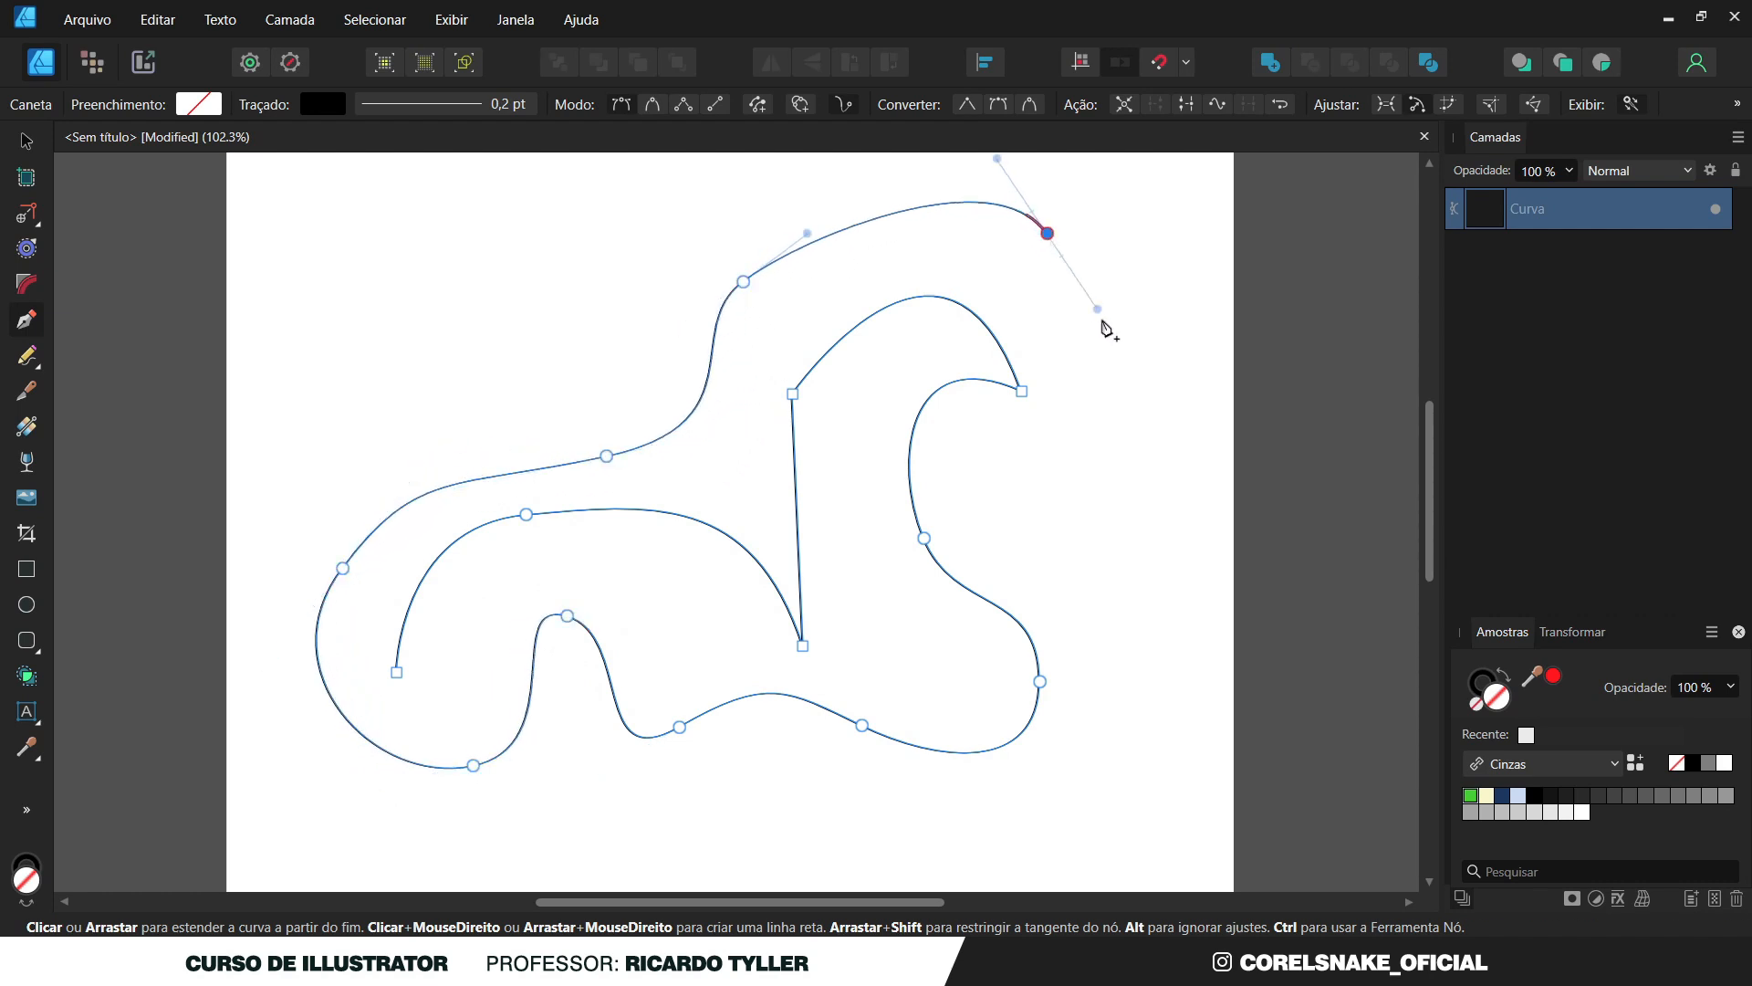
left_click_drag(1085, 477, 1077, 631)
left_click_drag(1167, 698, 1157, 800)
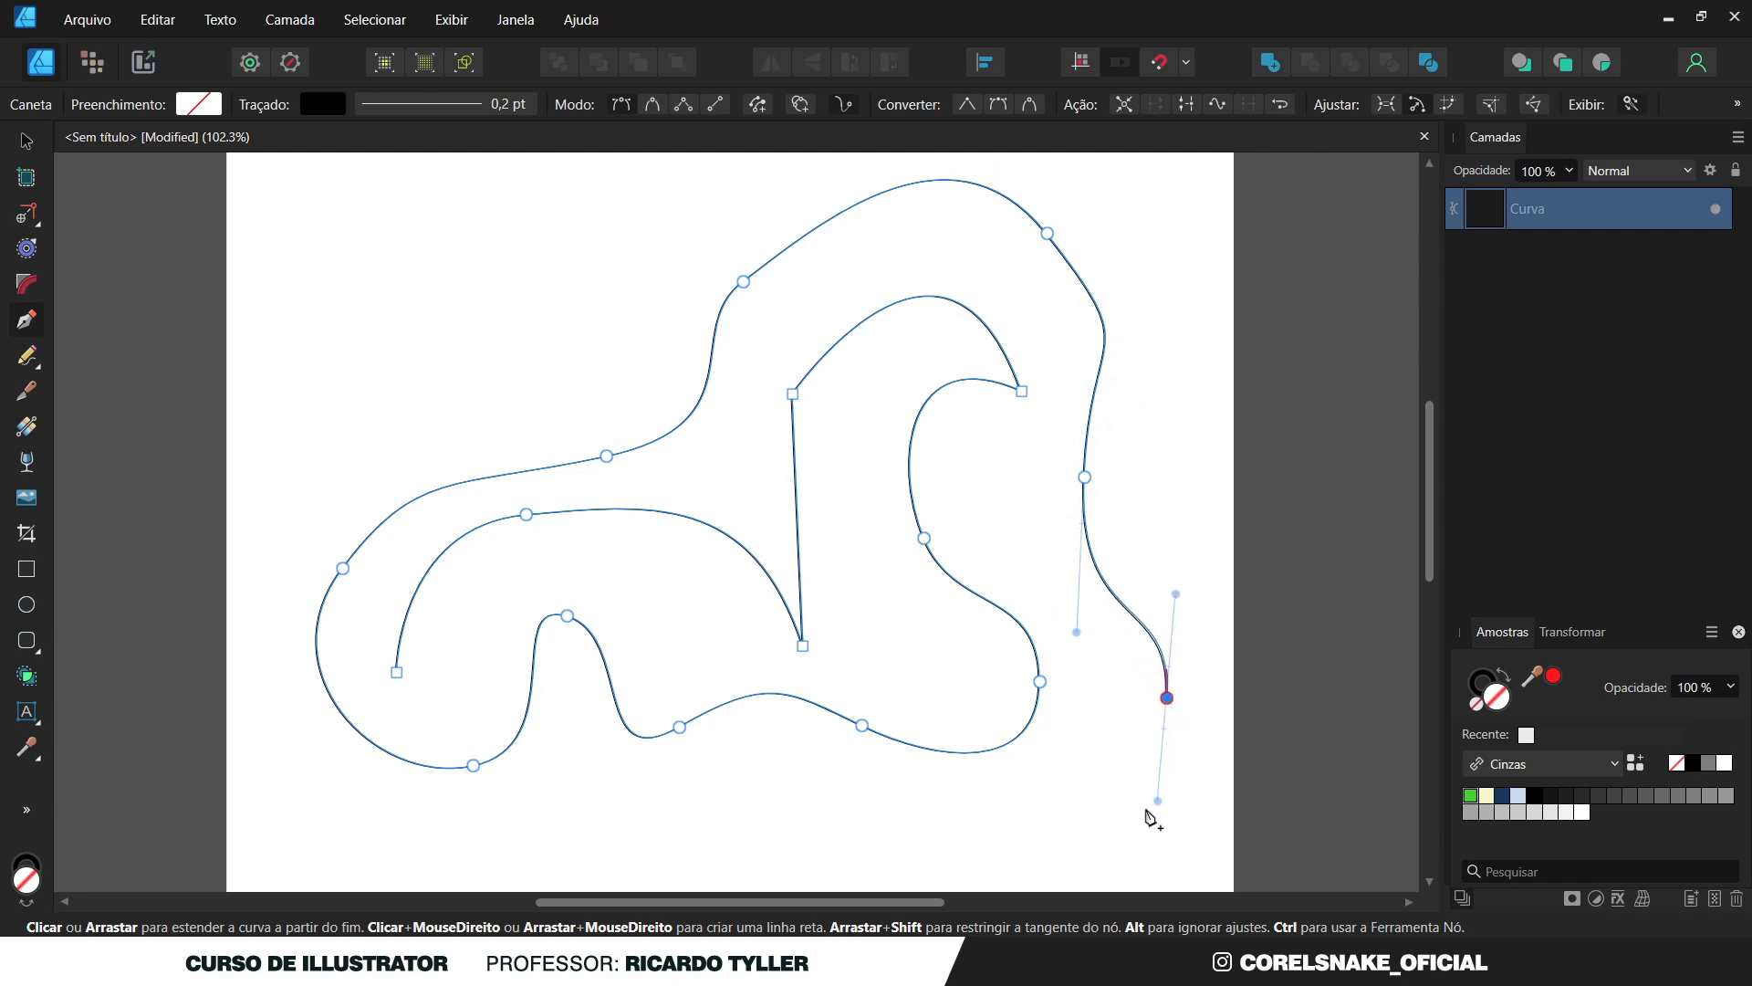
left_click_drag(1013, 828, 864, 819)
left_click_drag(710, 804, 648, 800)
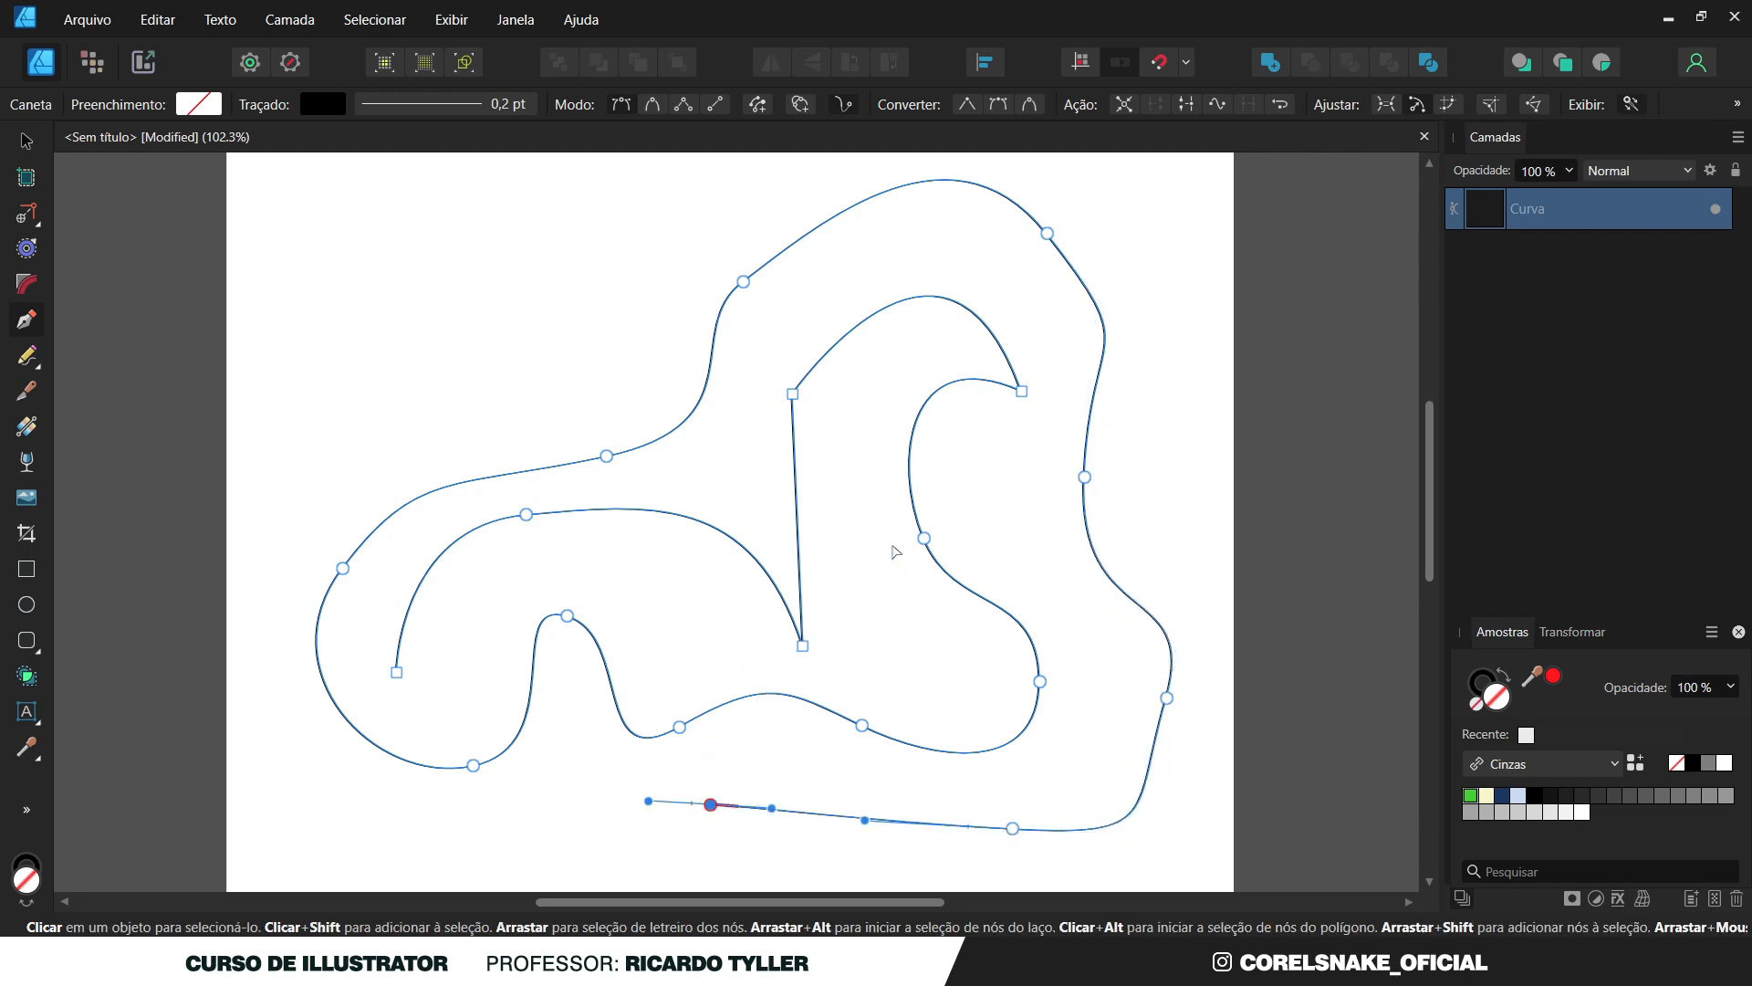
Undo all the pen segments after the first arc, including the outer loop, the waves and the hooked curve.
key("ctrl+z")
key("ctrl+z")
key("ctrl+z")
key("ctrl+z")
key("ctrl+z")
key("ctrl+z")
key("ctrl+z")
key("ctrl+z")
key("ctrl+z")
key("ctrl+z")
key("ctrl+z")
key("ctrl+z")
key("ctrl+z")
key("ctrl+z")
key("ctrl+z")
key("ctrl+z")
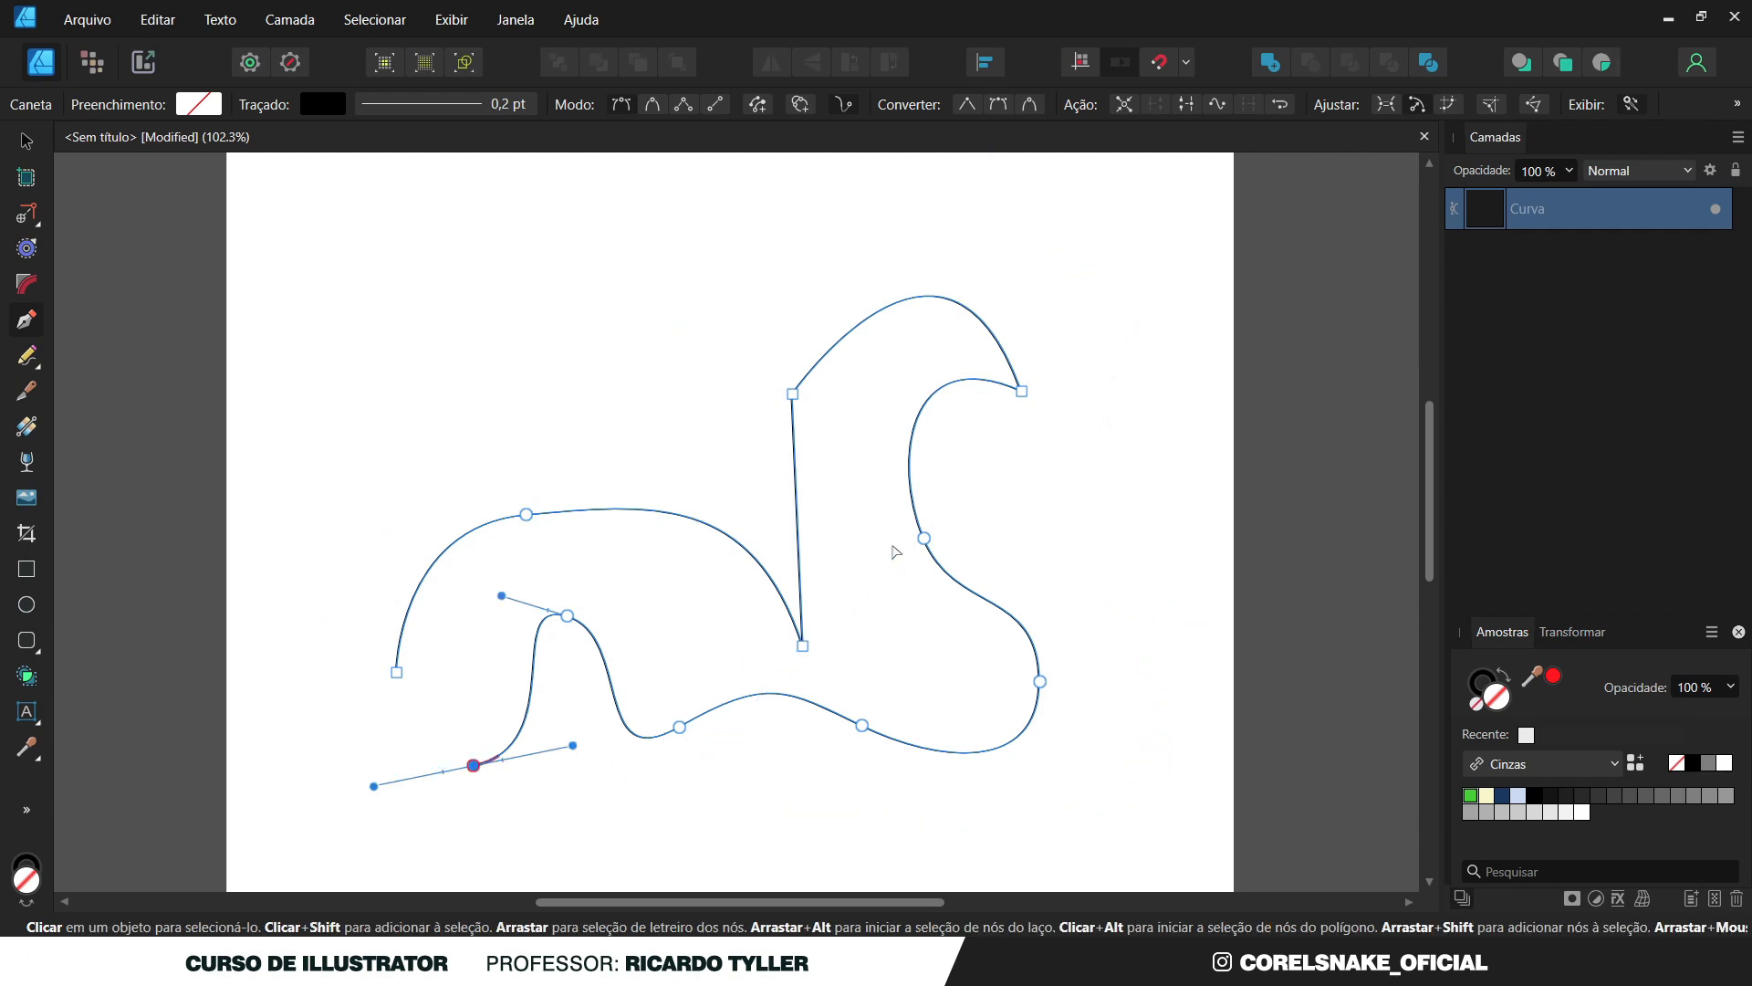
key("ctrl+z")
key("ctrl+z")
key("ctrl+z")
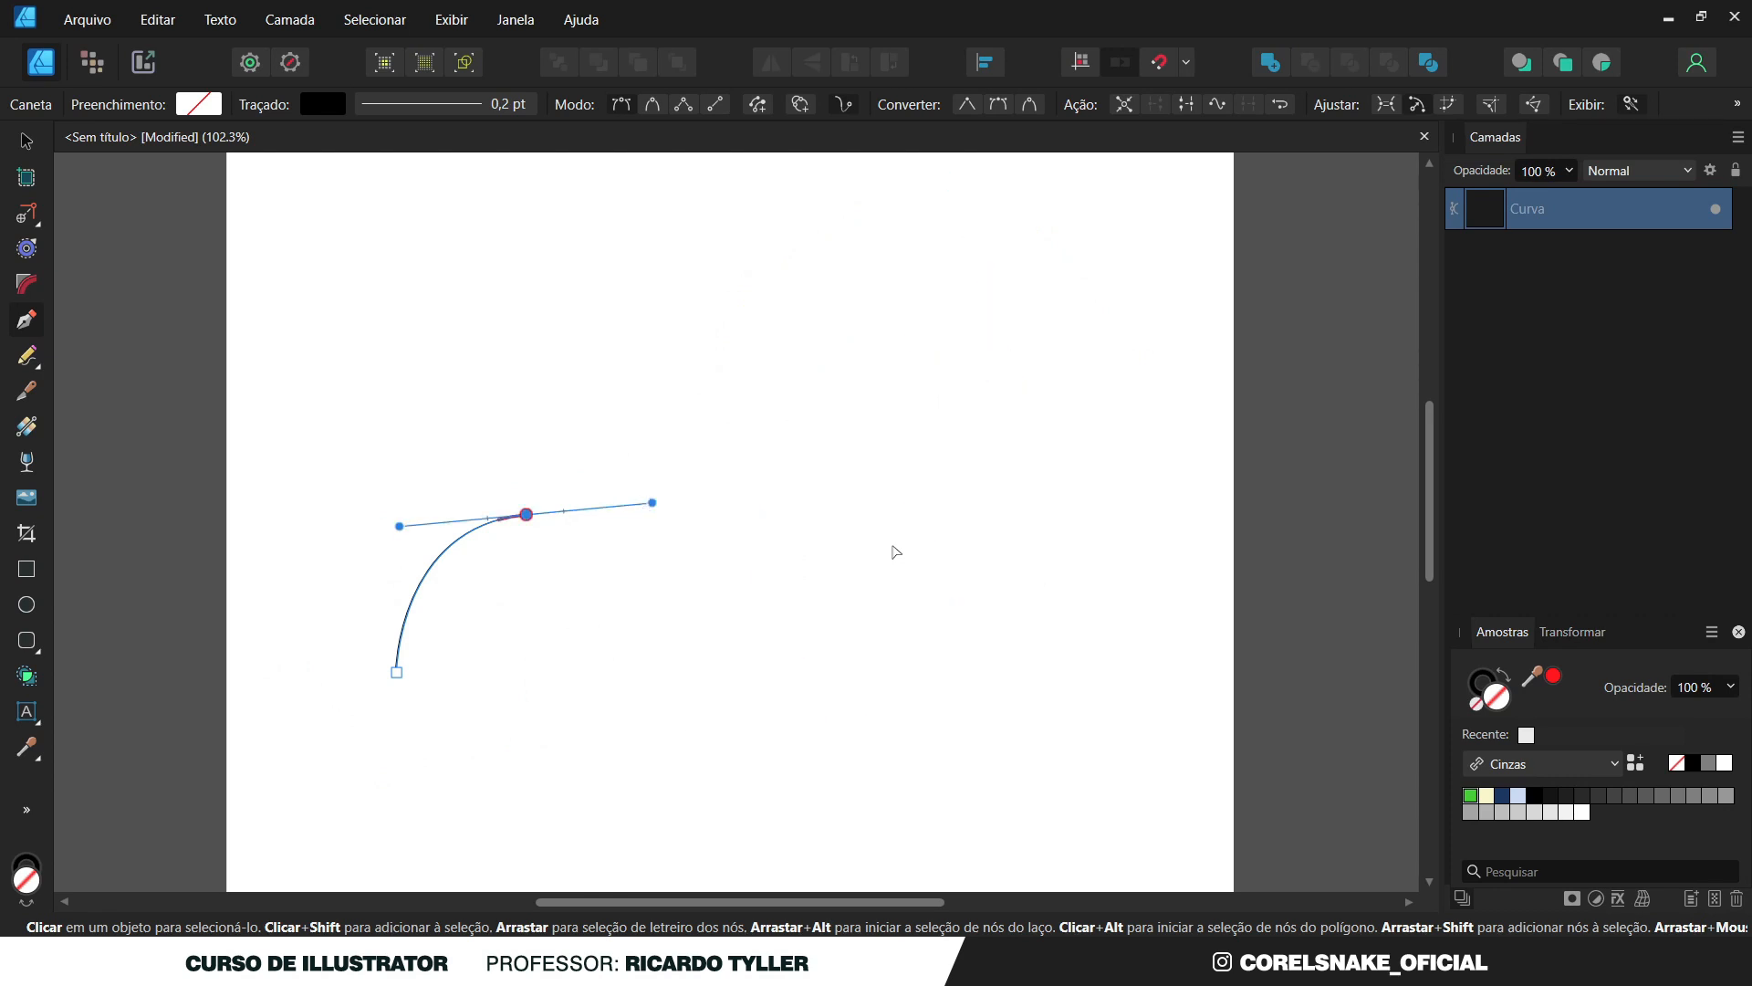
Draw a new open path with an arc rising to a cusp node and a second curve down to a lower end node.
left_click(446, 423)
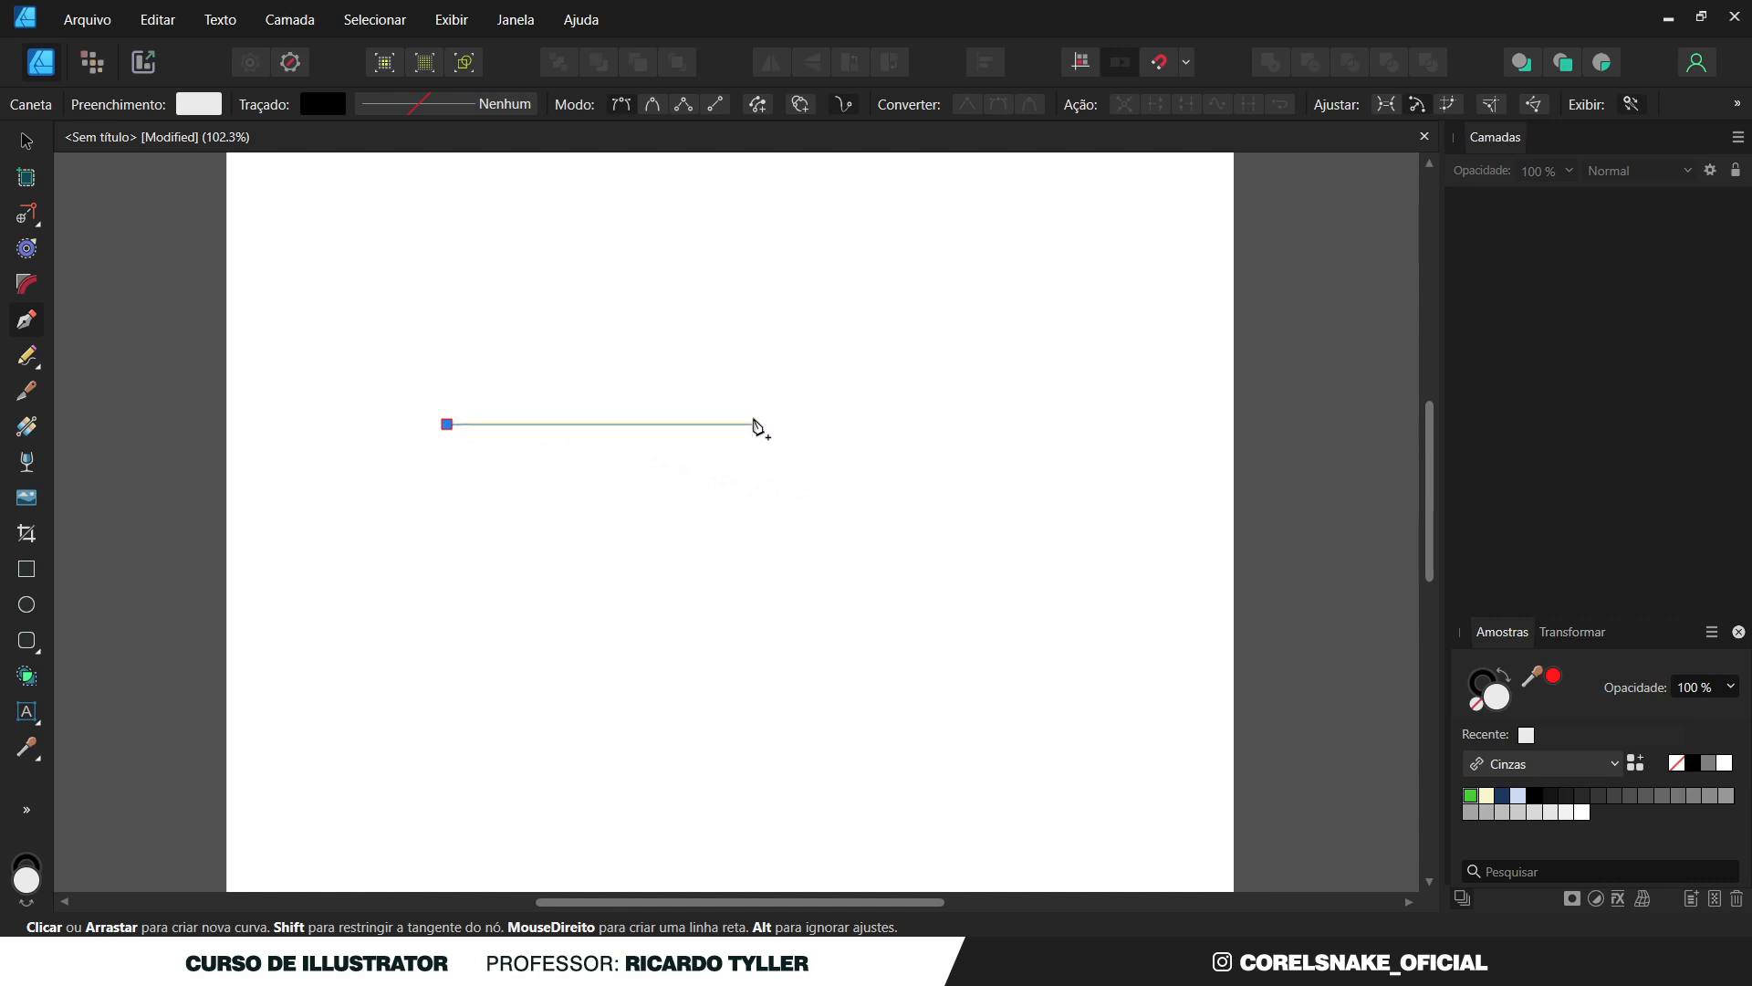
left_click_drag(732, 355, 591, 408)
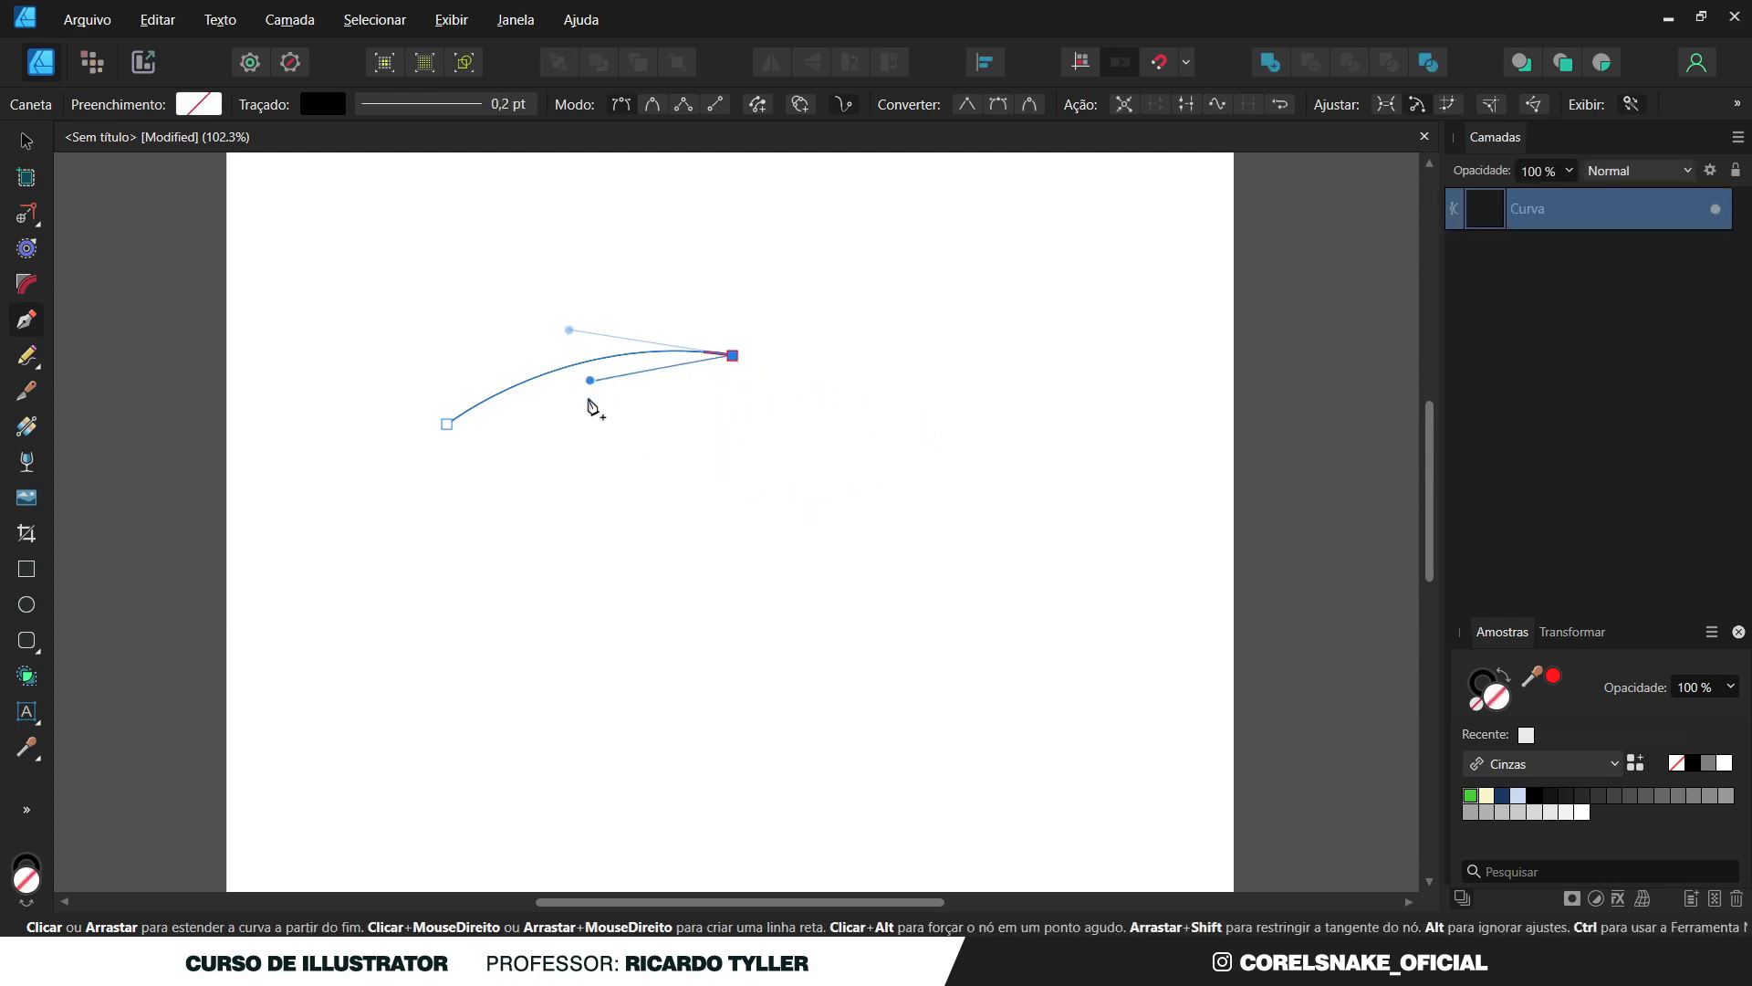
left_click_drag(625, 554, 601, 582)
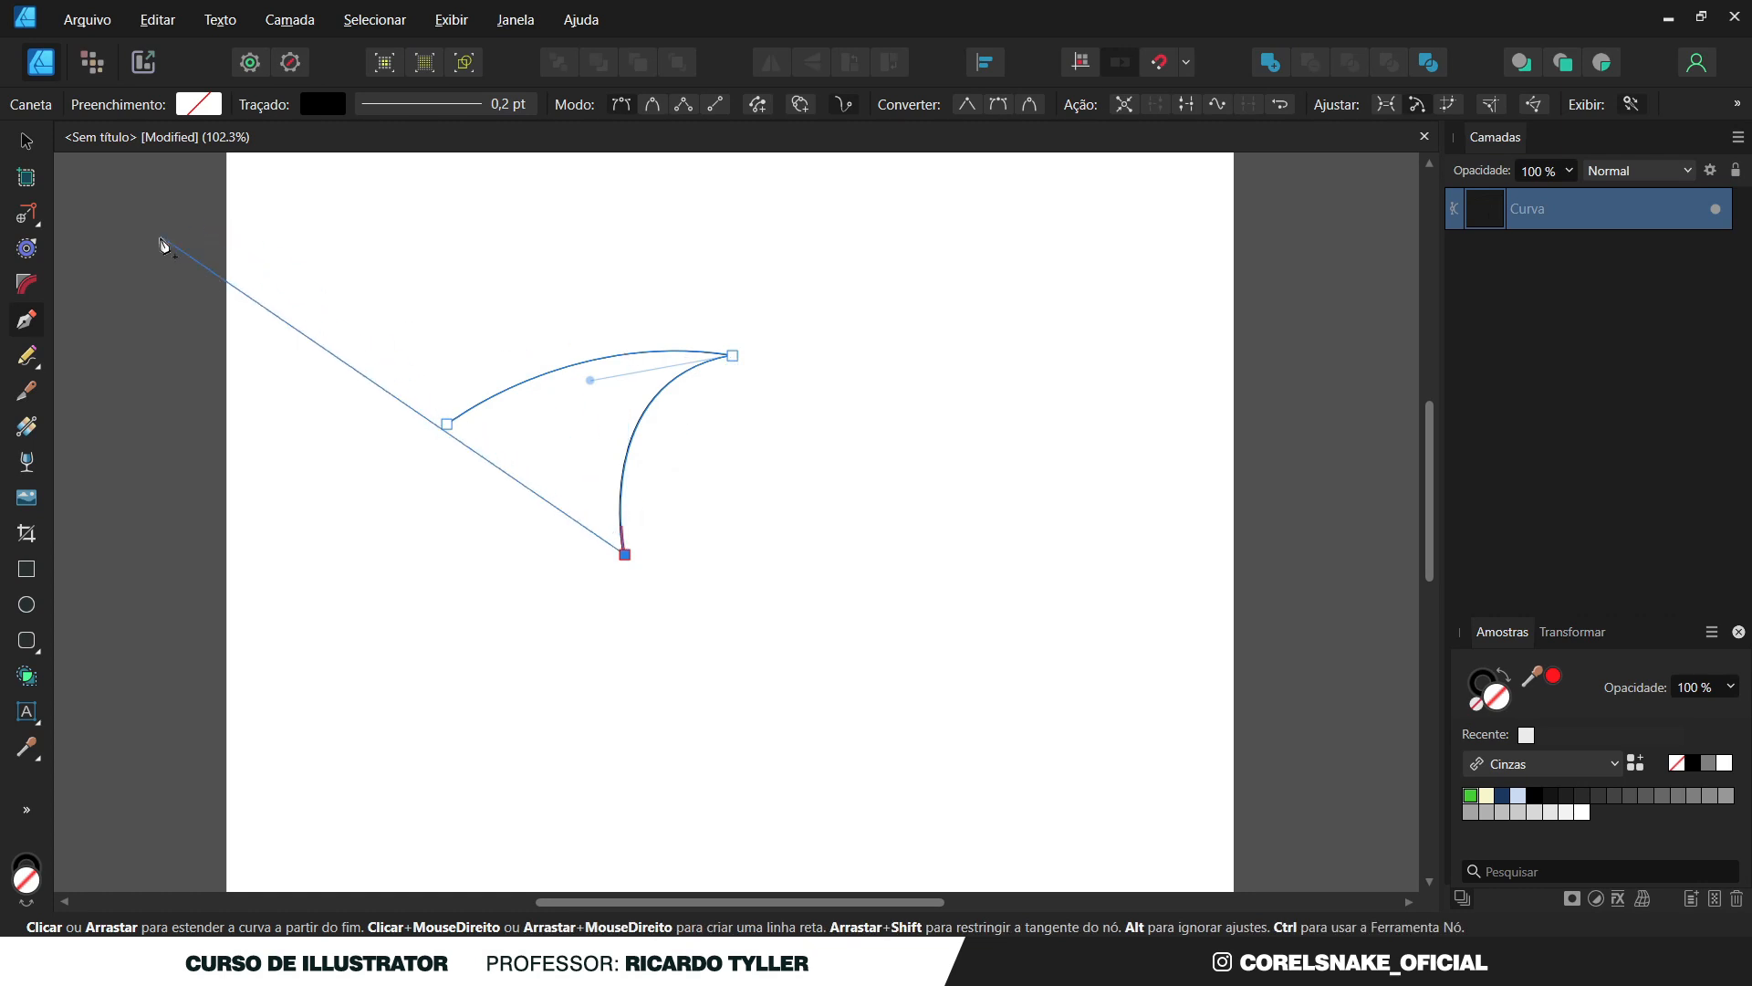
Using the Node tool, convert the cusp node to smooth and lengthen both its handles to round the bend.
left_click(32, 217)
left_click(114, 213)
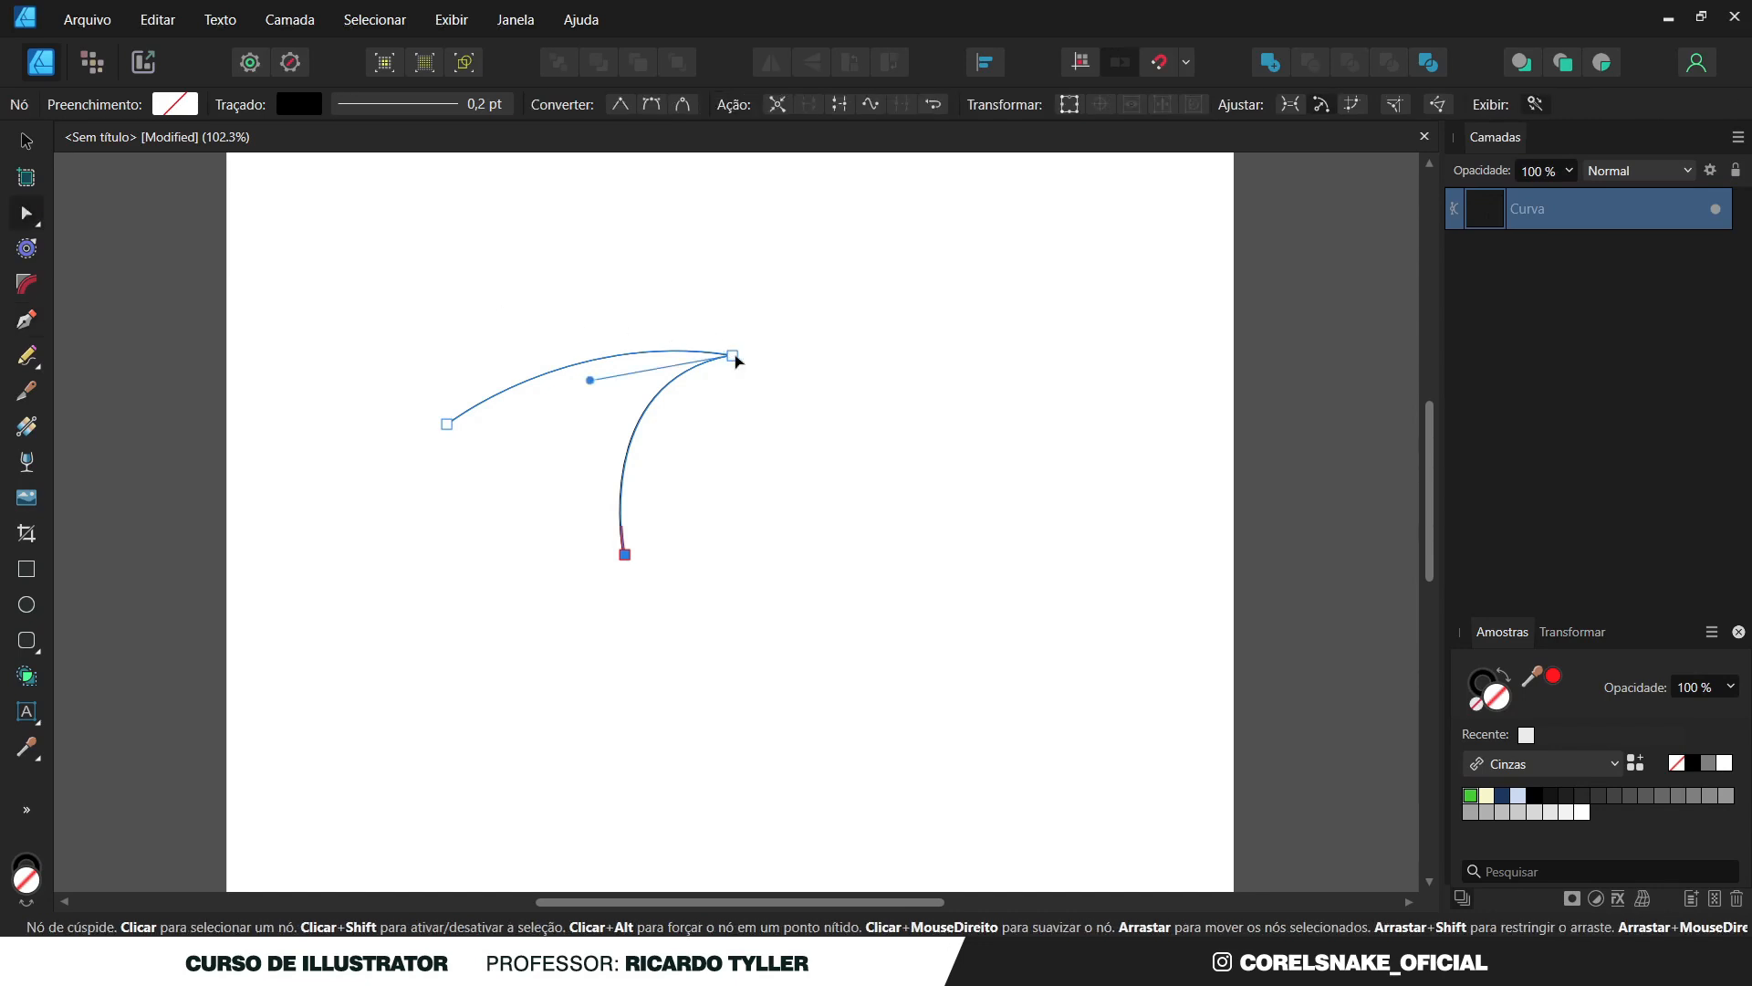
left_click(733, 356)
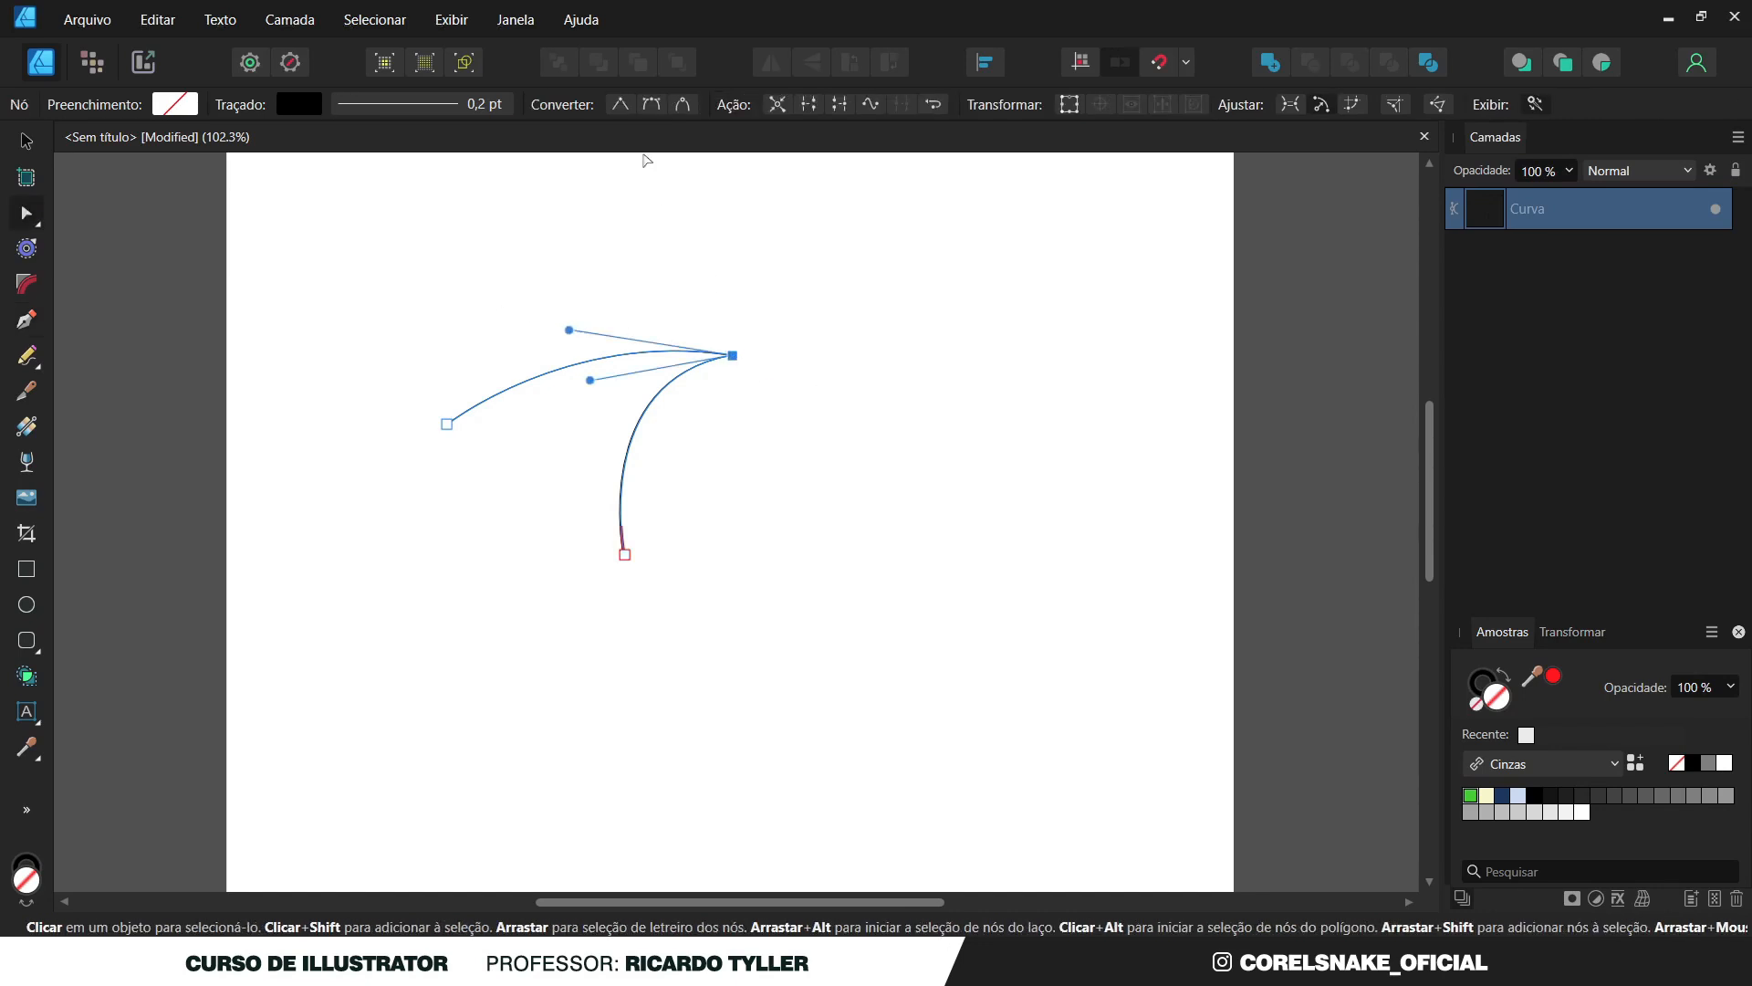
left_click(649, 105)
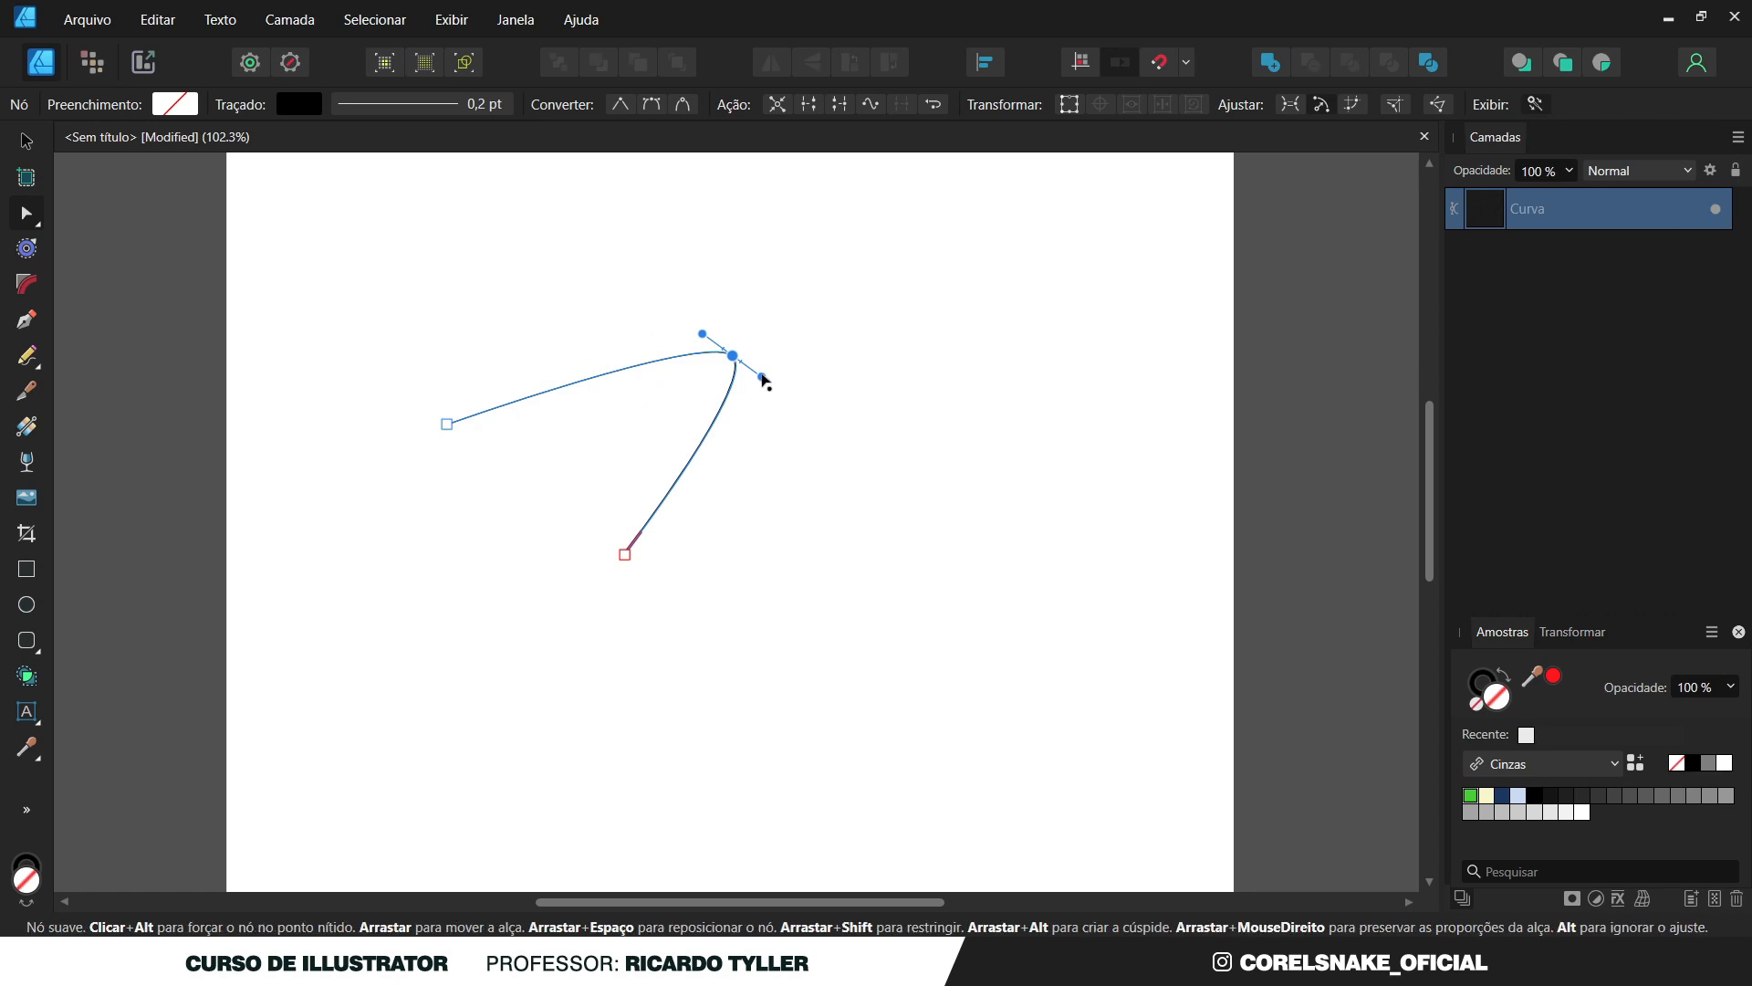
left_click_drag(761, 375, 809, 458)
left_click_drag(709, 327, 669, 251)
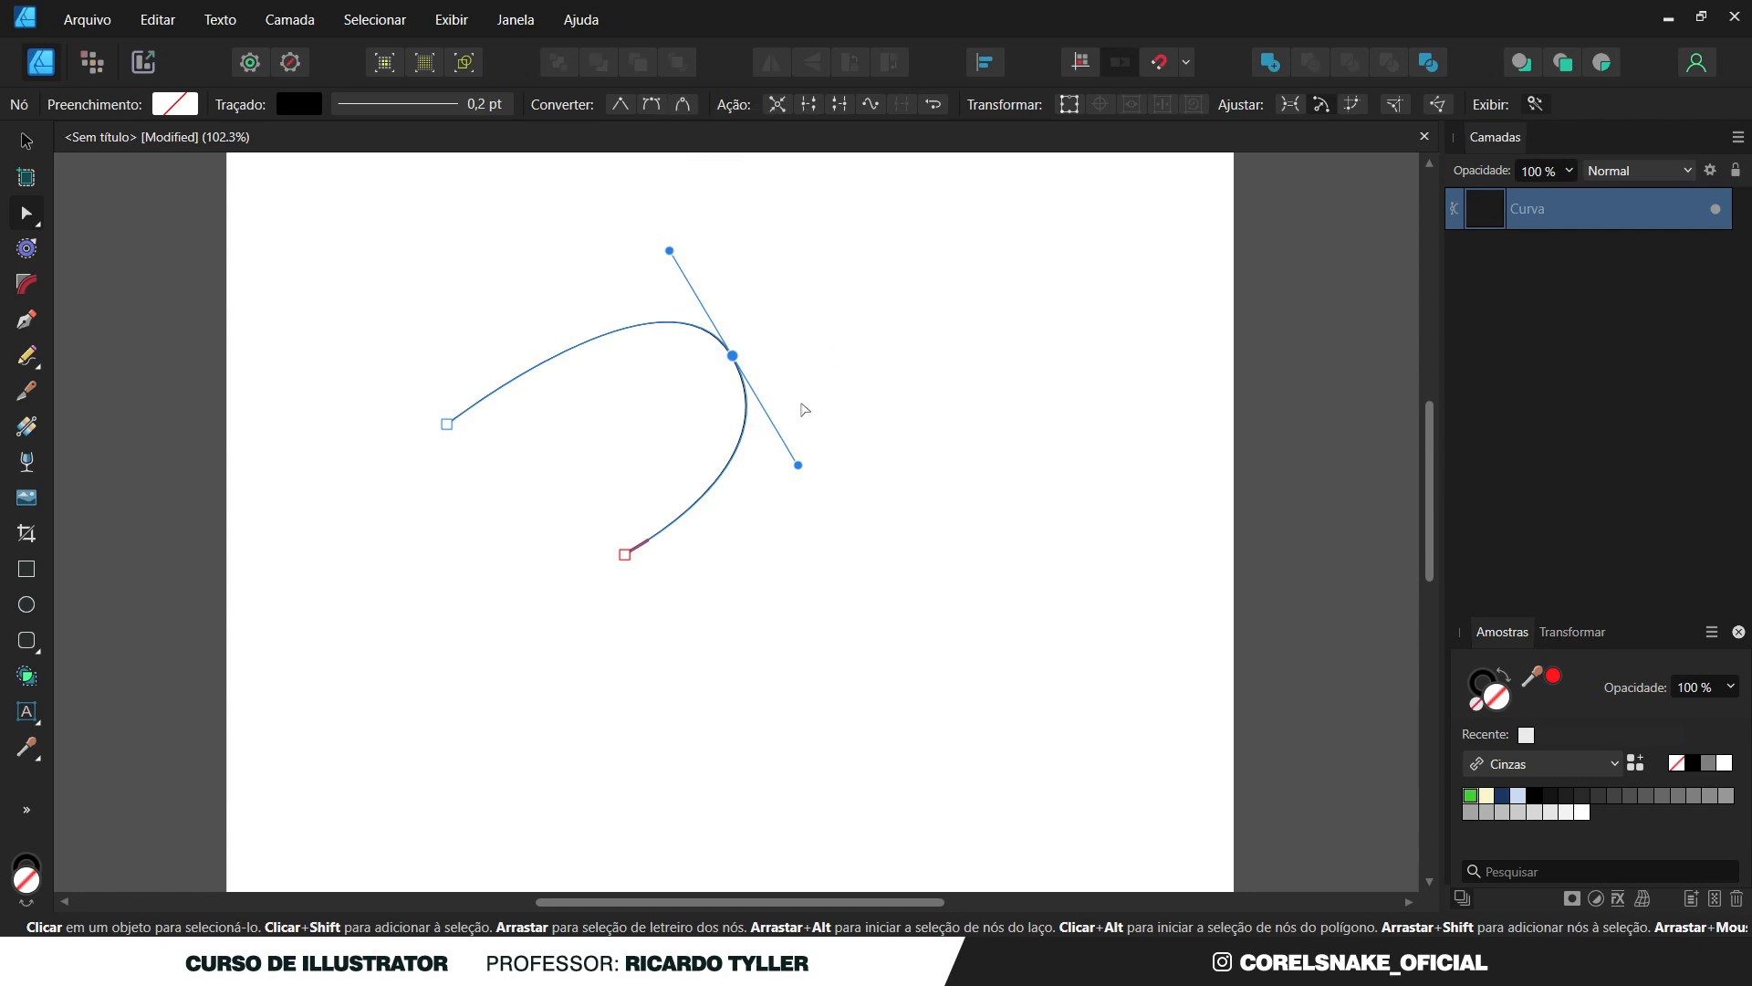
Add a node on the curve between the smooth node and the lower end node.
left_click(776, 104)
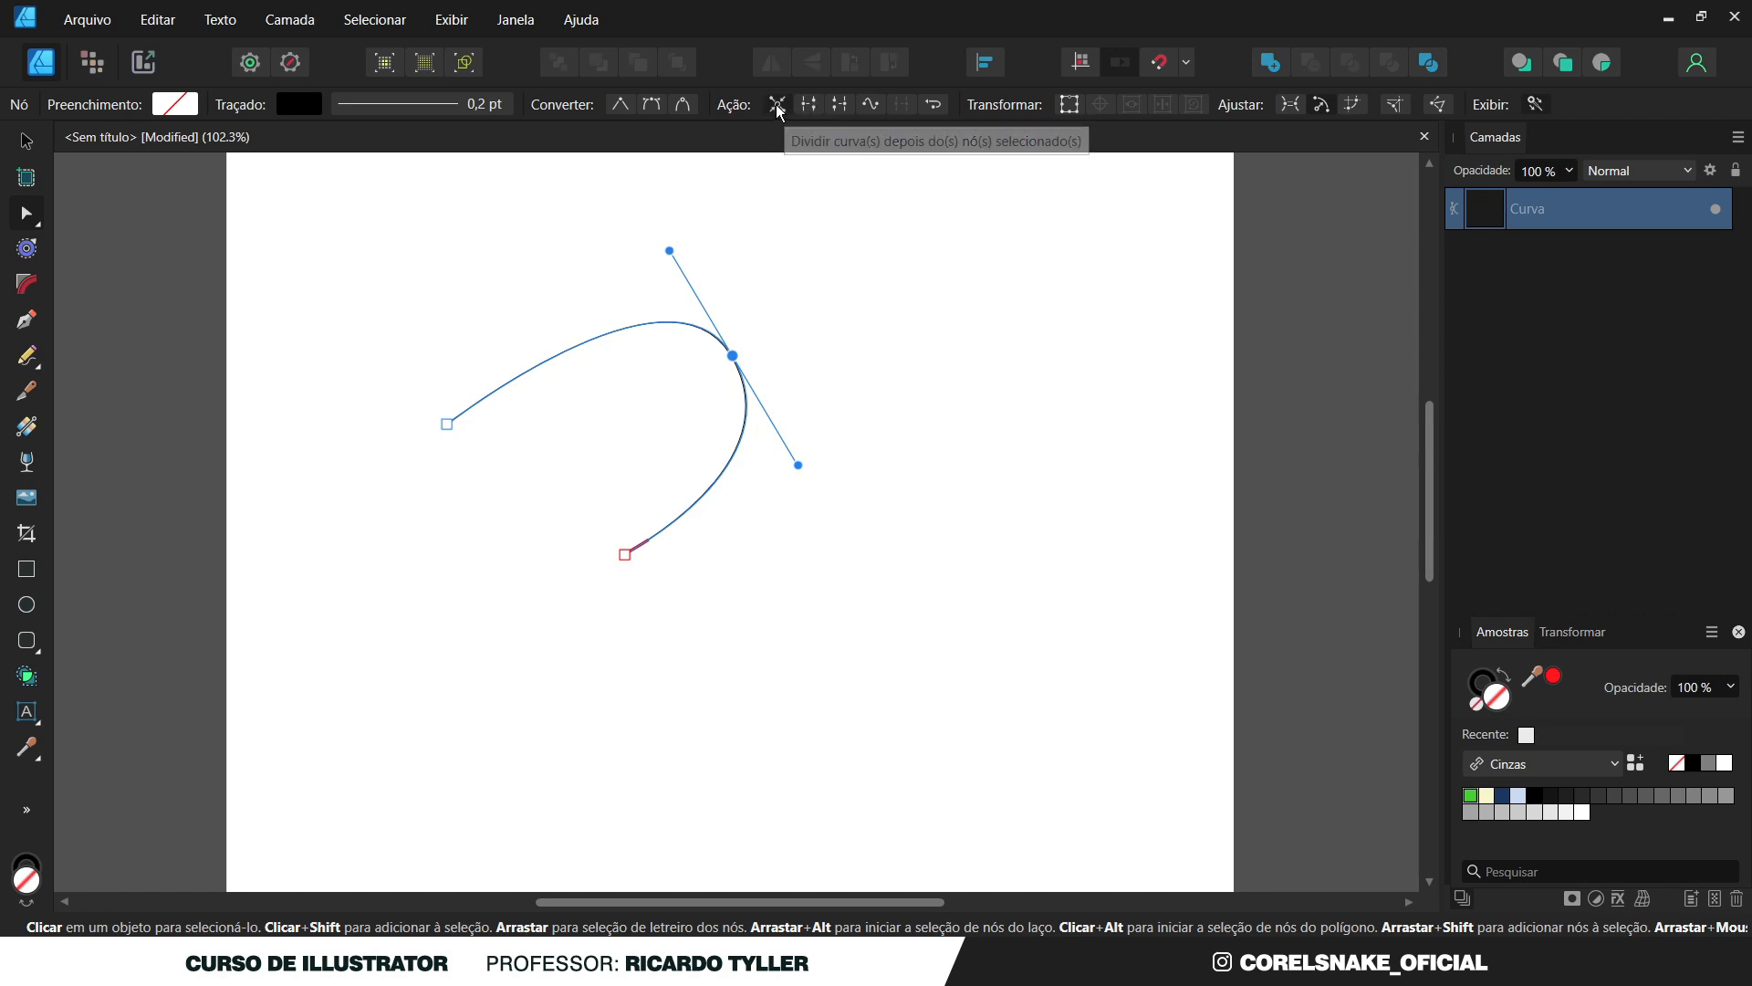
left_click(758, 412)
left_click(737, 354)
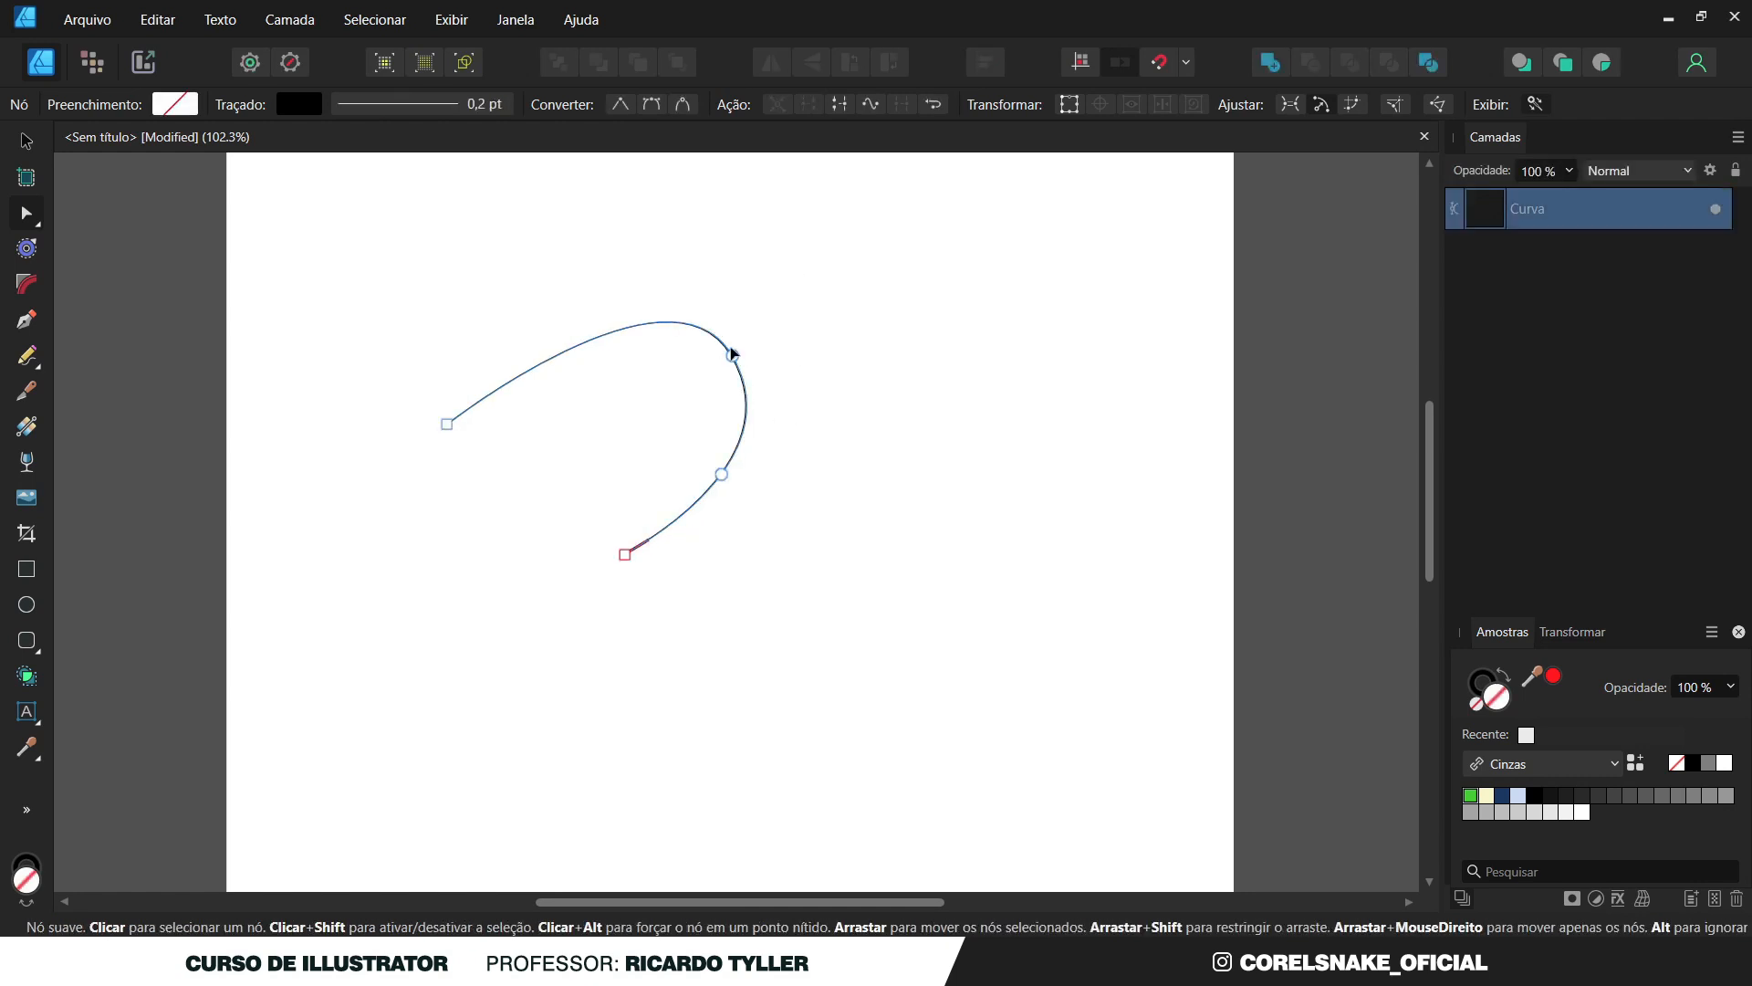
Move the upper smooth node down and slightly right, and delete it from the curve.
left_click_drag(737, 353, 792, 413)
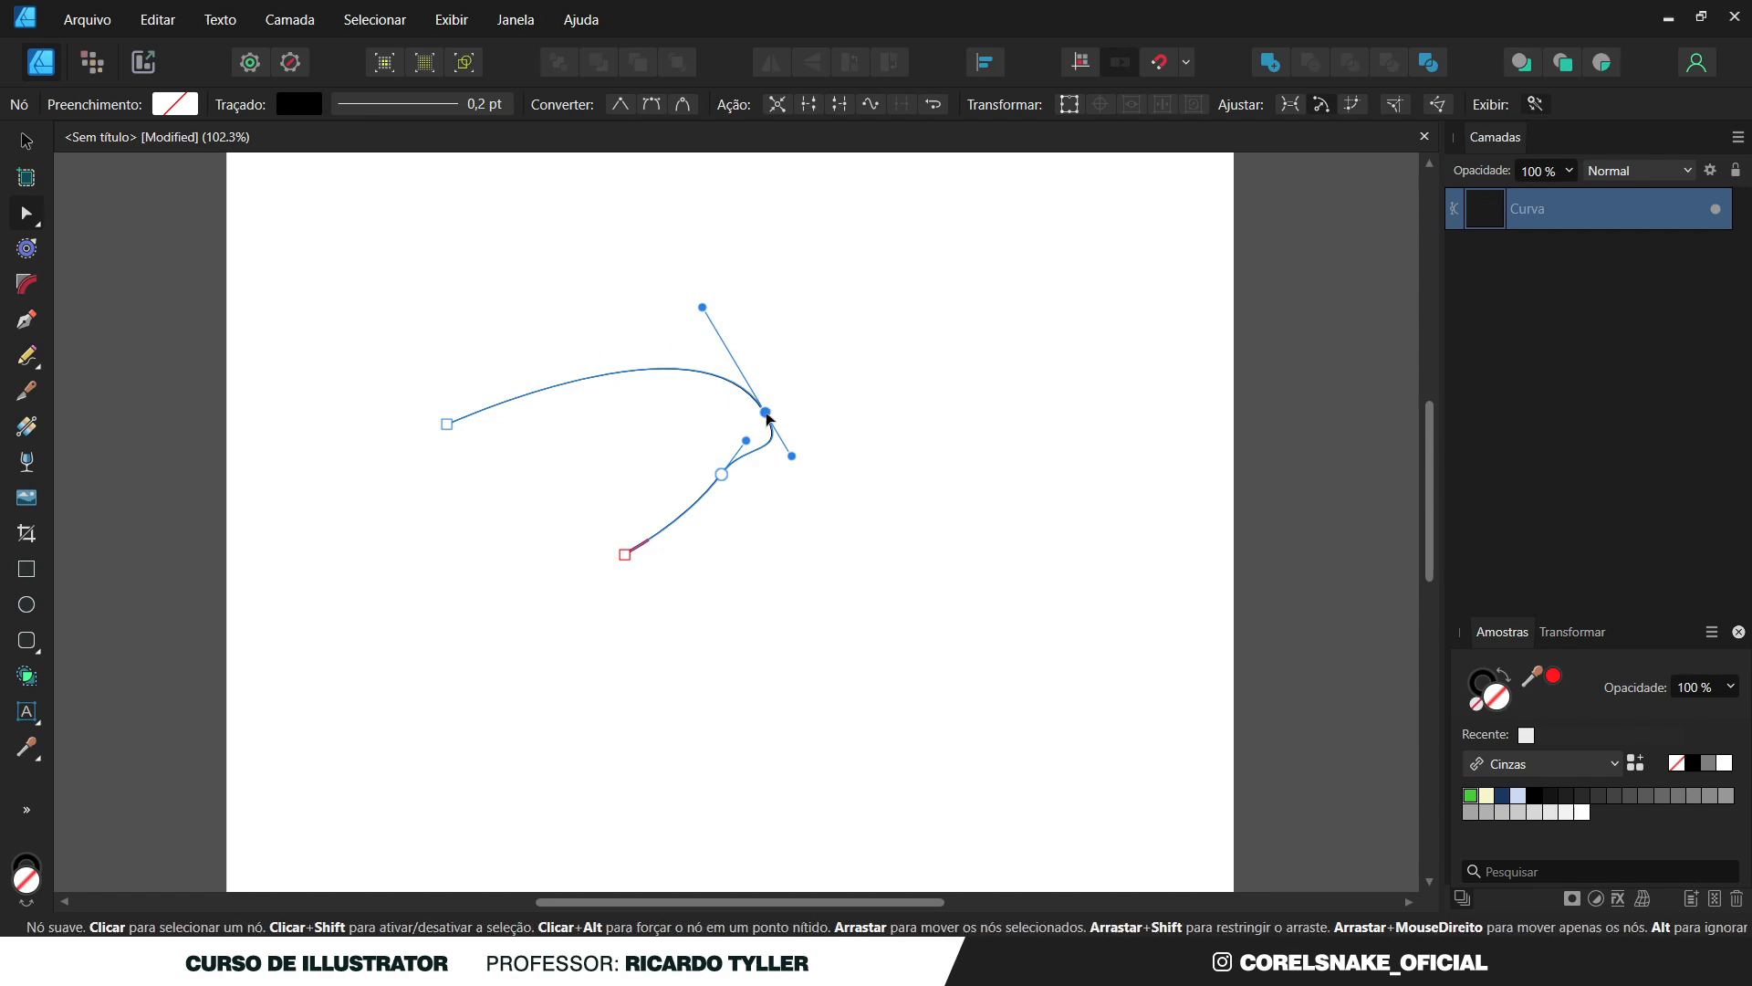
key("Delete")
key("Delete")
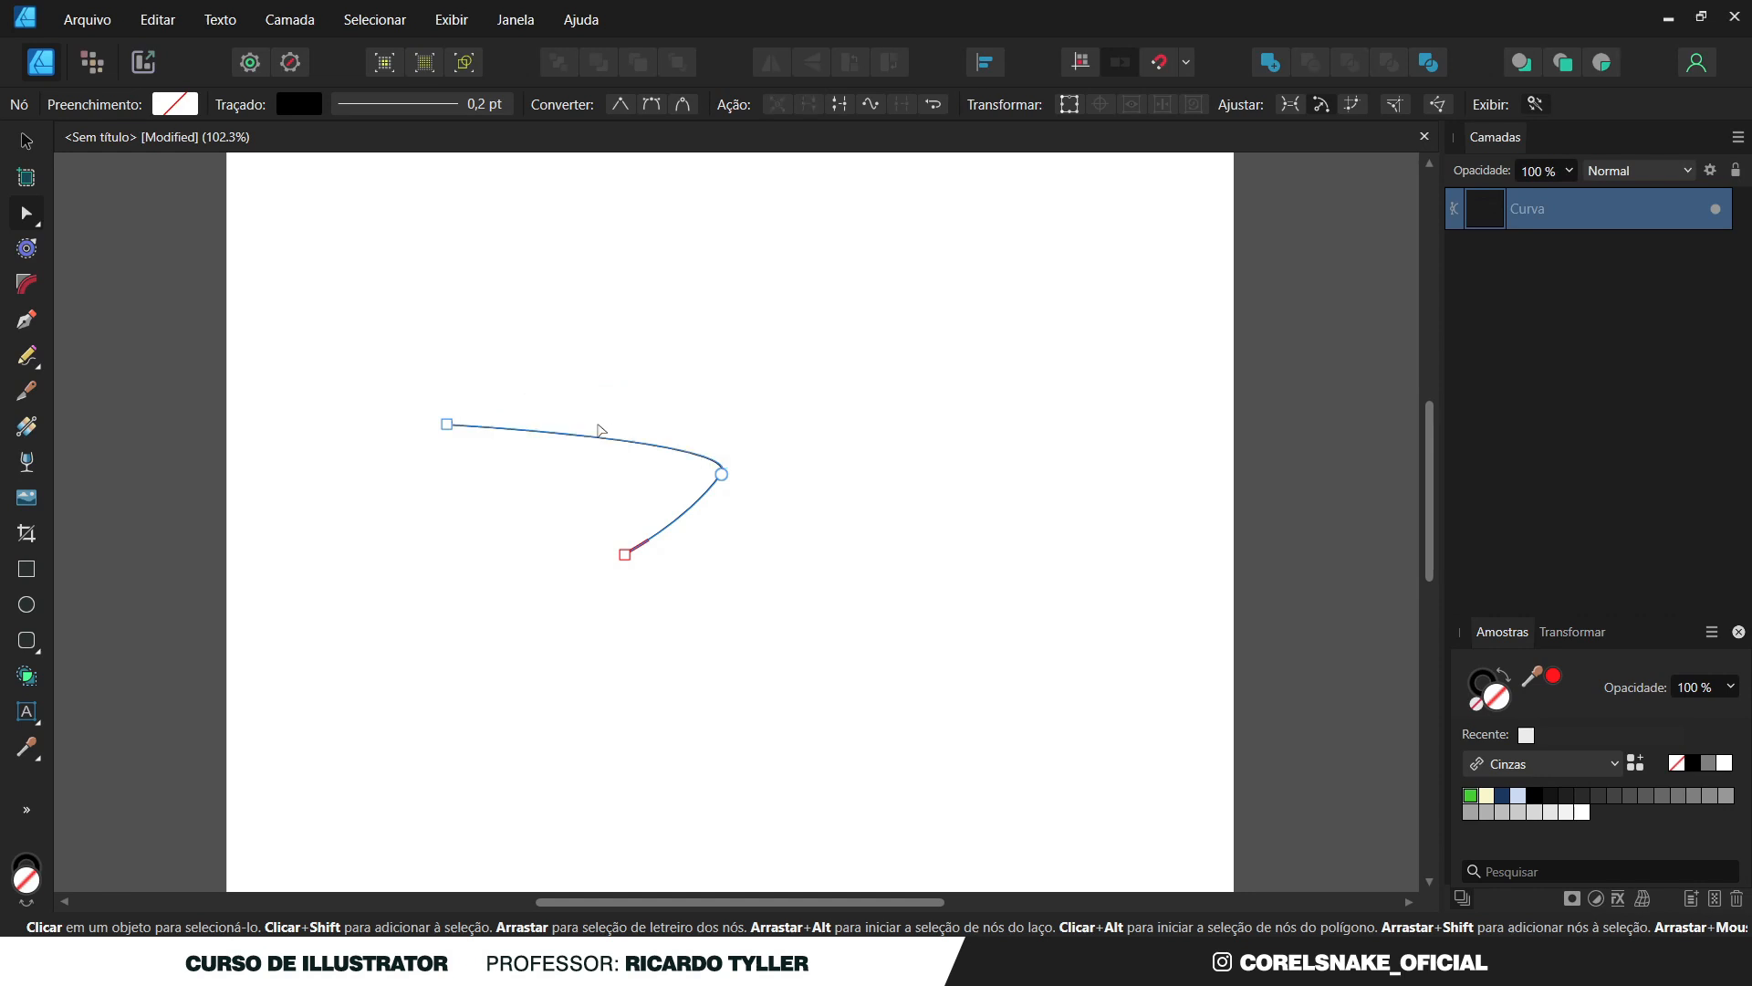
Try the Pencil tool by drawing three winding freehand curves with the stabiliser on, removing each one.
left_click(26, 356)
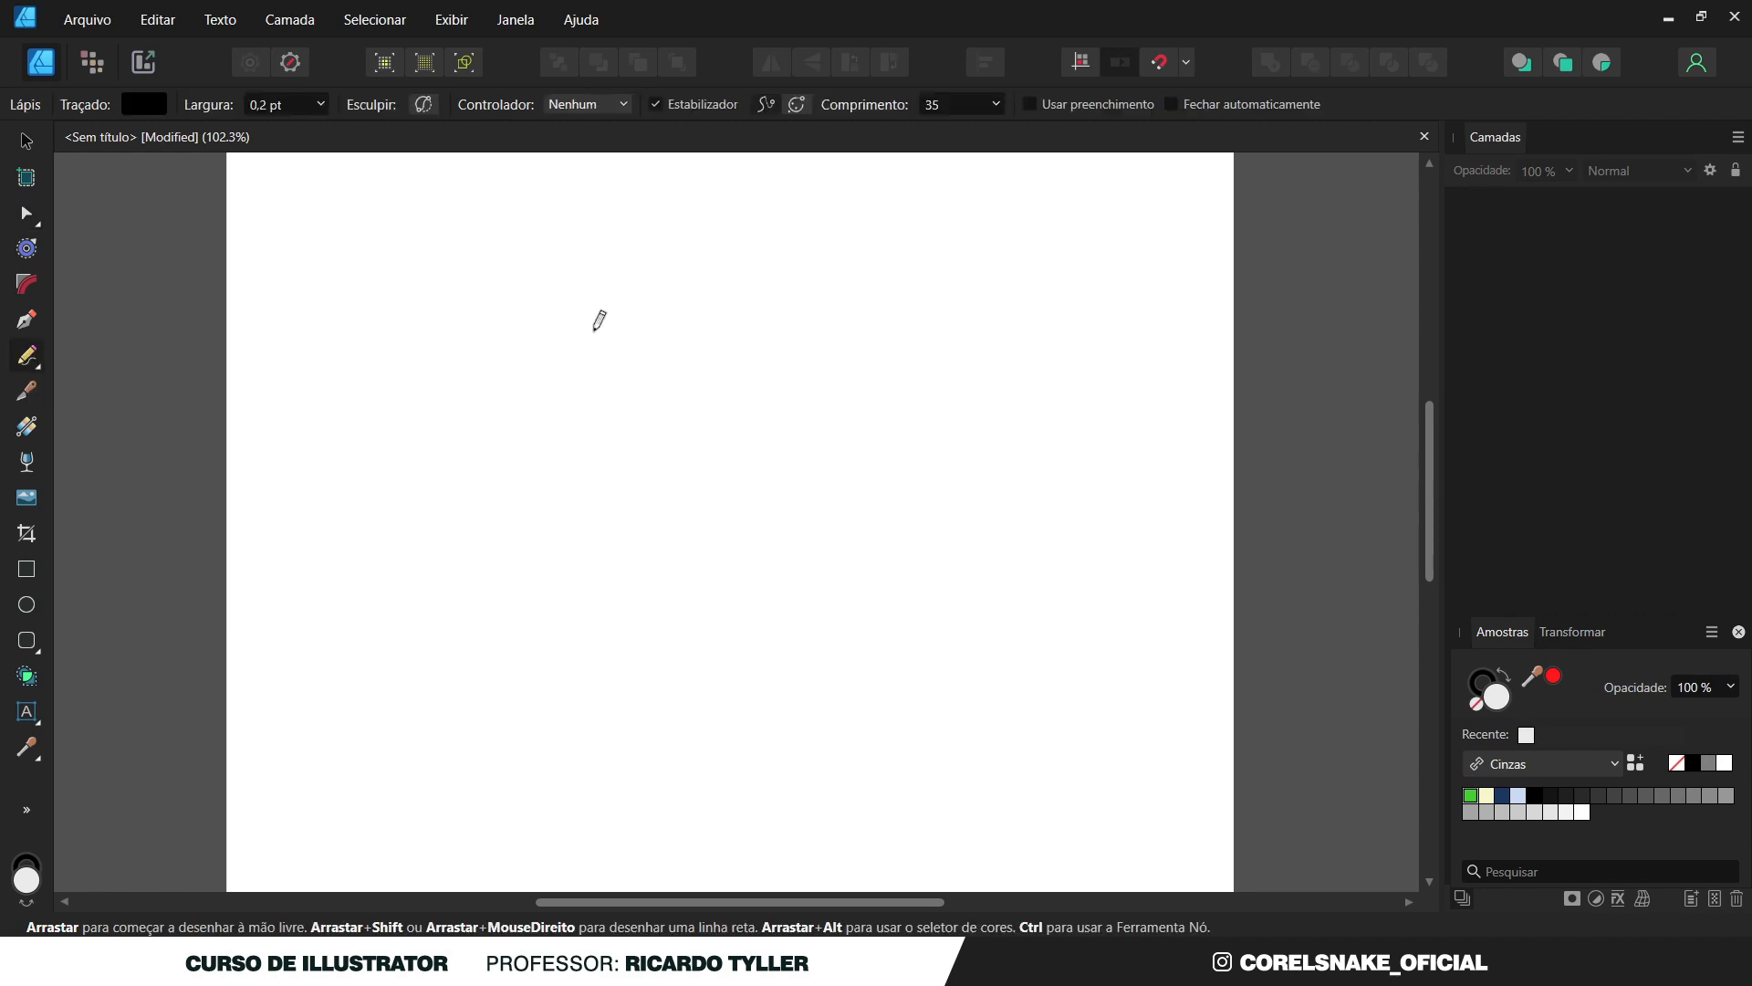
mouse_move(578, 271)
left_mouse_down()
mouse_move(571, 421)
mouse_move(785, 376)
mouse_move(555, 575)
mouse_move(688, 682)
mouse_move(892, 435)
mouse_move(1004, 664)
mouse_move(661, 755)
mouse_move(432, 628)
mouse_move(346, 309)
mouse_move(500, 233)
mouse_move(810, 260)
mouse_move(1024, 377)
mouse_move(1151, 412)
left_mouse_up()
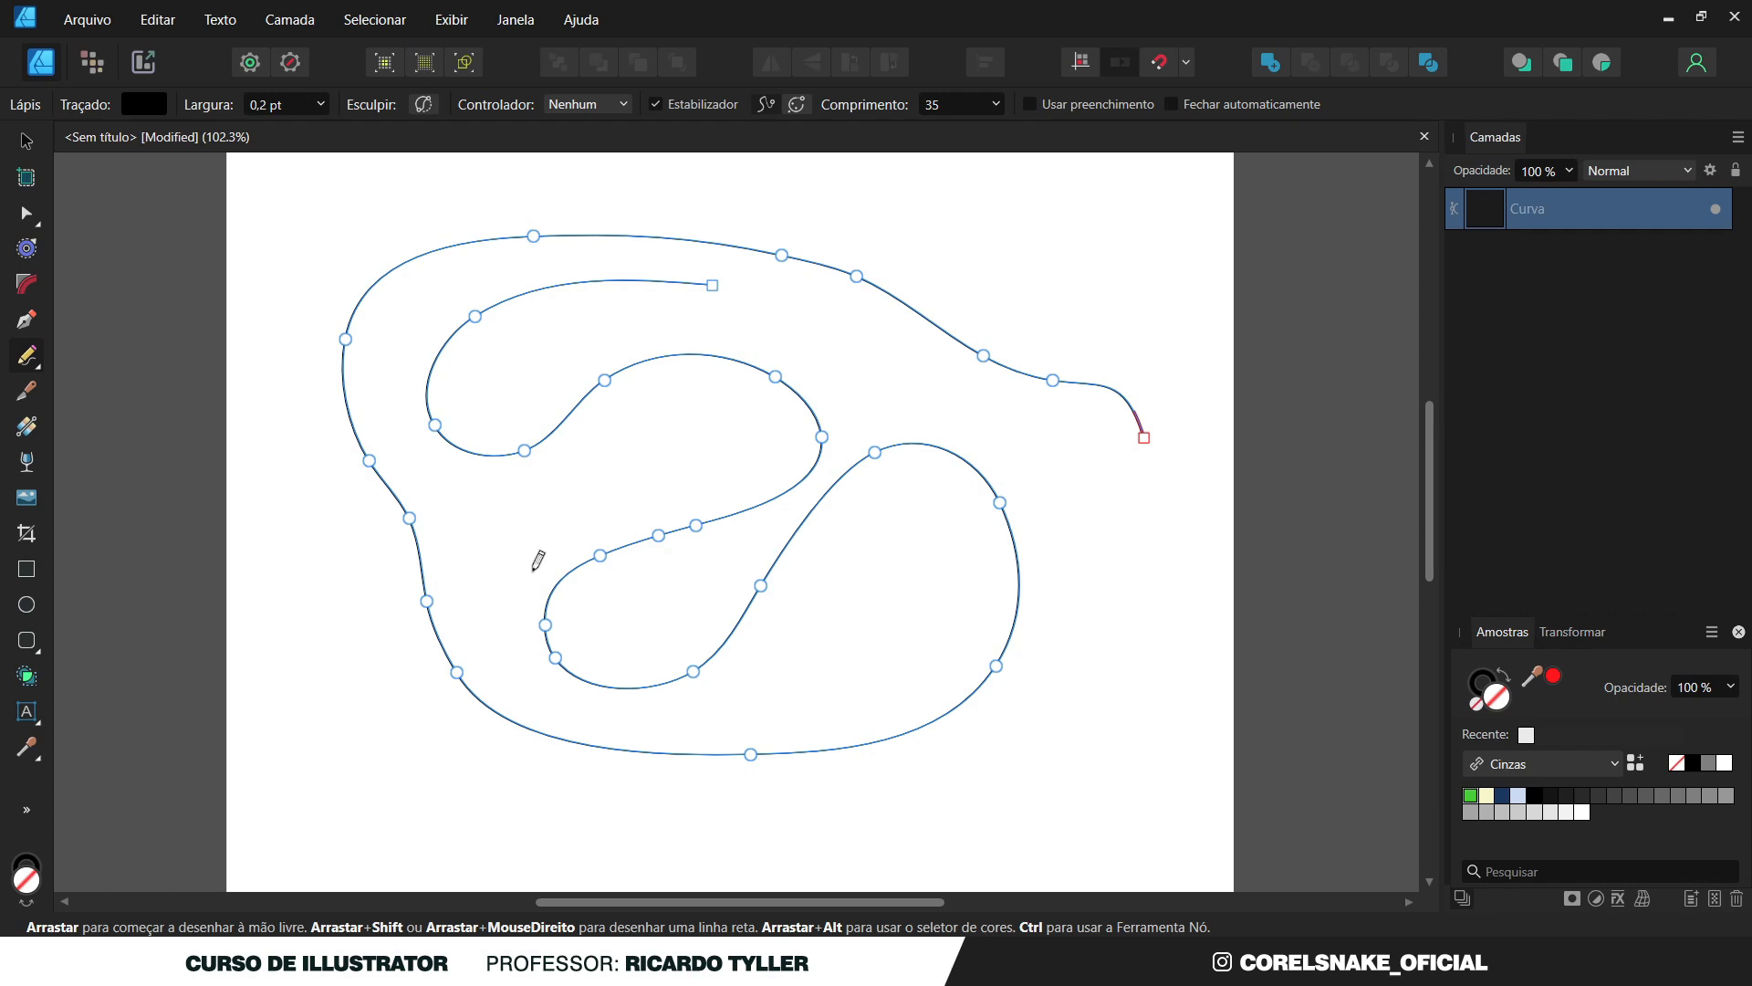
key("ctrl+z")
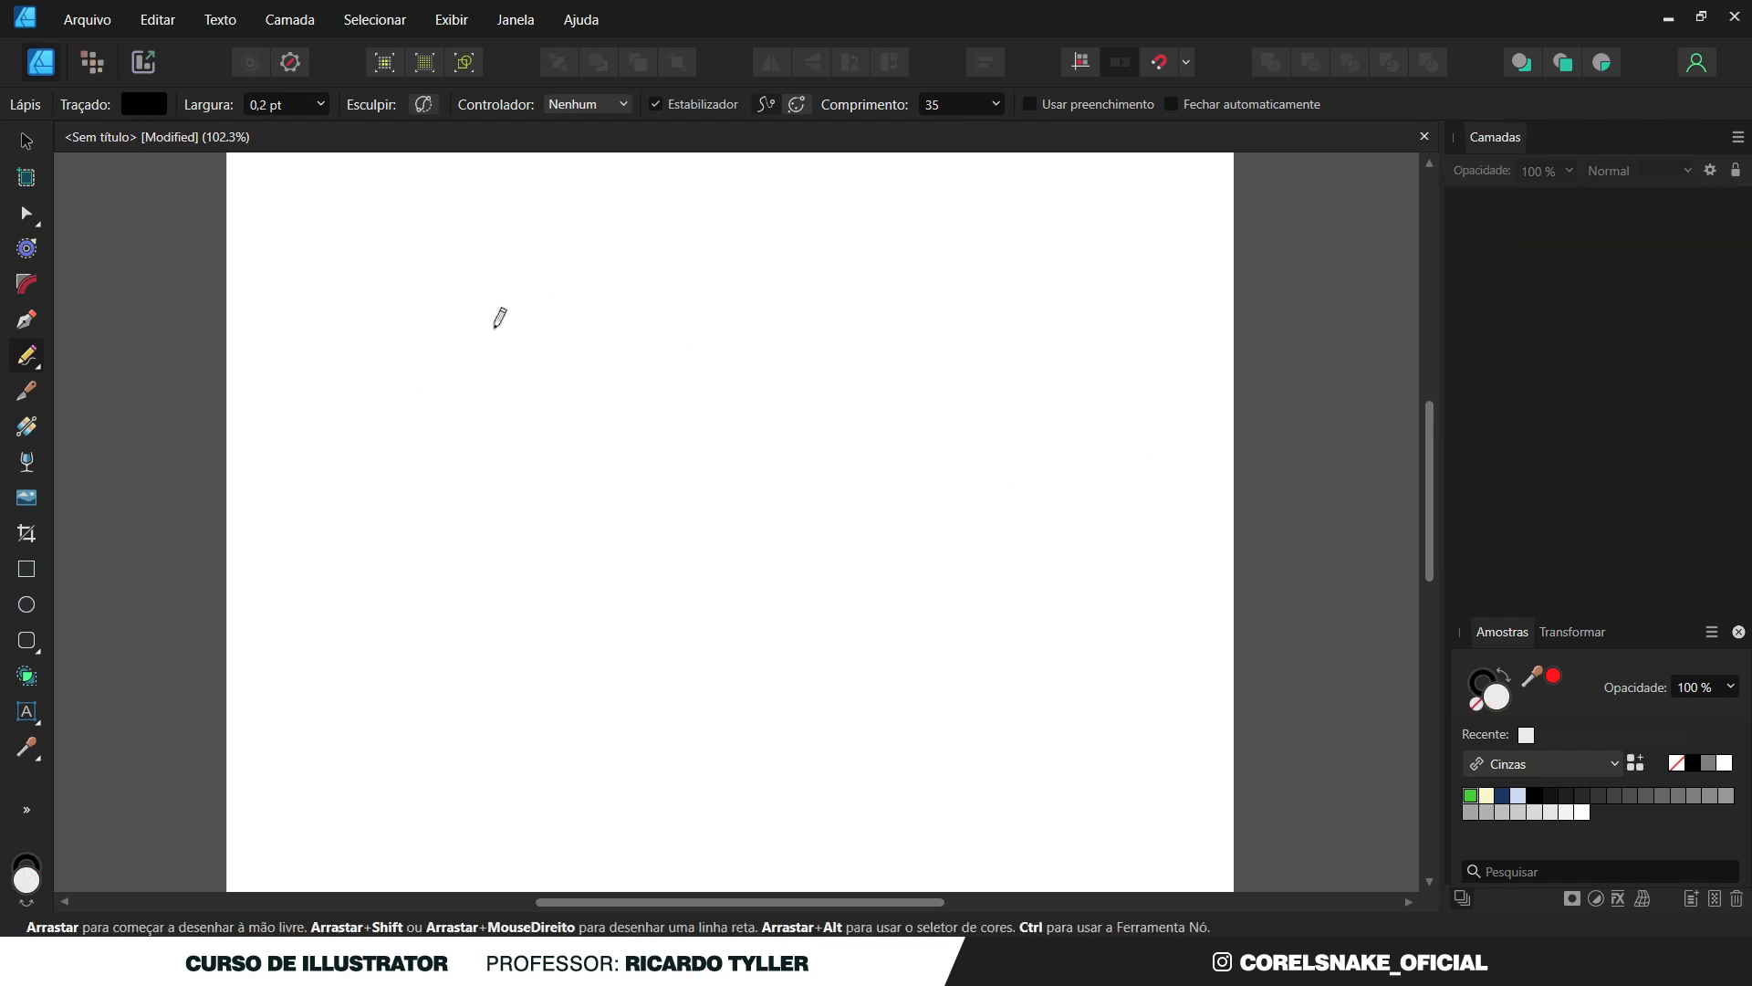
mouse_move(556, 264)
left_mouse_down()
mouse_move(503, 321)
mouse_move(519, 352)
mouse_move(556, 359)
mouse_move(615, 296)
mouse_move(662, 295)
mouse_move(708, 336)
mouse_move(622, 413)
mouse_move(612, 524)
mouse_move(764, 384)
mouse_move(916, 392)
mouse_move(833, 533)
mouse_move(574, 535)
mouse_move(487, 561)
mouse_move(476, 639)
mouse_move(544, 674)
mouse_move(638, 585)
mouse_move(676, 583)
mouse_move(719, 654)
mouse_move(780, 661)
mouse_move(865, 560)
left_mouse_up()
key("Delete")
mouse_move(603, 245)
left_mouse_down()
mouse_move(516, 282)
mouse_move(500, 337)
mouse_move(538, 394)
mouse_move(673, 331)
mouse_move(742, 371)
mouse_move(737, 451)
mouse_move(567, 526)
mouse_move(547, 576)
mouse_move(558, 613)
mouse_move(635, 623)
mouse_move(732, 501)
mouse_move(796, 486)
mouse_move(857, 529)
mouse_move(847, 597)
mouse_move(776, 641)
mouse_move(644, 651)
mouse_move(584, 722)
mouse_move(665, 781)
mouse_move(728, 693)
left_mouse_up()
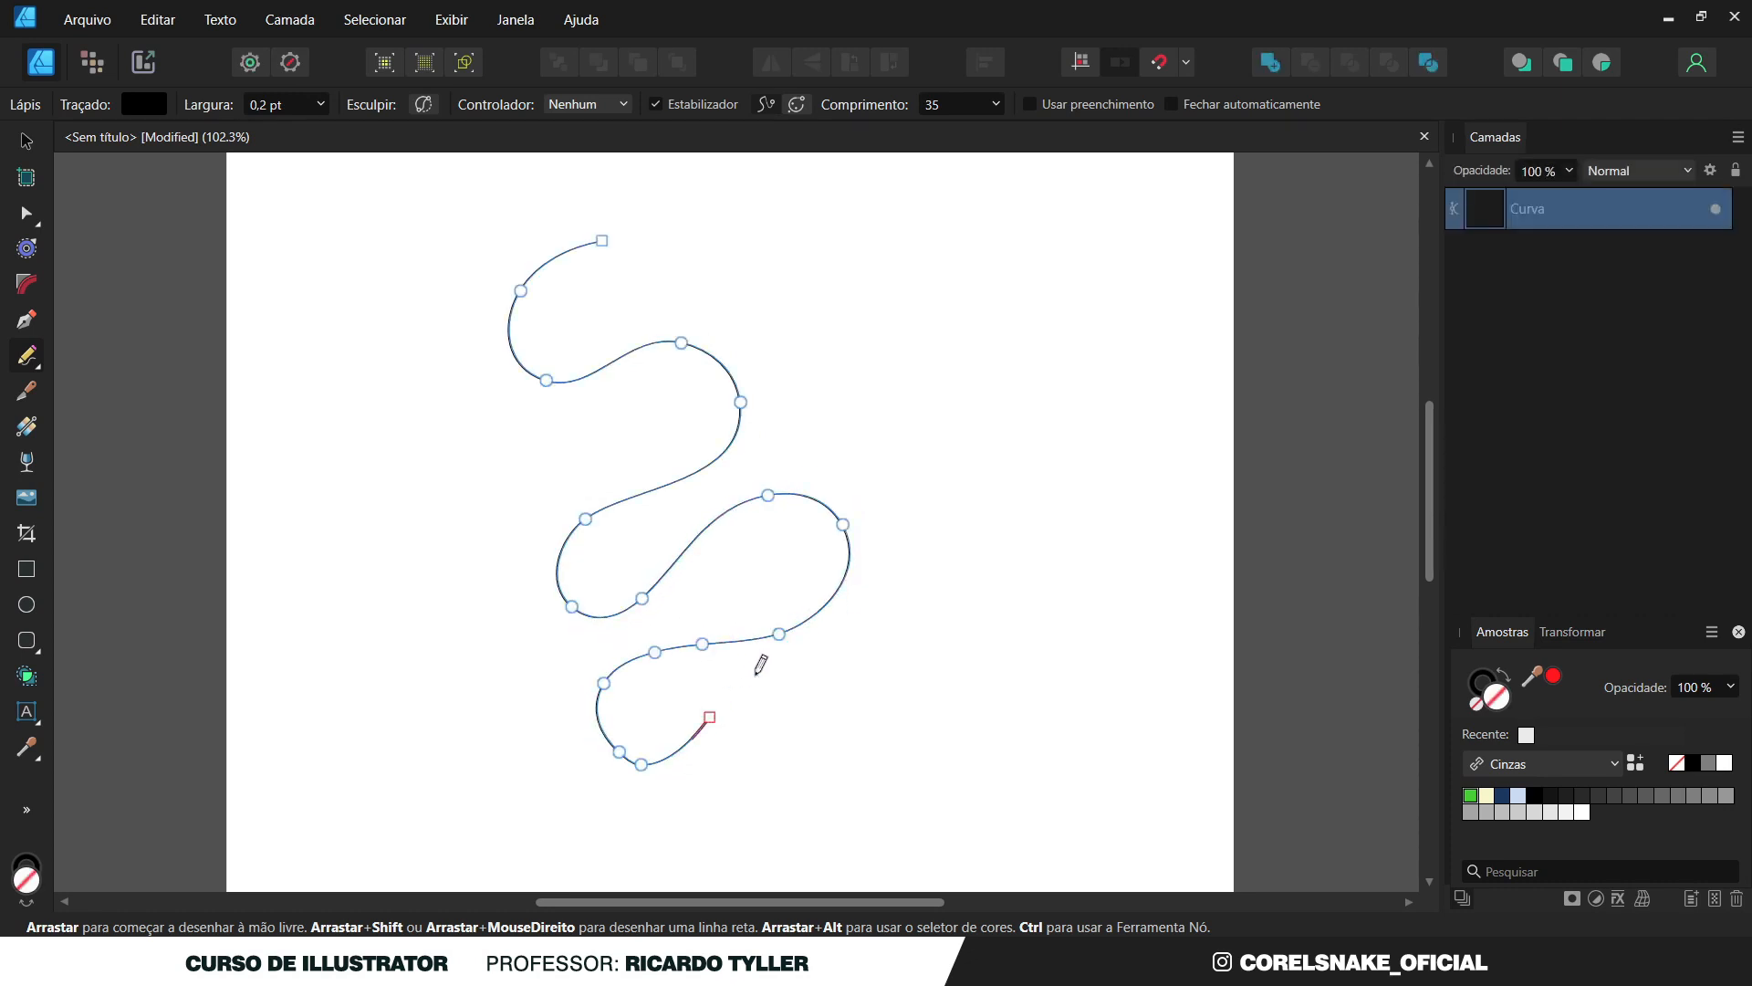
key("ctrl+z")
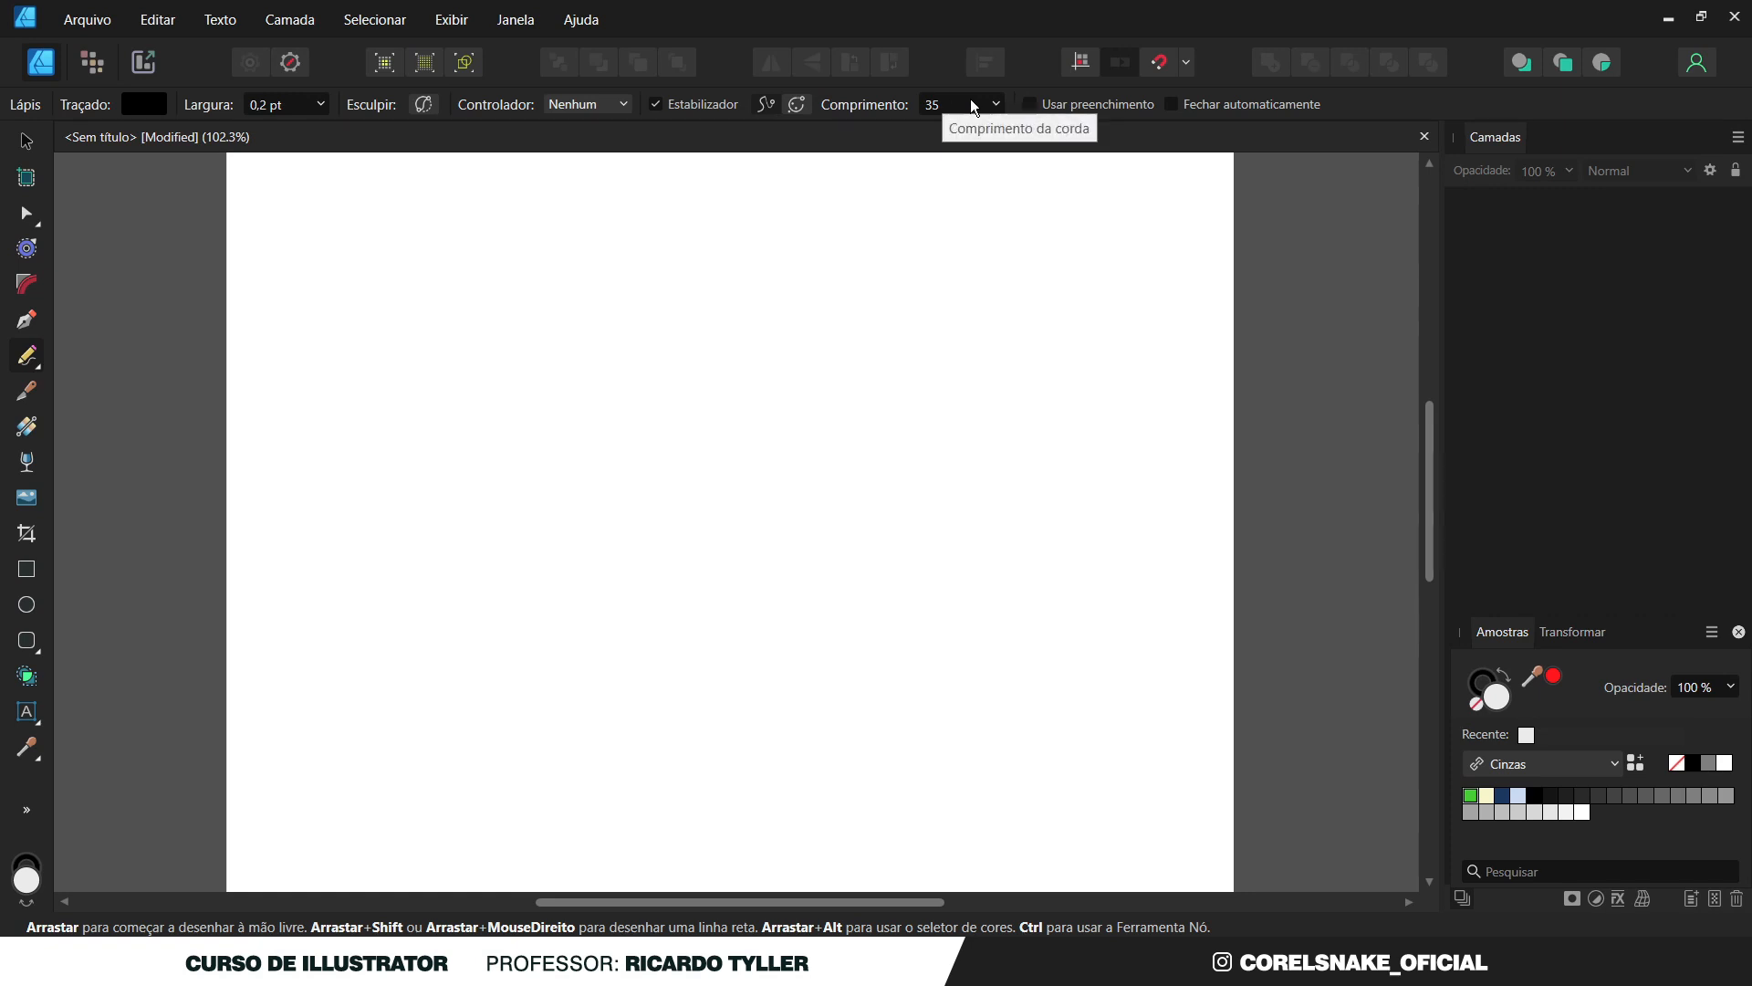
Set the pencil stabiliser length to 1, draw a winding freehand curve, inspect its smoothness up close and undo it.
left_click(998, 104)
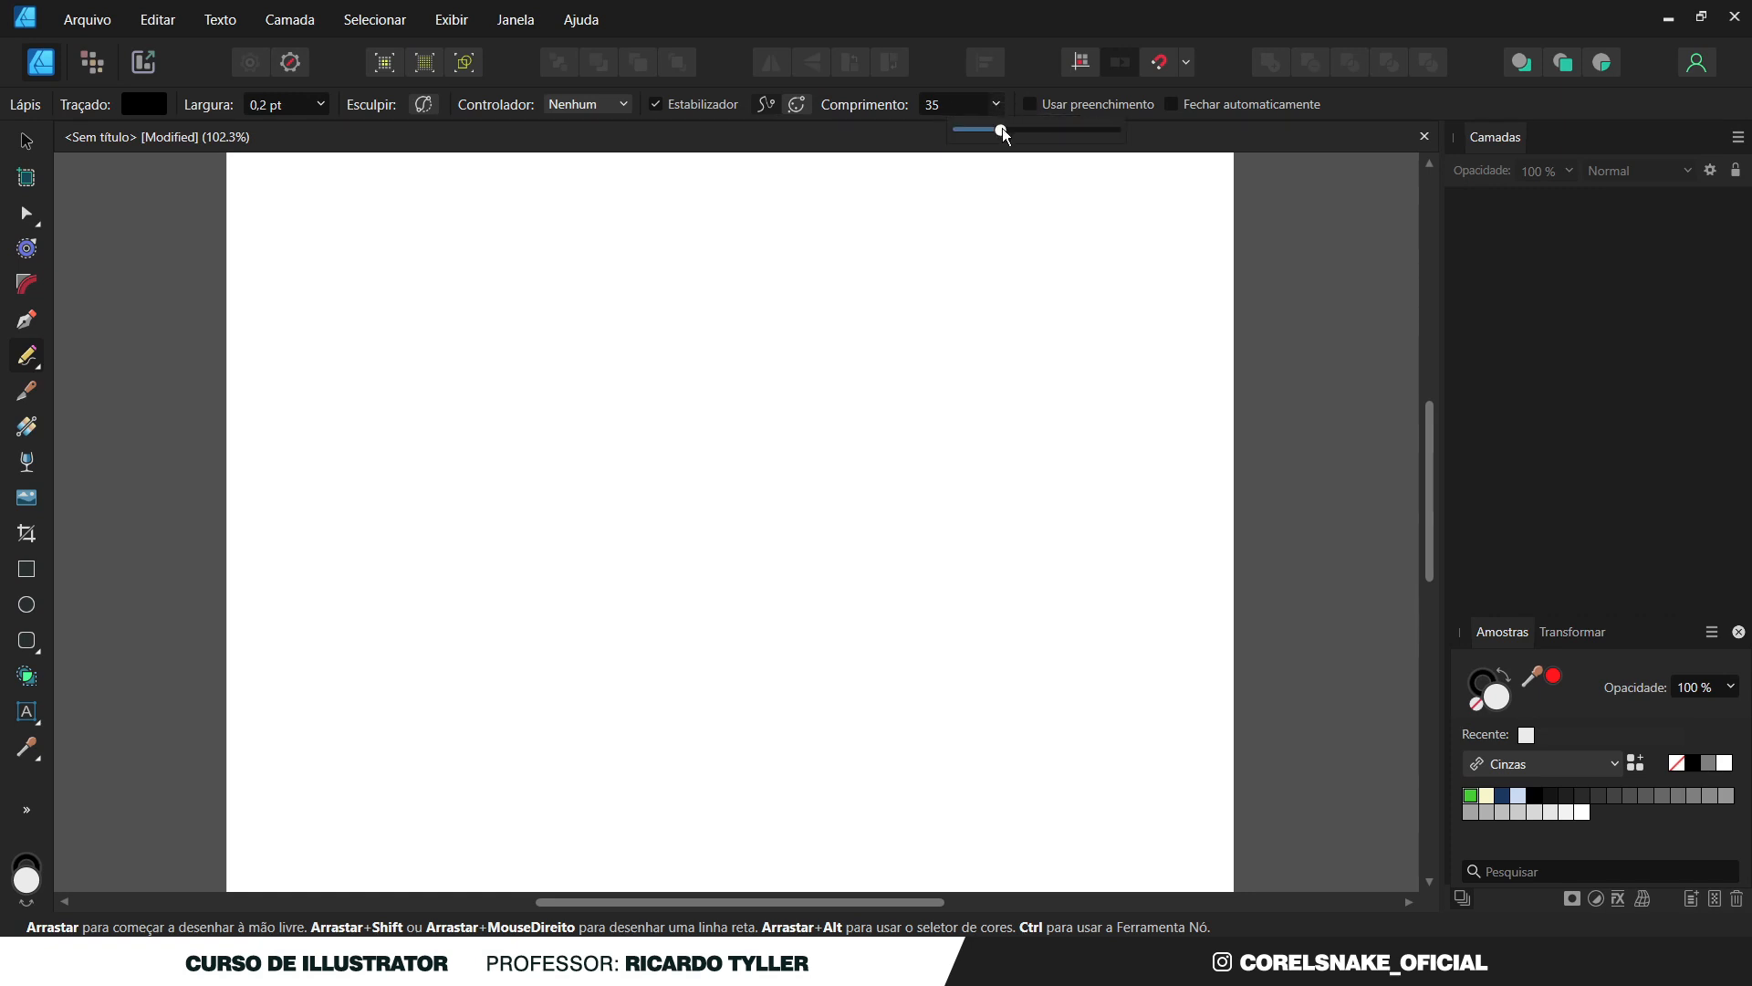
mouse_move(1002, 132)
left_mouse_down()
mouse_move(970, 129)
mouse_move(892, 180)
left_mouse_up()
mouse_move(761, 233)
left_mouse_down()
mouse_move(657, 285)
mouse_move(649, 373)
mouse_move(783, 360)
mouse_move(733, 422)
mouse_move(746, 533)
mouse_move(868, 438)
mouse_move(912, 523)
mouse_move(716, 599)
mouse_move(775, 679)
mouse_move(925, 627)
mouse_move(958, 722)
mouse_move(848, 742)
mouse_move(729, 691)
mouse_move(633, 636)
mouse_move(554, 435)
mouse_move(441, 447)
mouse_move(443, 548)
mouse_move(549, 665)
mouse_move(517, 732)
left_mouse_up()
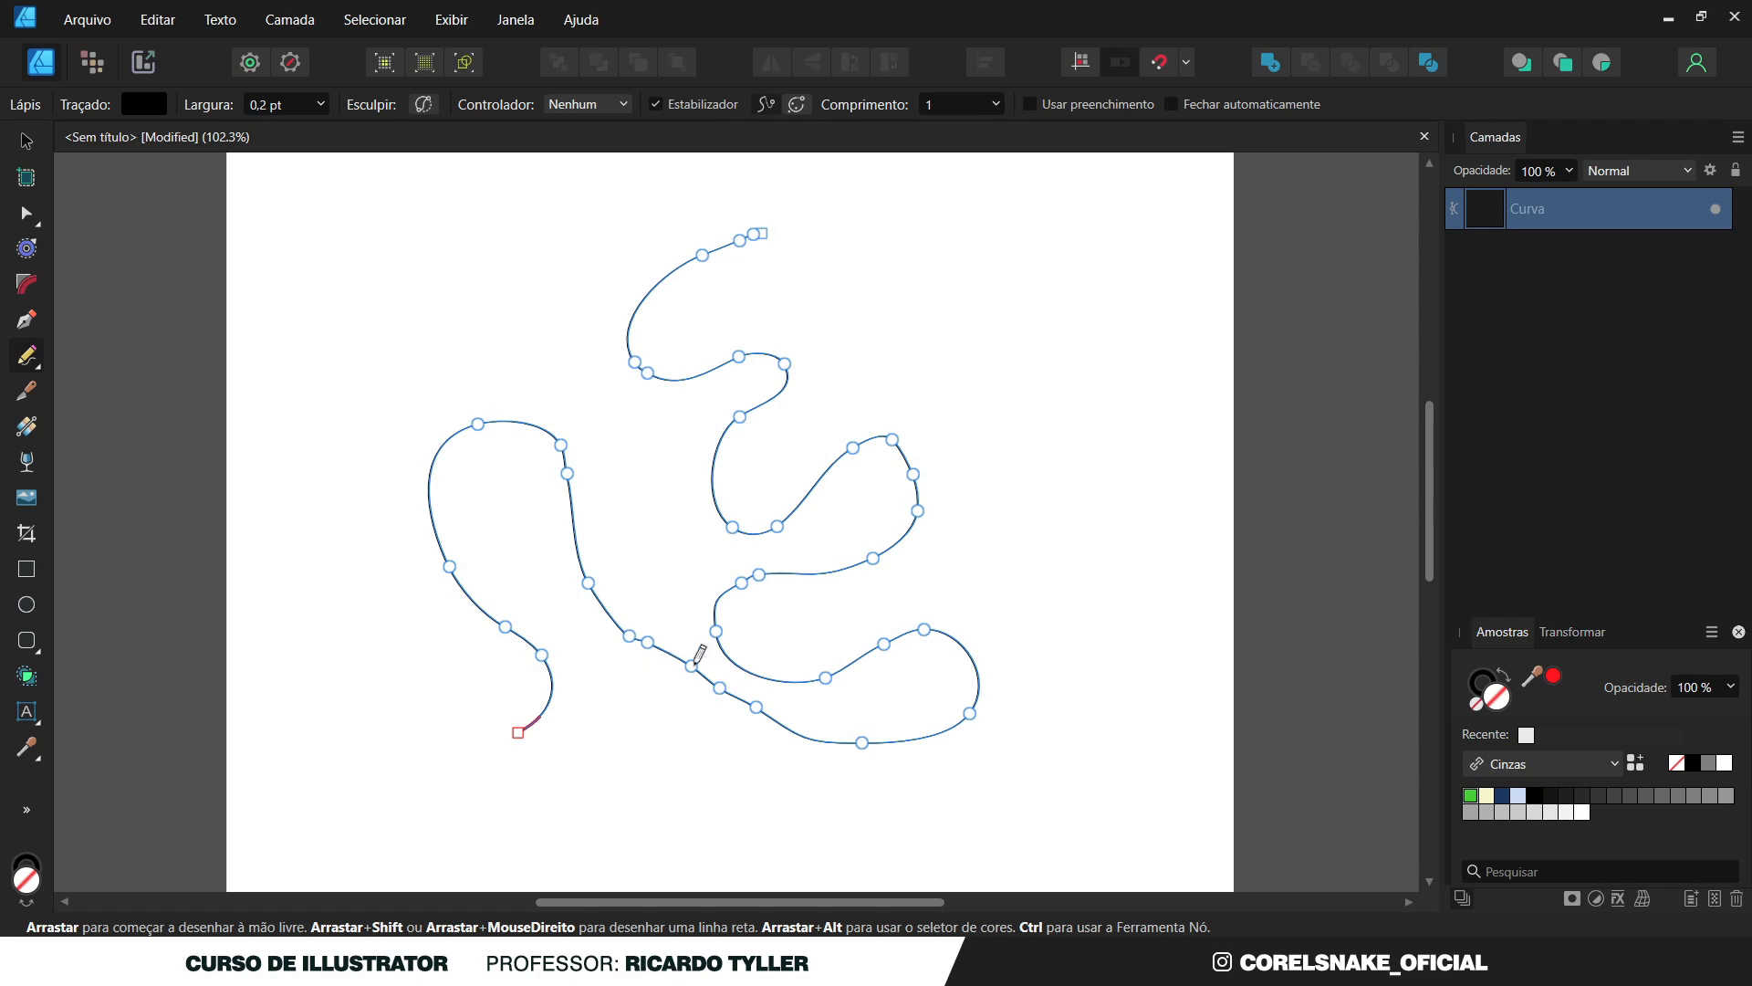
scroll(700, 653, "up", 2)
scroll(825, 520, "up", 2)
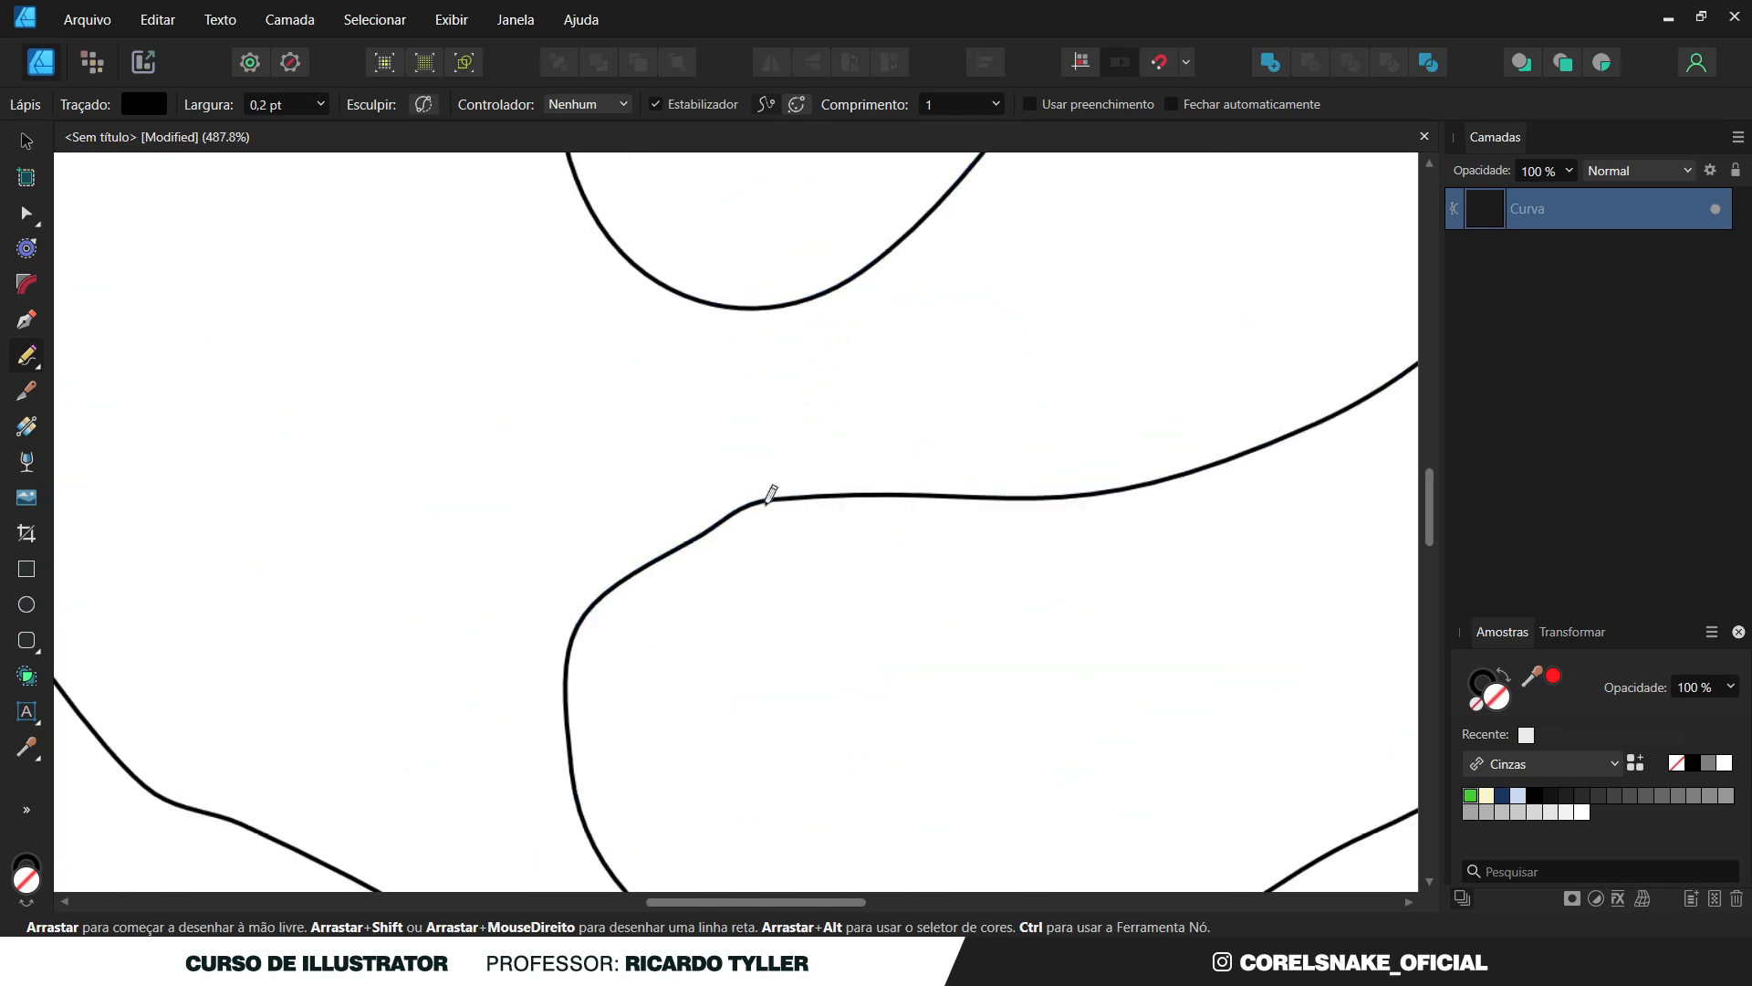
scroll(770, 489, "down", 5)
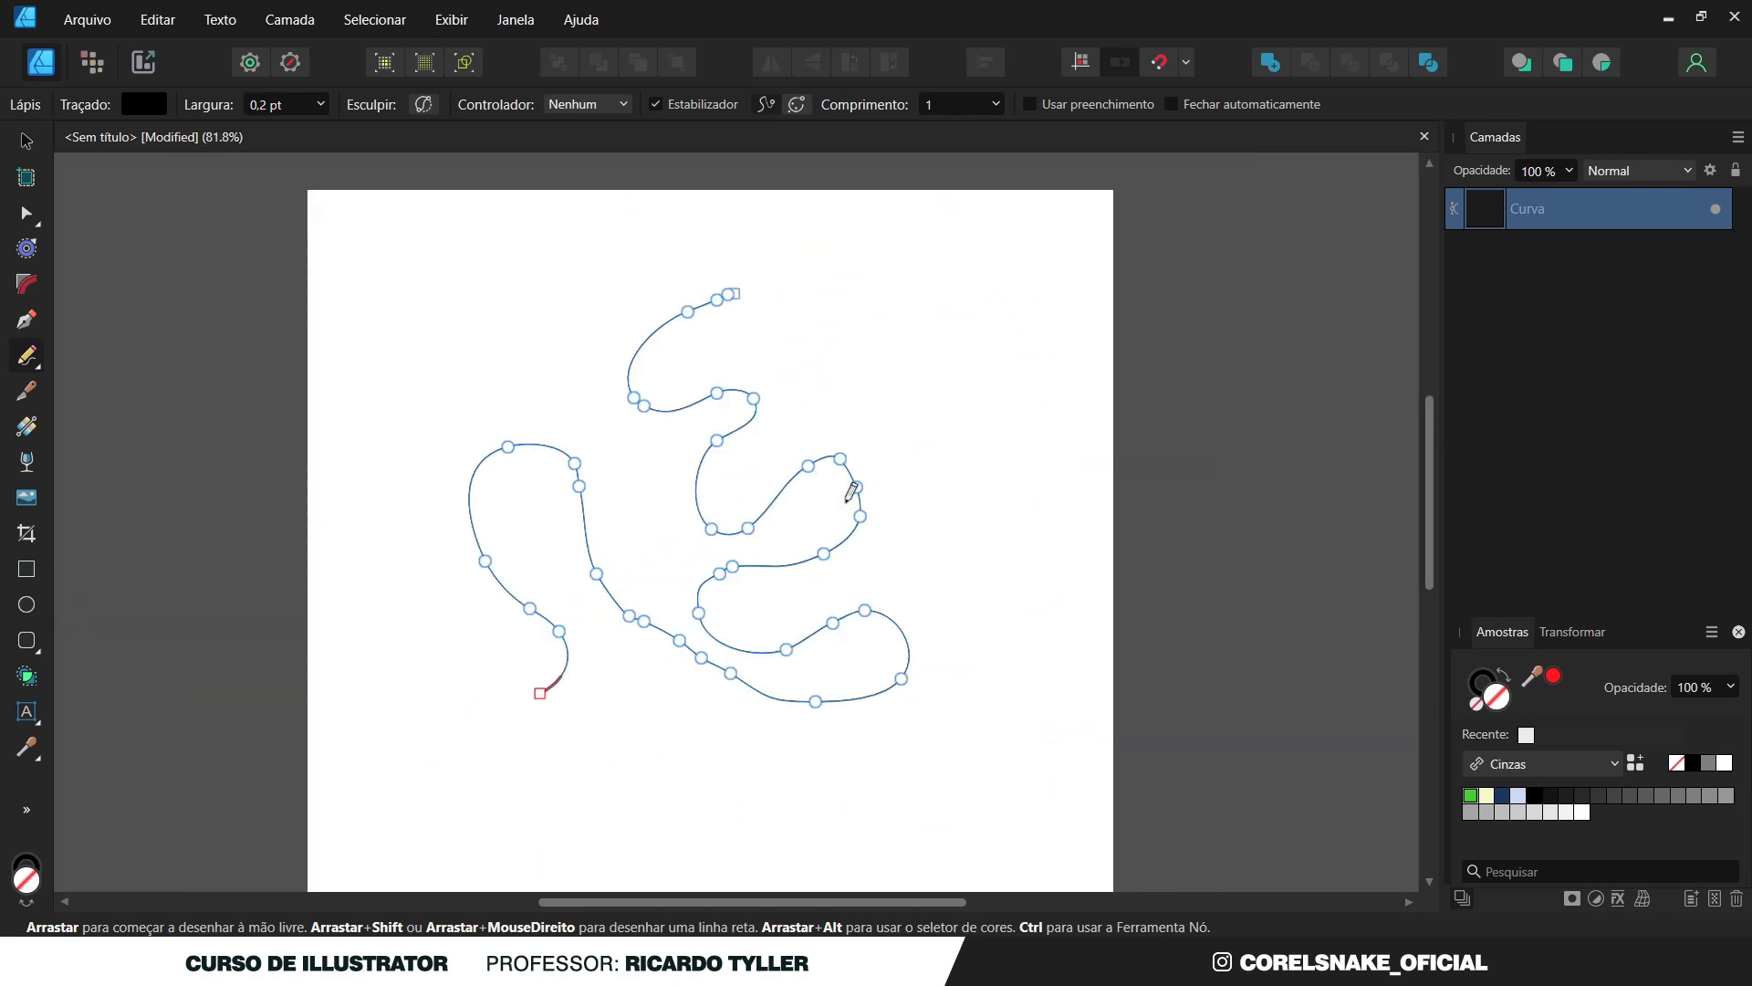
key("ctrl+z")
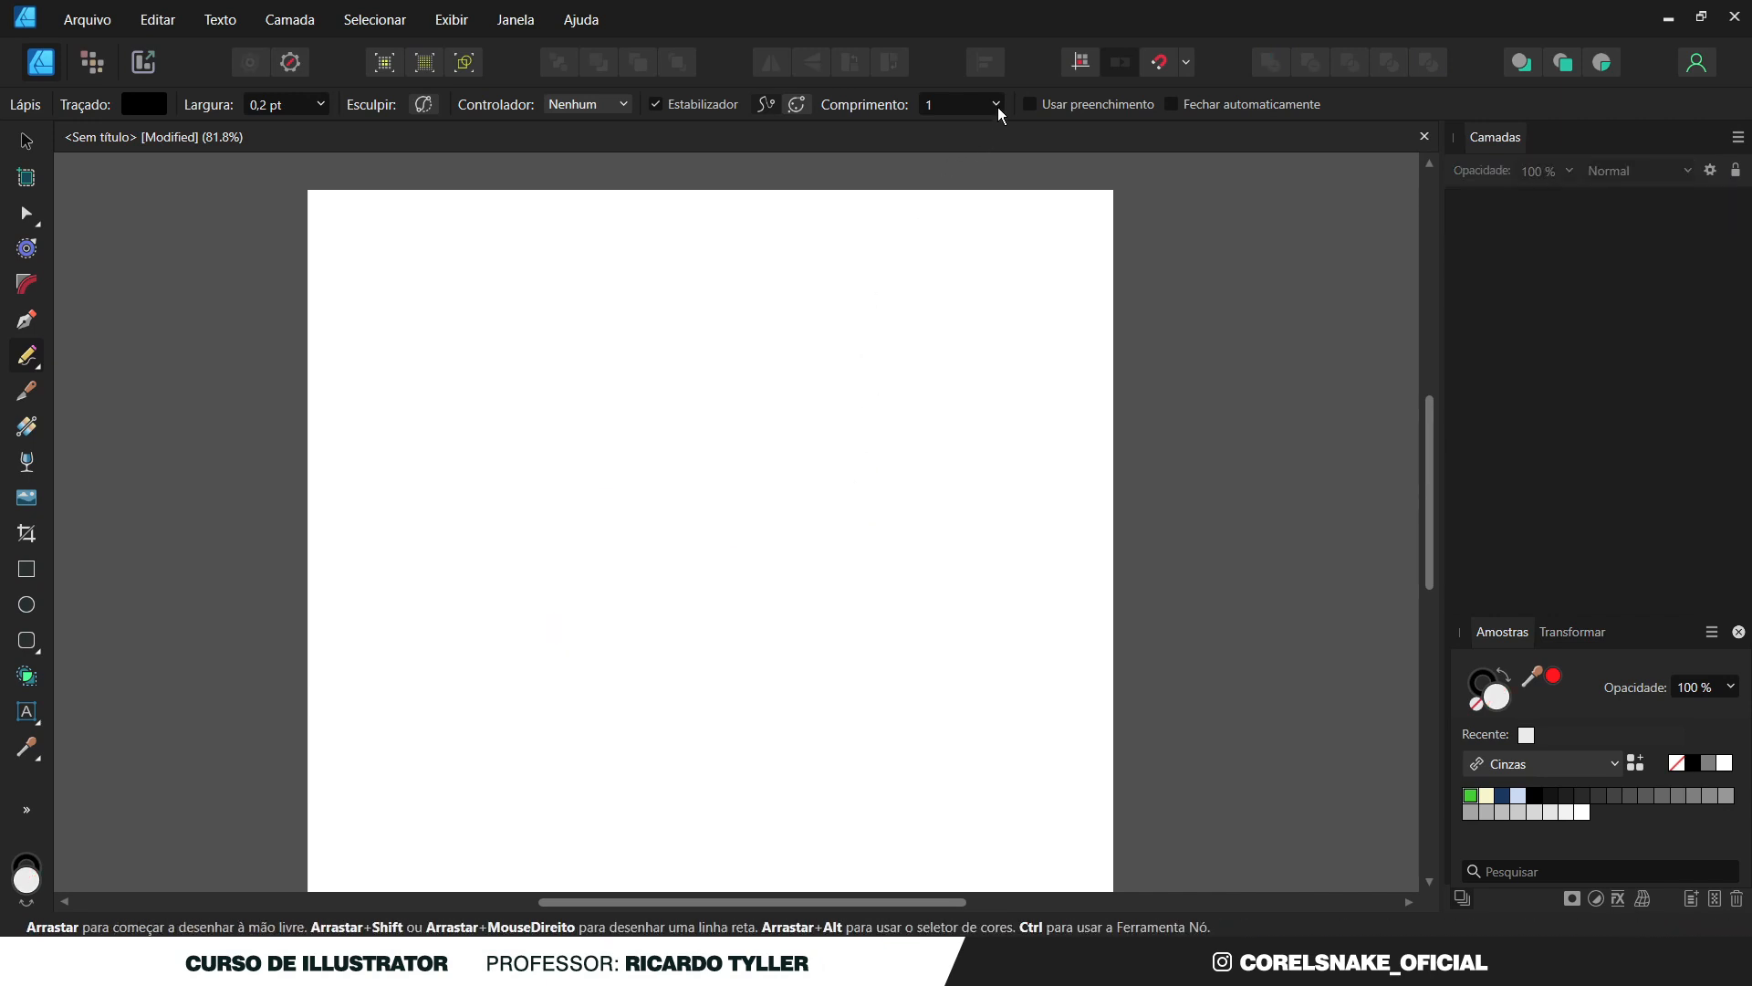
Set the pencil stabiliser length to 36.6 and test it with a long looping freehand curve, undoing the stroke.
left_click_drag(998, 106, 1039, 182)
mouse_move(508, 381)
left_mouse_down()
mouse_move(576, 301)
mouse_move(636, 307)
mouse_move(670, 423)
mouse_move(609, 510)
mouse_move(603, 613)
mouse_move(683, 631)
mouse_move(736, 563)
mouse_move(770, 339)
mouse_move(846, 331)
mouse_move(952, 451)
mouse_move(874, 624)
mouse_move(760, 722)
mouse_move(884, 766)
mouse_move(962, 633)
mouse_move(981, 518)
mouse_move(1033, 431)
mouse_move(978, 326)
mouse_move(687, 249)
mouse_move(564, 250)
mouse_move(421, 339)
mouse_move(439, 488)
mouse_move(505, 525)
mouse_move(512, 594)
mouse_move(465, 639)
mouse_move(450, 698)
mouse_move(503, 727)
mouse_move(545, 658)
mouse_move(582, 653)
mouse_move(602, 693)
mouse_move(597, 770)
mouse_move(631, 794)
mouse_move(672, 769)
mouse_move(677, 702)
mouse_move(649, 653)
mouse_move(575, 626)
mouse_move(551, 594)
mouse_move(577, 427)
left_mouse_up()
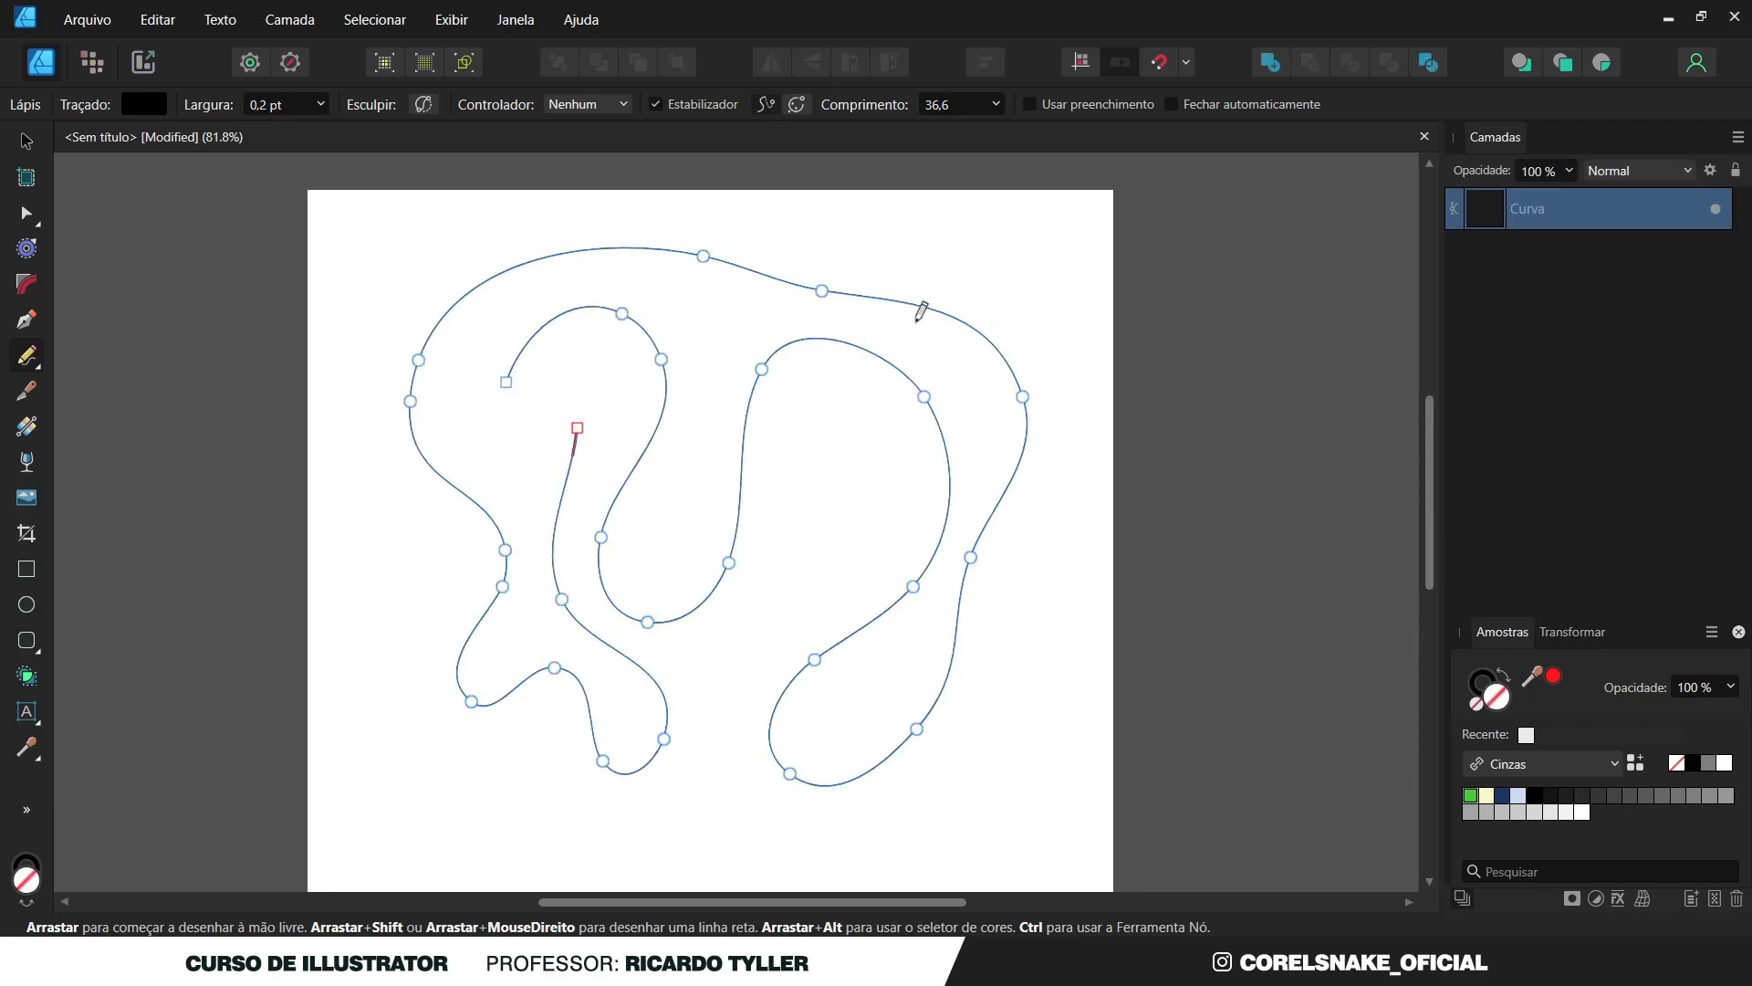
key("ctrl+z")
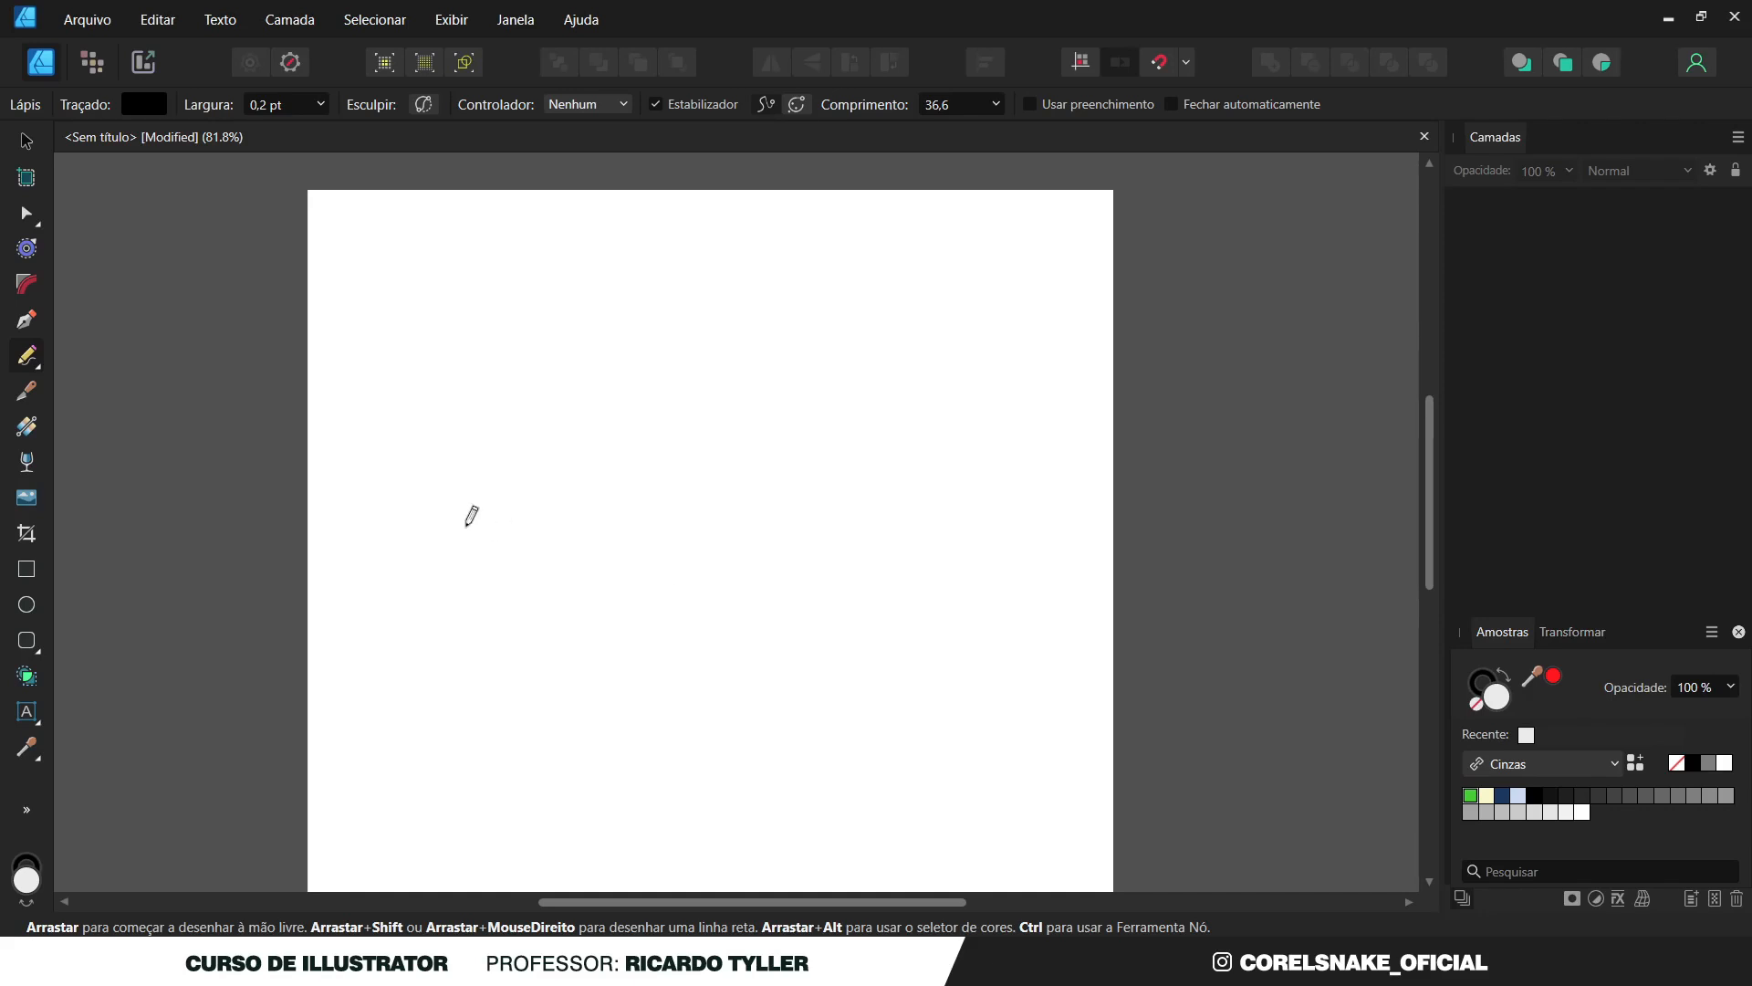
Draw an S-shaped freehand curve mid-page, try a separate stroke continuing from its lower end, and undo that second stroke.
mouse_move(791, 340)
left_mouse_down()
mouse_move(585, 321)
mouse_move(609, 469)
mouse_move(724, 429)
mouse_move(757, 553)
mouse_move(655, 734)
mouse_move(707, 747)
left_mouse_up()
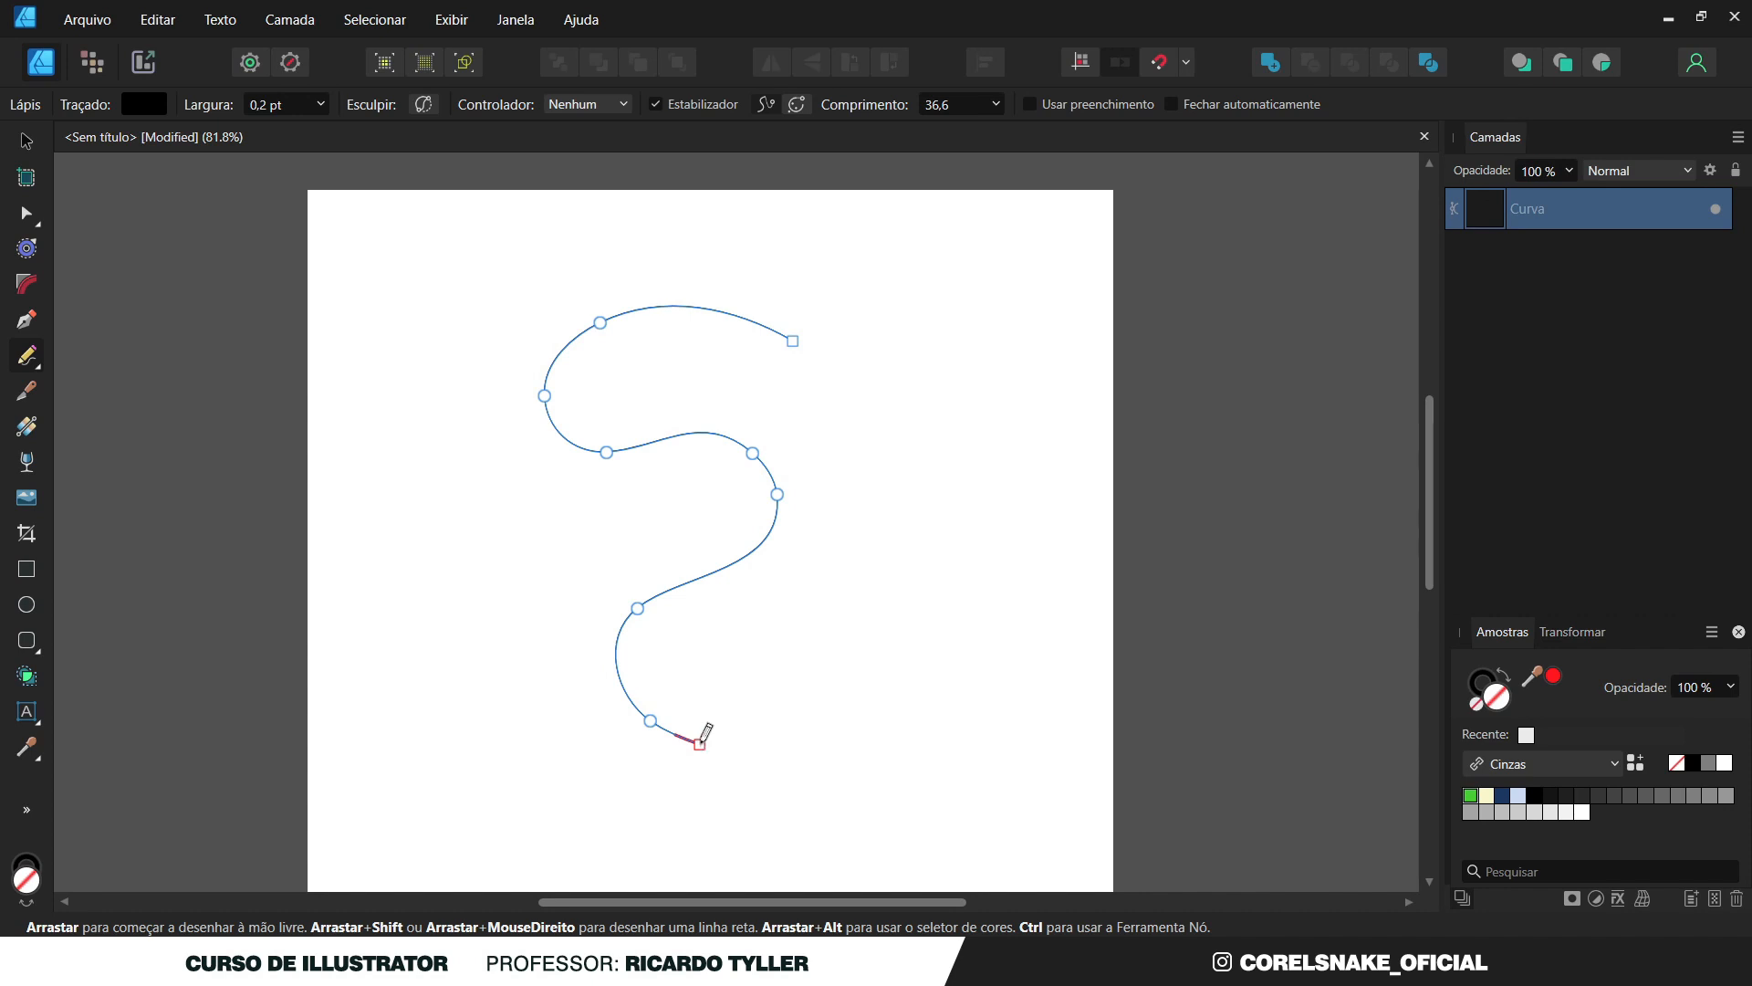
mouse_move(708, 739)
left_mouse_down()
mouse_move(844, 620)
mouse_move(1065, 599)
mouse_move(1007, 769)
left_mouse_up()
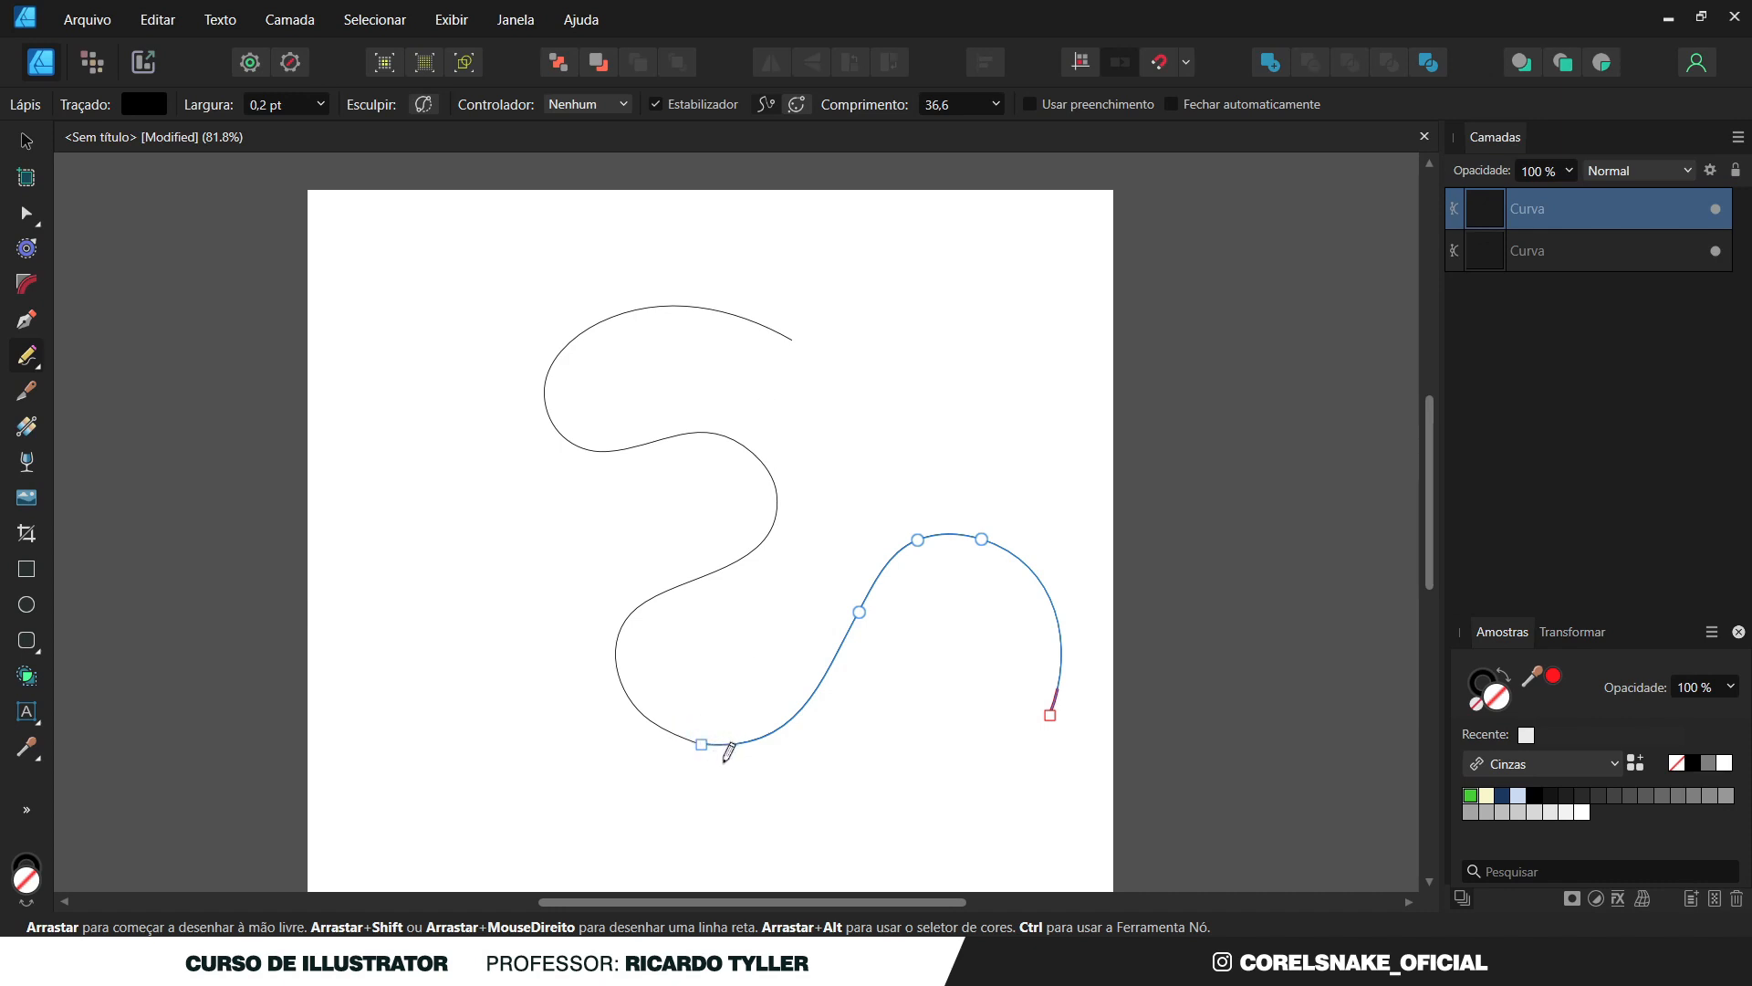
key("ctrl+z")
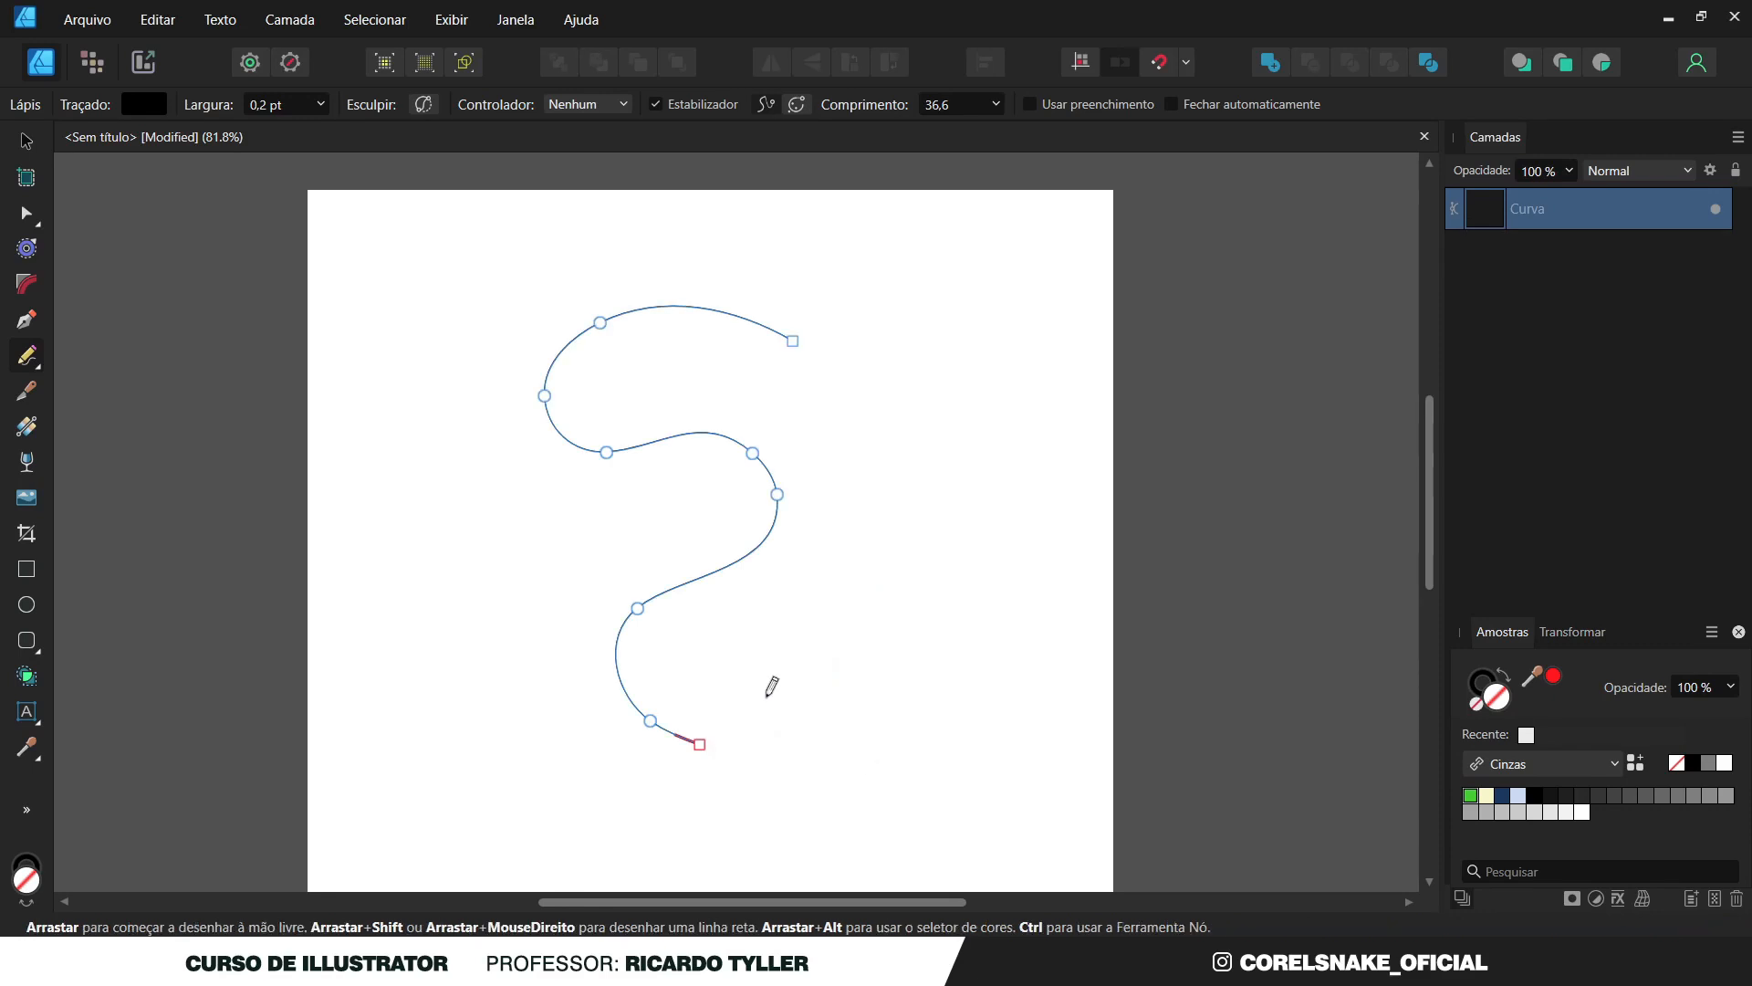
Enable the pencil's Sculpt option and extend the S-shaped curve from its lower end with a long wavy freehand stroke.
left_click(424, 105)
mouse_move(700, 745)
left_mouse_down()
mouse_move(828, 684)
mouse_move(906, 536)
mouse_move(1013, 571)
mouse_move(1005, 740)
mouse_move(879, 799)
mouse_move(714, 819)
mouse_move(603, 751)
mouse_move(595, 606)
mouse_move(534, 530)
mouse_move(418, 597)
mouse_move(493, 754)
left_mouse_up()
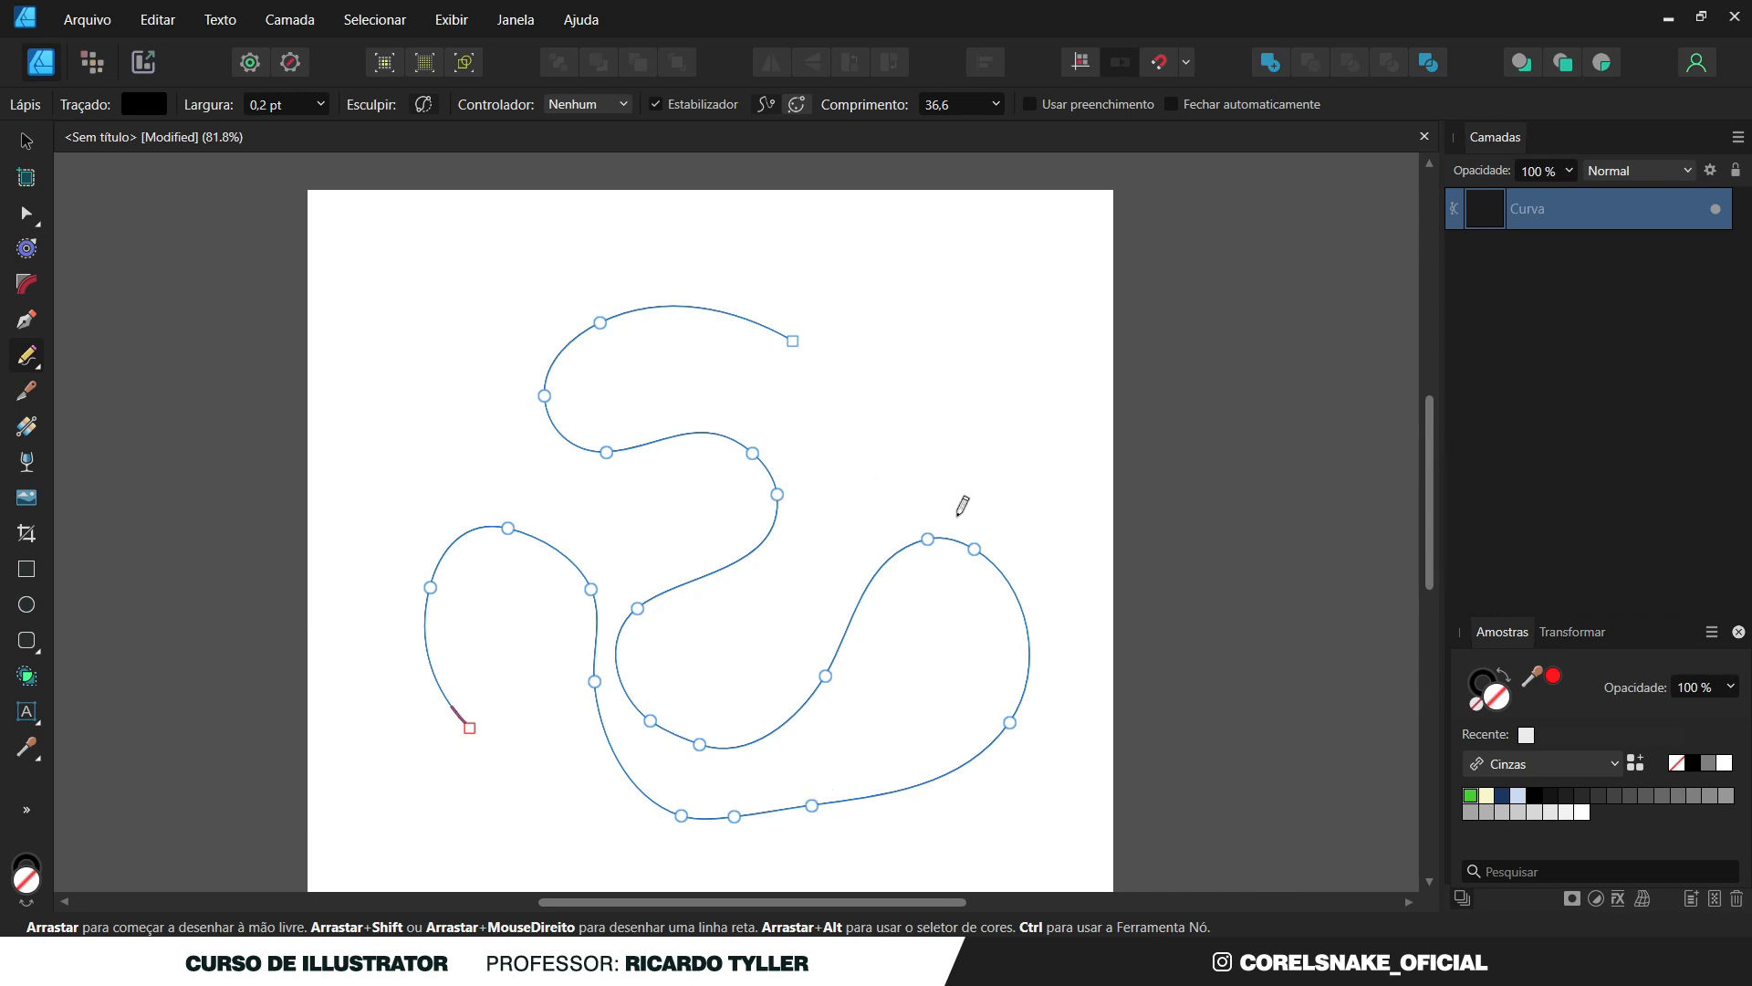
Undo the pencil curve and paint two overlapping winding strokes on the page with the Vector Brush tool.
key("ctrl+z")
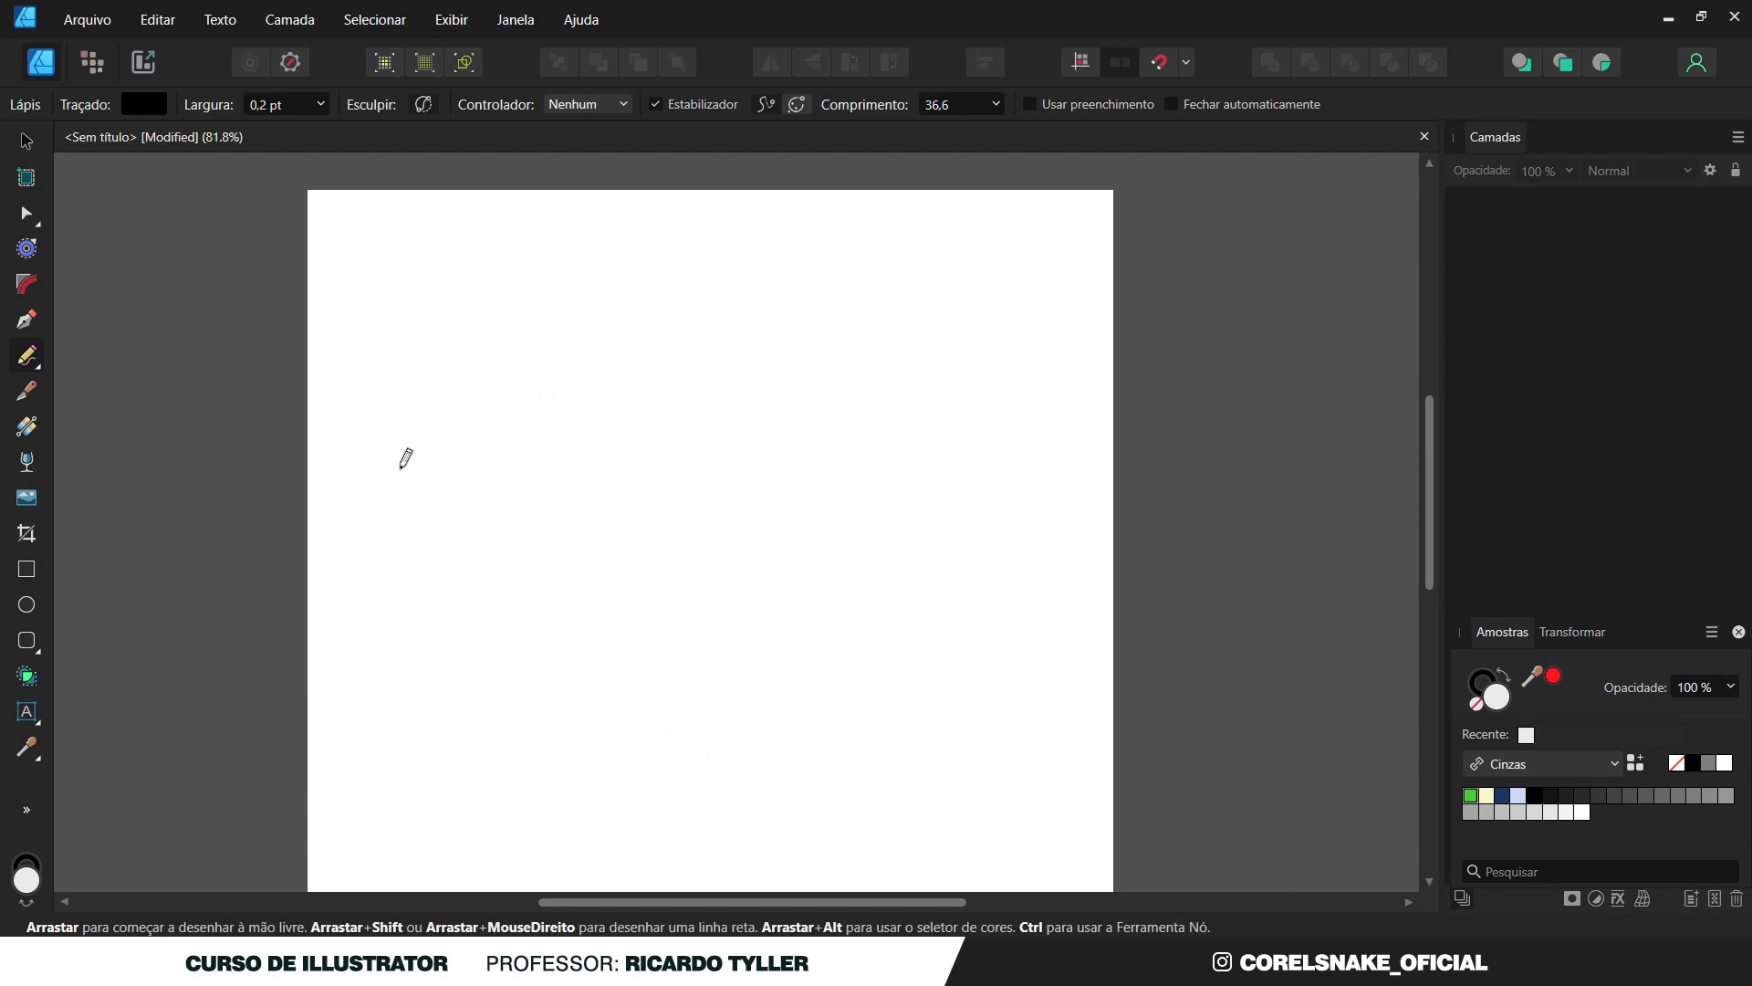
left_click(33, 368)
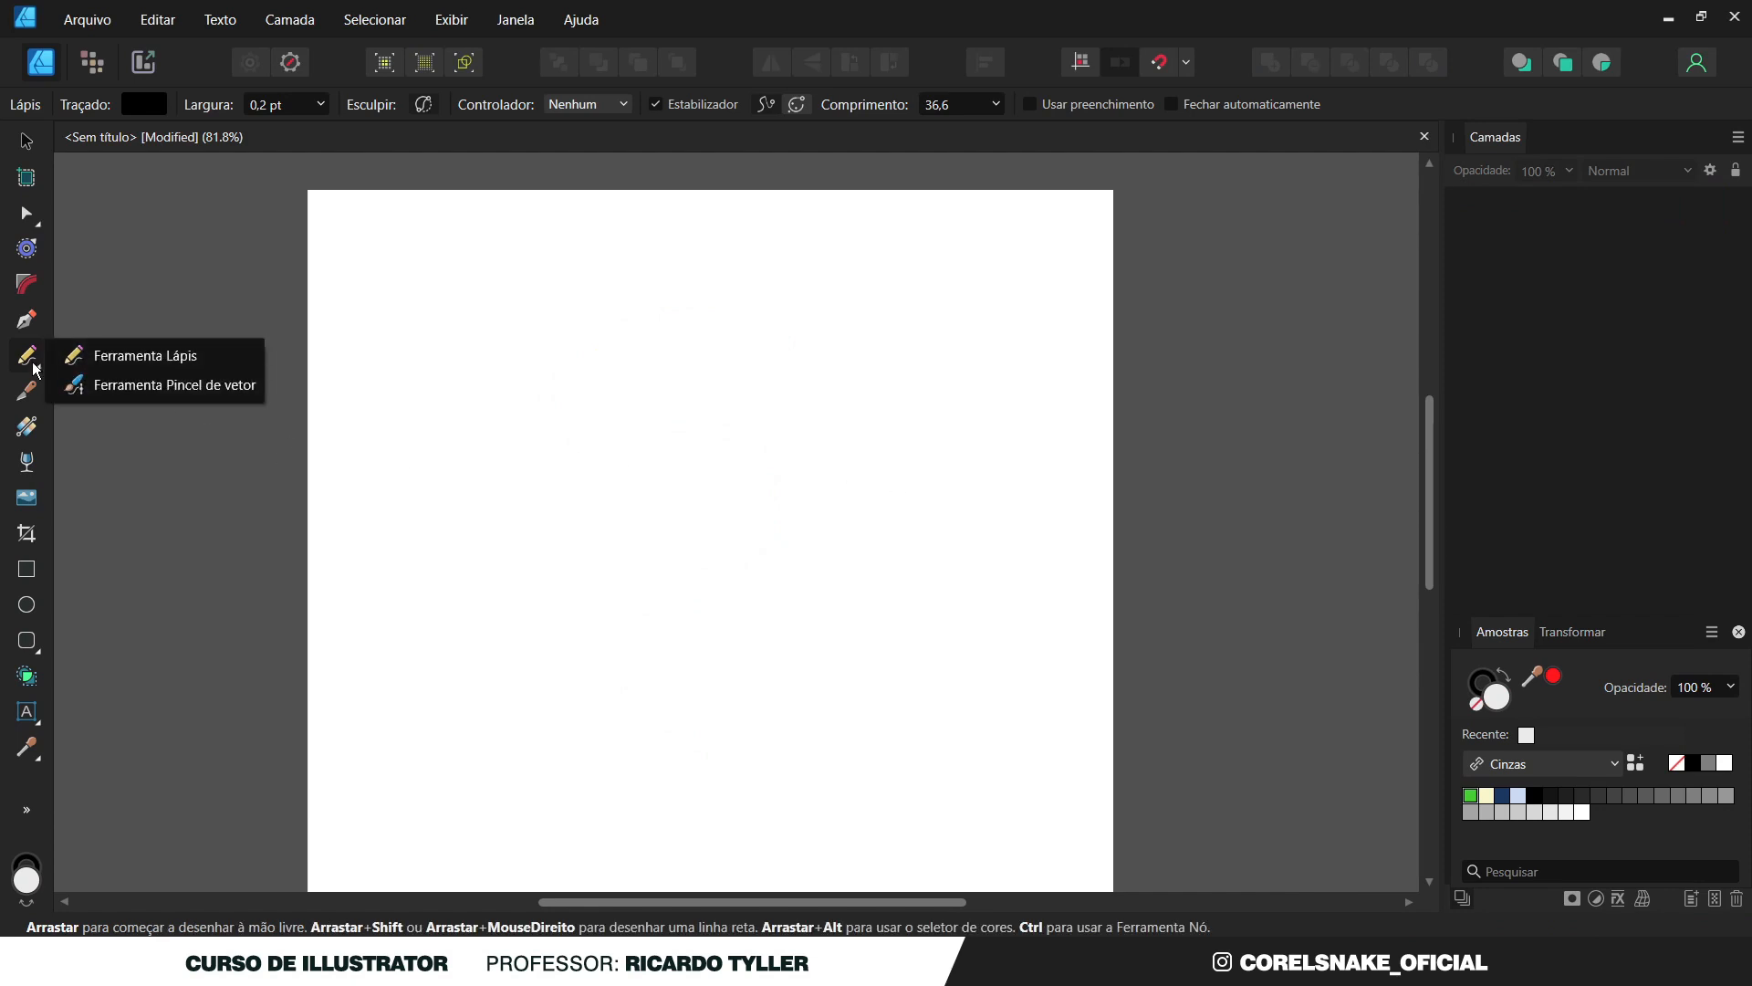
left_click(133, 384)
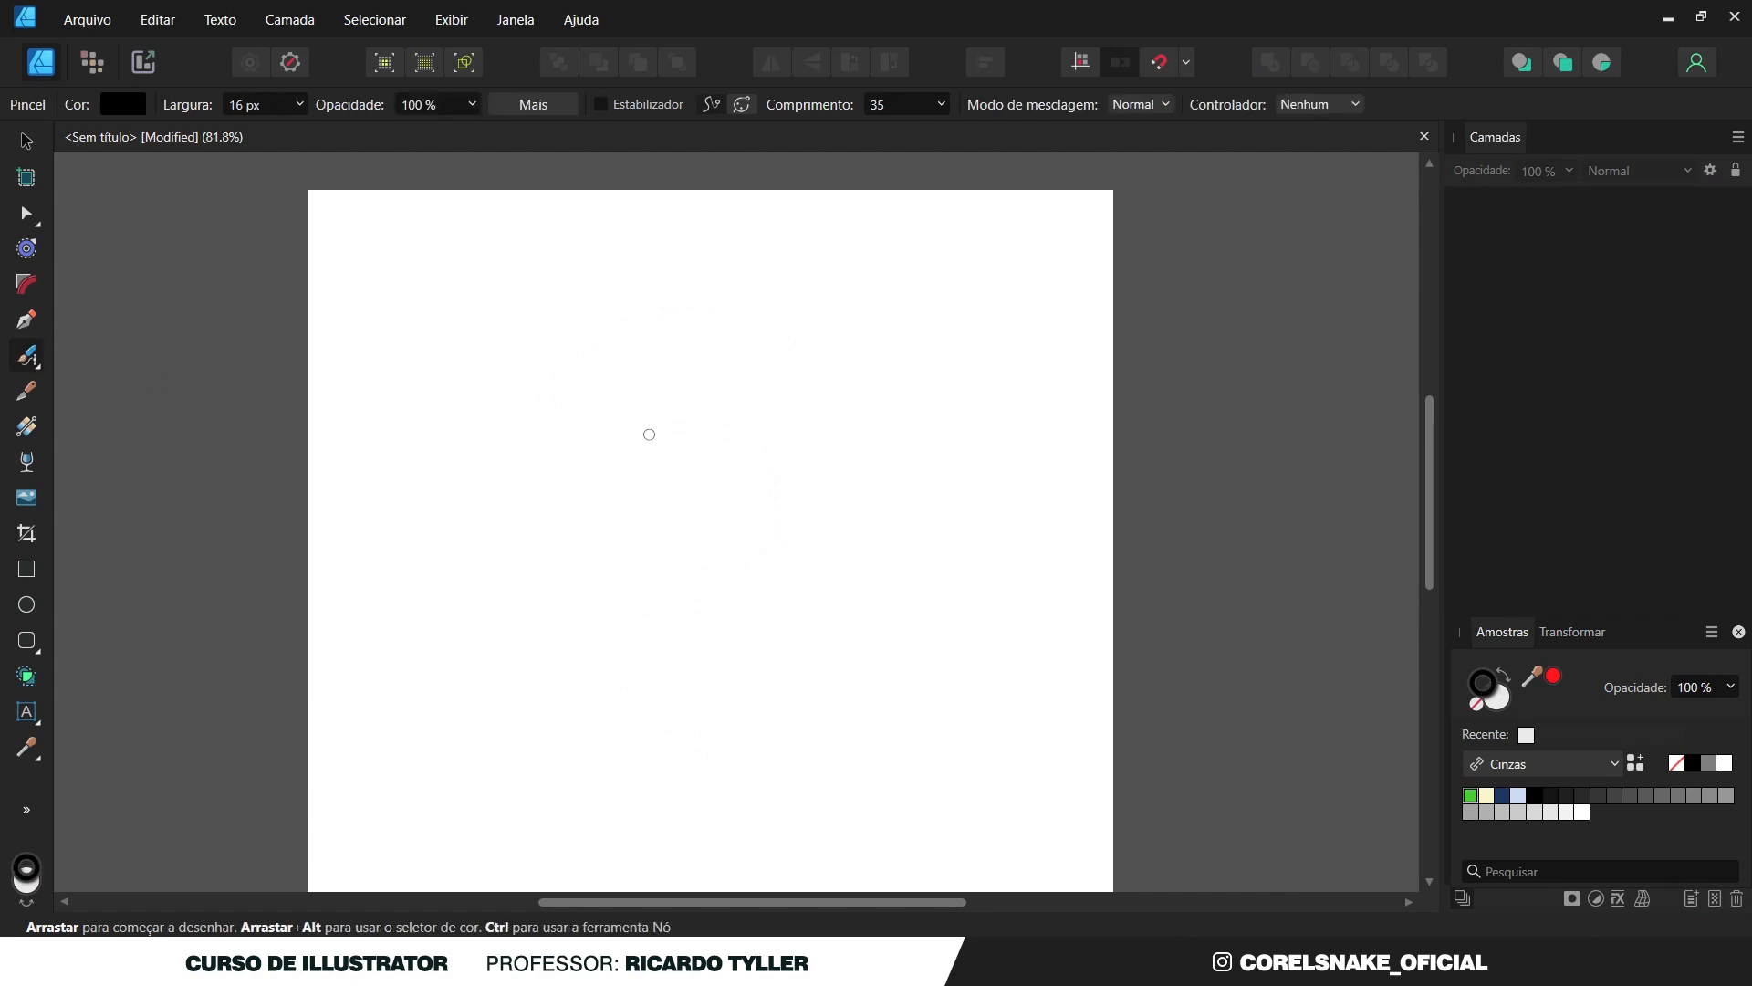
mouse_move(765, 344)
left_mouse_down()
mouse_move(691, 342)
mouse_move(837, 485)
mouse_move(661, 735)
mouse_move(719, 795)
mouse_move(556, 762)
left_mouse_up()
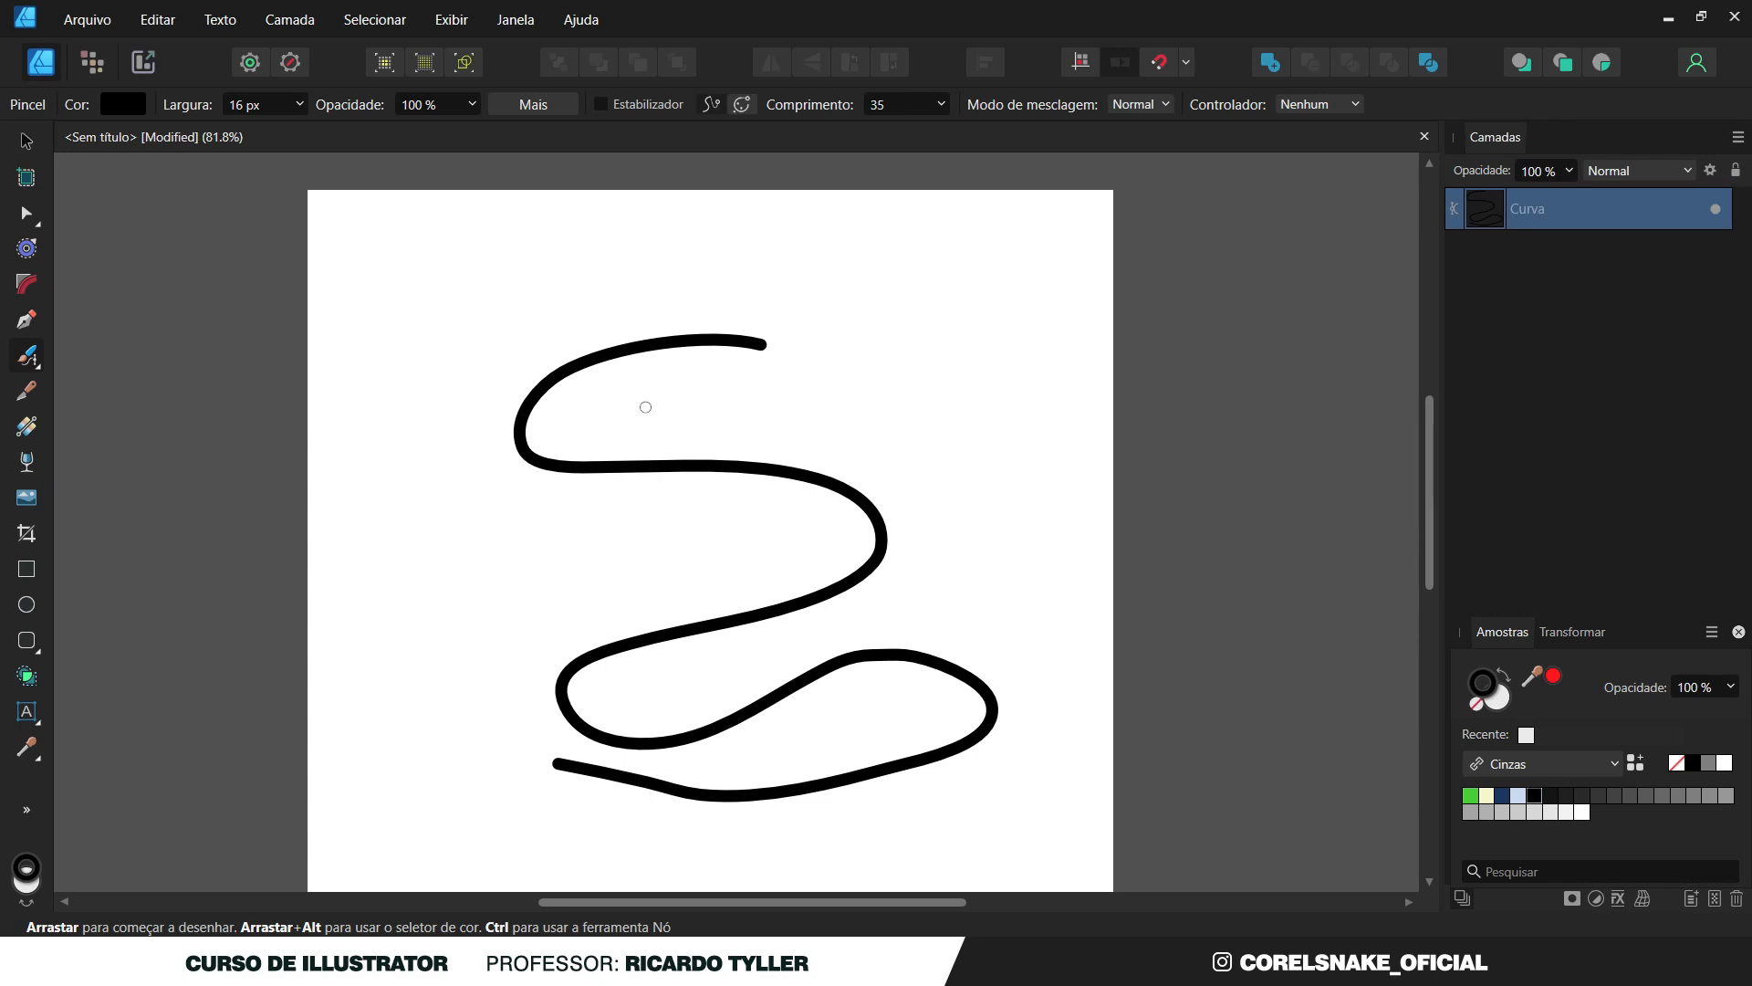
mouse_move(787, 353)
left_mouse_down()
mouse_move(732, 365)
mouse_move(927, 414)
mouse_move(891, 574)
mouse_move(543, 647)
mouse_move(689, 474)
mouse_move(895, 579)
mouse_move(782, 718)
left_mouse_up()
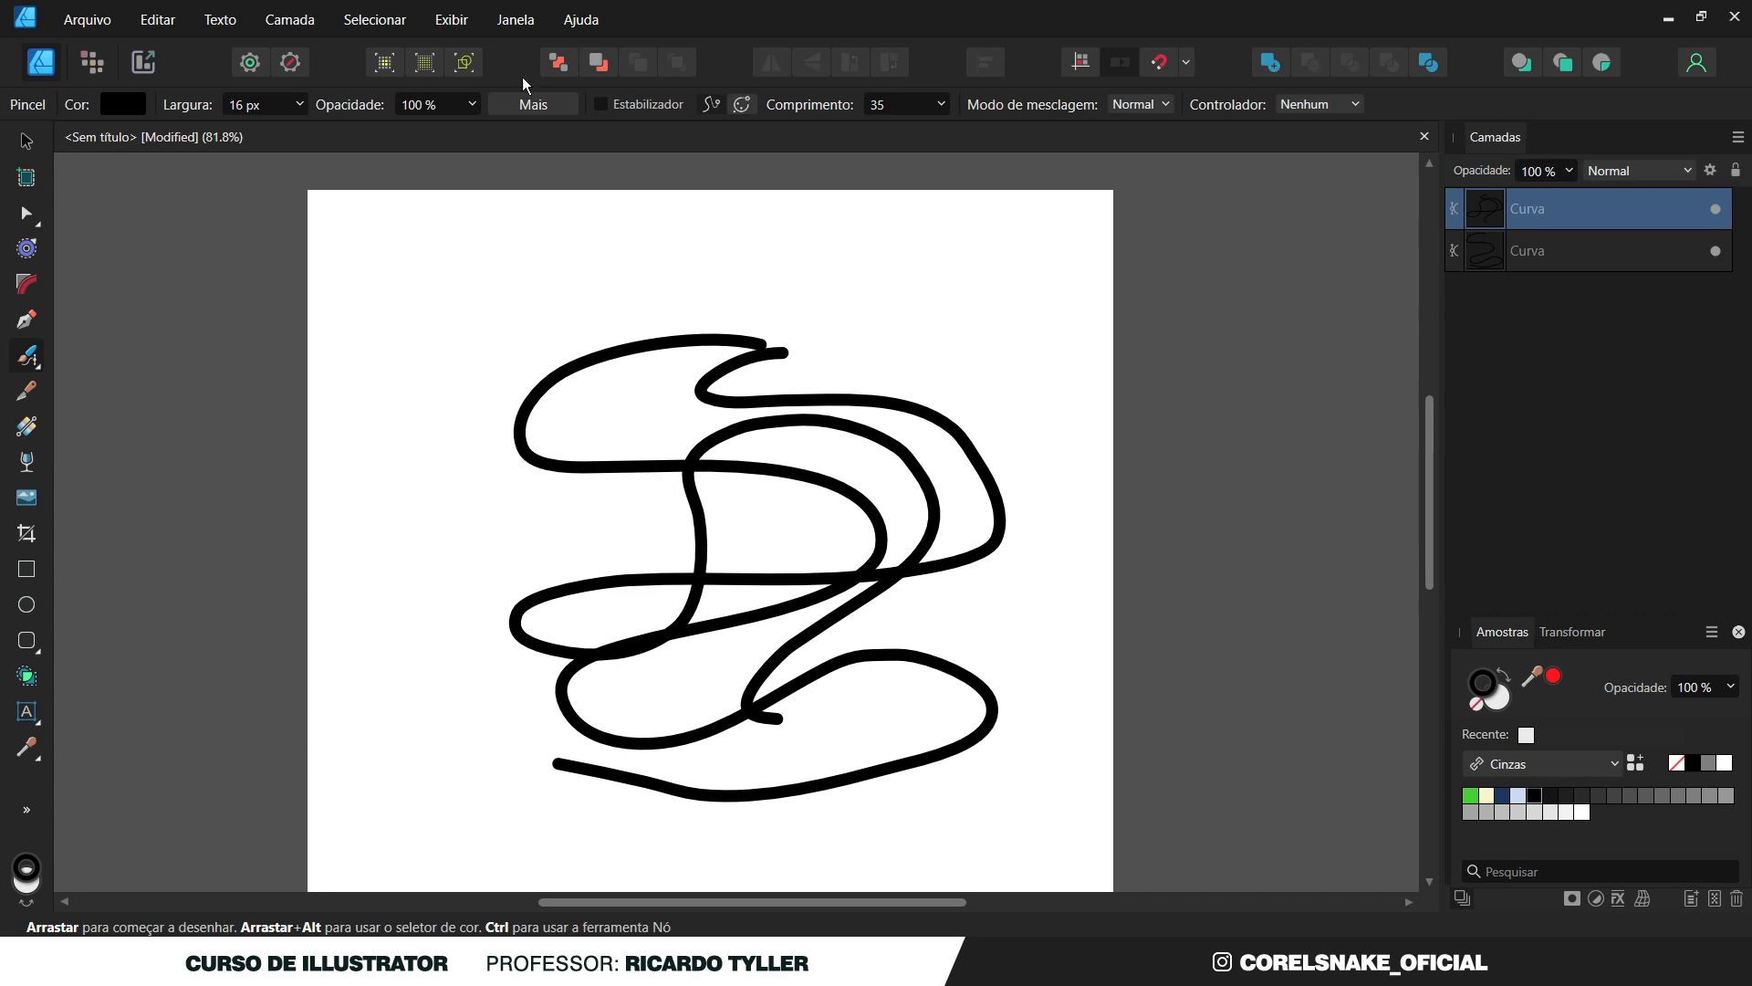
Show the Brushes panel, choose the acrylic brush "Traçado em acrílico 07" and paint a thick S-shaped stroke over the lines.
left_click(518, 21)
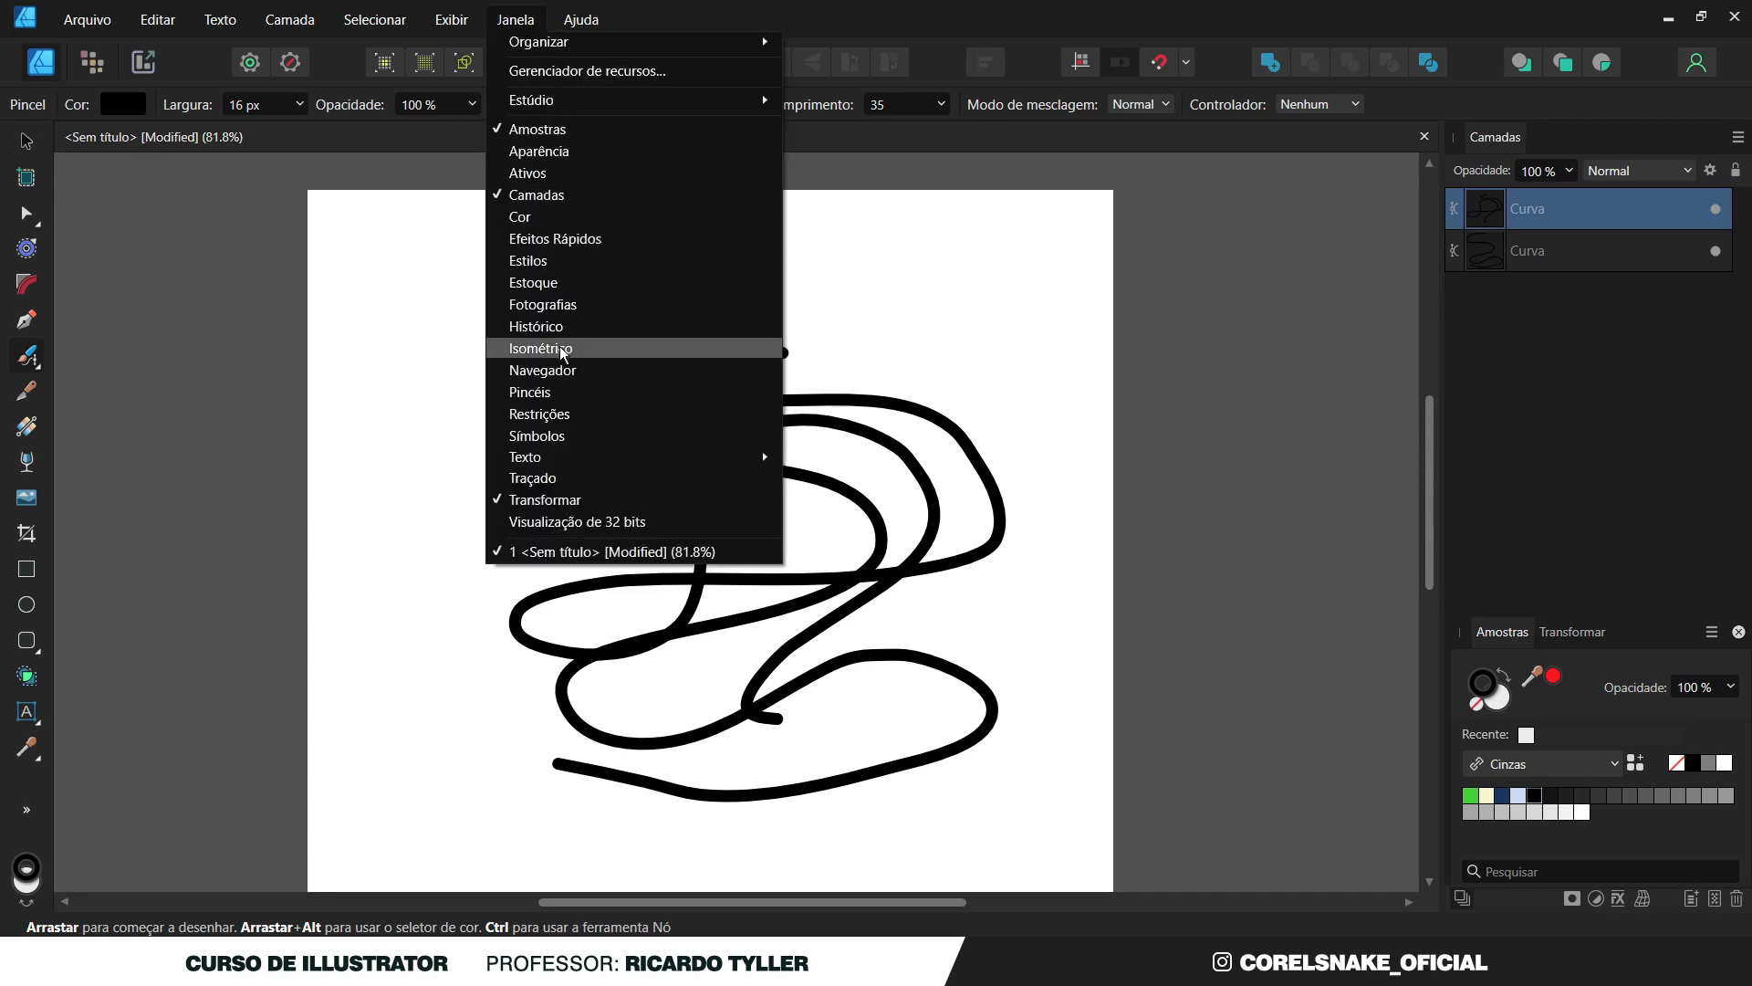
left_click(557, 396)
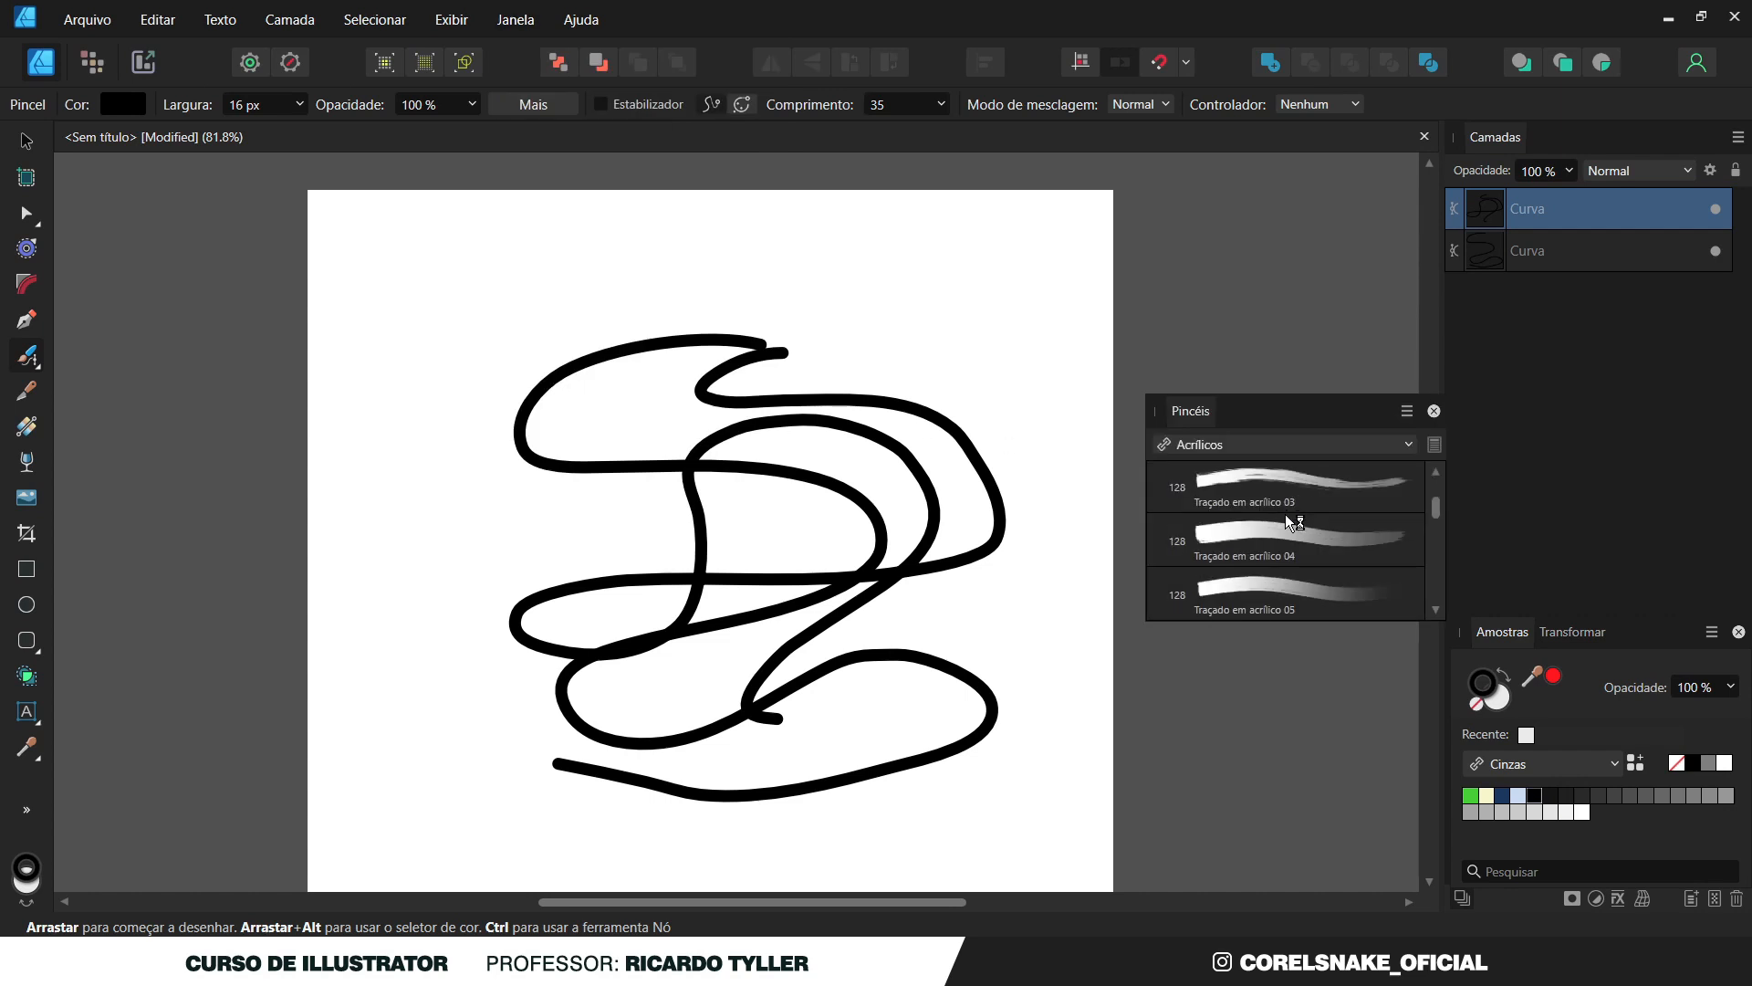
scroll(1285, 543, "down", 2)
left_click(1278, 592)
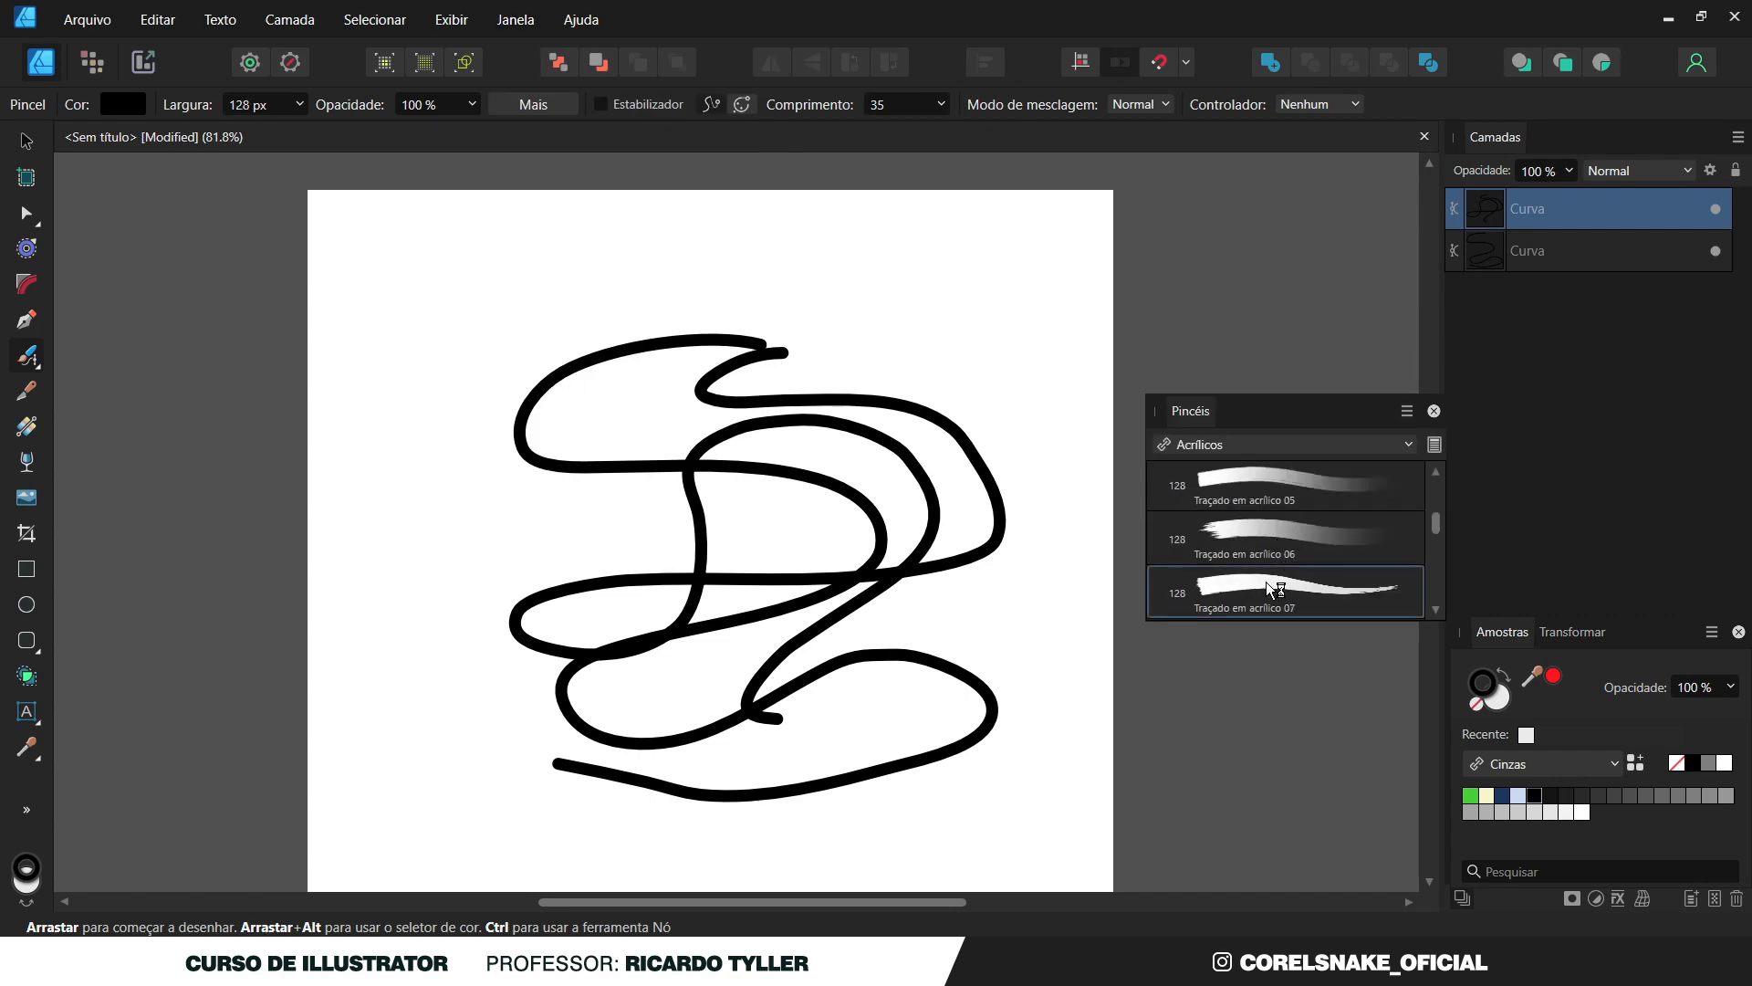
mouse_move(858, 264)
left_mouse_down()
mouse_move(765, 327)
mouse_move(940, 494)
mouse_move(685, 557)
mouse_move(806, 688)
mouse_move(1009, 657)
left_mouse_up()
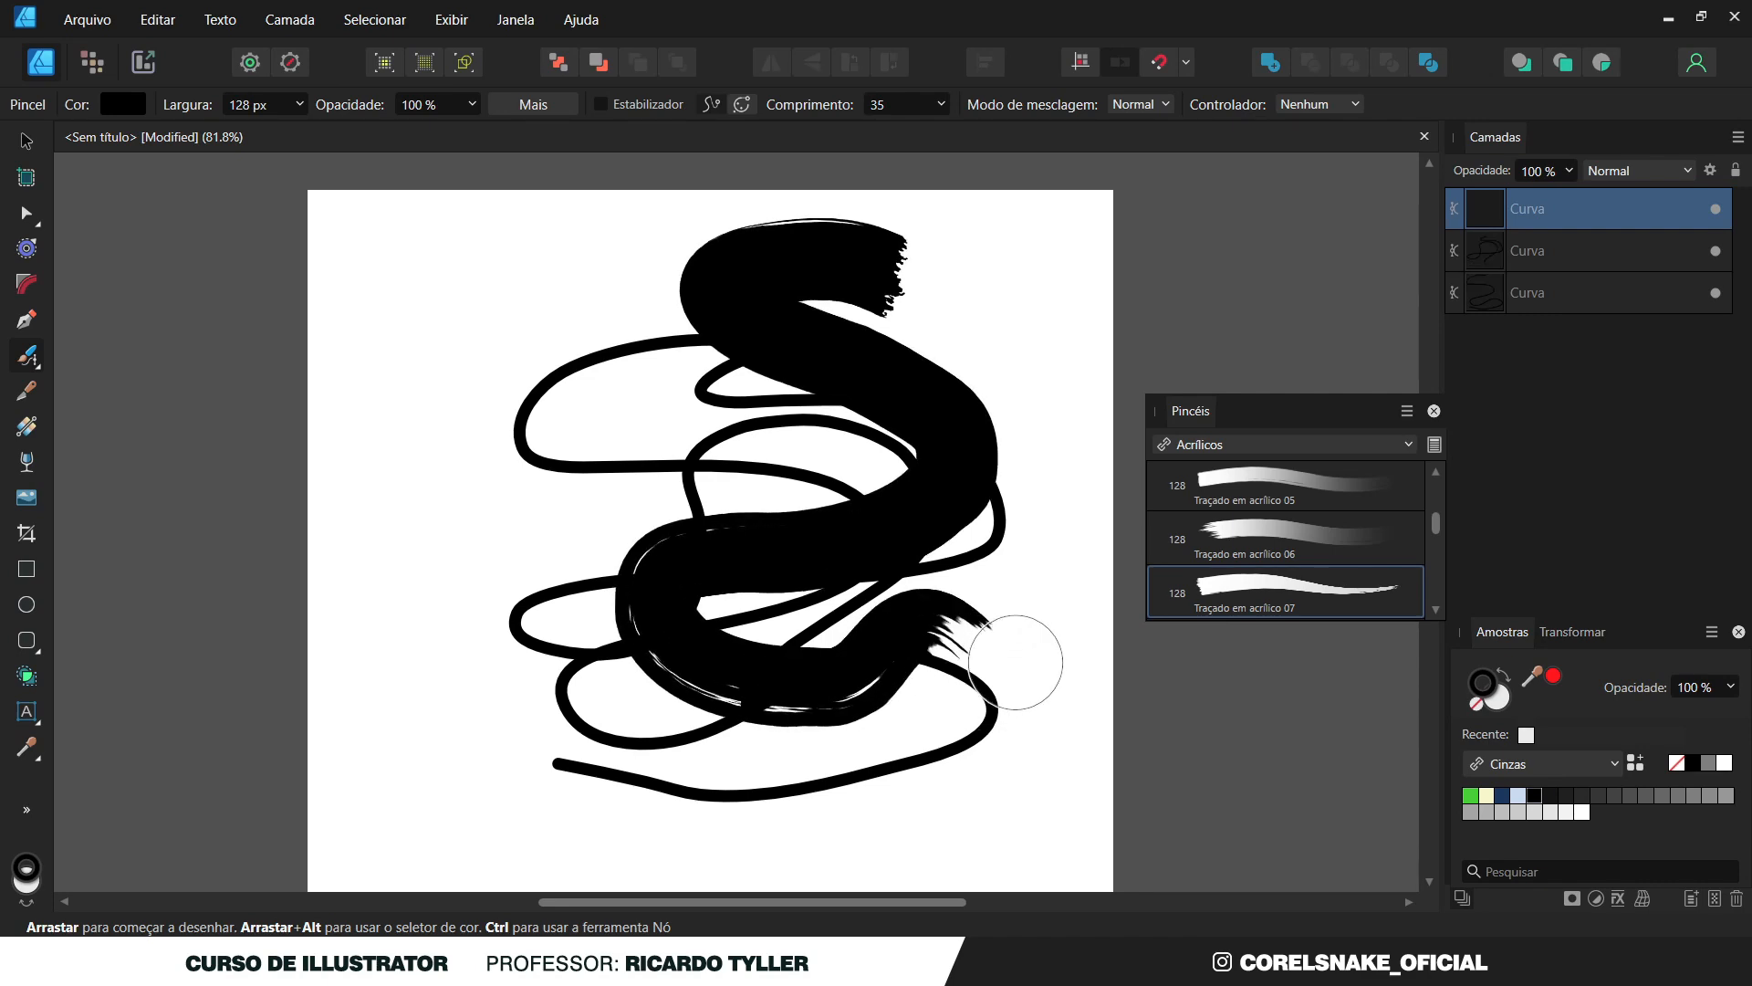
Switch to the "Traçado em acrílico 09" brush and paint two more looping strokes across the page.
scroll(1264, 580, "down", 2)
left_click(1264, 584)
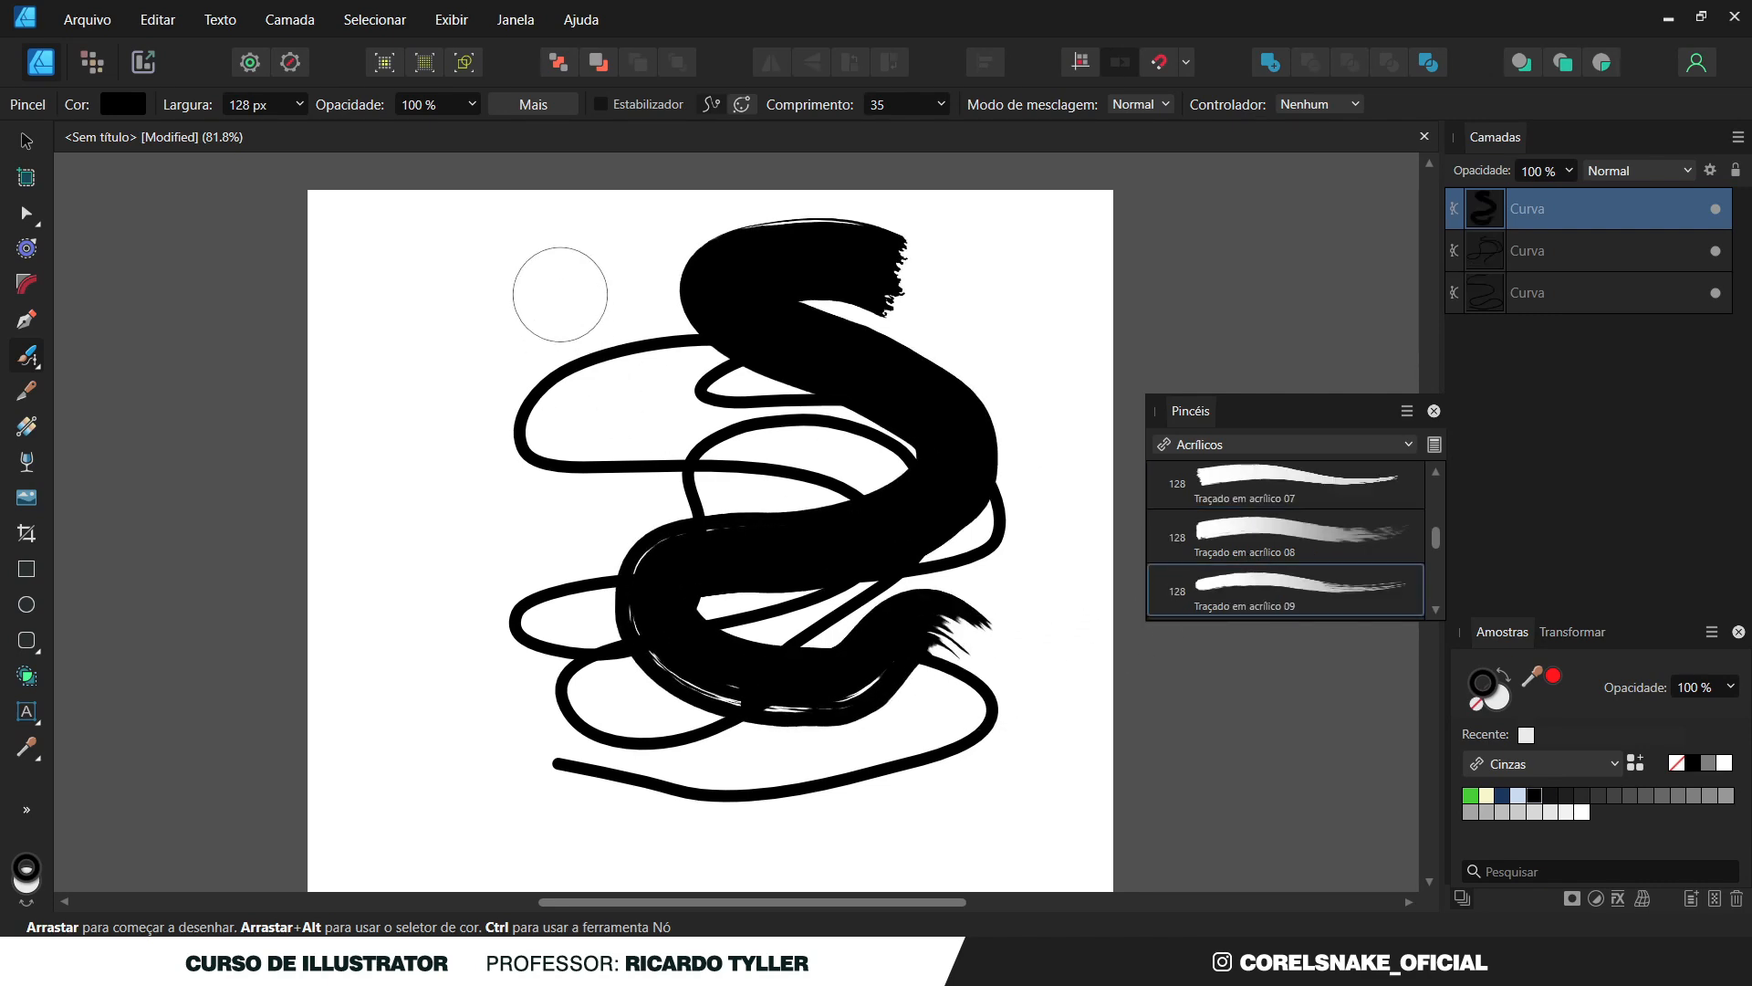
mouse_move(559, 283)
left_mouse_down()
mouse_move(566, 499)
mouse_move(475, 693)
mouse_move(694, 712)
mouse_move(657, 384)
mouse_move(922, 436)
mouse_move(969, 351)
left_mouse_up()
mouse_move(904, 630)
left_mouse_down()
mouse_move(908, 738)
mouse_move(623, 757)
mouse_move(697, 481)
mouse_move(947, 382)
mouse_move(599, 296)
mouse_move(829, 591)
mouse_move(867, 700)
mouse_move(626, 652)
left_mouse_up()
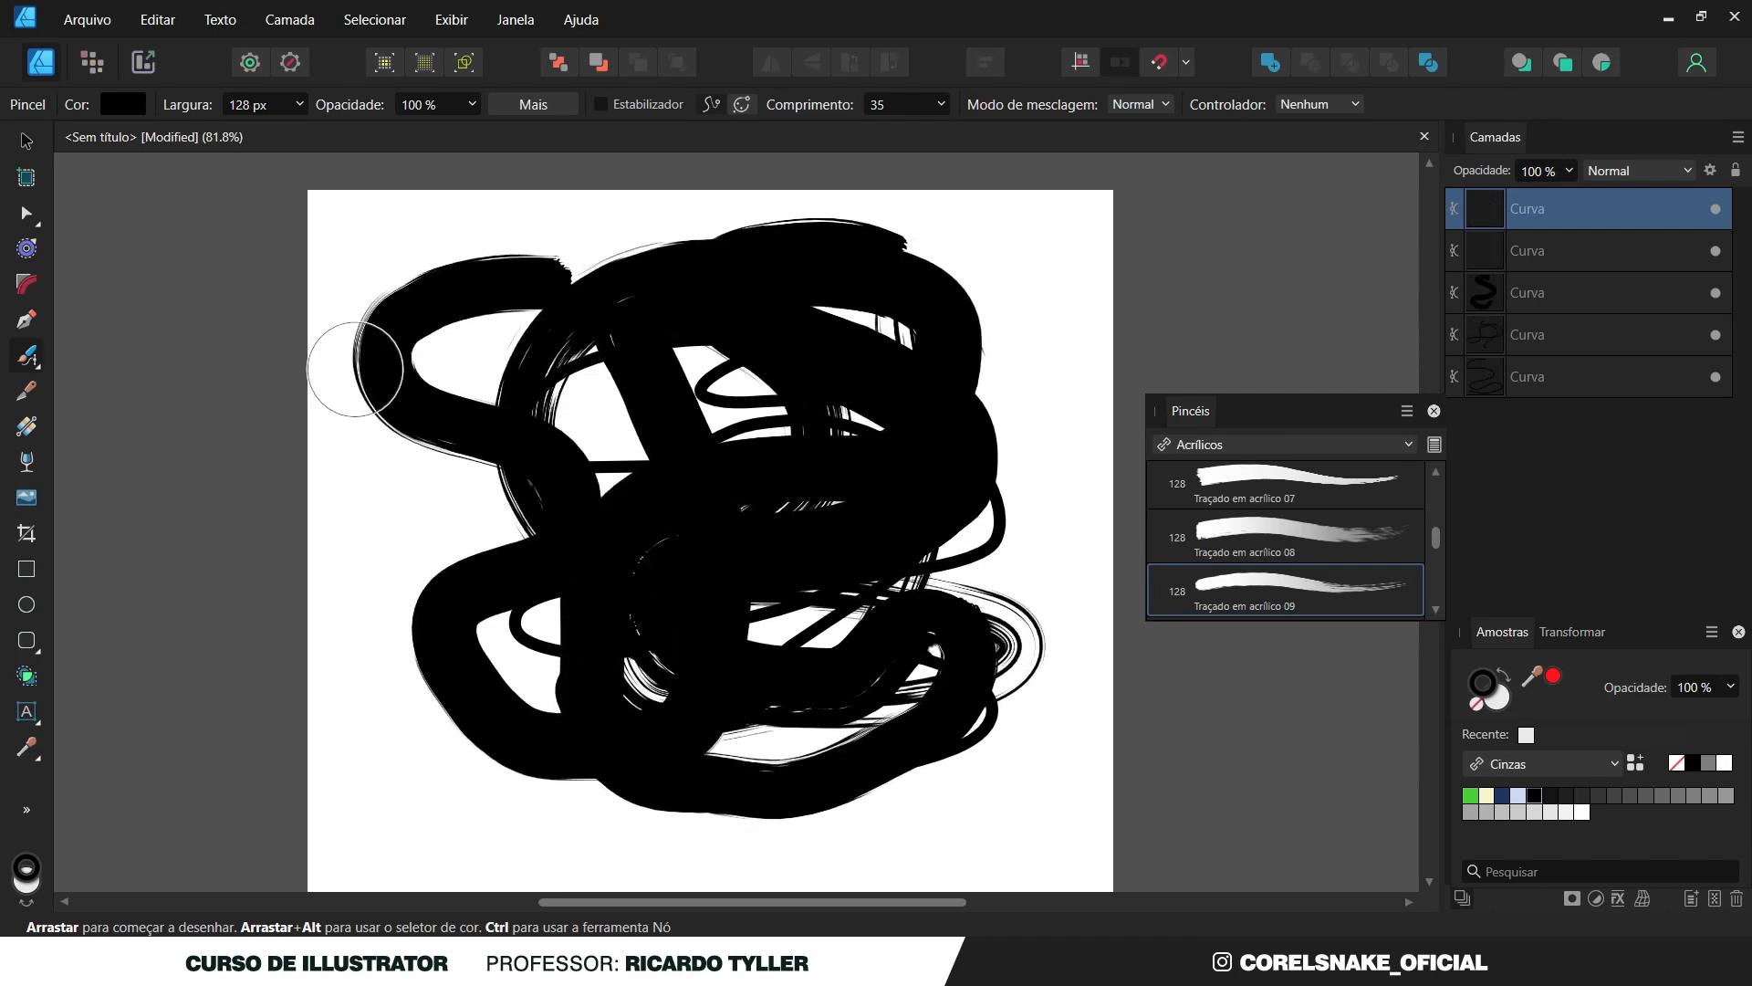
Select all the brush strokes on the page with the Move tool and delete them.
left_click(27, 141)
scroll(581, 426, "down", 3)
left_click_drag(424, 239, 899, 741)
key("Delete")
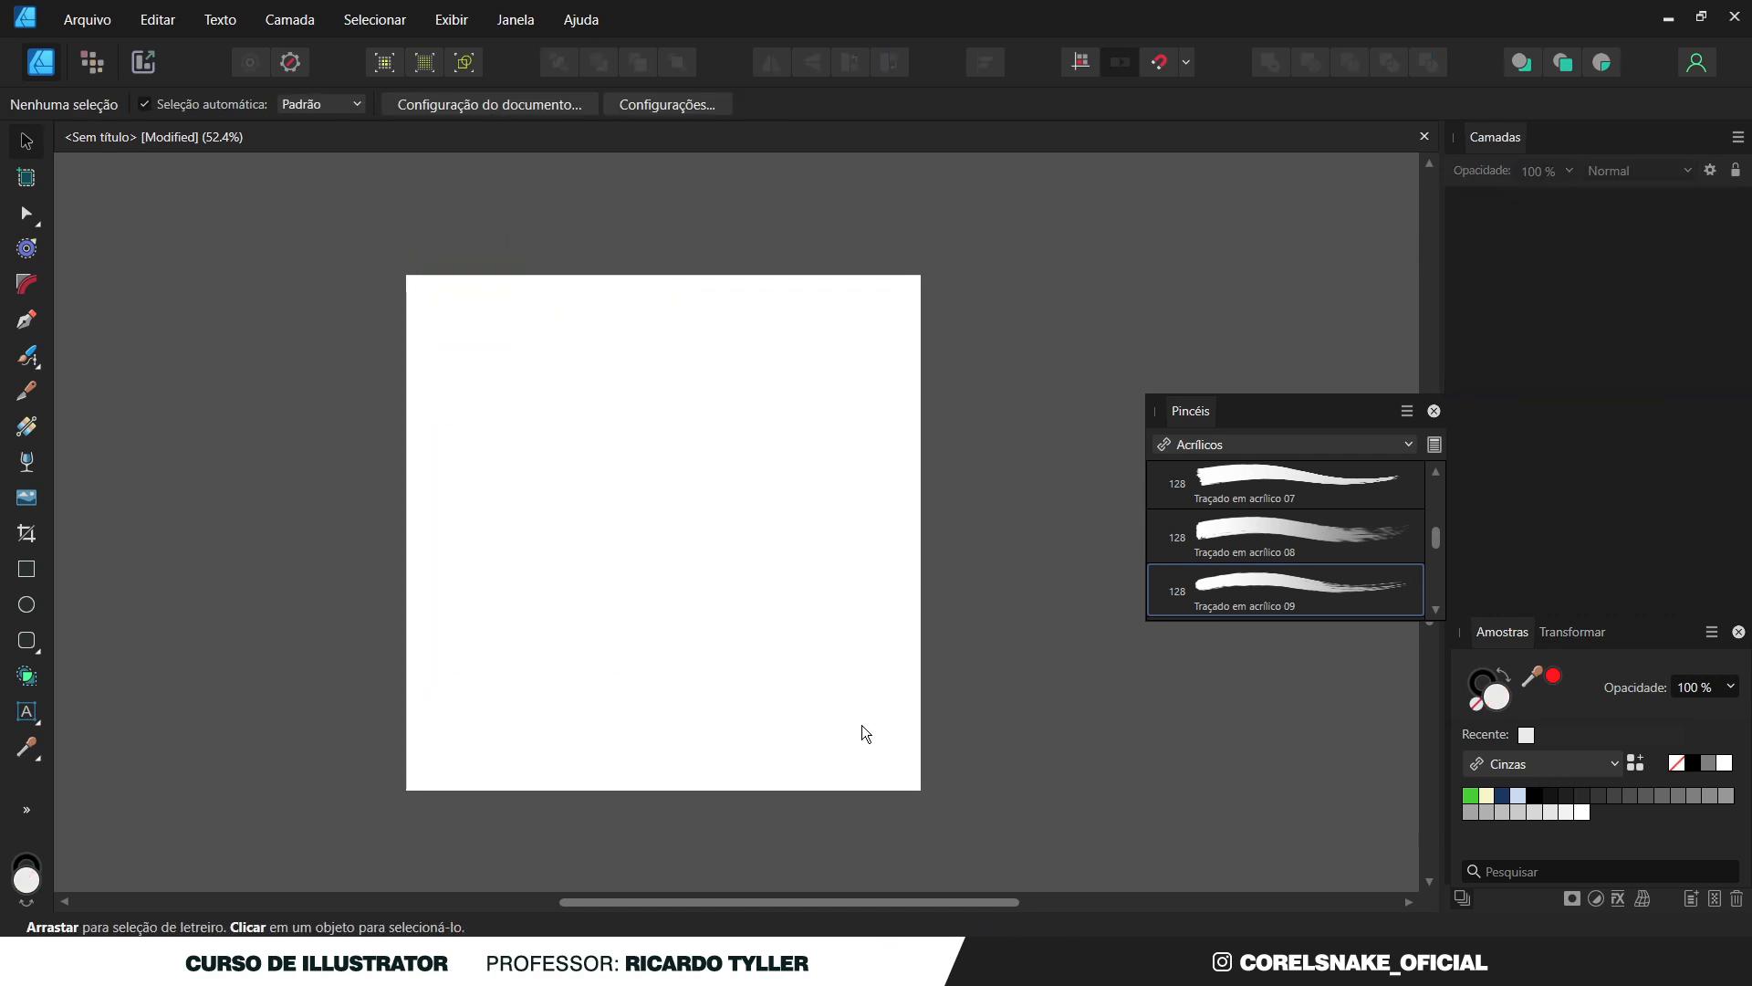
scroll(608, 531, "up", 1)
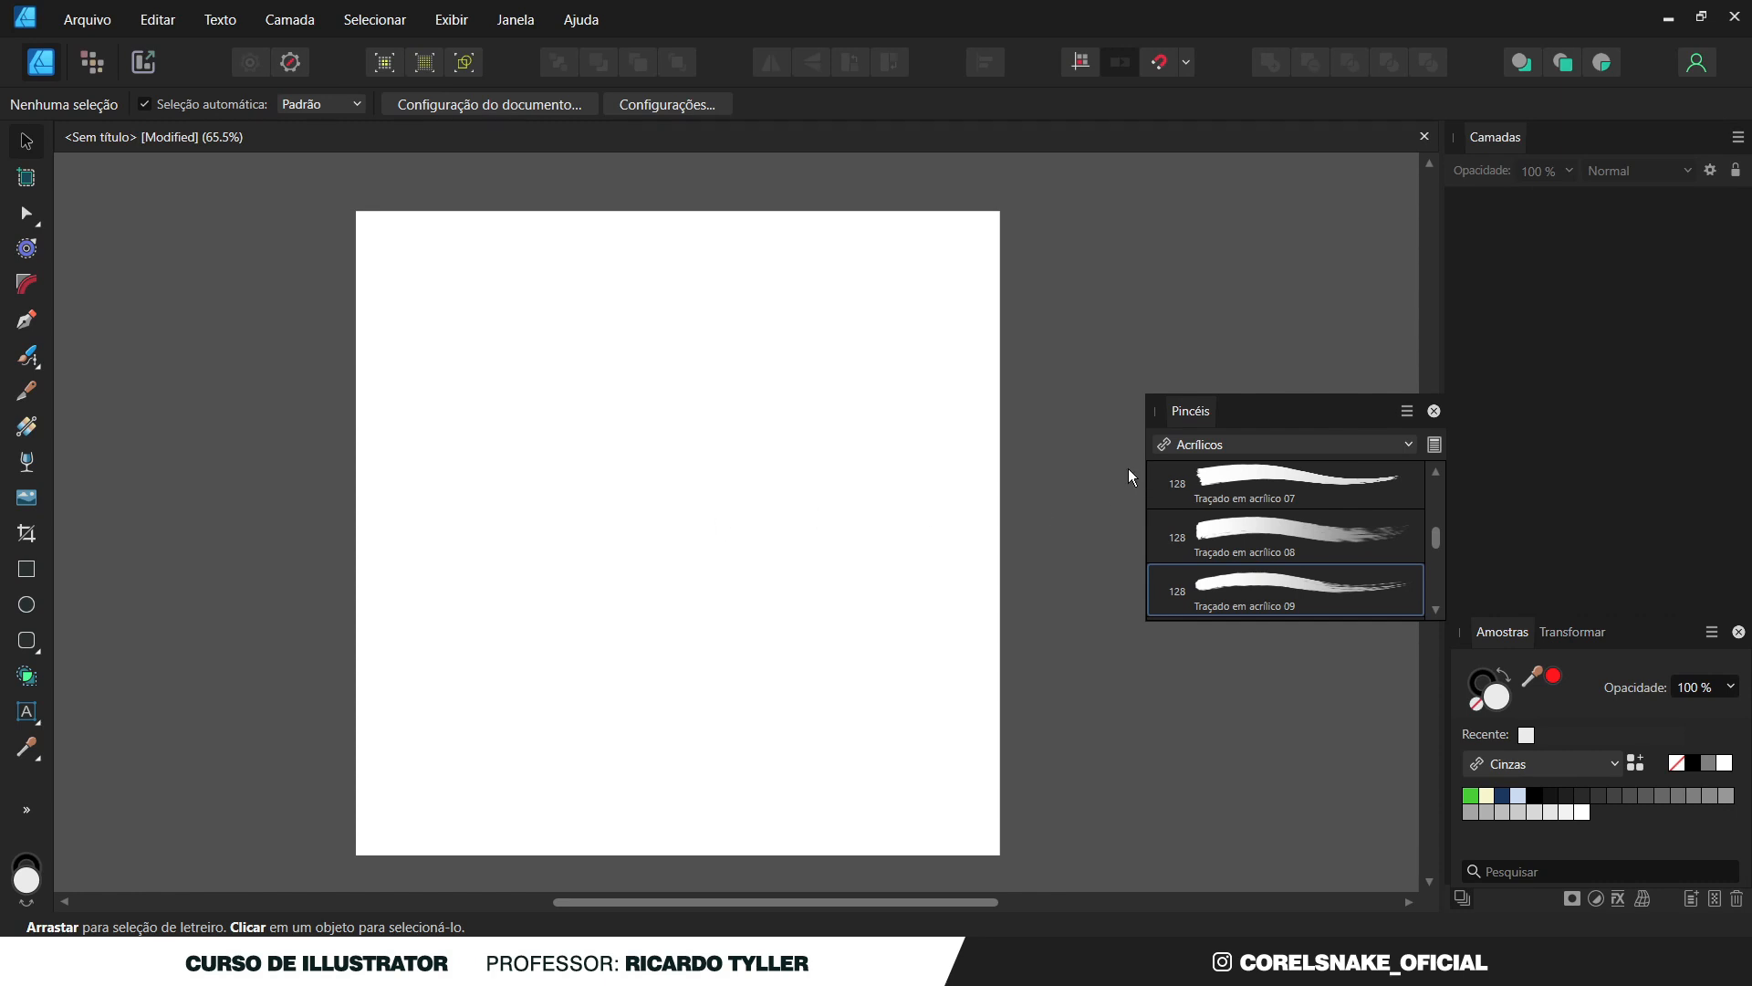
Draw an S-shaped freehand curve with the Pencil tool and set its stroke width to 6.6 pt.
key("n")
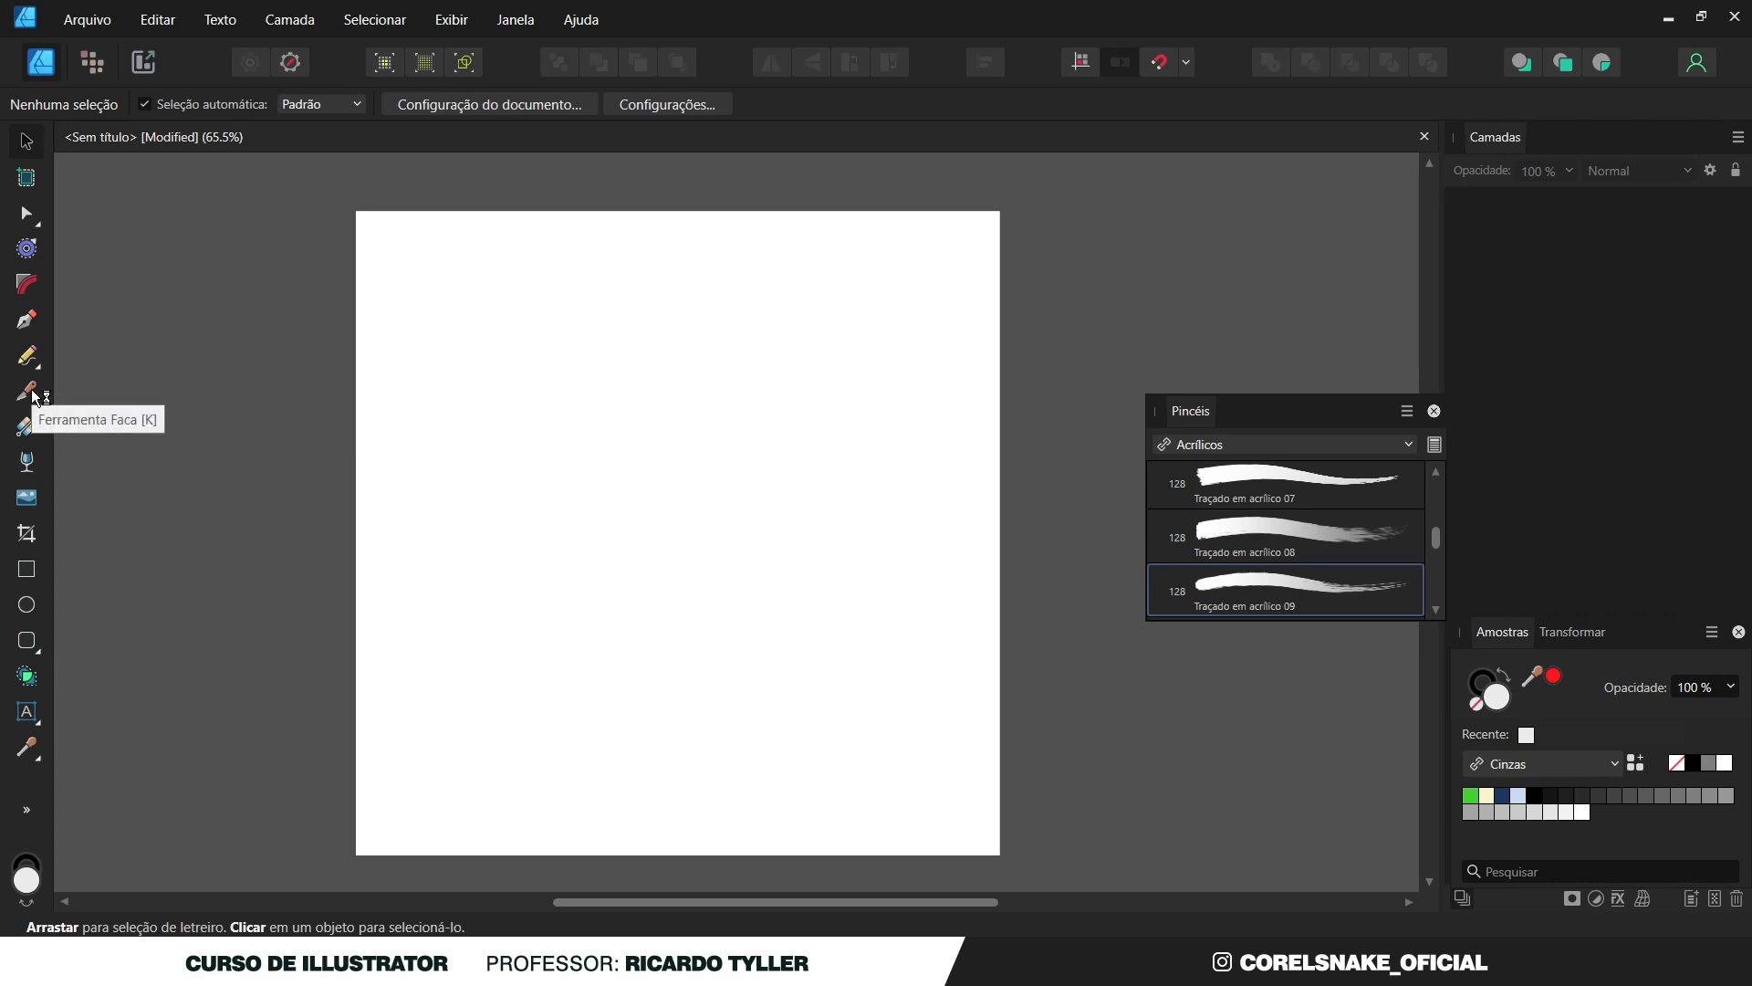
left_click(27, 356)
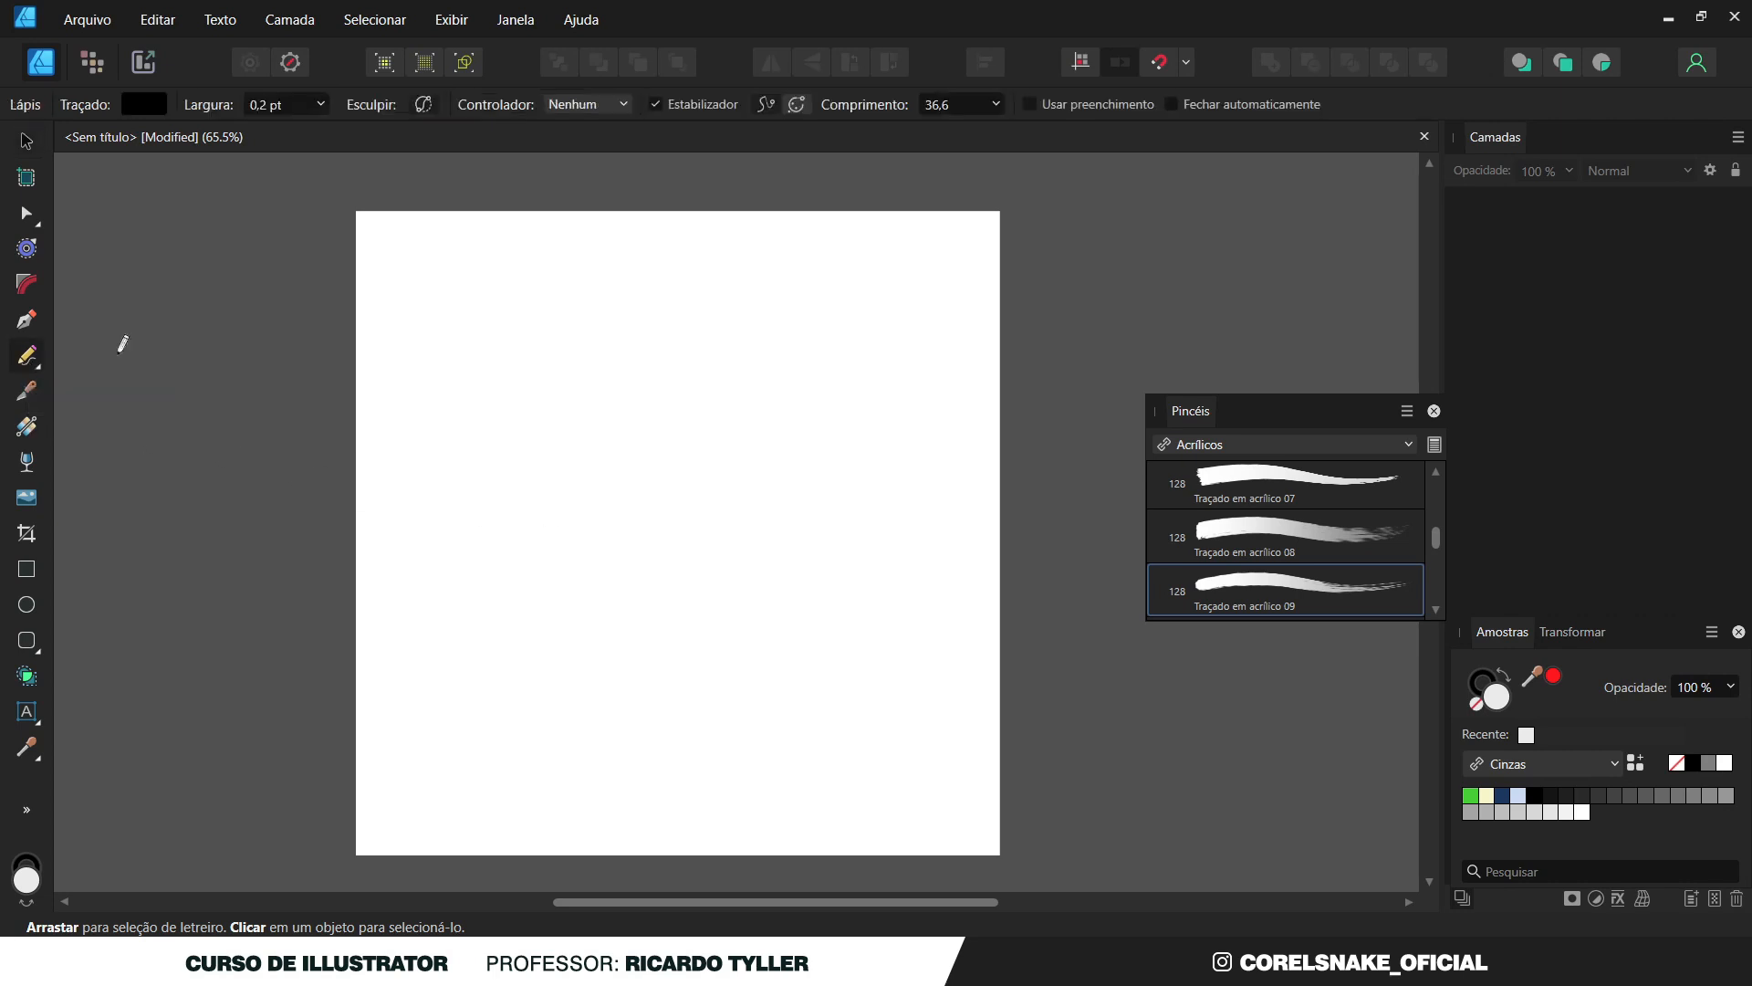
mouse_move(686, 323)
left_mouse_down()
mouse_move(772, 559)
mouse_move(542, 734)
left_mouse_up()
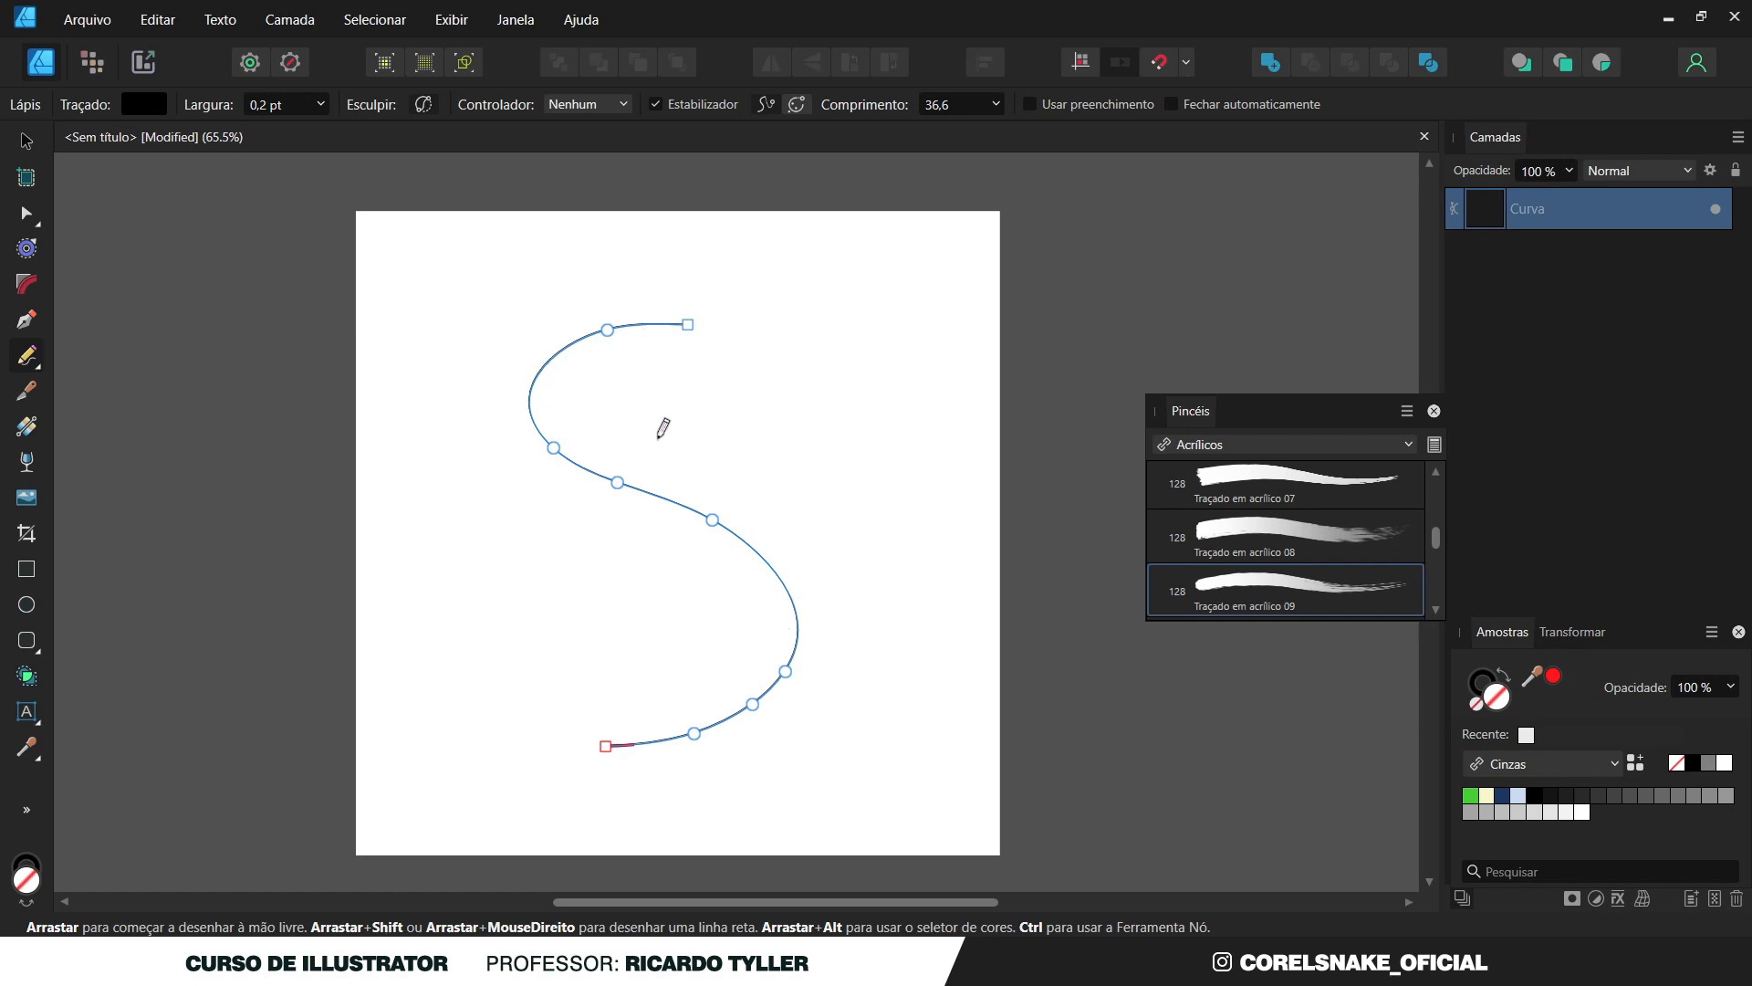
left_click(324, 107)
left_click_drag(315, 133, 372, 141)
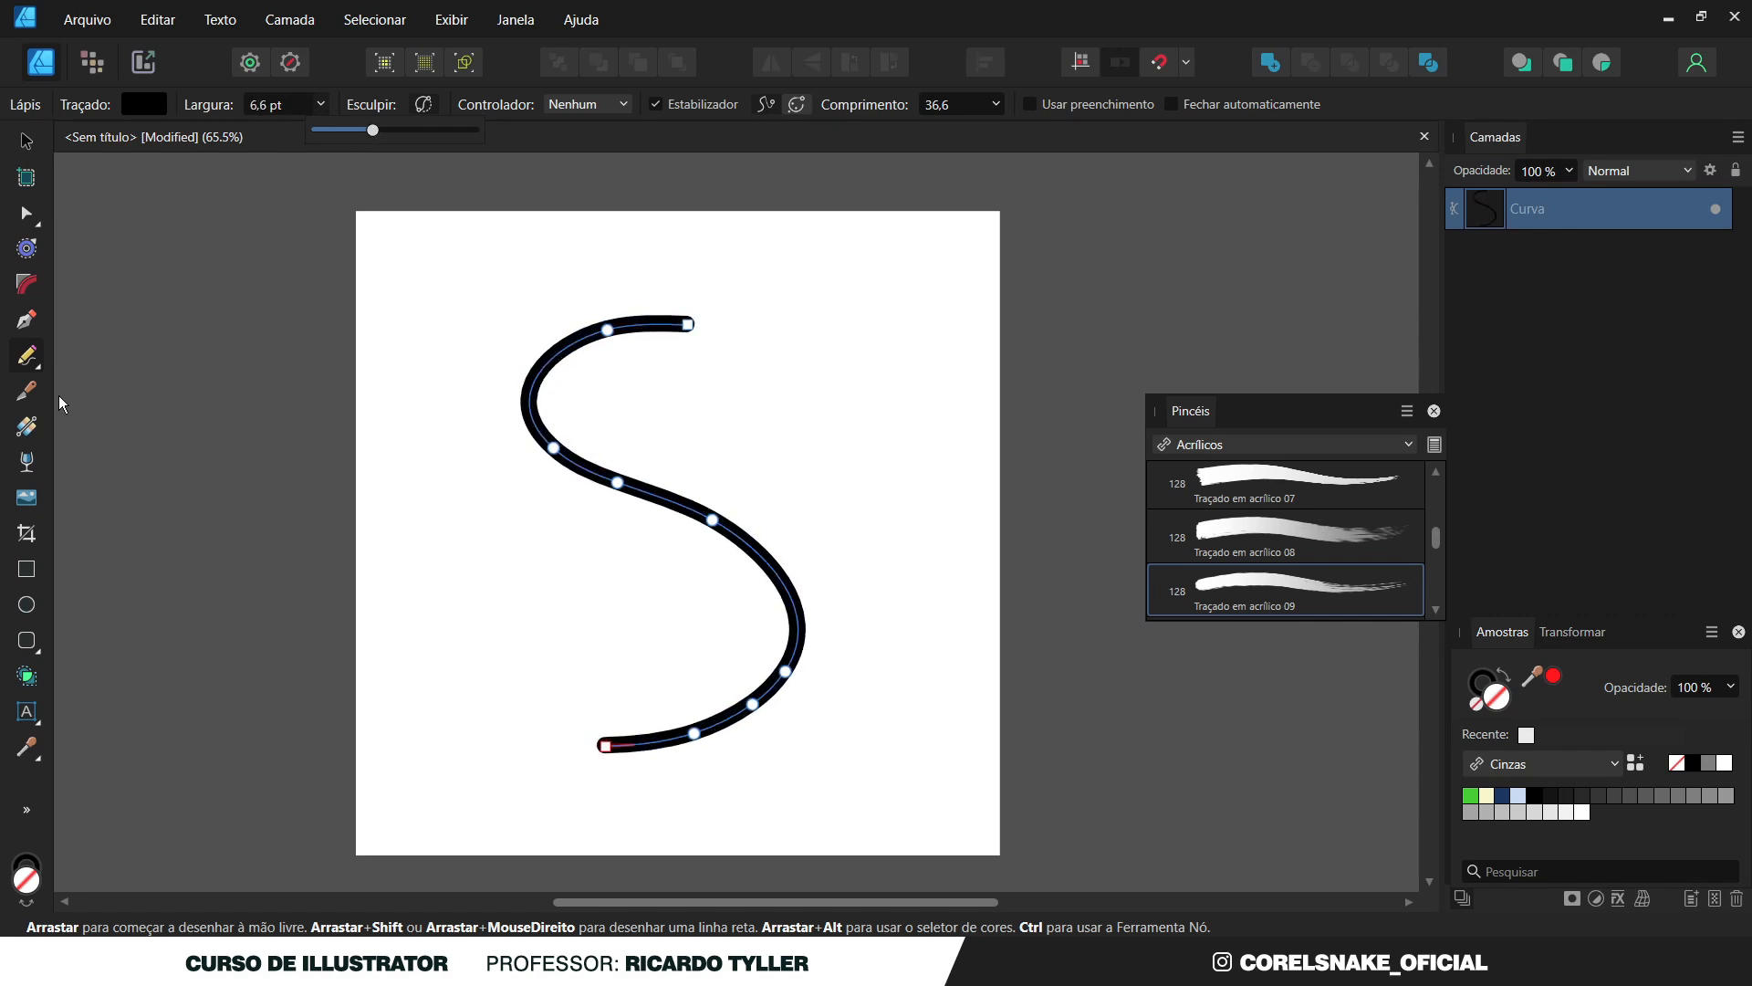
Cut the S-curve across its middle with the Knife tool, move the upper piece away and delete it.
left_click(26, 390)
left_click_drag(628, 548, 775, 406)
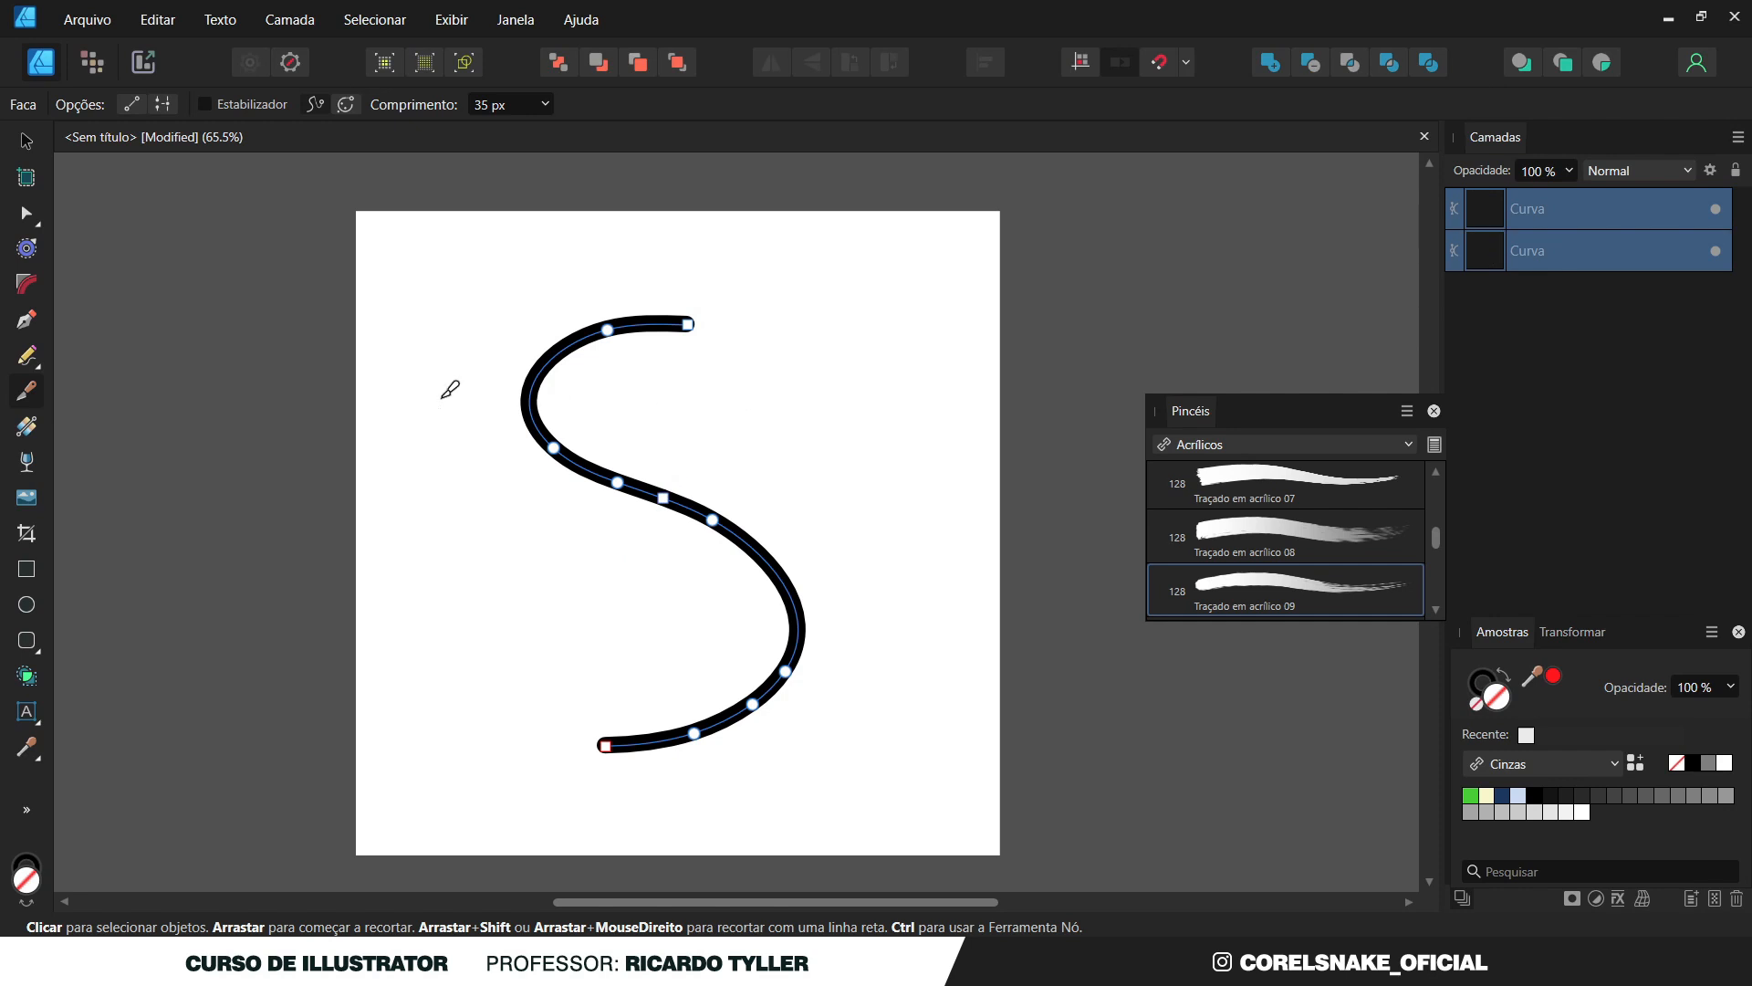
key("v")
left_click(522, 363)
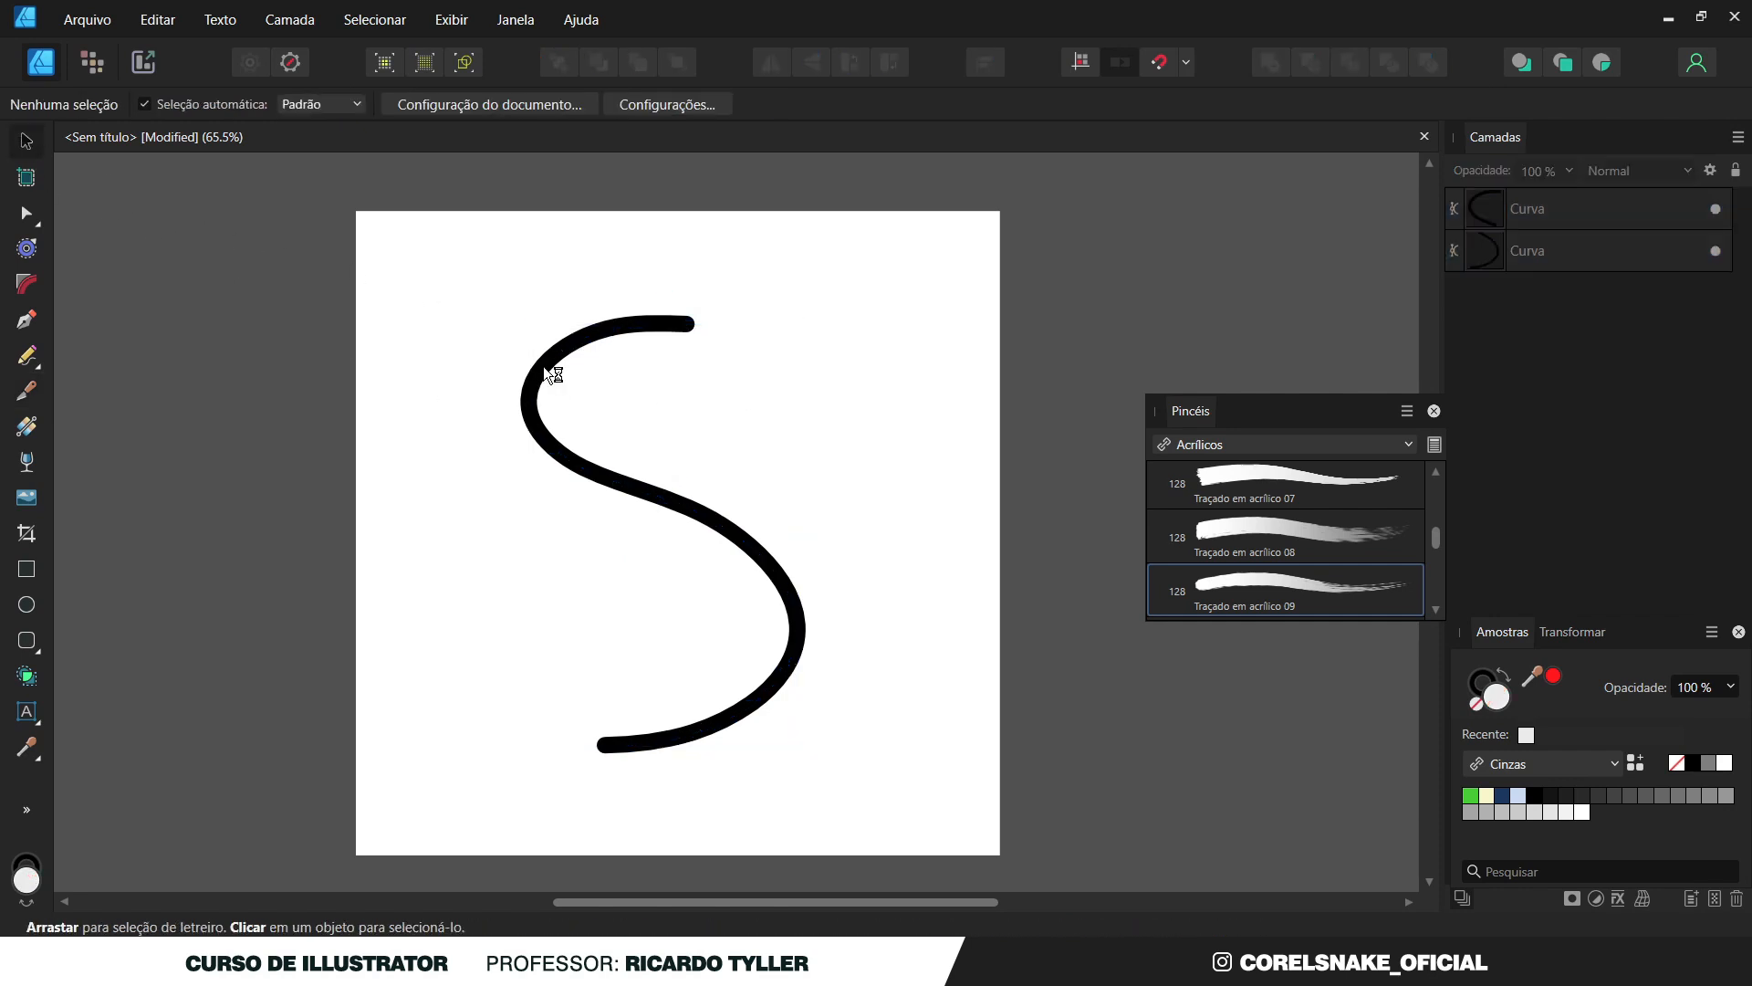
left_click_drag(544, 365, 410, 309)
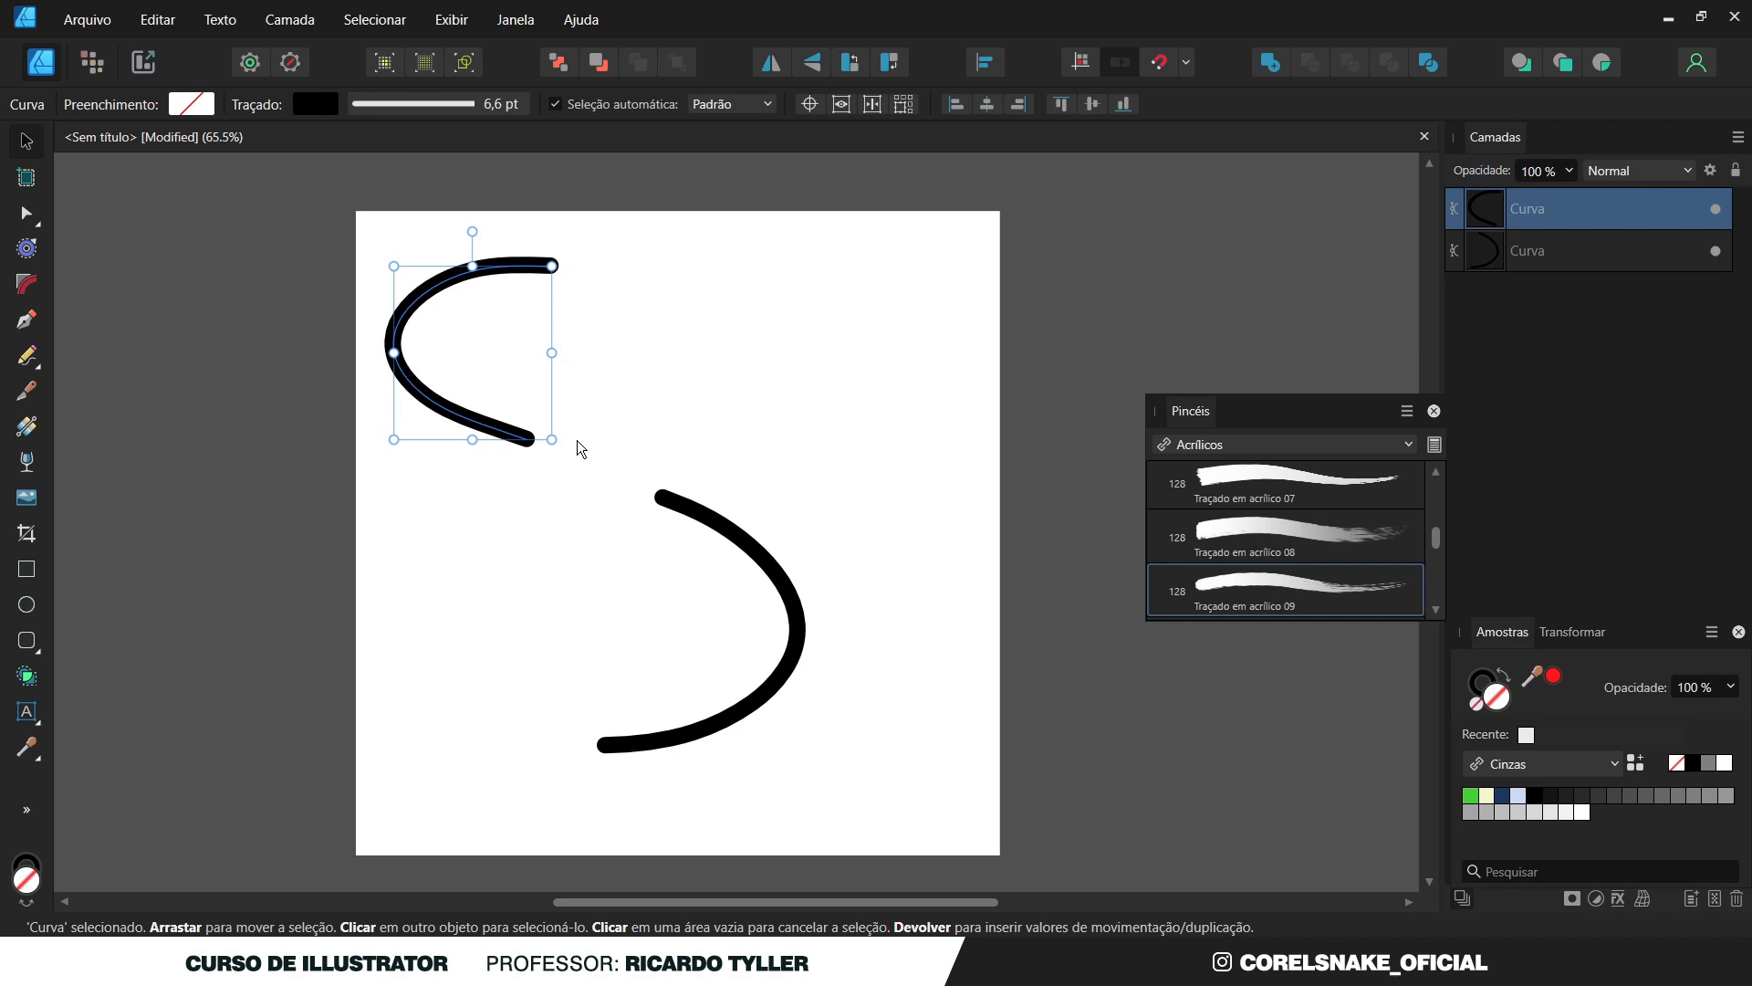
key("Delete")
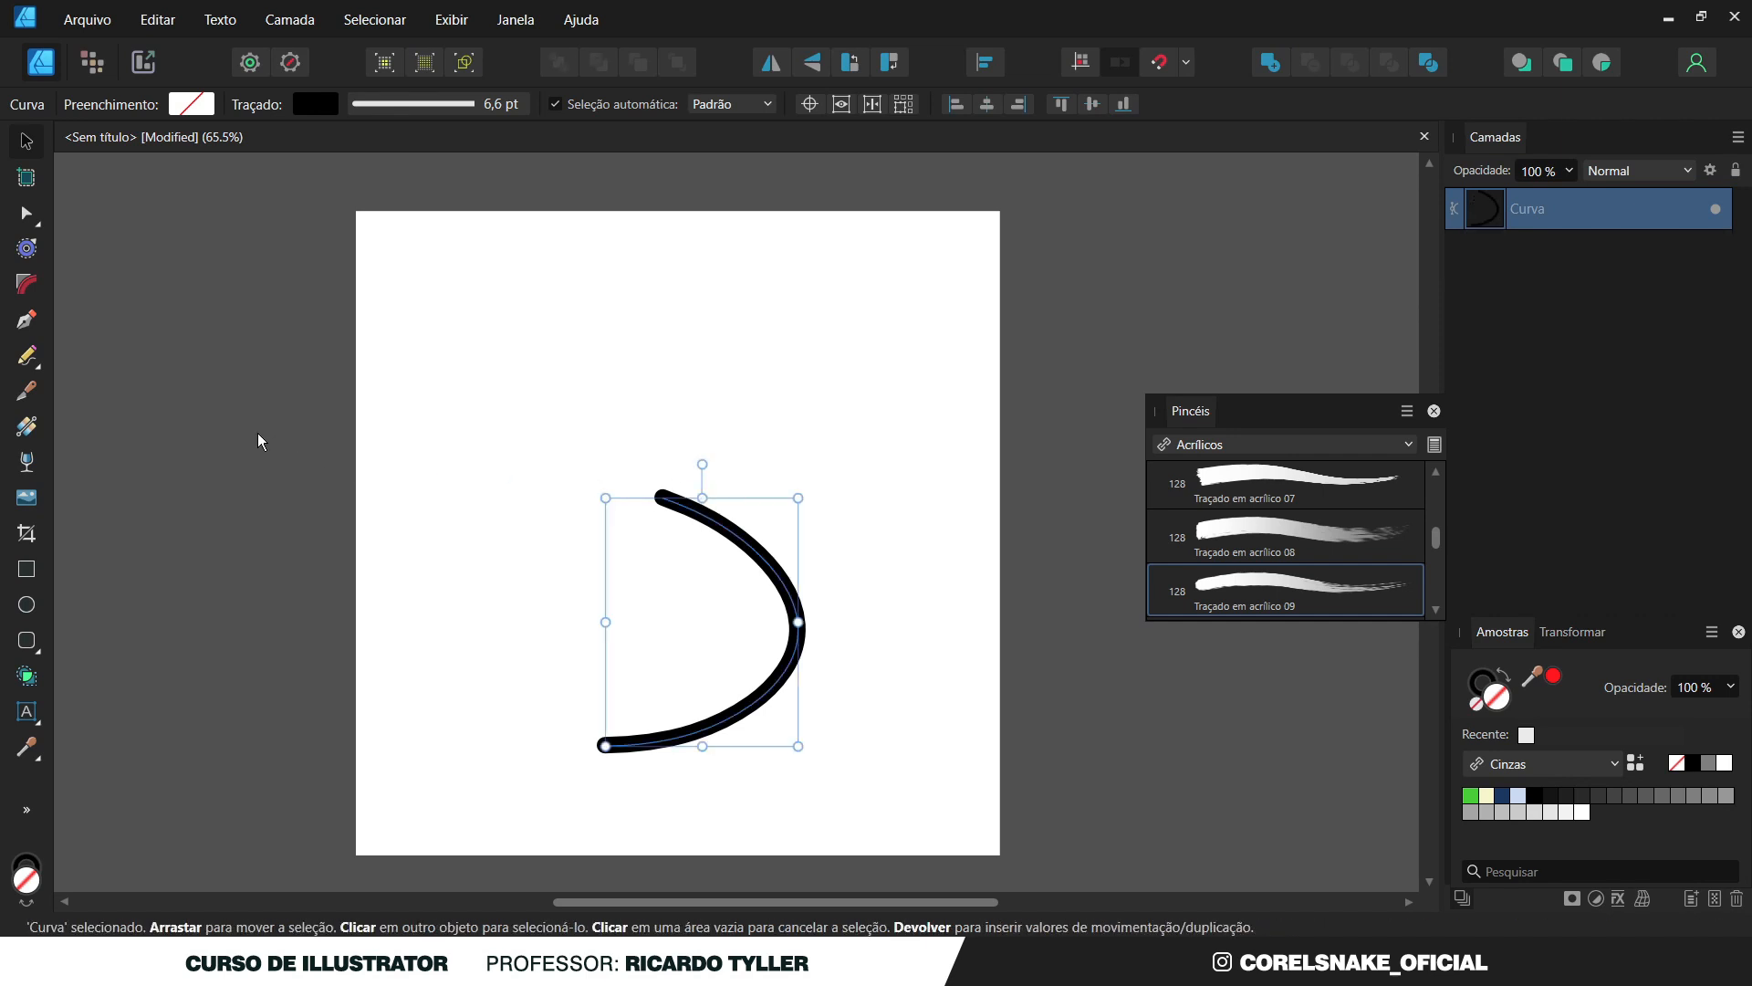
Cut the remaining arc in two with the Knife tool, move its upper piece away and delete both pieces.
left_click(40, 393)
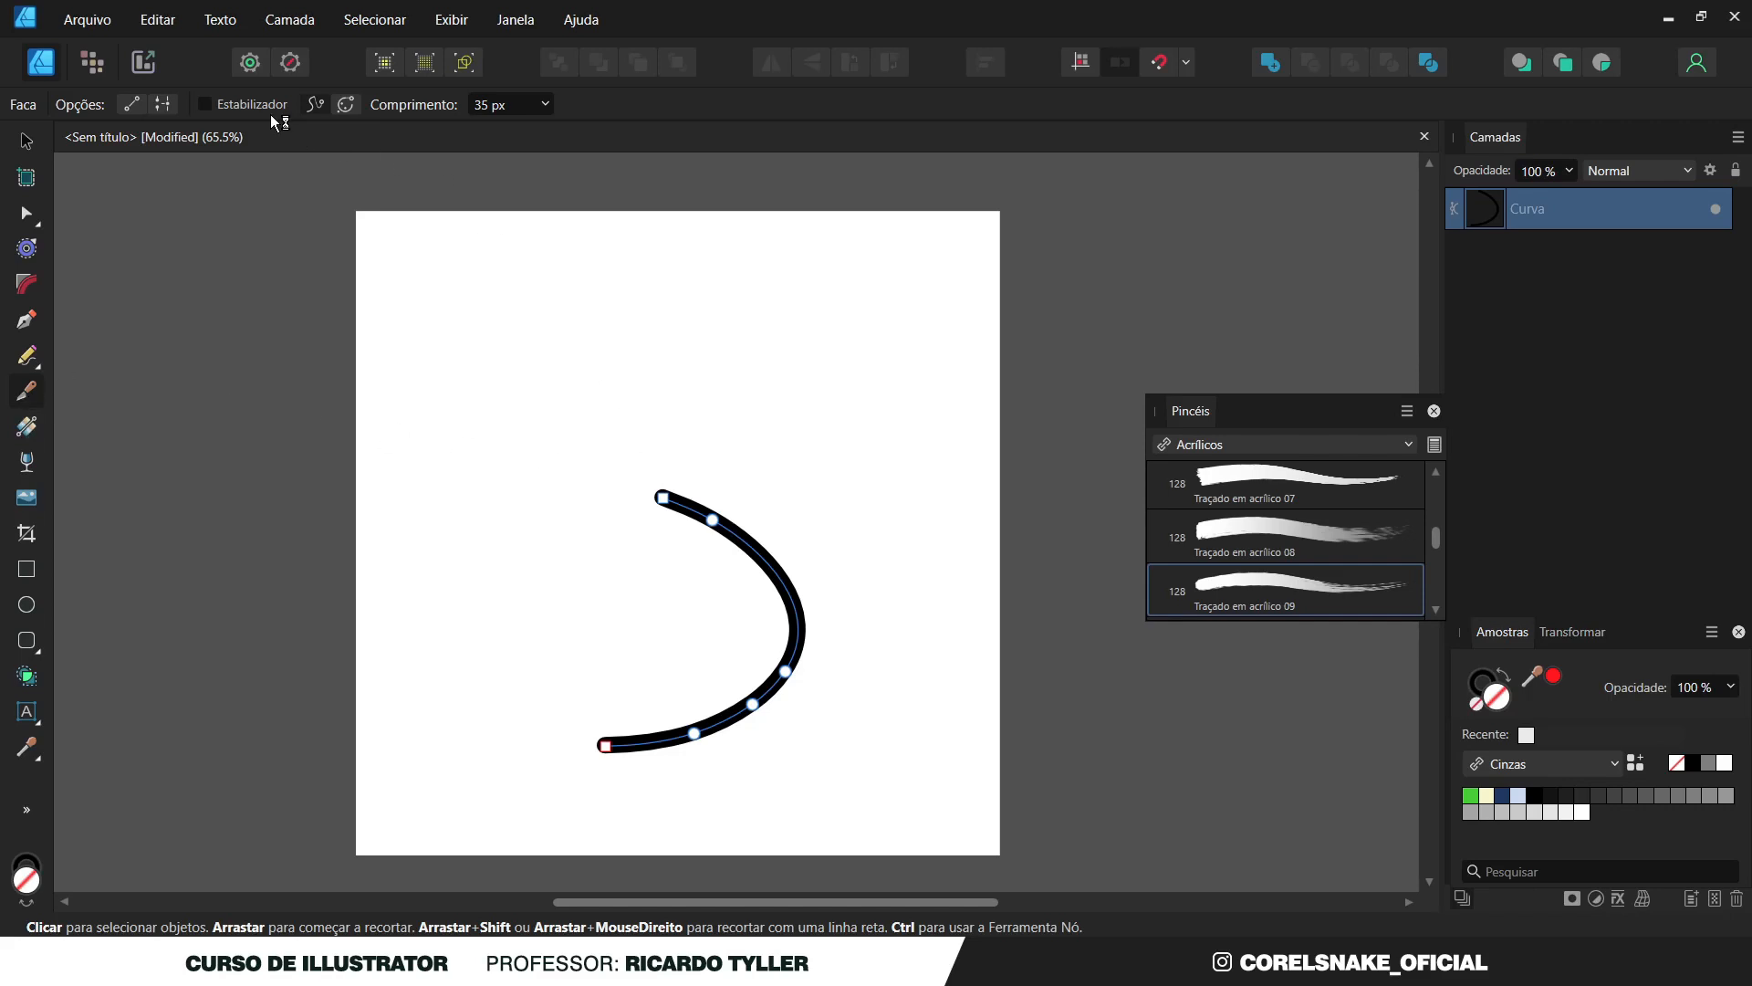
mouse_move(676, 618)
left_mouse_down()
mouse_move(789, 606)
mouse_move(841, 515)
left_mouse_up()
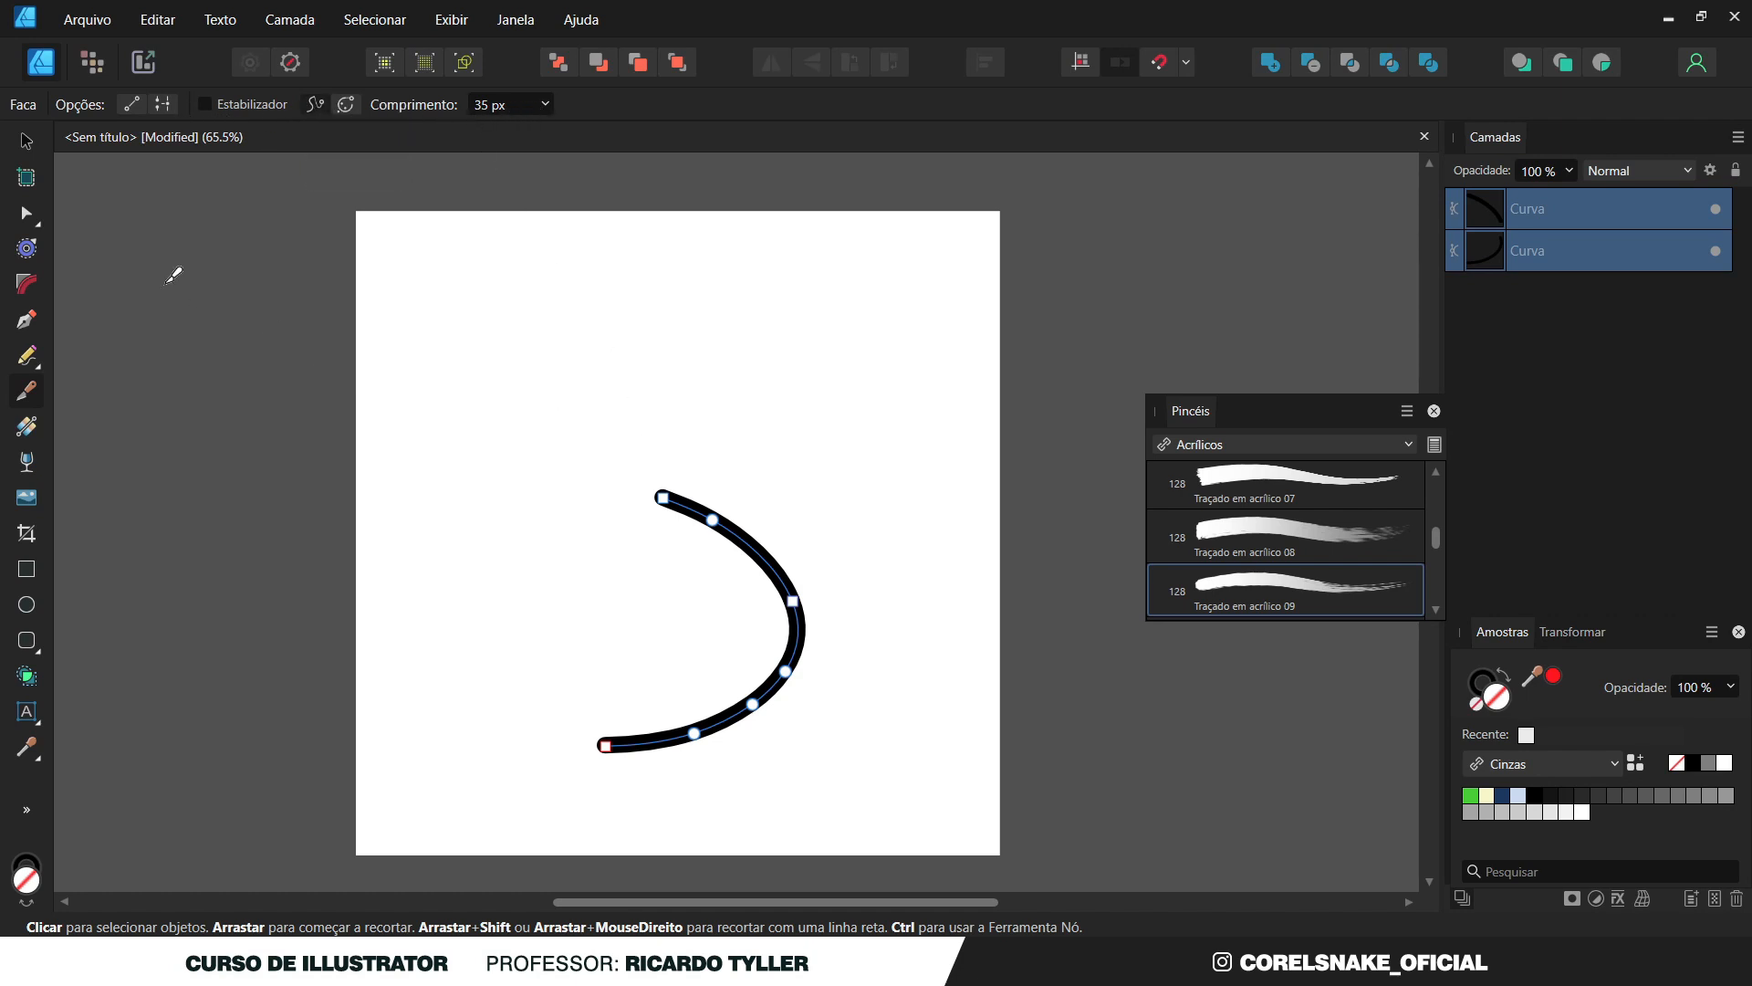
left_click(26, 141)
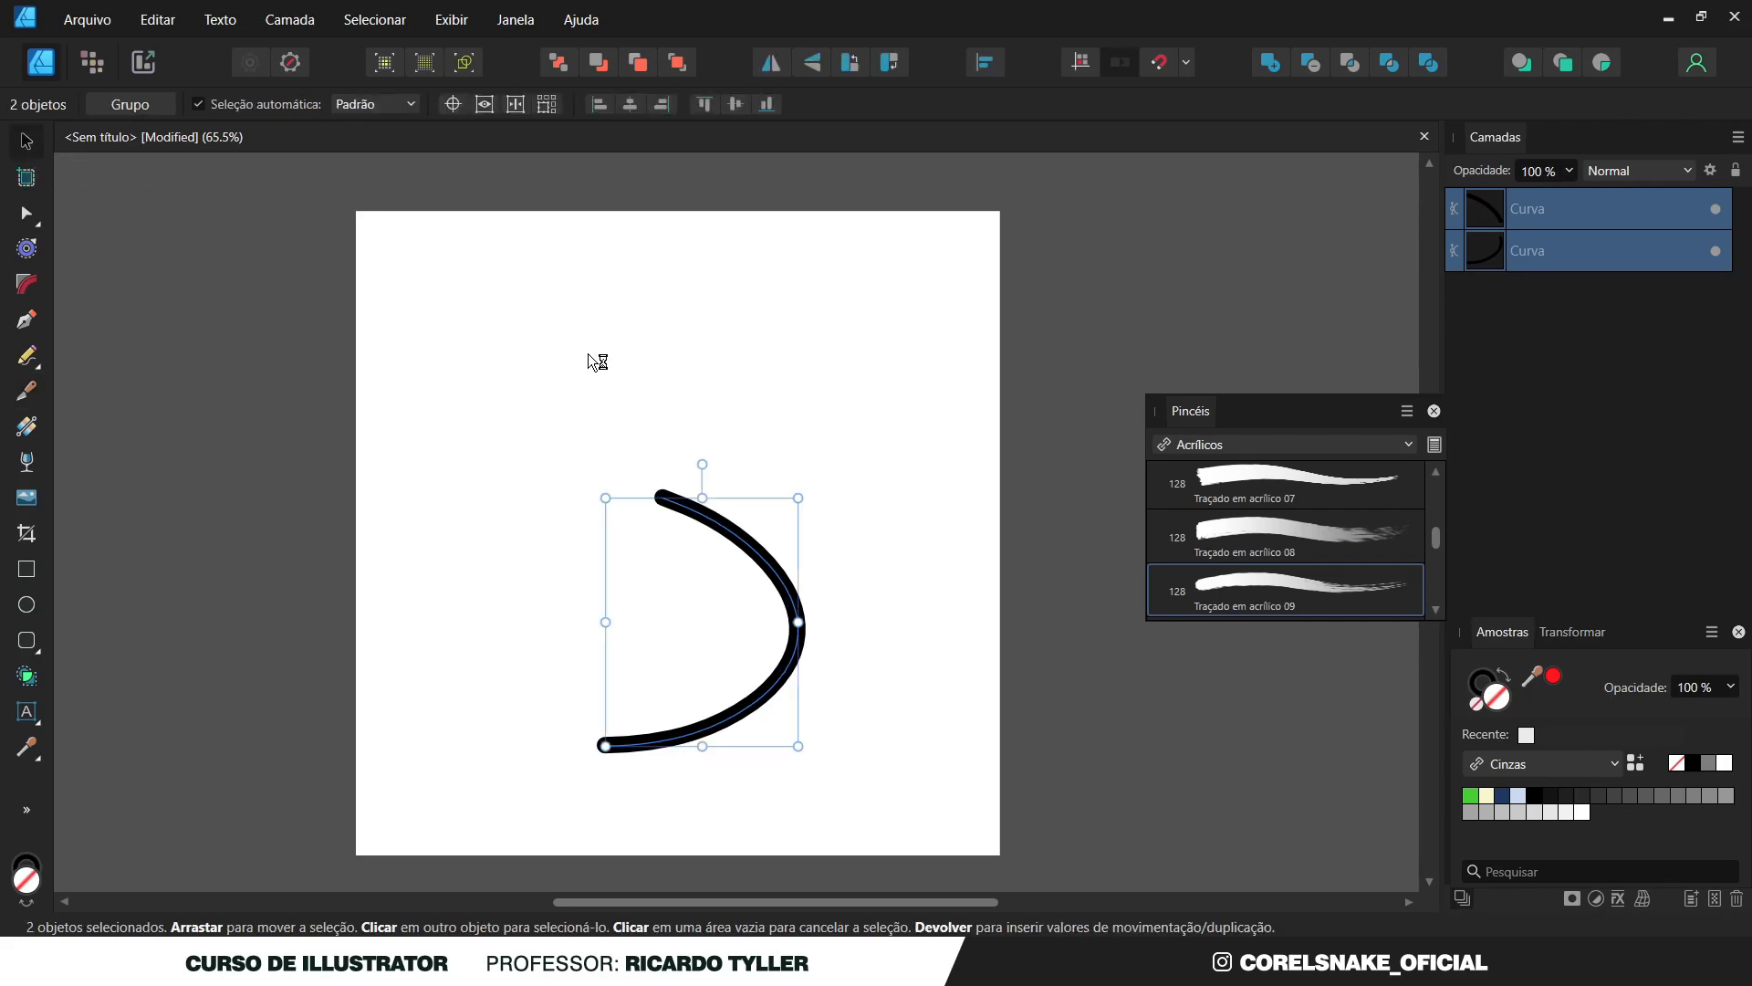
left_click_drag(588, 353, 617, 414)
left_click_drag(720, 531, 646, 448)
left_click_drag(505, 375, 910, 738)
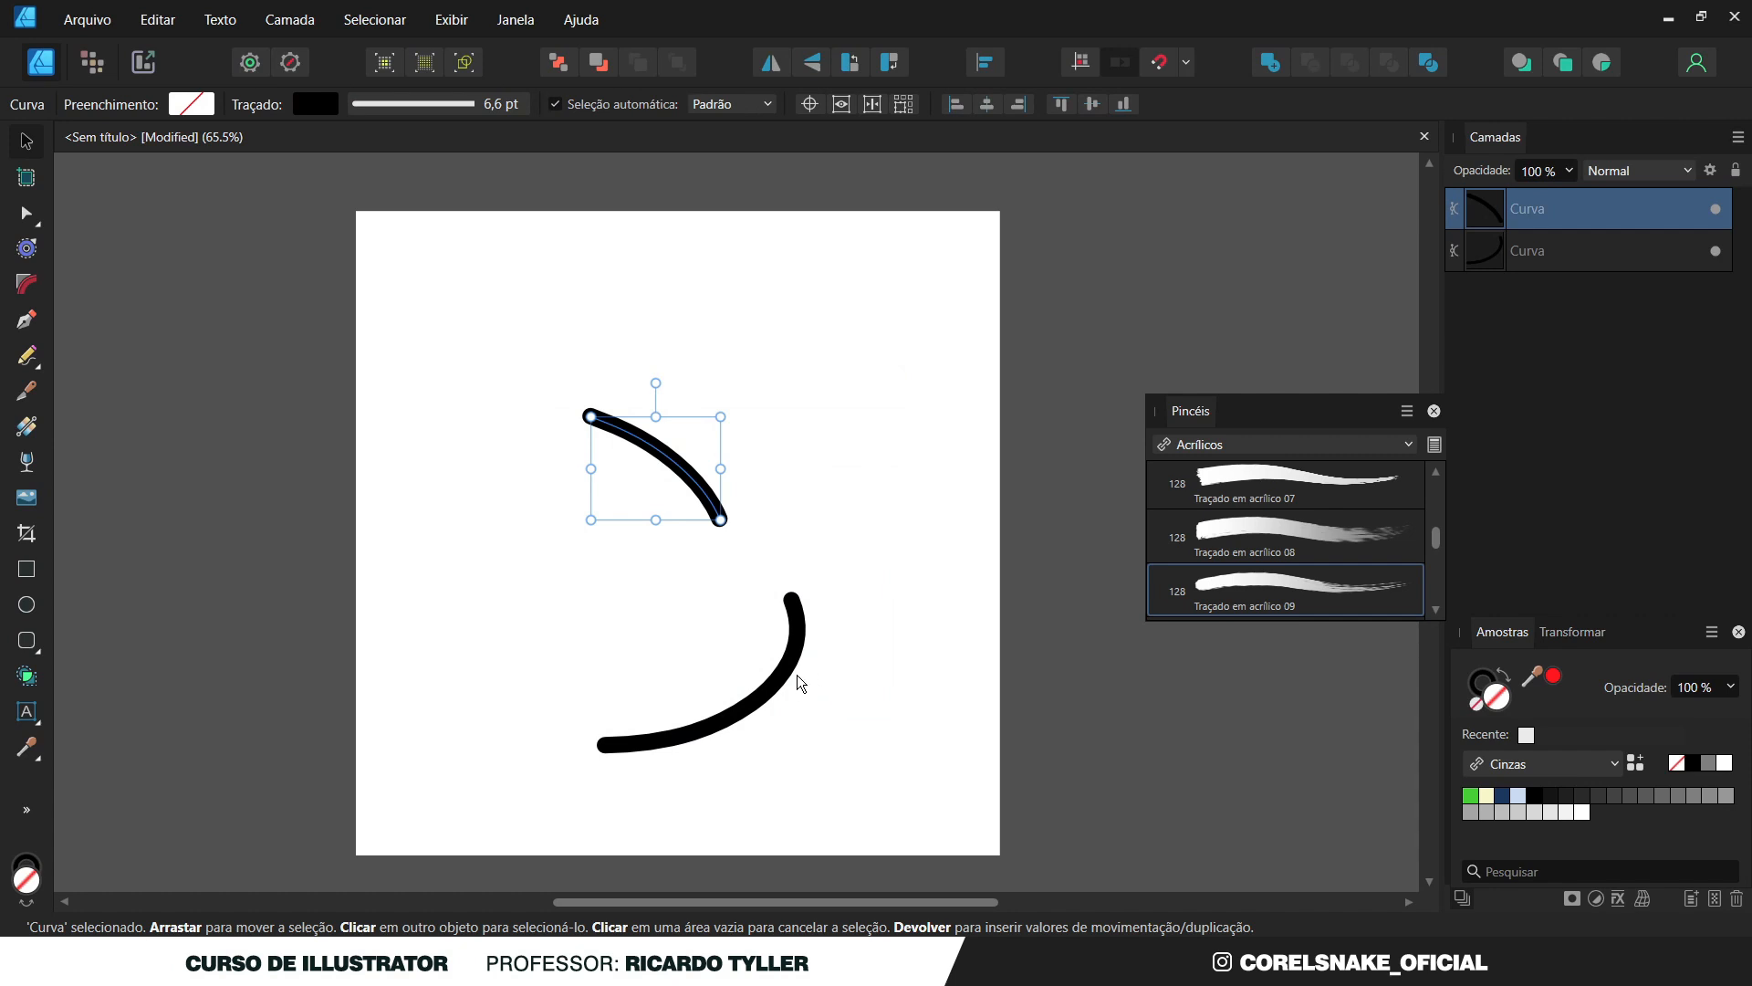
key("Delete")
key("Delete")
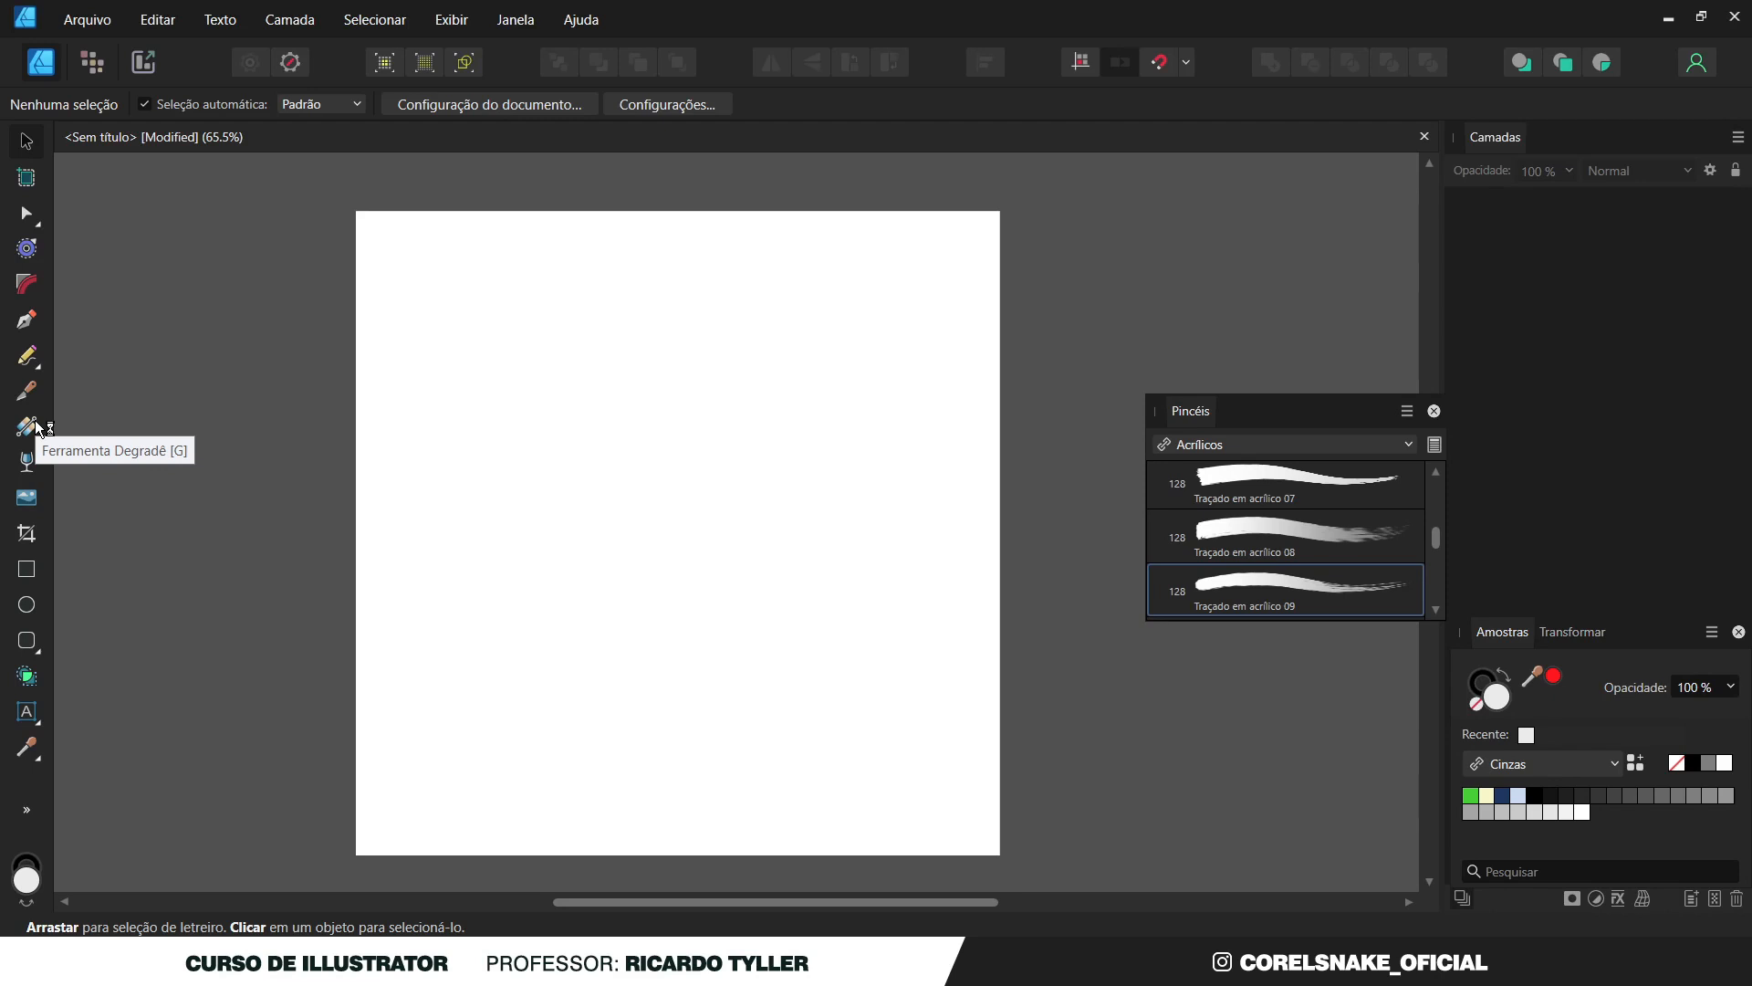
Draw a large, nearly square rectangle on the page and set its stroke width to 0 pt.
left_click(27, 568)
left_click_drag(426, 364, 863, 687)
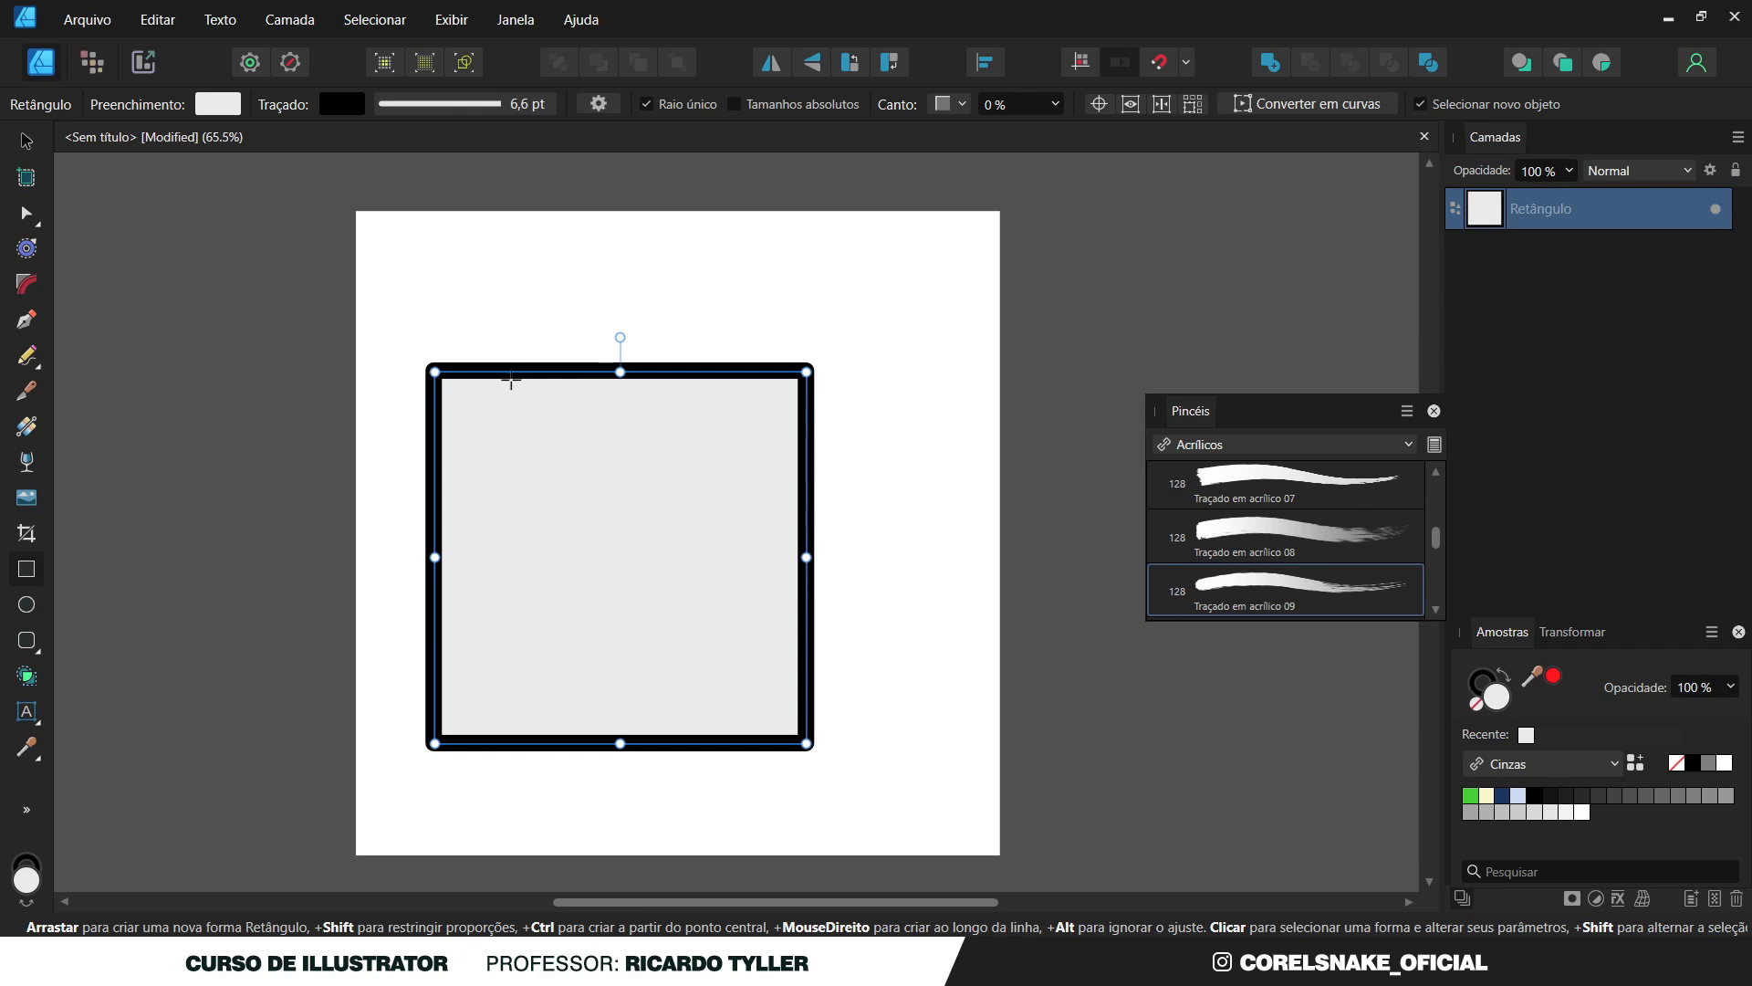
left_click(25, 140)
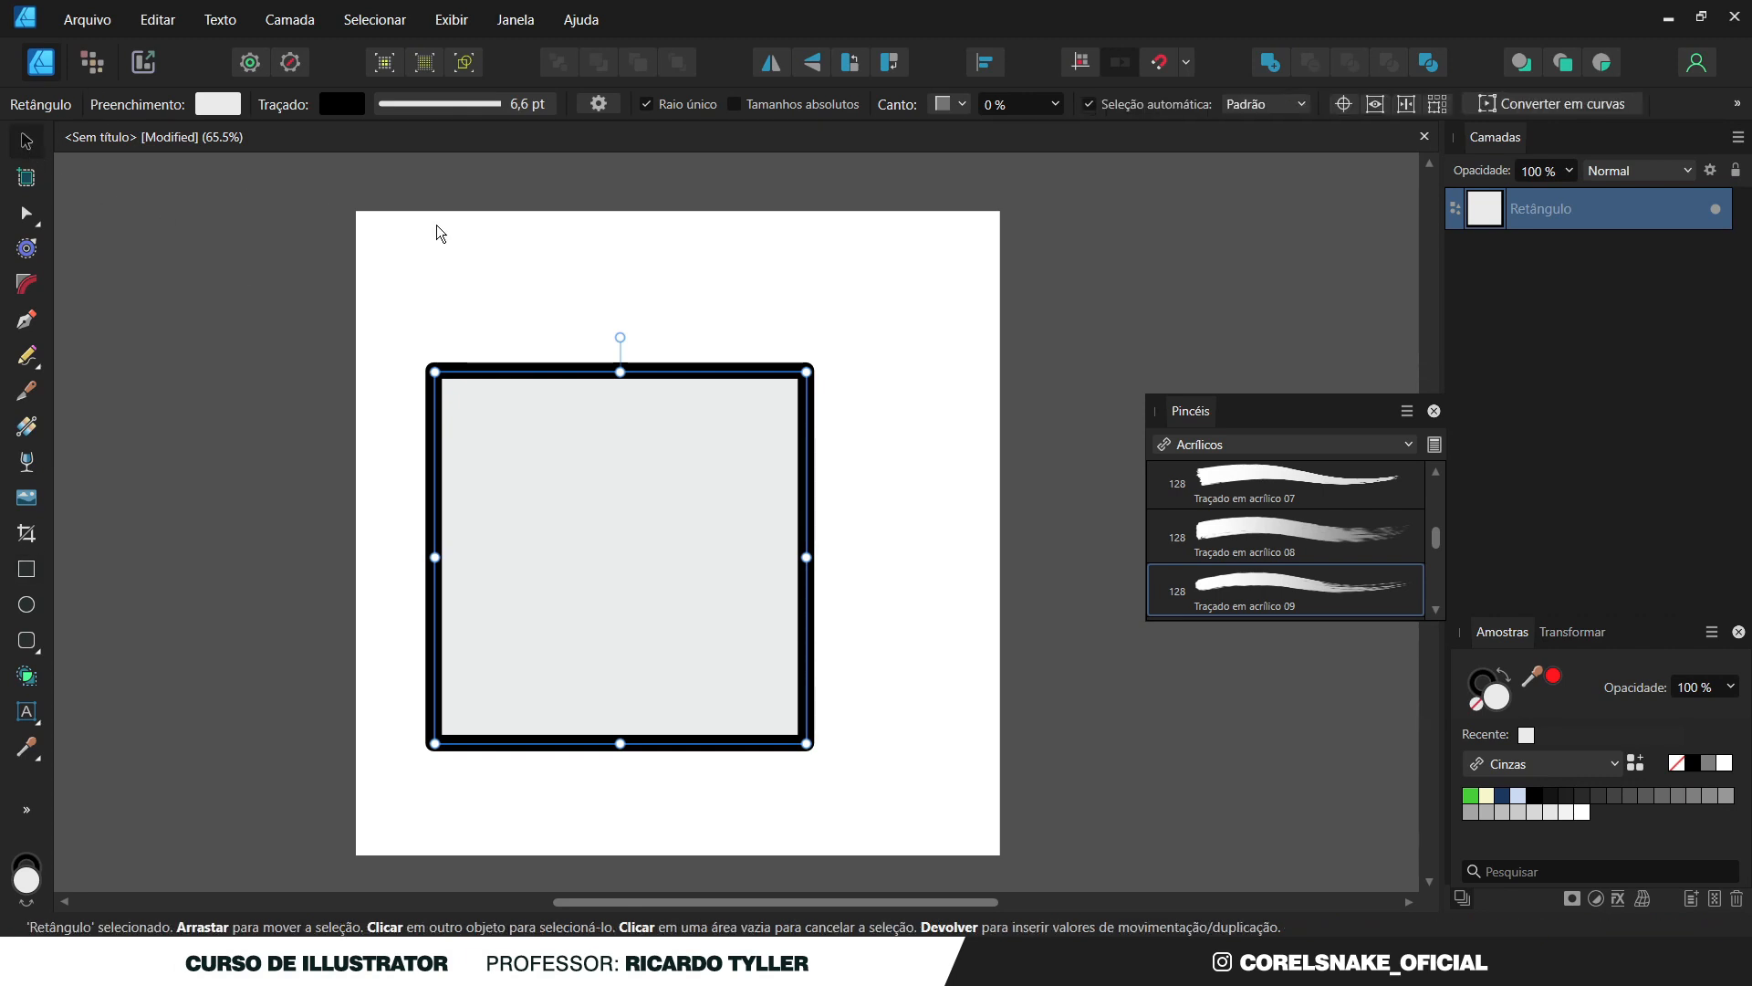
left_click(510, 103)
left_click_drag(473, 175, 356, 186)
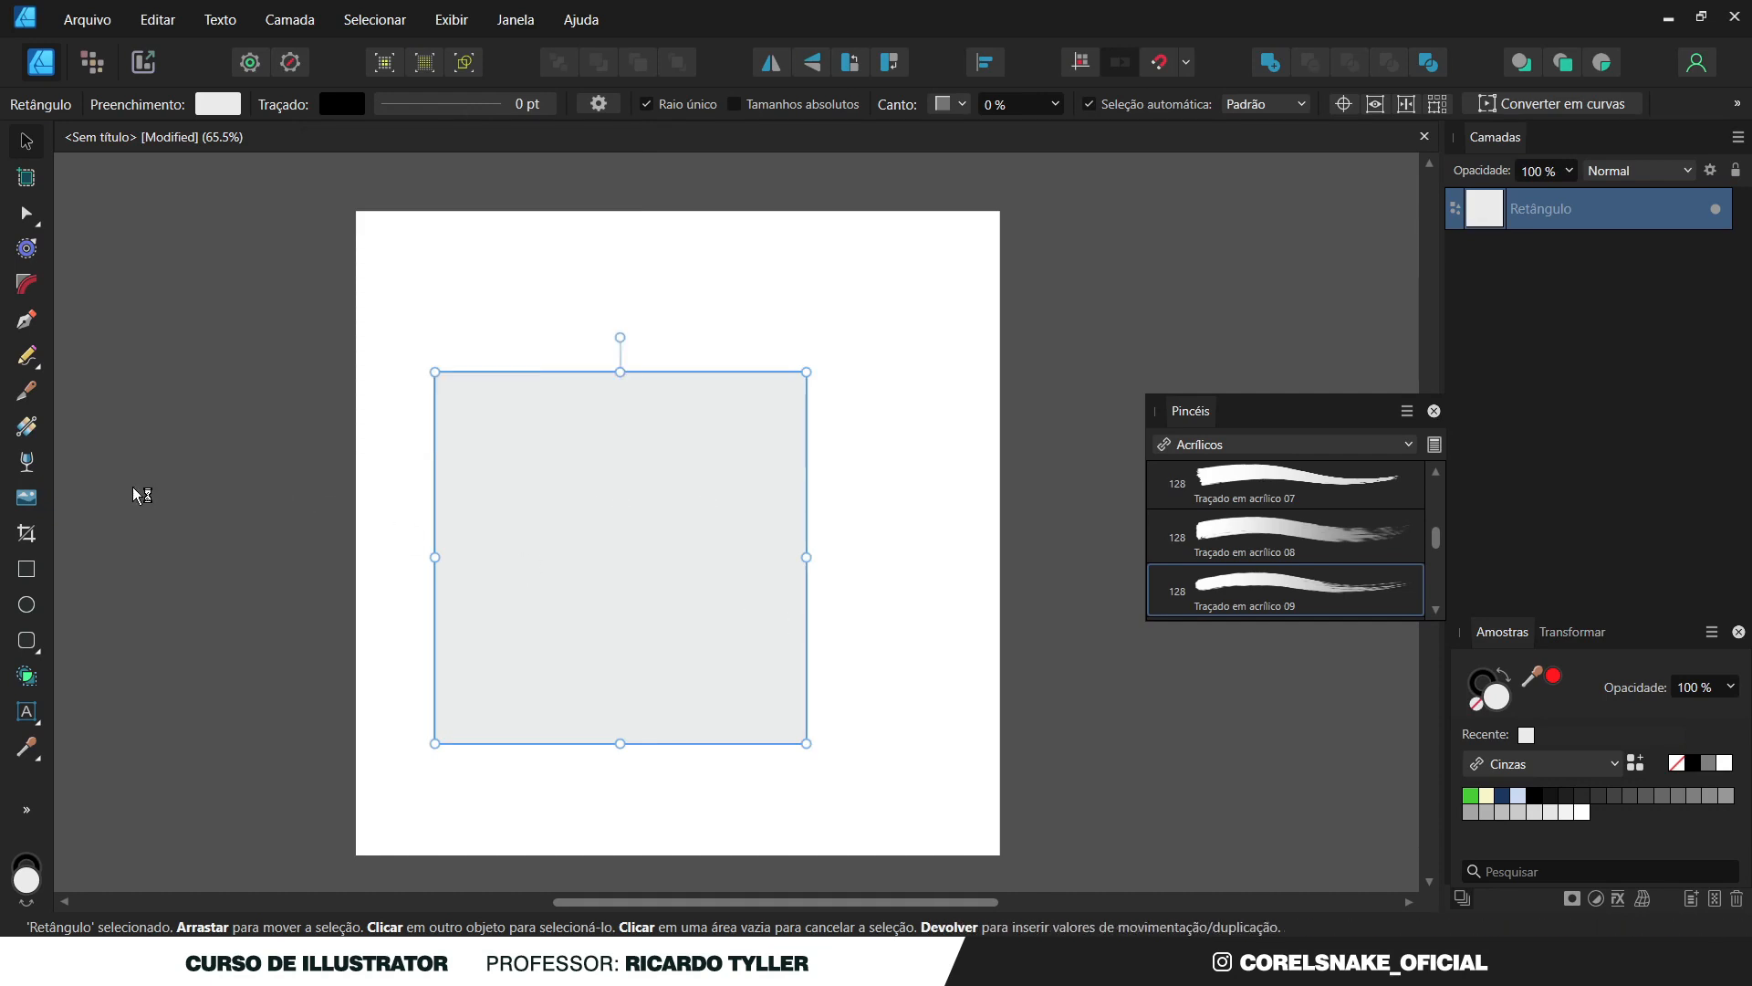
Apply a linear gradient fill diagonally from the rectangle's lower-left to its upper-right corner and set its midpoint to 59%.
left_click(26, 426)
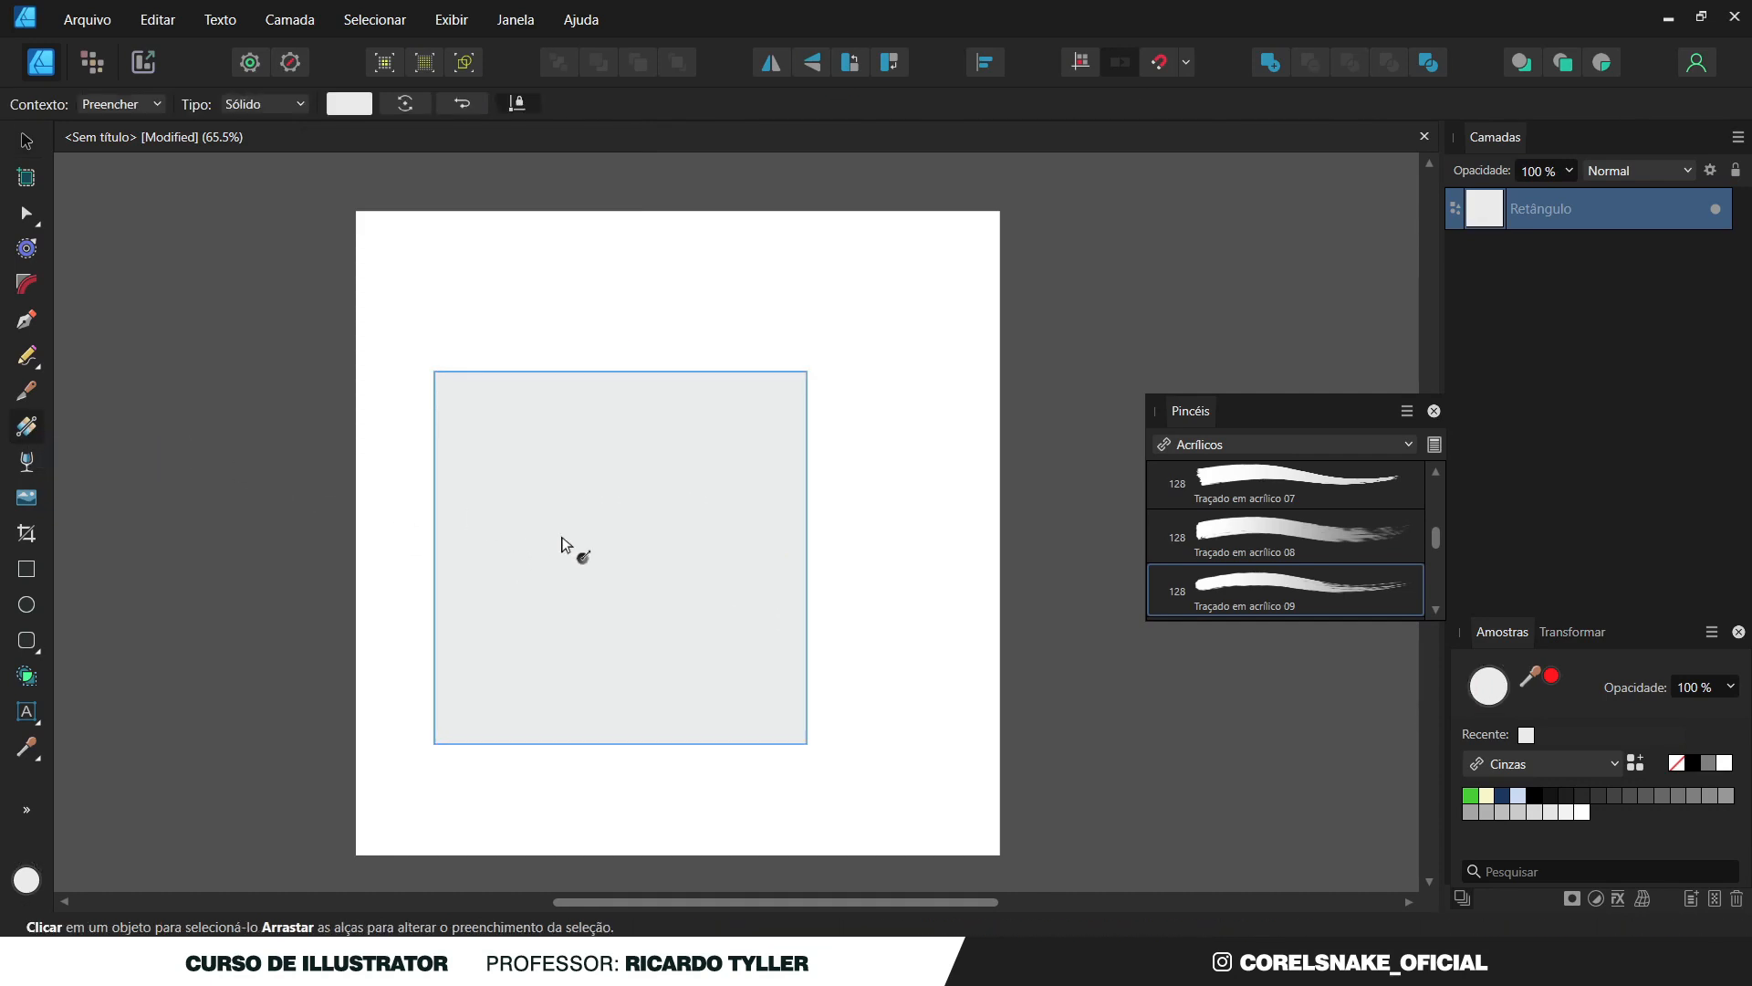
left_click_drag(458, 721, 765, 419)
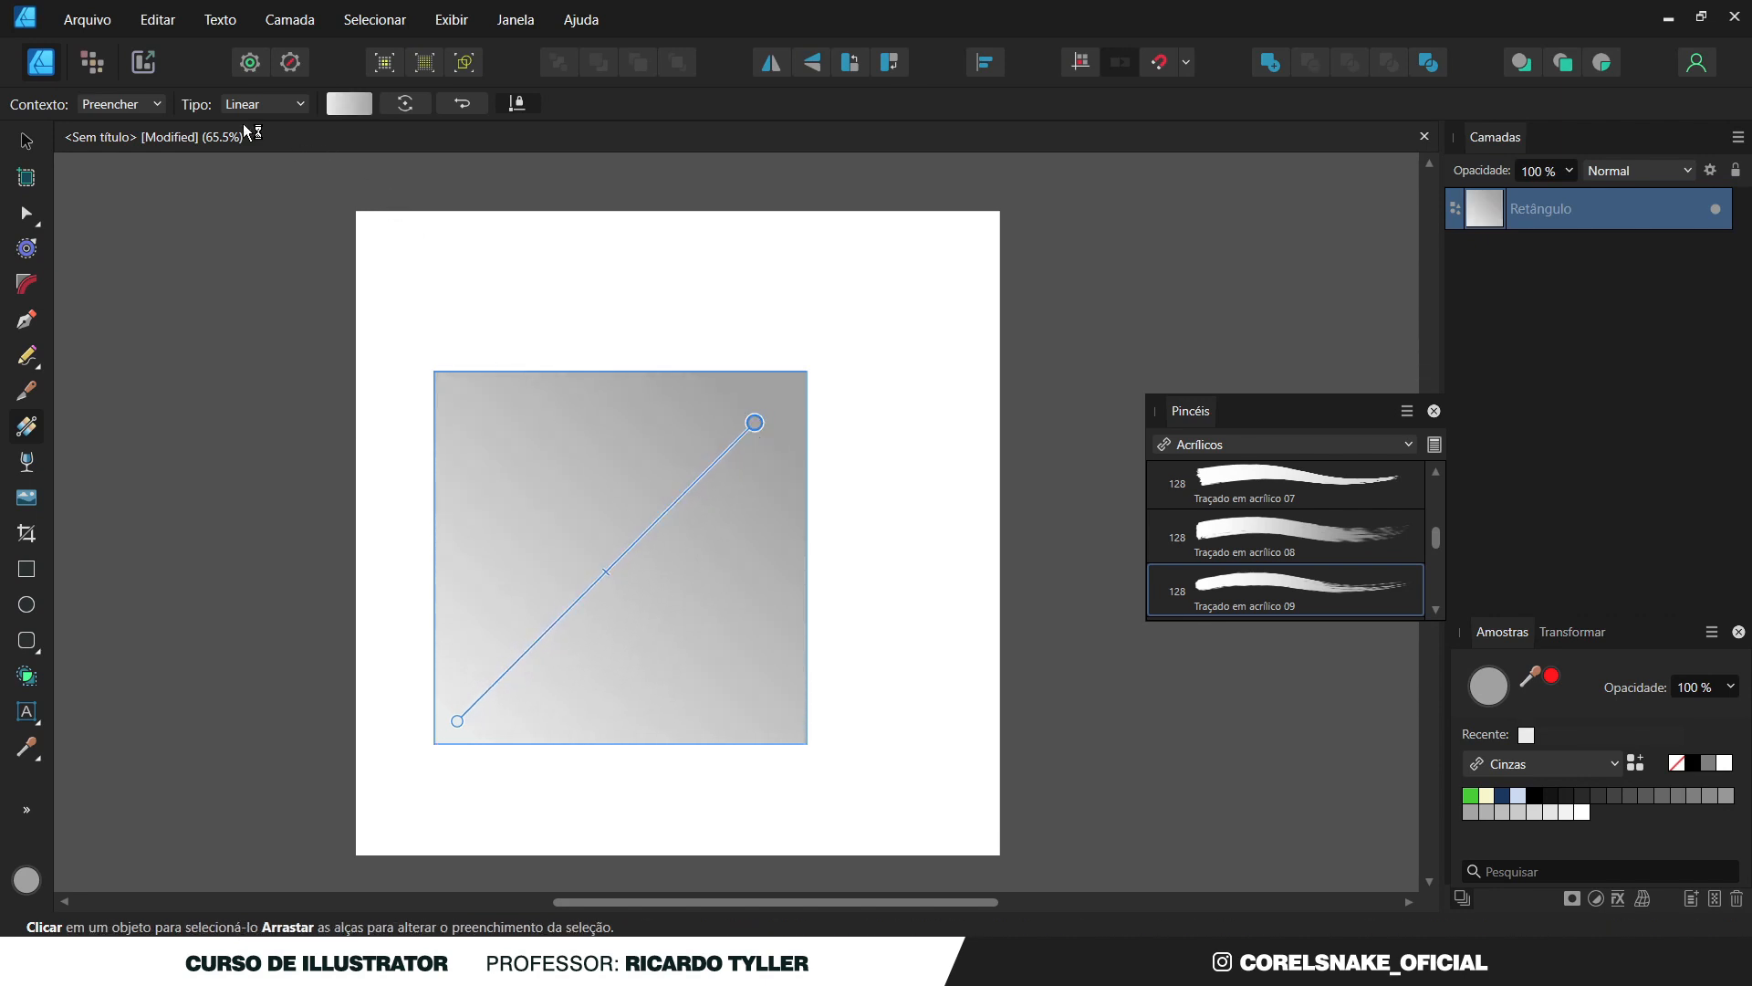
left_click(367, 107)
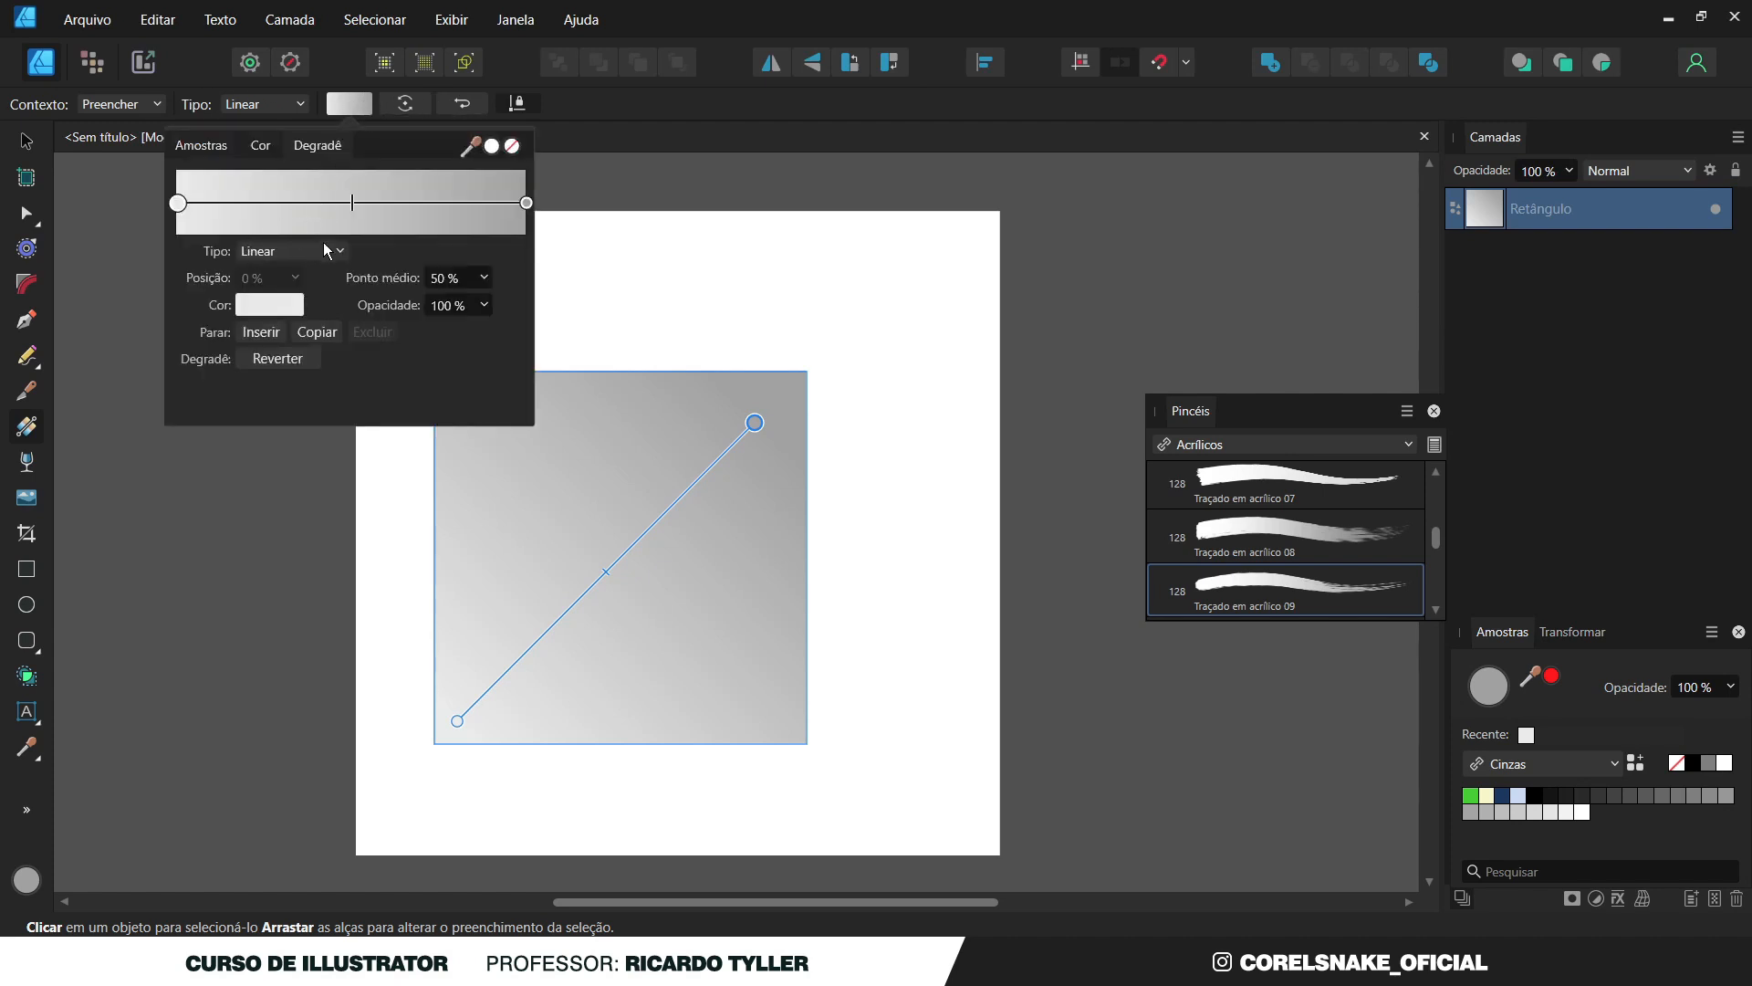
mouse_move(357, 203)
left_mouse_down()
mouse_move(344, 222)
mouse_move(385, 218)
left_mouse_up()
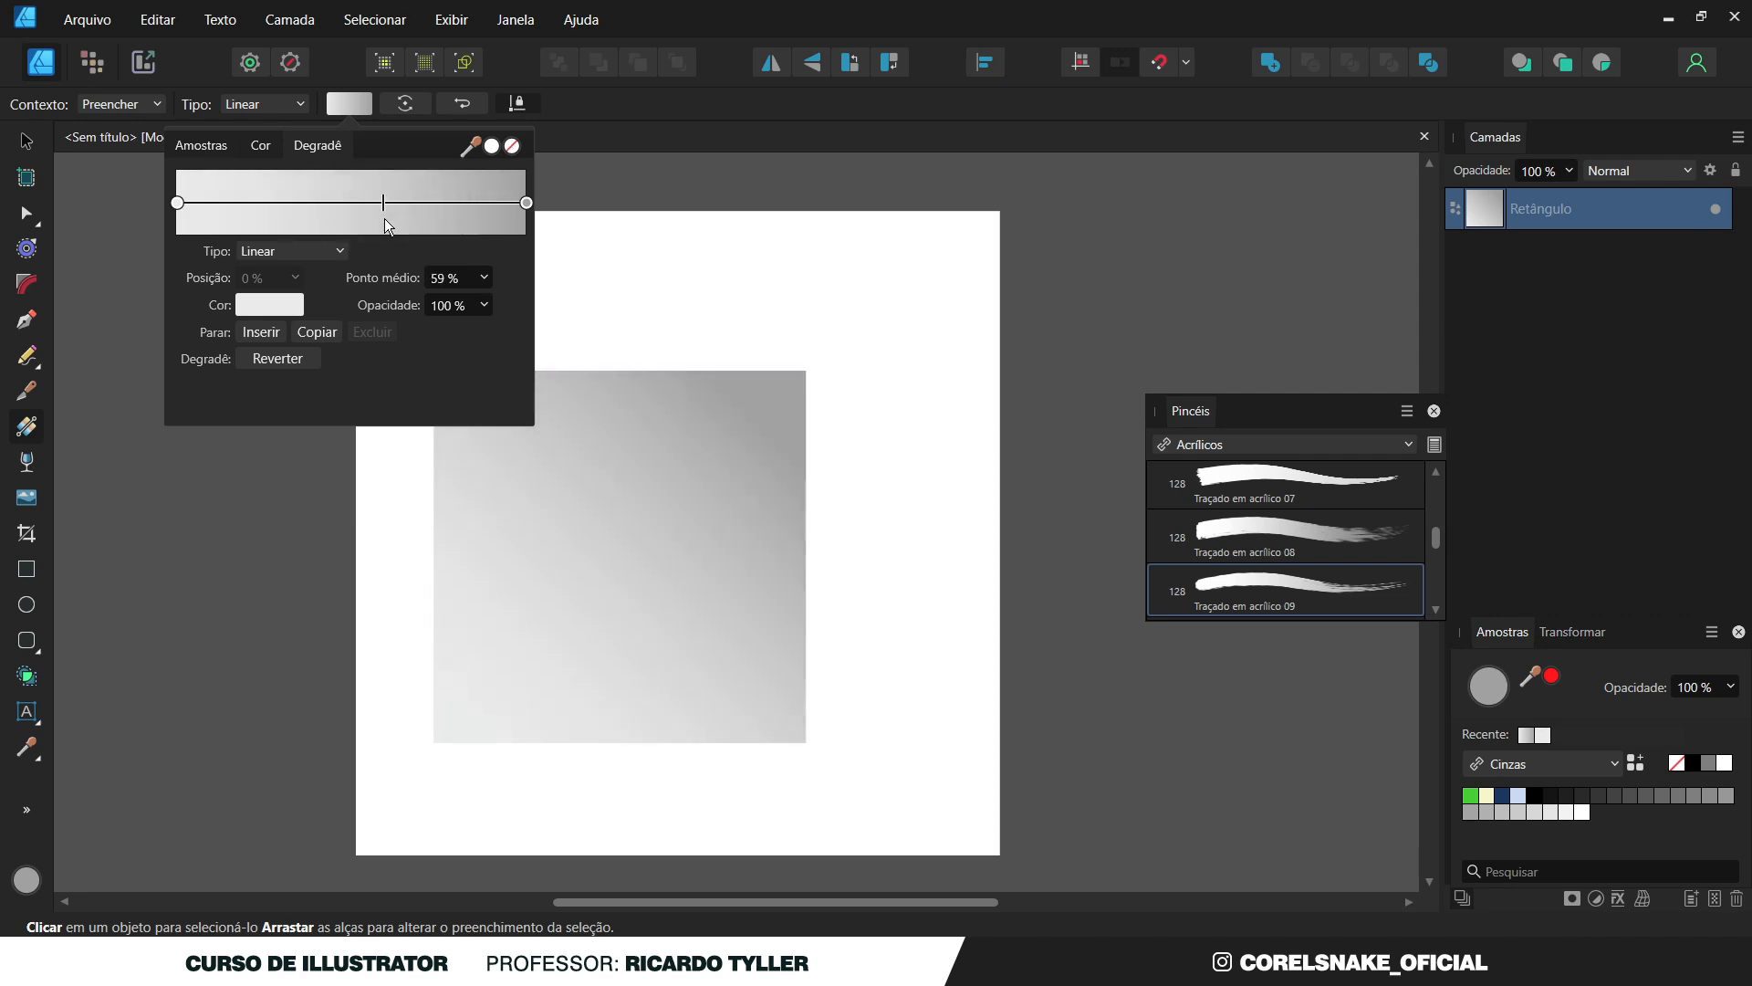
Add a colour stop near the middle of the gradient line and redraw the gradient from the rectangle's upper-right to its lower-left corner.
left_click(527, 203)
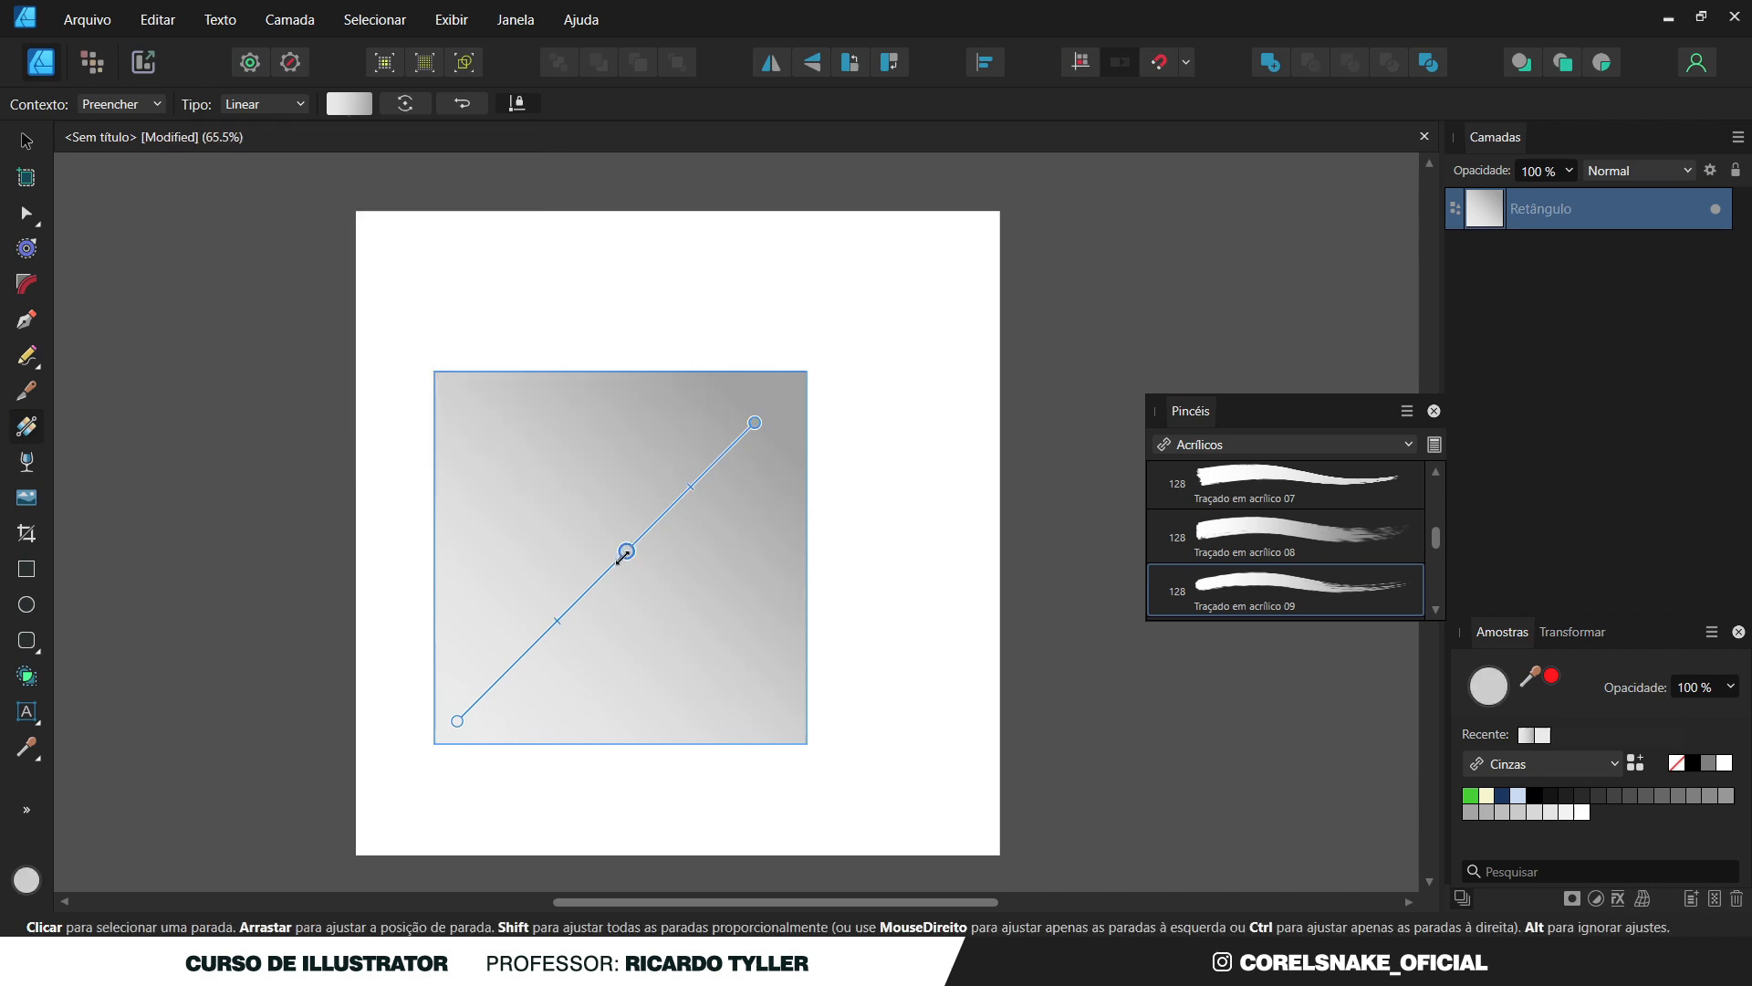
left_click_drag(589, 584, 494, 689)
left_click_drag(745, 393, 461, 701)
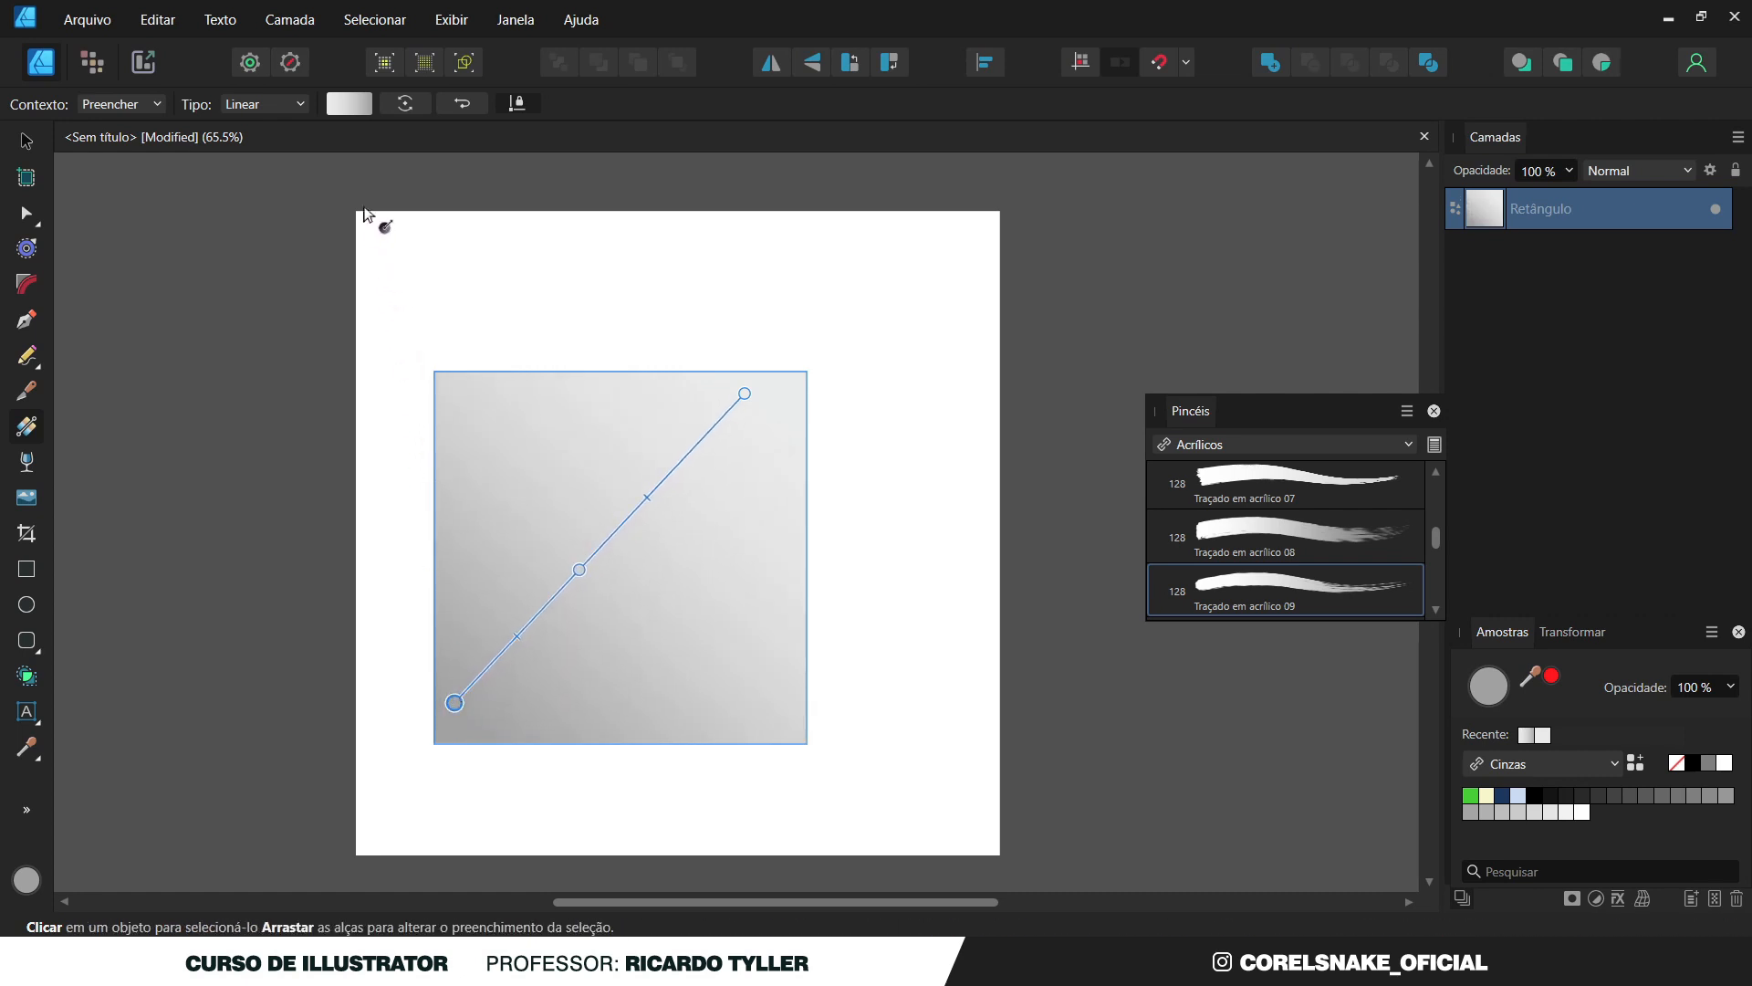
Reverse the rectangle's gradient several times, ending with the lighter colour at its start again.
left_click(340, 106)
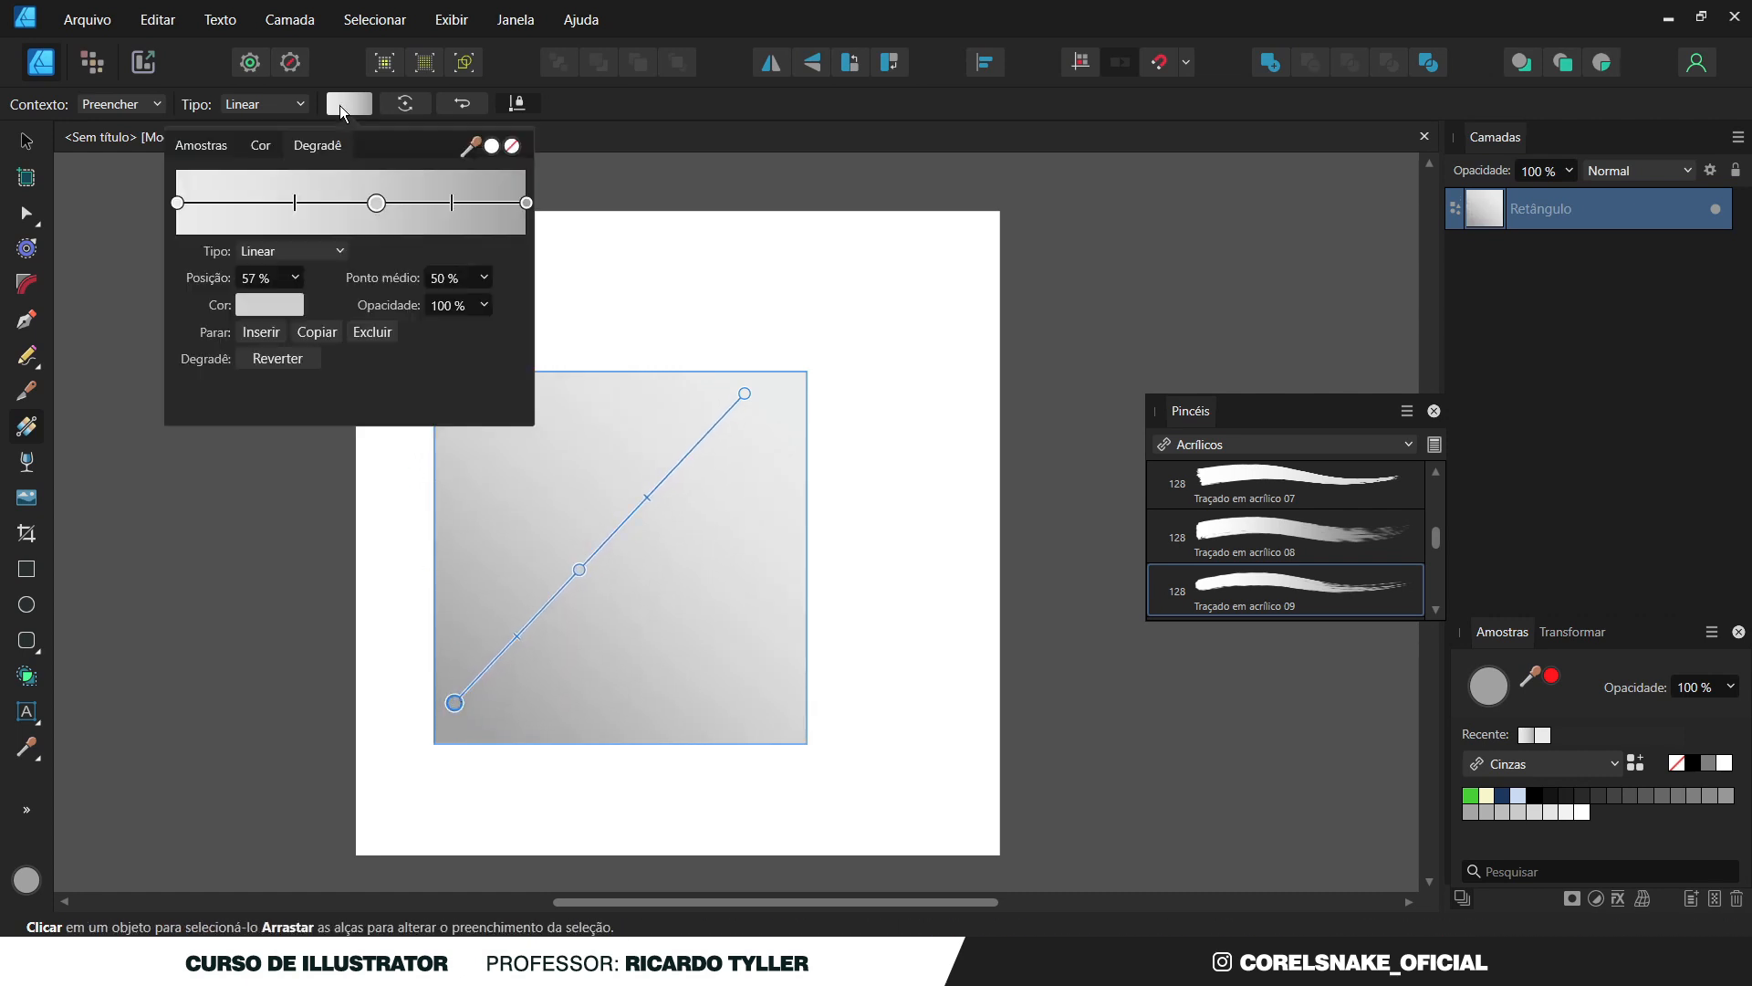
left_click(276, 358)
left_click(276, 358)
left_click(279, 359)
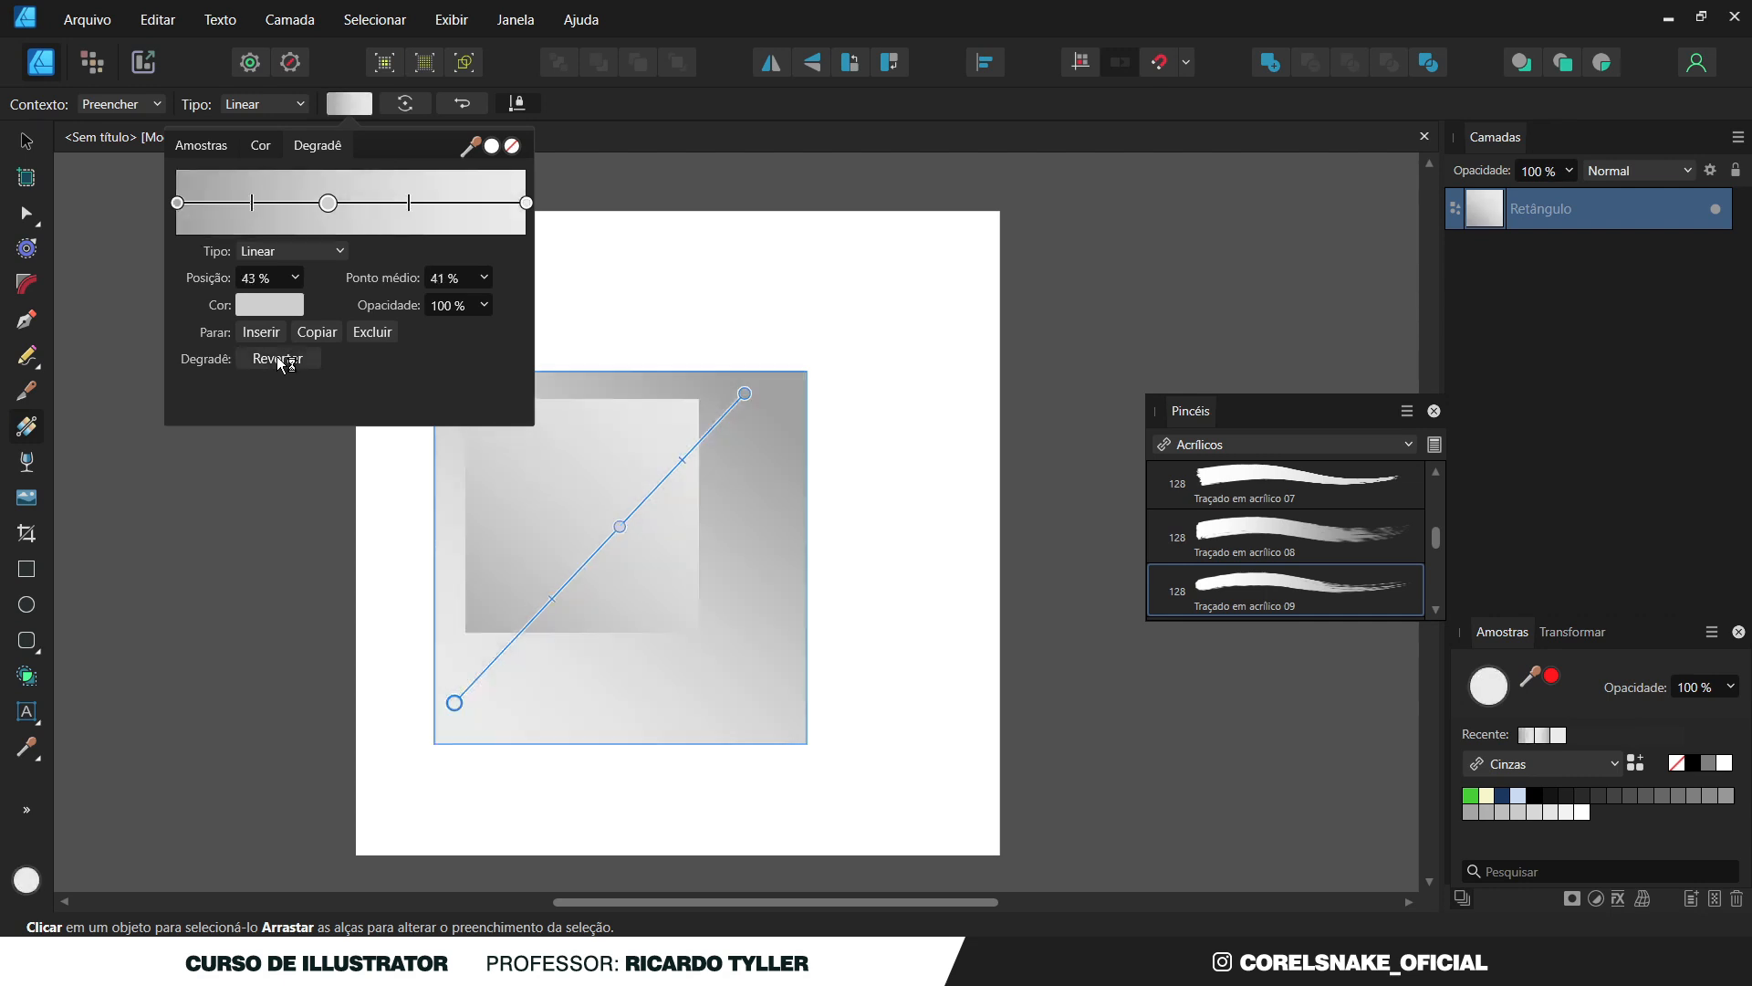
left_click(278, 359)
Change the gradient to Elíptico, centre it in the rectangle and extend its end handle towards the upper-right corner.
left_click(336, 250)
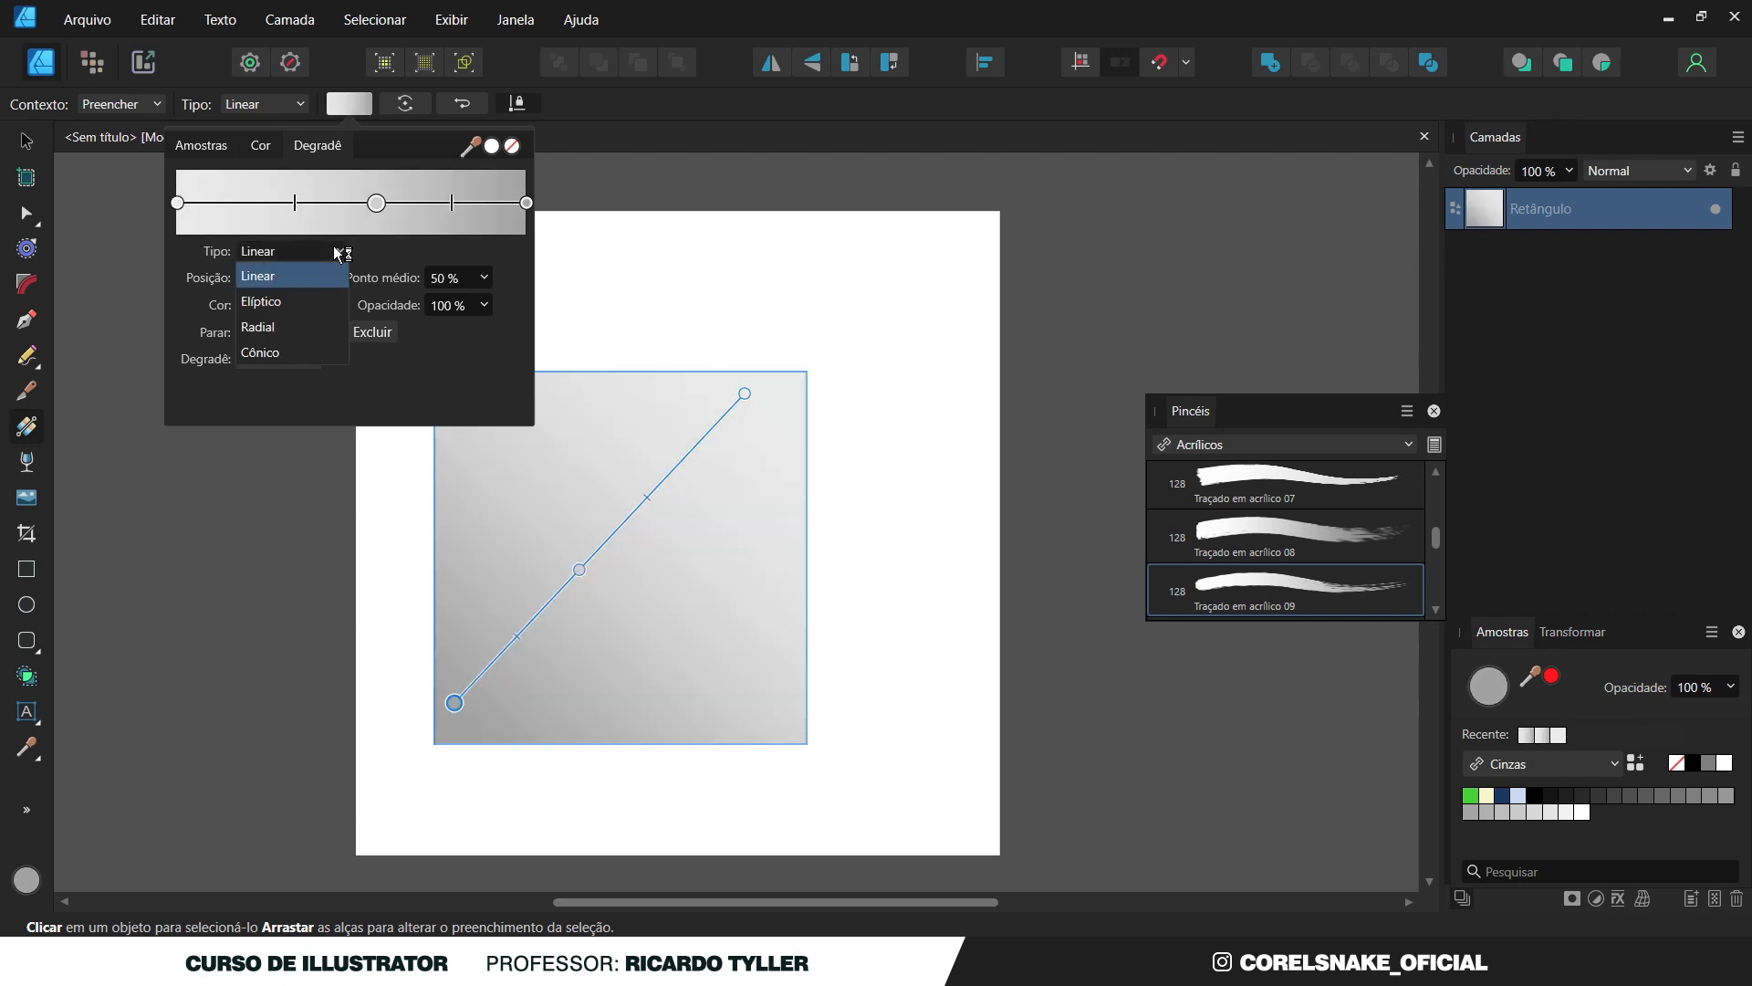
left_click(301, 302)
left_click_drag(746, 397, 634, 532)
left_click_drag(337, 838, 446, 748)
left_click_drag(613, 565, 736, 404)
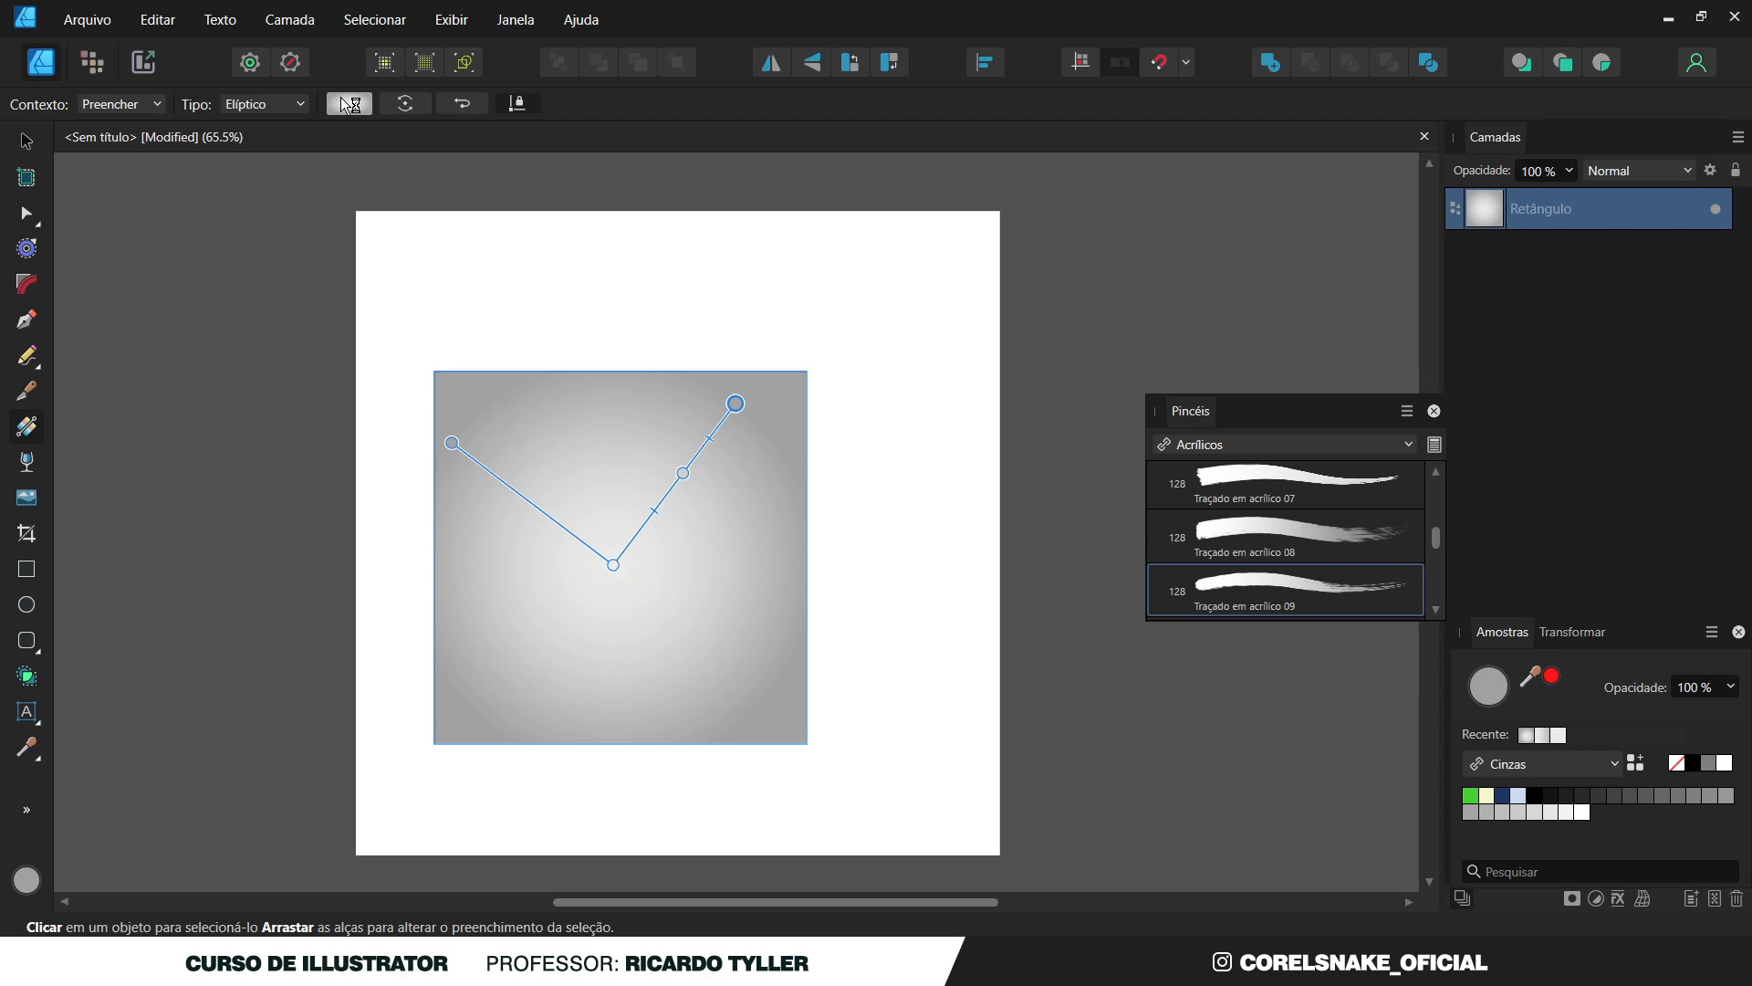
Check the gradient's fill and stroke context options, and flip the elliptical gradient back and forth between inner and outer colours.
left_click(119, 108)
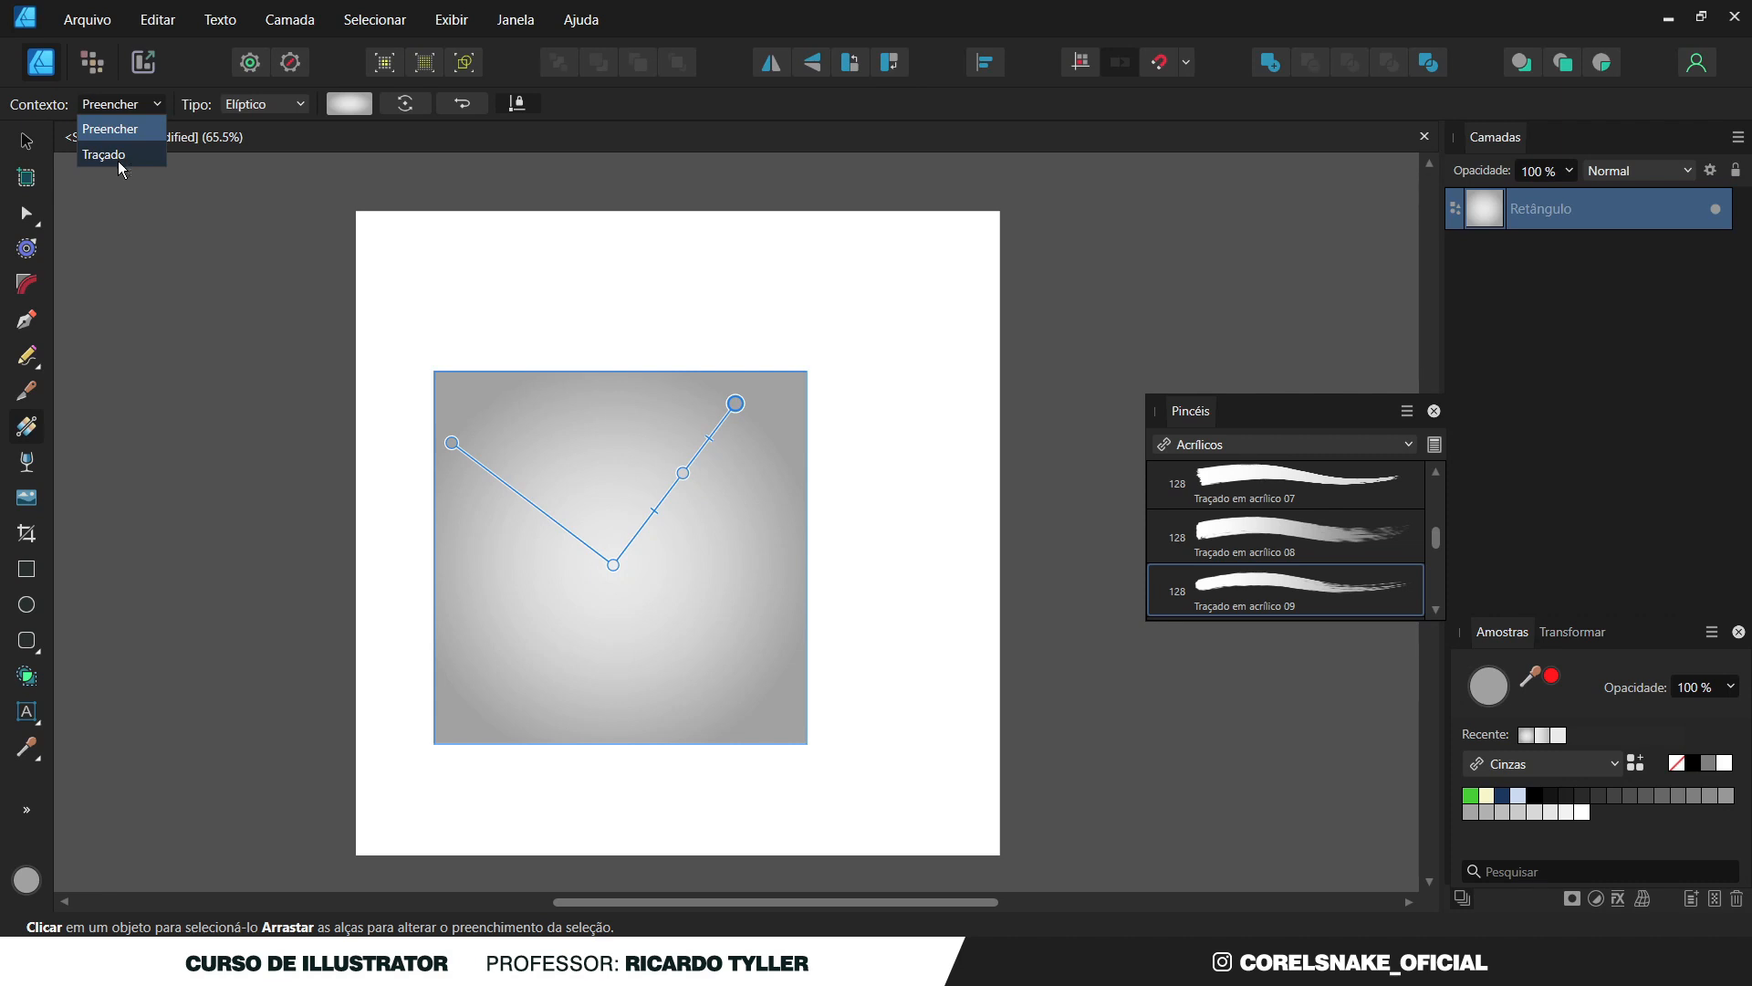
left_click(459, 103)
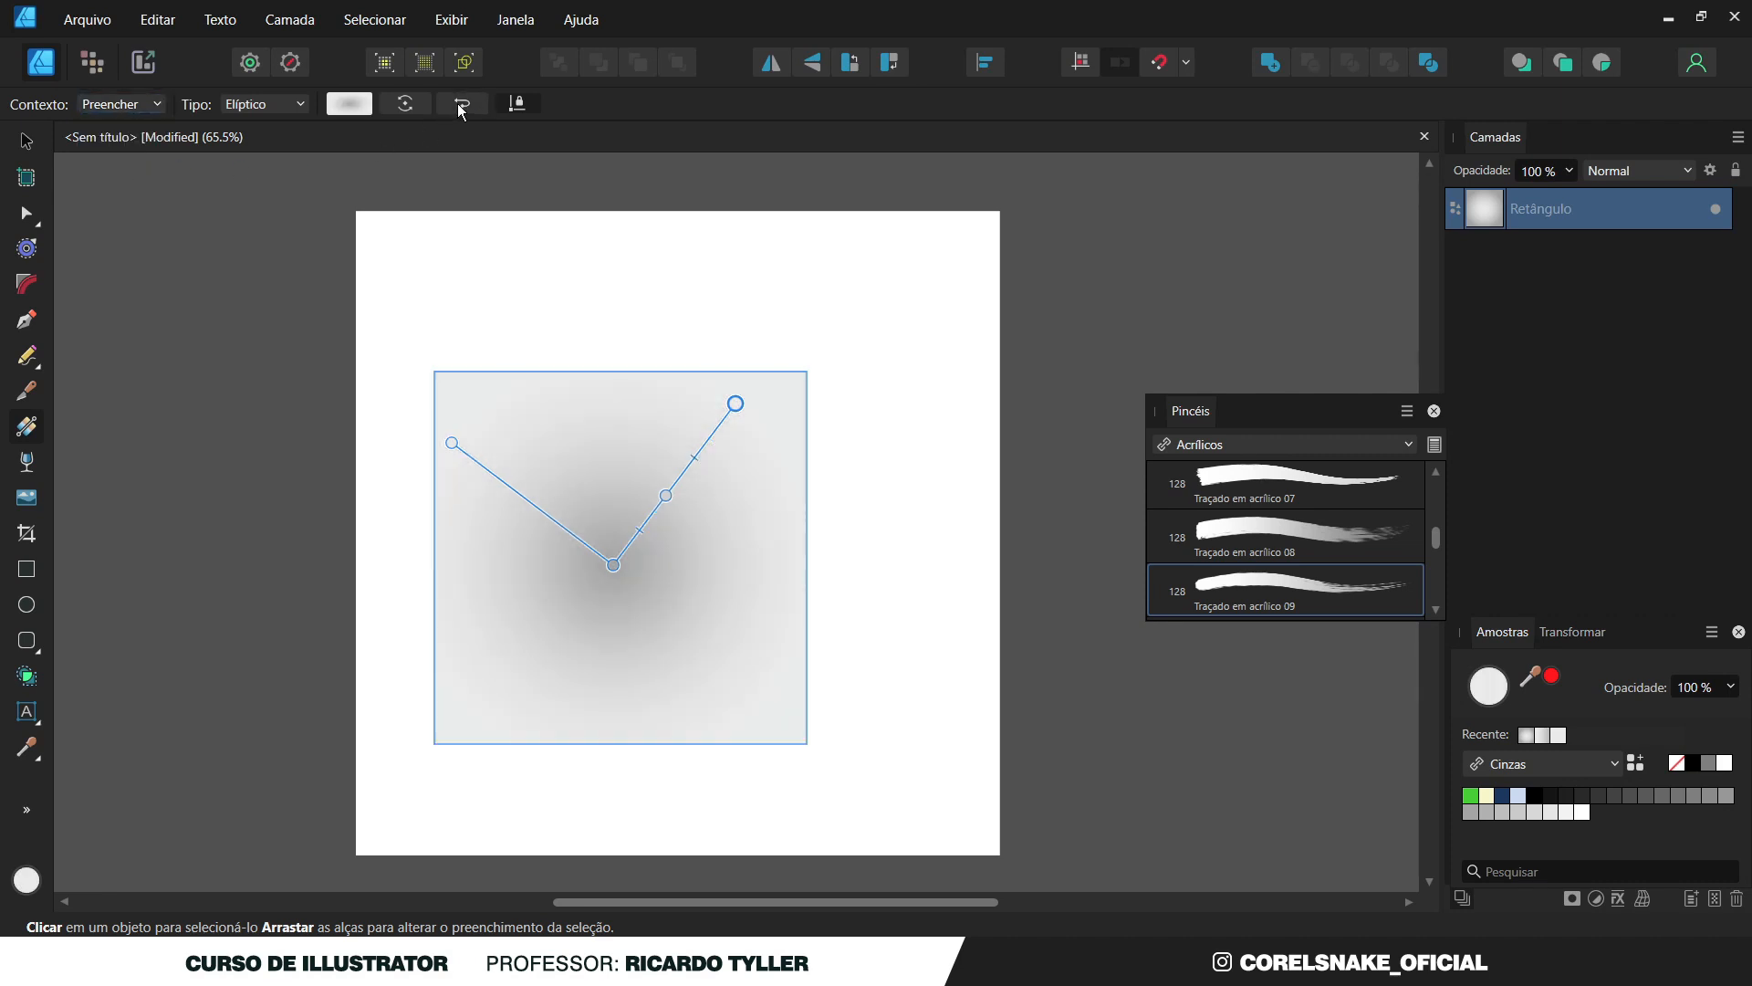
left_click(459, 104)
left_click(459, 103)
left_click(459, 103)
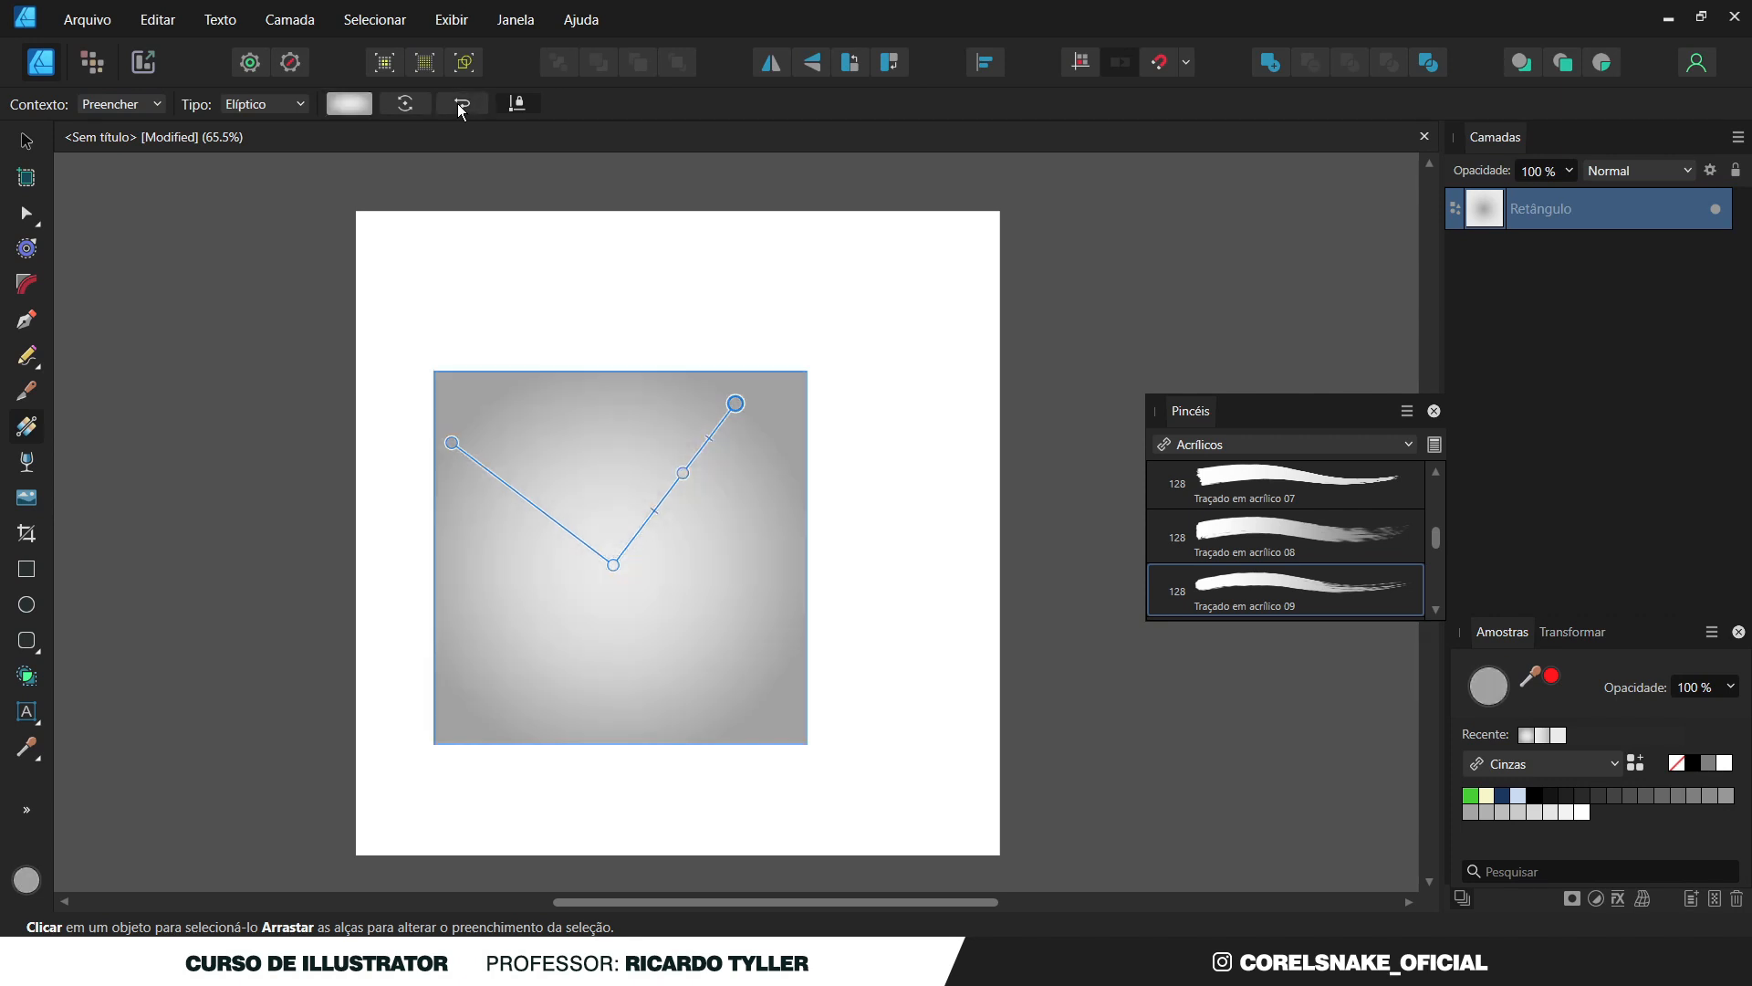
left_click(459, 103)
left_click(459, 103)
left_click(462, 104)
left_click(462, 103)
left_click(462, 103)
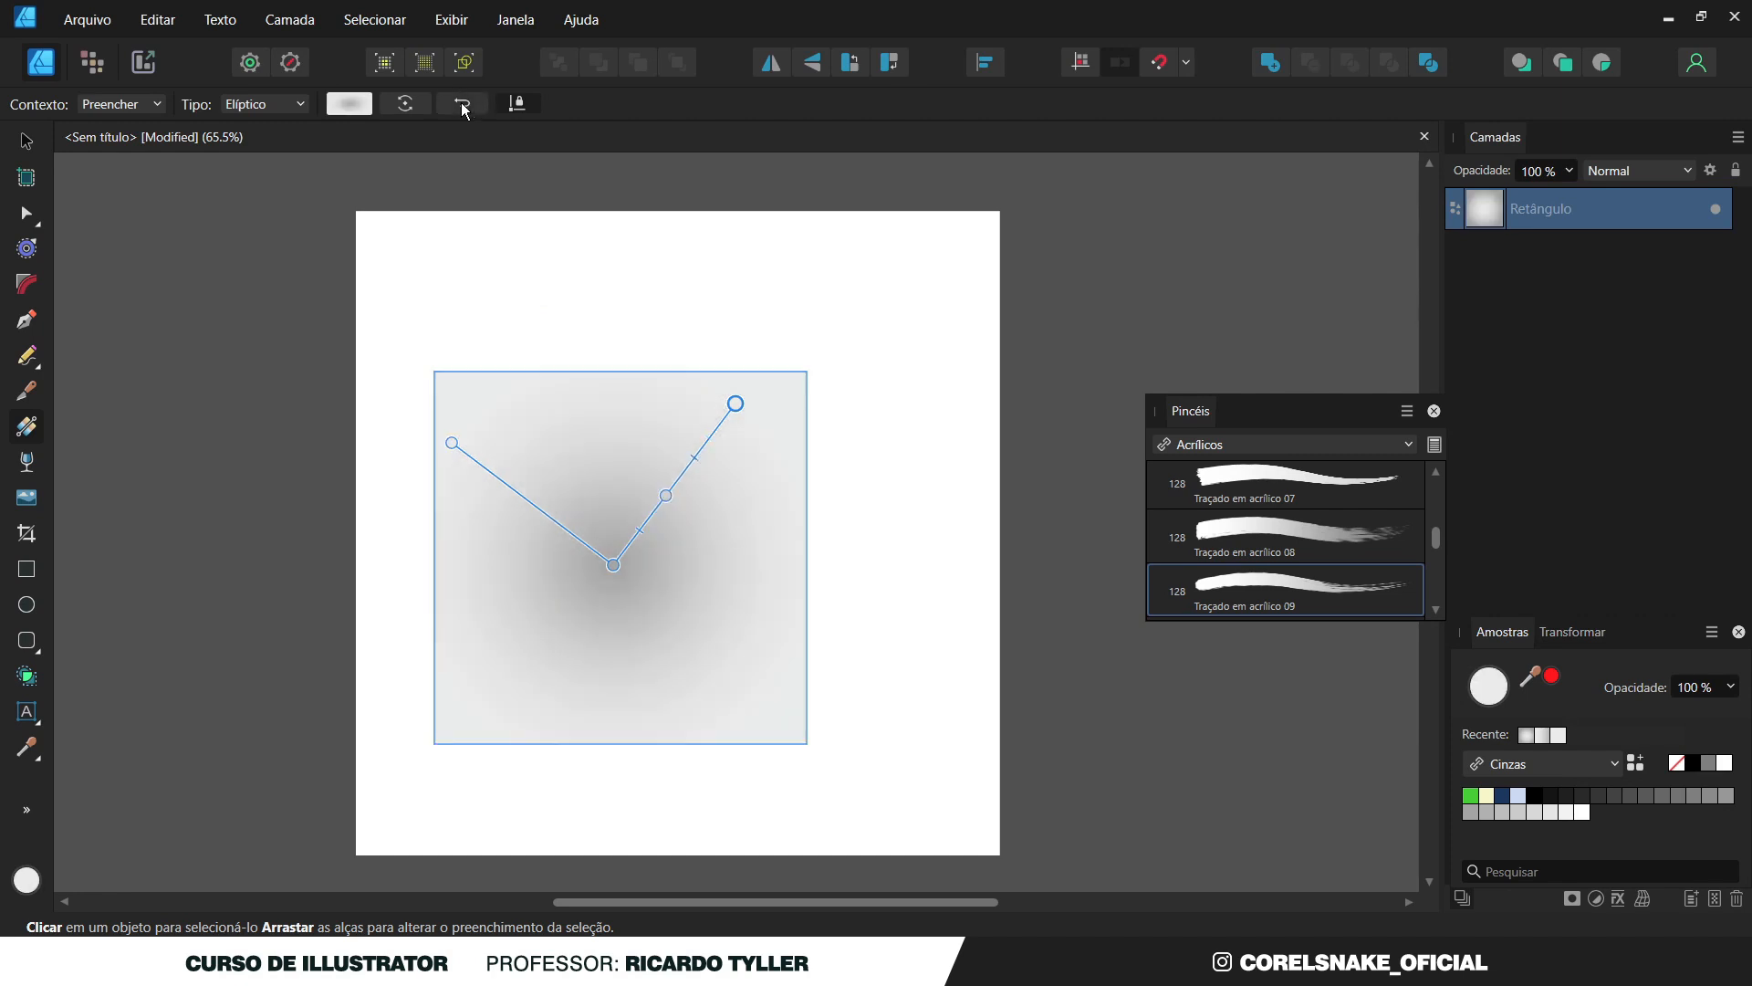
left_click(462, 103)
Set the colour of the elliptical gradient's centre stop to red, RGB 175, 0, 0.
left_click(348, 103)
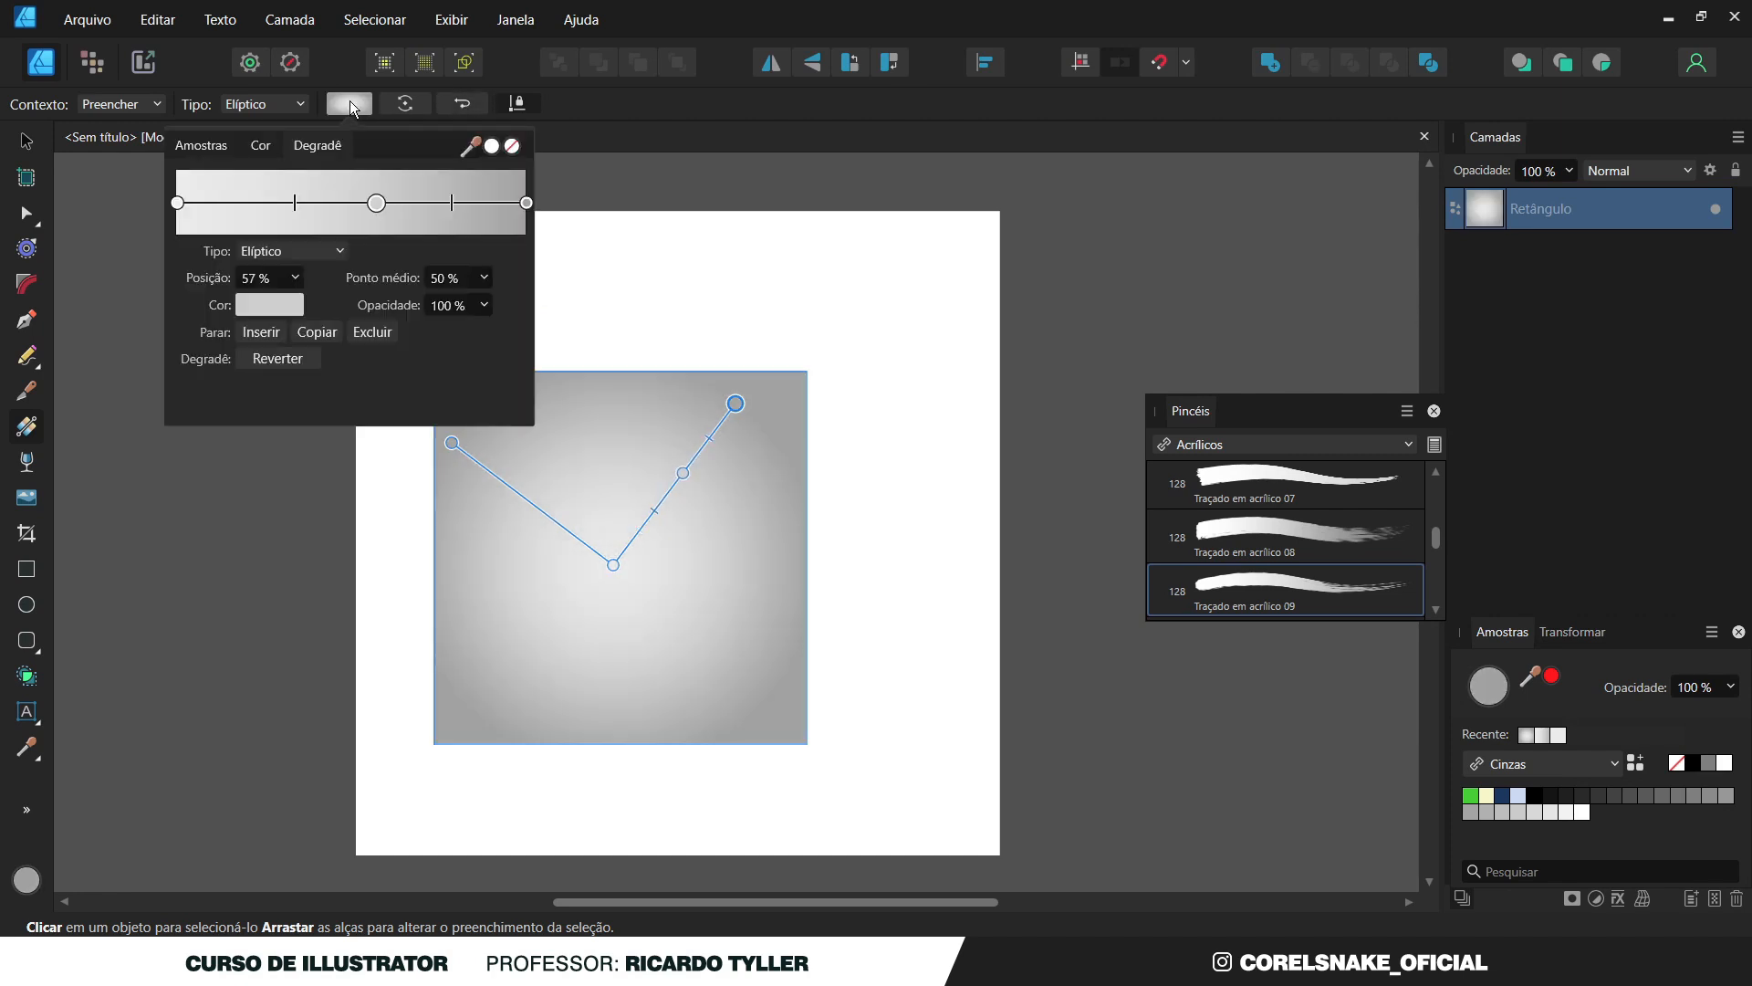
left_click(177, 202)
left_click(258, 310)
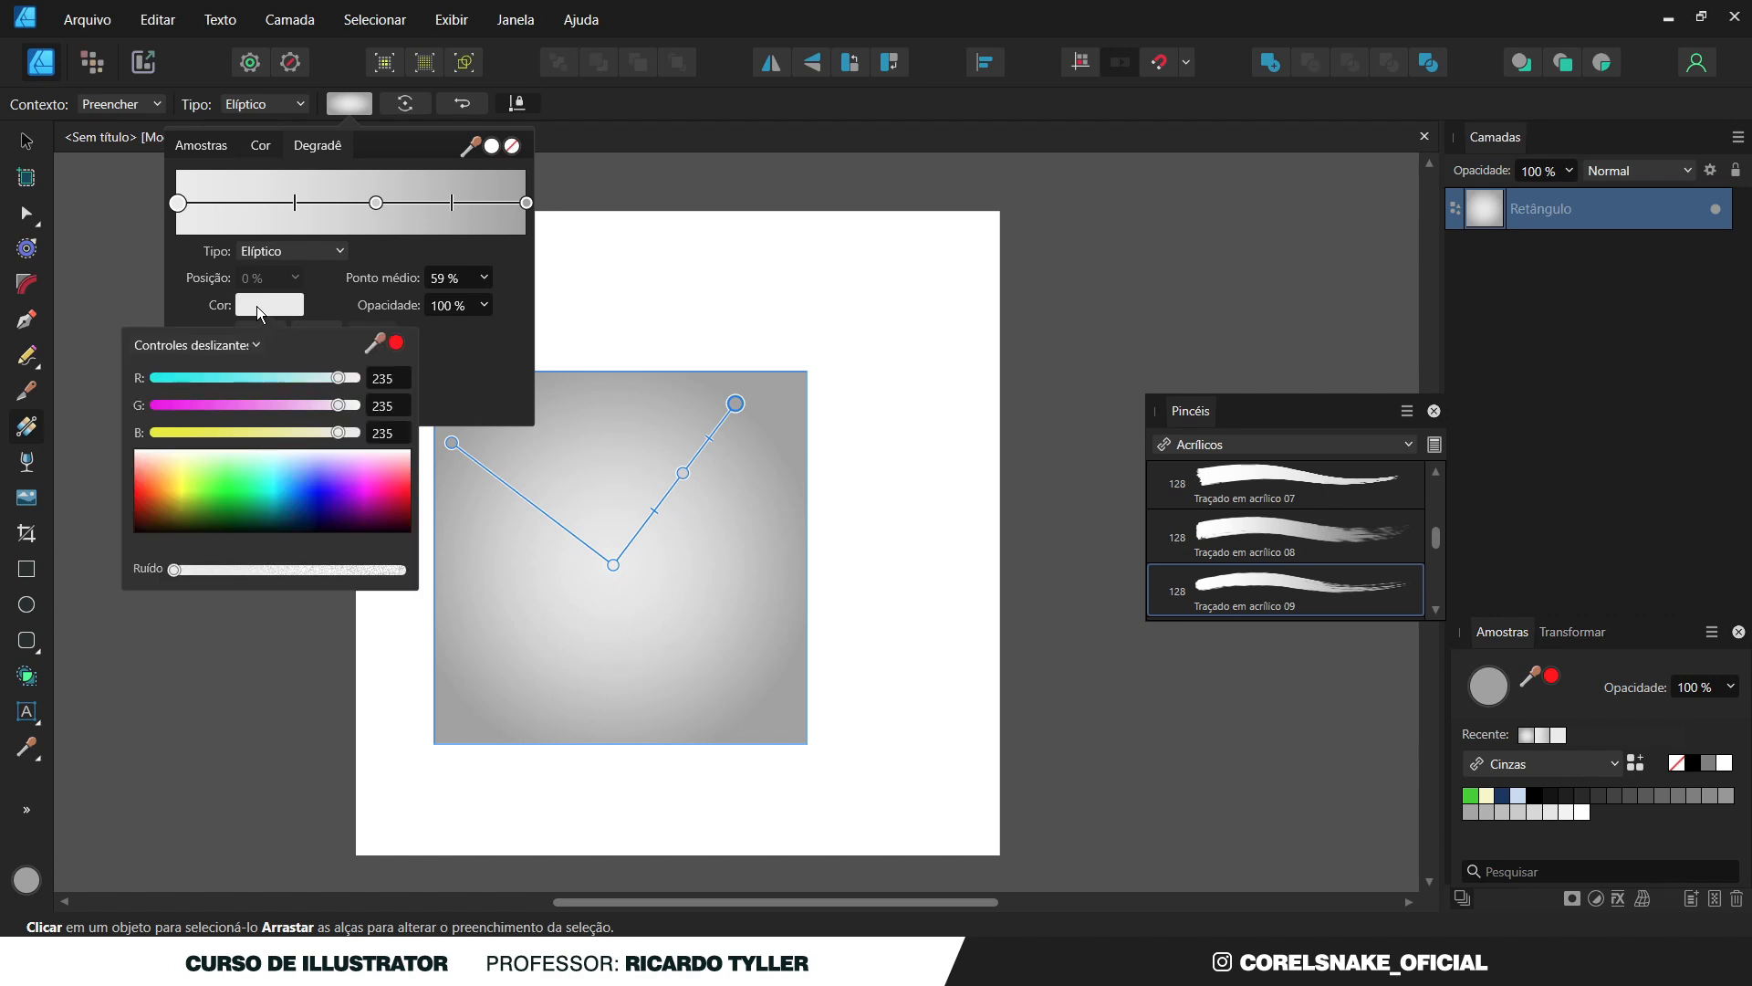
left_click(396, 508)
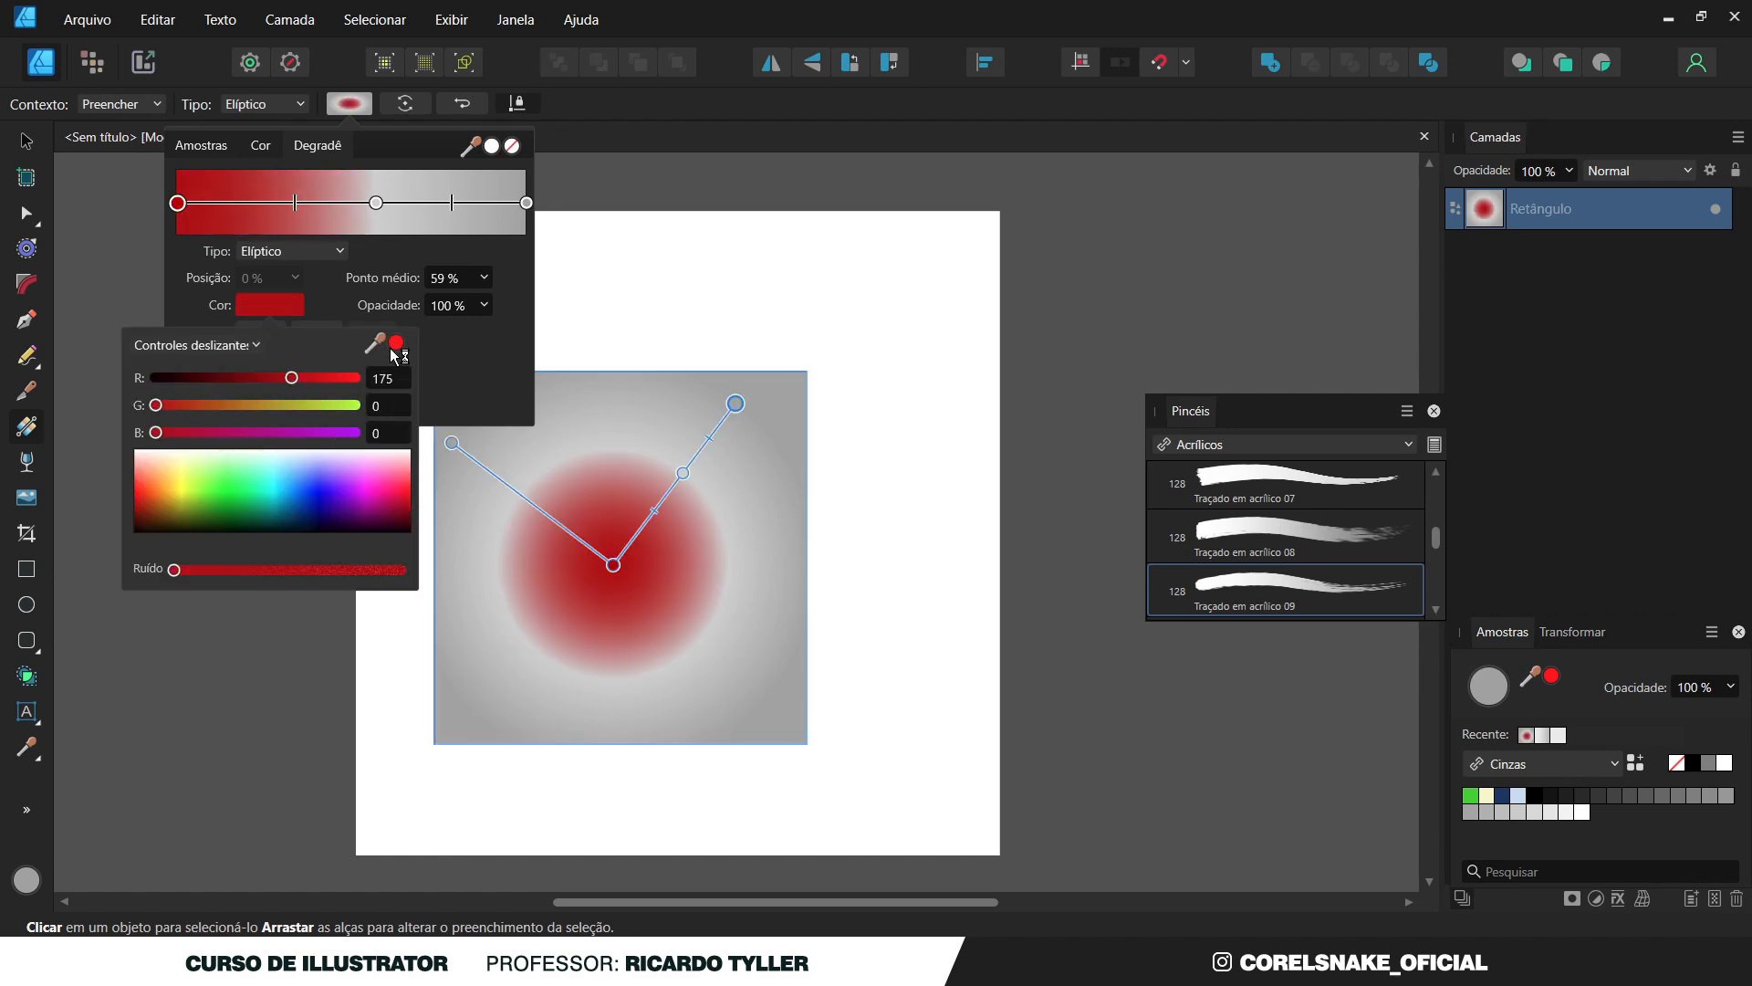
left_click(436, 350)
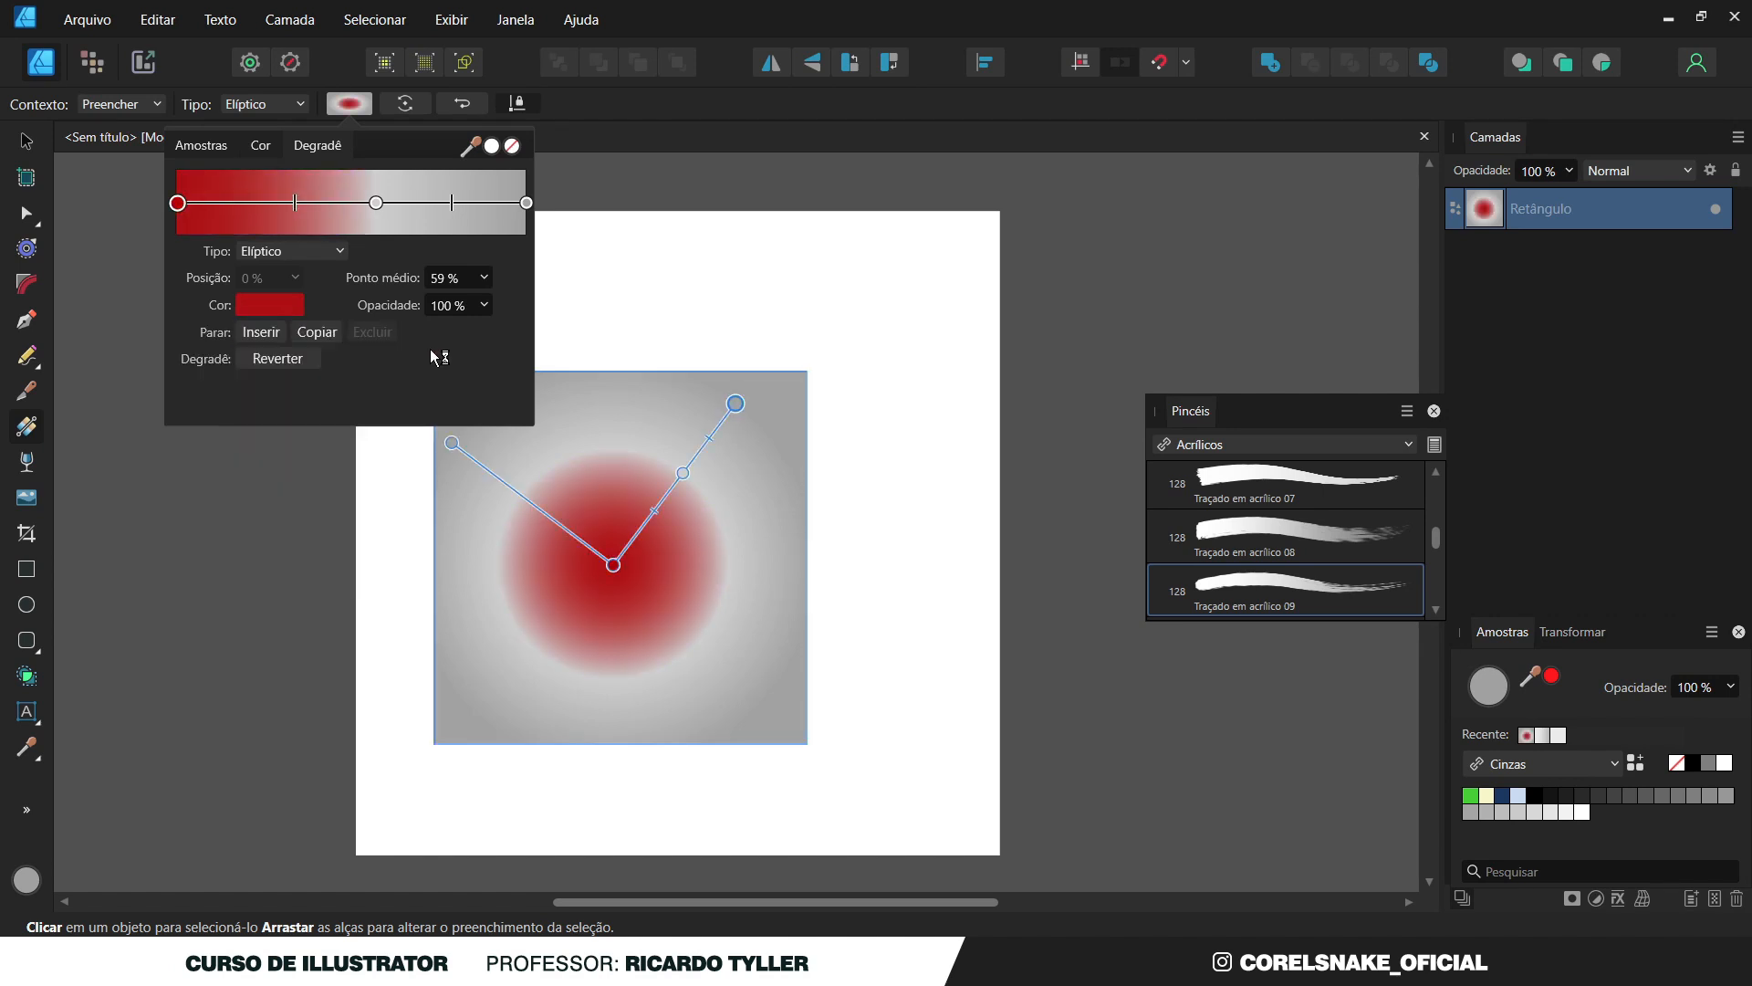
left_click(737, 403)
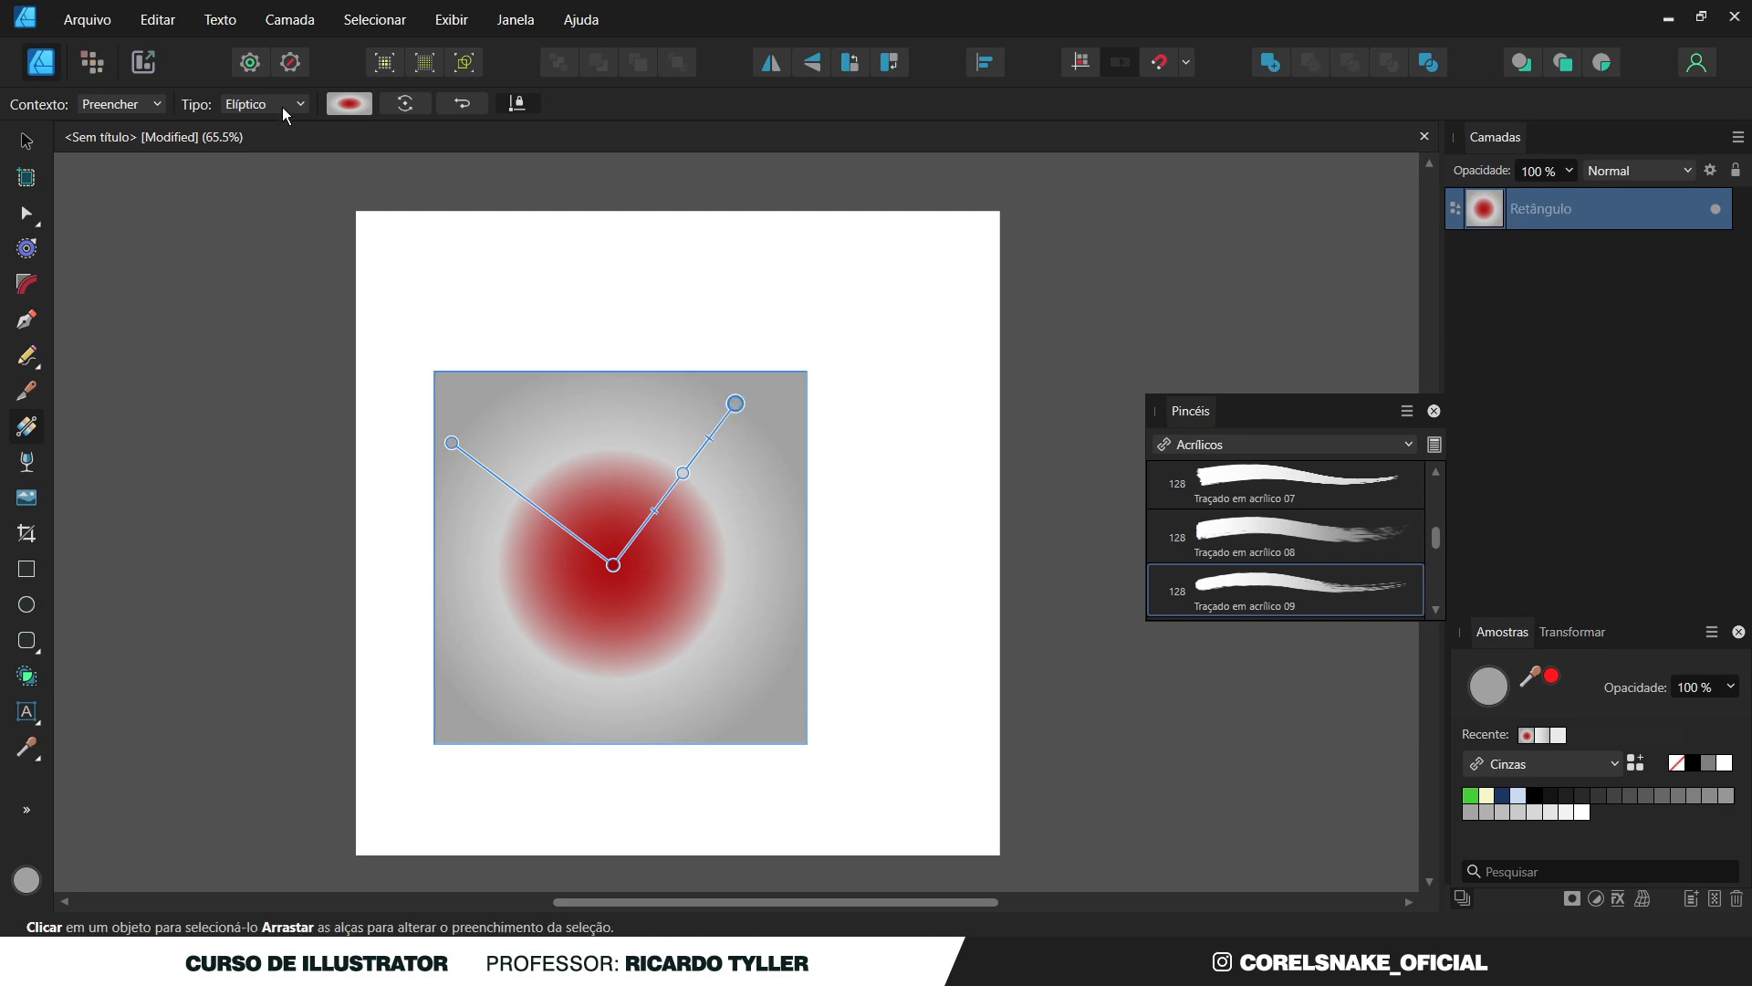
Remove the gradient's middle colour stop and set its outer stop to dark red, RGB 104, 0, 0.
left_click(345, 104)
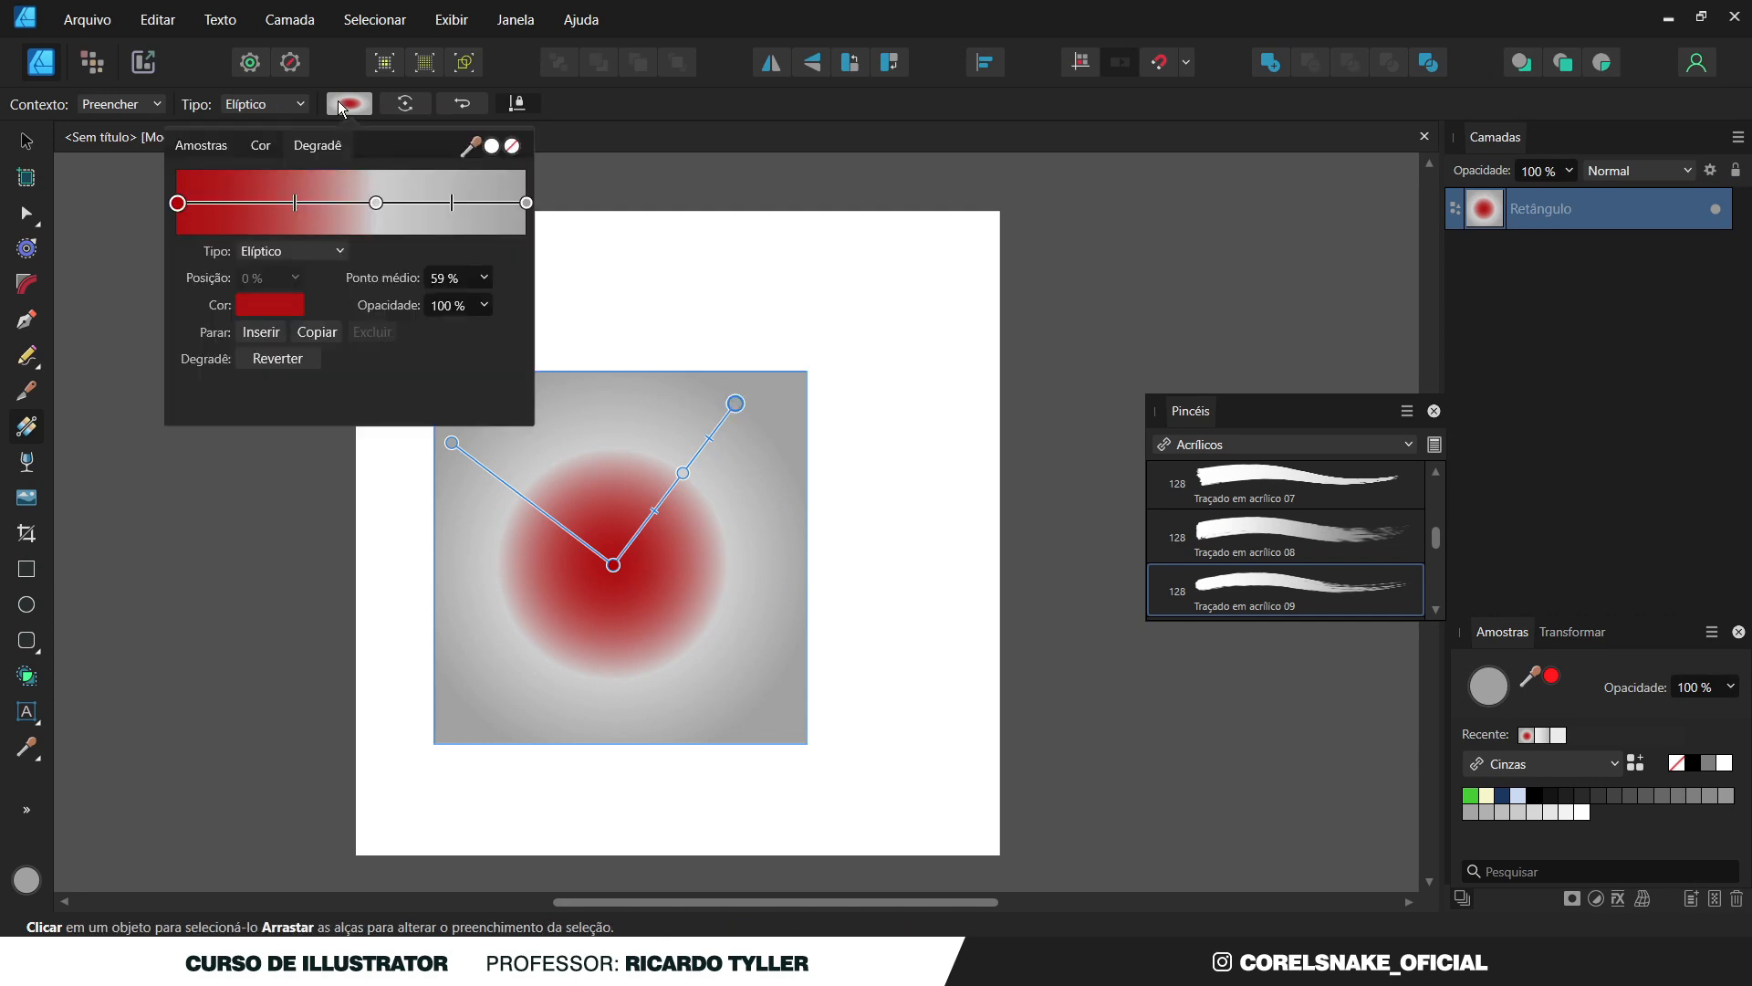
left_click(526, 203)
left_click_drag(376, 203, 392, 251)
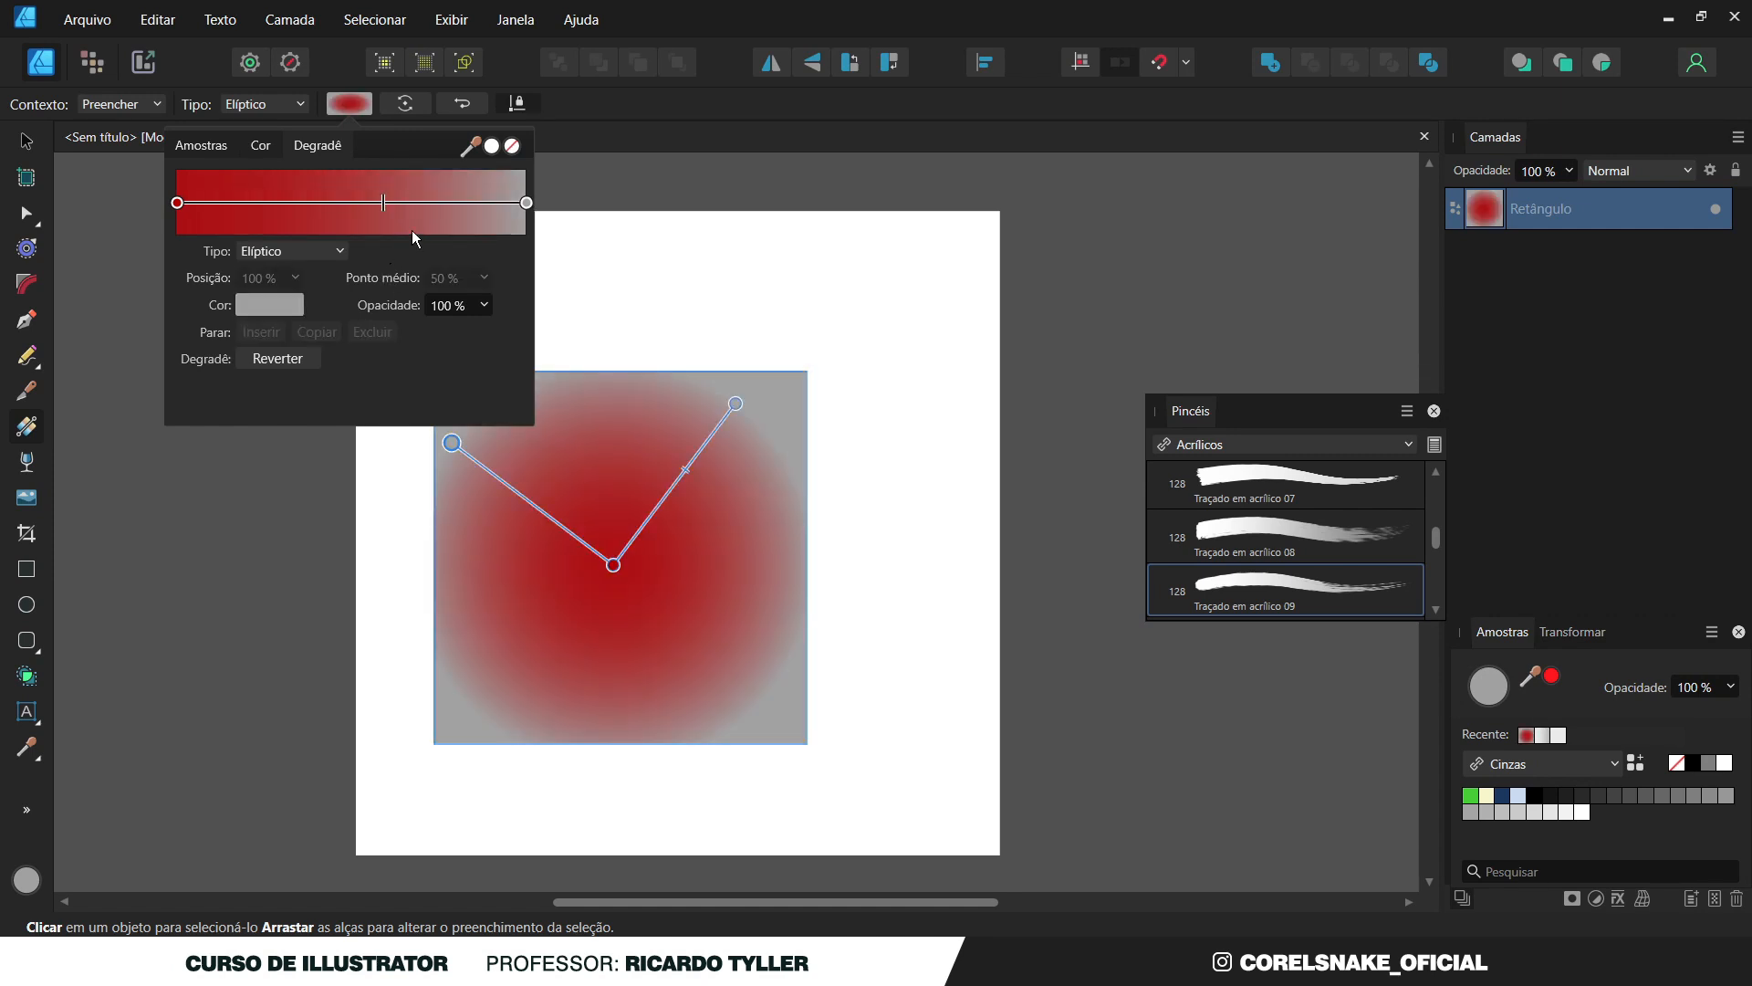
left_click(291, 306)
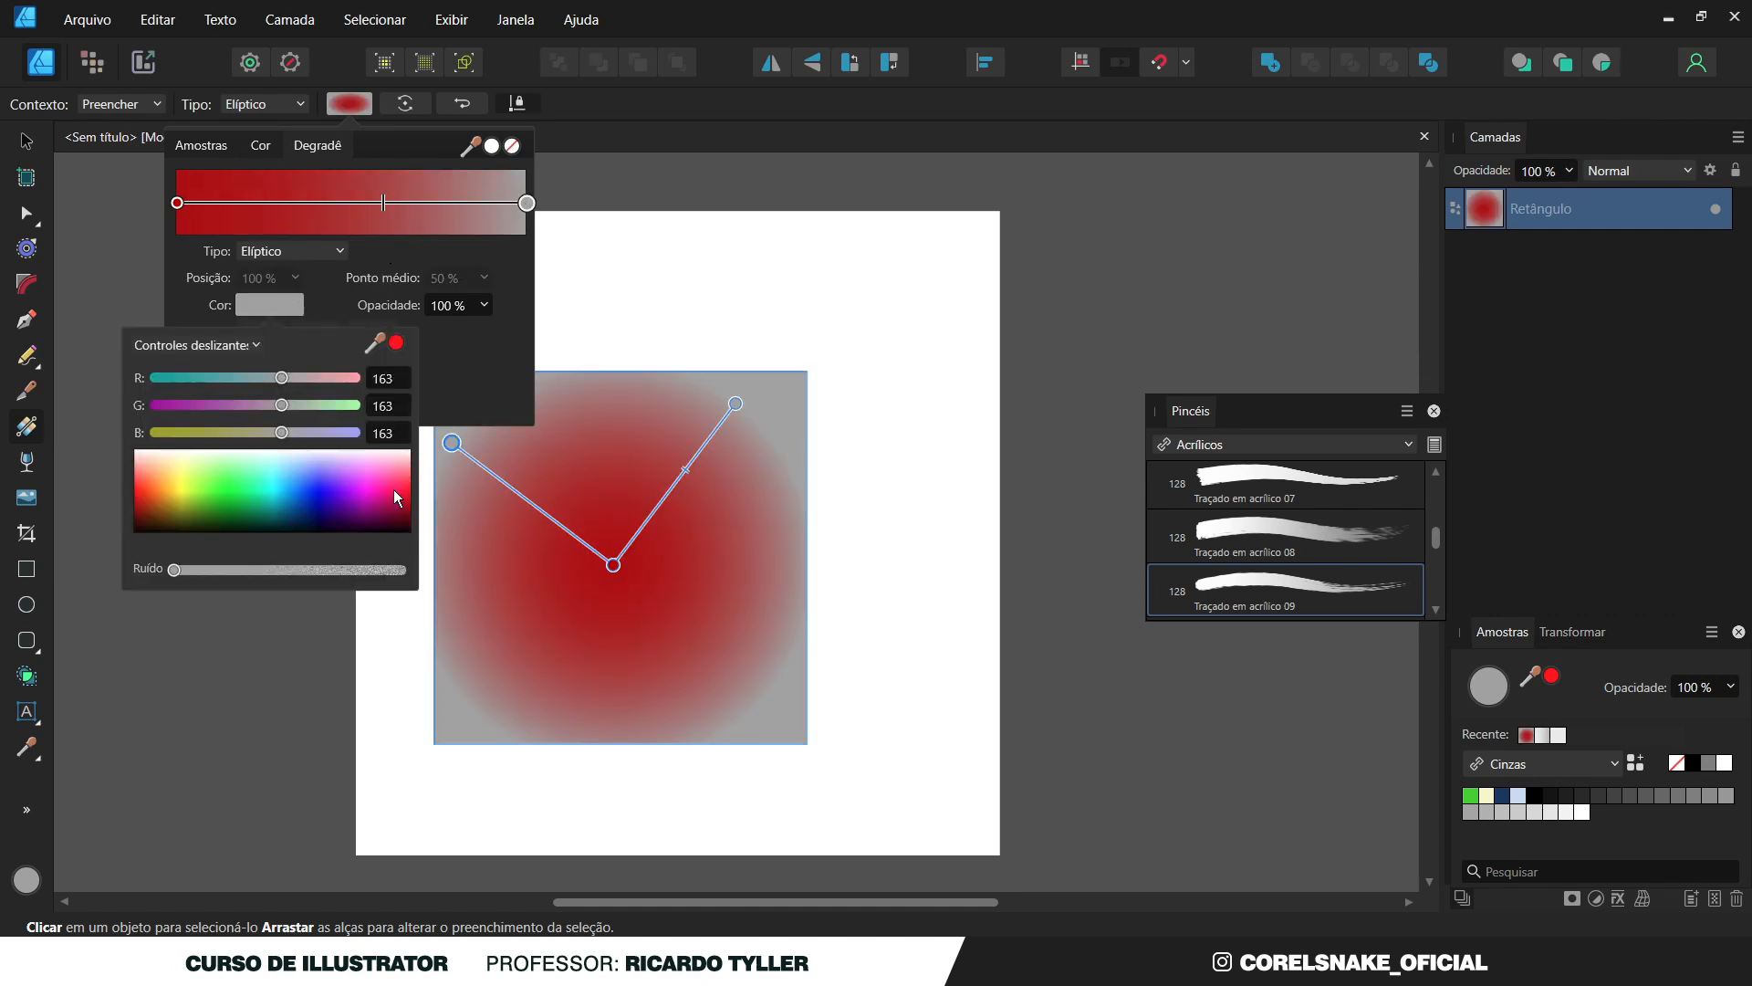
left_click_drag(395, 491, 417, 517)
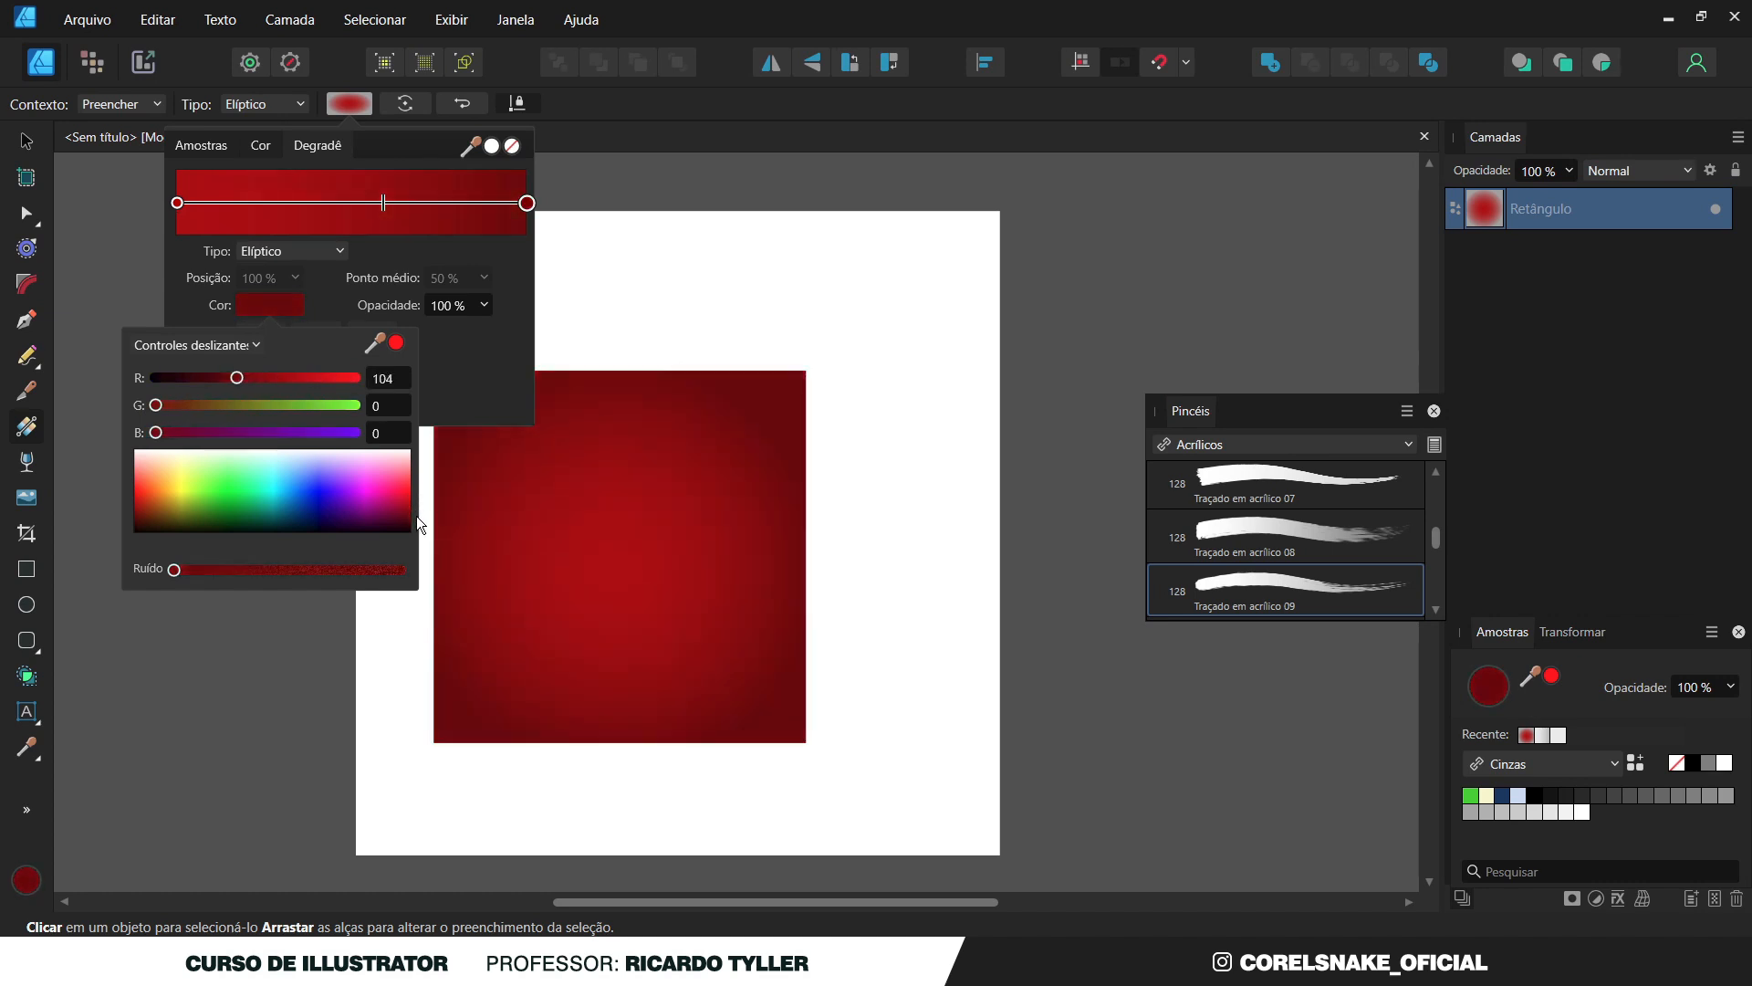
left_click(488, 379)
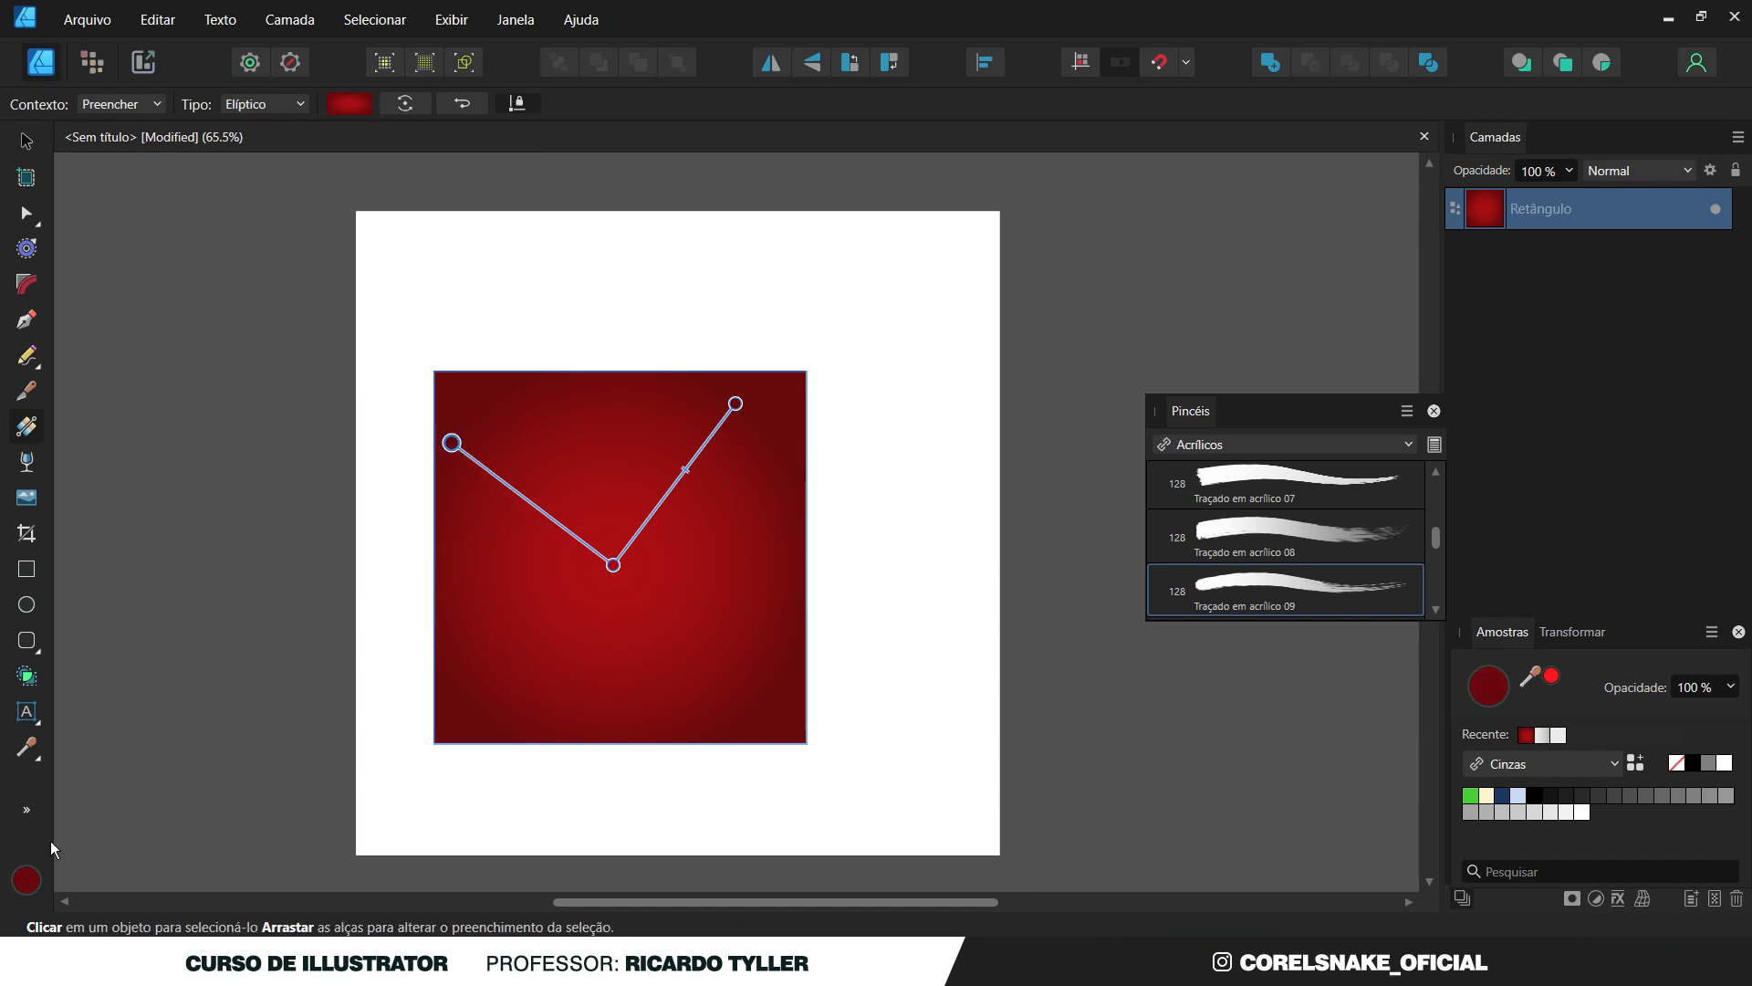
Recolour the gradient's outer stop green with hex 2B8E0B and return to the Move tool.
double_click(32, 881)
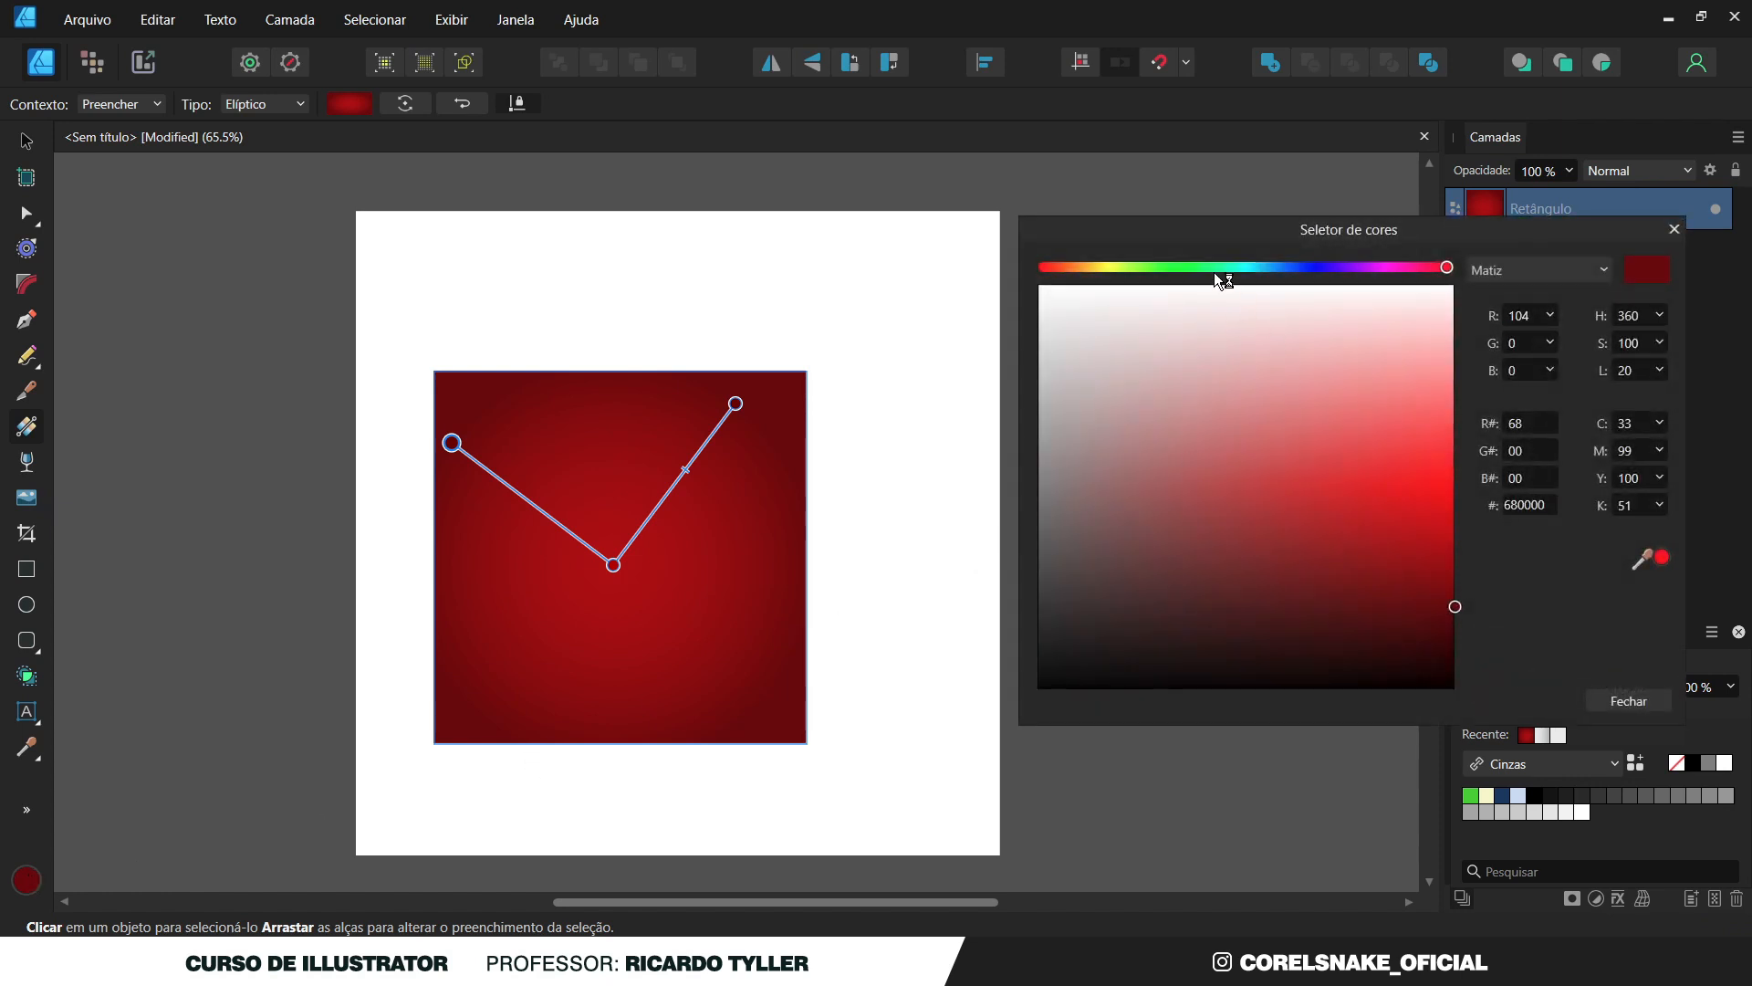
left_click_drag(1214, 272, 1162, 269)
left_click_drag(1341, 442, 1396, 567)
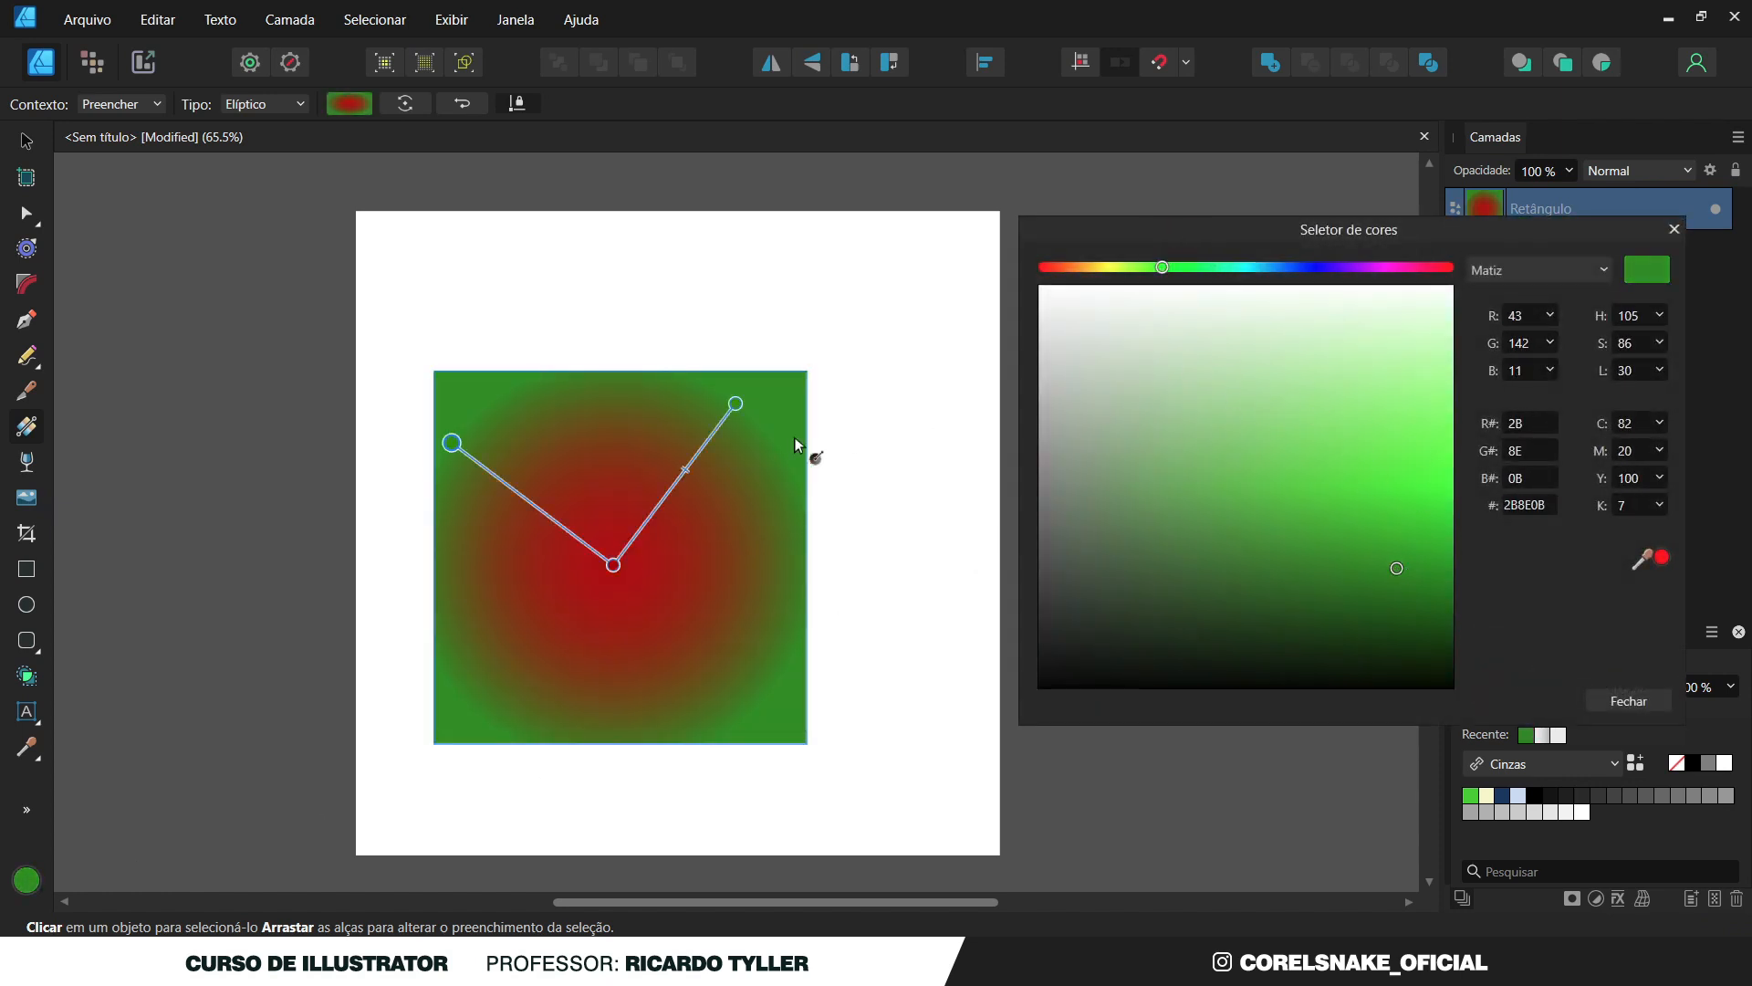
left_click(667, 441)
left_click(25, 144)
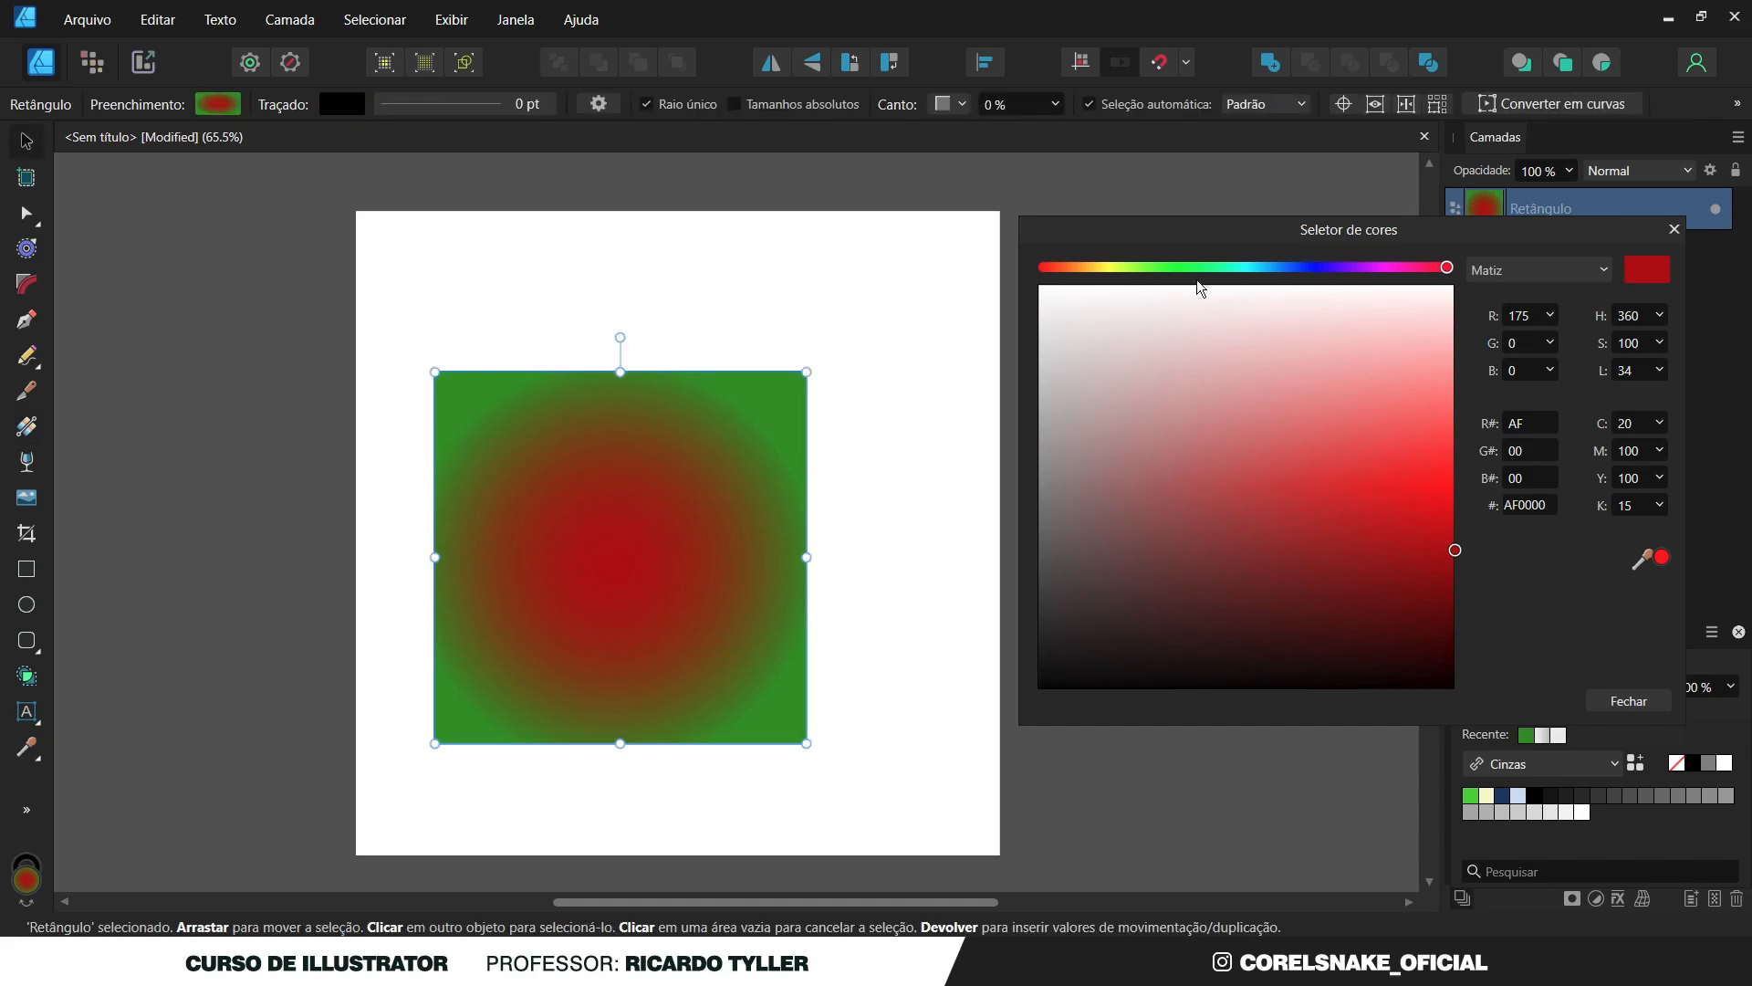
left_click(1674, 229)
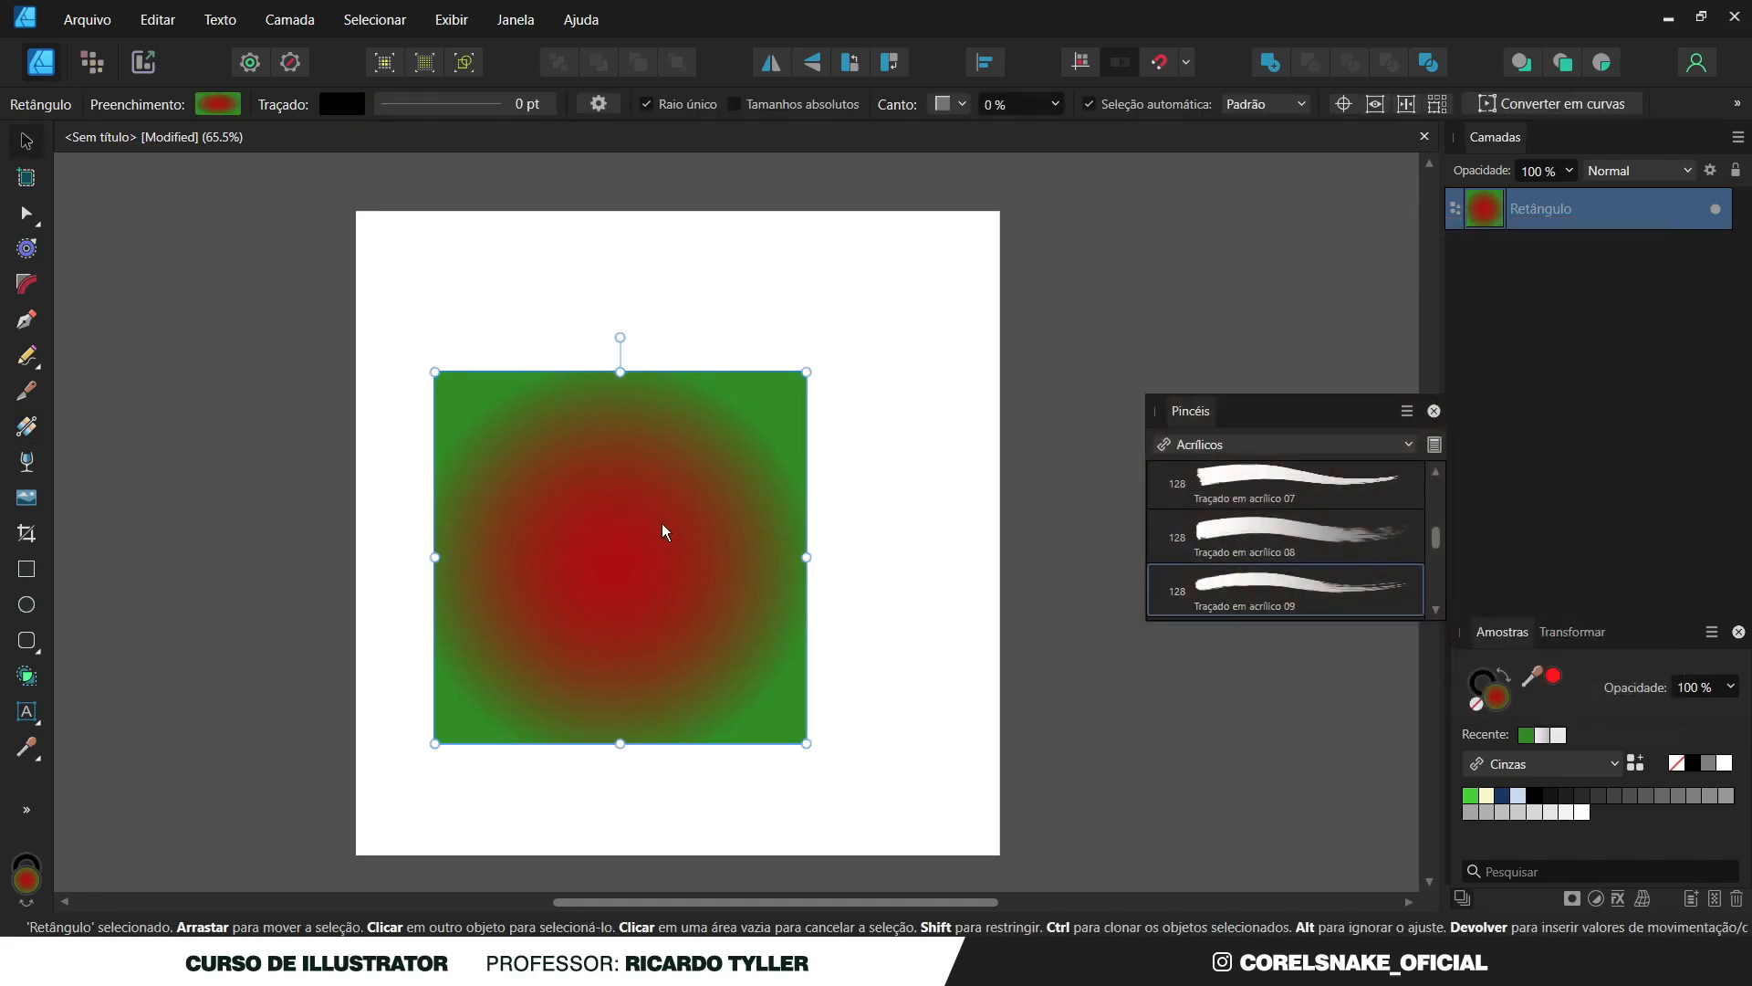
Delete the gradient rectangle and draw a new, smaller square with the Rectangle tool around the page's centre.
key("Delete")
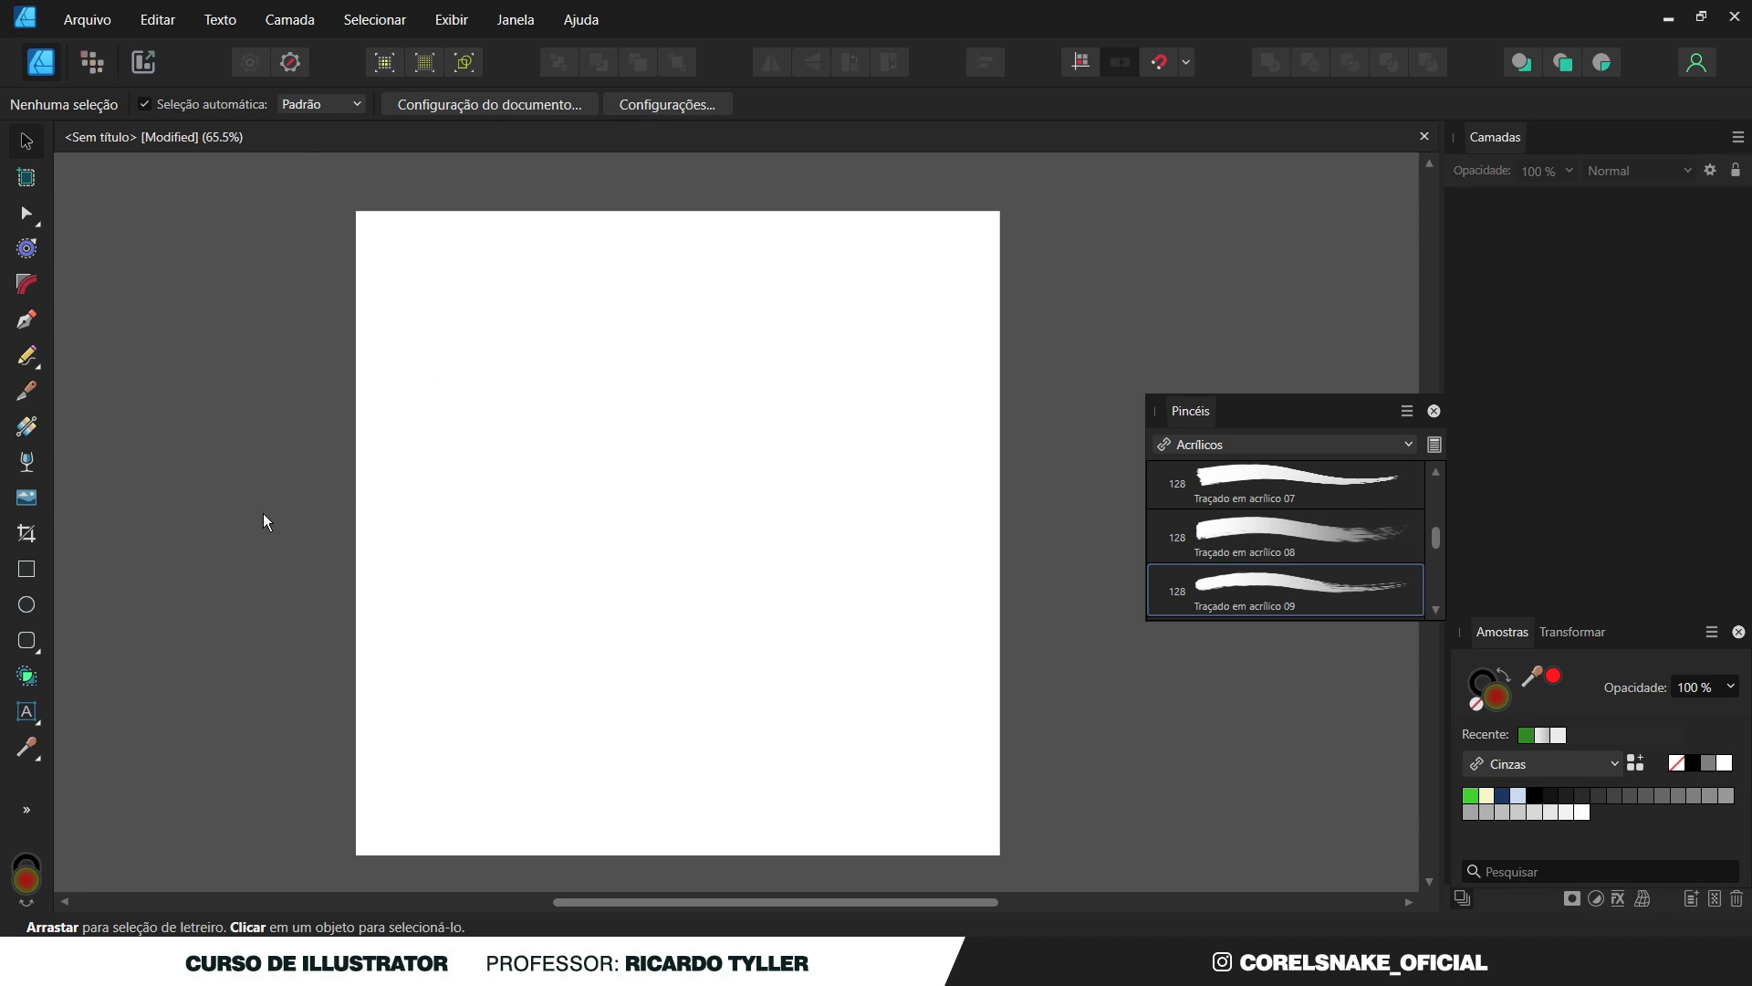
left_click(26, 568)
left_click_drag(518, 414, 852, 746)
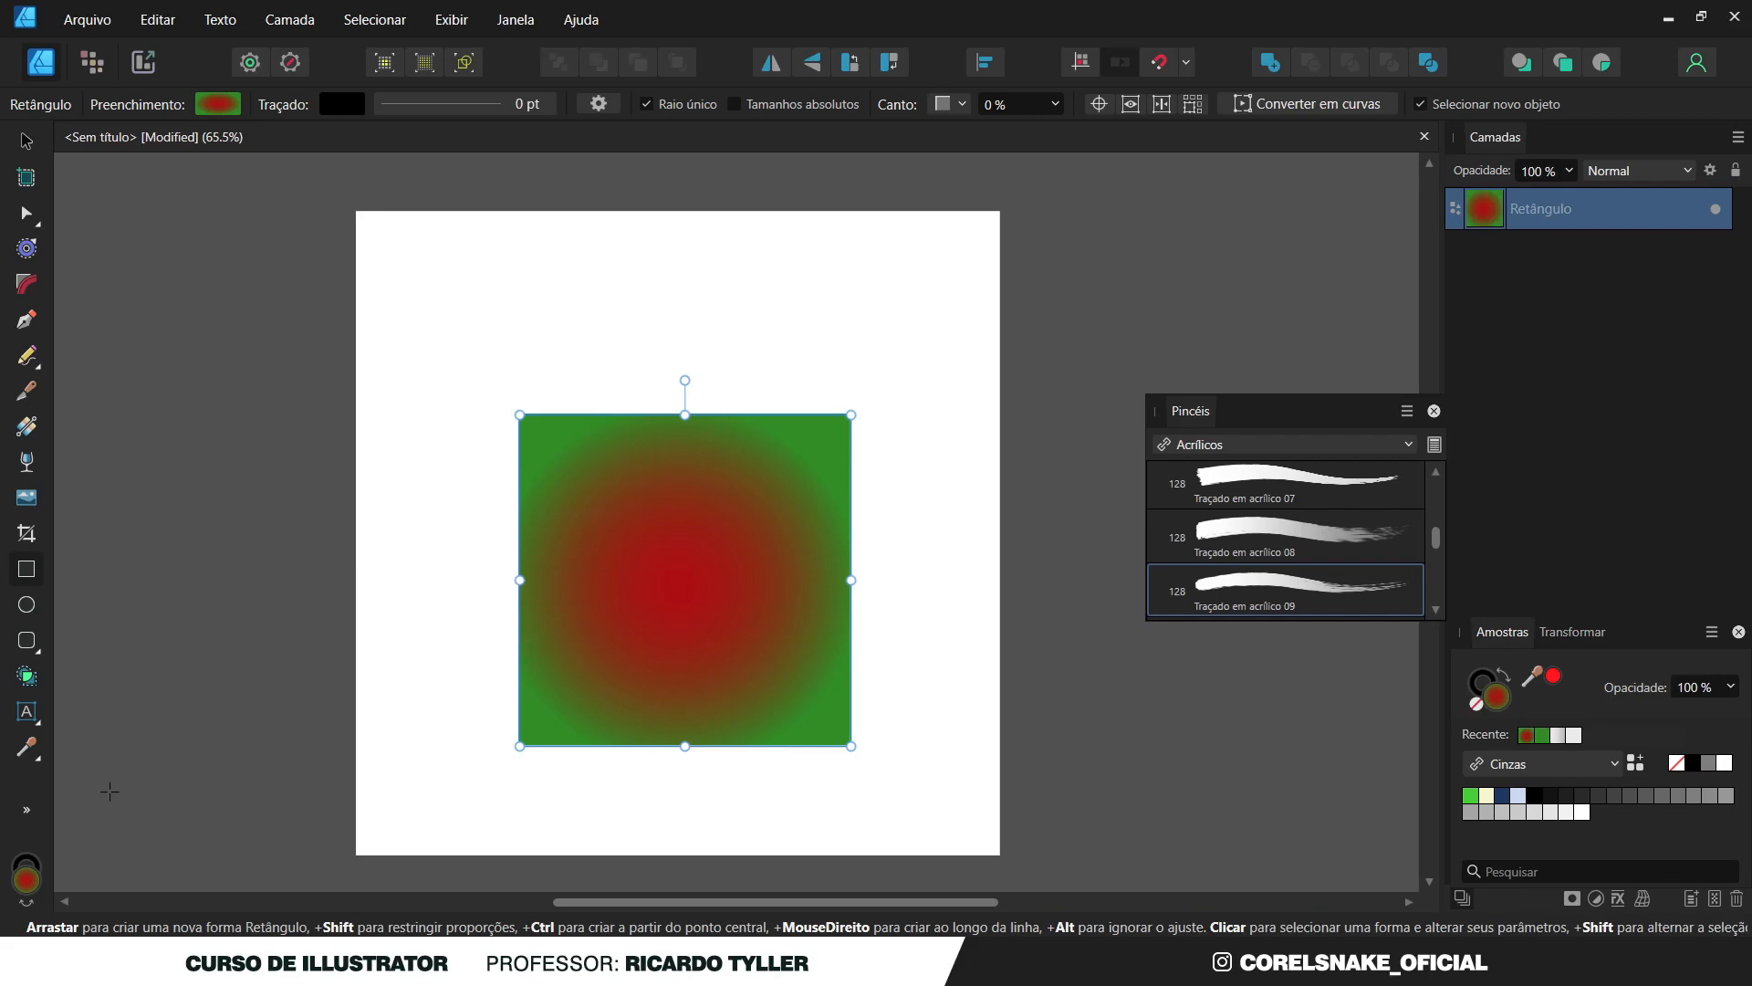
Reset the new square to the default fill and stroke, and set its fill to solid red, hex E50303.
left_click(30, 901)
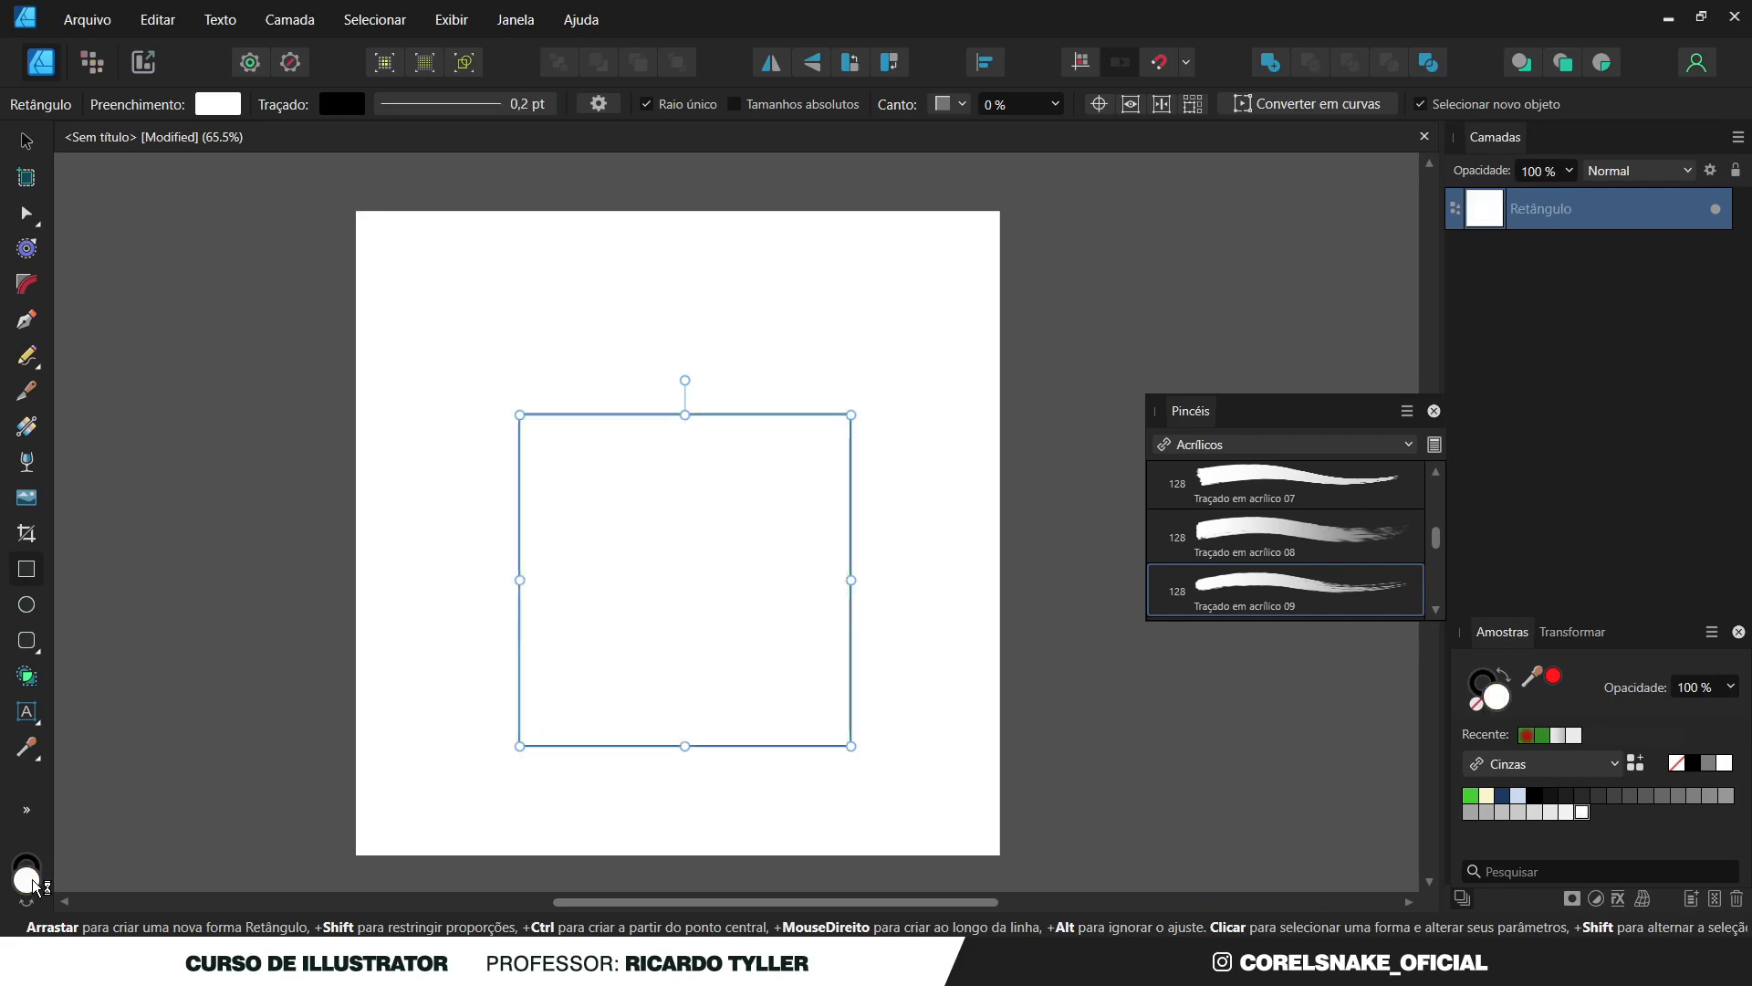
double_click(25, 879)
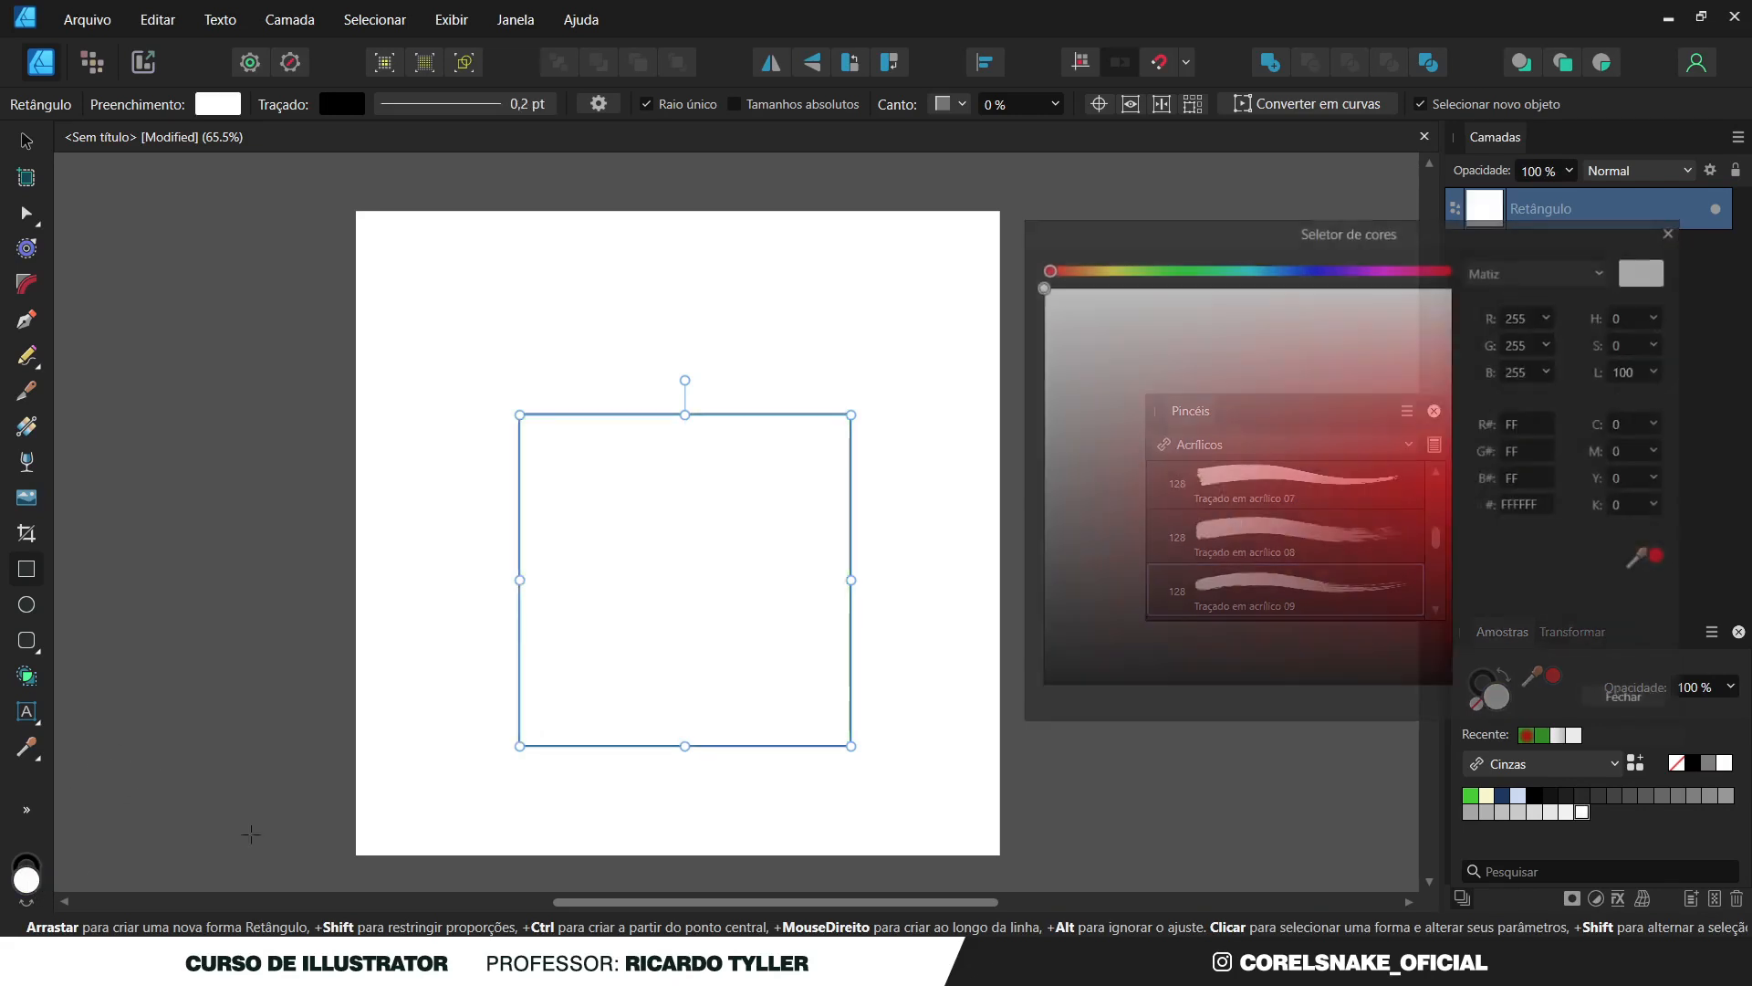
left_click_drag(1365, 517, 1447, 505)
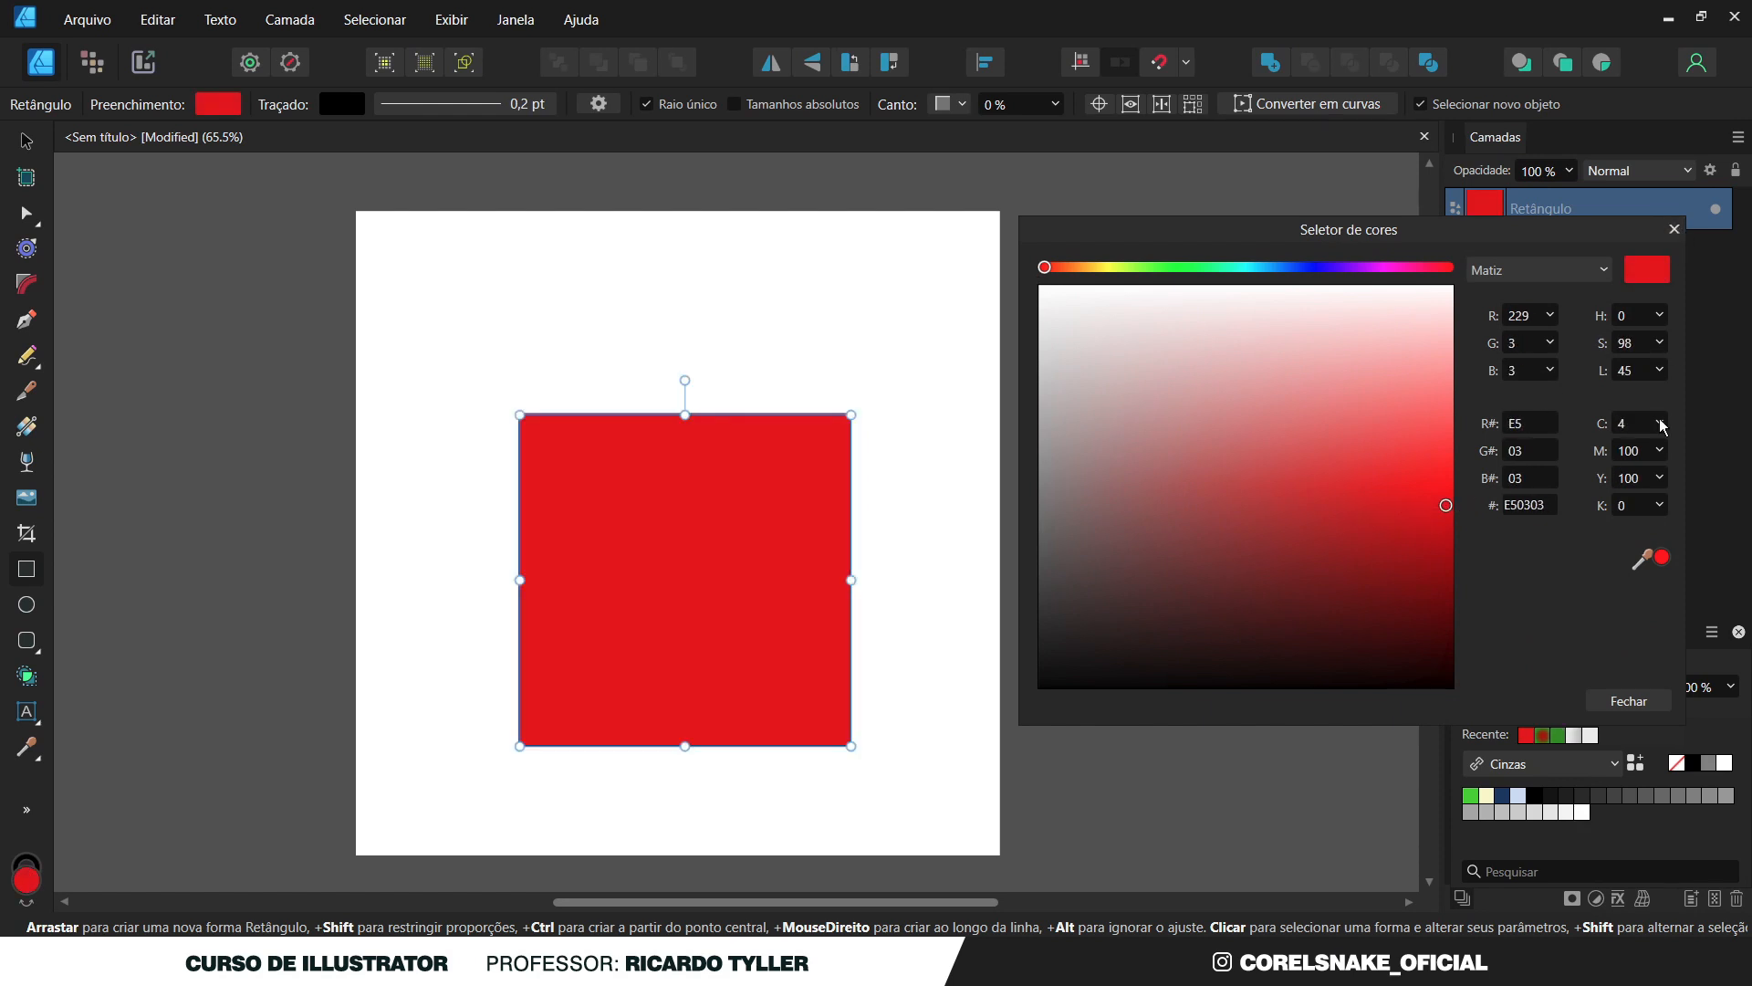
left_click(1629, 702)
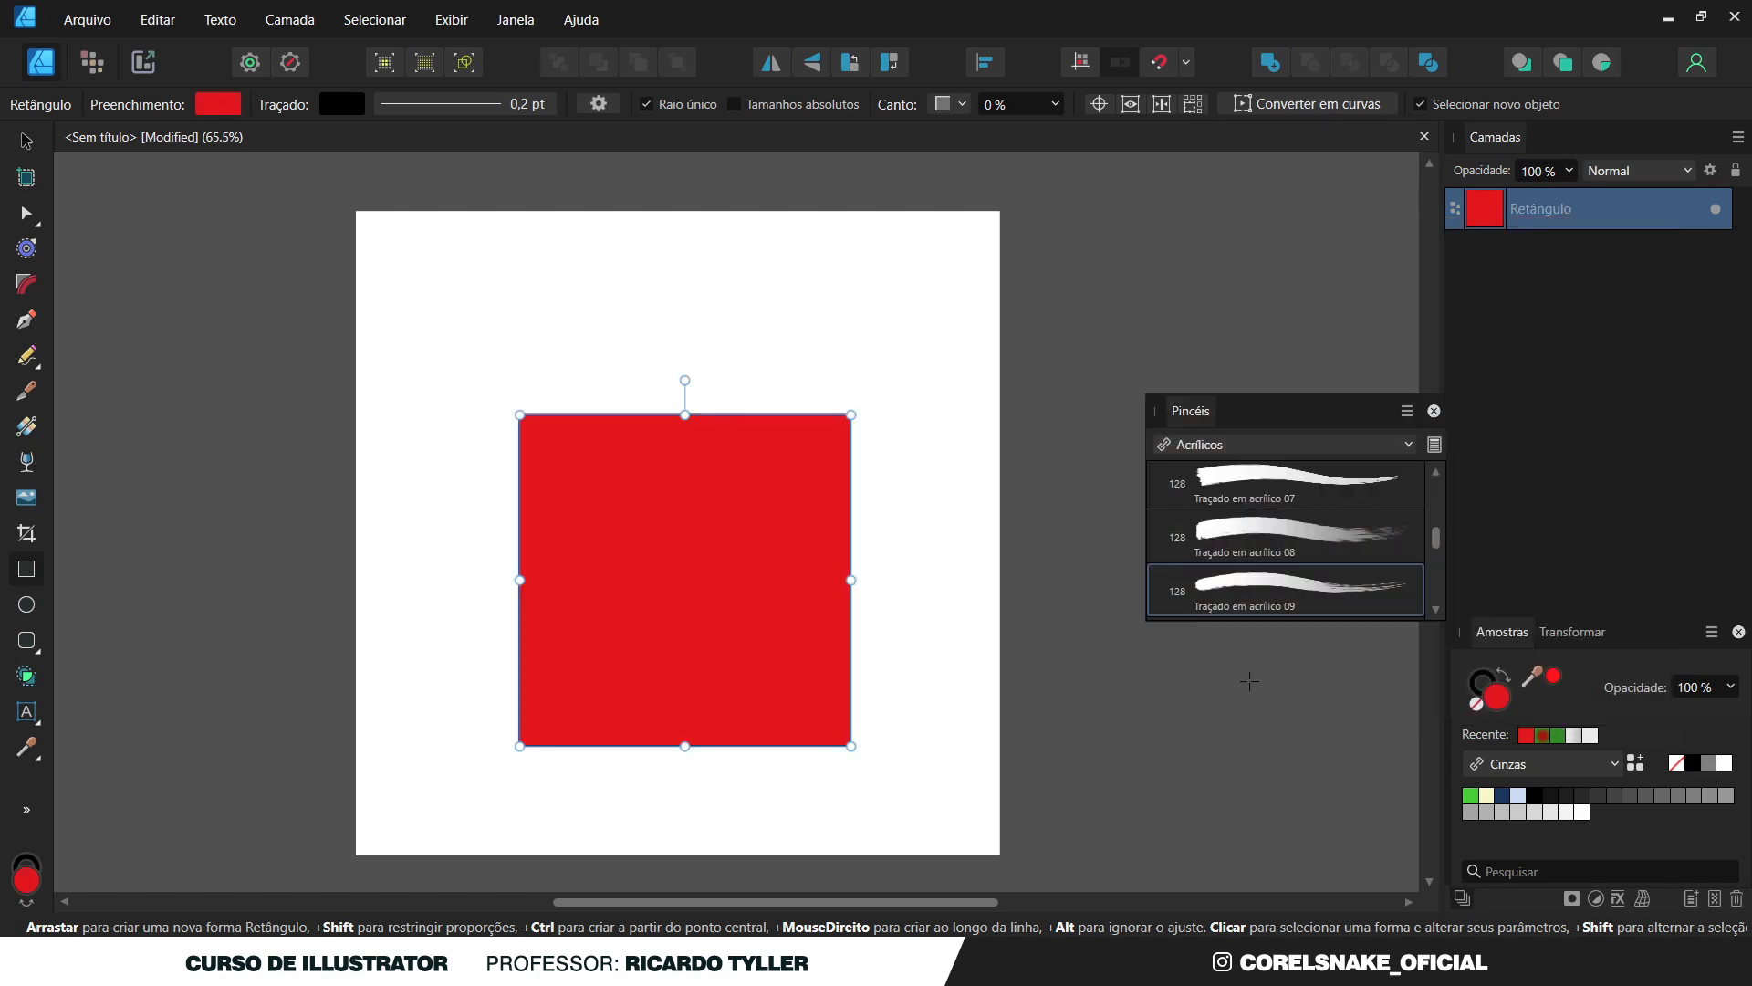
Apply a linear transparency to the red square, fading from its lower-left to its upper-right corner.
left_click(26, 461)
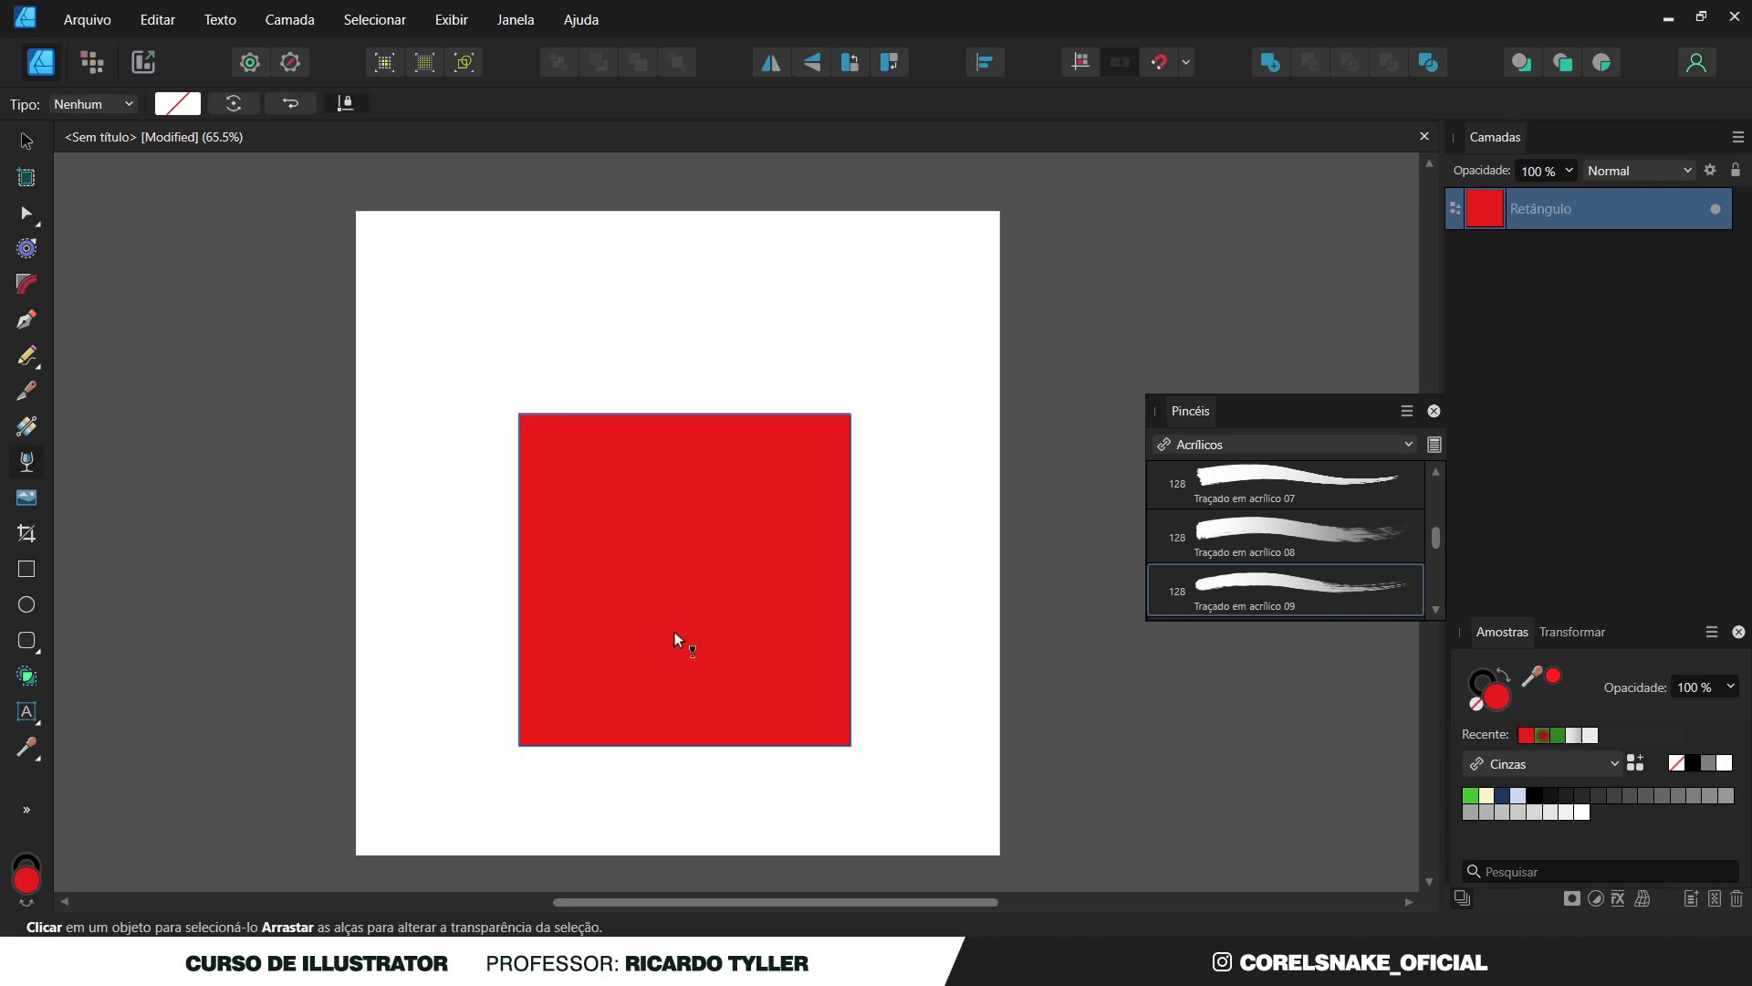
left_click_drag(599, 699, 791, 461)
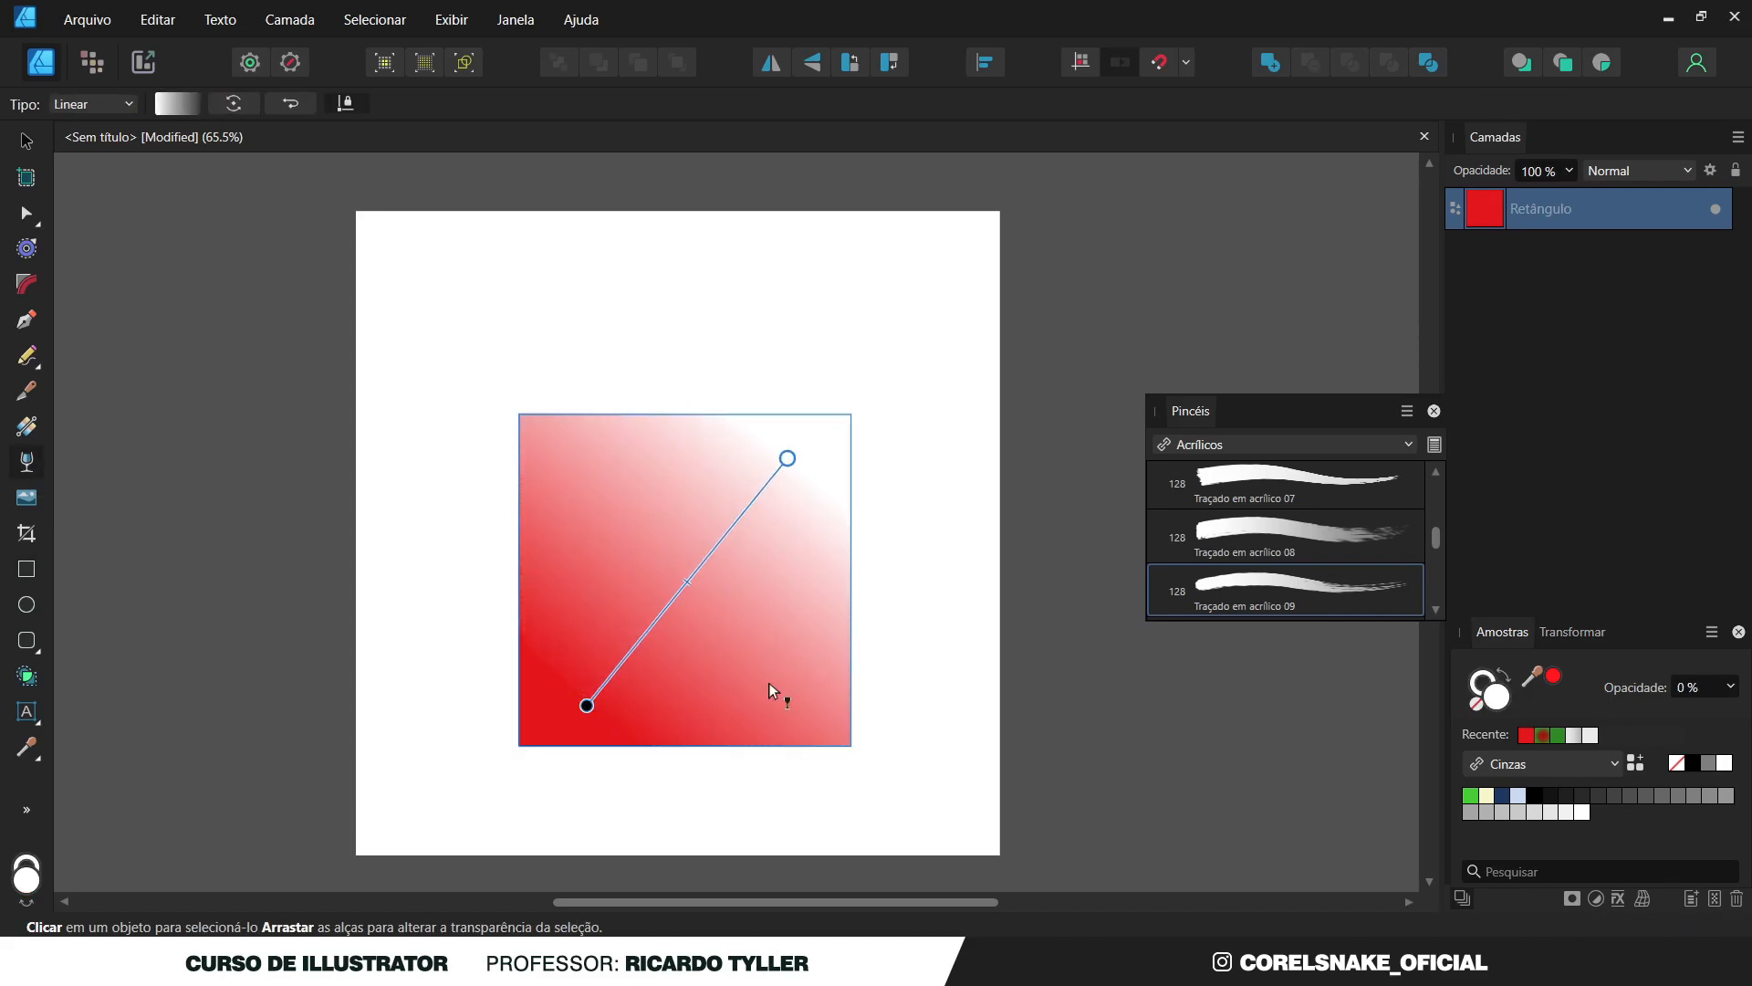
Redirect the red square's transparency toward its upper-left corner and try the elliptical, radial and conical types before returning to linear.
left_click_drag(786, 702, 613, 470)
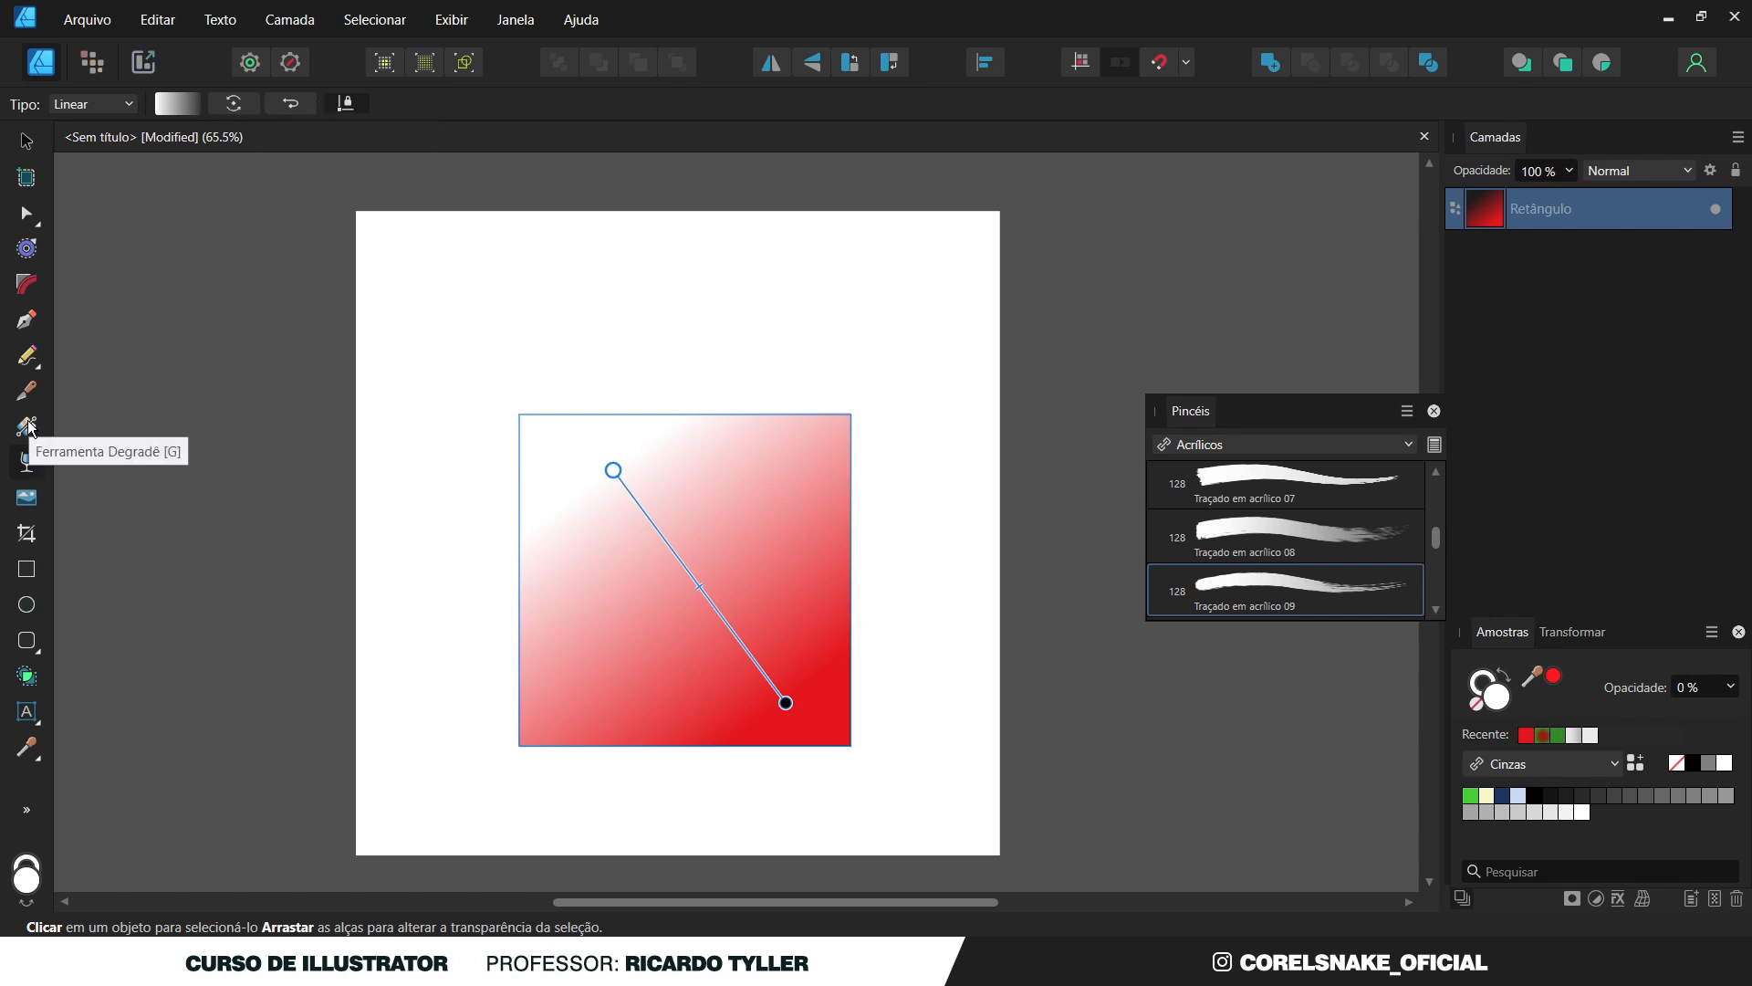
left_click(184, 107)
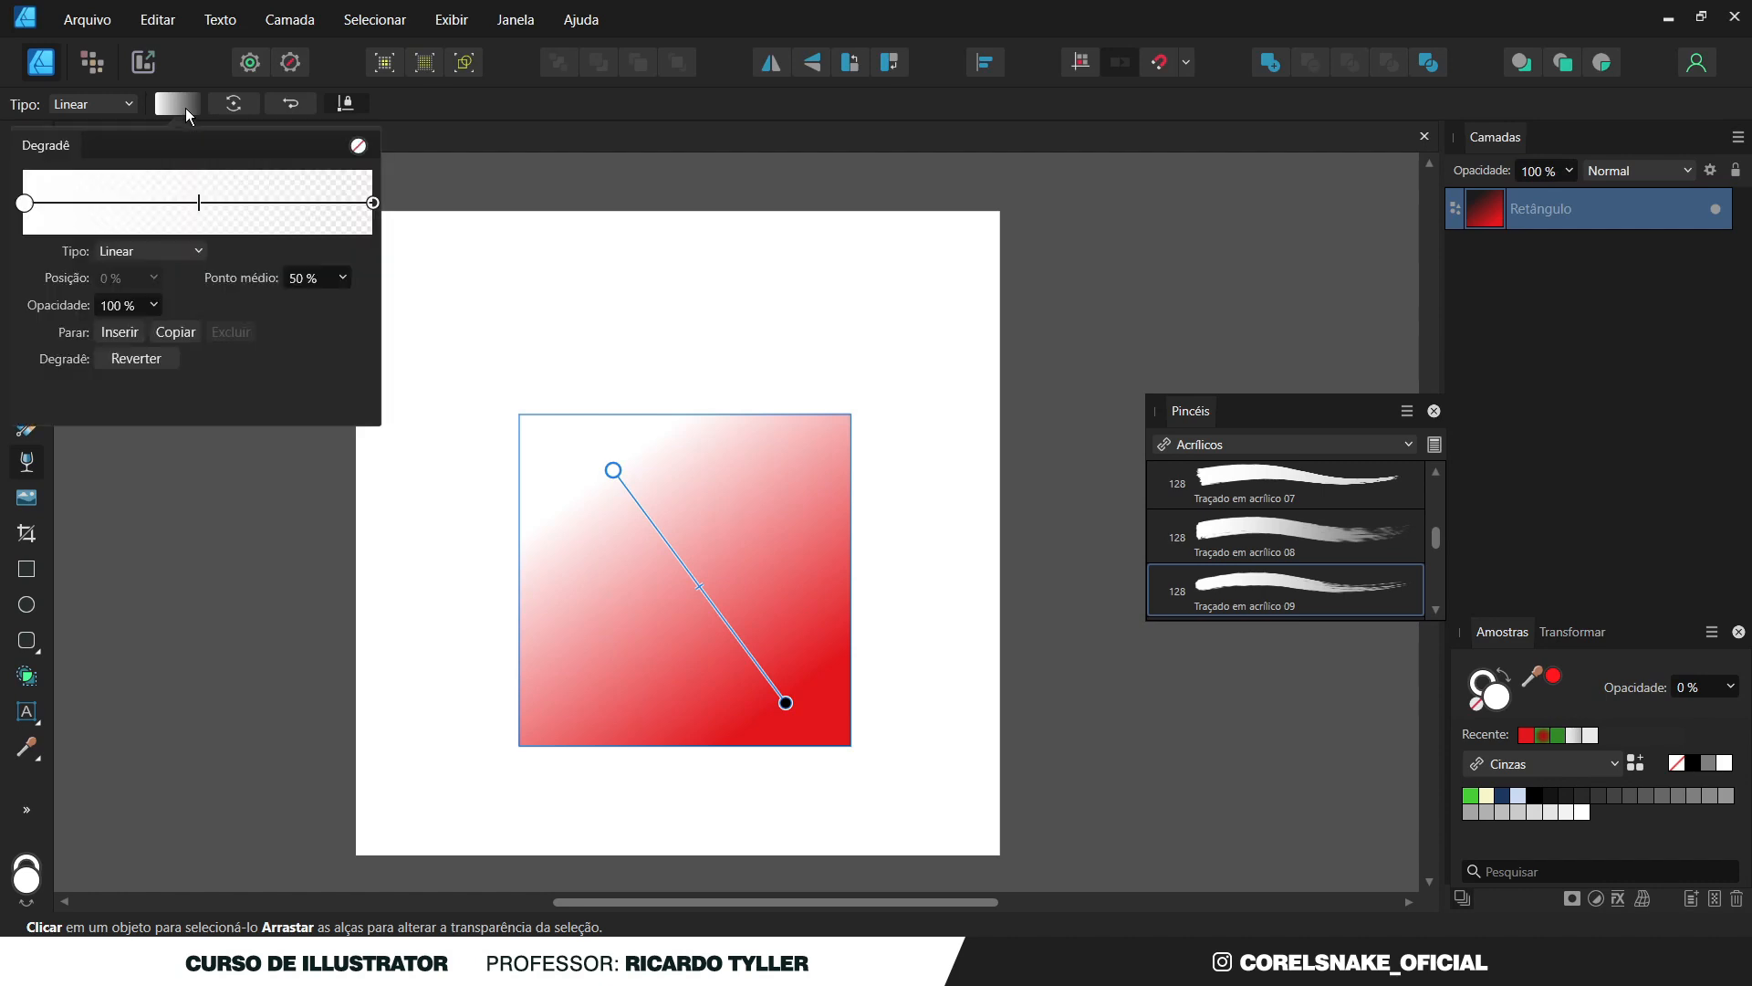
left_click(155, 254)
left_click(135, 298)
left_click(142, 256)
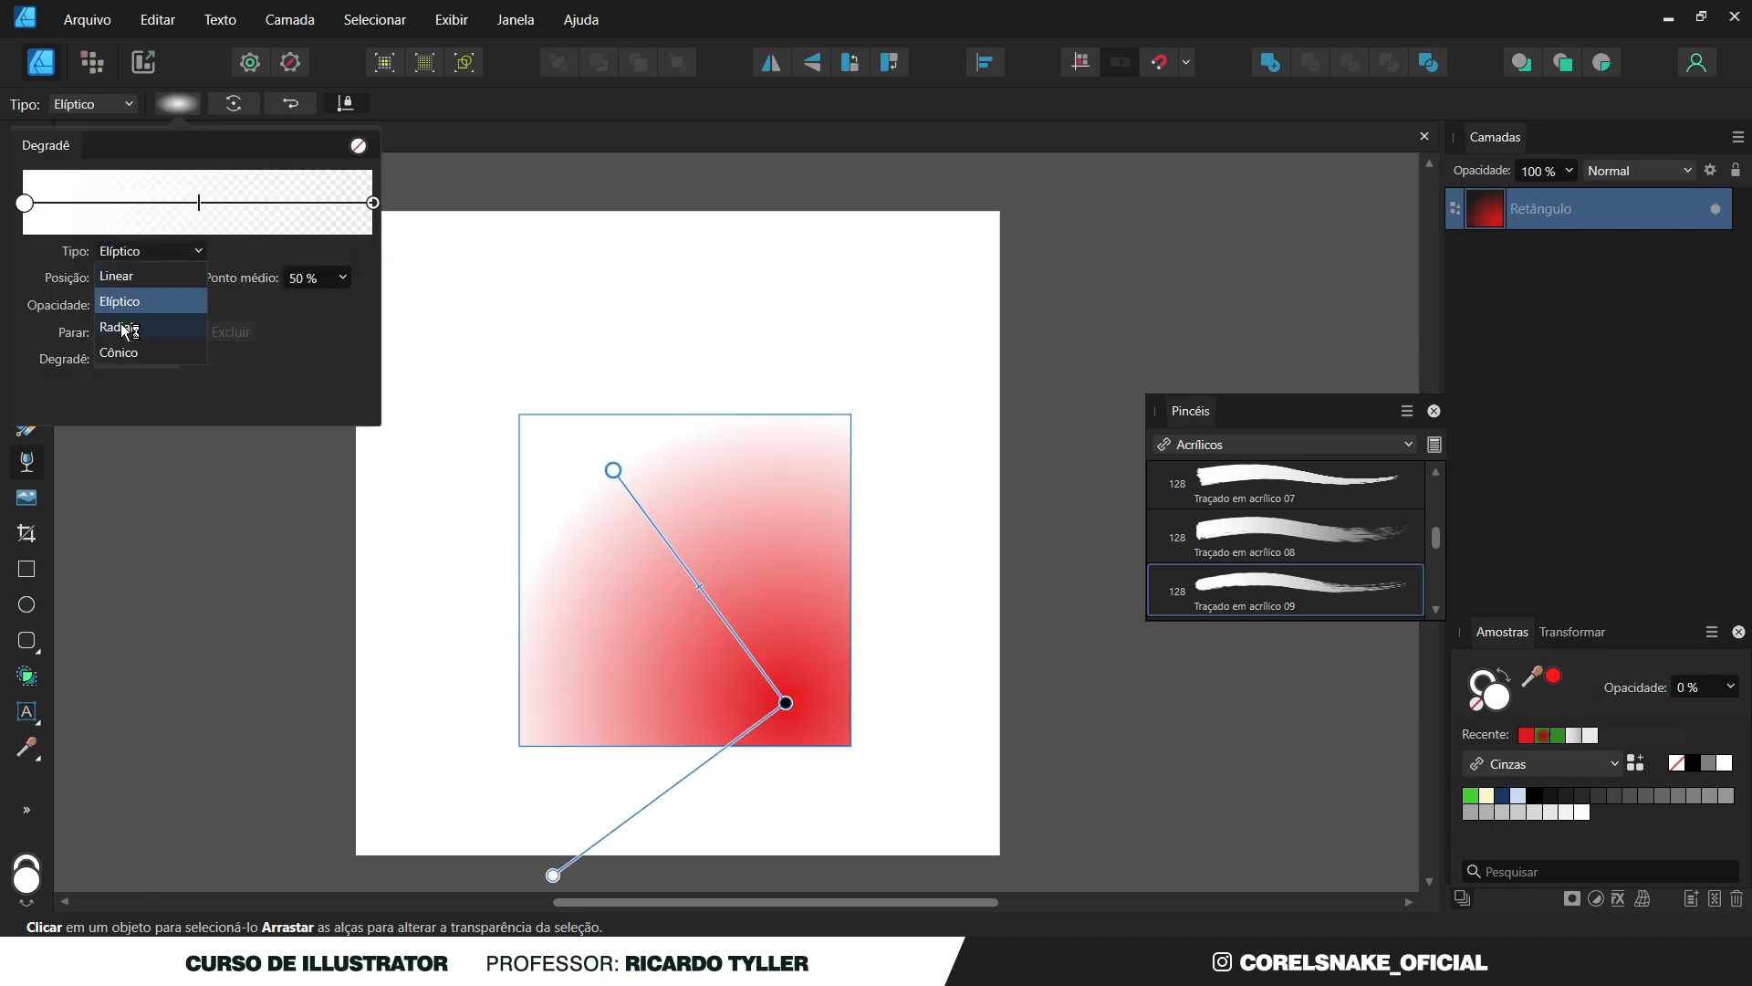
left_click(139, 328)
left_click(149, 252)
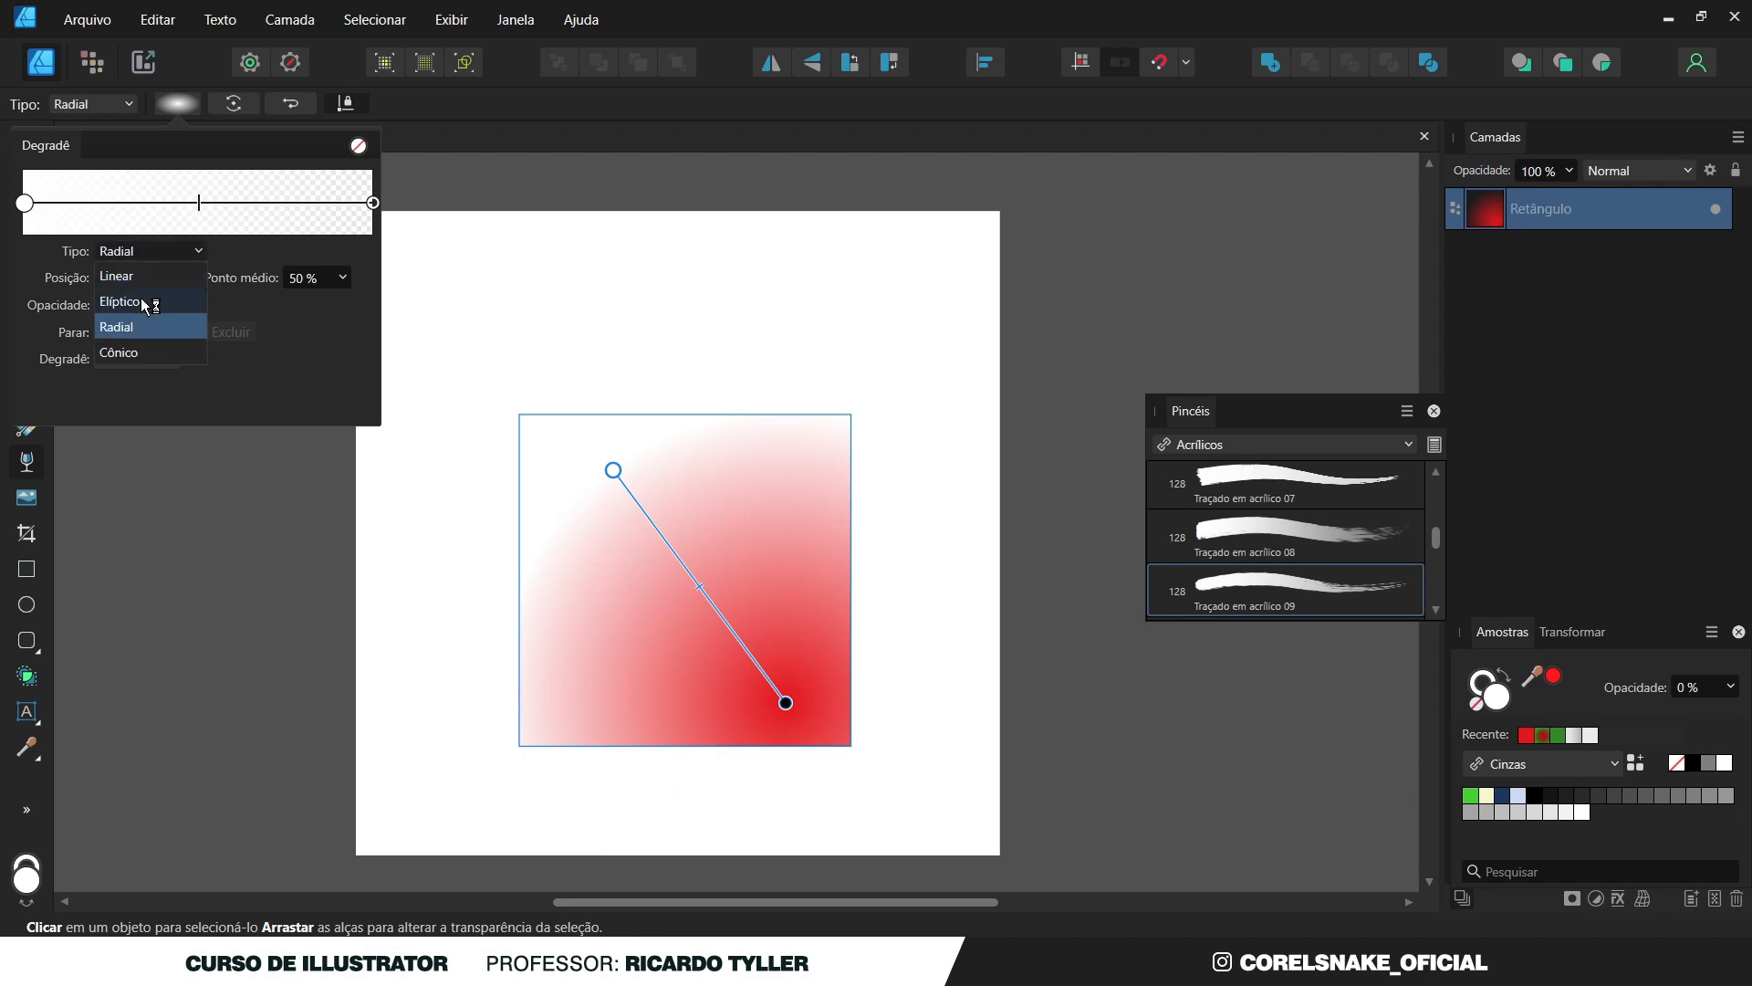
left_click(130, 352)
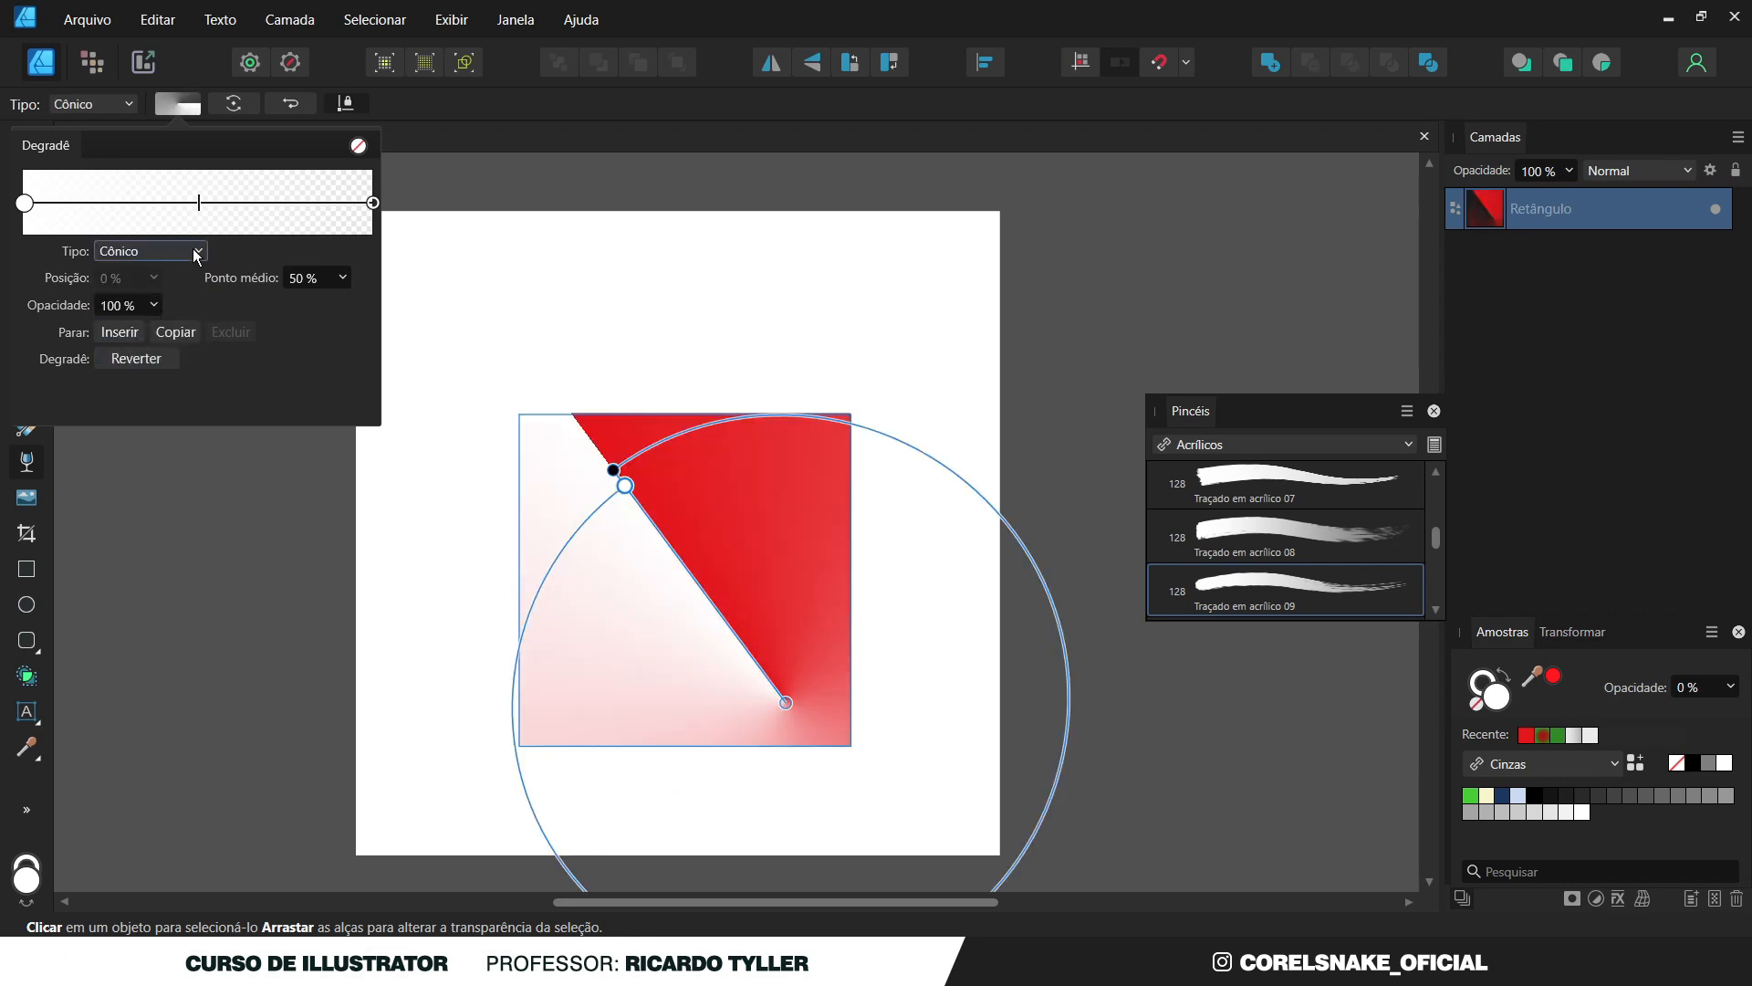
left_click(150, 254)
left_click(139, 276)
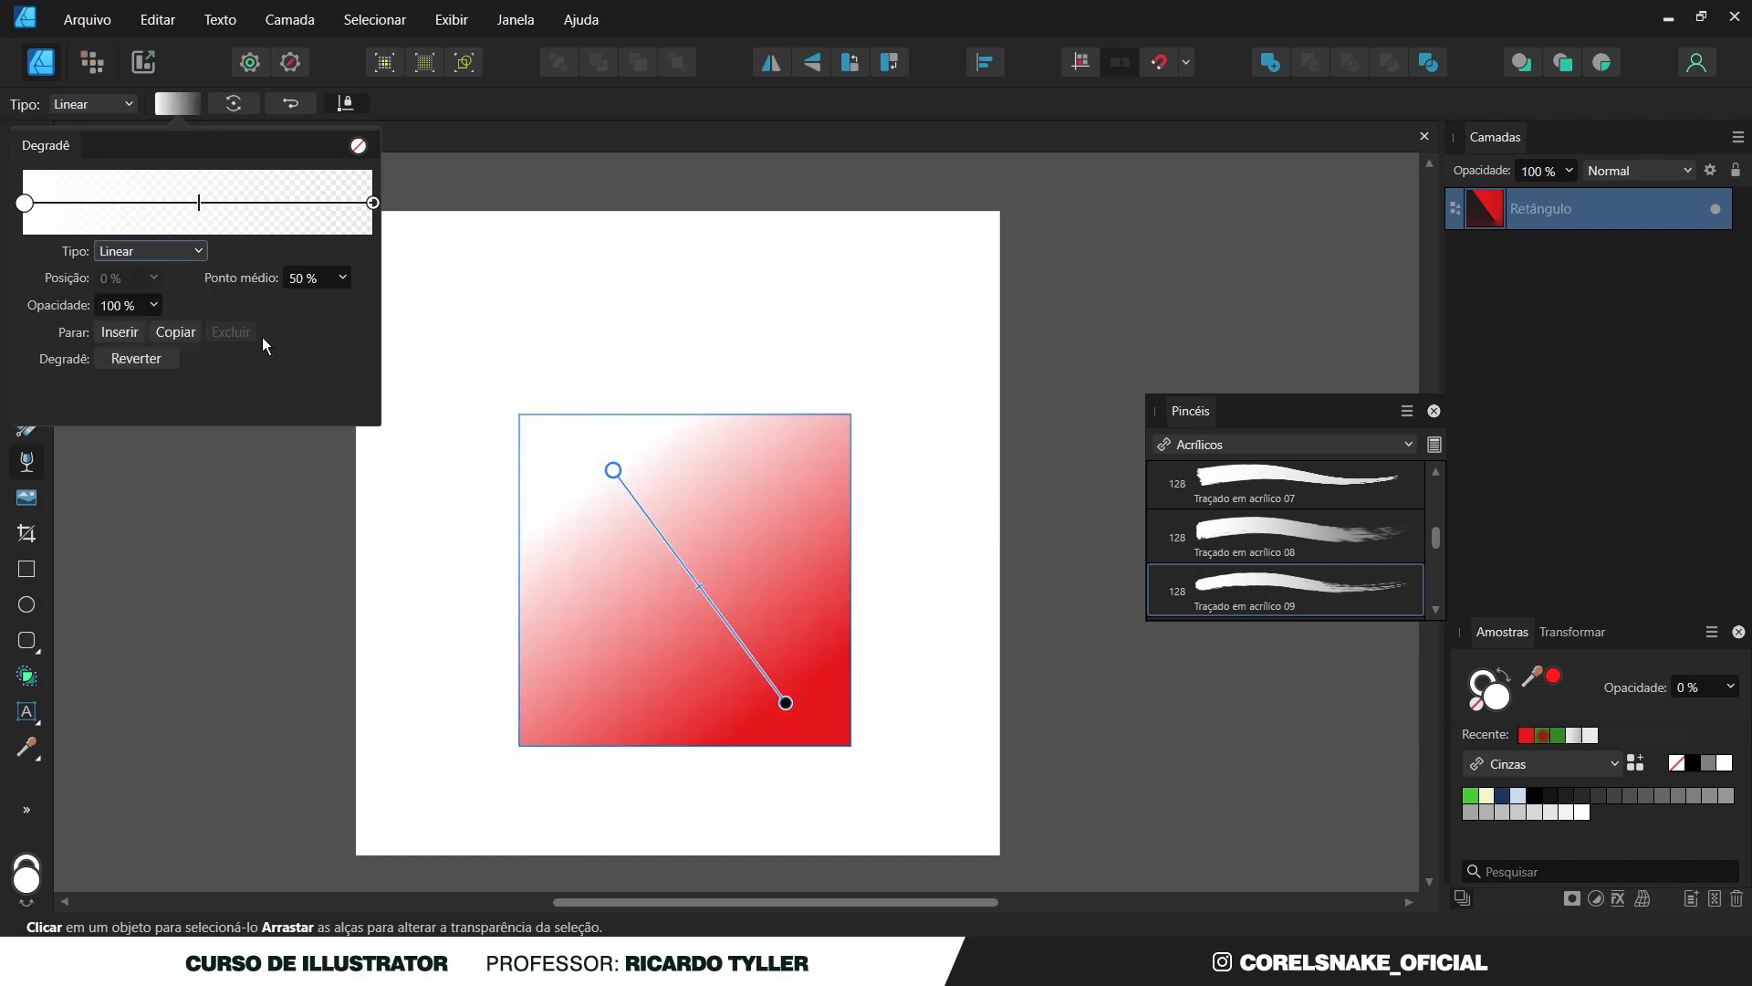
Redraw the linear transparency diagonally across the red square, opaque at its lower-left corner and transparent at its upper-right corner.
left_click_drag(586, 700, 775, 476)
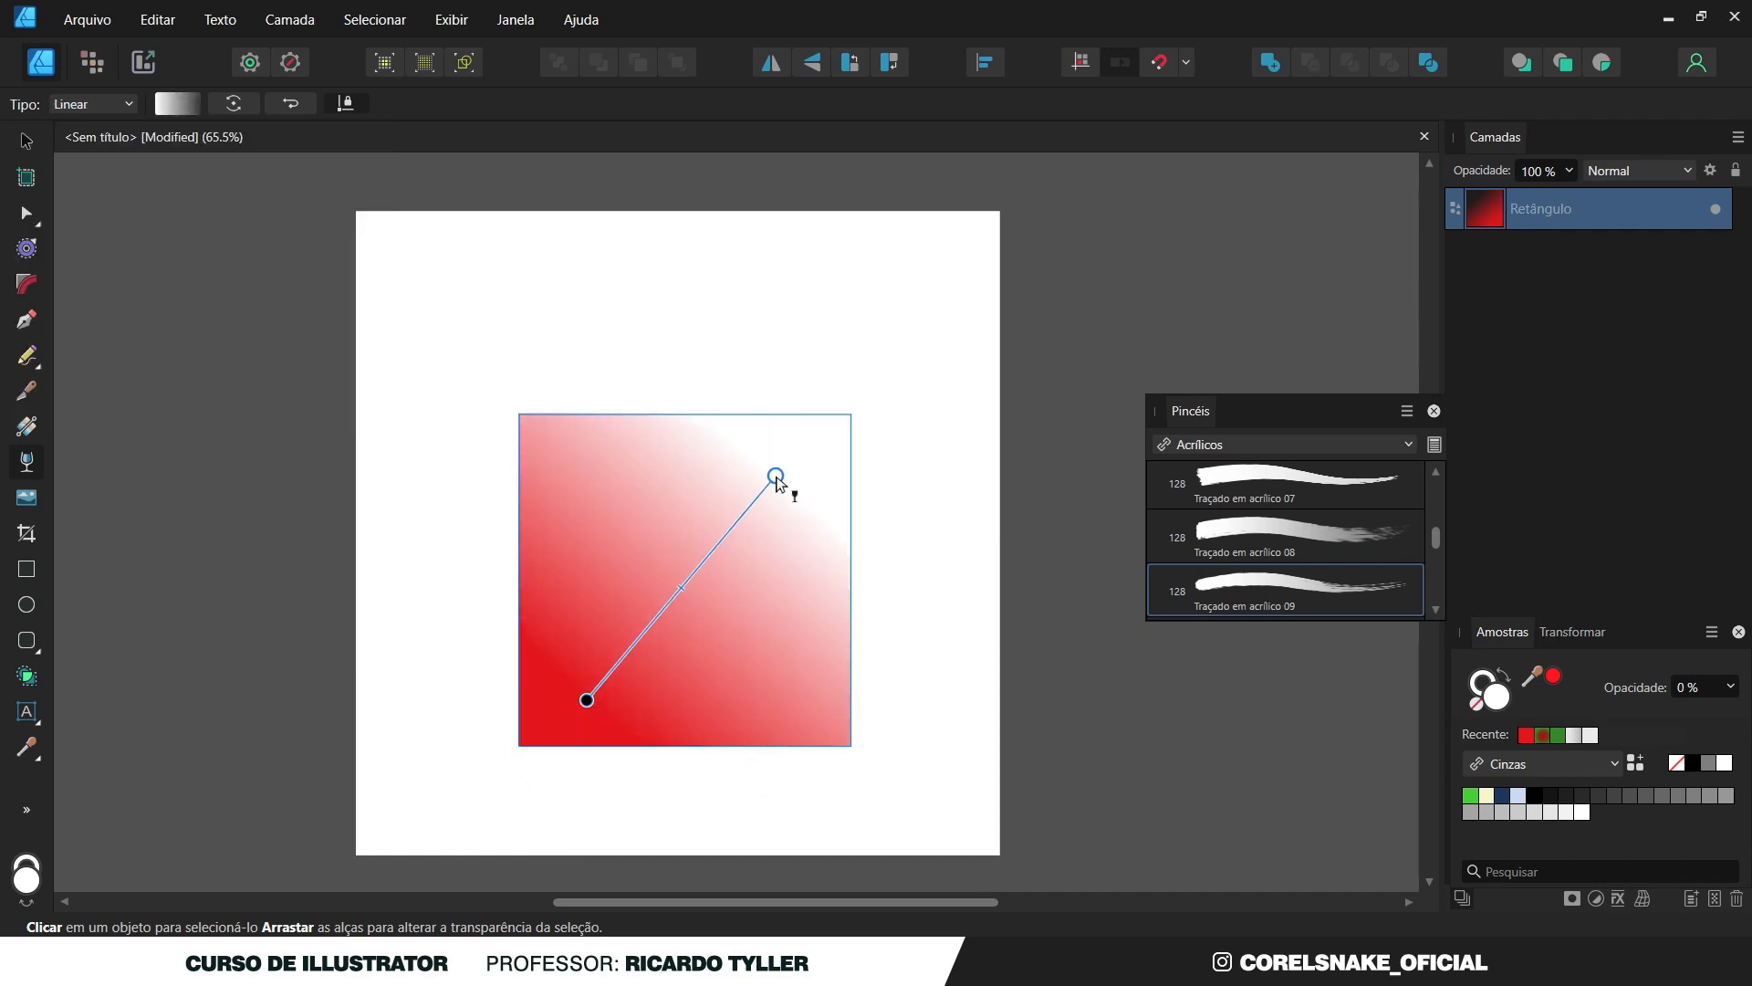
left_click(97, 106)
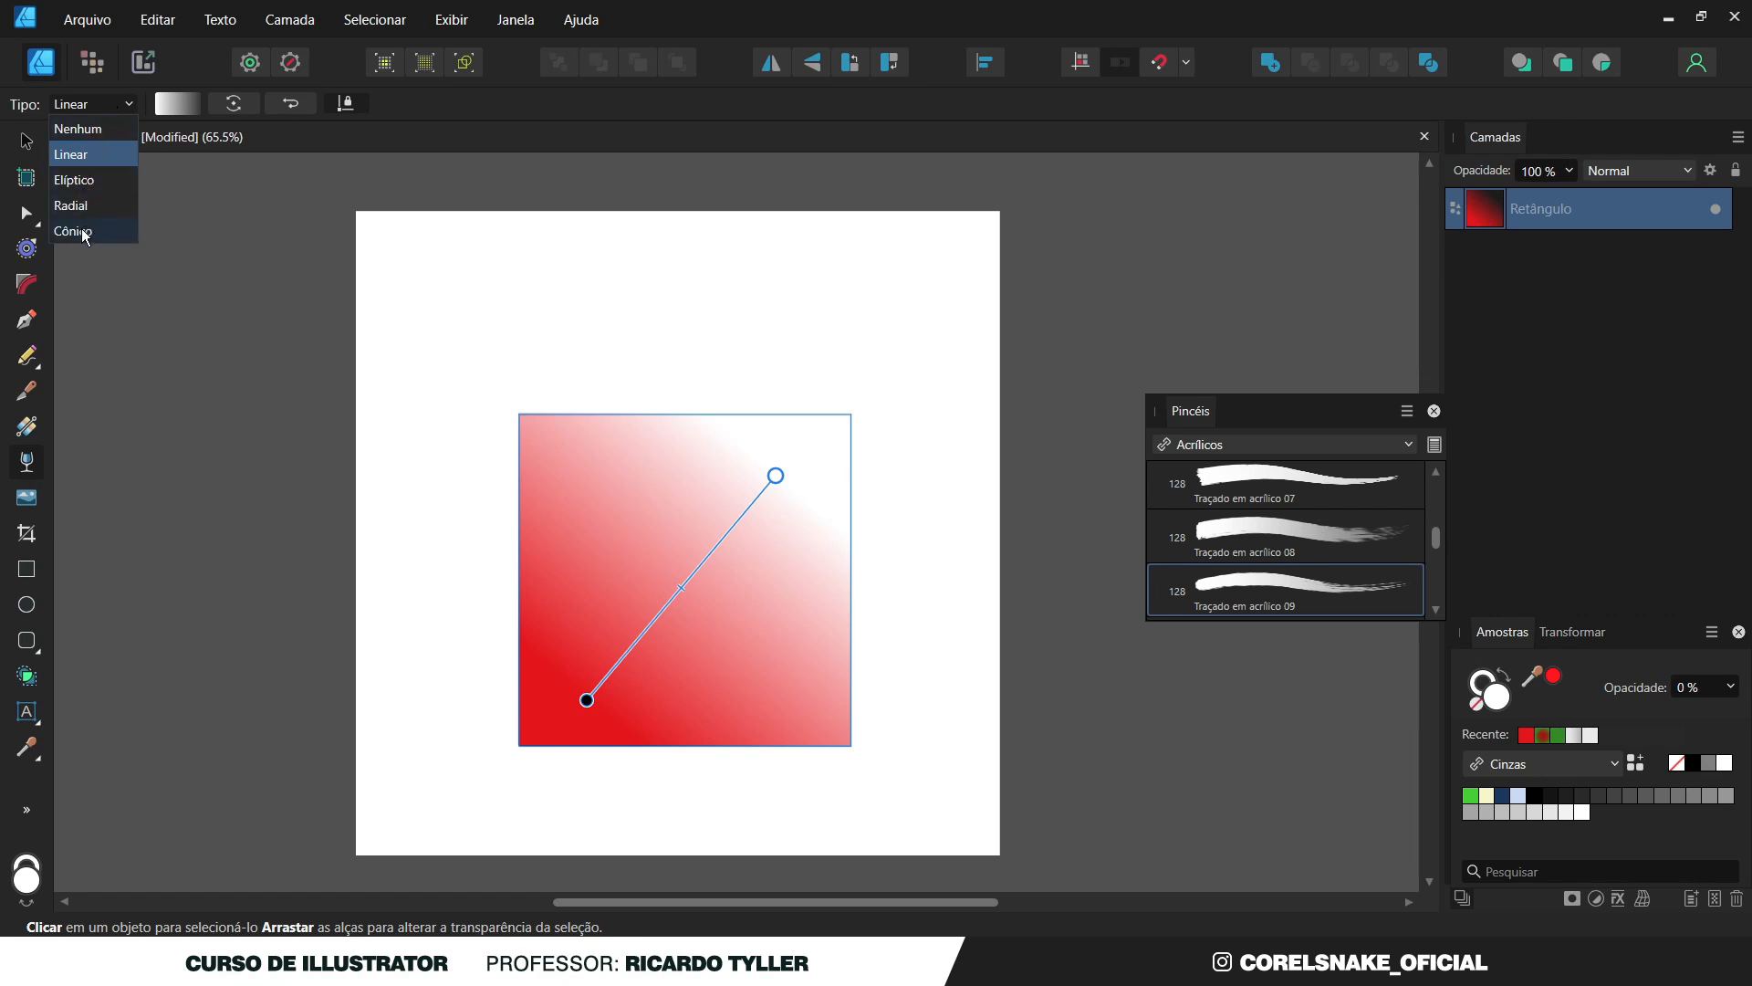
left_click(182, 97)
left_click(183, 97)
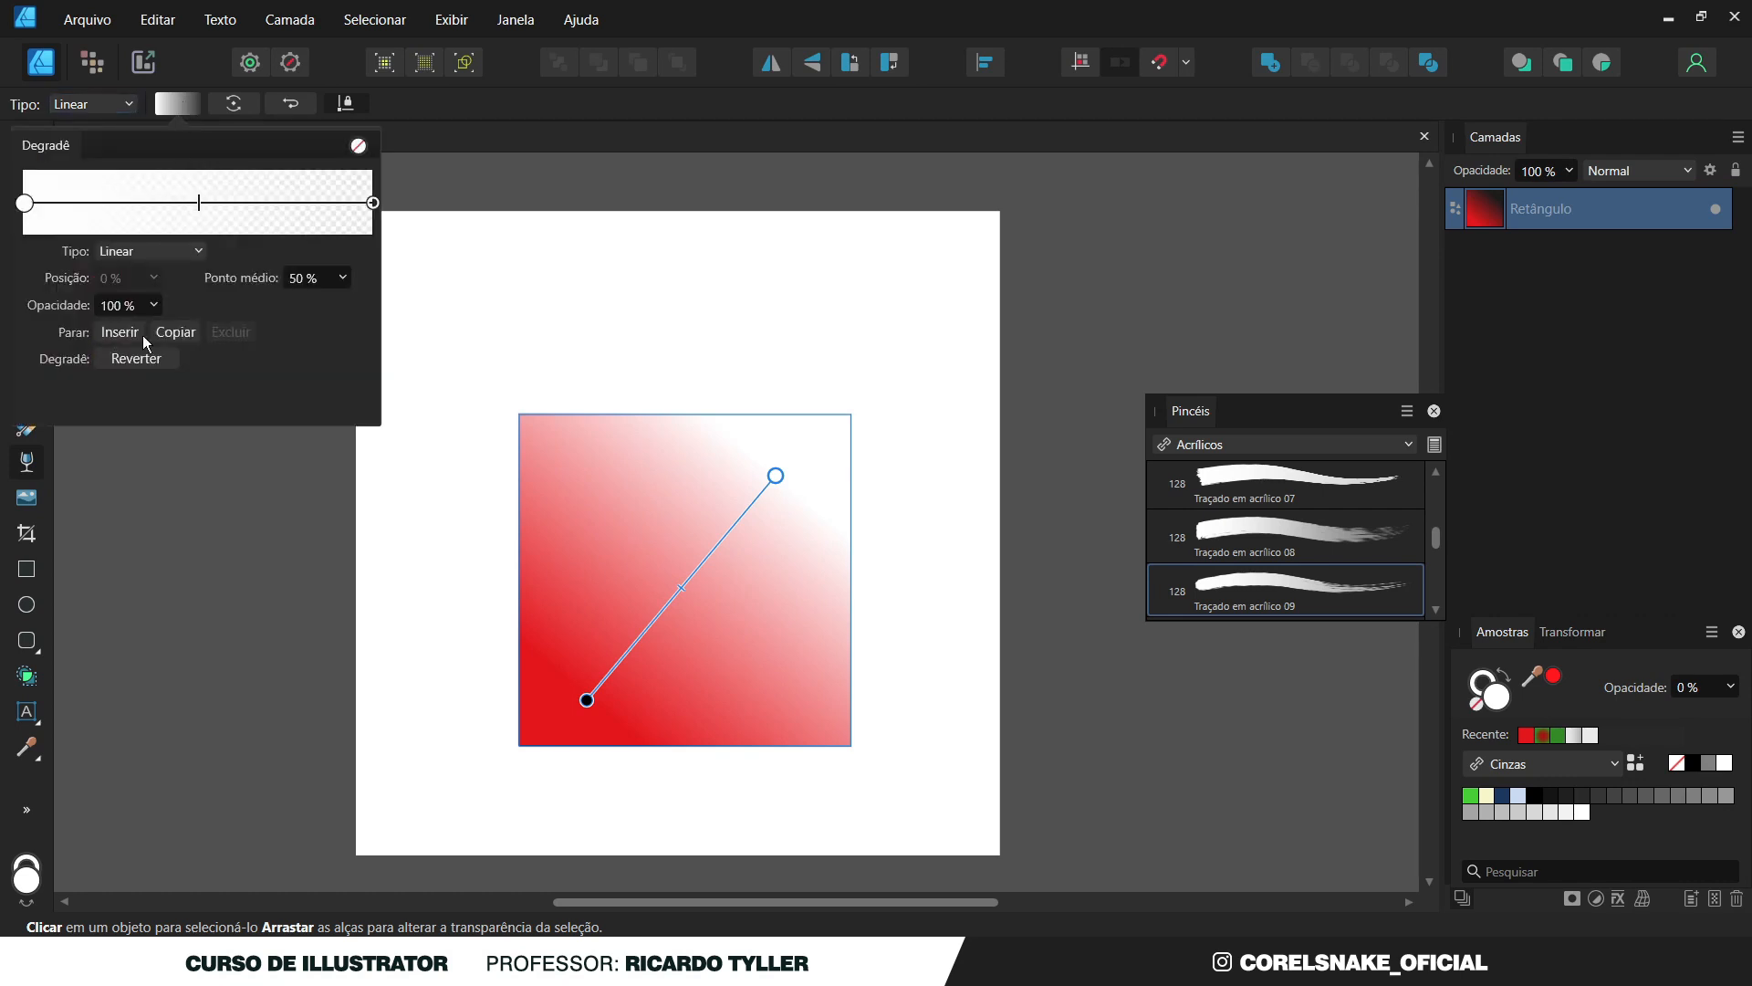
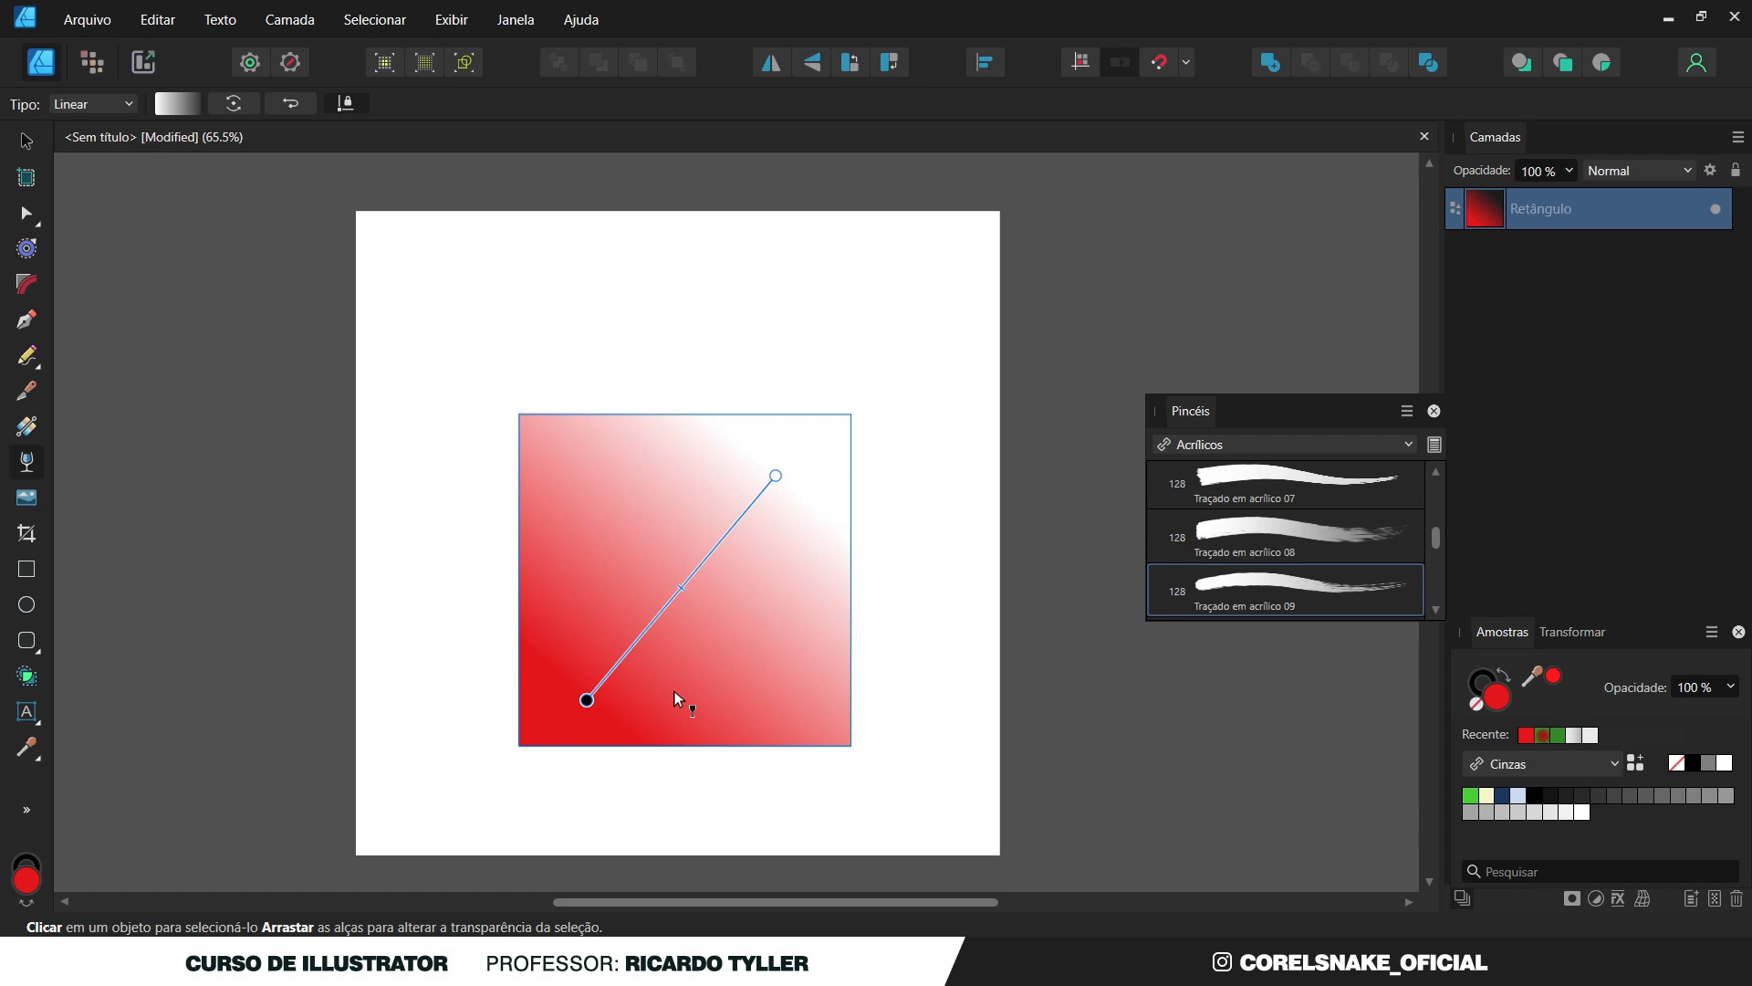
Move the red transparent square slightly up and to the left on the artboard and deselect it.
left_click(26, 141)
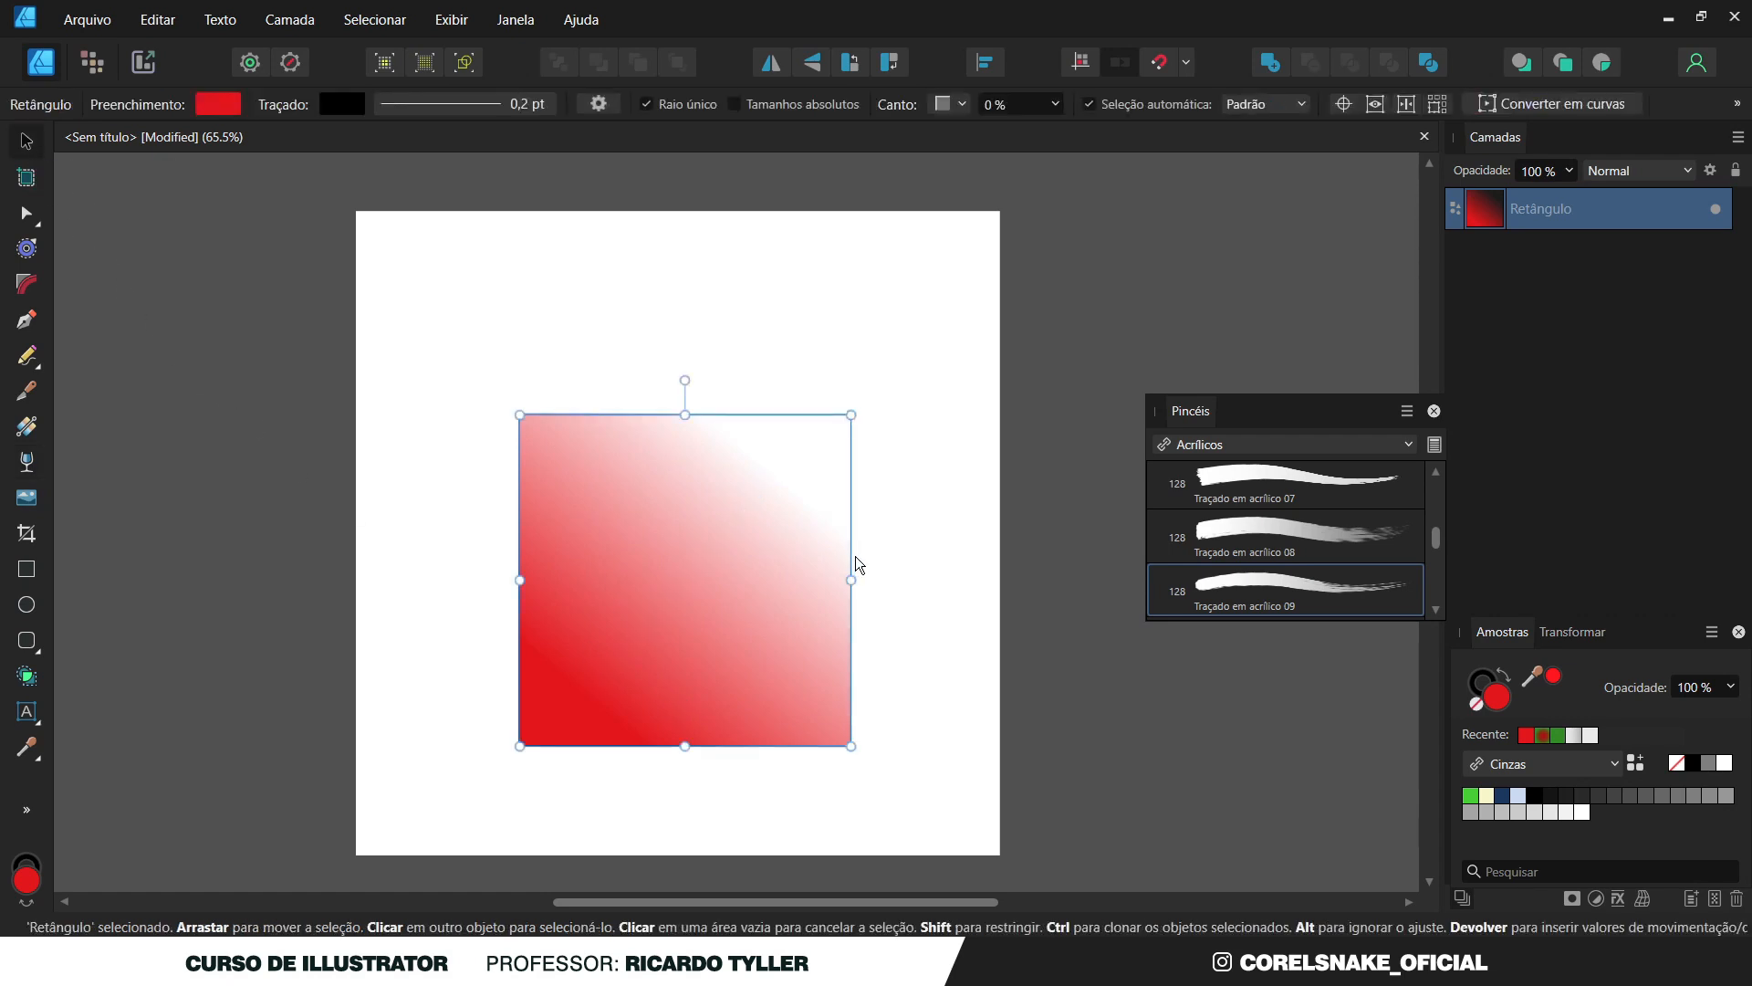
left_click_drag(700, 655, 719, 606)
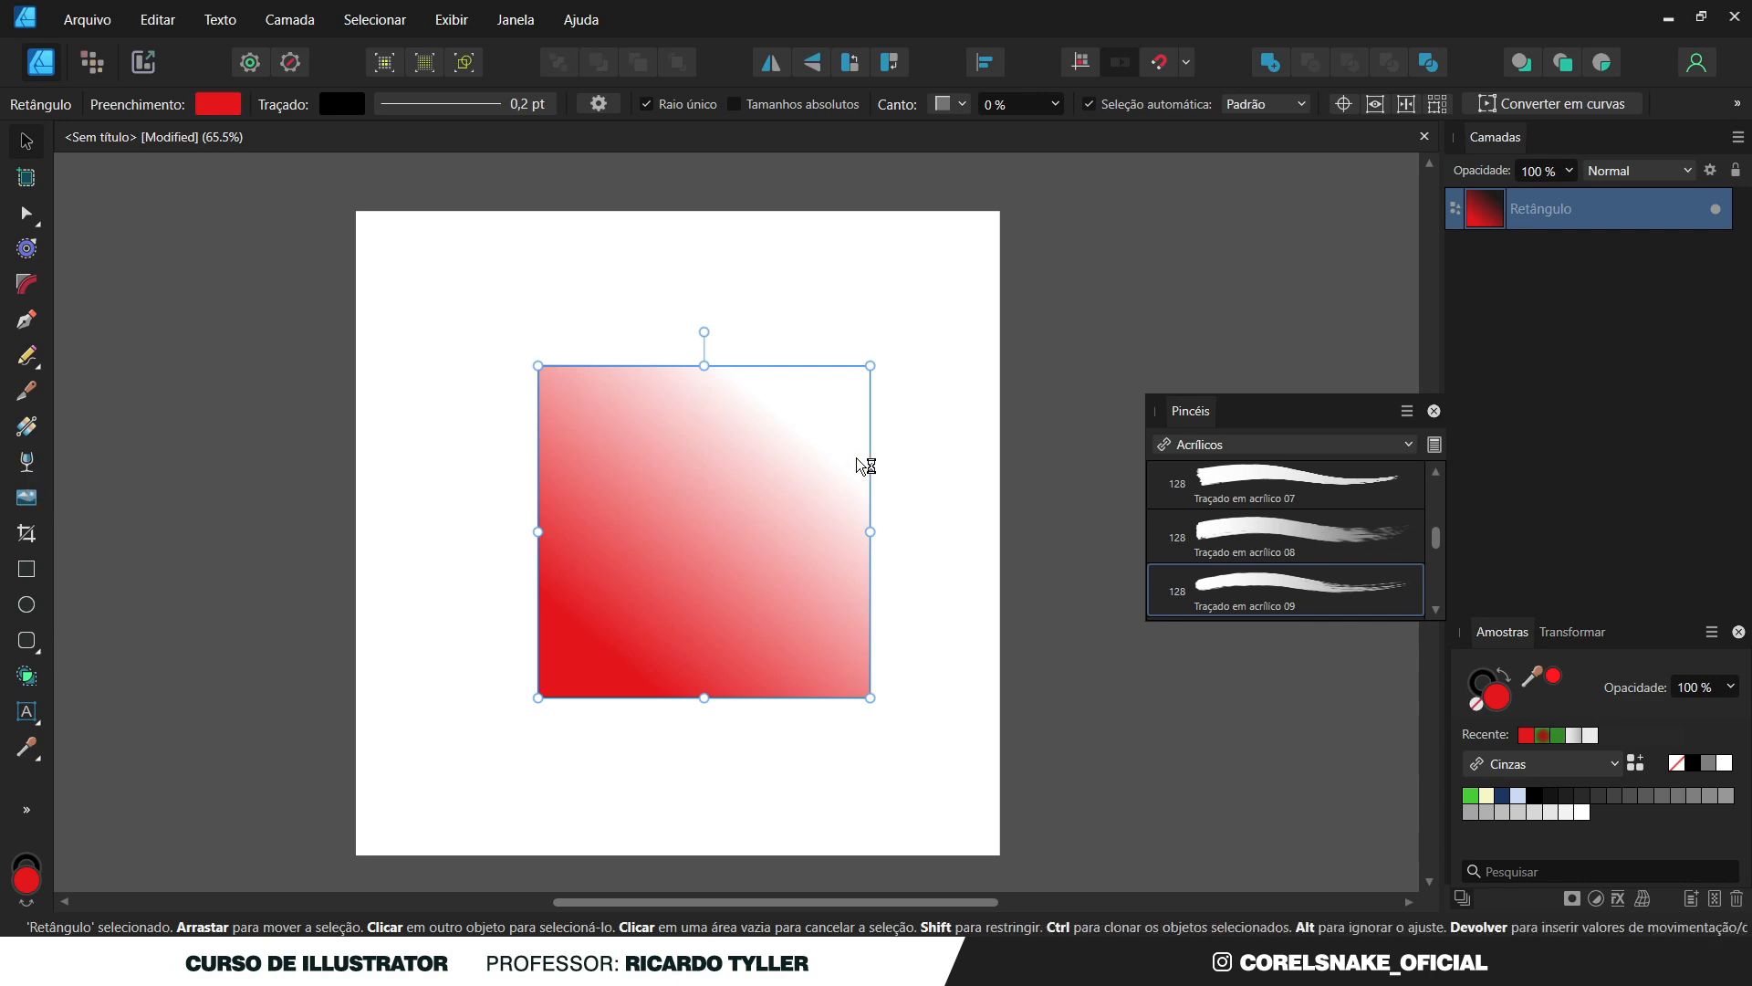
left_click_drag(796, 508, 741, 517)
left_click(420, 357)
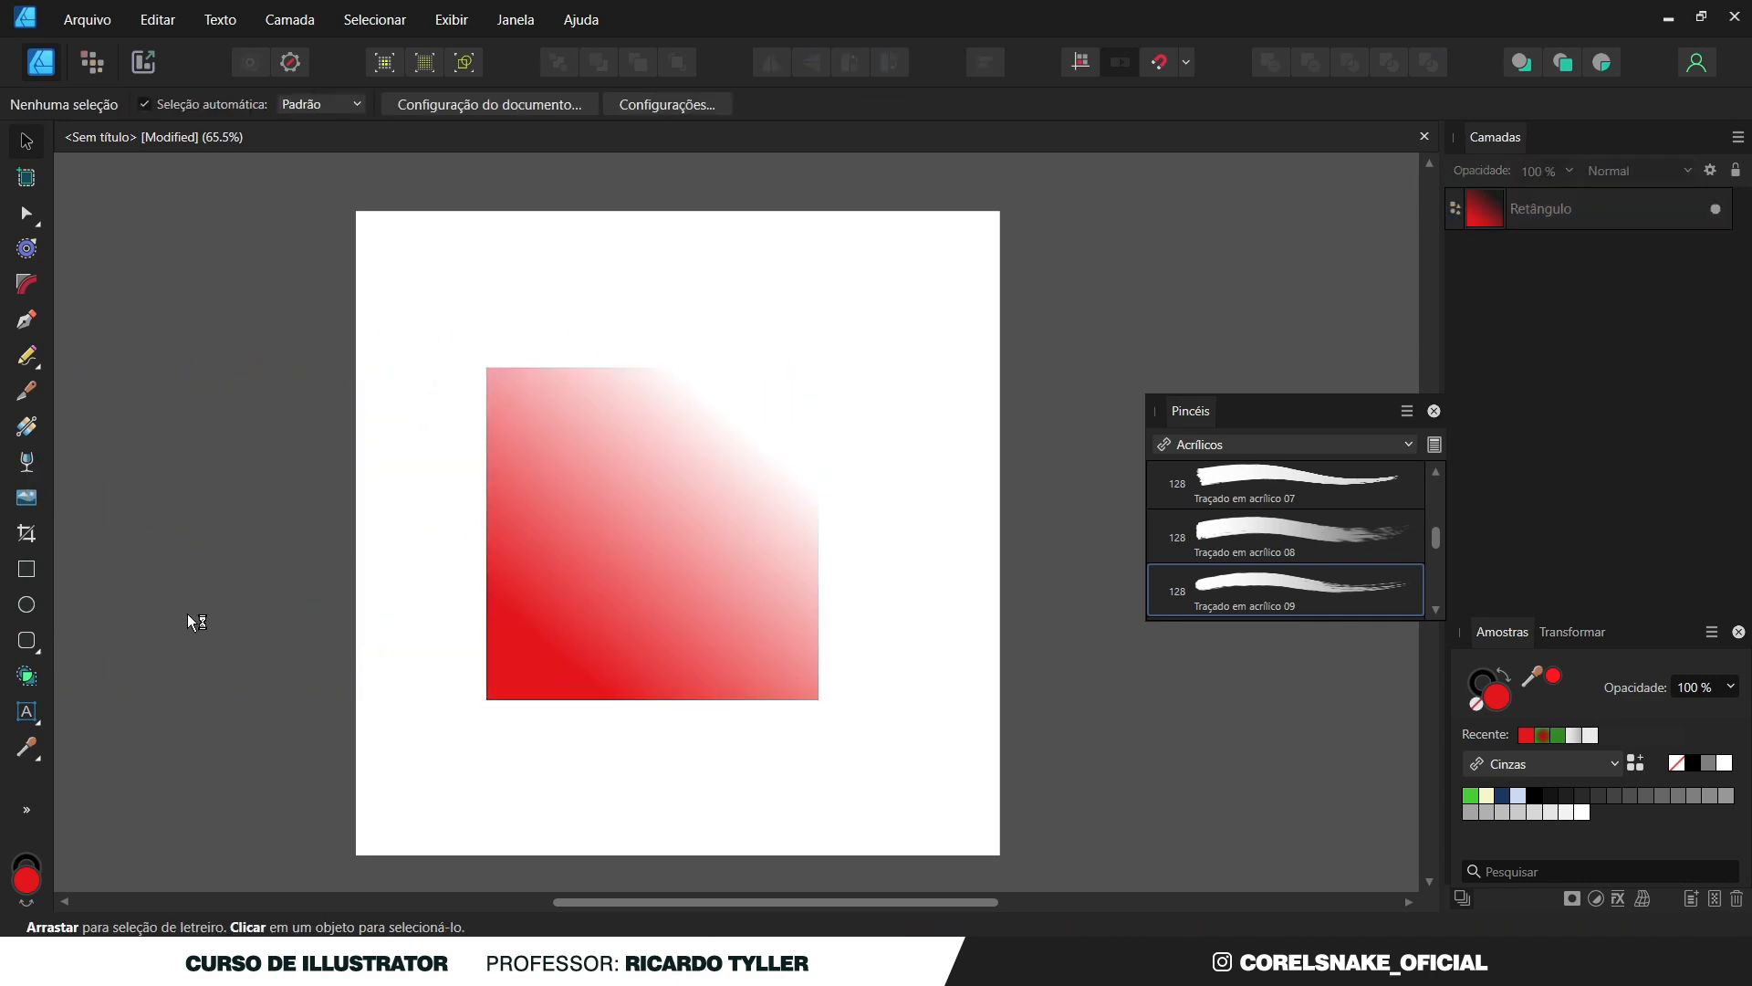
Draw a larger rectangle covering the red transparent square and fill it with bright green 26FF2C.
left_click(27, 569)
left_click_drag(456, 324, 900, 751)
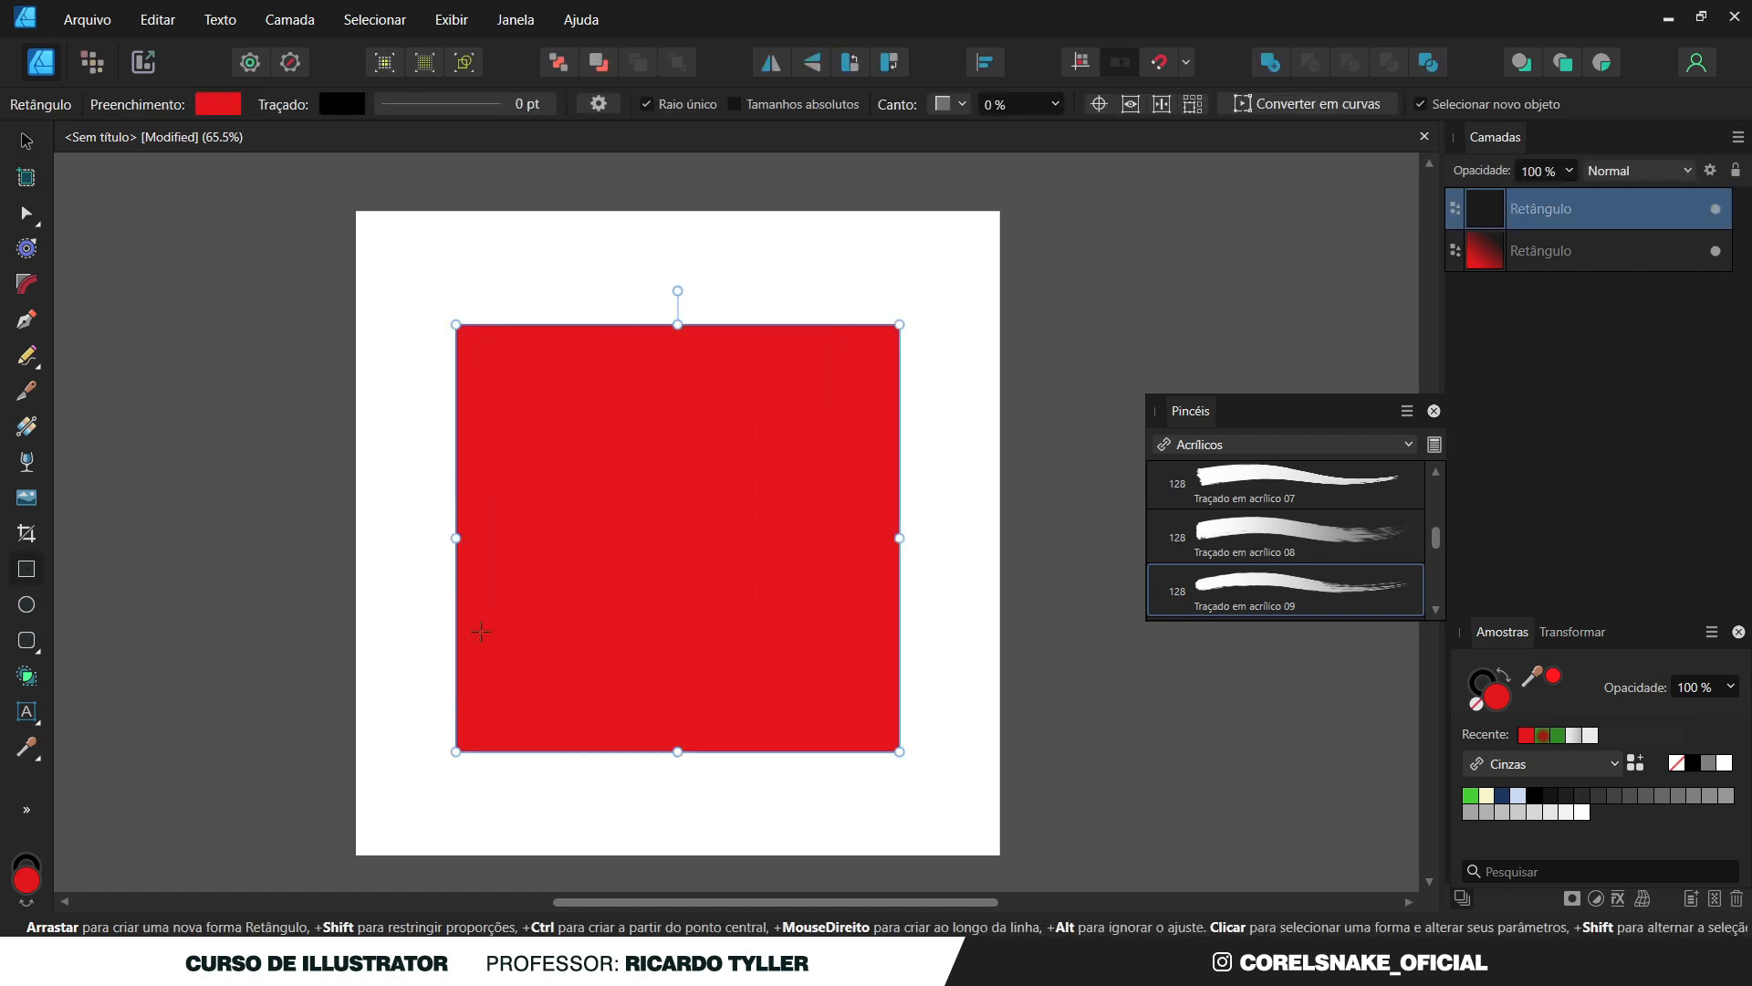
double_click(27, 880)
mouse_move(1252, 535)
left_mouse_down()
mouse_move(1397, 402)
mouse_move(1400, 438)
mouse_move(1460, 456)
left_mouse_up()
left_click(1181, 267)
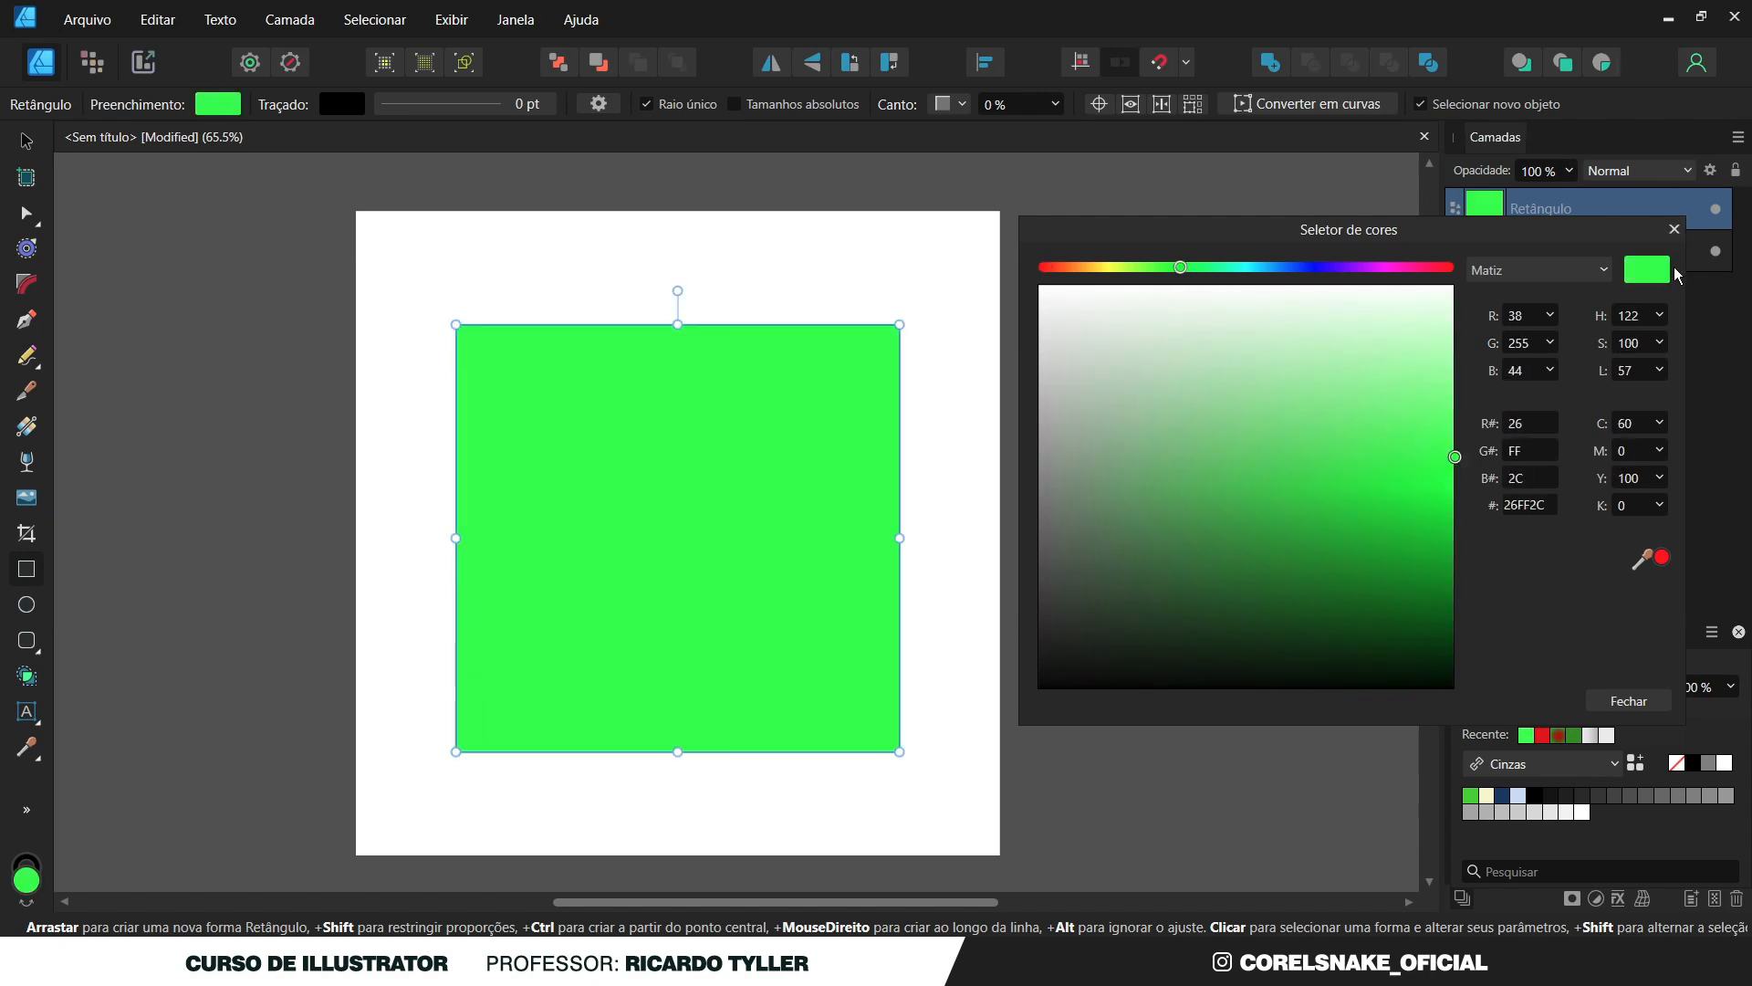
left_click(1628, 699)
Send the green rectangle beneath the red transparent square and shift it slightly up and to the left.
left_click_drag(806, 539, 600, 558)
key("ctrl+z")
left_click_drag(1497, 217, 1492, 295)
key("v")
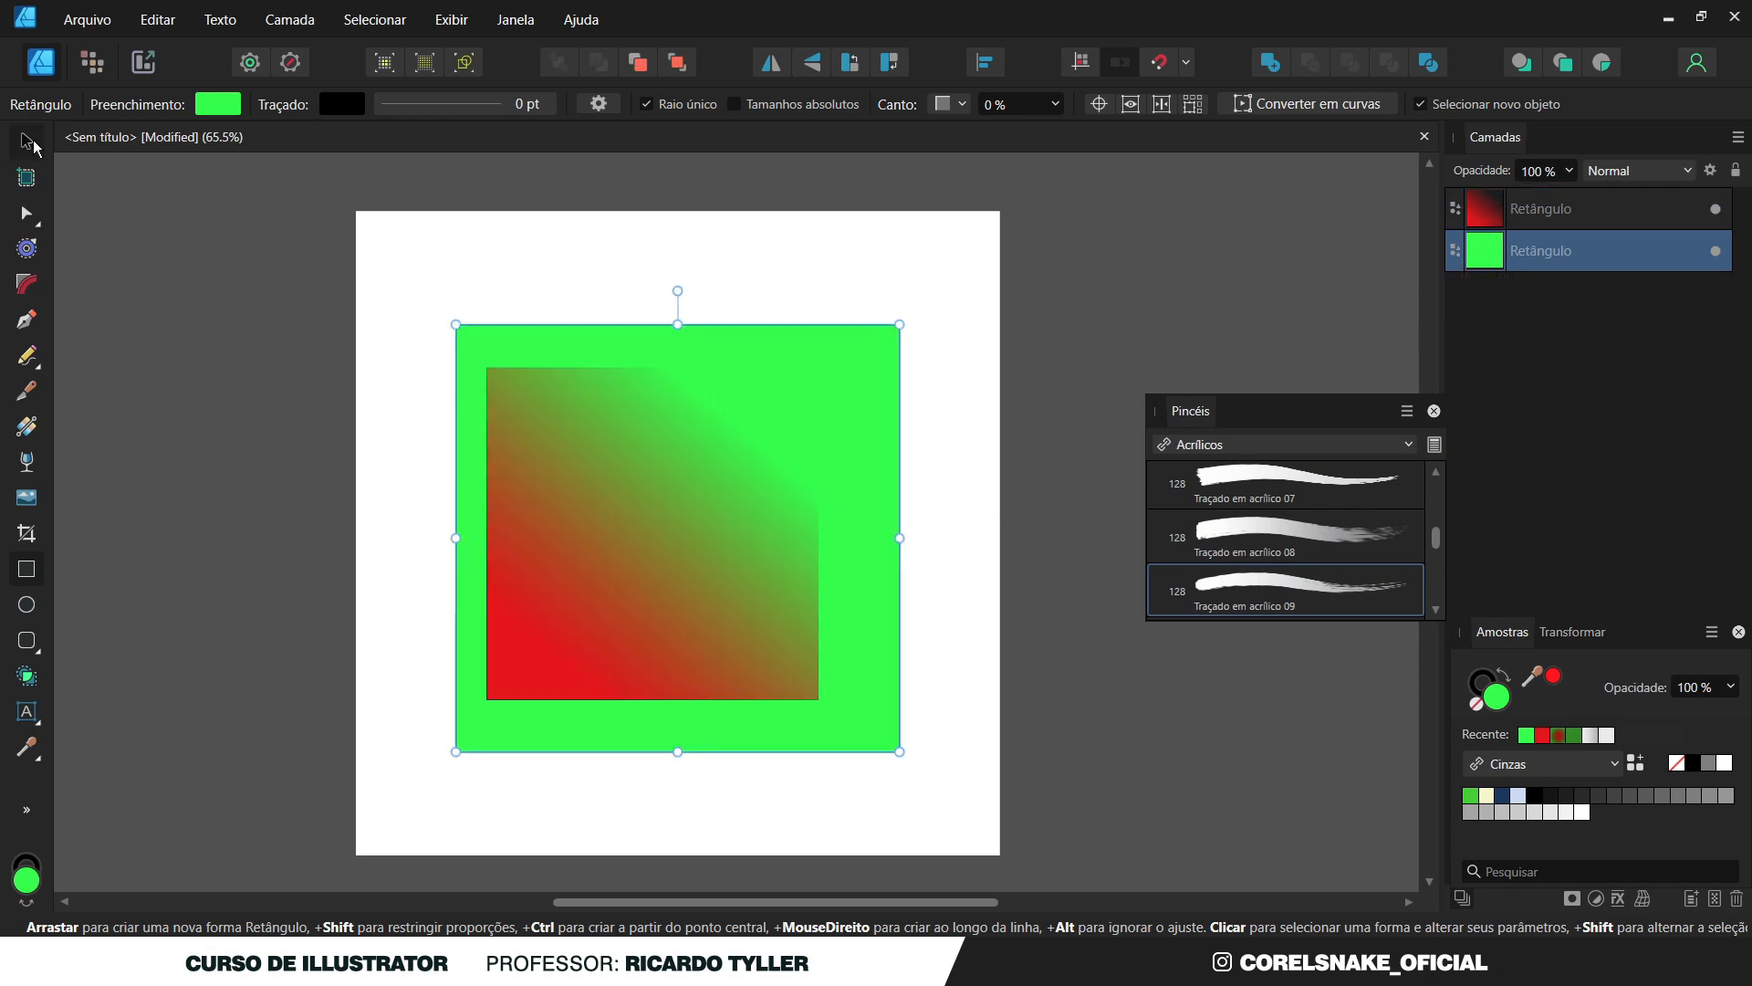
mouse_move(650, 593)
left_mouse_down()
mouse_move(637, 582)
mouse_move(660, 555)
mouse_move(631, 577)
left_mouse_up()
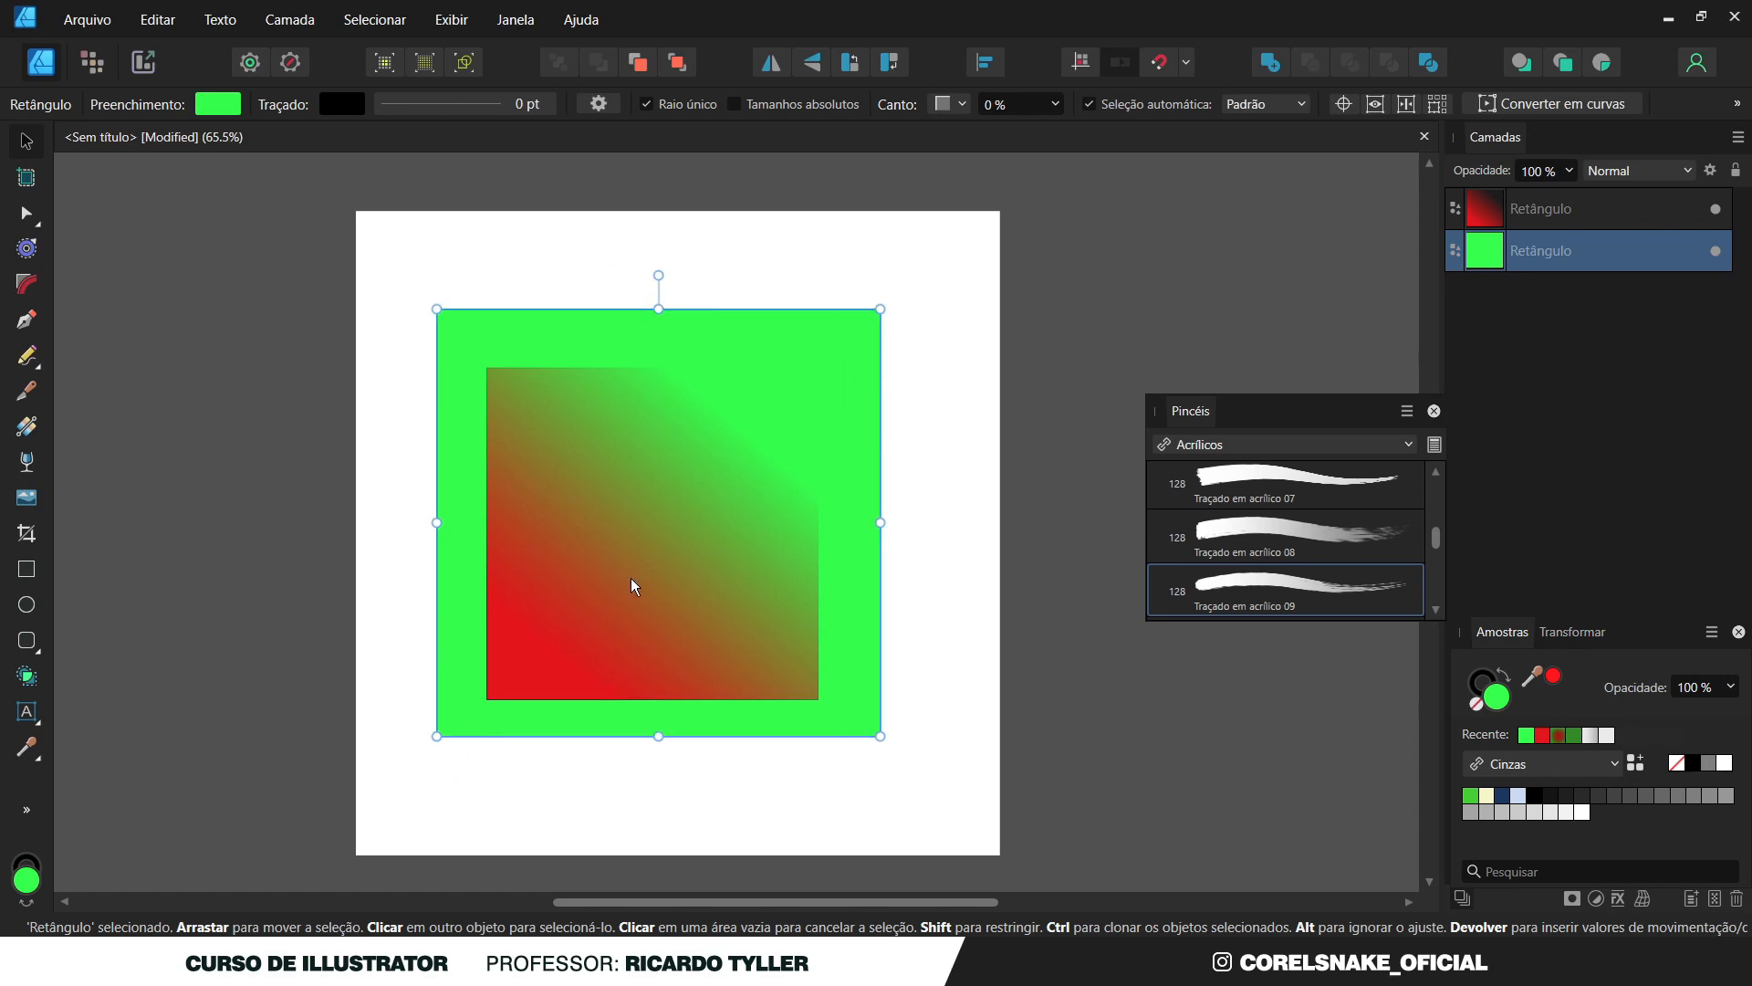
left_click_drag(418, 326, 451, 366)
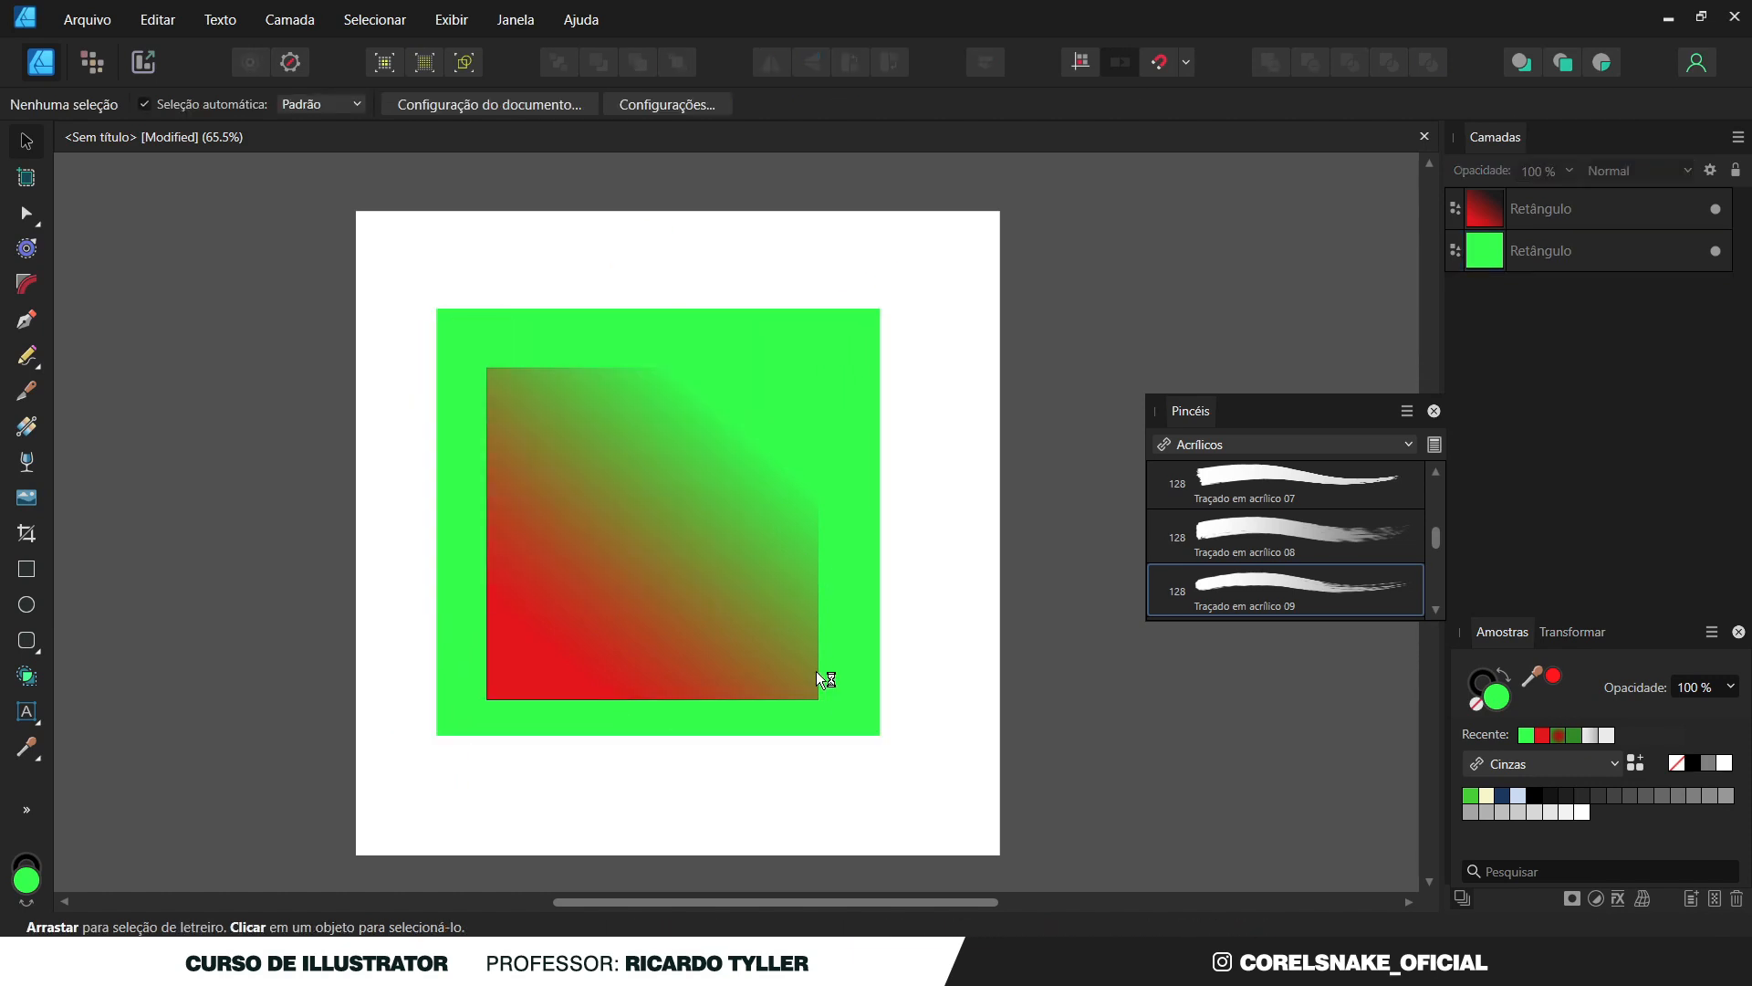
Delete both the red transparent square and the green rectangle from the artboard.
left_click_drag(960, 781, 391, 281)
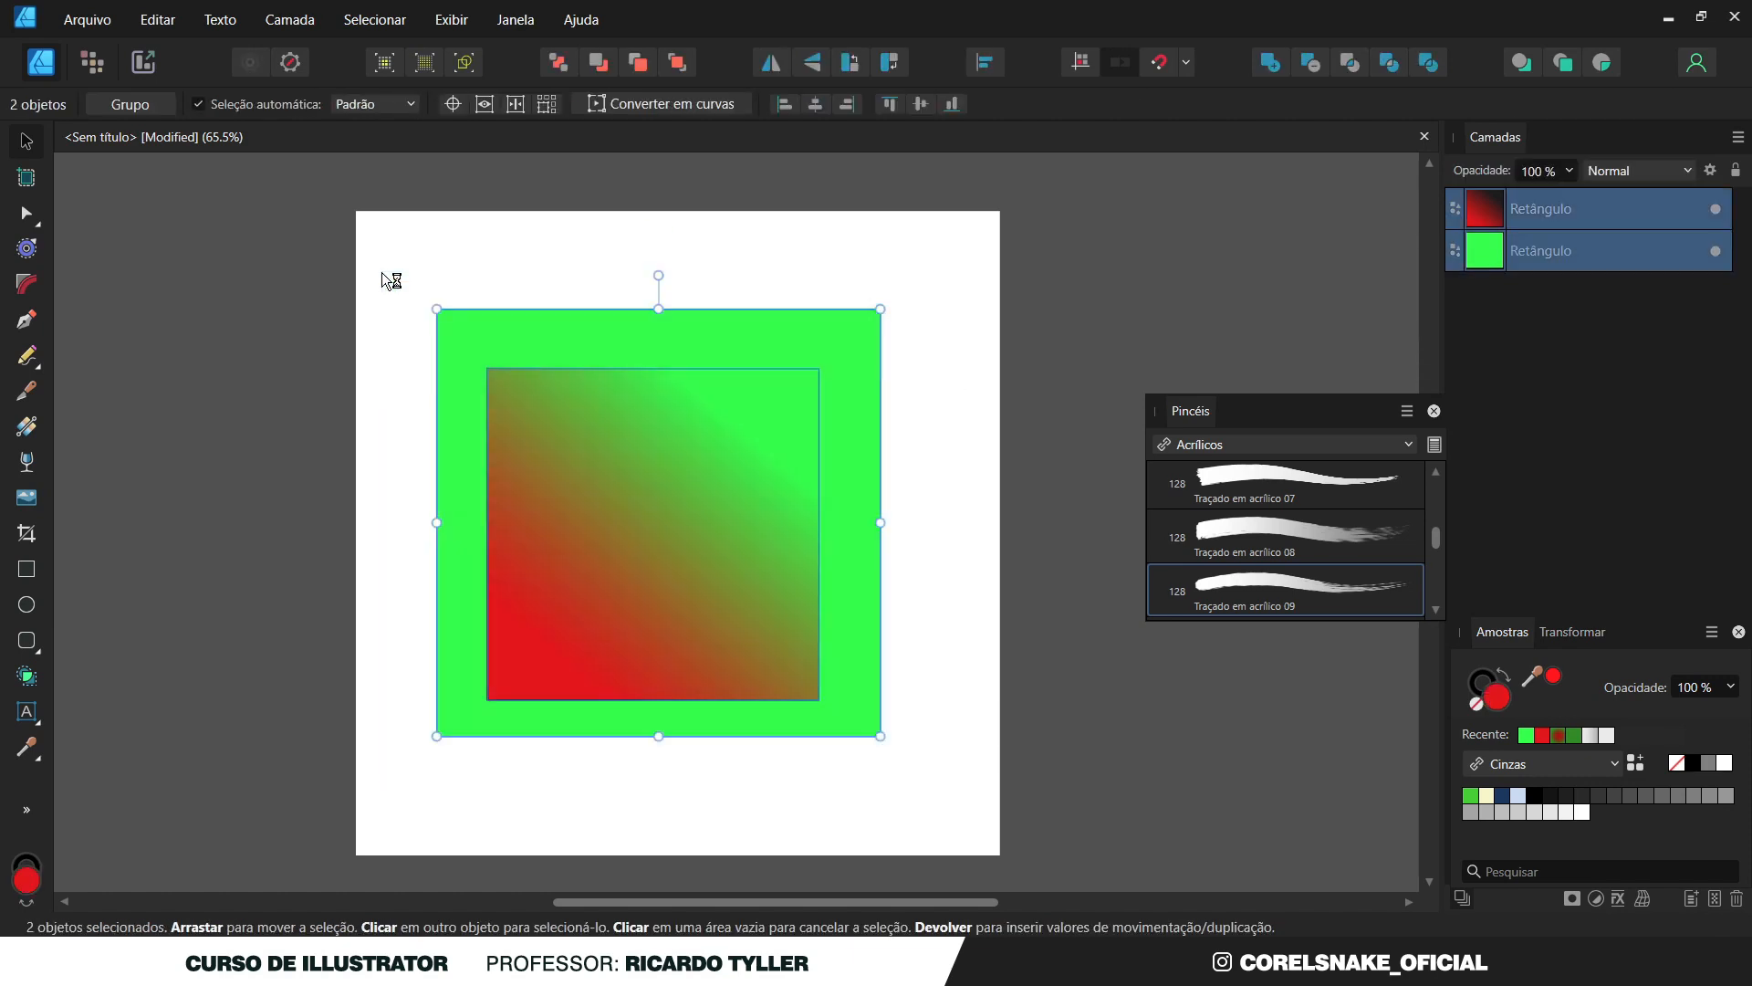
key("Delete")
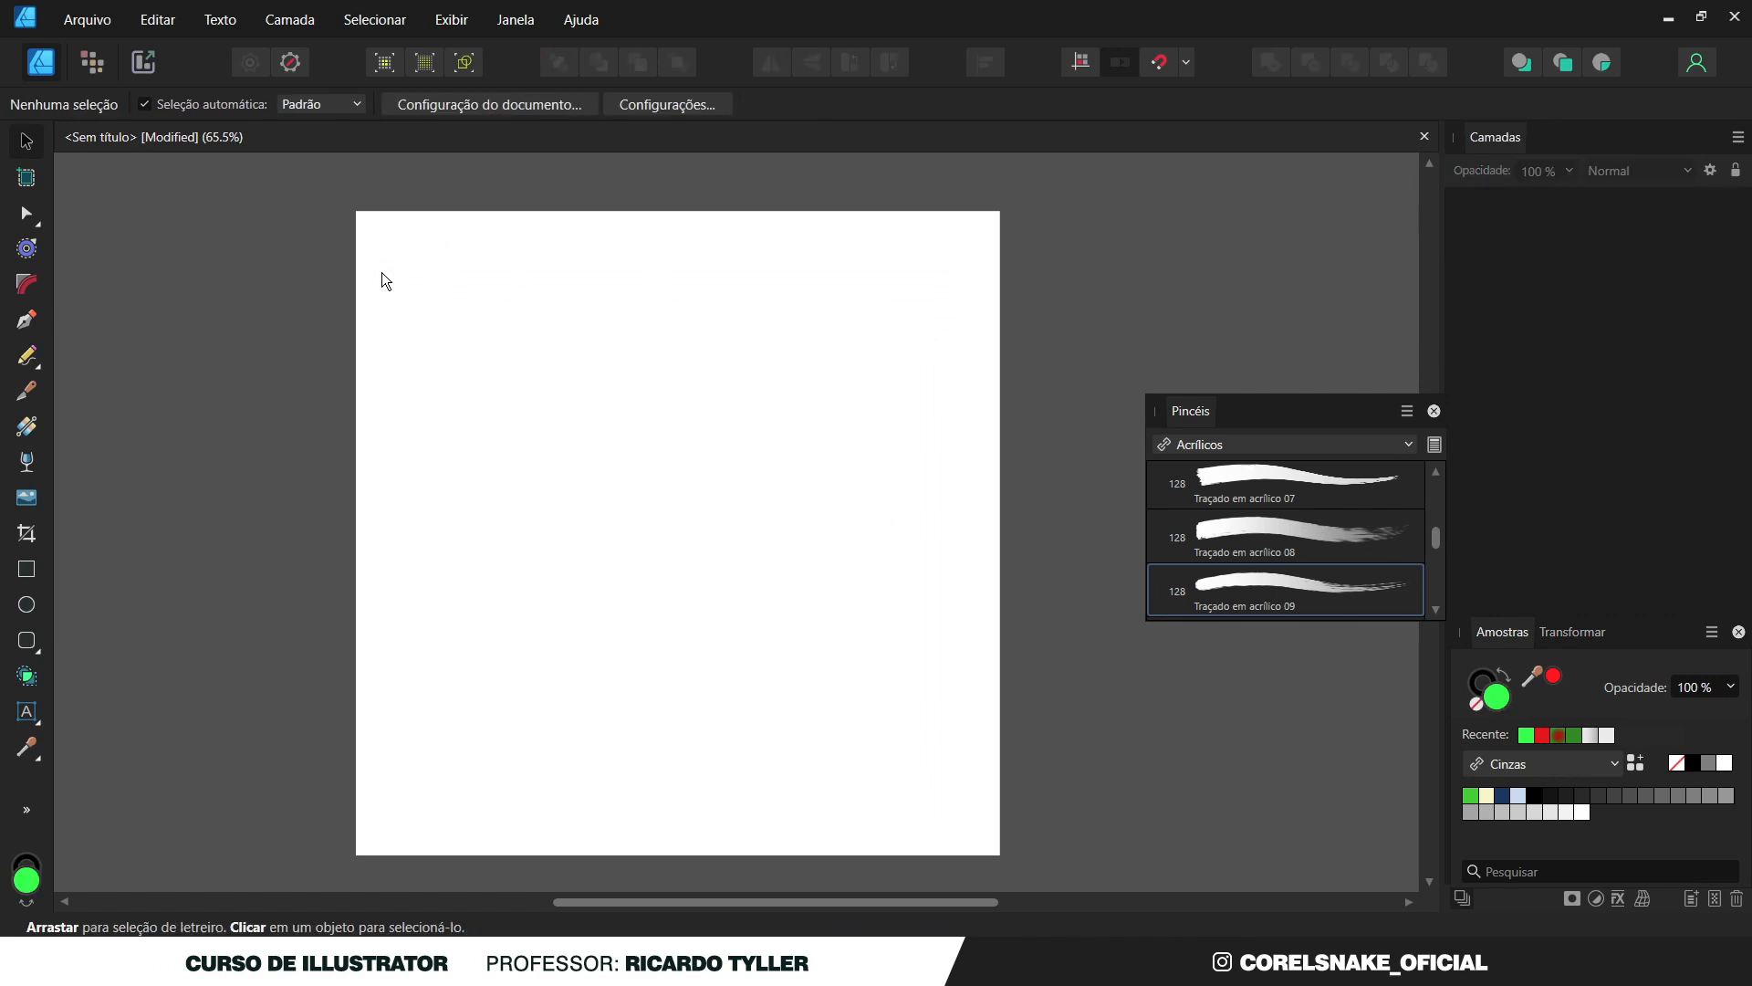
Place the Tutorial hedgehog image from the VETORIZAÇÃO CANAL folder in the upper-left area of the artboard.
left_click(25, 498)
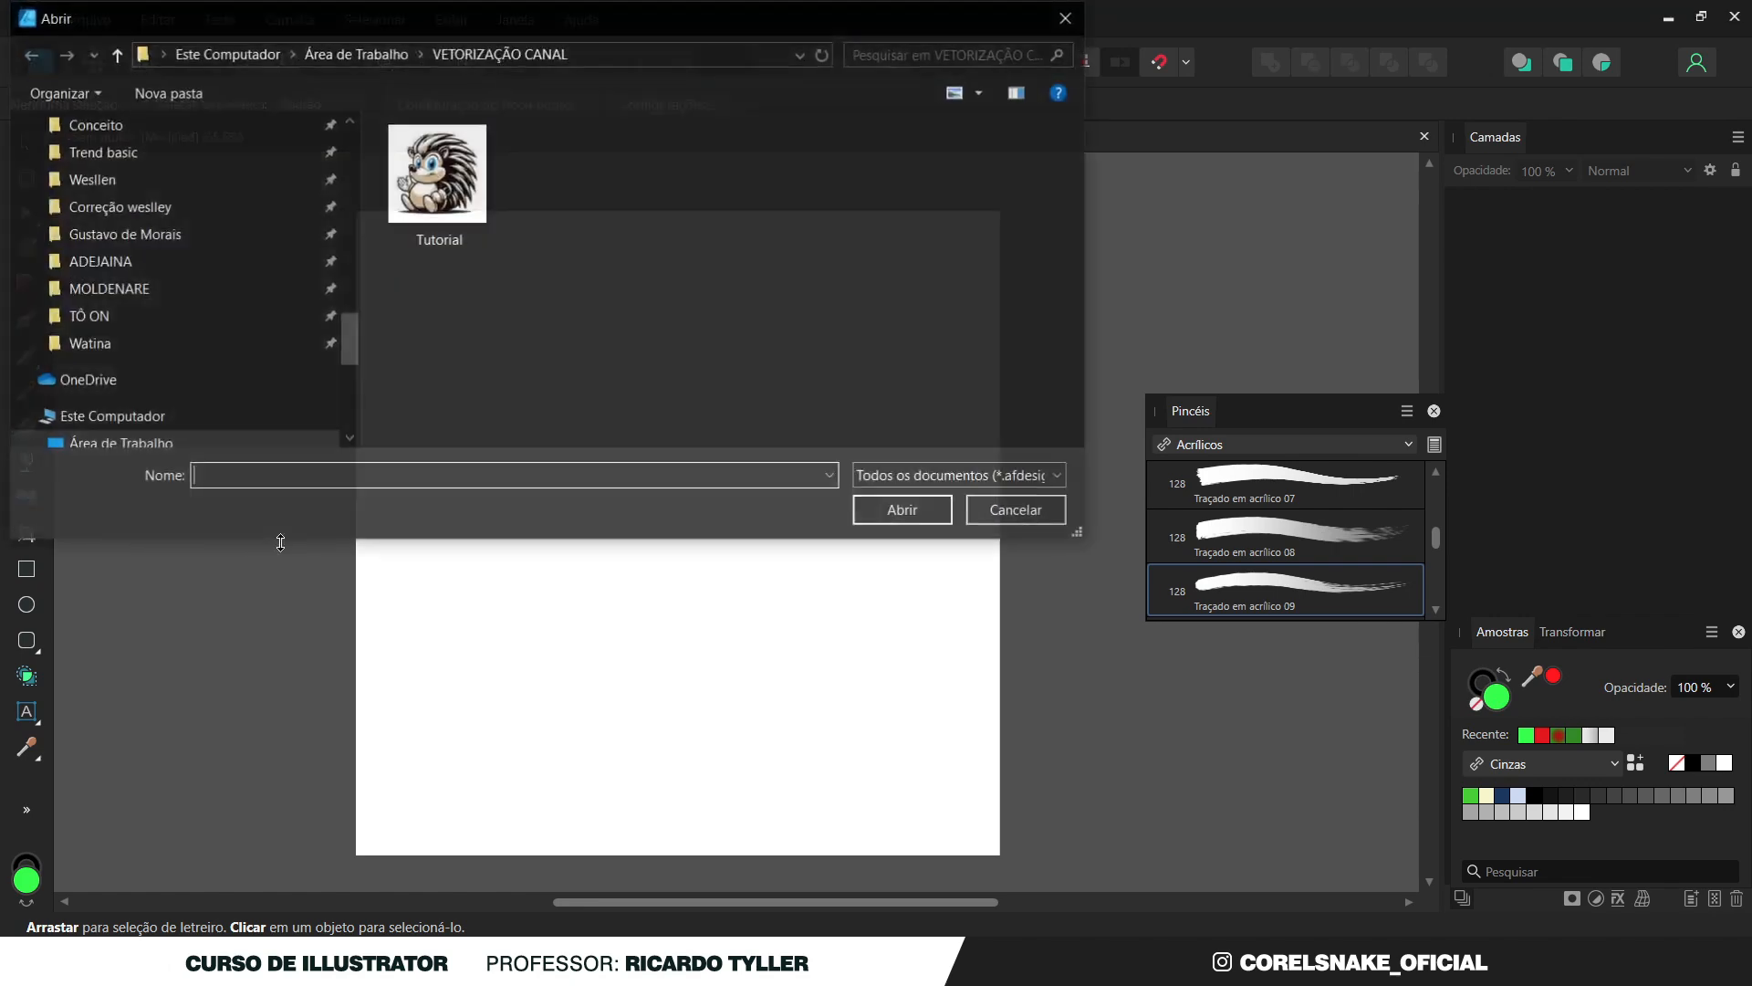
left_click(445, 178)
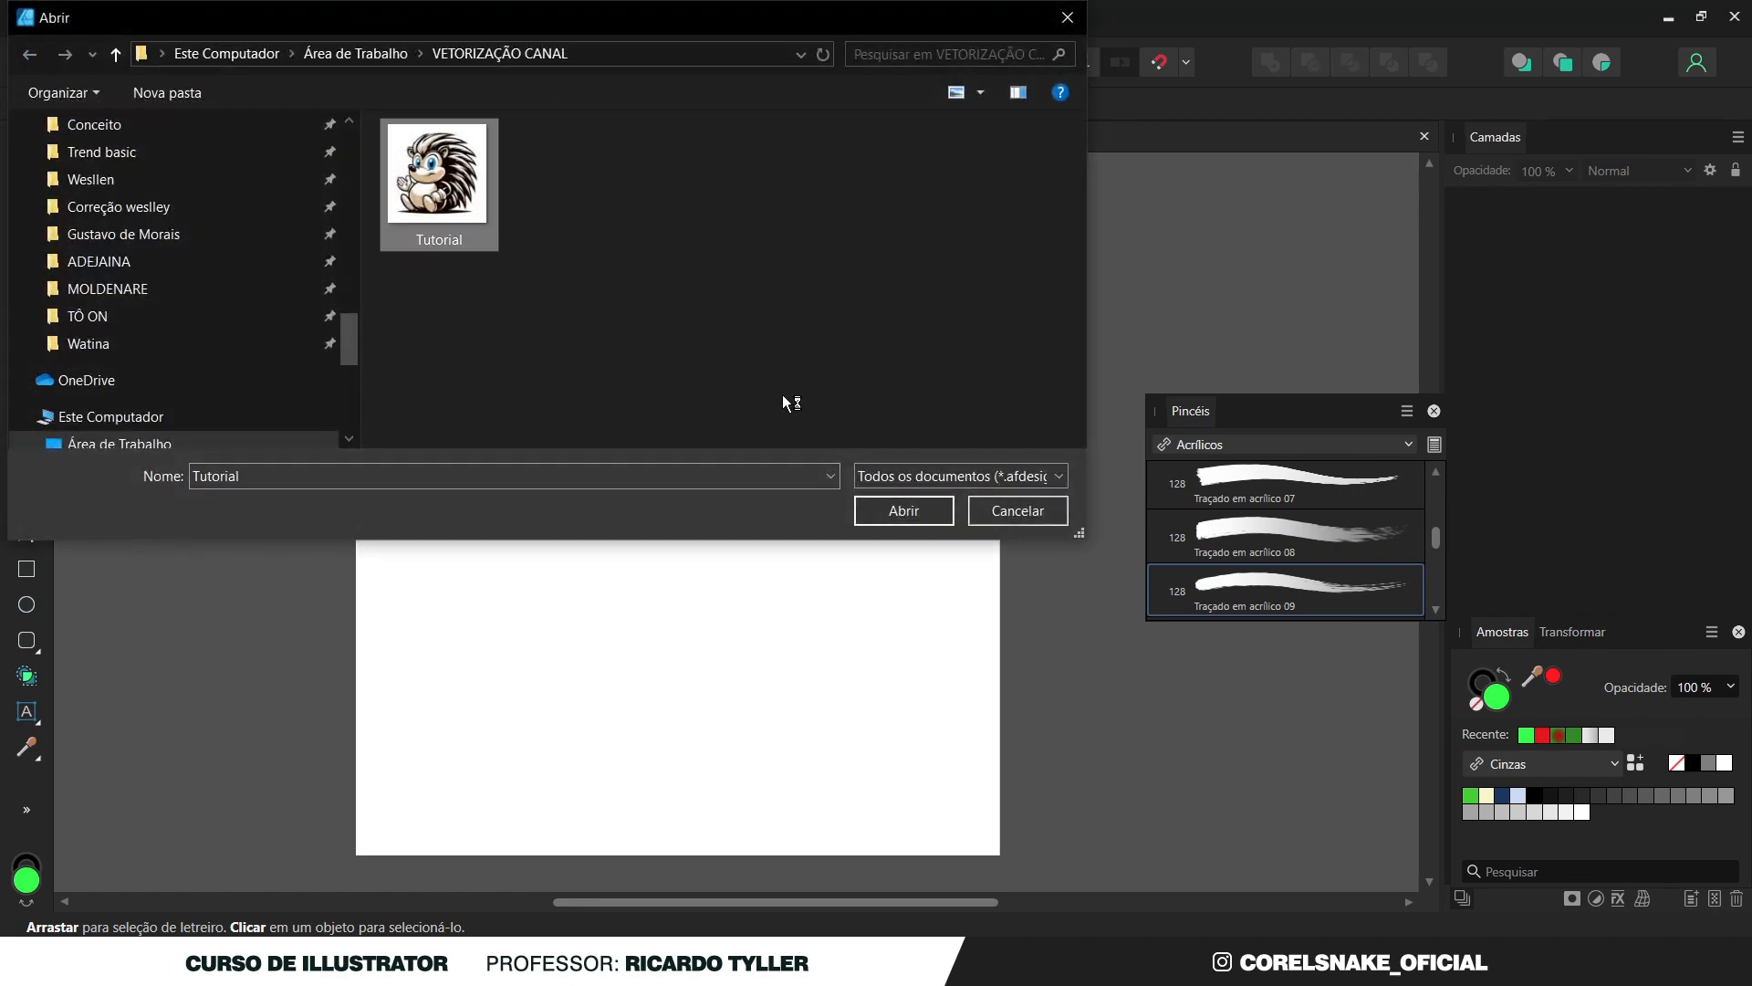
left_click(904, 511)
left_click_drag(381, 234, 803, 705)
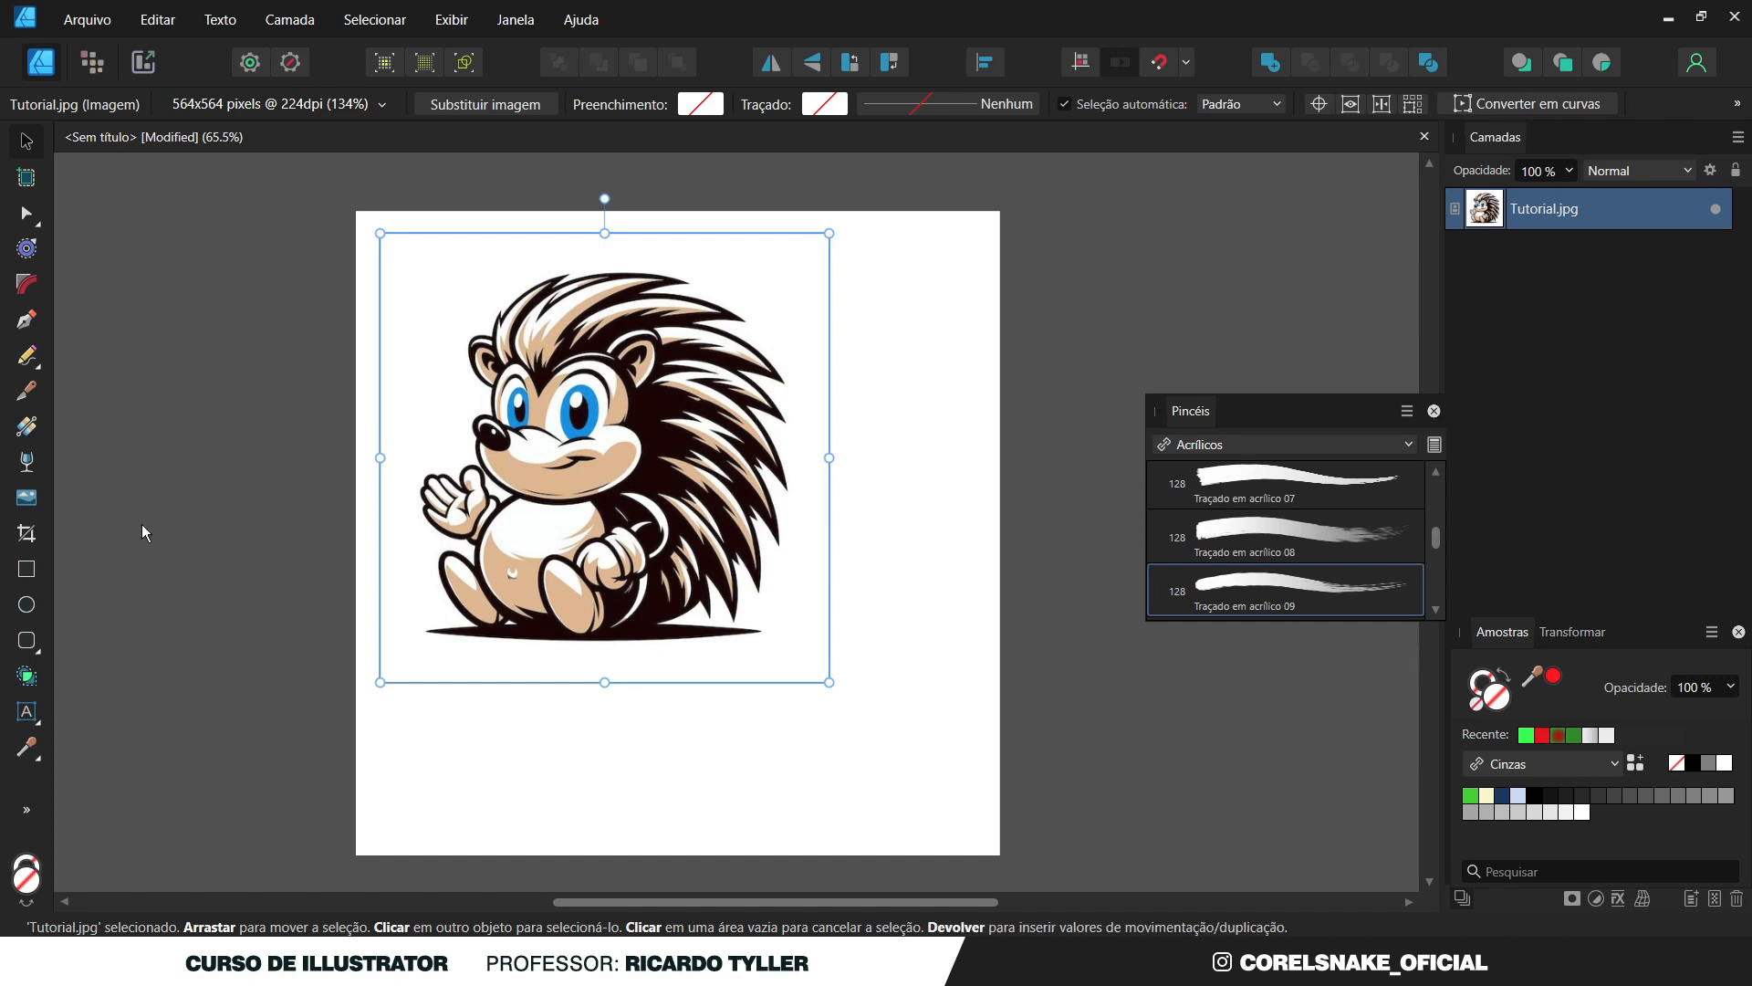
Crop the hedgehog image on all four sides down to its lower body and deselect it.
left_click(31, 538)
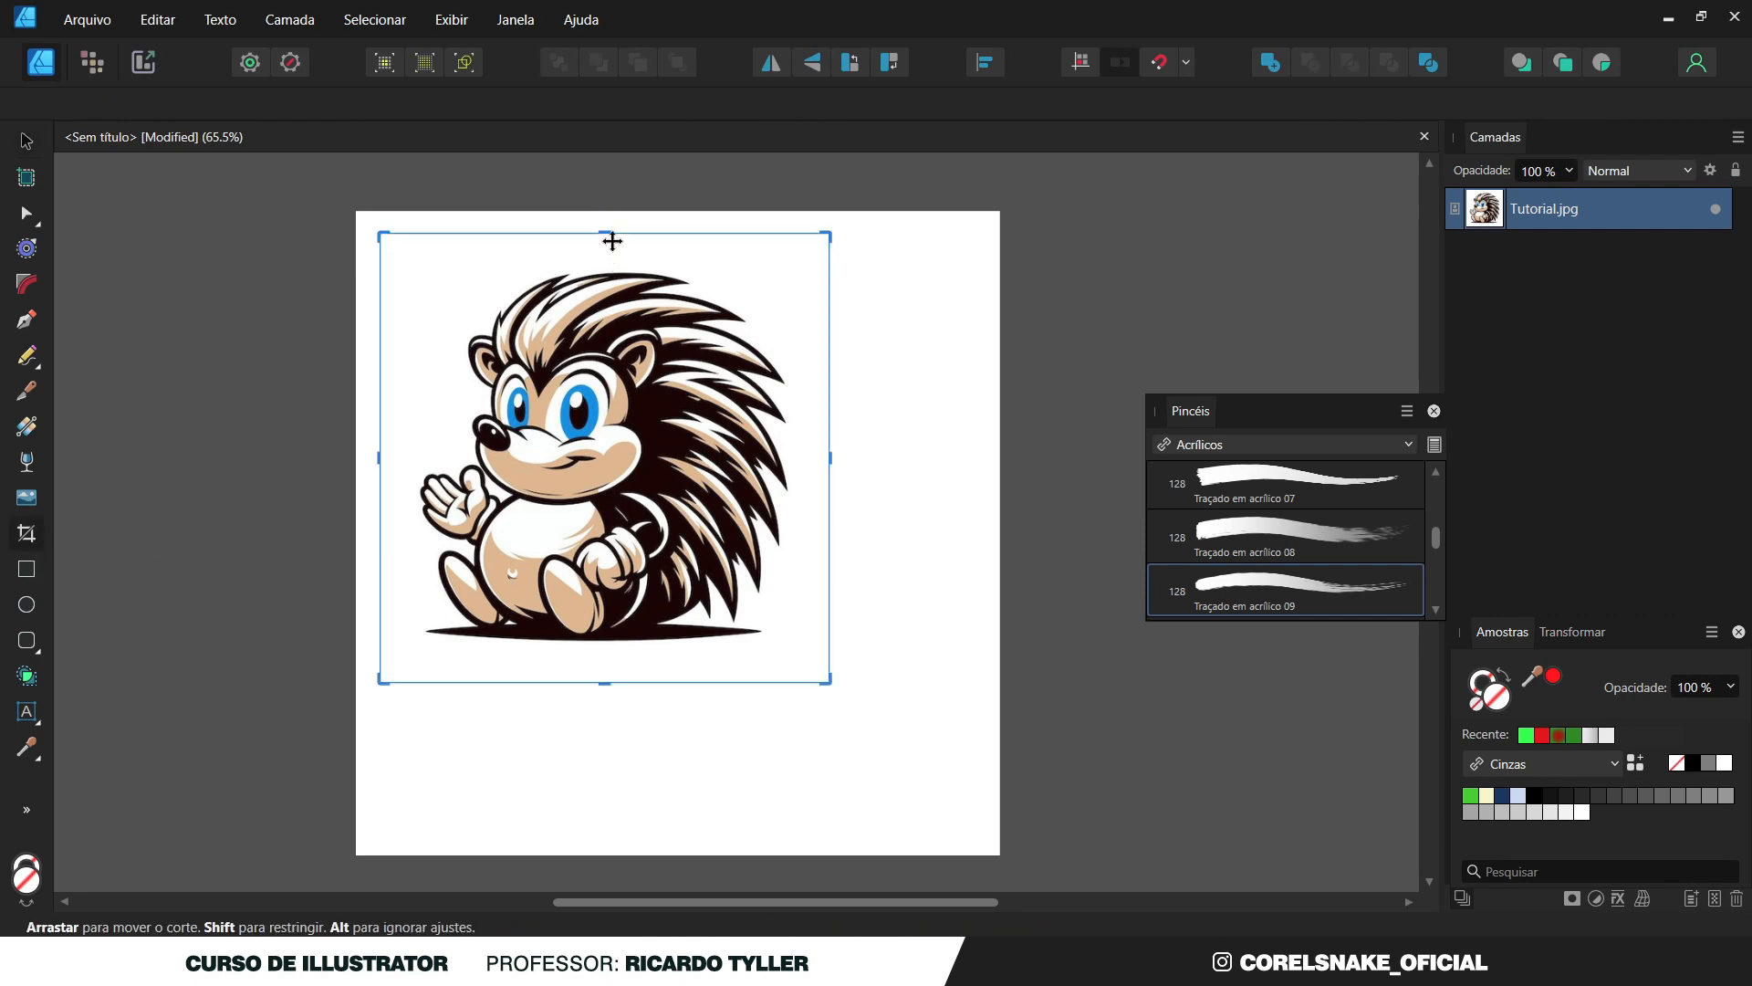
left_click_drag(604, 233, 603, 505)
left_click_drag(603, 685, 603, 648)
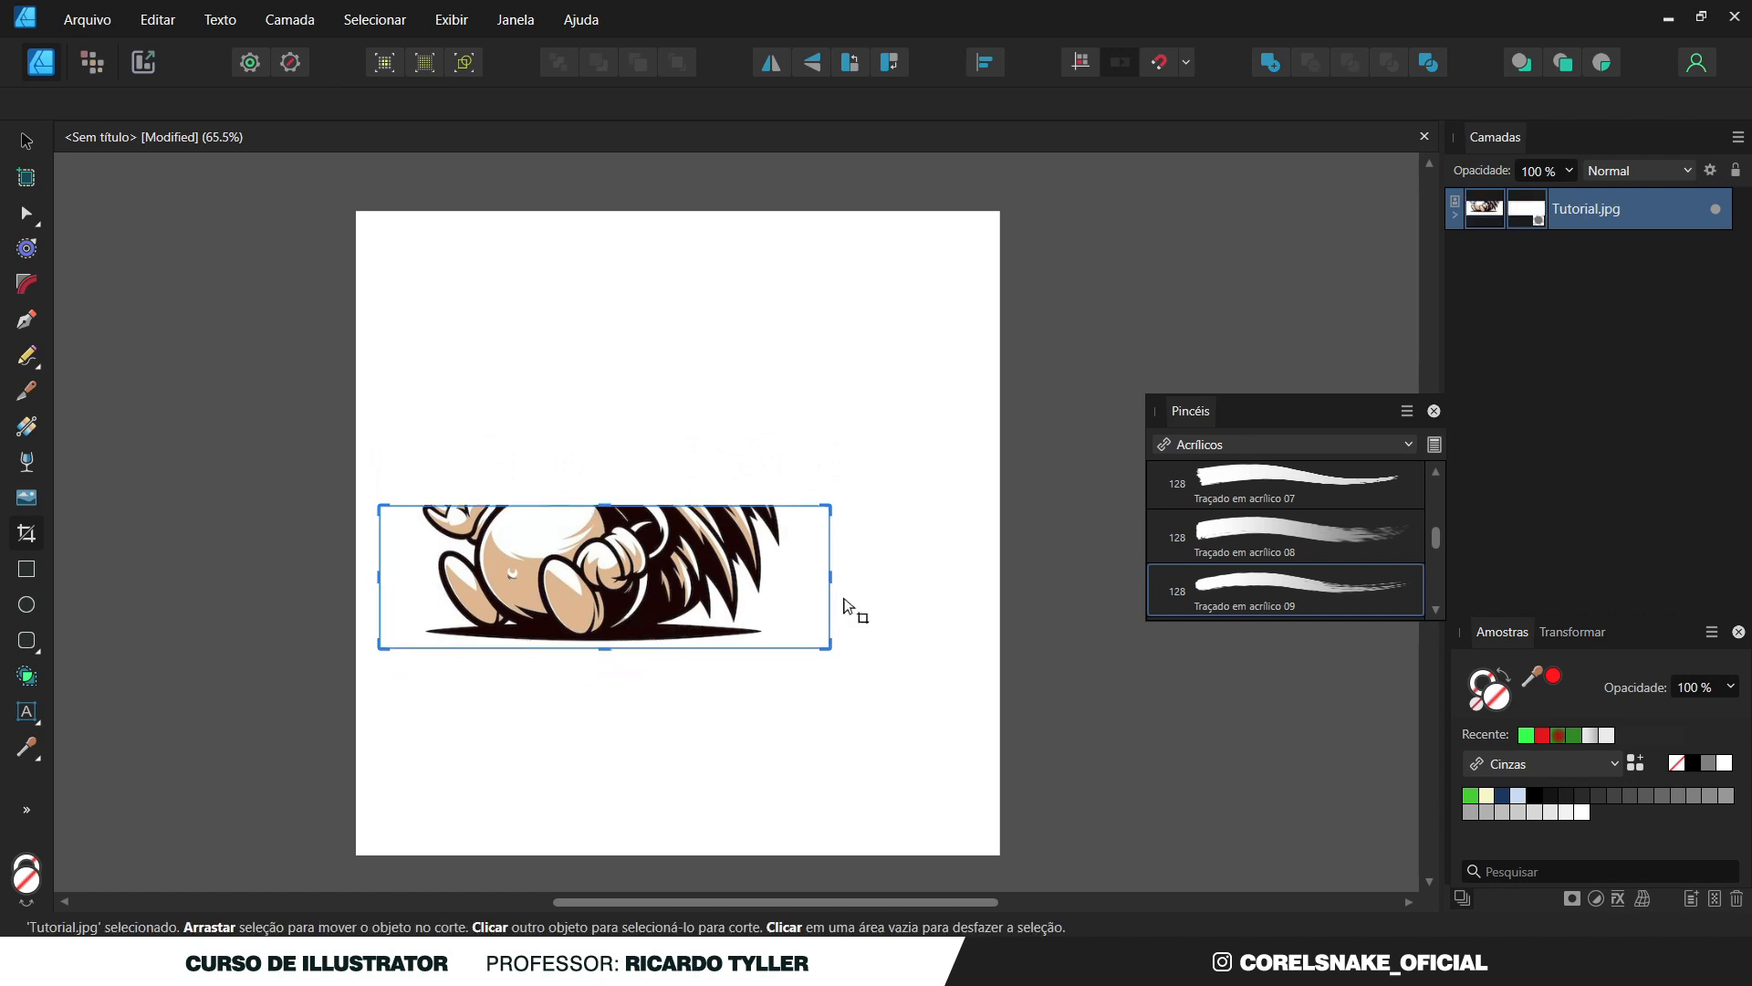
left_click_drag(828, 574, 789, 575)
left_click_drag(382, 575, 413, 571)
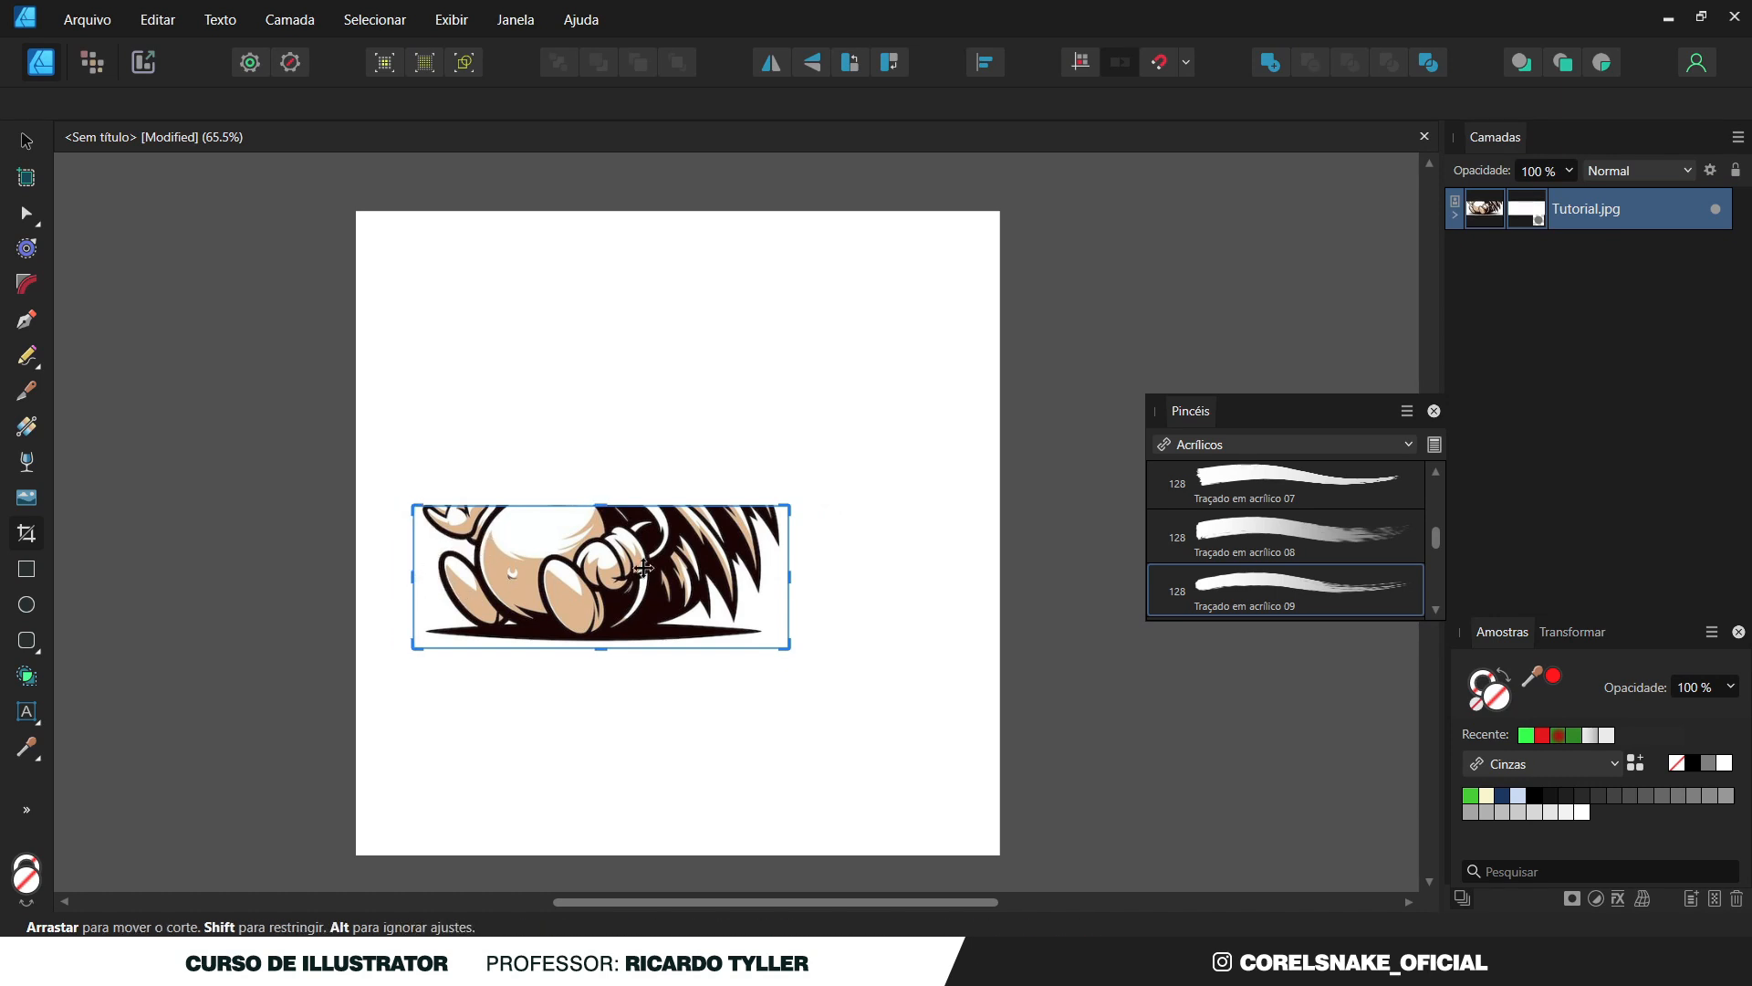
key("v")
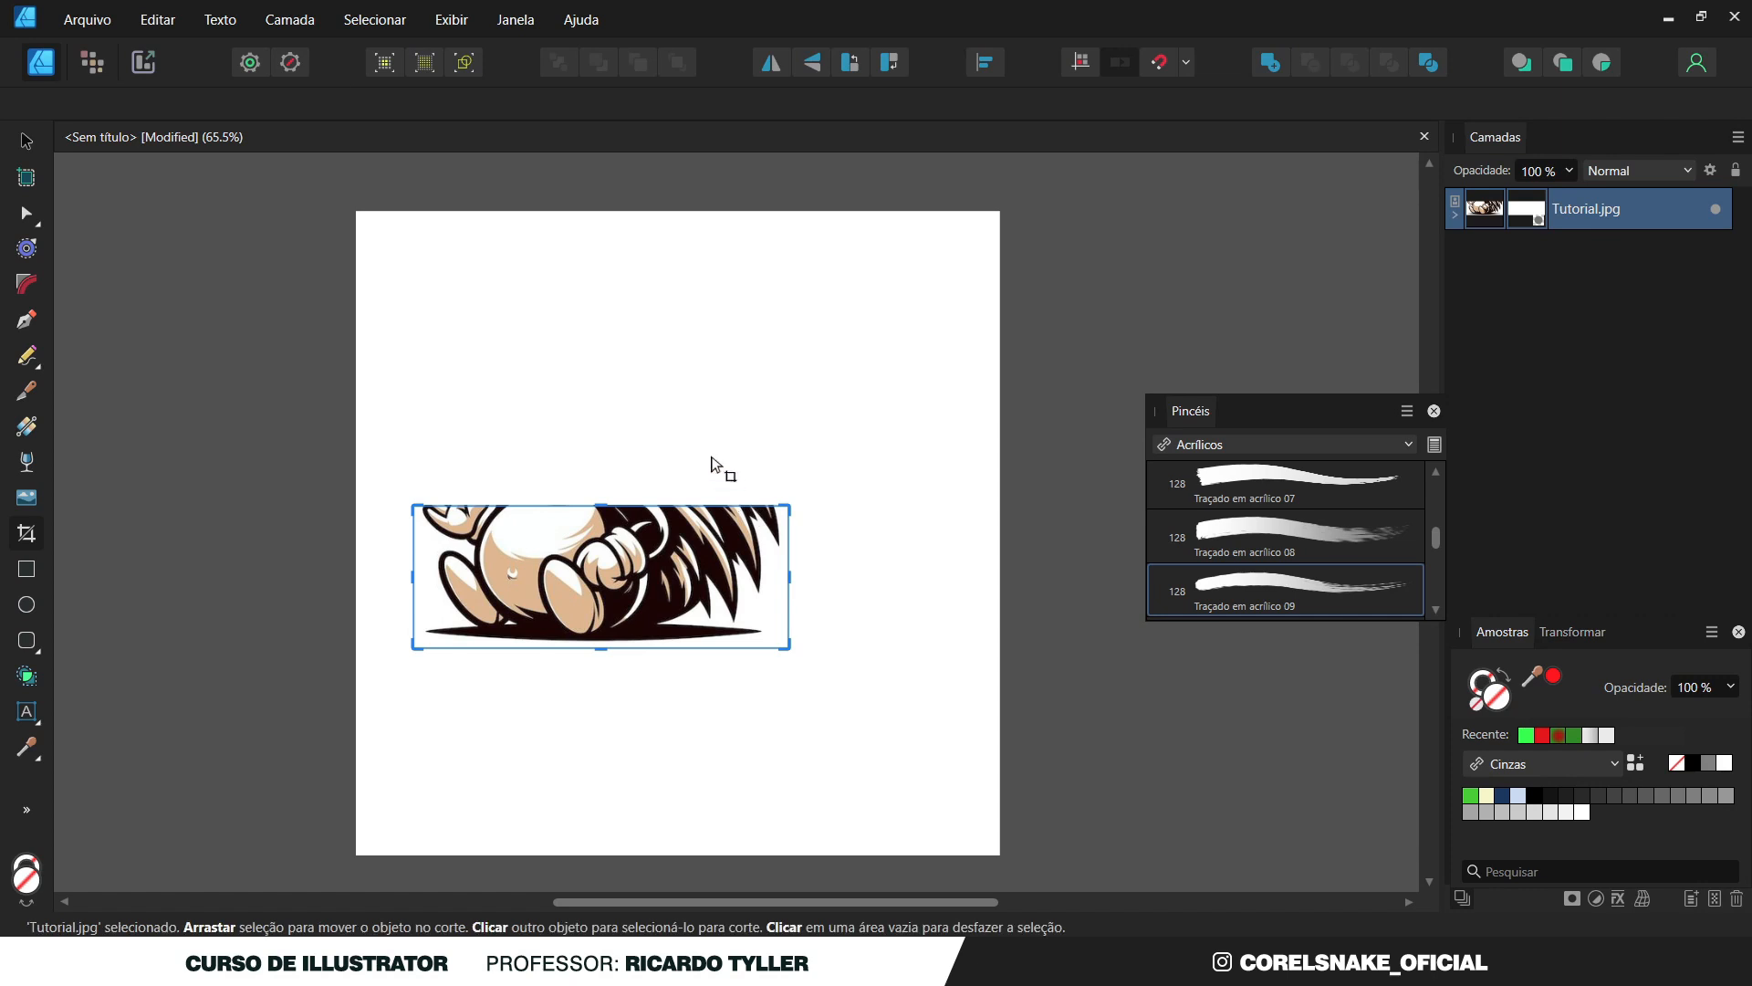
left_click(719, 466)
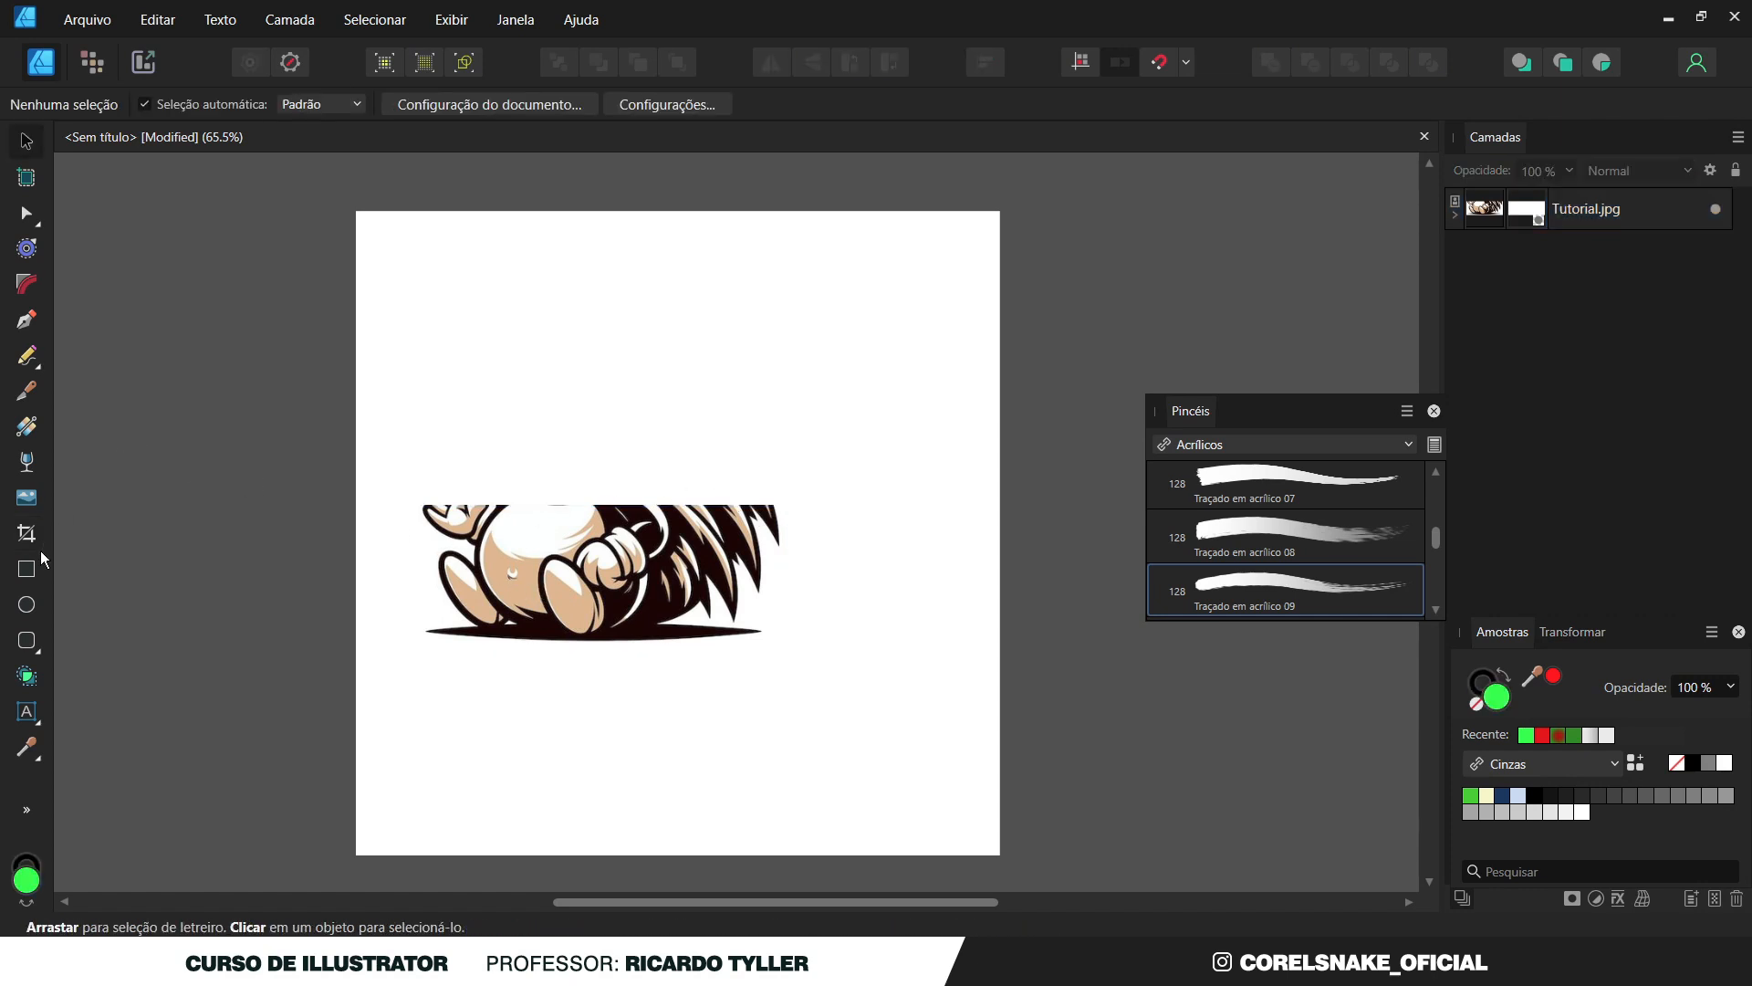
Delete the cropped hedgehog image from the artboard.
left_click(588, 553)
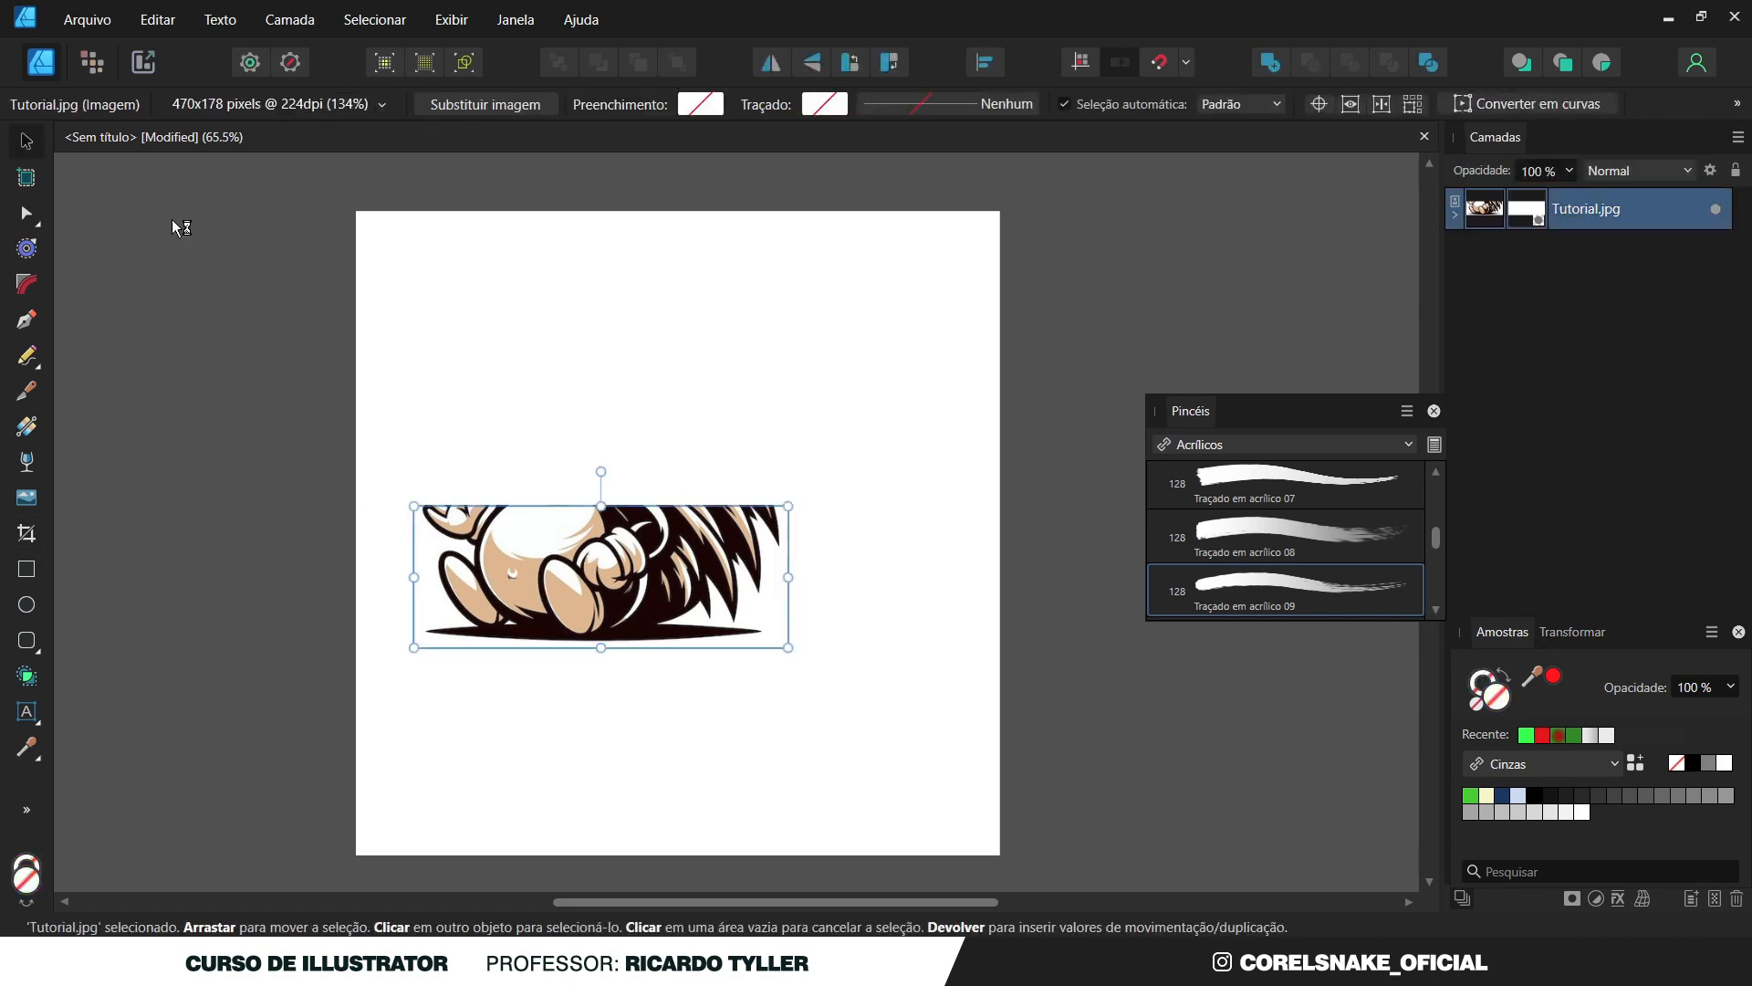
key("Delete")
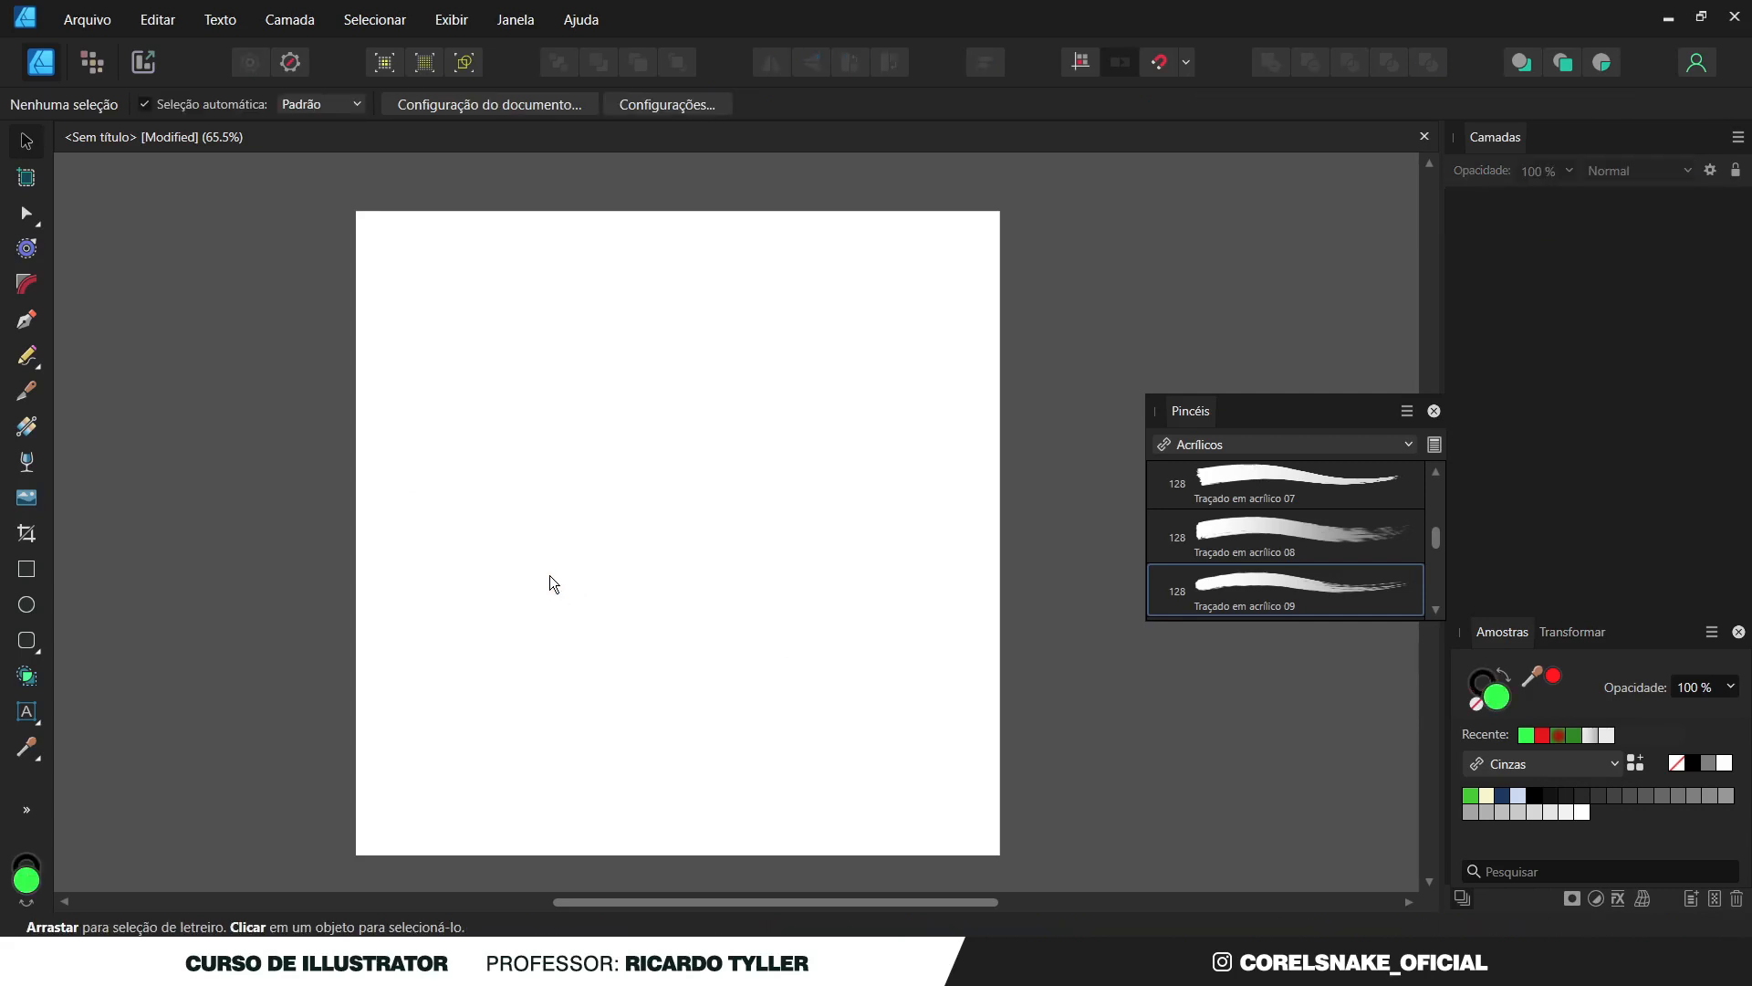
Draw a green square left of the artboard's centre and a slightly larger green circle to its upper right.
left_click(27, 573)
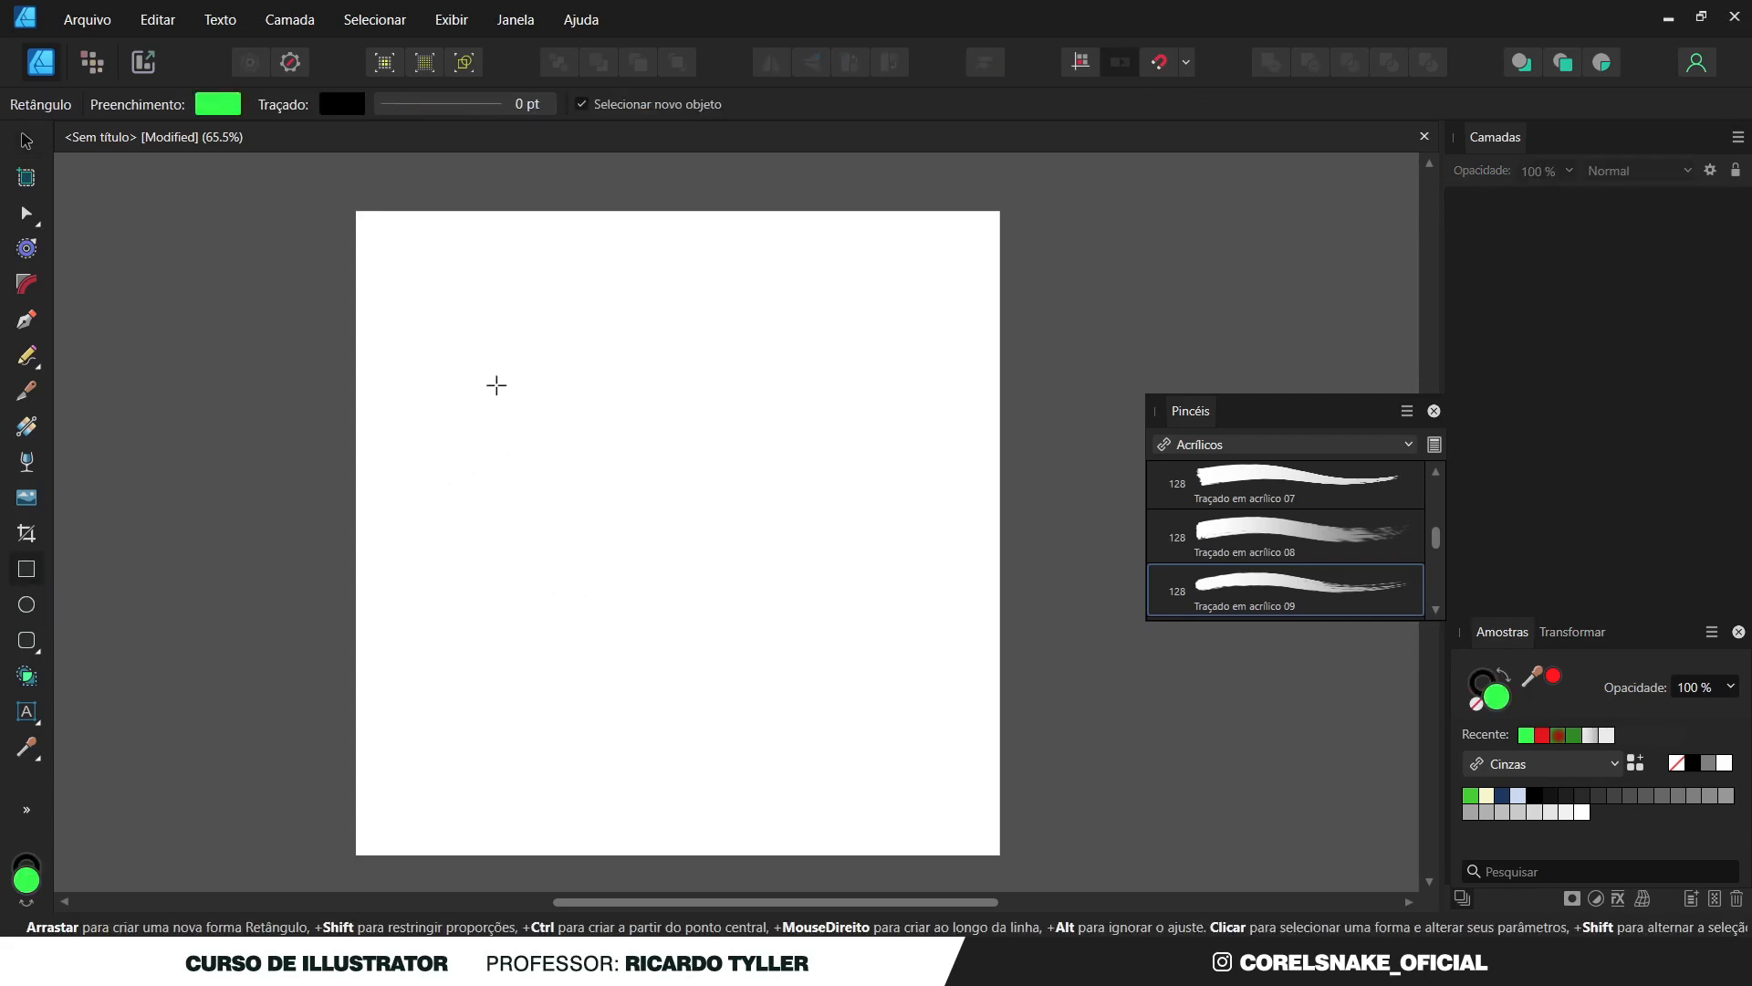
left_click_drag(495, 385, 710, 510)
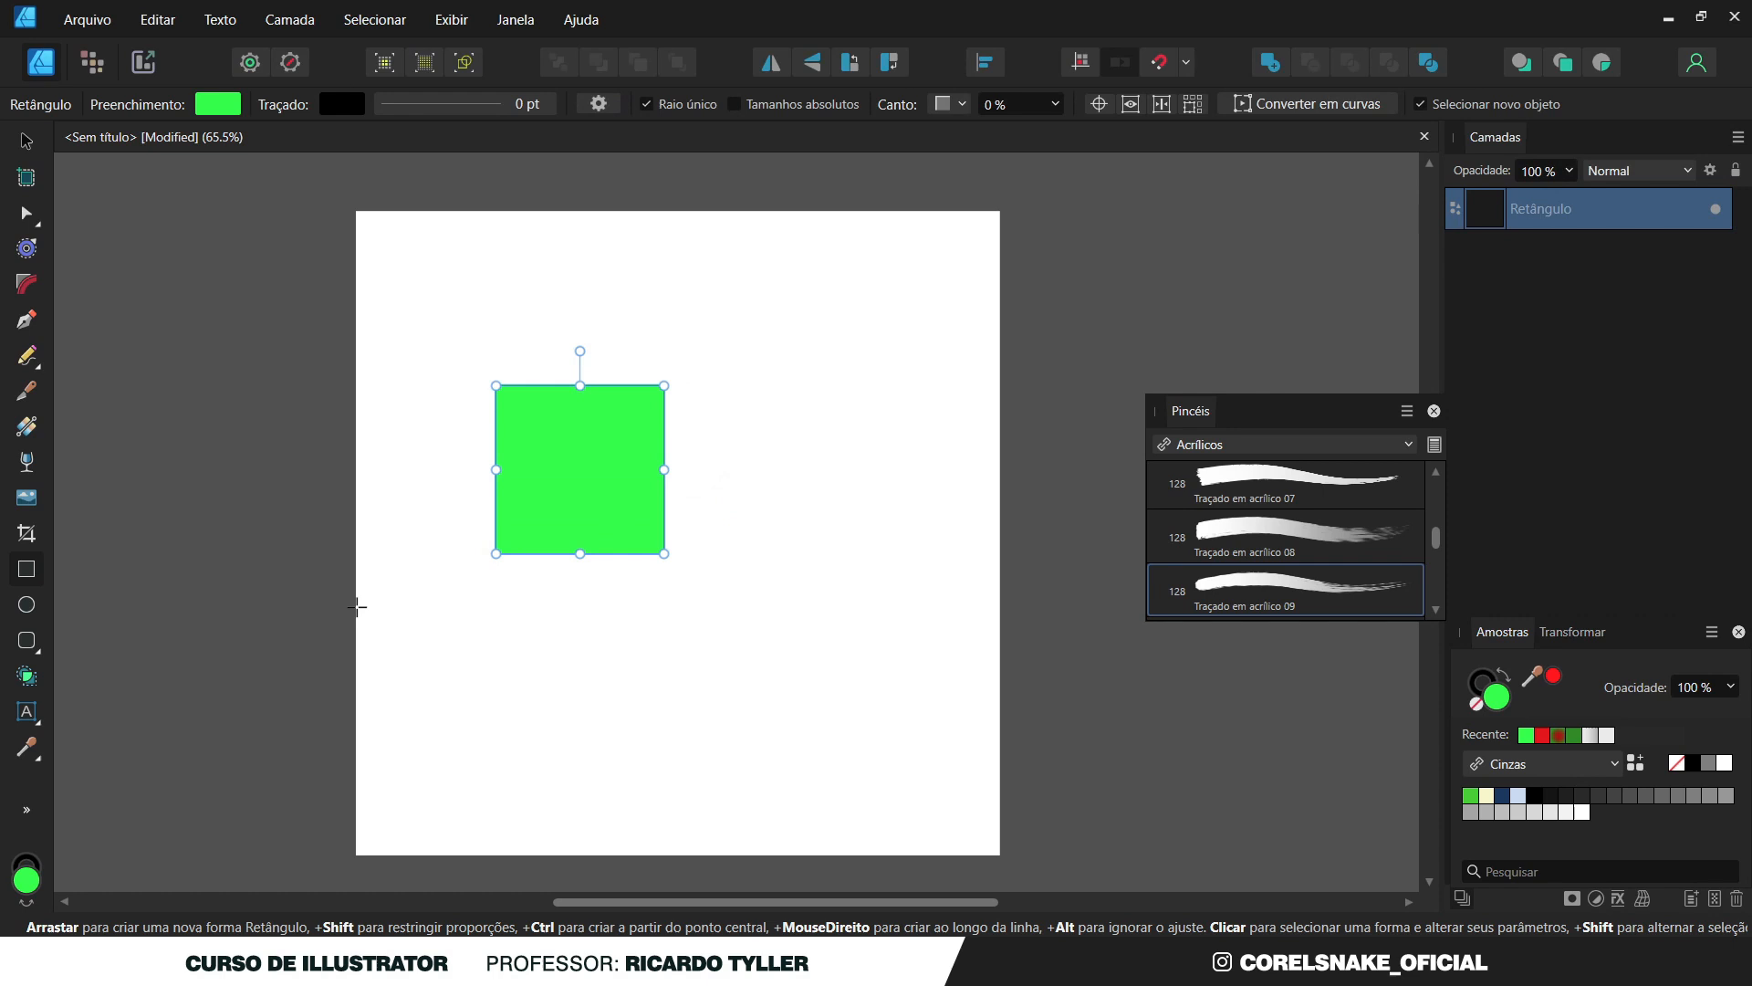
left_click(27, 604)
left_click_drag(735, 300, 889, 533)
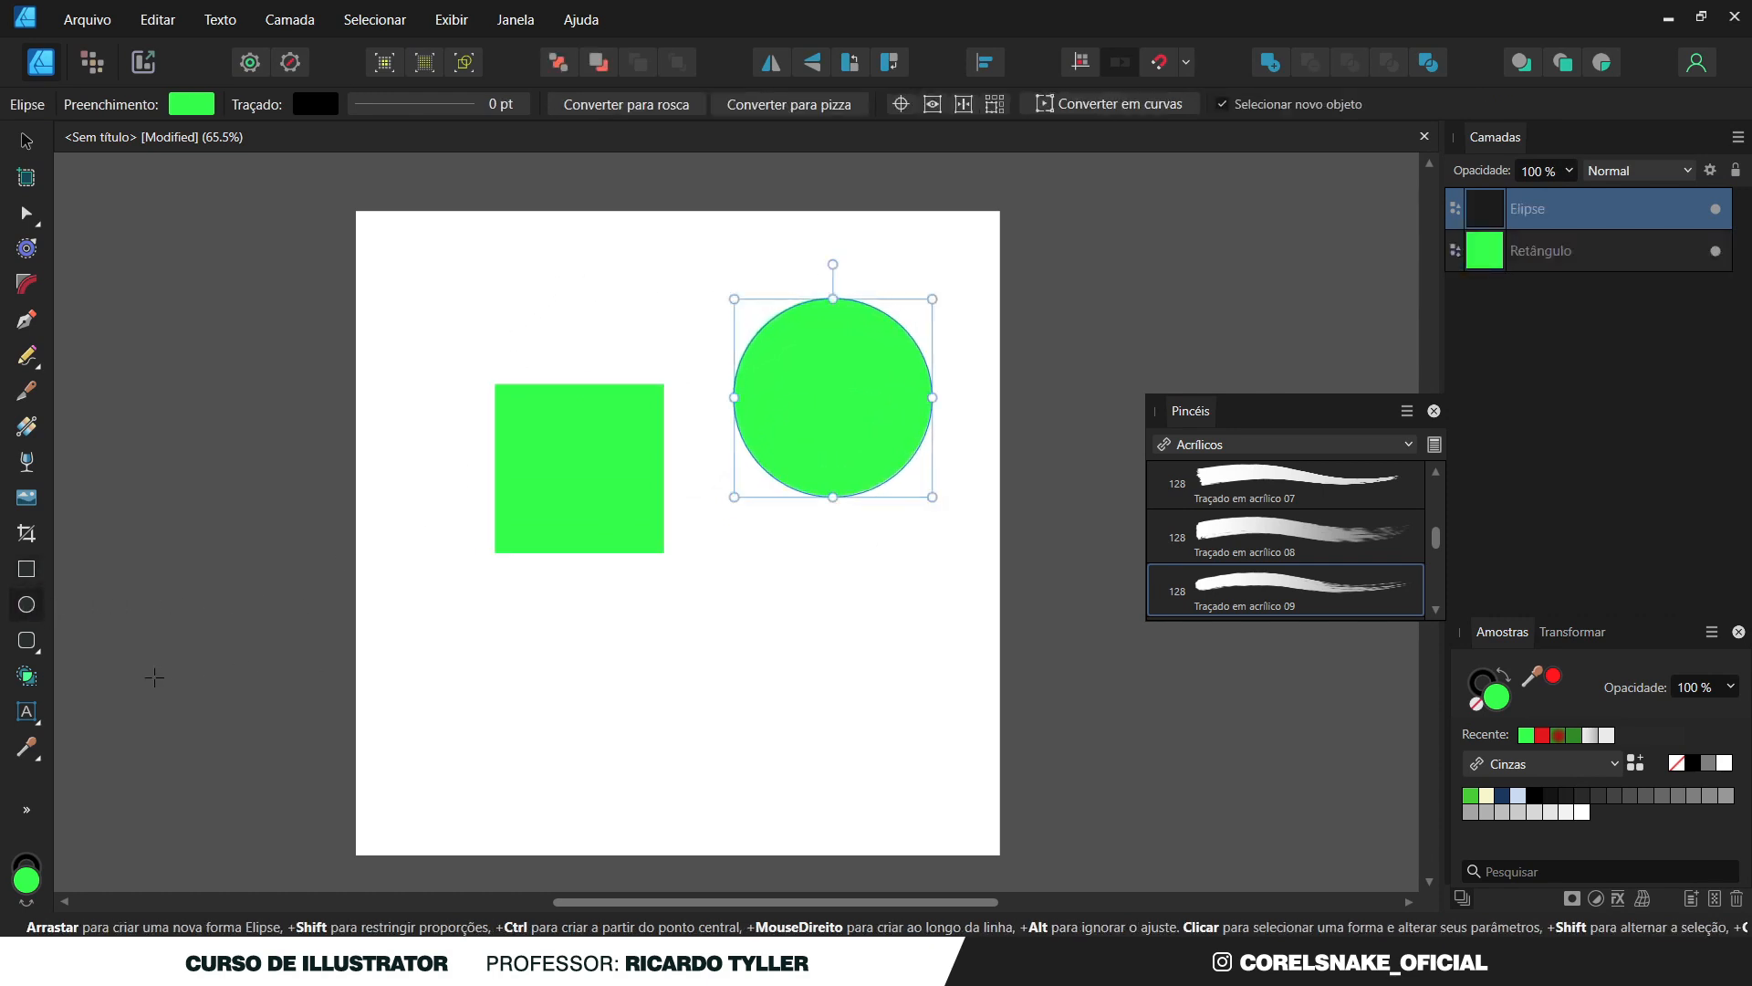
Draw a green double star below the square using the Double Star tool.
left_click(36, 648)
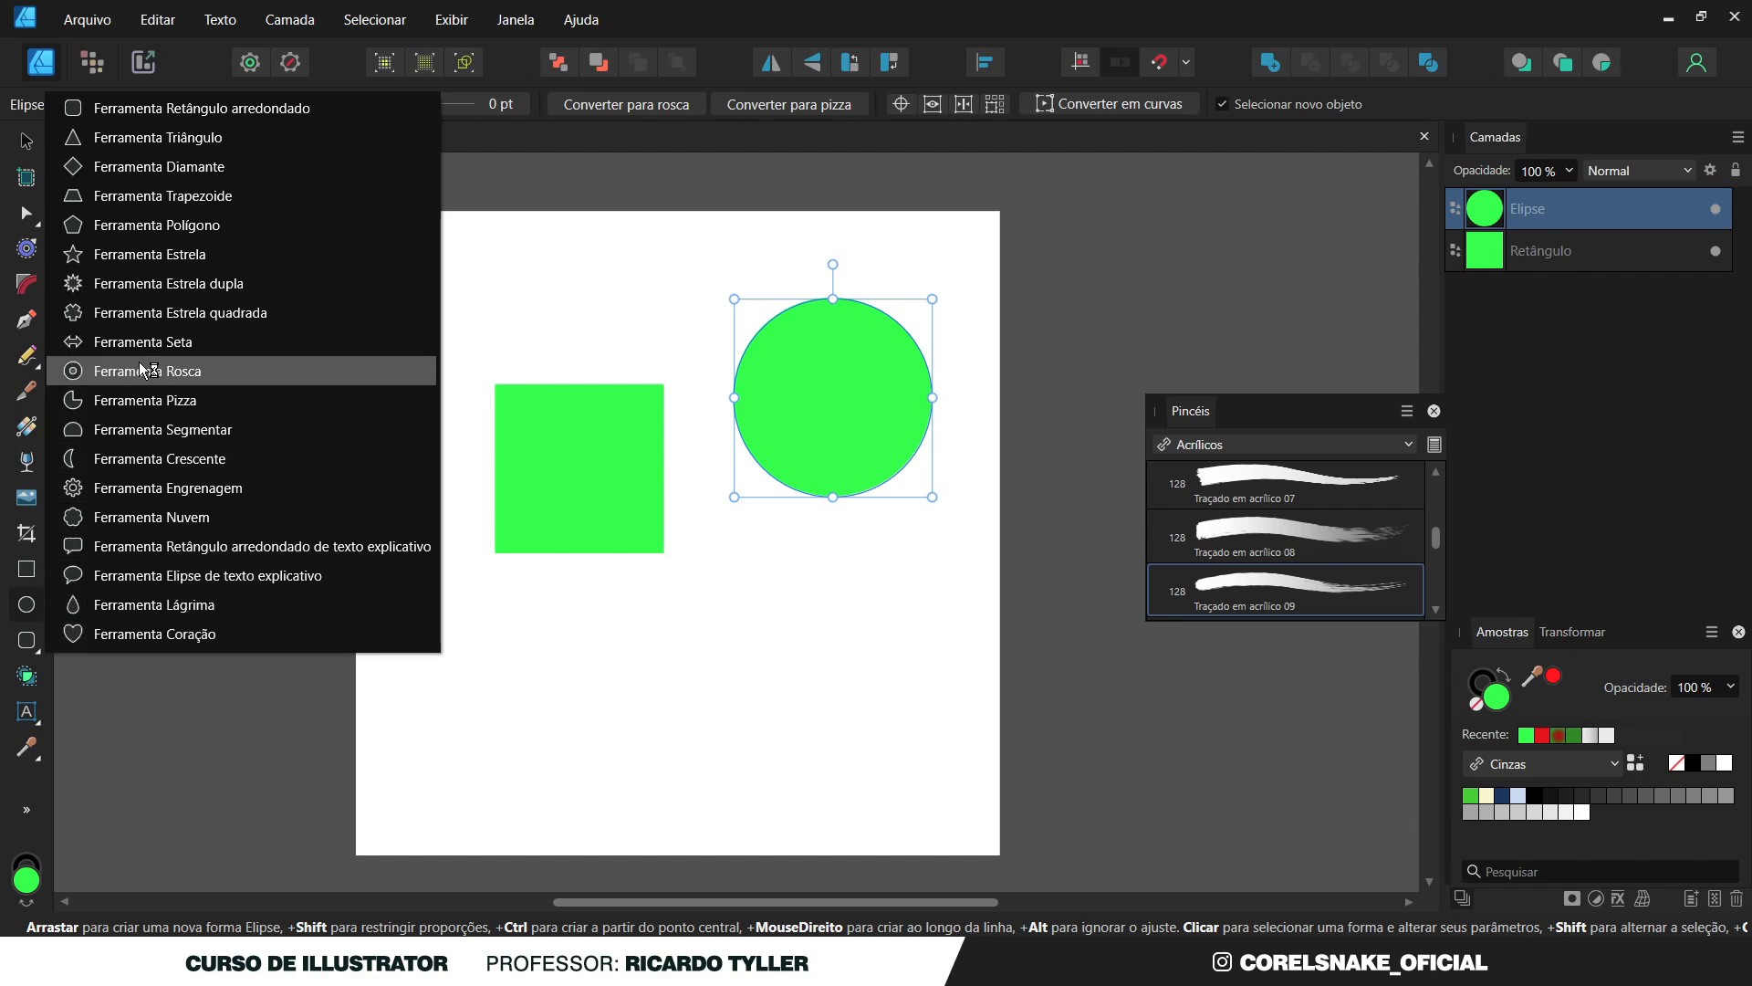
left_click(143, 283)
left_click_drag(471, 633, 657, 819)
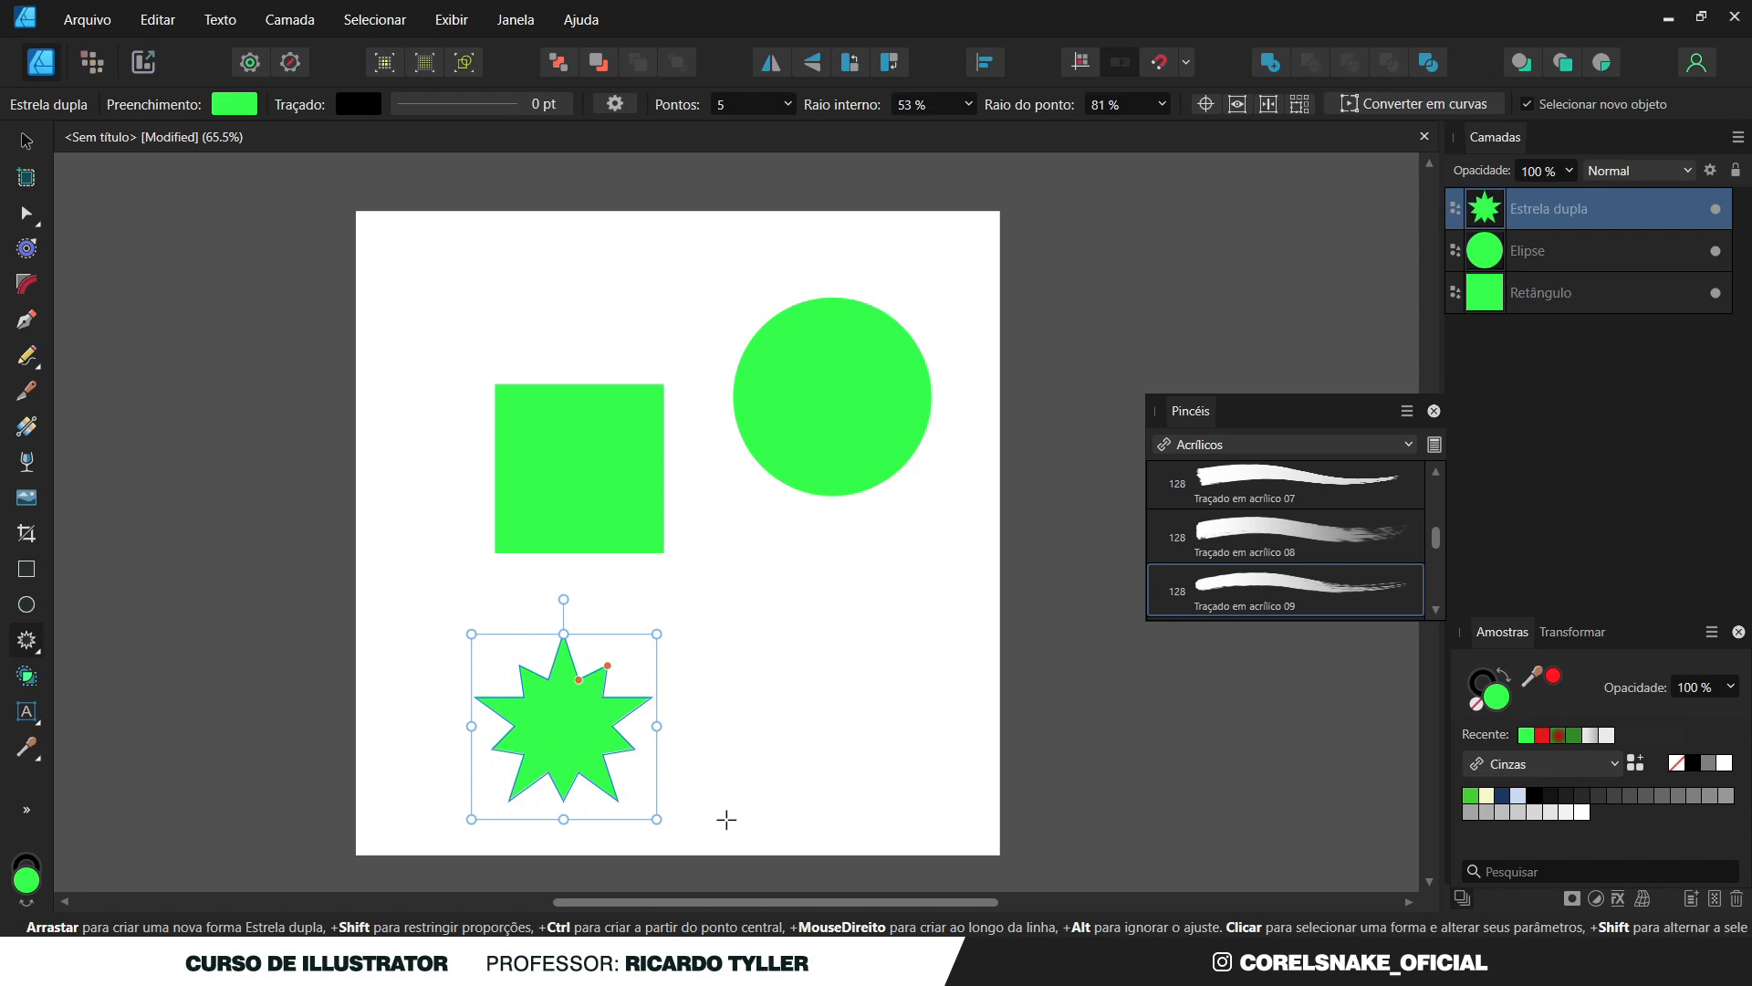
Move the green double star straight up so it sits closer beneath the green square.
scroll(762, 855, "up", 2)
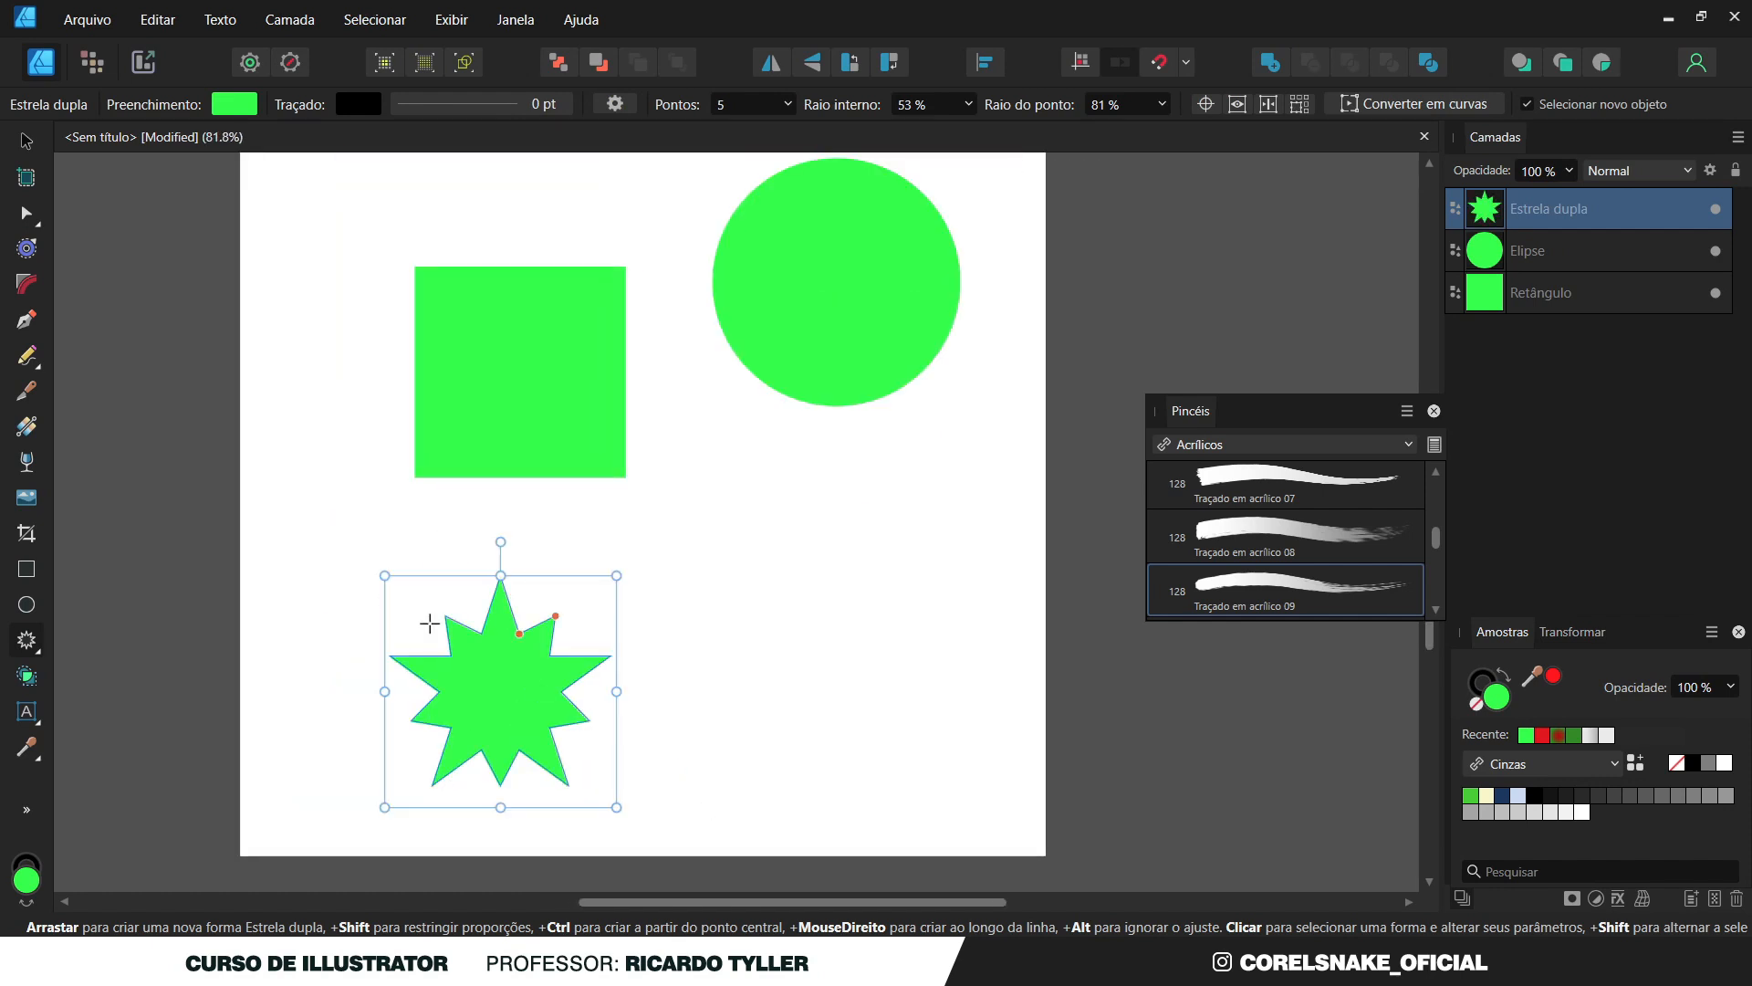
left_click(25, 141)
left_click(522, 343)
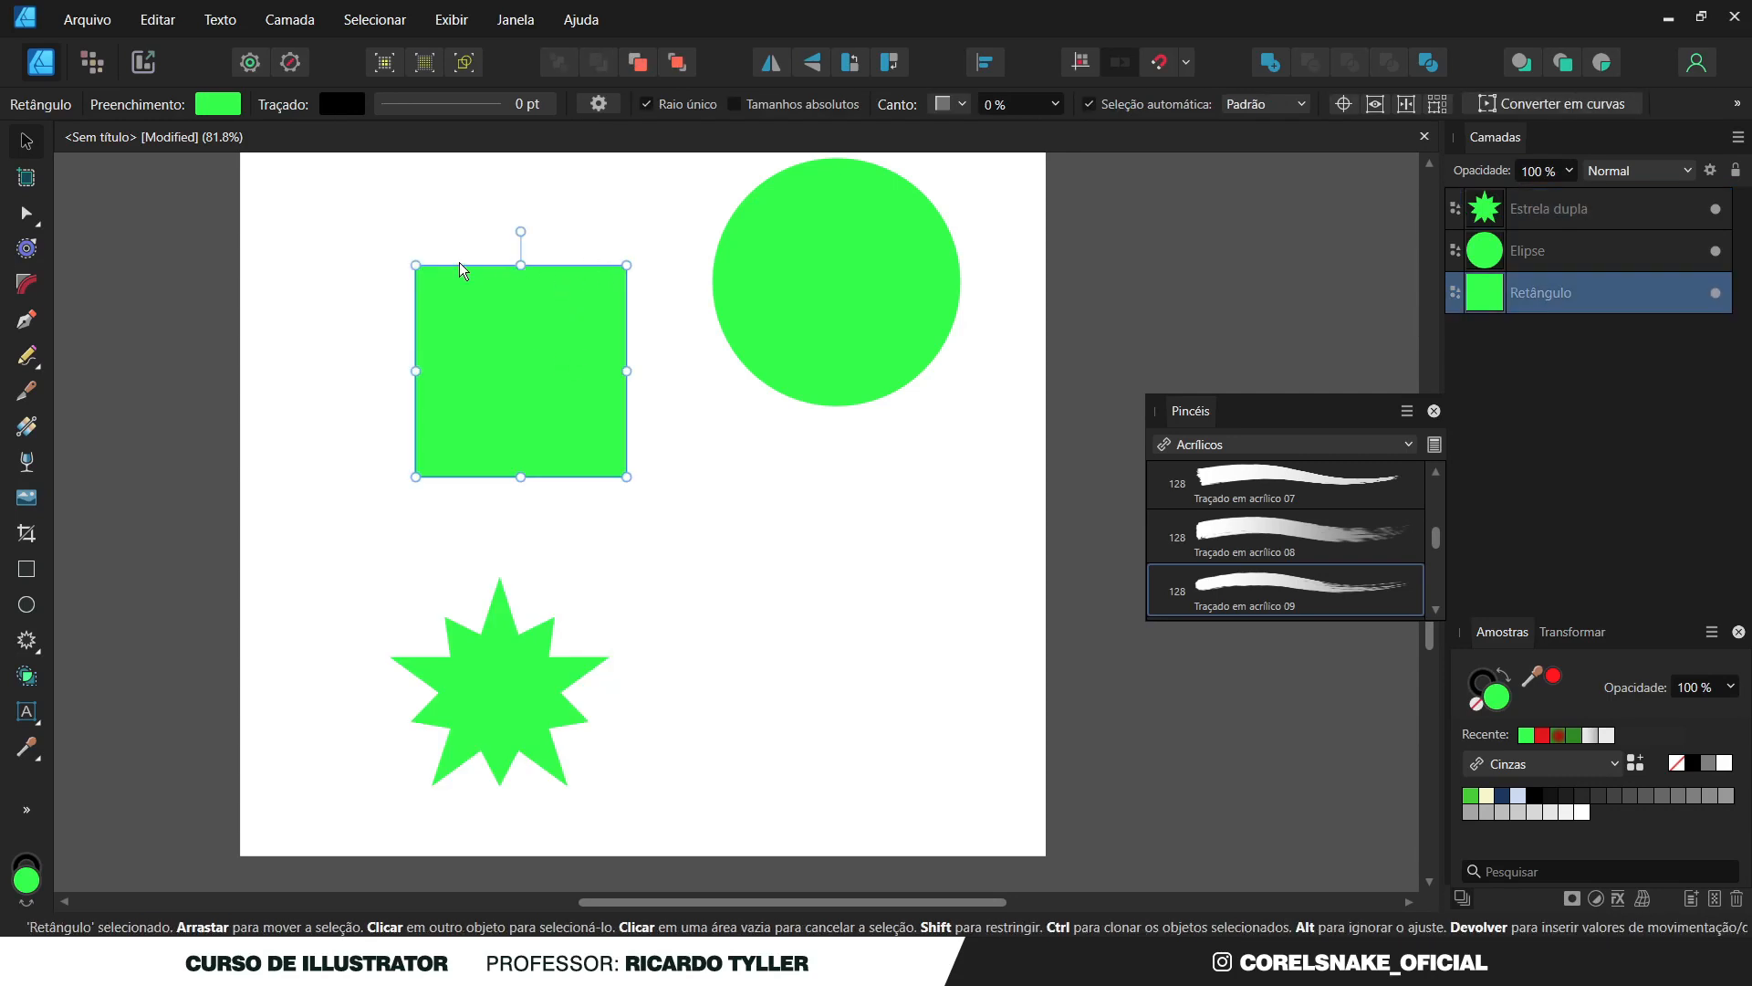
left_click(523, 650)
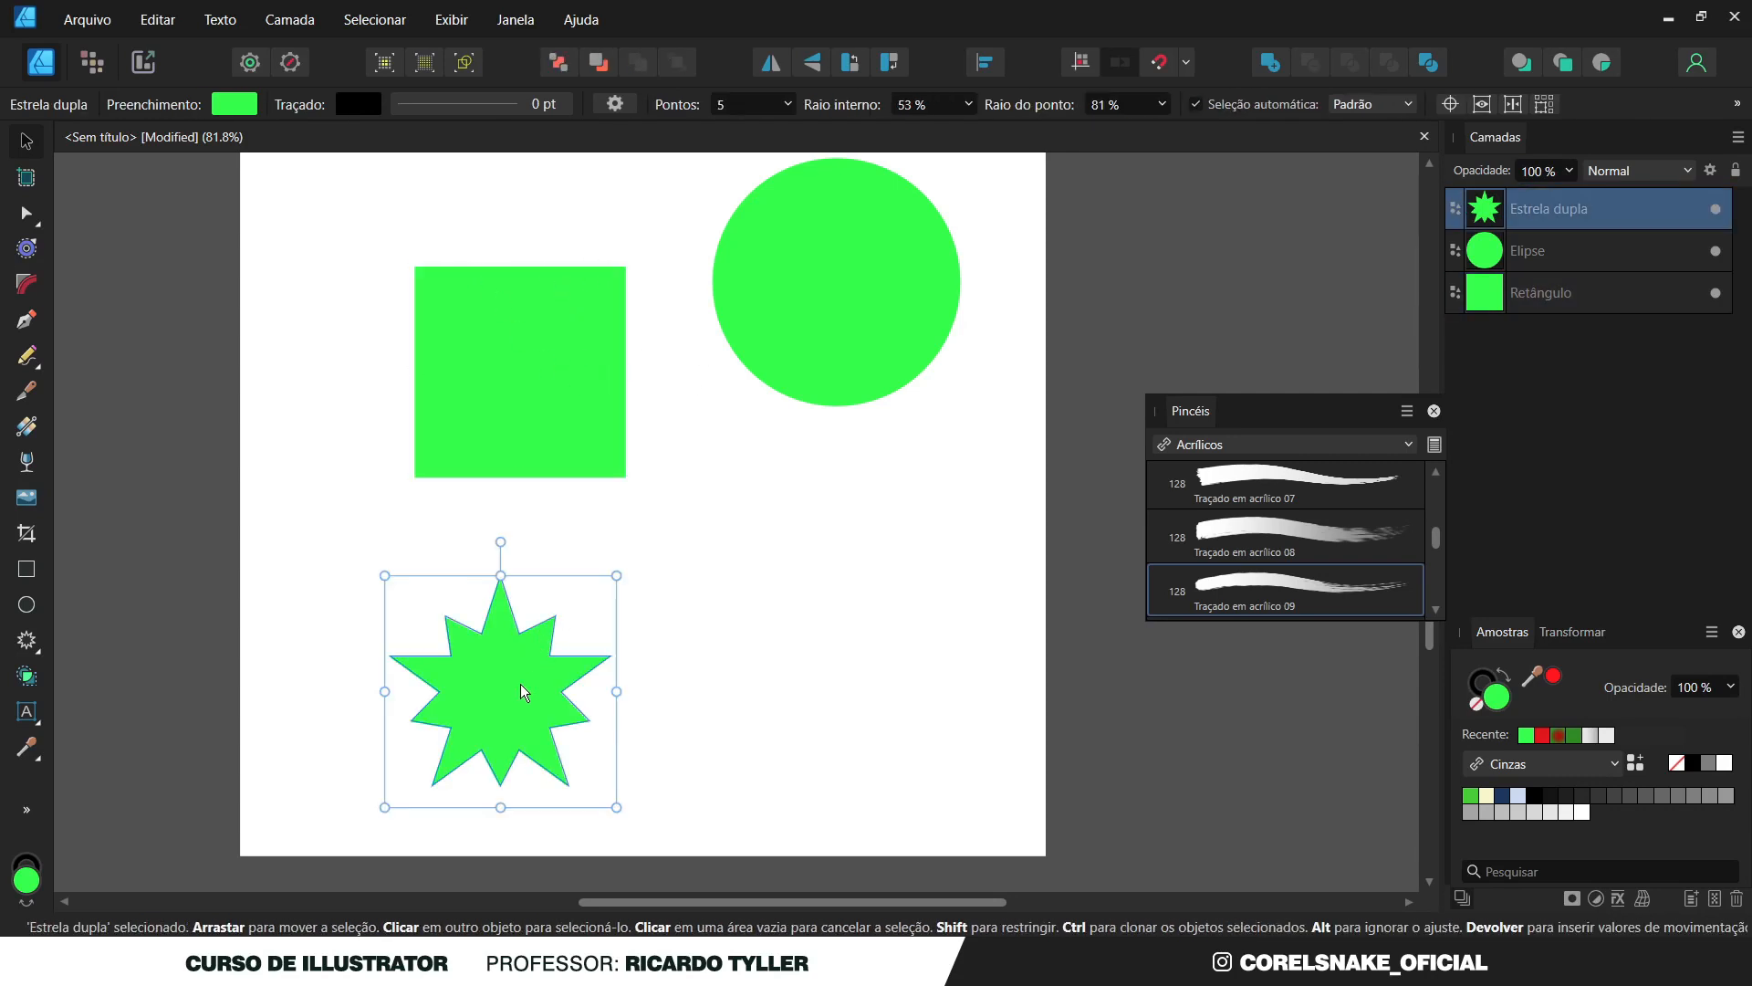
left_click_drag(521, 683, 503, 583)
left_click(453, 327)
left_click(769, 229)
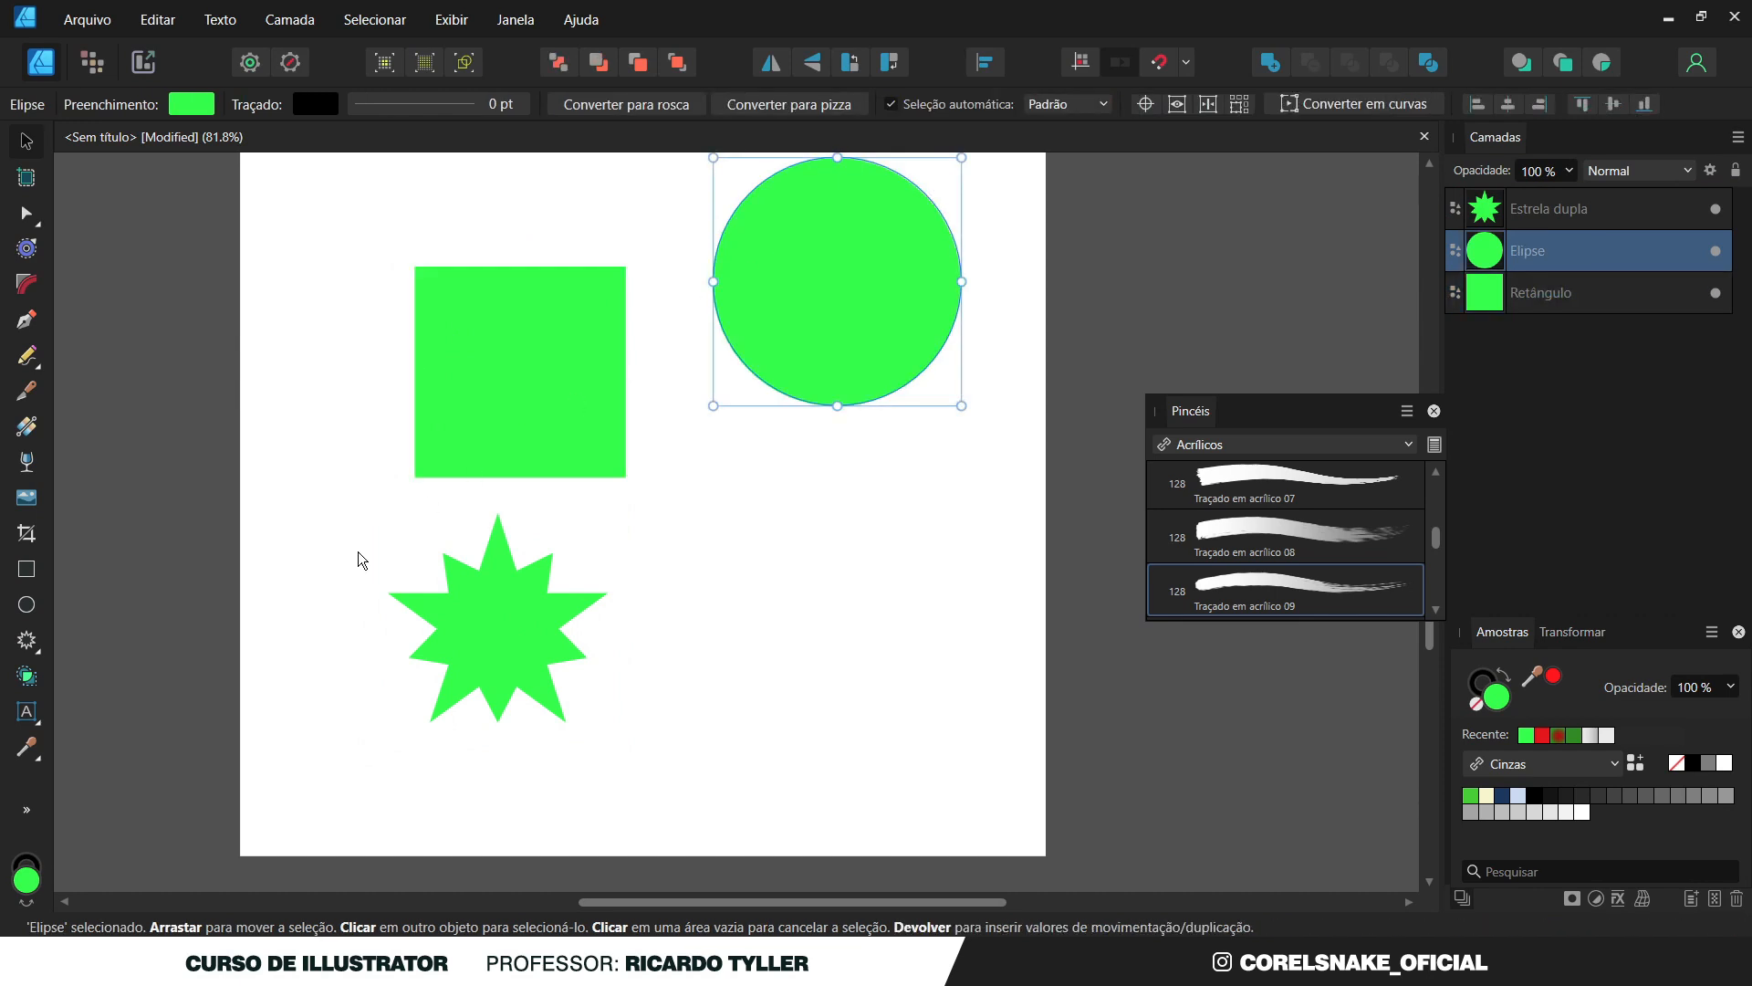
Reshape the double star into a thin-rayed burst with an inner radius of 8% and a point radius of 100%.
left_click(468, 624)
left_click(27, 640)
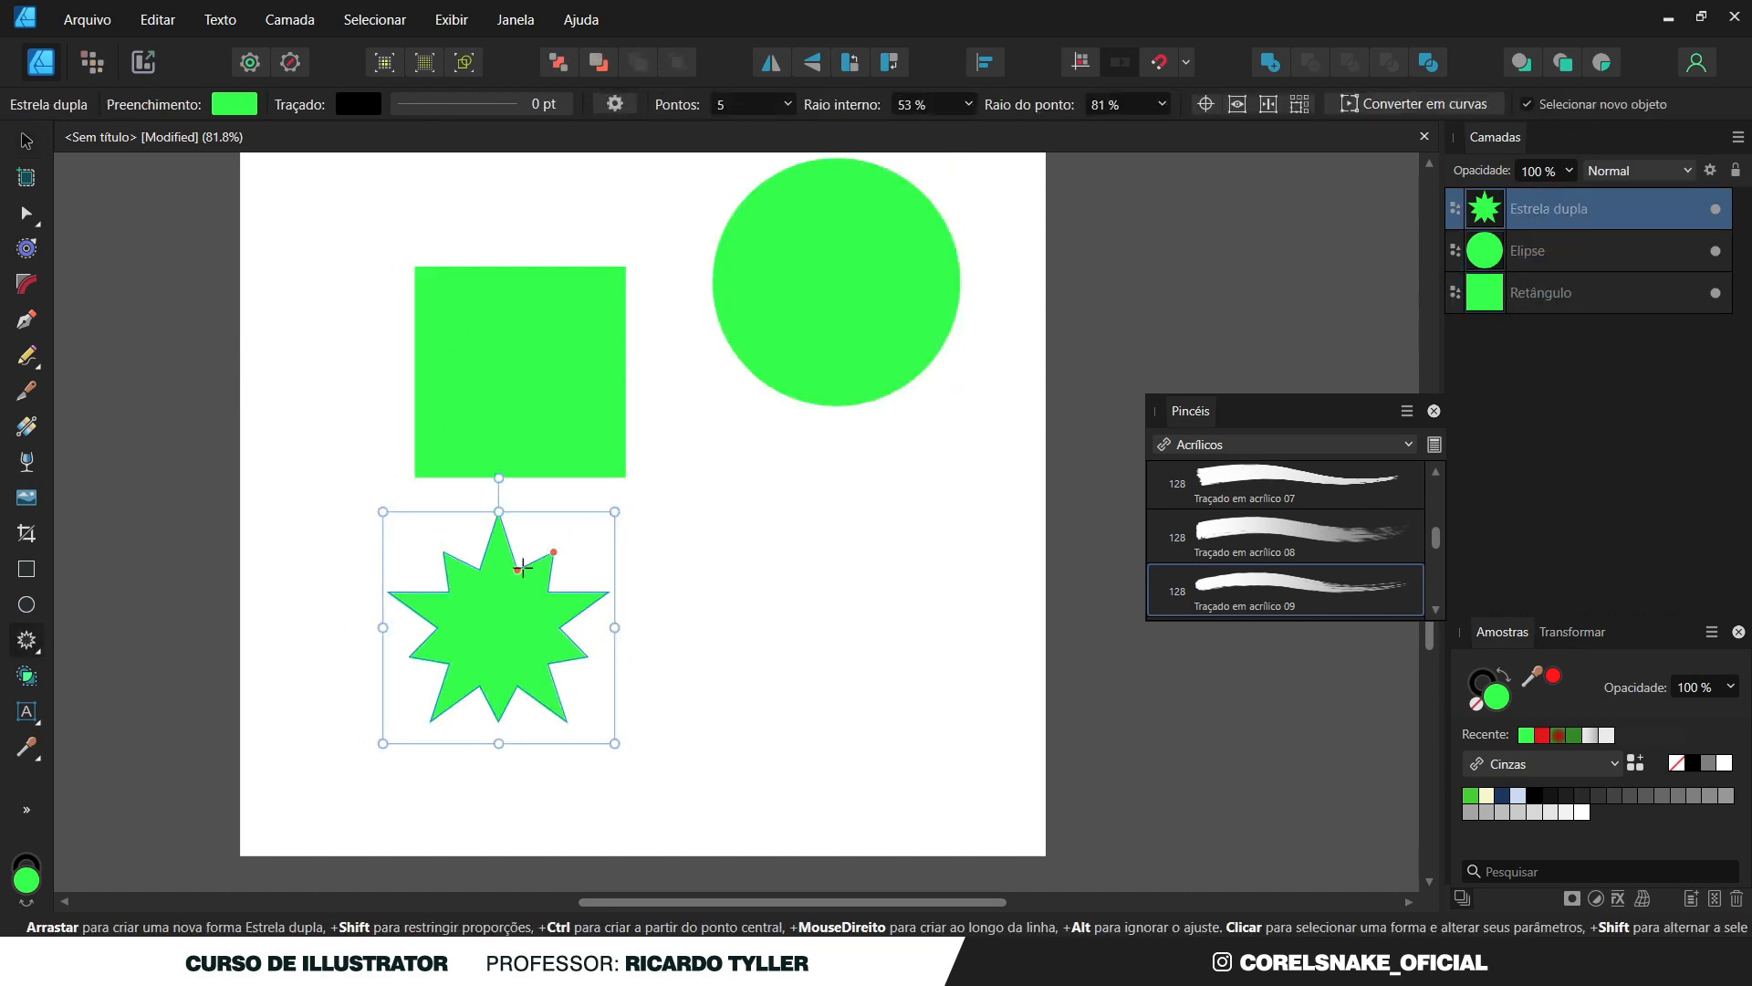
left_click_drag(556, 551, 506, 640)
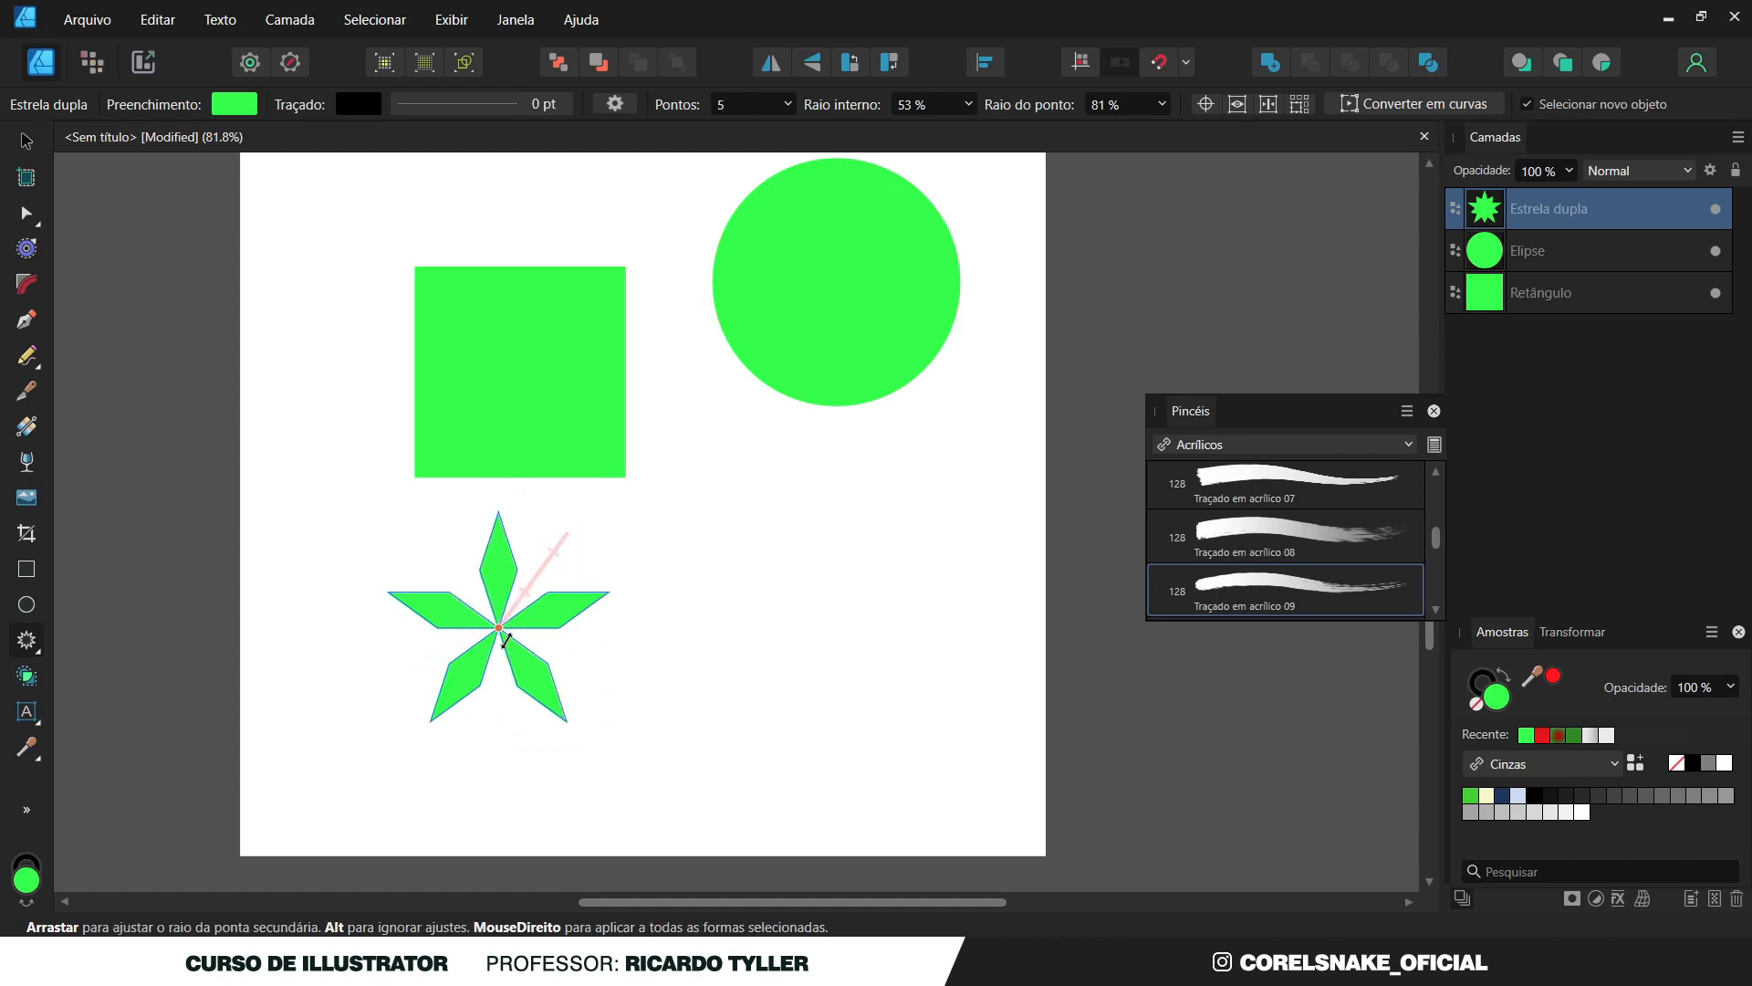
left_click_drag(530, 598, 534, 604)
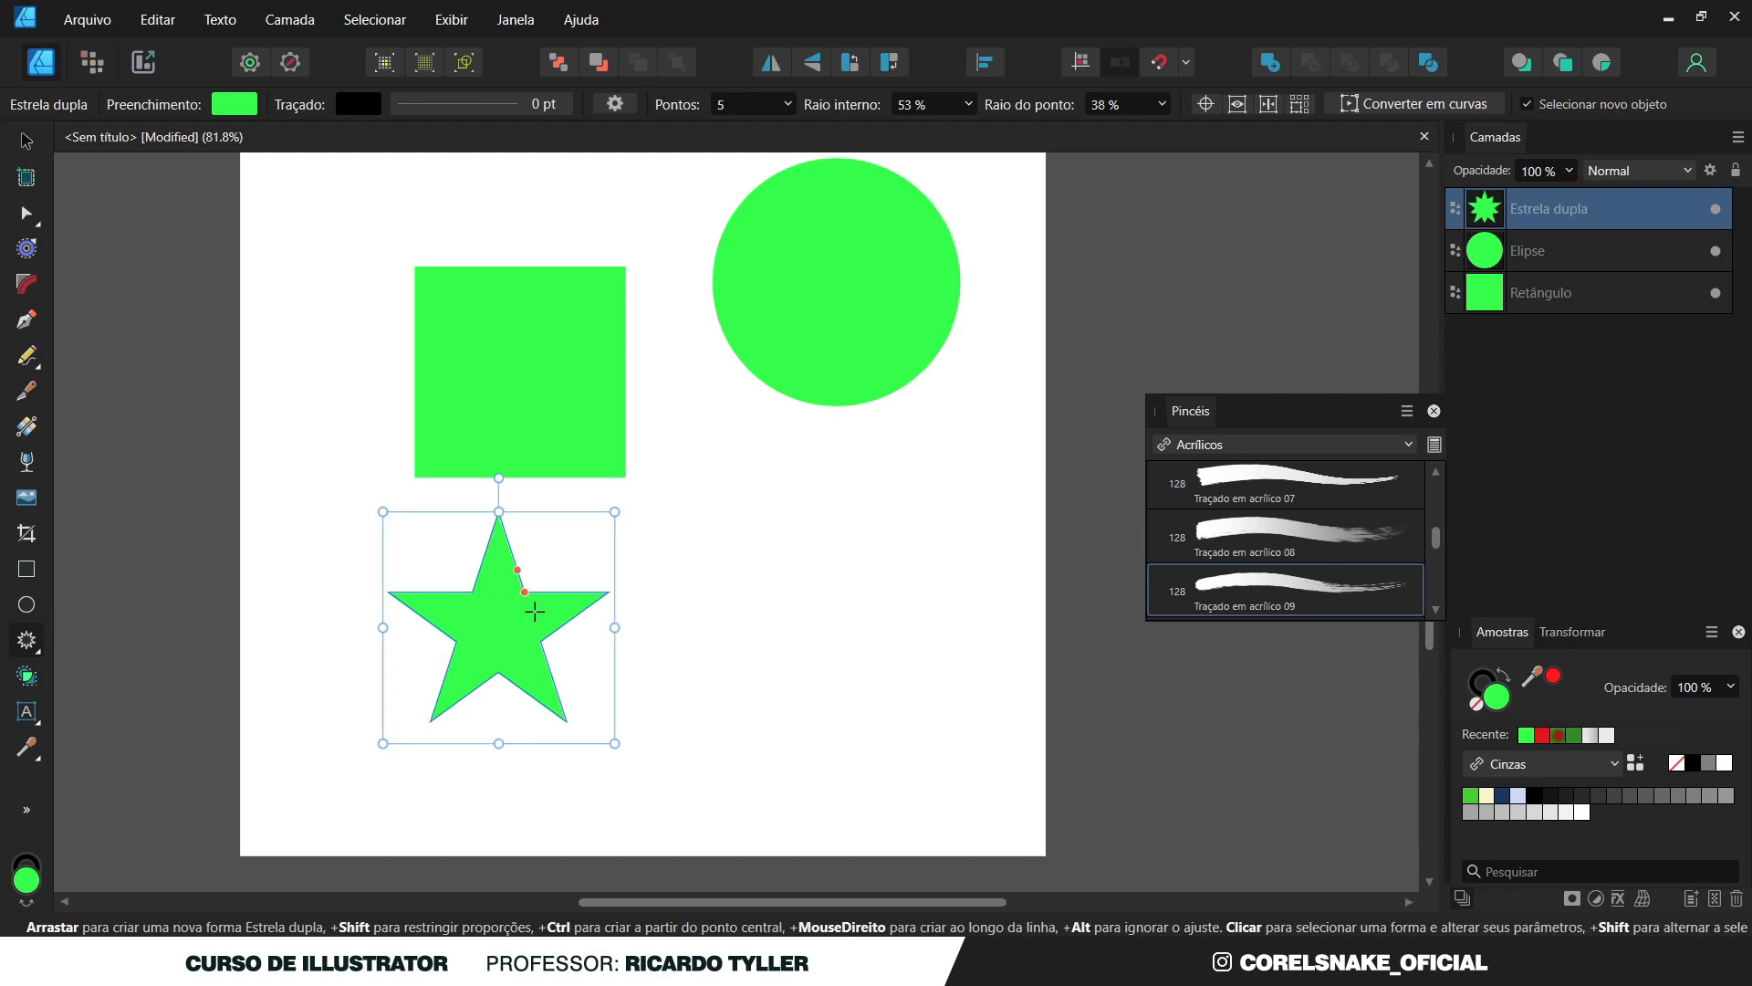
scroll(534, 604, "up", 5)
left_click_drag(493, 502, 657, 368)
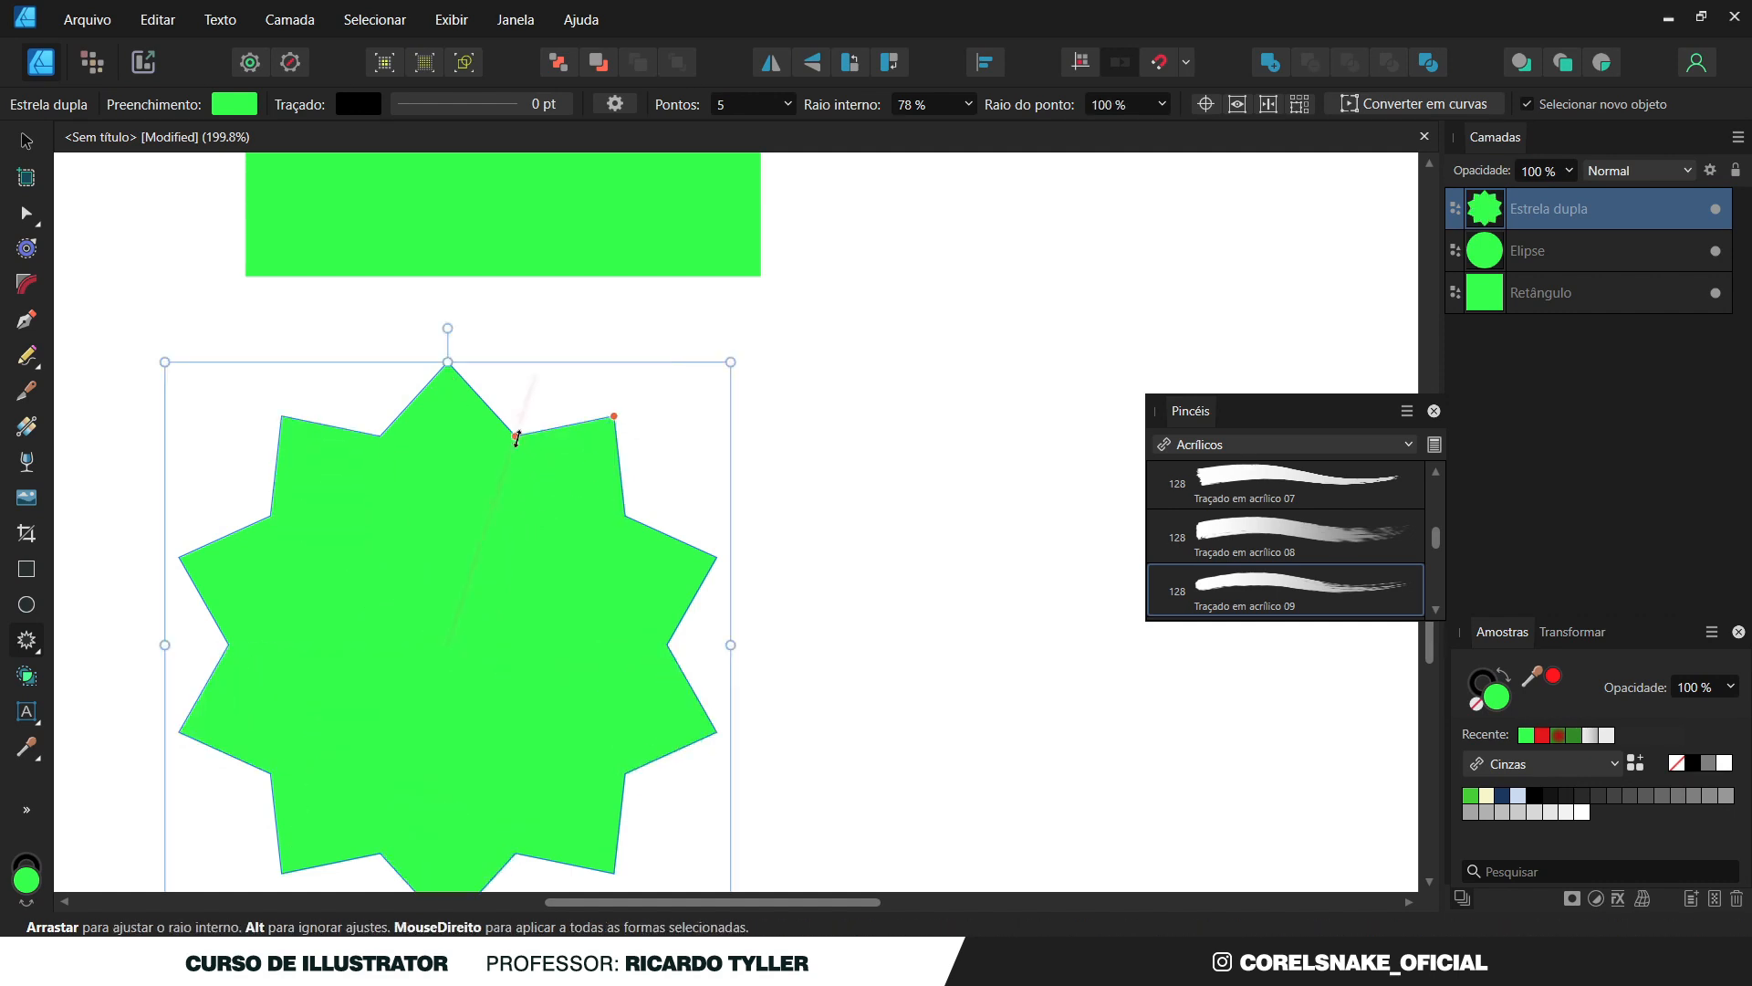
left_click_drag(516, 438, 469, 637)
key("ctrl+0")
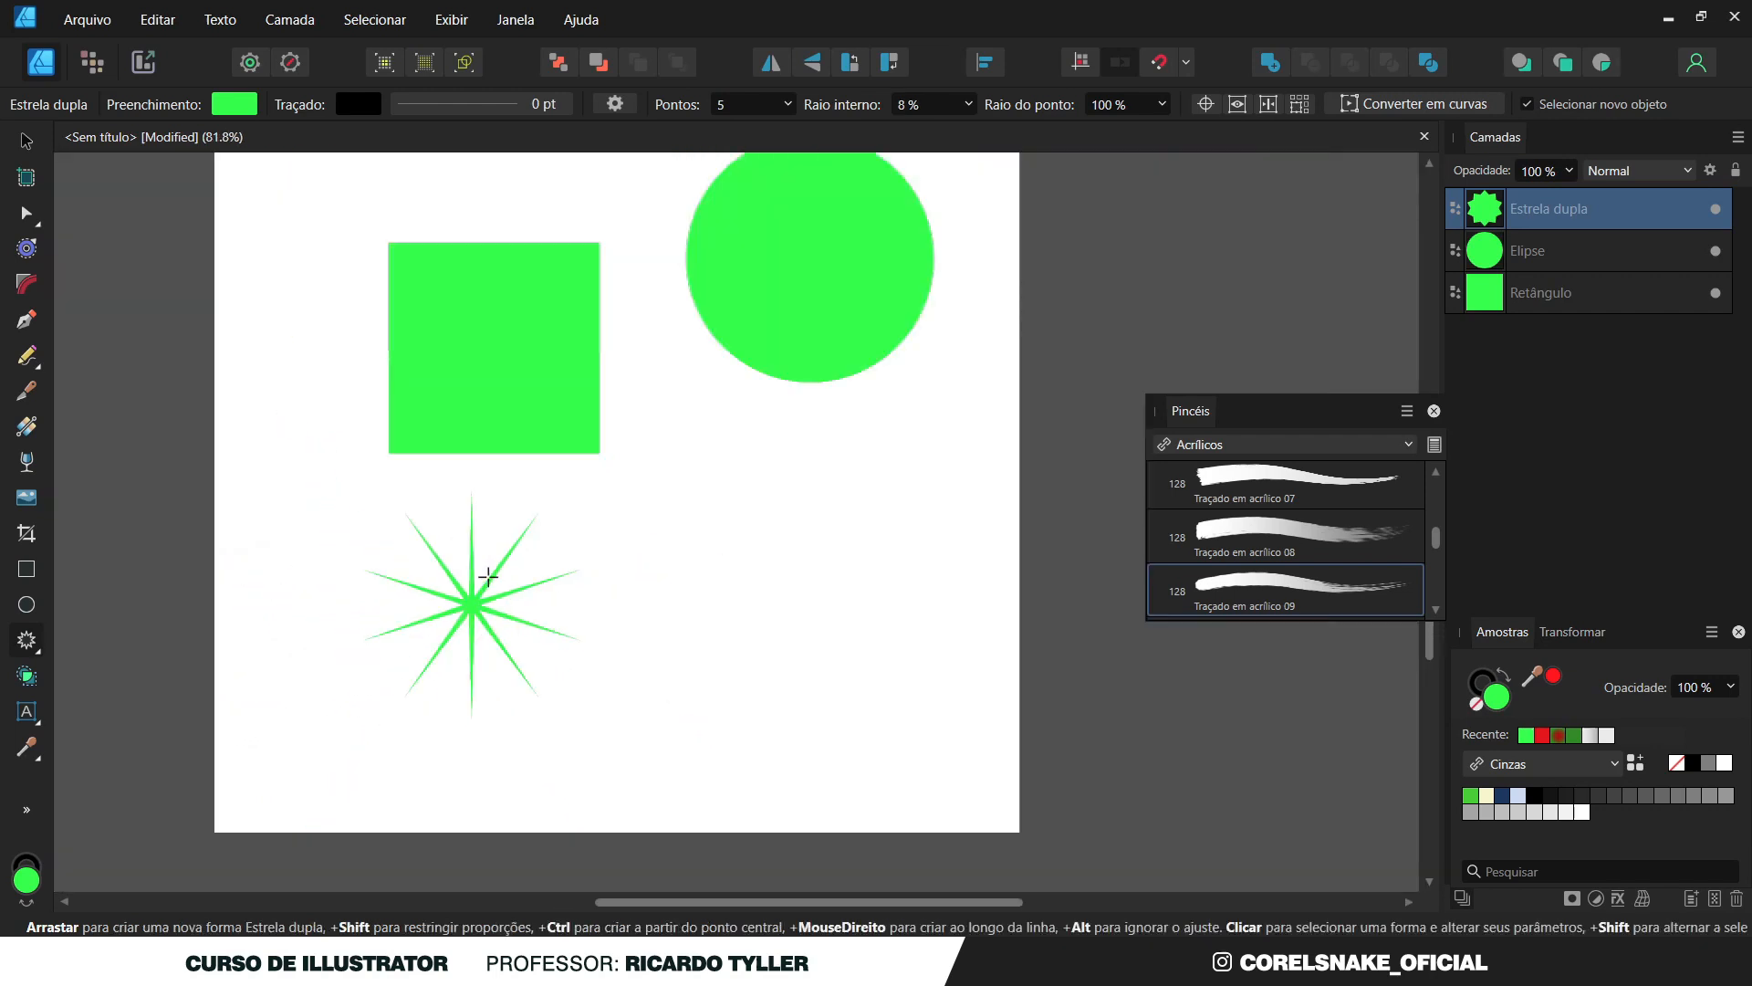
left_click(538, 334)
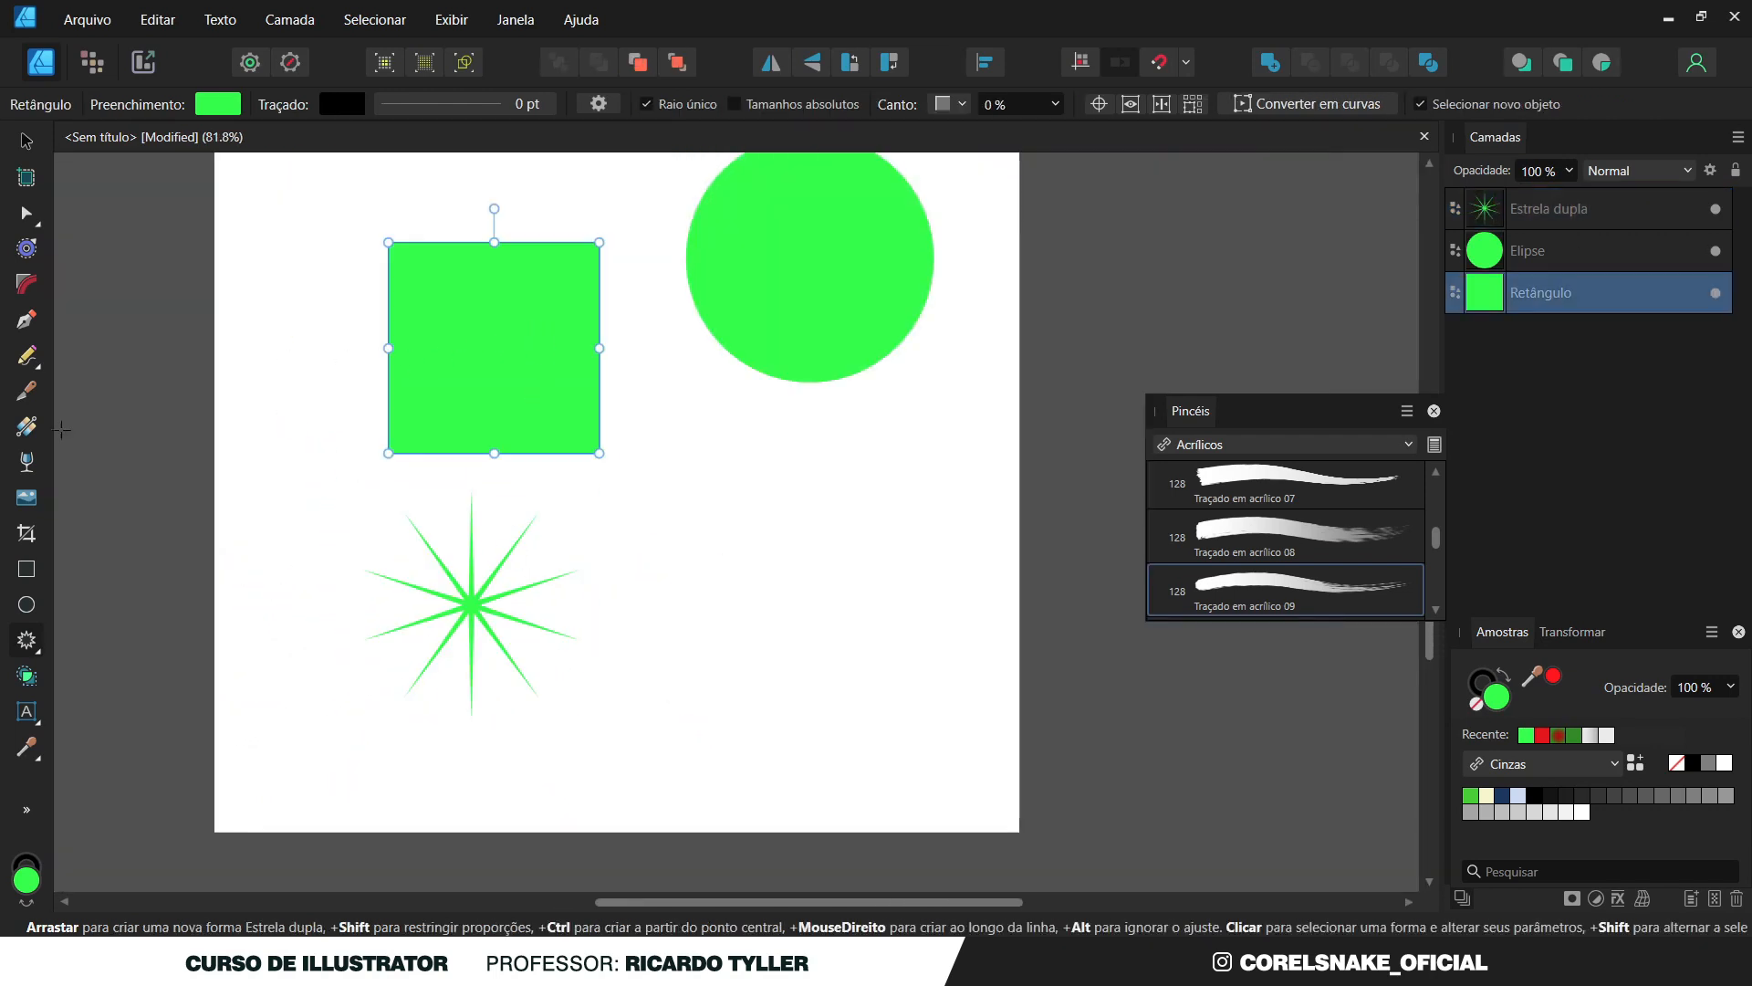
left_click(26, 568)
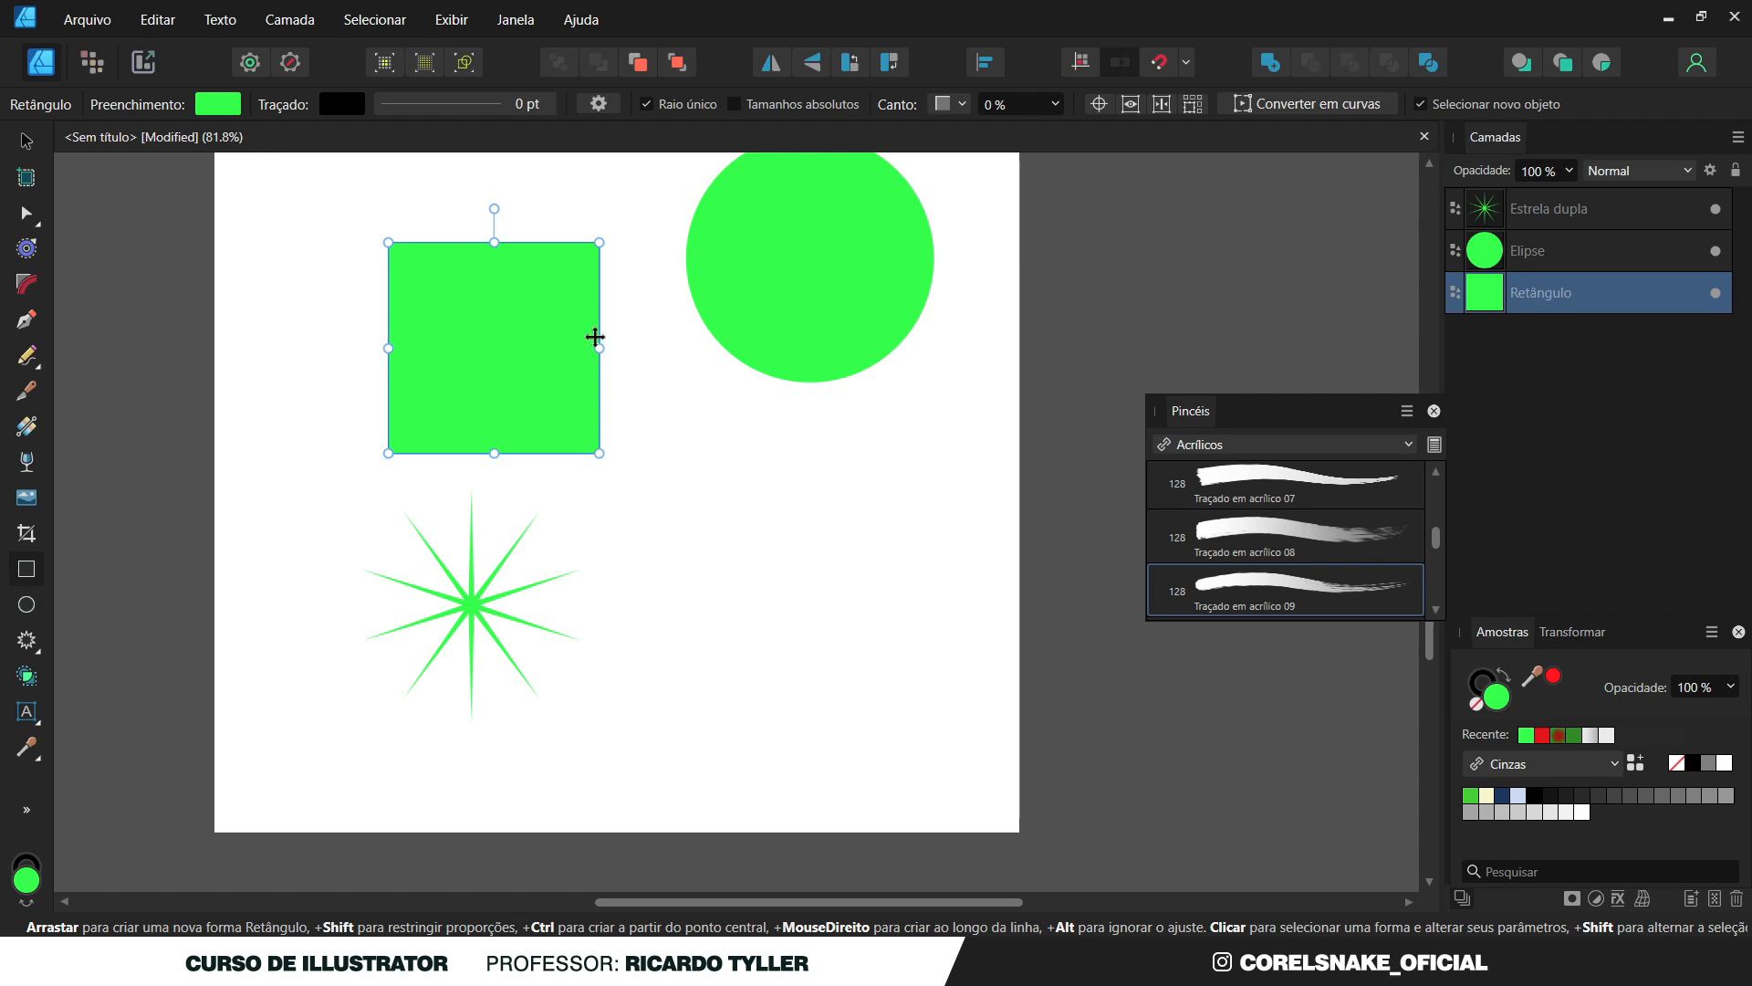
scroll(407, 524, "down", 2)
scroll(485, 363, "up", 3)
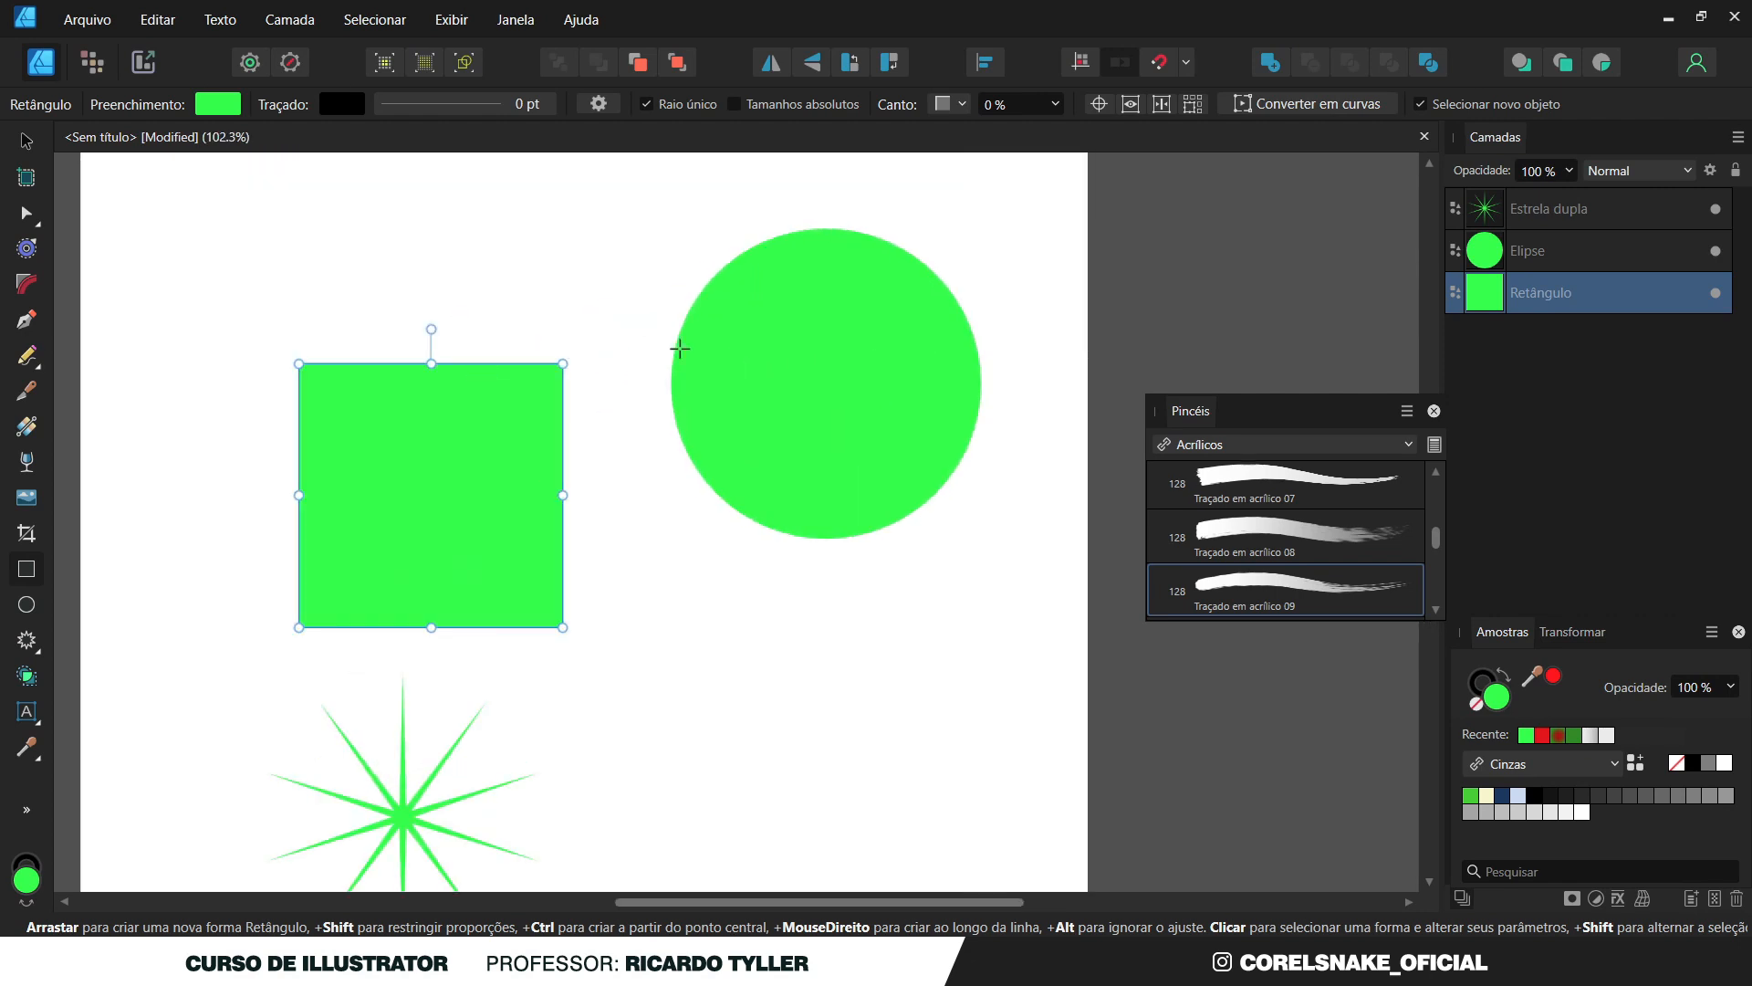
left_click(739, 348)
left_click(26, 214)
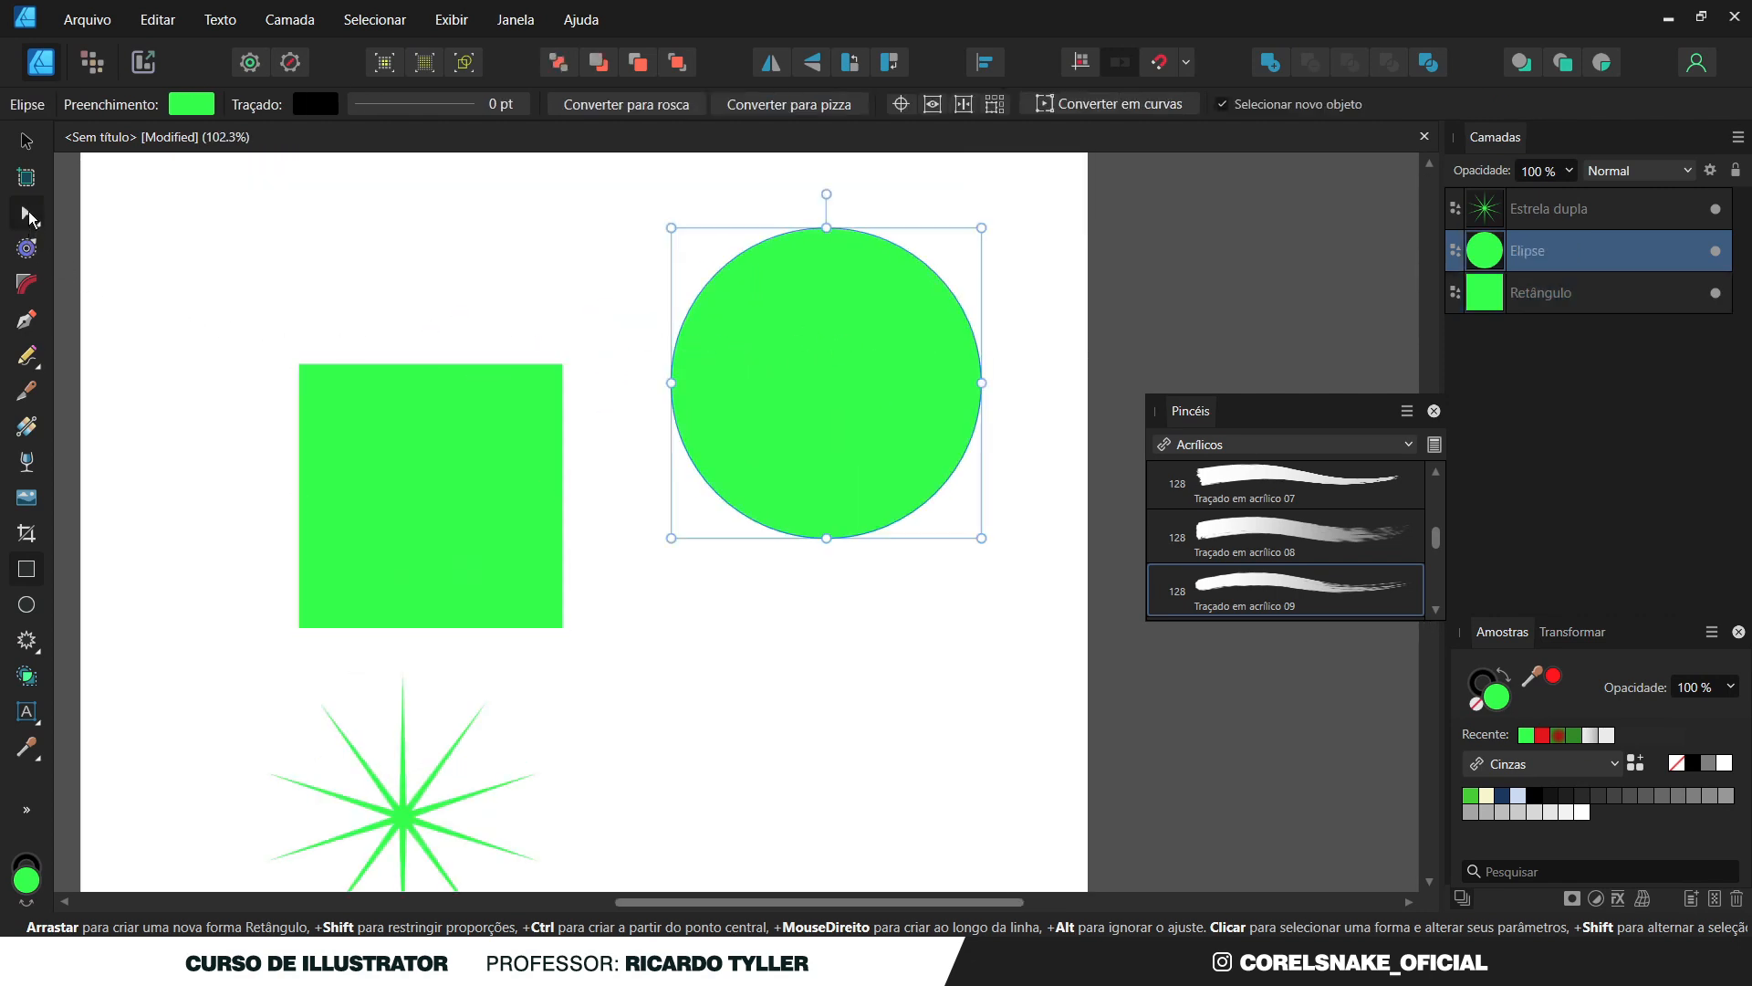
scroll(240, 522, "down", 2)
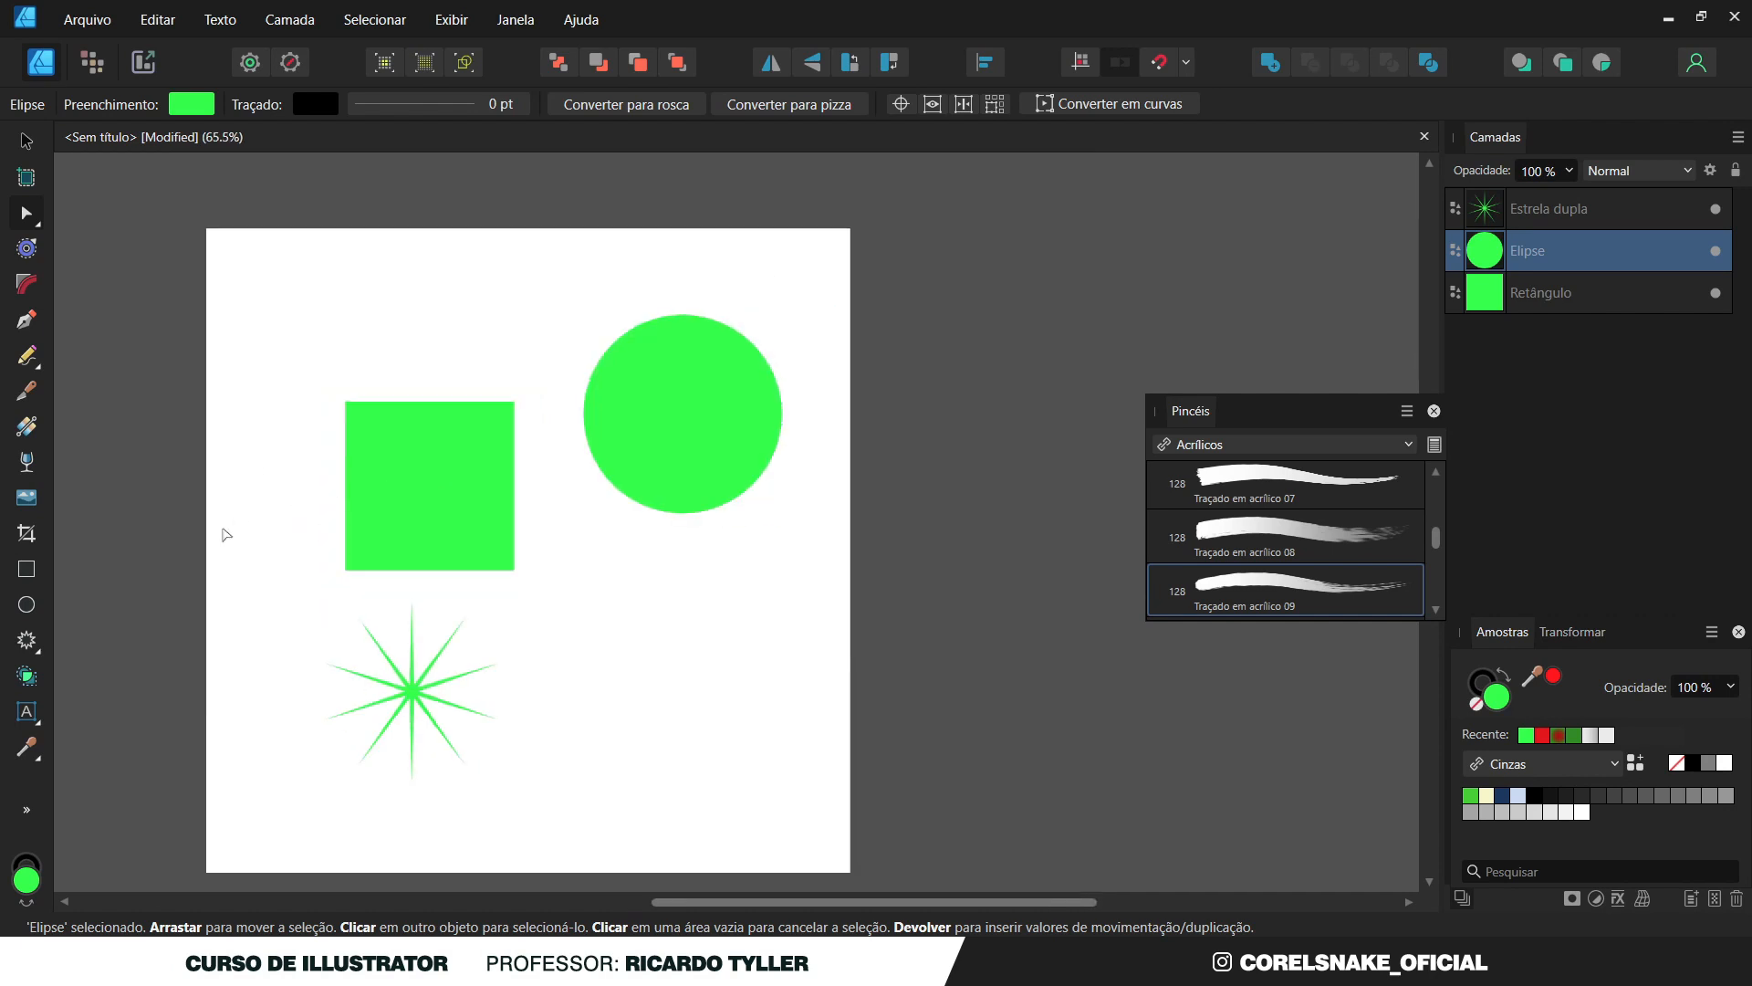
Draw a green rounded rectangle below the circle, widen it to the right and reduce its corner radius to 0%.
left_click(27, 642)
left_click(27, 645)
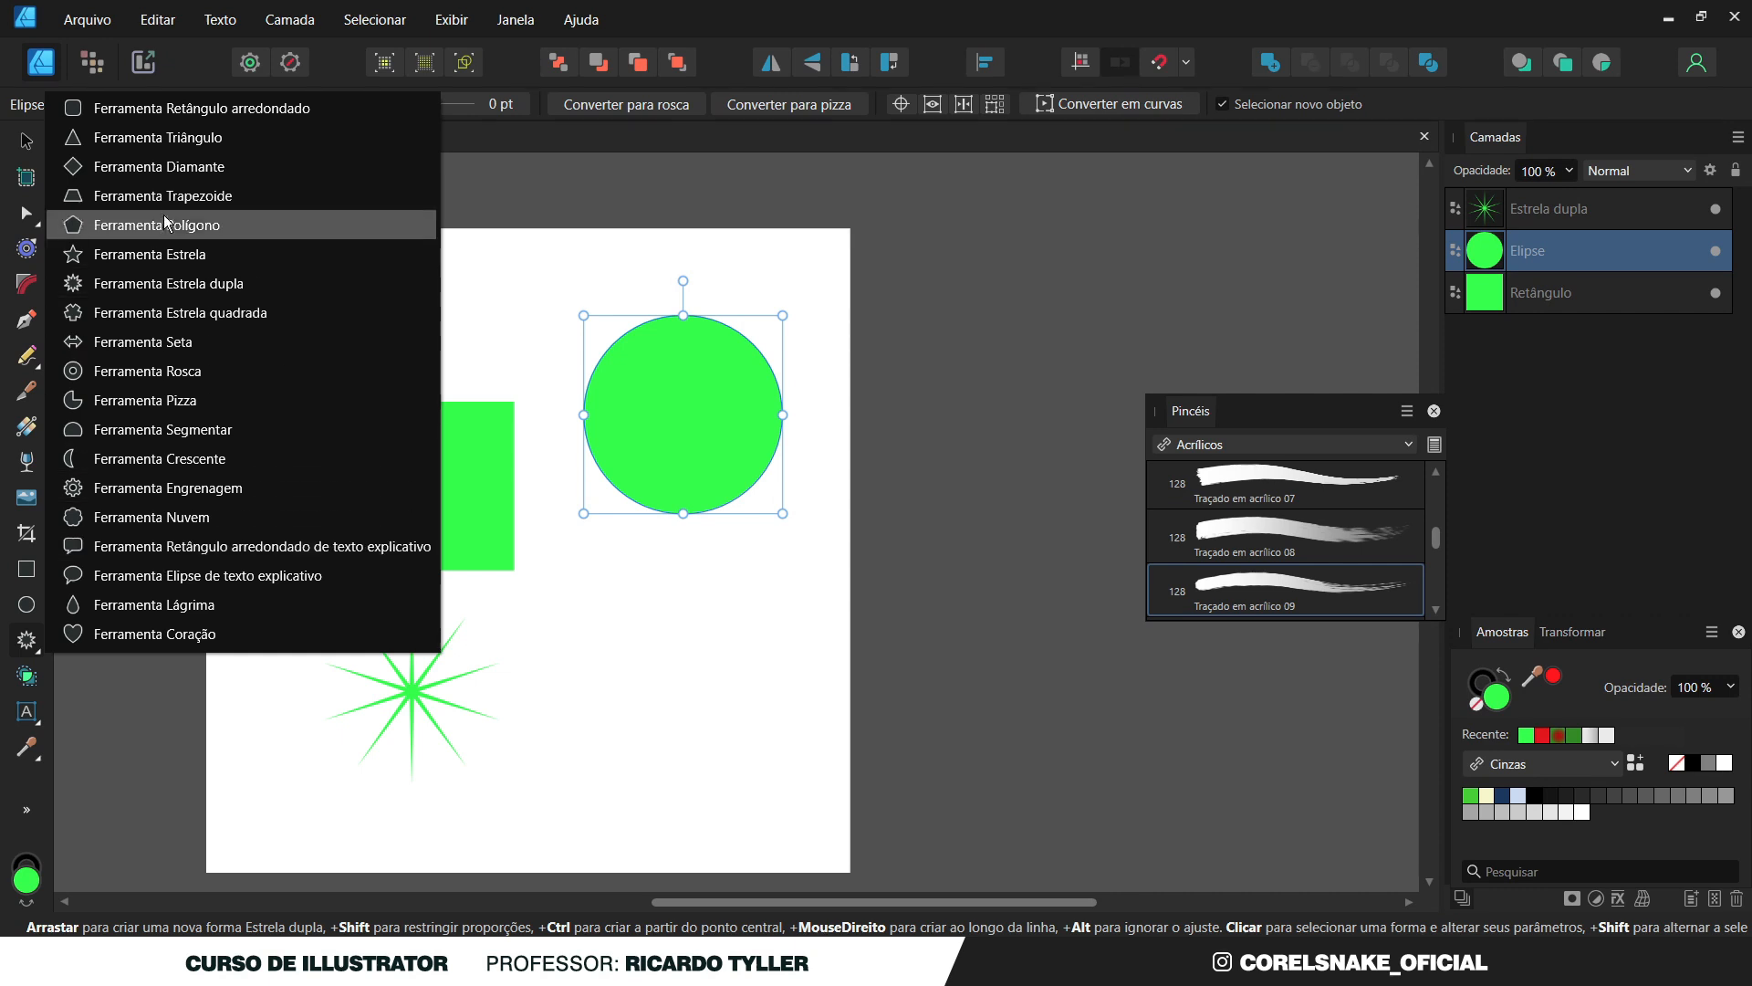
left_click(187, 108)
left_click_drag(536, 586, 706, 772)
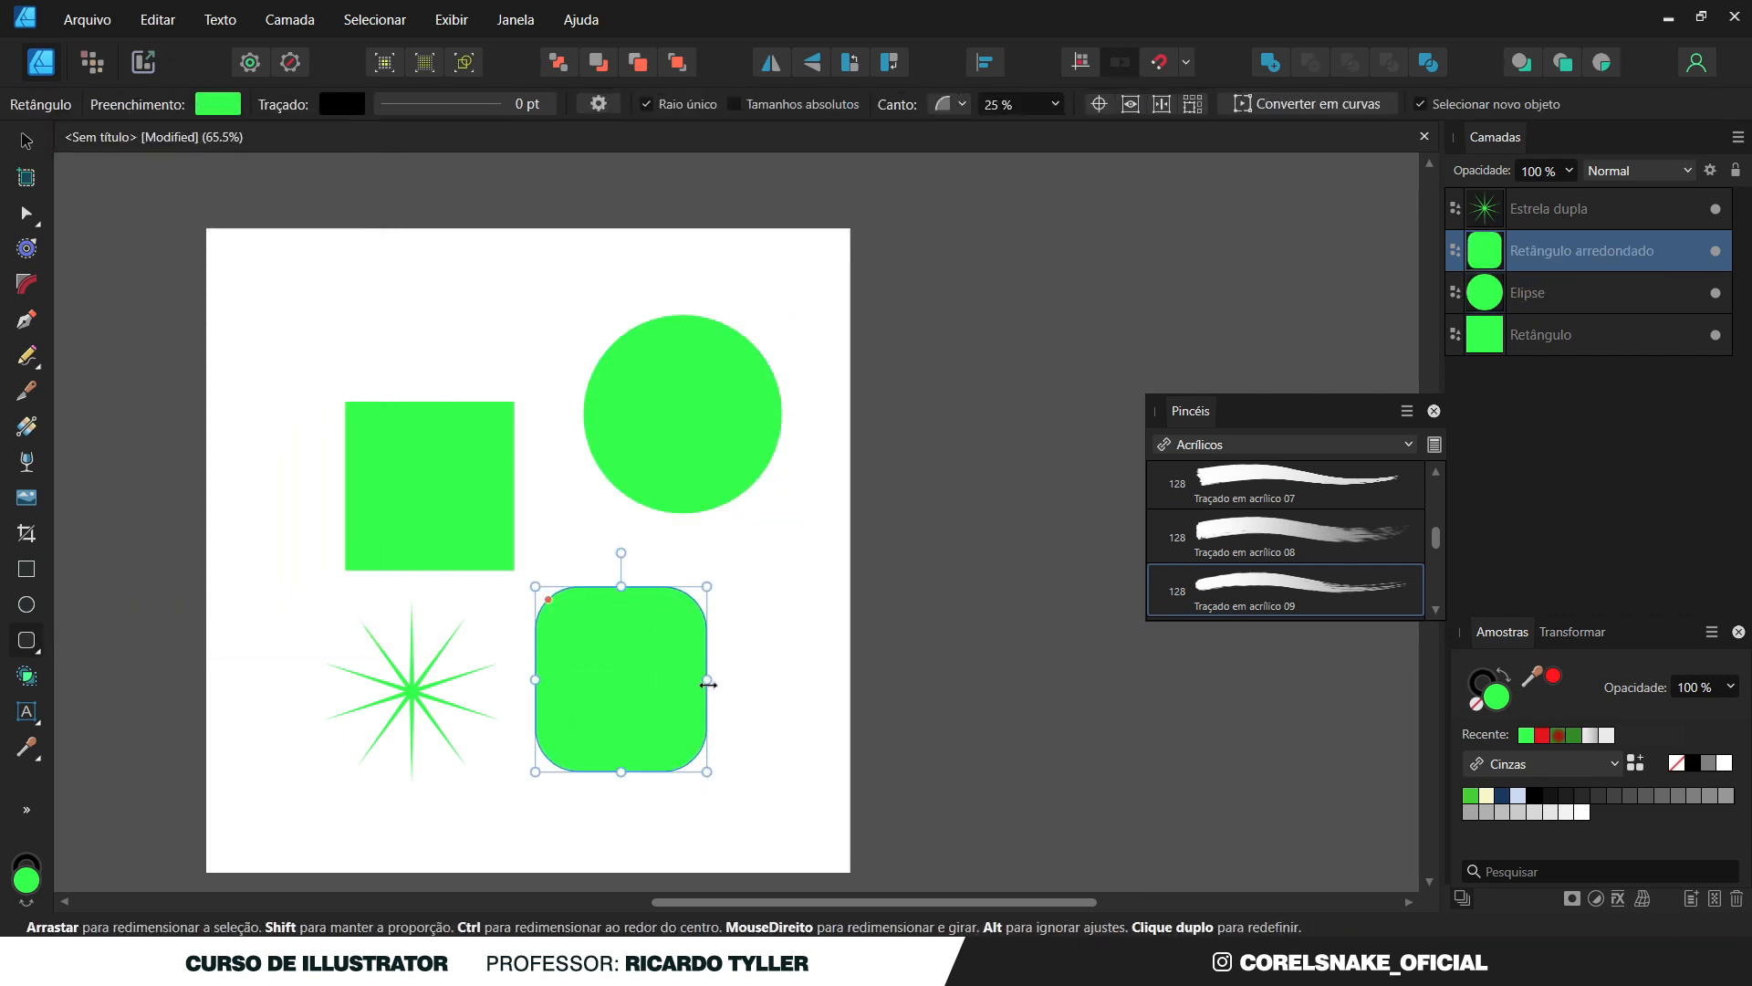
left_click_drag(706, 679, 756, 679)
left_click_drag(549, 600, 361, 494)
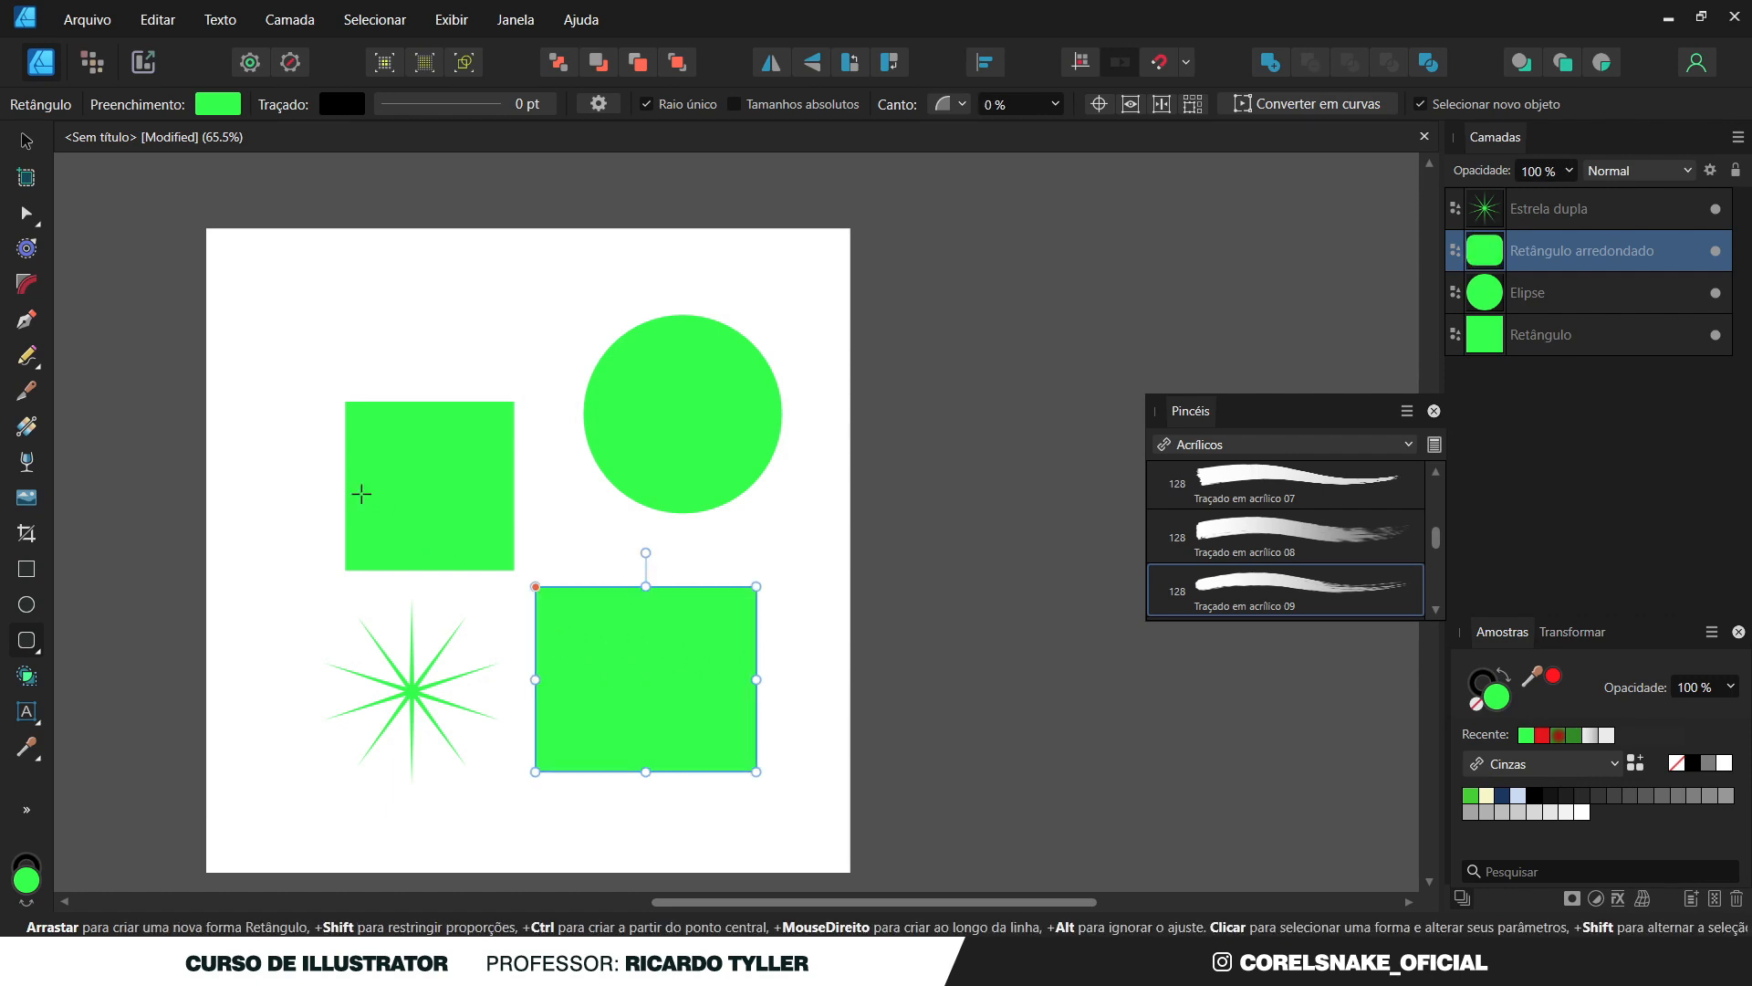
Draw a large green triangle over the square and shift its apex to a top point value of 66%.
left_click(27, 641)
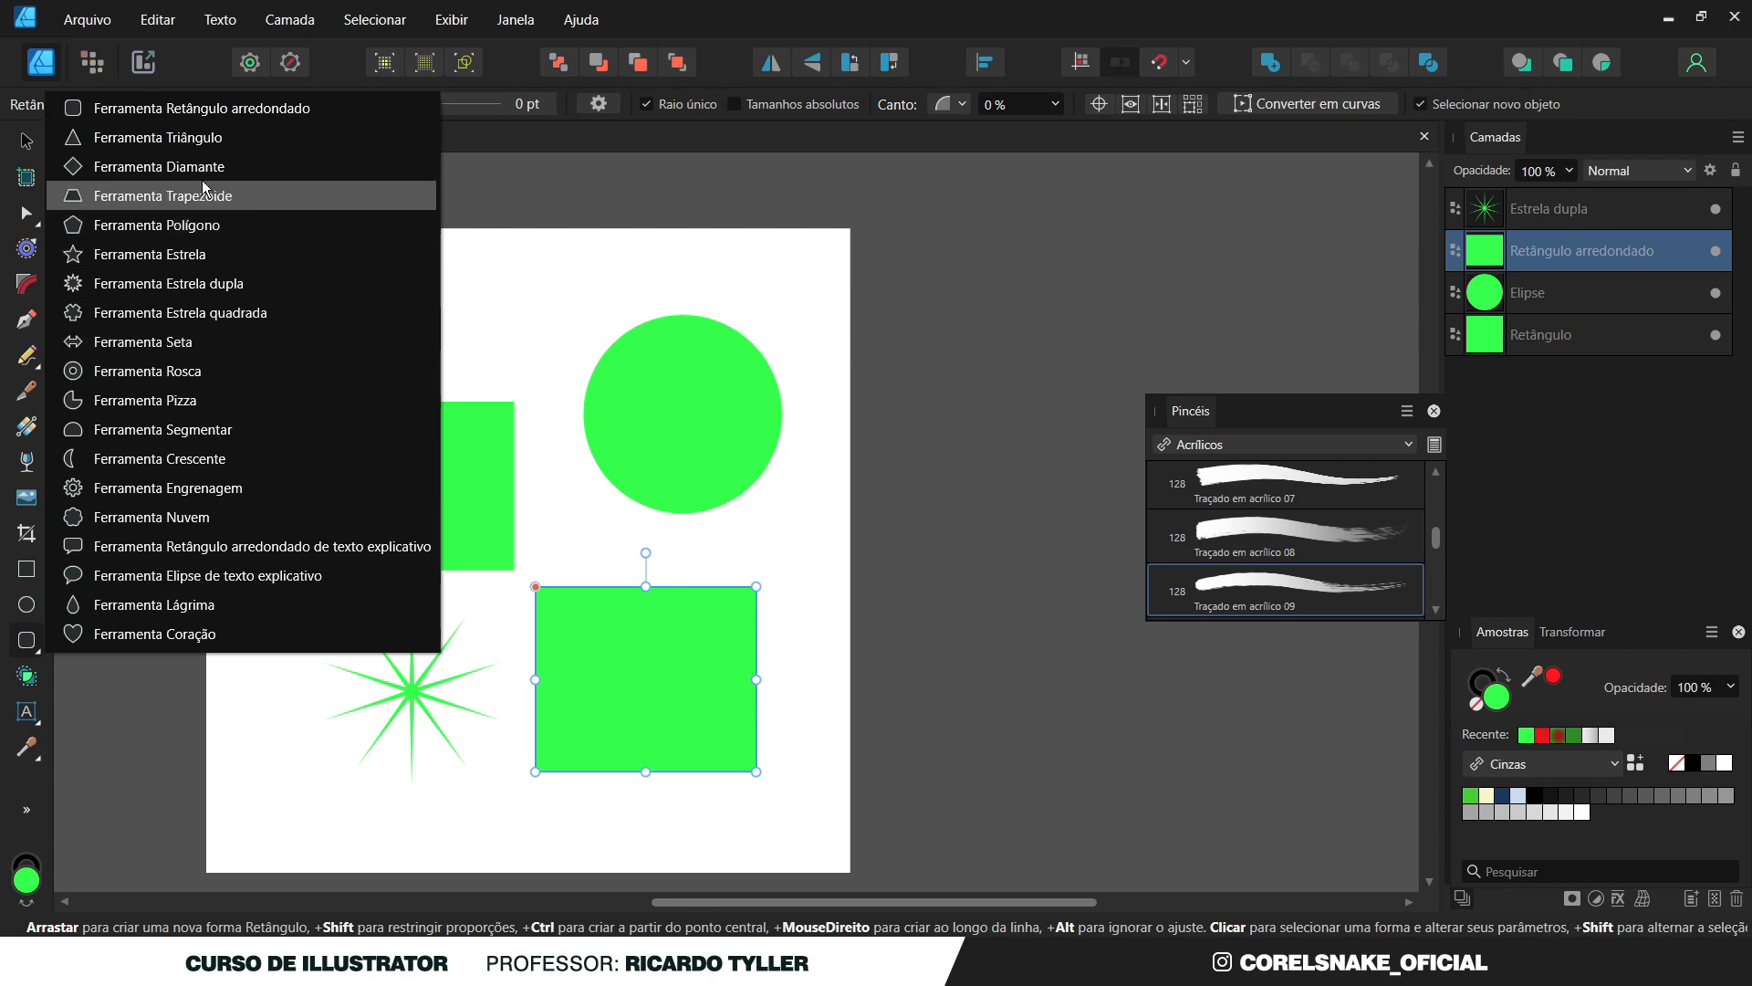
left_click(201, 139)
left_click_drag(298, 301, 581, 568)
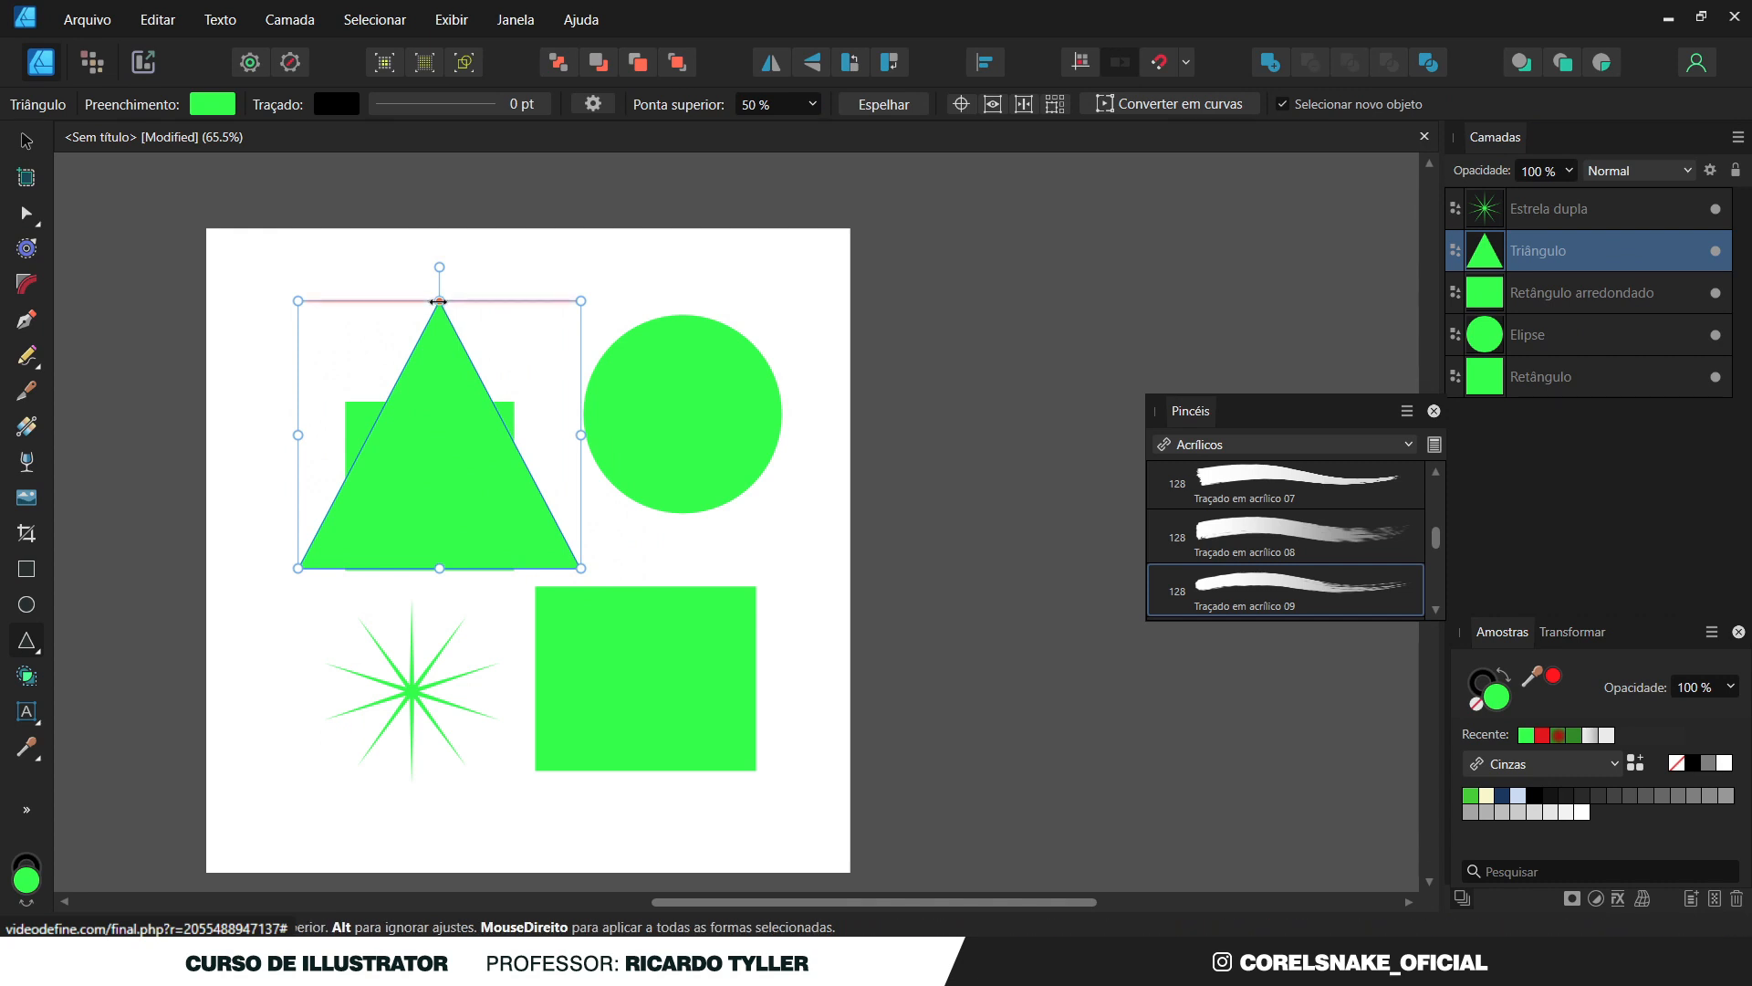
left_click_drag(439, 301, 483, 386)
Delete all five shapes from the artboard.
left_click(26, 142)
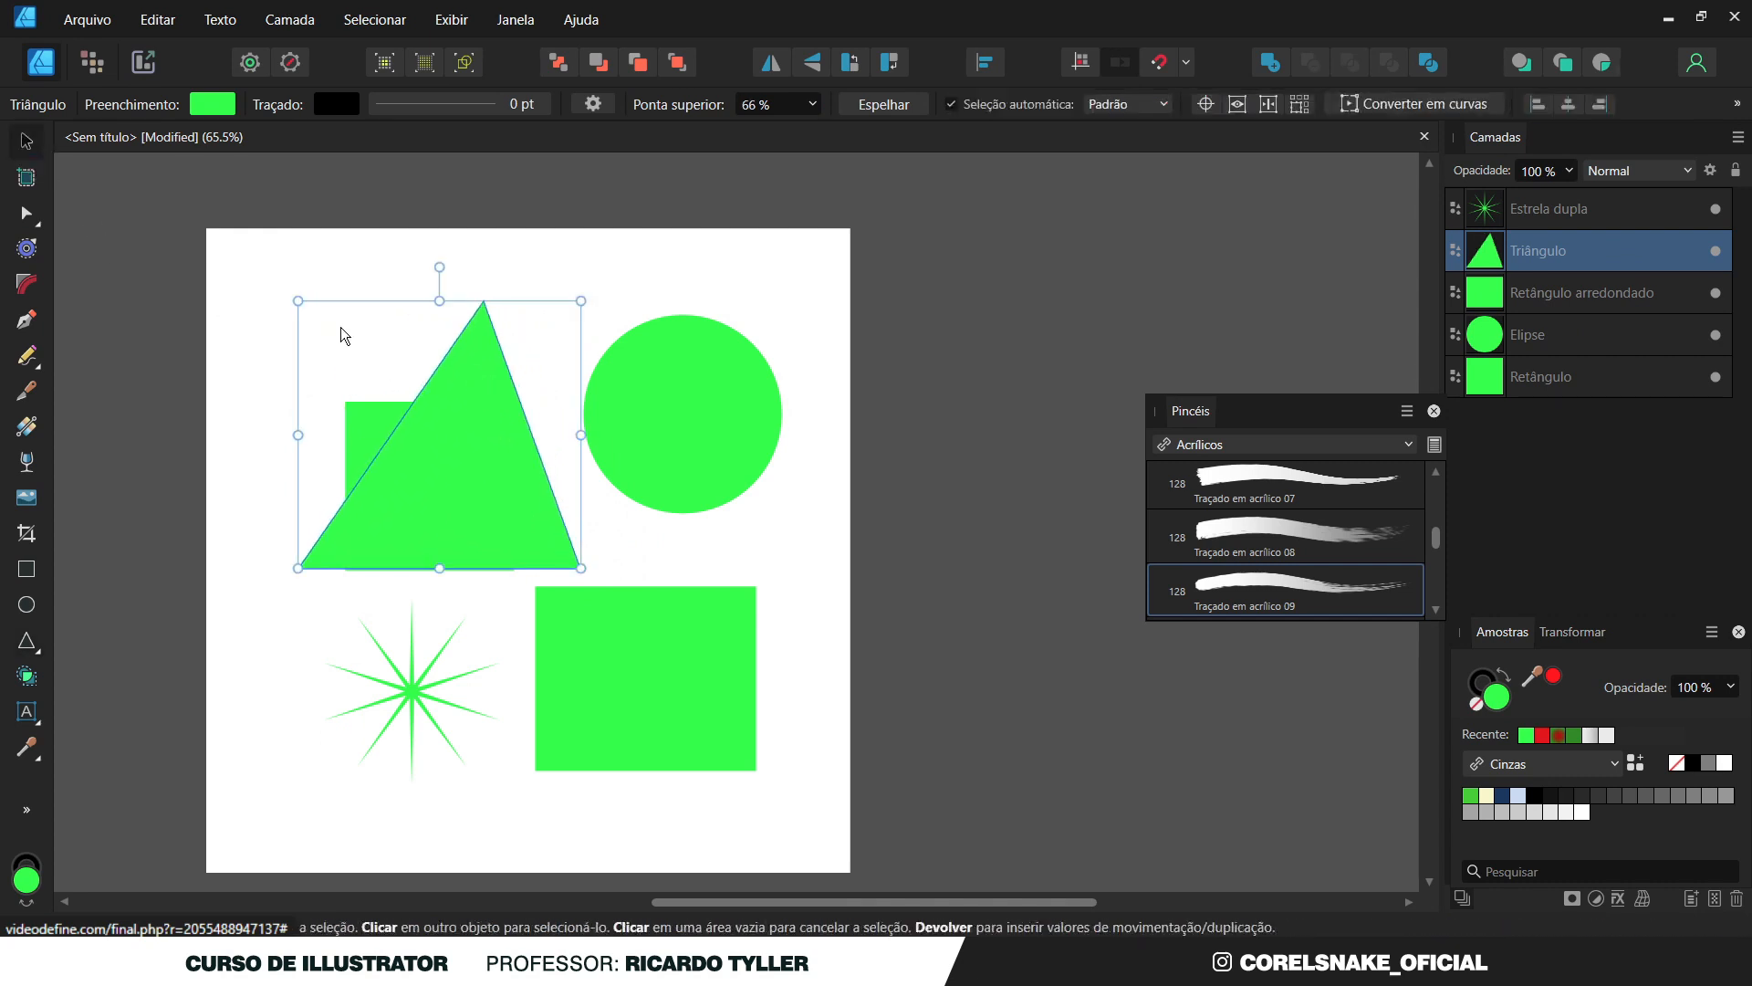
scroll(442, 482, "down", 3)
left_click_drag(320, 334, 662, 723)
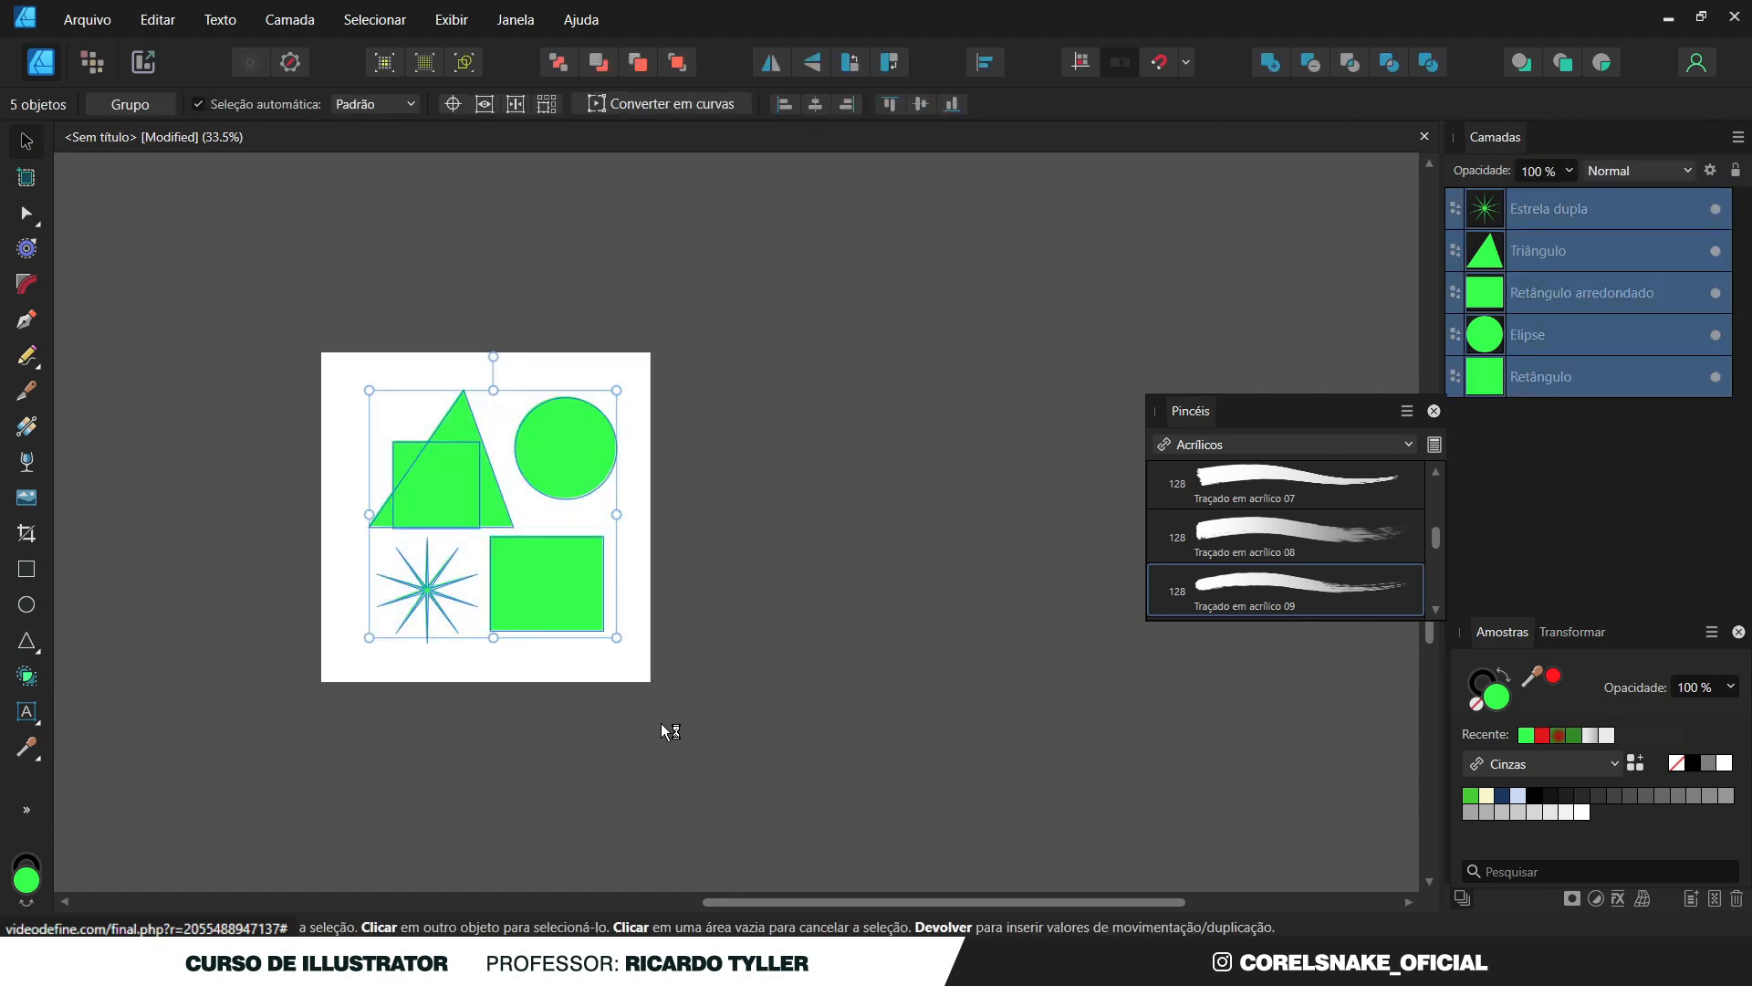
key("Delete")
Draw a green square on the empty artboard and place a duplicate overlapping its lower-right corner.
scroll(418, 567, "up", 2)
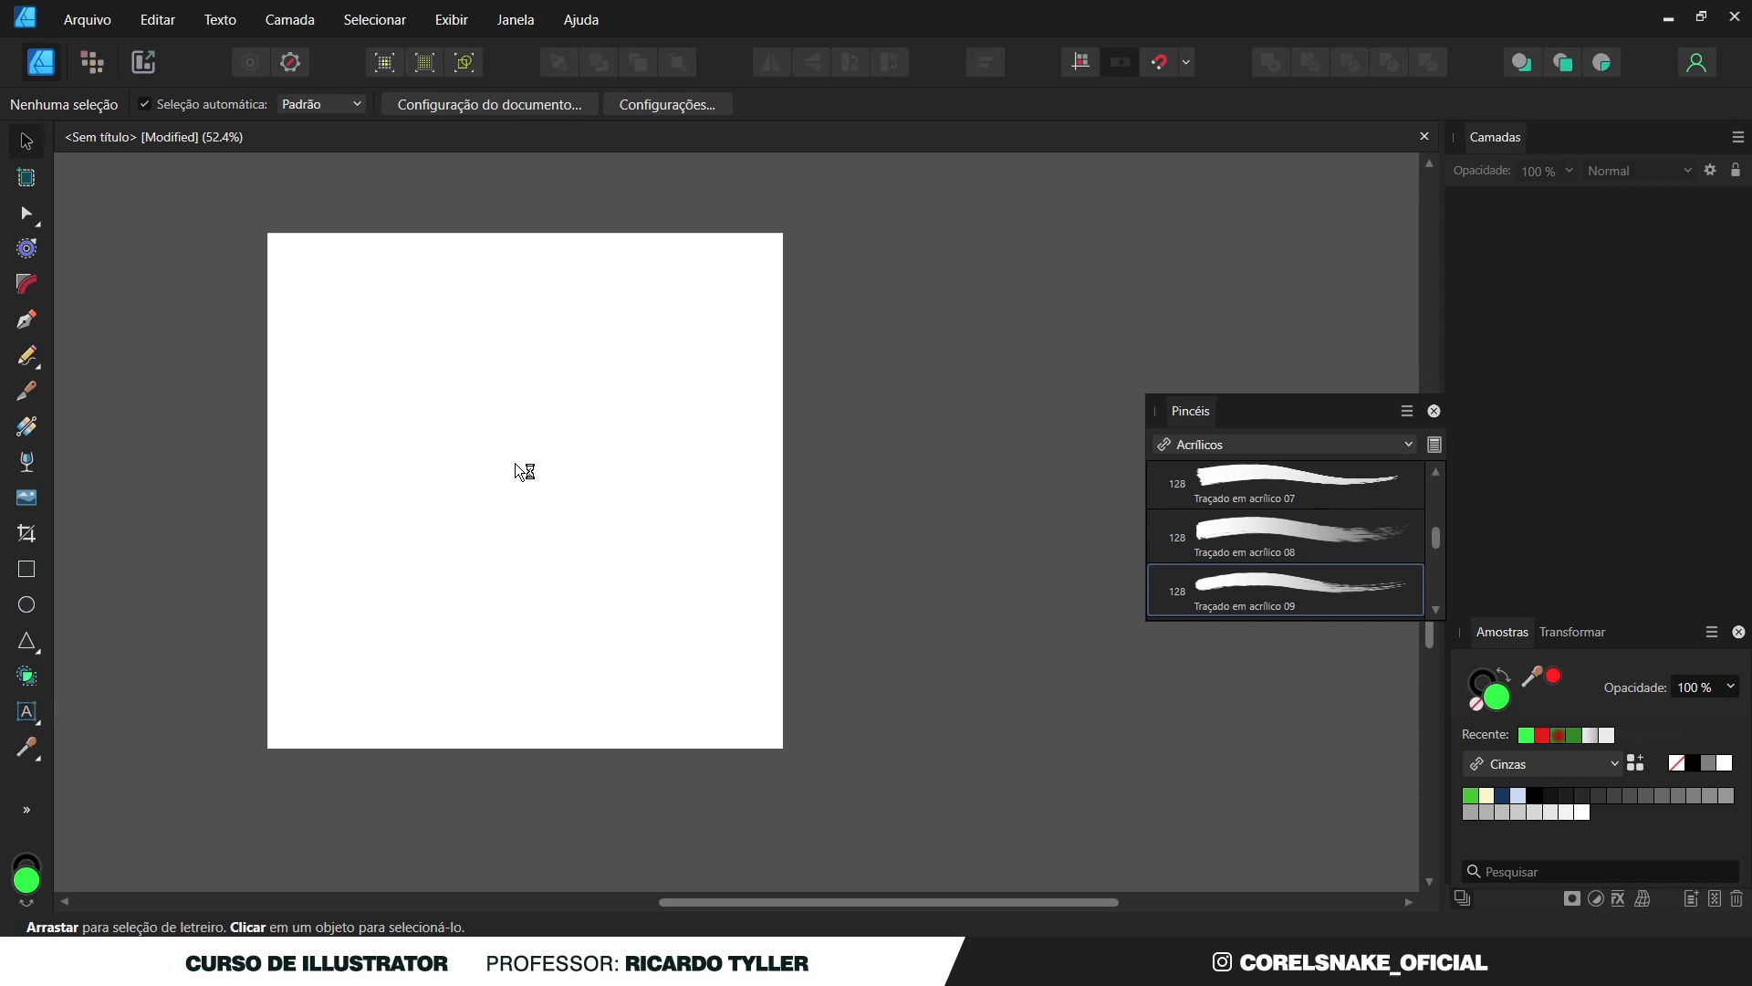
scroll(514, 463, "up", 2)
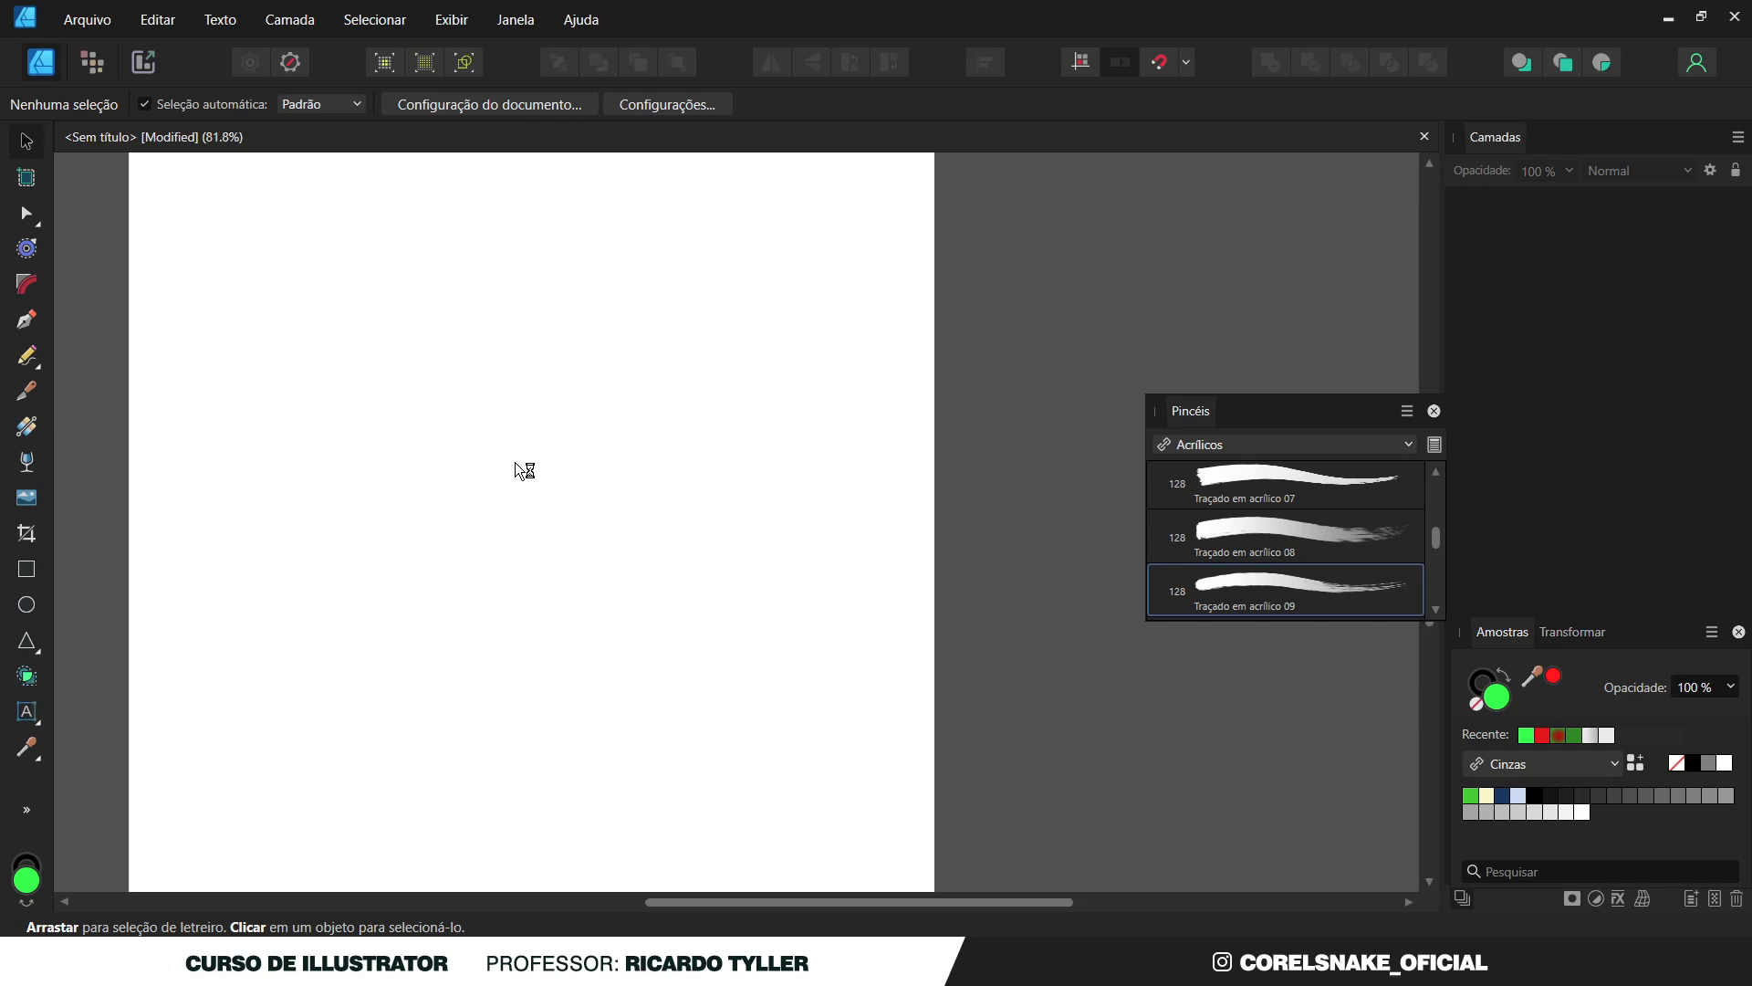
left_click(26, 569)
left_click_drag(290, 374, 563, 699)
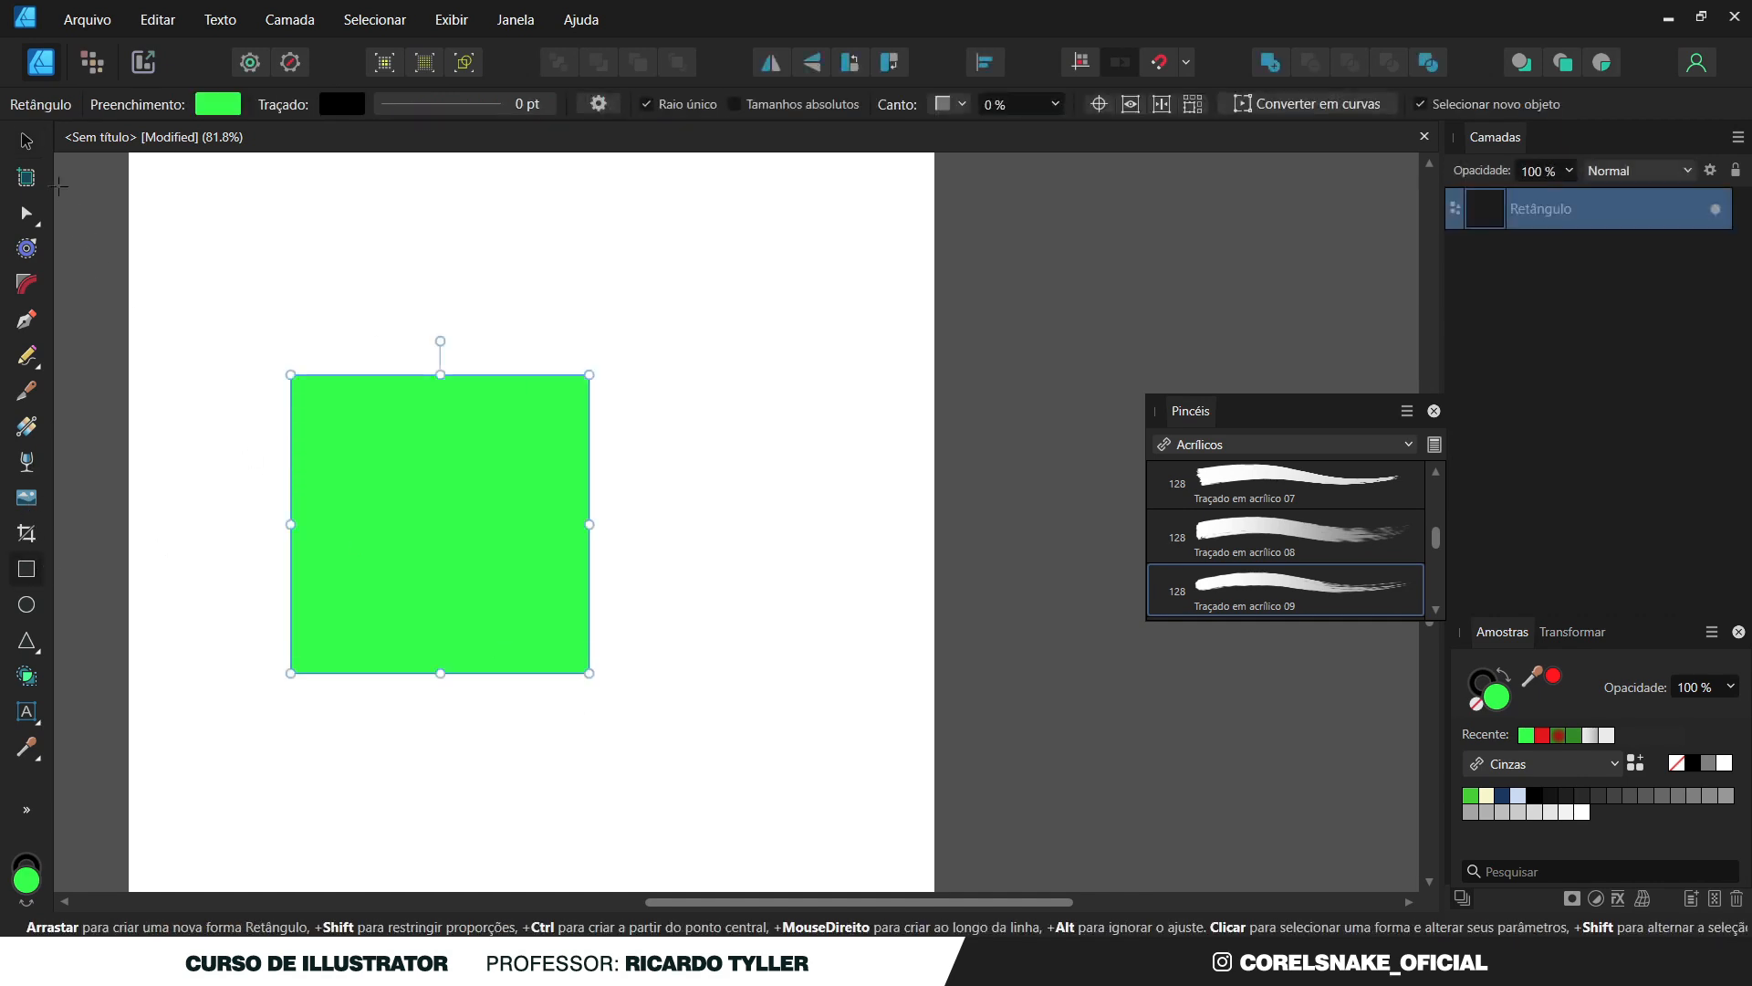
left_click(29, 143)
mouse_move(358, 396)
left_mouse_down("ctrl")
mouse_move(555, 524)
mouse_move(531, 507)
left_mouse_up("ctrl")
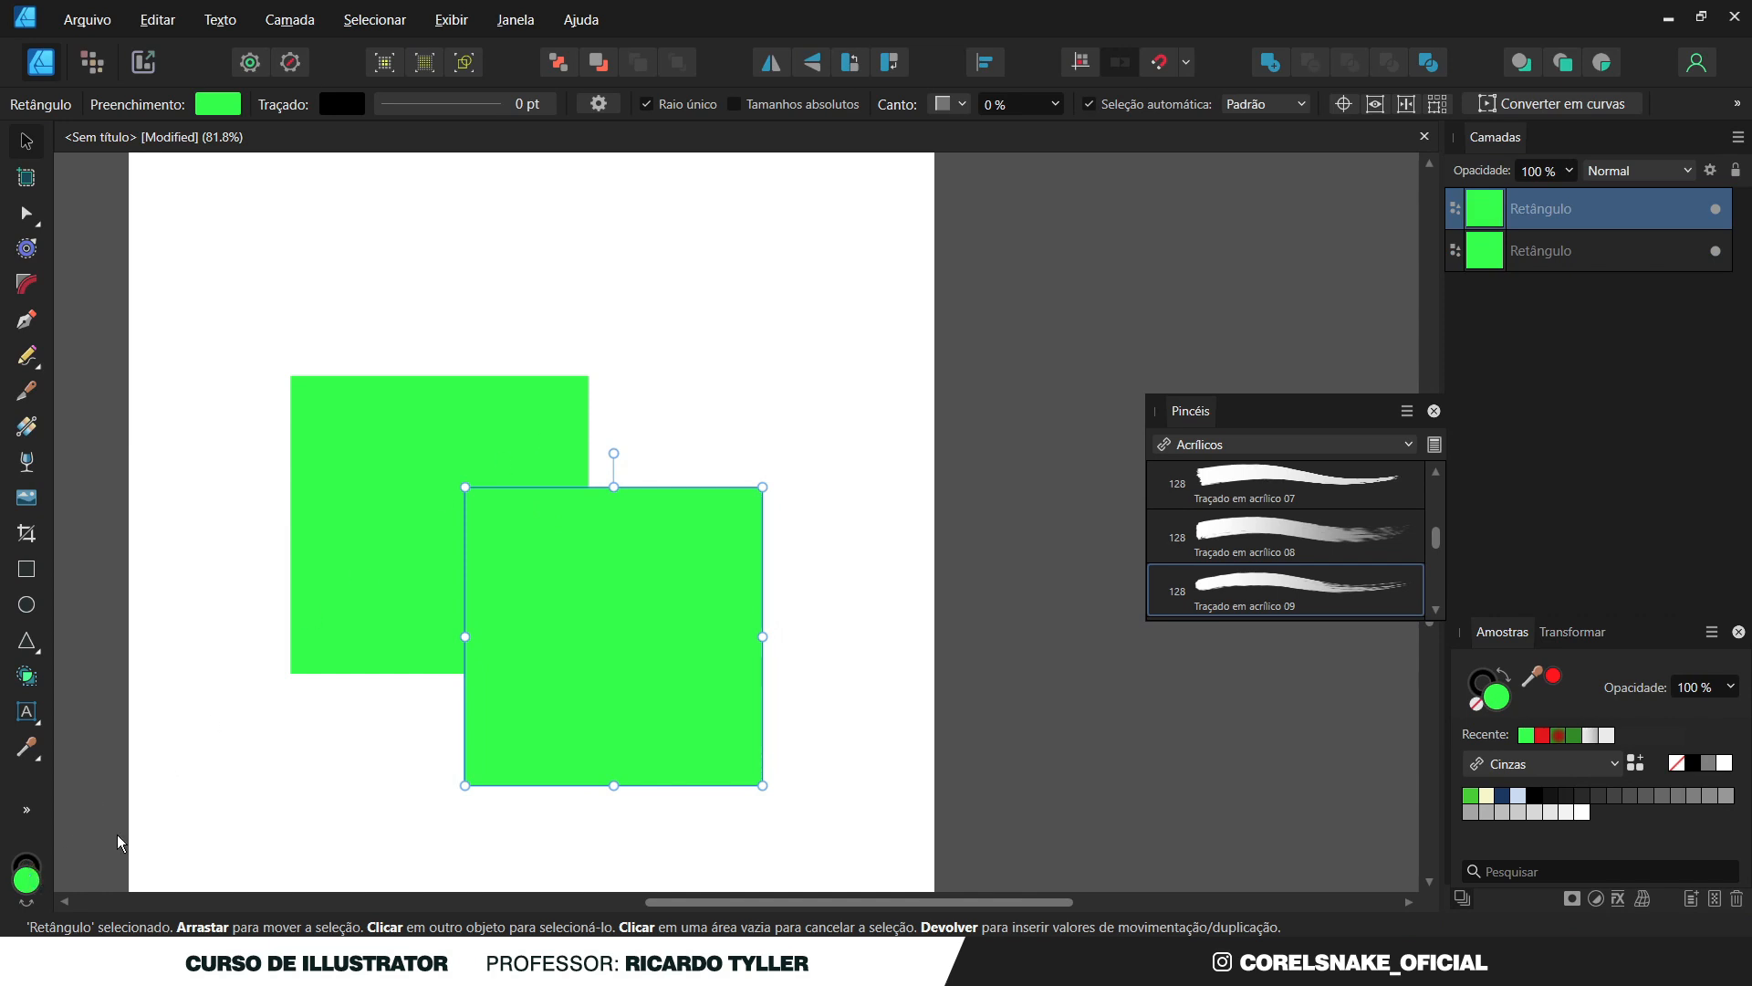
Reposition the two overlapping squares and swap the front one's colours to a black fill with a 0,2 pt green stroke.
left_click(543, 429, "shift")
left_click_drag(507, 603, 538, 587)
left_click(741, 412)
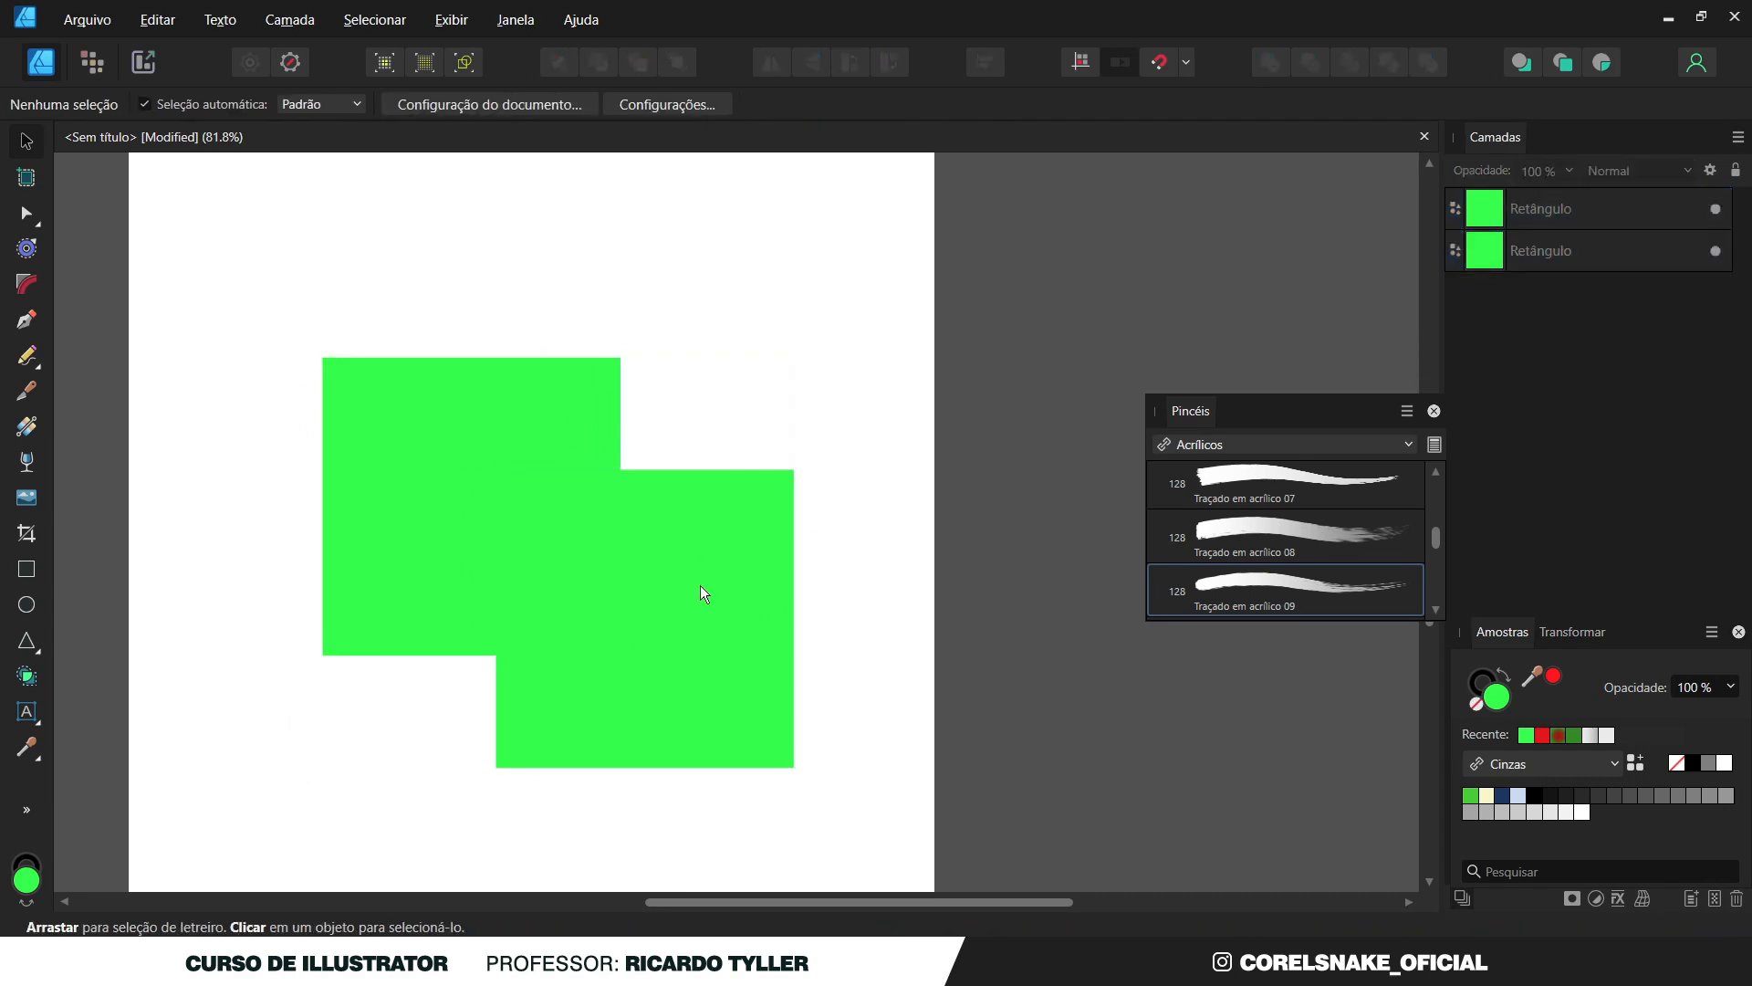
left_click_drag(699, 584, 672, 605)
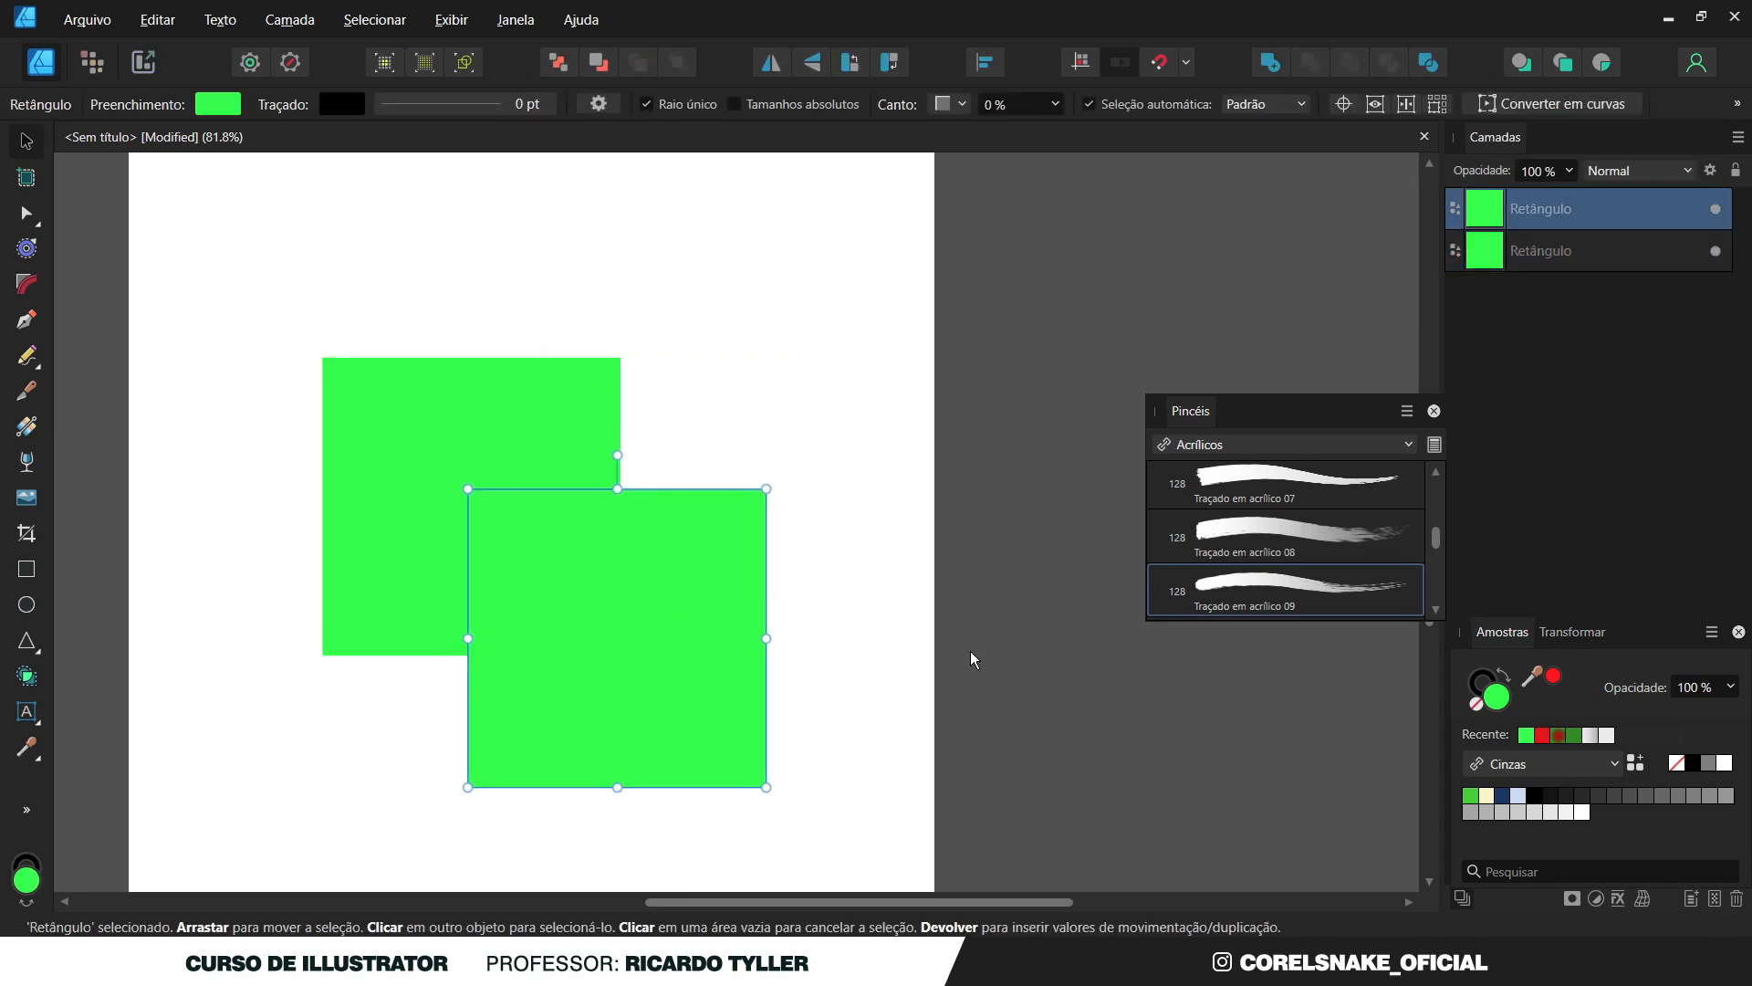
left_click(1507, 676)
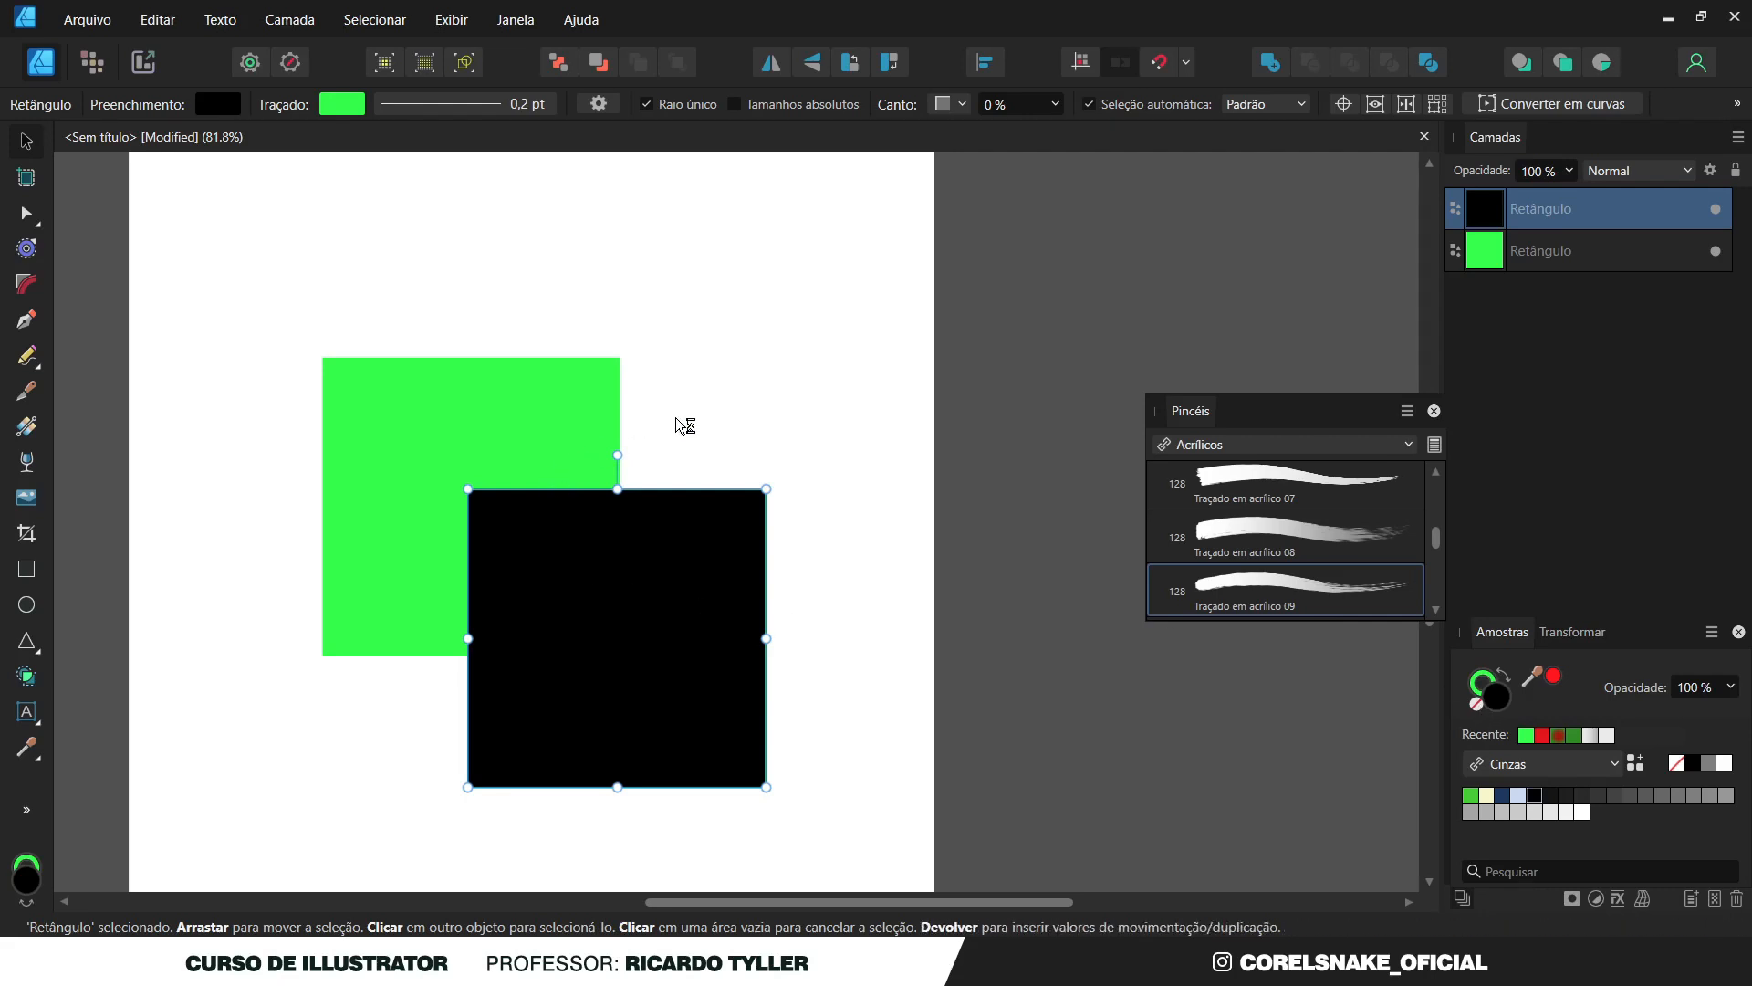
Create a separate shape from the green area outside the black square using the Shape Builder with both squares selected.
left_click_drag(205, 267, 285, 321)
left_click_drag(528, 510, 772, 734)
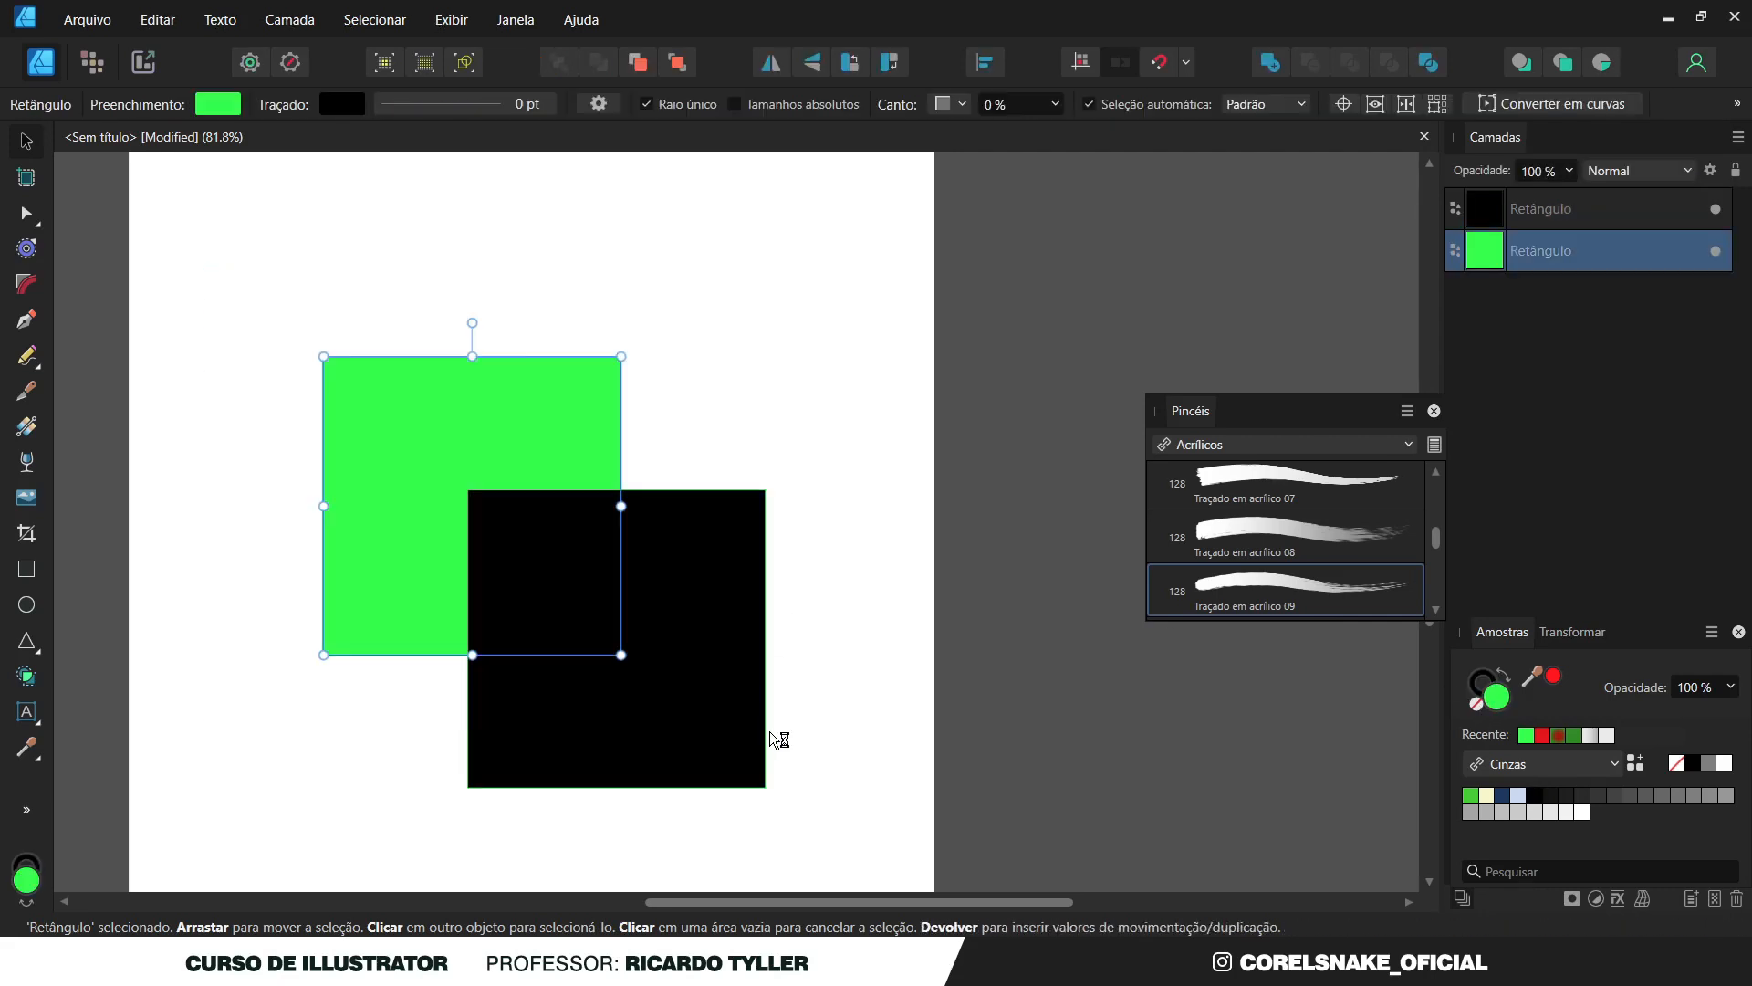
left_click(602, 750, "shift")
left_click(27, 676)
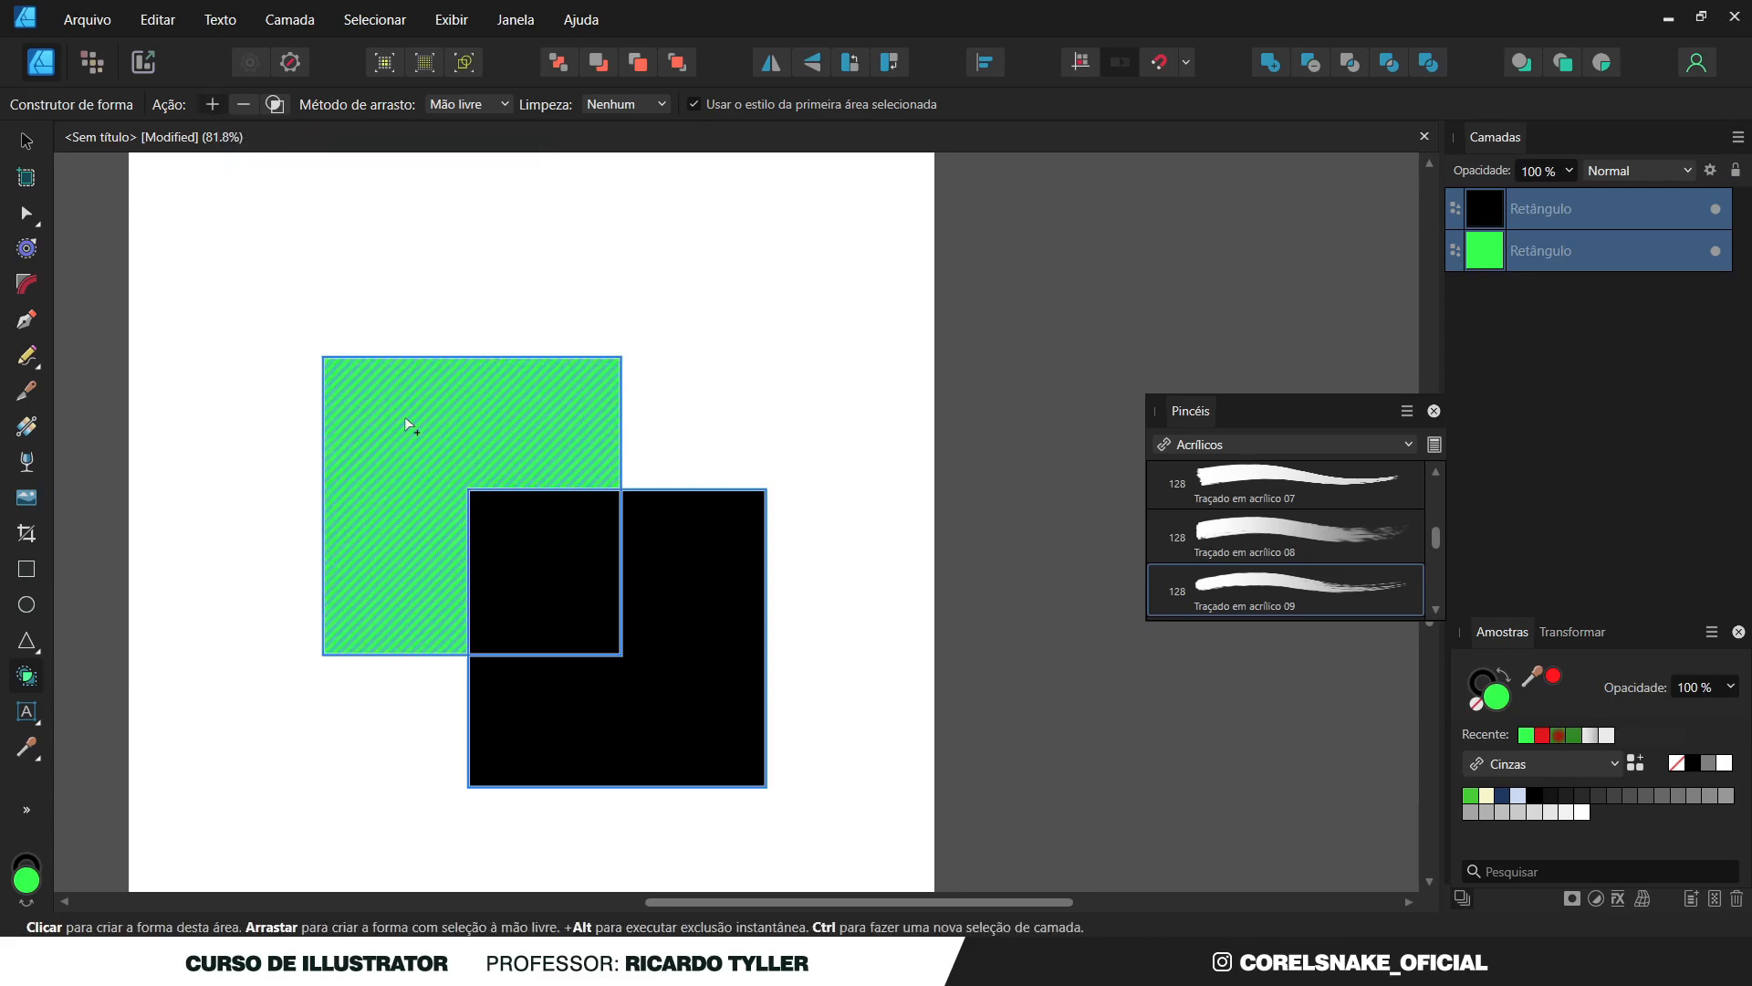
left_click(524, 405)
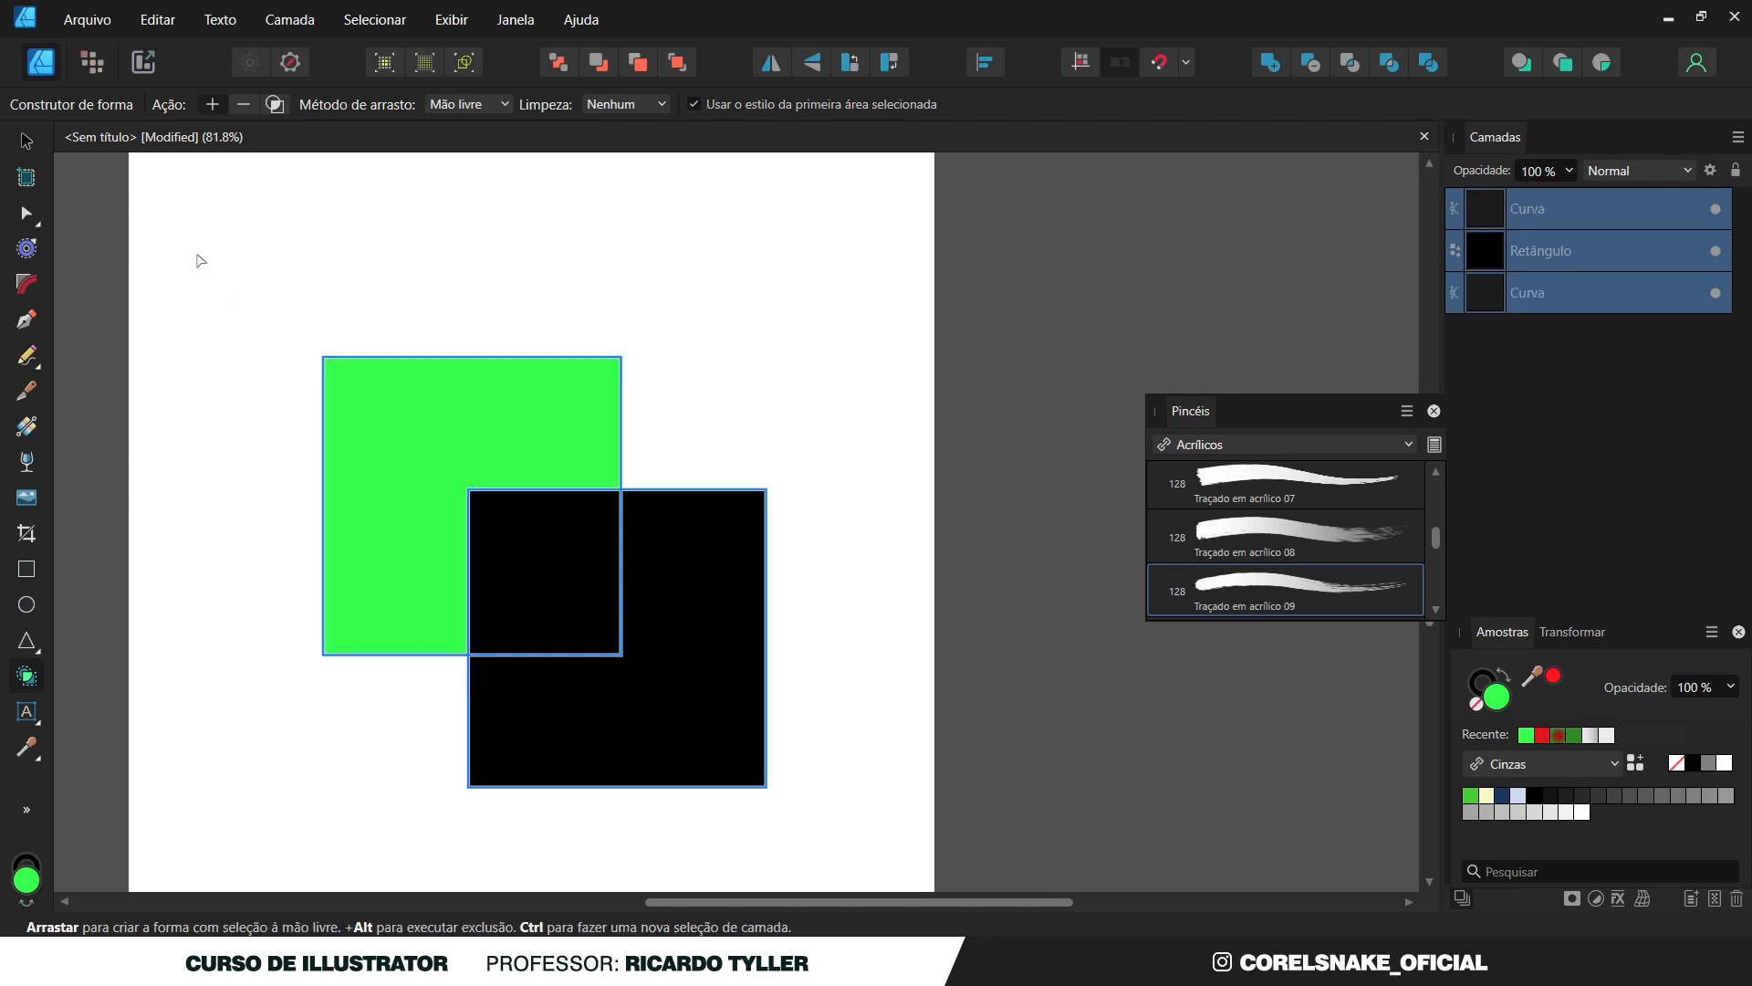
Pull the green L-shaped piece and the black square apart, undo both moves and clear the selection.
key("v")
left_click(404, 369)
left_click_drag(404, 368, 291, 252)
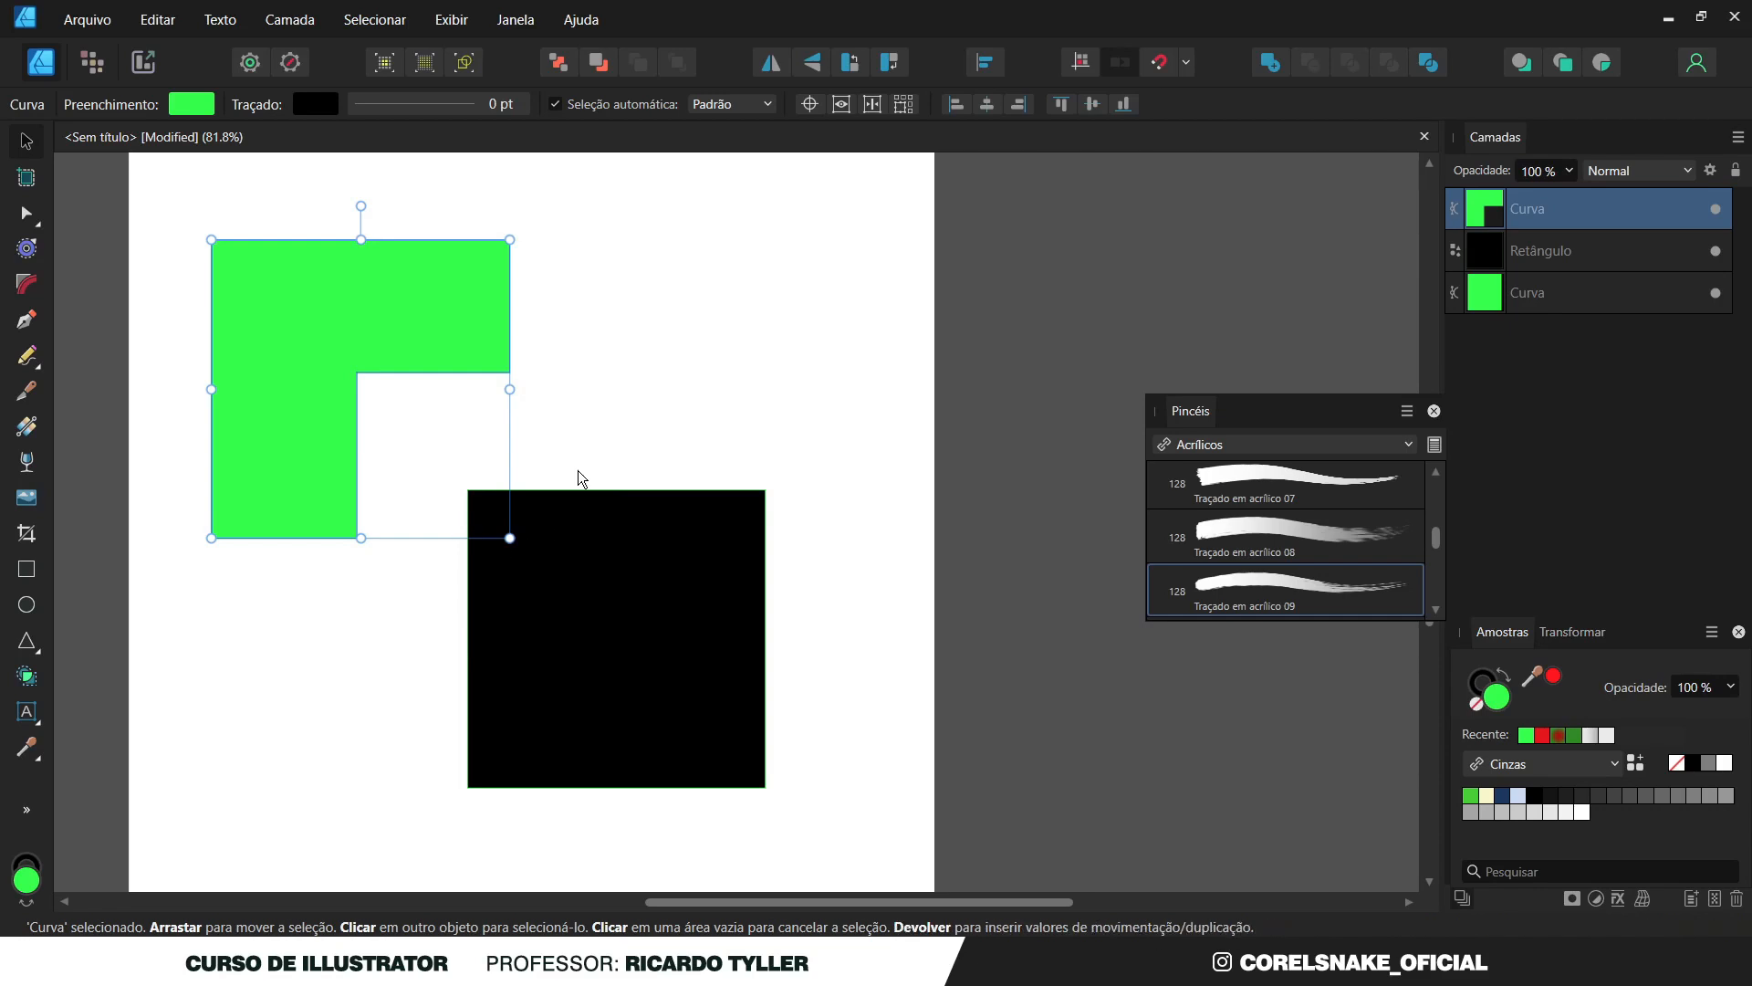
left_click_drag(653, 505, 839, 705)
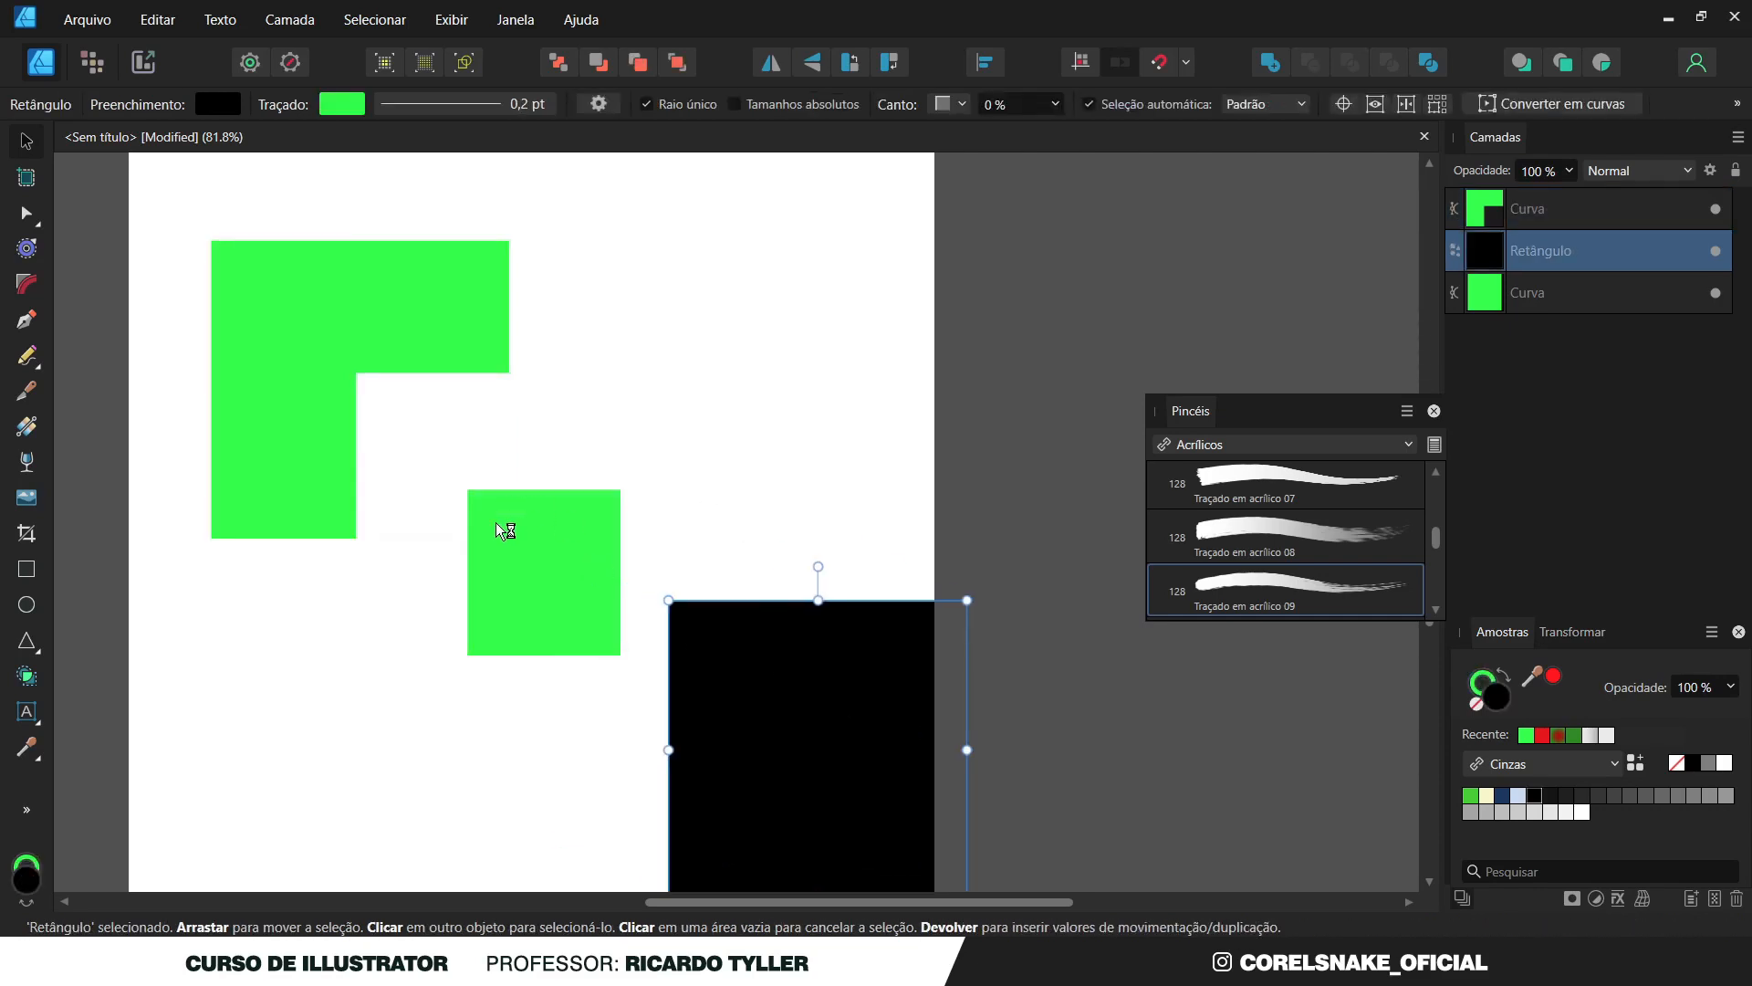
key("ctrl+z")
key("ctrl+z")
key("Escape")
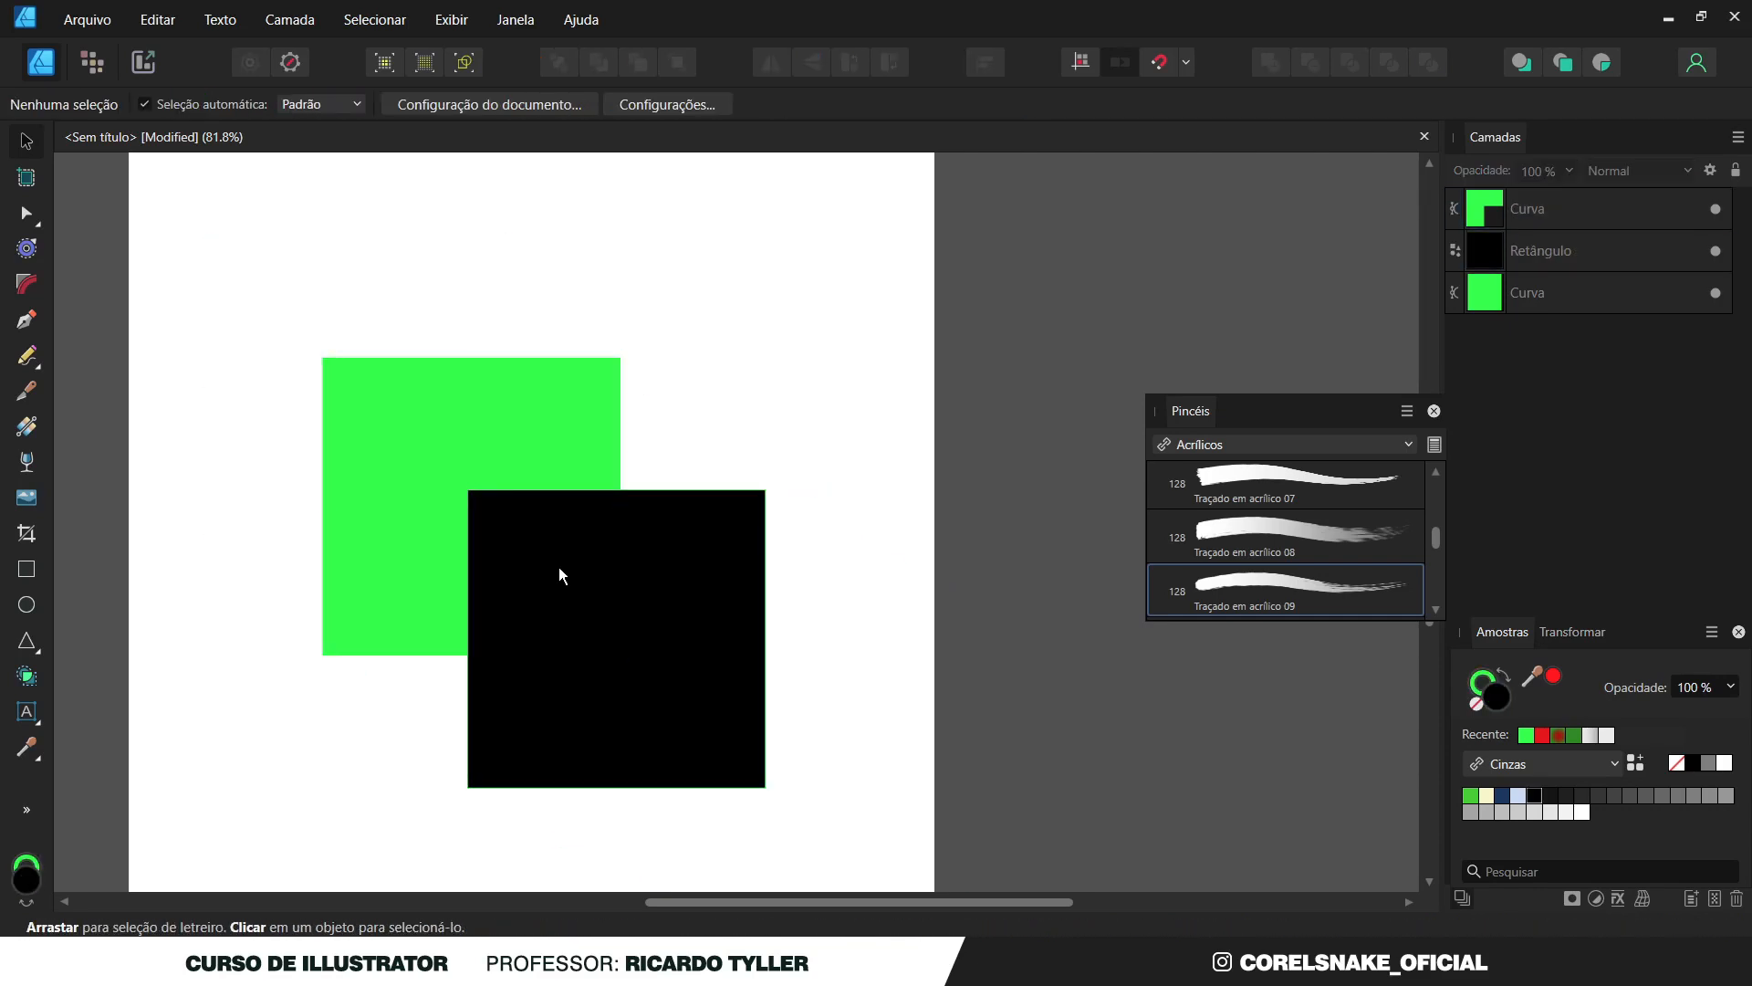
Select all the shapes, remove the area where the squares overlap with the Shape Builder's subtract action, and undo it.
left_click_drag(270, 272, 890, 822)
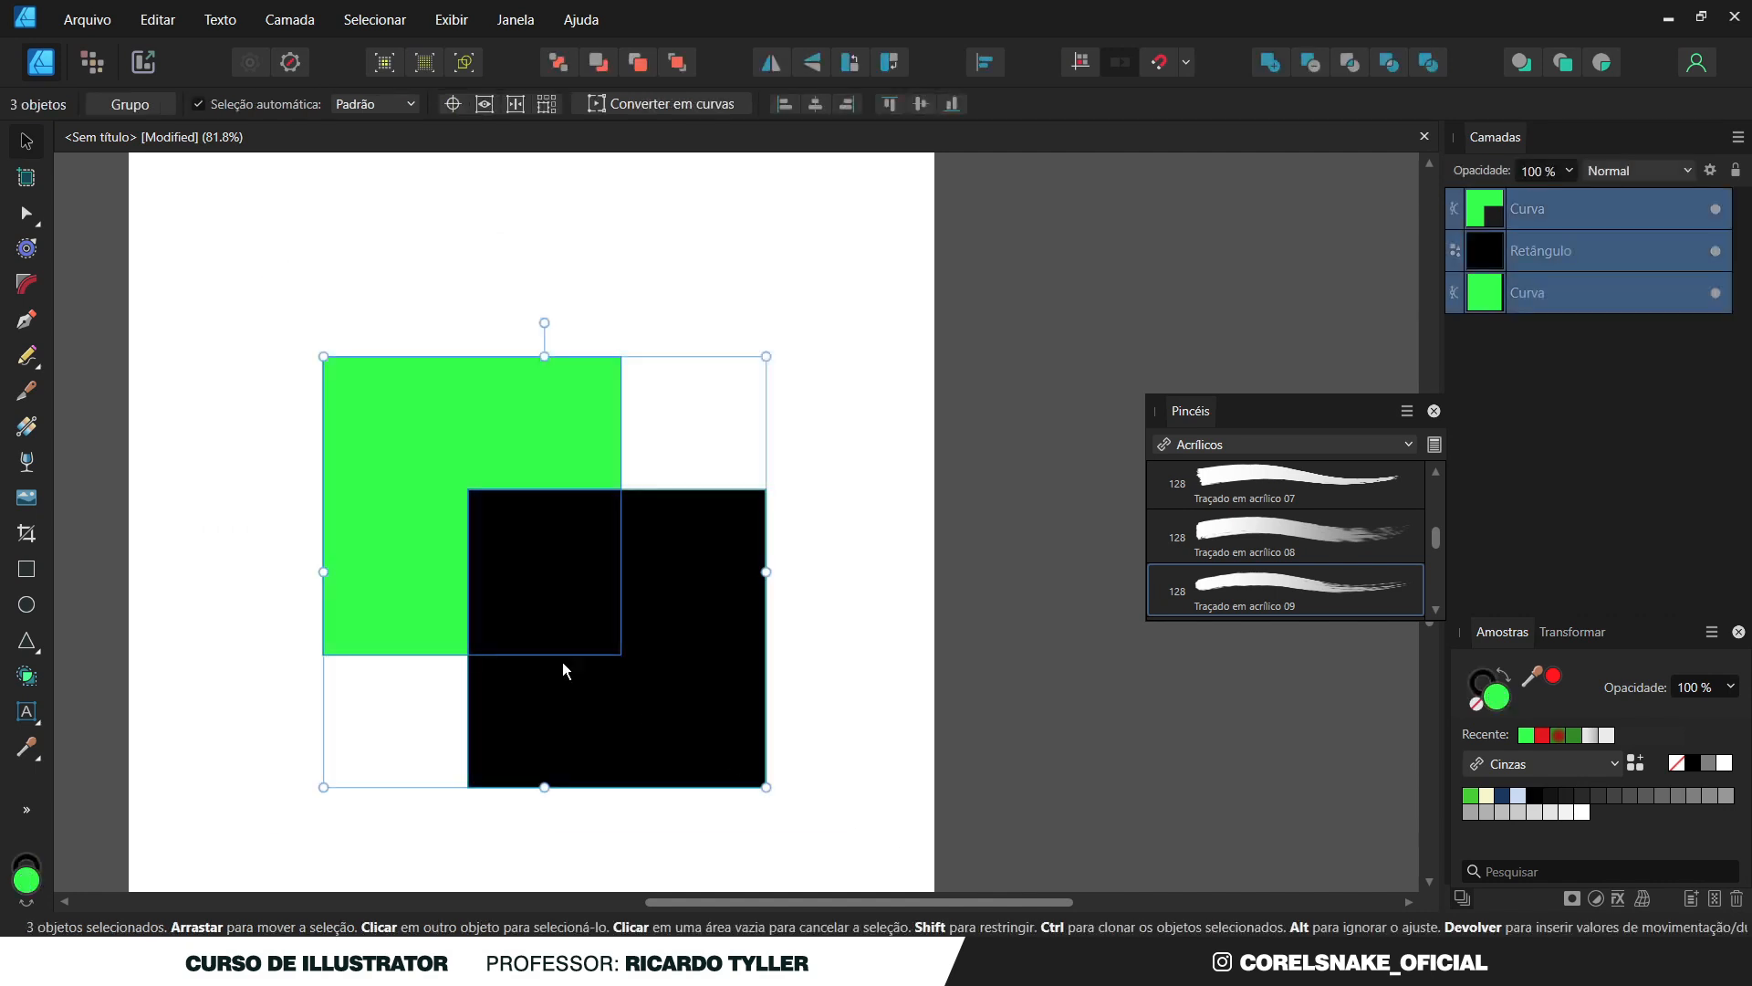
left_click(26, 675)
left_click(248, 101)
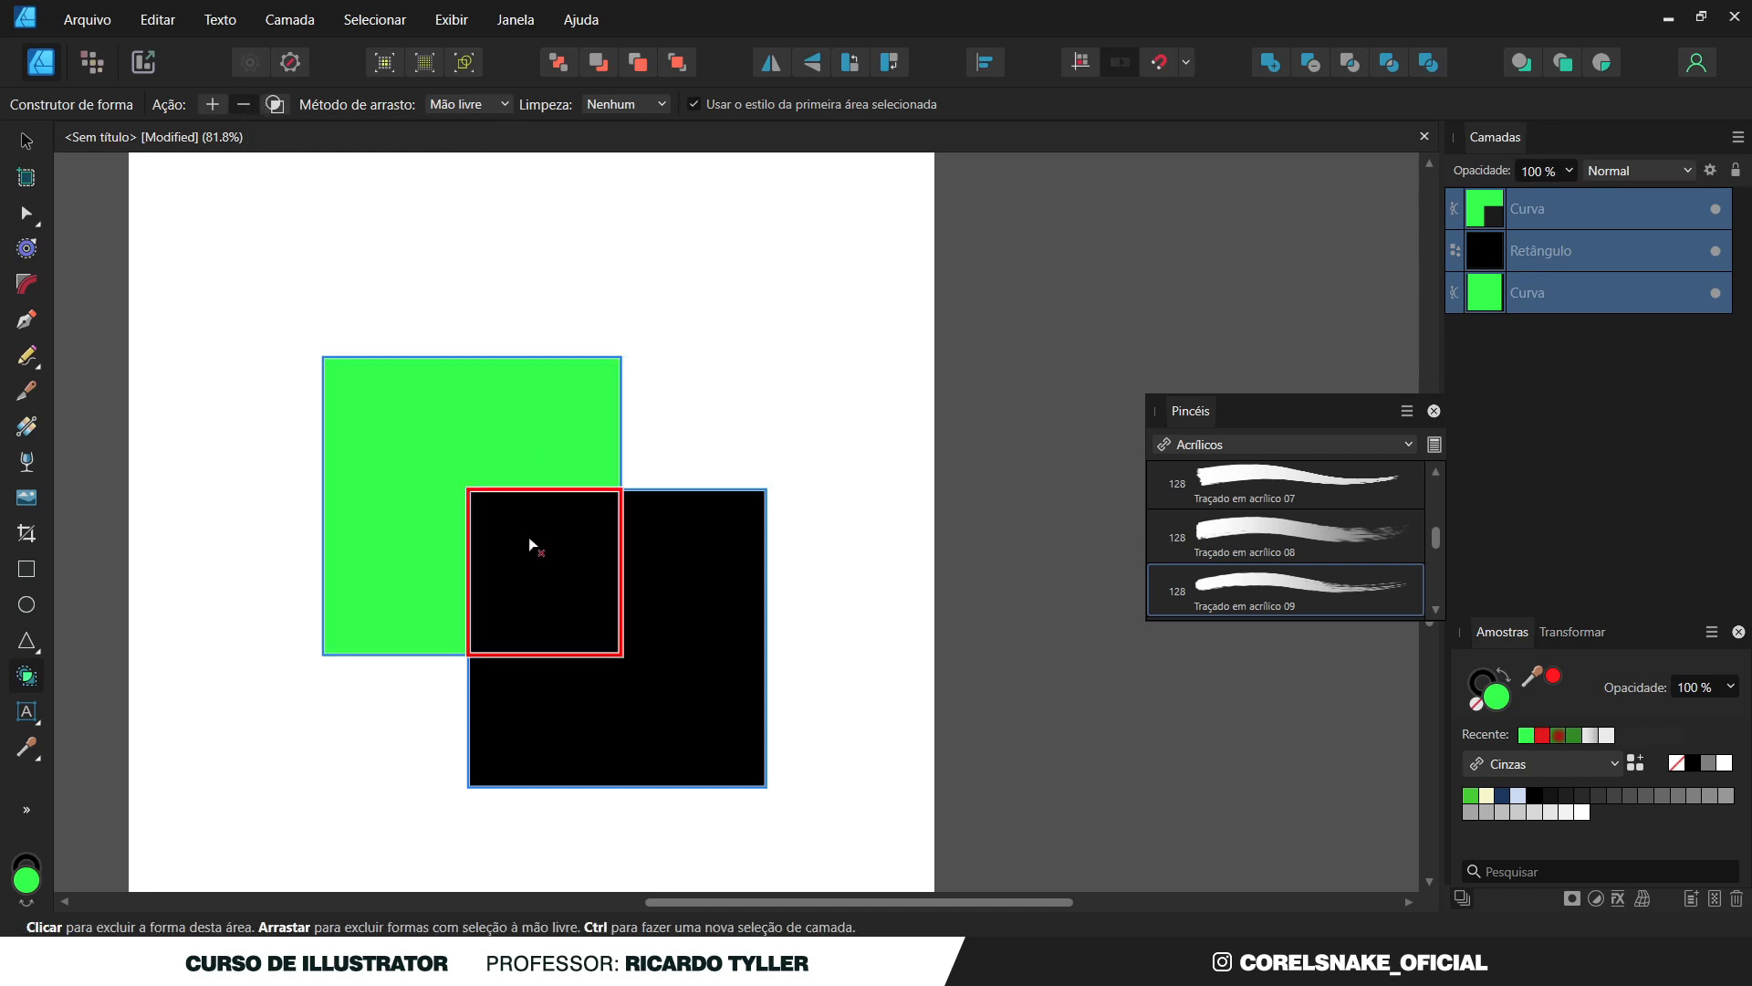
left_click(555, 546)
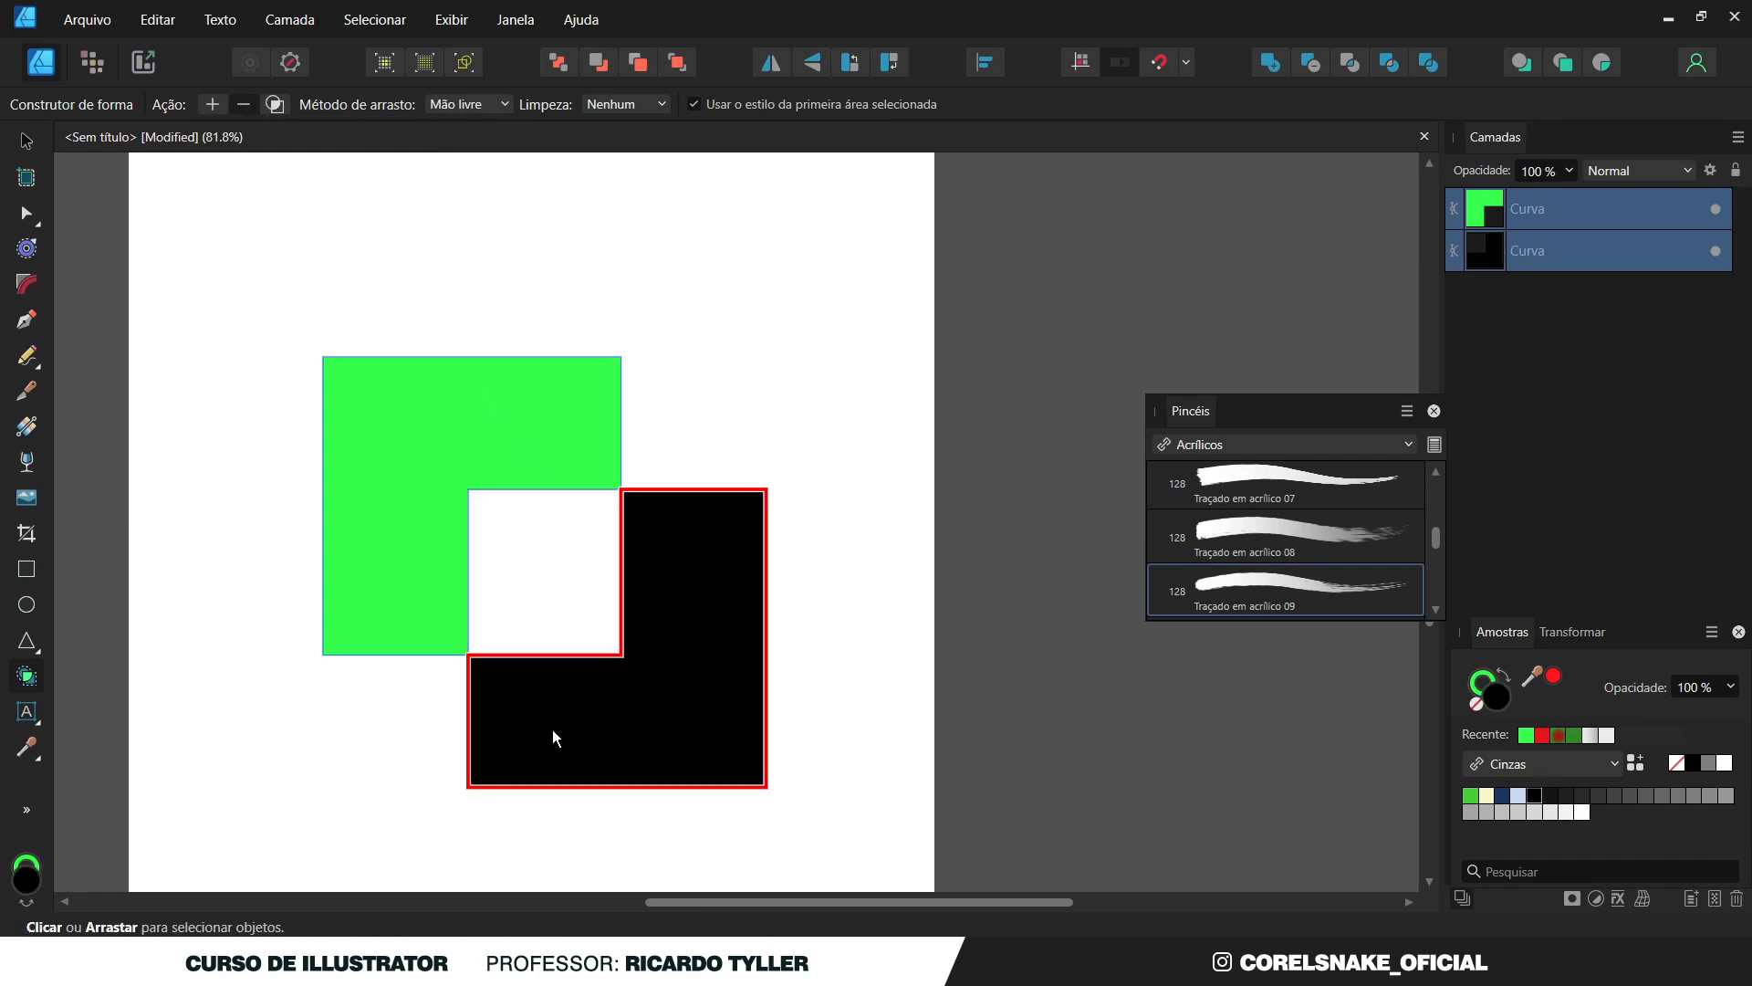
key("ctrl+z")
Try removing the green area and the outer black area in turn with the Shape Builder, undoing each removal.
left_click(502, 447)
key("ctrl+z")
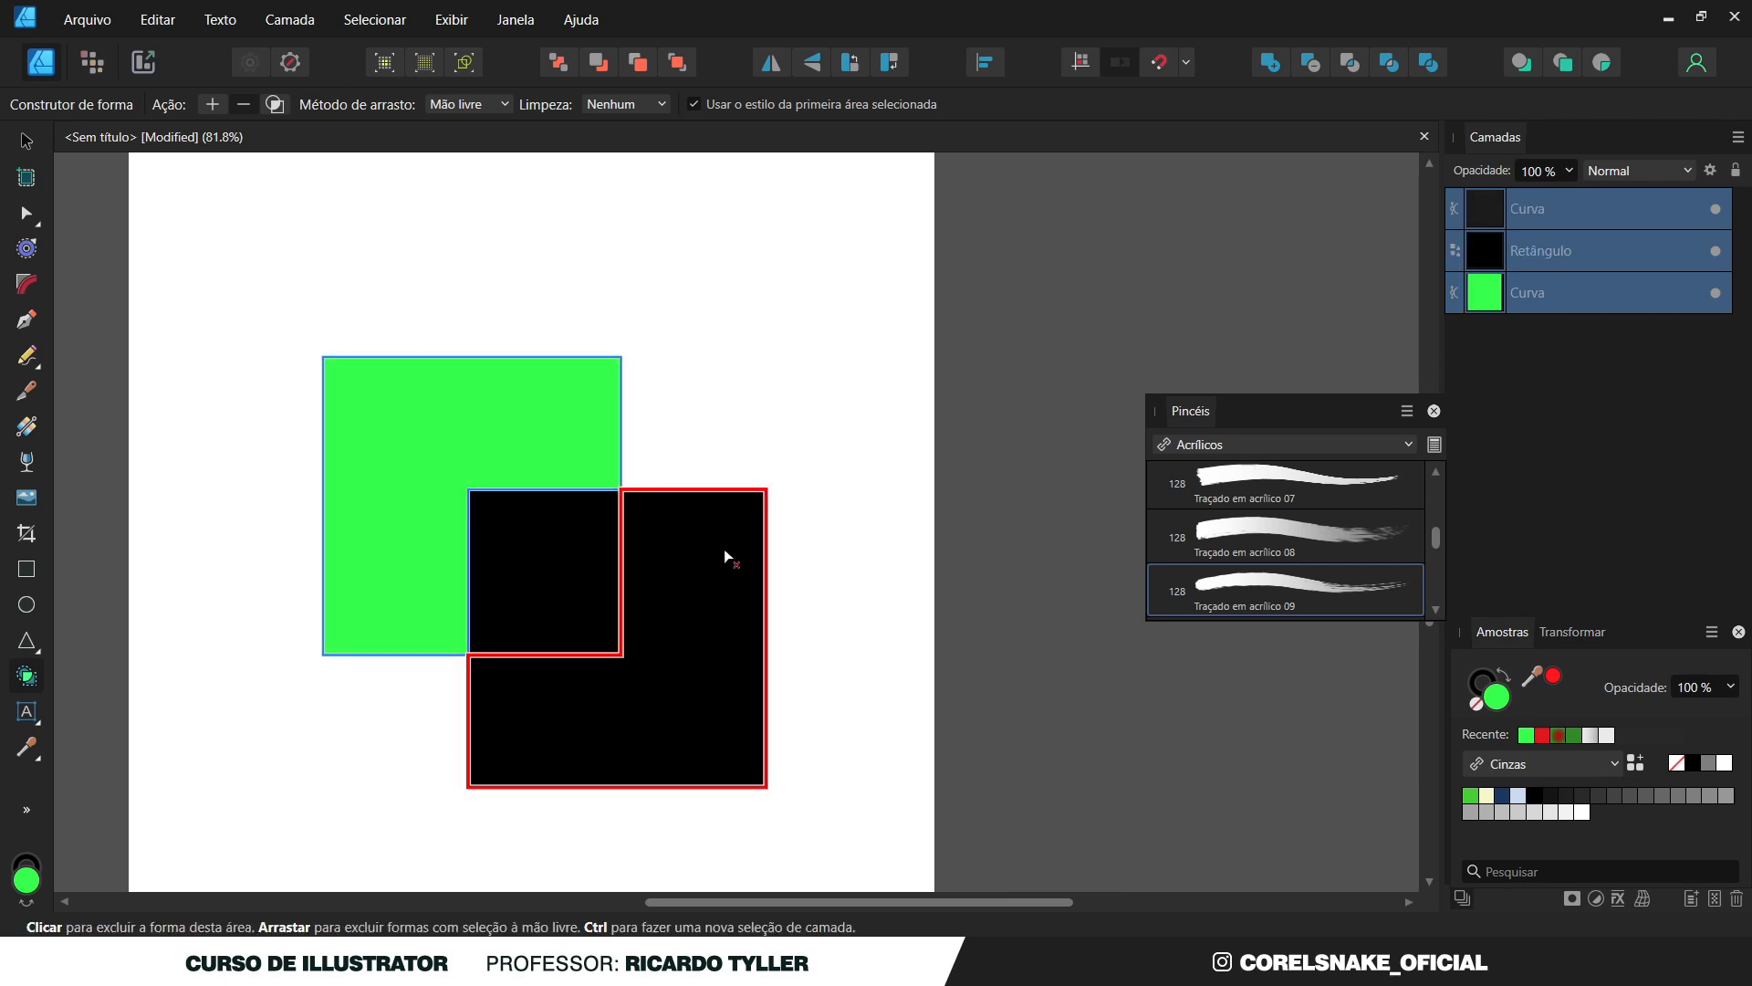
left_click(725, 550)
key("ctrl+z")
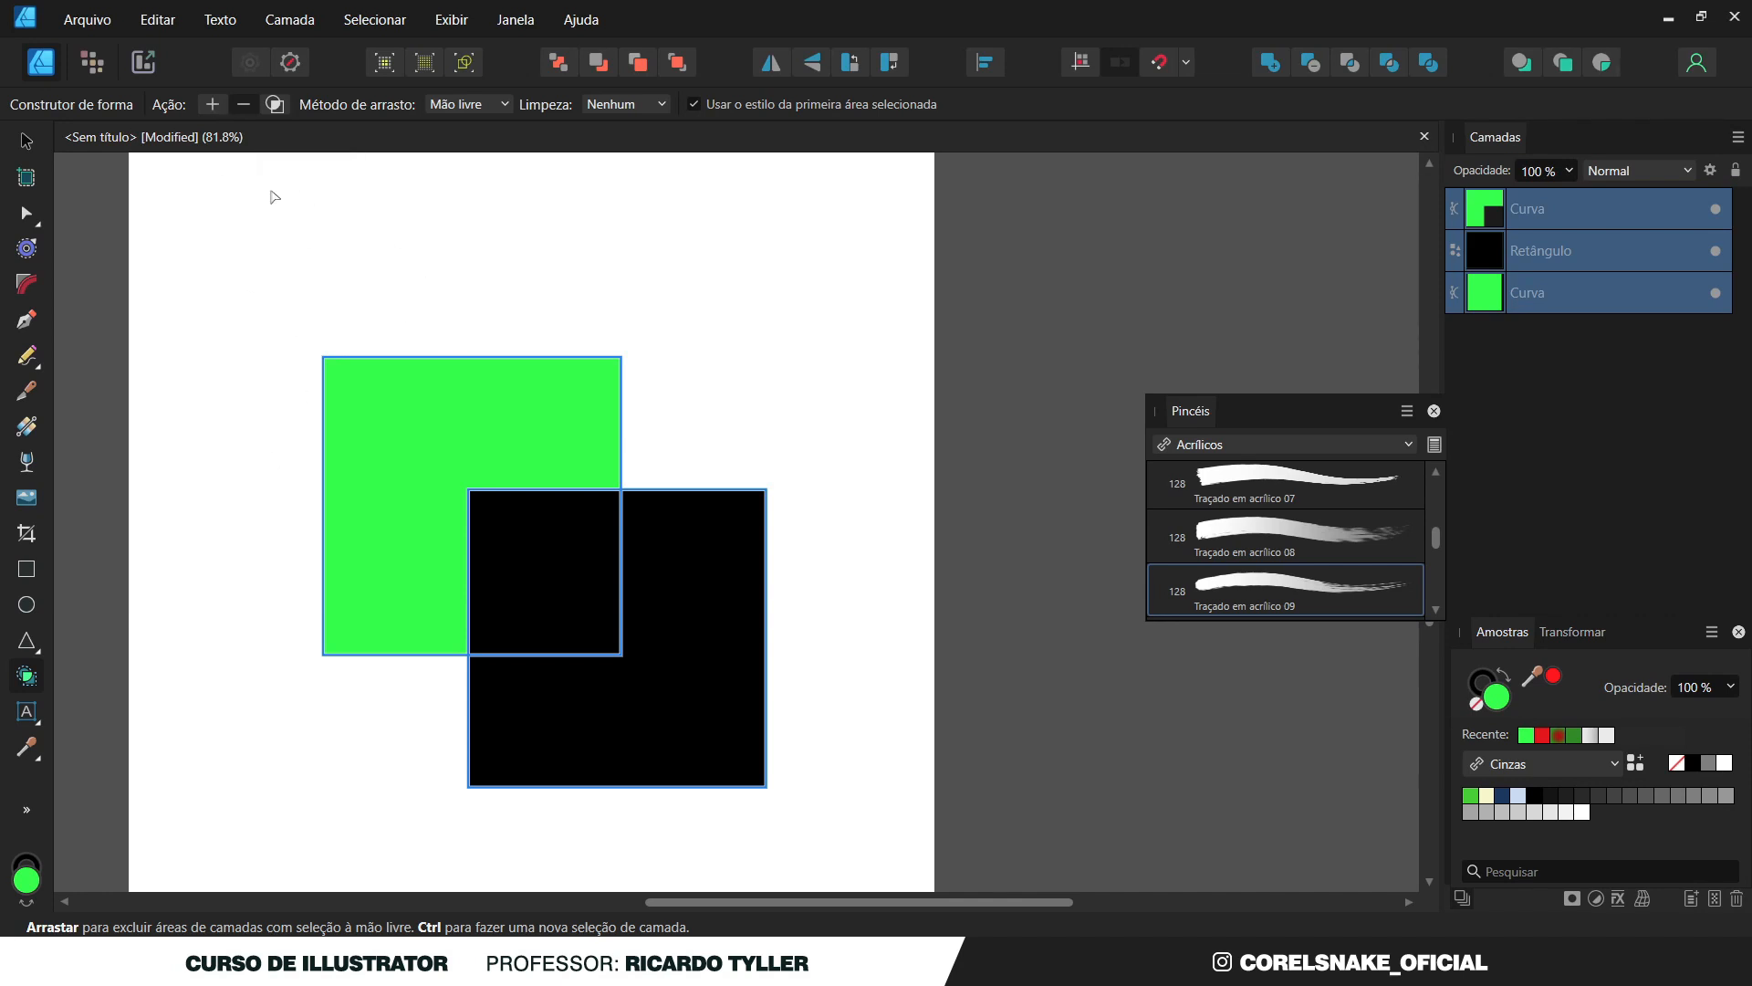
Duplicate the black square twice, placing one copy directly above it and another to its lower left, overlapping the green shape.
key("v")
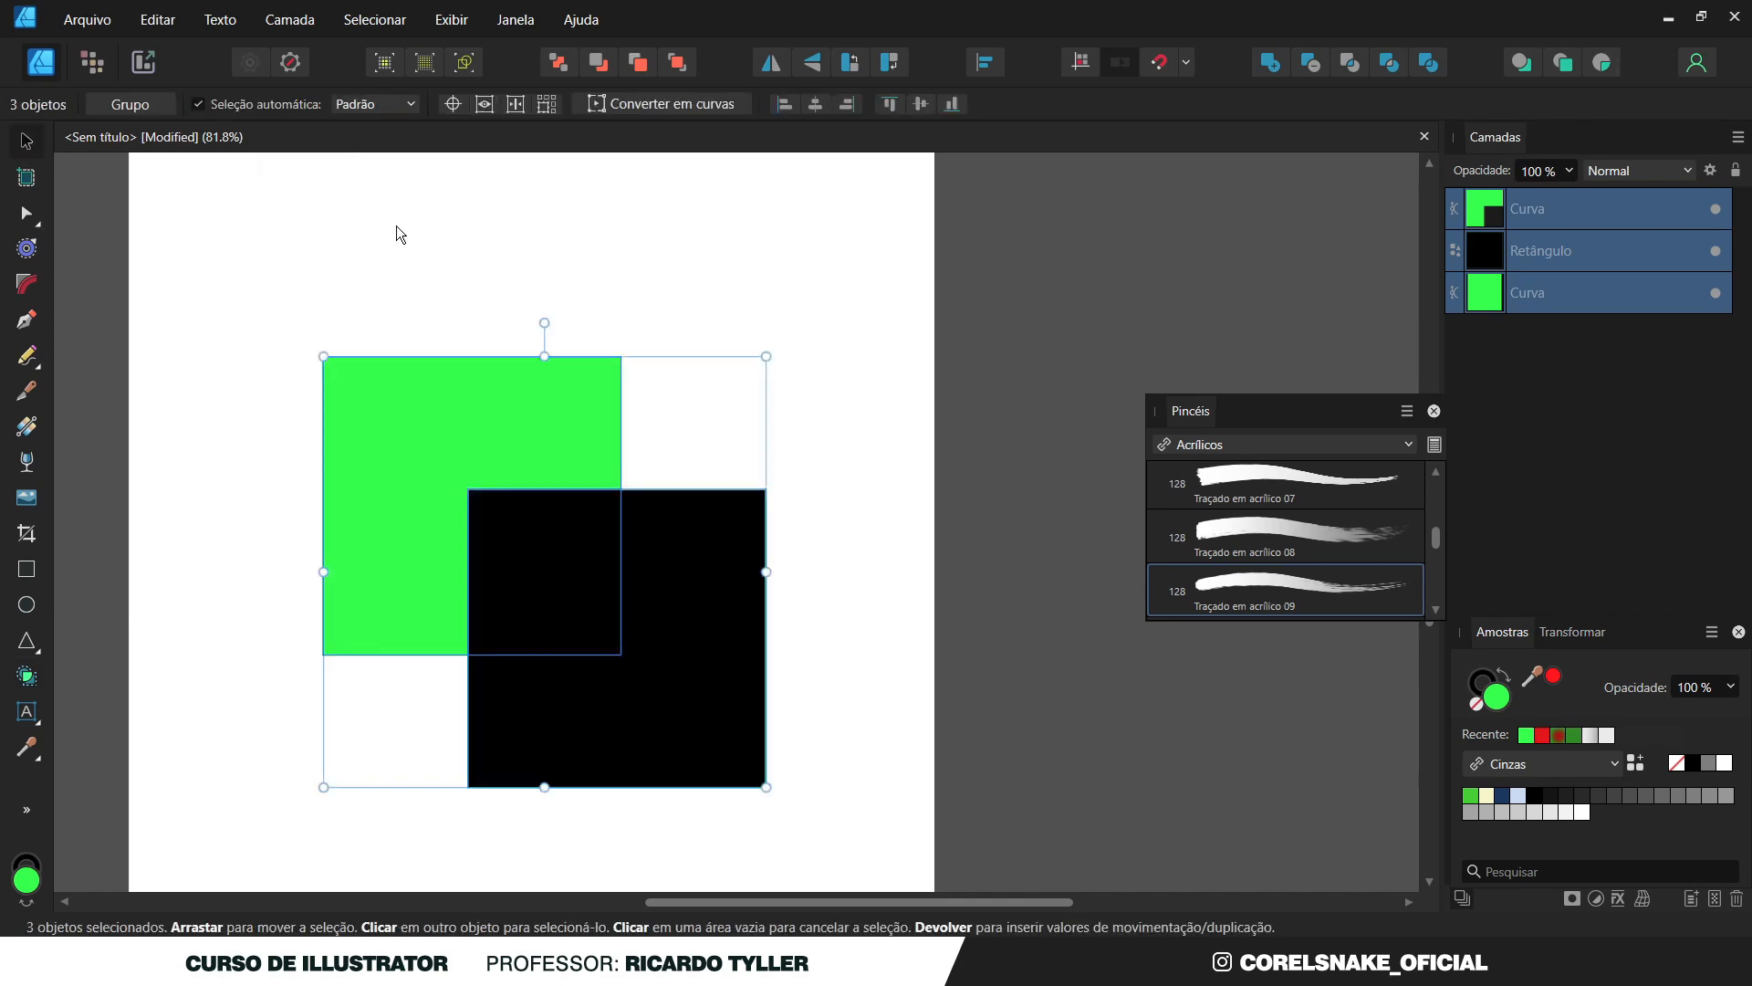
left_click(392, 227)
left_click_drag(681, 686, 681, 509)
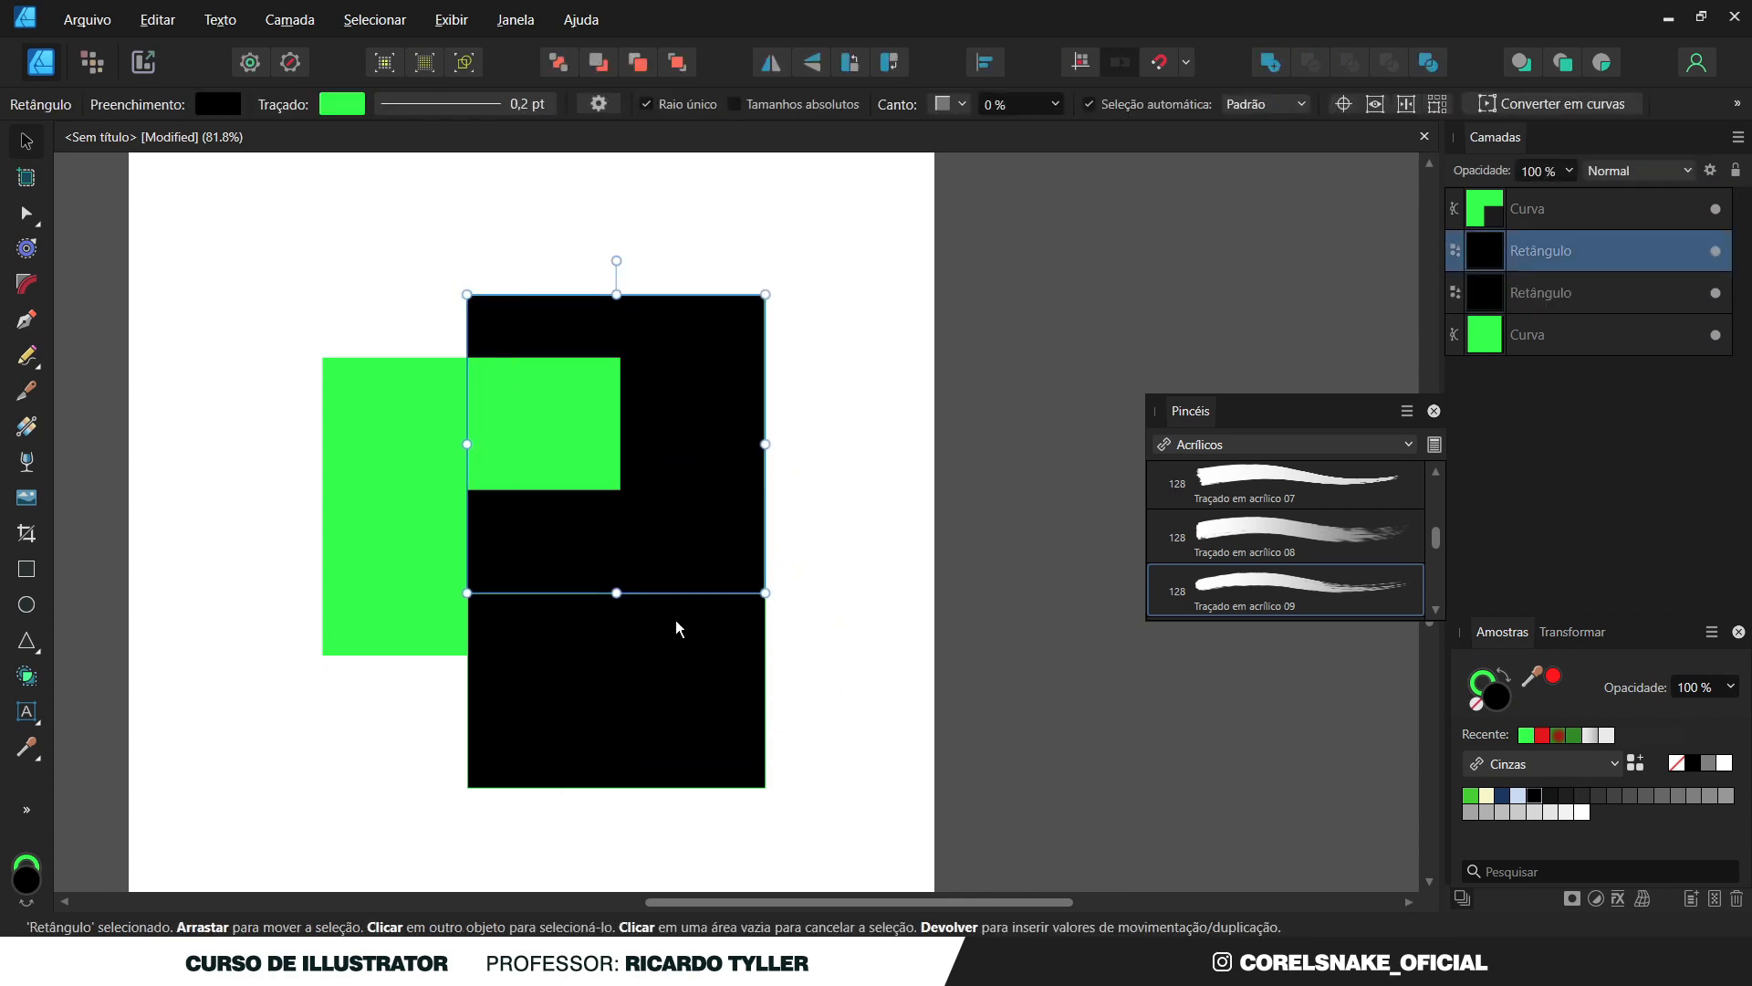
left_click_drag(703, 407, 444, 576)
Select all the overlapping shapes and cut away the inner black areas beside the green L with the Shape Builder's subtract action.
left_click_drag(264, 274, 808, 778)
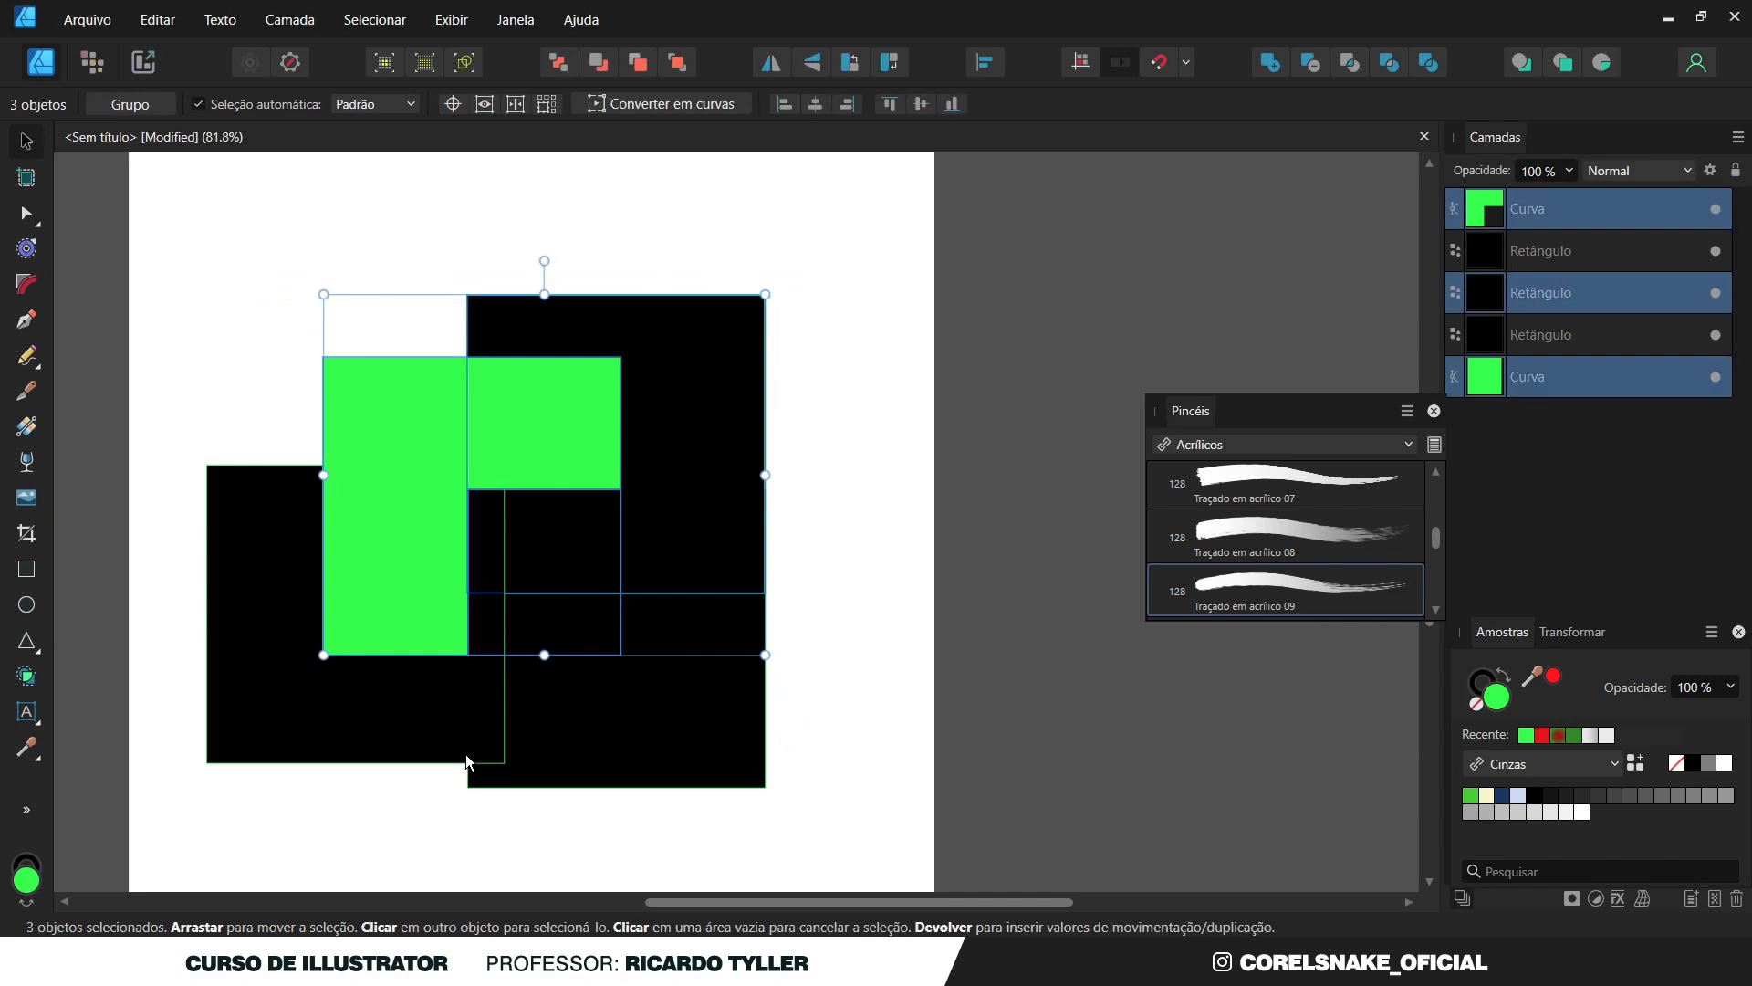
left_click_drag(853, 833, 146, 228)
left_click(27, 676)
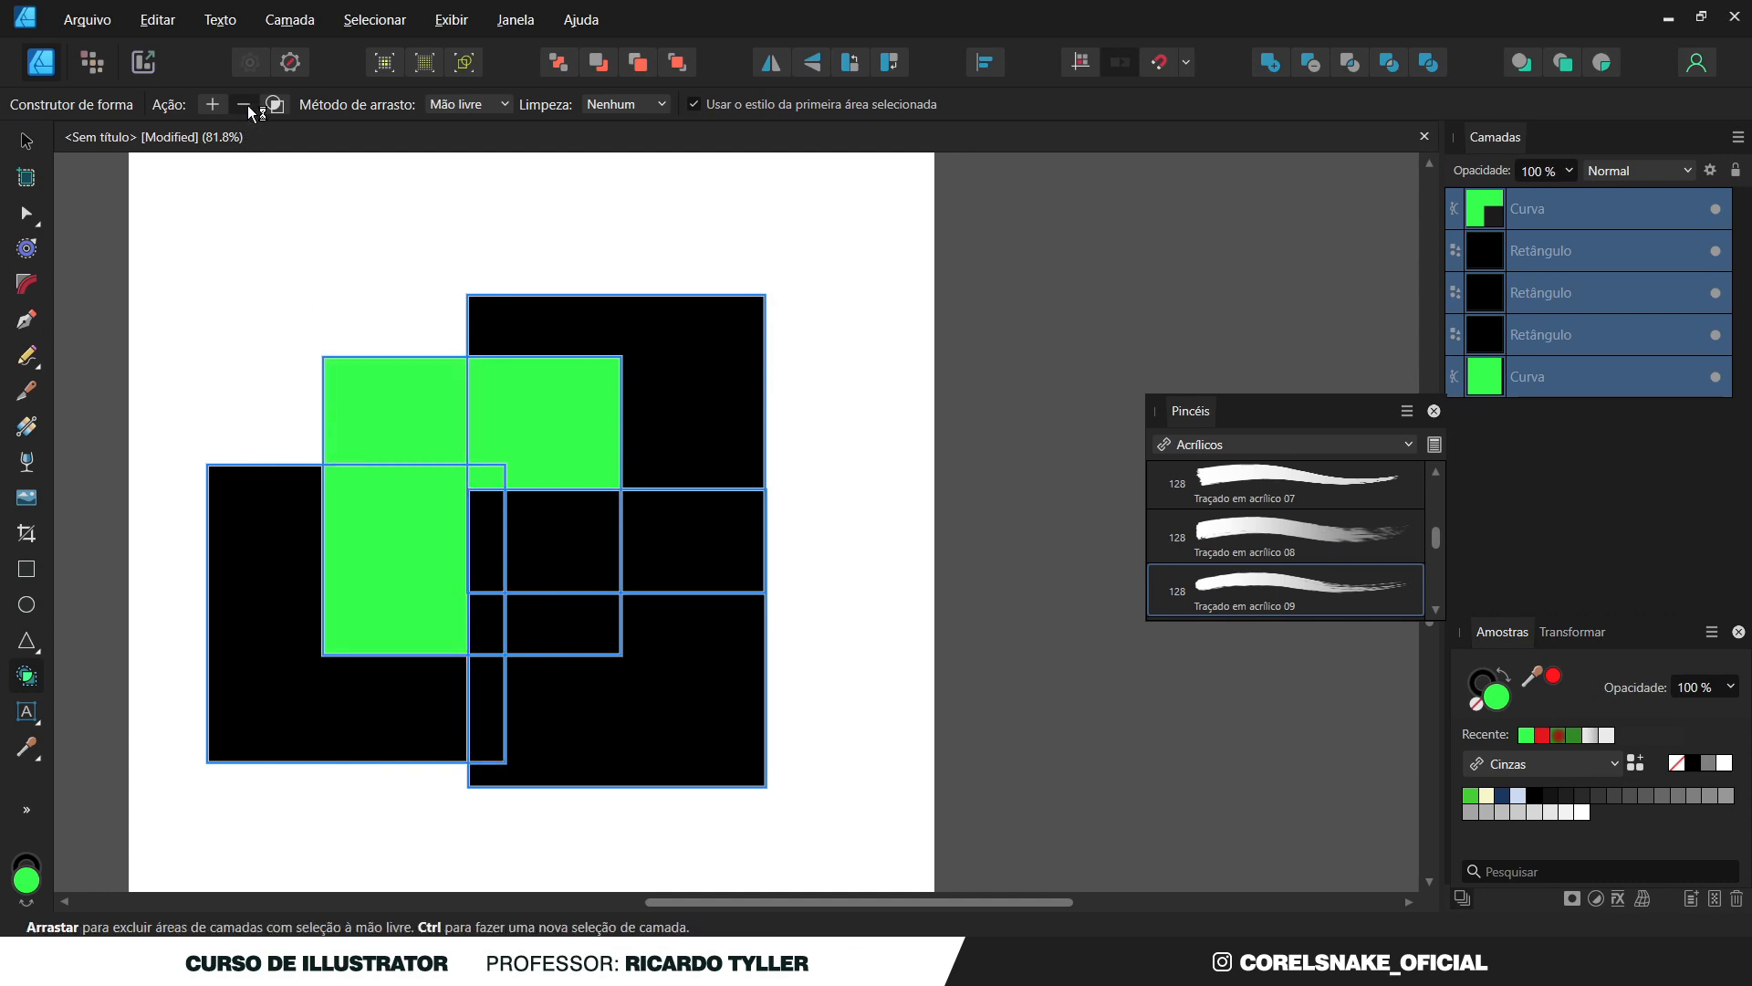
mouse_move(490, 657)
left_mouse_down()
mouse_move(491, 562)
mouse_move(544, 563)
left_mouse_up()
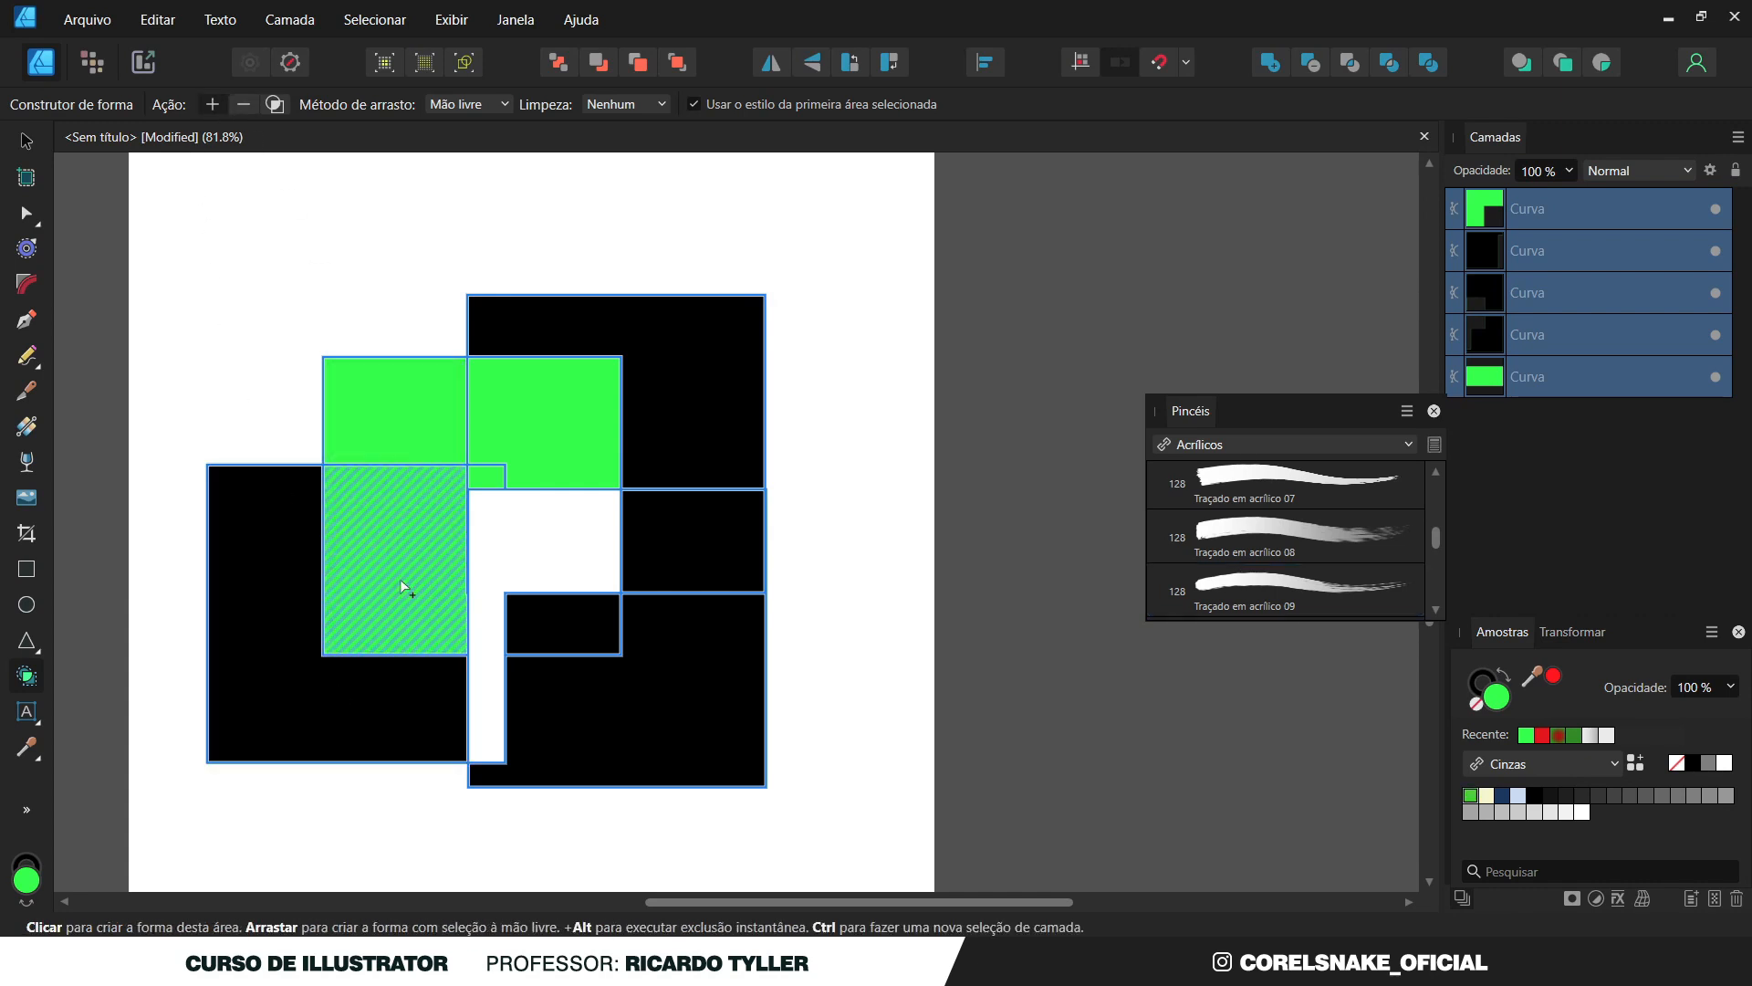
Merge the green areas into one L shape and the right-hand black areas into one piece with the Shape Builder, and deselect.
mouse_move(396, 582)
left_mouse_down()
mouse_move(394, 441)
mouse_move(490, 423)
mouse_move(481, 485)
left_mouse_up()
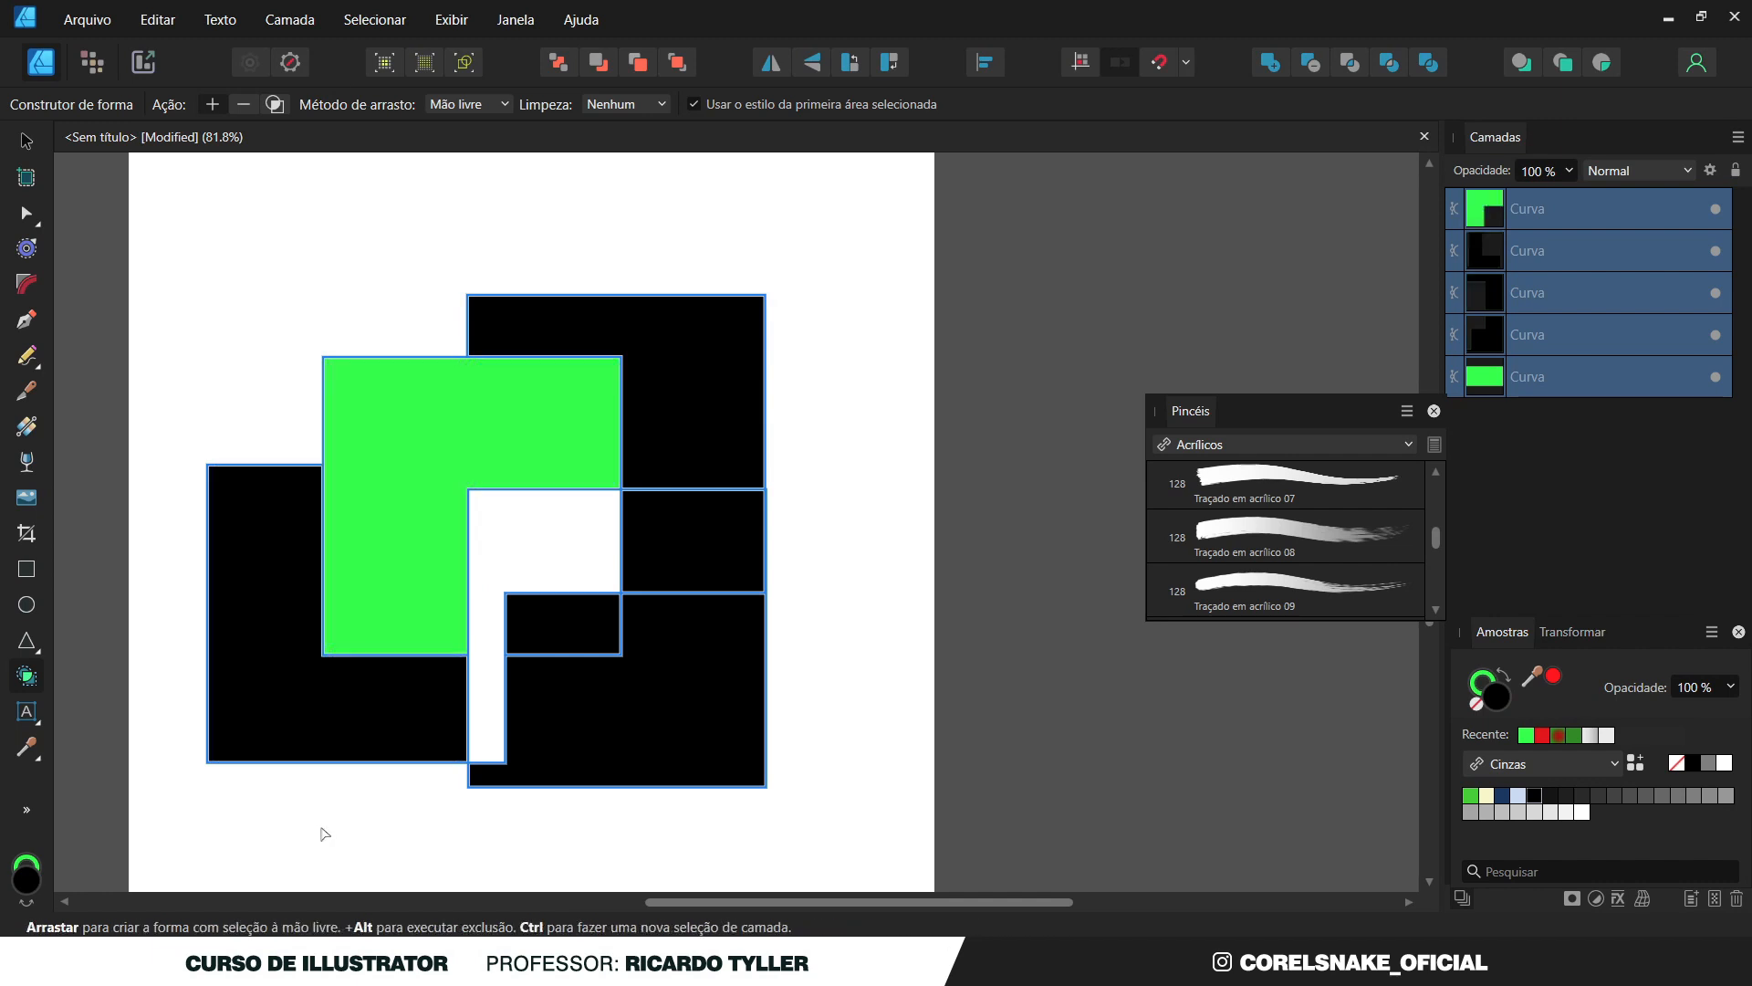
mouse_move(556, 730)
left_mouse_down()
mouse_move(590, 719)
mouse_move(650, 616)
mouse_move(693, 393)
mouse_move(905, 338)
left_mouse_up()
key("v")
left_click(285, 231)
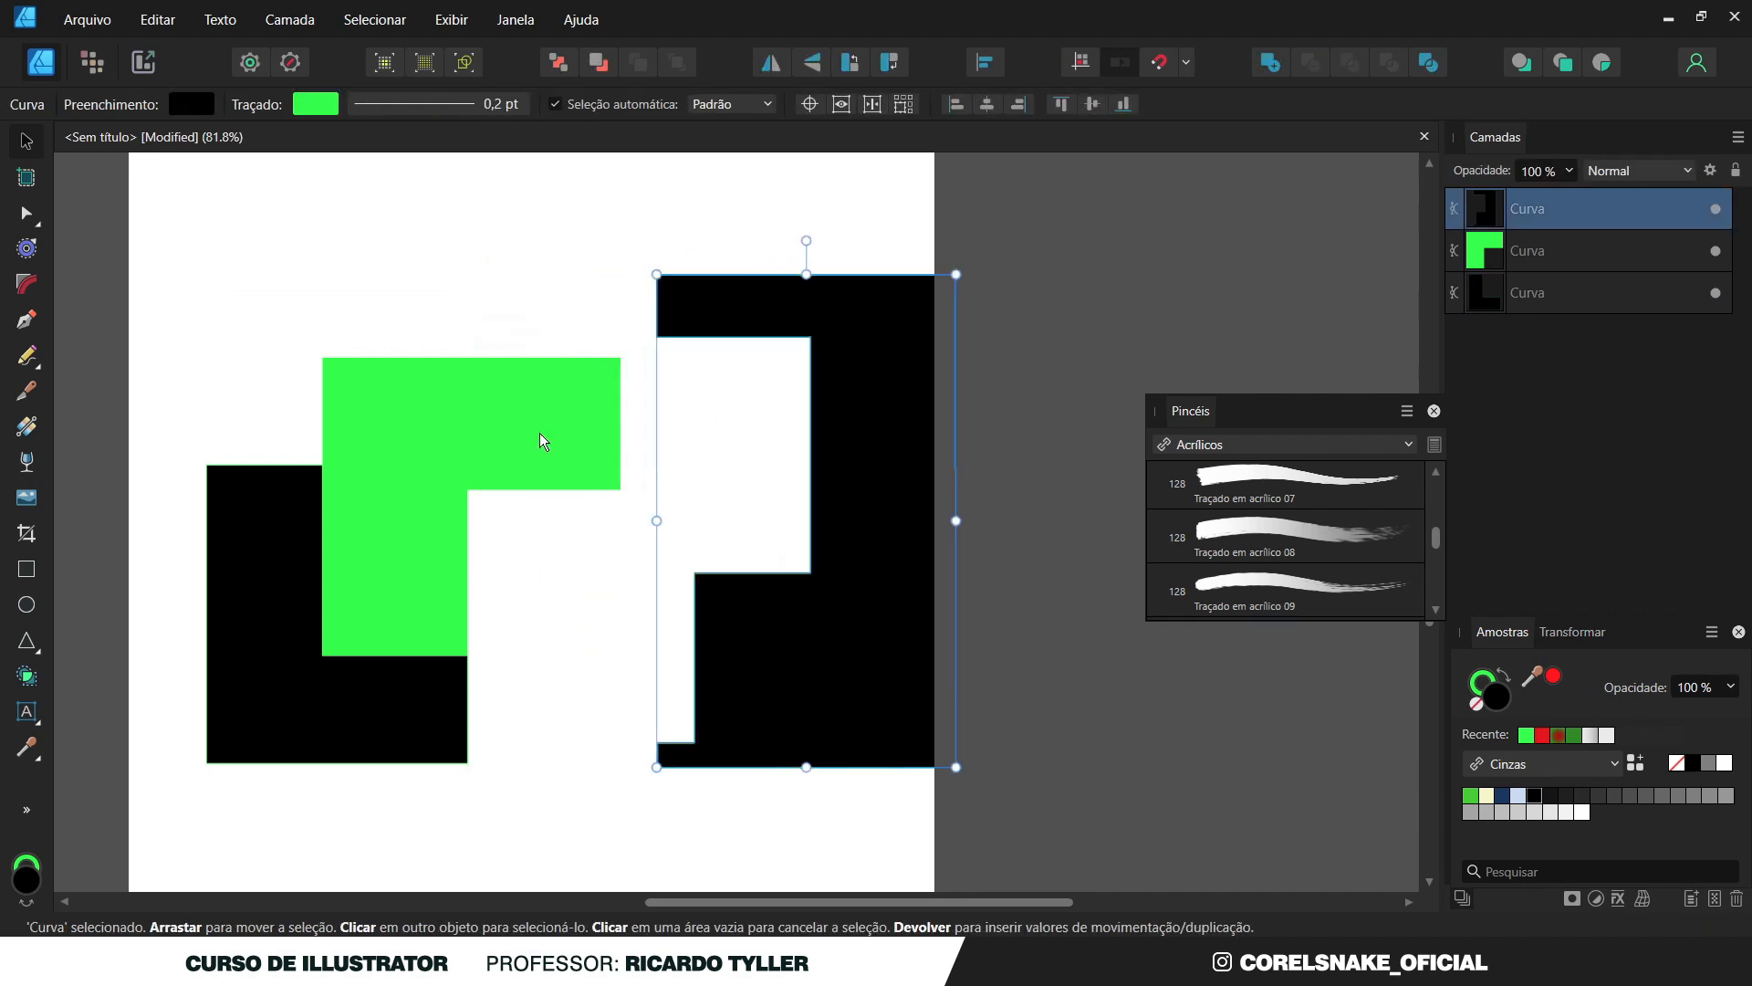
Pull the merged green and black pieces apart to show them separately, and undo the moves.
left_click_drag(539, 434, 535, 330)
left_click_drag(232, 629, 180, 700)
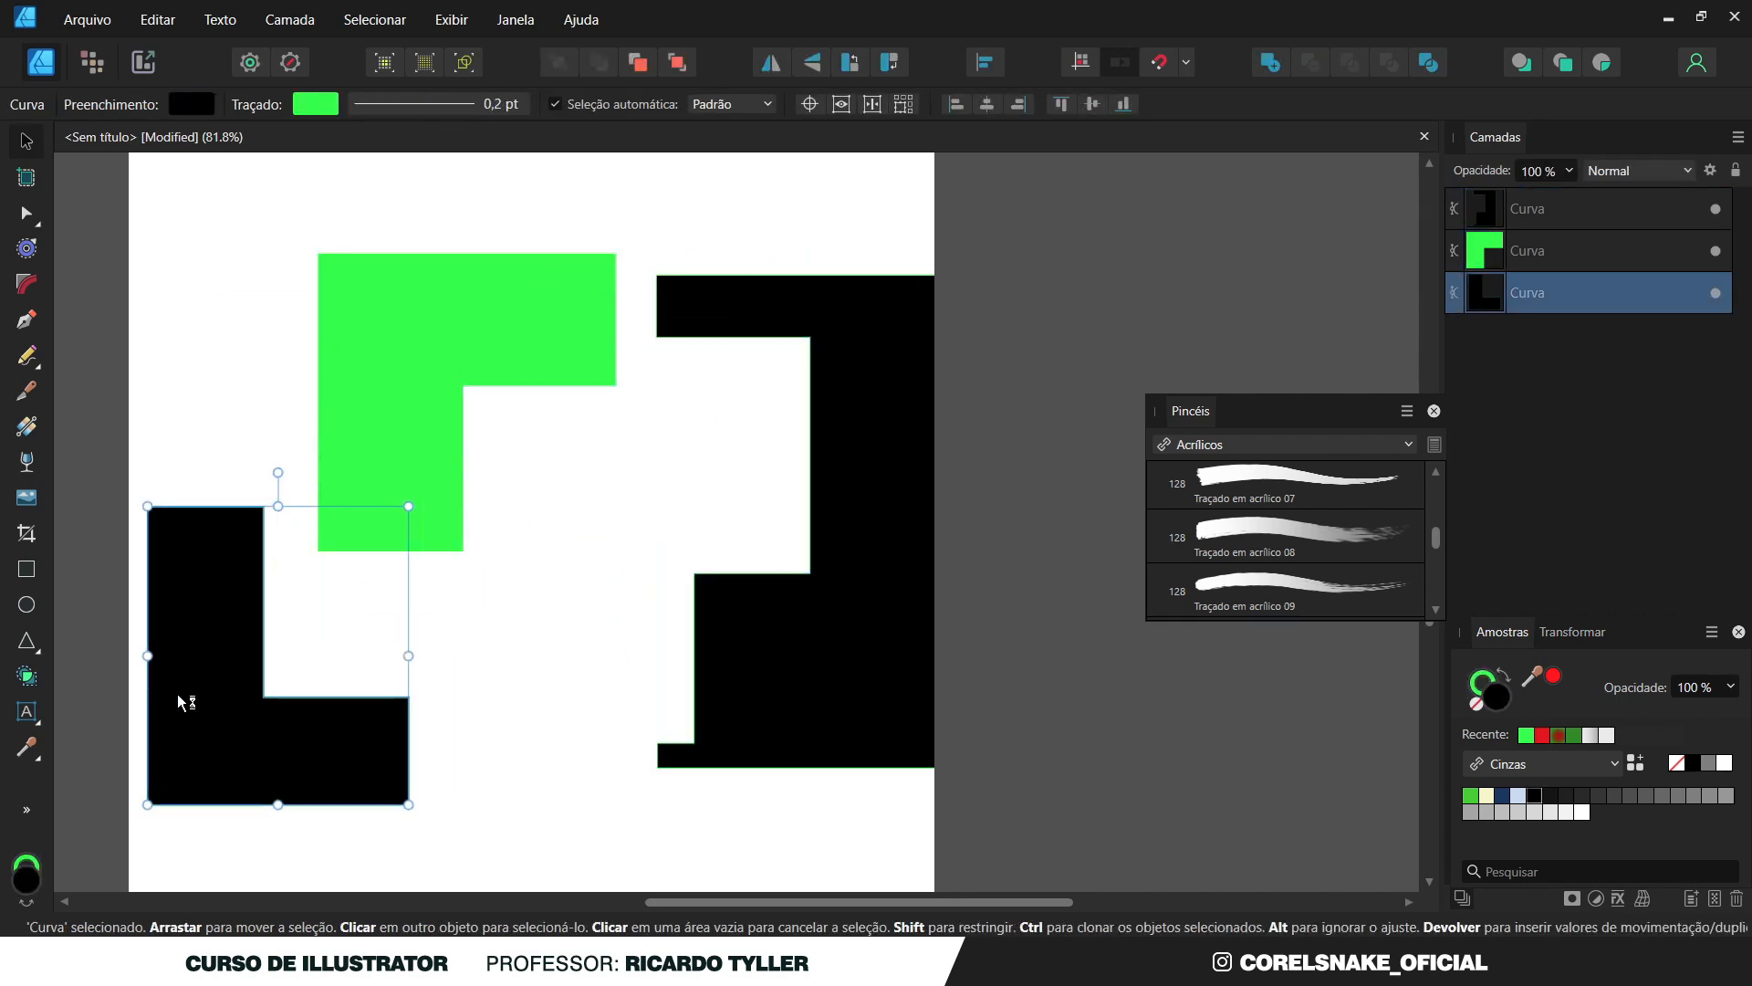
key("ctrl+z")
key("ctrl+z")
key("ctrl+z")
key("ctrl+z")
key("ctrl+z")
key("ctrl+z")
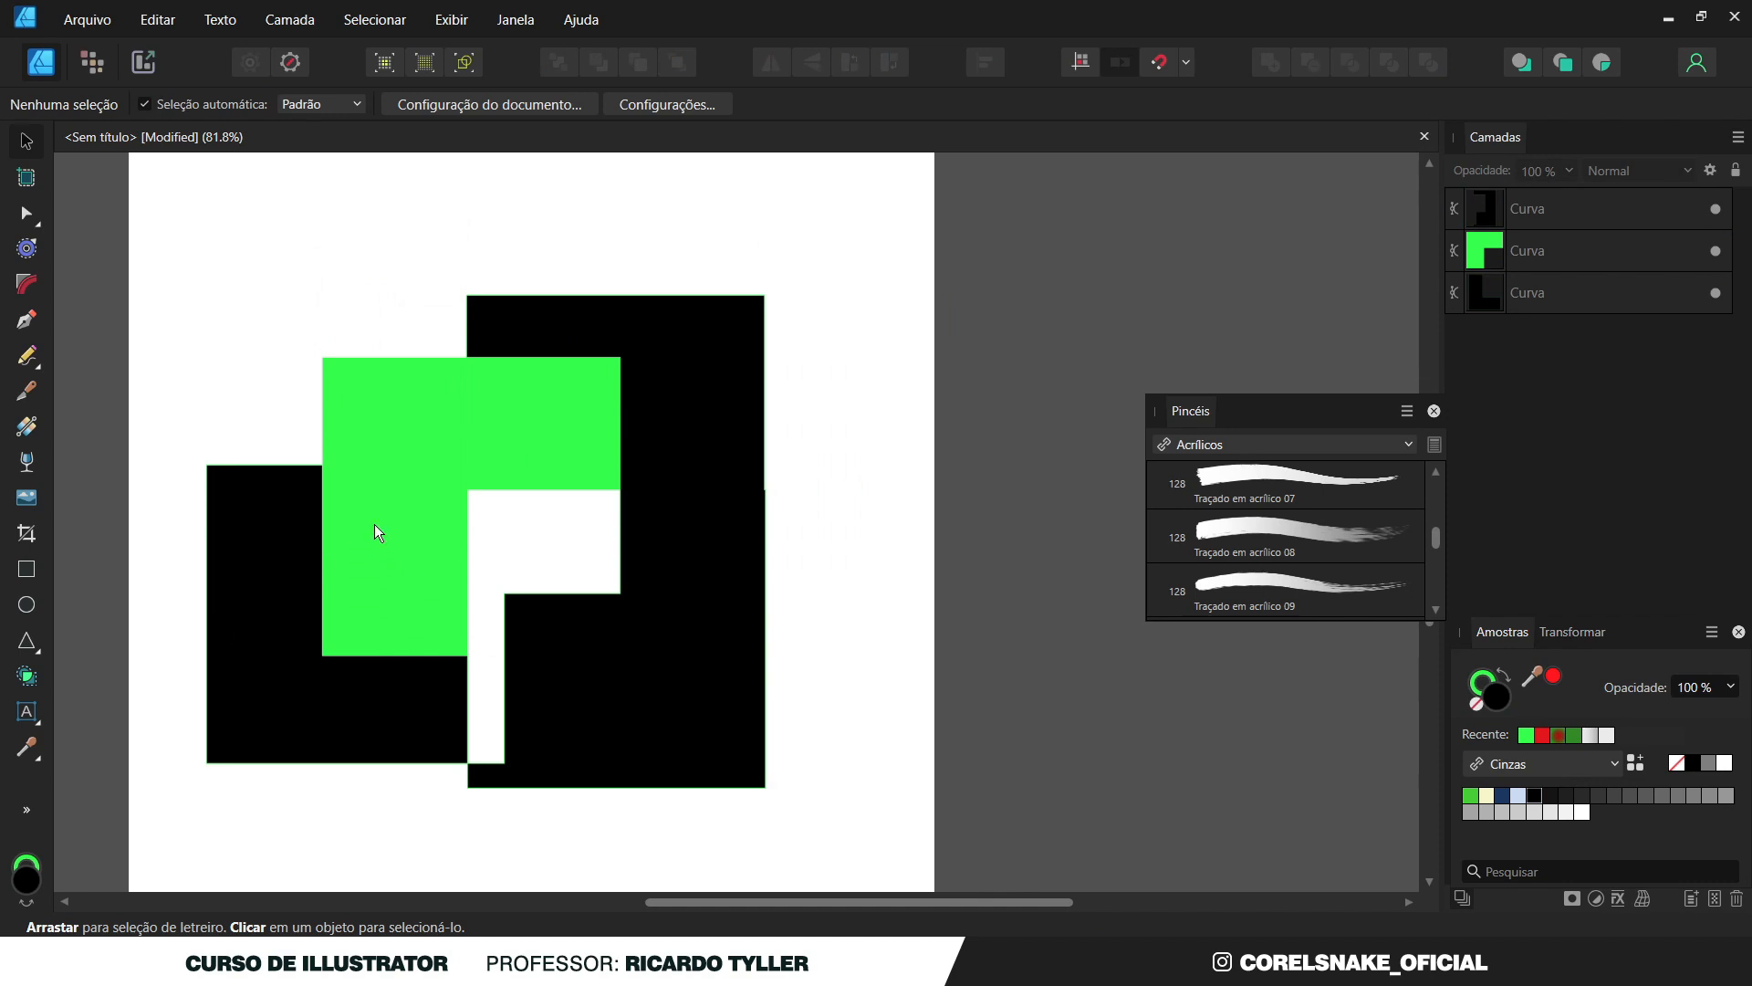
Delete all the shapes from the artboard.
left_click_drag(150, 203, 838, 807)
key("Delete")
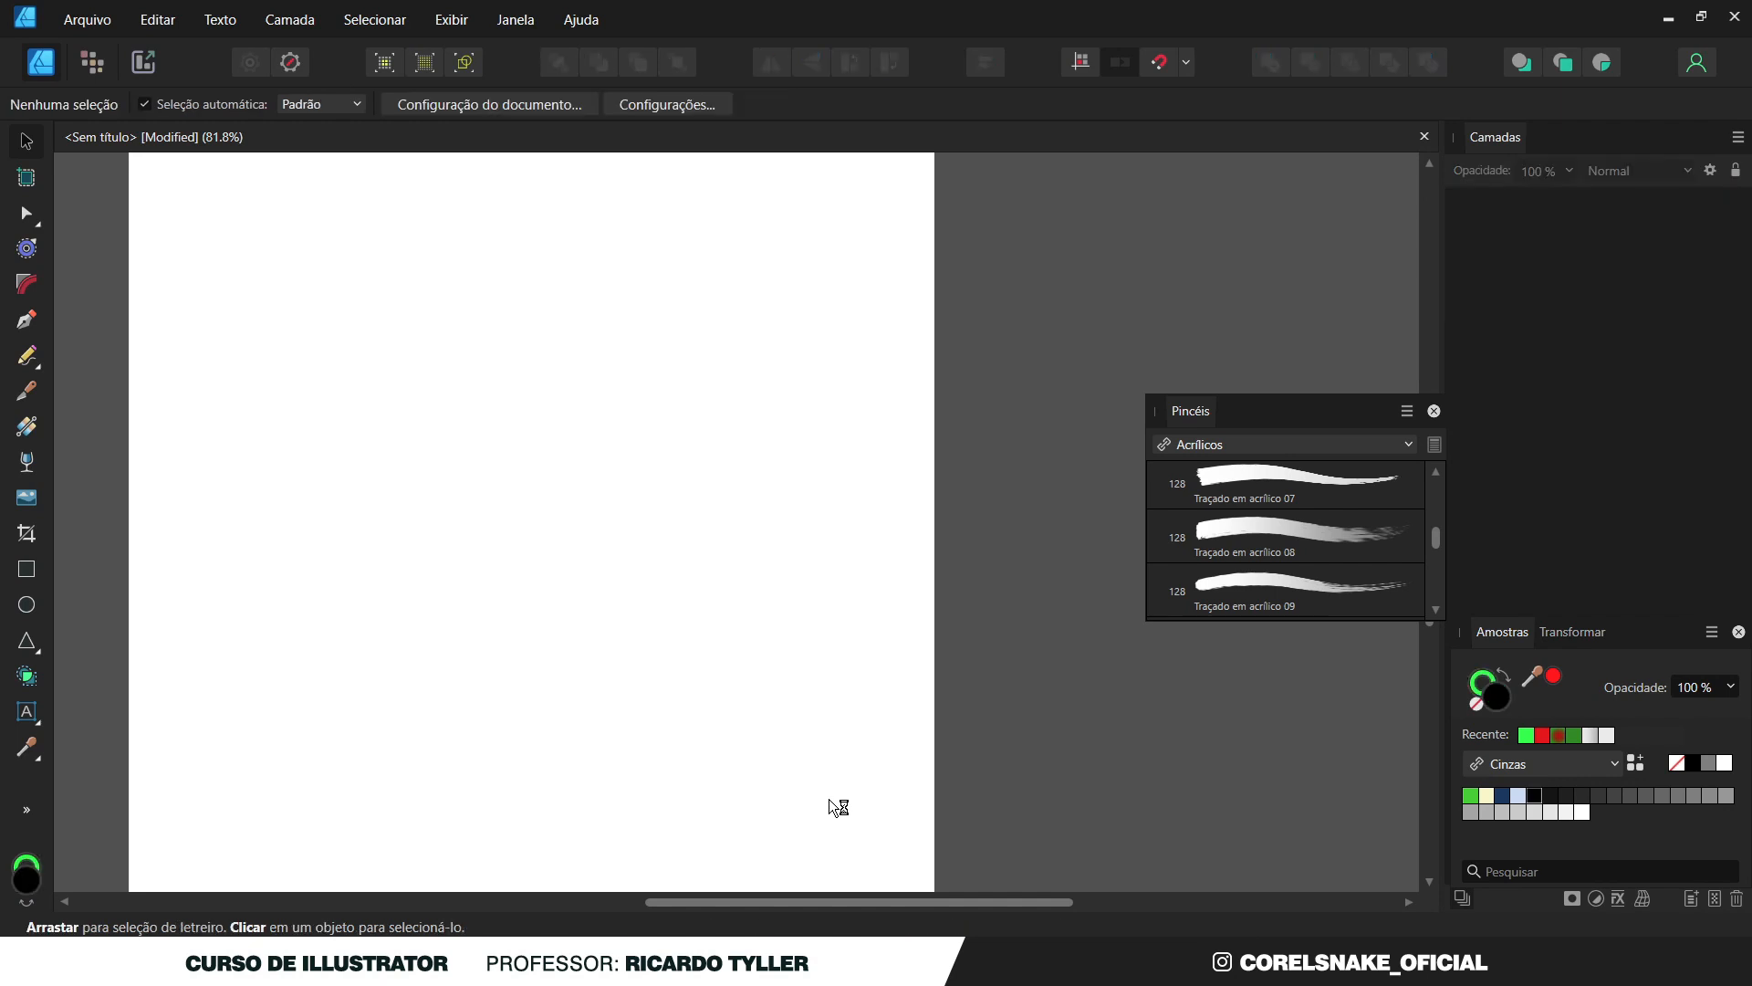
Draw a large text frame in the upper middle of the artboard and fill it with the text "dsdksdksdsdsdç".
left_click(31, 717)
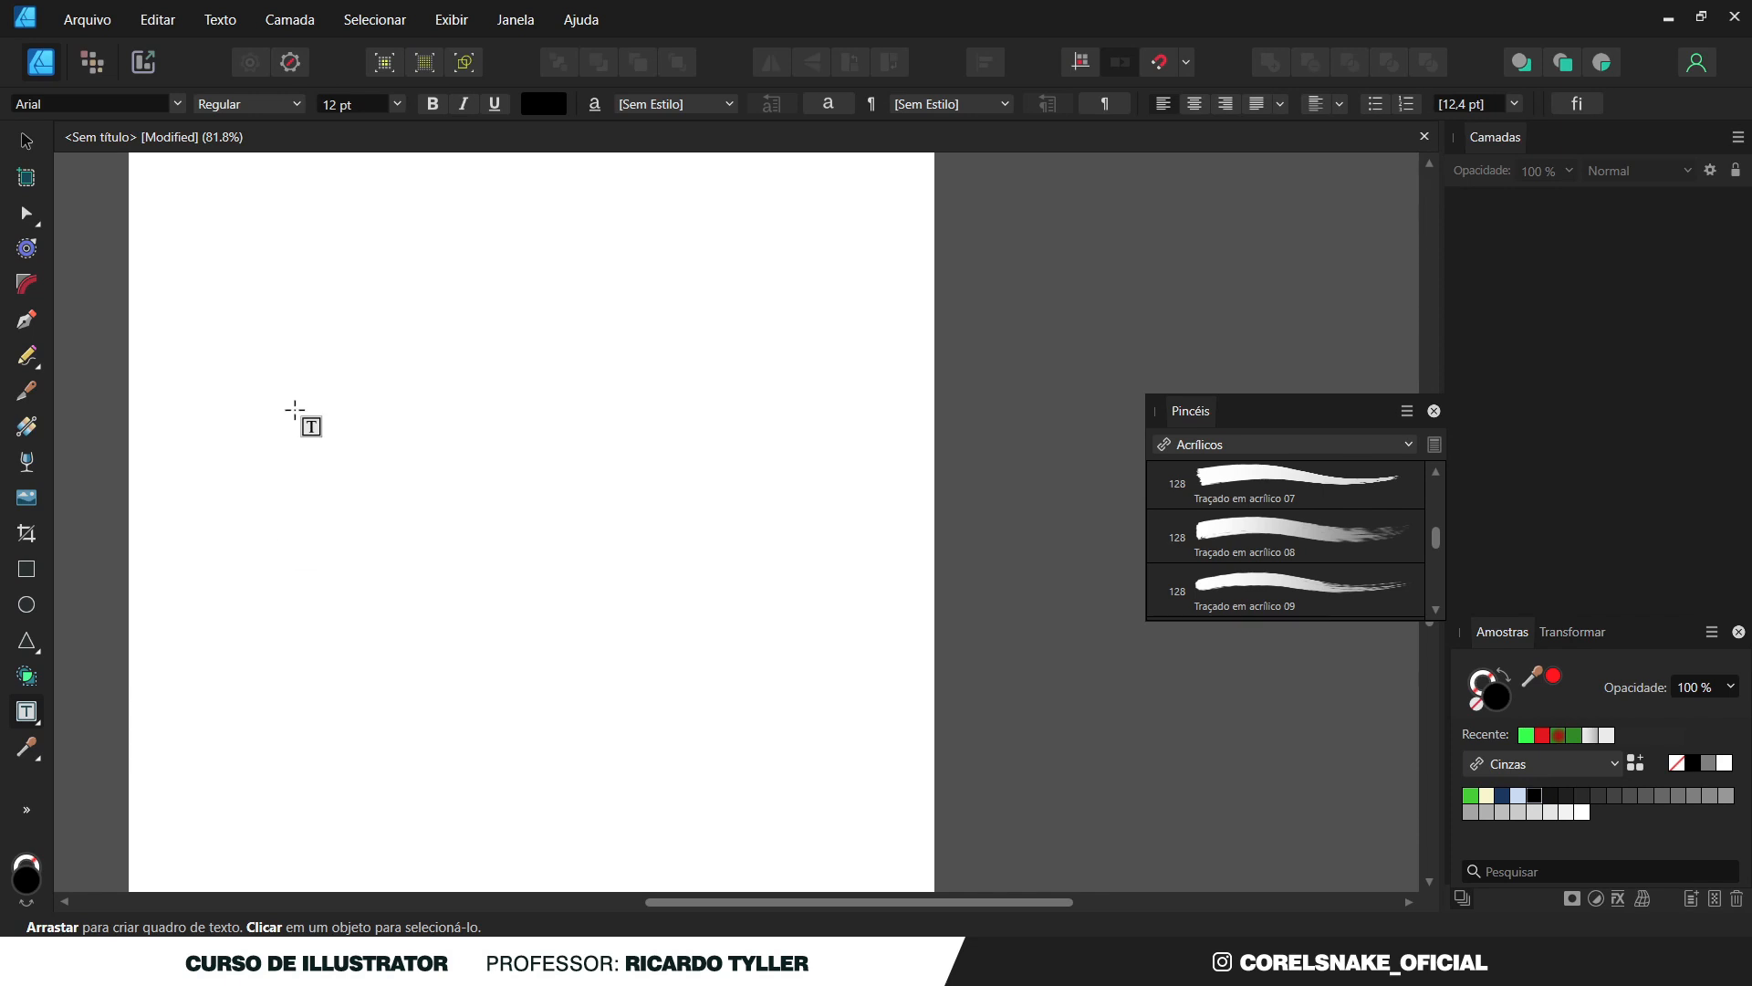
left_click_drag(251, 328, 789, 647)
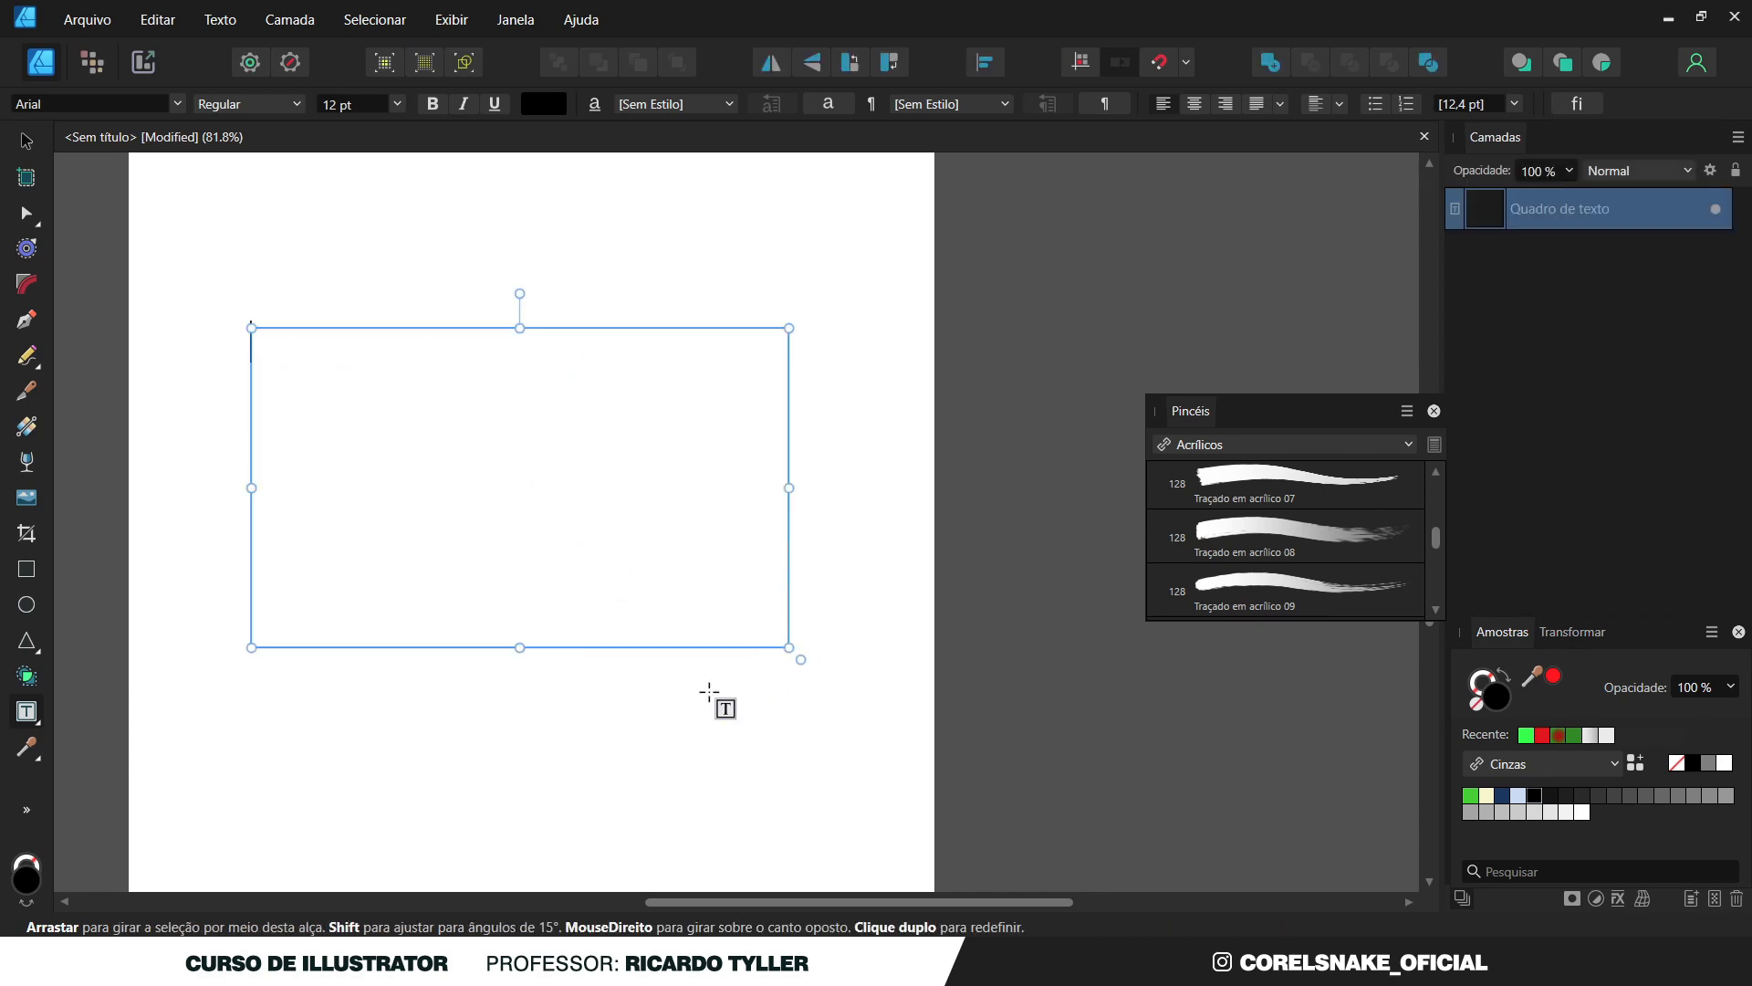
type("dsdksdksdsdsdç")
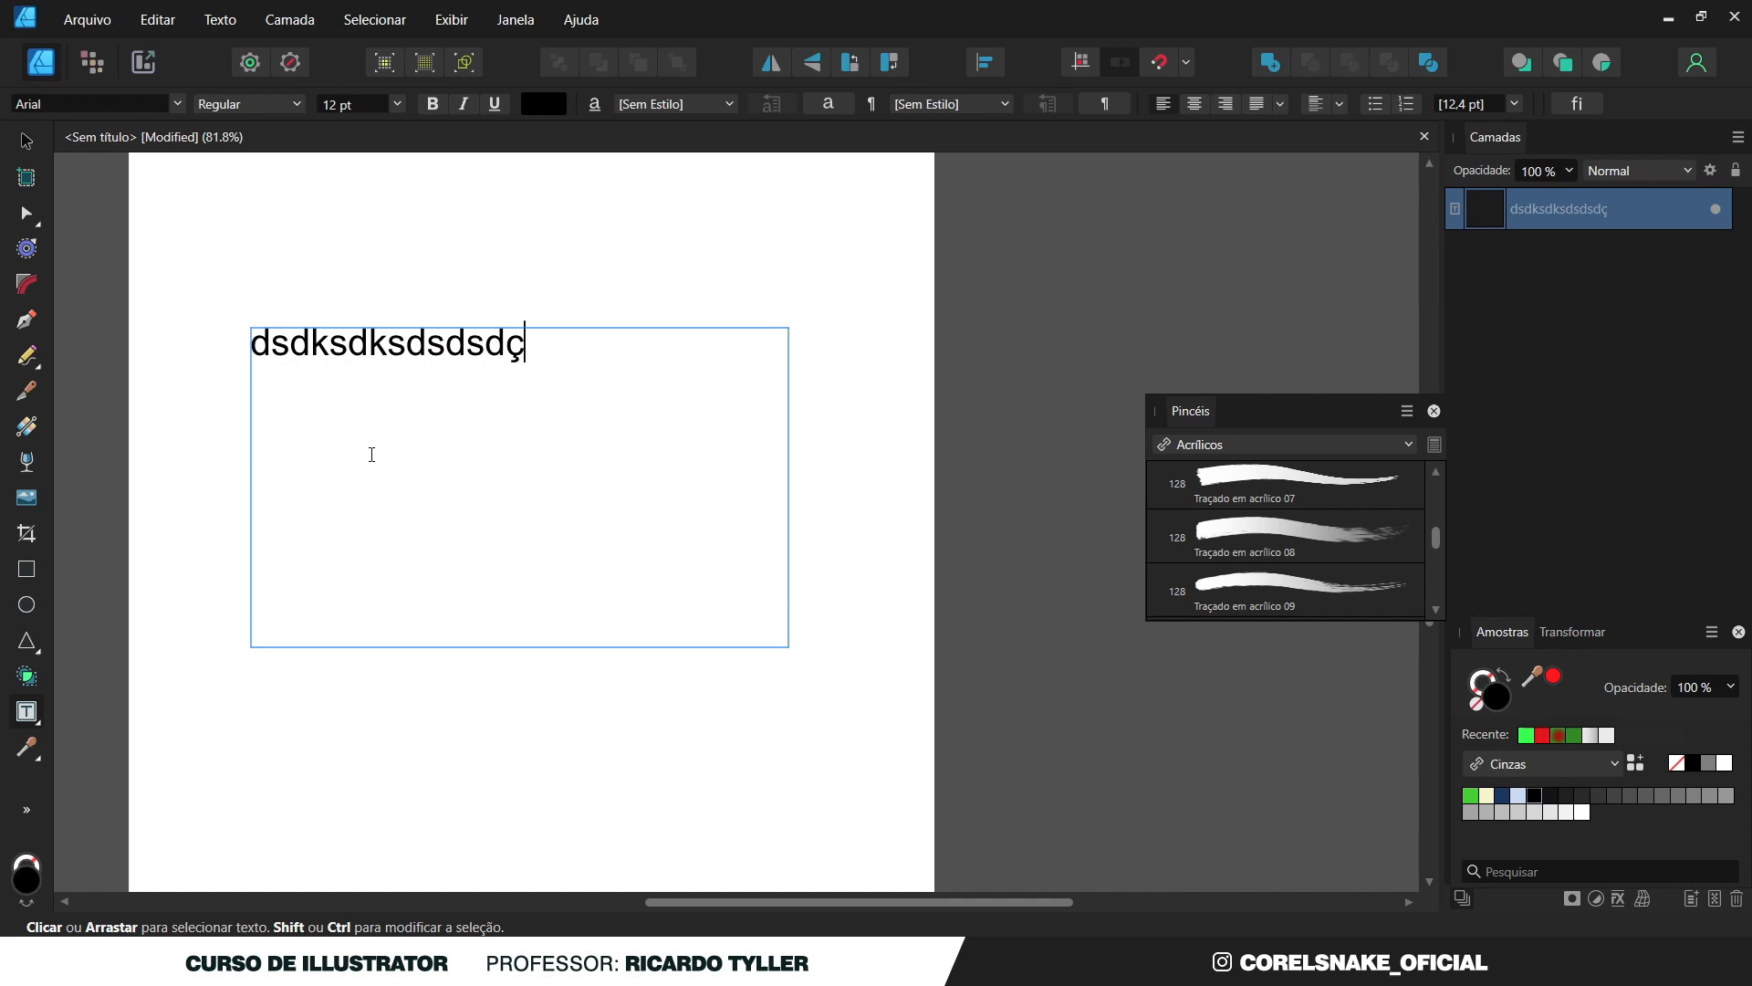
key("Escape")
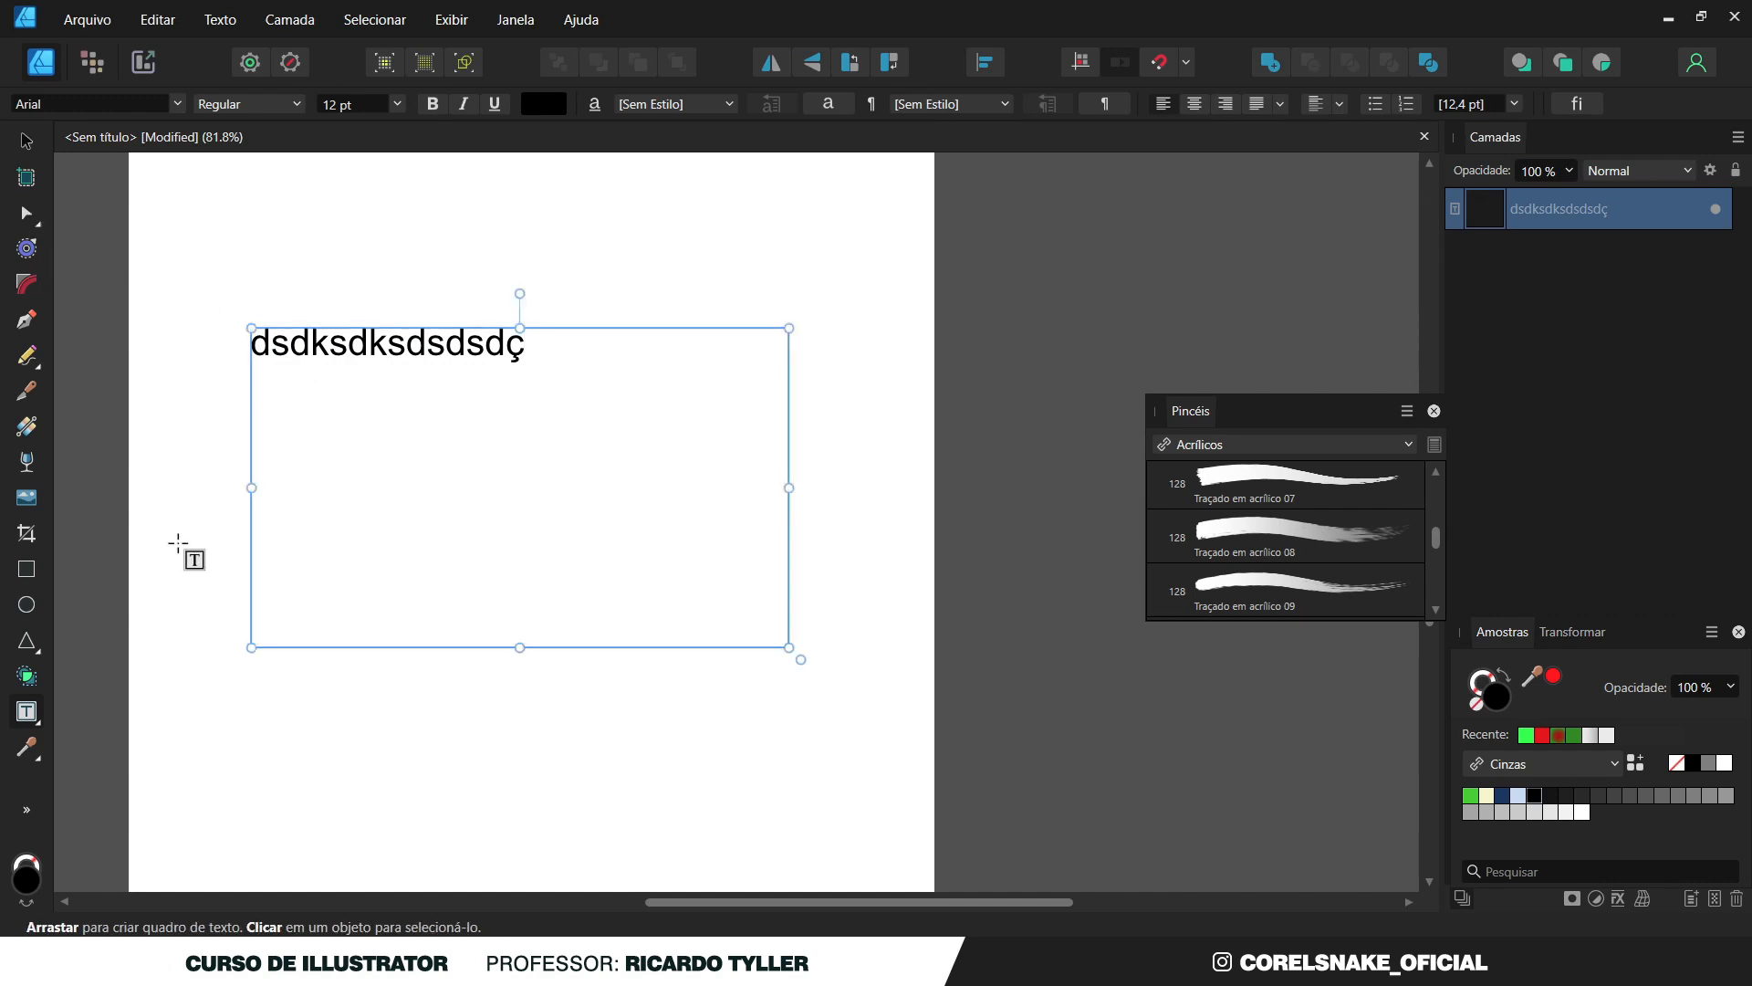
Add the artistic text "CORELSNAKE" below the text frame.
left_click(30, 721)
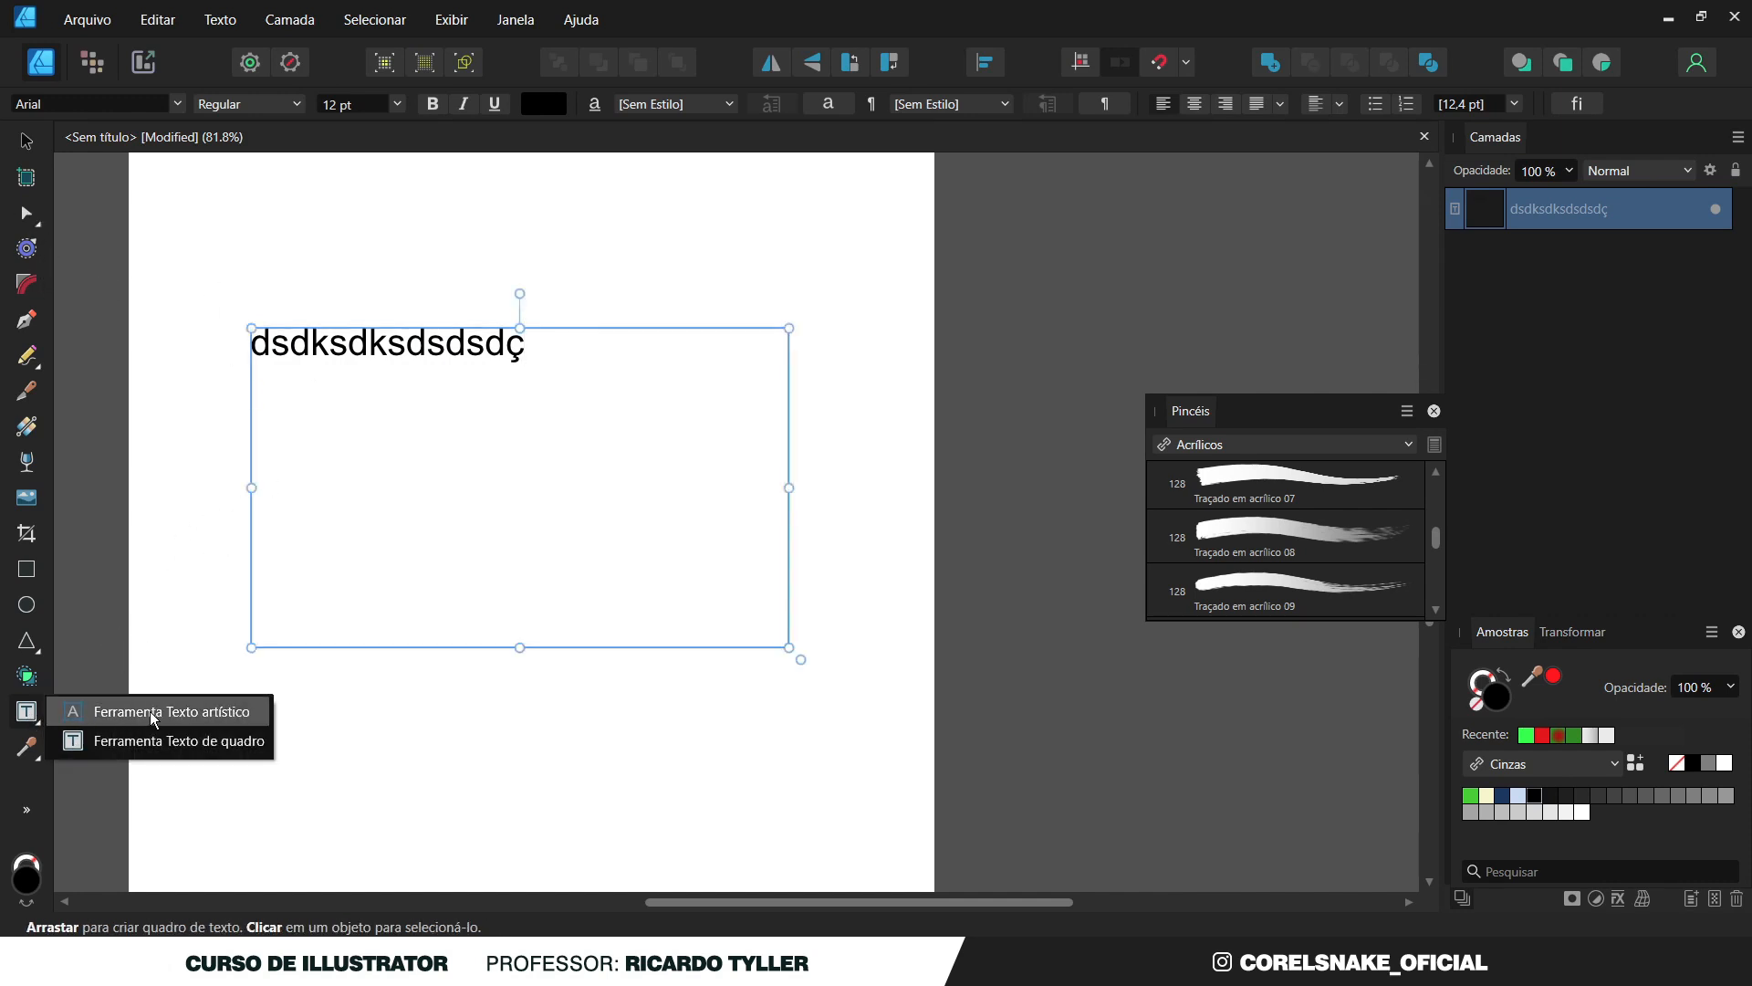
left_click(178, 715)
left_click(334, 723)
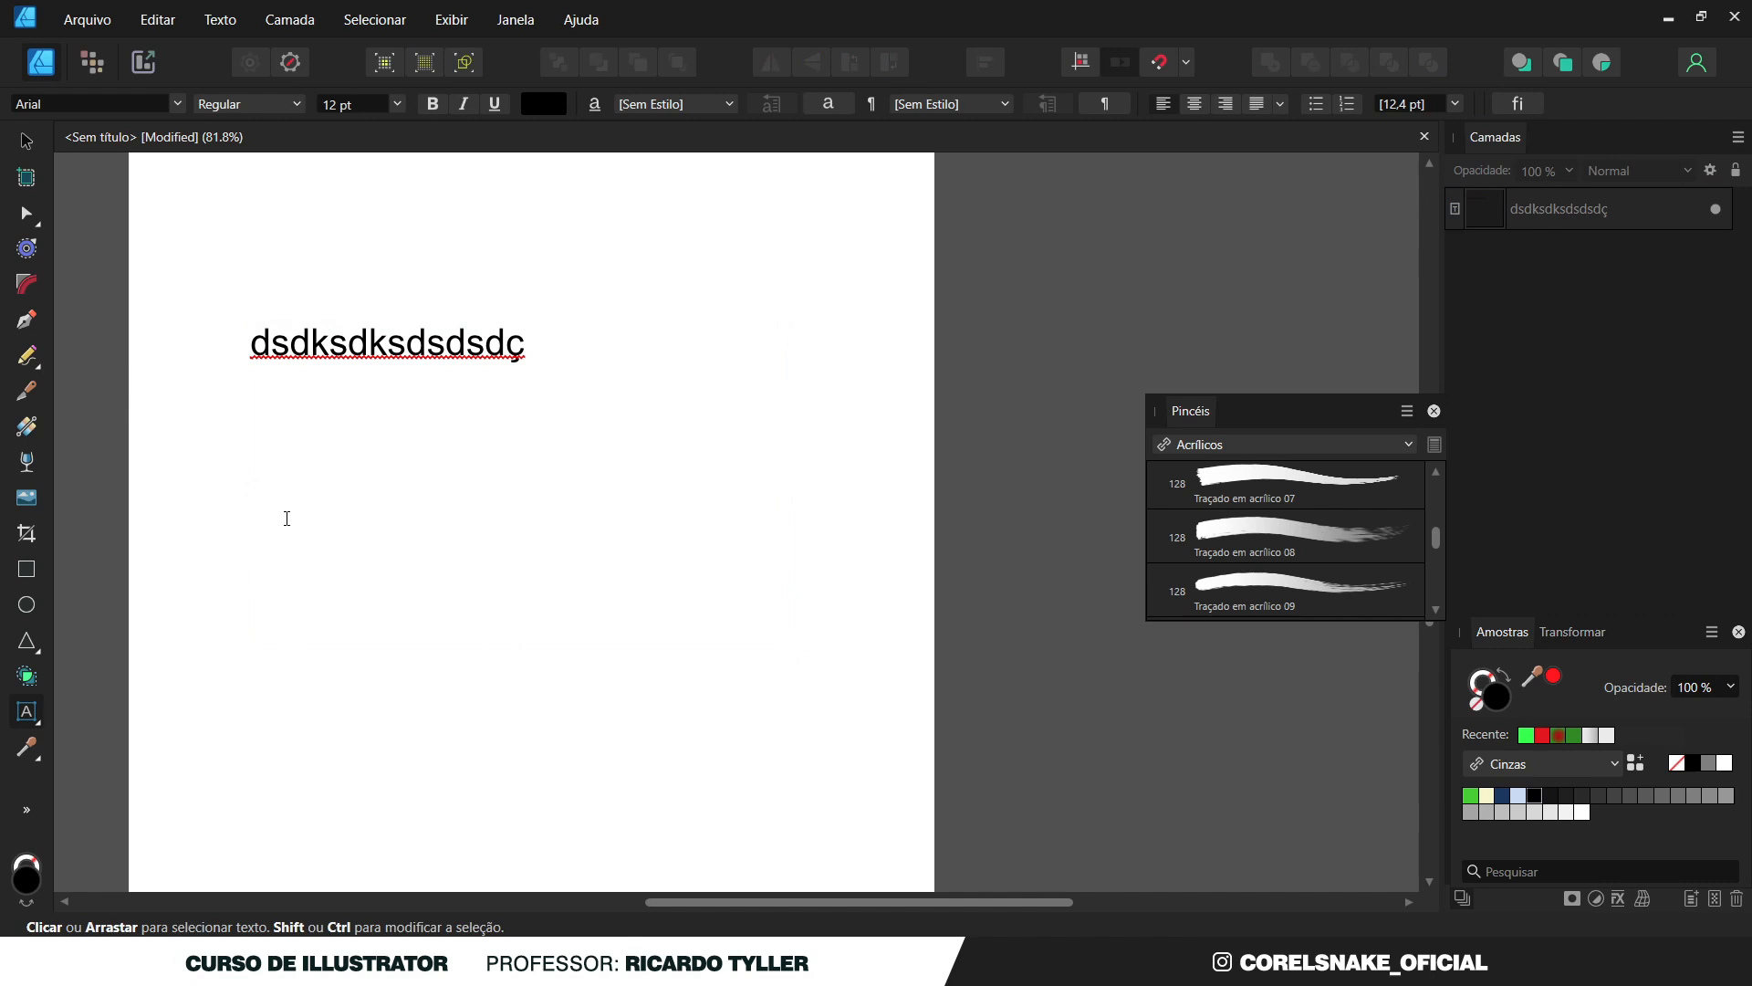
left_click(284, 683)
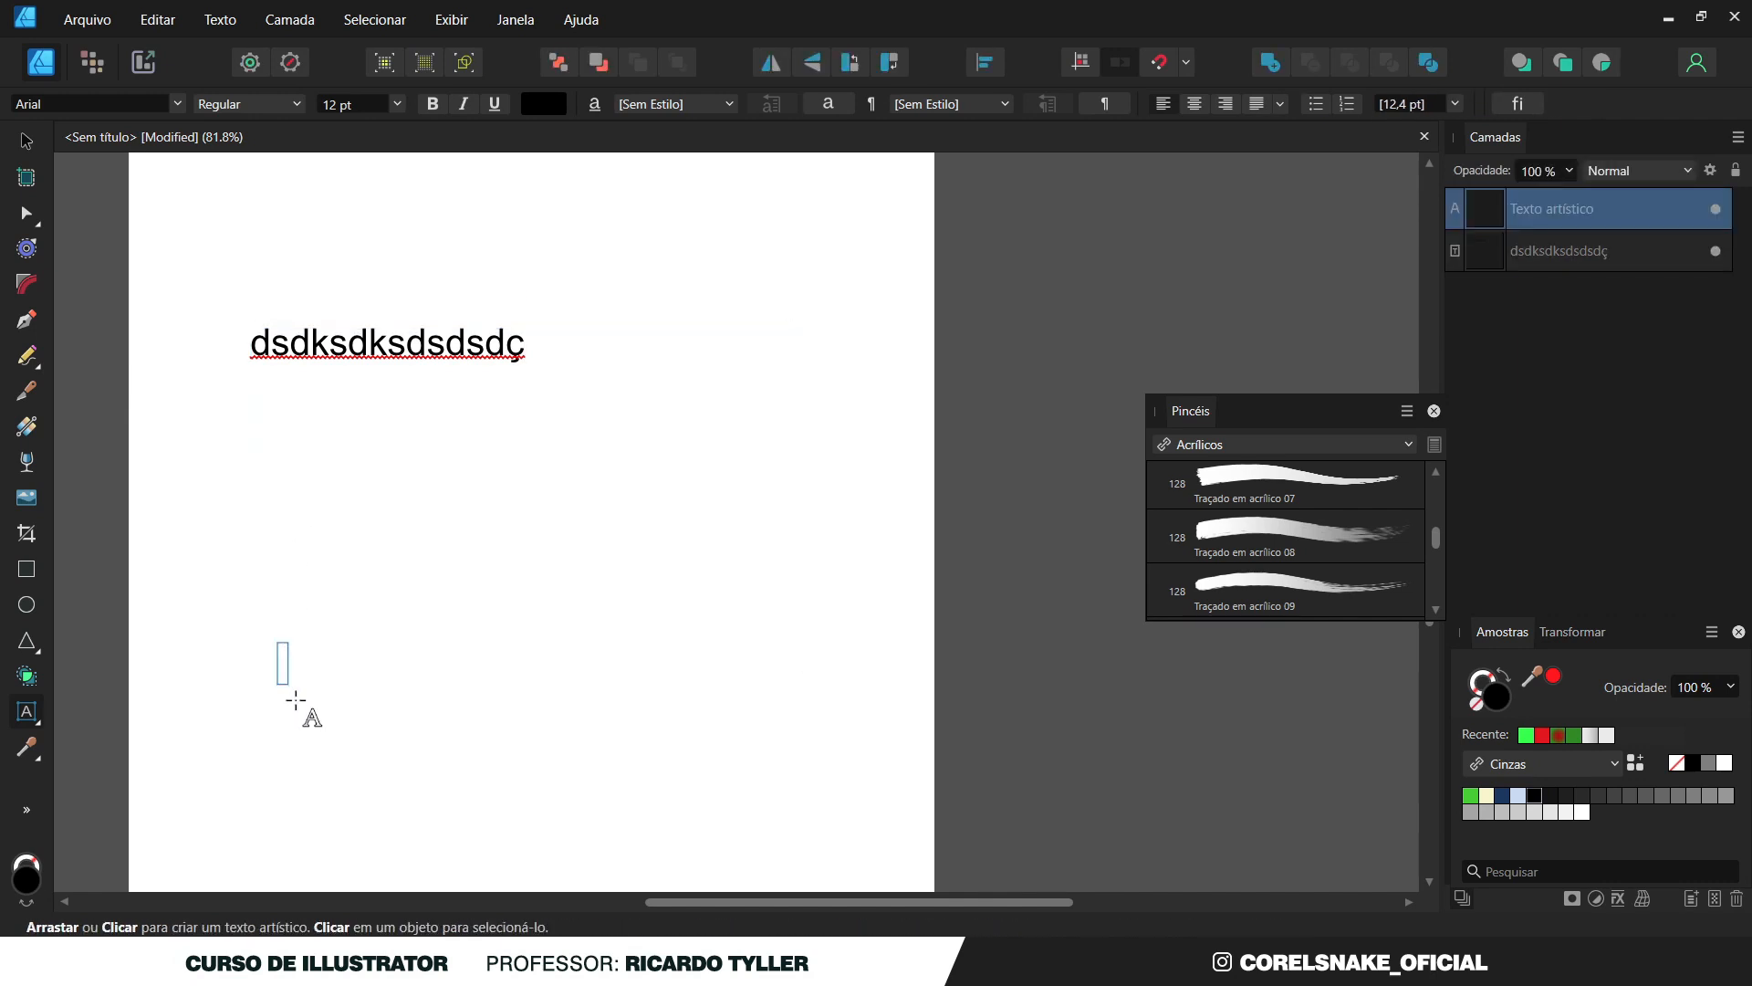
type("CORELSNAKE")
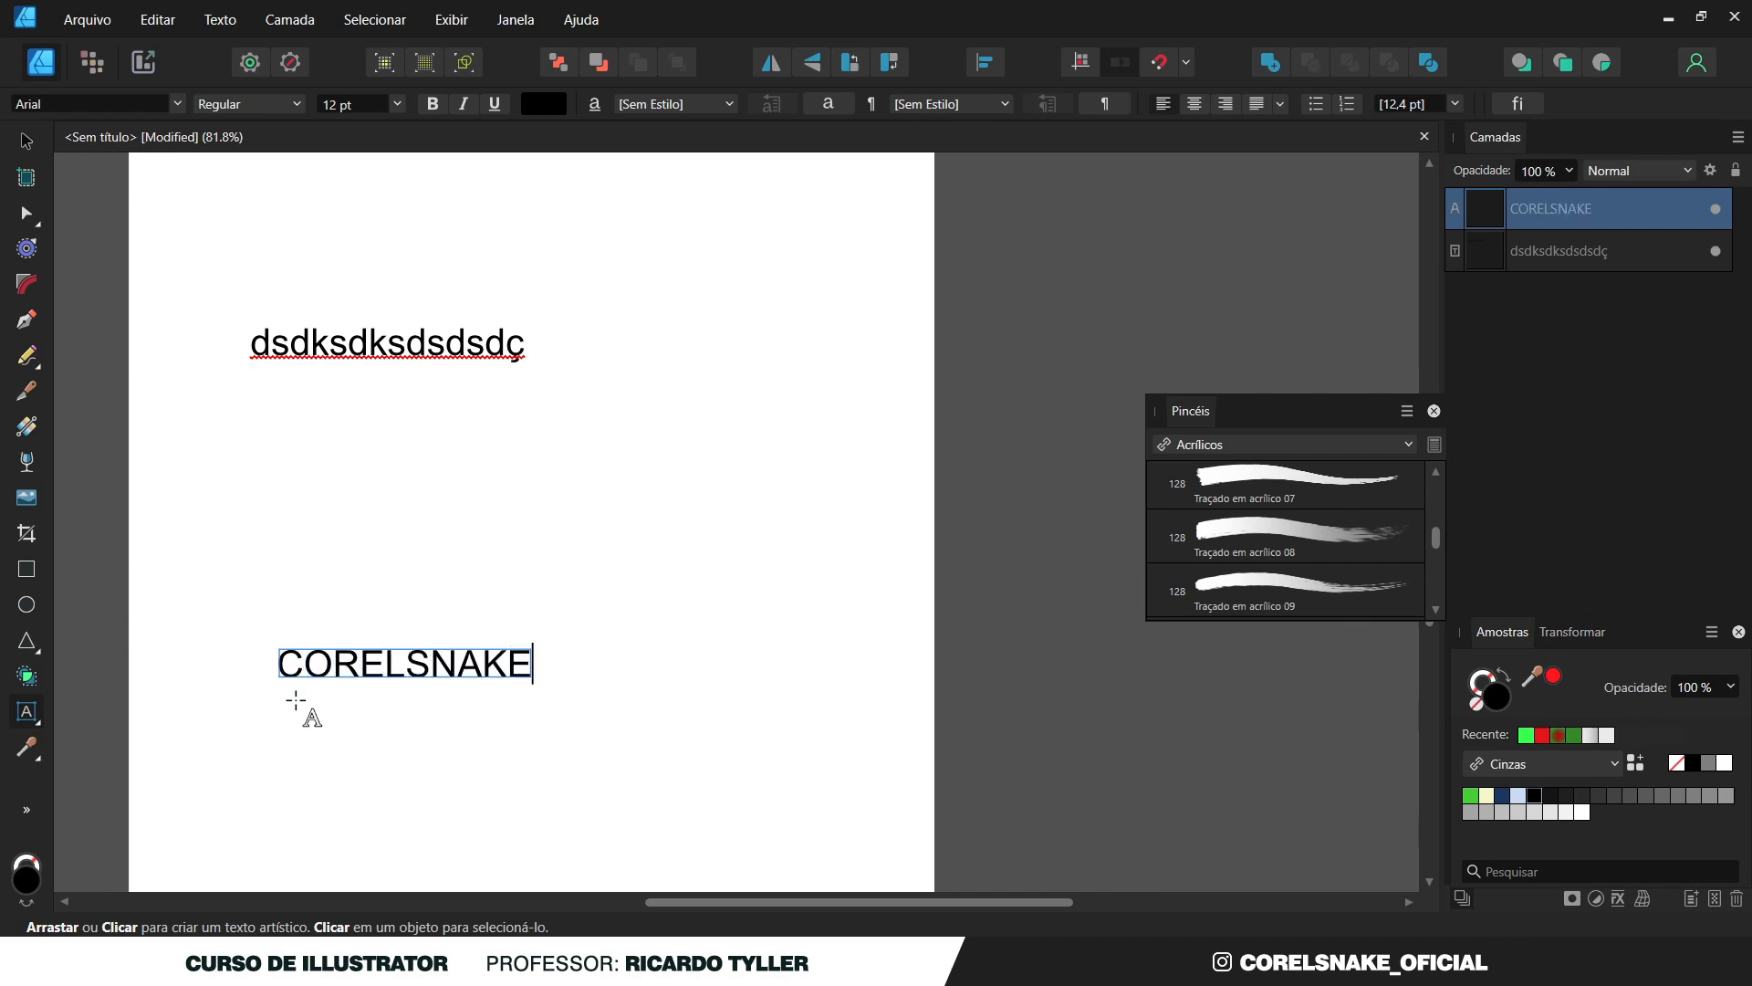
Replace the artistic text with "AFFINITY" and finish editing it.
key("ctrl+a")
type("AF")
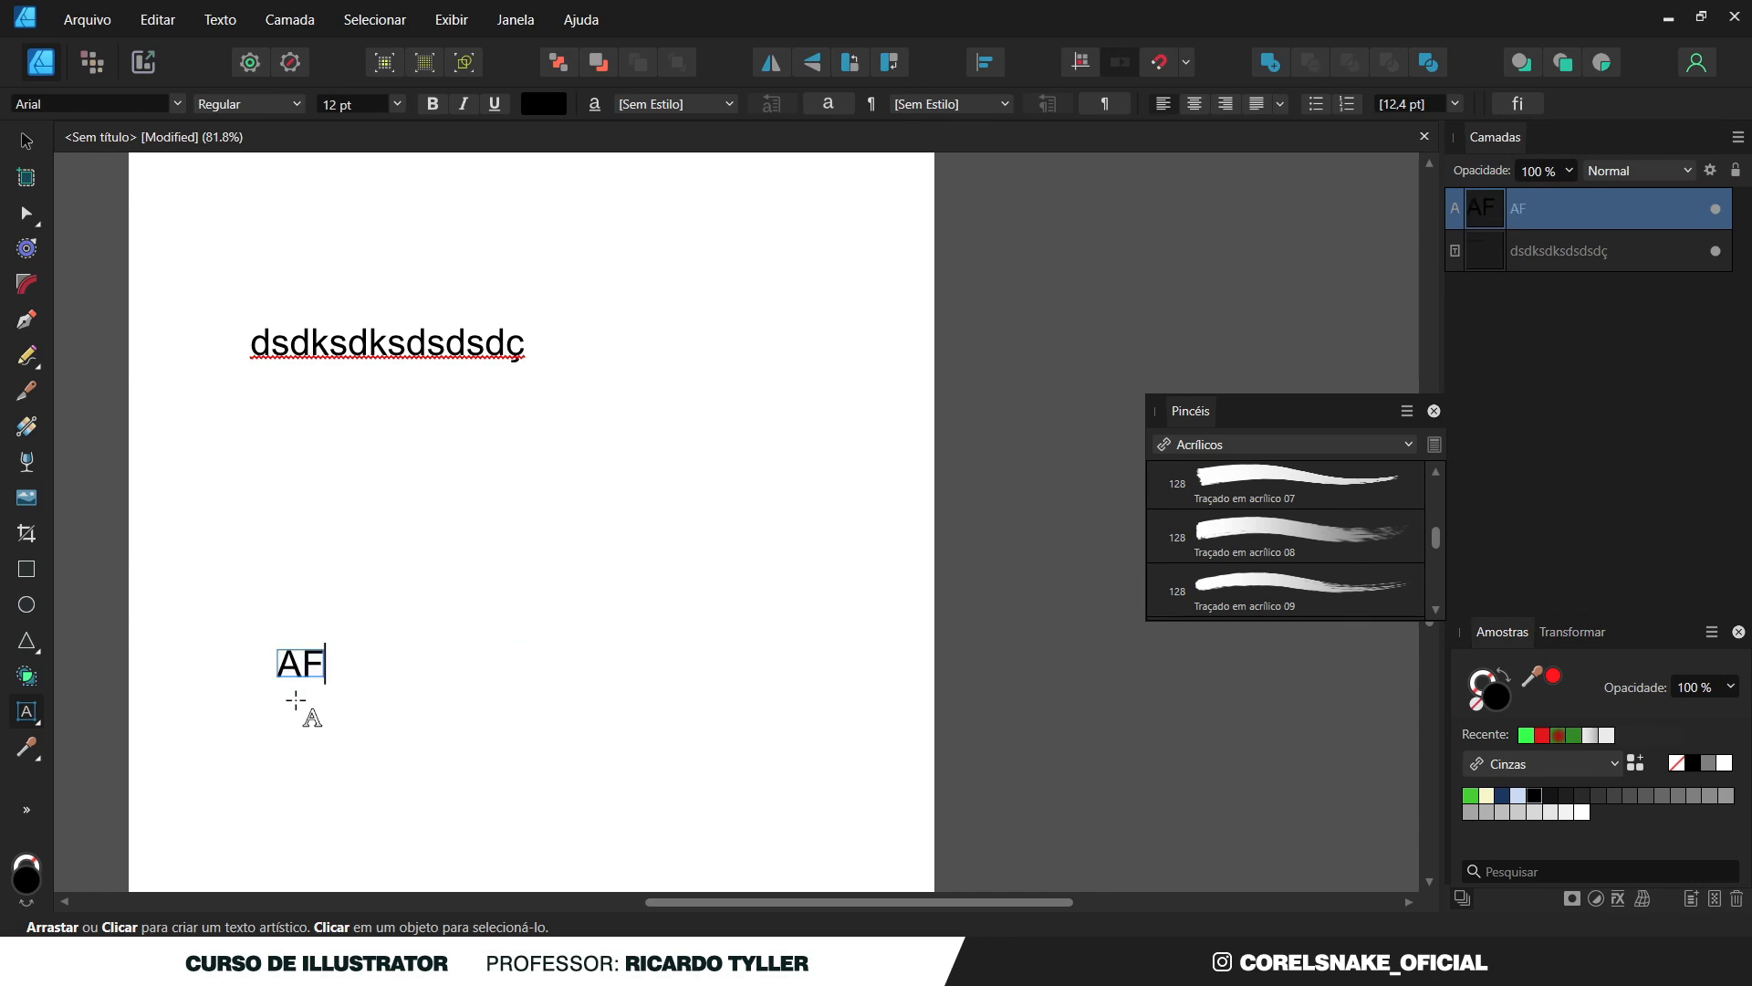
key("Escape")
type("FINIT")
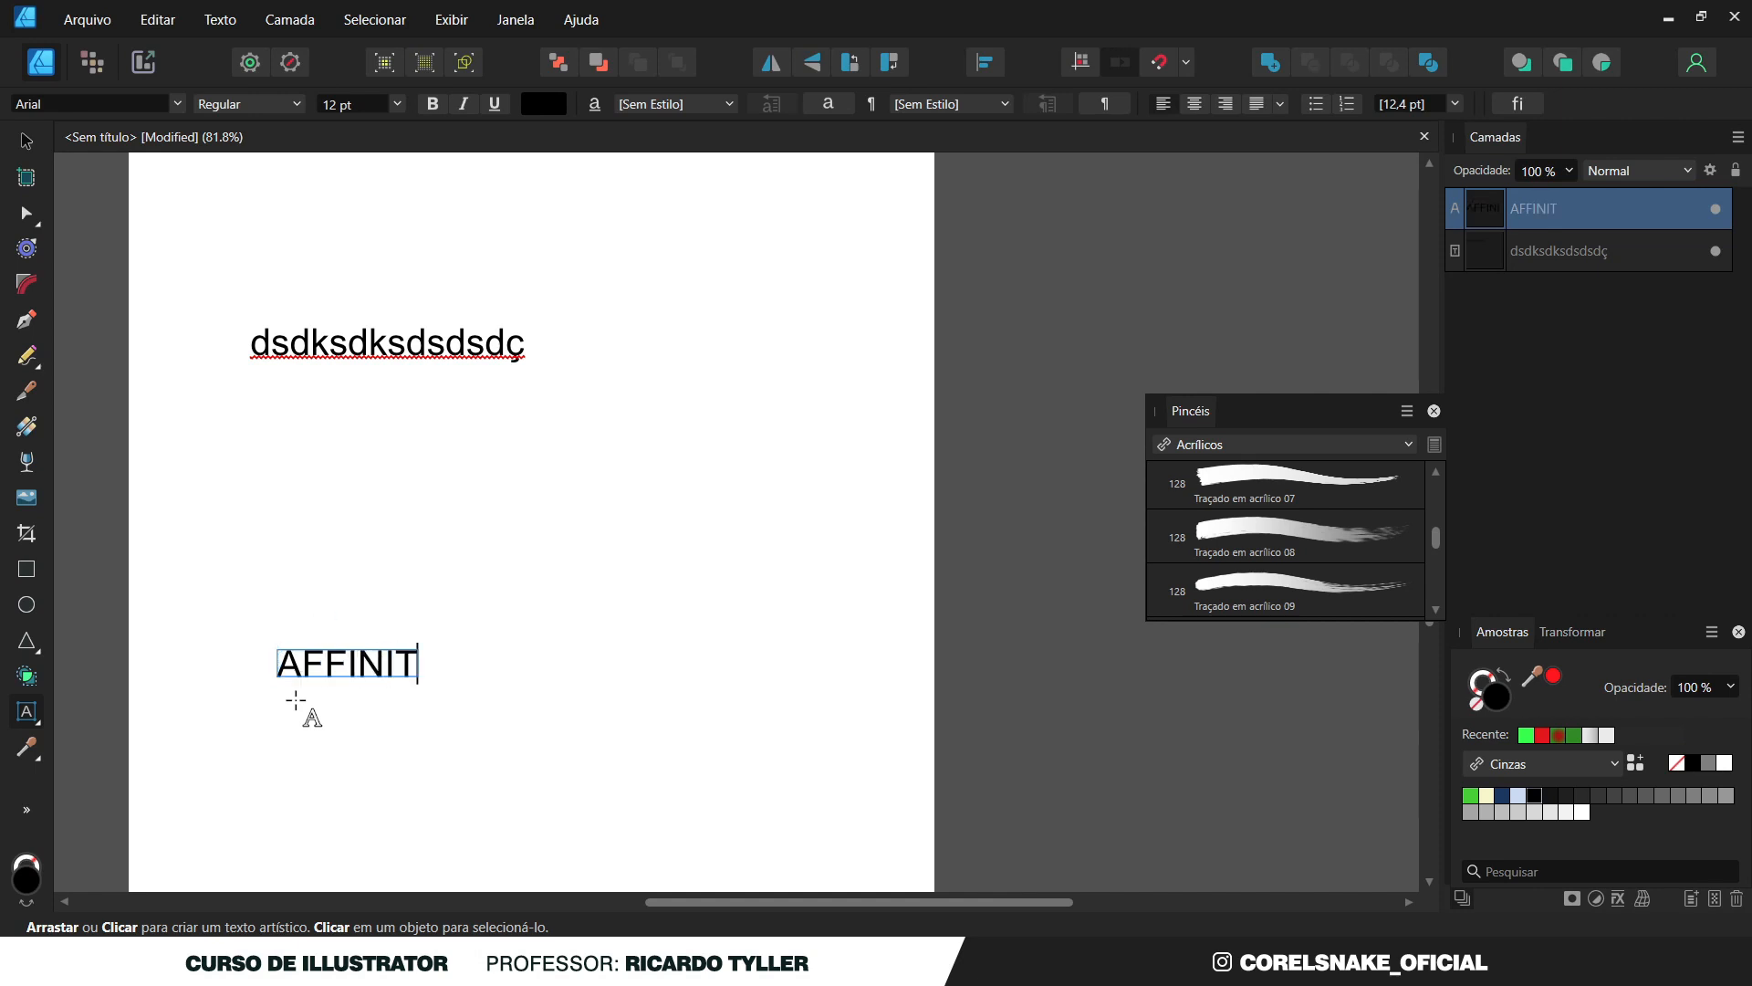
type("Y")
key("Escape")
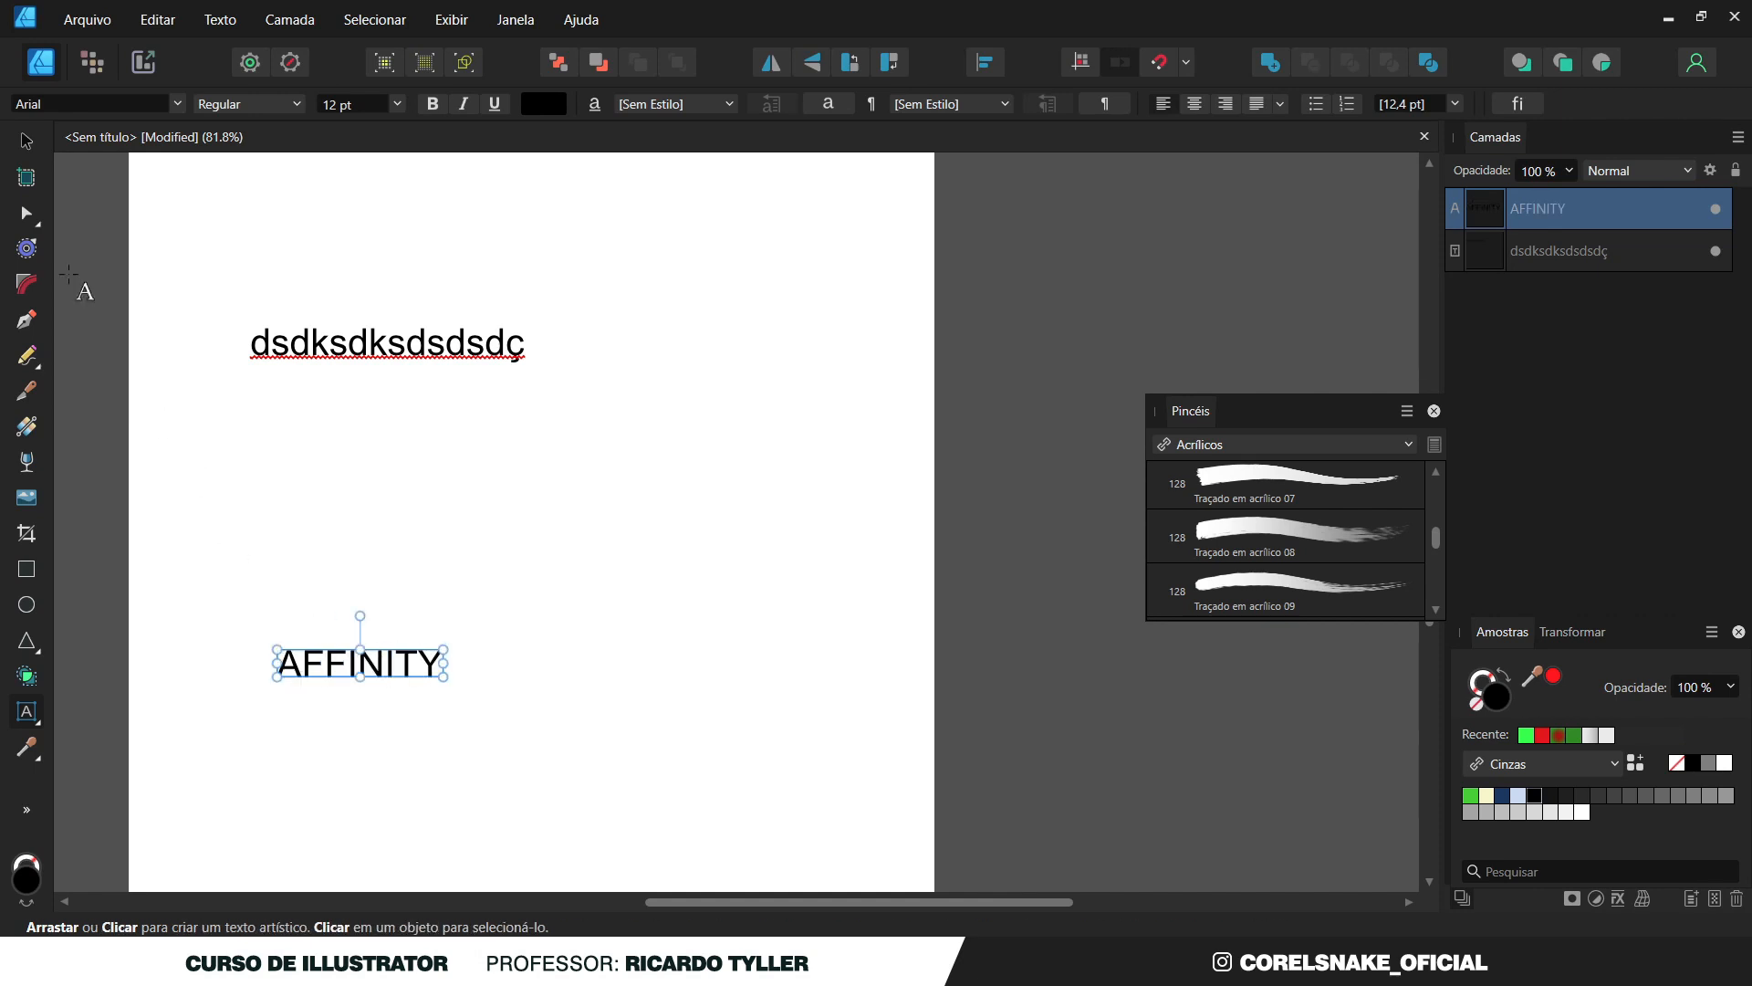
Move the AFFINITY text up towards the artboard's centre and scale it up to about 27,6 pt.
left_click(26, 140)
left_click_drag(319, 664, 442, 496)
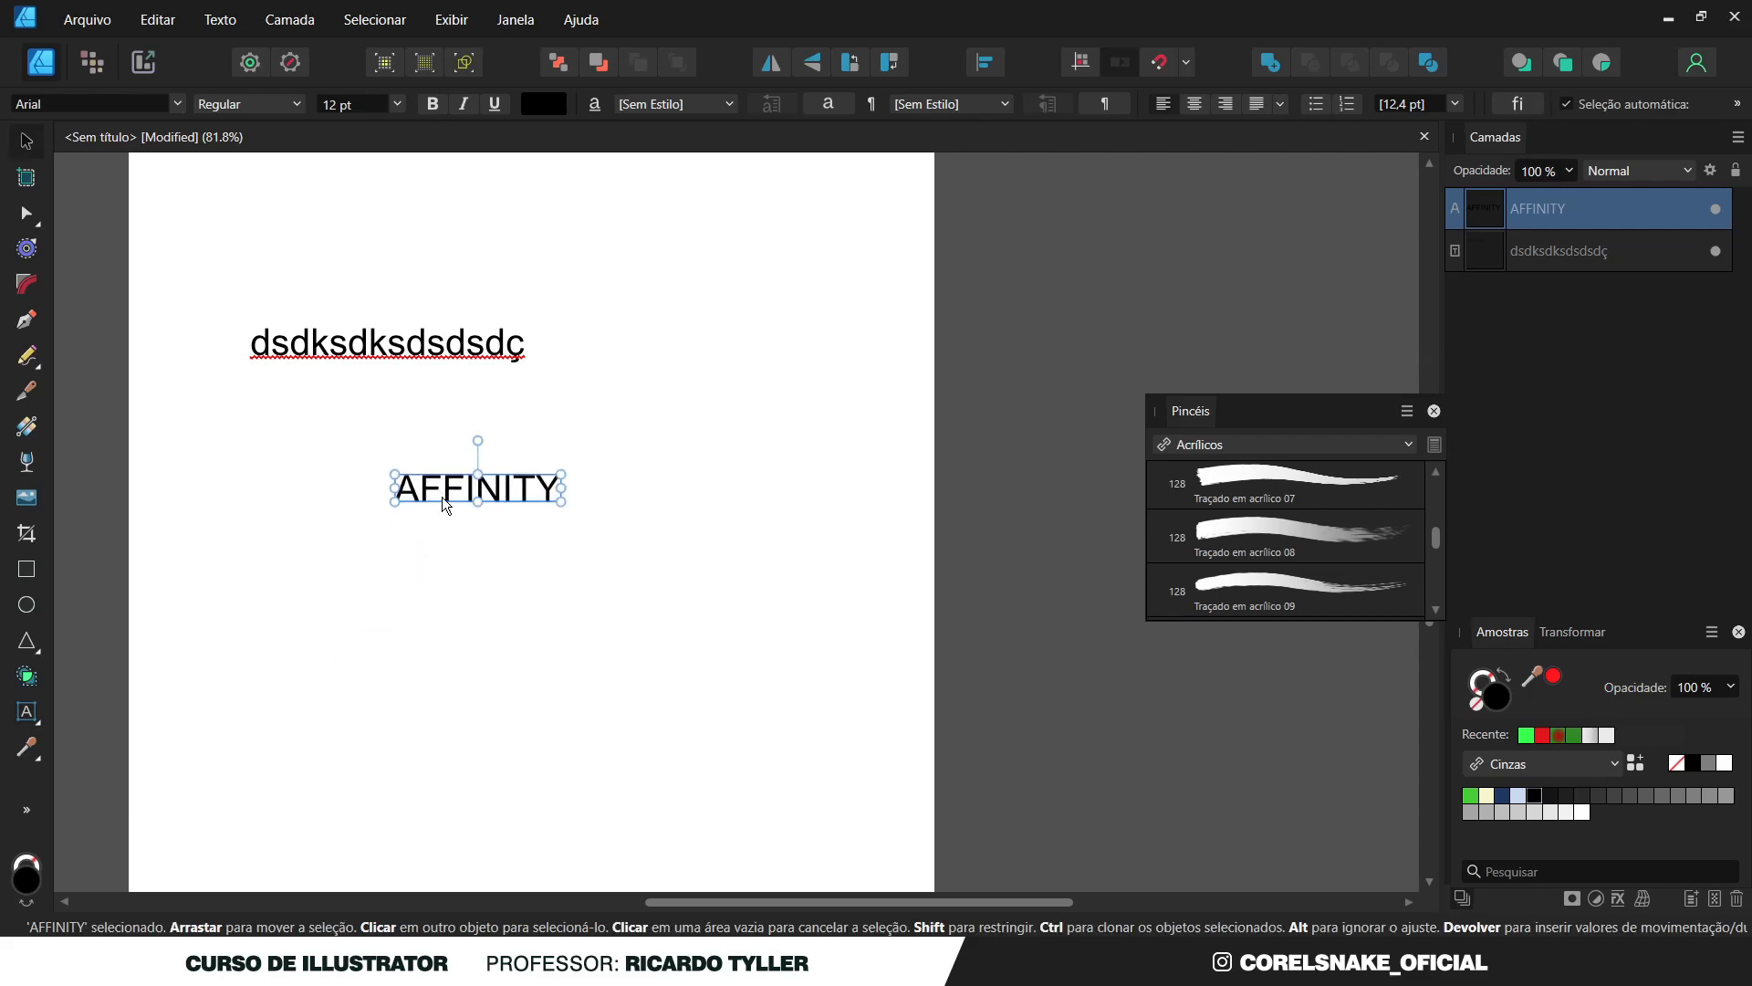
left_click_drag(565, 509, 777, 537)
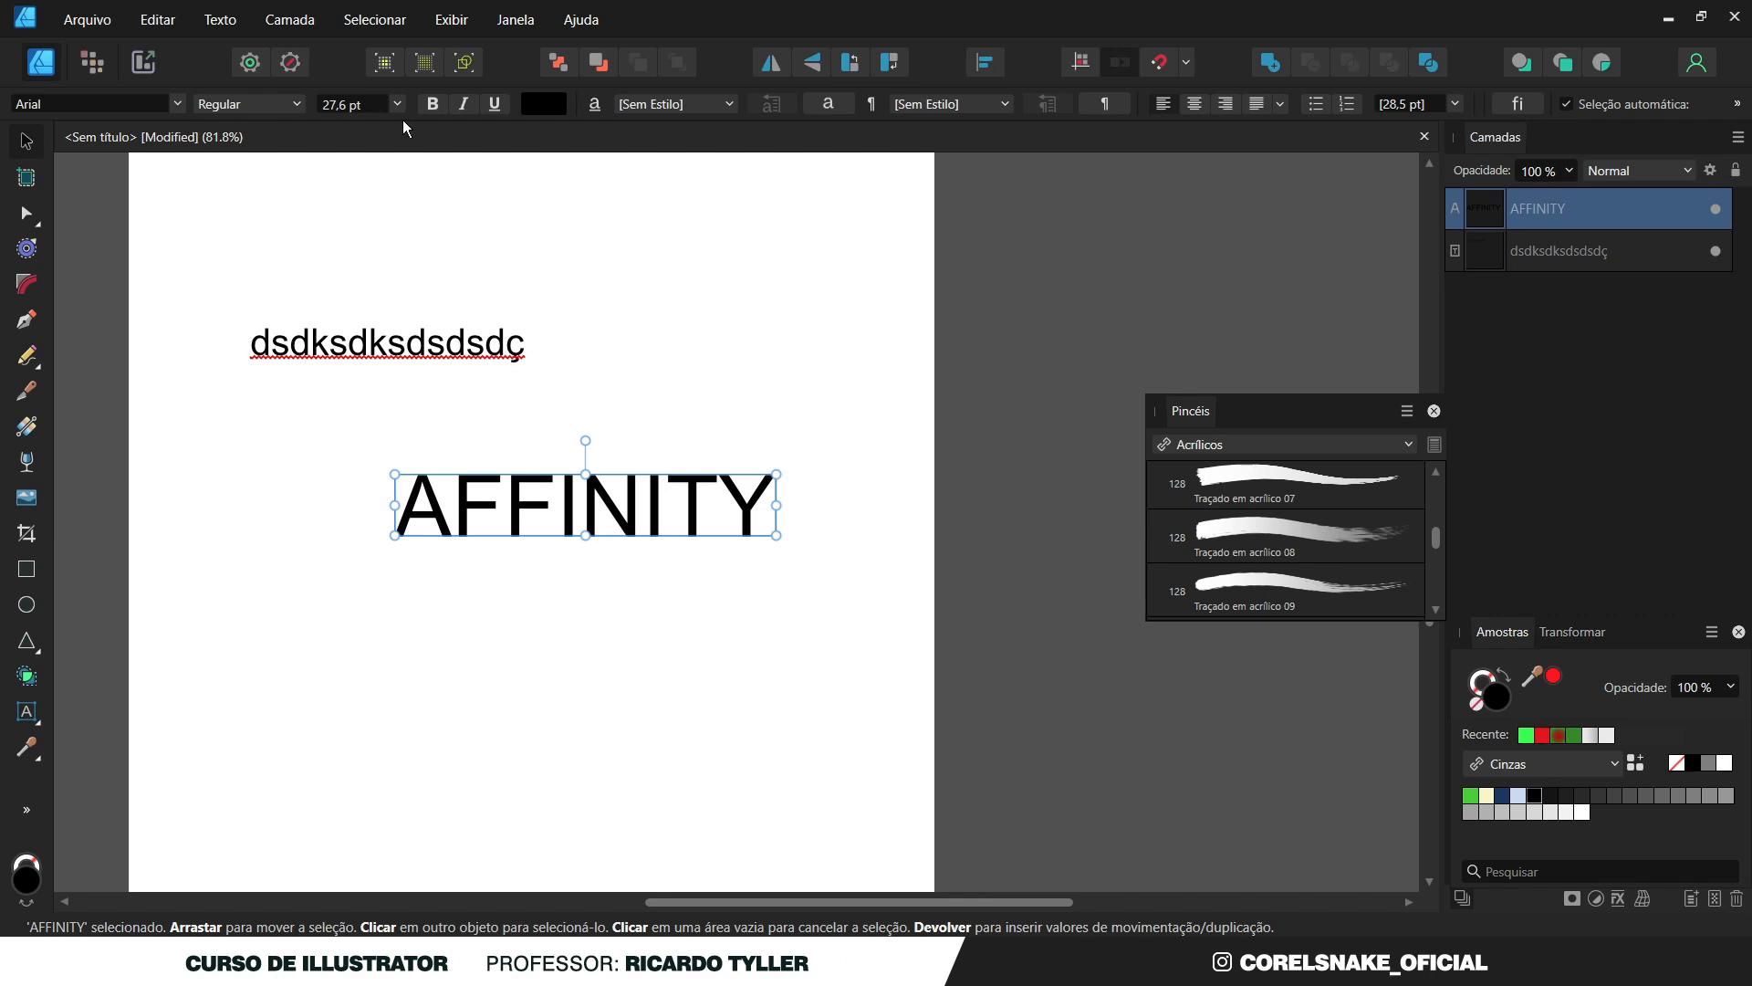
Set the AFFINITY text's font to Bodoni Bd BT, previewing the Bold Italic style but keeping Bold.
left_click(175, 101)
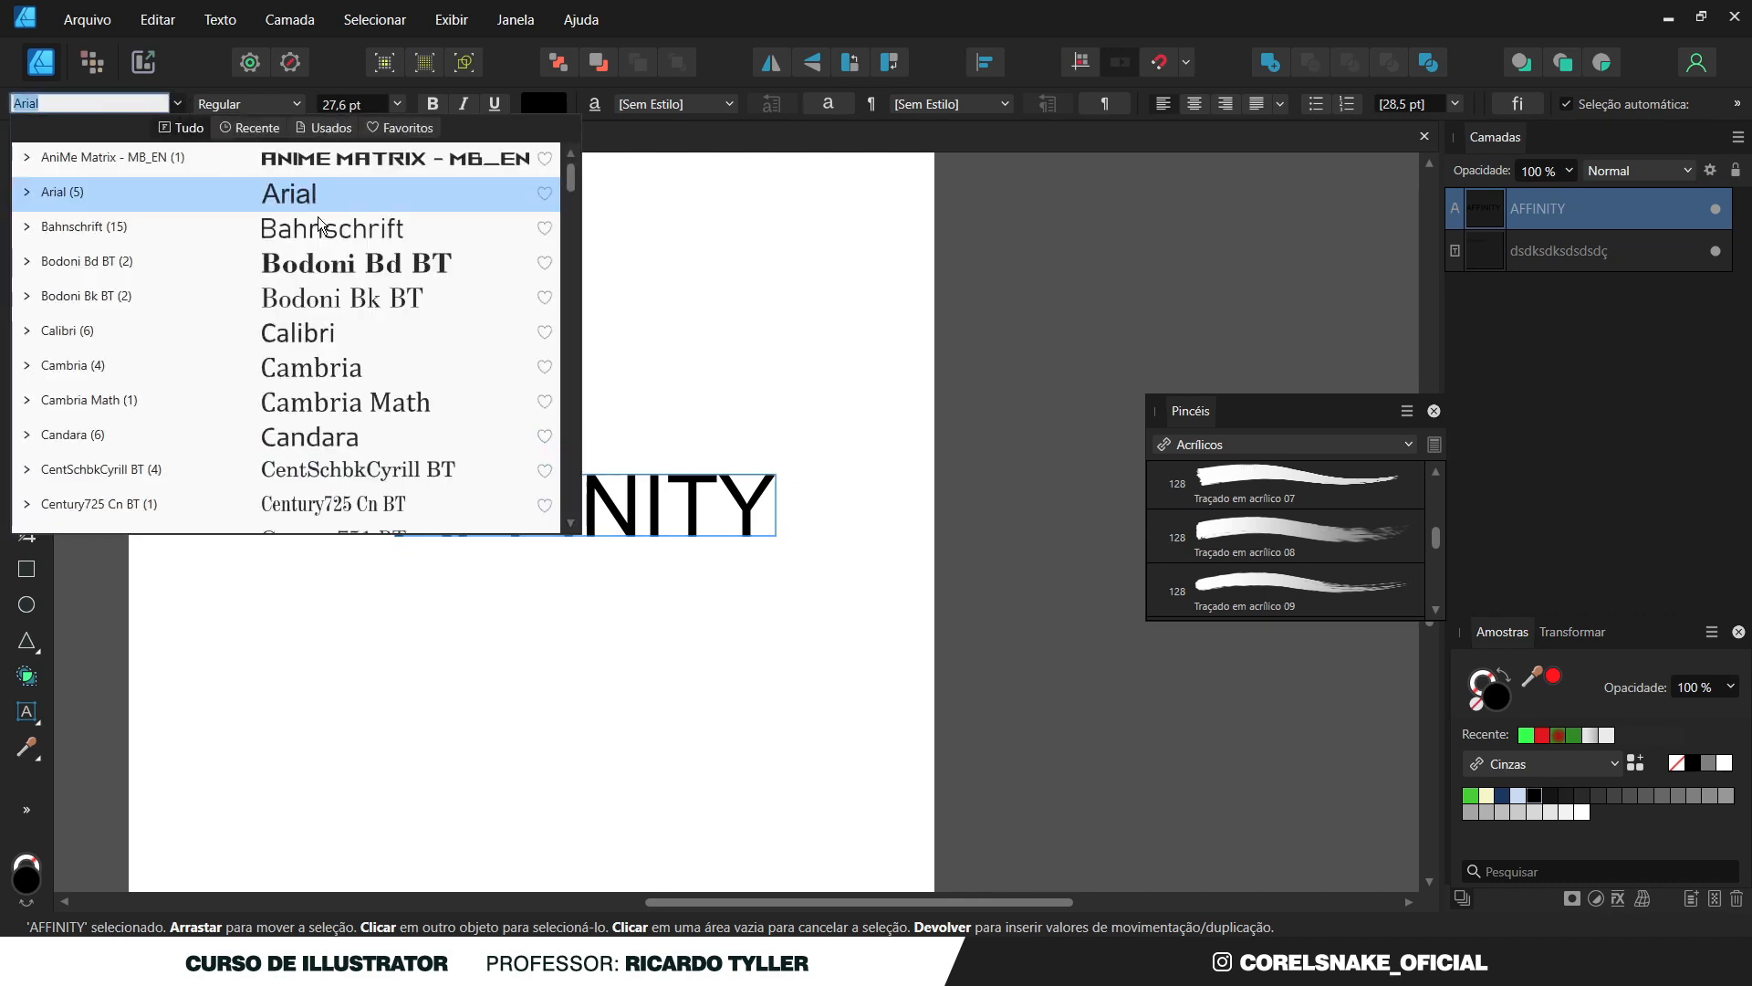
left_click(329, 261)
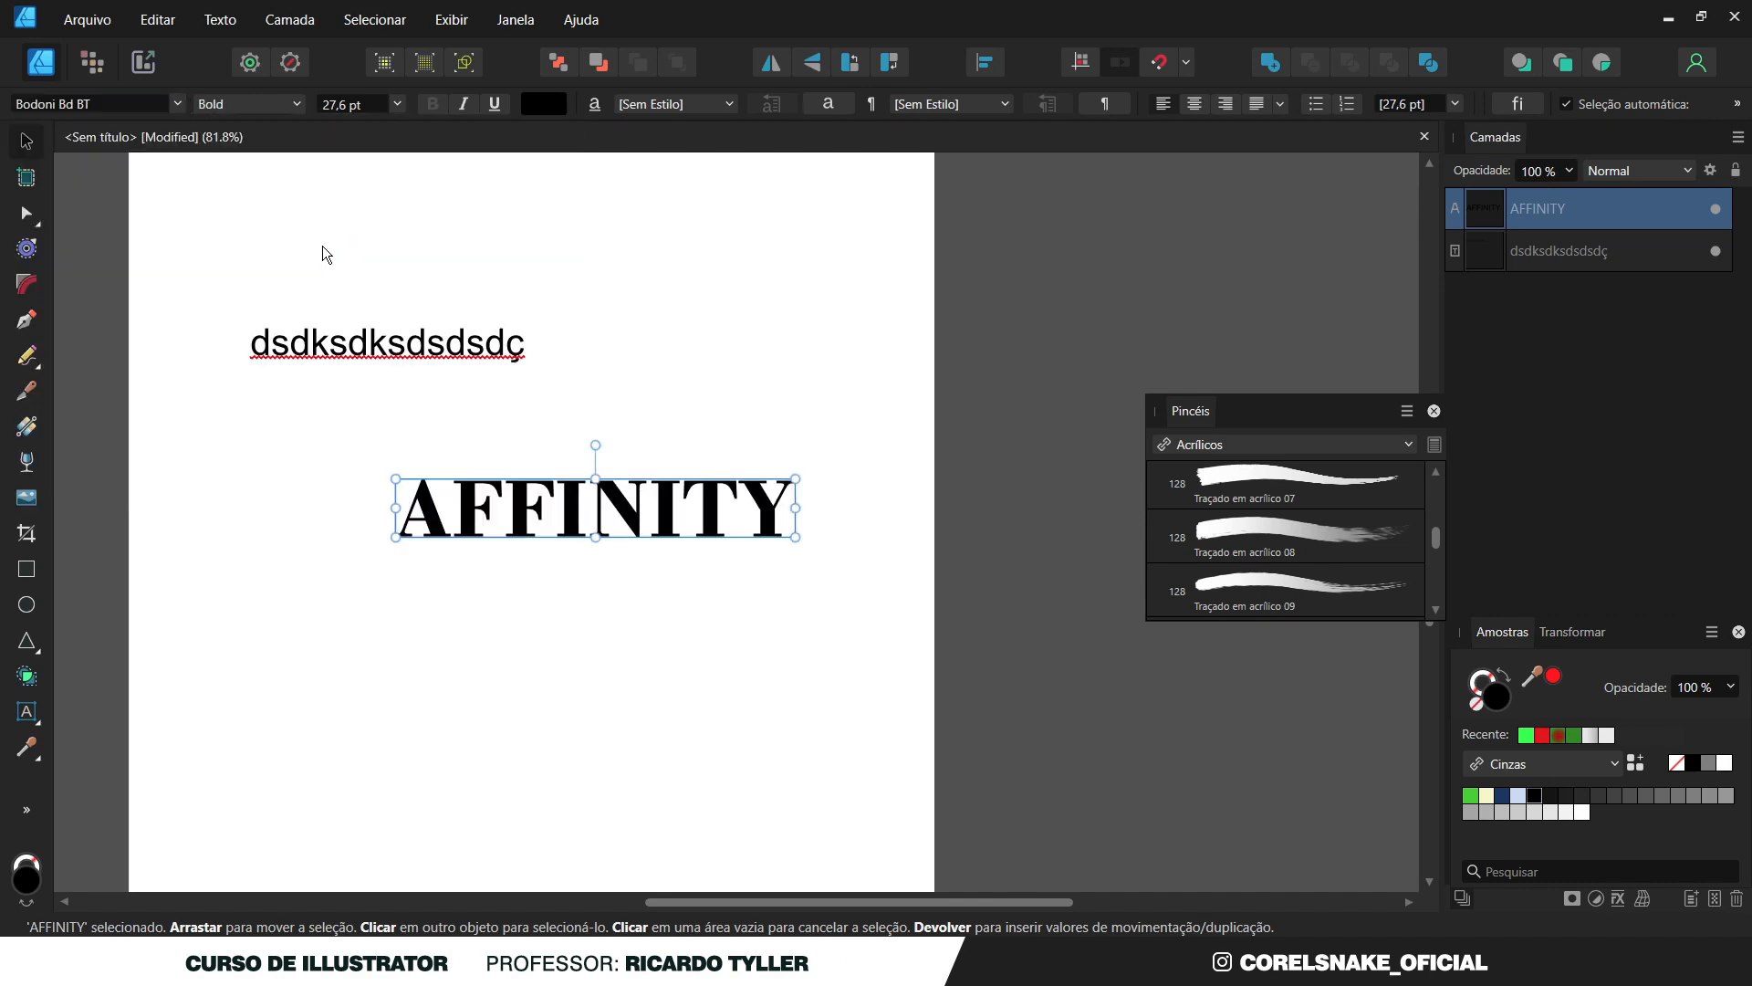
left_click(295, 104)
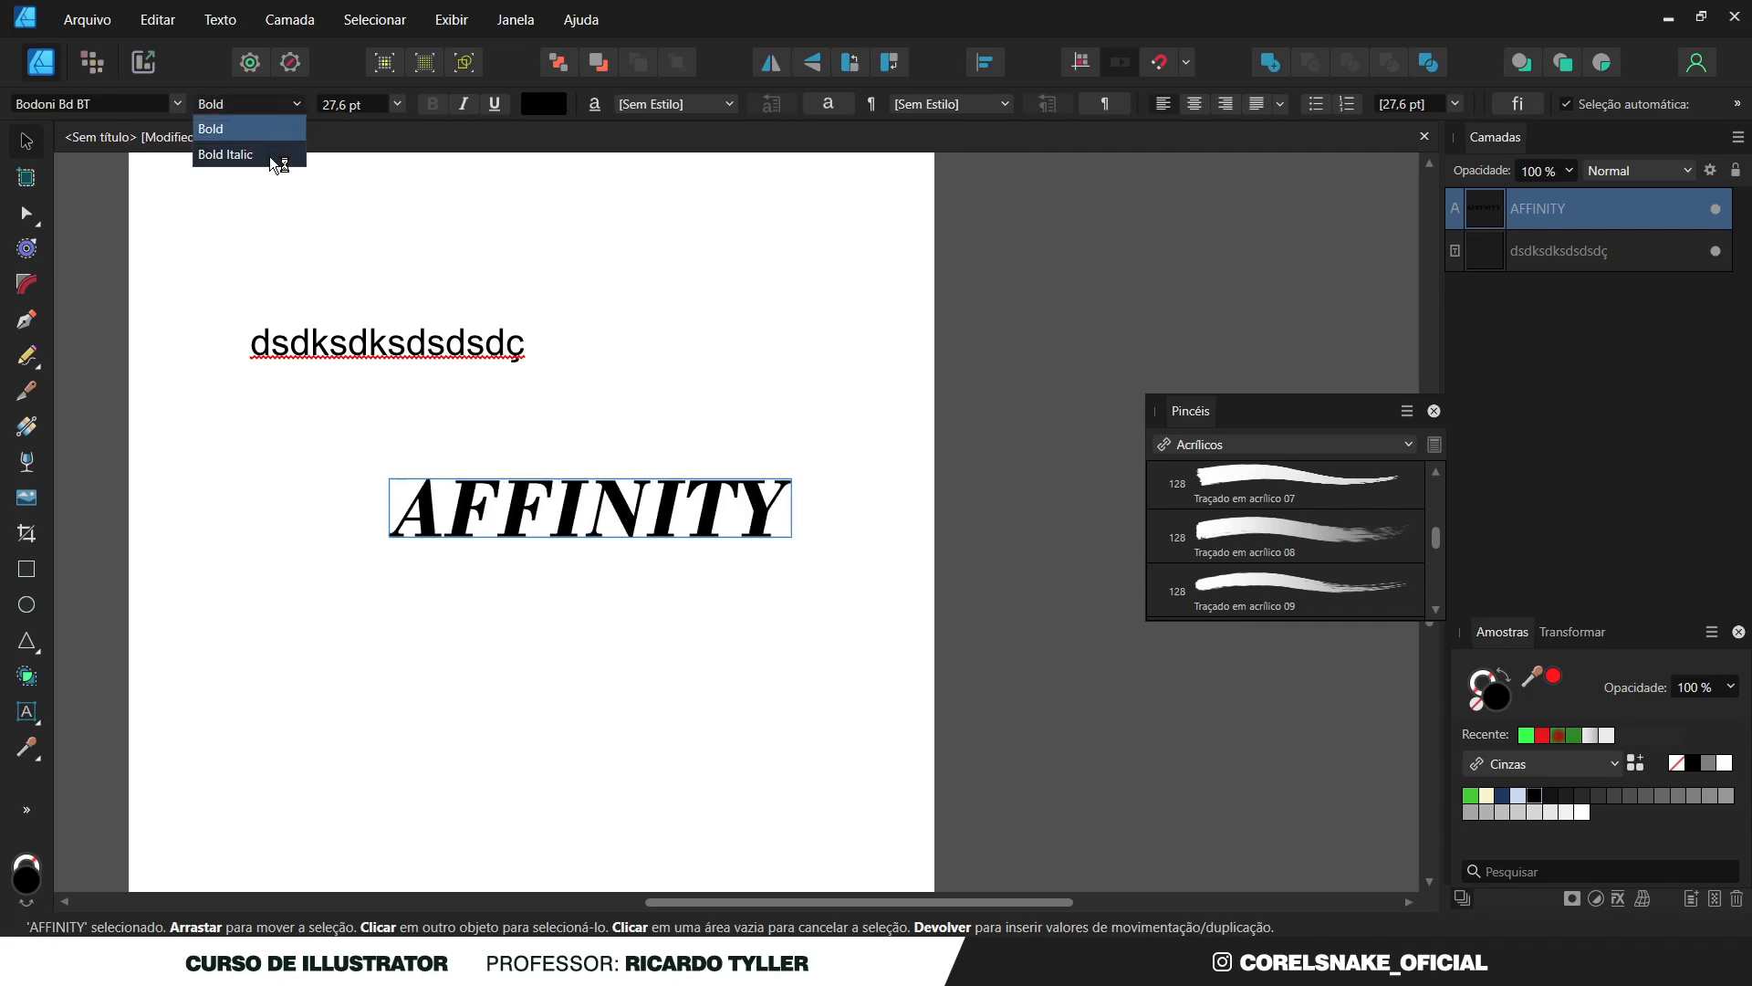
left_click(237, 104)
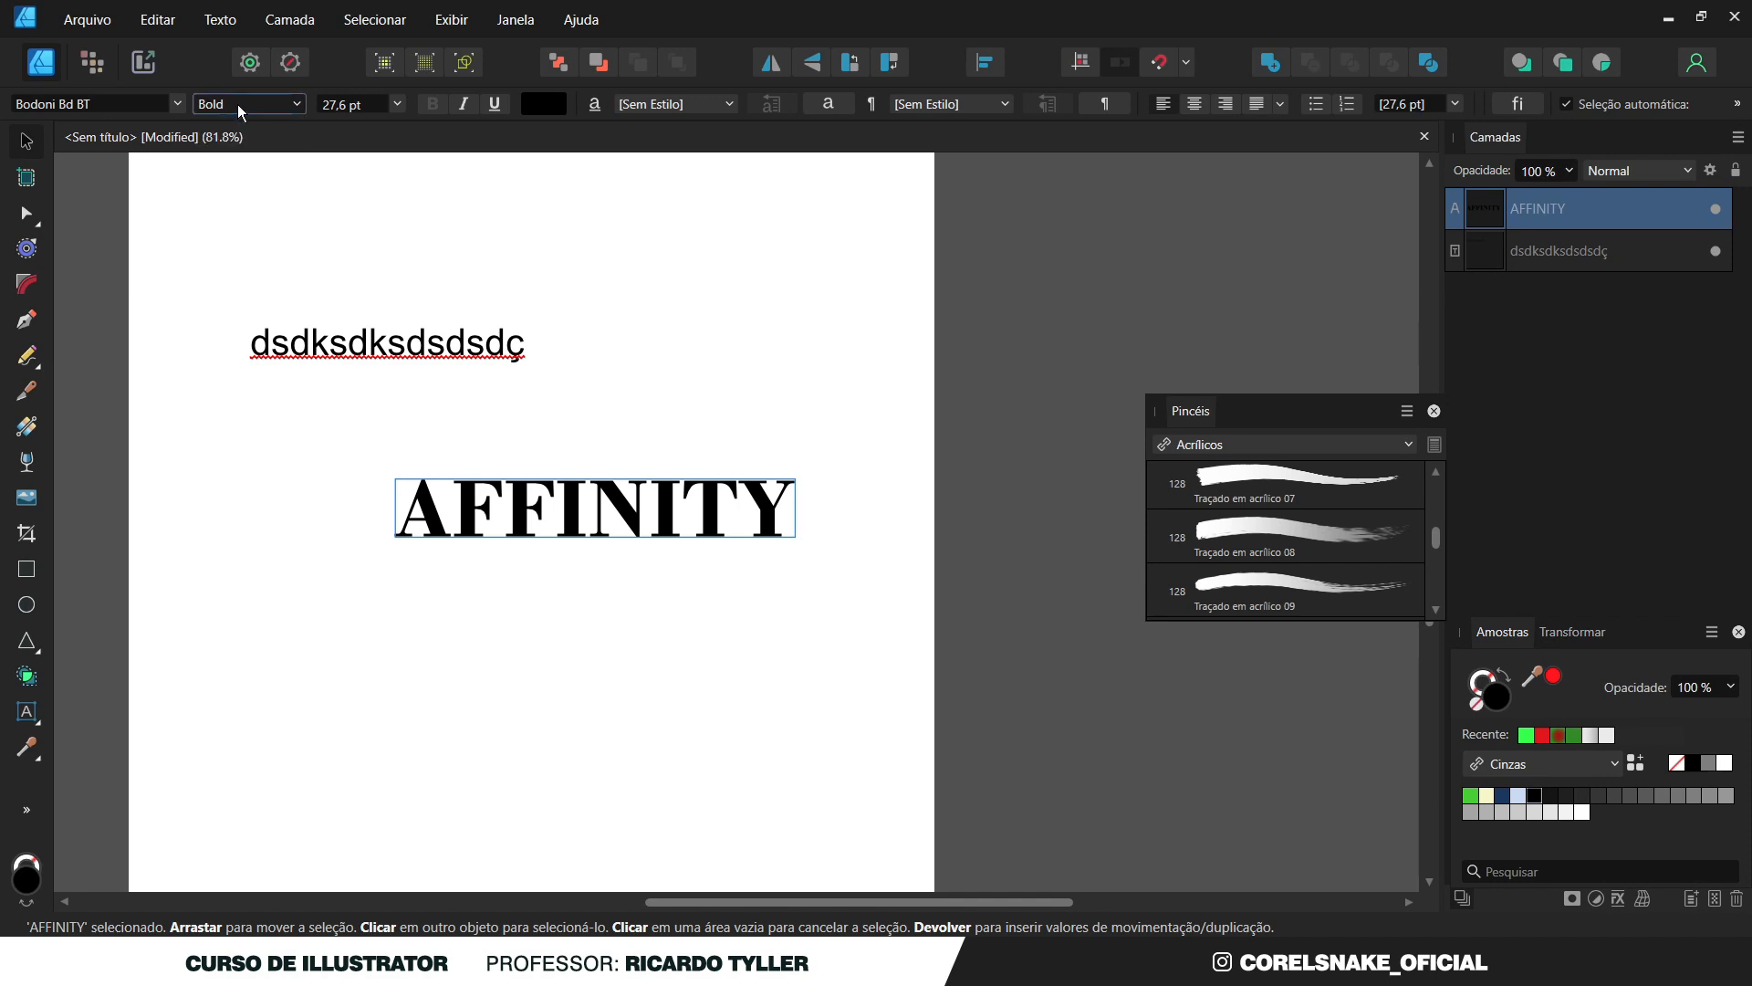
Set the AFFINITY text's size to 20 pt and shift it slightly down and to the right.
left_click(397, 104)
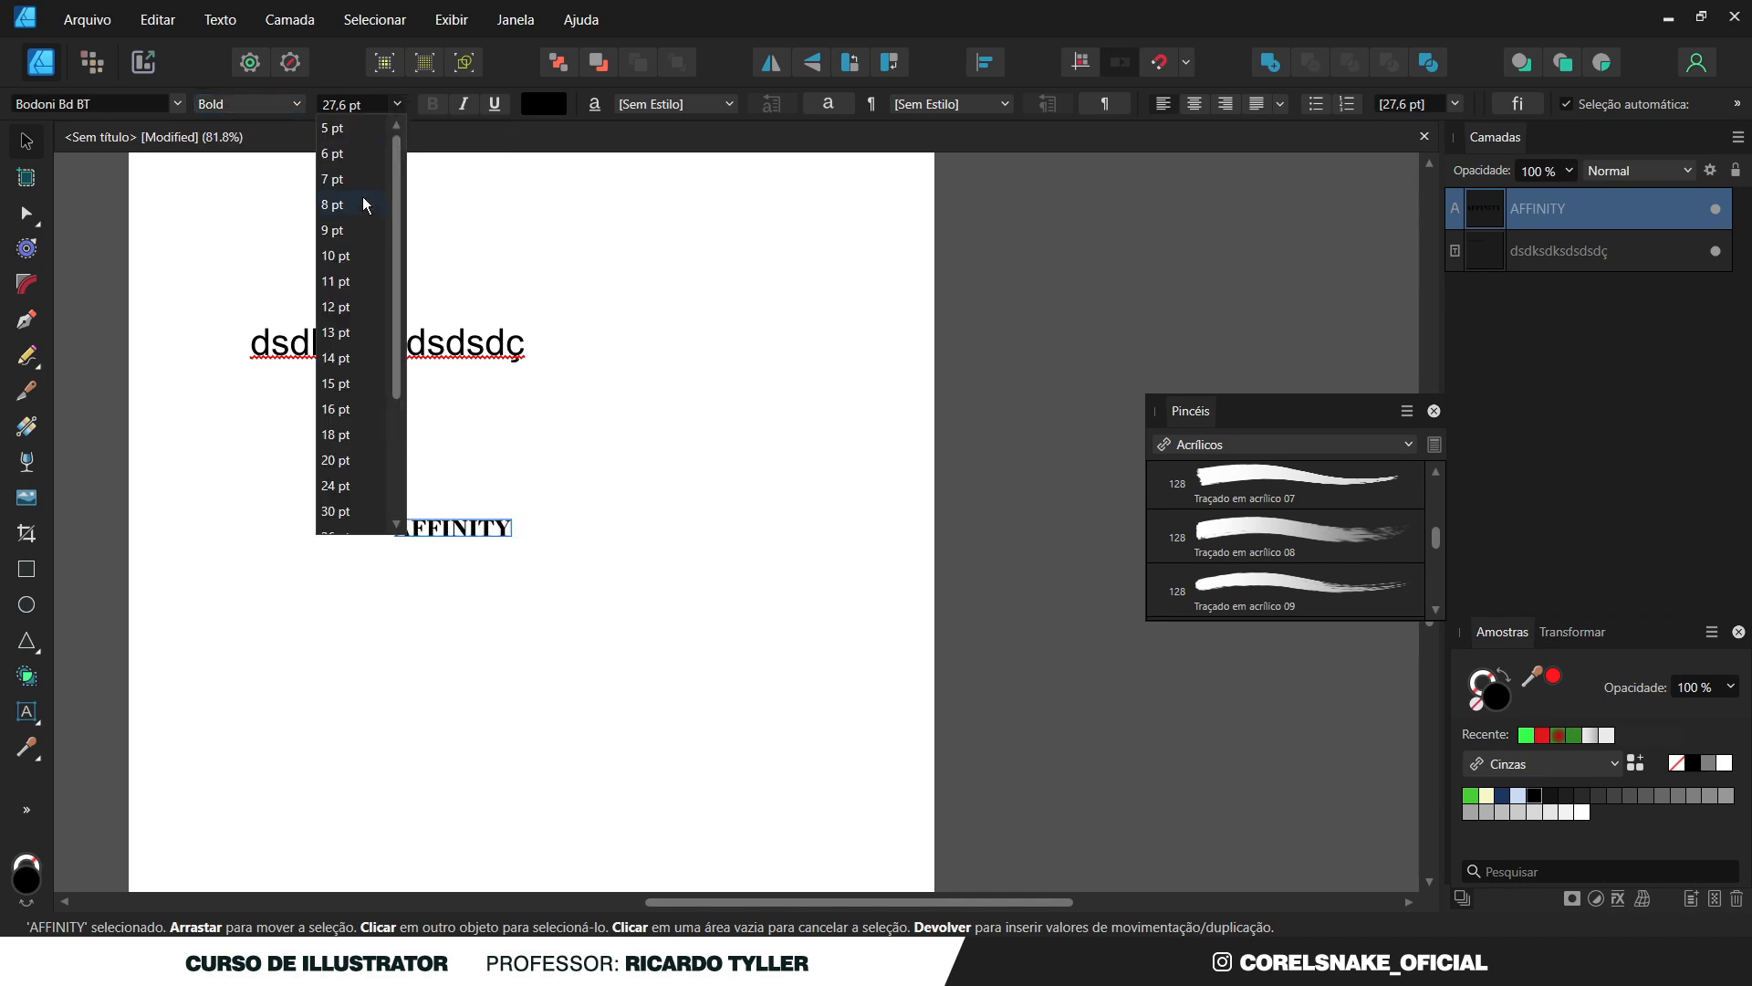
left_click(349, 459)
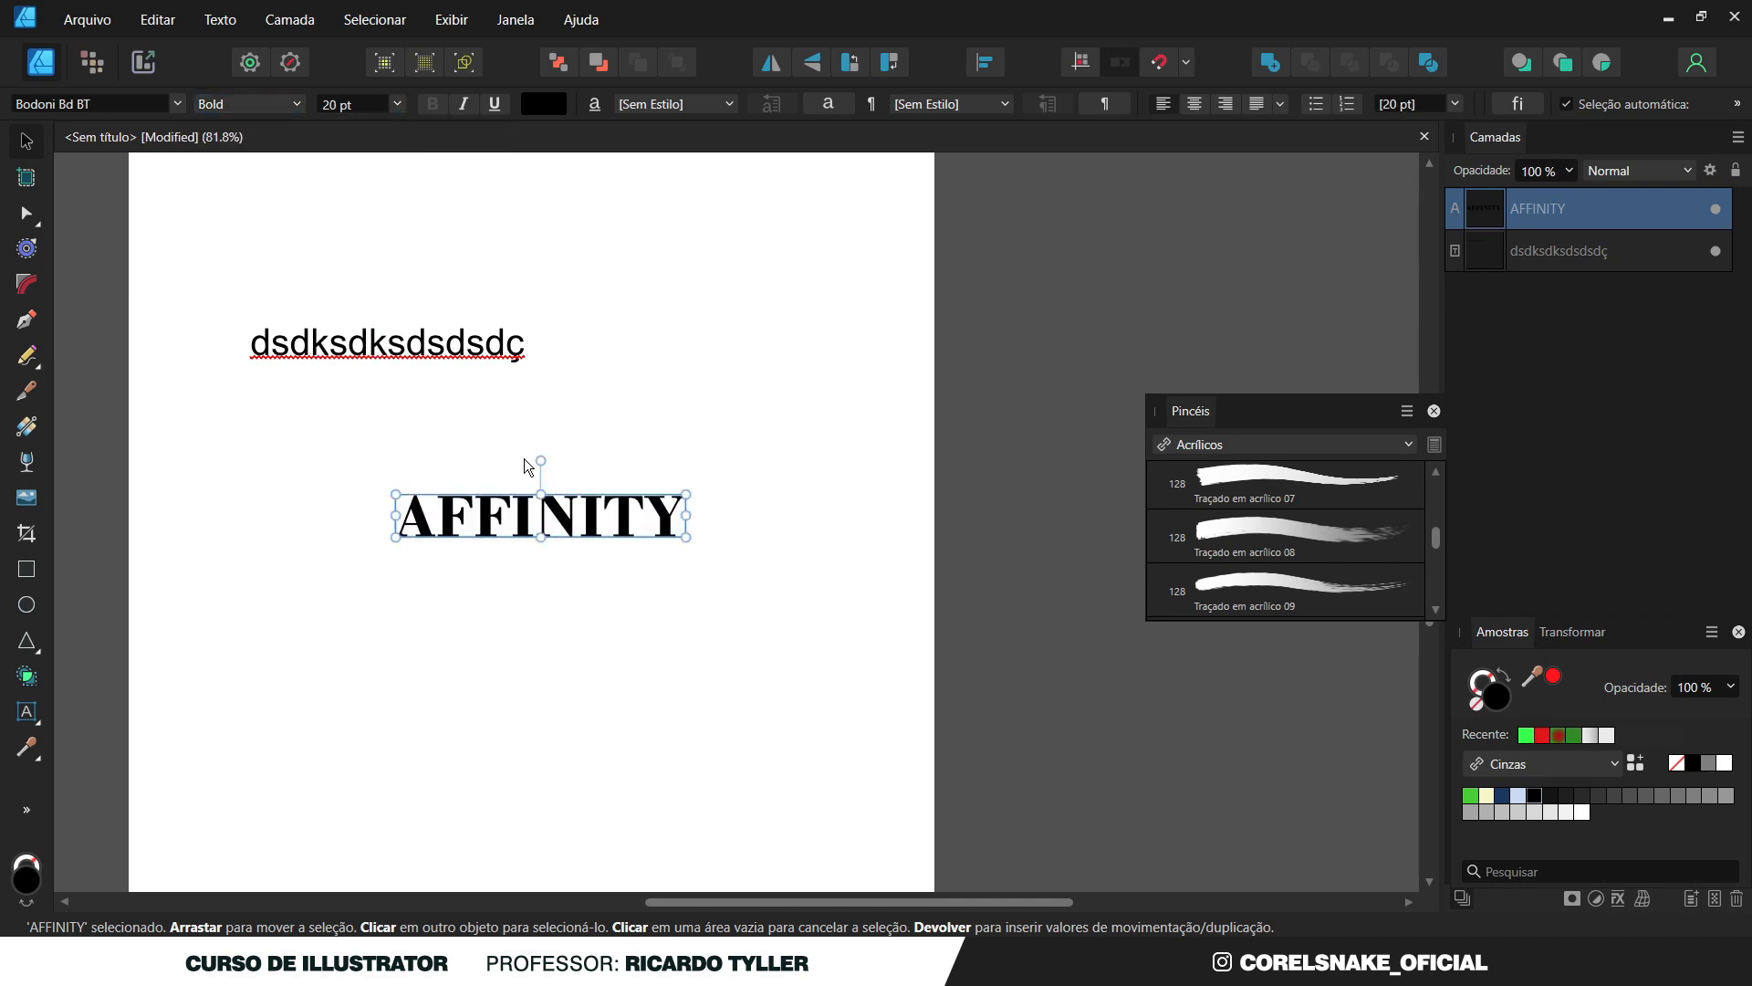
left_click_drag(533, 517, 571, 539)
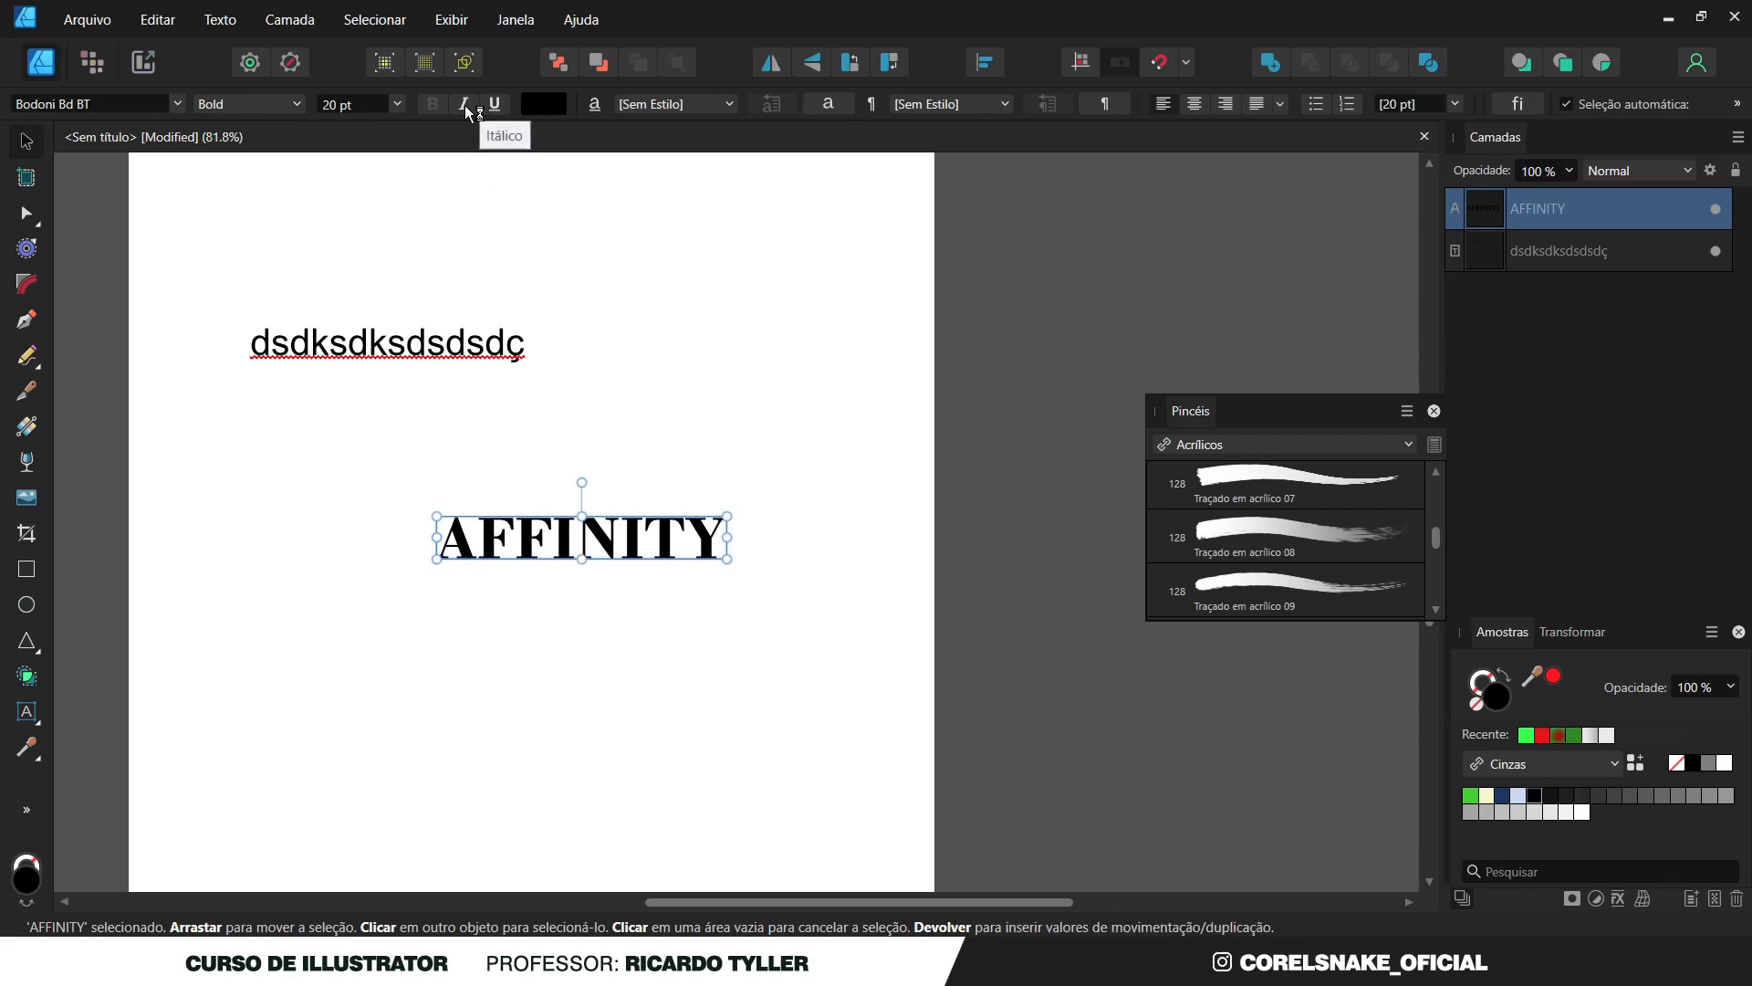
Reposition the AFFINITY text slightly to the left, add a second line reading "DESIGNER" and finish editing it.
mouse_move(610, 534)
left_mouse_down()
mouse_move(644, 514)
mouse_move(606, 513)
left_mouse_up()
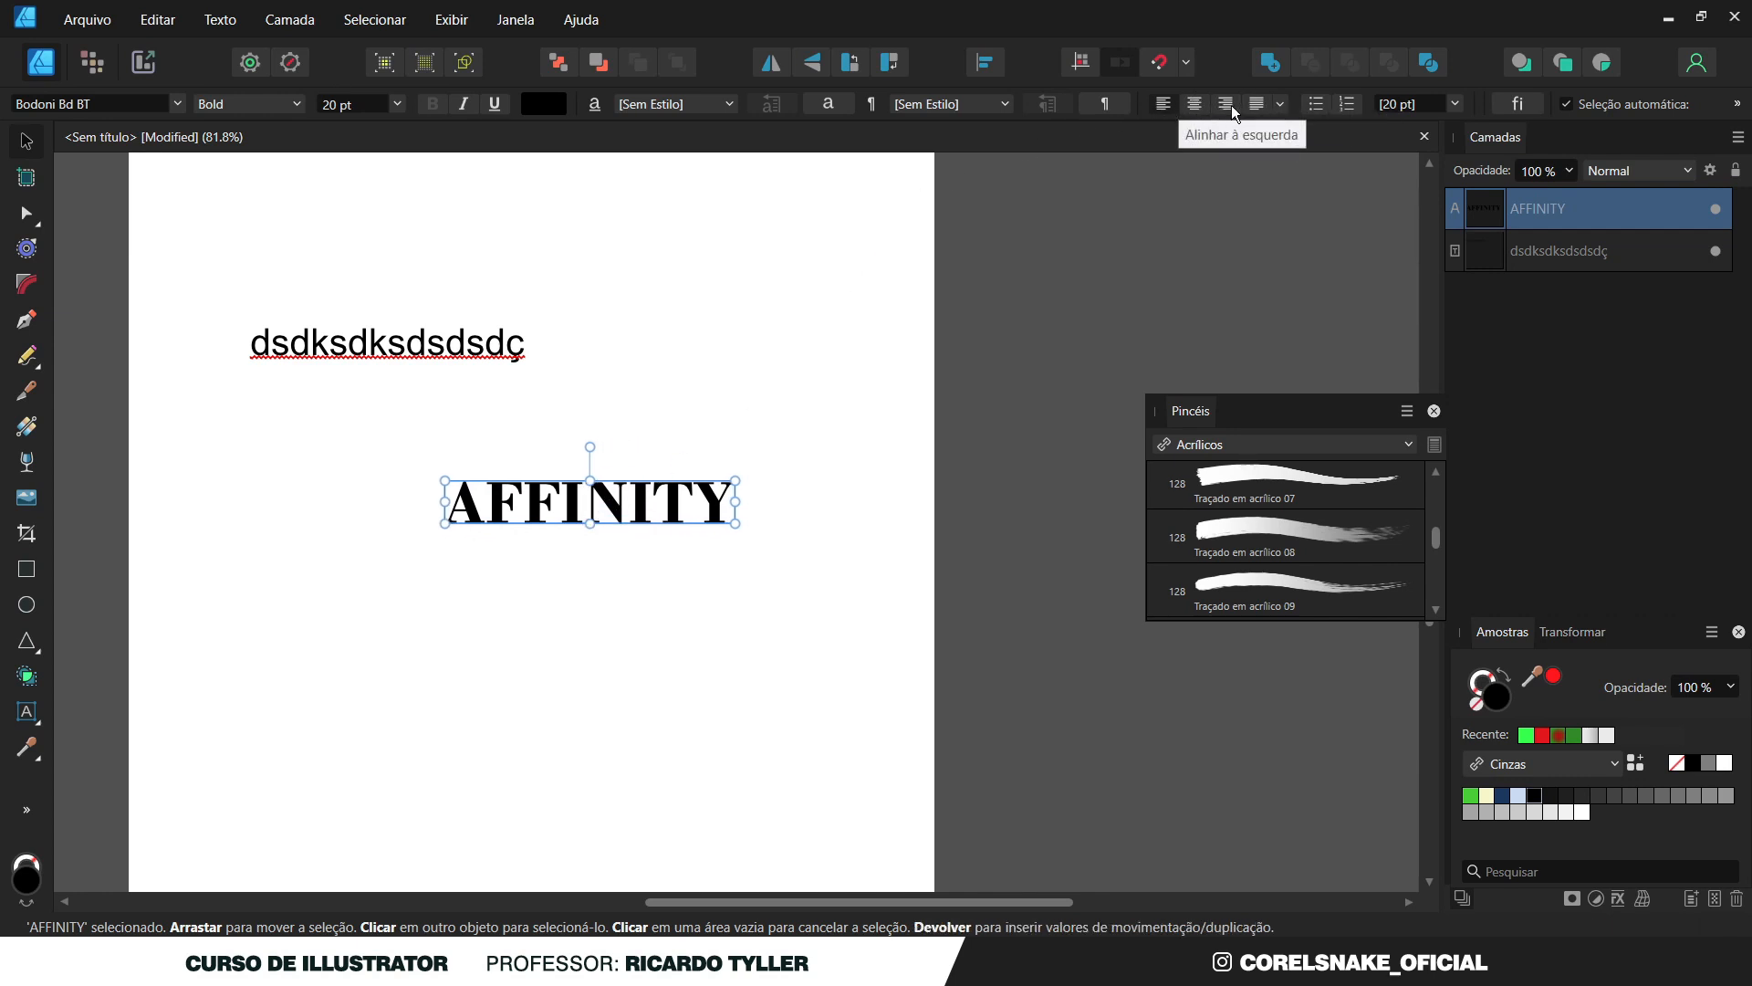
left_click_drag(663, 522, 586, 537)
double_click(639, 522)
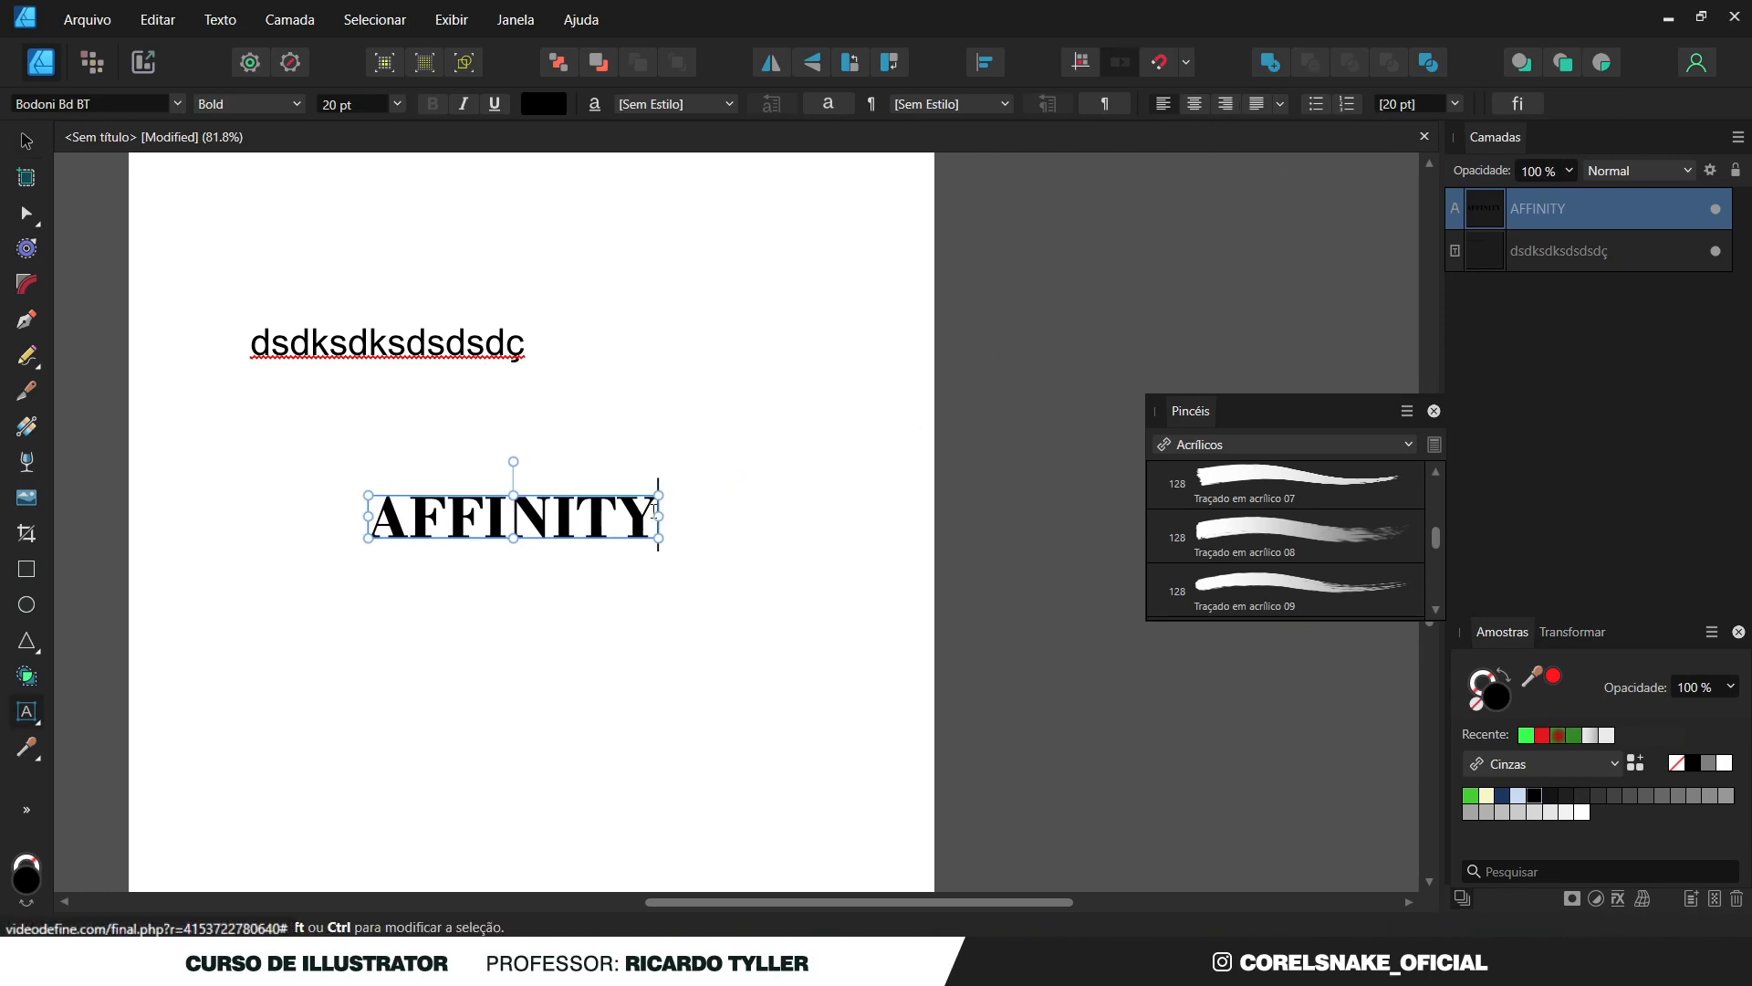
key("Return")
type("DESIGNER")
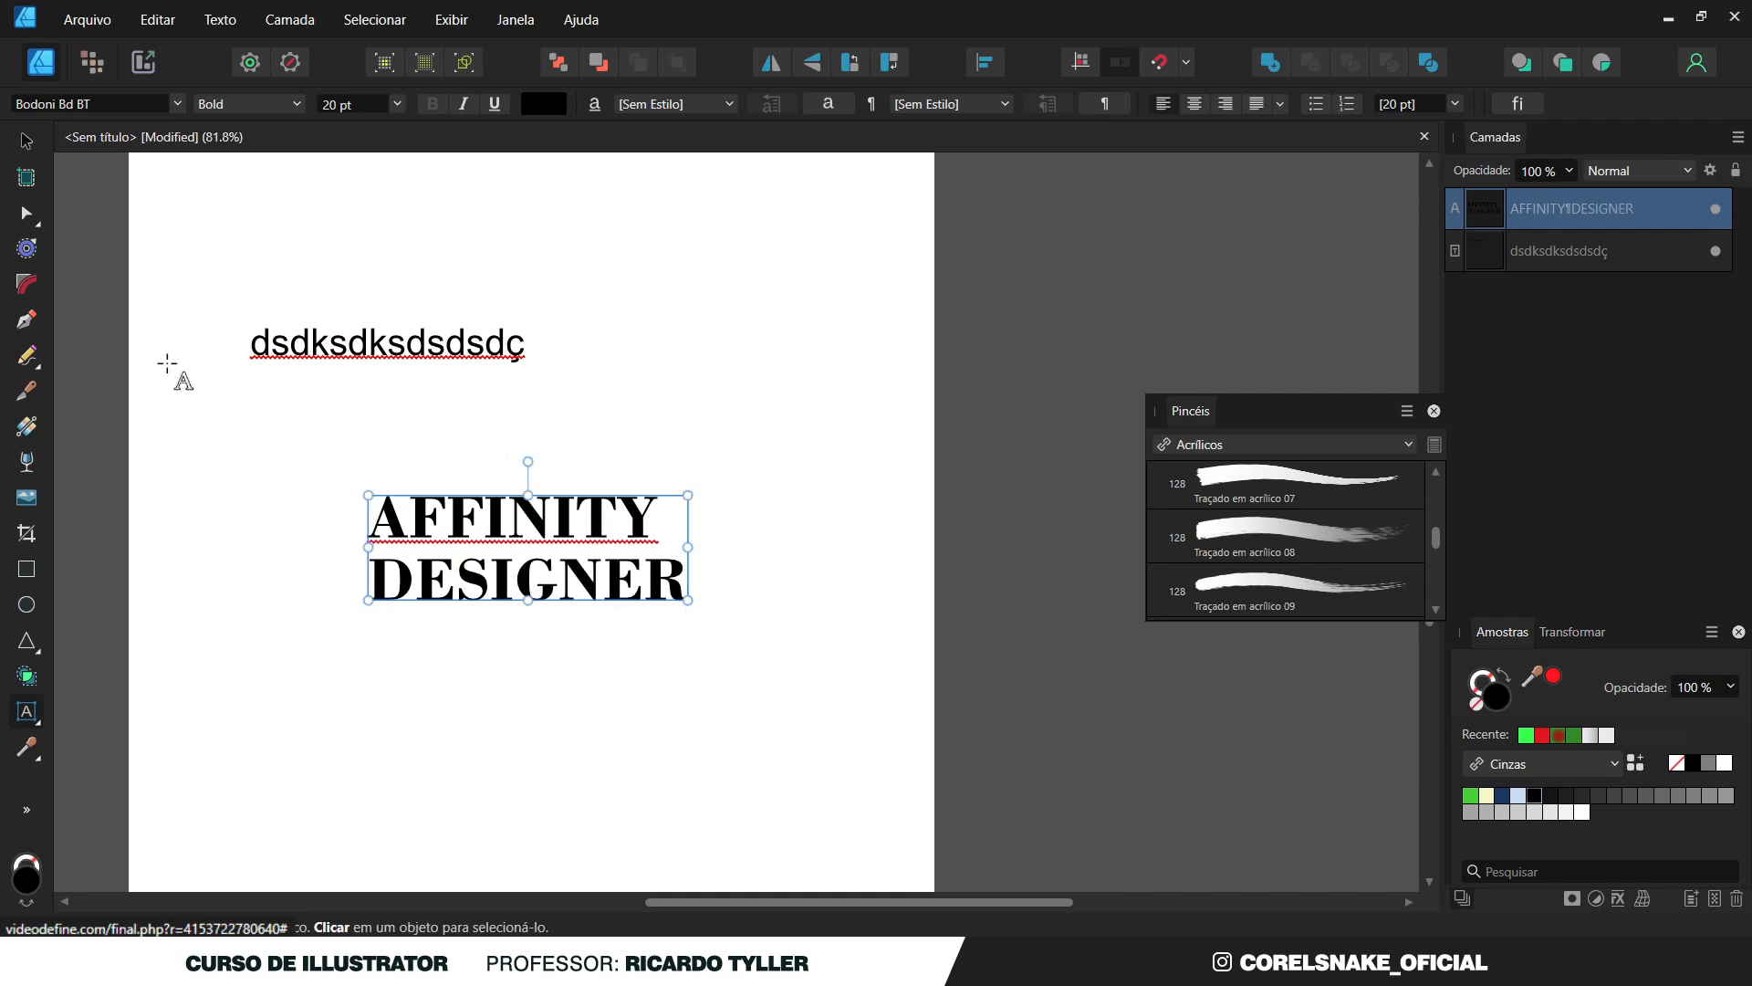
left_click(33, 140)
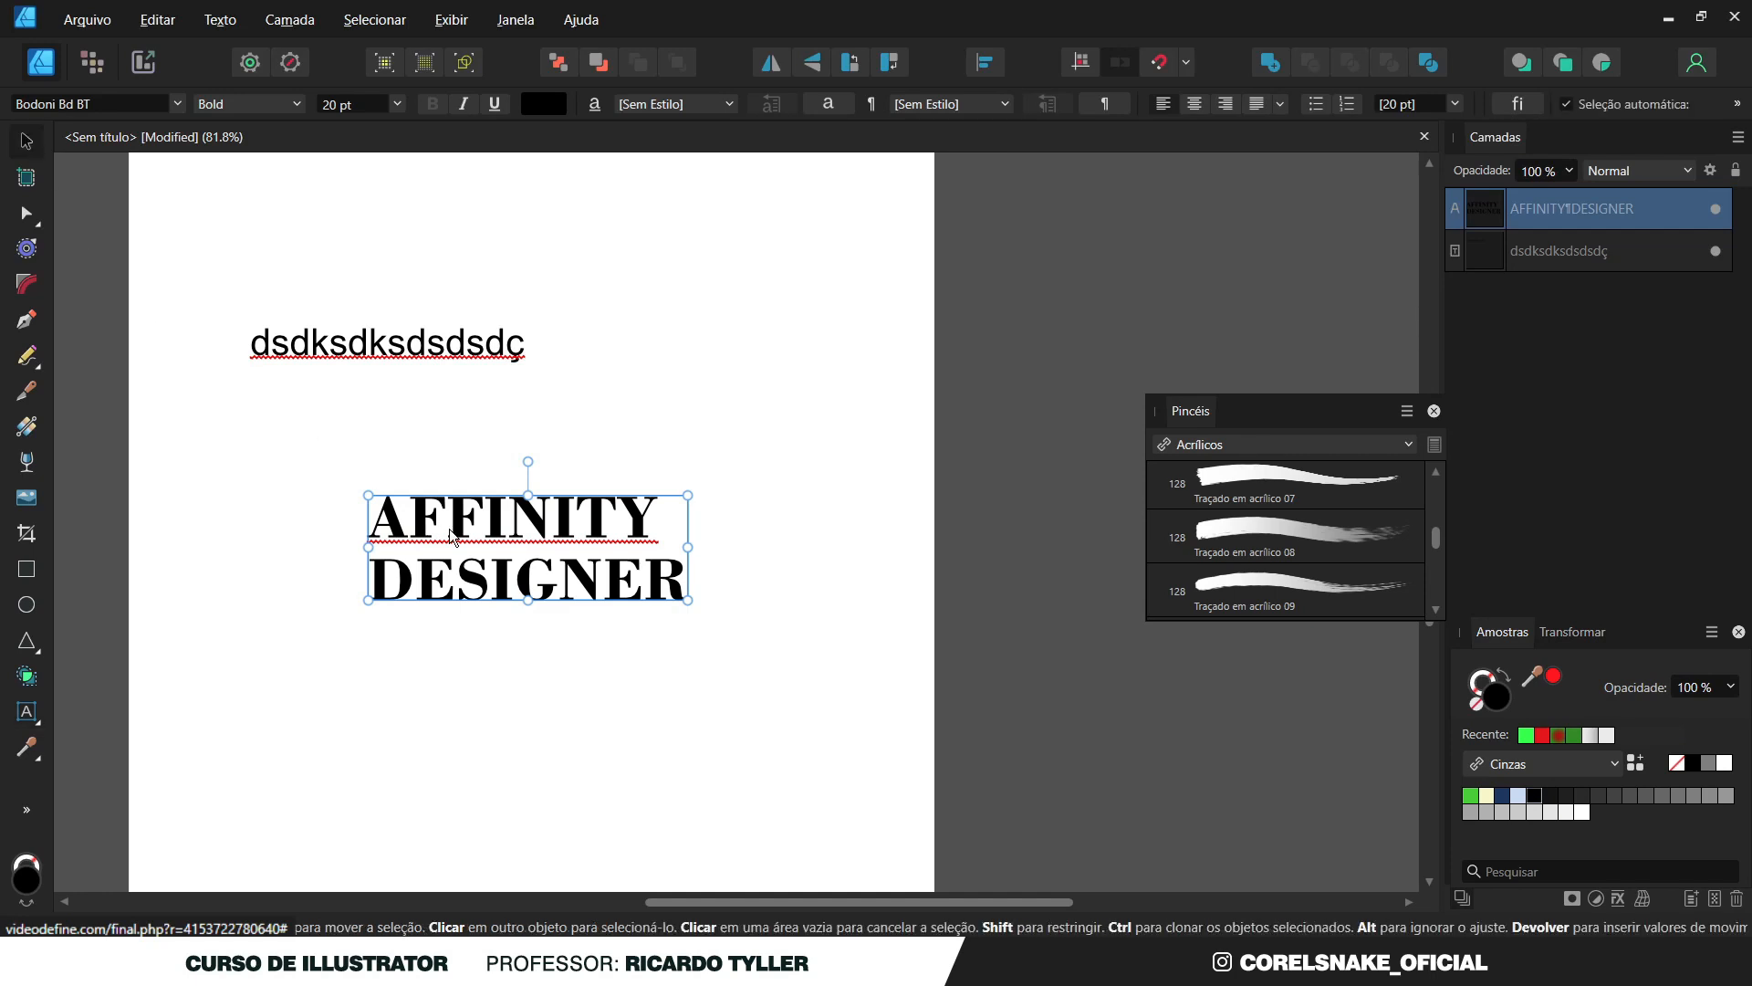
Widen the letter spacing of the AFFINITY DESIGNER text so the letters stand clearly apart.
key("alt+Right")
key("alt+Right")
key("alt+Right")
key("alt+Right")
key("alt+Right")
key("alt+Right")
key("alt+Right")
key("alt+Right")
key("alt+Right")
key("alt+Right")
key("alt+Right")
key("alt+Right")
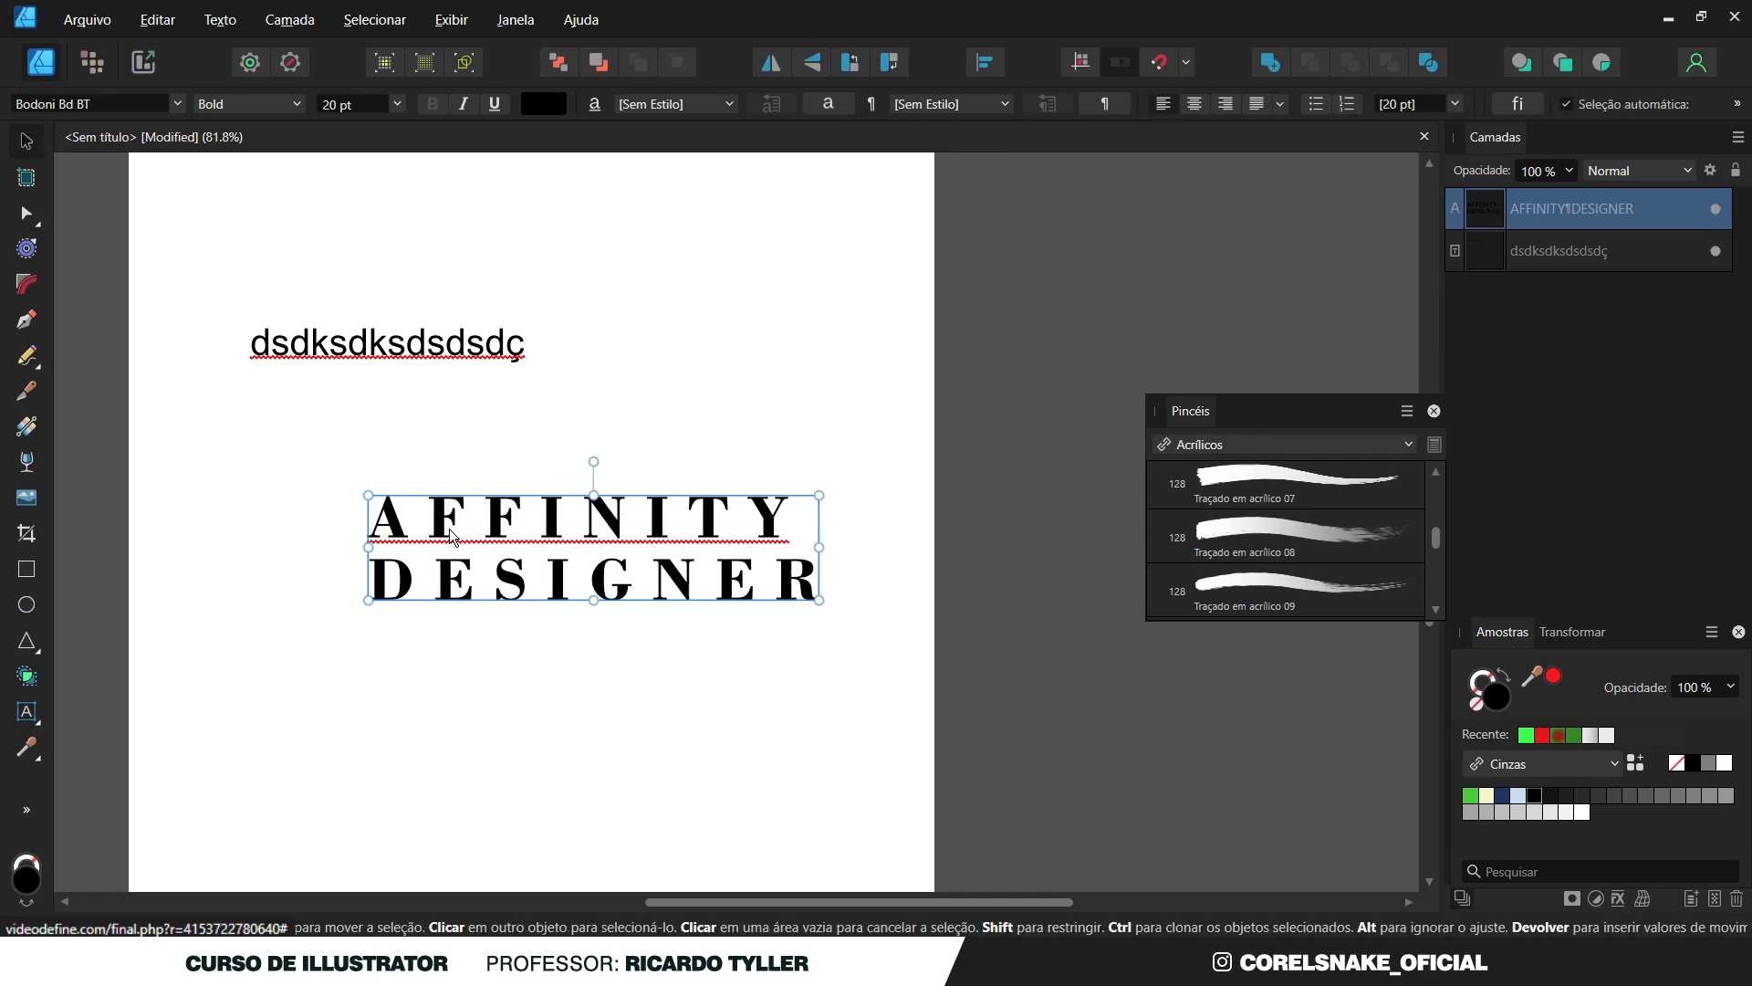
Tighten the letter spacing of the AFFINITY DESIGNER text to slightly closer than its default.
key("alt+Left")
key("alt+Left")
key("alt+Left")
key("alt+Left")
key("alt+Left")
key("alt+Left")
key("alt+Left")
key("alt+Left")
key("alt+Left")
key("alt+Left")
key("alt+Left")
key("alt+Left")
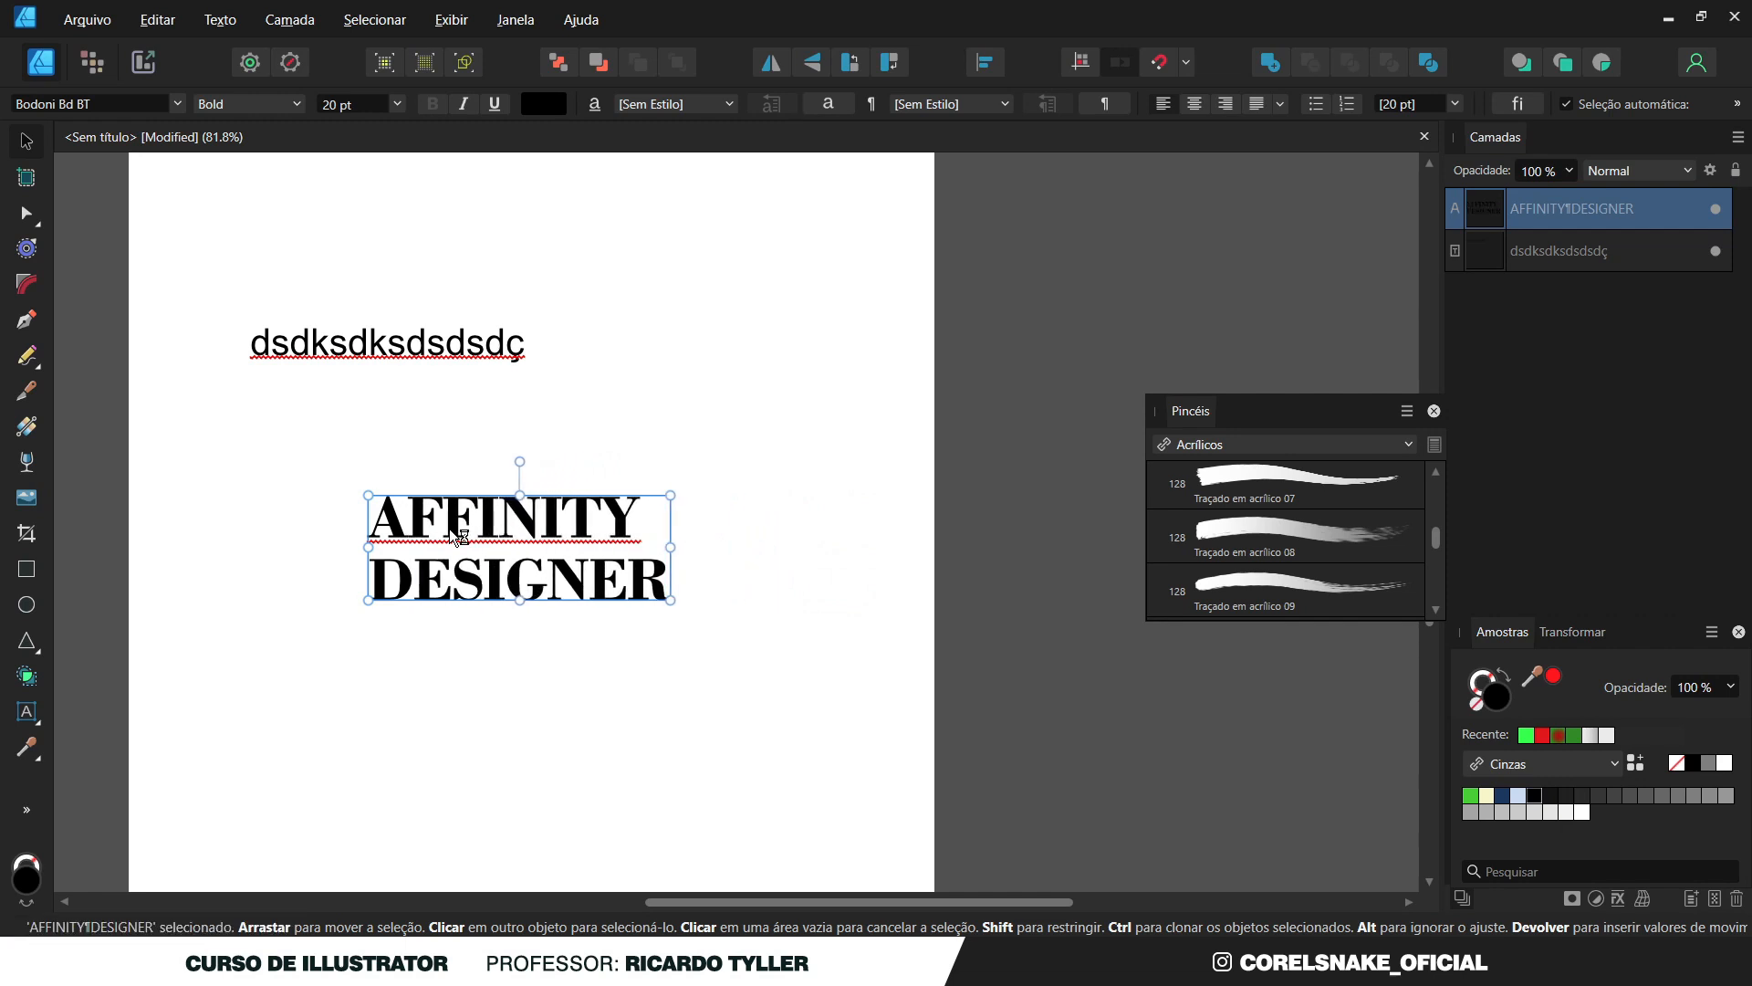
Increase the line spacing between AFFINITY and DESIGNER to 32 pt.
key("alt+Down")
key("alt+Down")
key("alt+Down")
key("alt+Down")
key("alt+Down")
key("alt+Up")
key("alt+Up")
key("alt+Up")
key("alt+Up")
key("alt+Up")
key("alt+Up")
key("alt+Up")
key("alt+Up")
key("alt+Up")
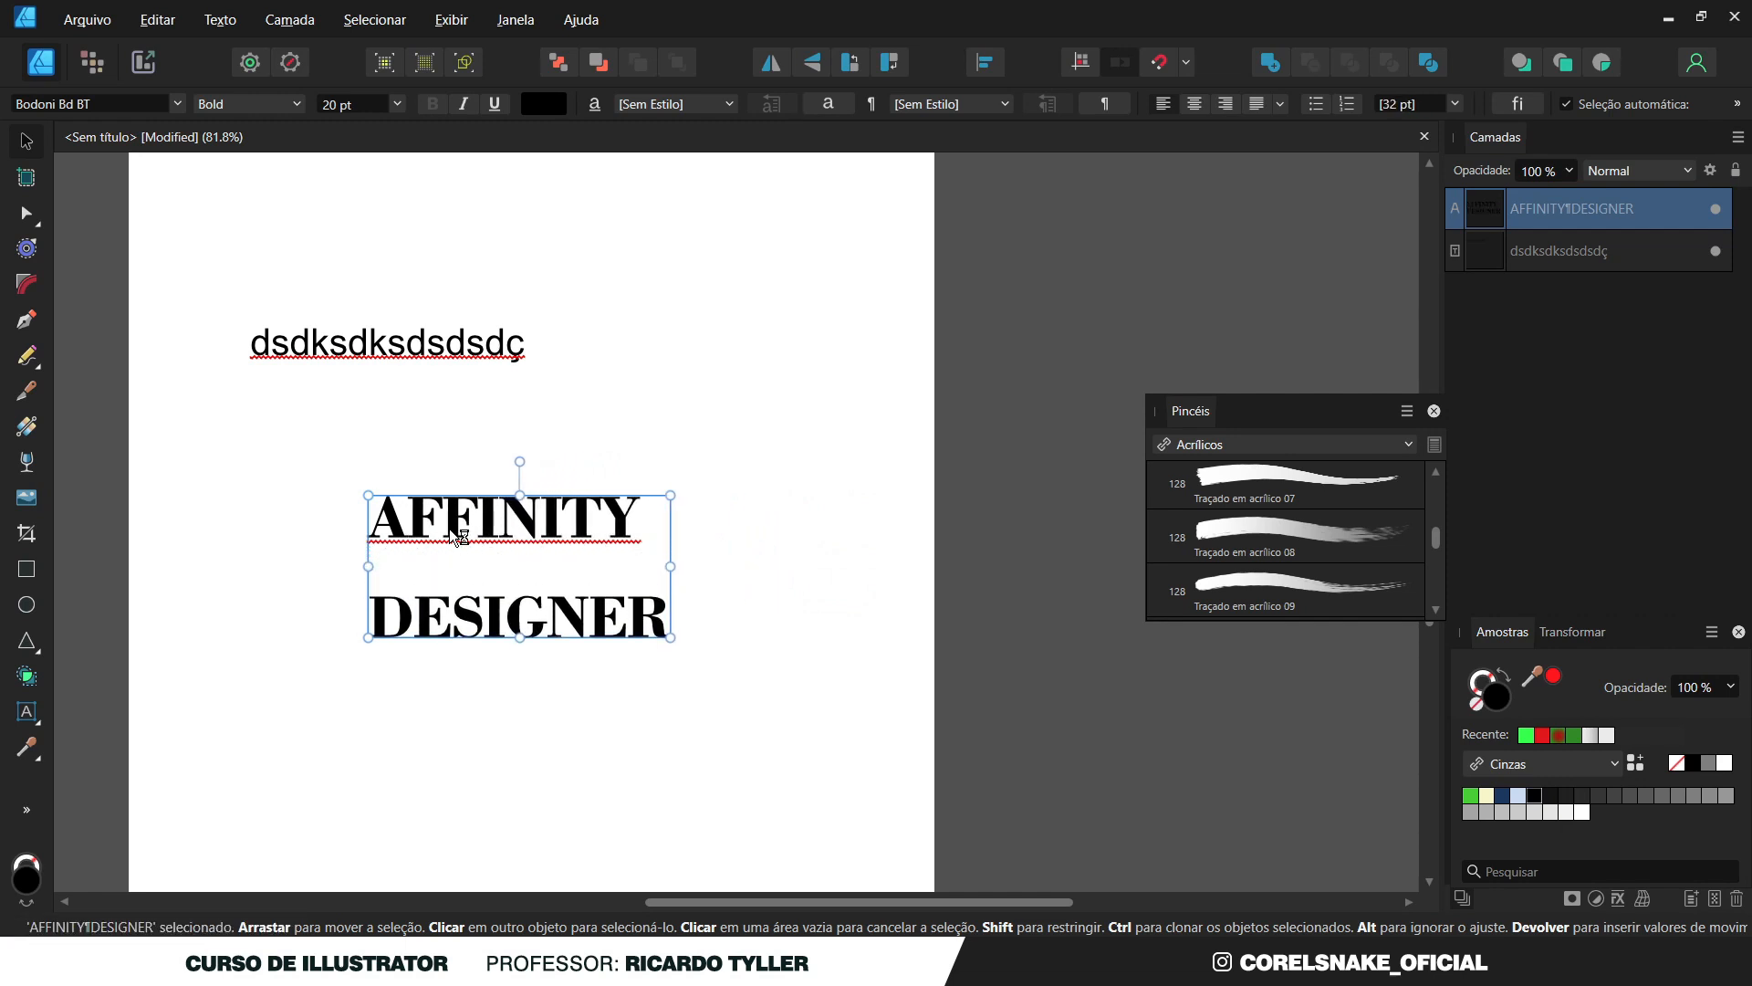
Reduce the text's line spacing to 17,8 pt and loosen its letter spacing slightly.
key("alt+Right")
key("alt+Right")
key("alt+Right")
key("alt+Right")
key("alt+Right")
key("alt+Right")
key("alt+Right")
key("alt+Right")
key("alt+Right")
key("alt+Right")
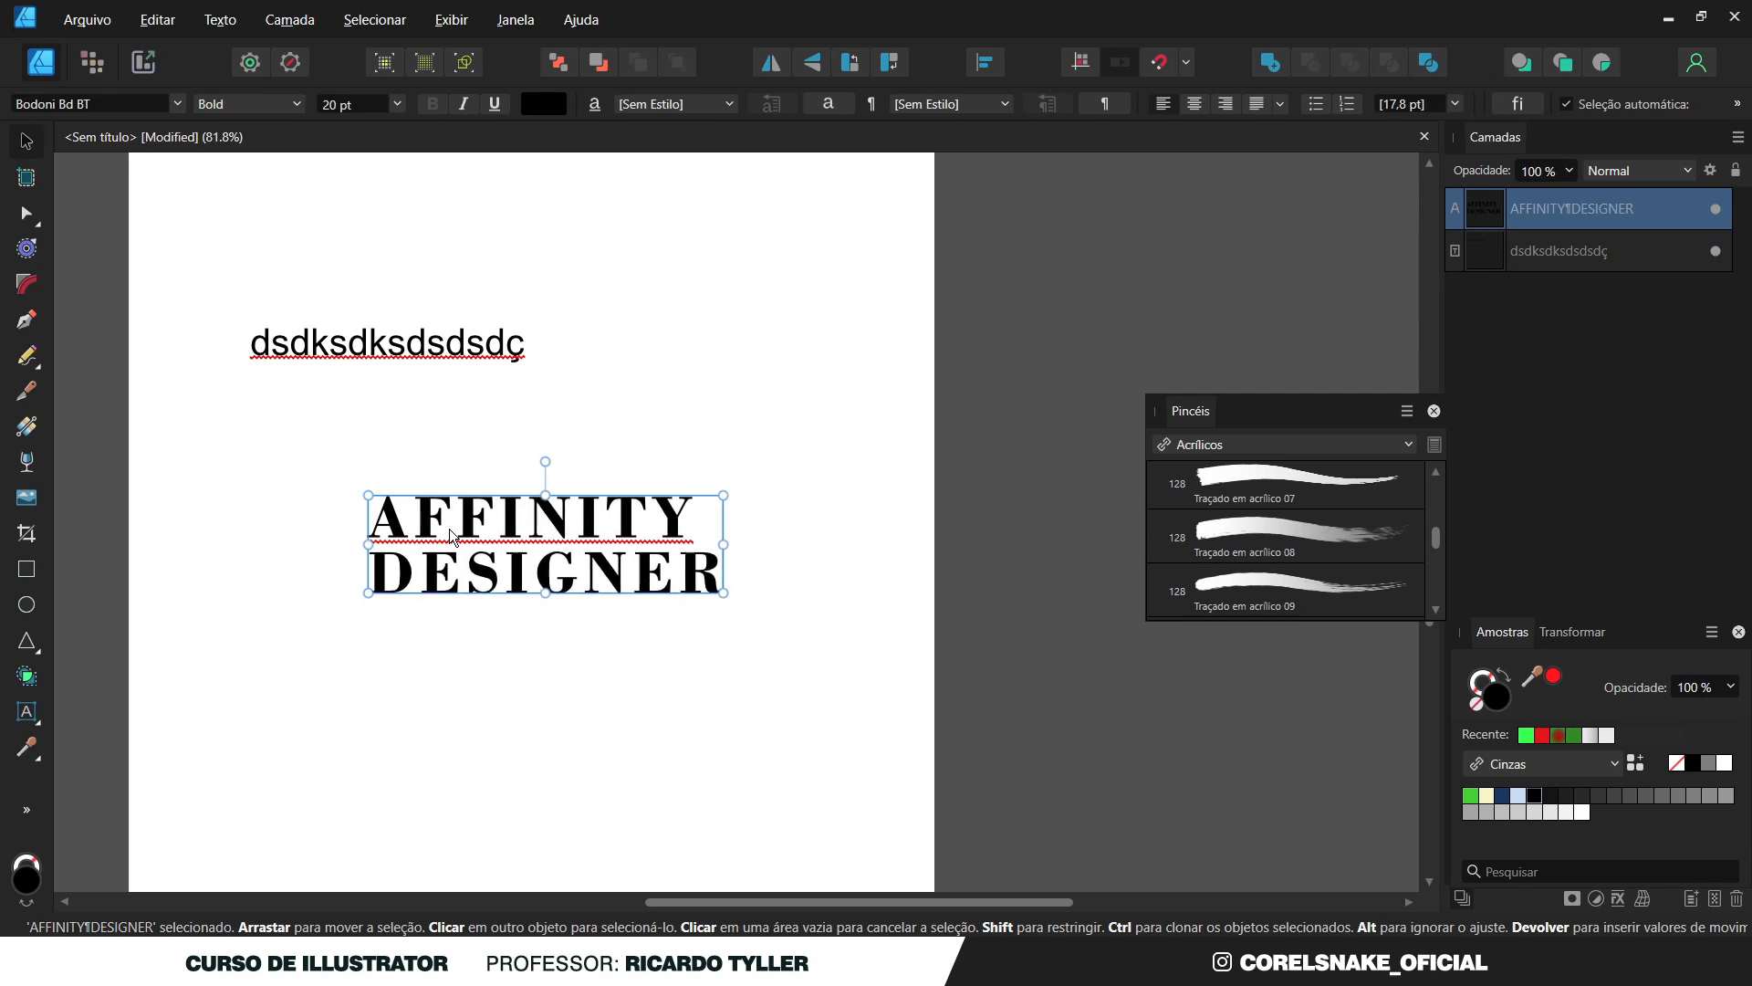
Spread the AFFINITY DESIGNER letters far apart, then bring their spacing back to about the default.
key("alt+Left")
key("alt+Left")
key("alt+Left")
key("alt+Left")
key("alt+Left")
key("alt+Left")
key("alt+Left")
key("alt+Left")
key("alt+Left")
key("alt+Left")
key("alt+Left")
key("alt+Left")
key("alt+Left")
key("alt+Left")
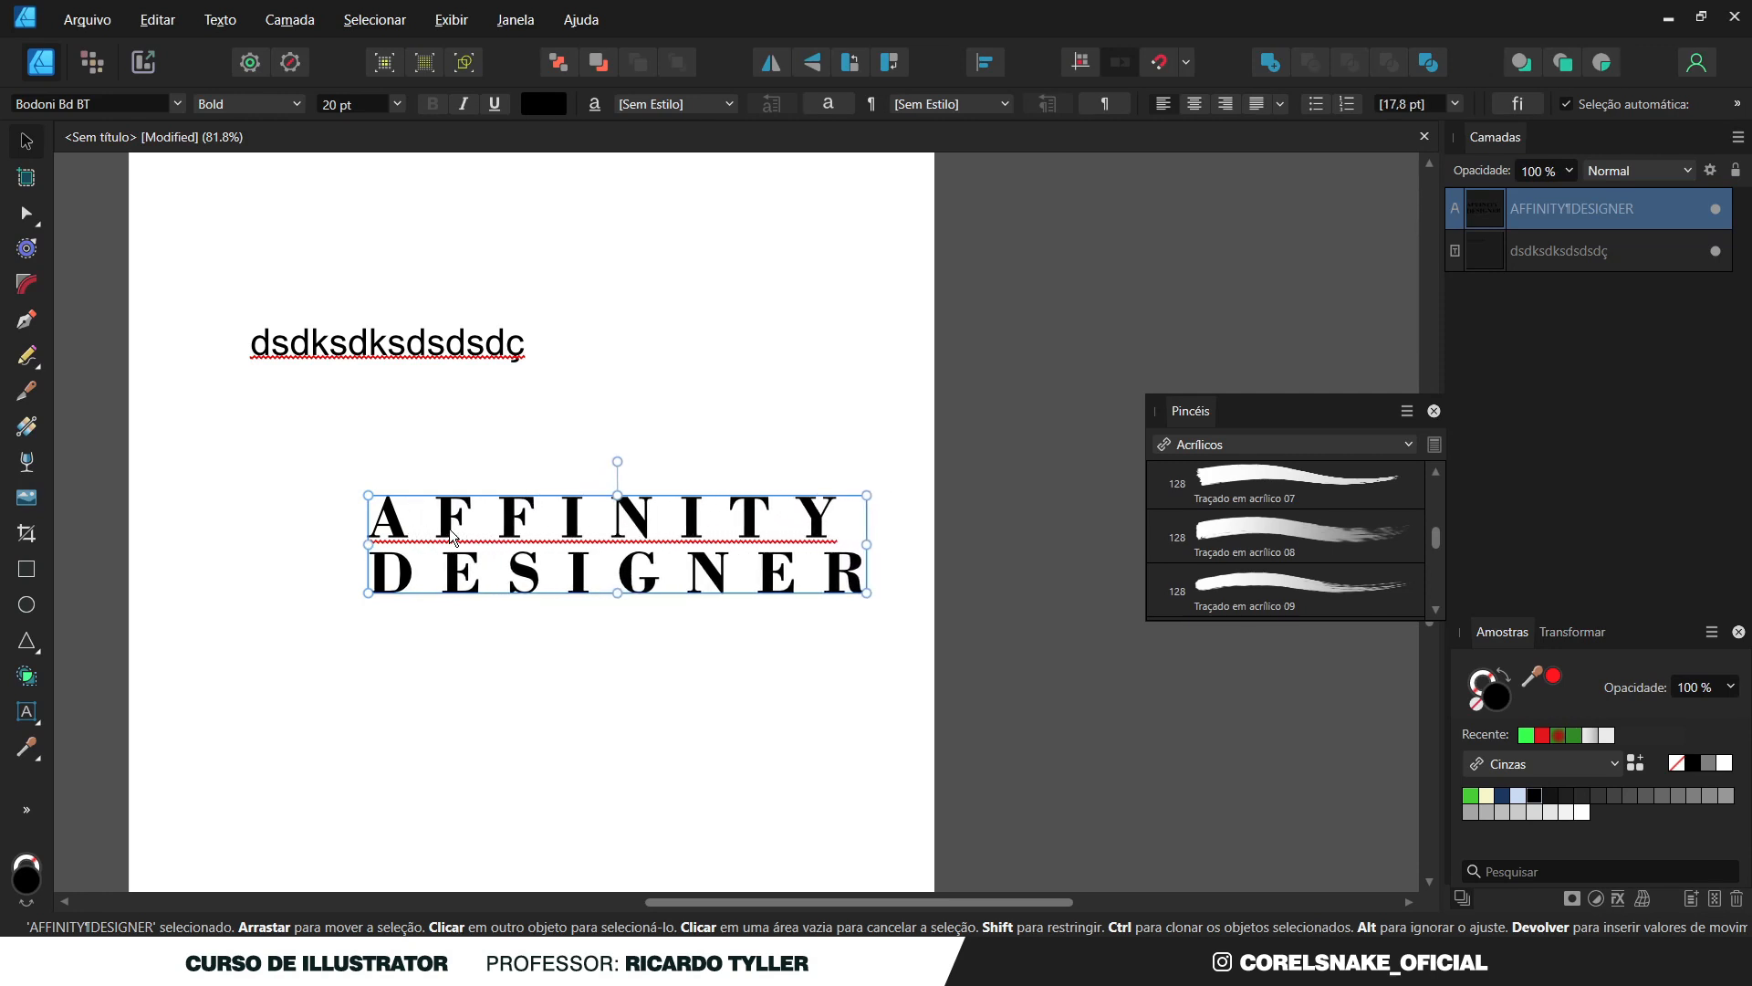
key("alt+Left")
key("alt+Left")
key("alt+Left")
key("alt+Left")
key("alt+Left")
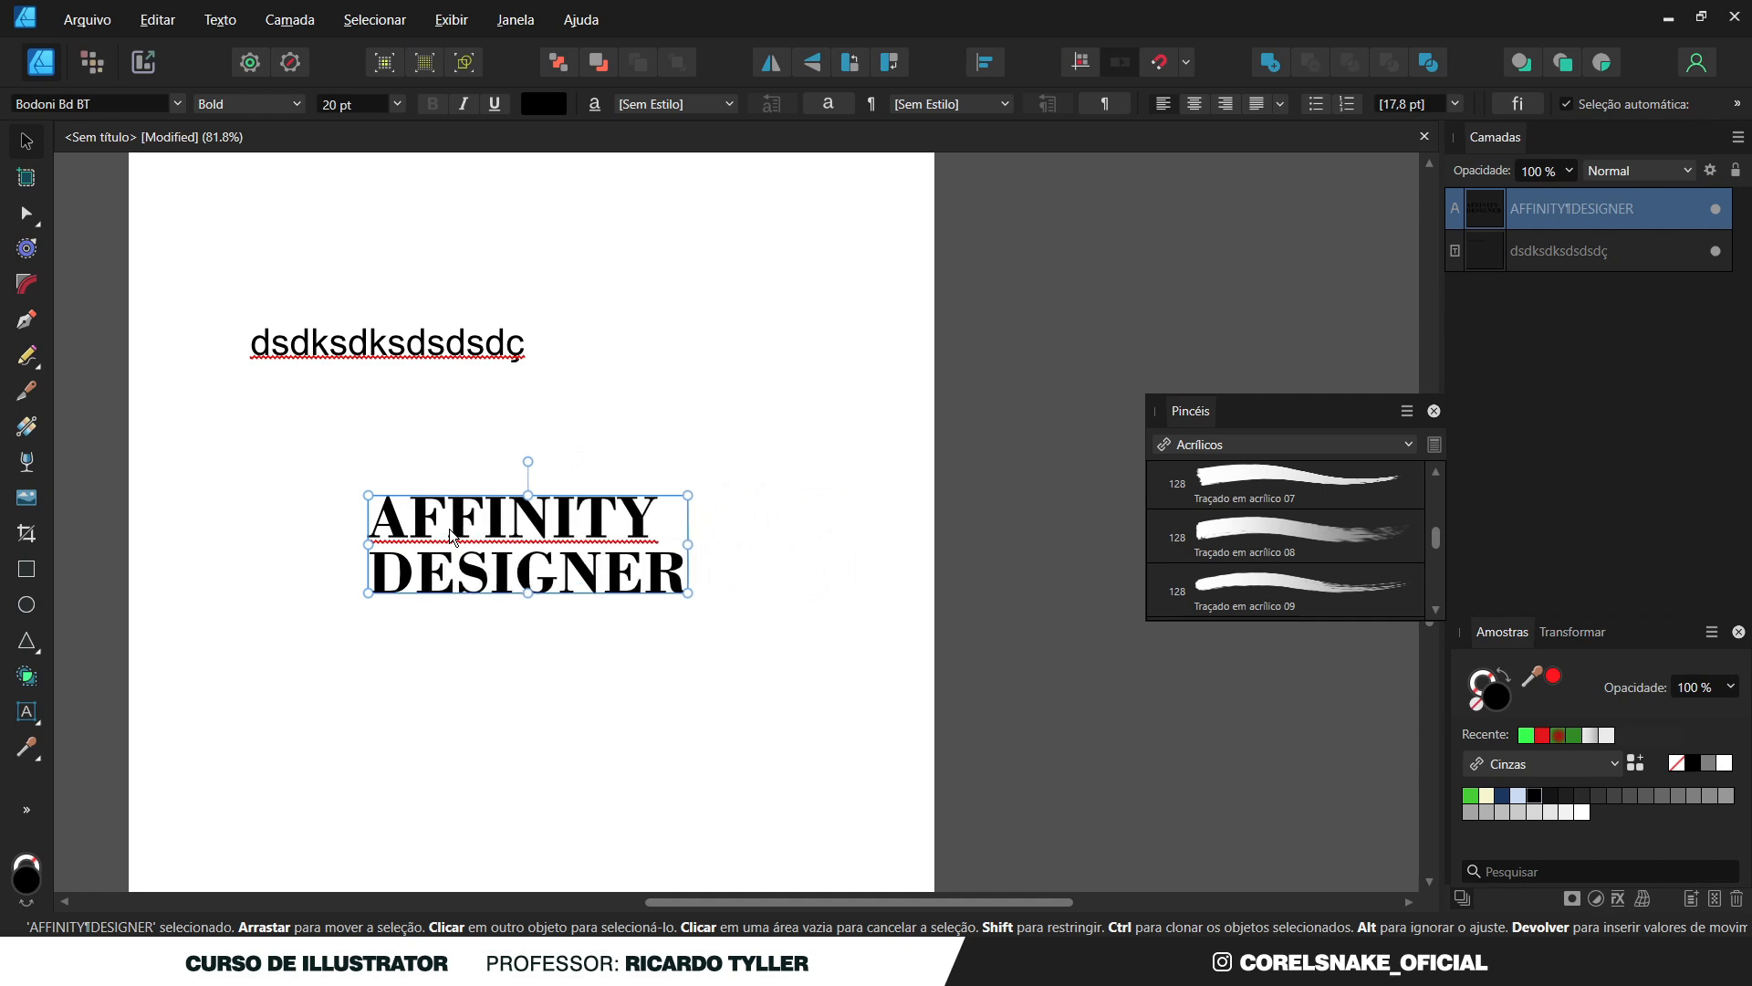
Expand the letter spacing until the text nearly reaches the artboard's right edge, then tighten it to slightly below the default.
key("alt+Right")
key("alt+Right")
key("alt+Right")
key("alt+Right")
key("alt+Right")
key("alt+Right")
key("alt+Right")
key("alt+Right")
key("alt+Right")
key("alt+Right")
key("alt+Right")
key("alt+Right")
key("alt+Right")
key("alt+Right")
key("alt+Right")
key("alt+Right")
key("alt+Right")
key("alt+Right")
key("alt+Right")
key("alt+Right")
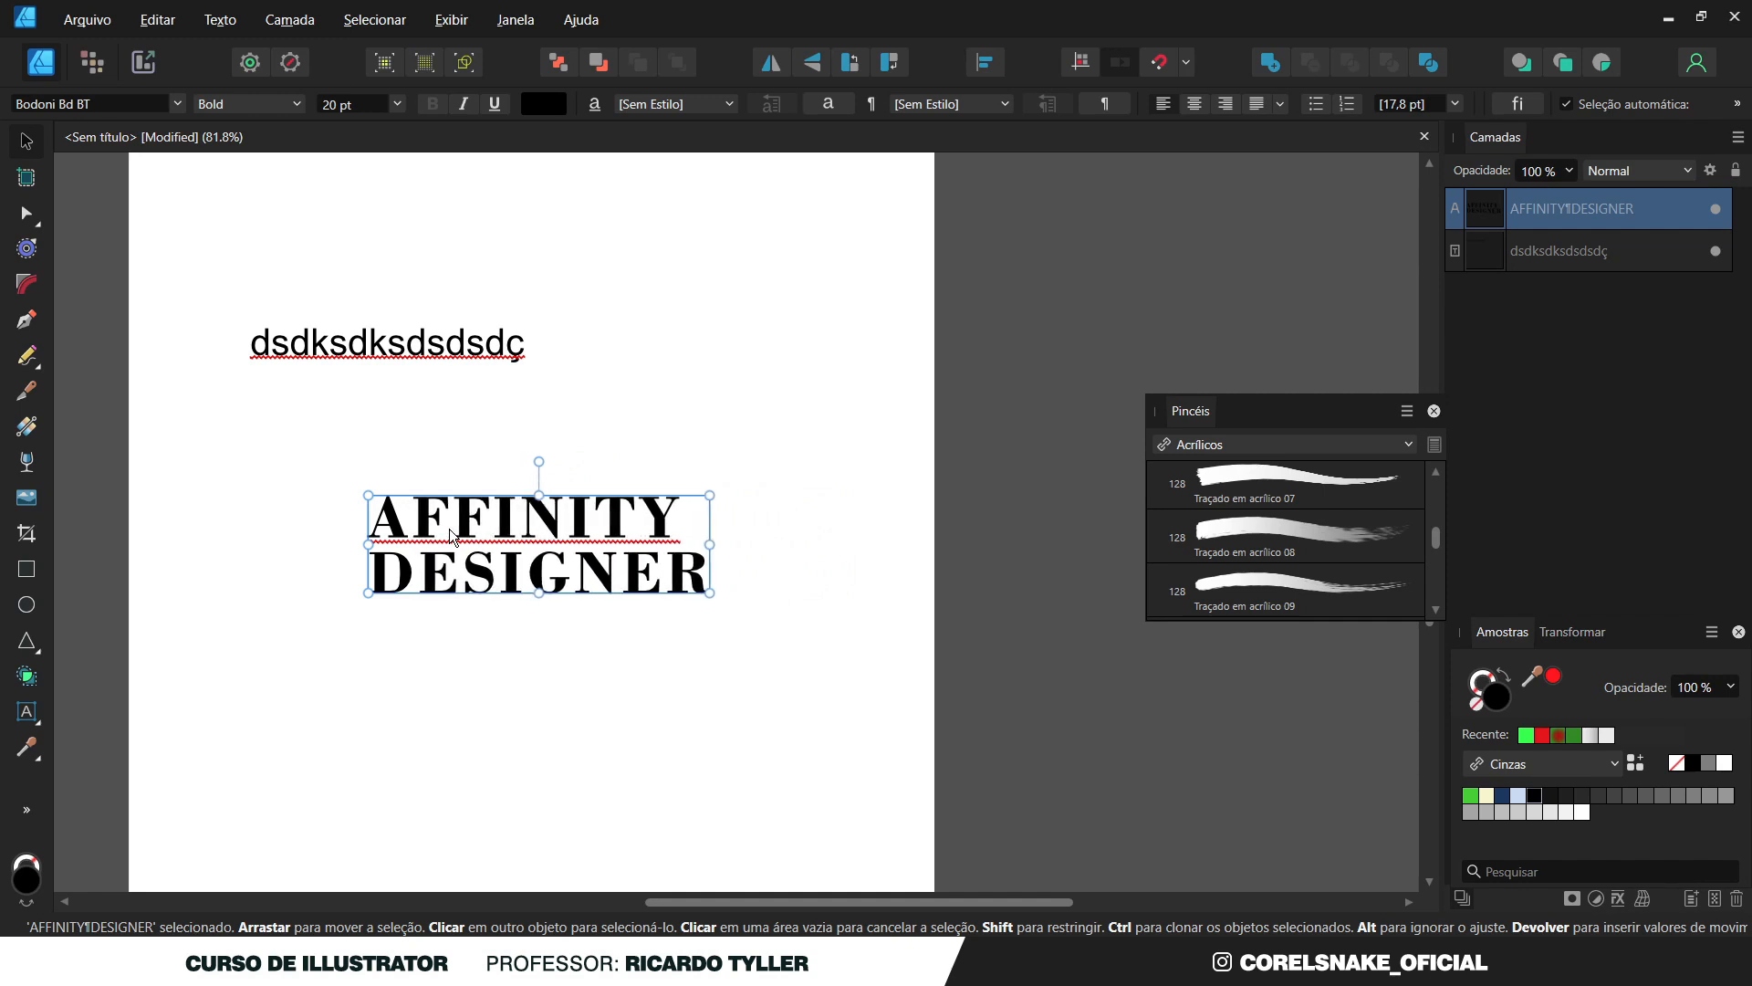
key("alt+Left")
key("alt+Left")
key("alt+Left")
key("alt+Left")
key("alt+Left")
key("alt+Left")
key("alt+Left")
key("alt+Left")
key("alt+Left")
key("alt+Left")
key("alt+Left")
key("alt+Left")
key("alt+Left")
key("alt+Left")
key("alt+Left")
key("alt+Left")
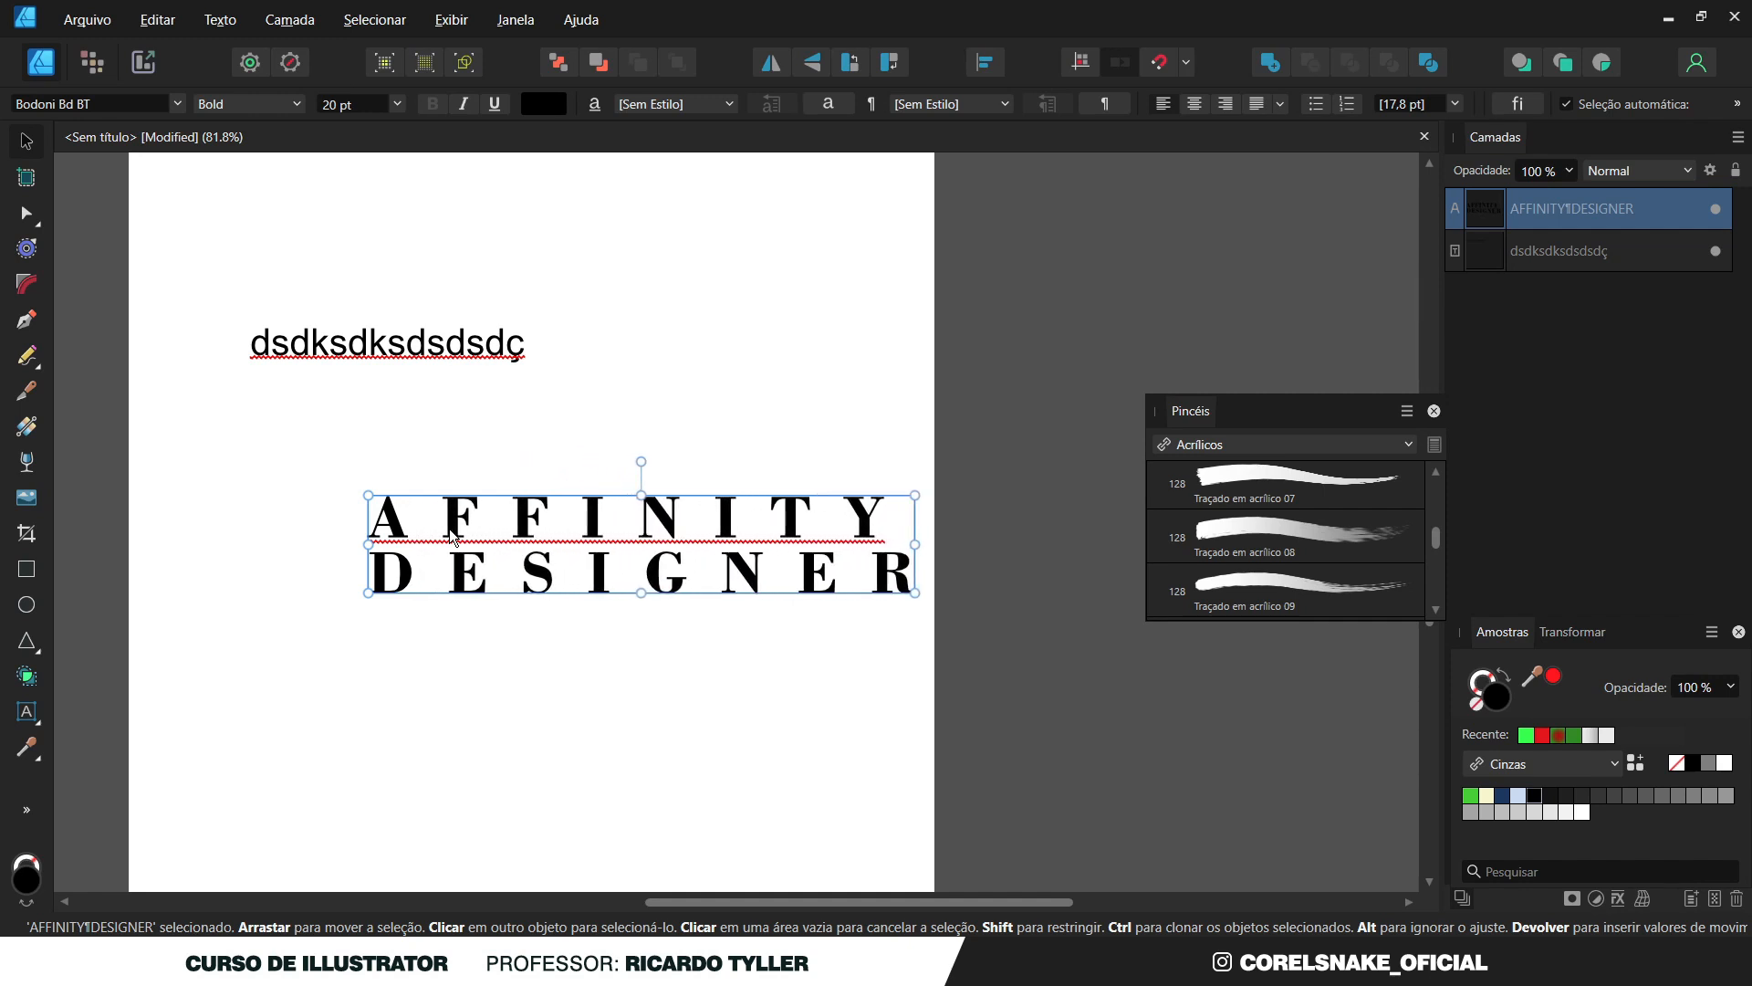
key("alt+Left")
key("alt+Left")
key("alt+Left")
key("alt+Left")
key("alt+Left")
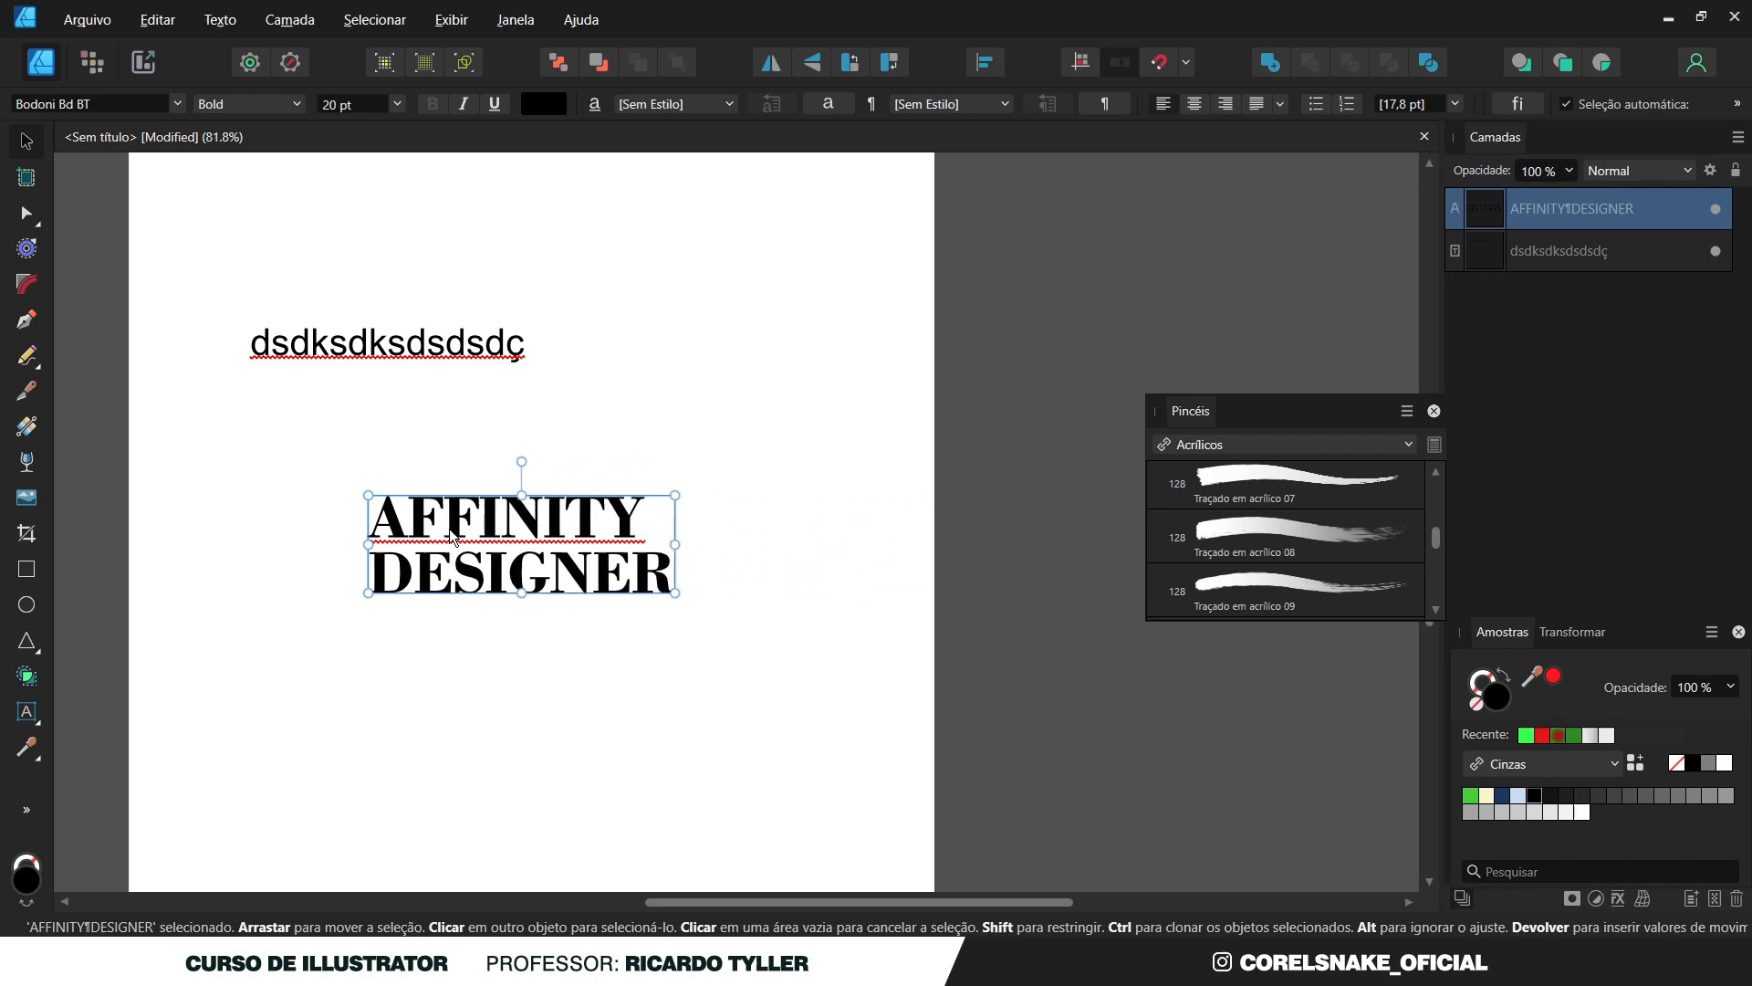
Reduce the text's line spacing to 14 pt, then settle it at 15,8 pt.
key("alt+Up")
key("alt+Up")
key("alt+Down")
key("alt+Down")
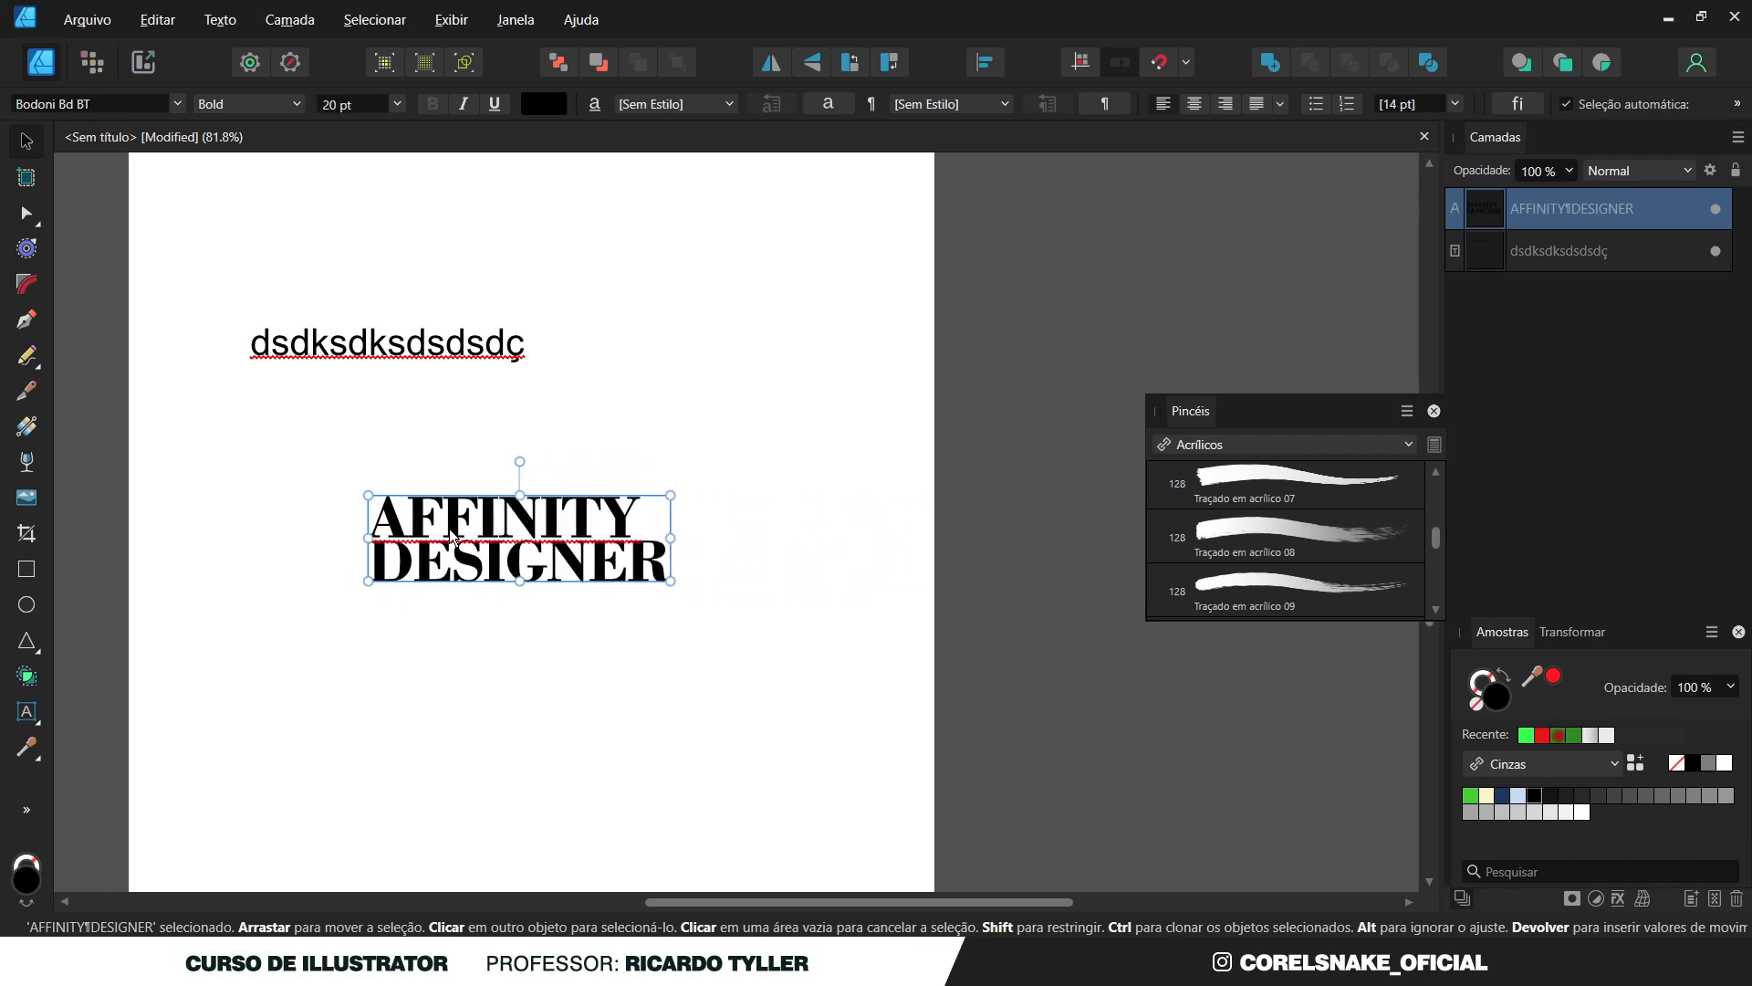
key("alt+Up")
key("alt+Up")
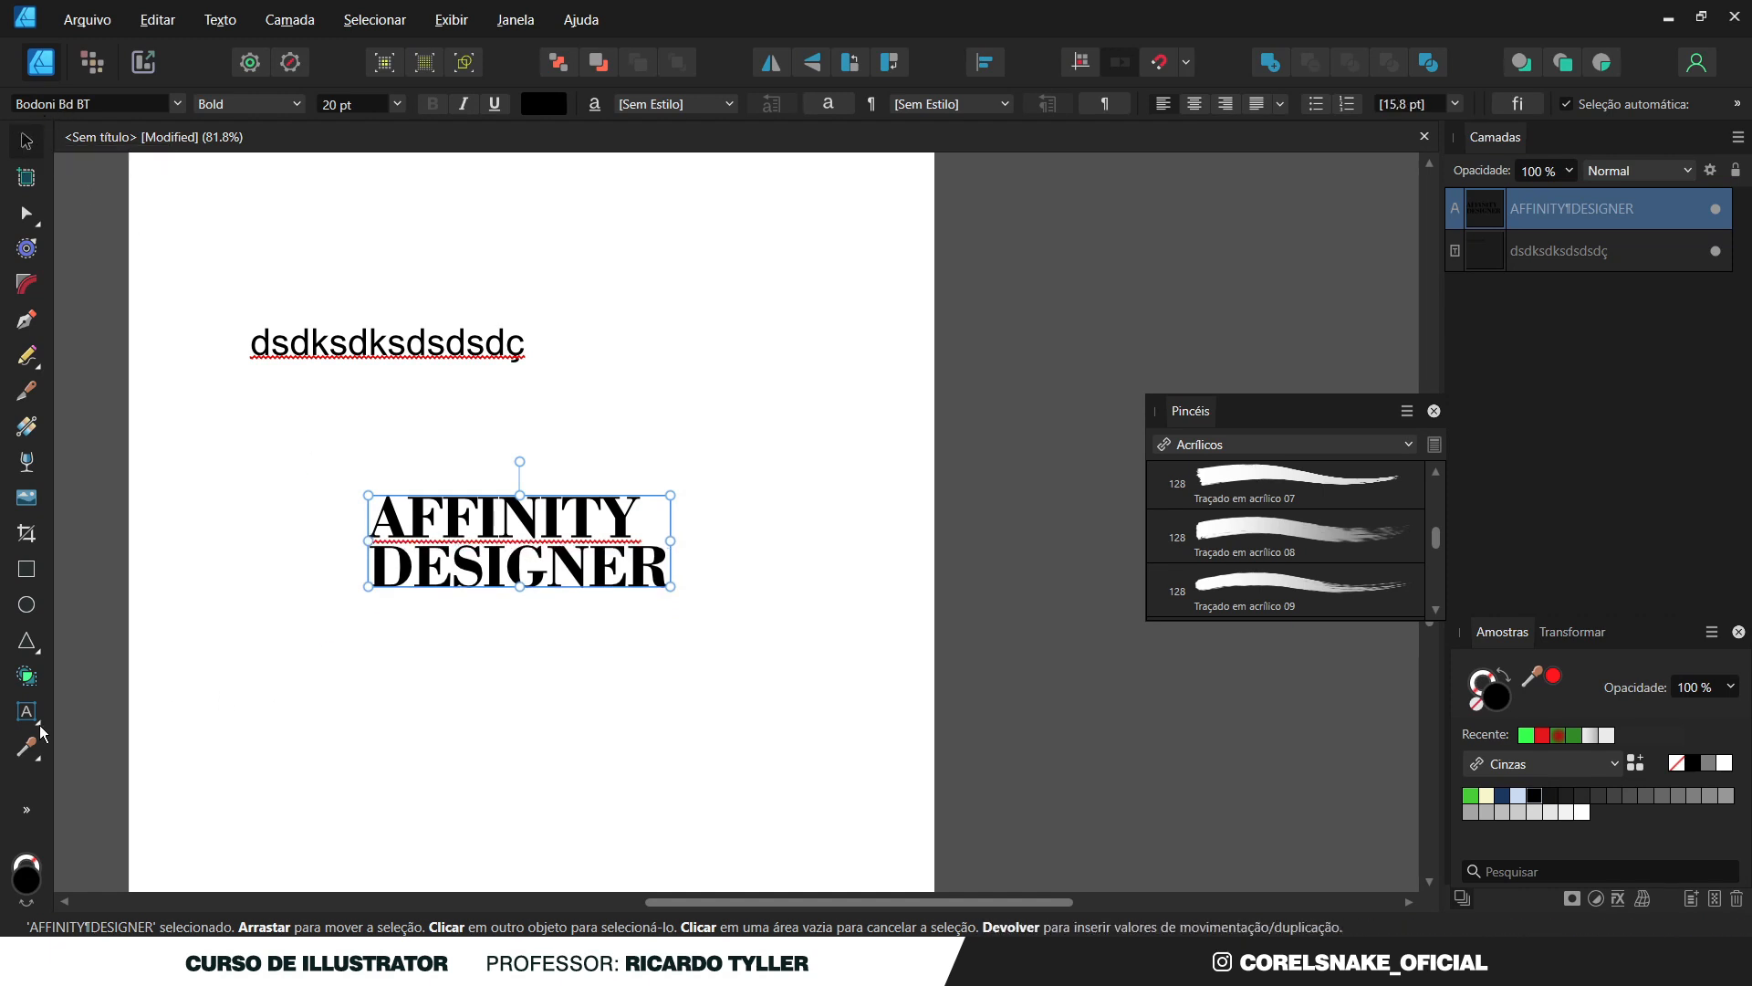
Select both the frame text and the AFFINITY DESIGNER text and delete them from the artboard.
left_click(315, 337)
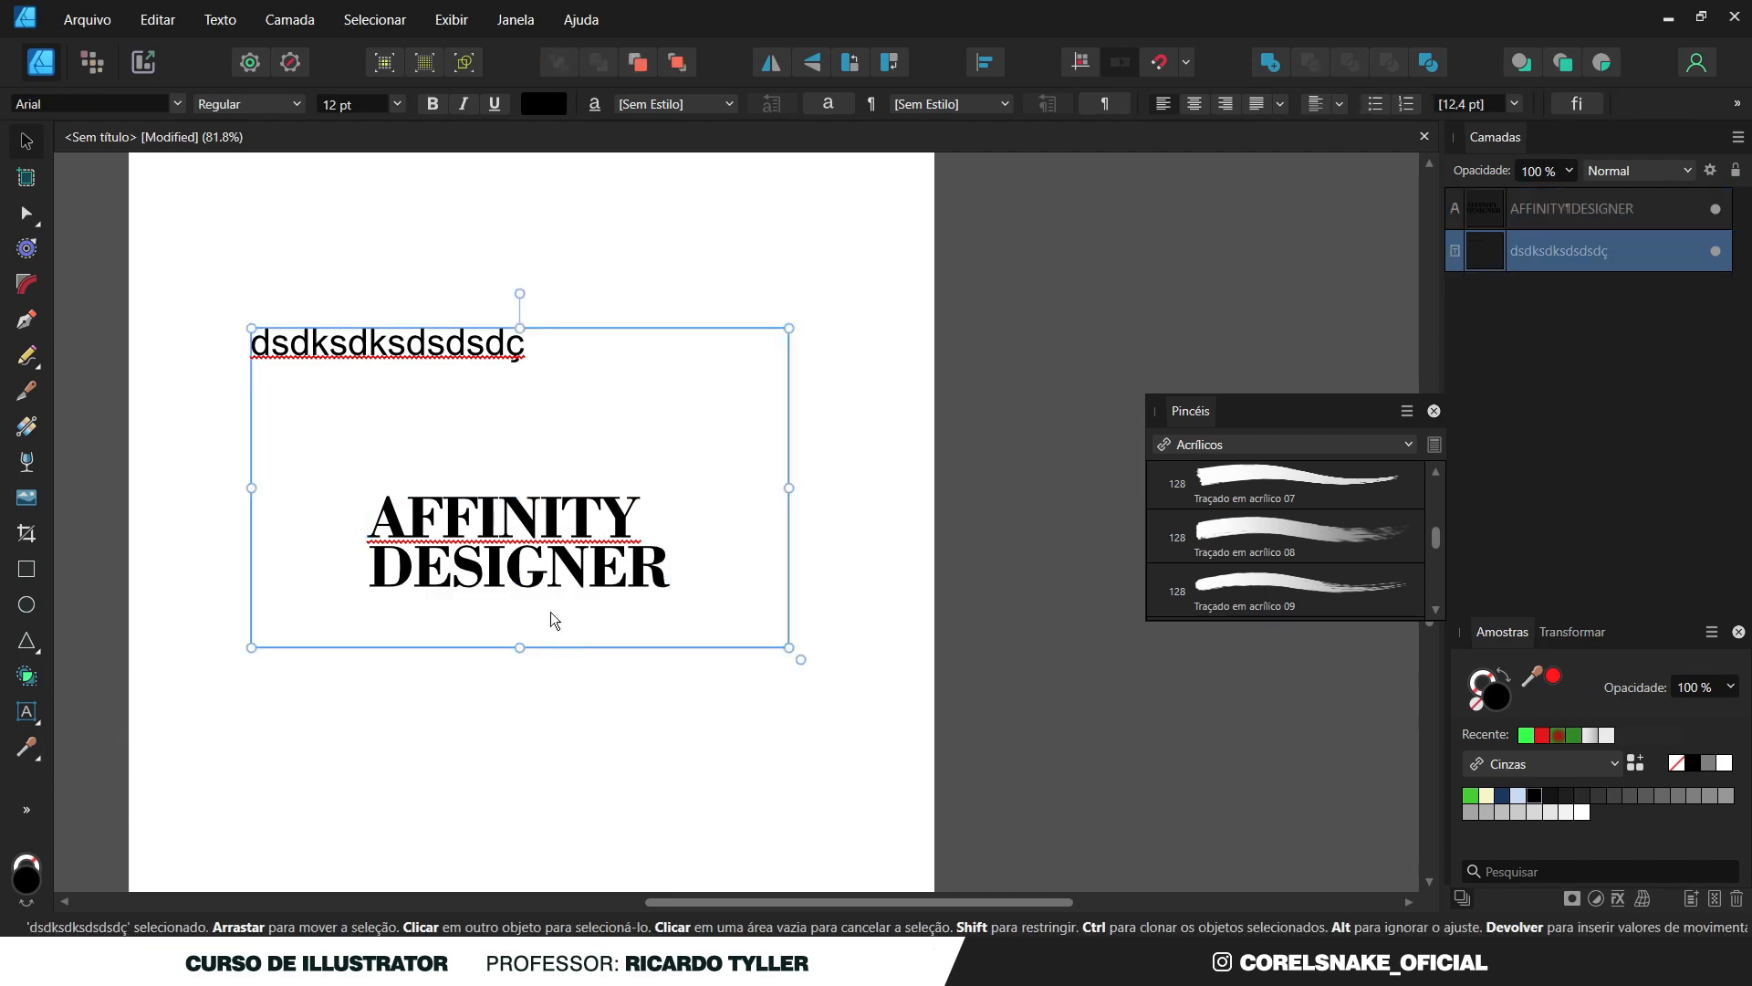
left_click_drag(177, 243, 879, 731)
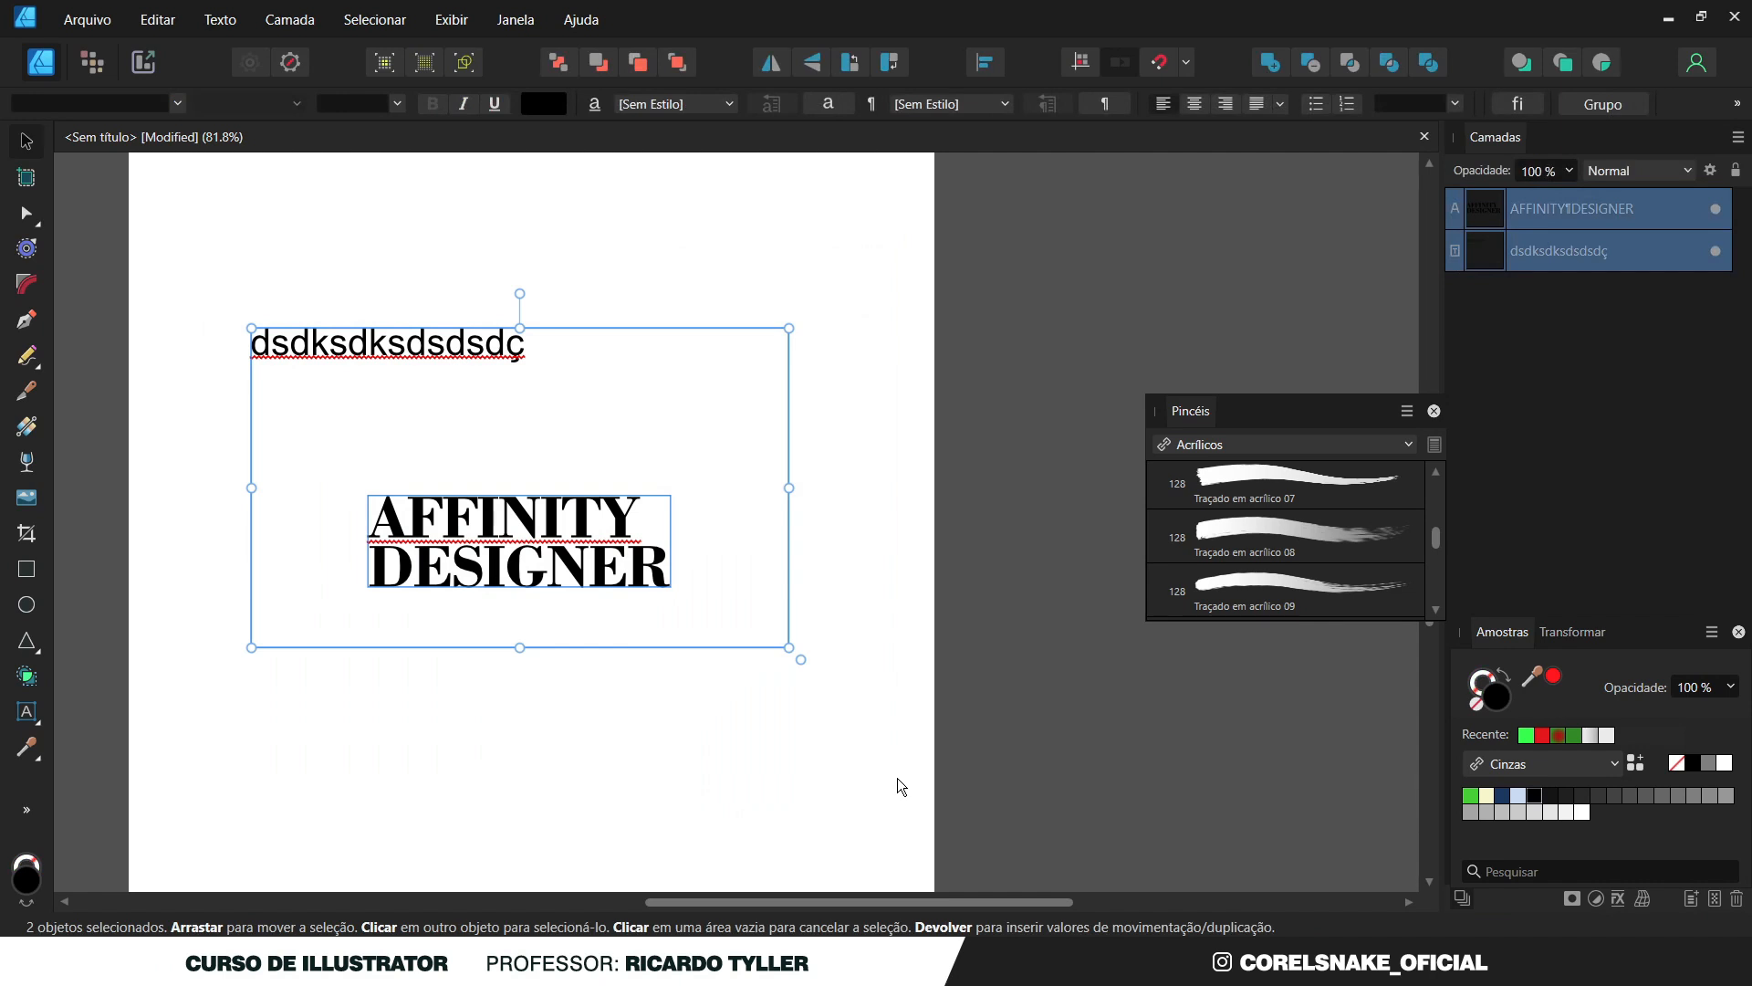
key("Delete")
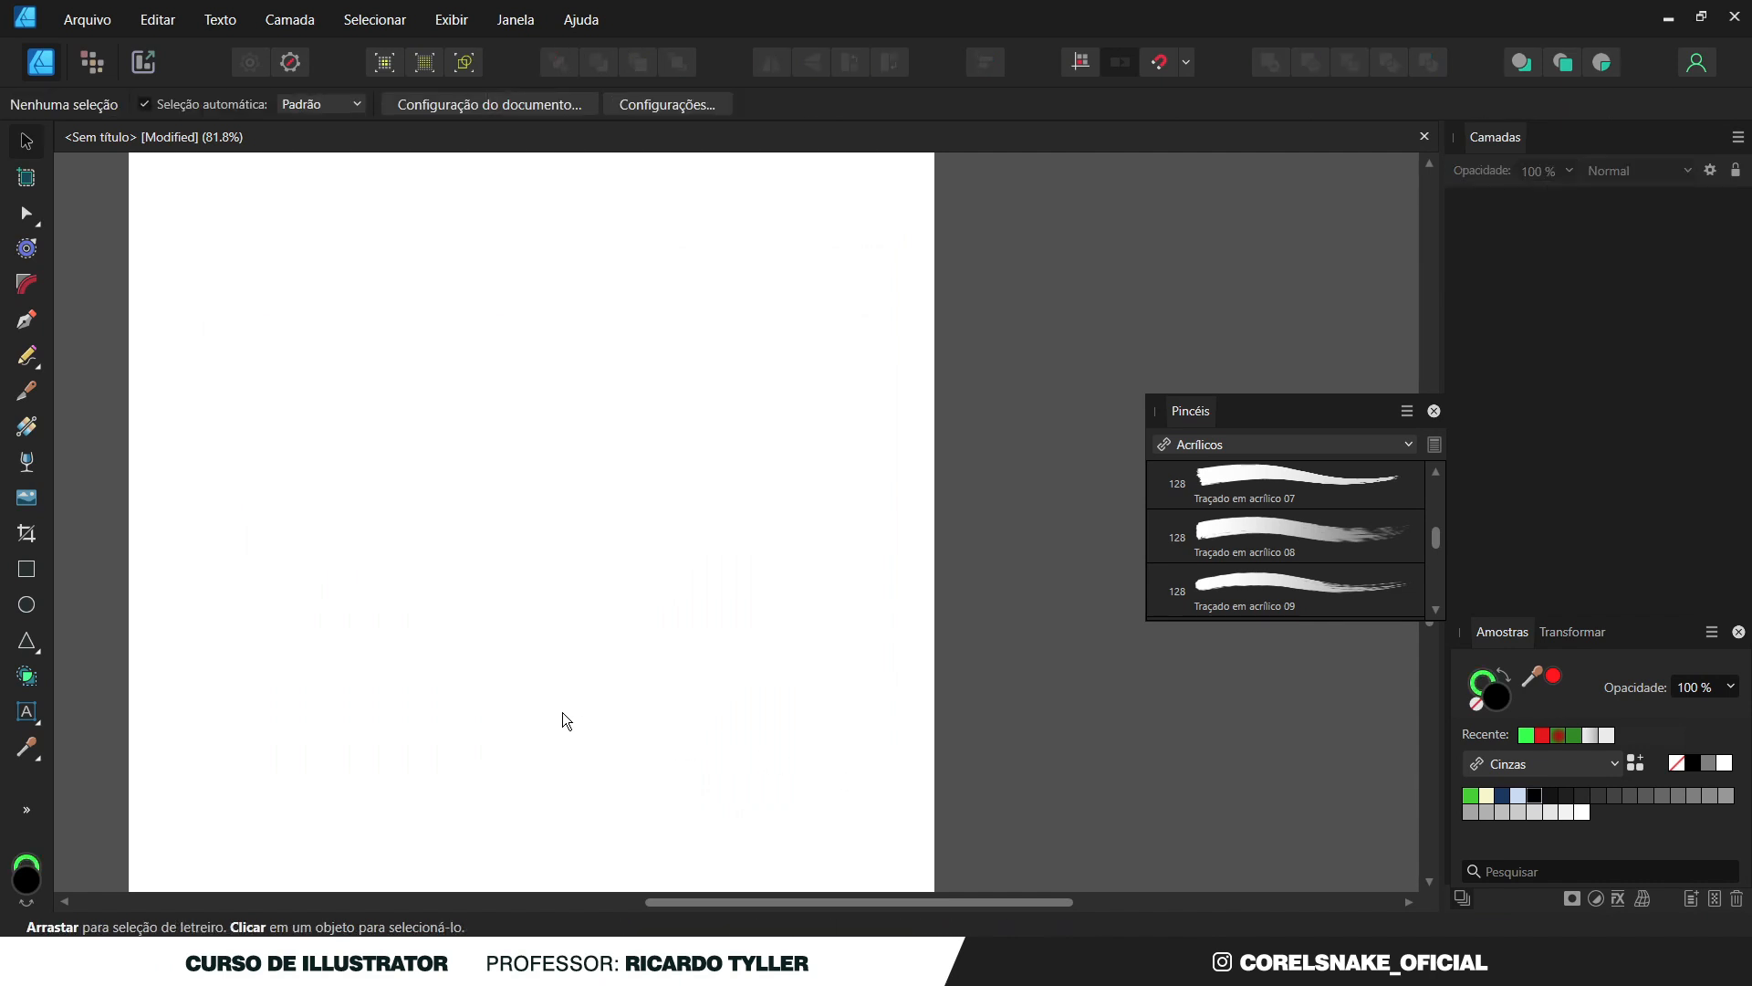
Activate the Color Picker tool and sample the artboard's white as the fill colour.
left_click(35, 755)
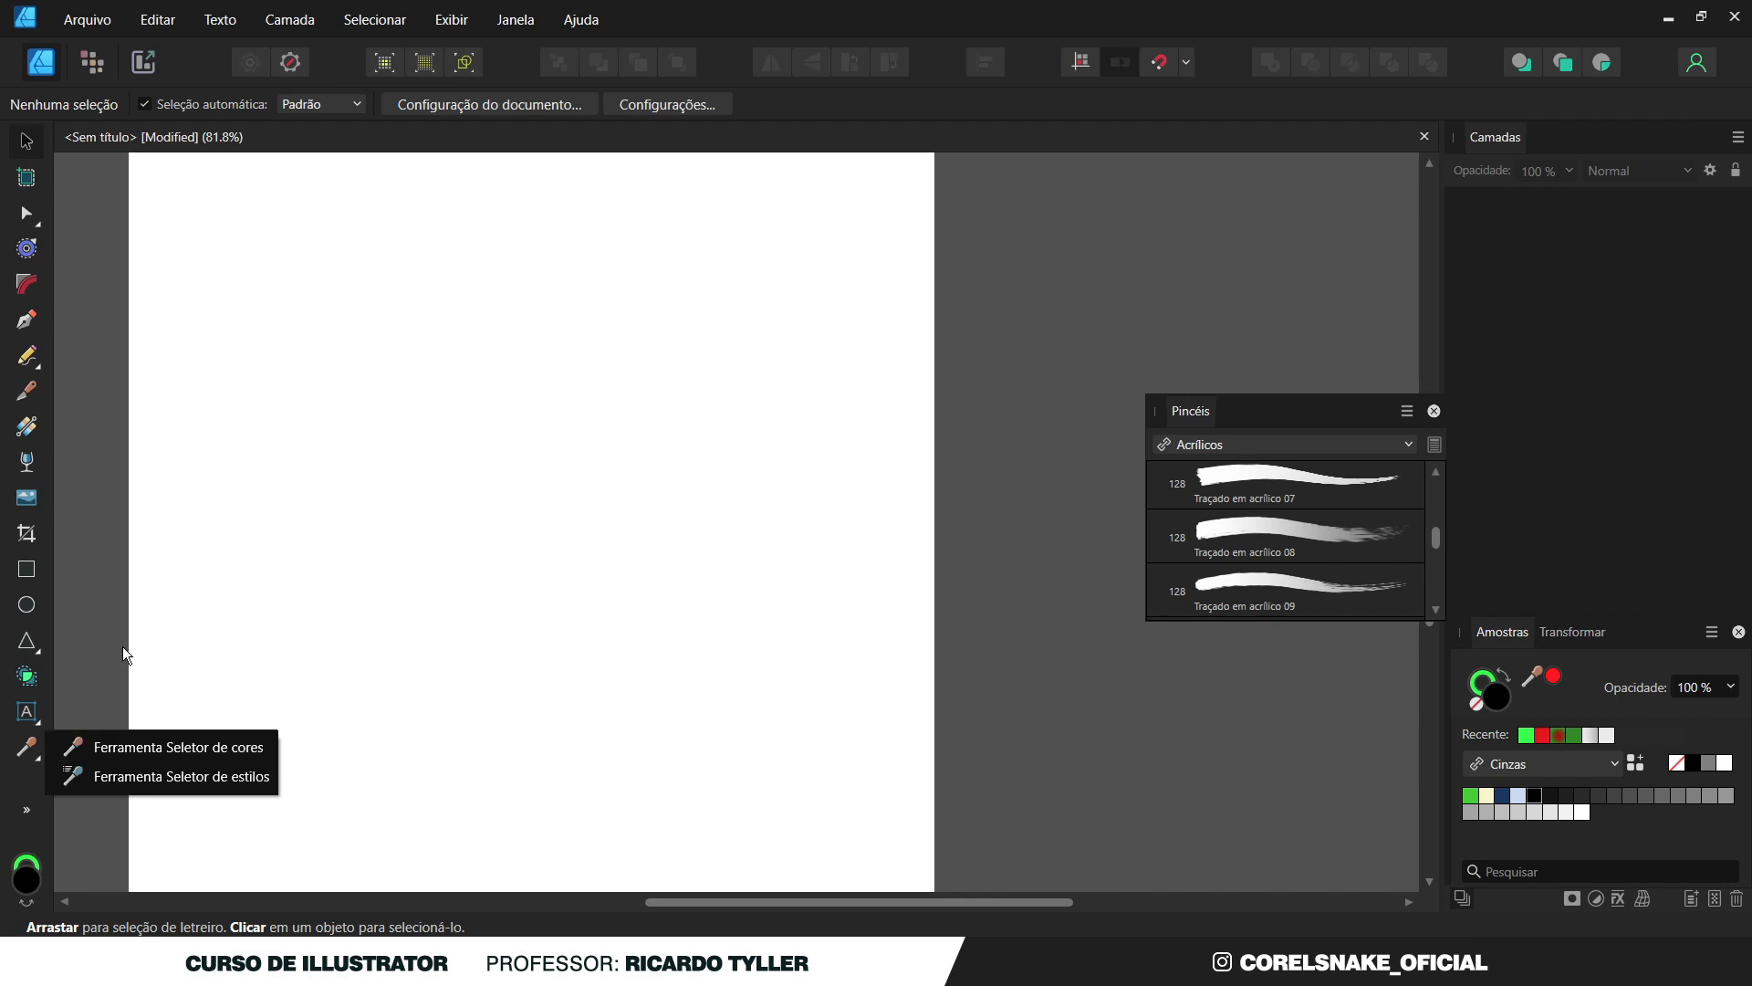
left_click(120, 597)
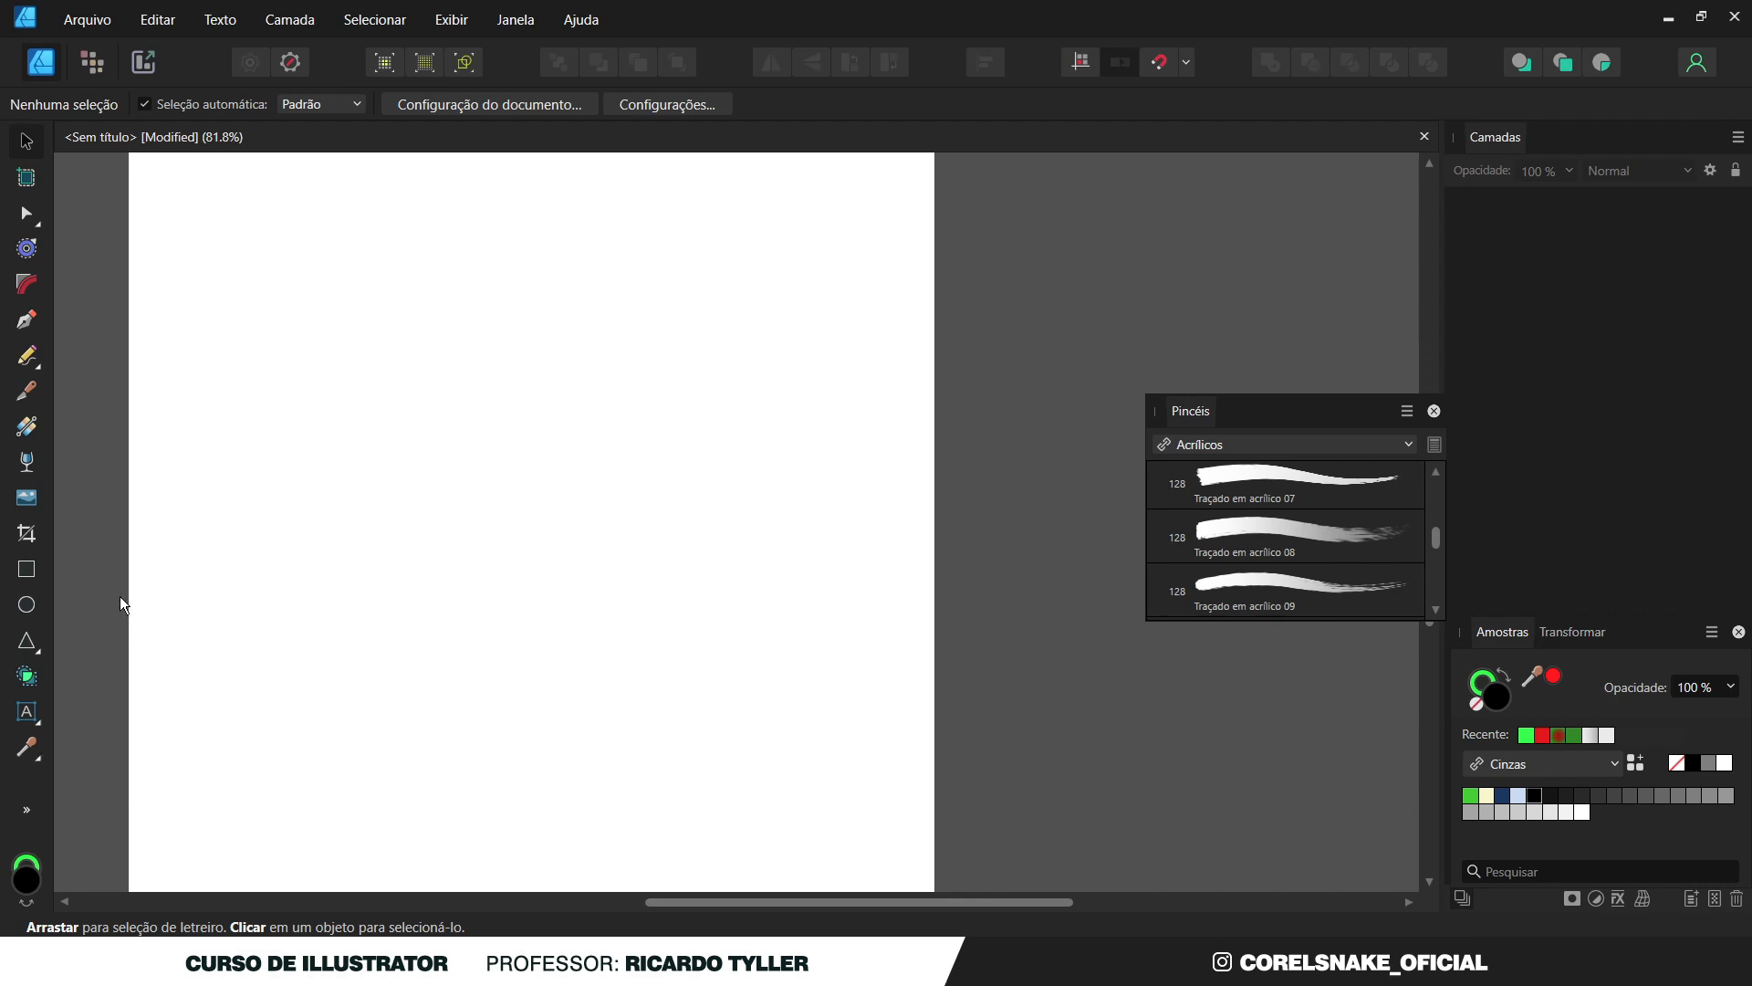
left_click(33, 750)
left_click(101, 747)
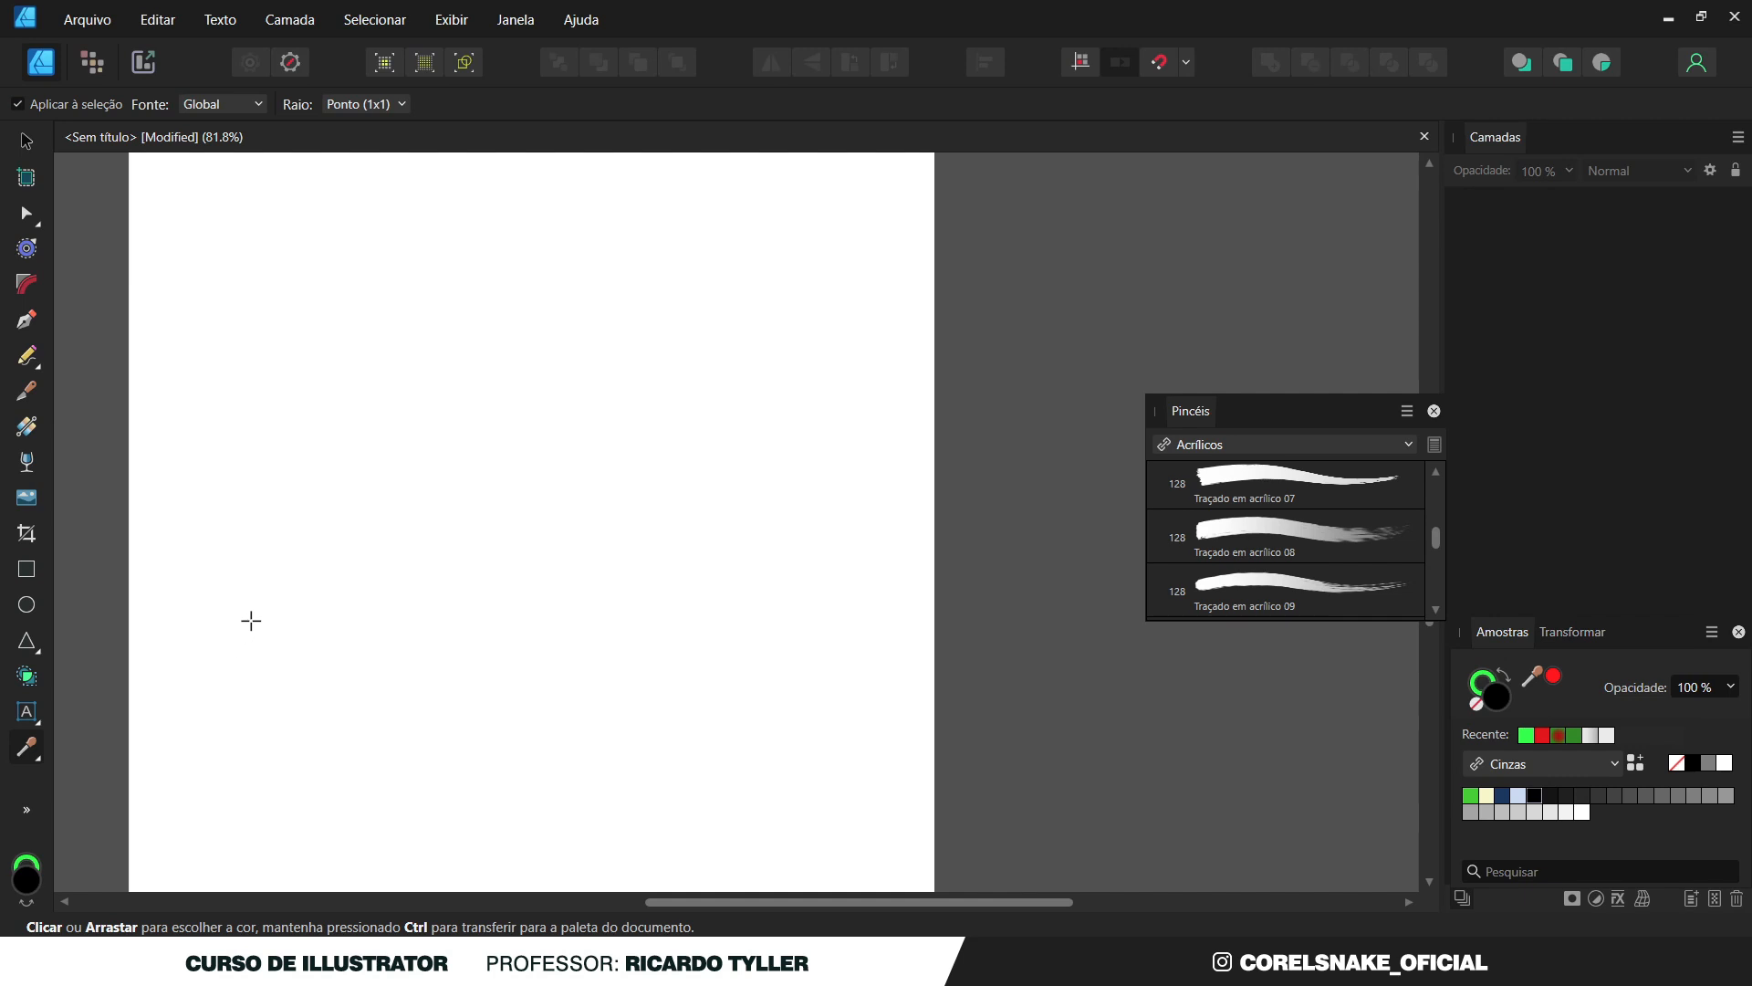
left_click(557, 408)
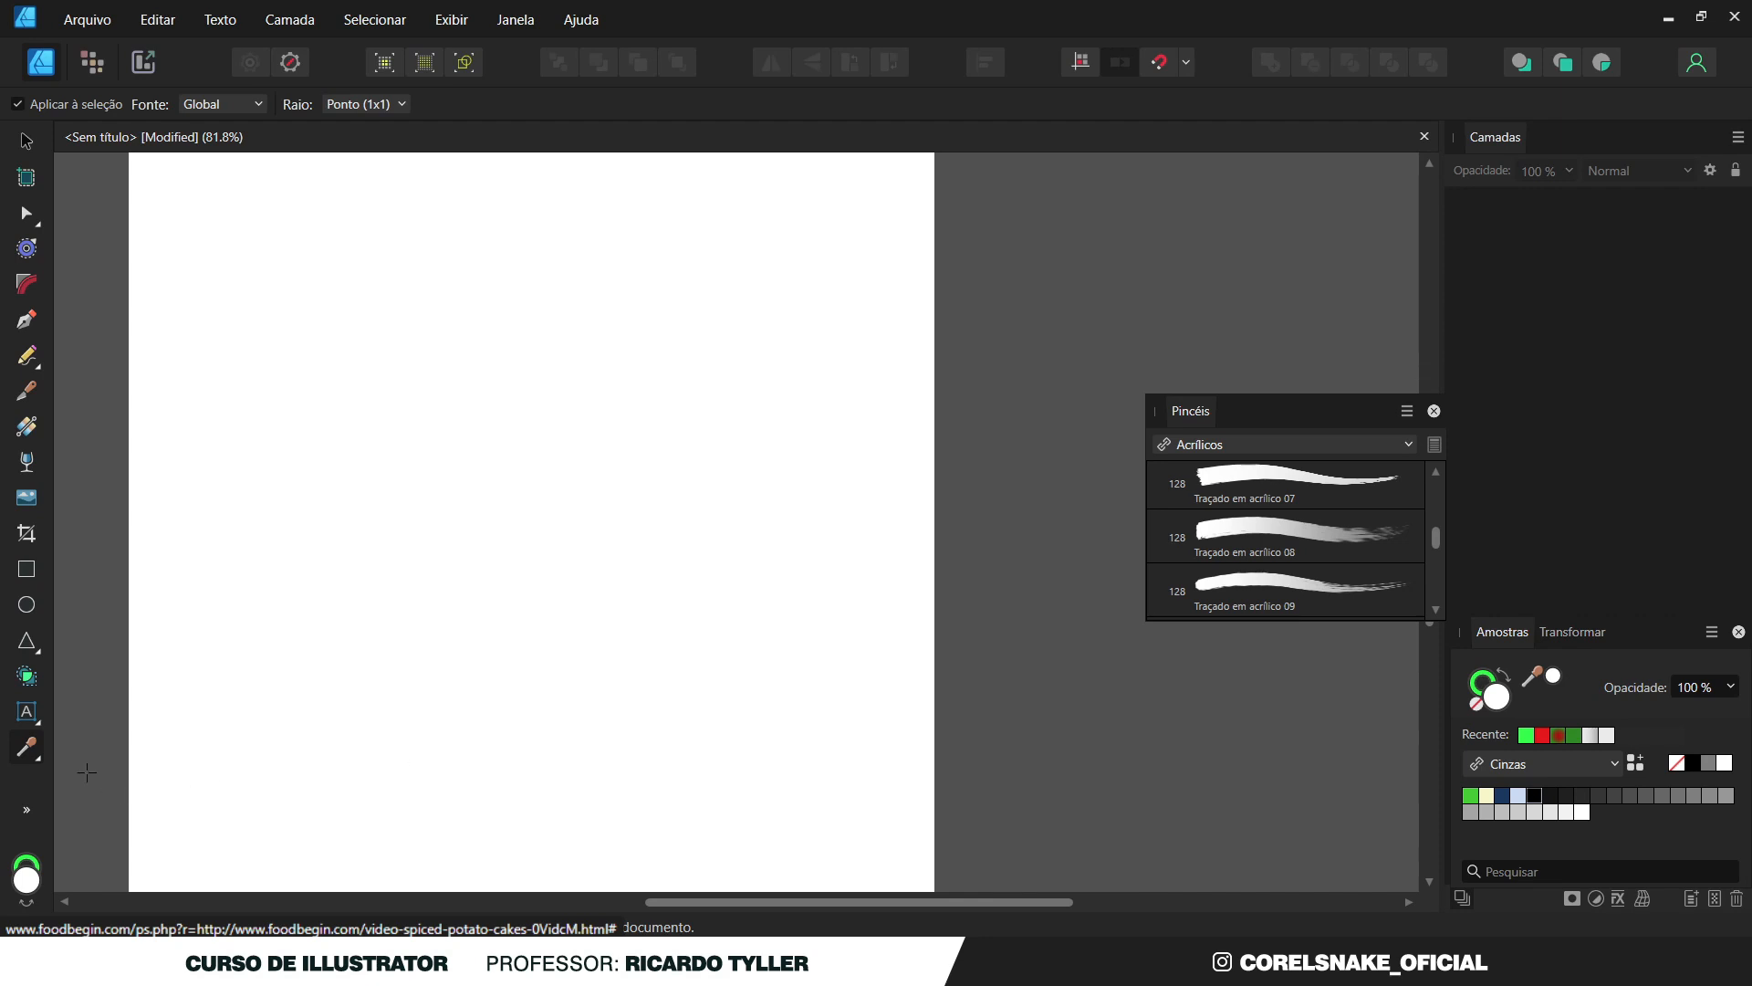
left_click(41, 755)
left_click(29, 748)
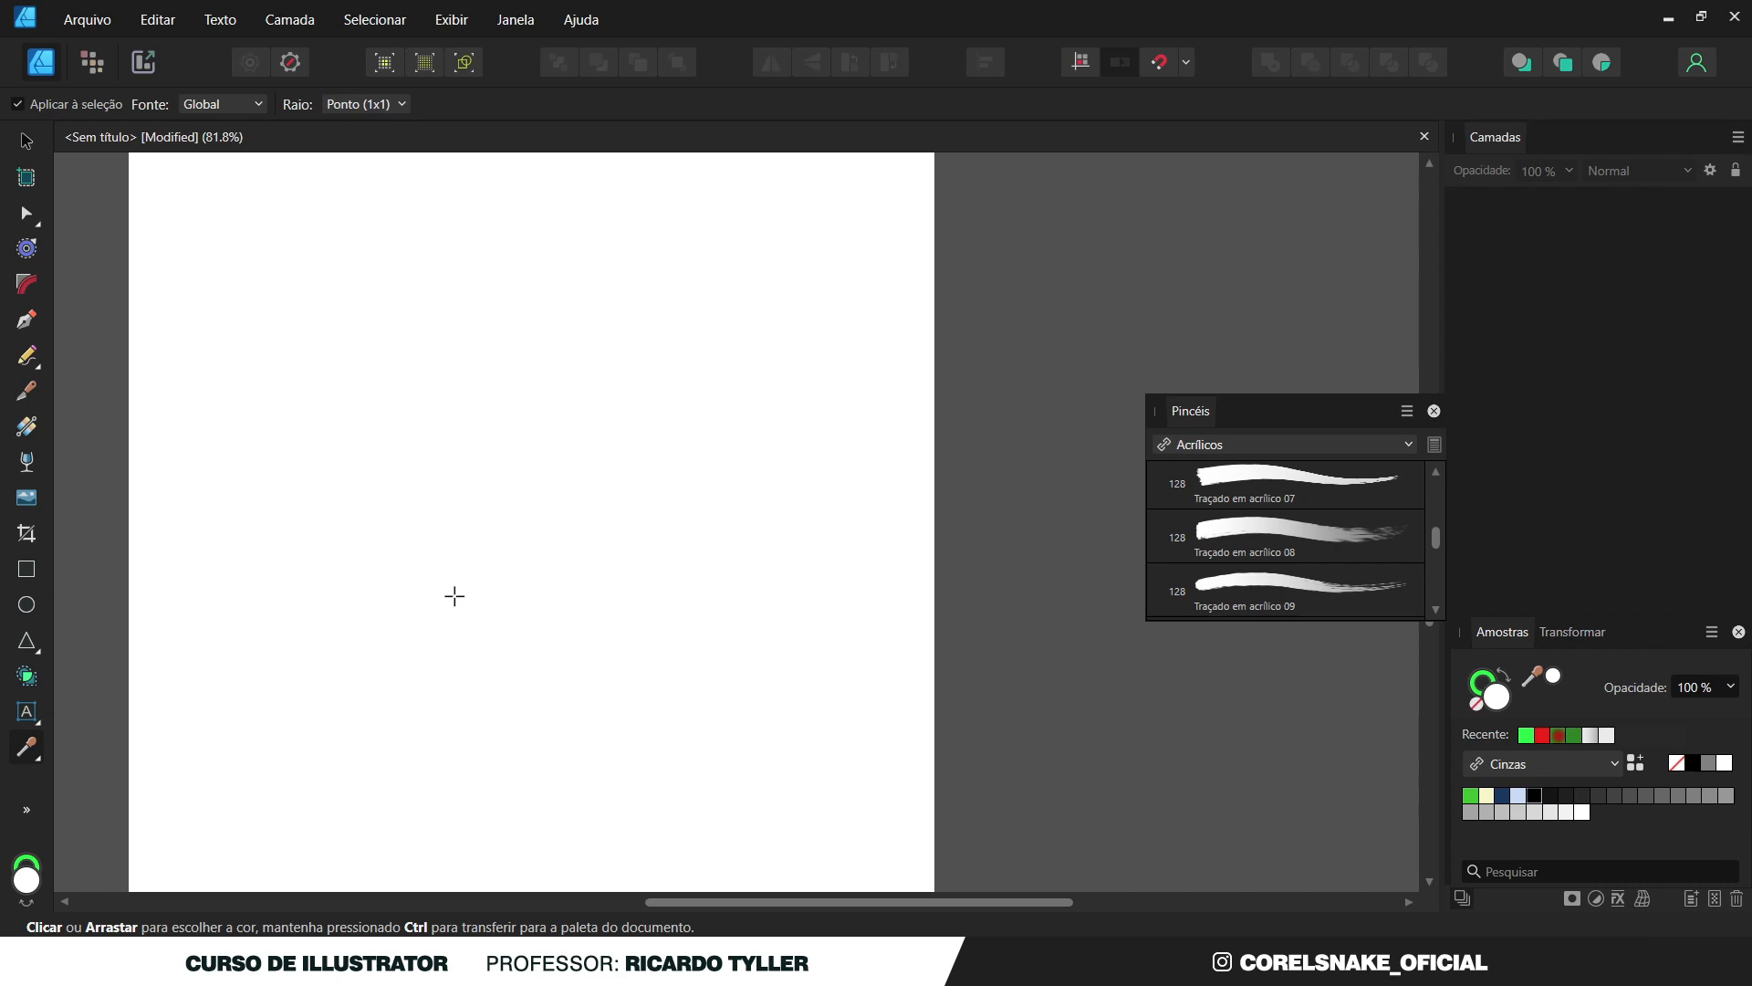
Capture the blue Designer persona icon as a screen snip, paste it onto the artboard and enlarge it to about 1034%.
key("Print")
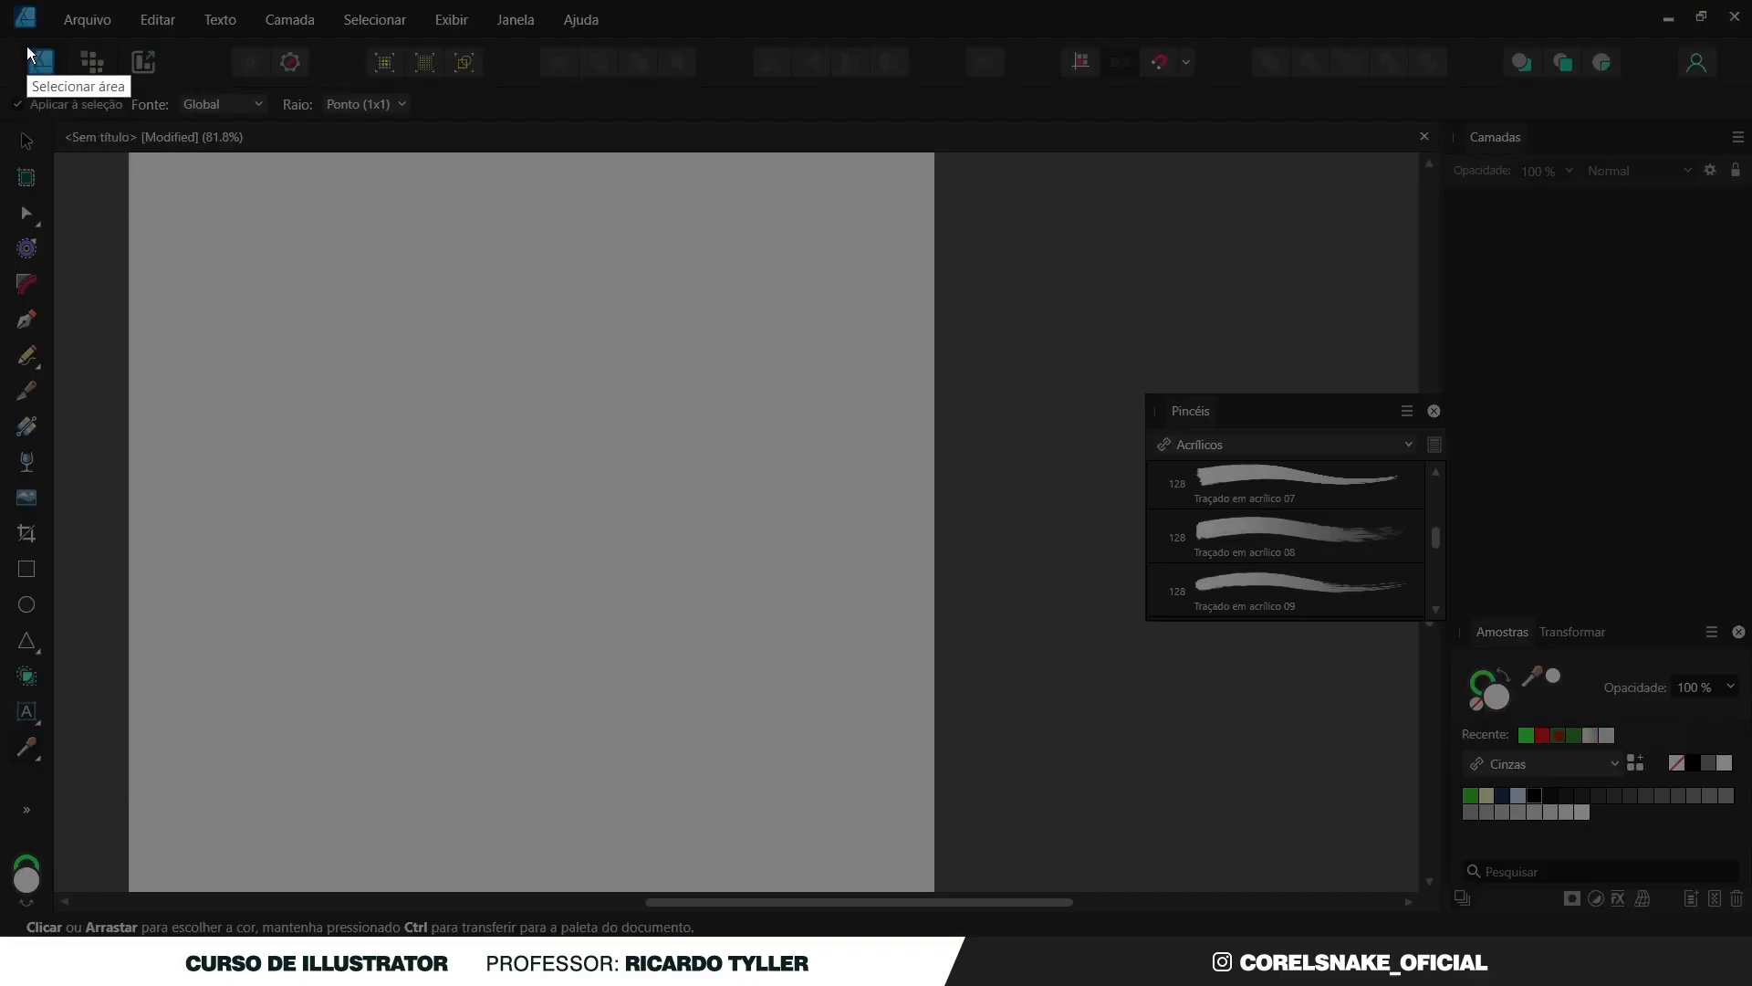
left_click_drag(27, 44, 63, 83)
key("Escape")
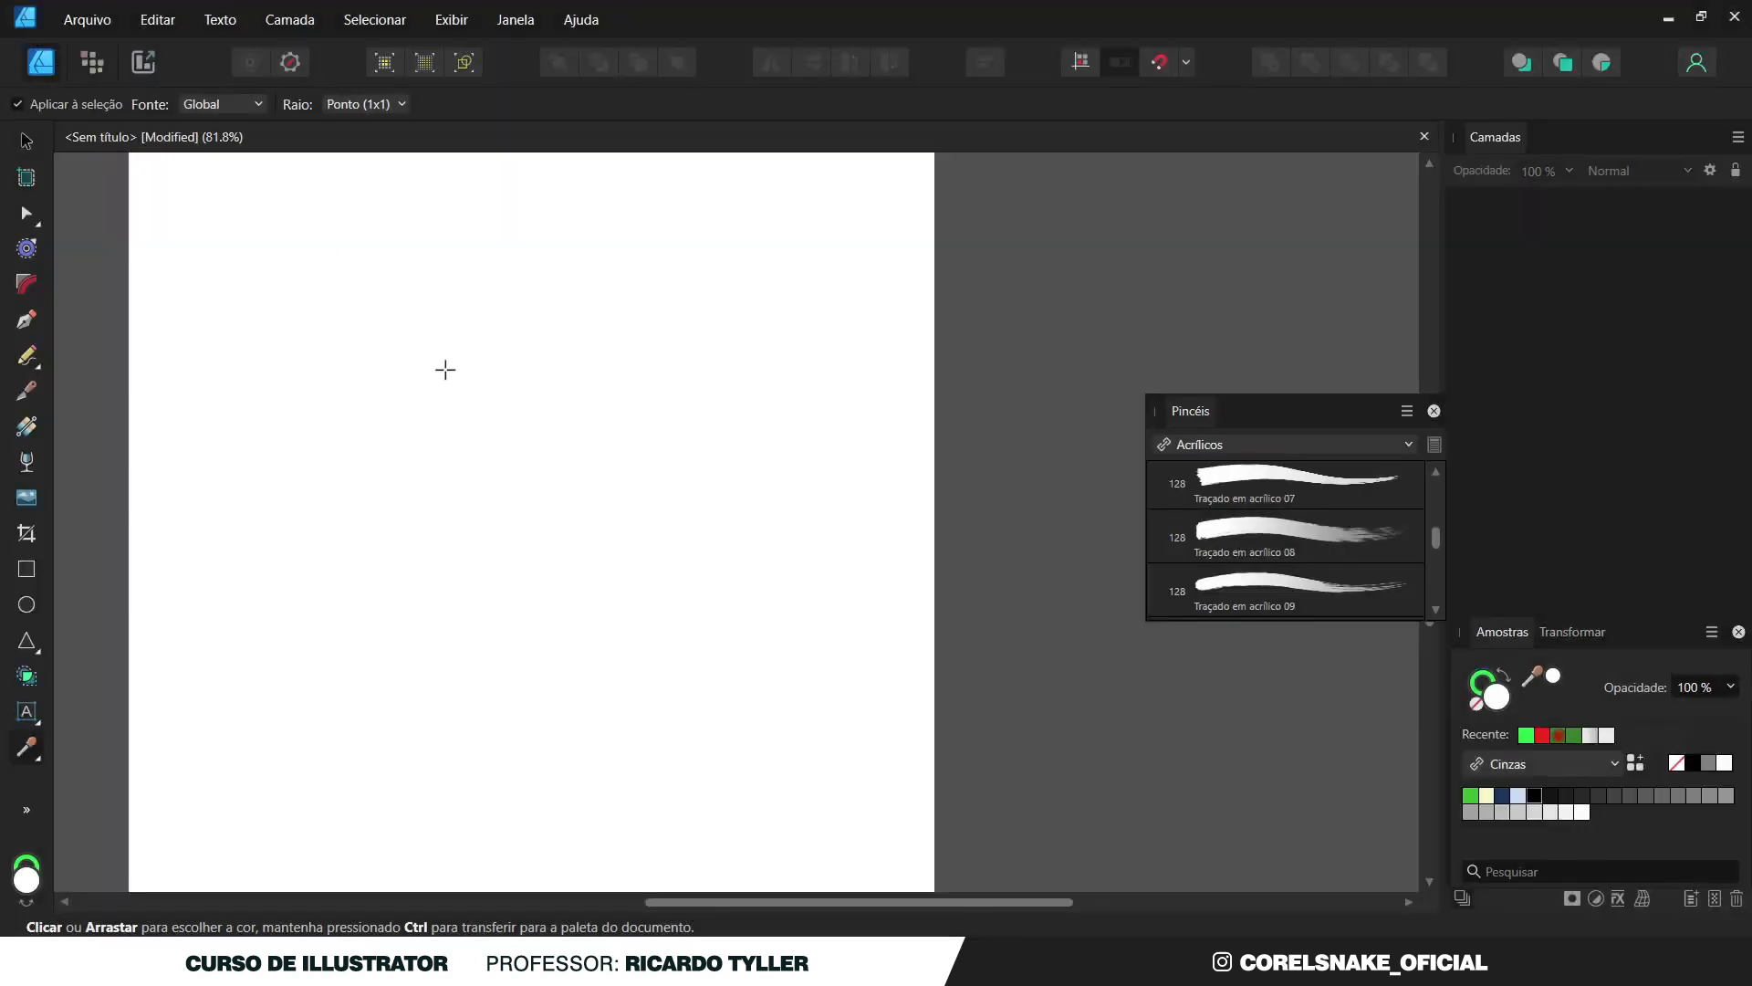
key("ctrl+v")
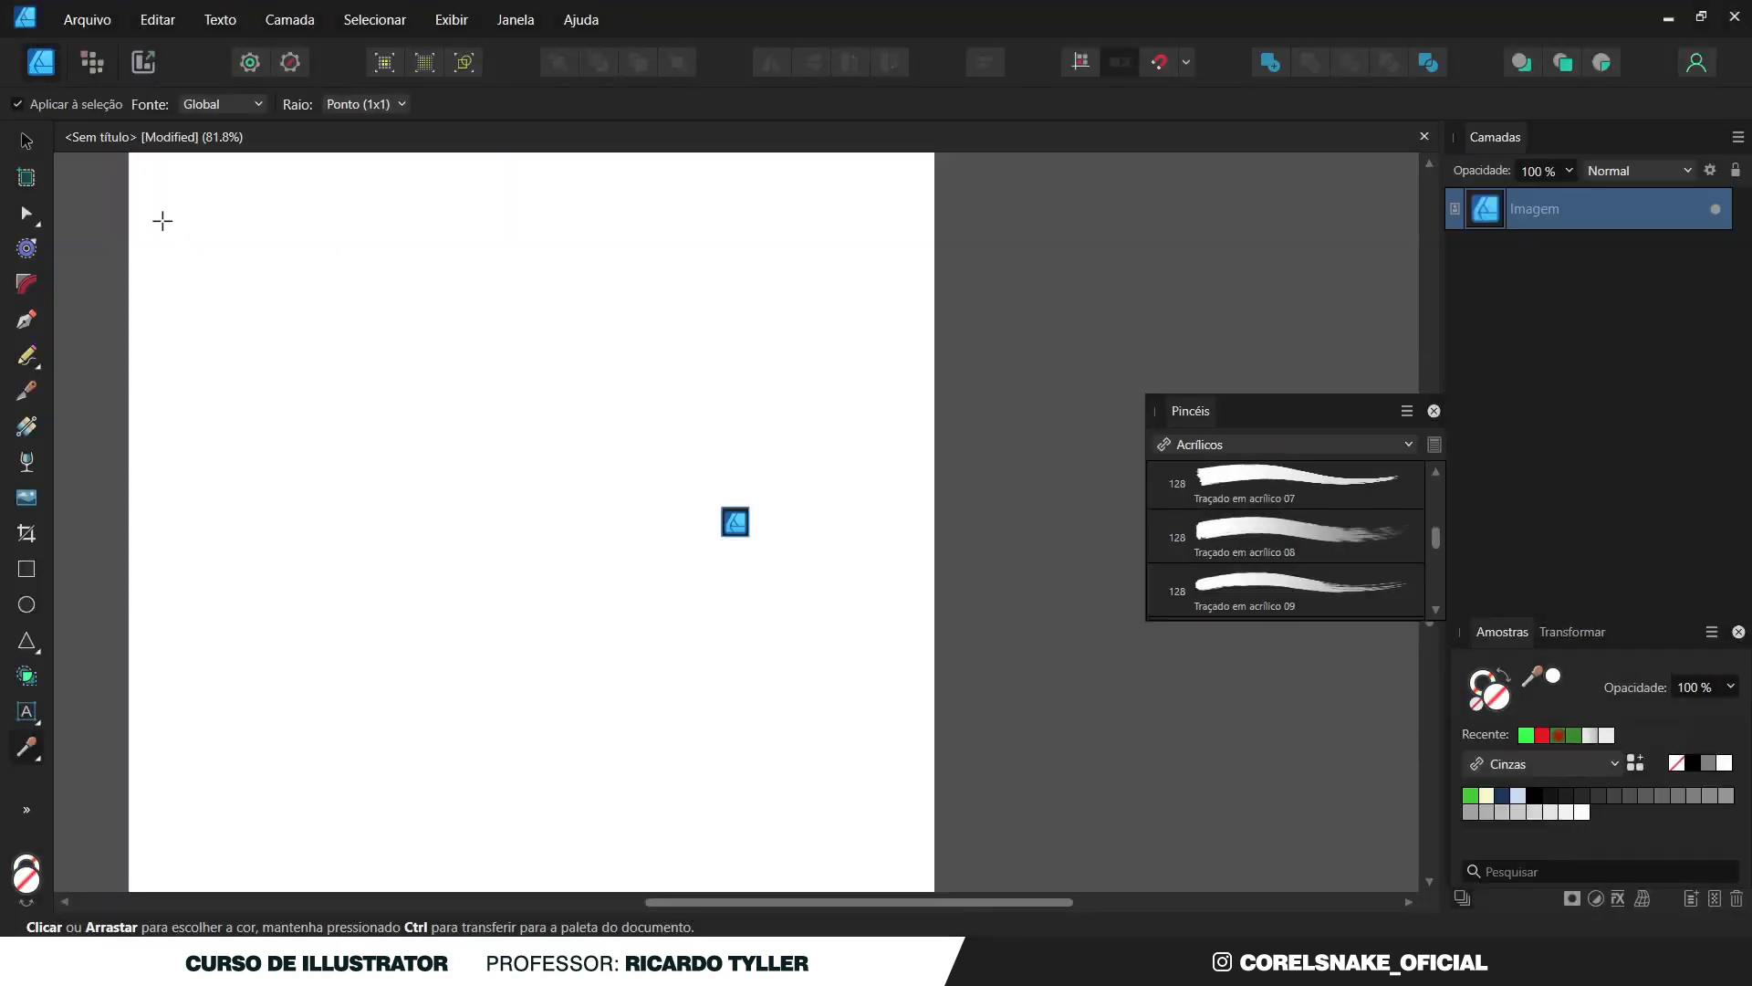
left_click(26, 141)
left_click_drag(722, 508, 427, 270)
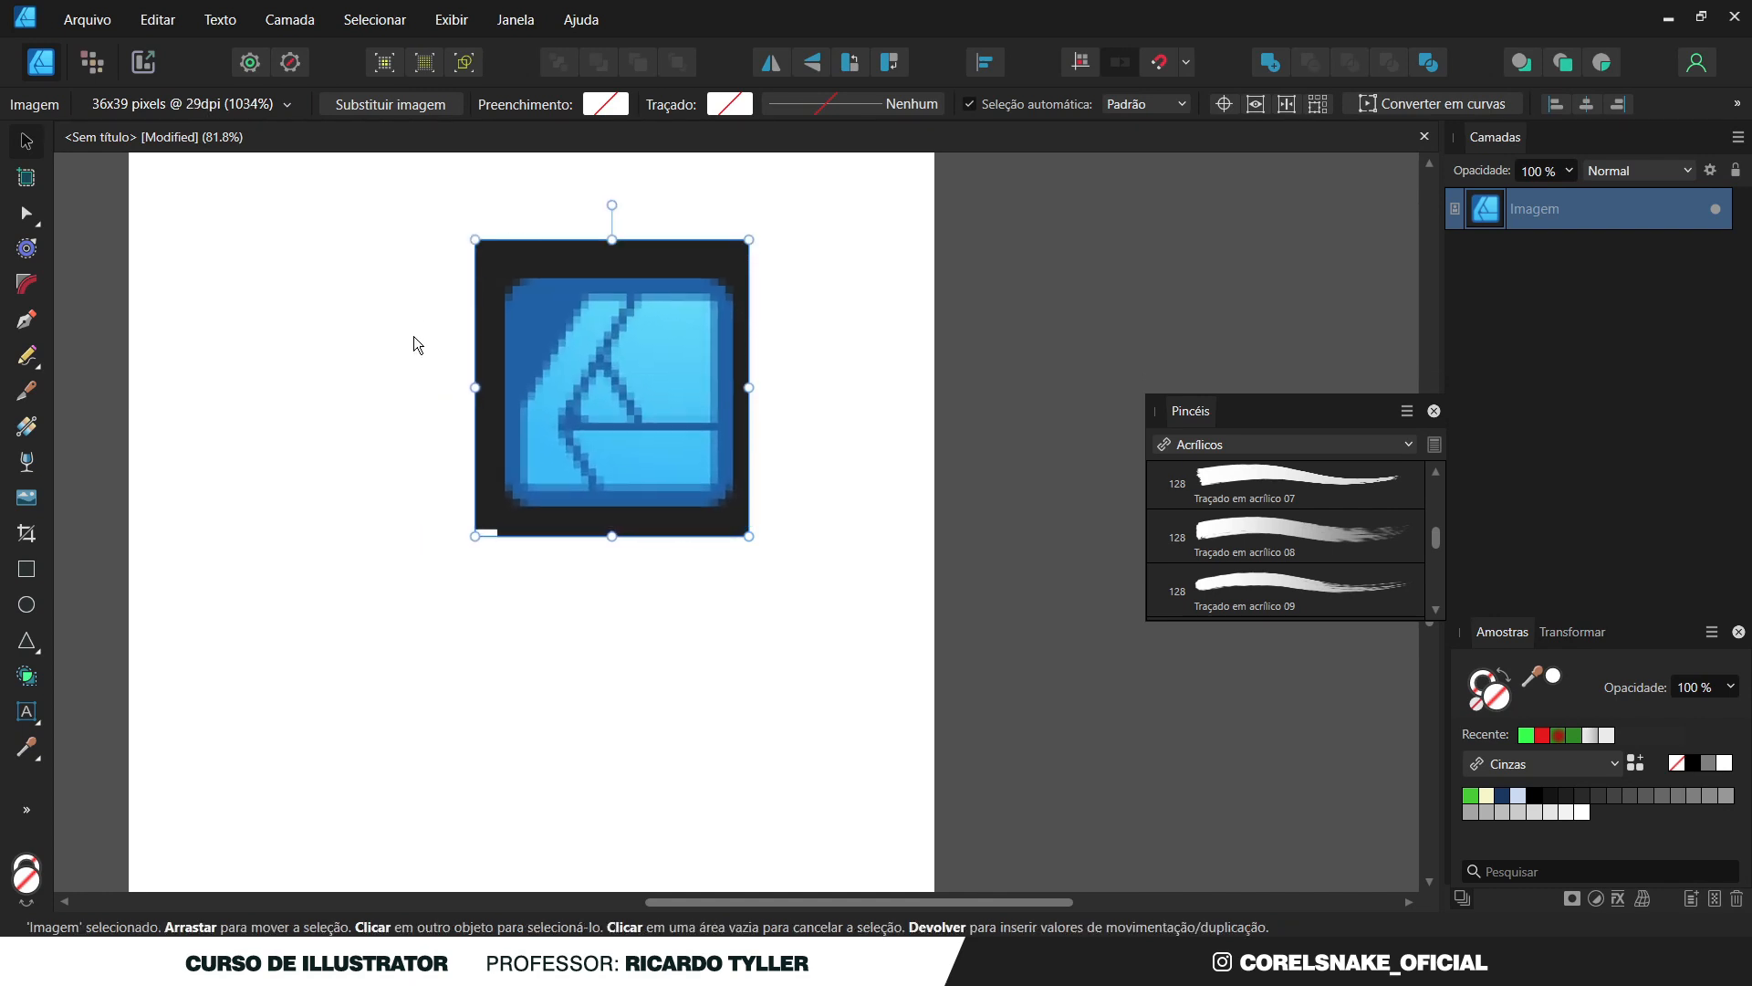
Draw a white square below and to the left of the enlarged icon image.
left_click(369, 387)
left_click(27, 569)
left_click_drag(228, 561, 394, 727)
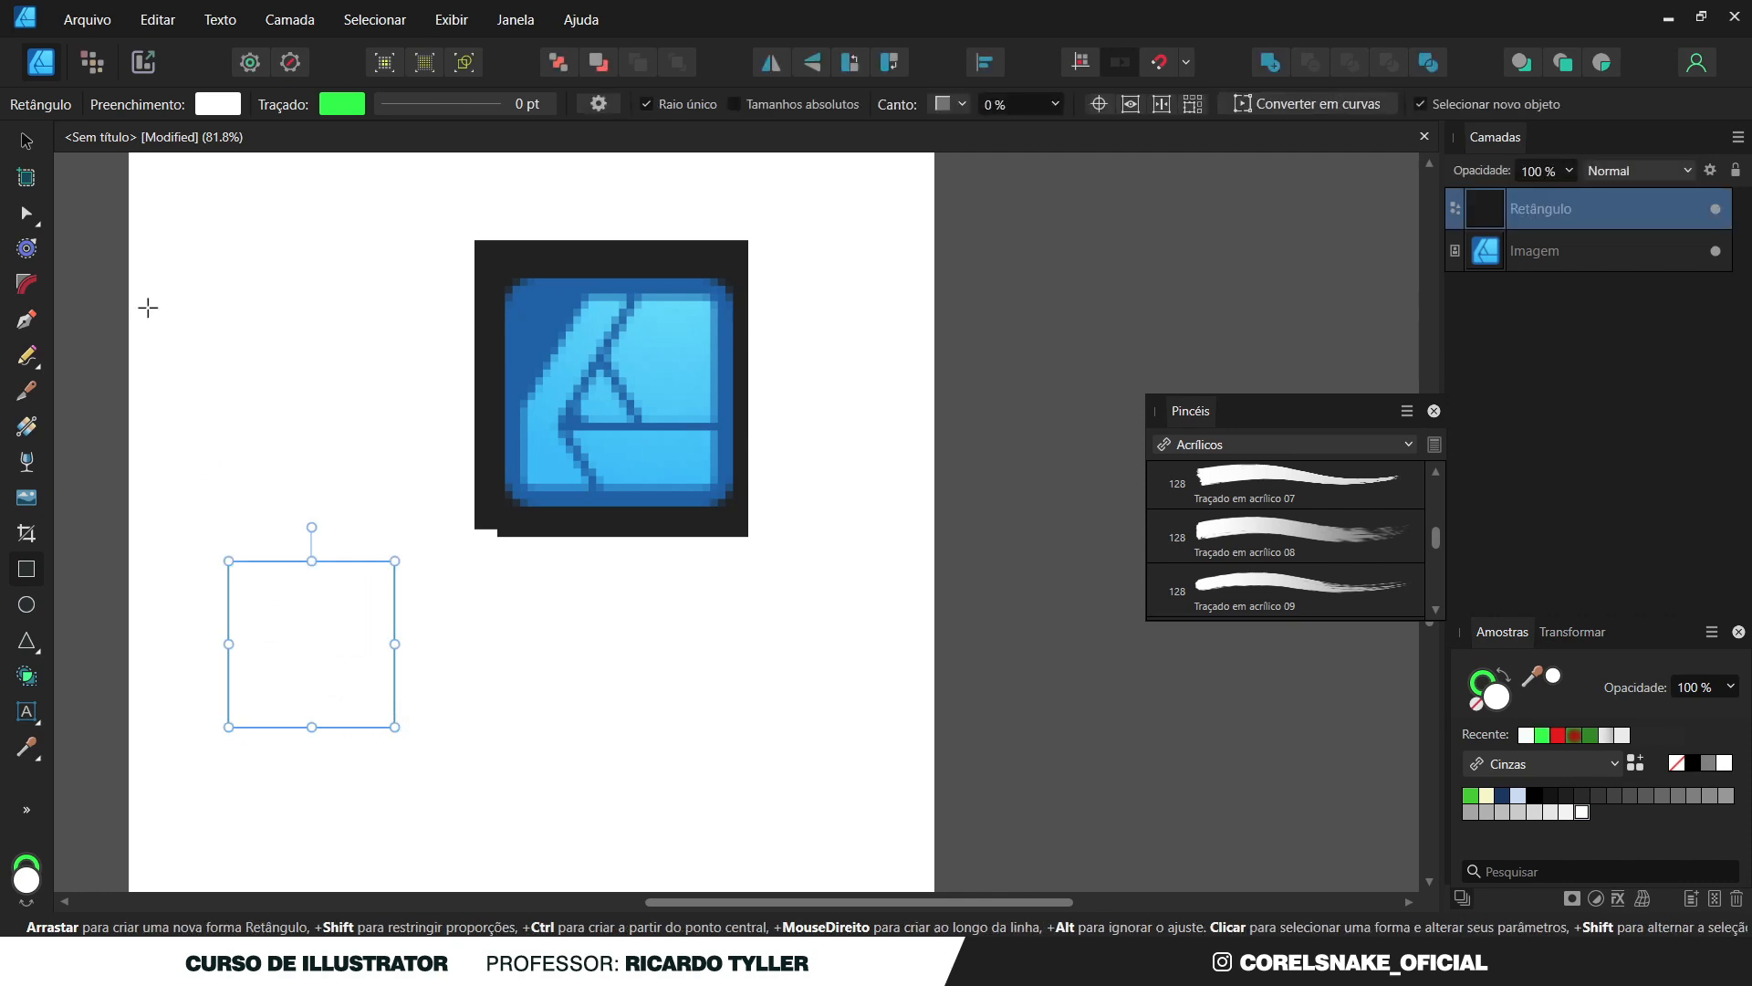
left_click(27, 142)
Fill the square with the icon's light blue, then its dark blue, using the Color Picker tool.
left_click(40, 752)
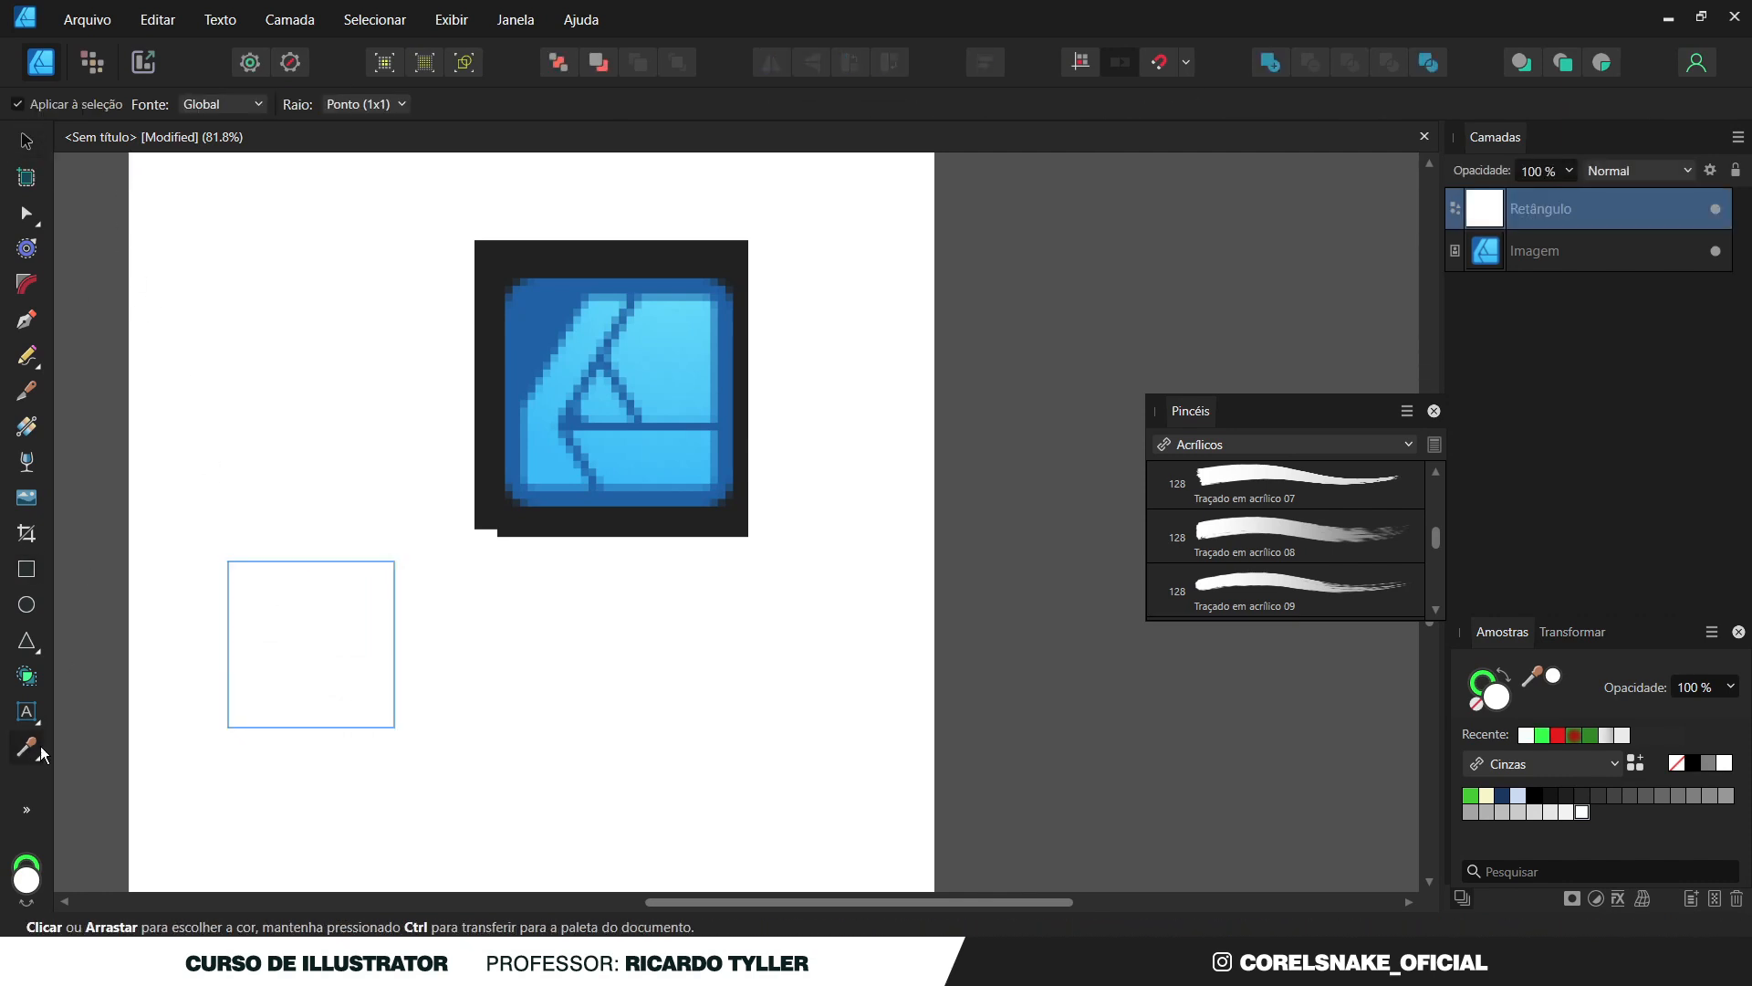
left_click(561, 385)
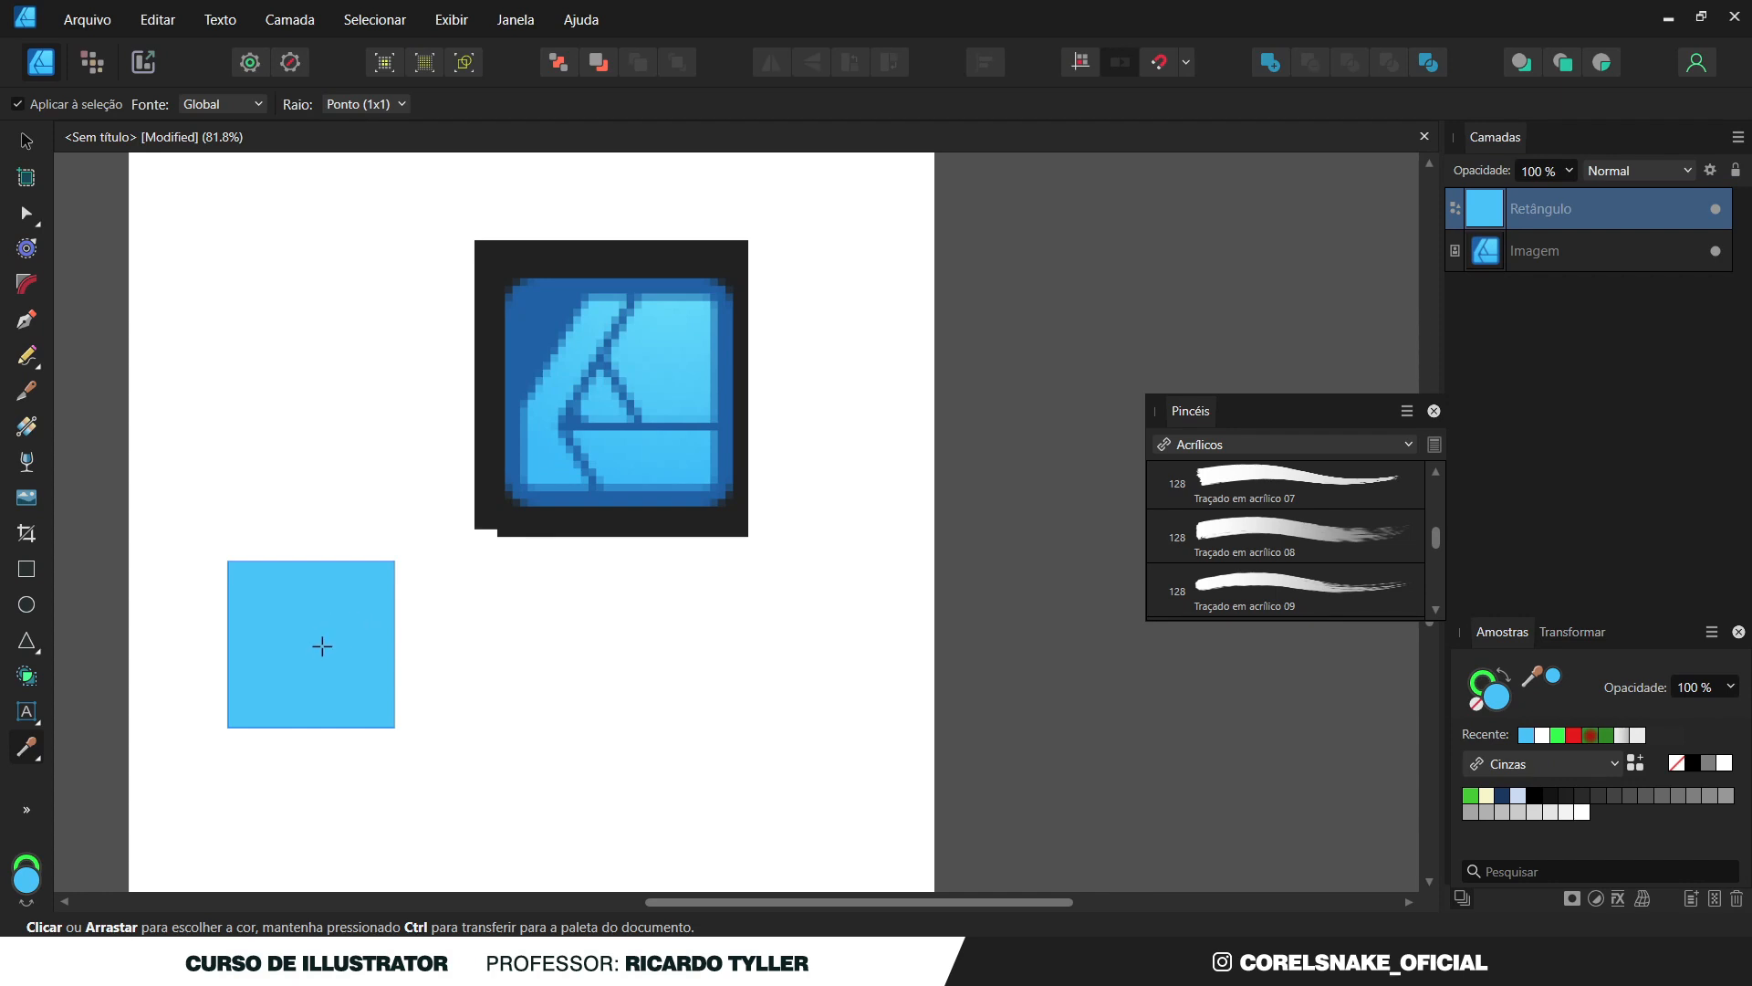
left_click(524, 352)
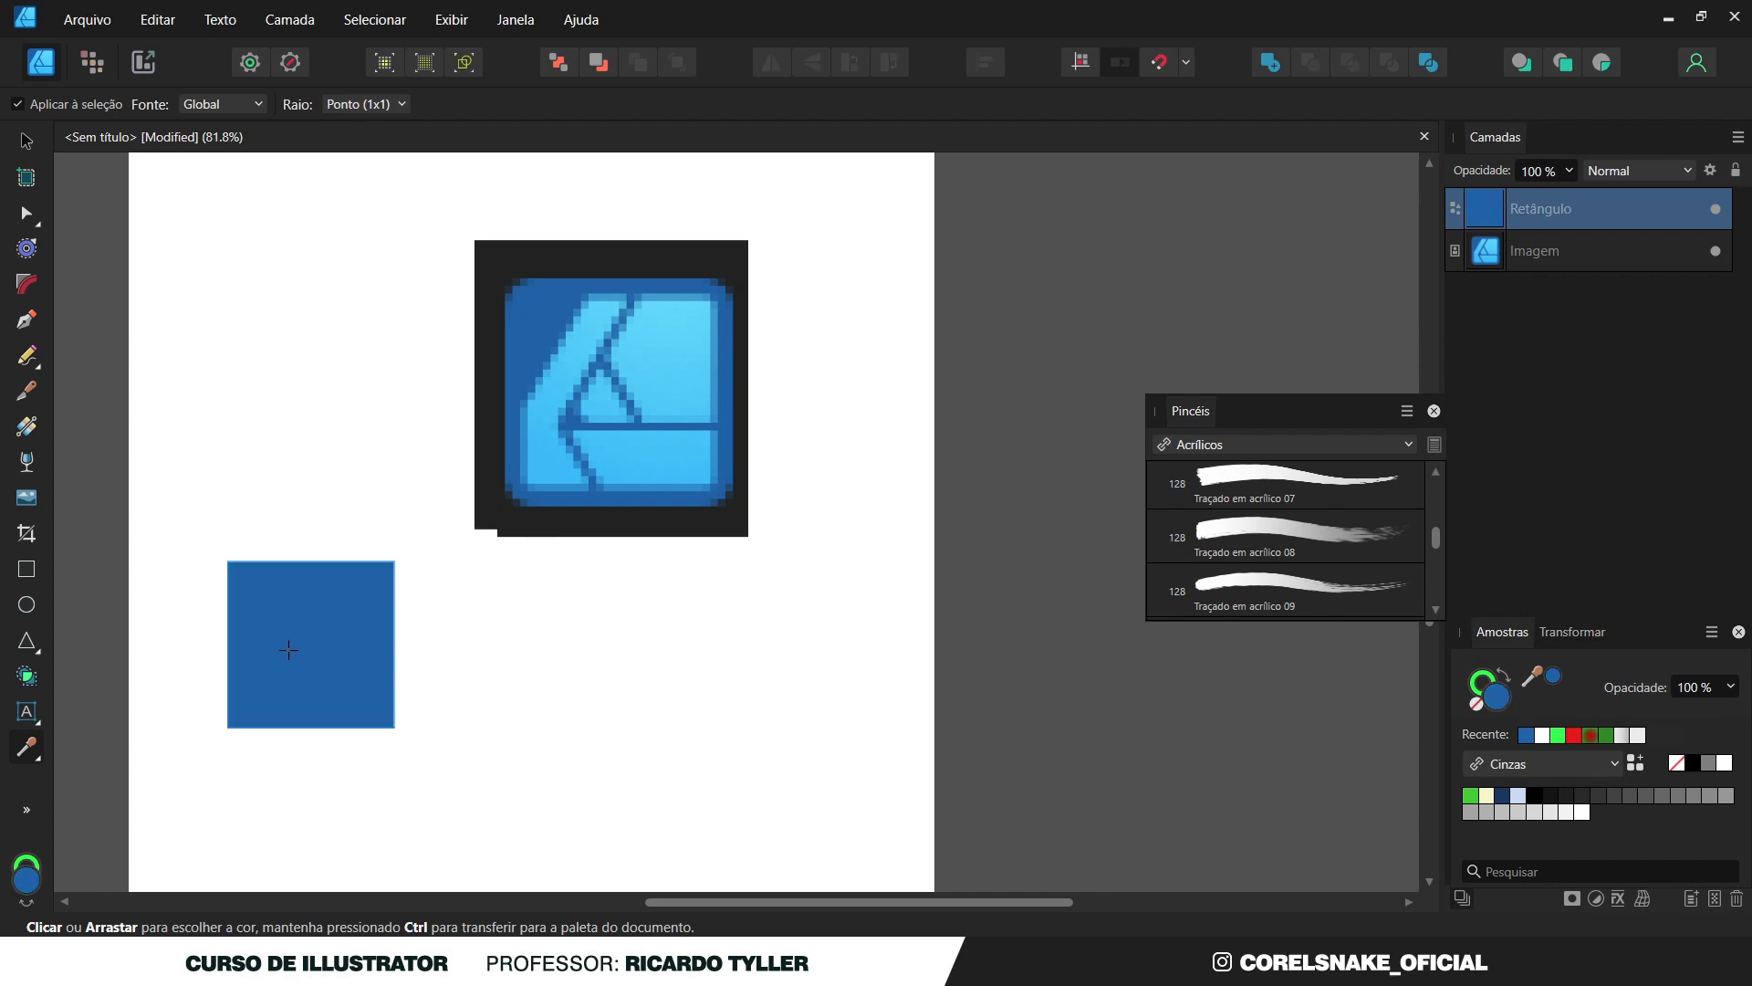
left_click(26, 141)
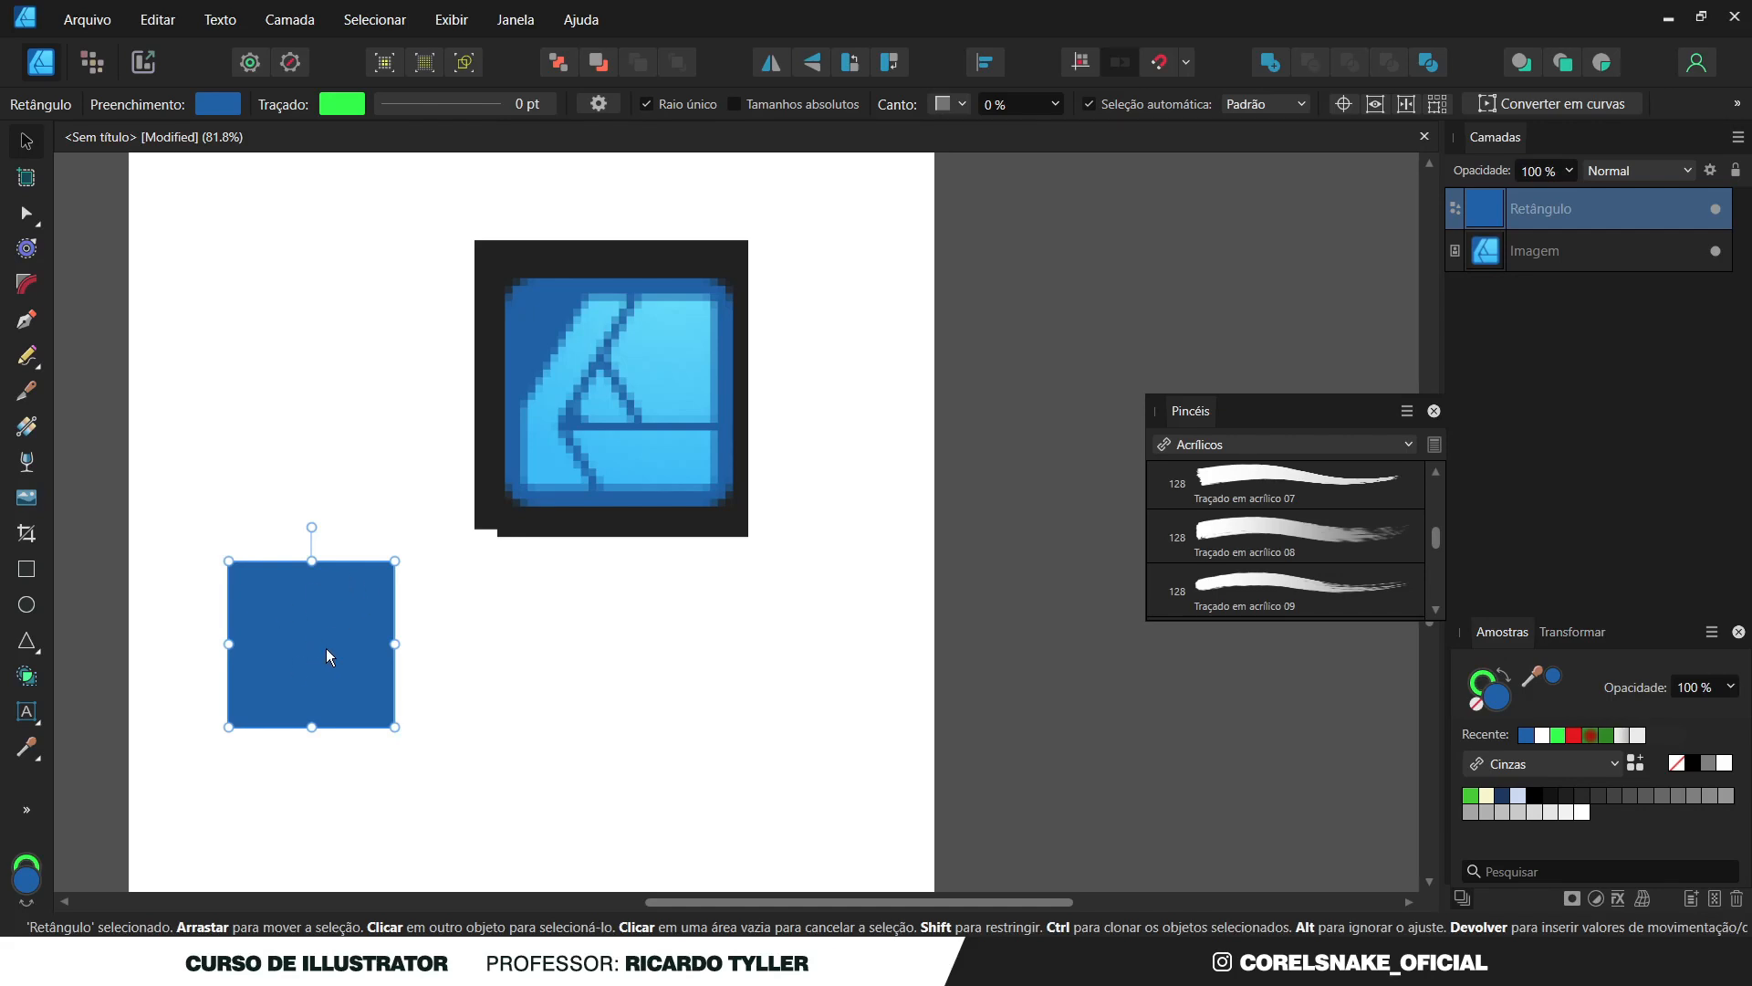
Move the icon image down beside the dark blue square, then select the square.
left_click(467, 653)
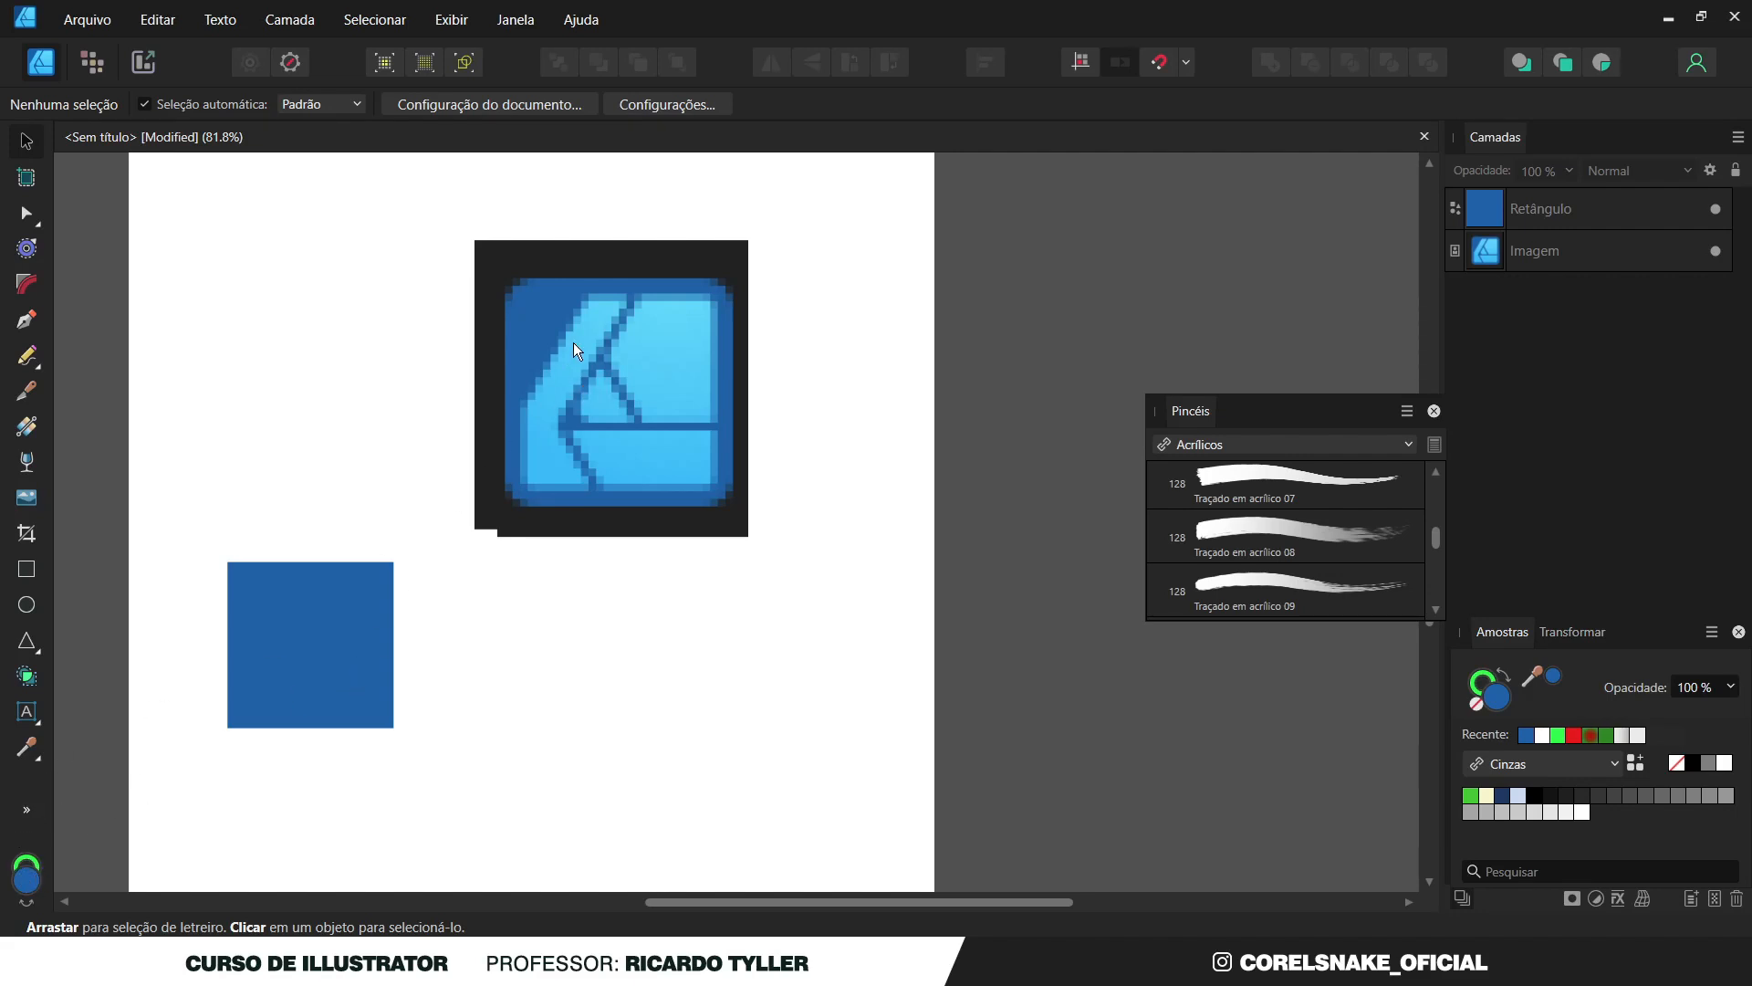
left_click_drag(573, 342, 533, 531)
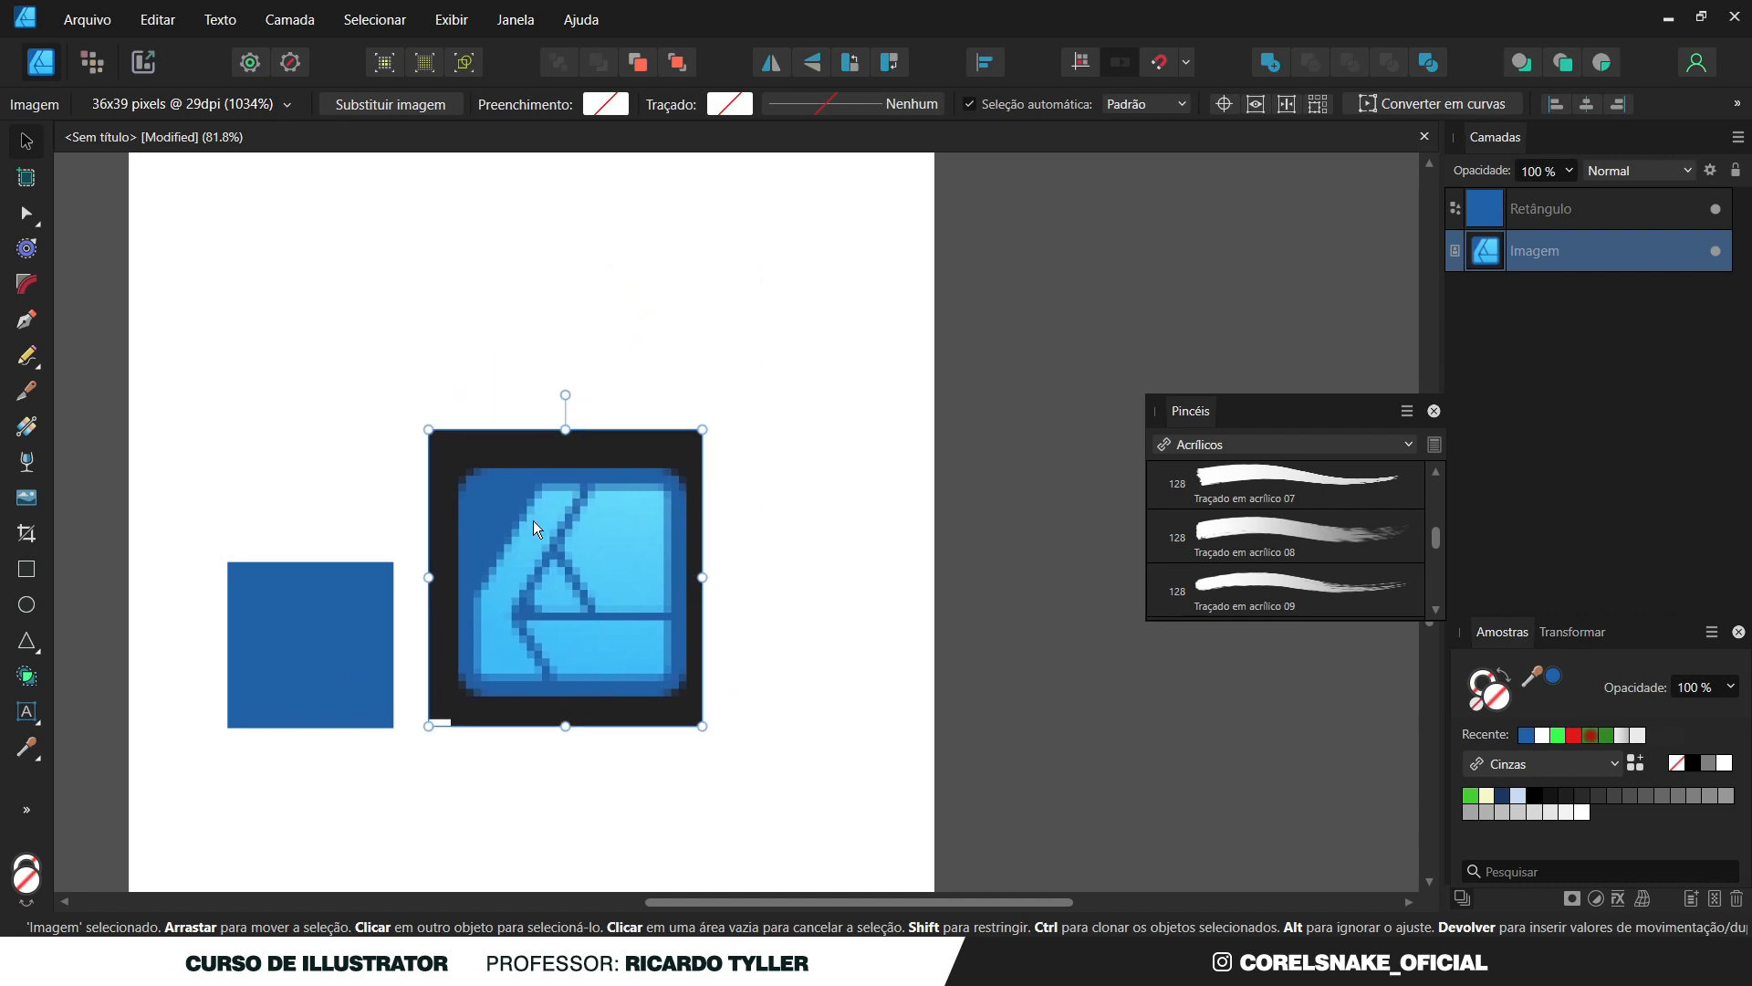
left_click(315, 632)
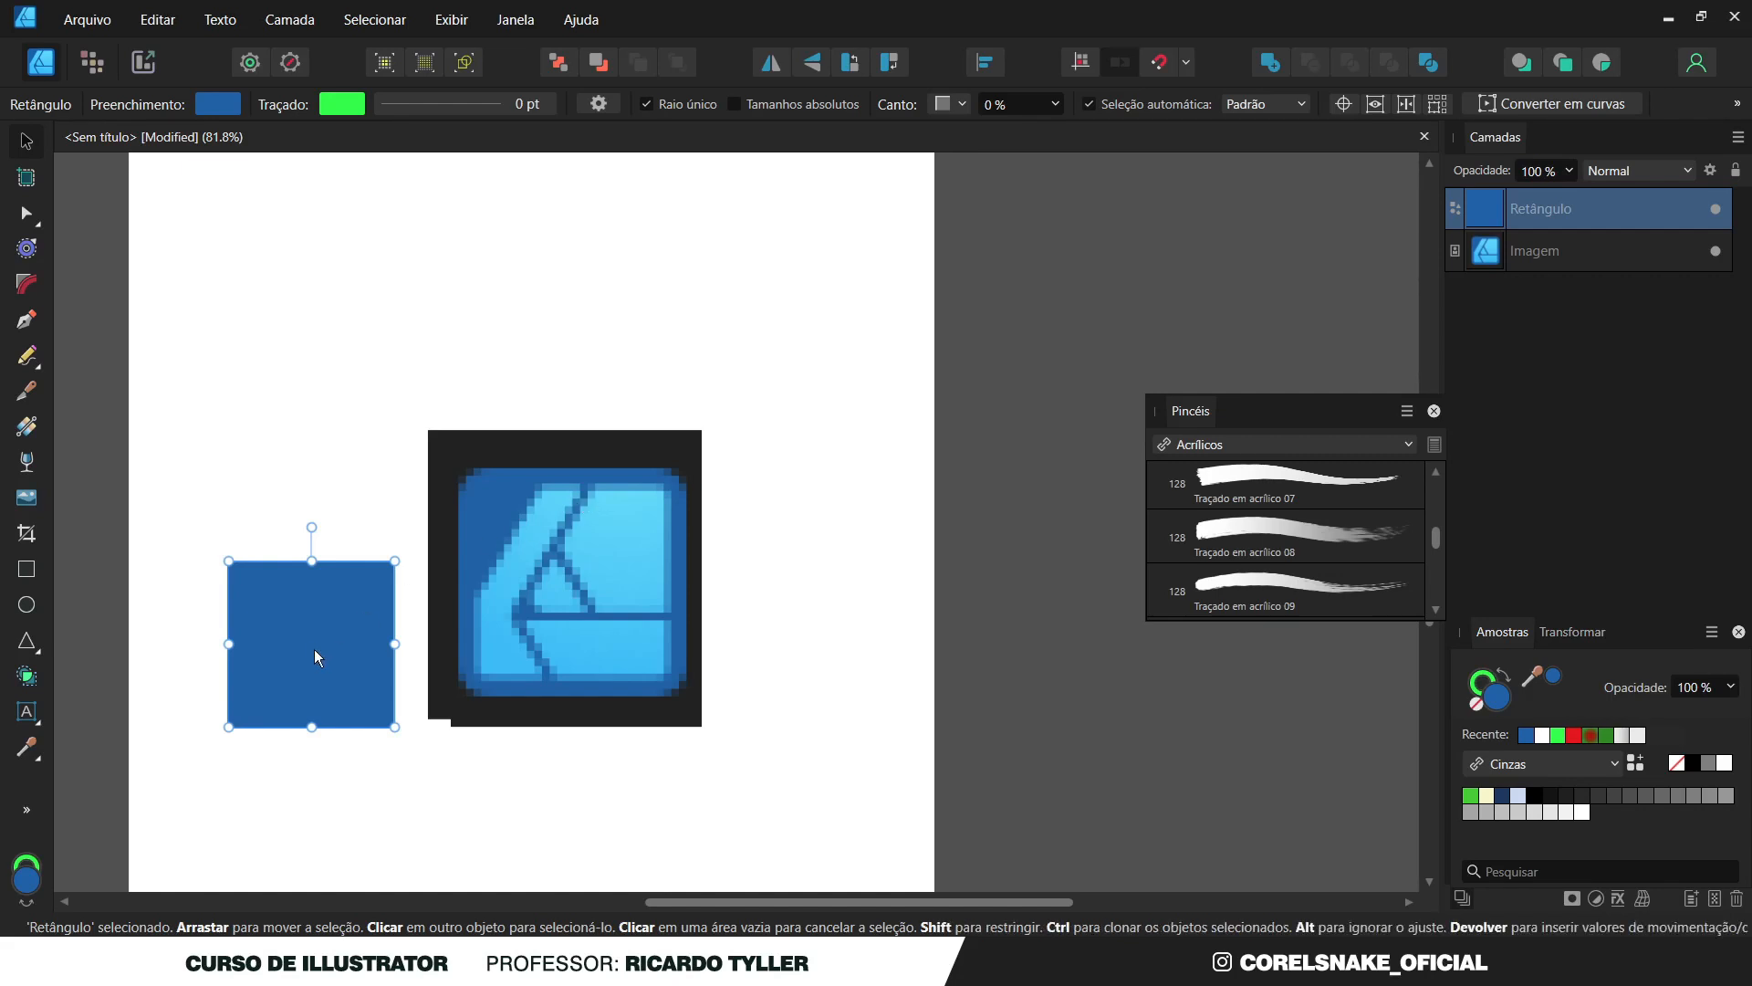
Move the dark blue square up beside the icon image, then clear the selection.
left_click_drag(314, 650, 329, 575)
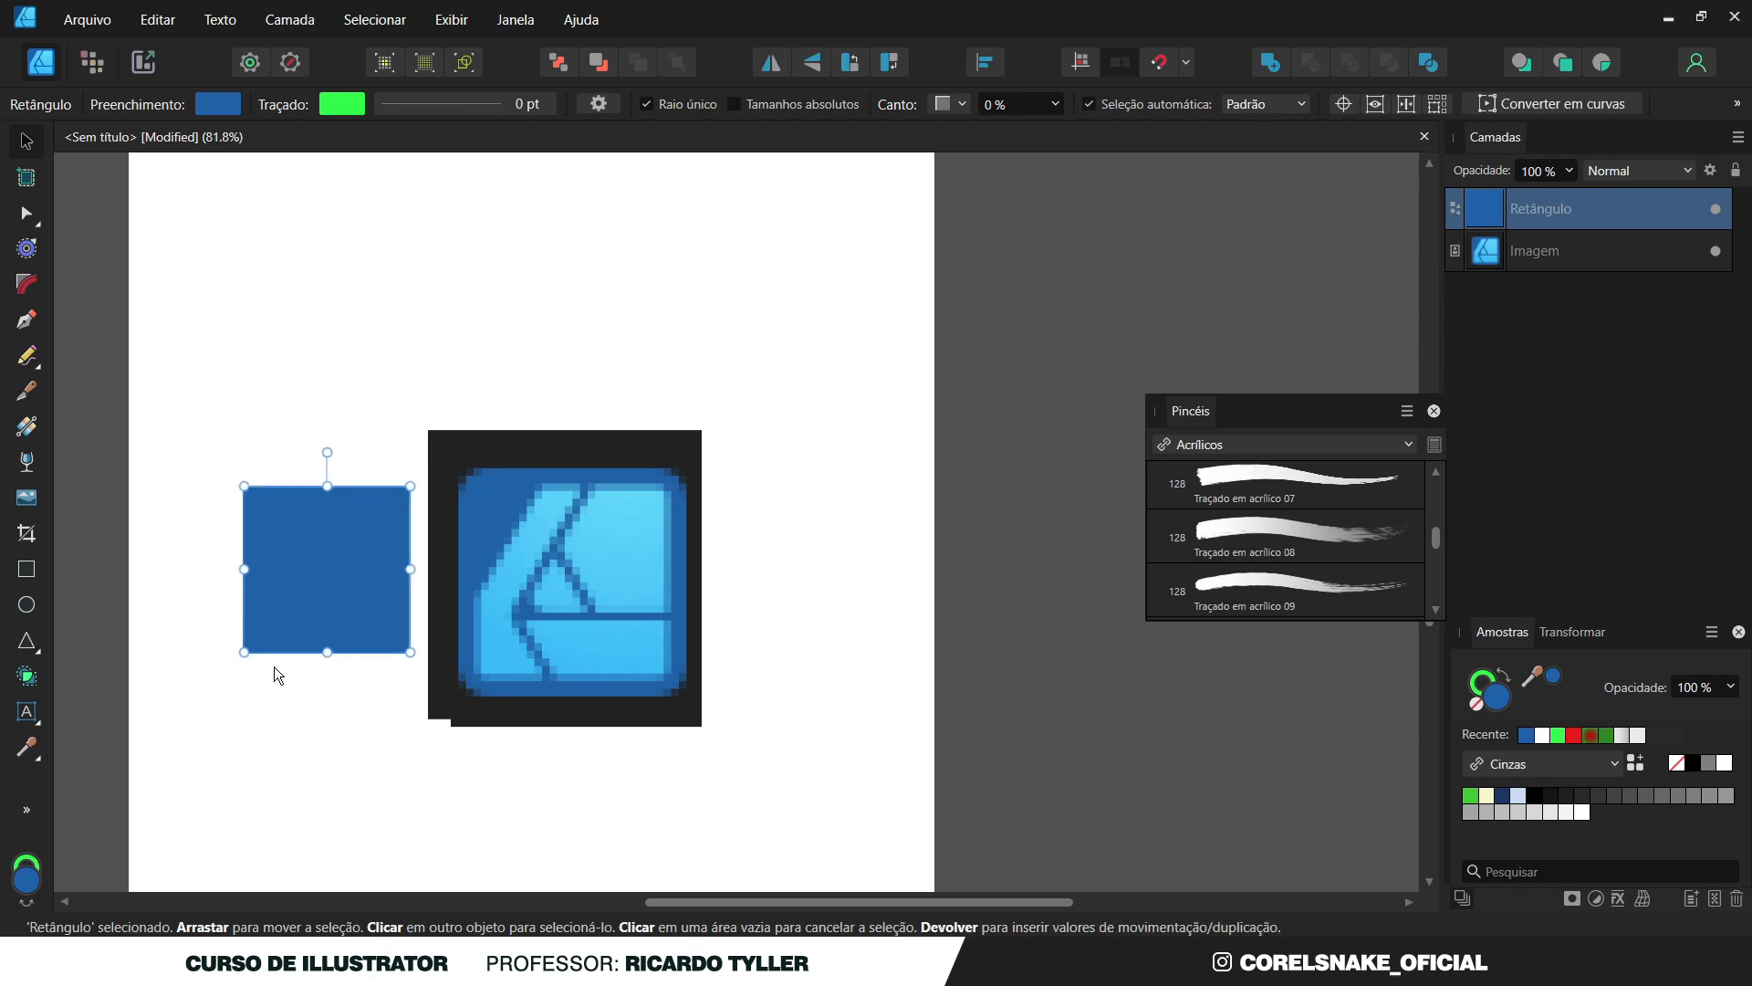
left_click(277, 706)
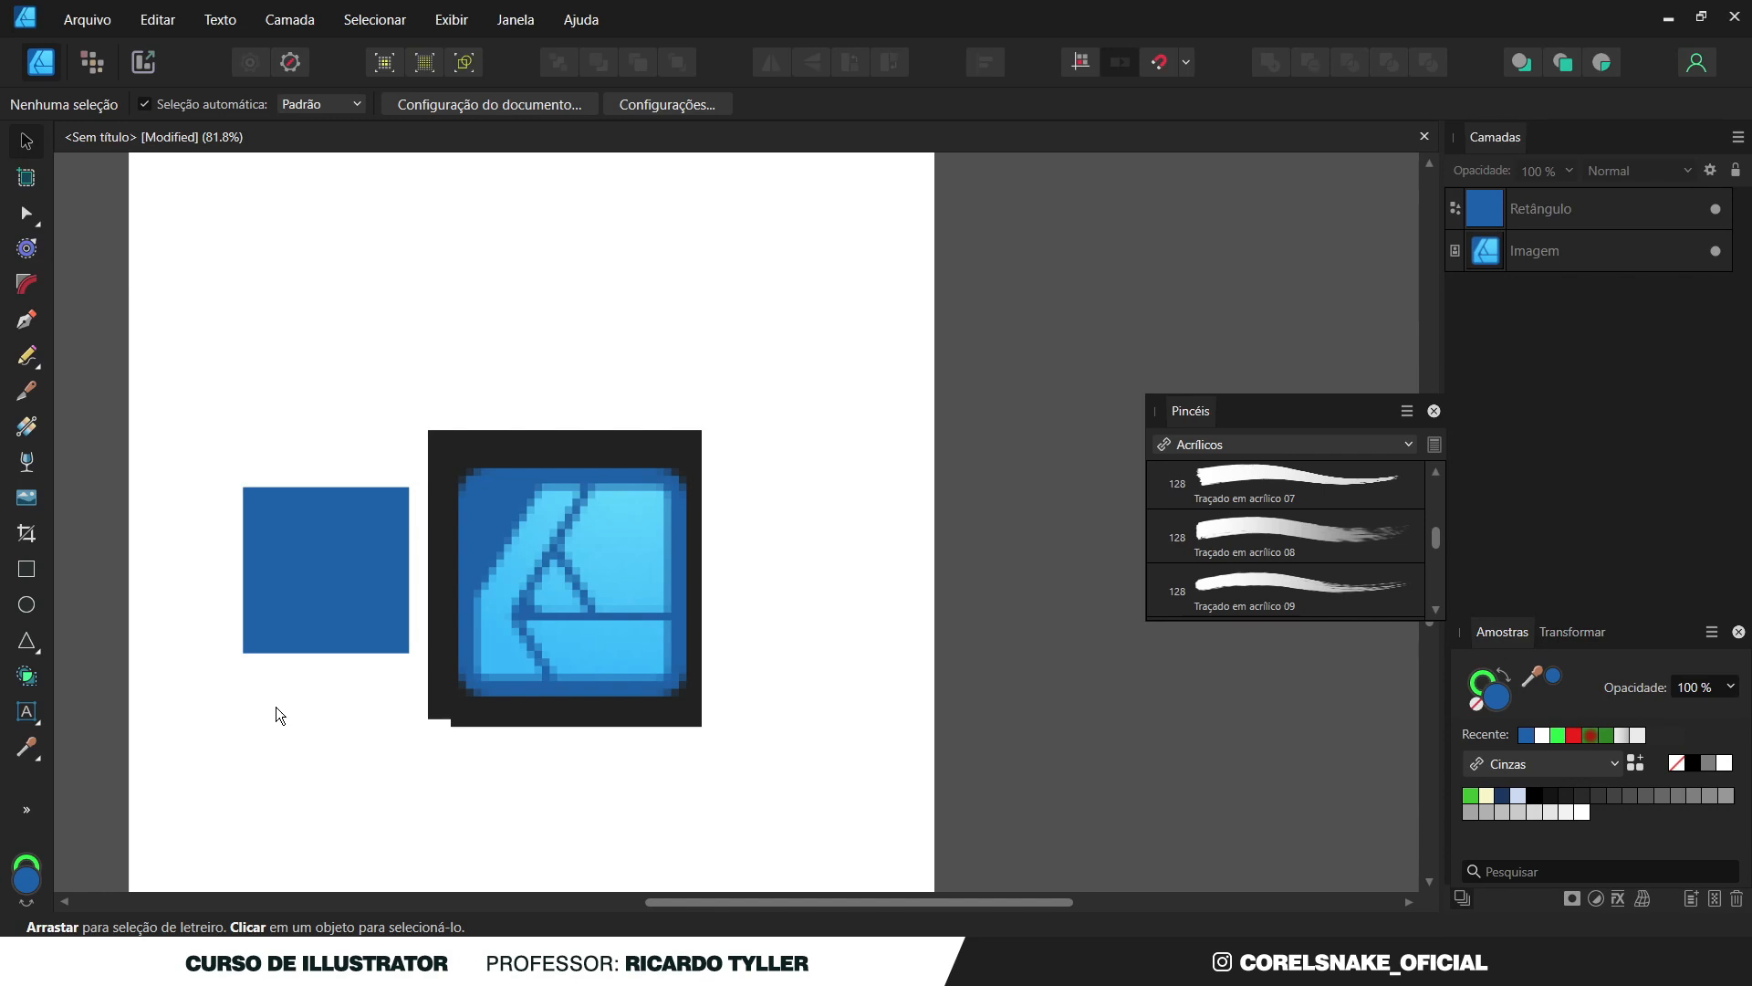
Examine the overflow tools, checking the variants grouped under the Zoom and Measure tools, then return to the Move tool.
key("i")
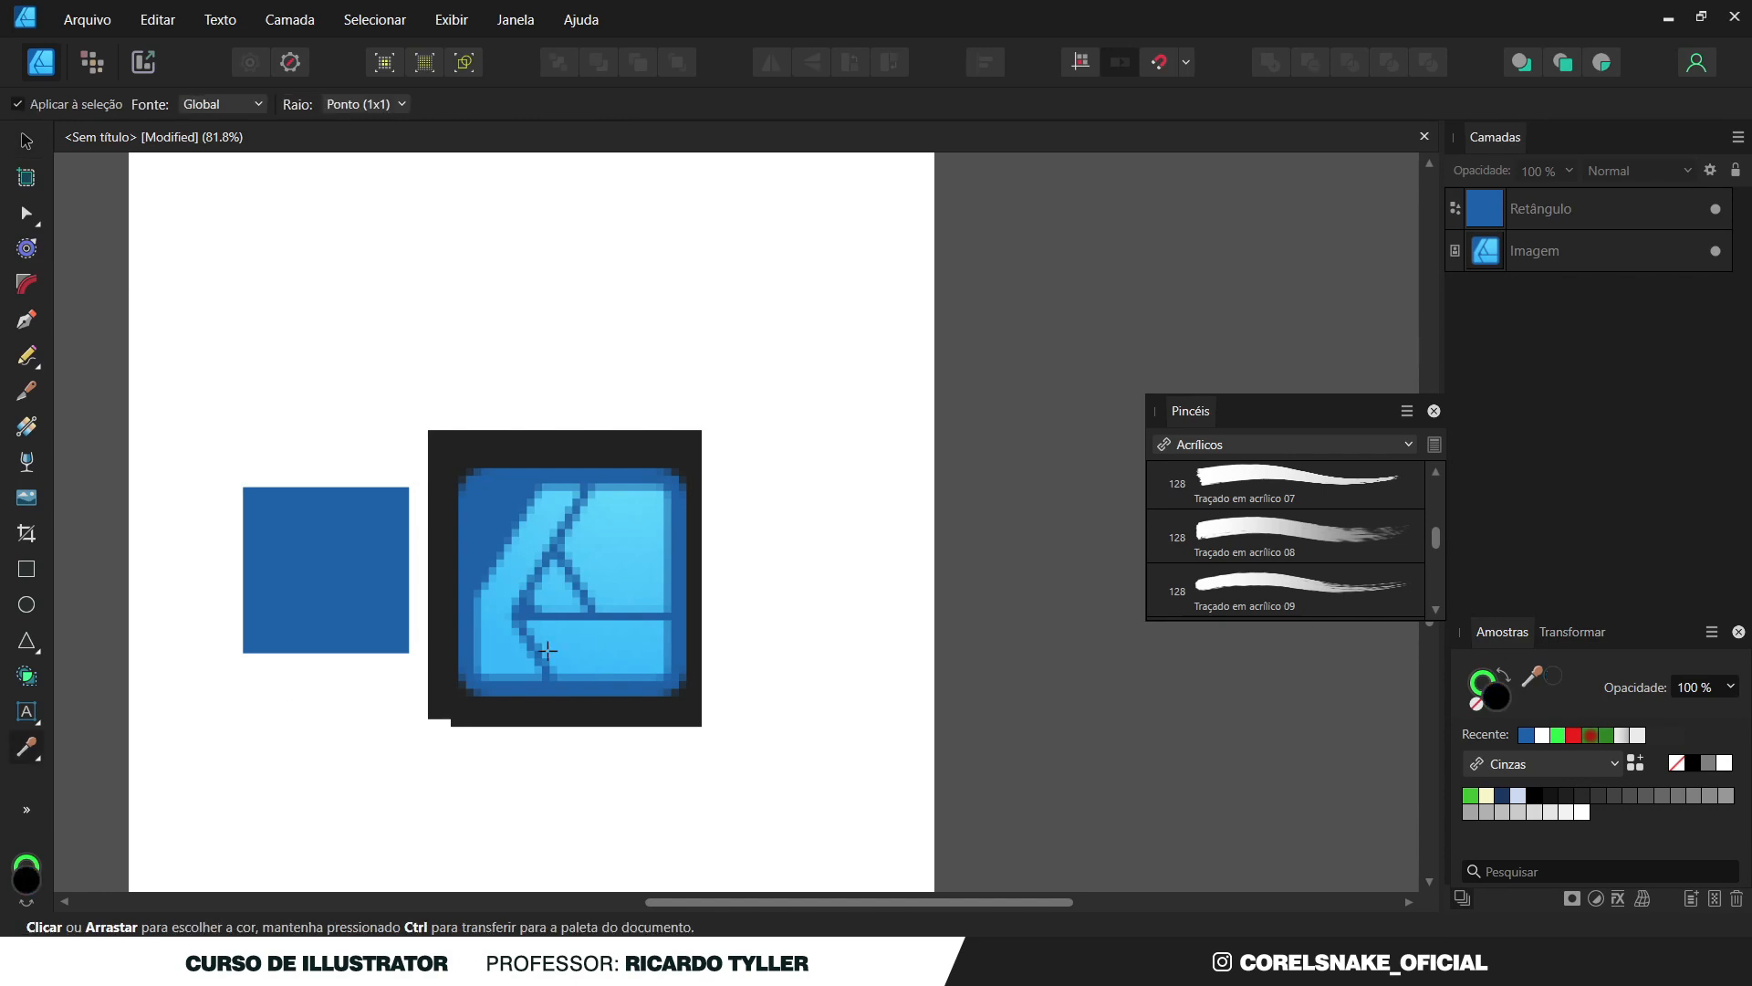
left_click(28, 810)
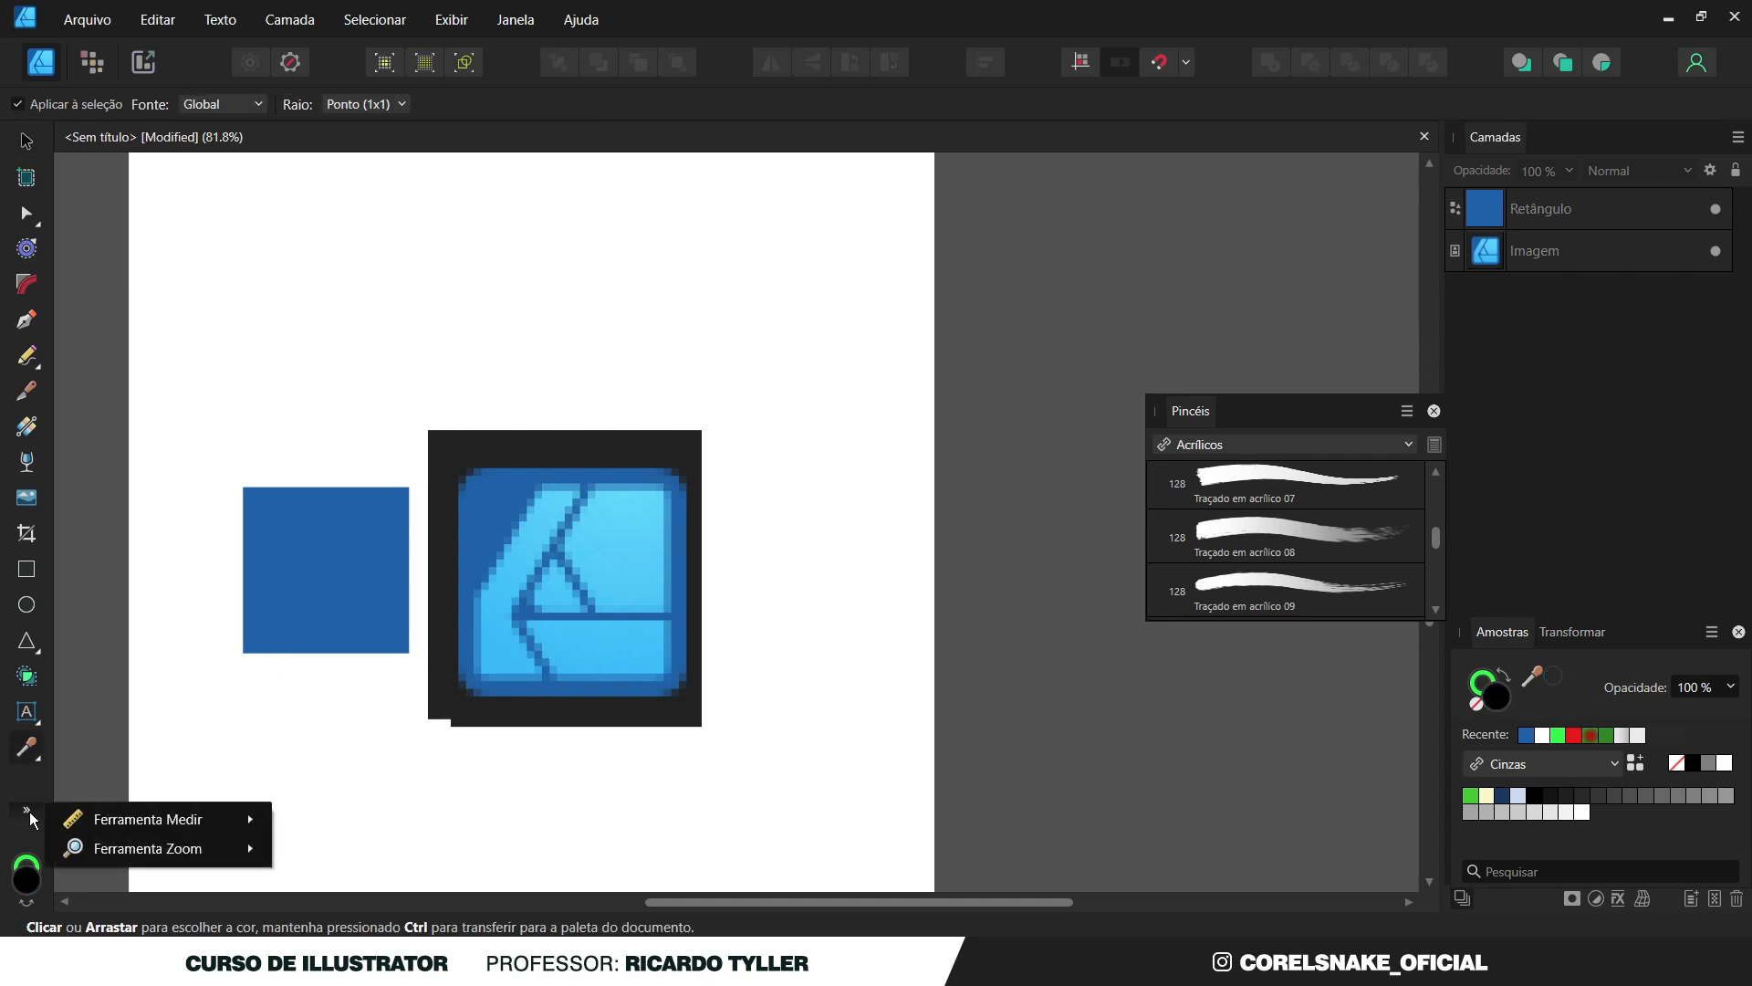
mouse_move(222, 827)
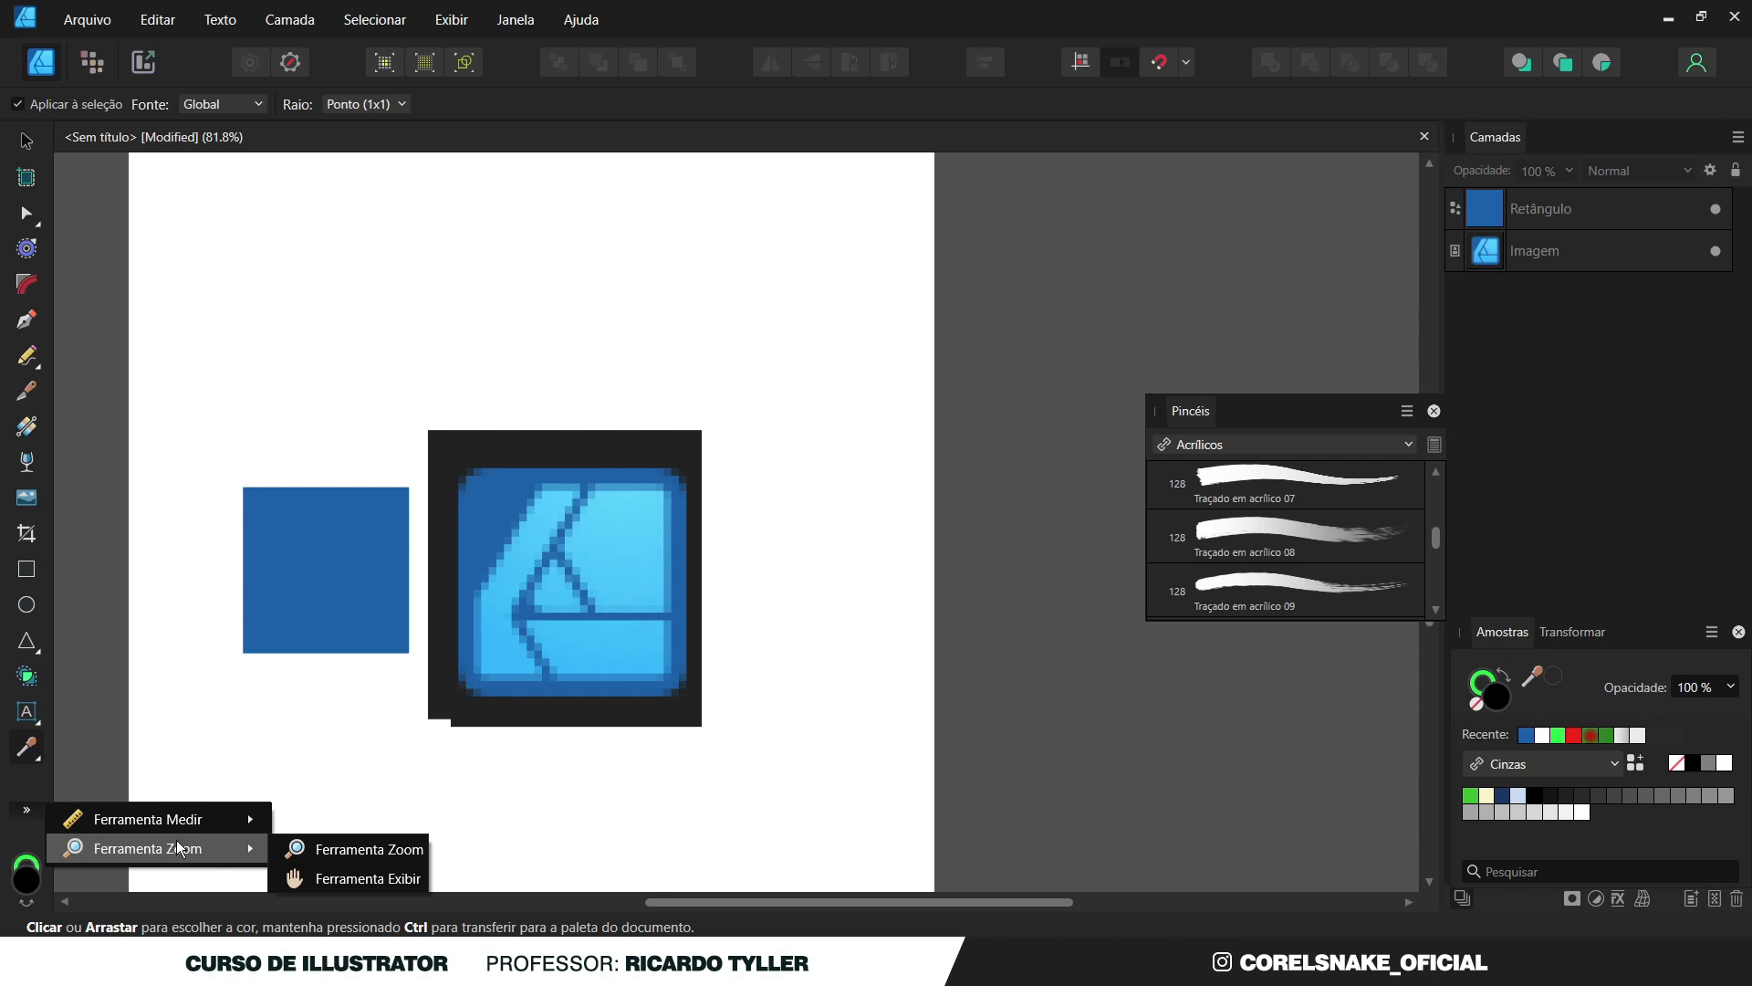
mouse_move(248, 816)
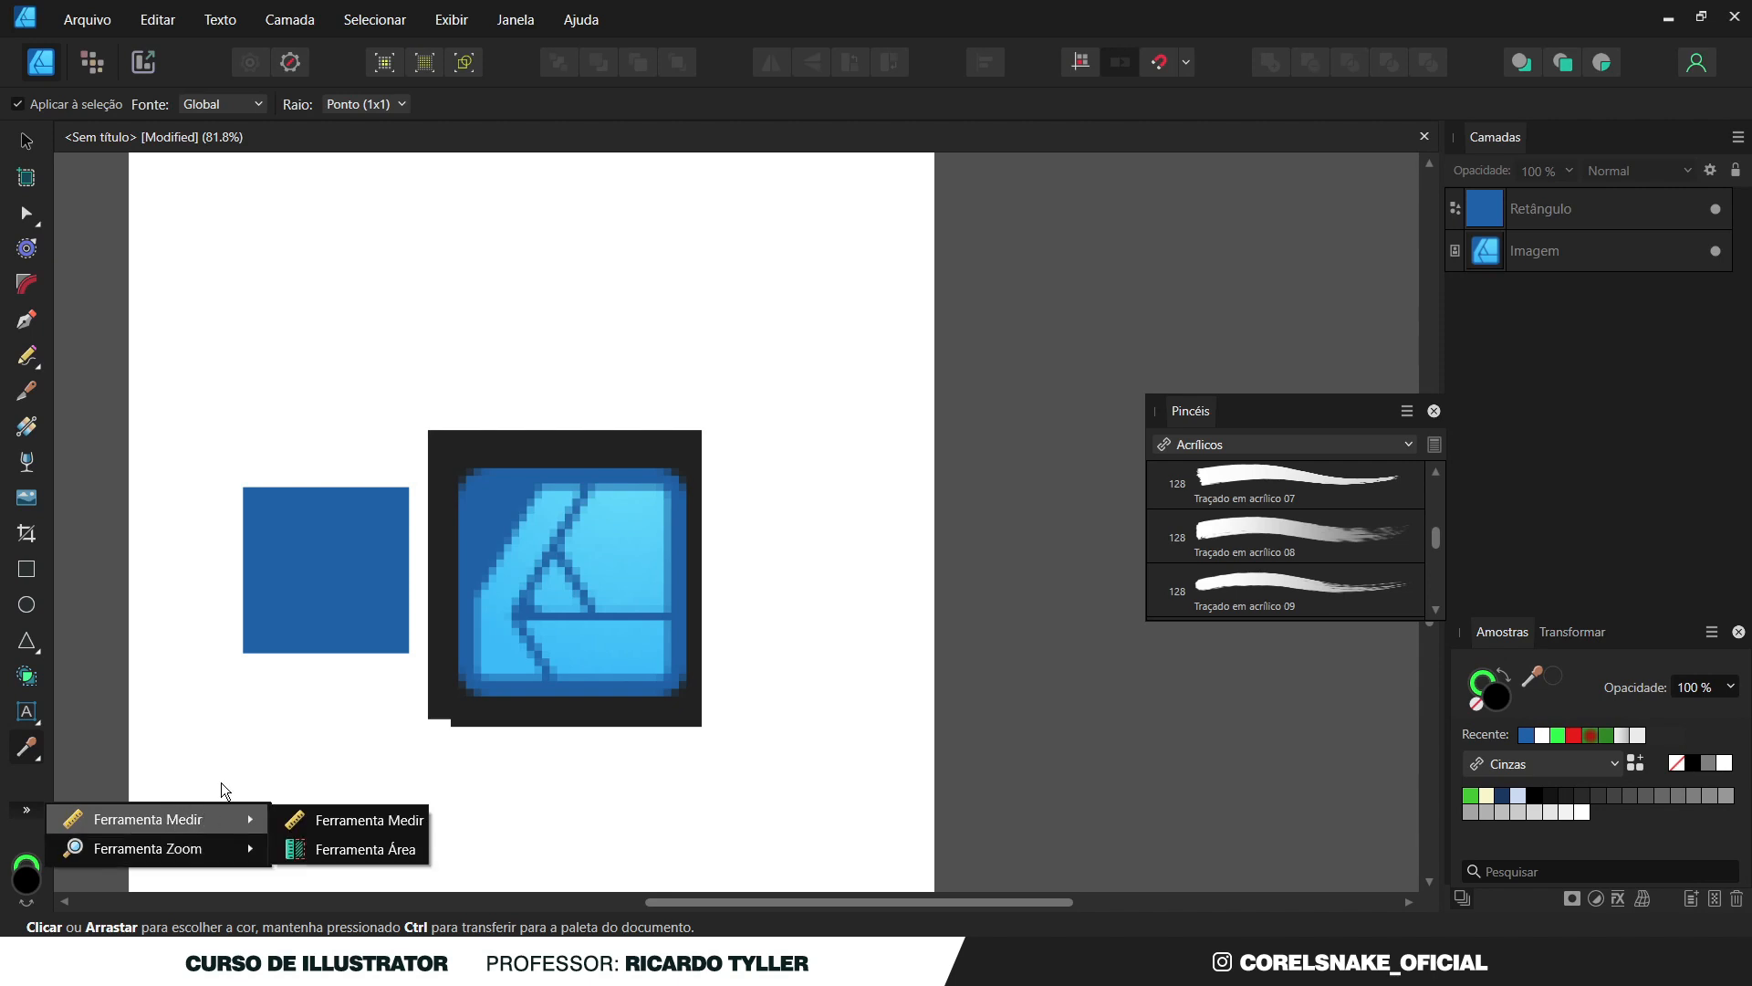
left_click(26, 143)
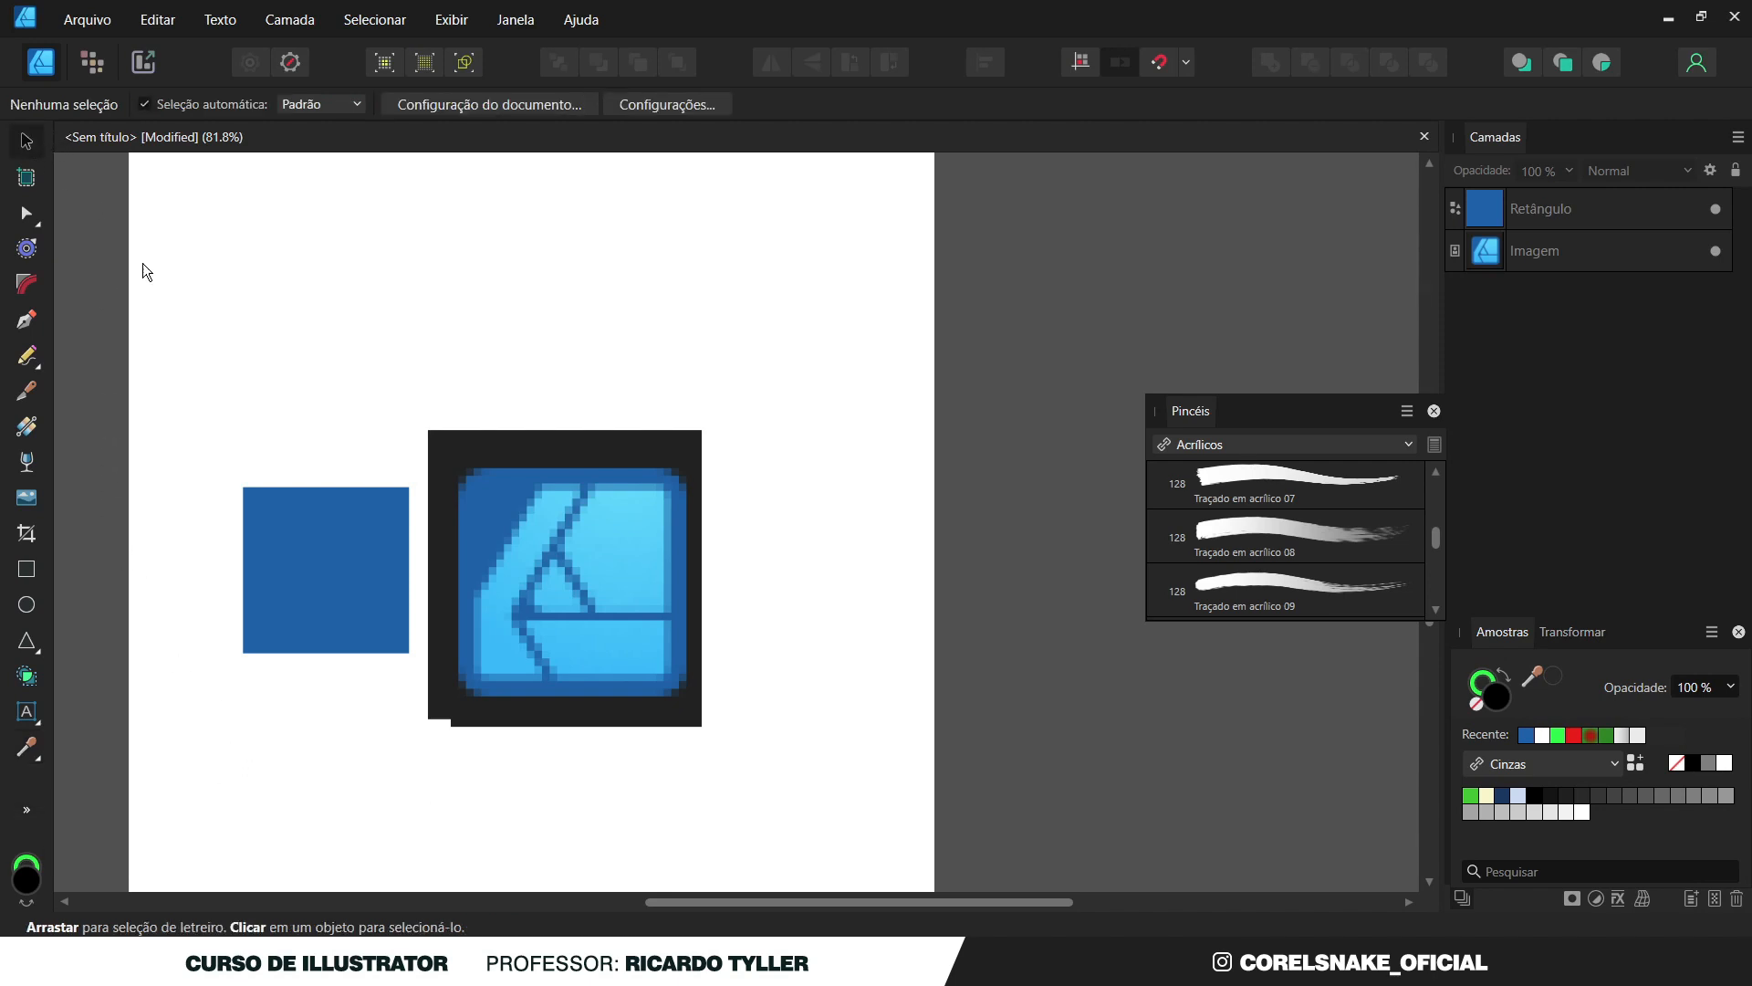
Zoom in and out repeatedly to view the icon image and square at different magnifications.
scroll(458, 544, "up", 2)
scroll(458, 545, "down", 3)
scroll(458, 545, "up", 5)
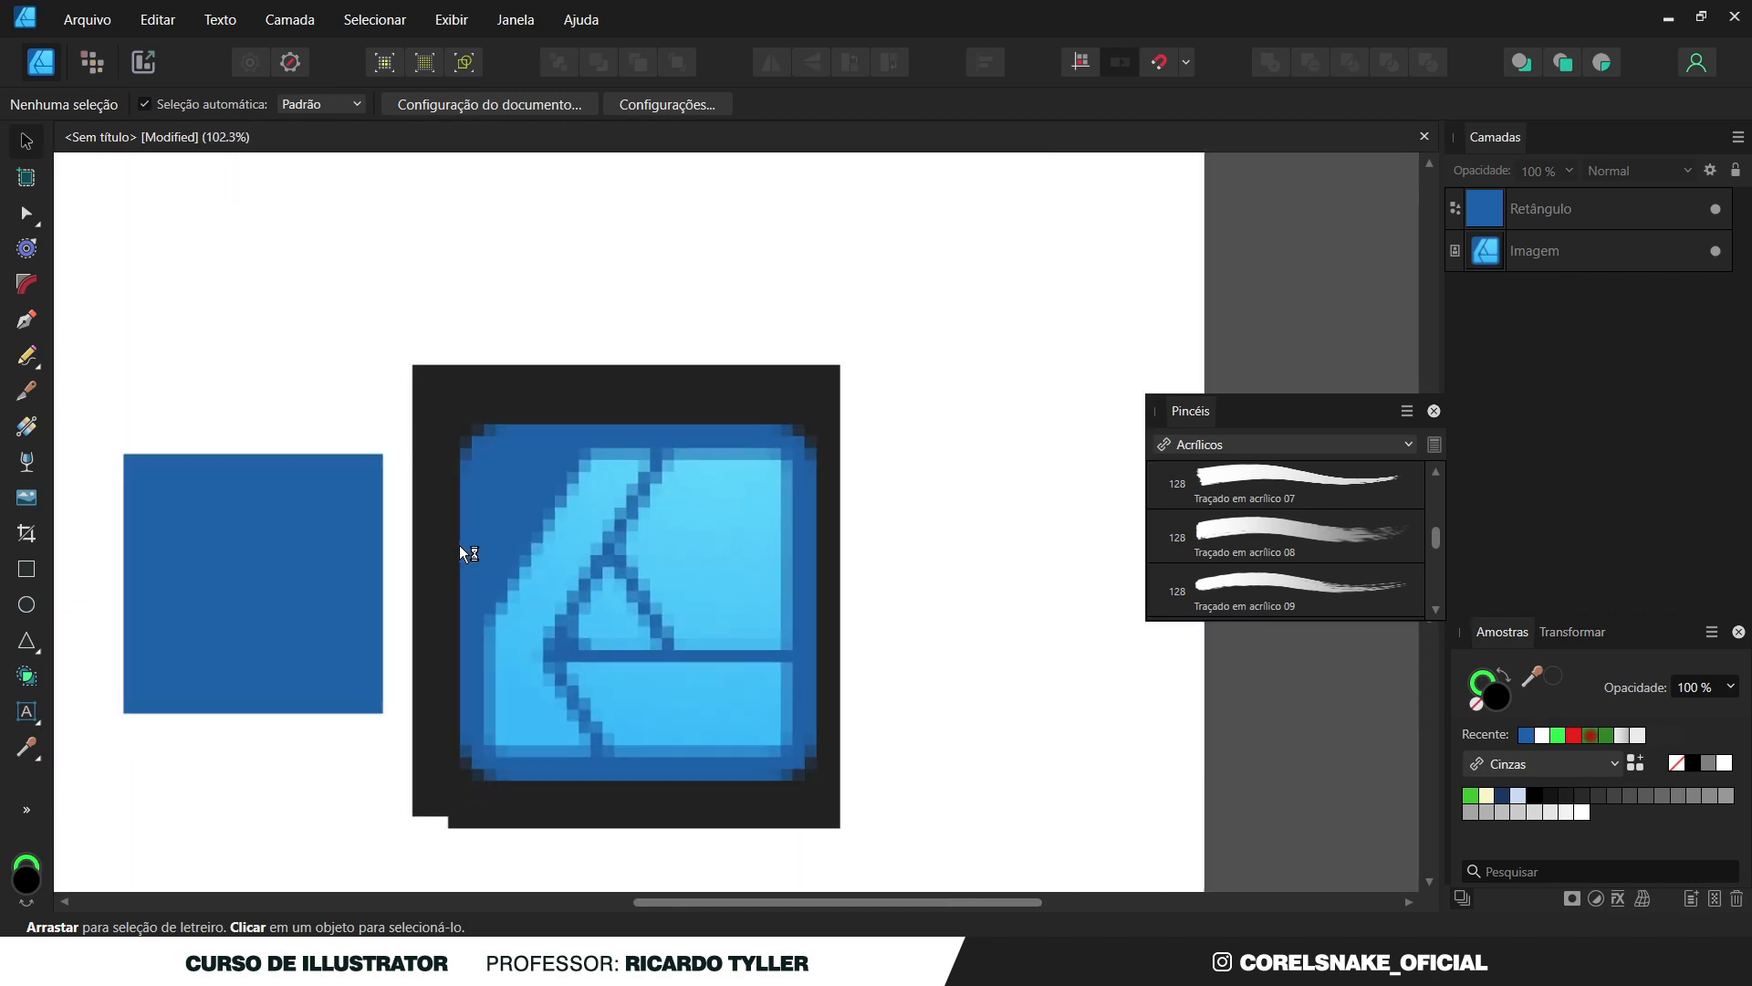
scroll(458, 545, "down", 3)
scroll(458, 545, "up", 3)
scroll(459, 545, "down", 4)
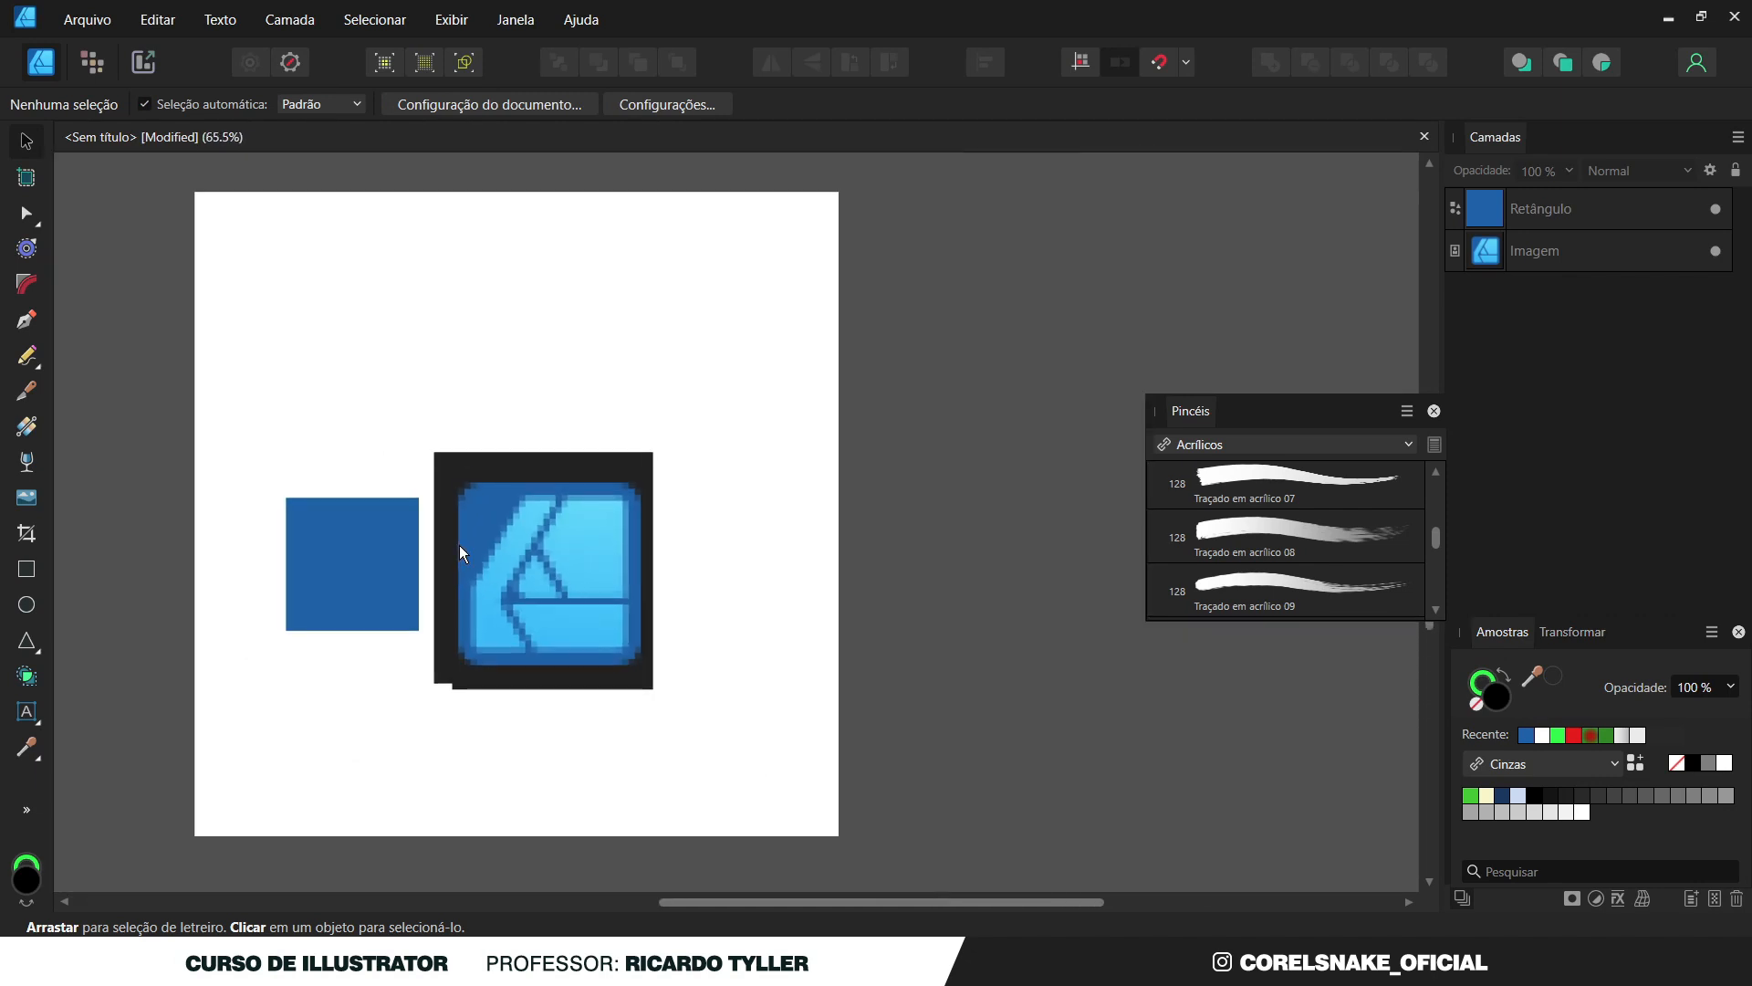
scroll(458, 544, "up", 2)
scroll(458, 544, "down", 4)
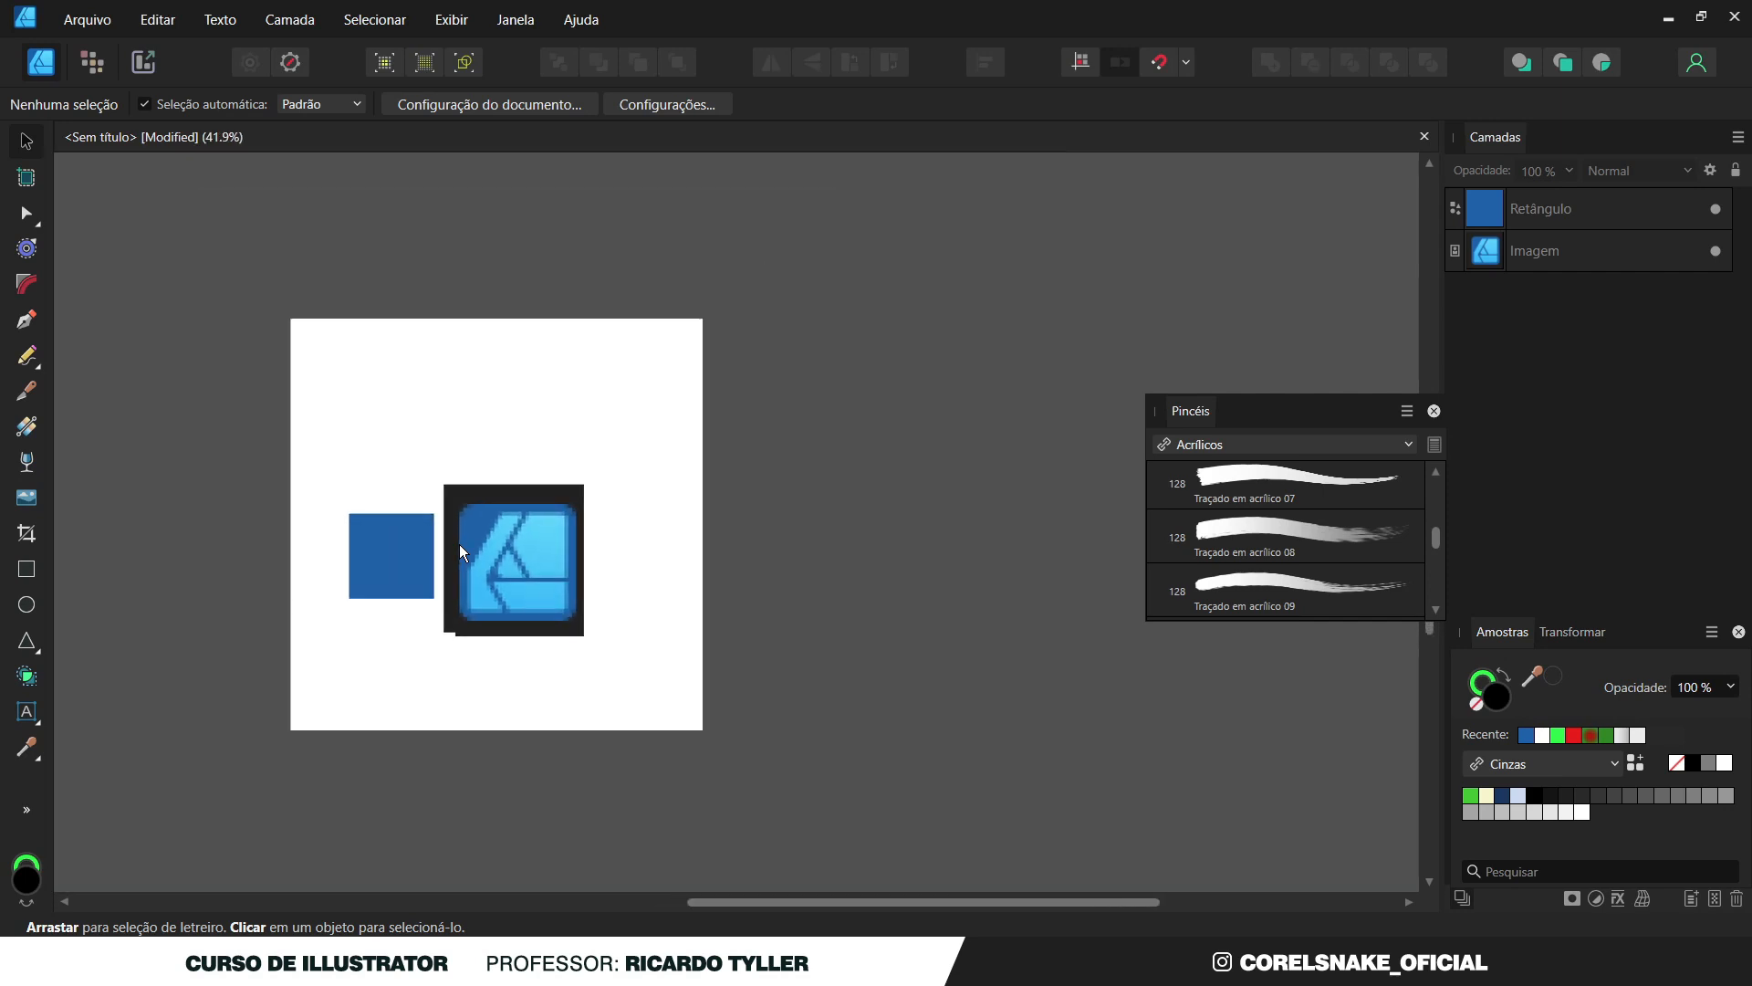
scroll(458, 544, "up", 5)
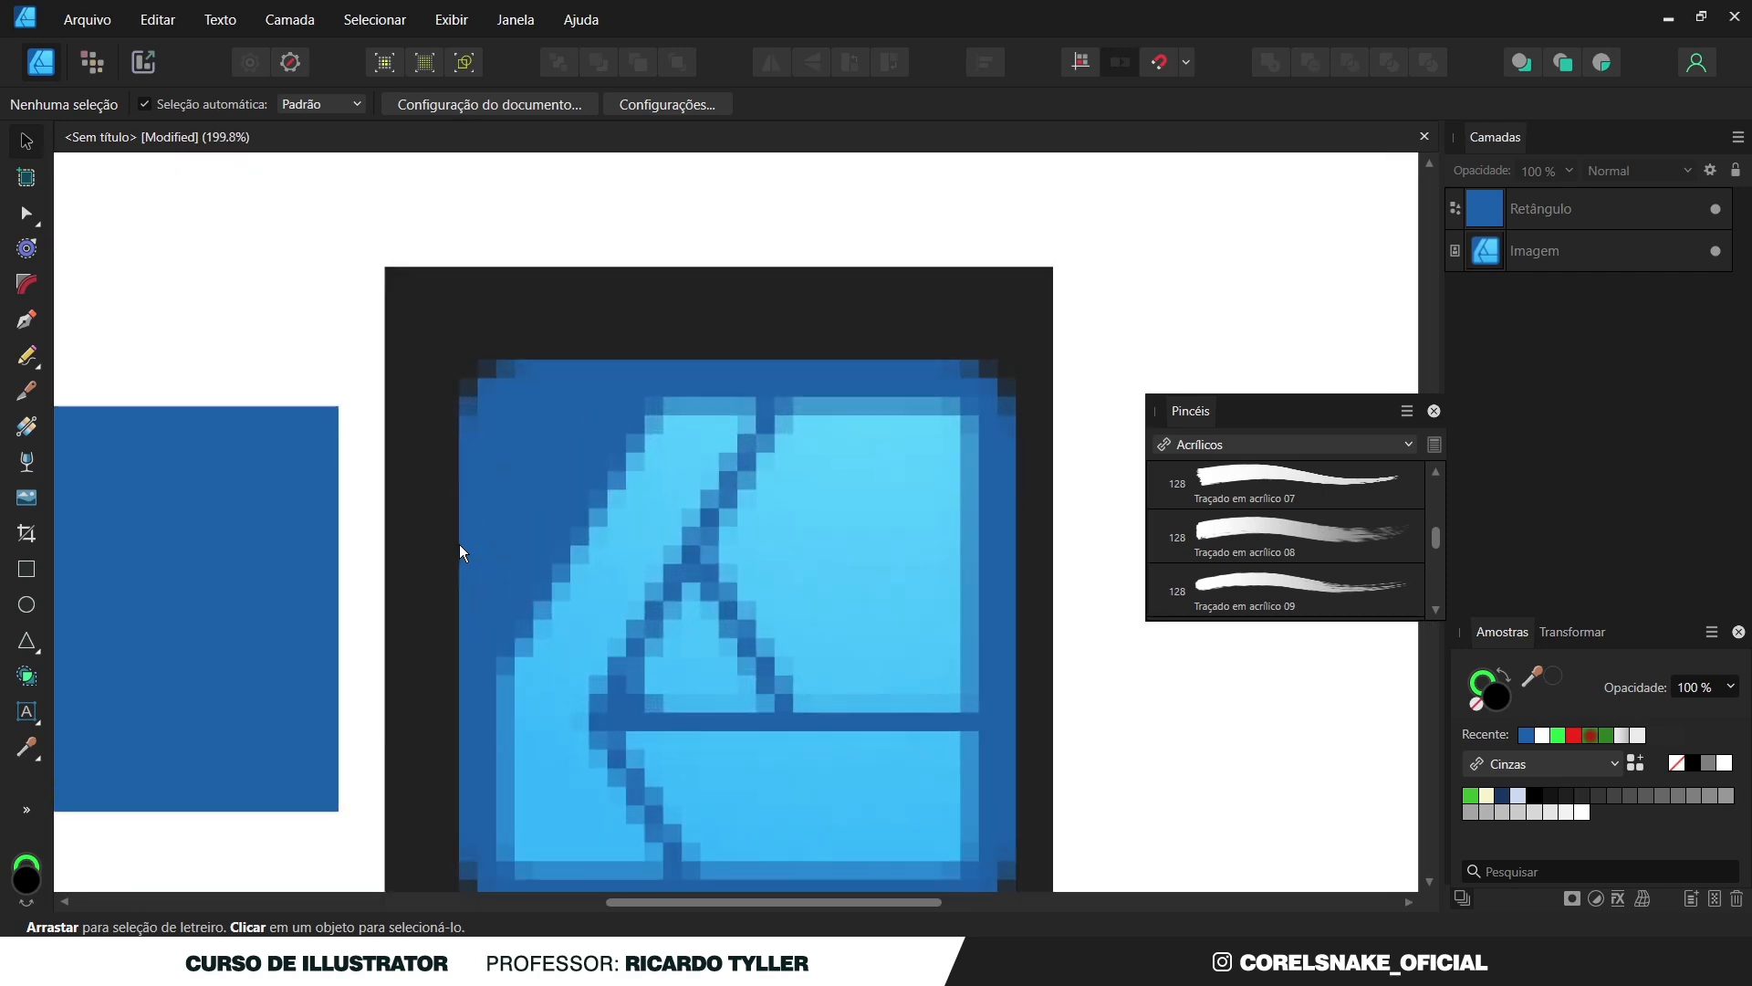
scroll(459, 544, "down", 1)
scroll(458, 544, "down", 2)
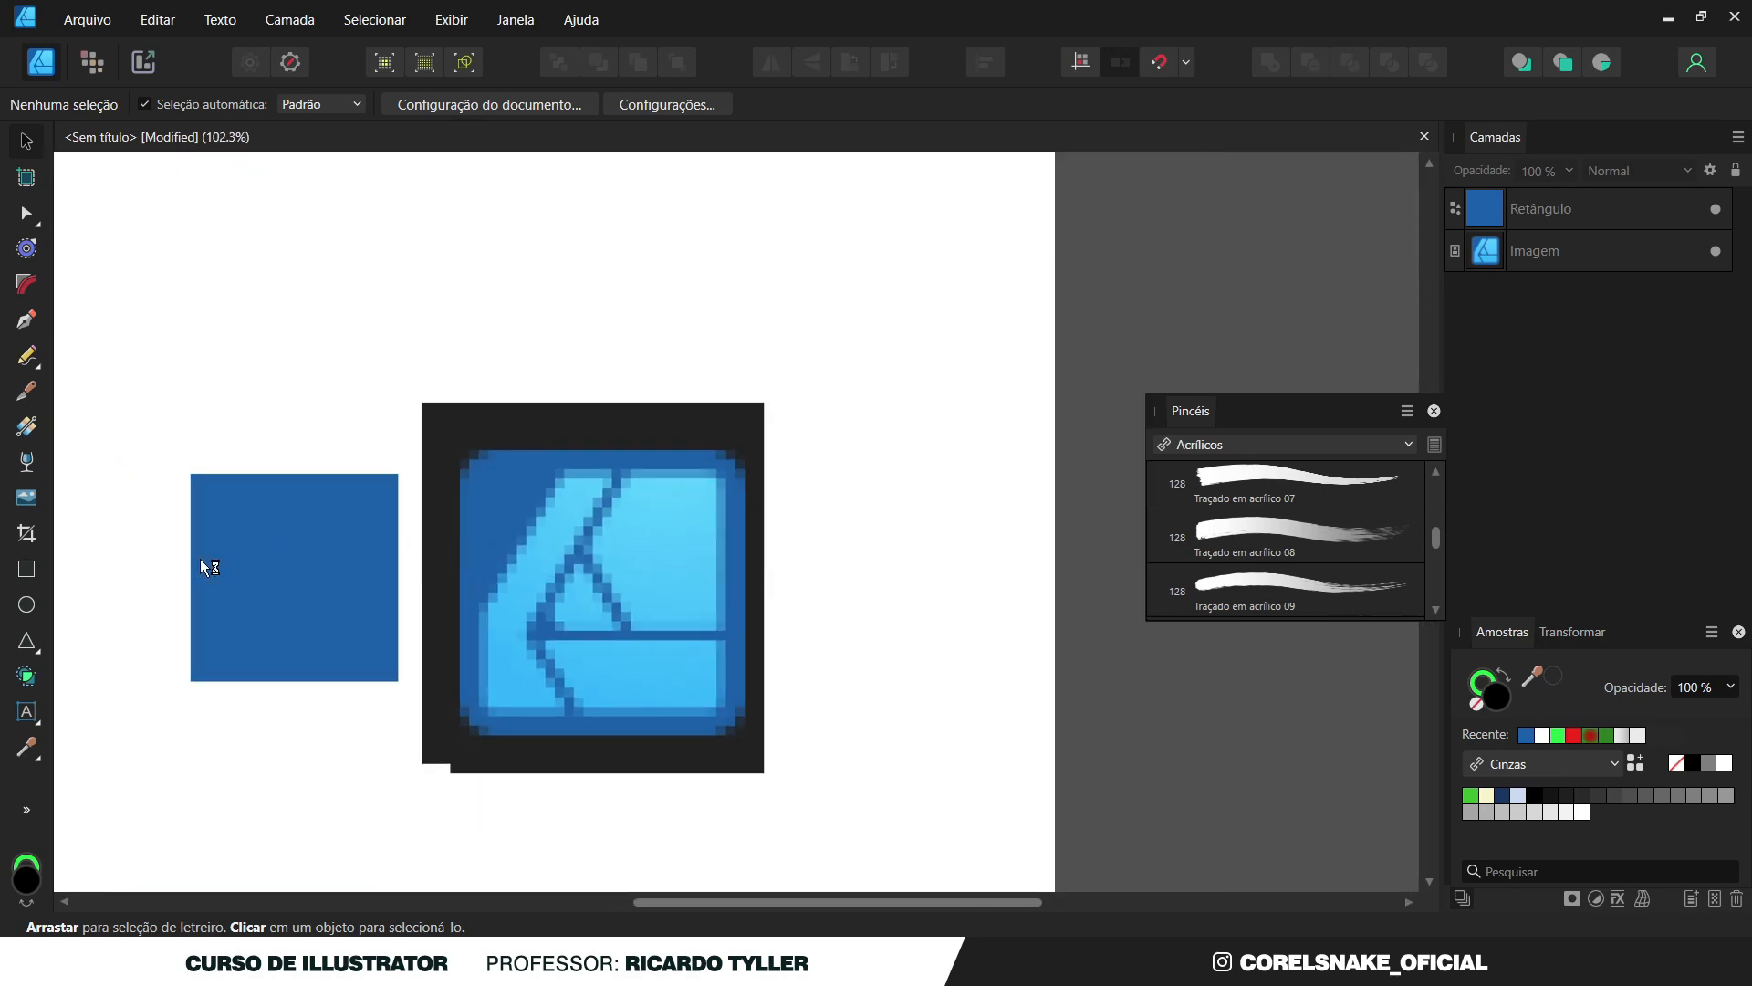
scroll(234, 558, "up", 2)
scroll(298, 534, "down", 1)
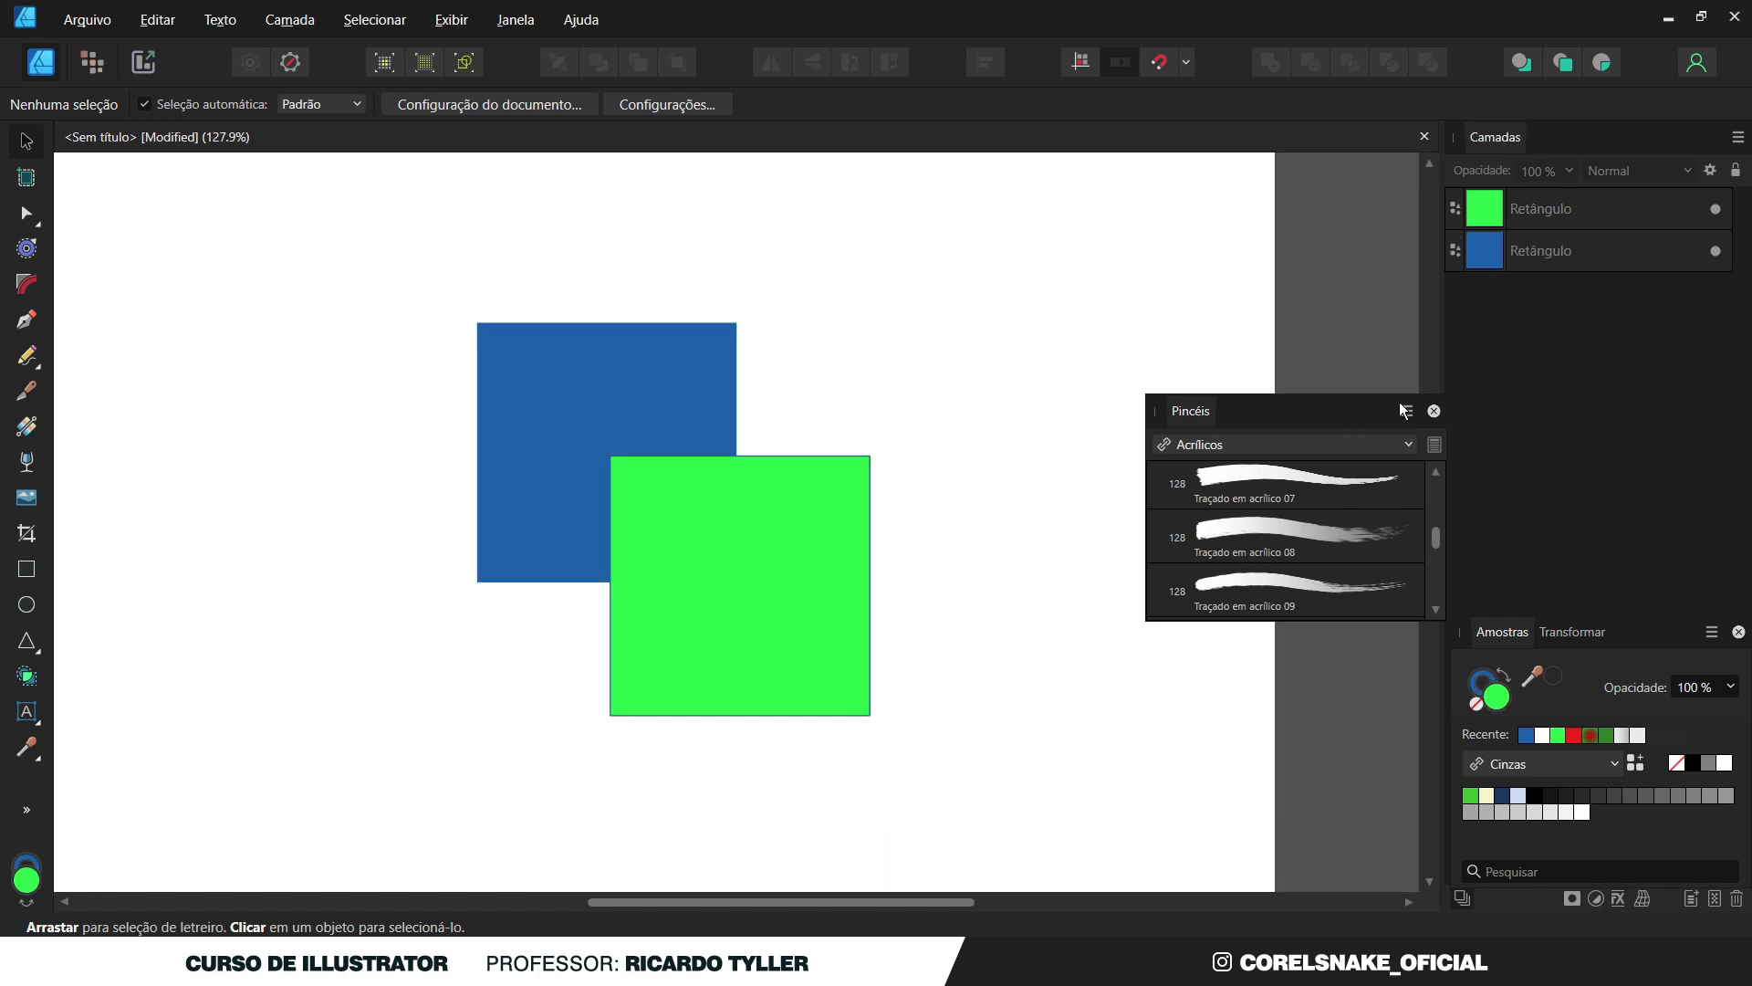
Close the Brushes panel and select both the blue and green squares.
left_click(1434, 412)
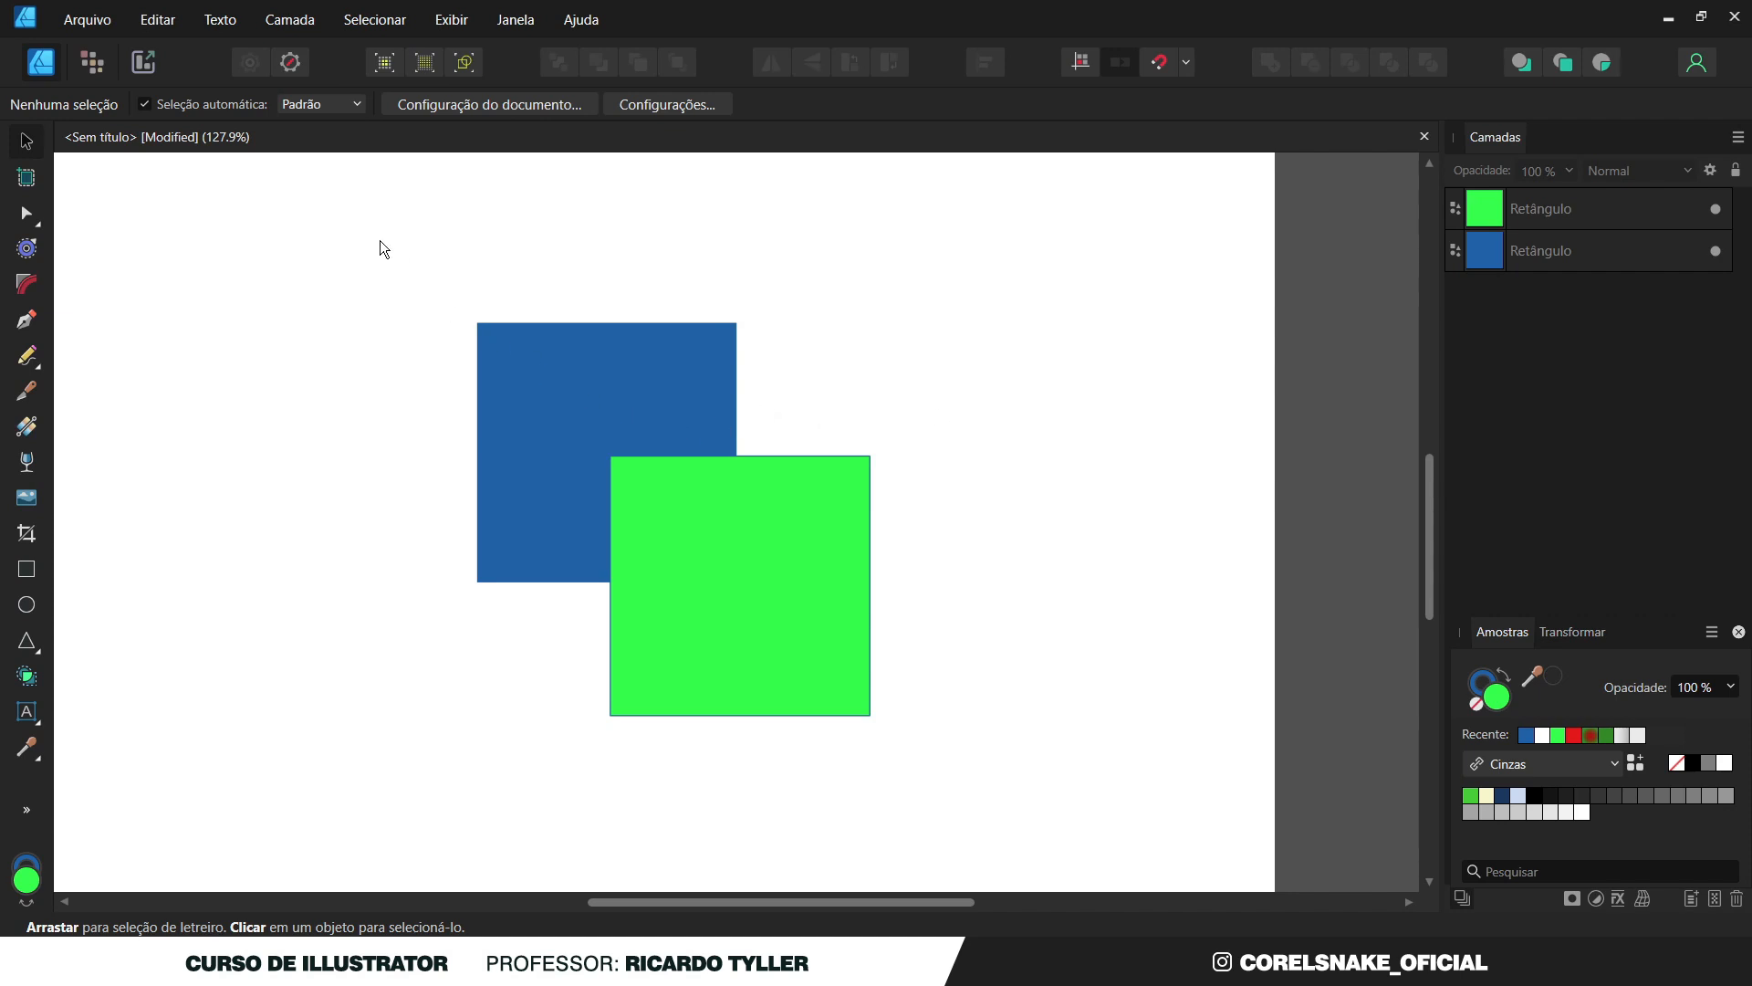
left_click_drag(379, 239, 1024, 791)
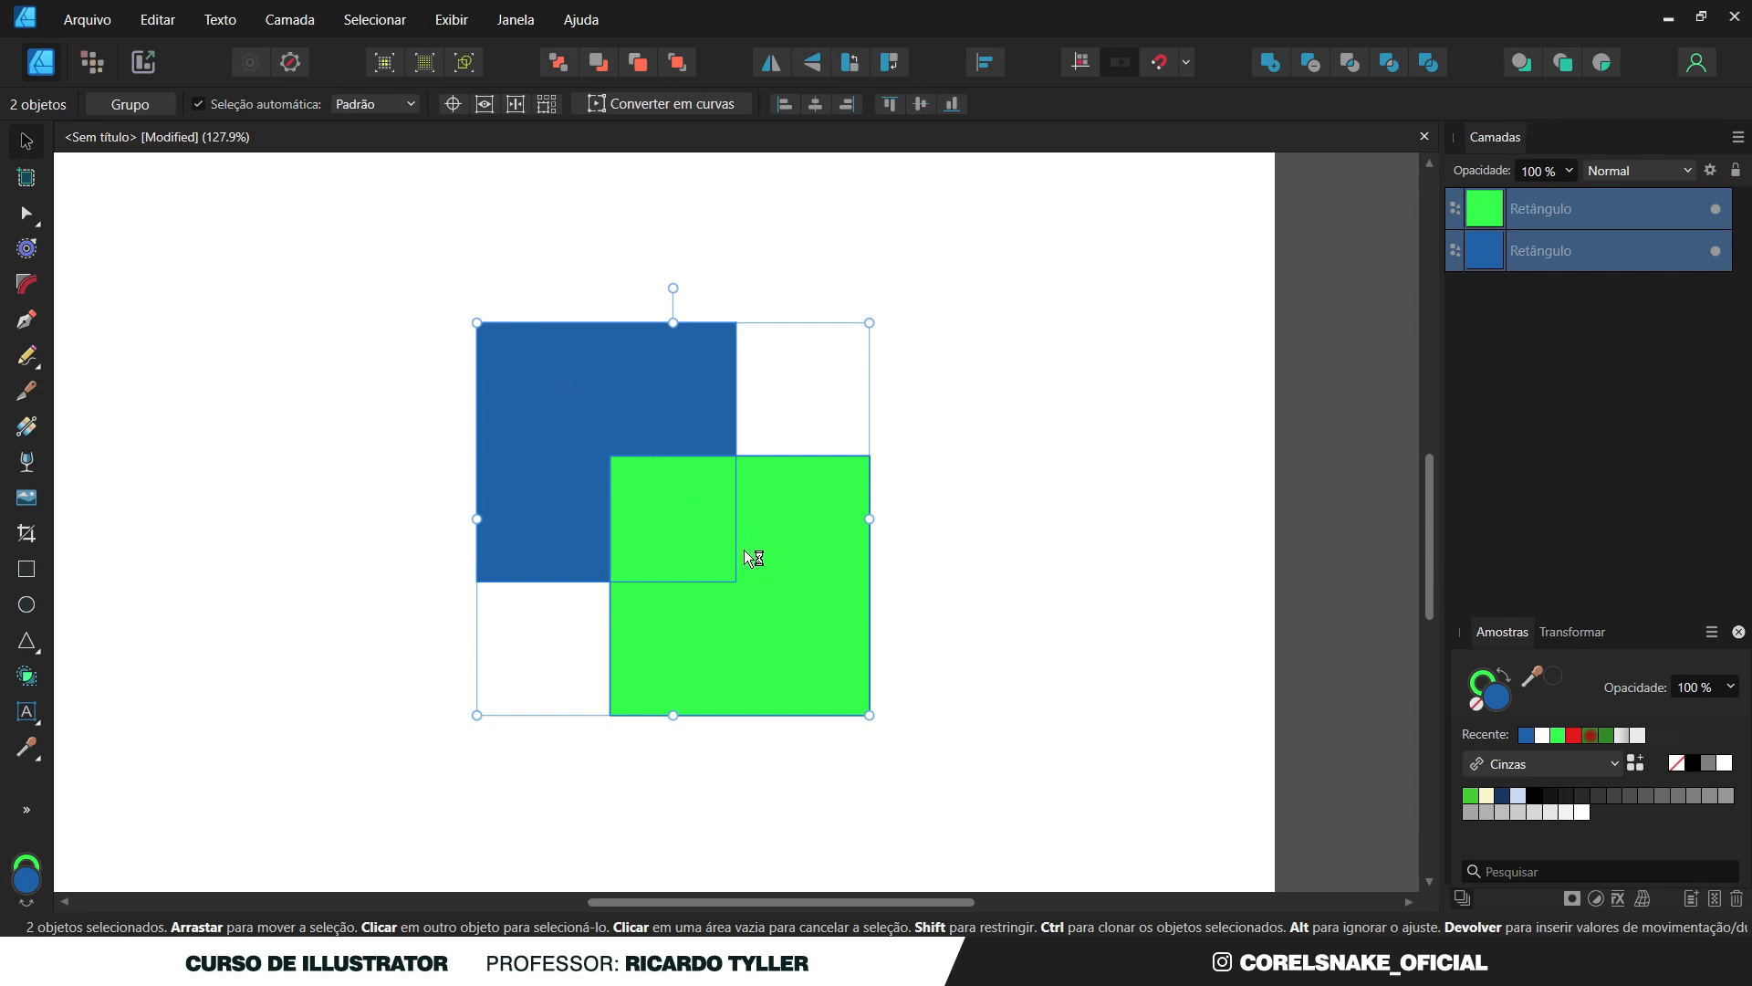
Try the Add and Subtract operations on the overlapping blue and green squares, undoing each one.
left_click(1270, 62)
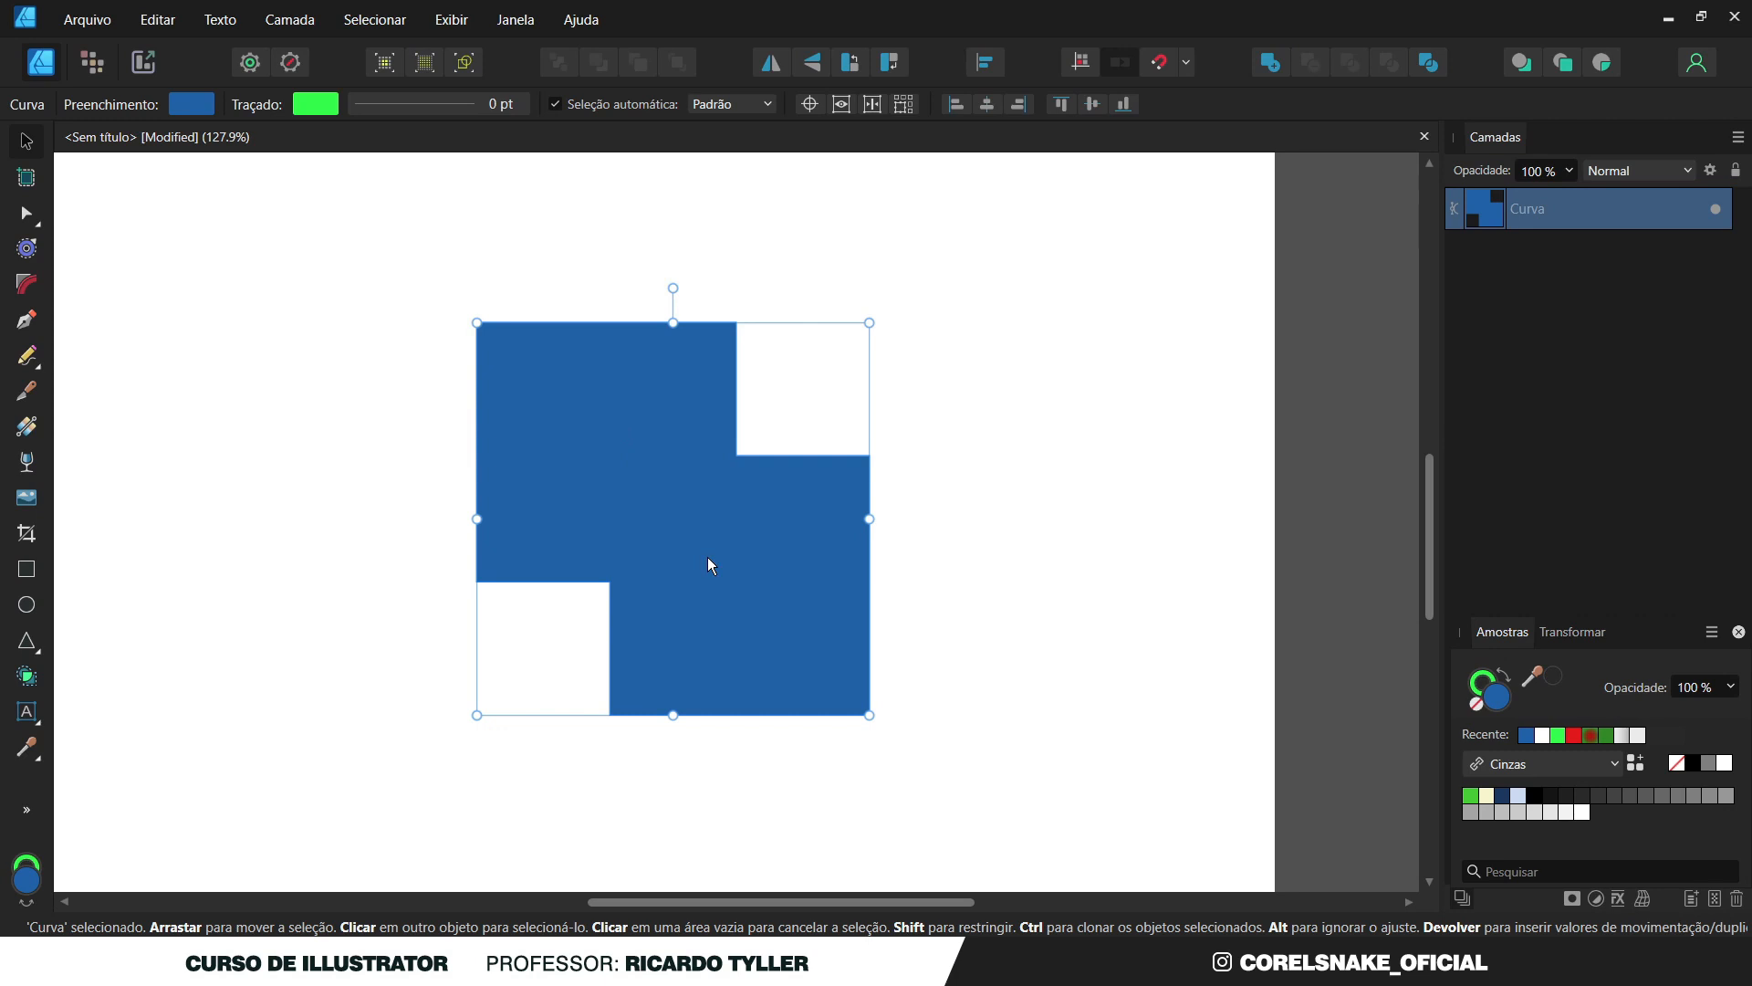
key("ctrl+z")
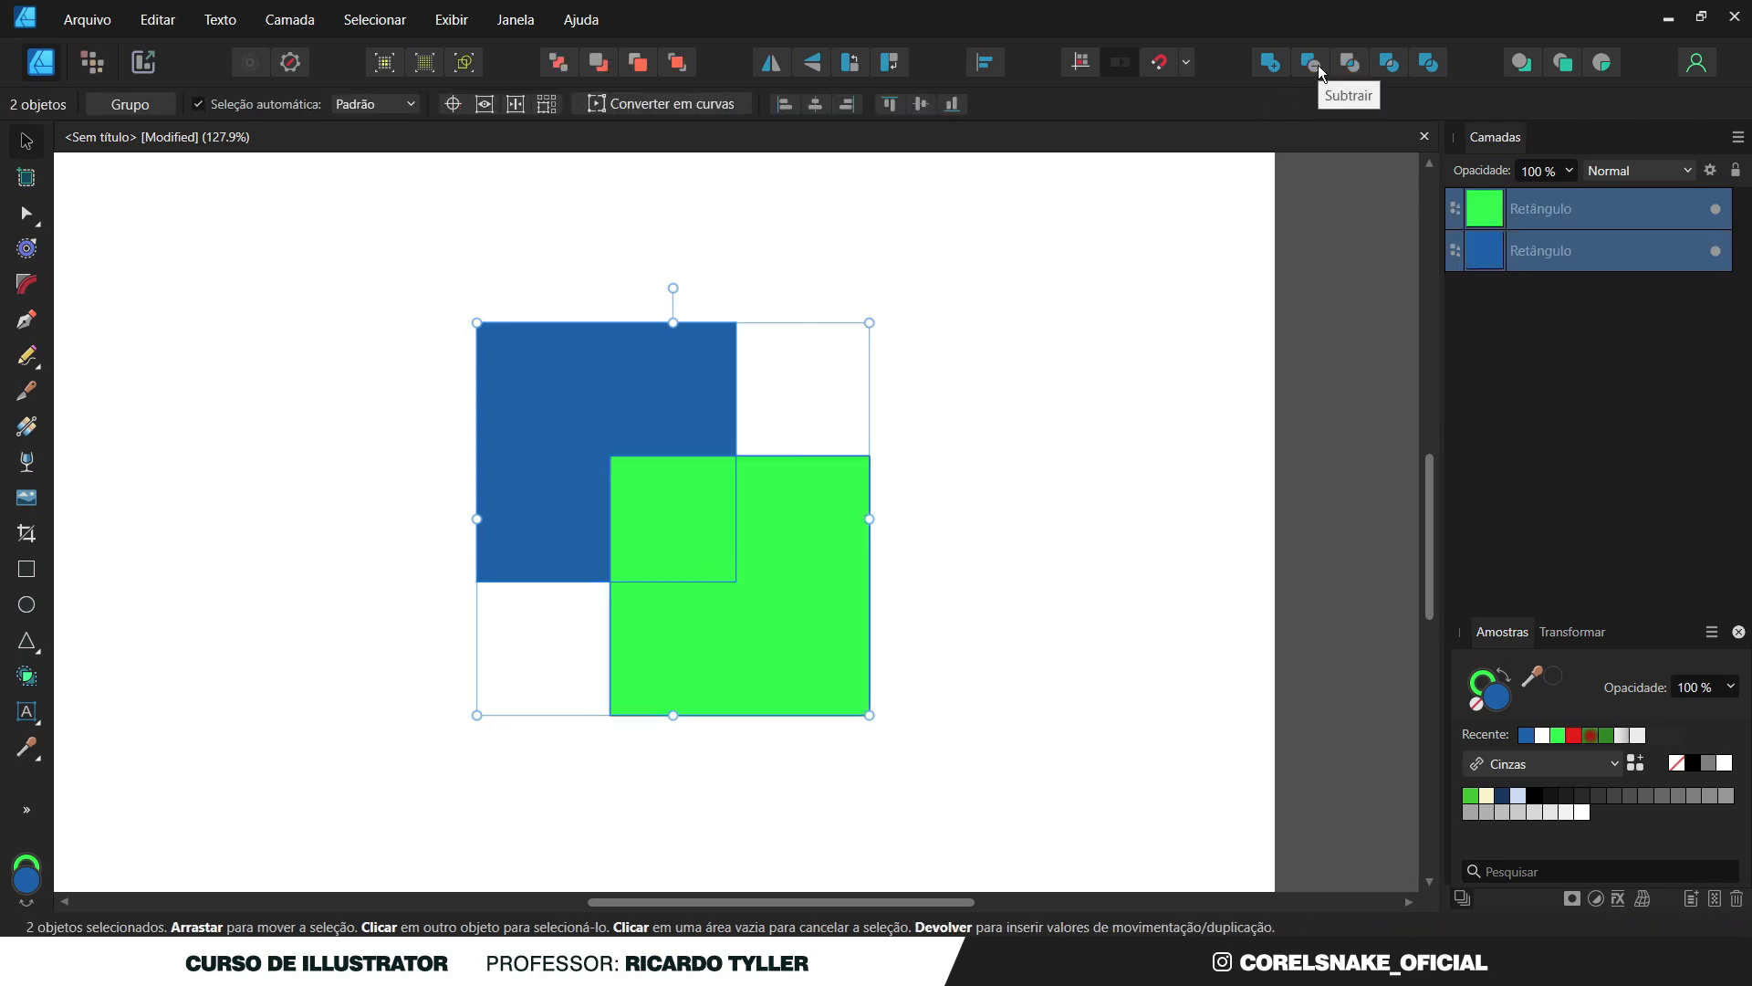
left_click(1317, 64)
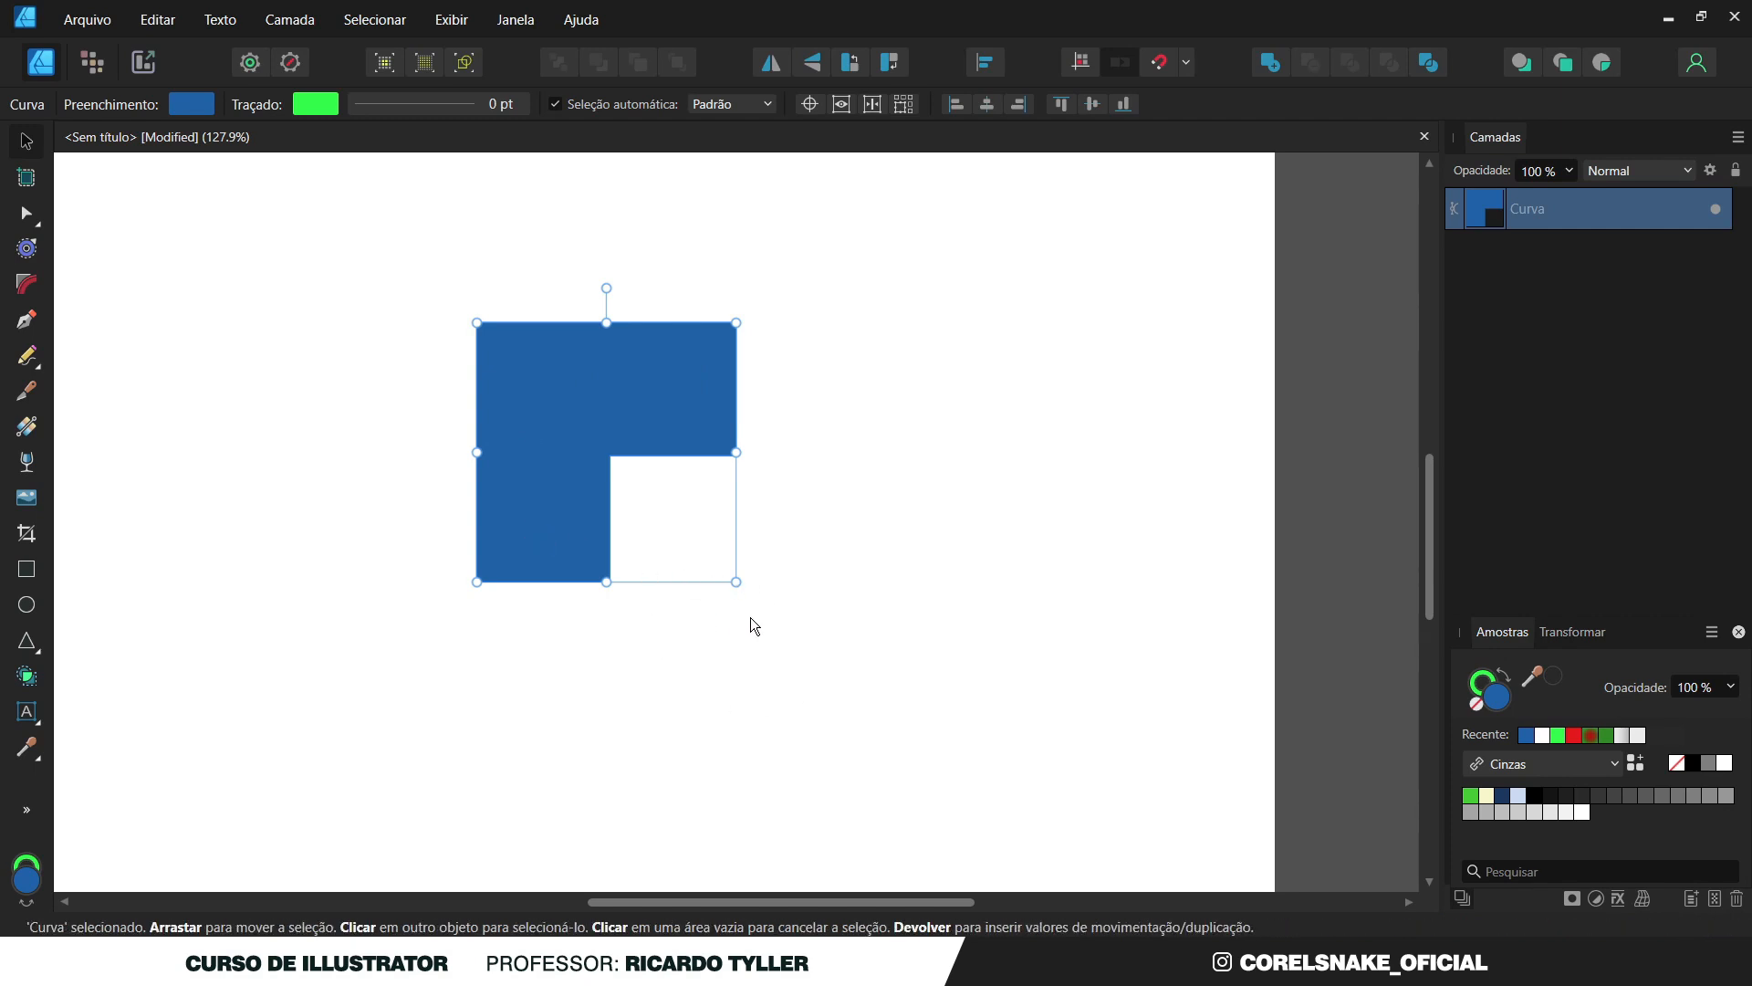
key("ctrl+z")
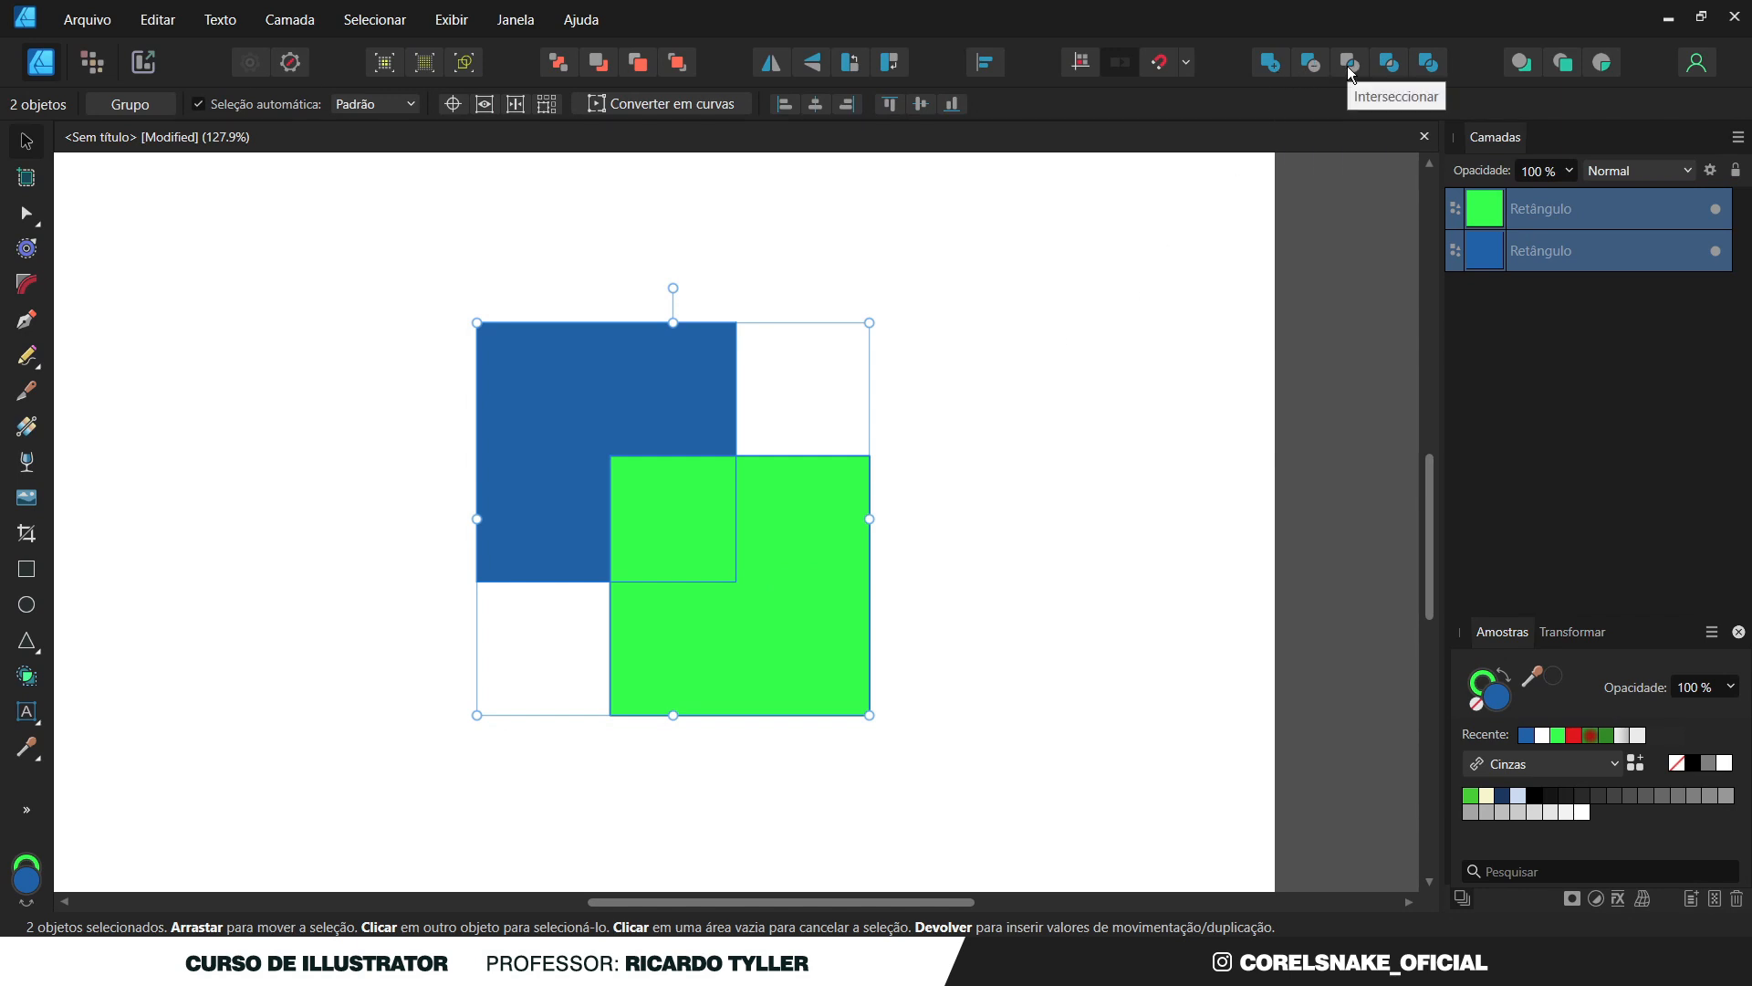
Try the Intersect operation on the two squares and undo it.
left_click(1351, 73)
left_click(1351, 73)
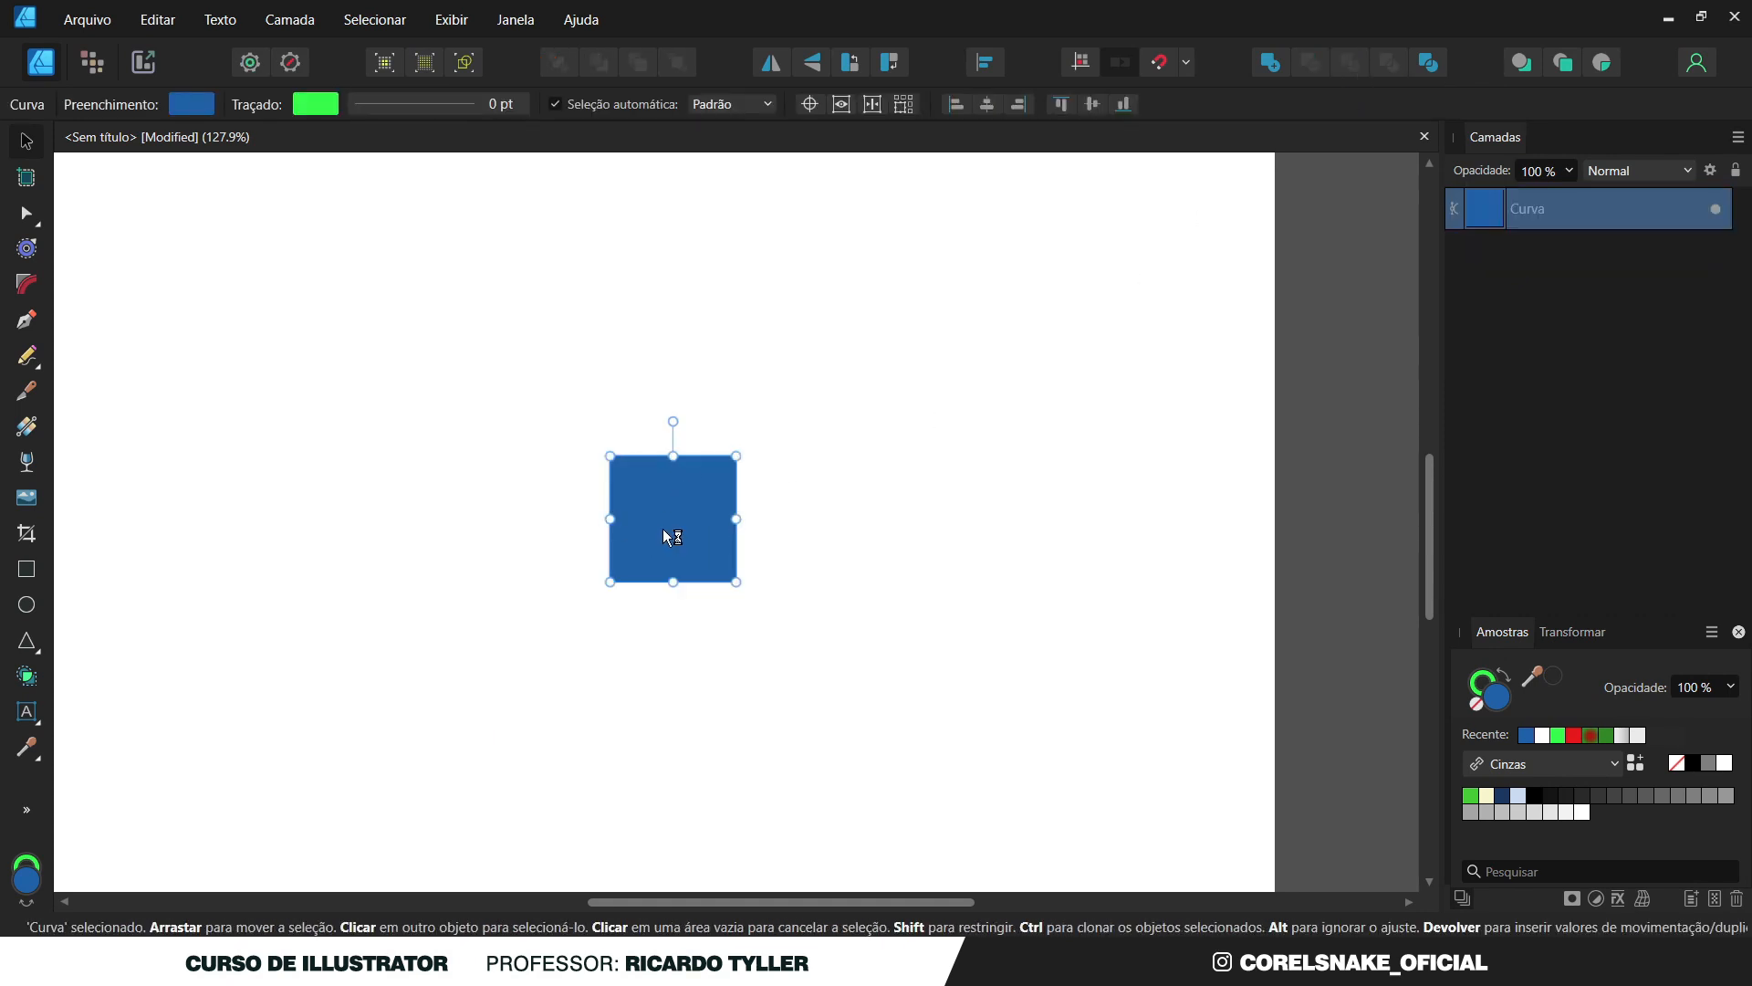
key("ctrl+z")
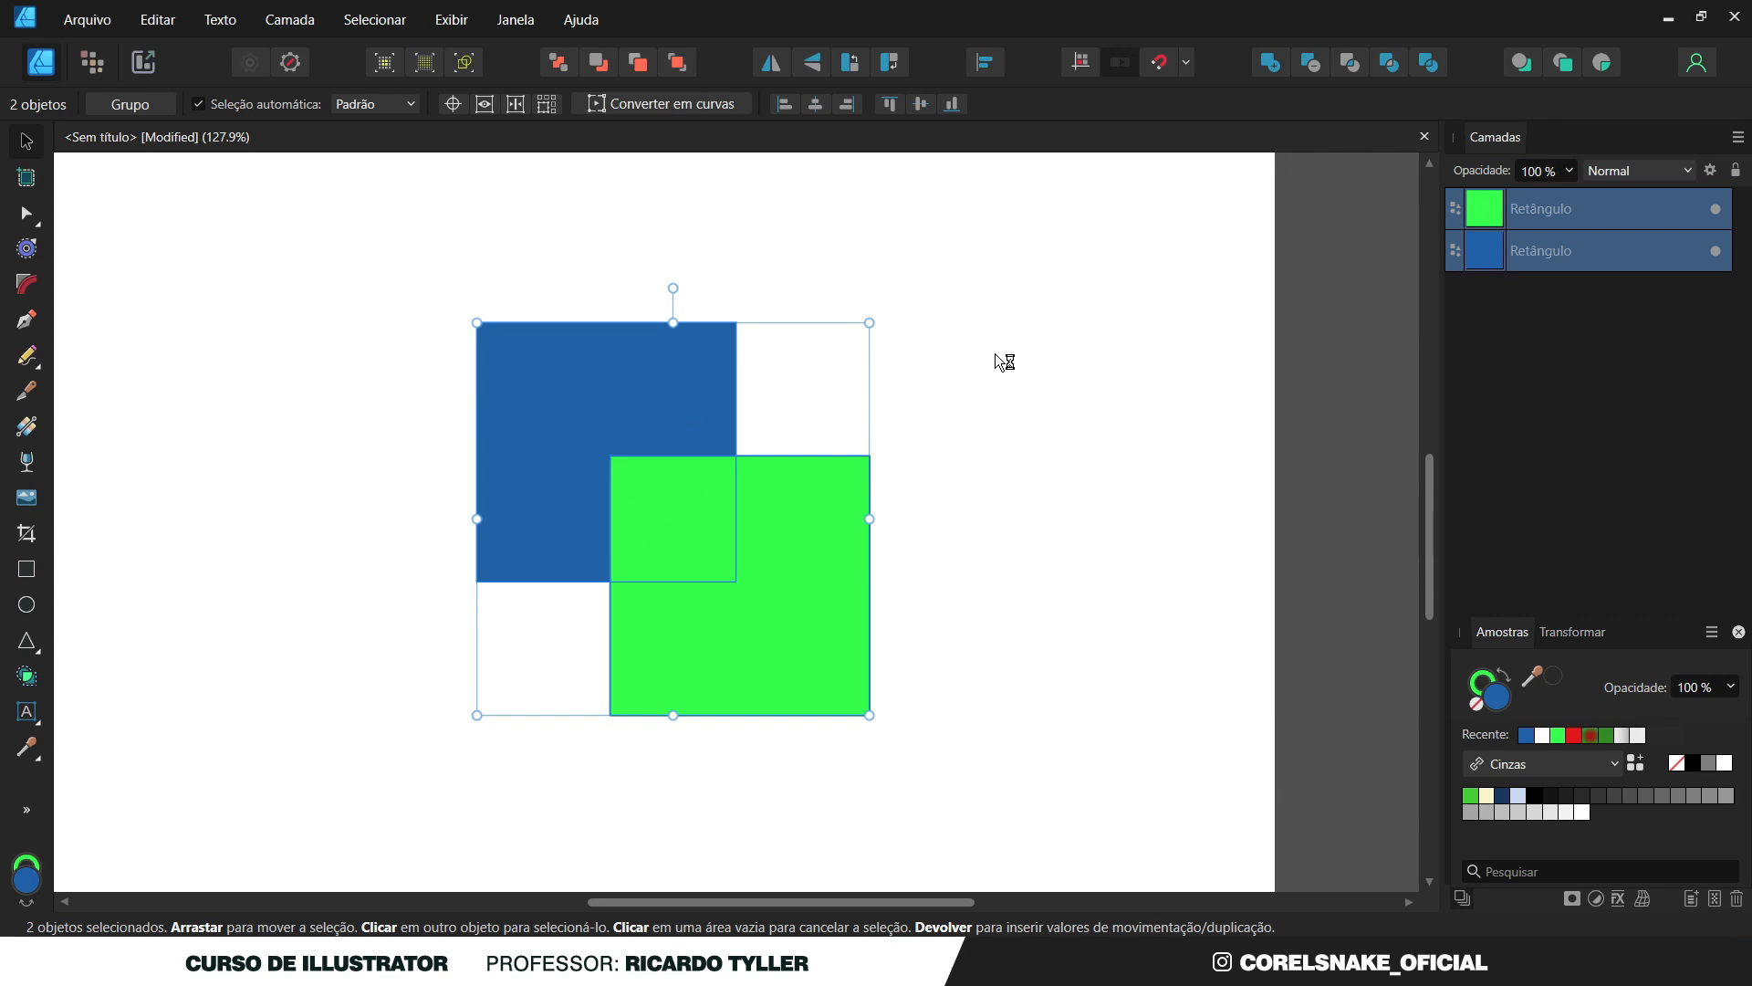
Divide the two squares into separate pieces, then try moving the green overlap piece away, undoing each move.
left_click(1429, 78)
left_click(1046, 415)
left_click_drag(732, 507, 933, 369)
key("ctrl+z")
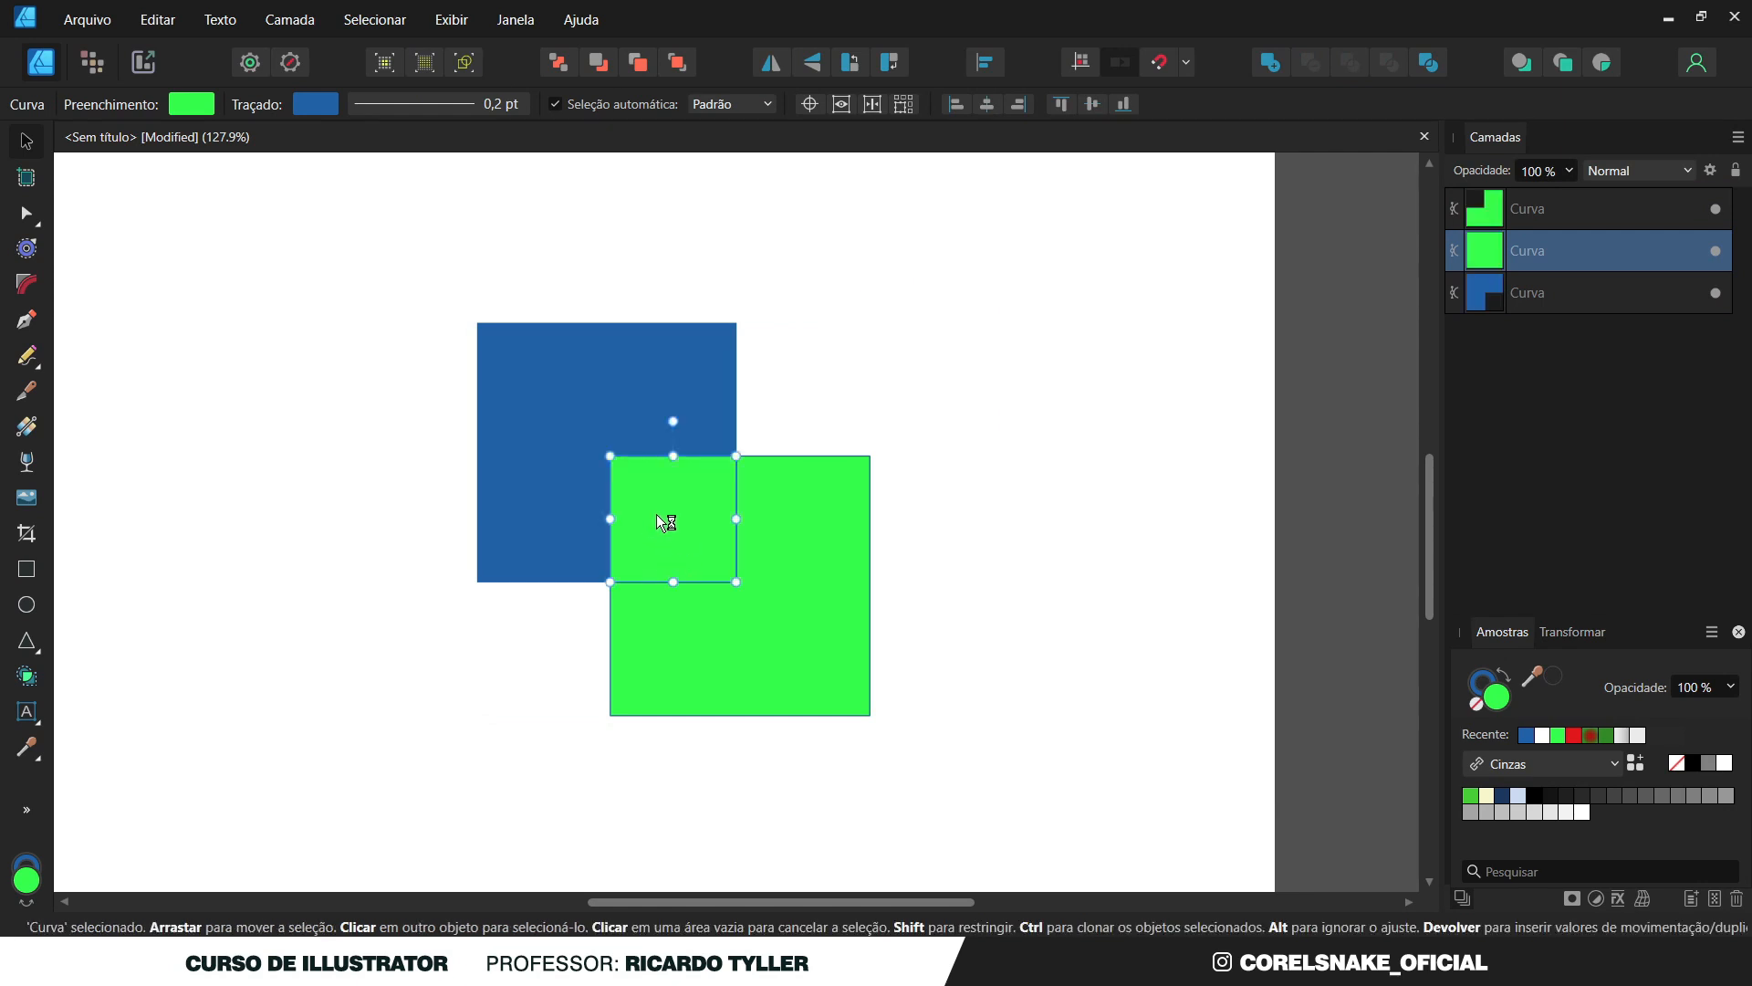
left_click_drag(675, 501, 884, 291)
key("ctrl+z")
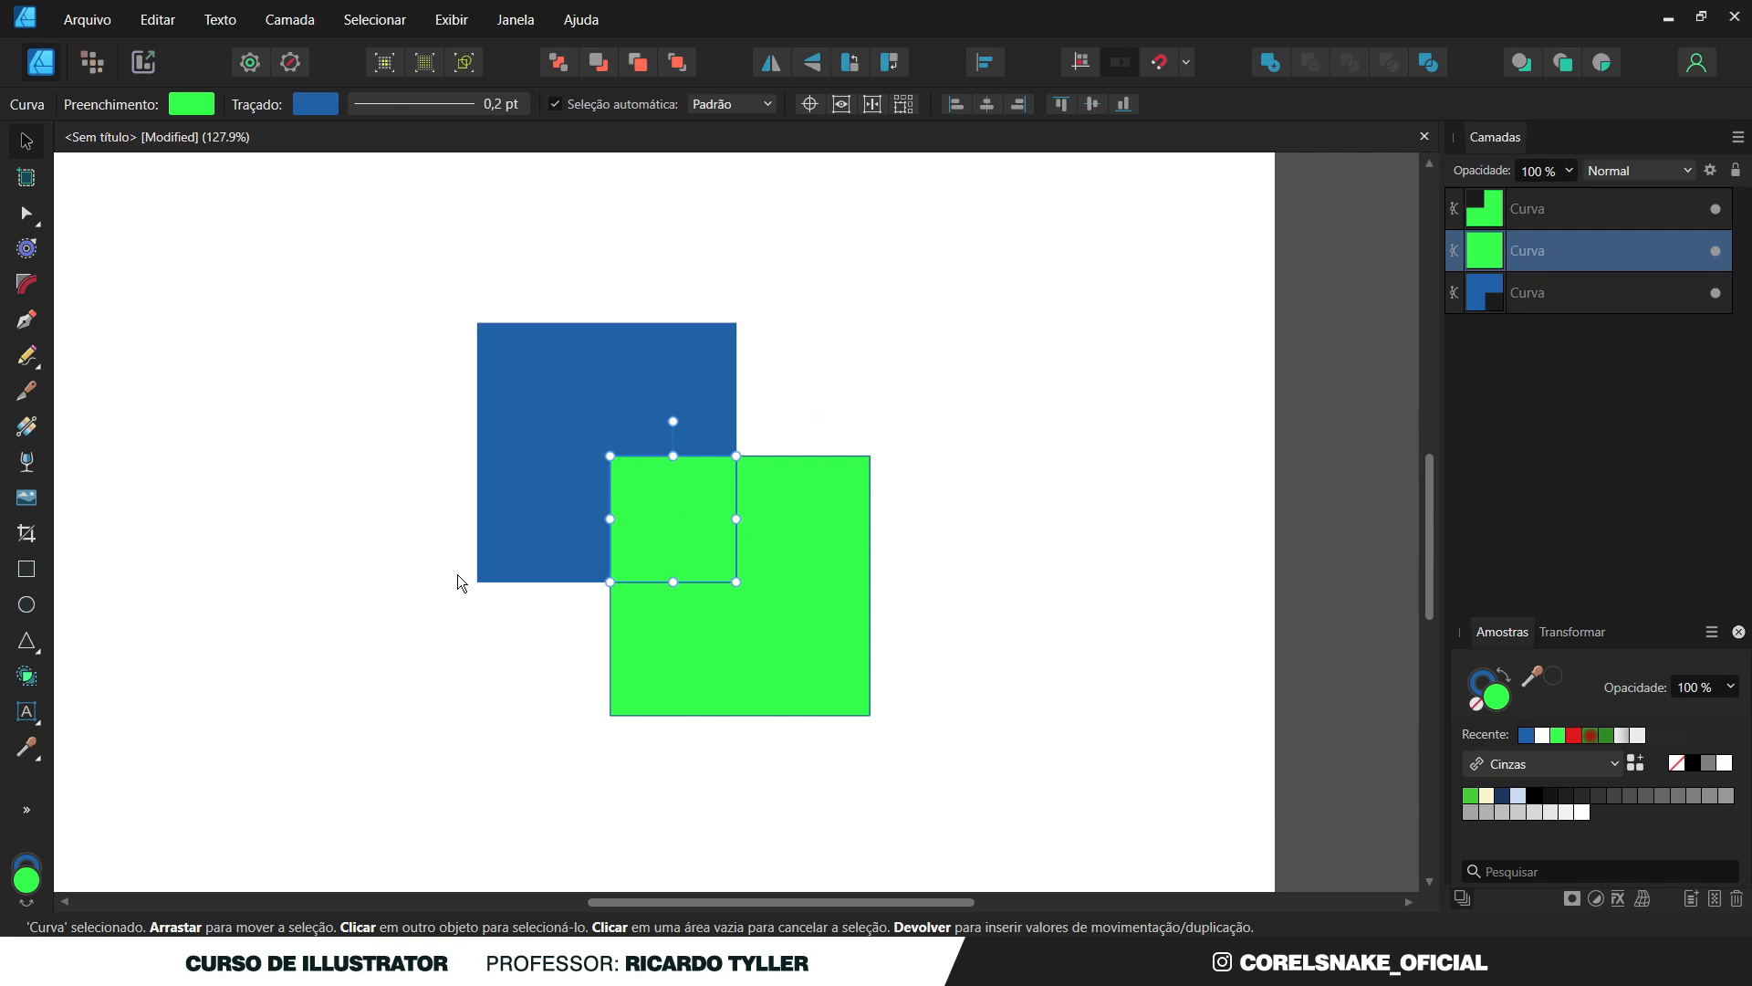
Select all three divided pieces, try the XOR operation on them, undo it and clear the selection.
left_click(599, 598)
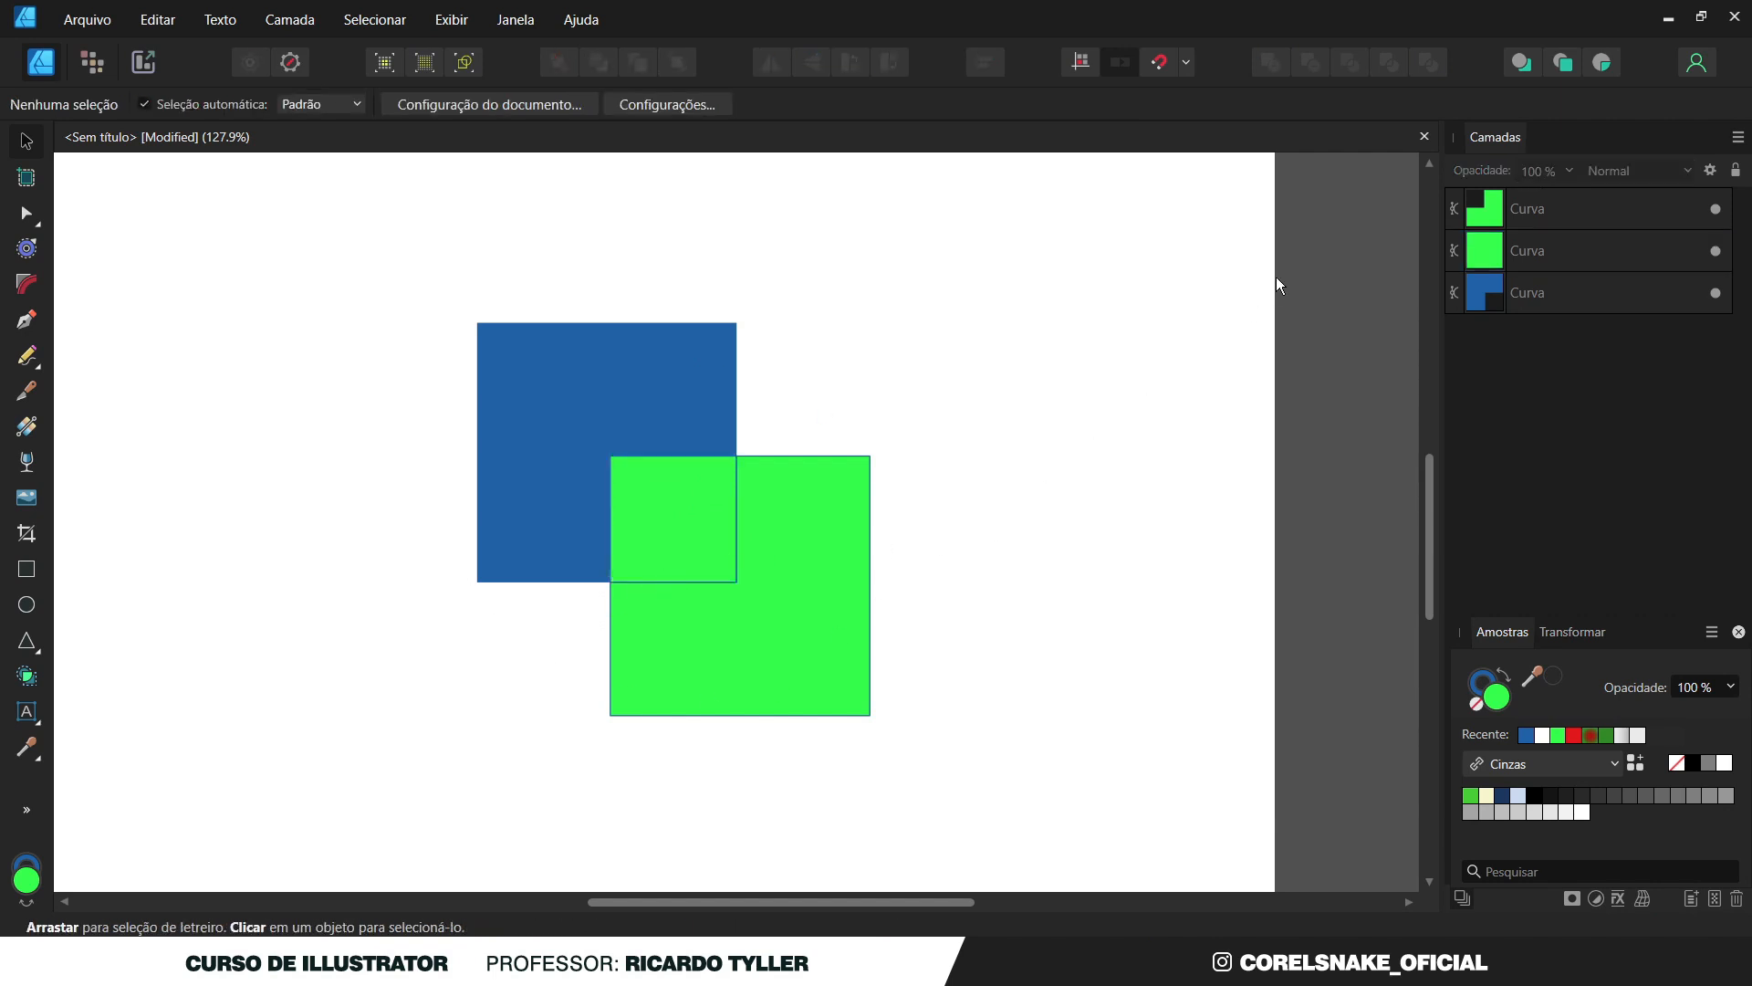
key("ctrl+a")
left_click_drag(414, 299, 995, 763)
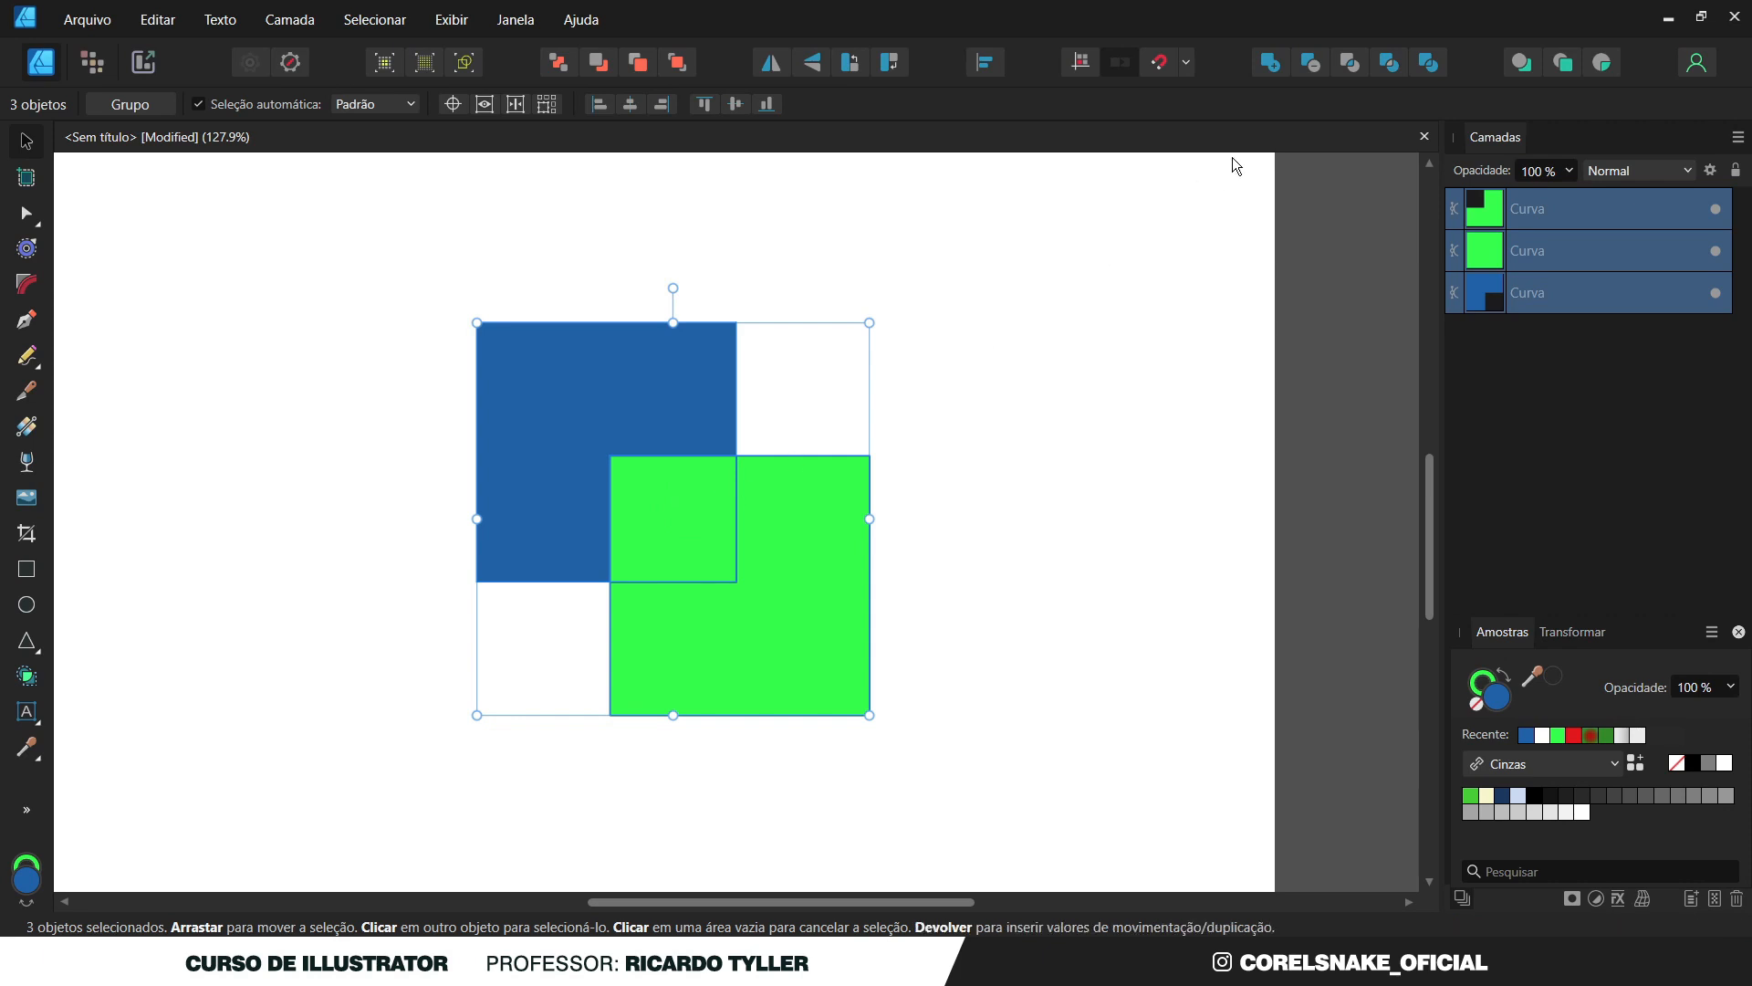
left_click(1389, 62)
key("ctrl+z")
left_click(1038, 517)
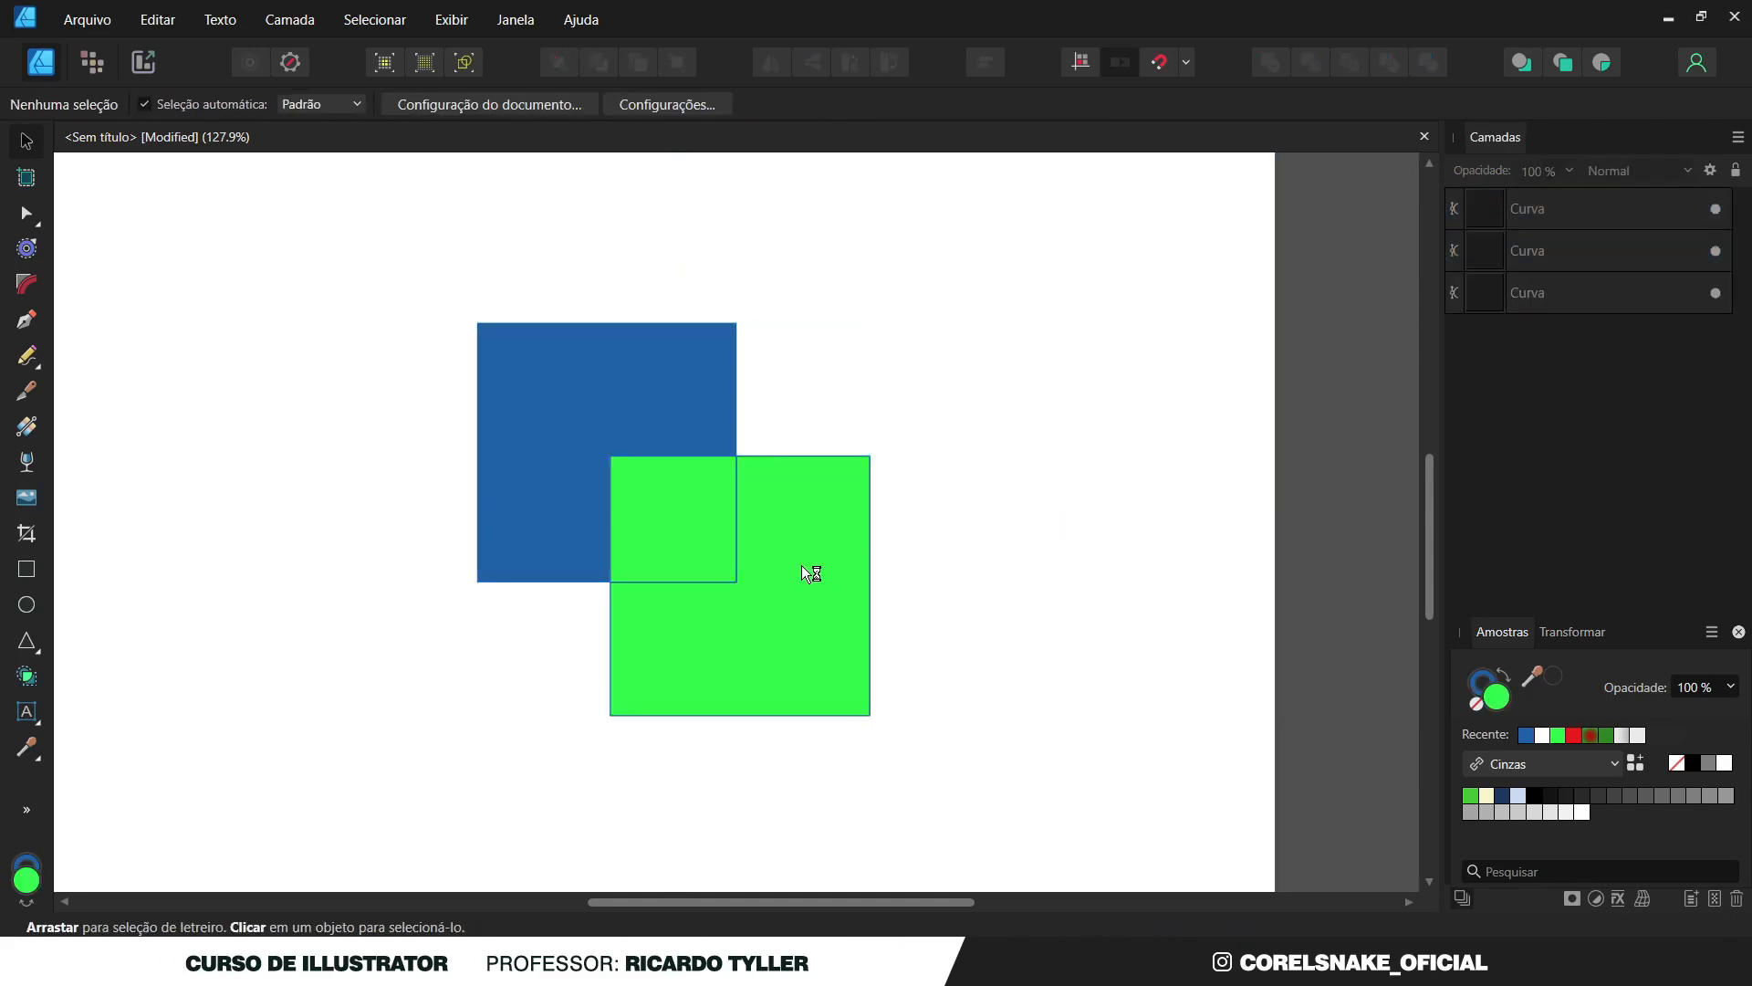
Try moving the larger green piece aside and undo the moves.
left_click_drag(801, 566, 947, 618)
key("ctrl+z")
key("ctrl+z")
key("ctrl+z")
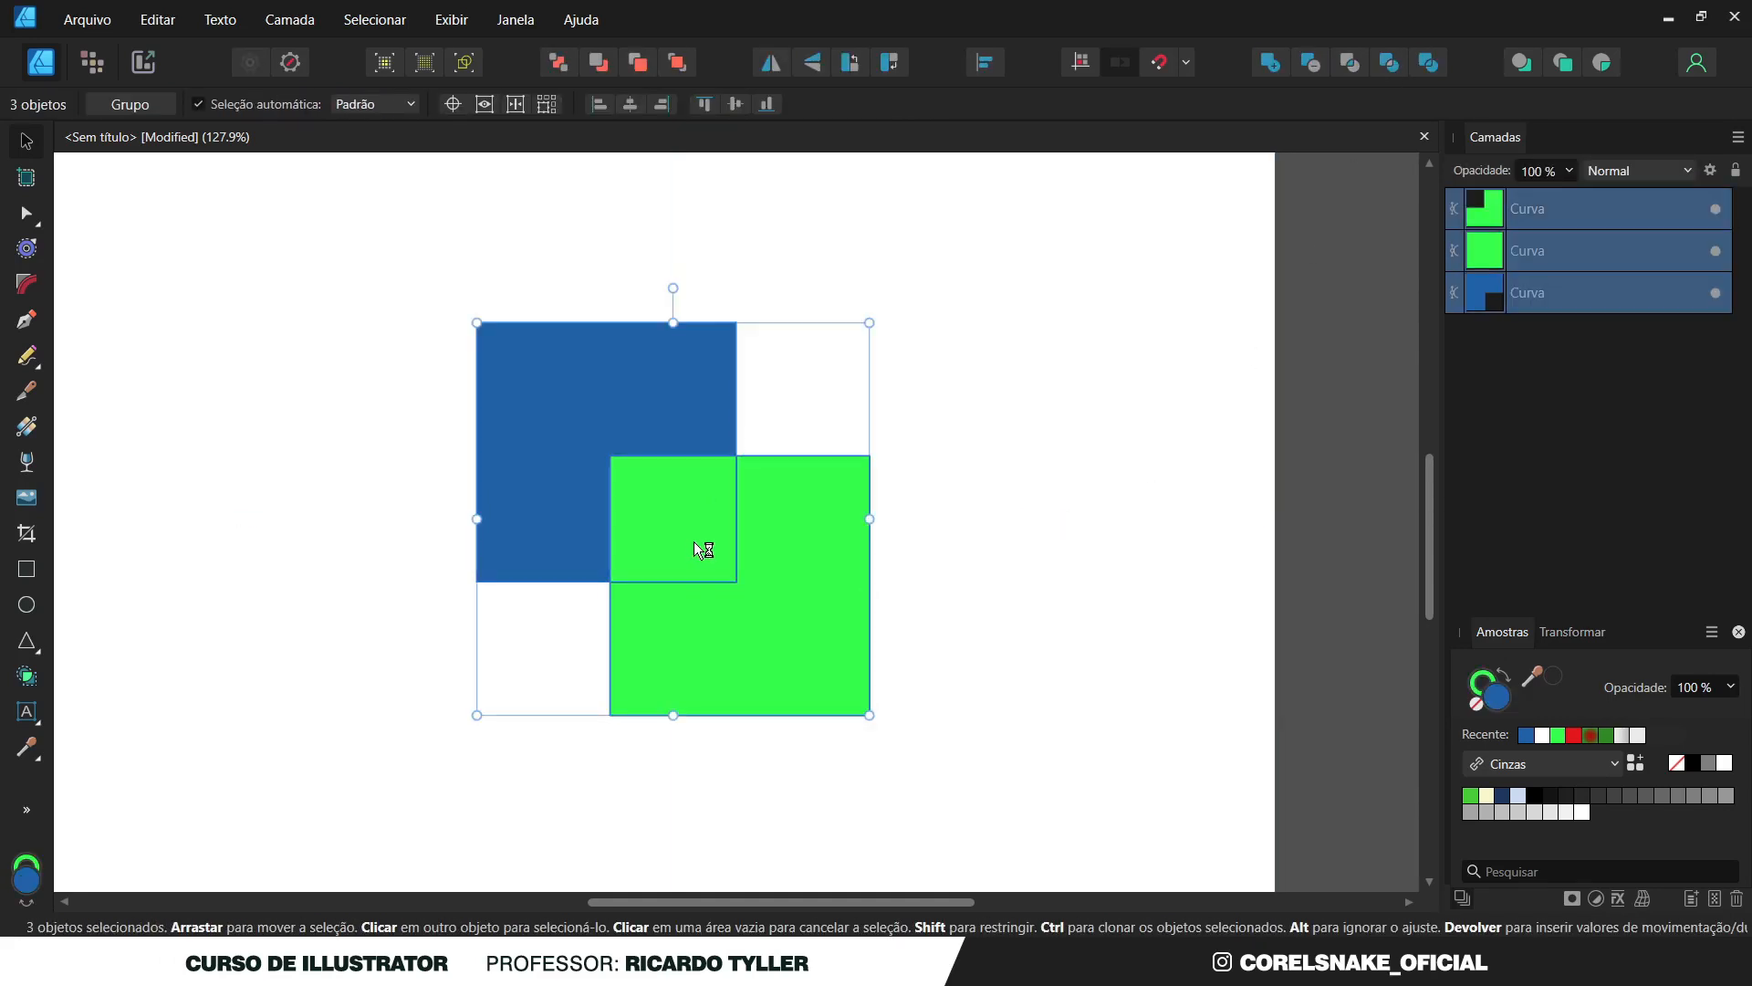
key("ctrl+z")
key("ctrl+z")
left_click_drag(776, 549, 961, 566)
key("ctrl+z")
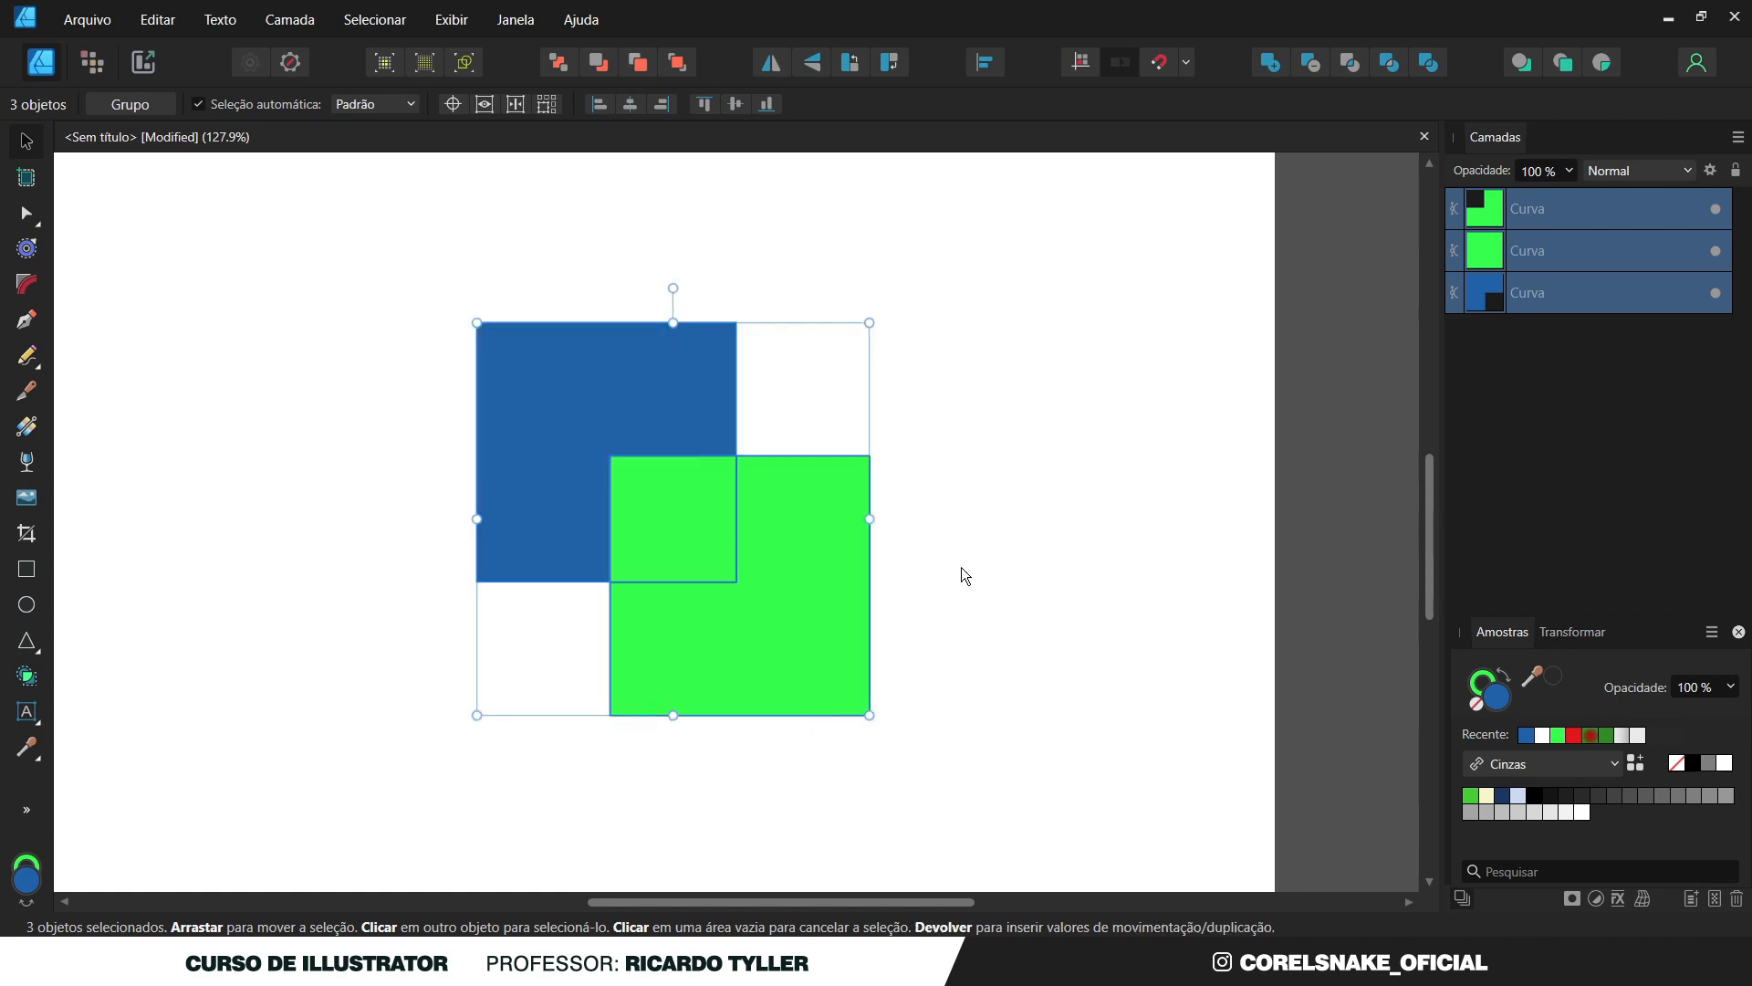
Undo the division of the squares, checking by moving the green shape aside and undoing the move.
left_click(961, 566)
left_click_drag(768, 560, 933, 582)
key("ctrl+z")
key("ctrl+z")
key("ctrl+z")
left_click(928, 561)
left_click_drag(783, 568, 1033, 585)
key("ctrl+z")
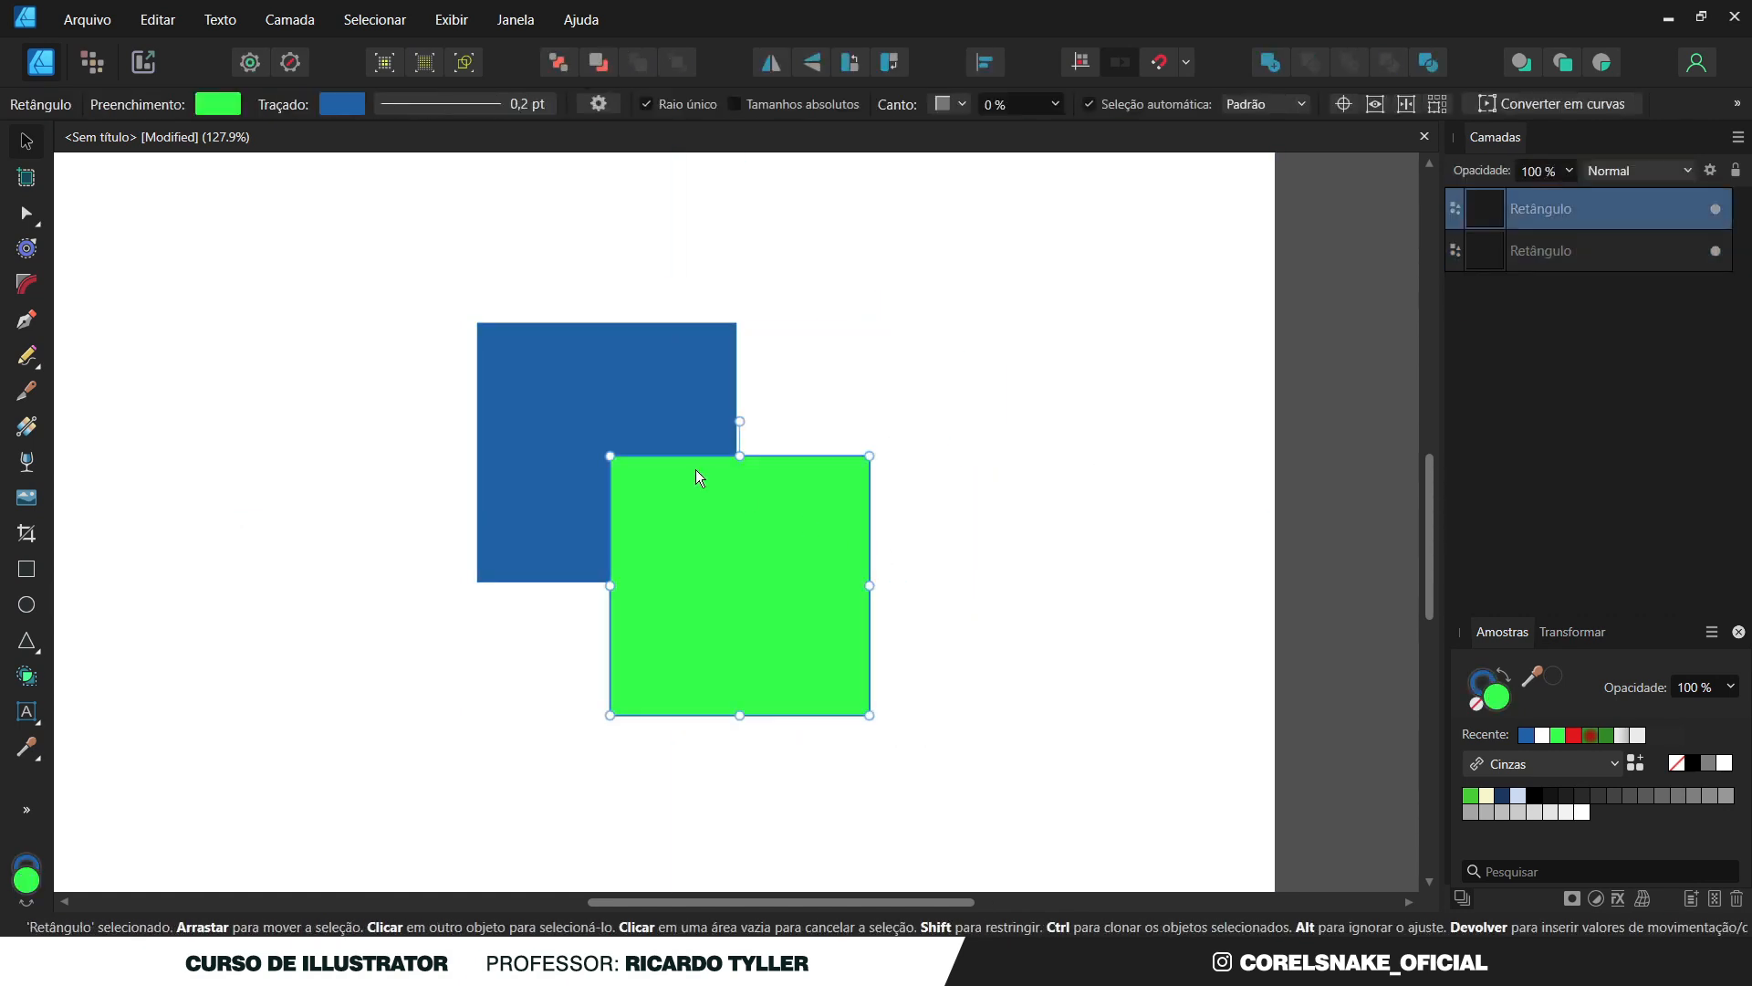
Select both whole squares, try the XOR operation on them and undo it.
left_click(650, 405, "shift")
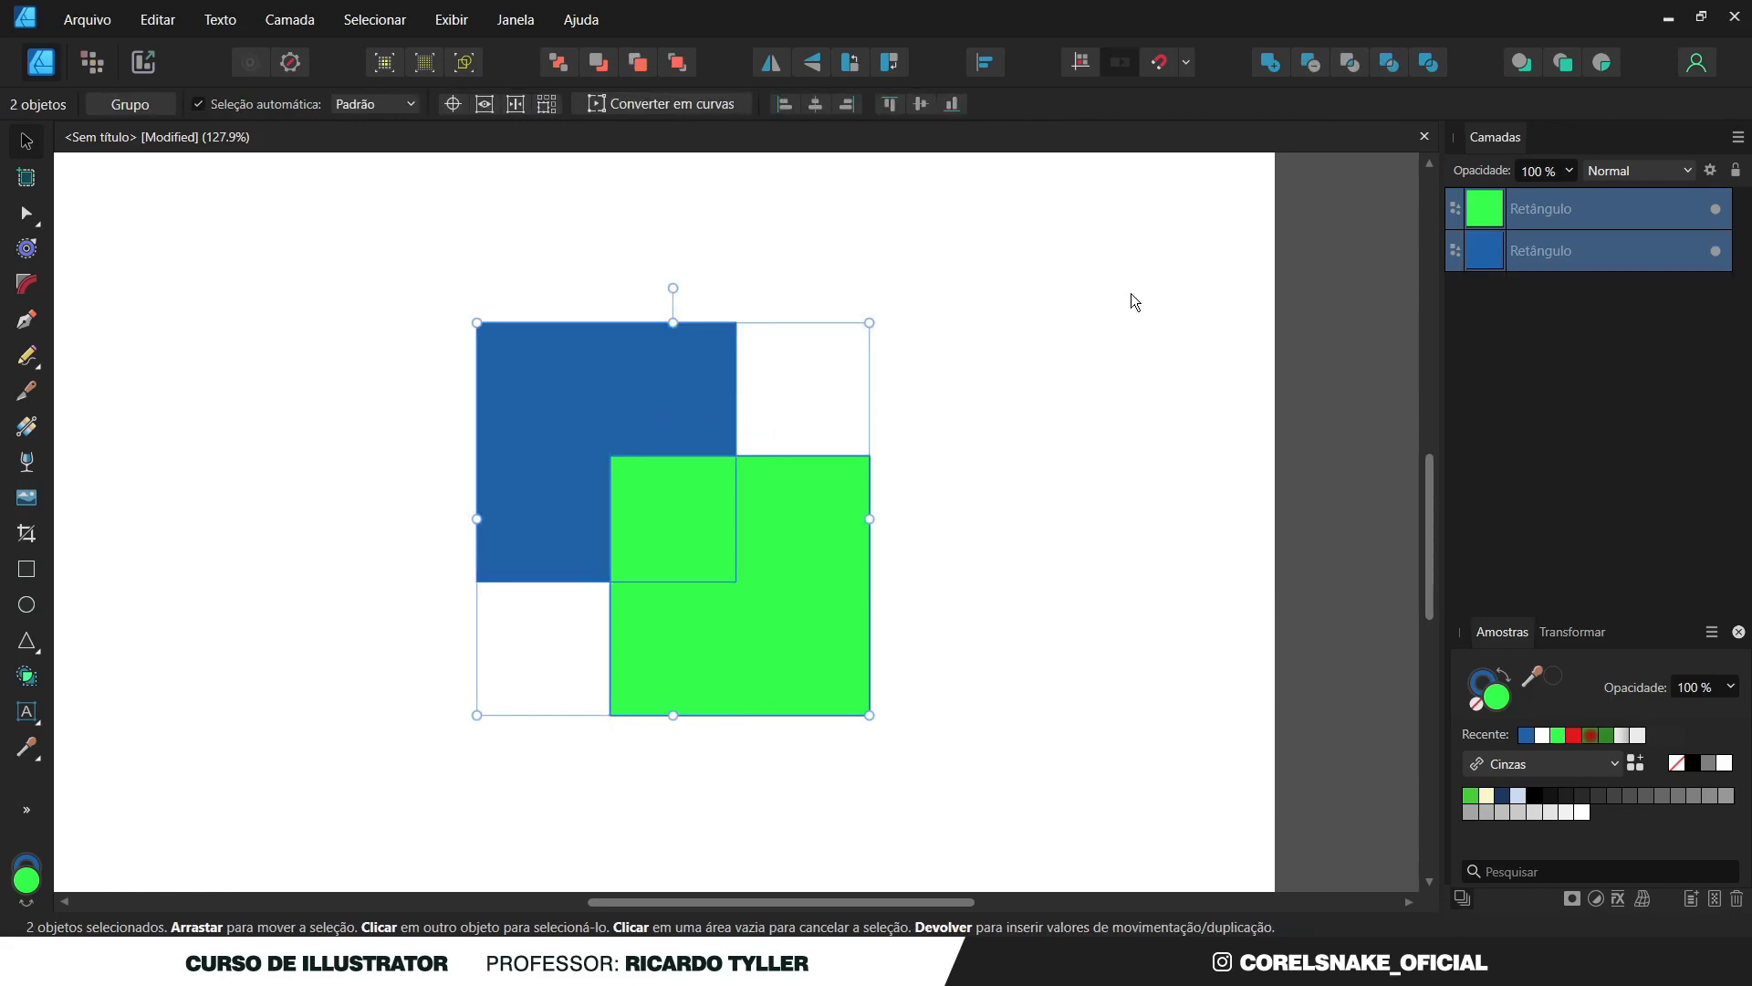
left_click(1388, 64)
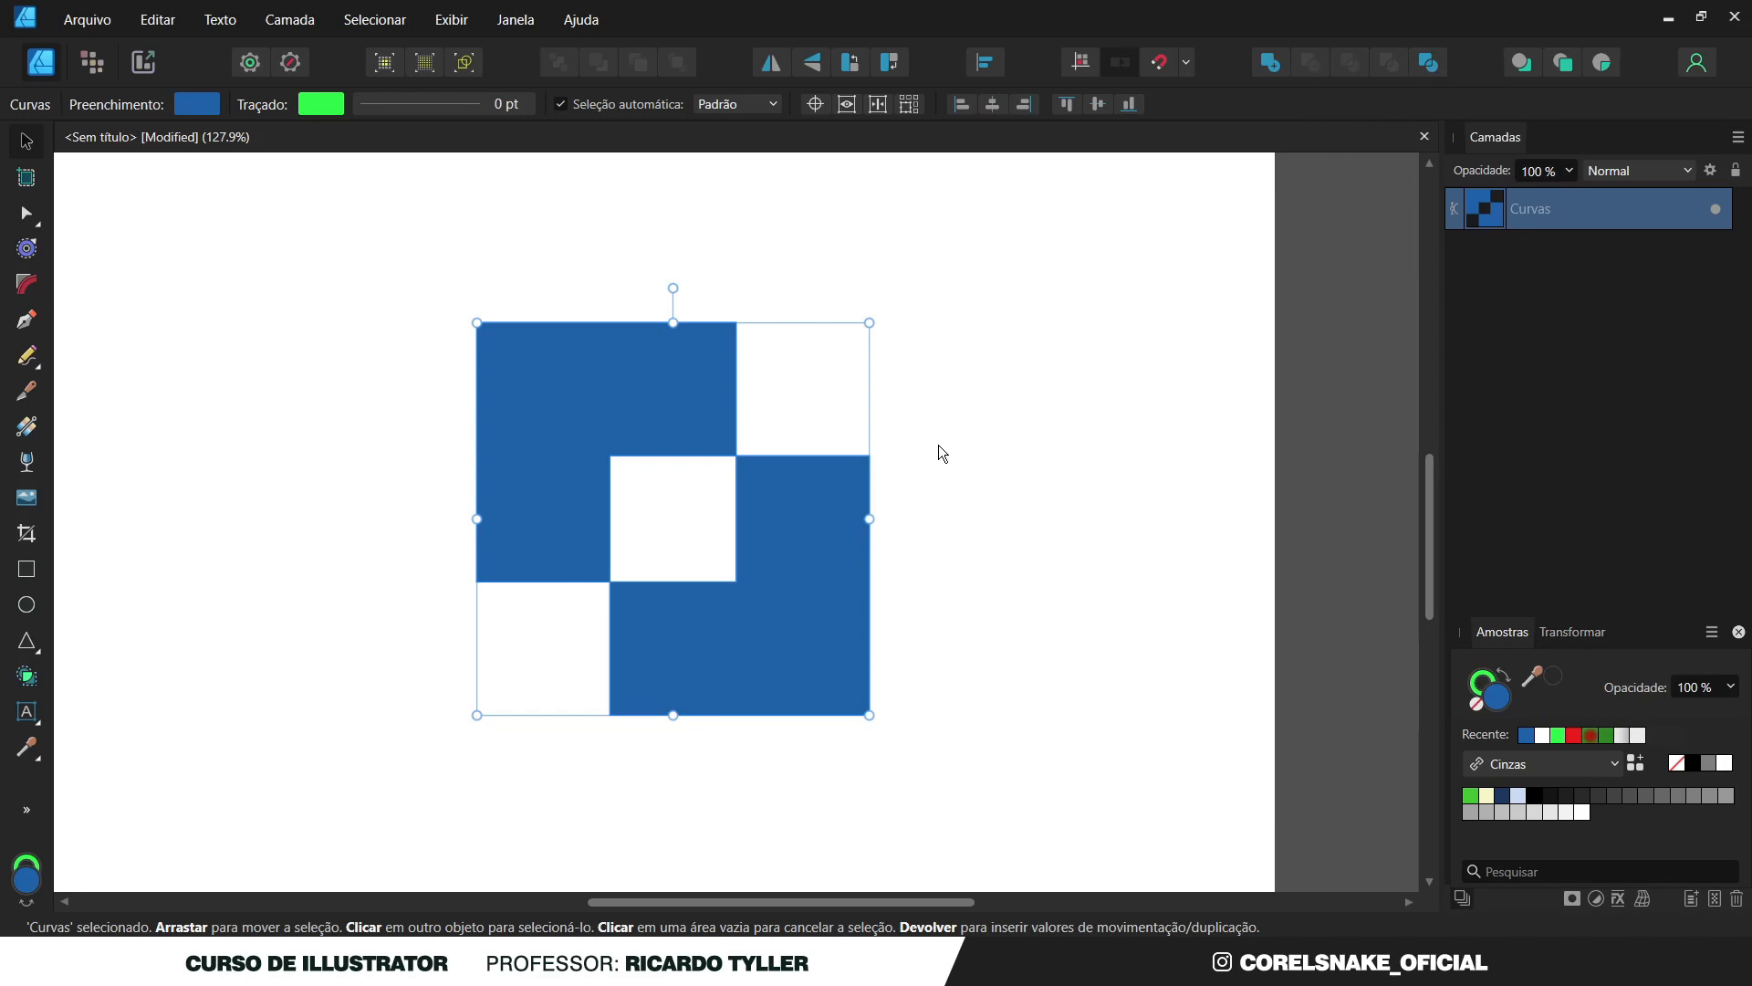
key("ctrl+z")
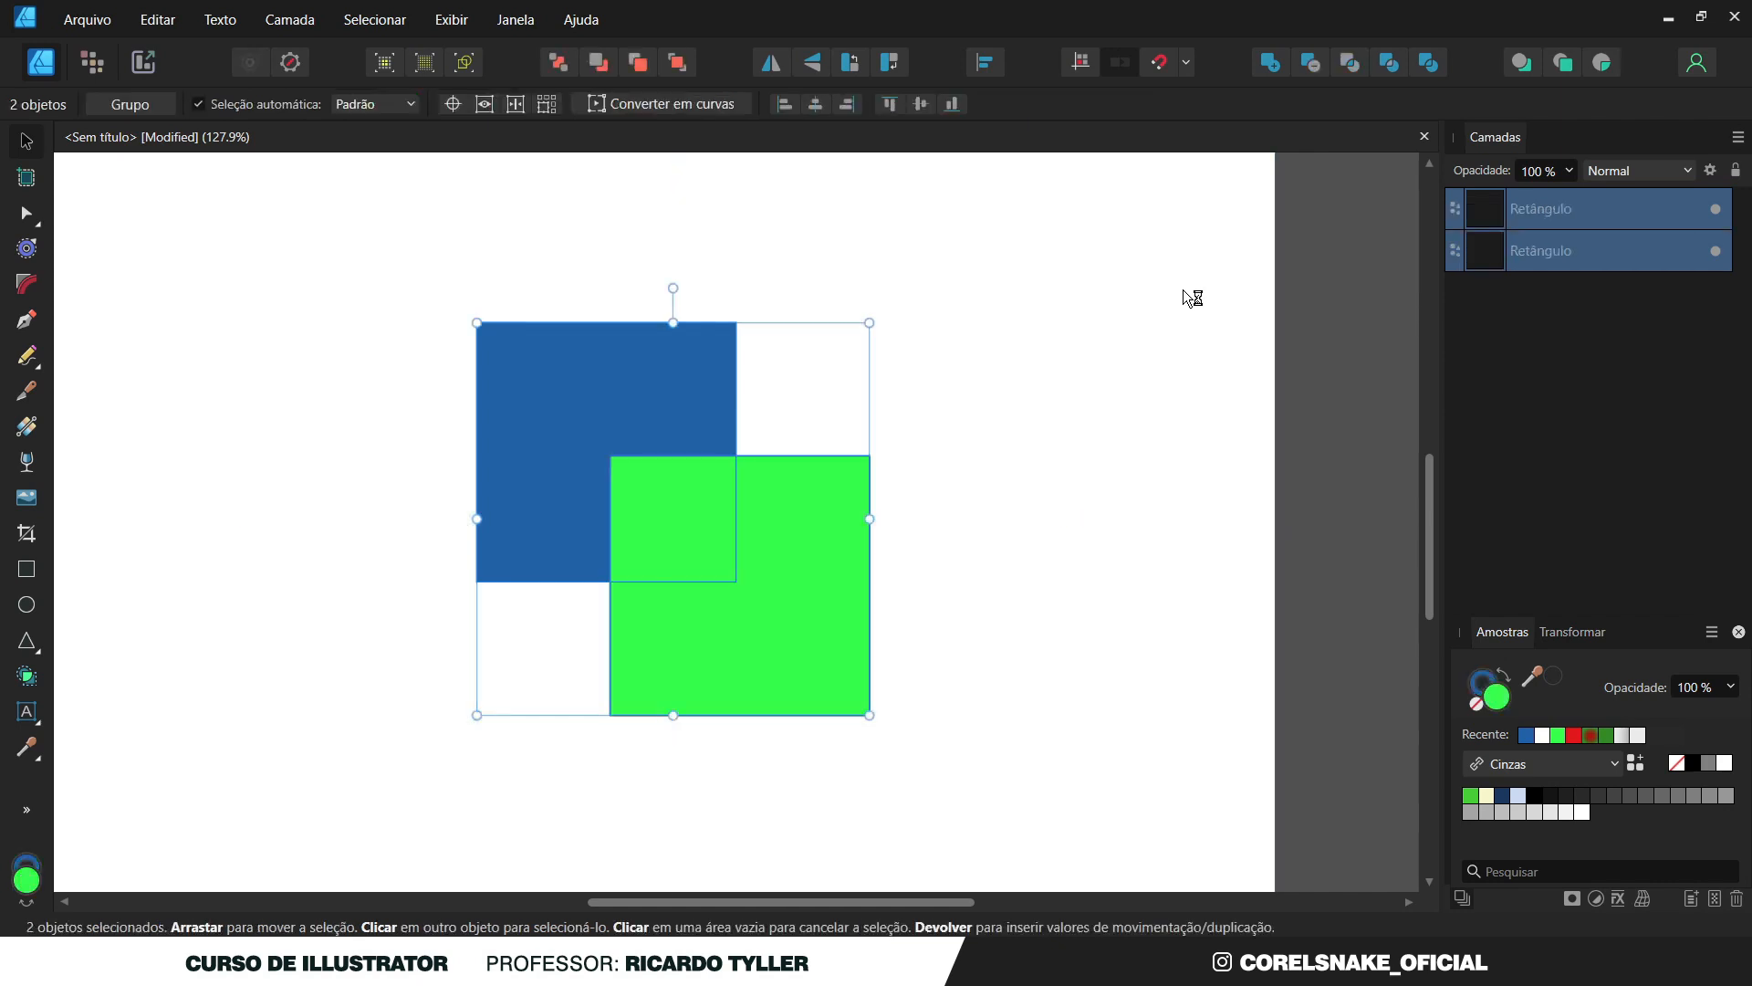
left_click(1317, 71)
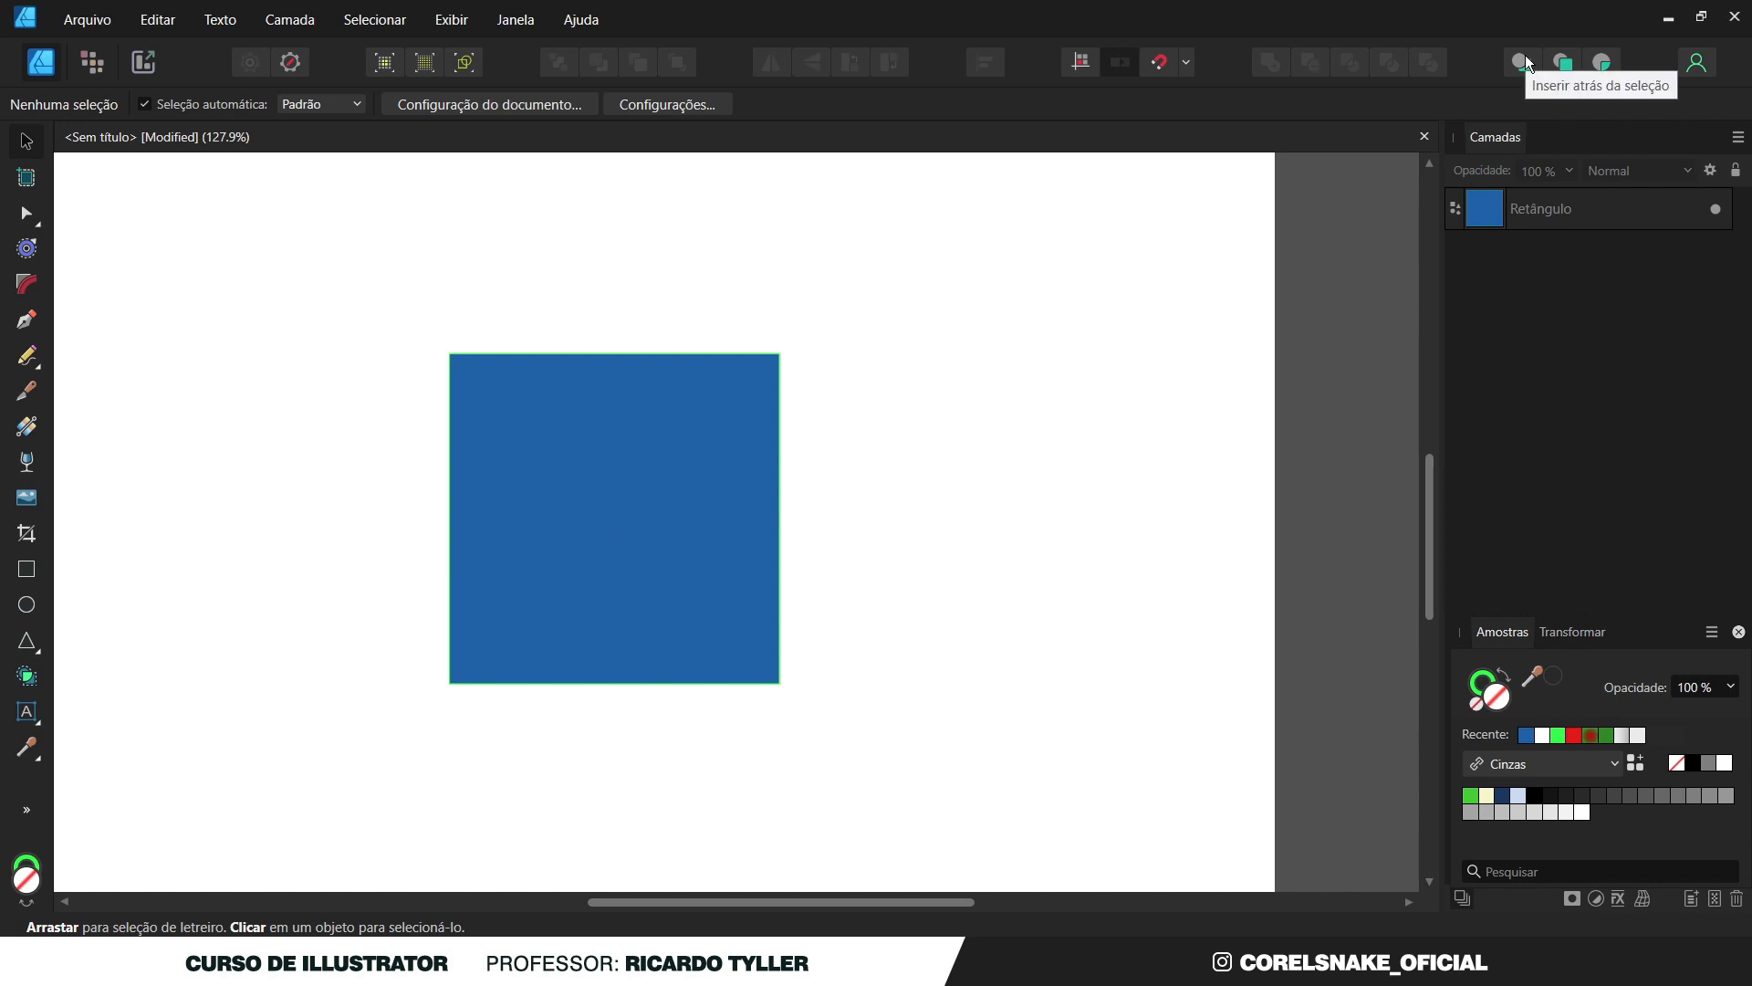
With the blue square selected, use insert behind to draw a freehand Pencil curve beneath it, fill the curve green, then delete it.
left_click(691, 420)
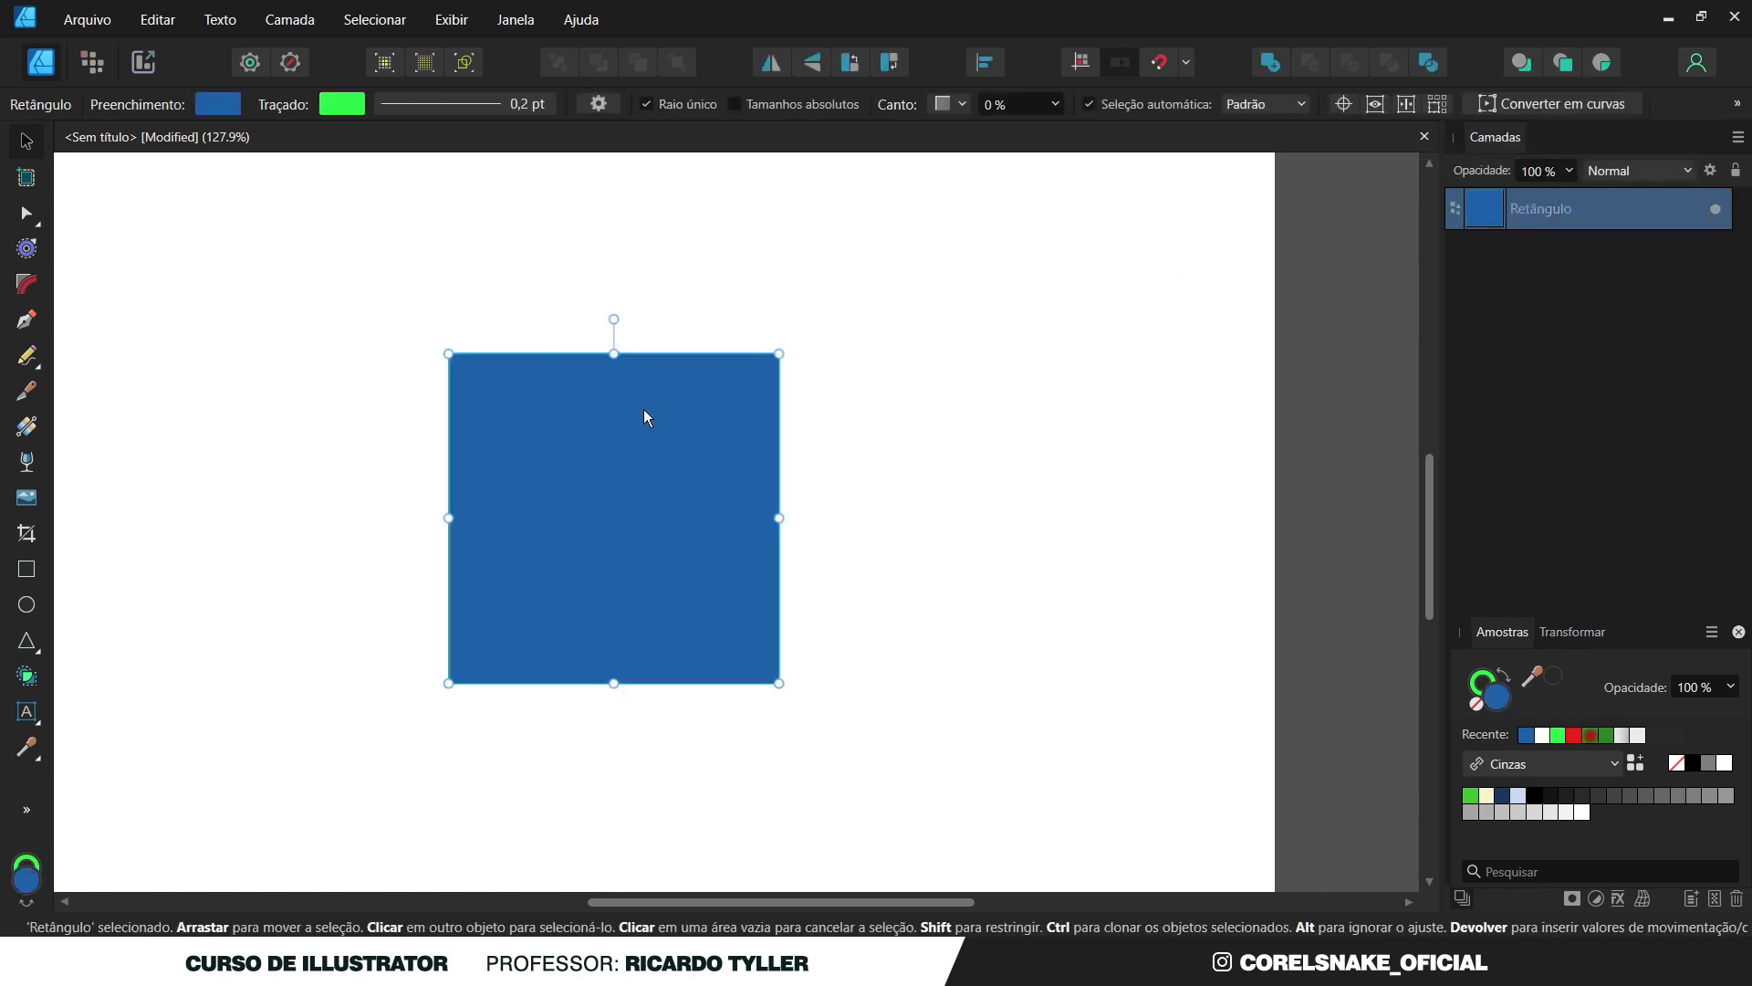
left_click(26, 355)
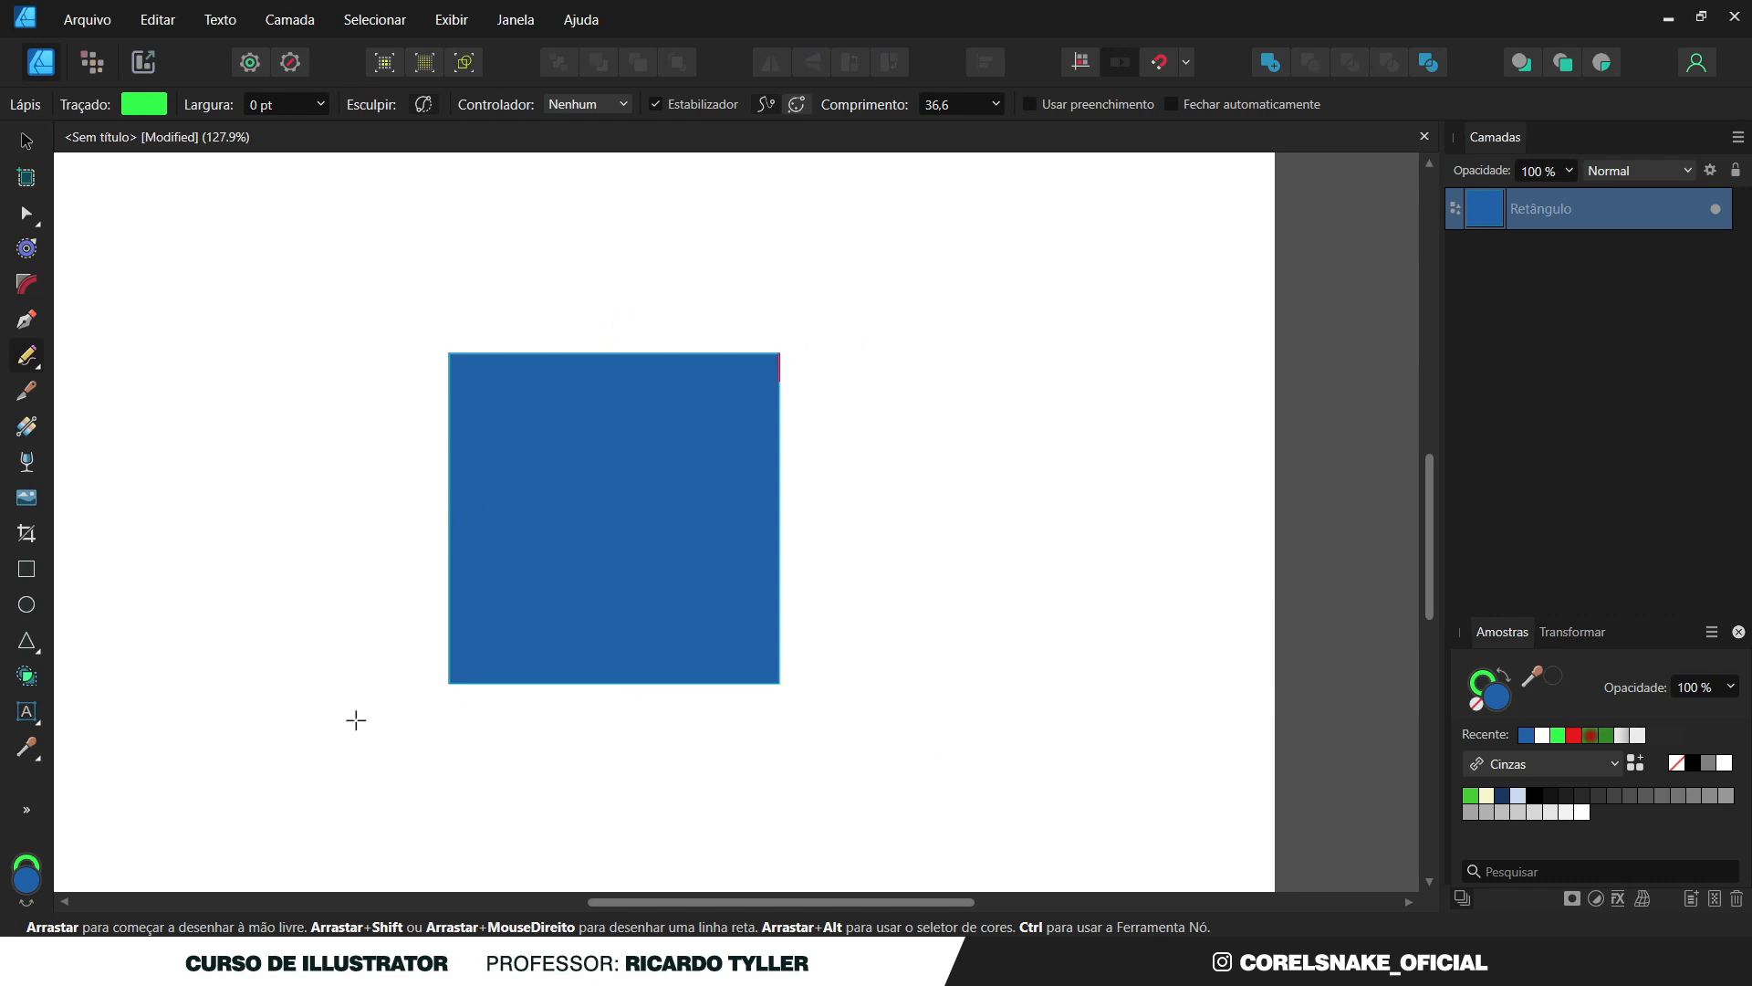
left_click(1524, 68)
mouse_move(423, 728)
left_mouse_down()
mouse_move(395, 646)
mouse_move(477, 602)
mouse_move(635, 545)
mouse_move(824, 531)
mouse_move(909, 711)
mouse_move(701, 793)
mouse_move(535, 773)
mouse_move(429, 734)
left_mouse_up()
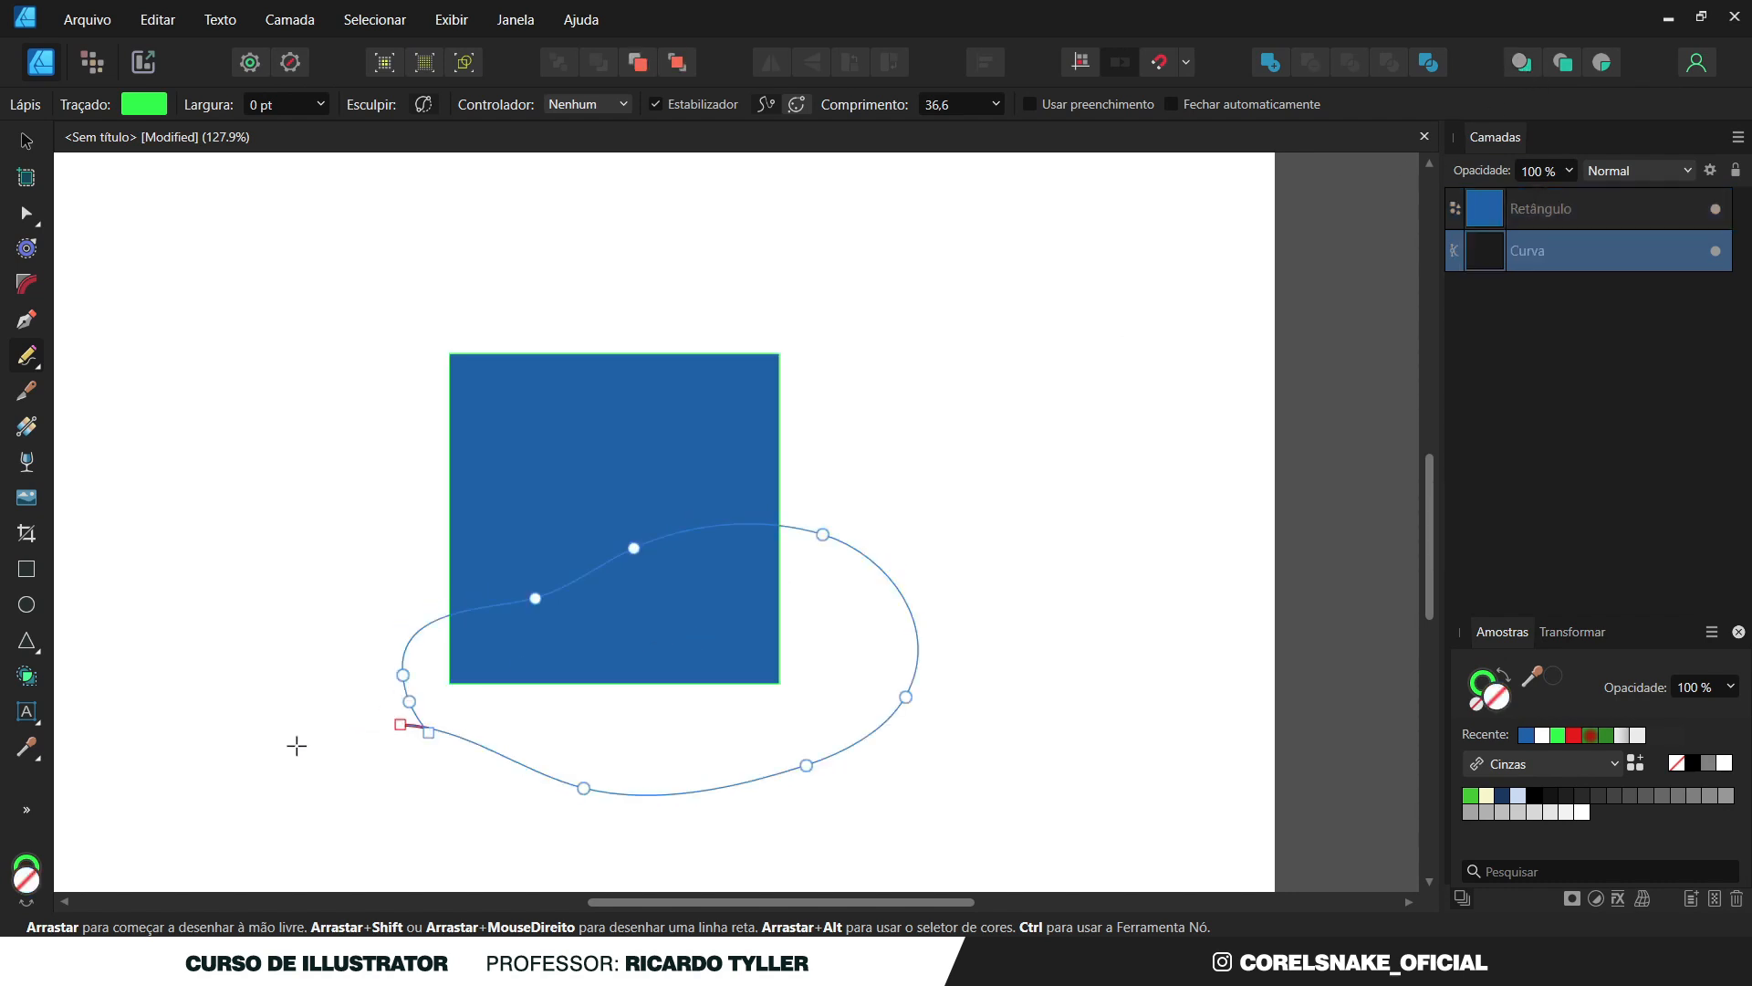
key("shift+x")
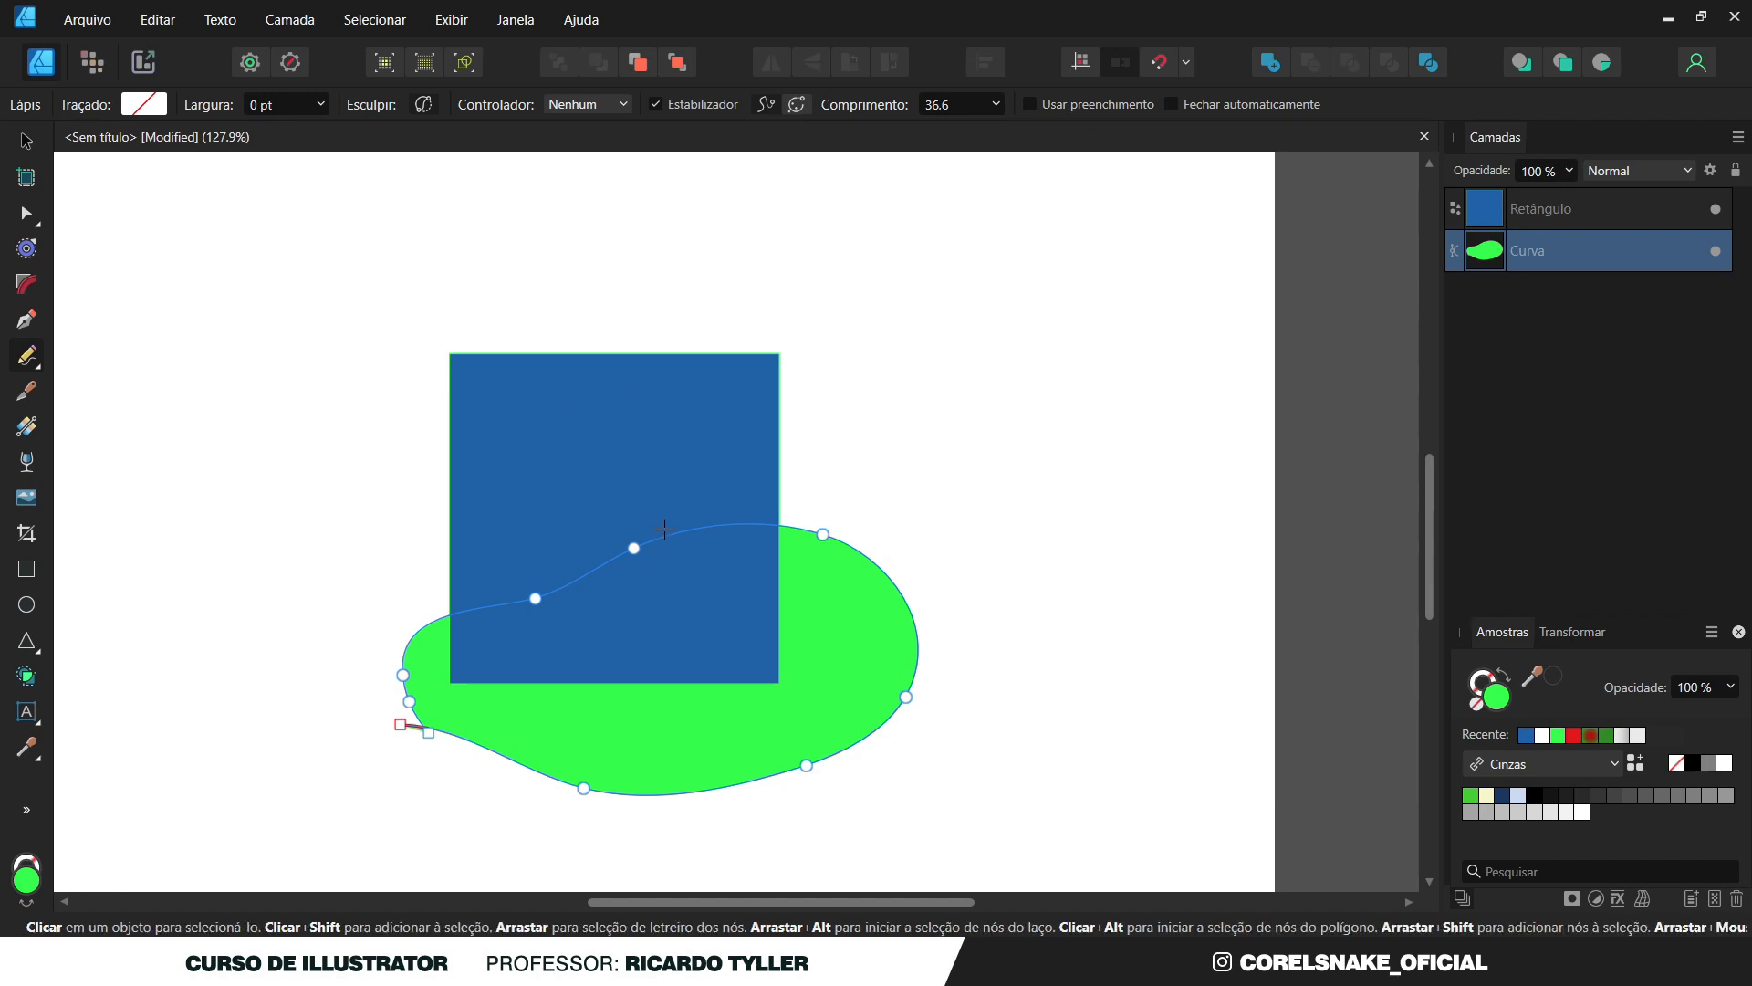
key("Delete")
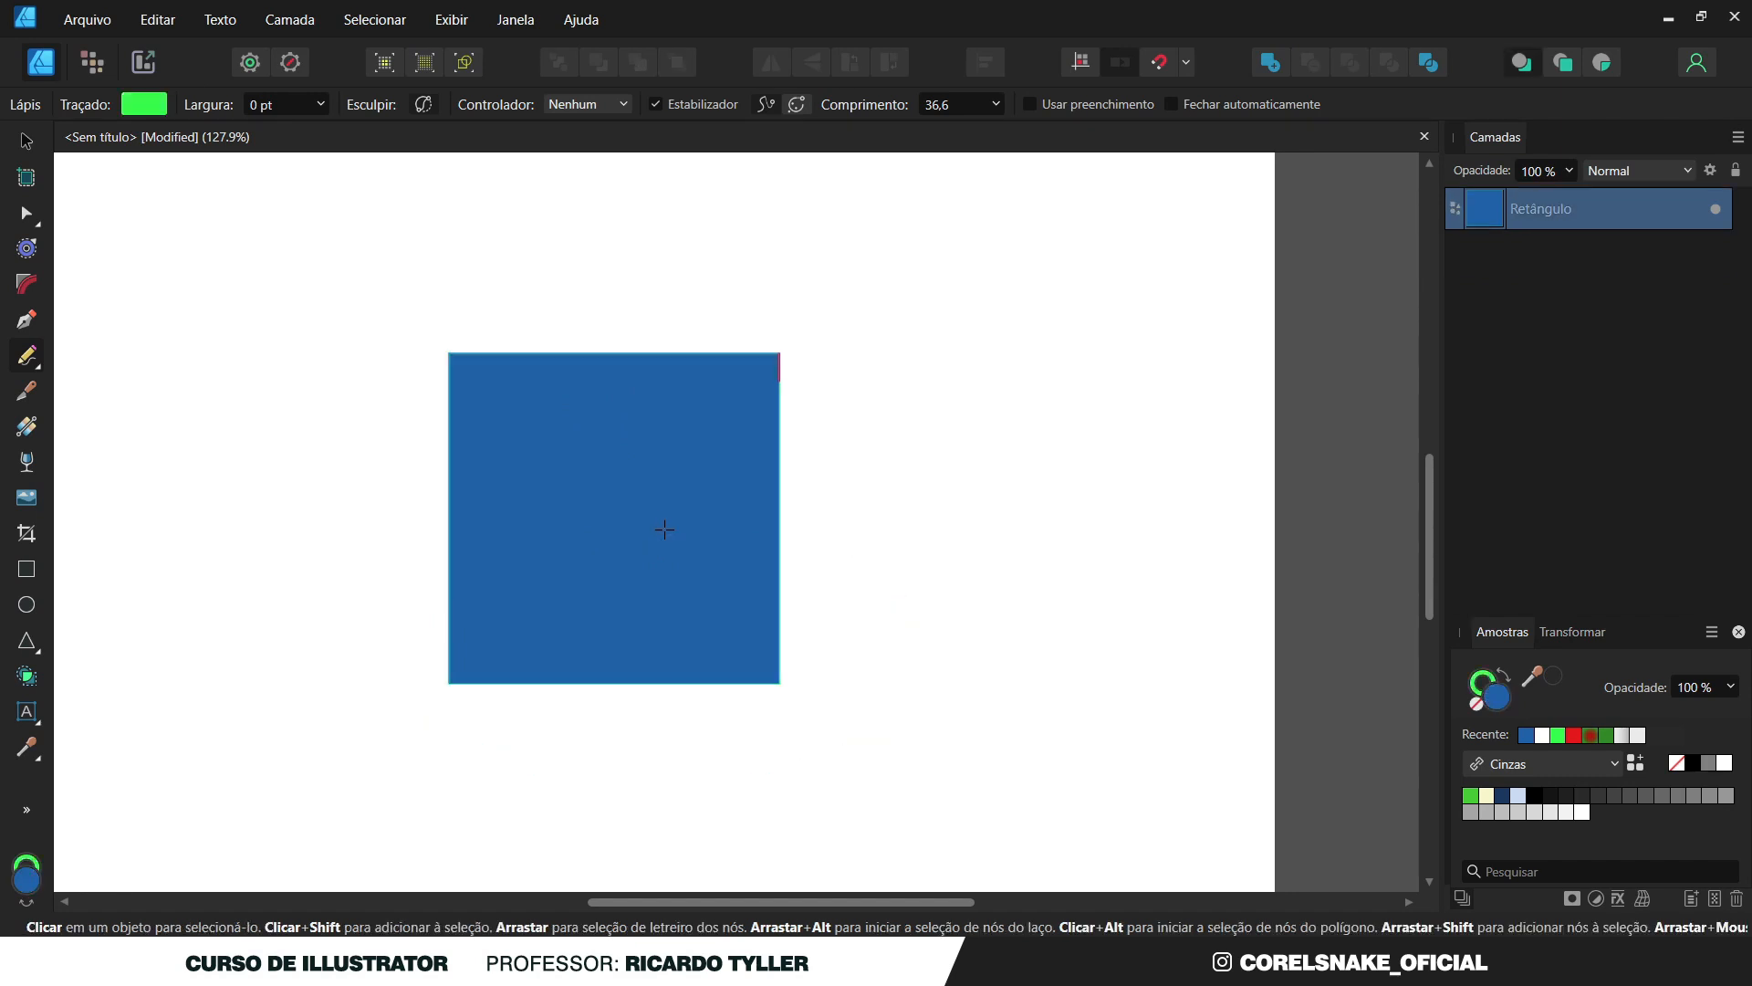
Try inserting a freehand Pencil curve on top of the blue square with a green fill, and undo it.
left_click(1574, 62)
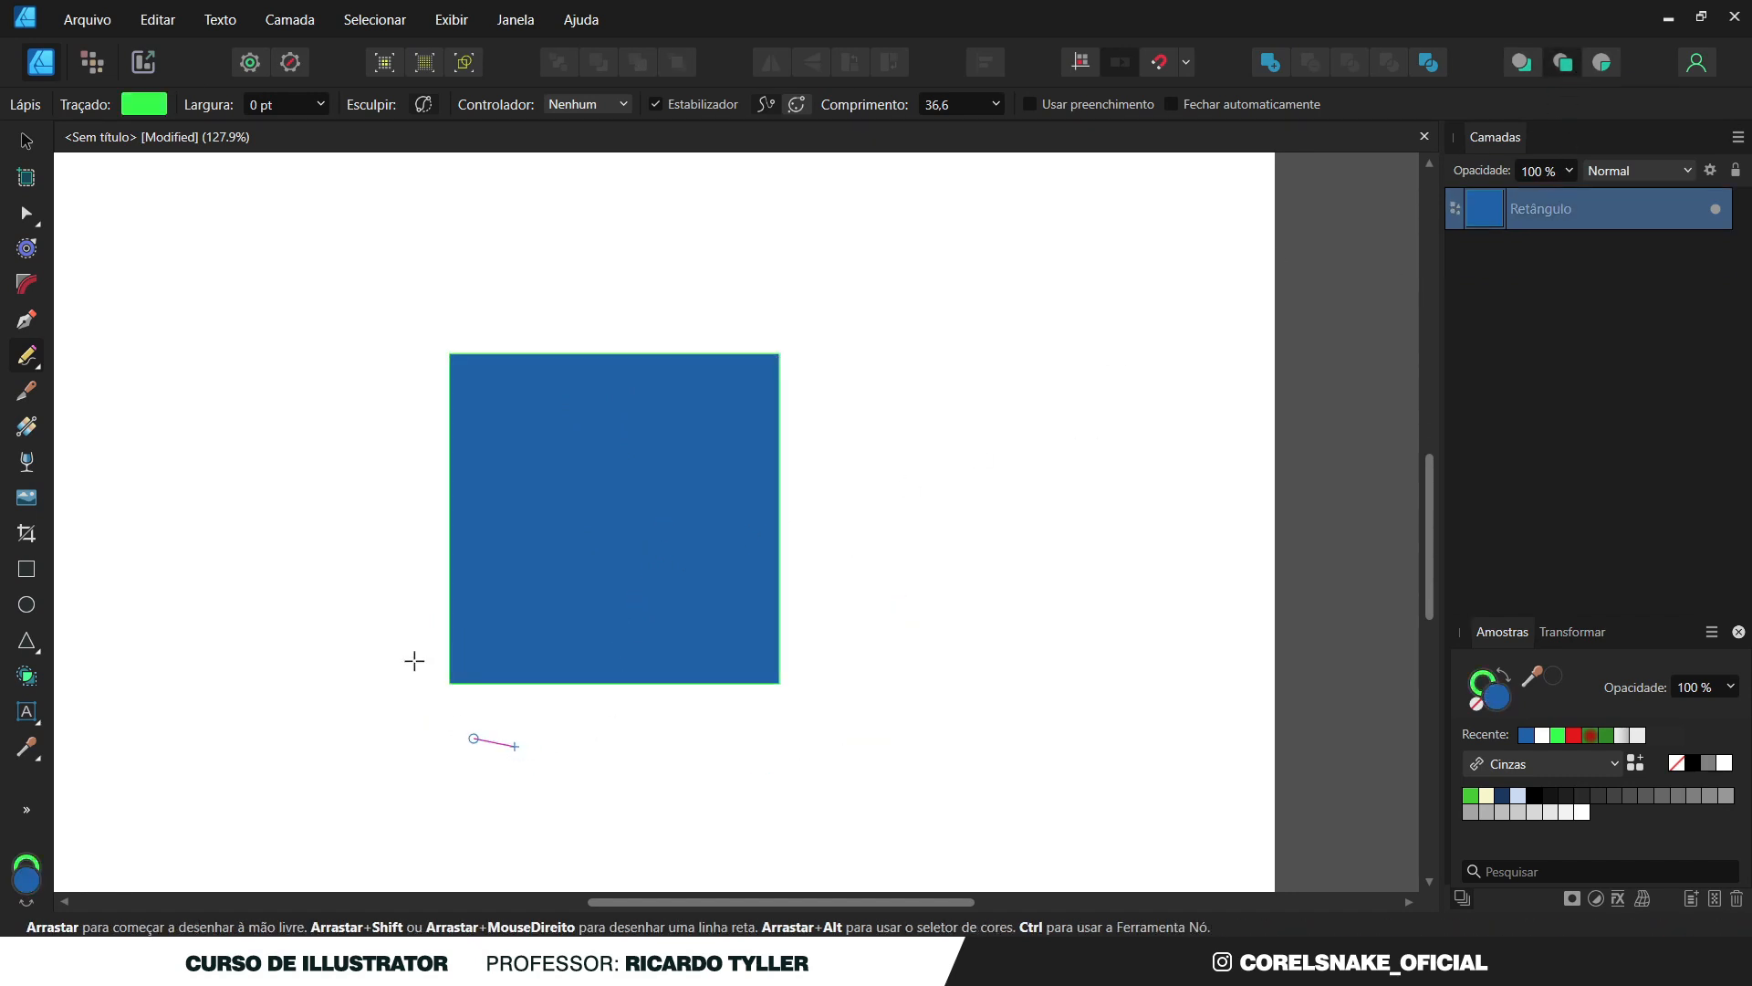
mouse_move(415, 660)
left_mouse_down()
mouse_move(864, 559)
mouse_move(551, 786)
mouse_move(480, 776)
left_mouse_up()
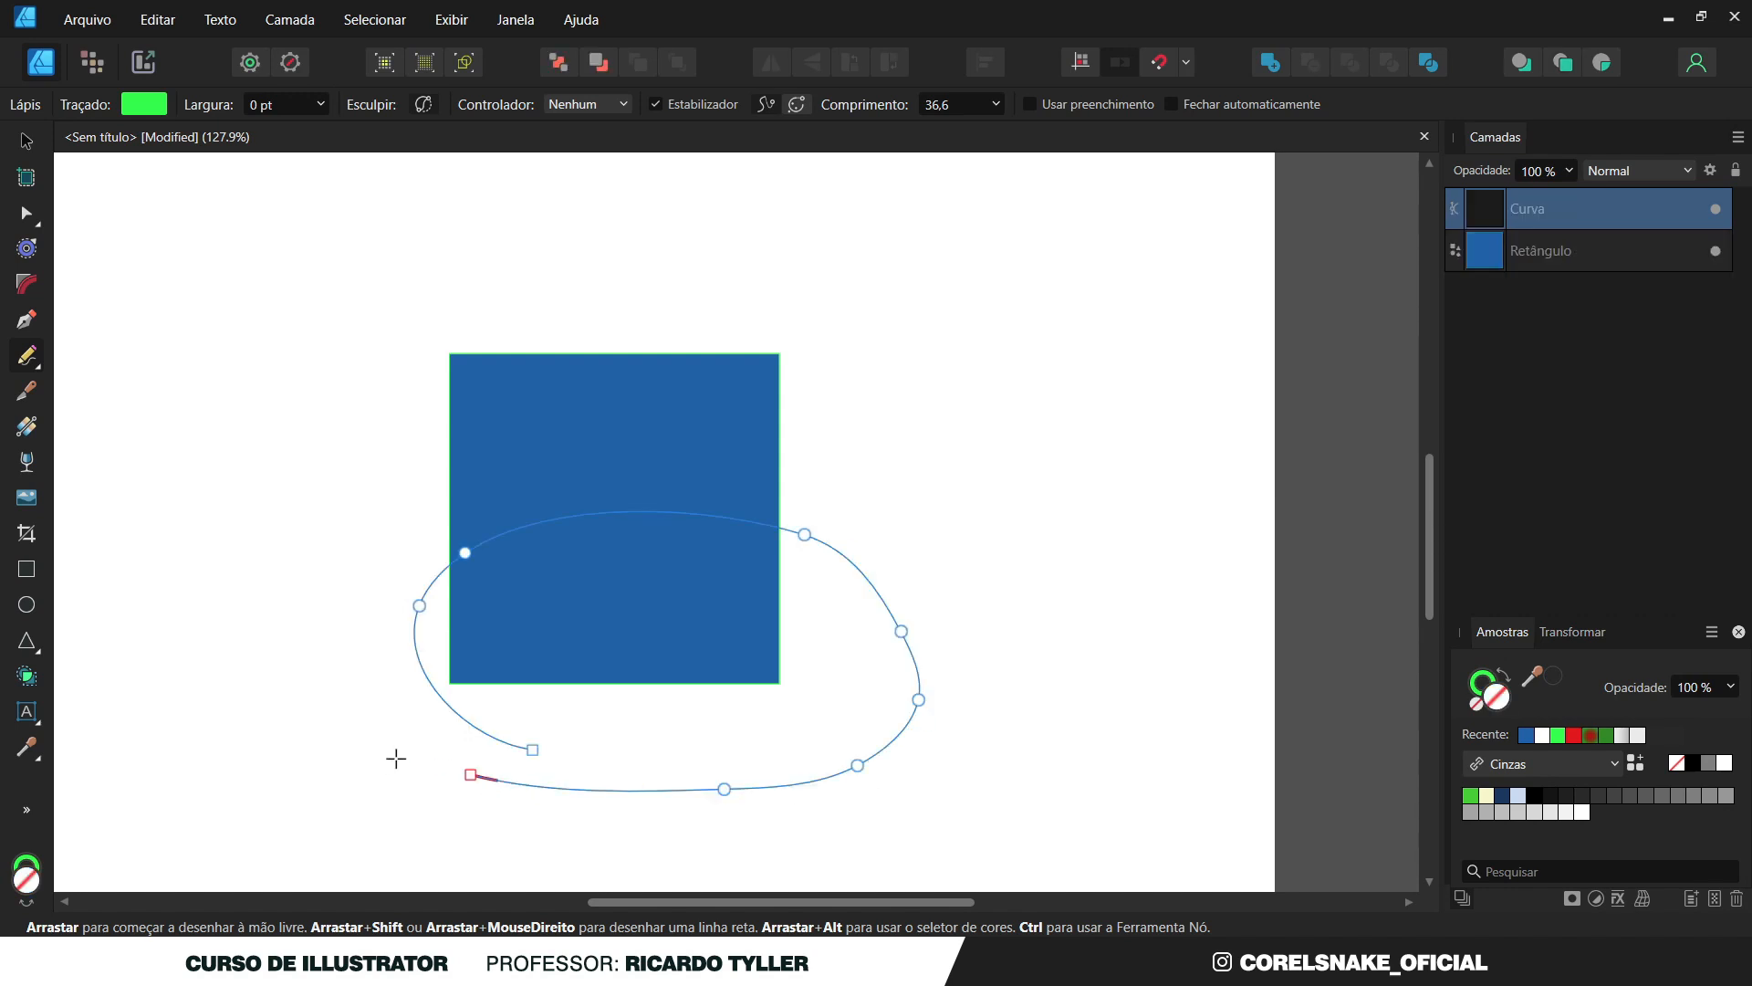
key("shift+x")
key("ctrl+z")
key("ctrl+z")
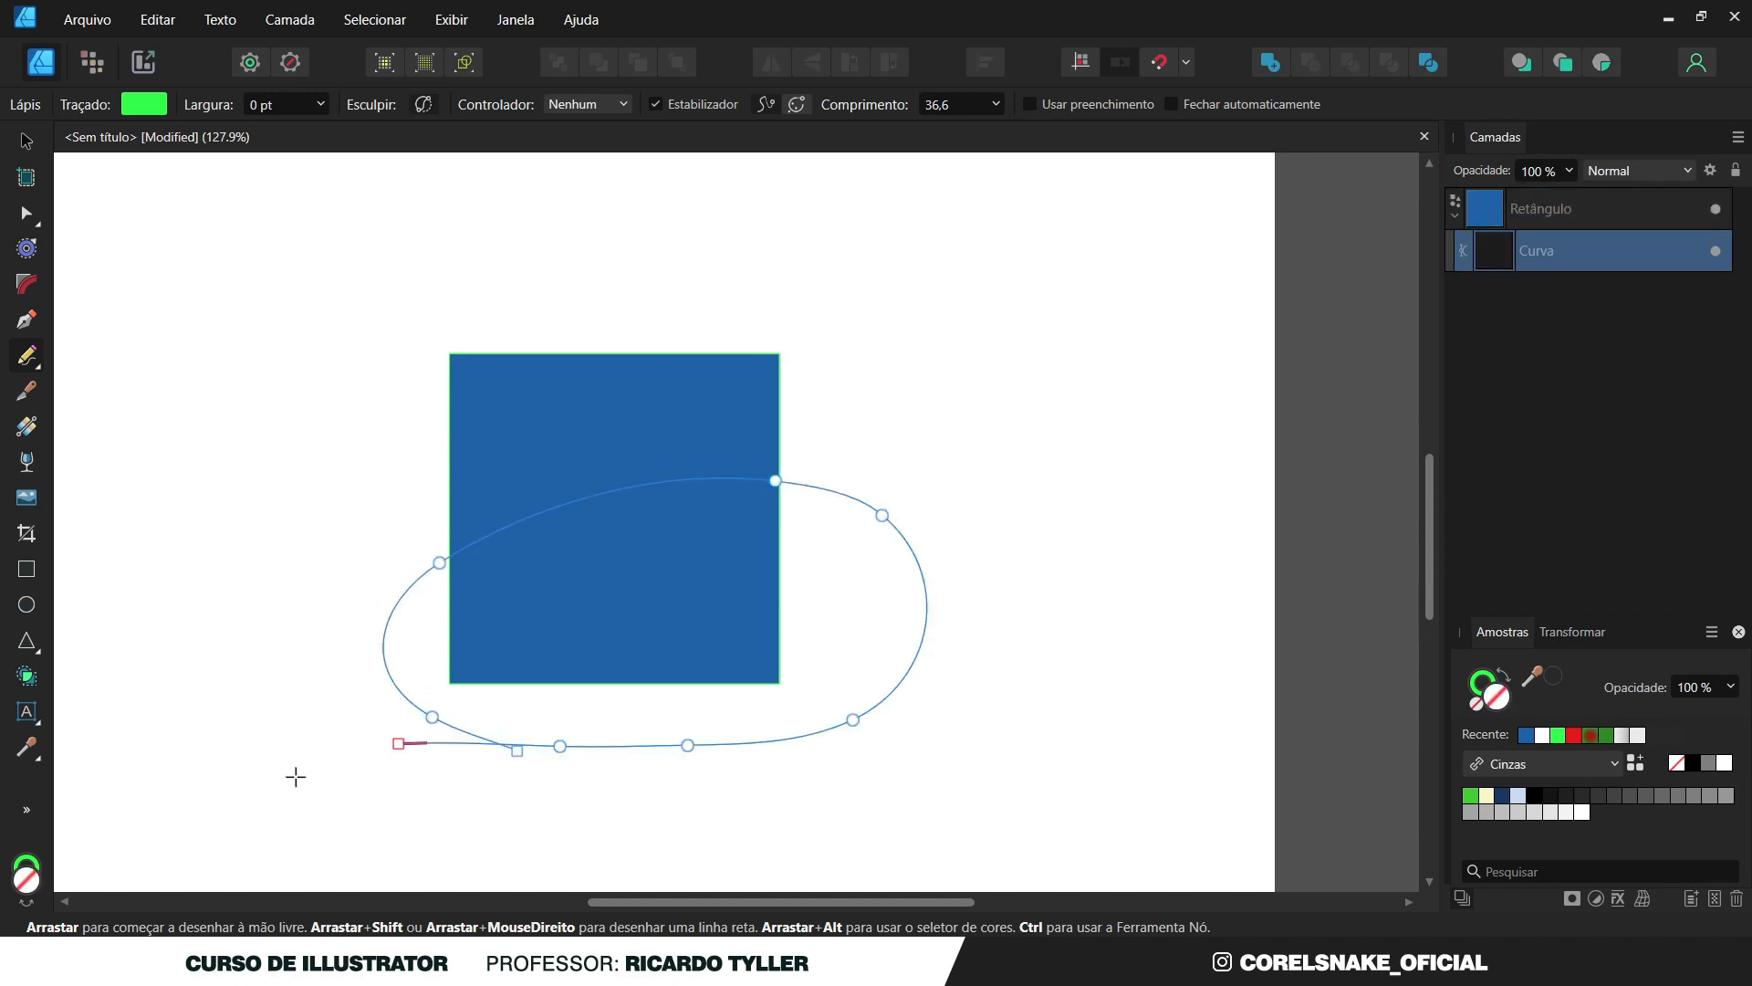
Give the freehand curve nested inside the blue square a green fill and no stroke, and switch to the Move tool.
key("shift+x")
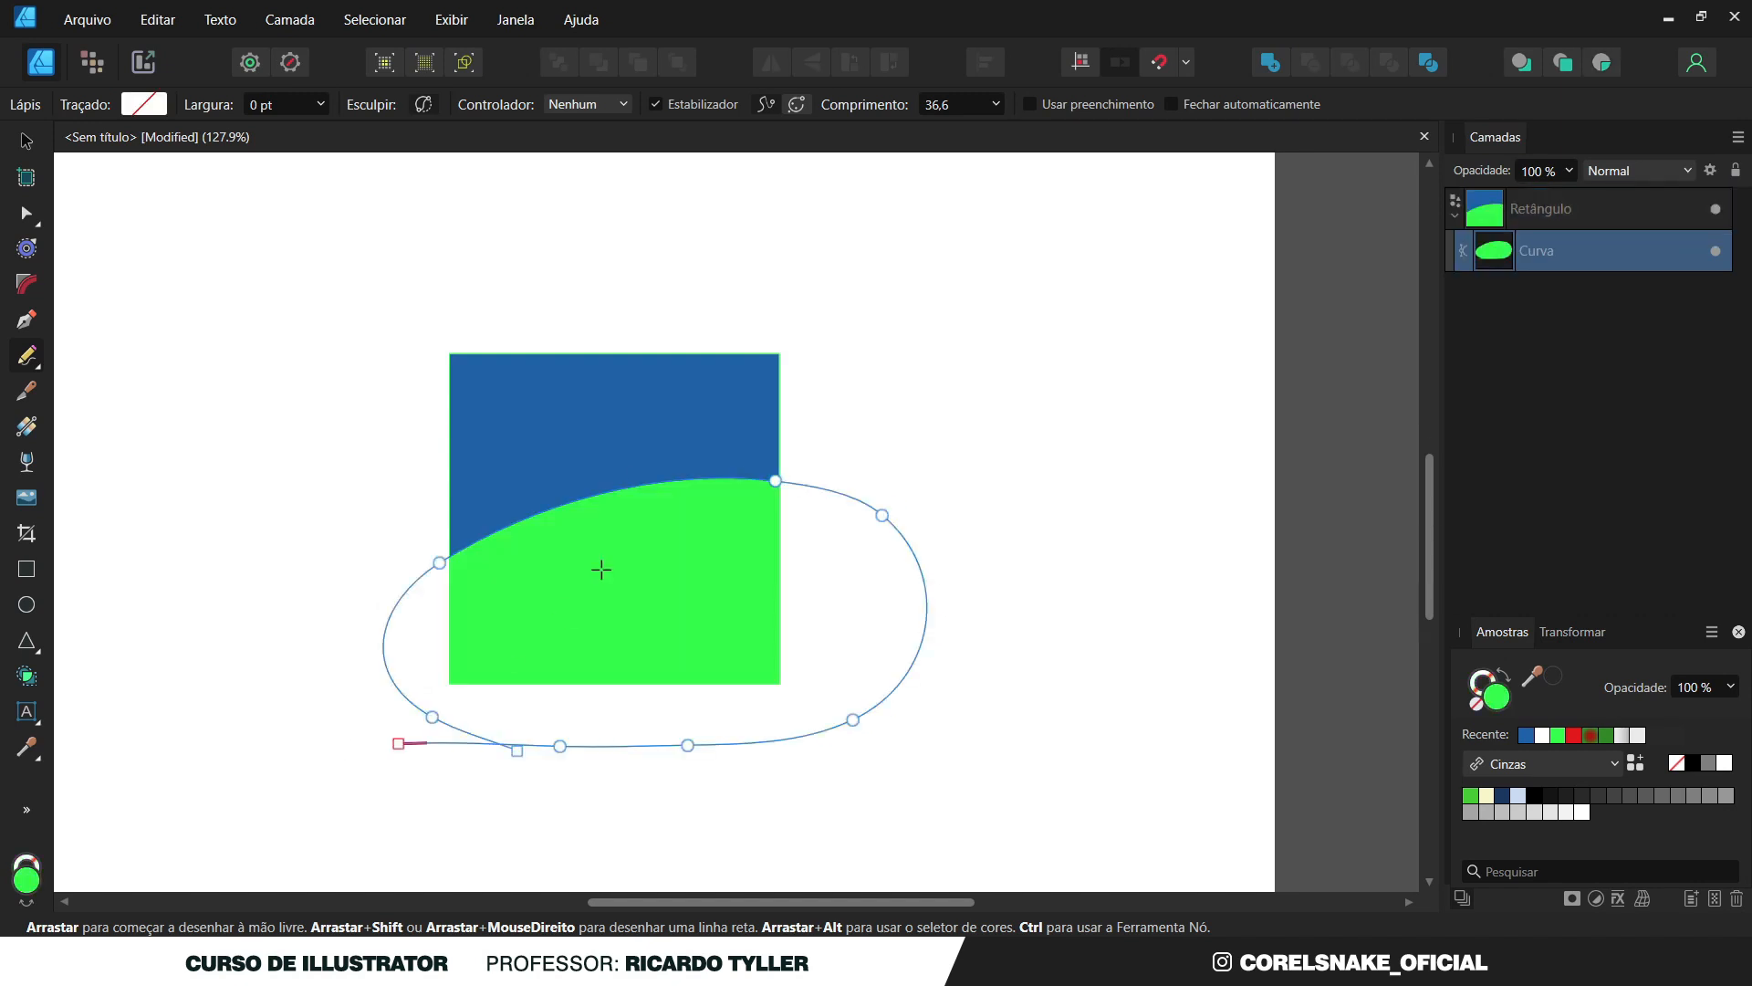
left_click(26, 142)
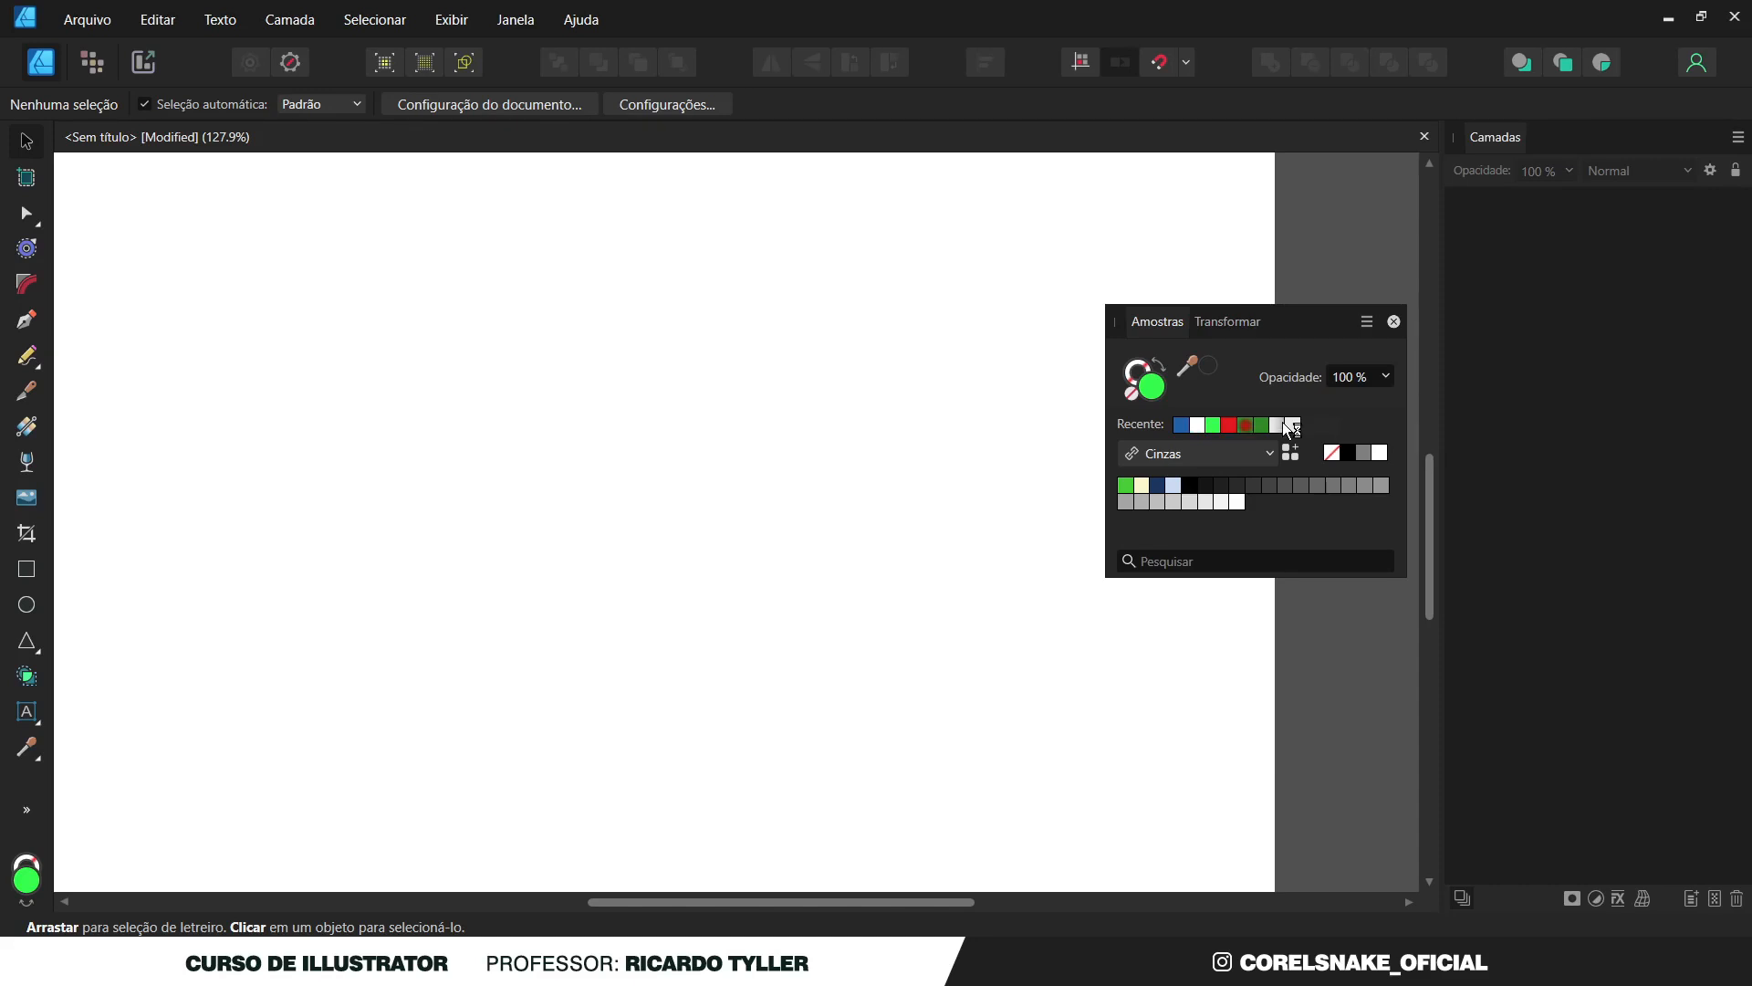
Add a new document swatch palette with the name Sem nome.
left_click(1367, 323)
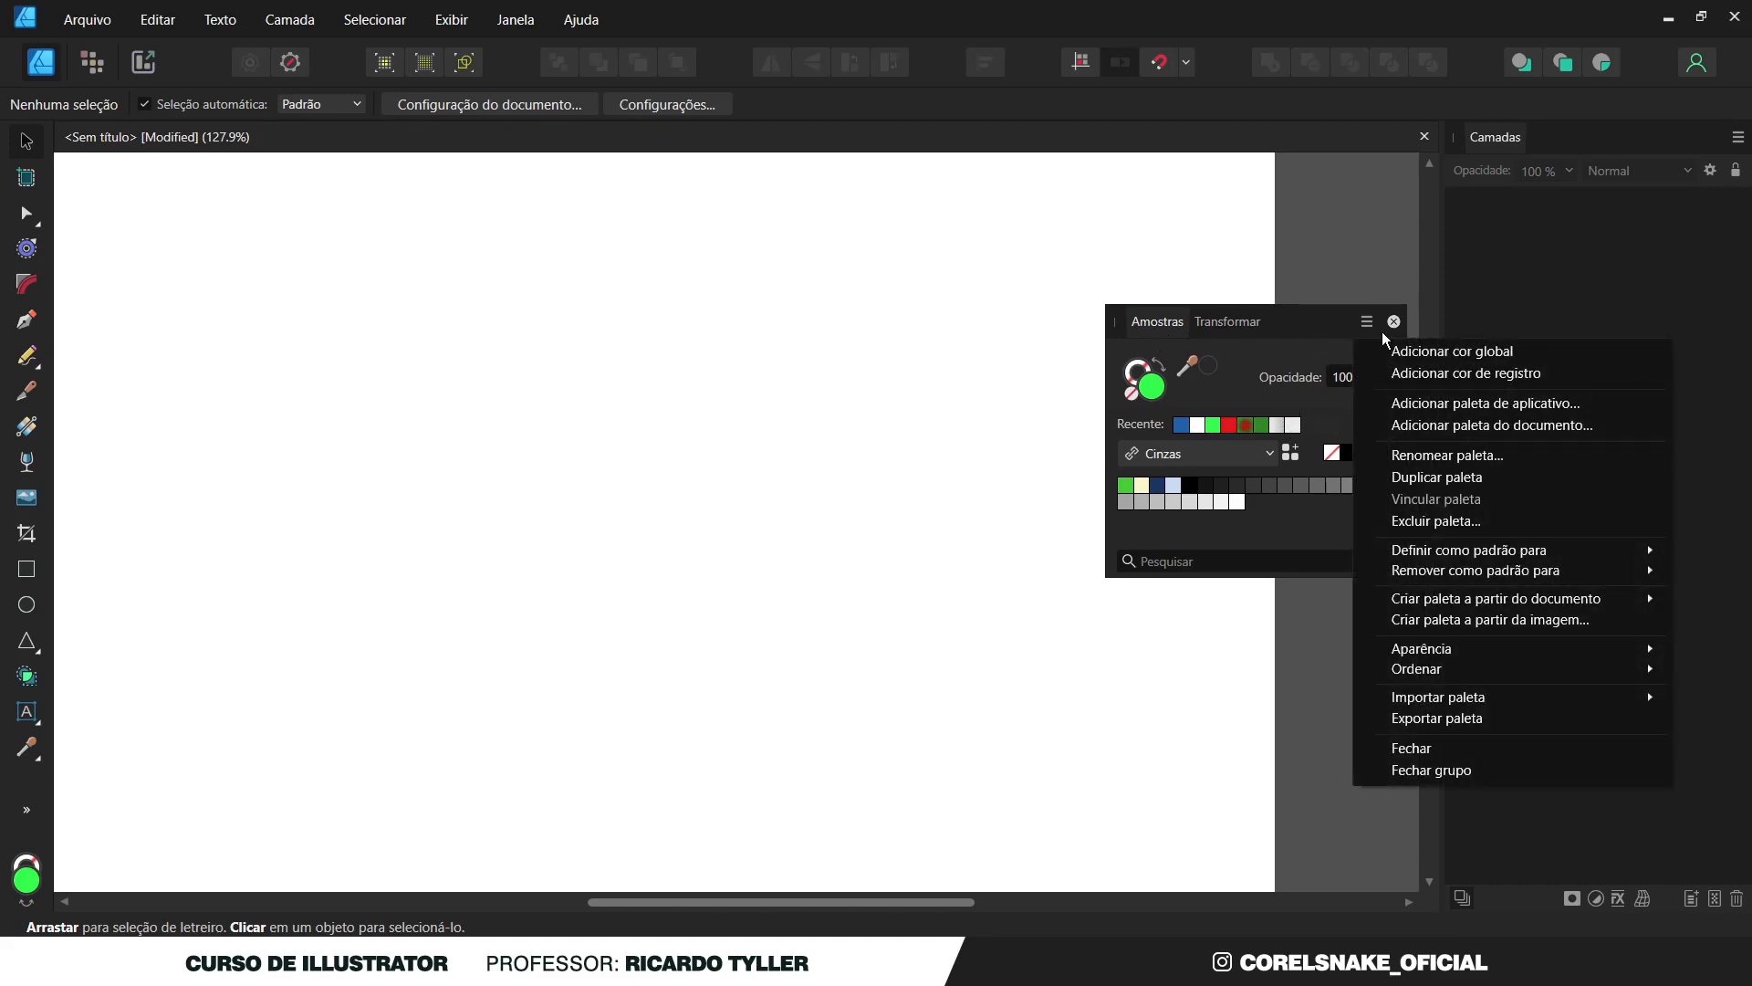
left_click(1466, 426)
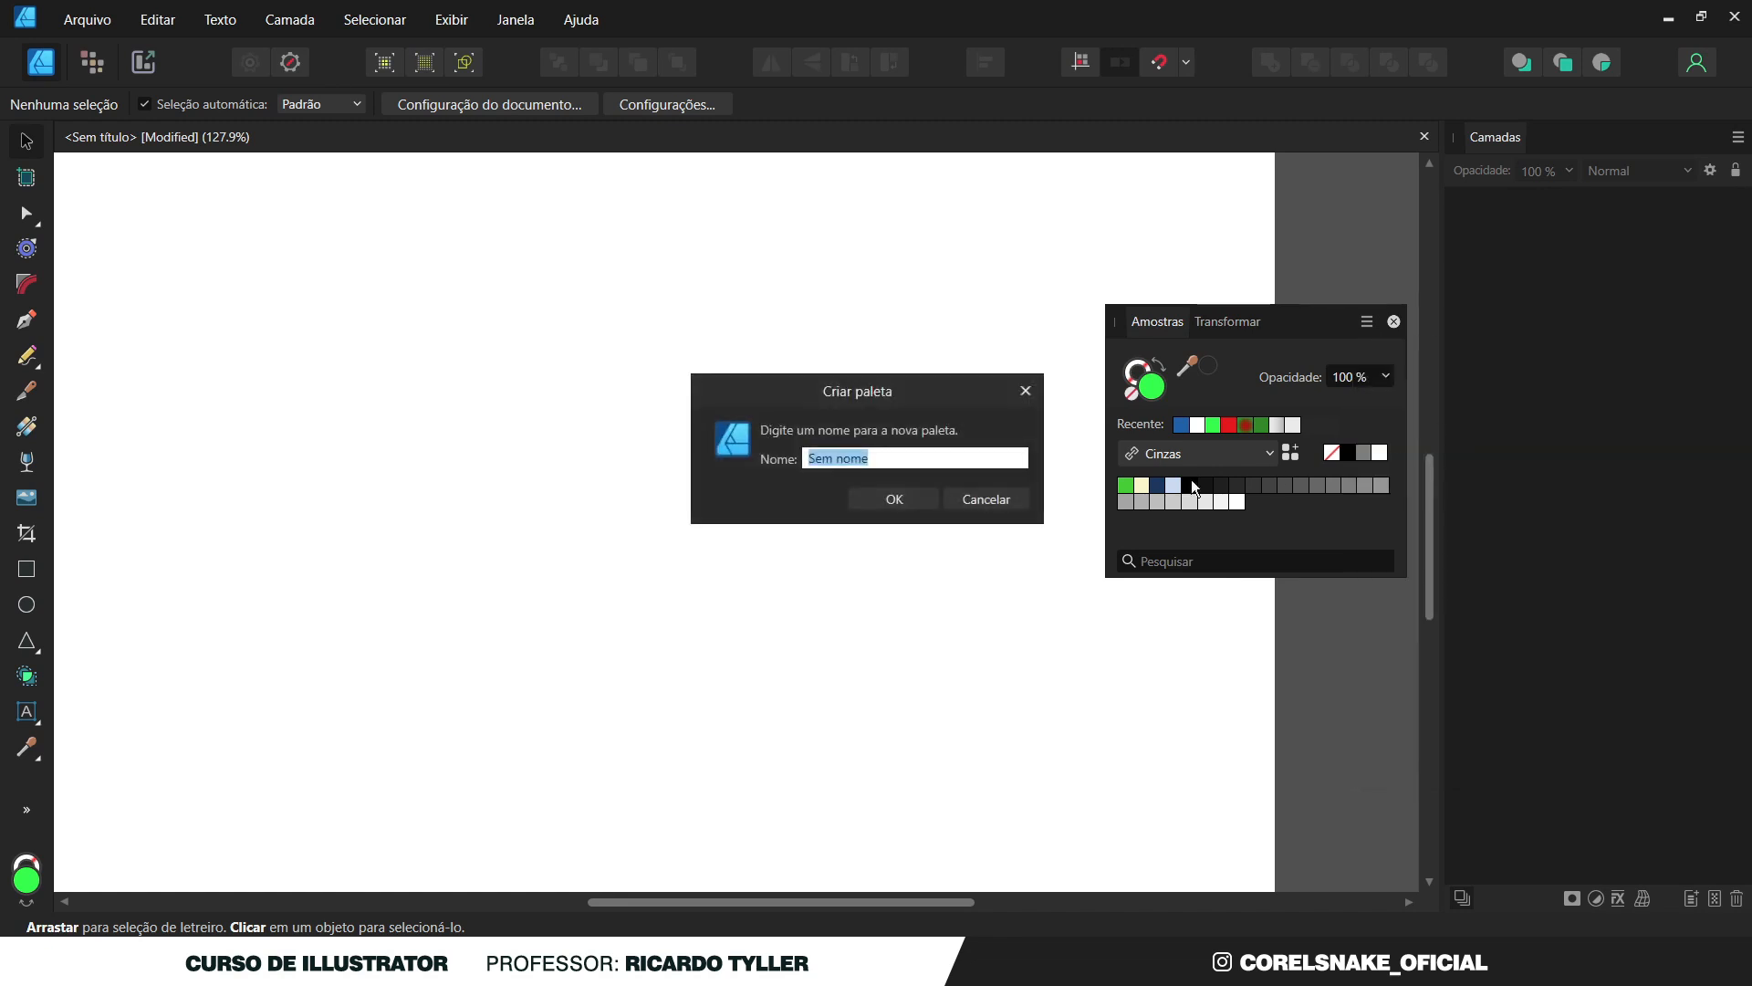
left_click(892, 499)
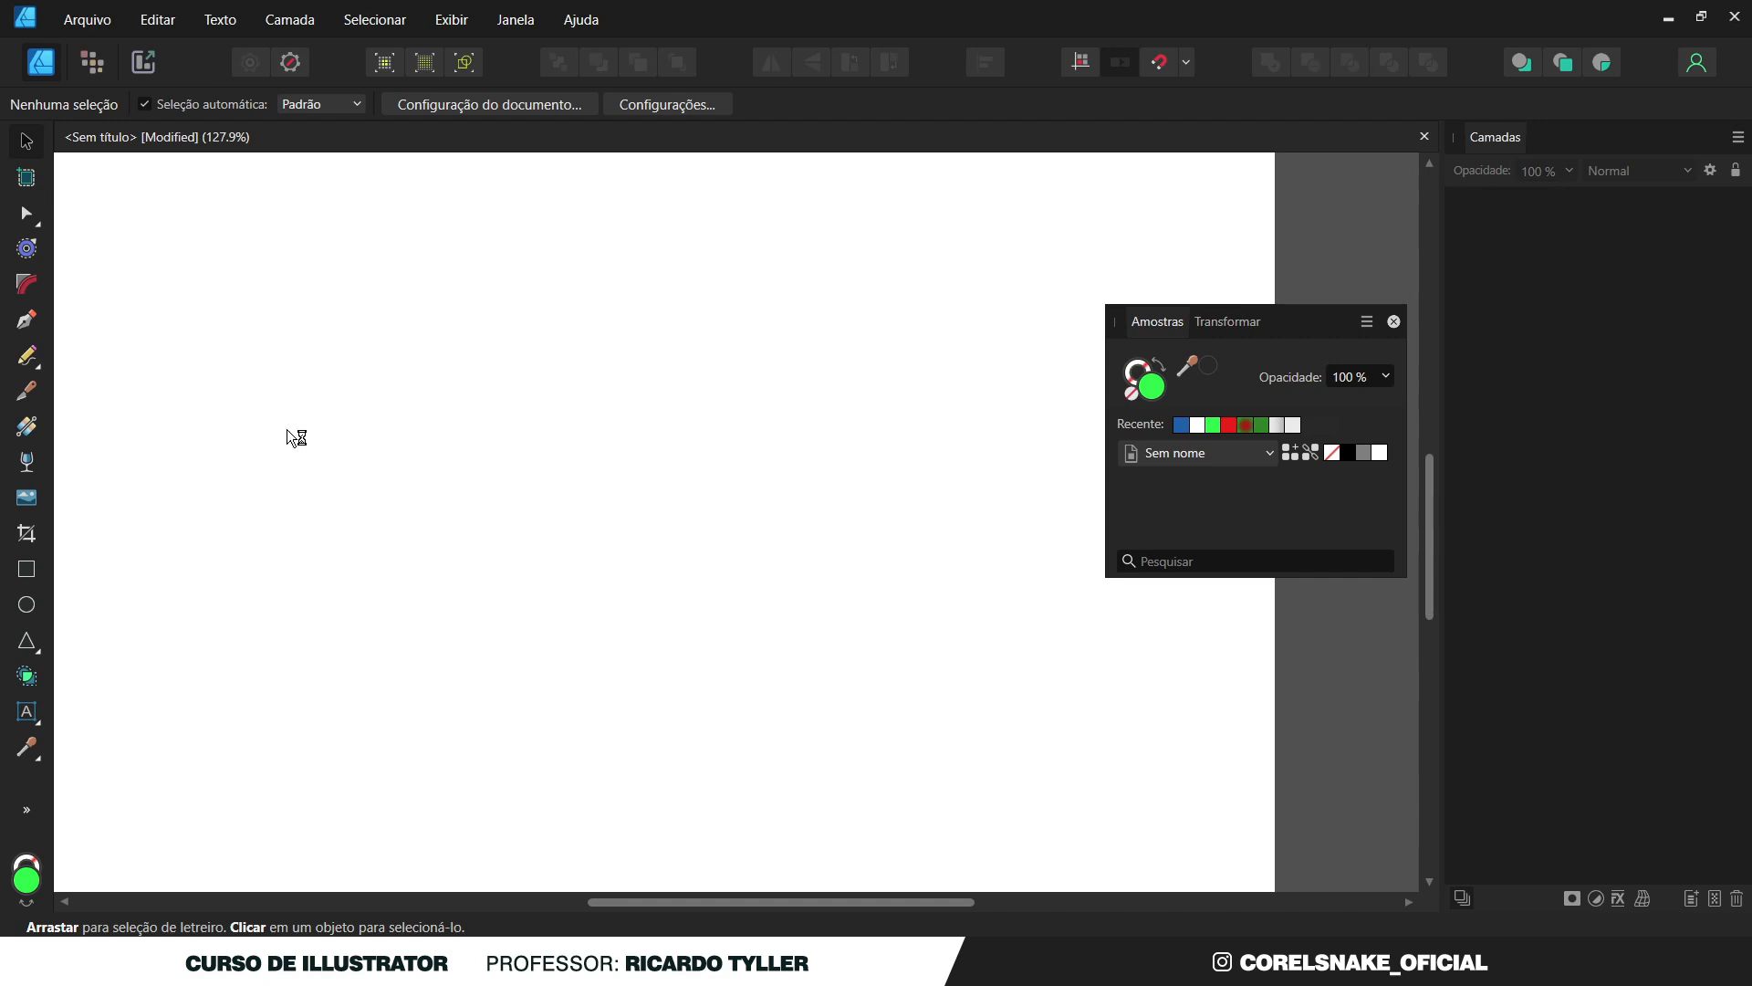
Draw a square on the empty page and set its fill to cyan 1BFFF4 in the colour chooser.
left_click(33, 575)
left_click_drag(269, 384, 575, 689)
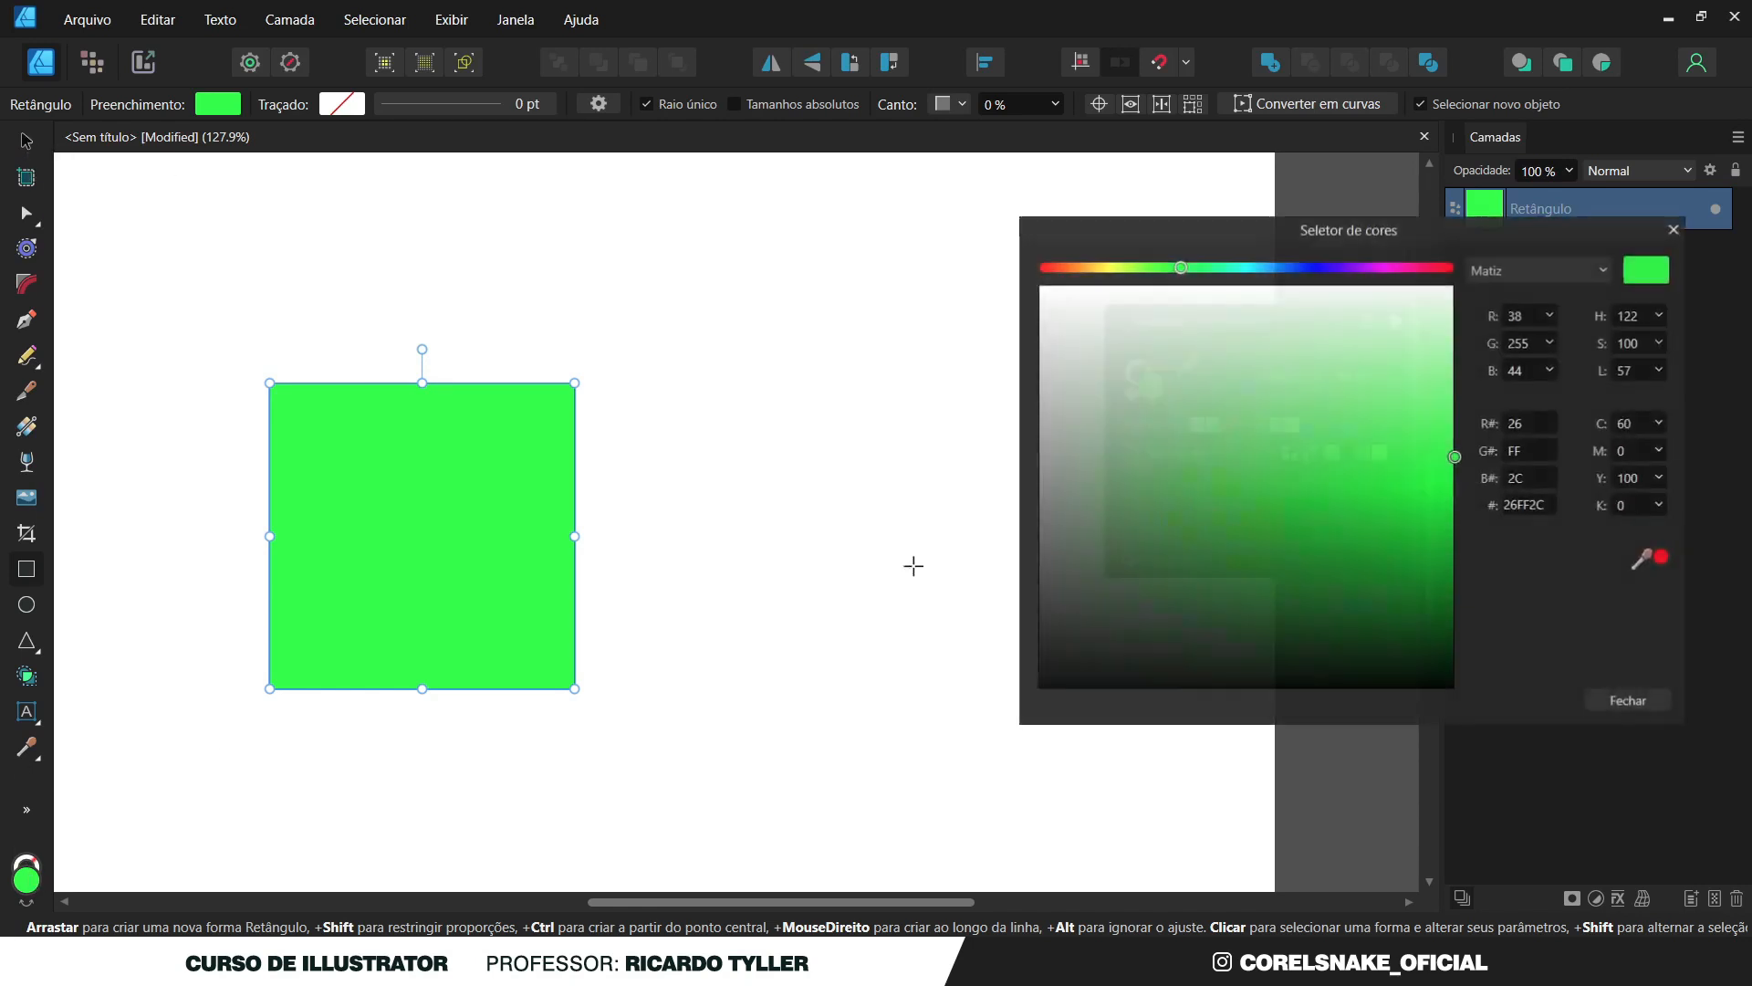
double_click(32, 874)
left_click_drag(1249, 234, 844, 500)
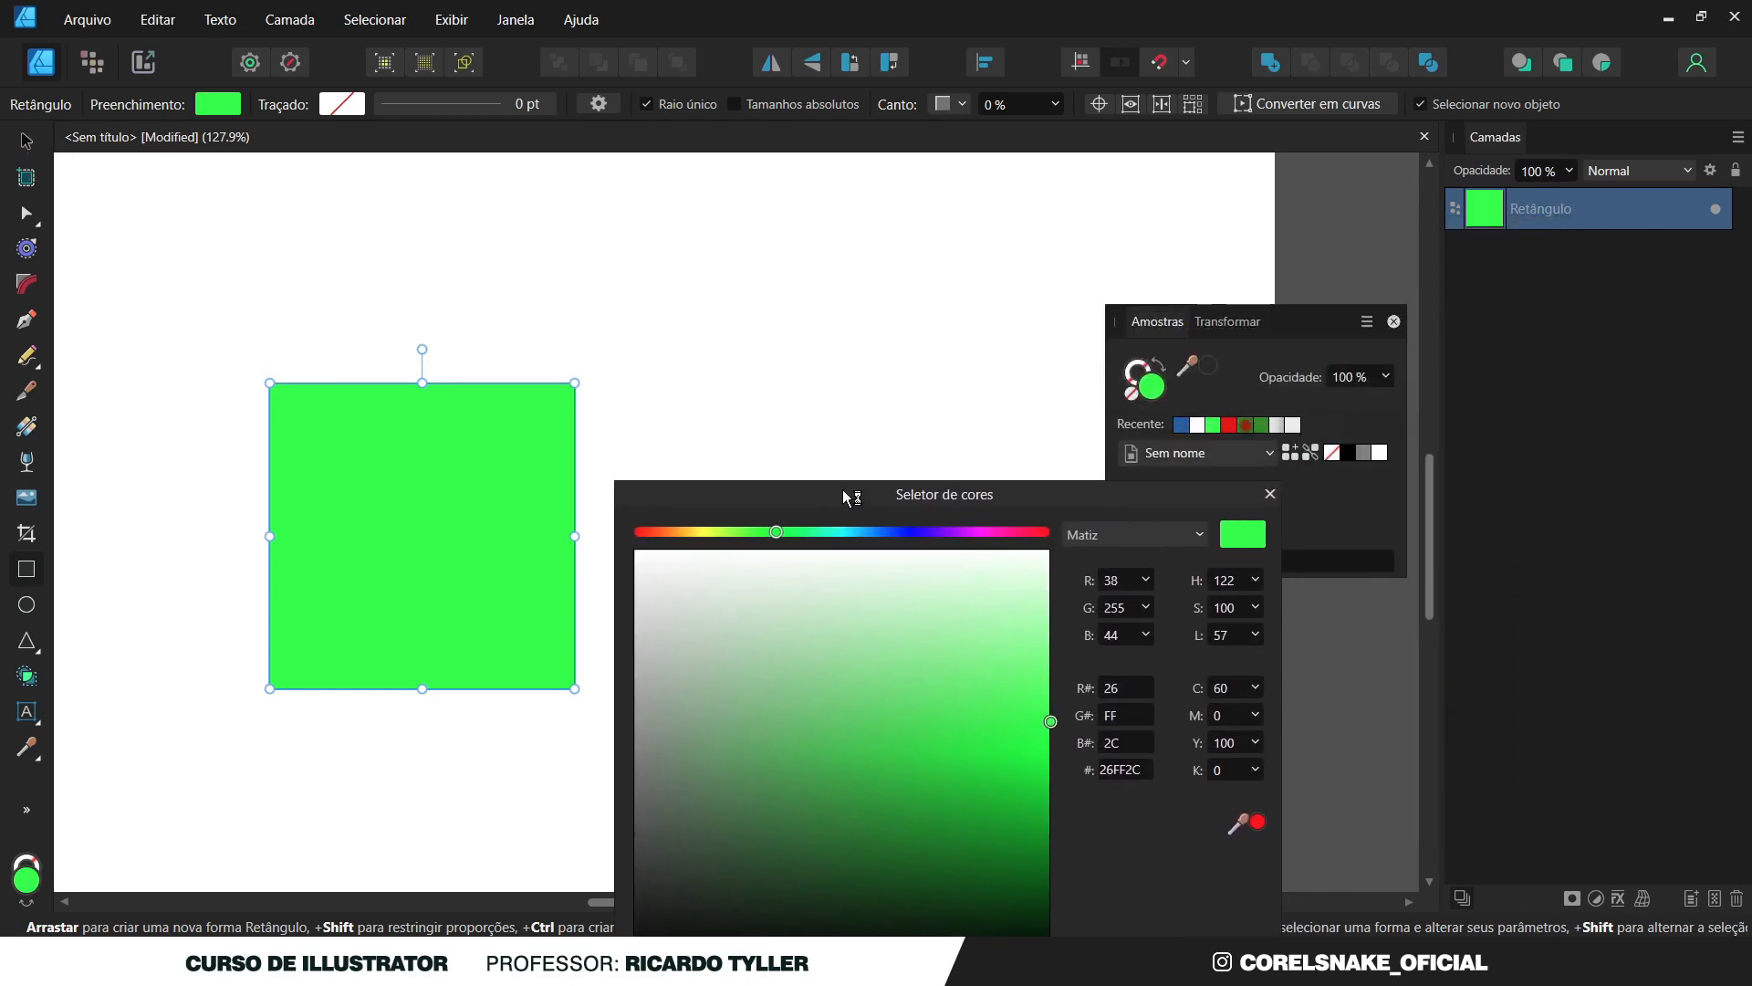
left_click(839, 533)
left_click(1050, 783)
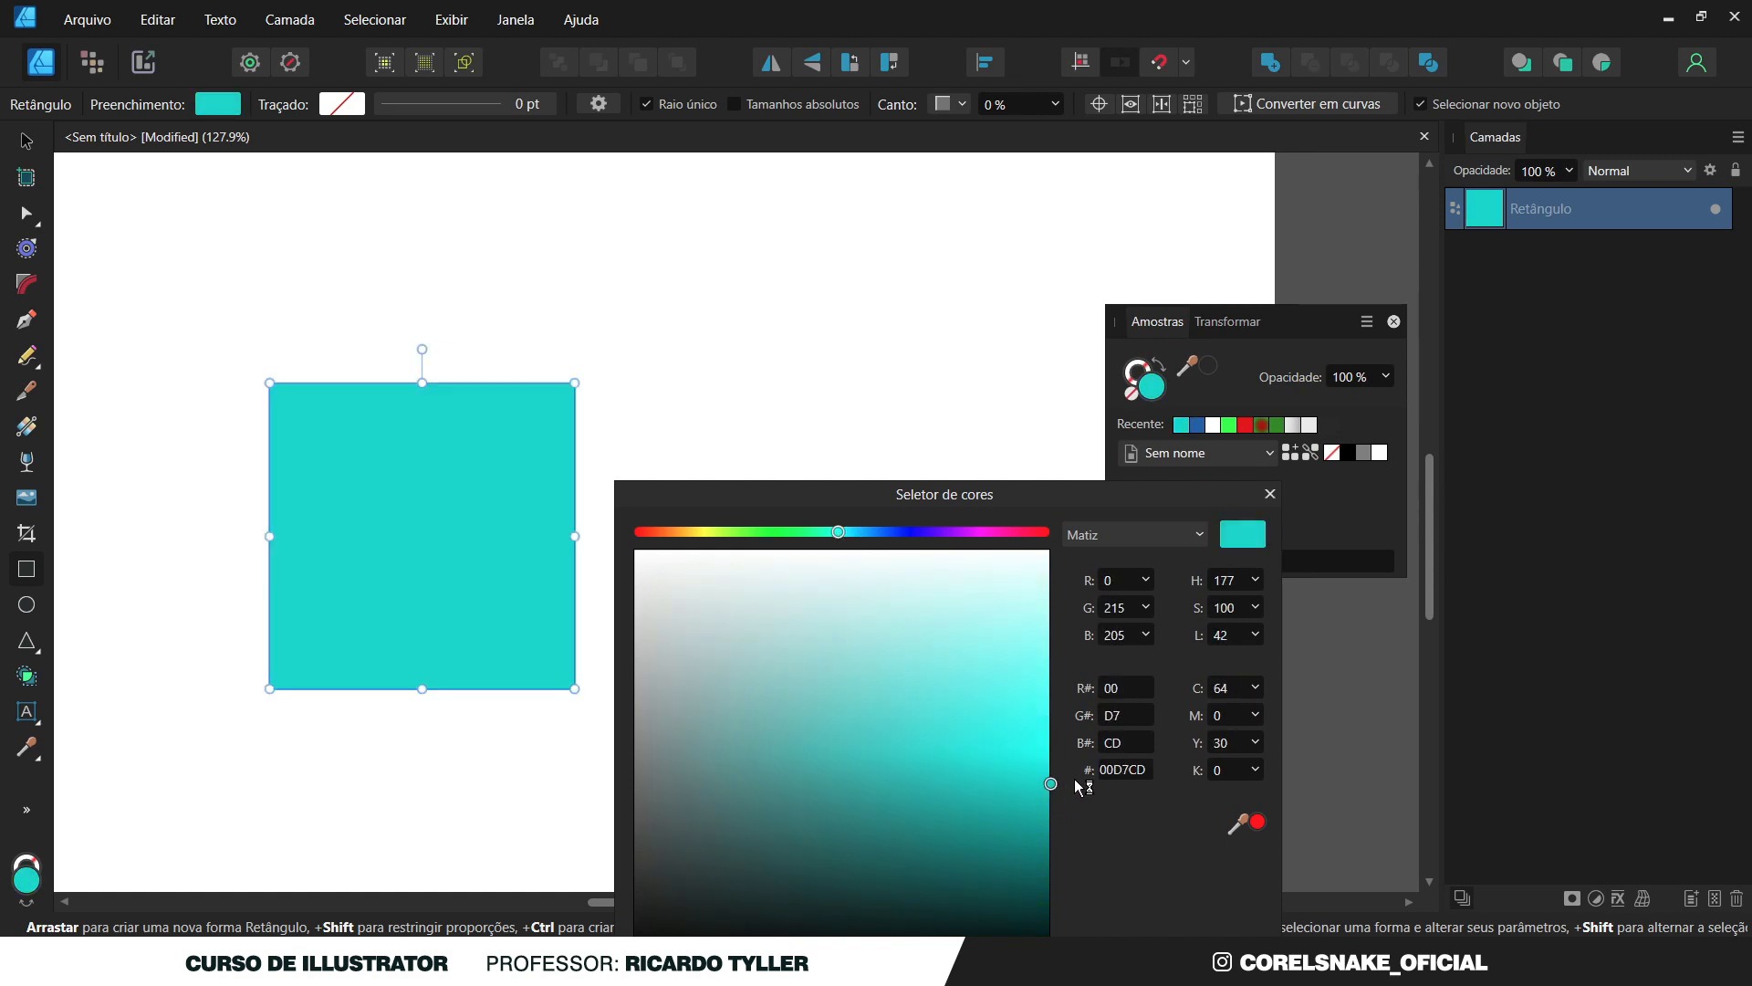
left_click(1049, 731)
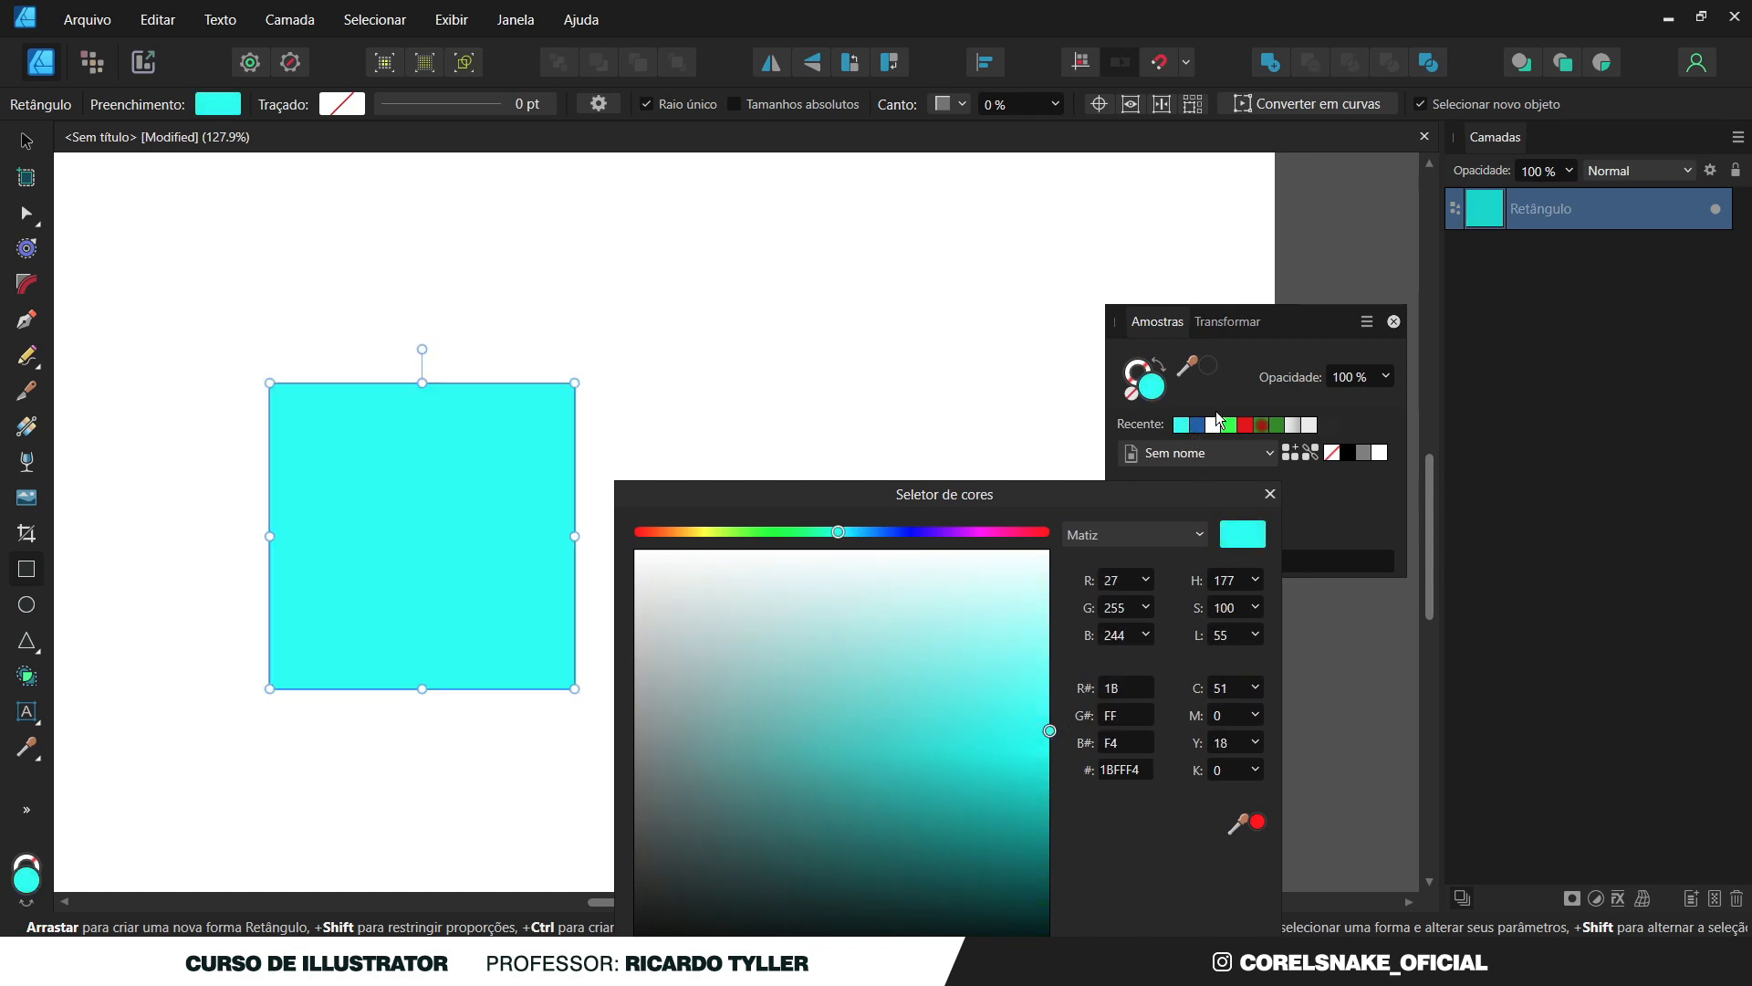
left_click_drag(1107, 497, 798, 253)
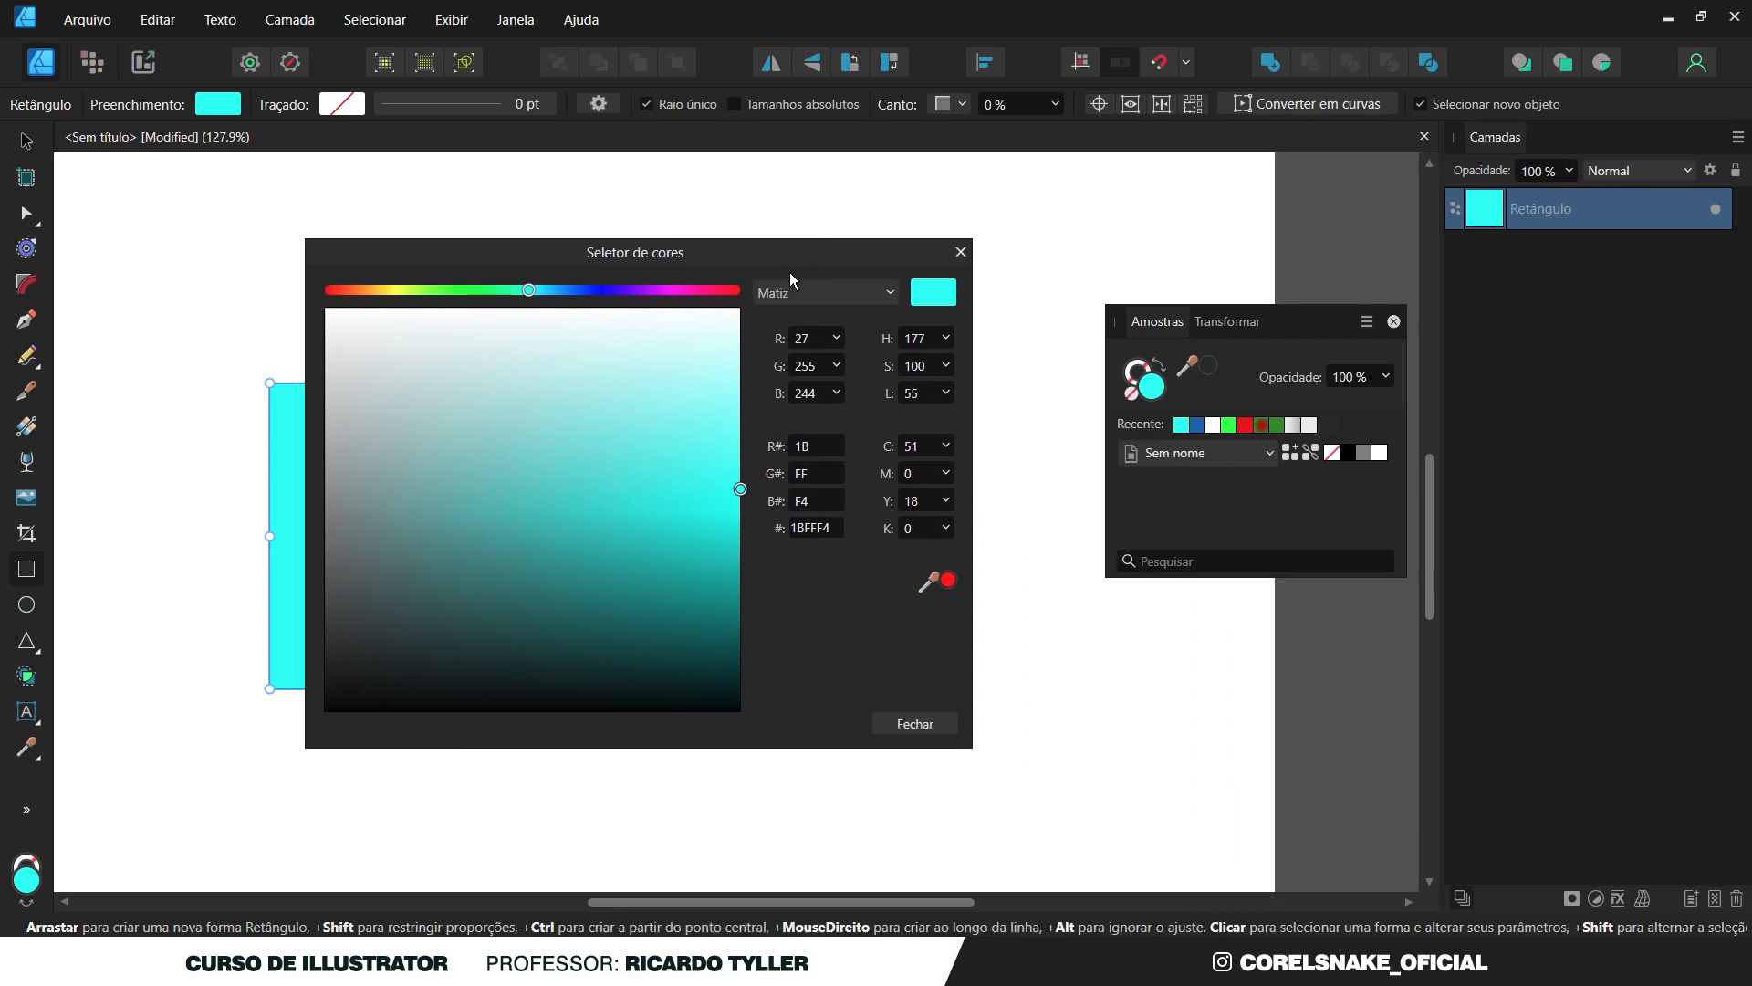
left_click(917, 723)
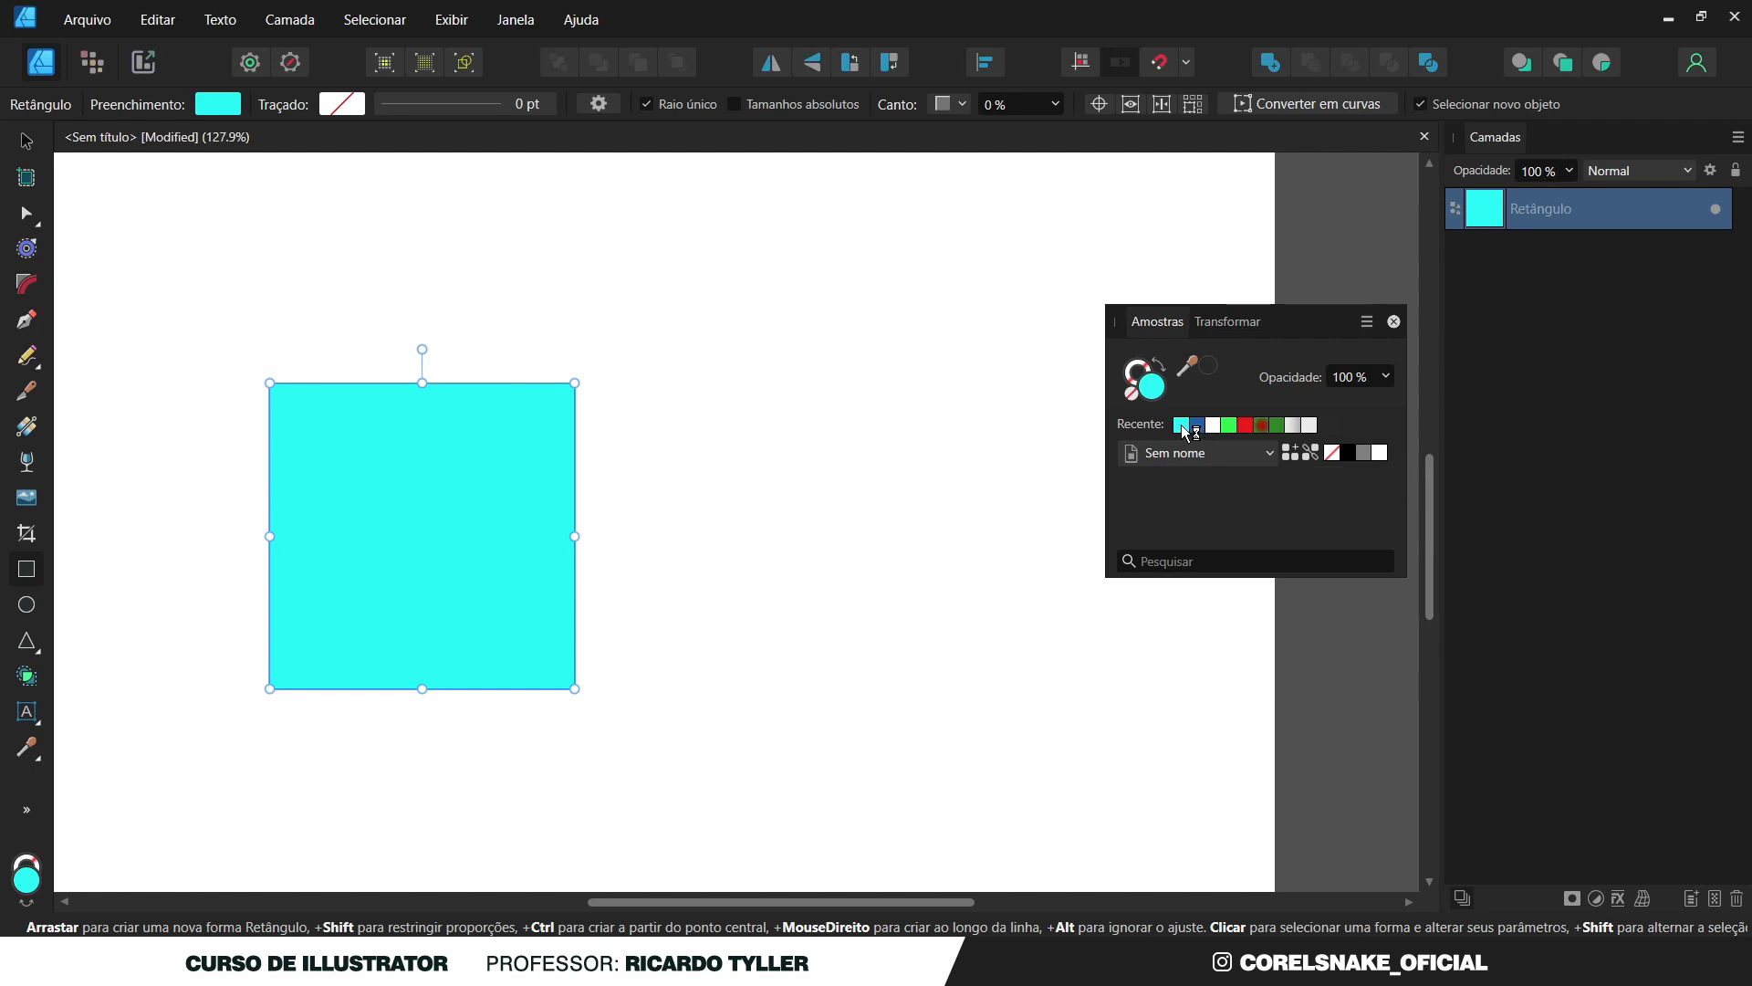
Add the square's cyan fill to the Sem nome palette and move the square towards the middle of the page.
left_click(1290, 454)
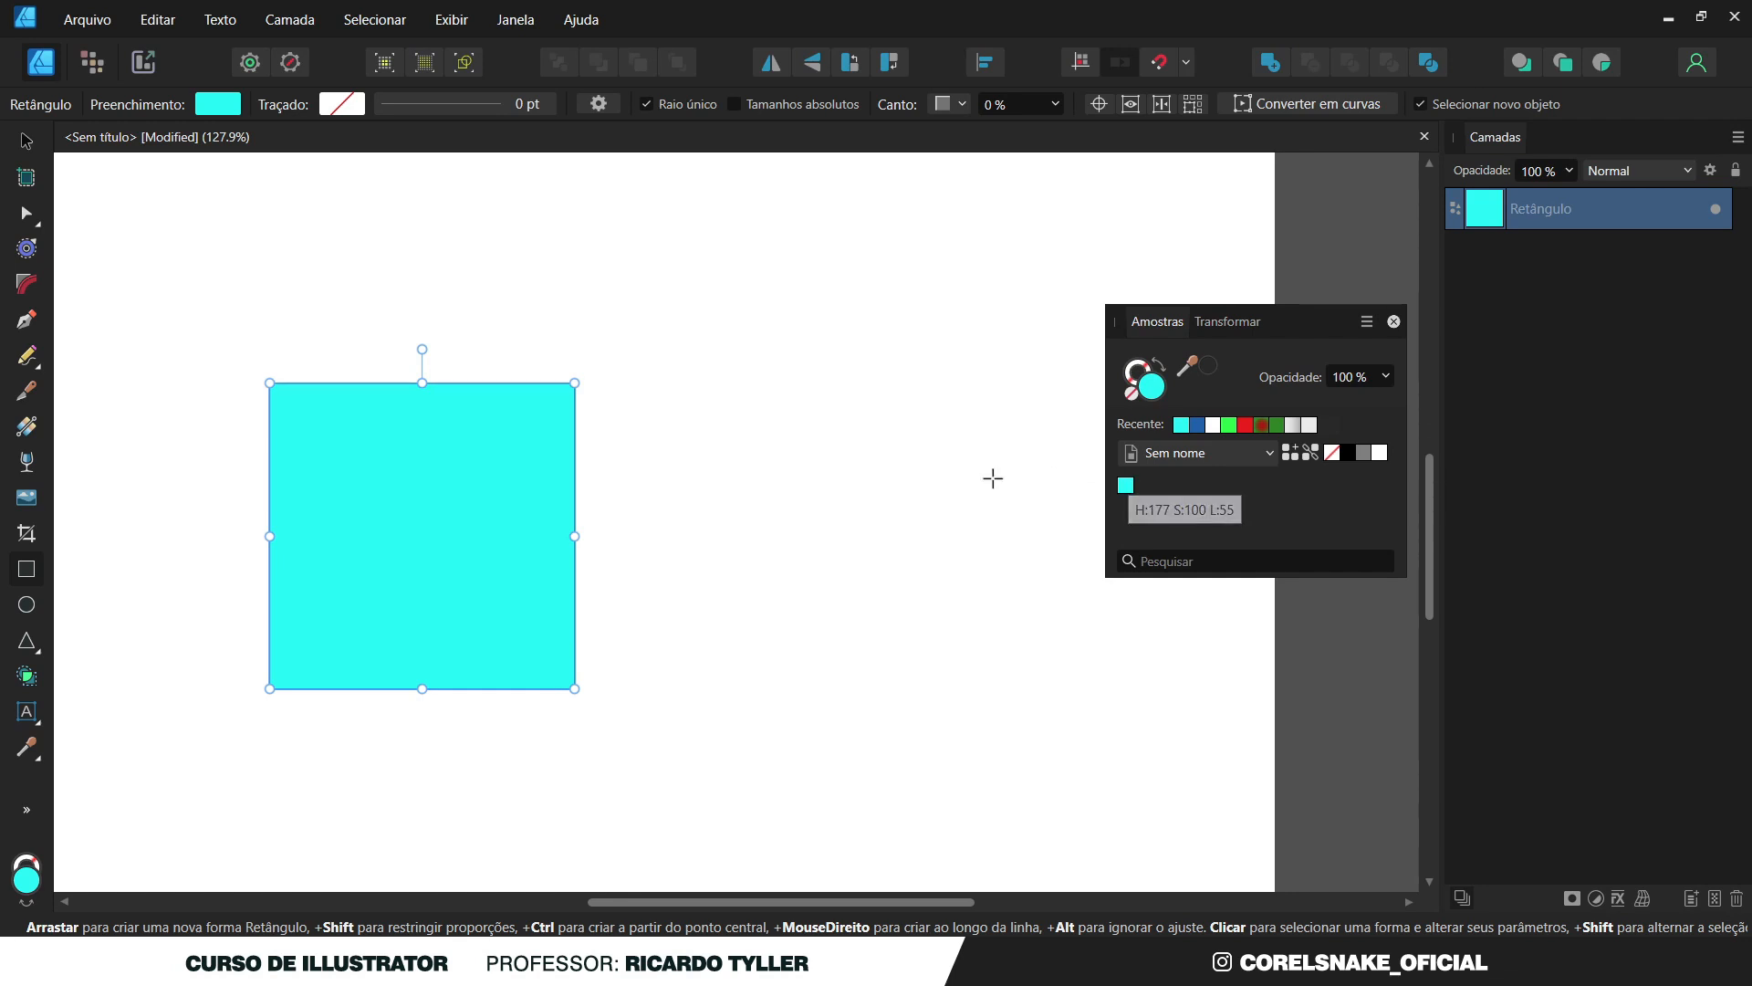
left_click(26, 141)
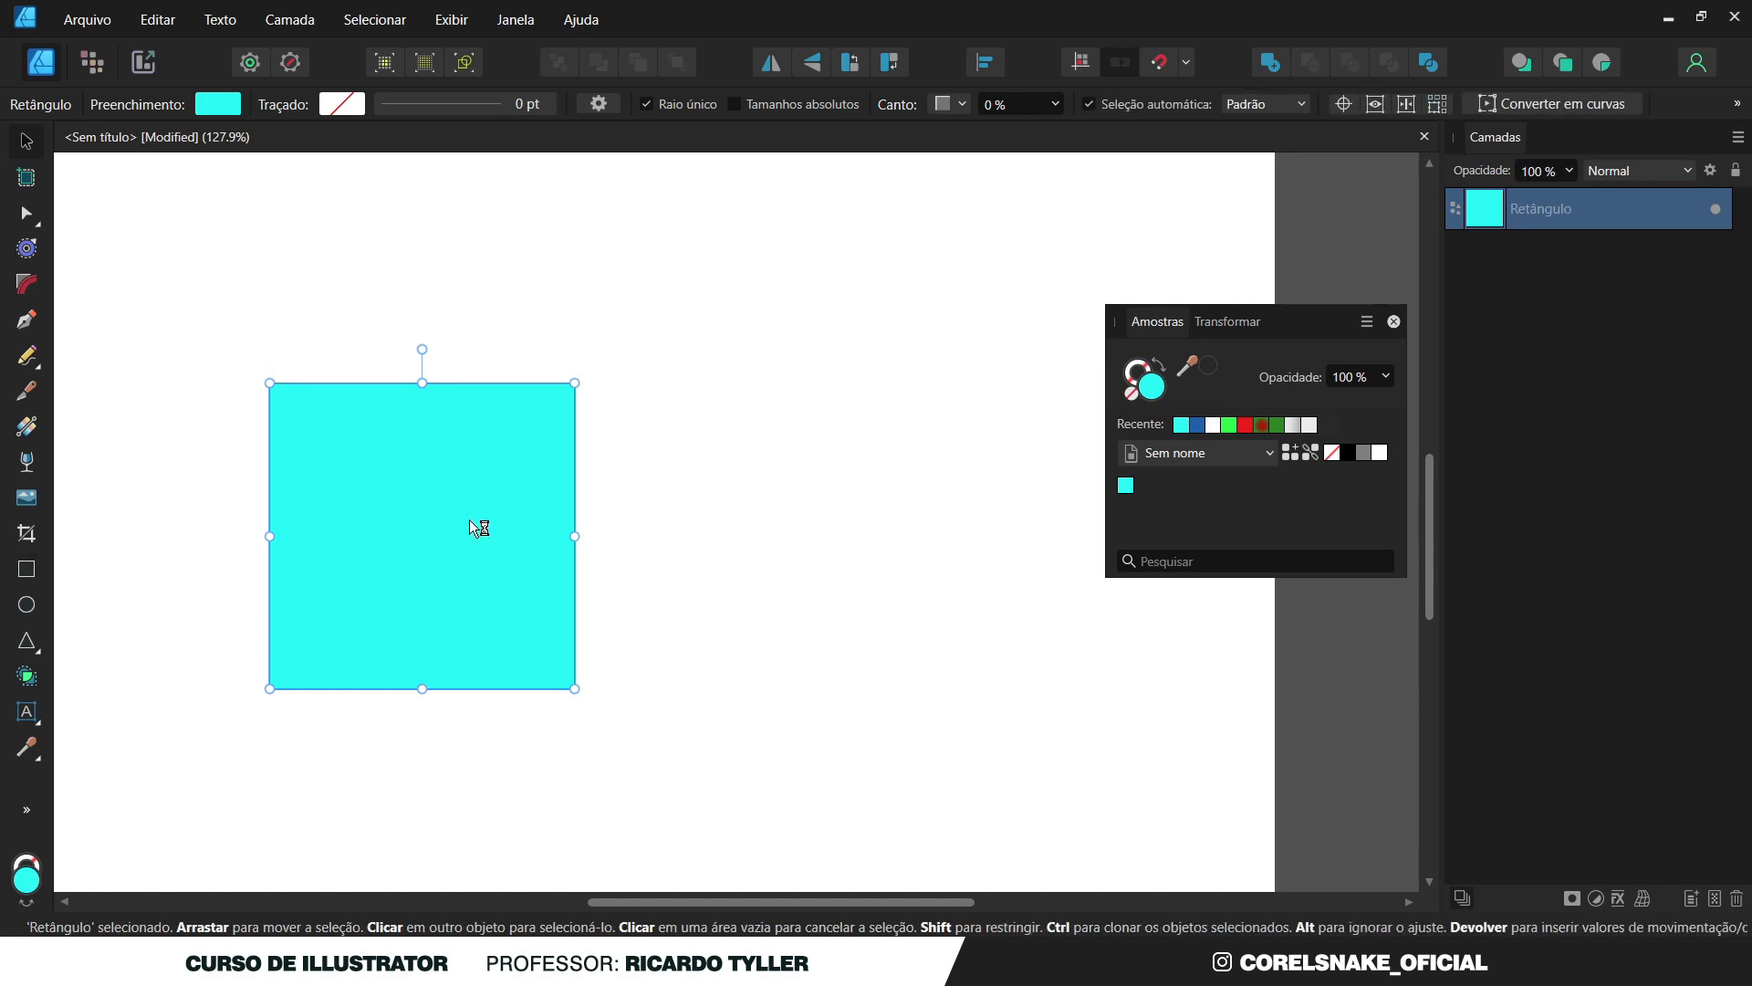
left_click_drag(470, 518, 751, 519)
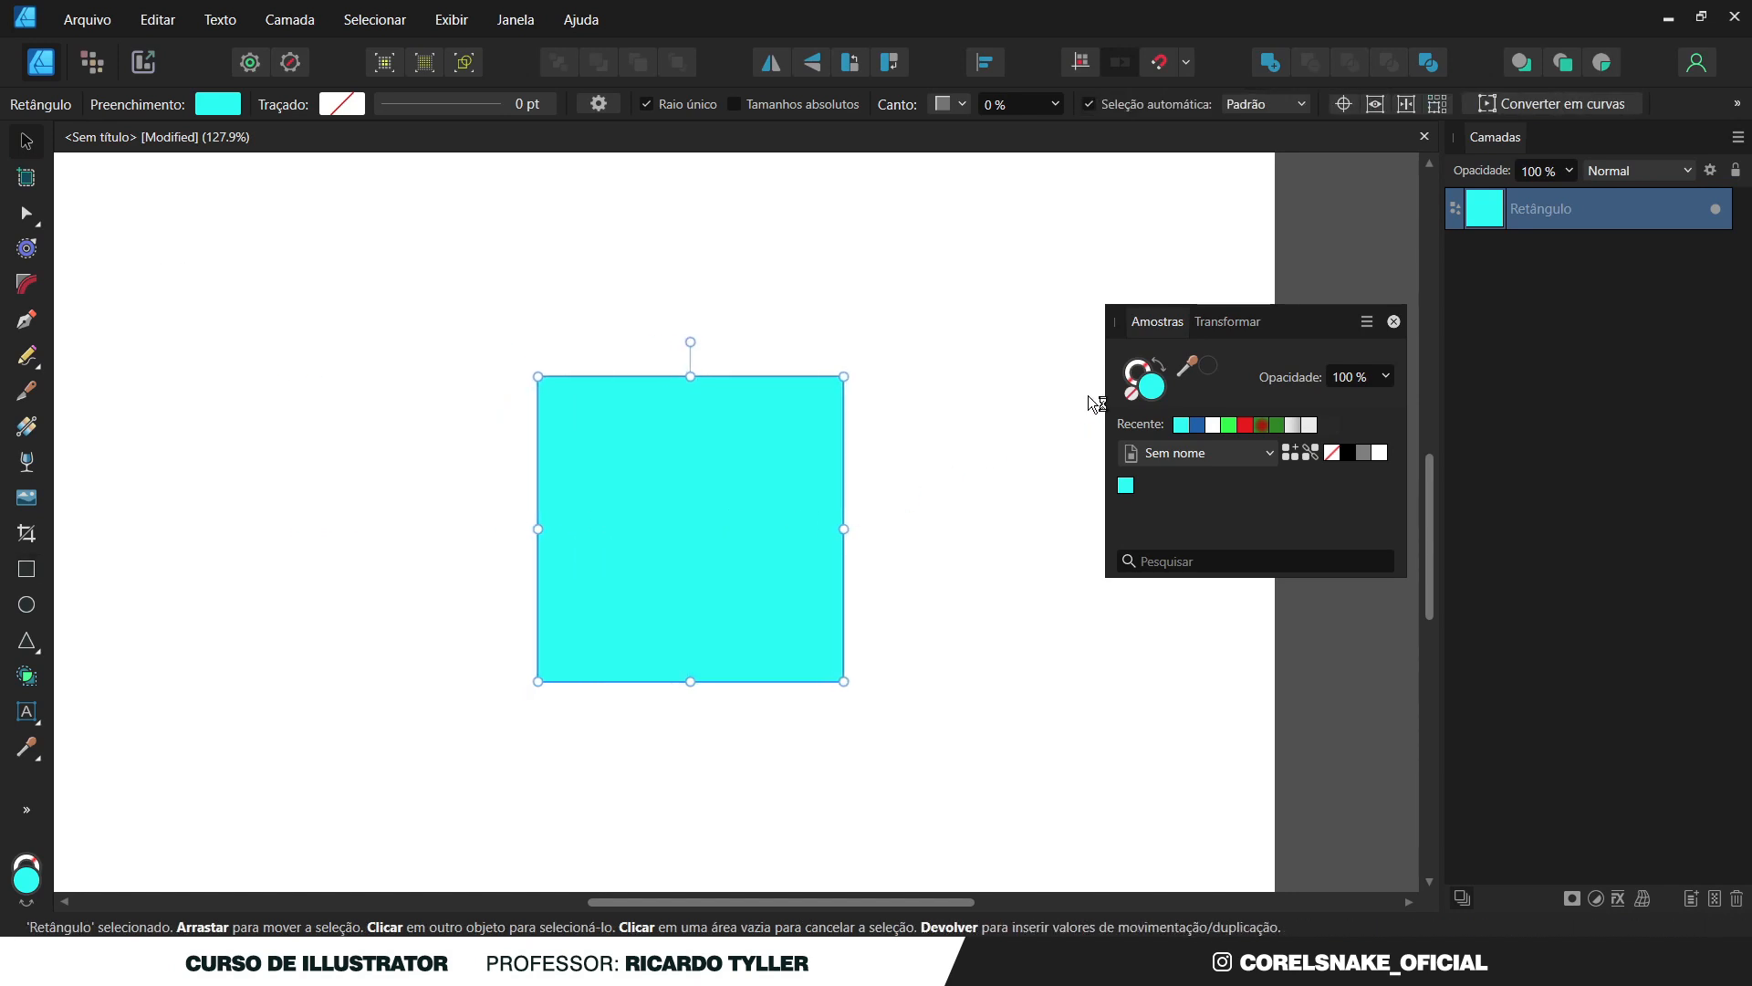
Reset the square to a white fill and black stroke, and toggle the active colour between fill and stroke repeatedly.
left_click(1153, 402)
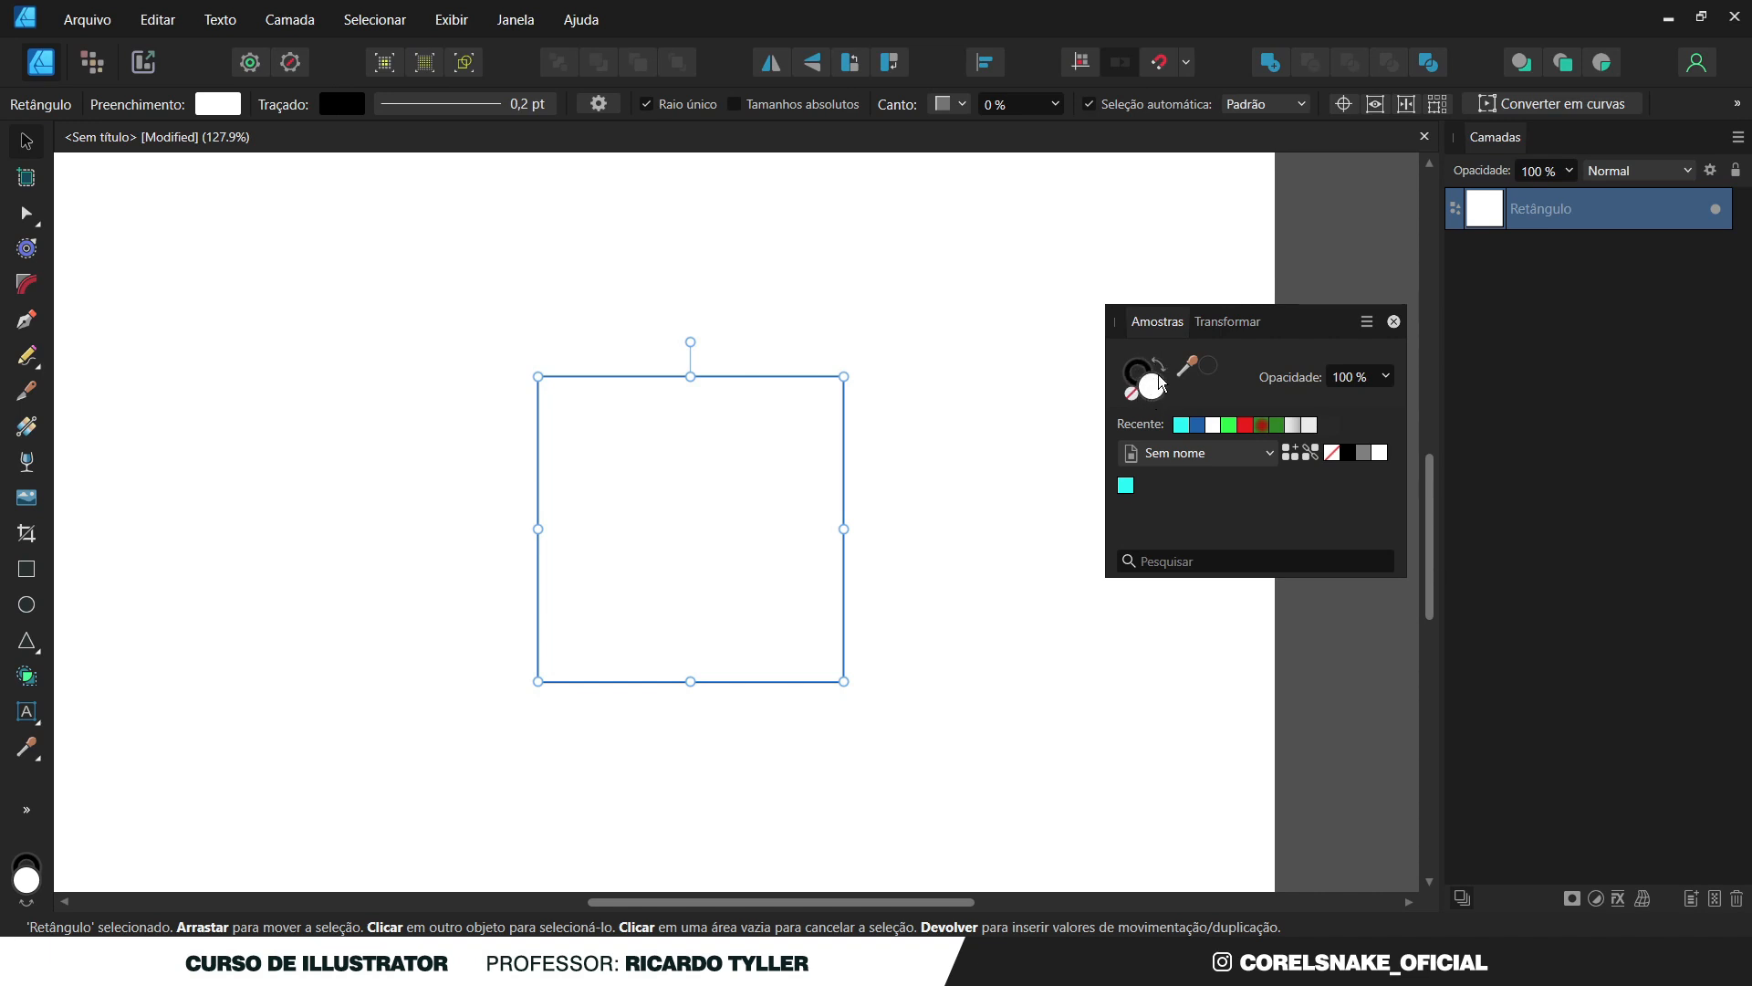
key("x")
key("x")
key("x")
key("x")
key("x")
key("x")
key("x")
key("x")
key("x")
key("x")
key("x")
key("x")
key("x")
key("x")
Swap the square's fill and stroke colours back and forth, ending with a black fill and white stroke.
key("shift+x")
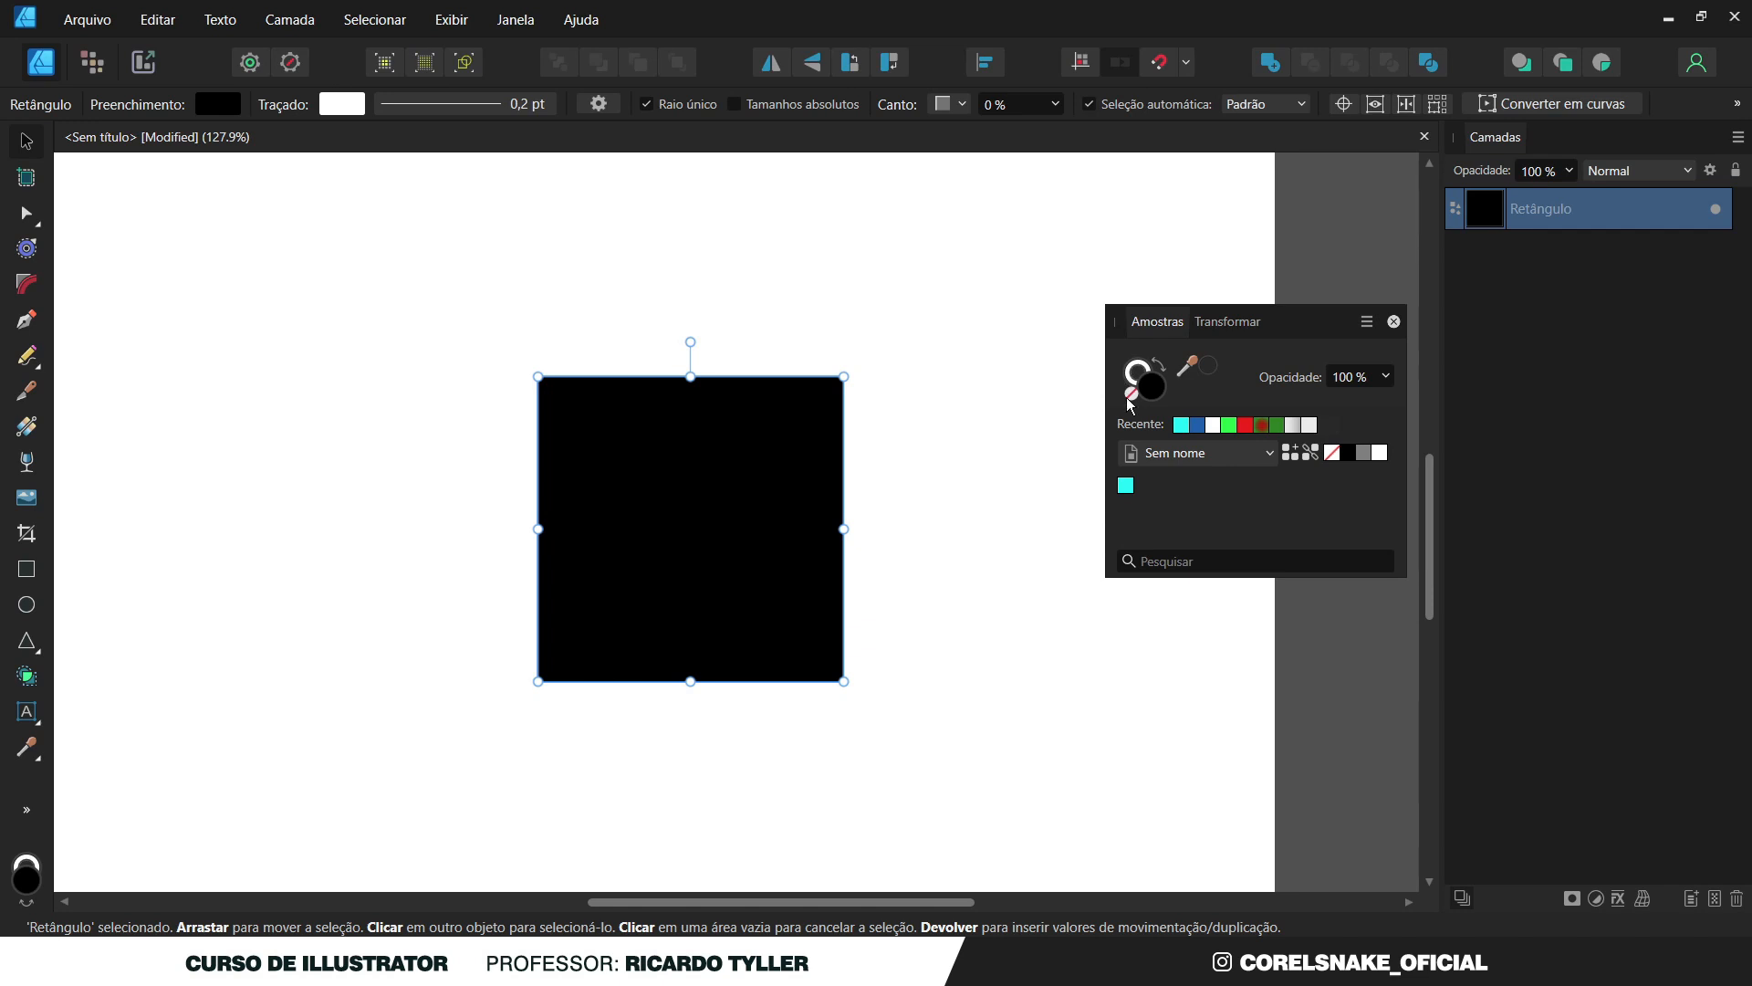
key("shift+x")
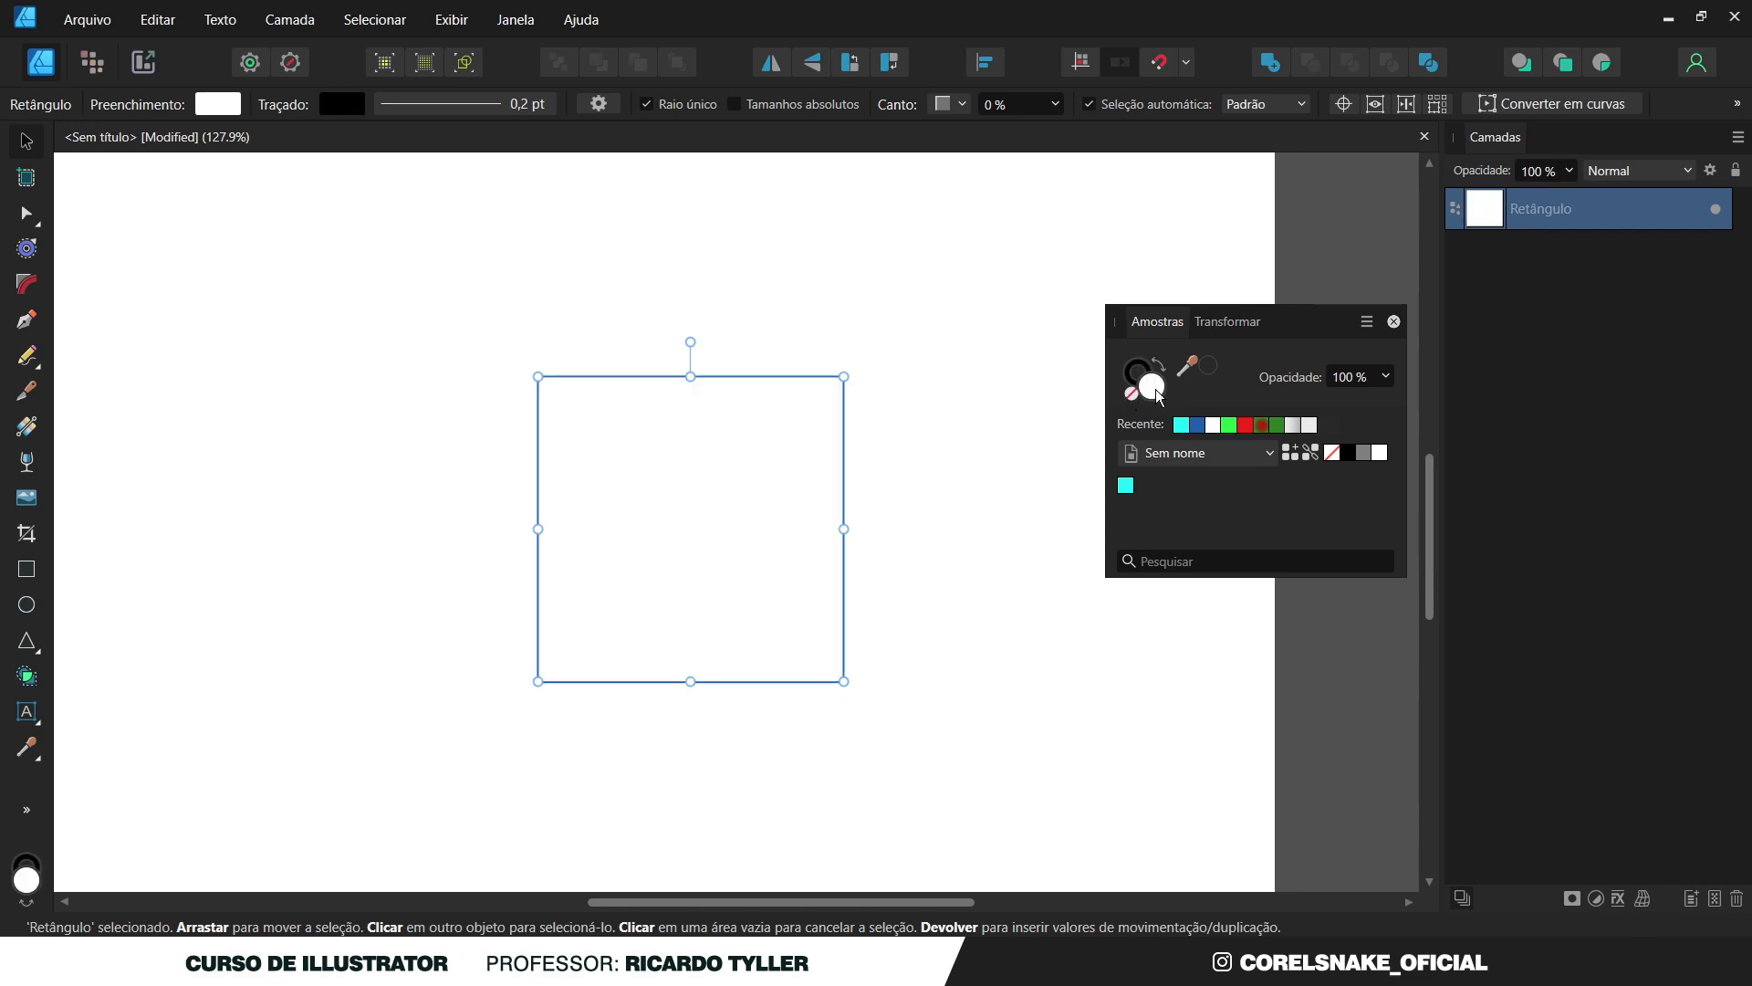
key("shift+x")
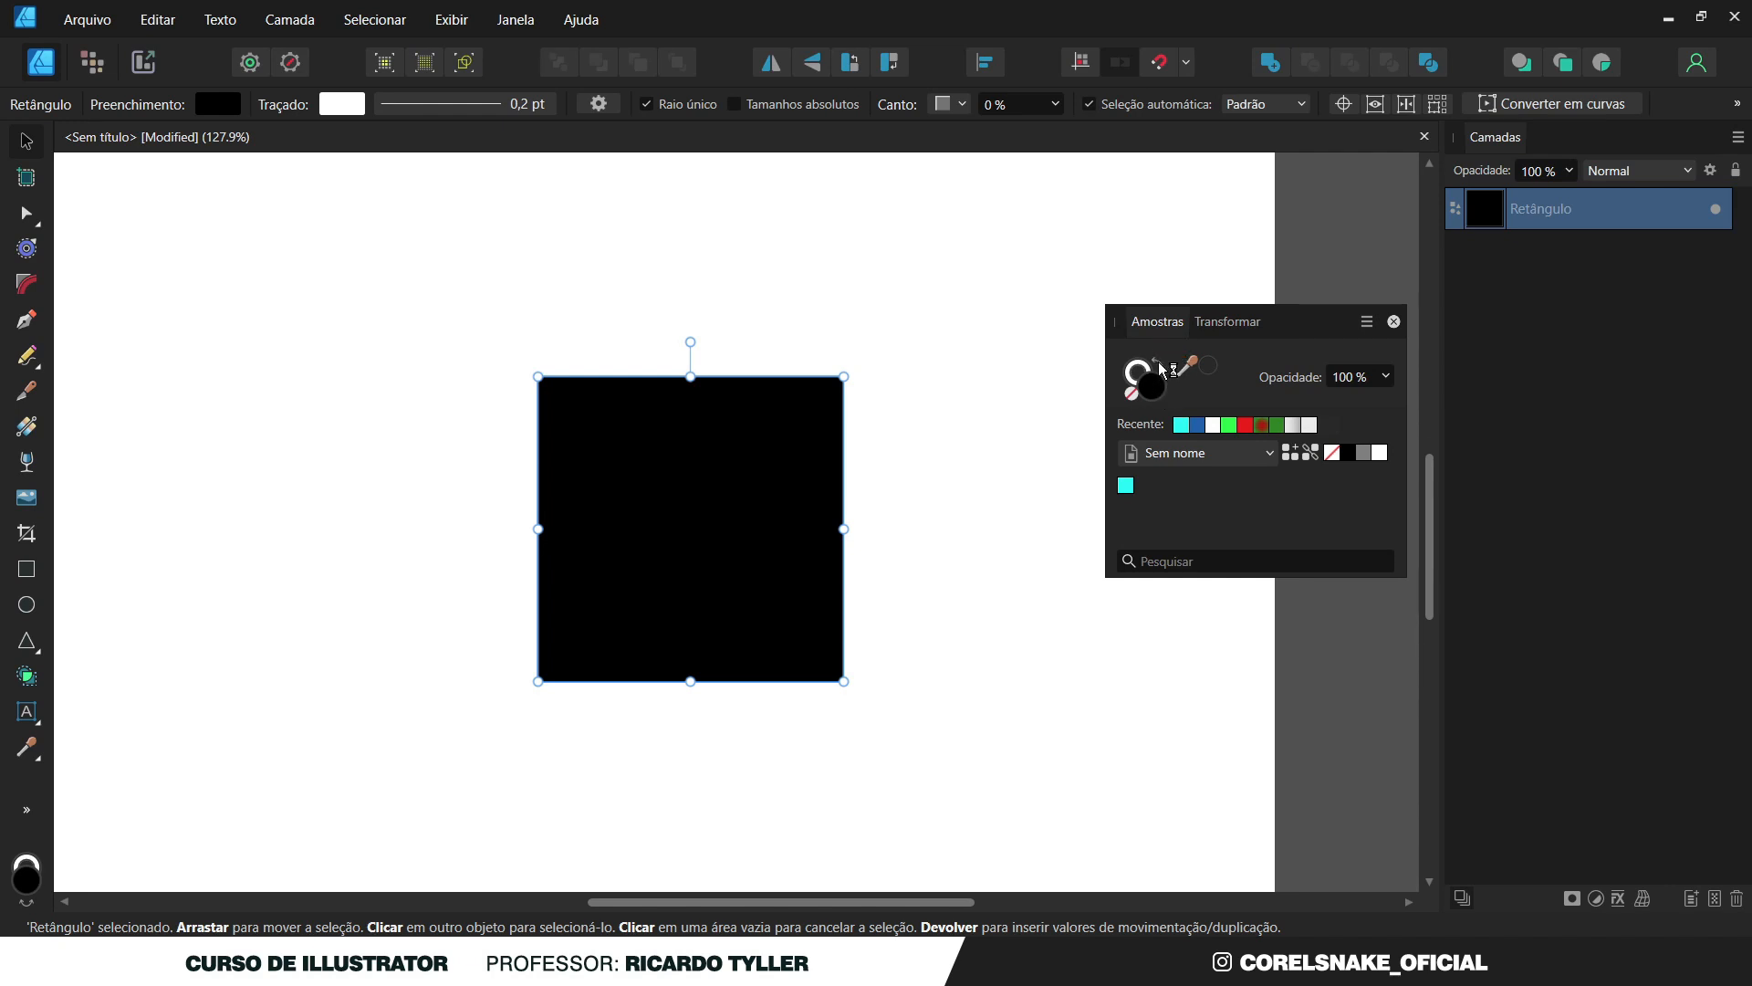
left_click(1161, 362)
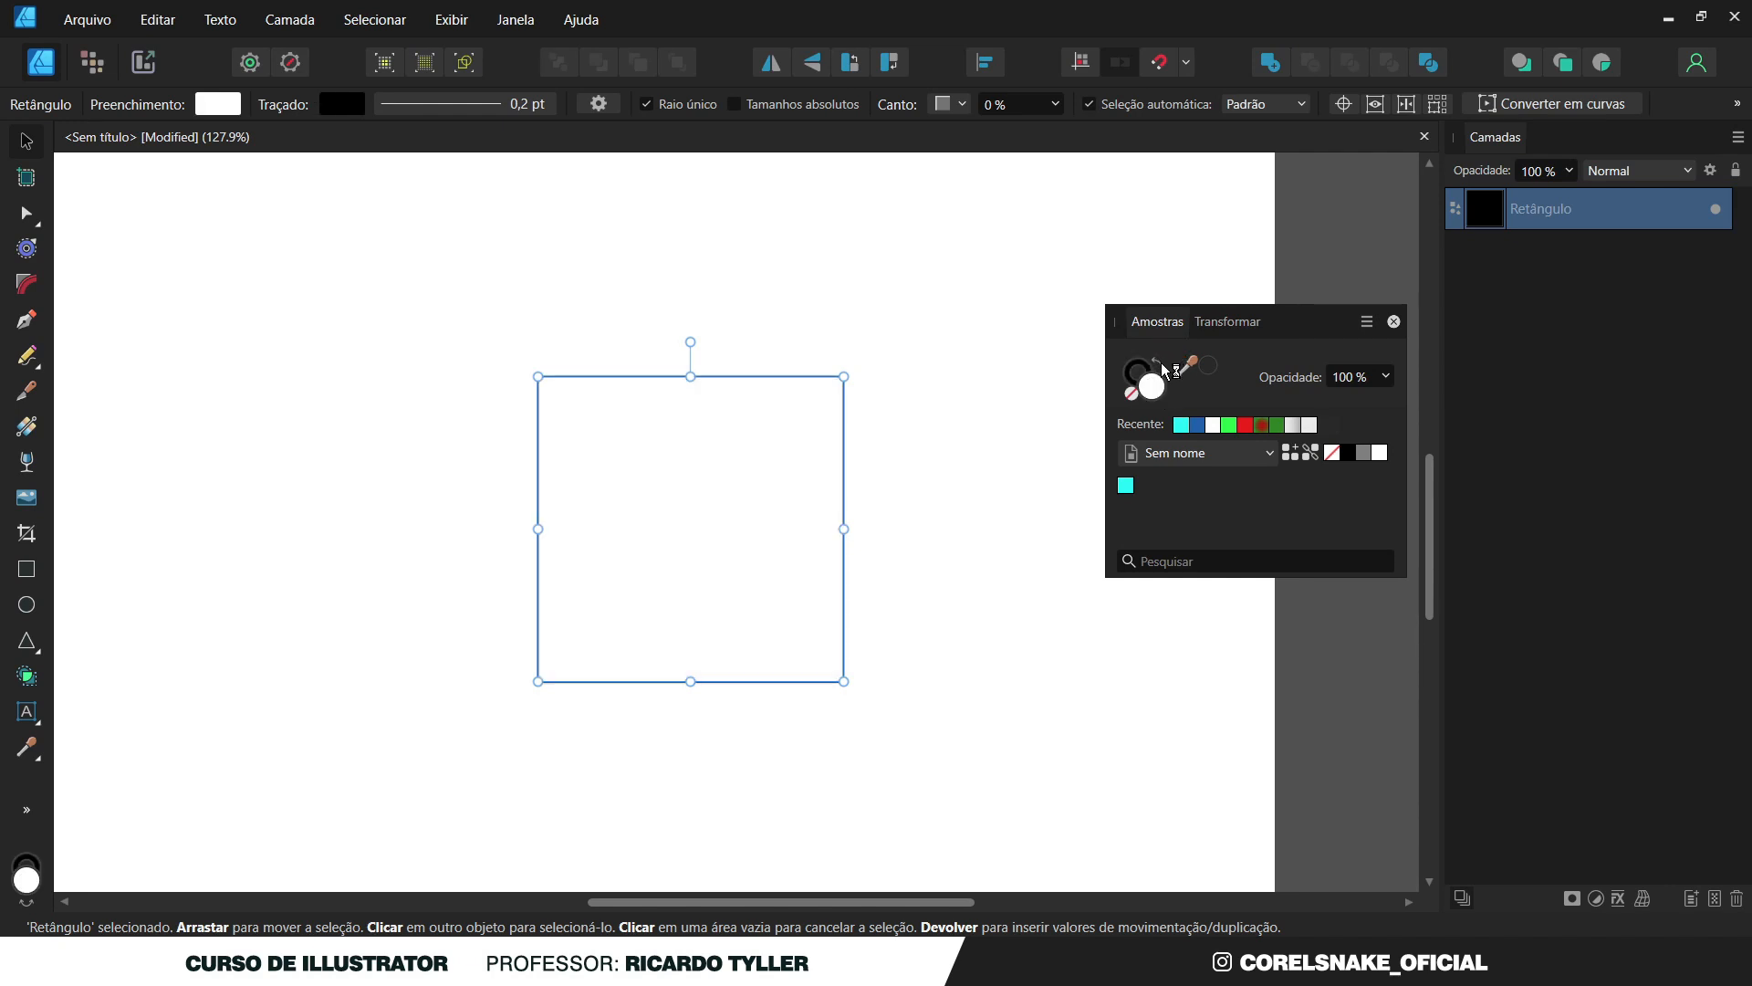
left_click(1161, 362)
left_click(1160, 363)
left_click(1162, 364)
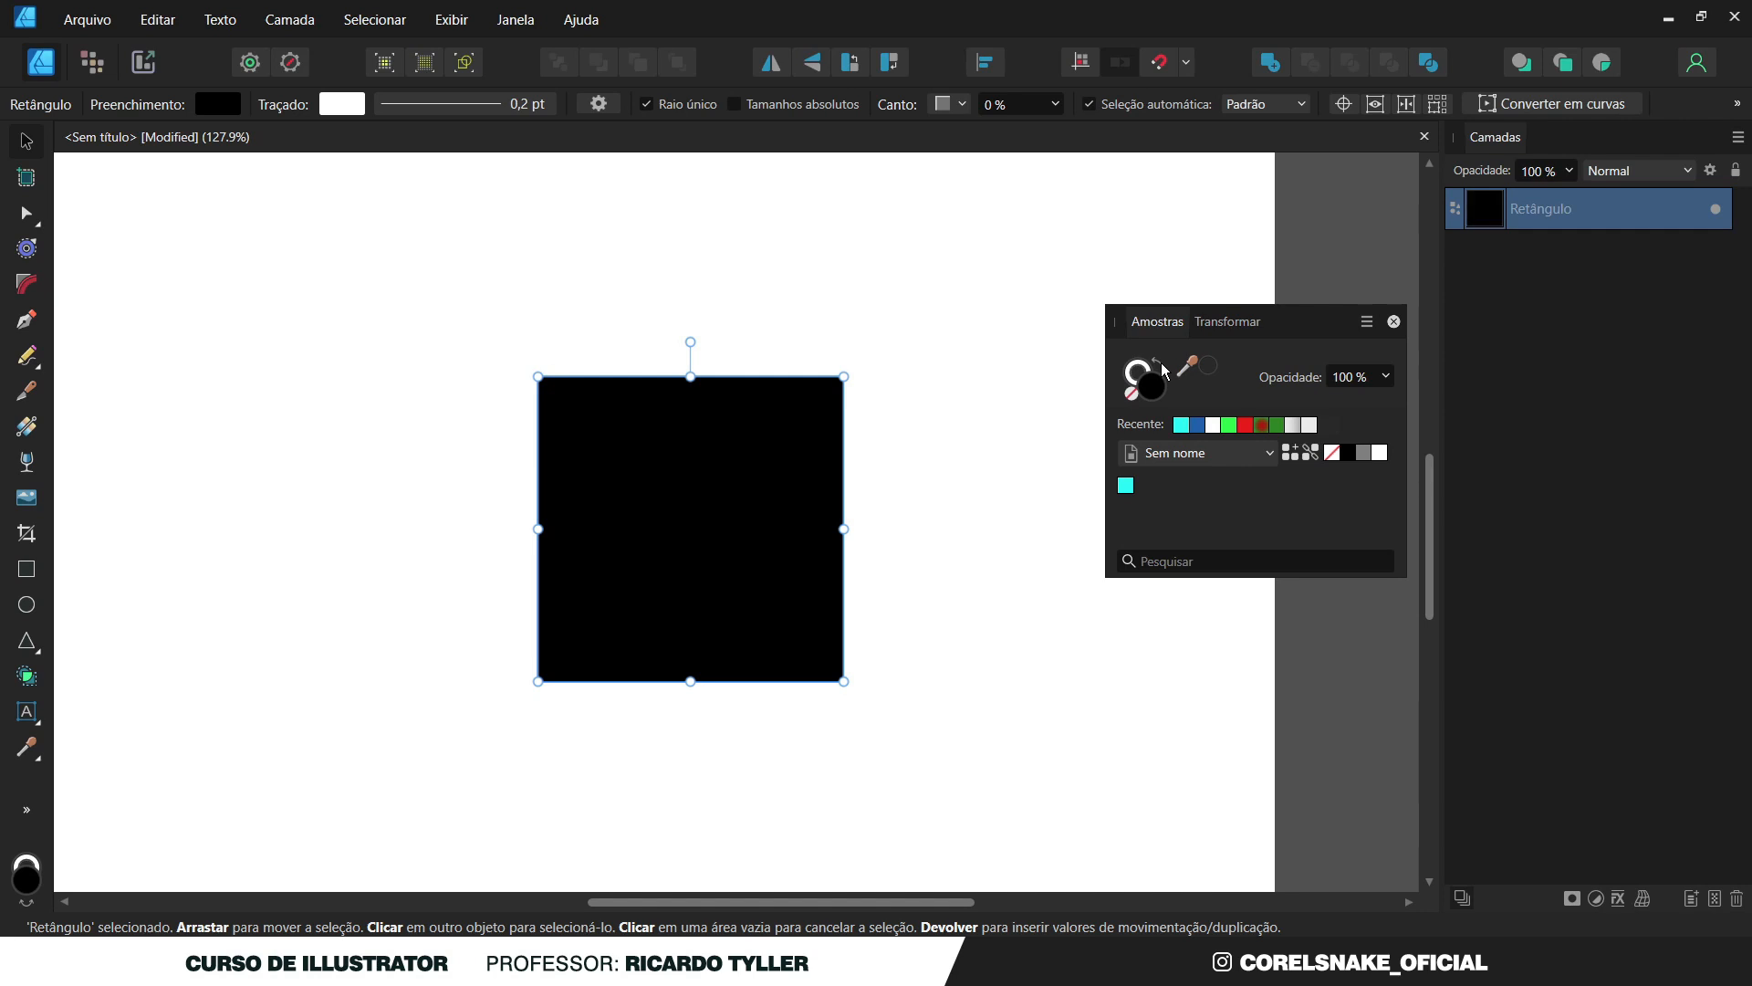
Alternate between the stroke and fill selectors, and set both the square's stroke and its fill to none.
left_click(1137, 370)
left_click(1156, 384)
left_click(1135, 370)
left_click(1154, 384)
left_click(1137, 371)
left_click(1133, 394)
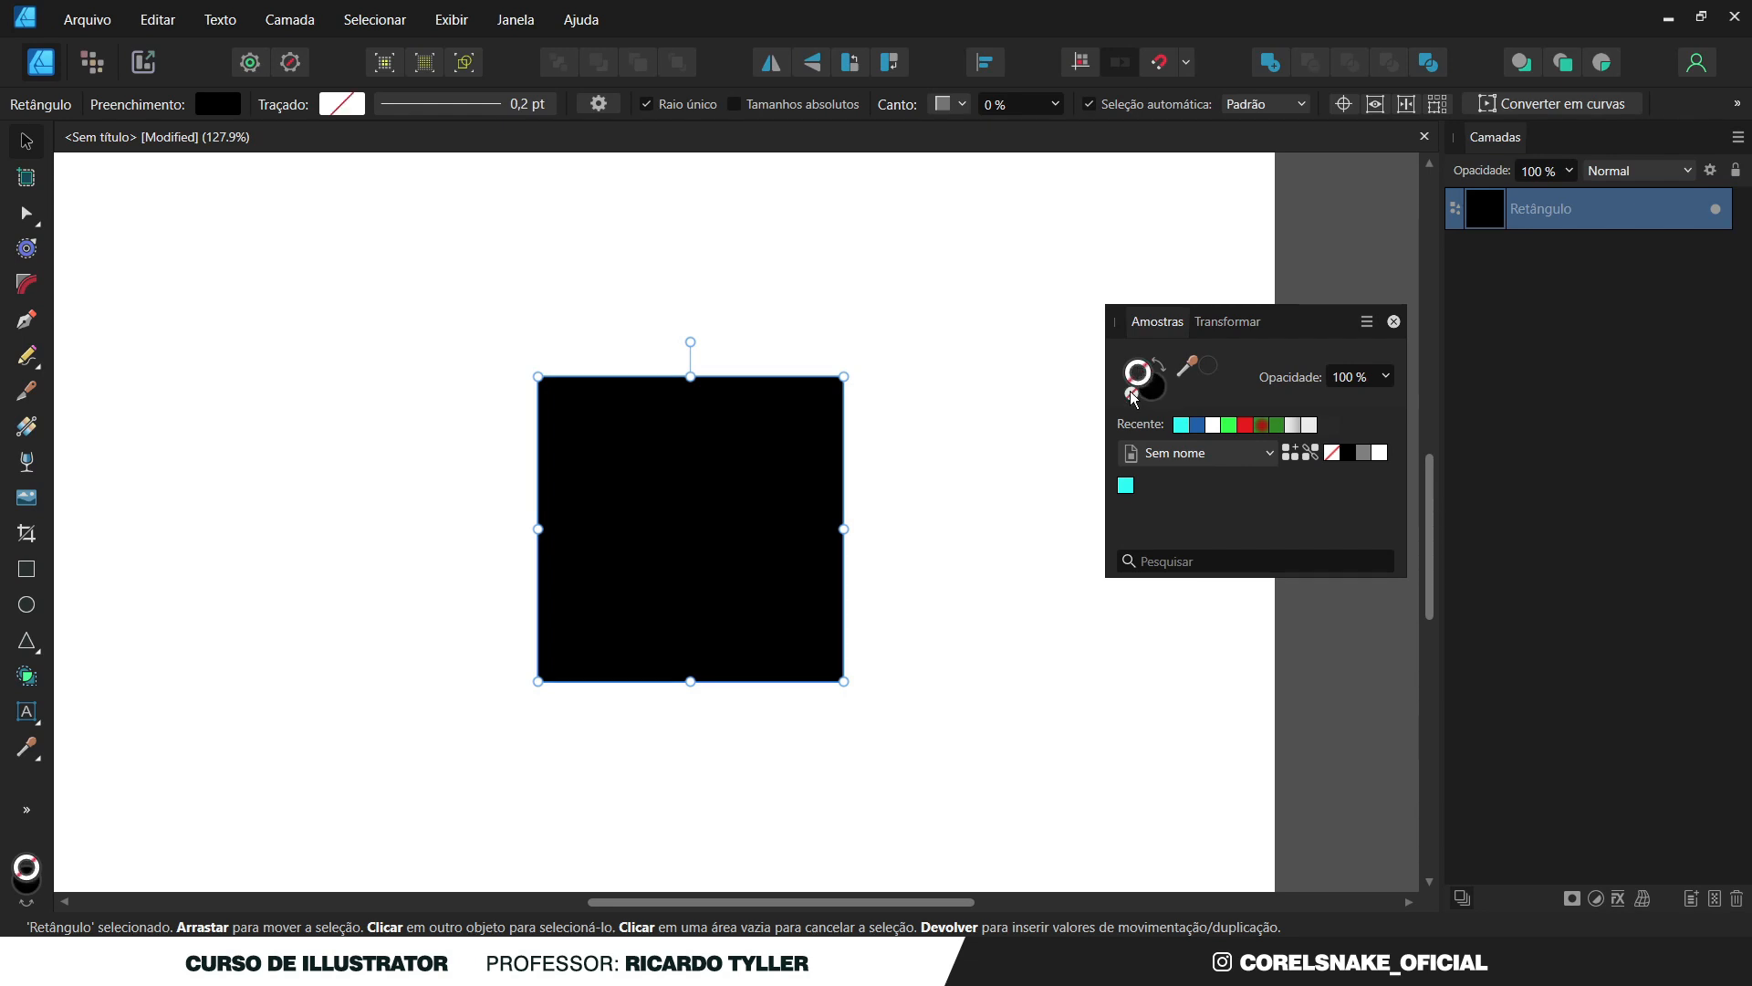
left_click(1151, 396)
left_click(1130, 393)
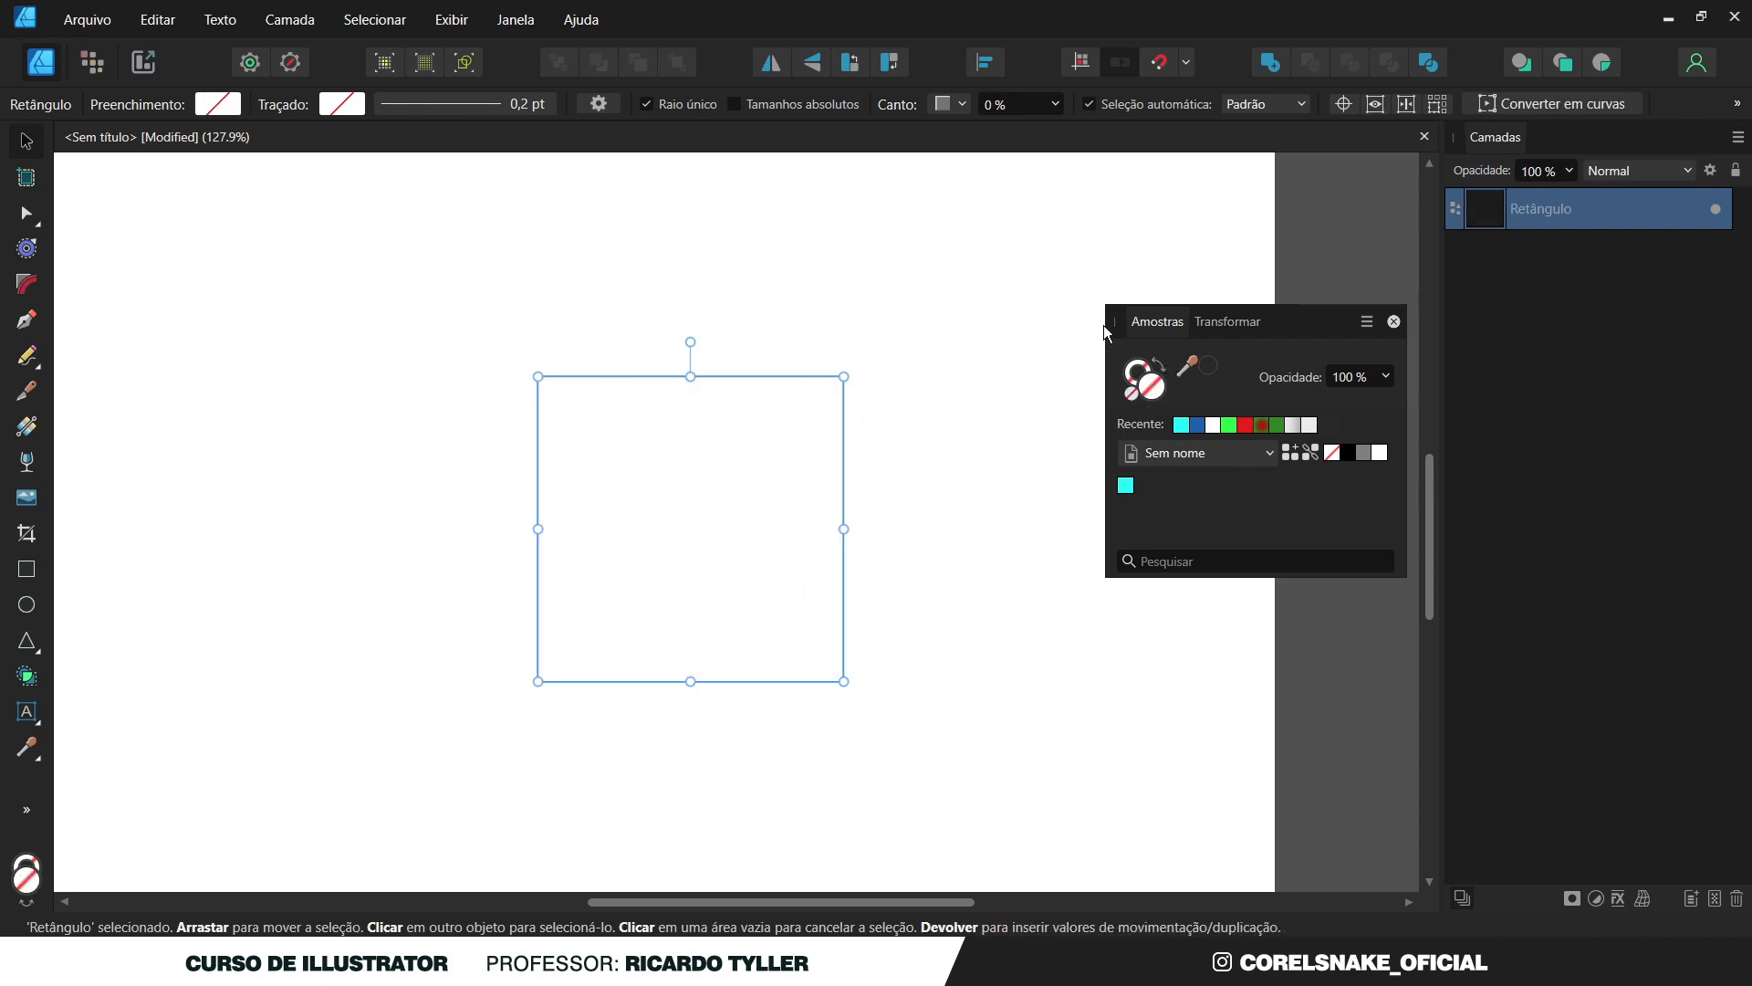
Restore the square's default colours and swap them to get a black fill with a white stroke.
key("d")
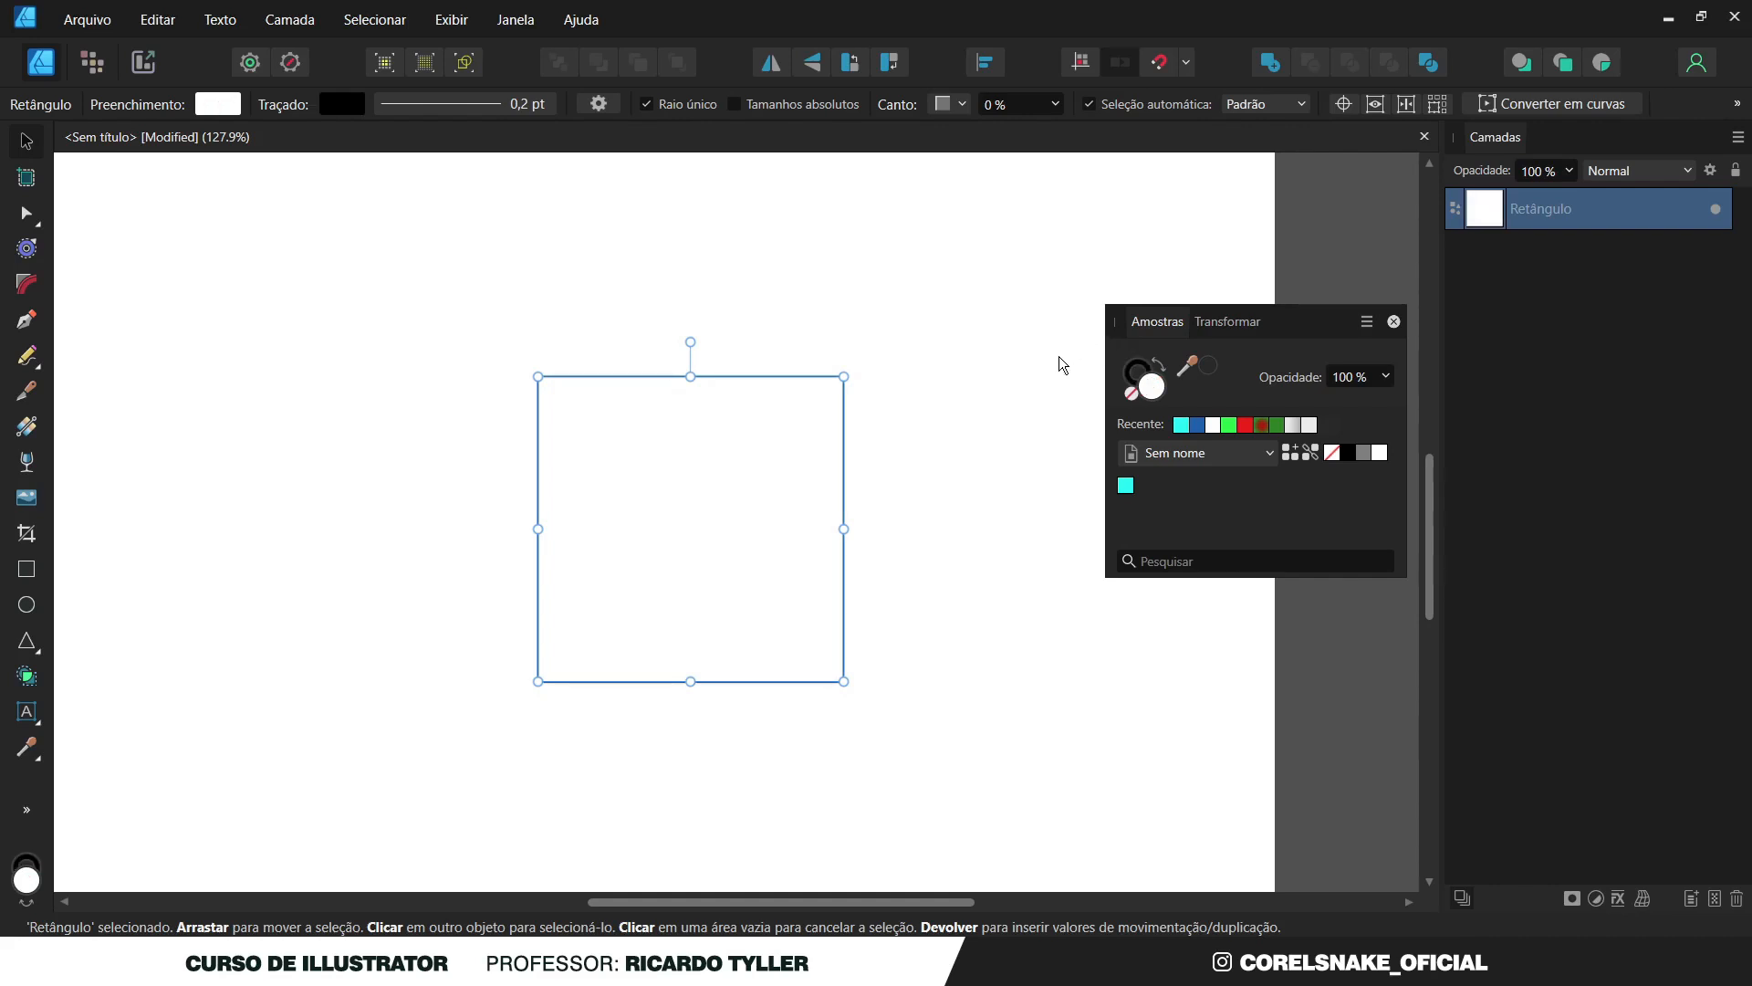
key("shift+x")
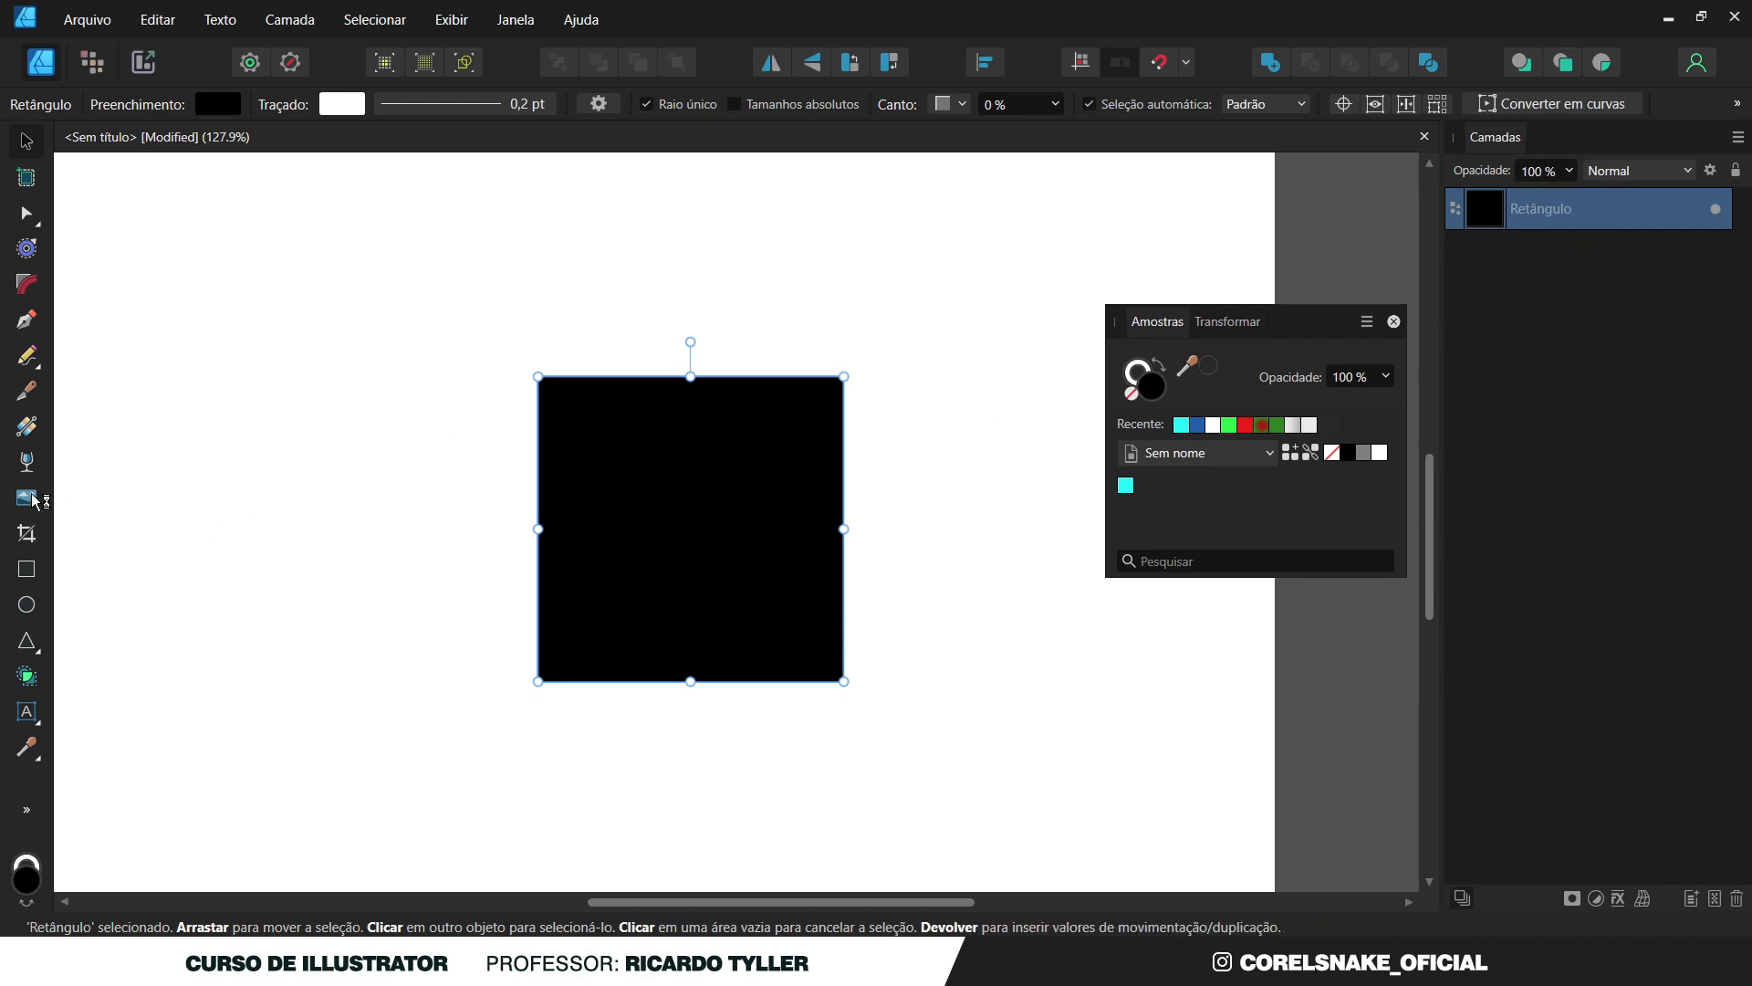
Try a diagonal linear transparency across the black square, delete the square, and undo both the deletion and the transparency.
left_click(27, 461)
left_click_drag(570, 609, 796, 378)
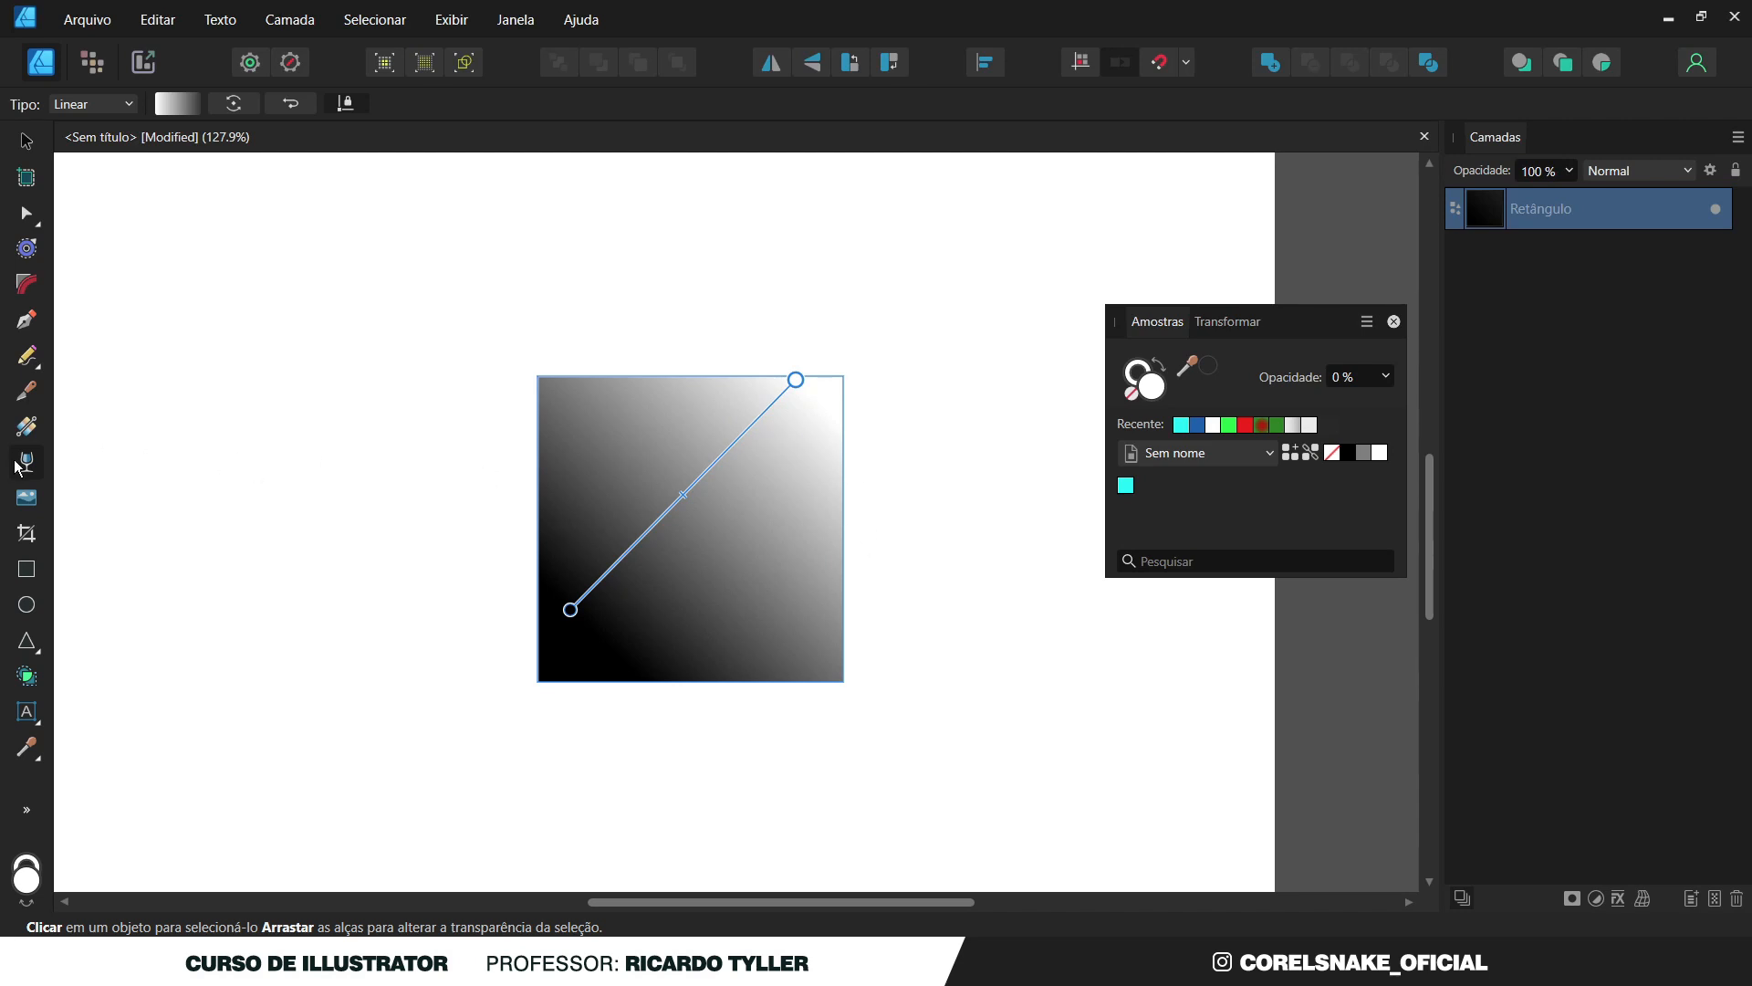
key("Delete")
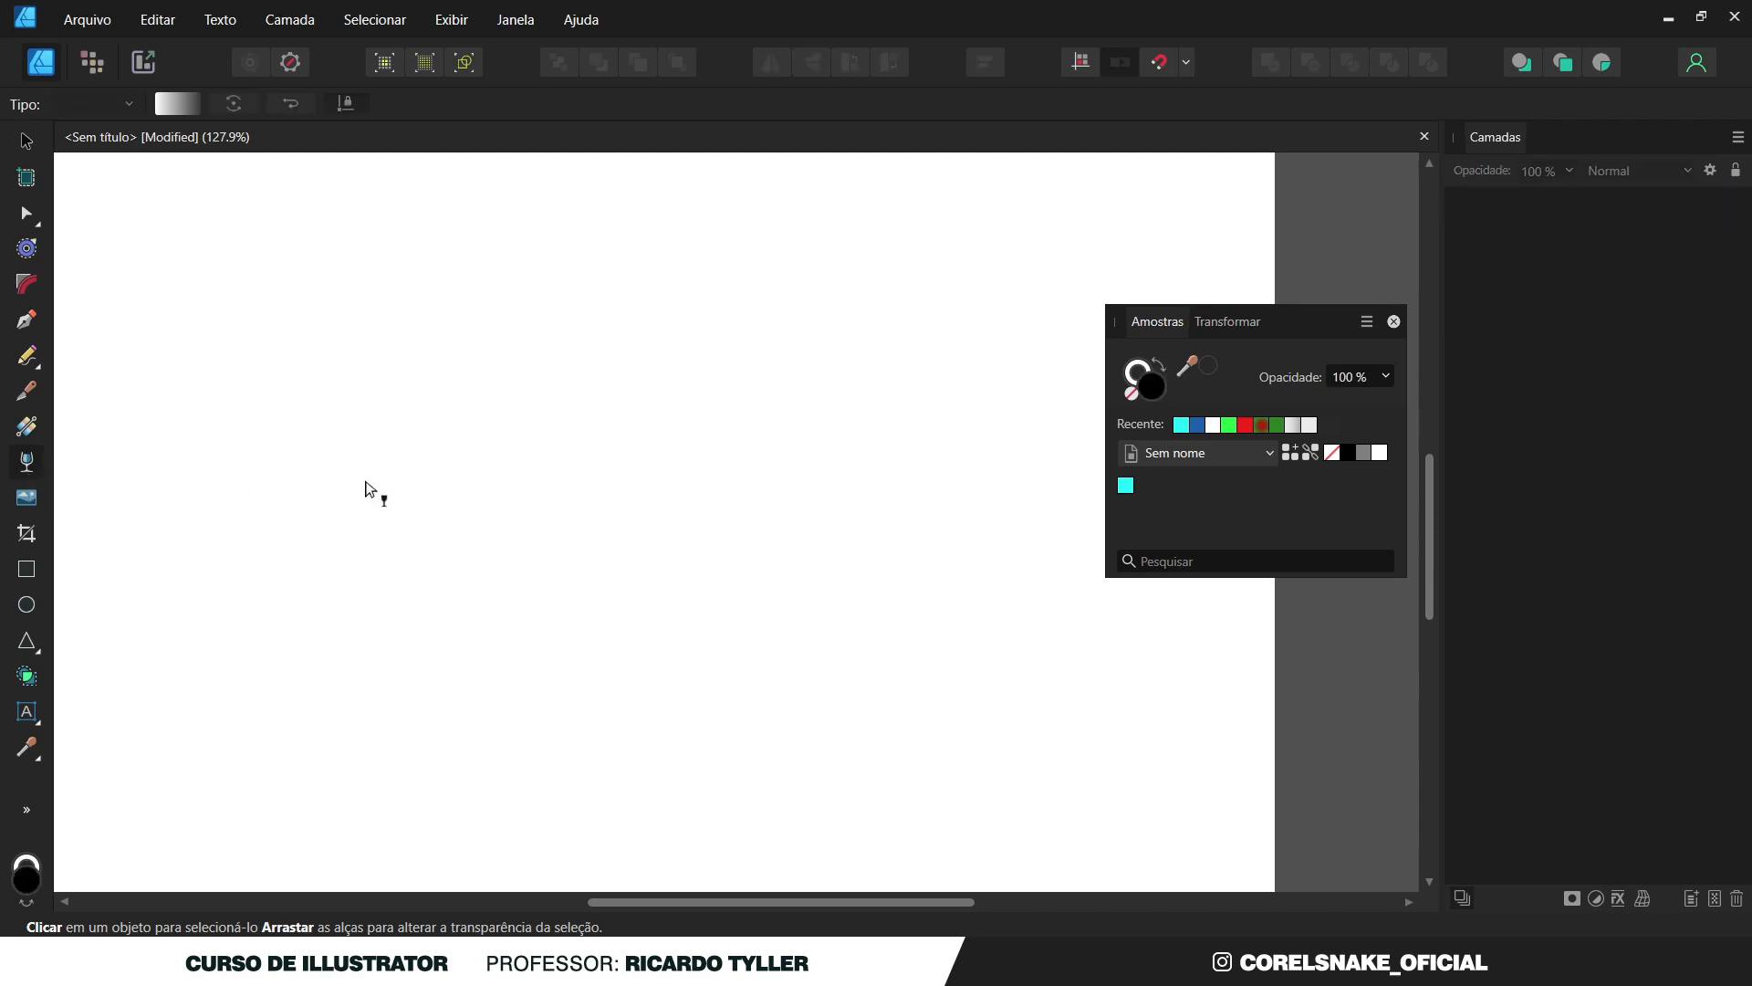
key("ctrl+z")
key("ctrl+z")
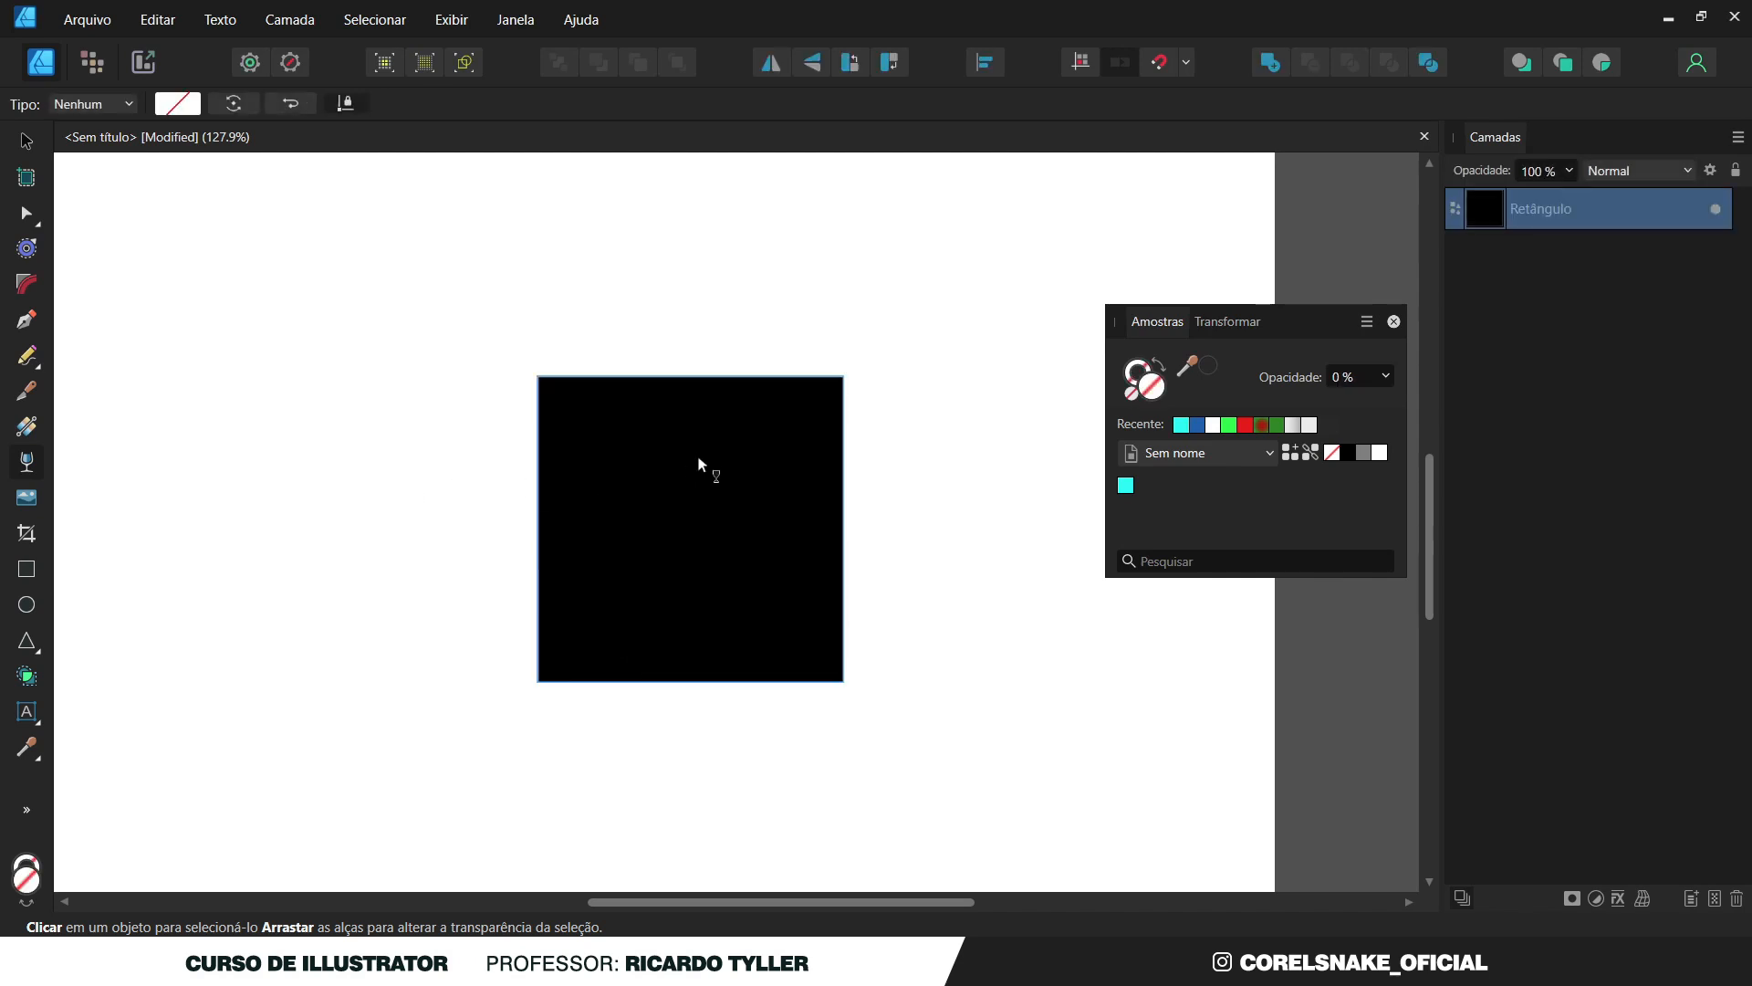
Rename the black square's layer as RETANGULO PRETO.
left_click(1570, 169)
left_click_drag(1568, 194, 1623, 205)
double_click(1622, 205)
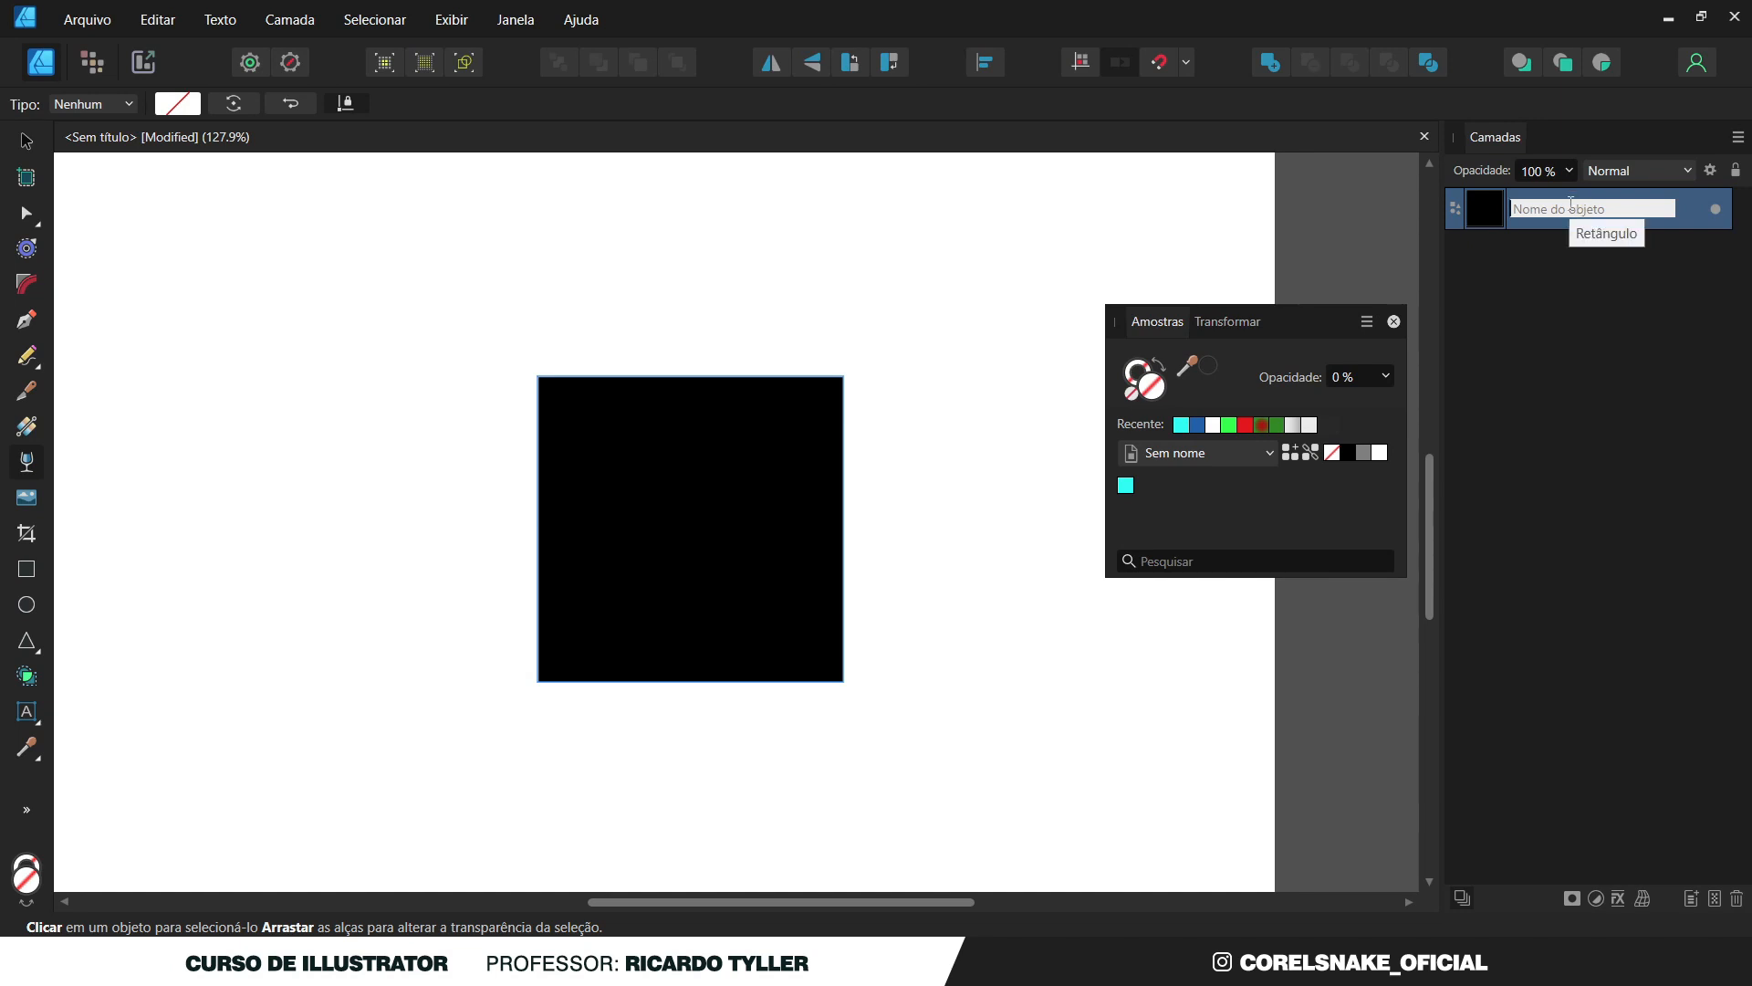
type("RETANGULO PRETO")
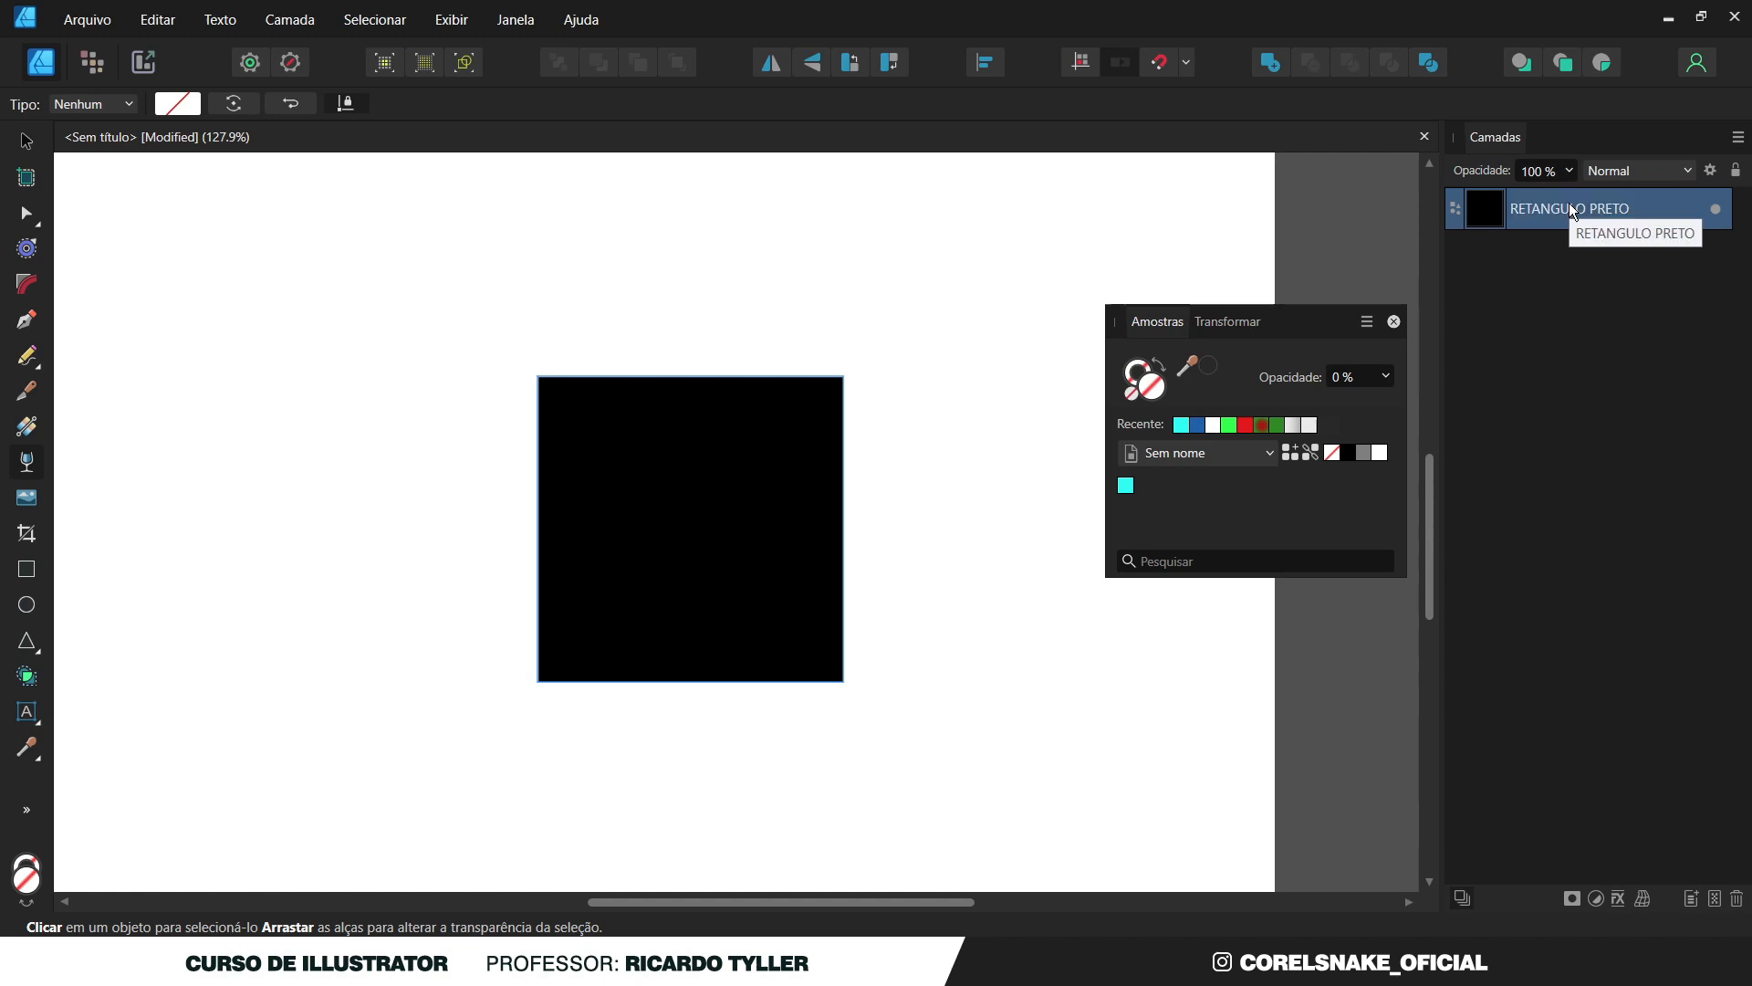
key("Return")
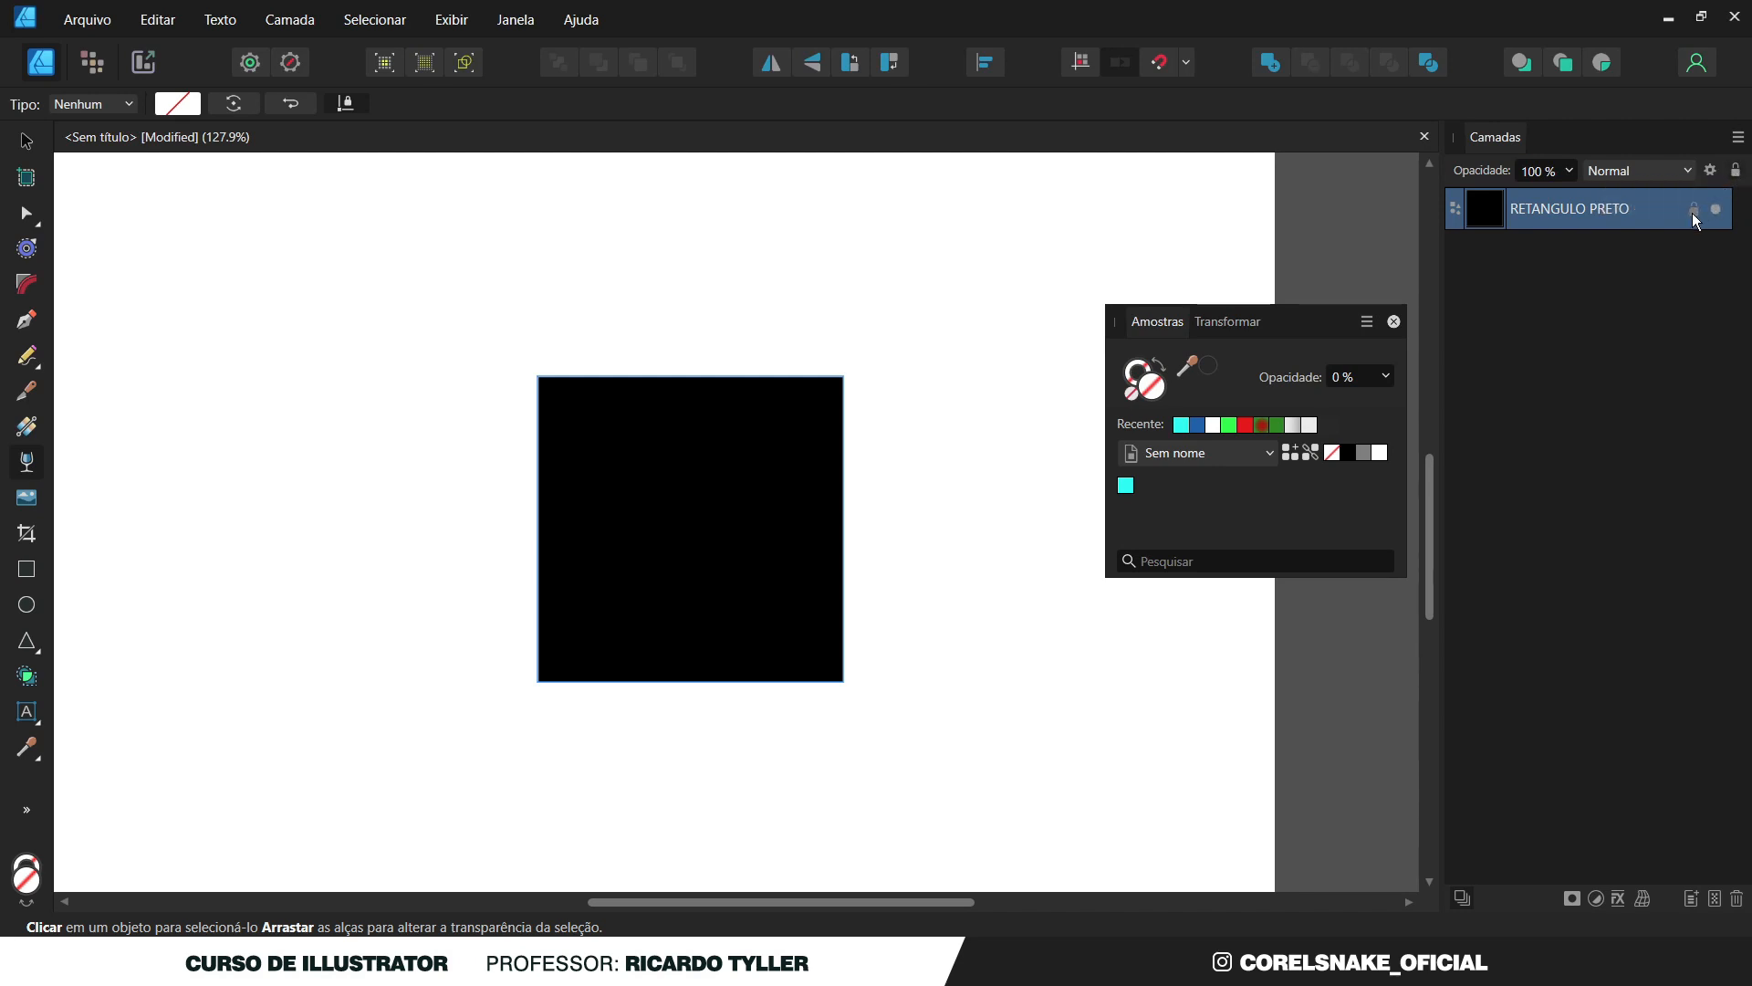
Duplicate the black square twice, filling the copy at its lower right cyan and the one at its upper left green.
left_click(1732, 176)
left_click(24, 141)
left_click_drag(621, 430, 295, 325)
left_click_drag(698, 438, 864, 587)
left_click_drag(746, 509, 971, 634)
left_click(1125, 485)
left_click(447, 385)
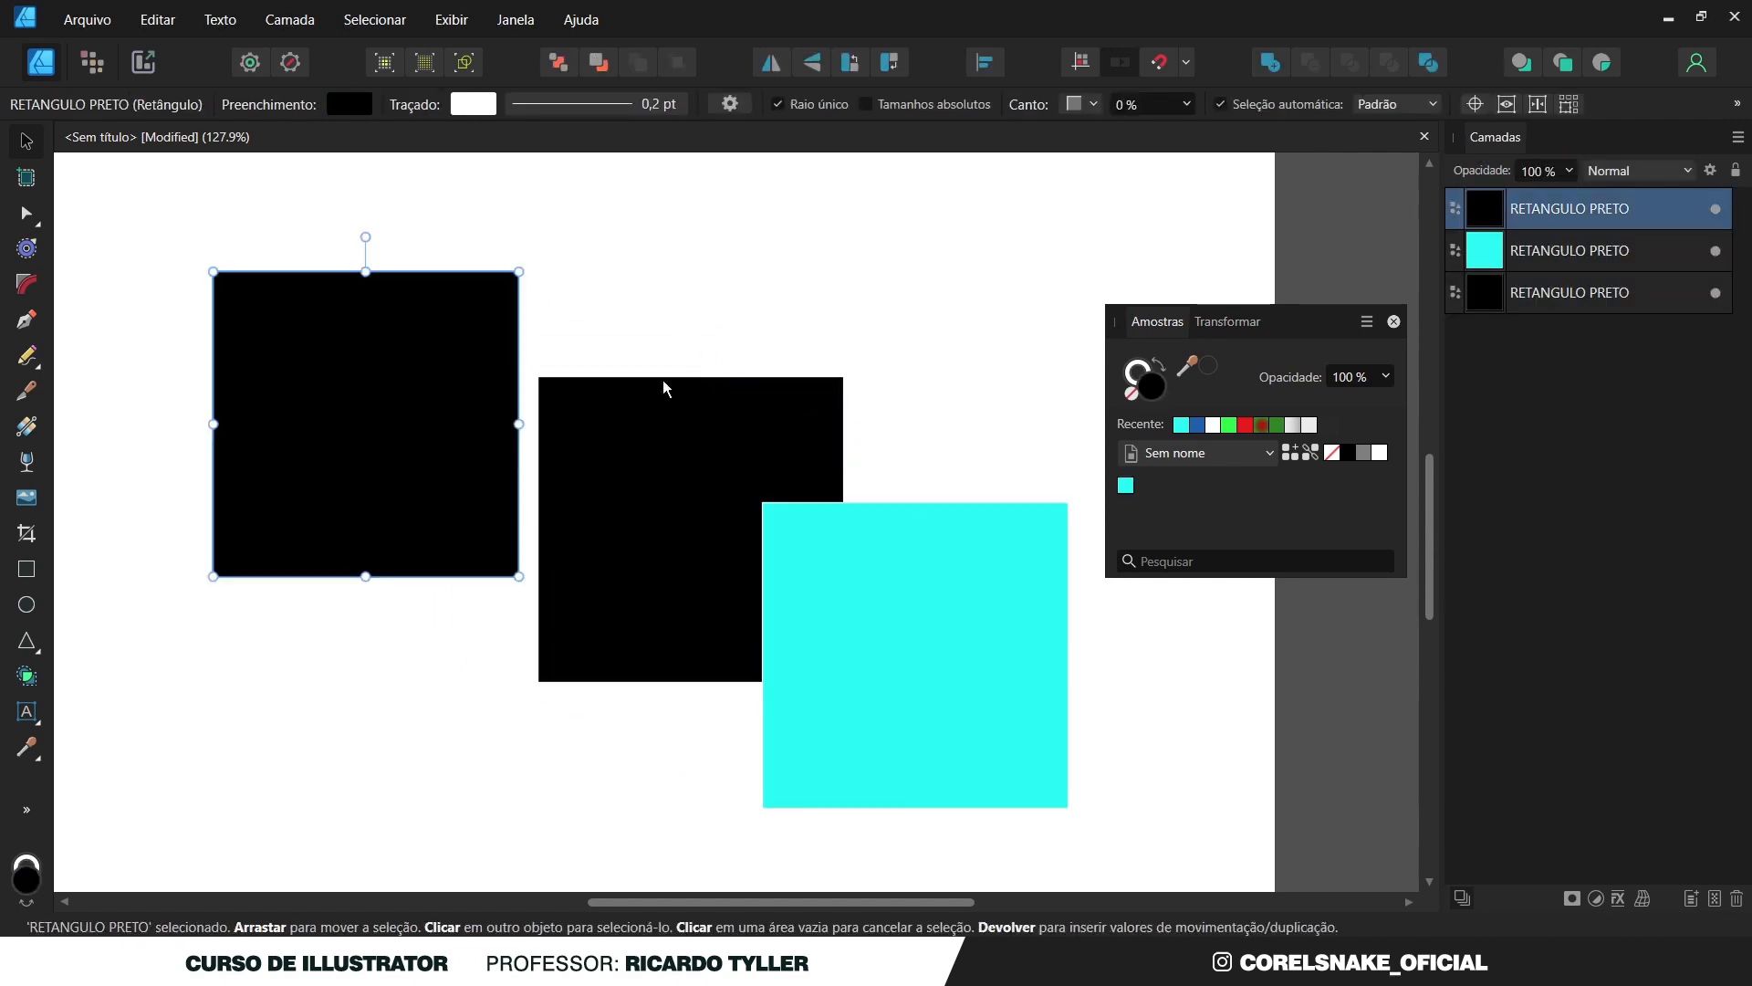
left_click(1230, 425)
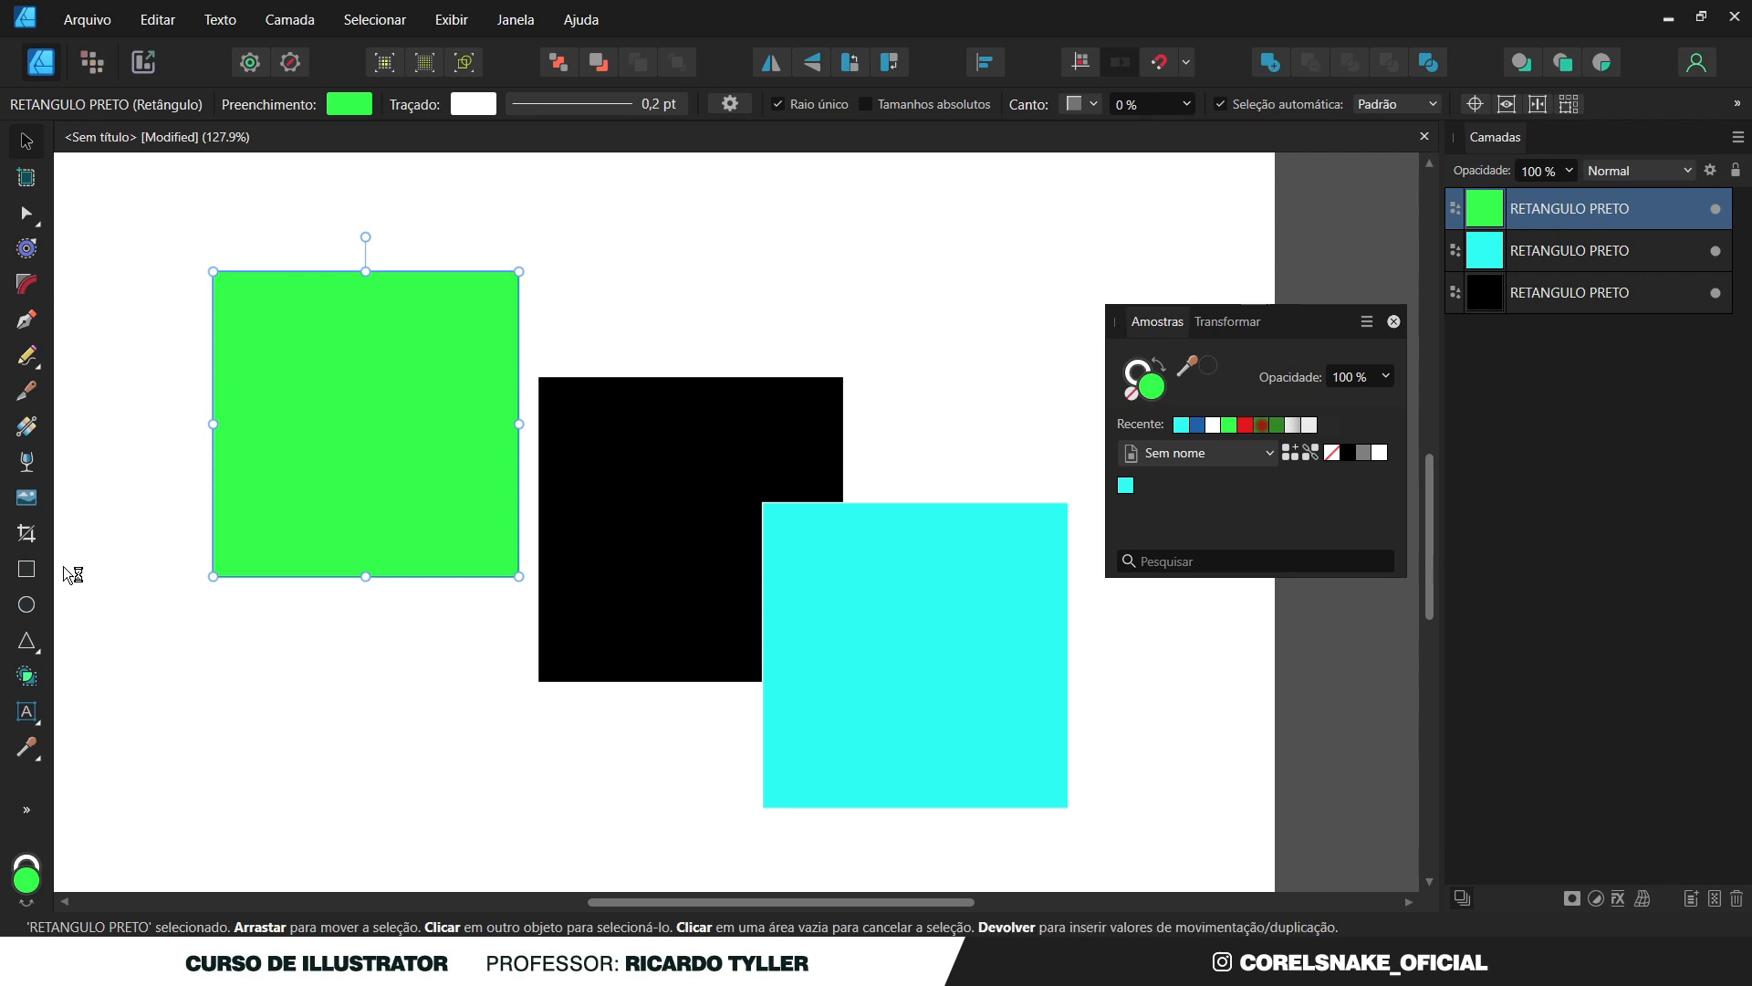
Draw a circle below the green square and move it over the lower edge of the black square.
left_click(31, 608)
left_click_drag(229, 633, 378, 795)
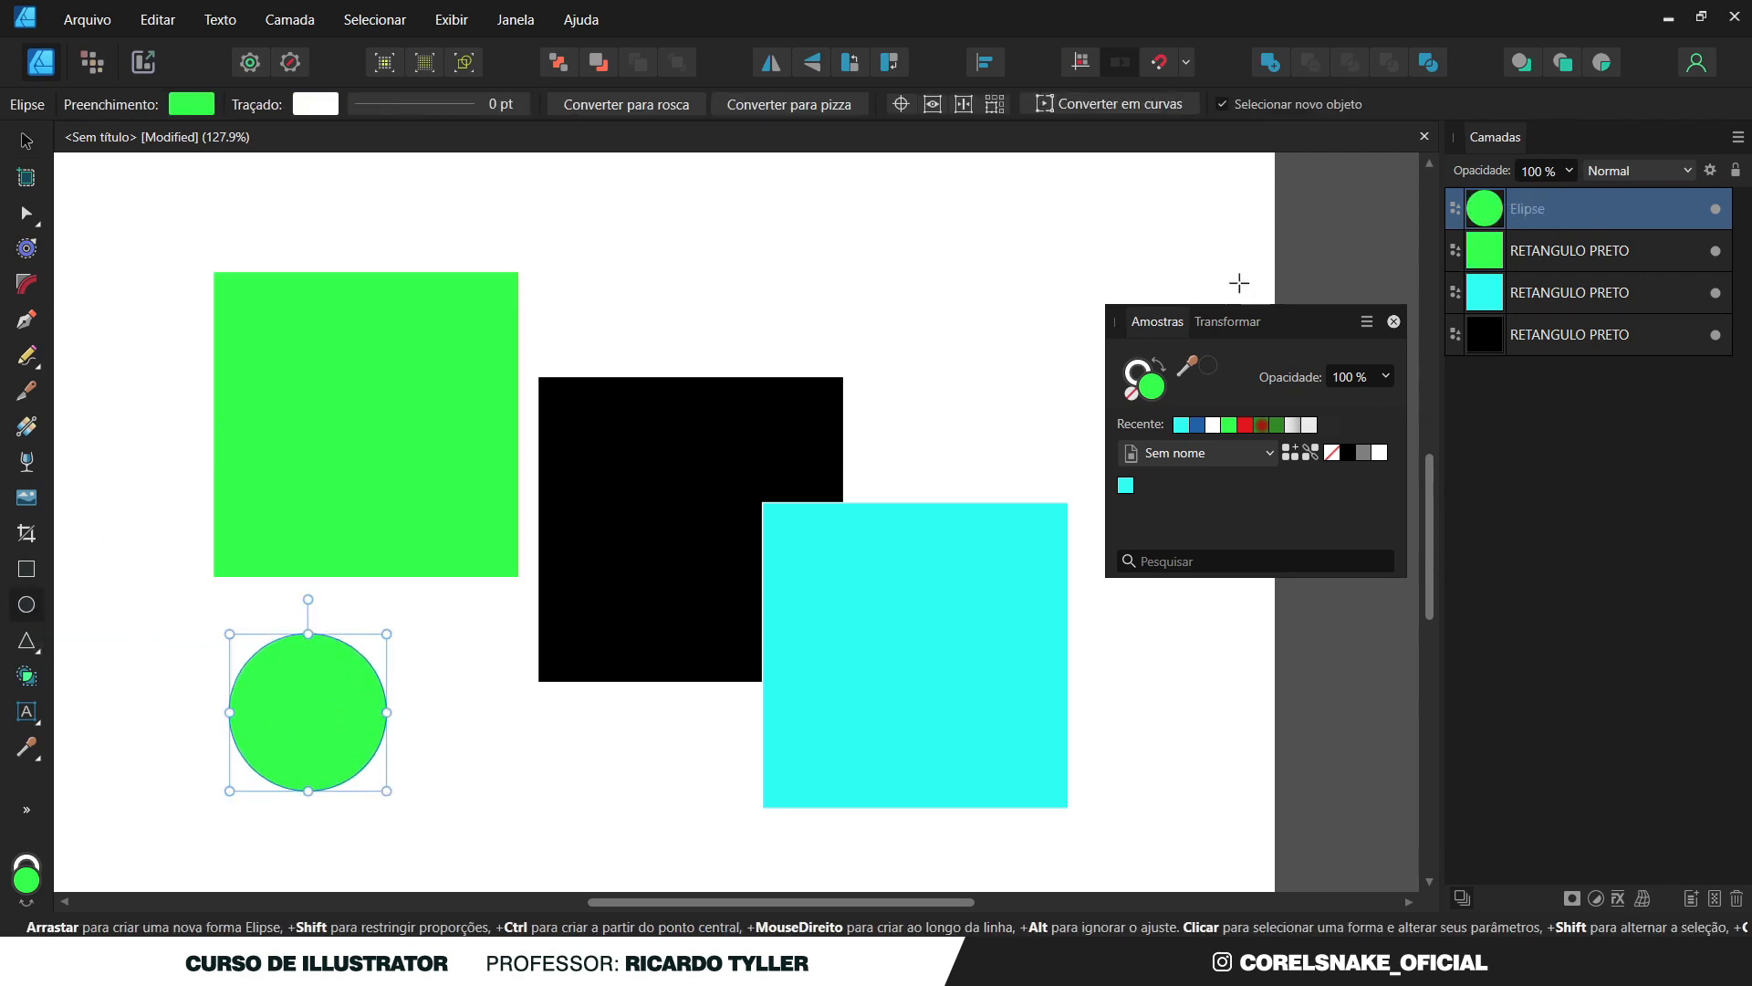
left_click(28, 142)
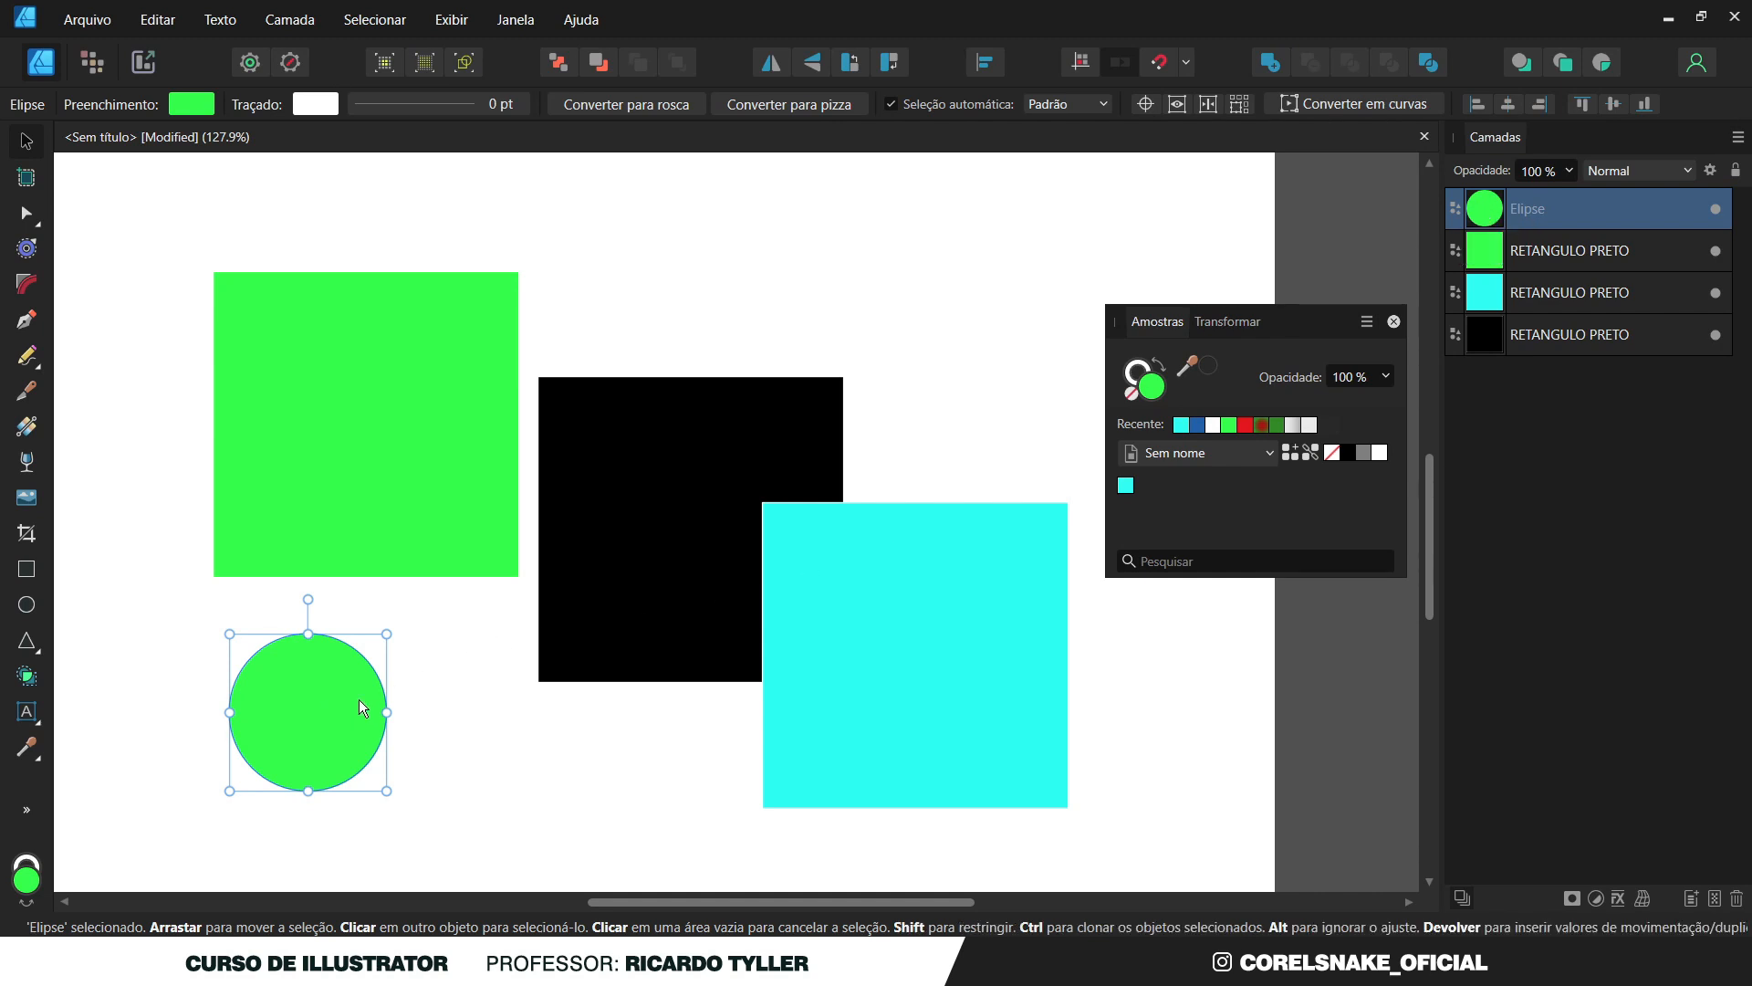
left_click_drag(324, 711, 639, 660)
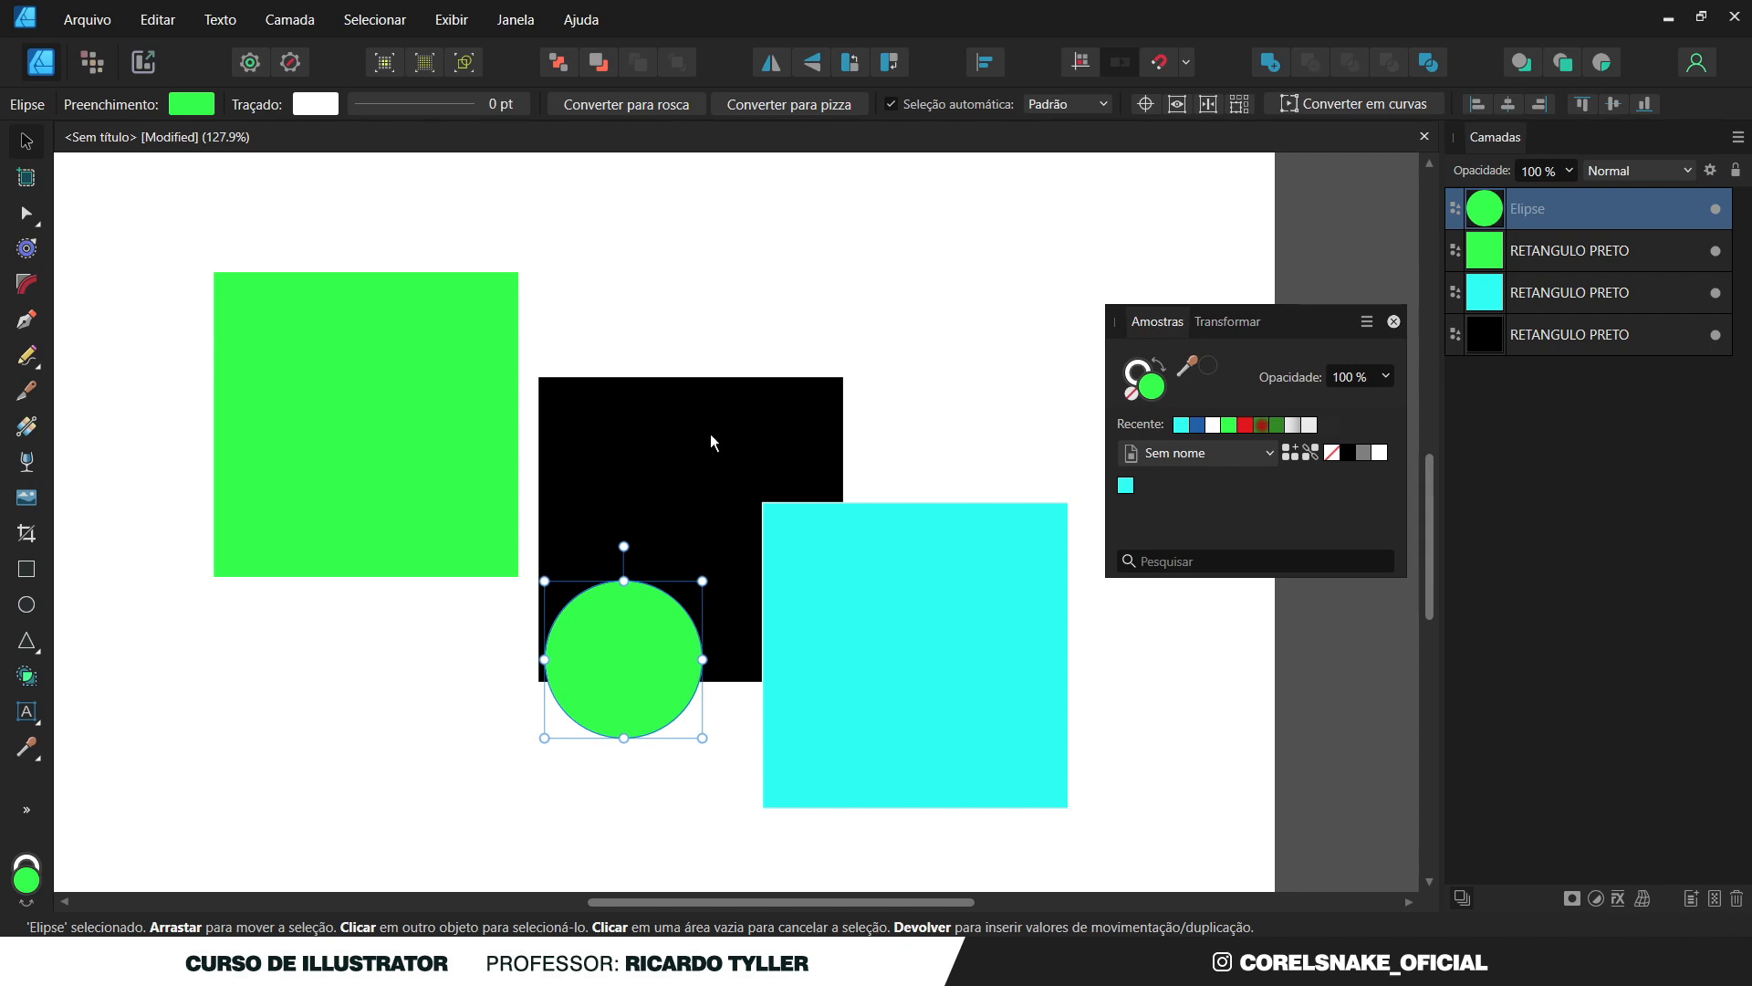
Place the circle at the bottom of the layer stack, trying it as a mask on the black square before returning it there.
left_click_drag(1497, 210, 1515, 354)
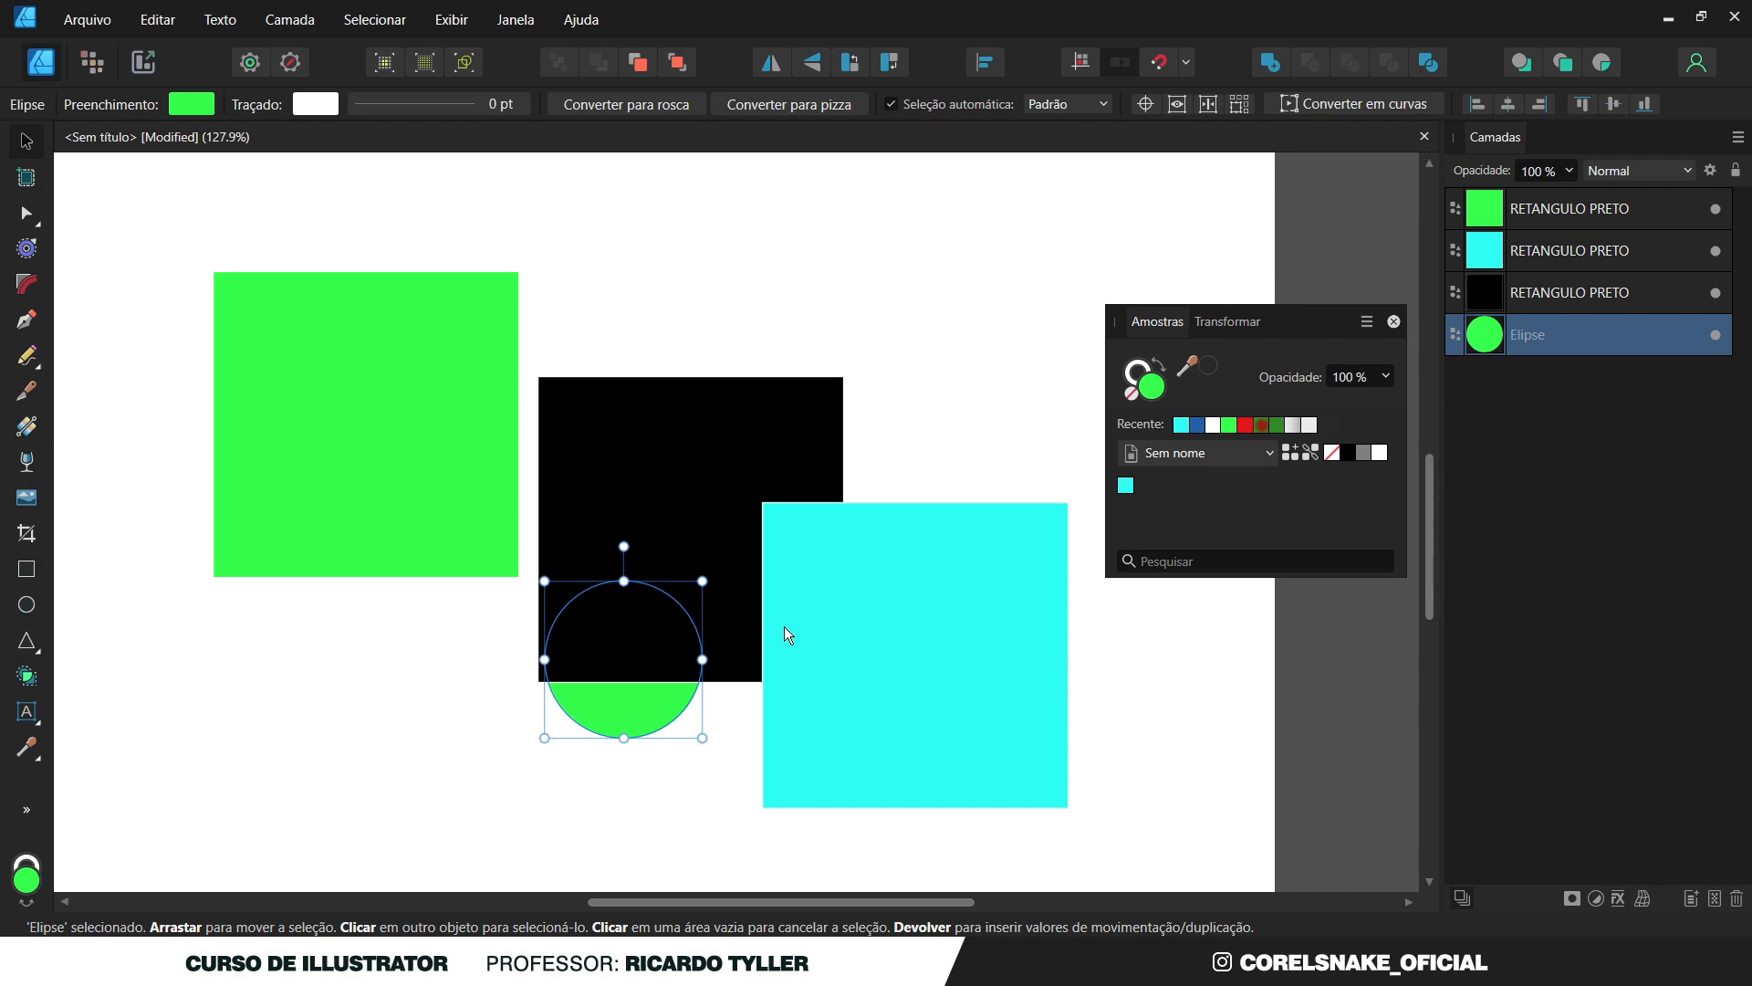
left_click_drag(1485, 339, 1501, 305)
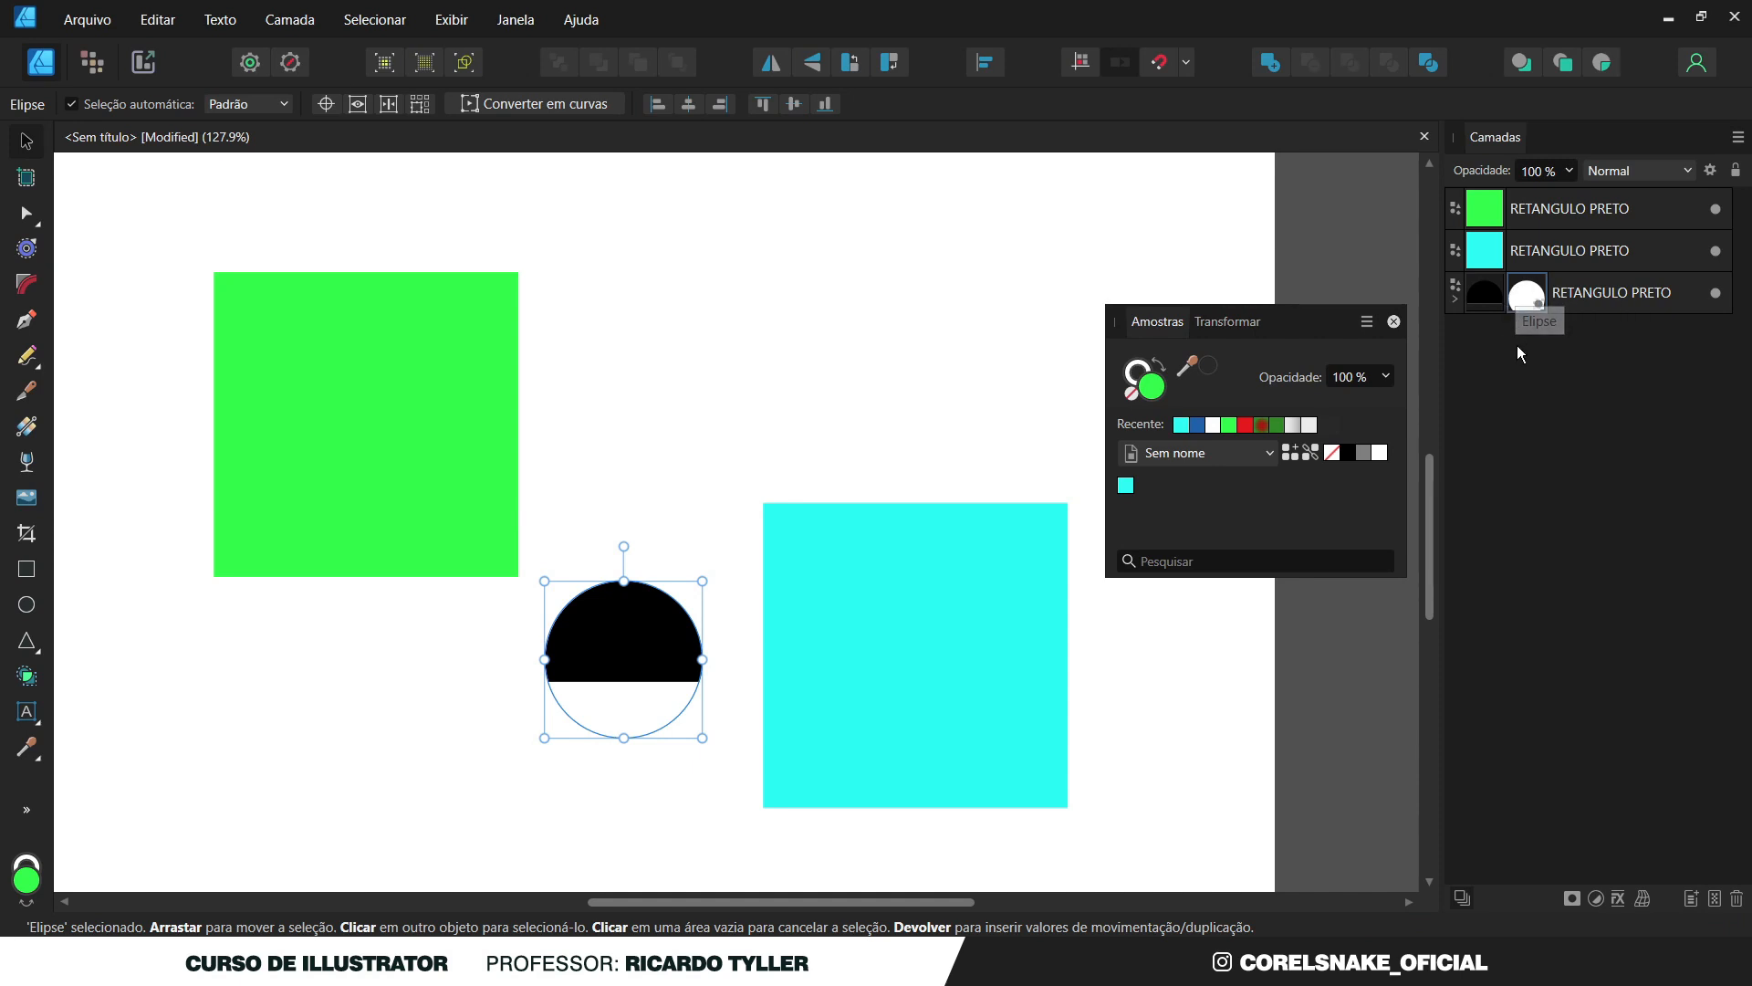
left_click_drag(1529, 303, 1530, 386)
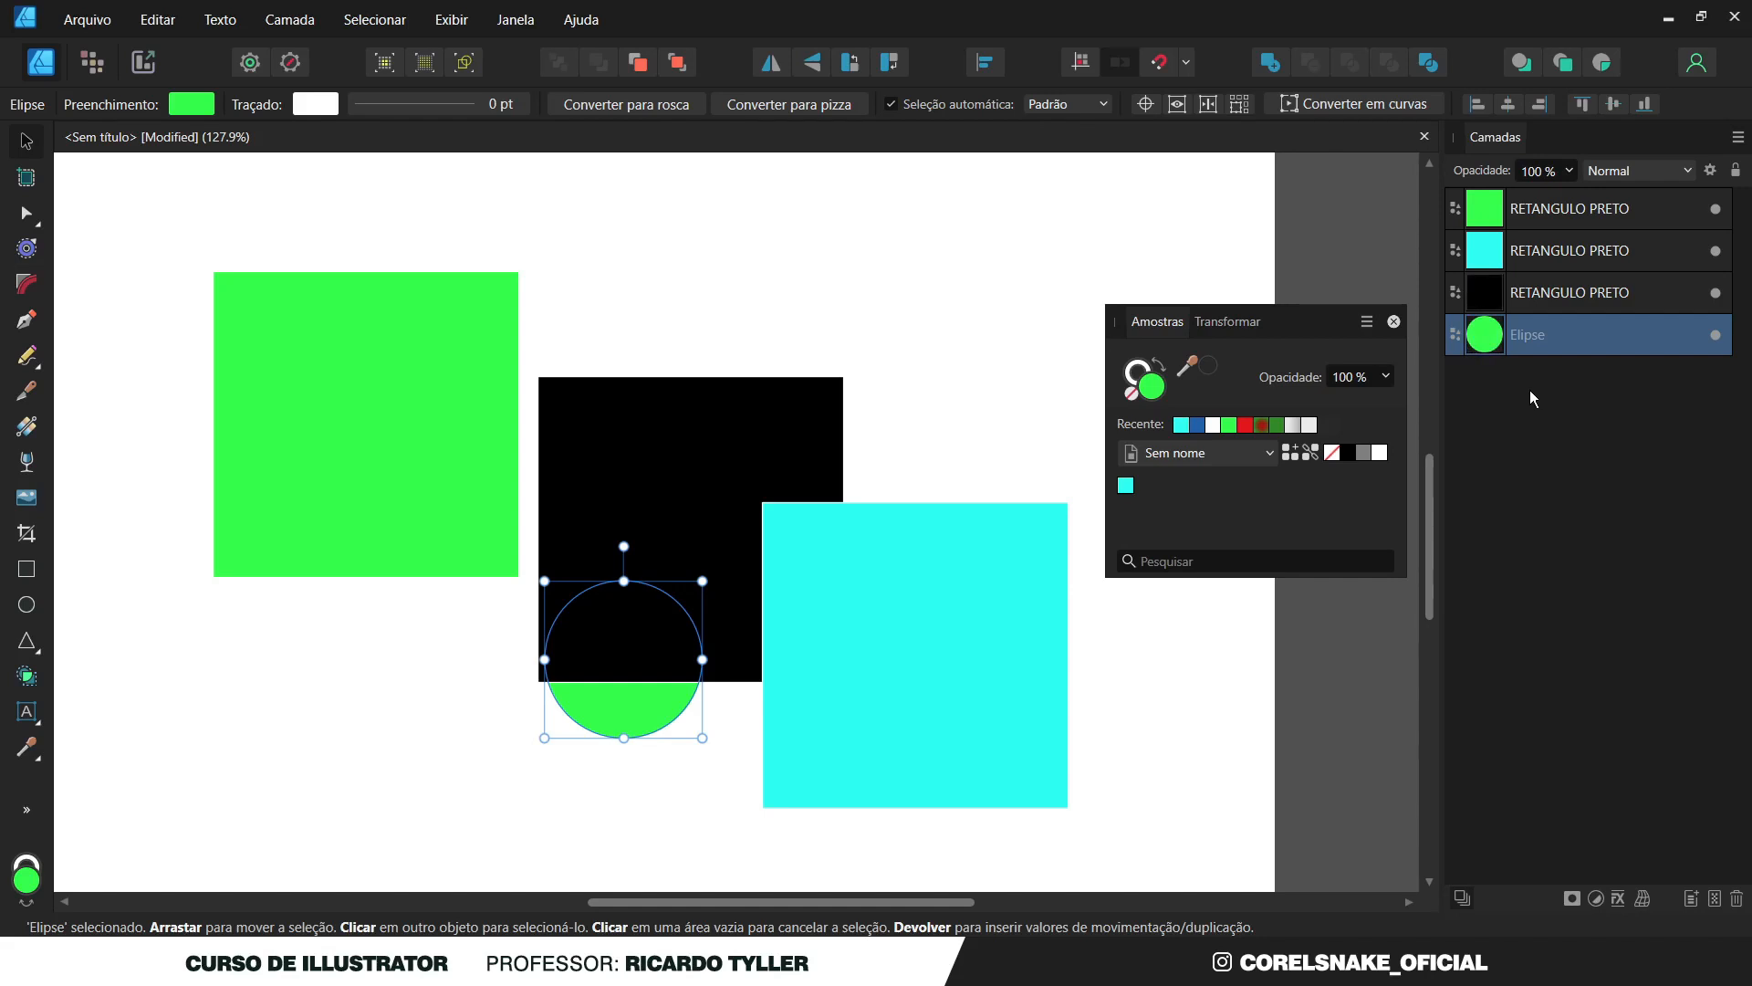
Hide and show each square and the circle one by one, and toggle the green and cyan squares' visibility again.
left_click(1717, 212)
left_click(1717, 211)
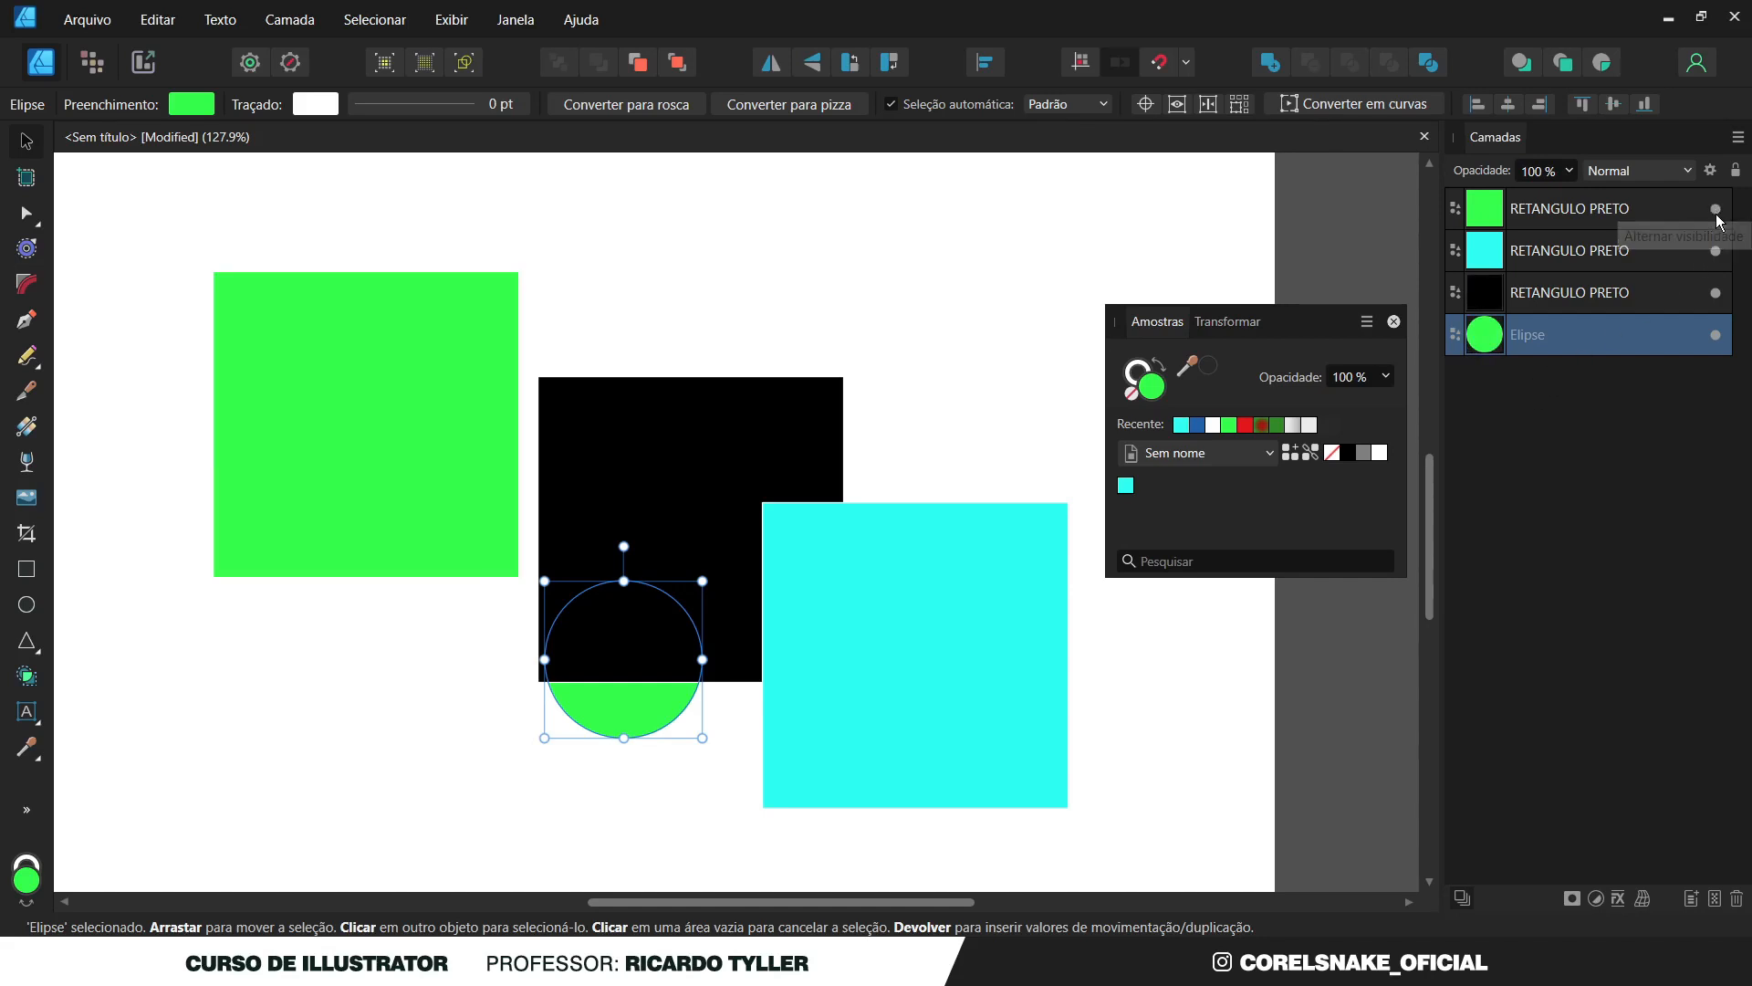
left_click(1716, 251)
left_click(1716, 251)
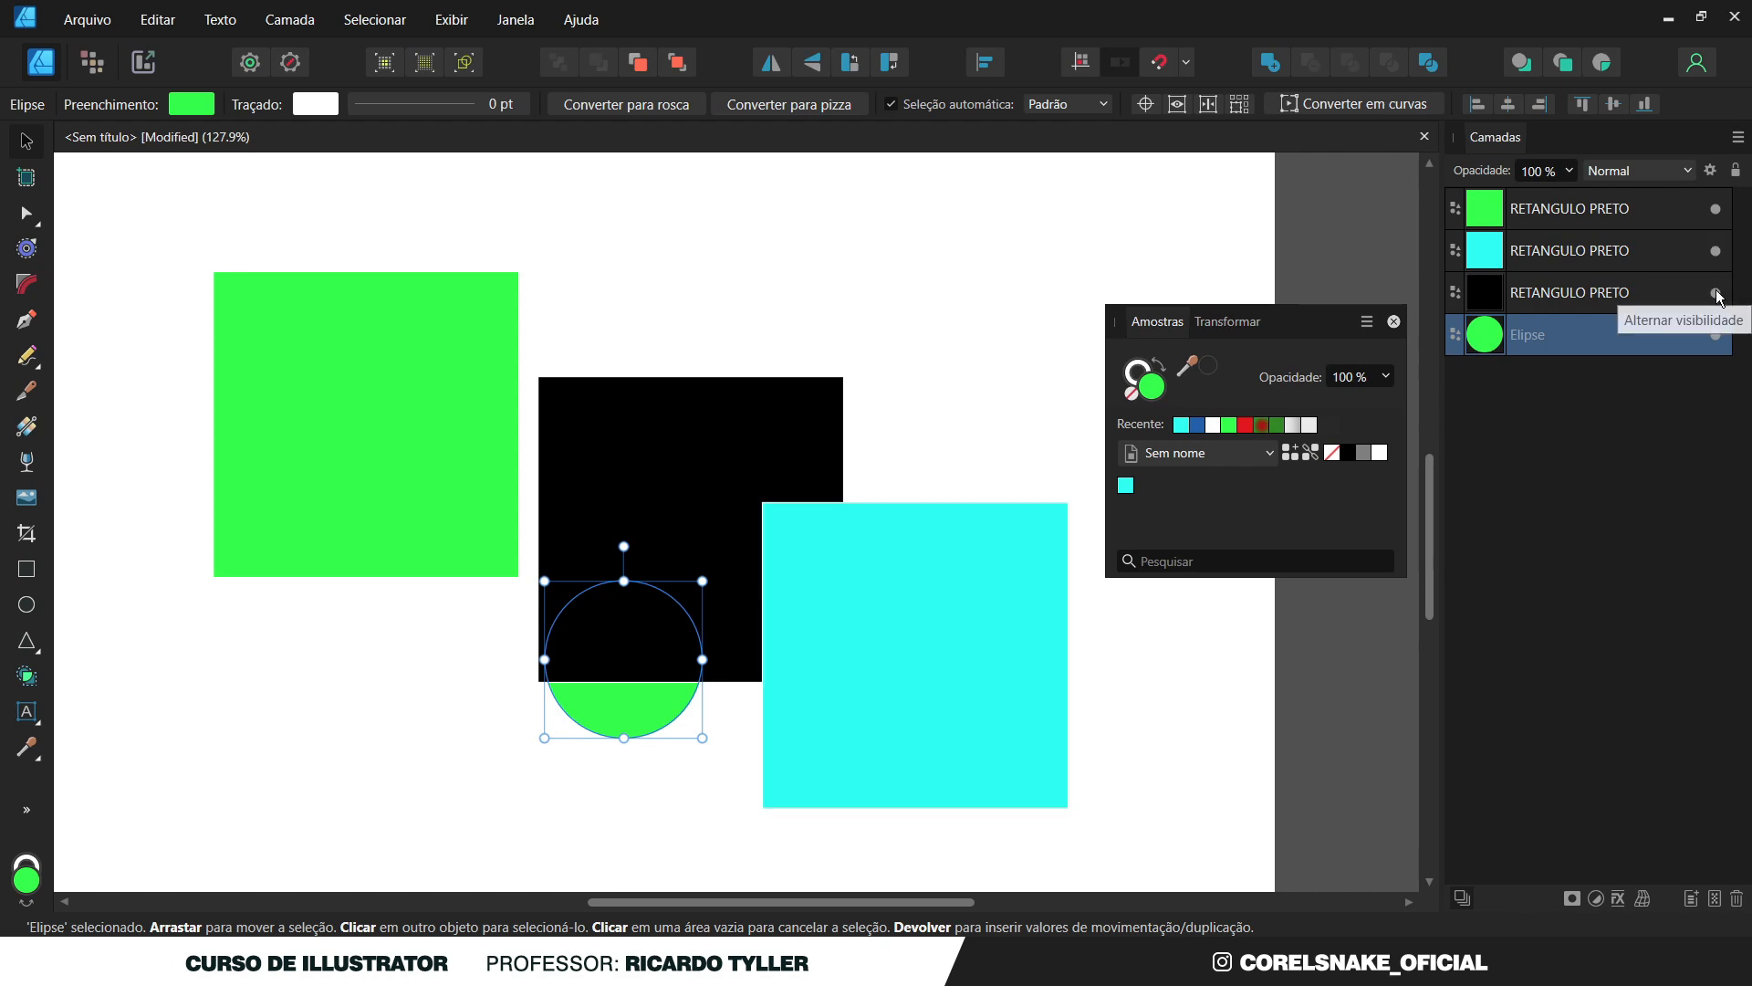
left_click(1716, 292)
left_click(1716, 292)
left_click(1715, 336)
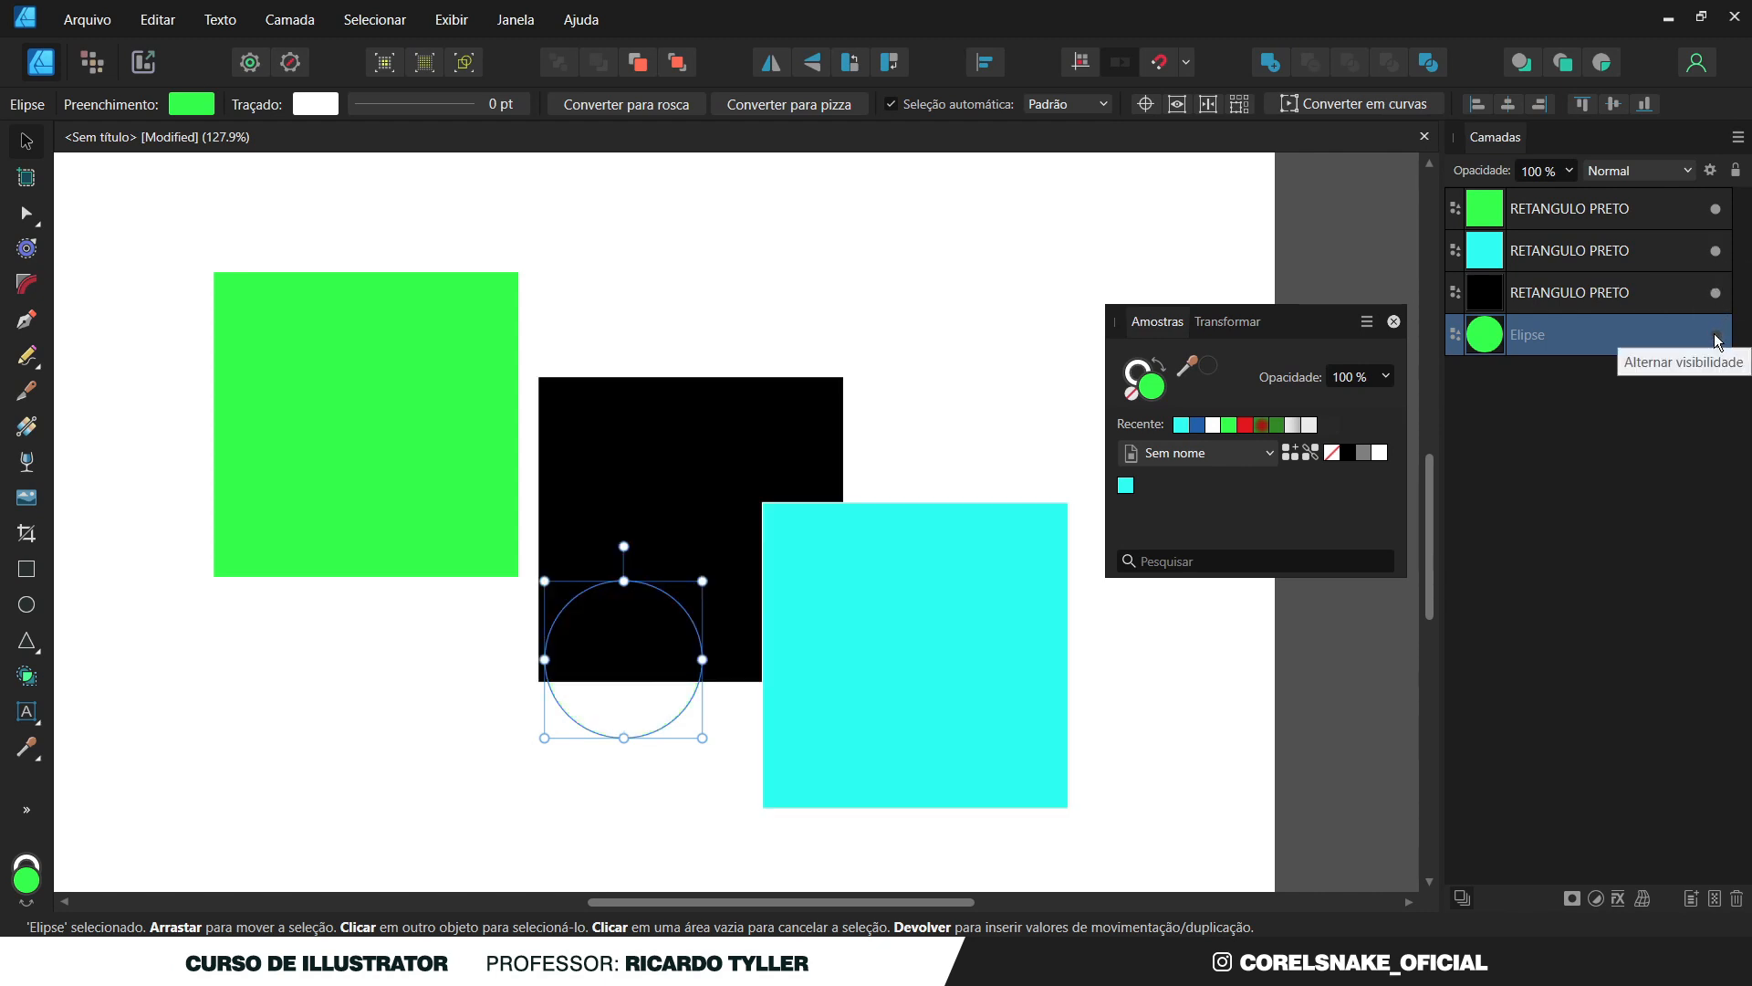
left_click(1716, 336)
mouse_move(1716, 217)
left_mouse_down()
mouse_move(1718, 353)
mouse_move(1716, 219)
left_mouse_up()
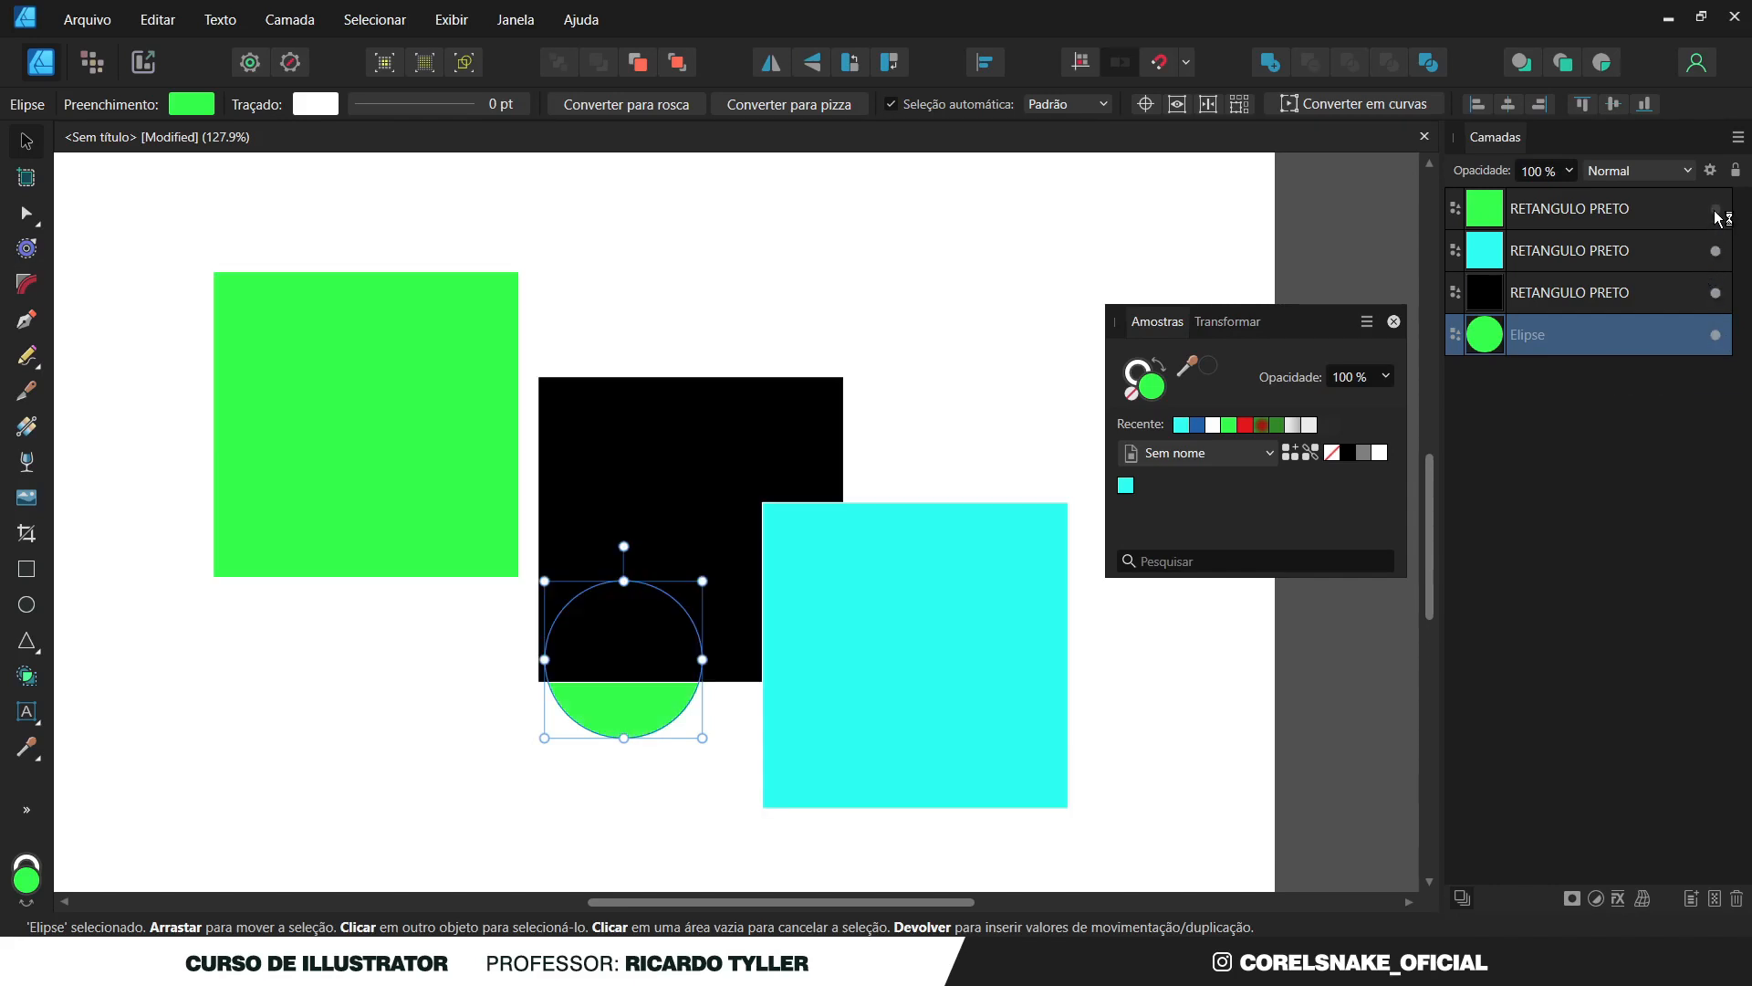
left_click(1716, 208)
left_click(1716, 250)
left_click(1716, 208)
left_click(1715, 250)
Examine the blend options of the black square, then close them.
left_click(628, 456)
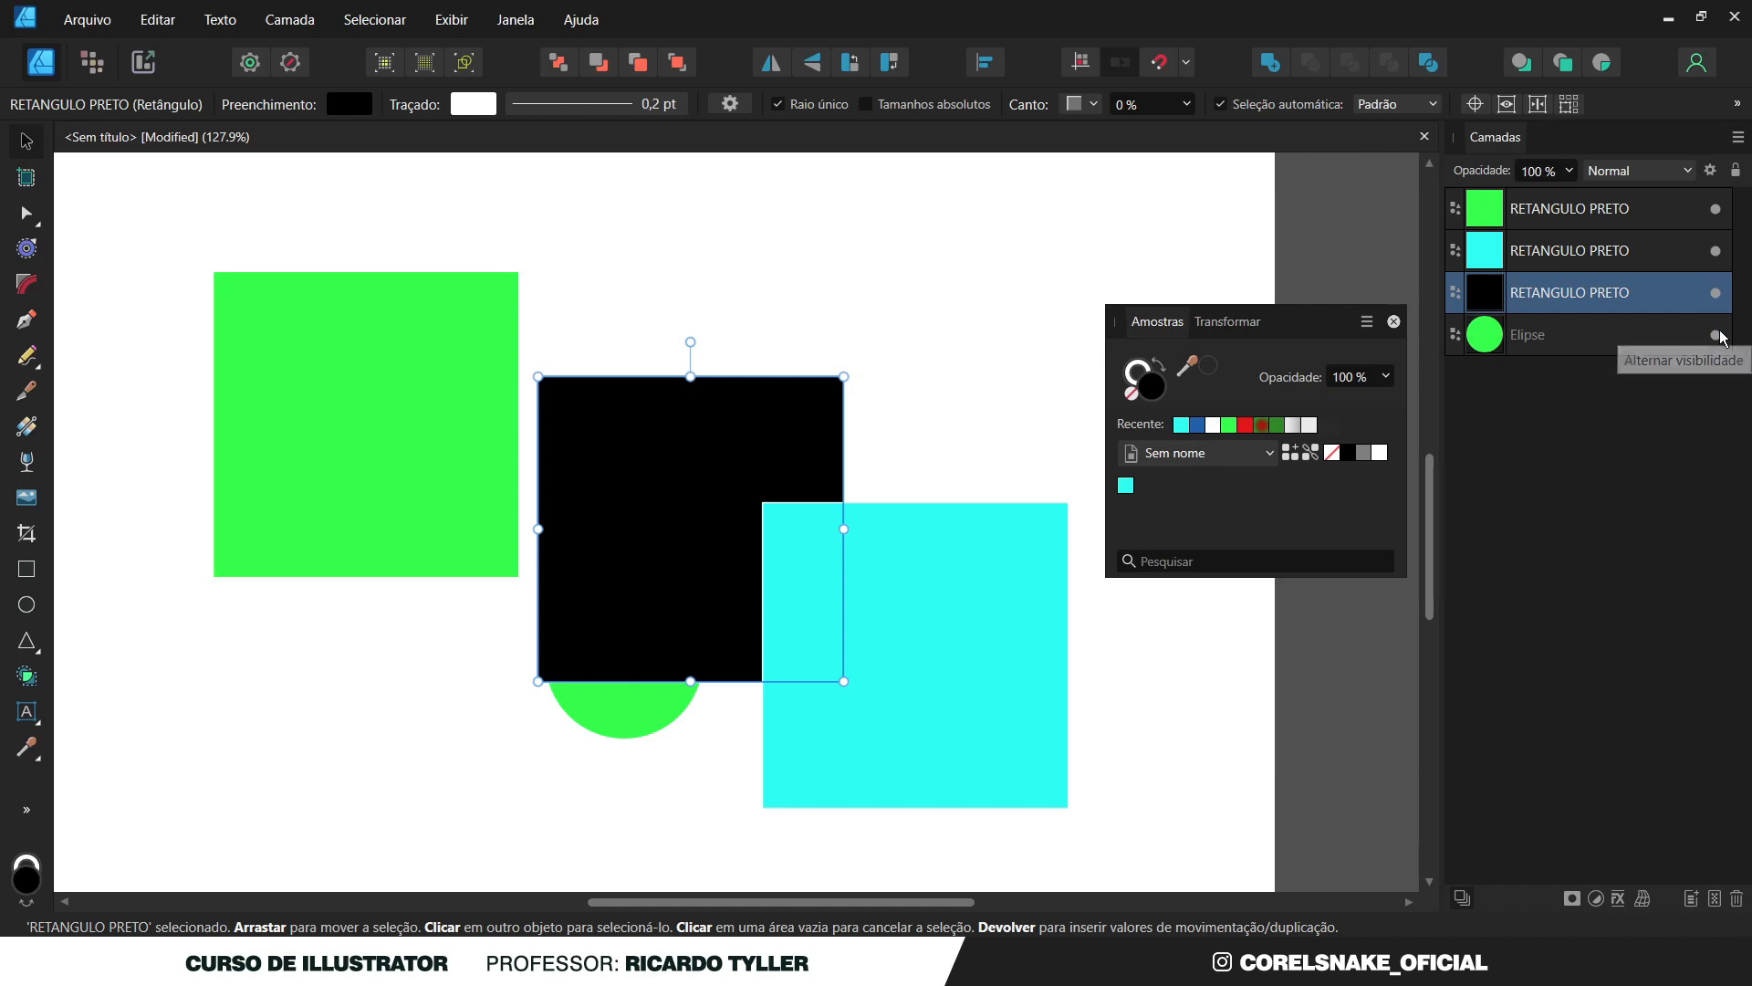
left_click(1711, 171)
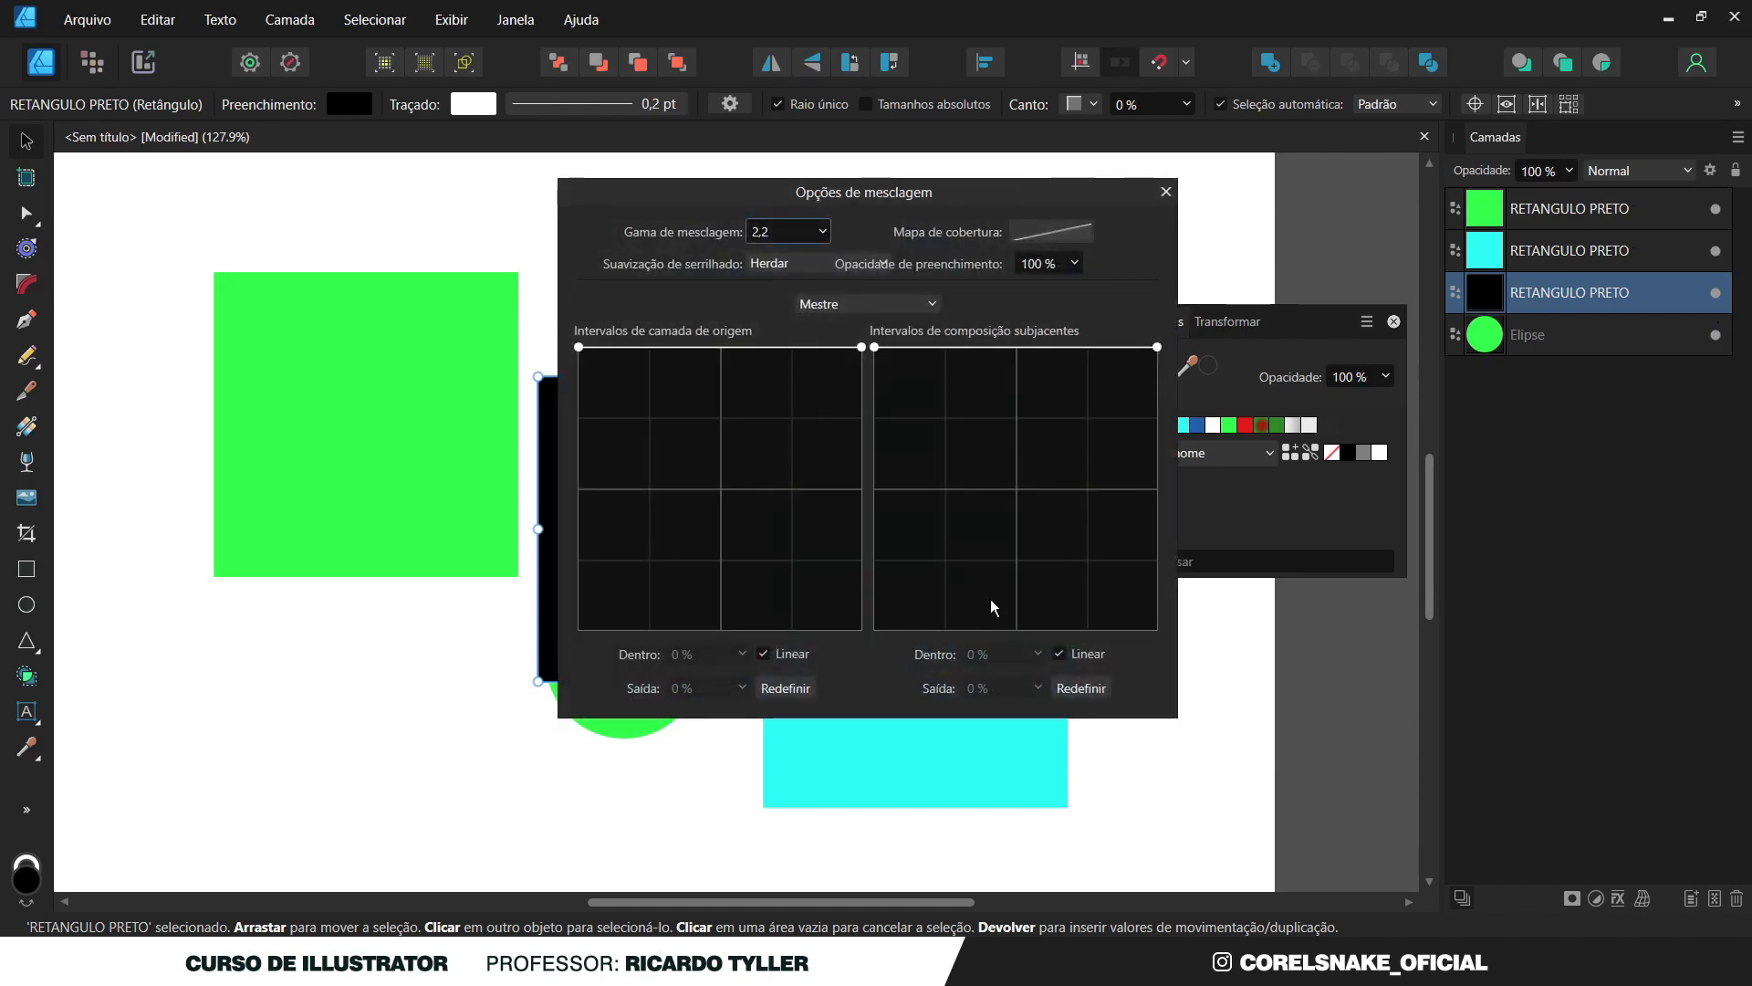
left_click(1166, 192)
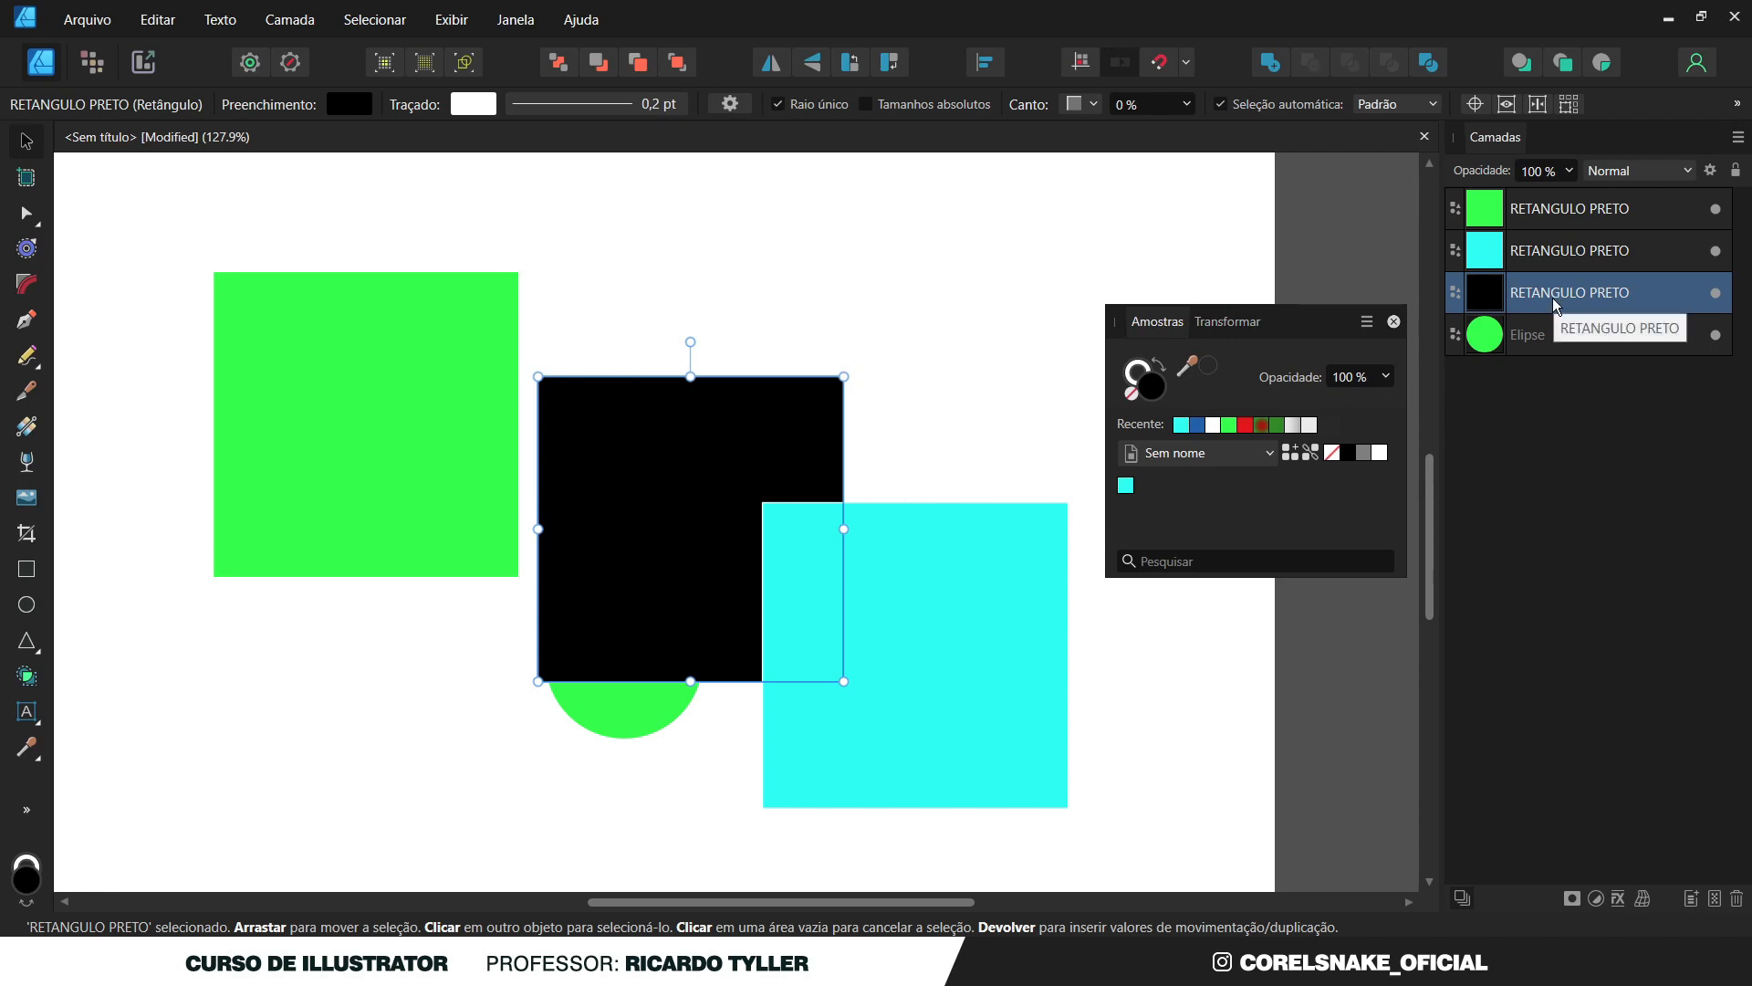
Move the green square's layer beneath the cyan square's layer and group the two squares.
left_click(1453, 213)
left_click_drag(1456, 214, 1570, 248)
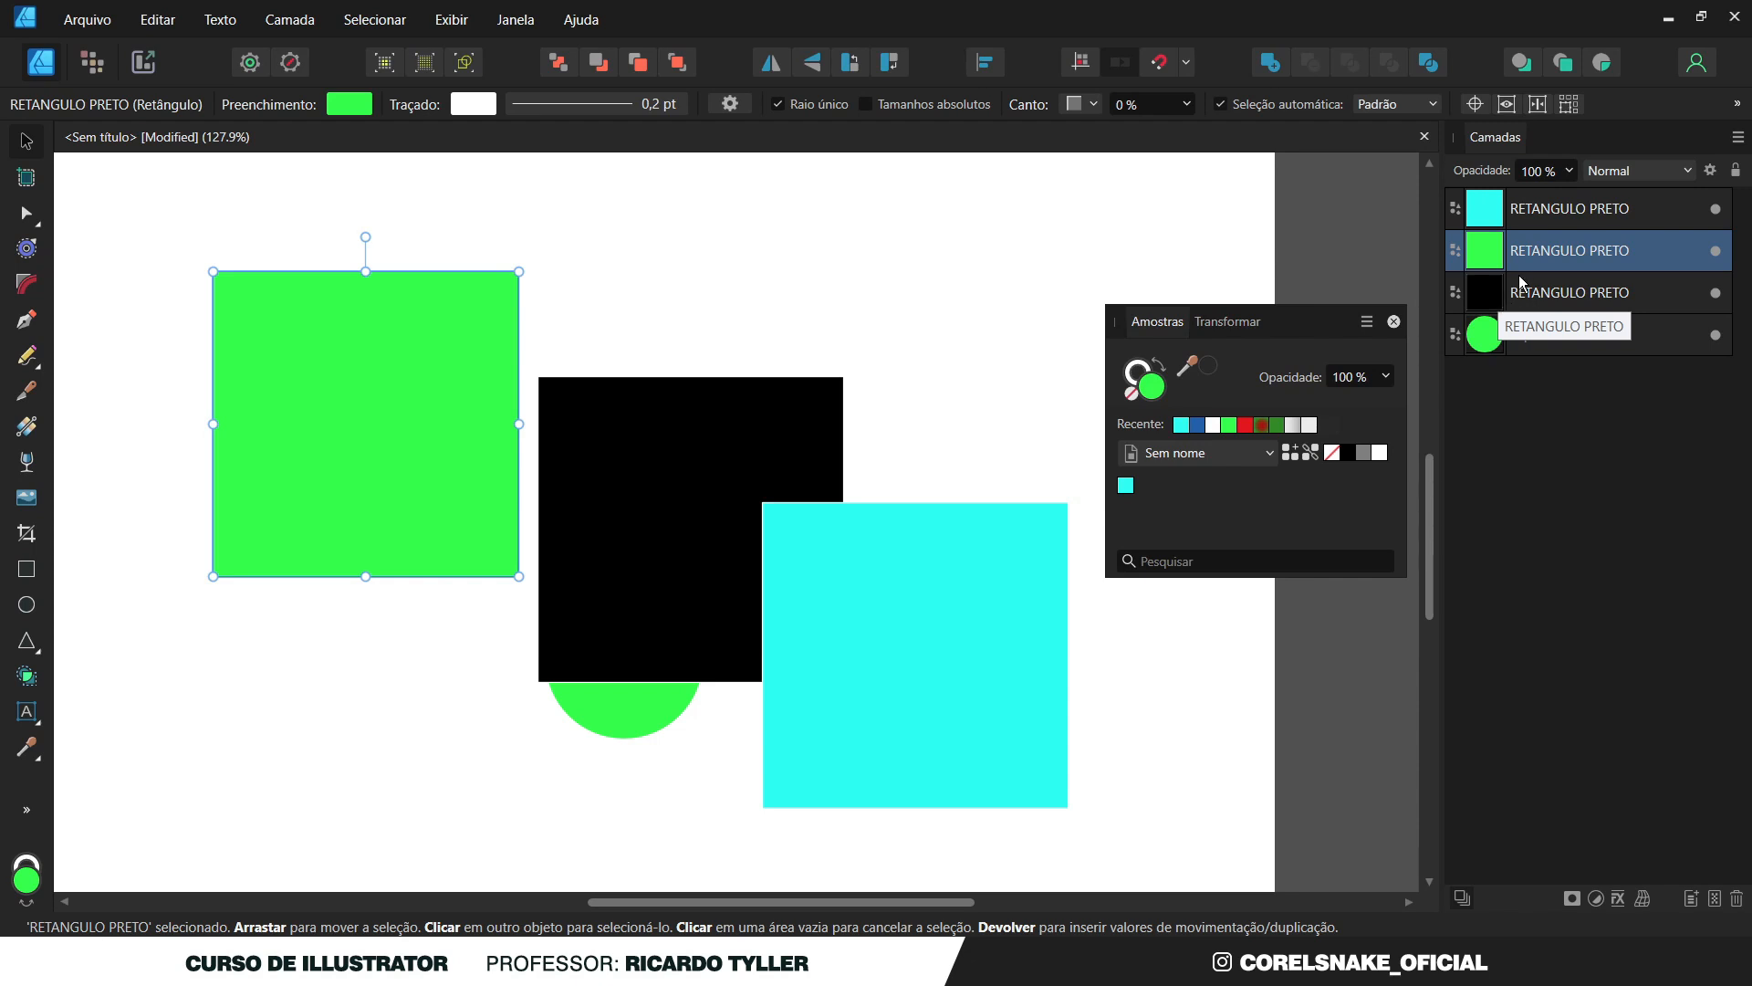
left_click(1544, 212)
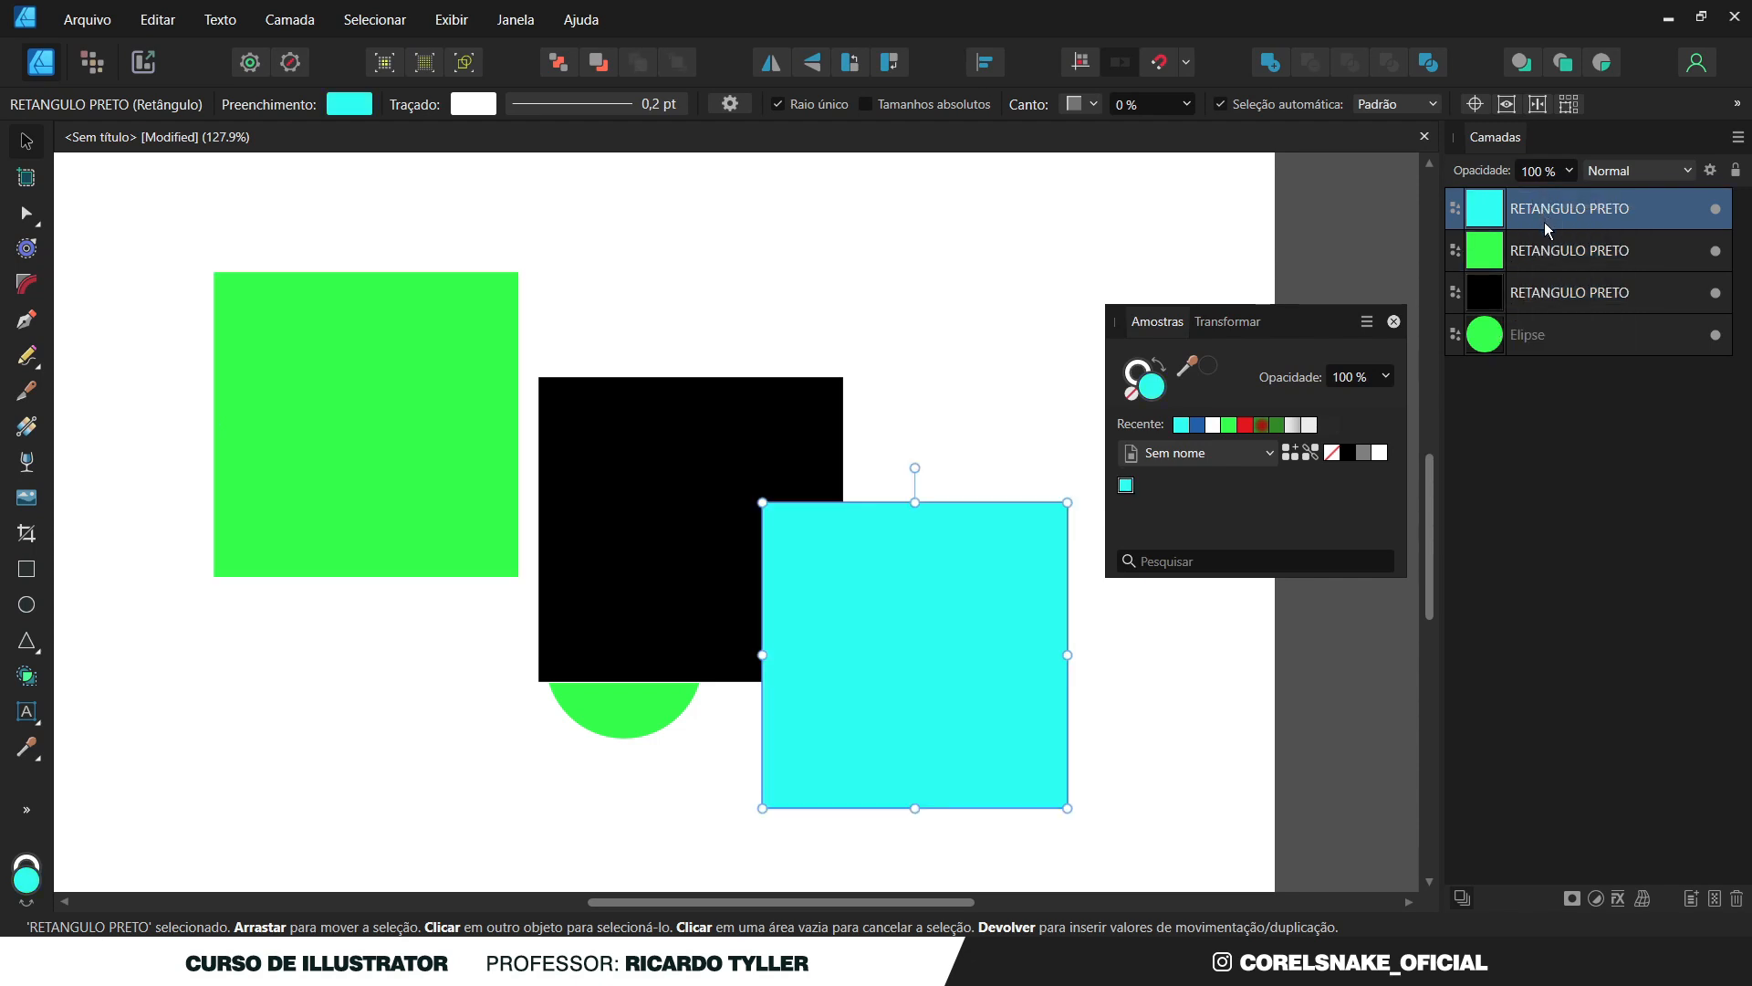
left_click(1557, 255, "shift")
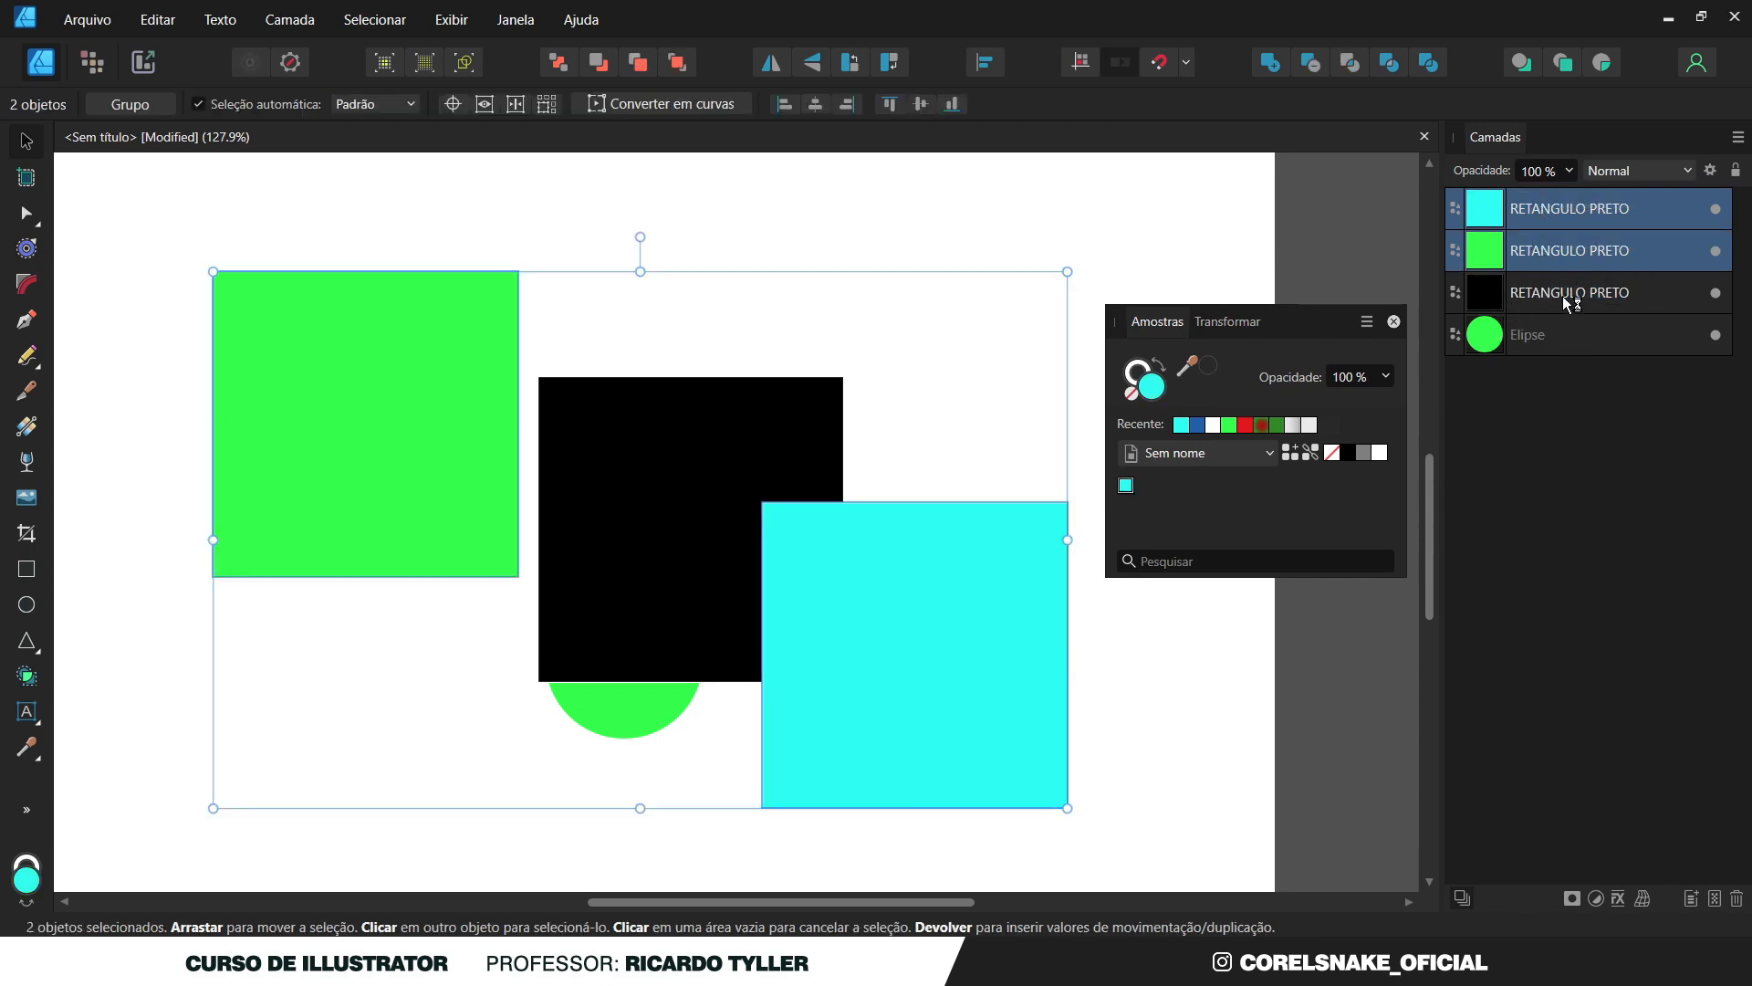
key("ctrl+g")
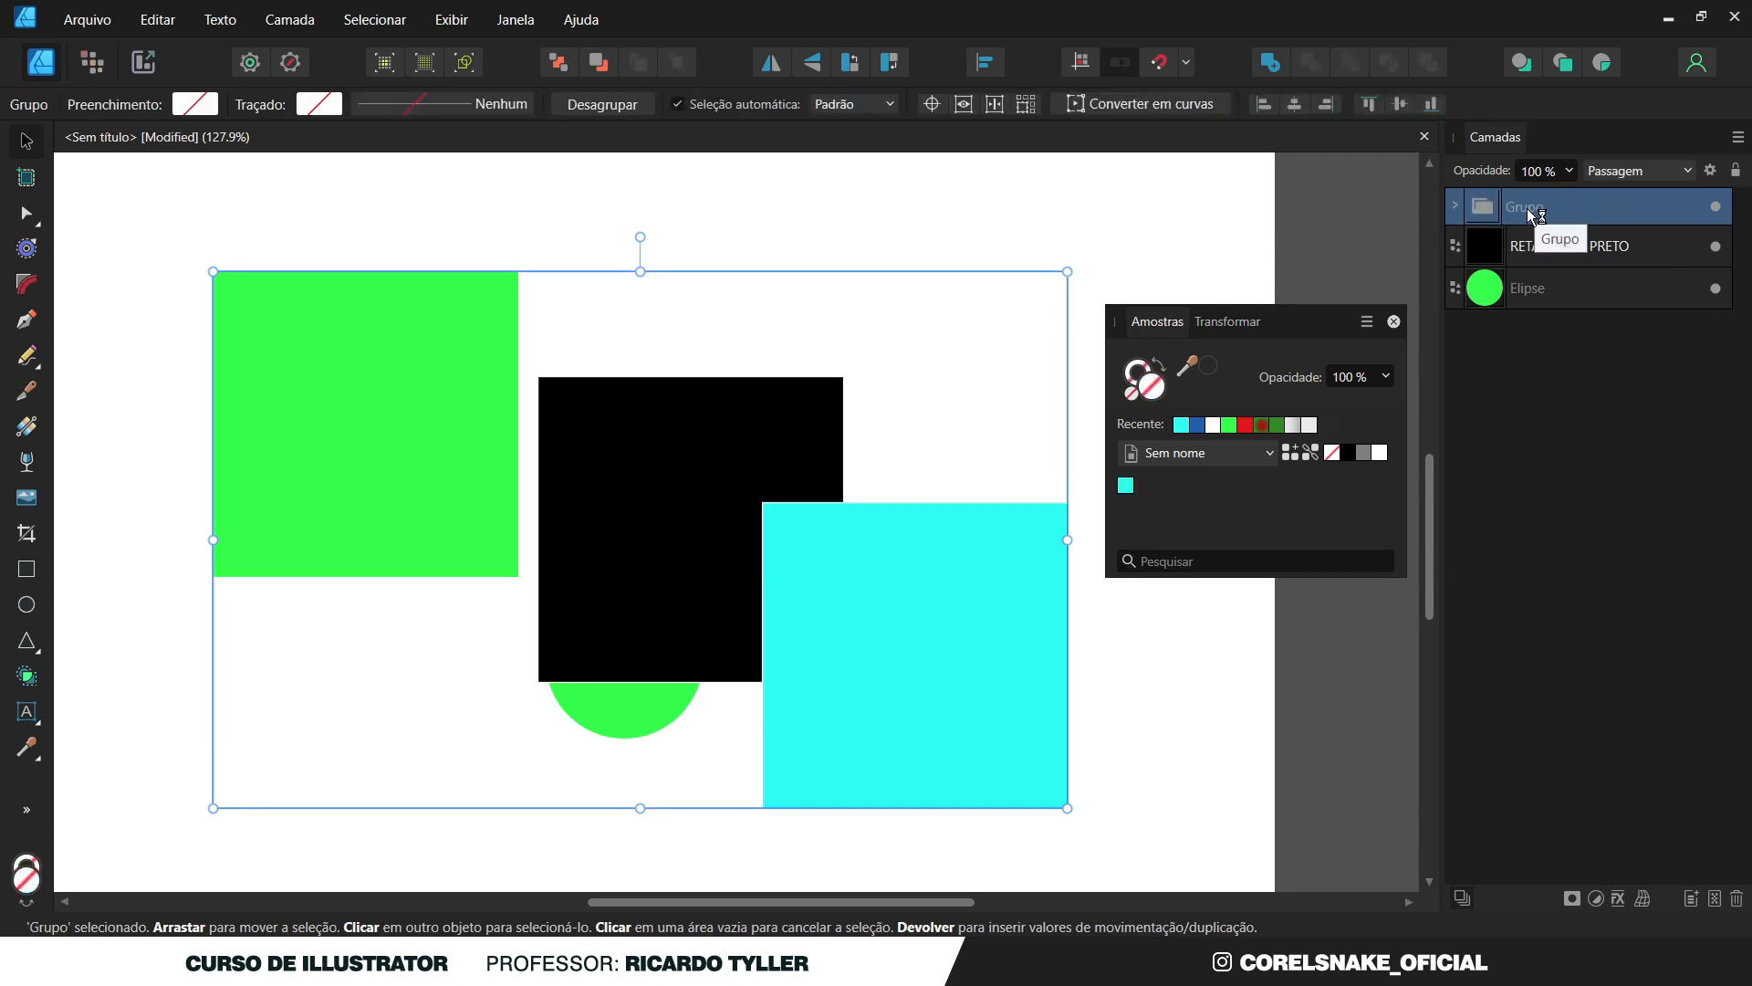
Check the group's contents, rename it as cabeça, and give it a red colour tag.
left_click(1456, 208)
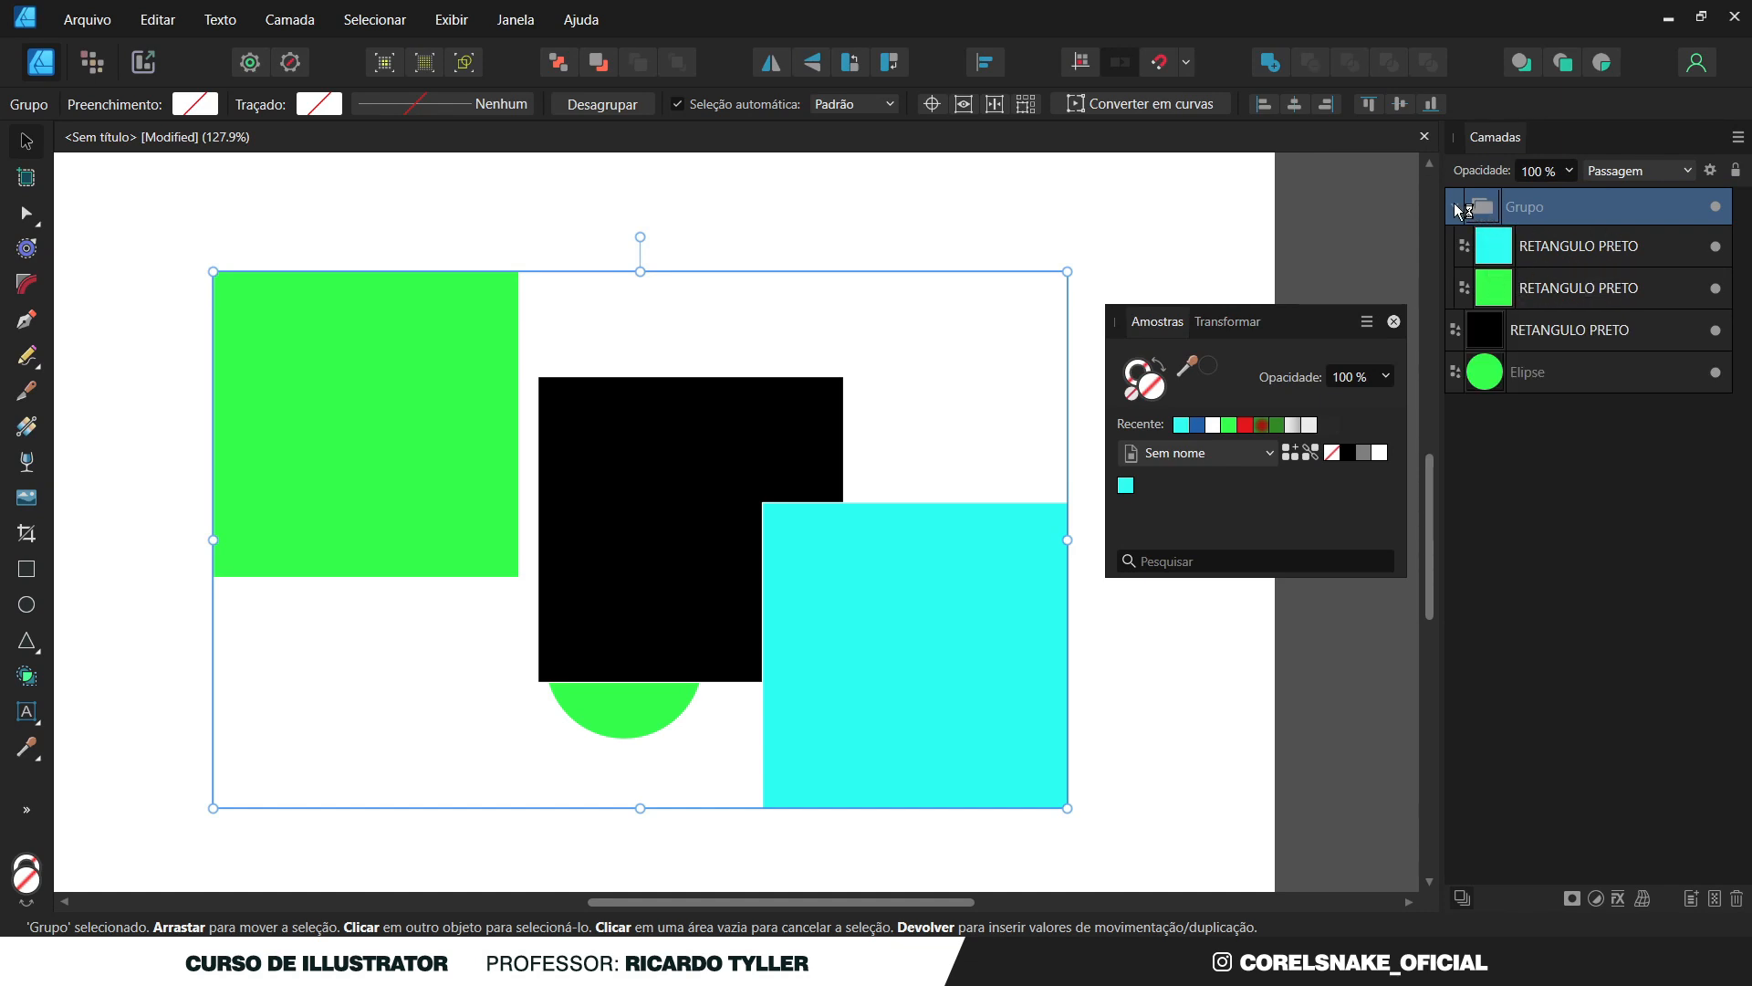
left_click(1456, 208)
double_click(1528, 206)
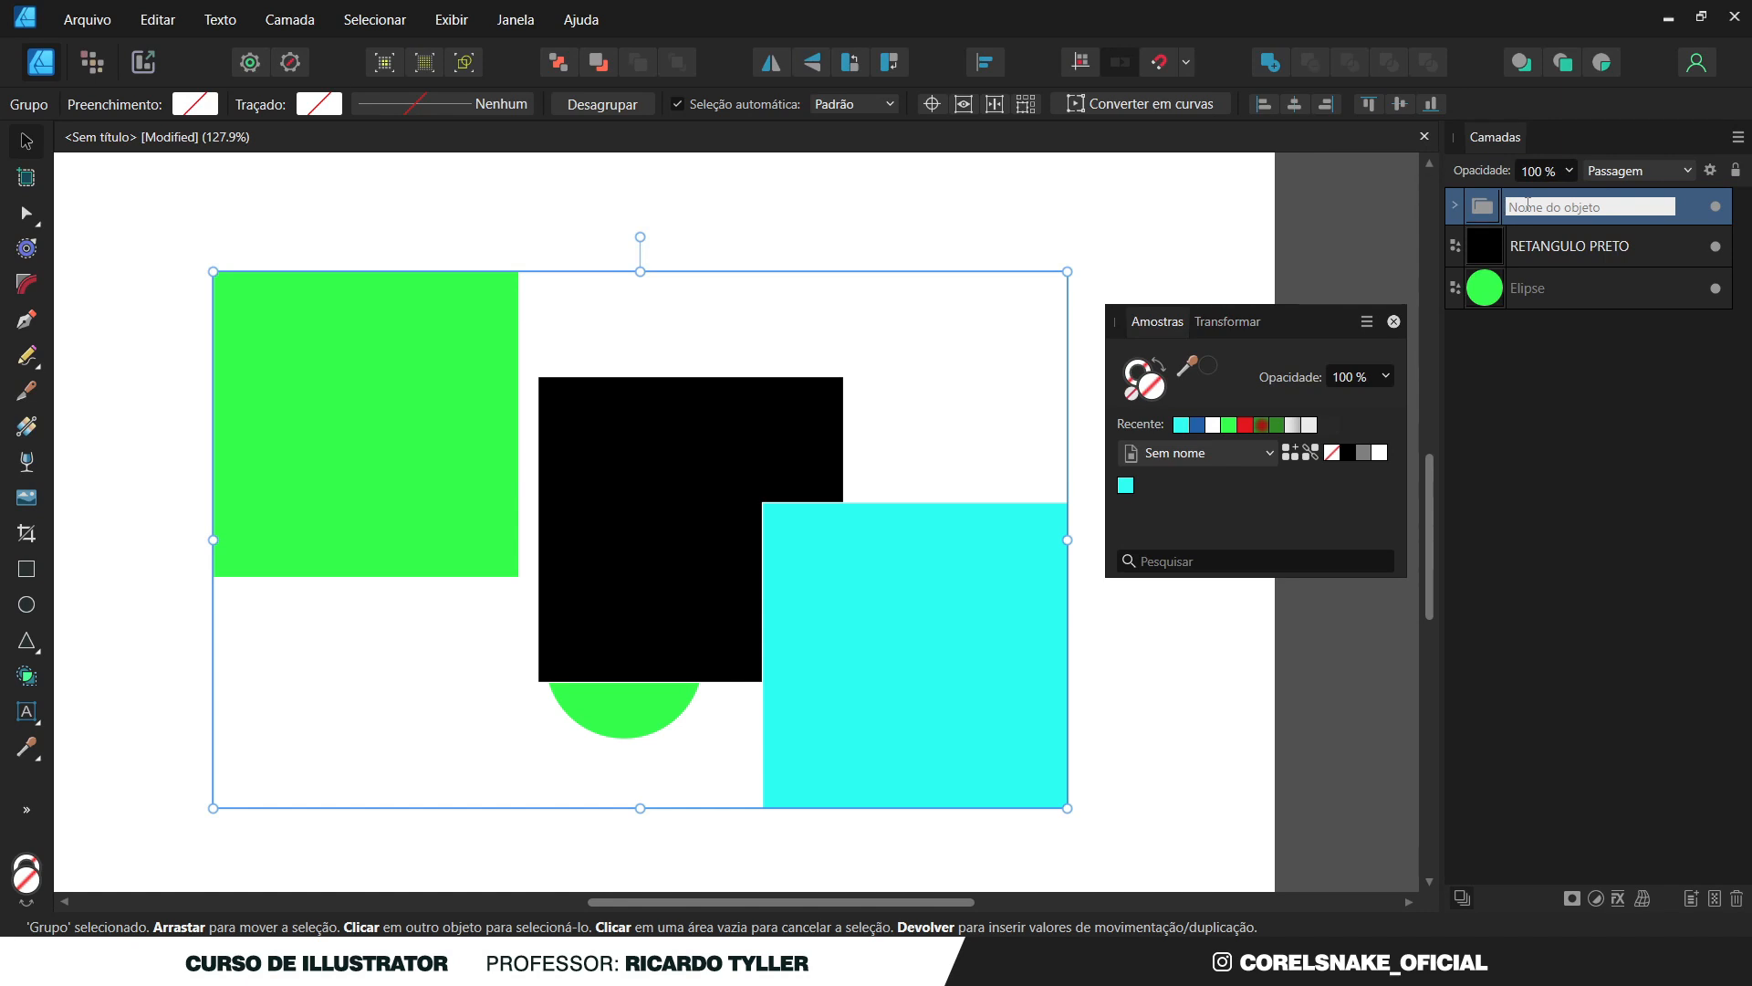
type("cabec")
type("a")
key("Return")
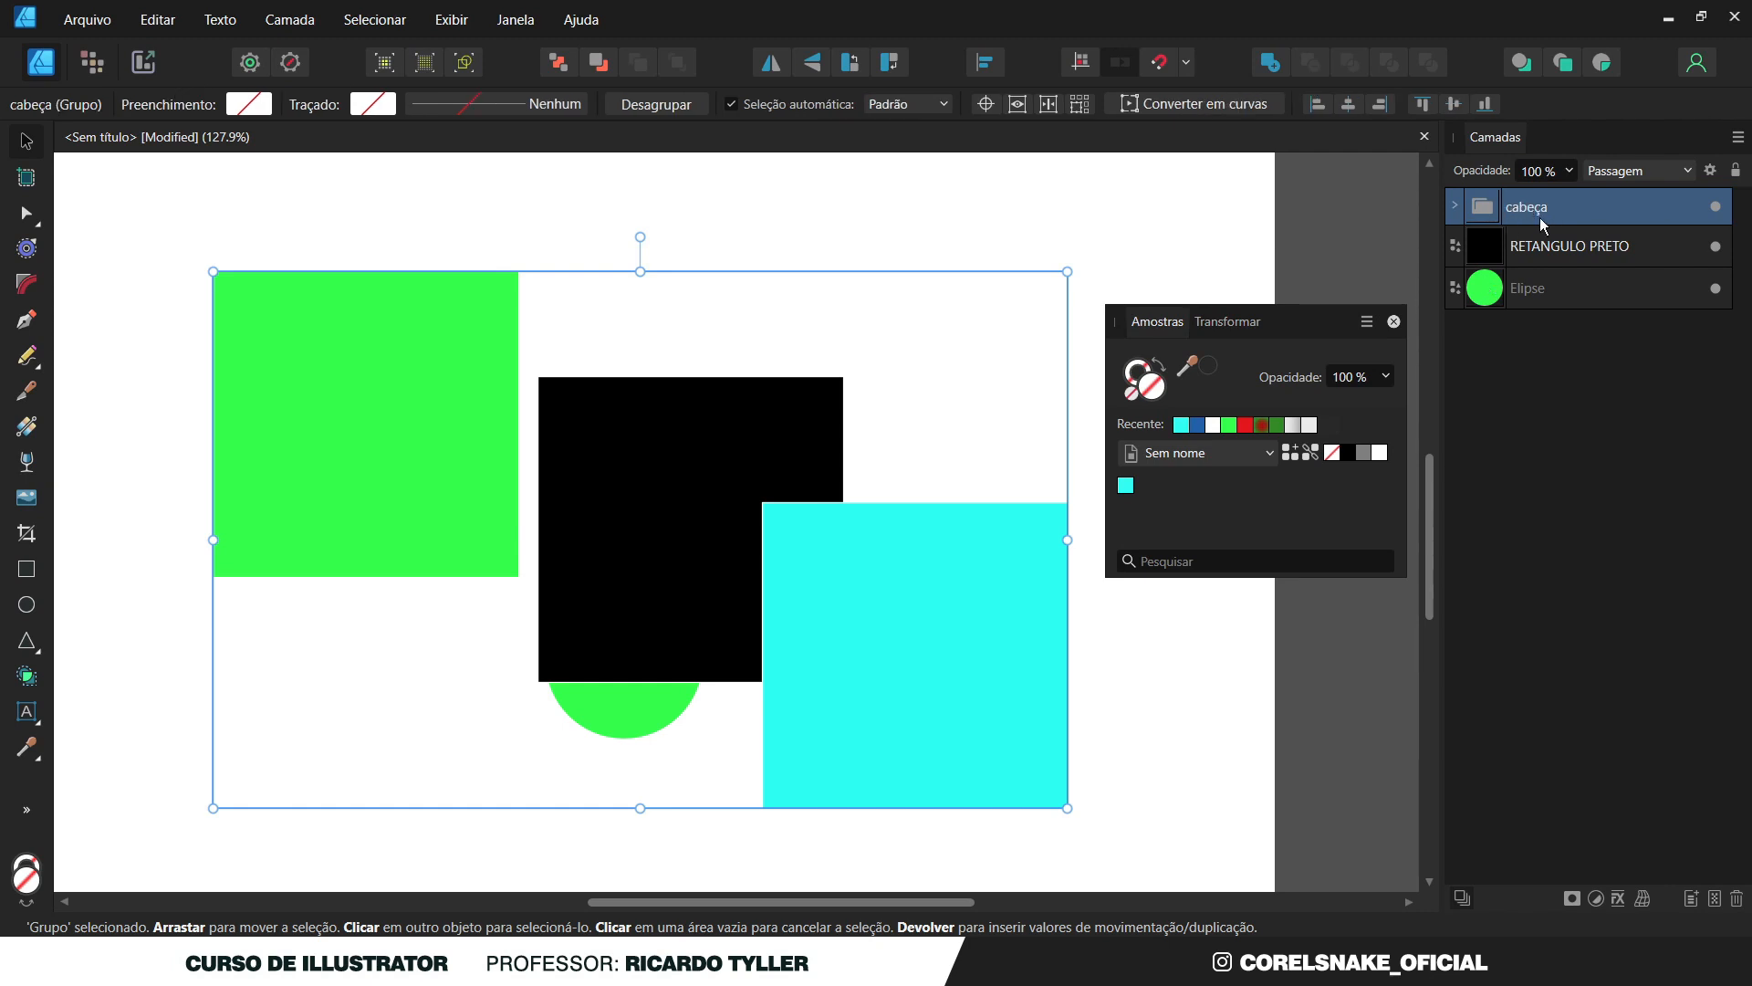
right_click(1485, 215)
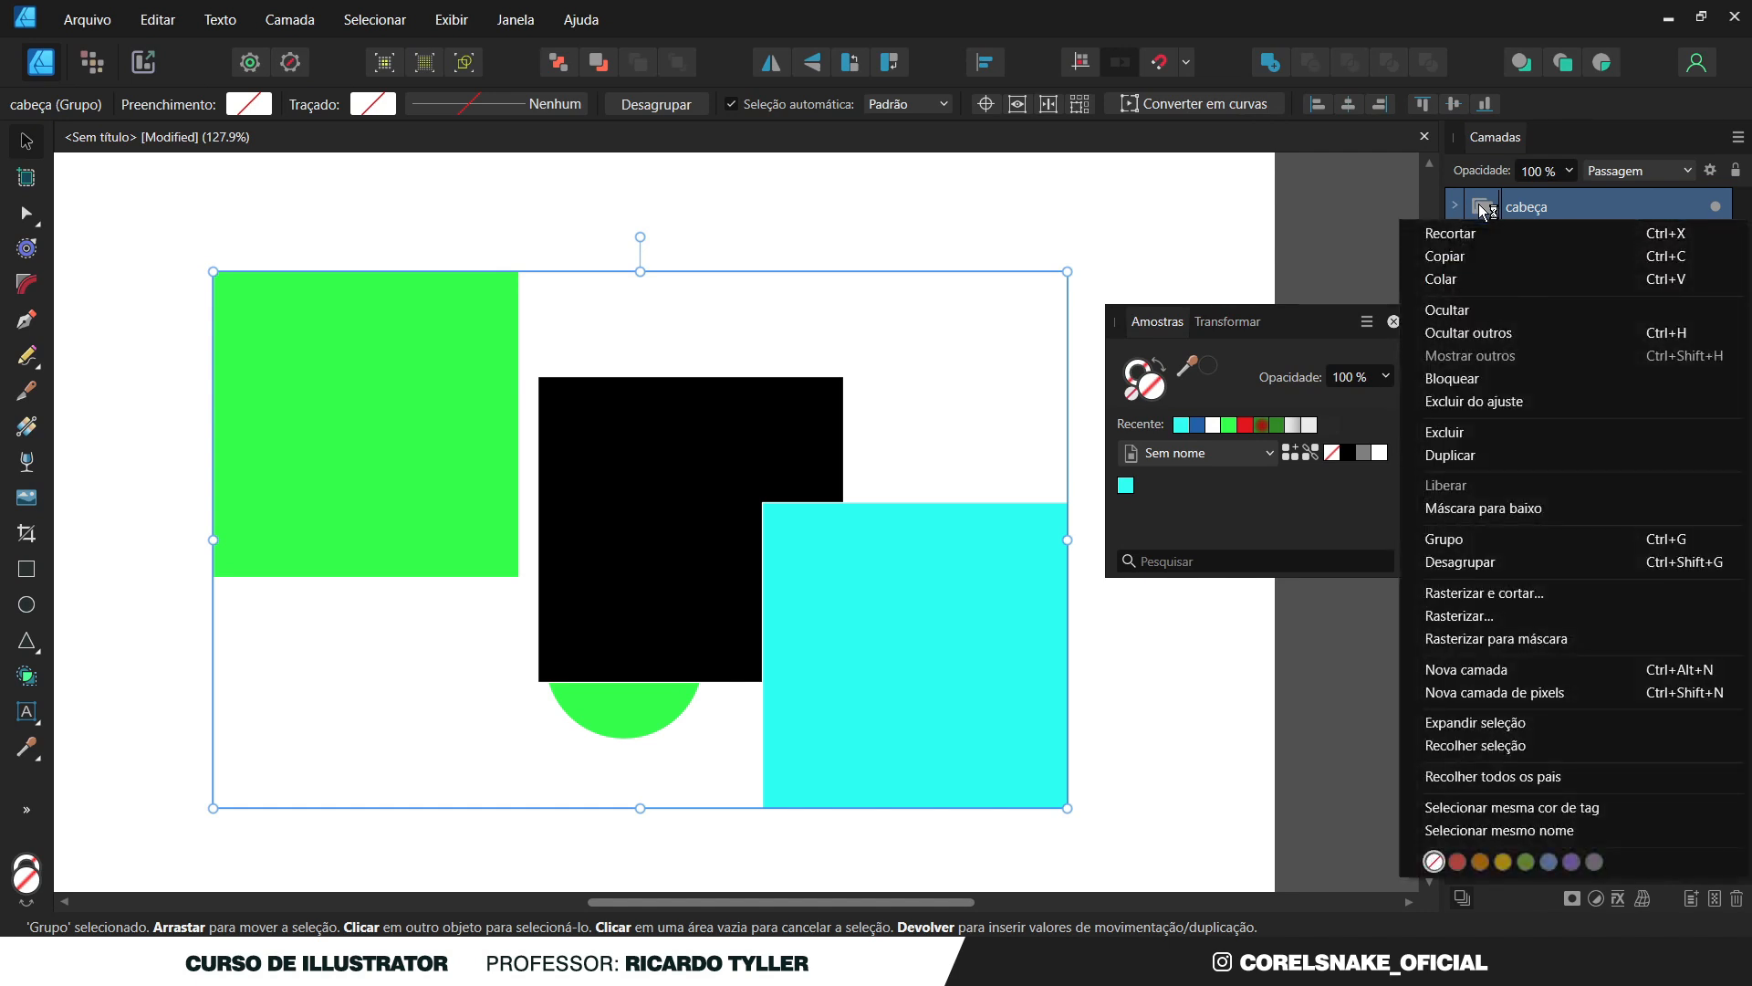
left_click(1457, 862)
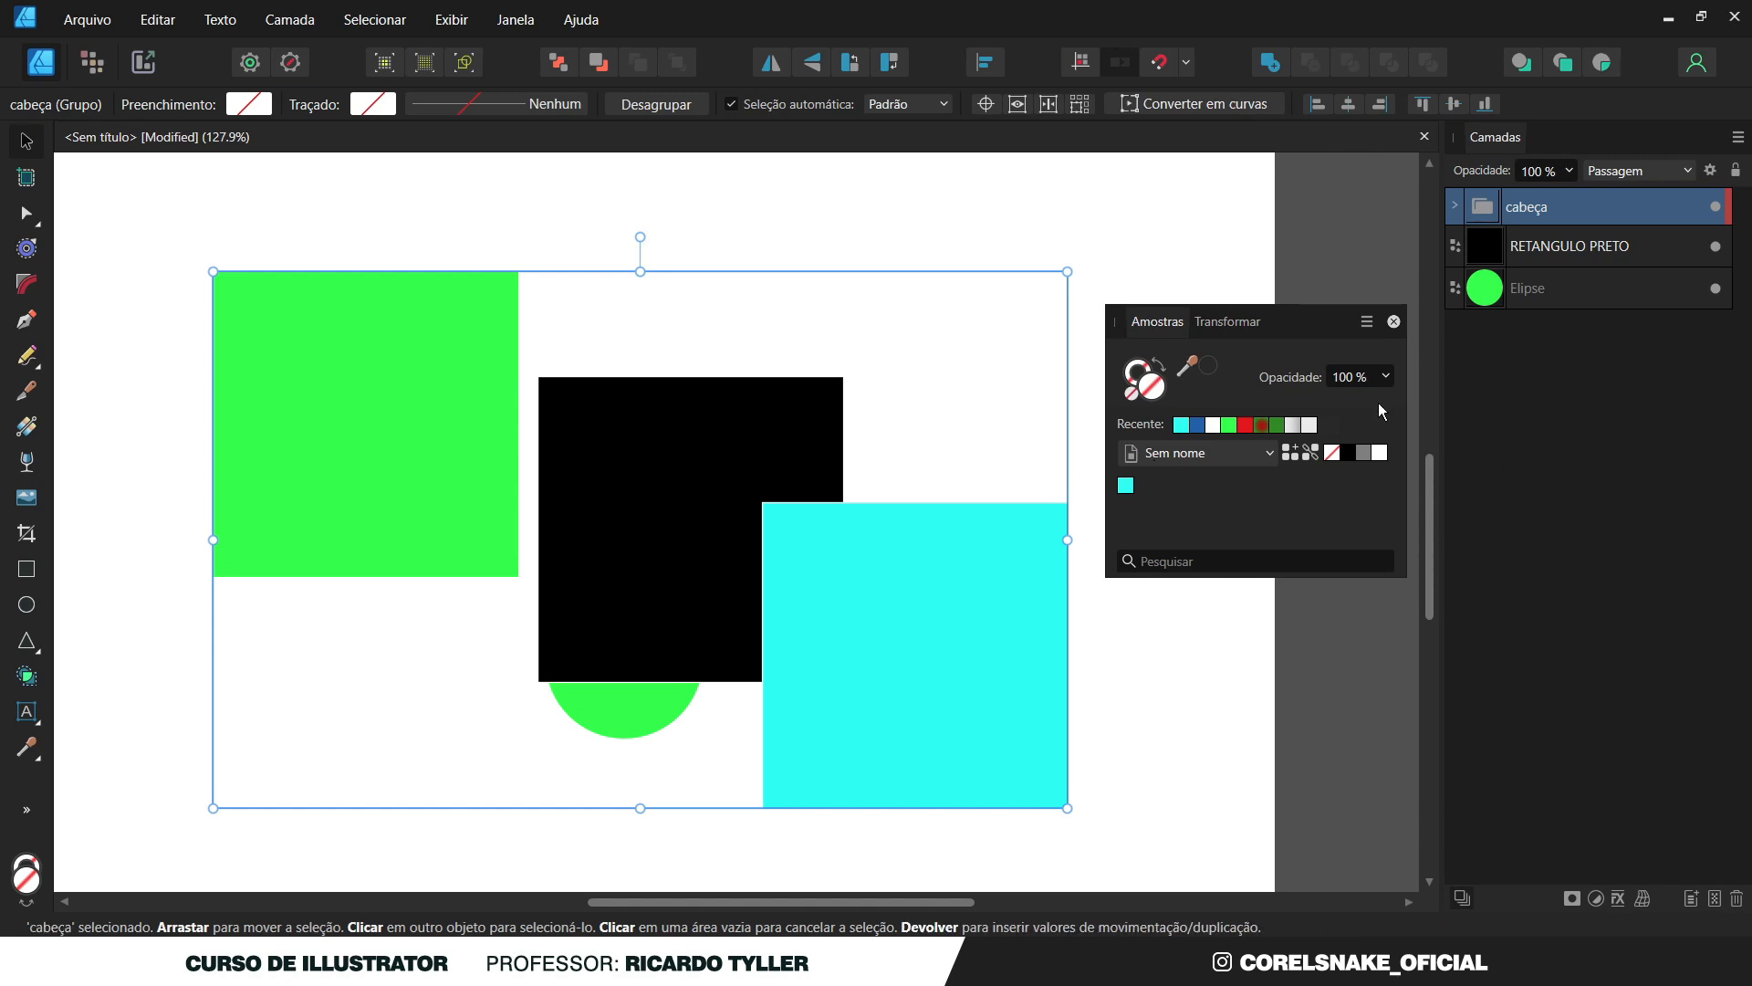
Preview the available blend modes on the cabeça group without applying any.
left_click(1636, 174)
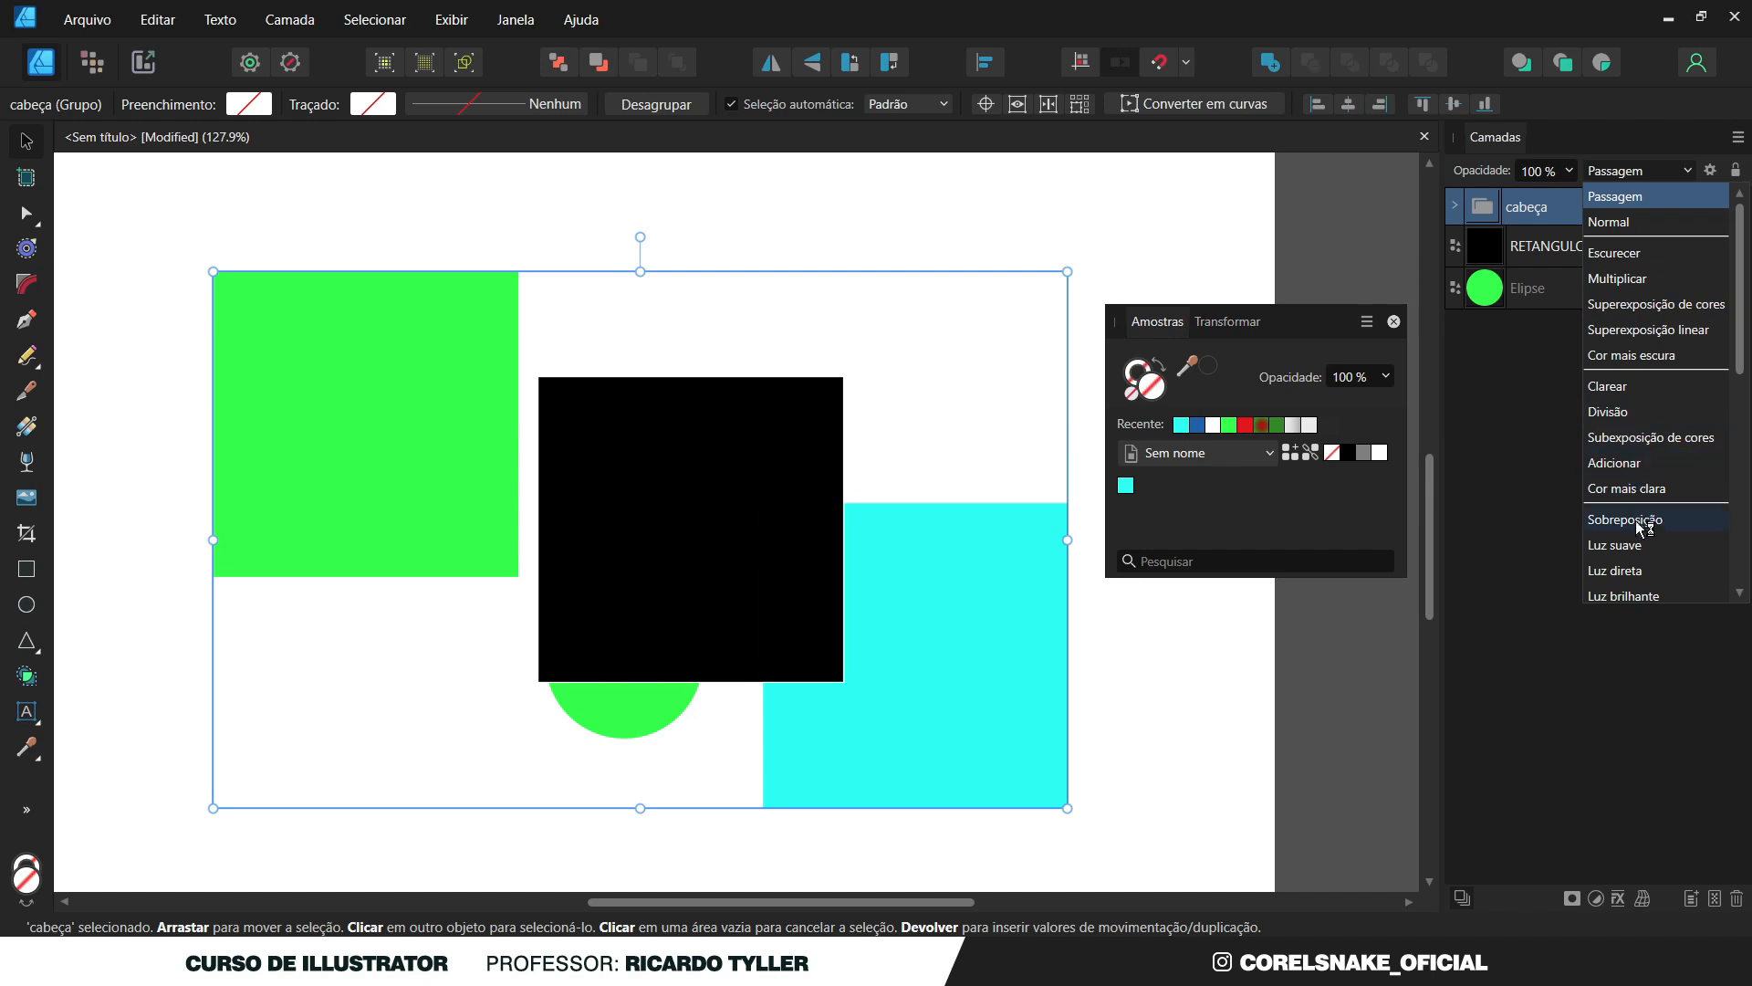
scroll(1641, 589, "down", 1)
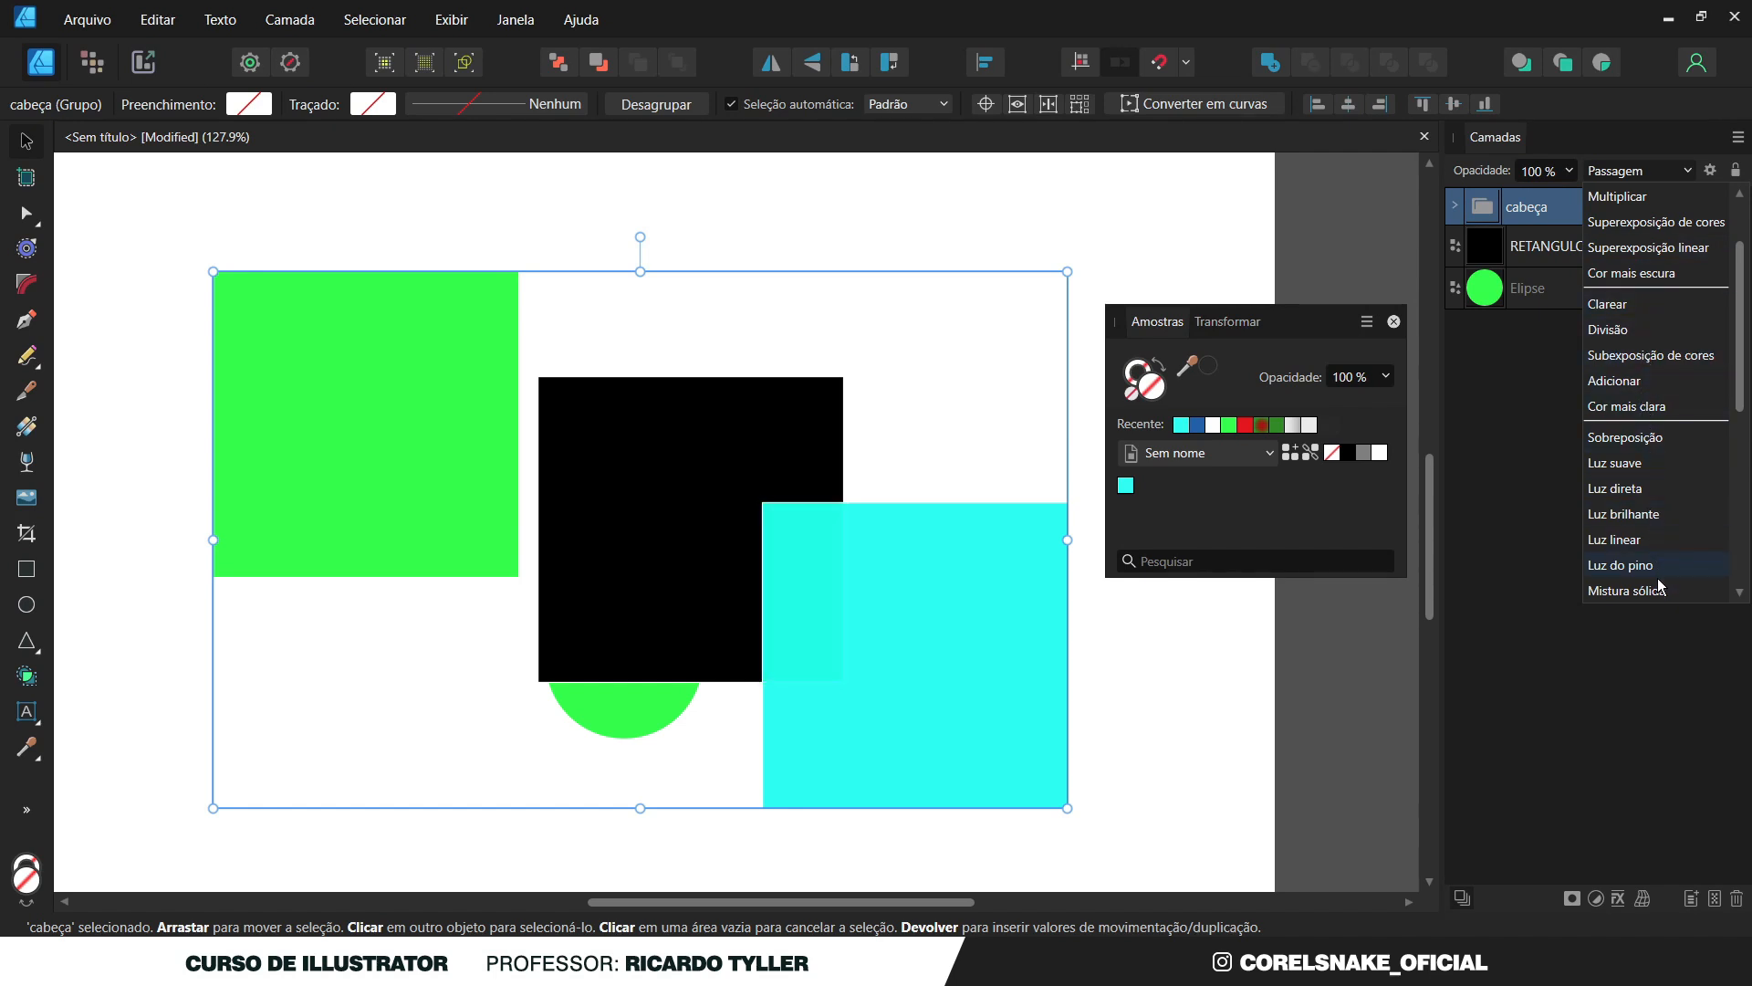
scroll(1653, 575, "down", 3)
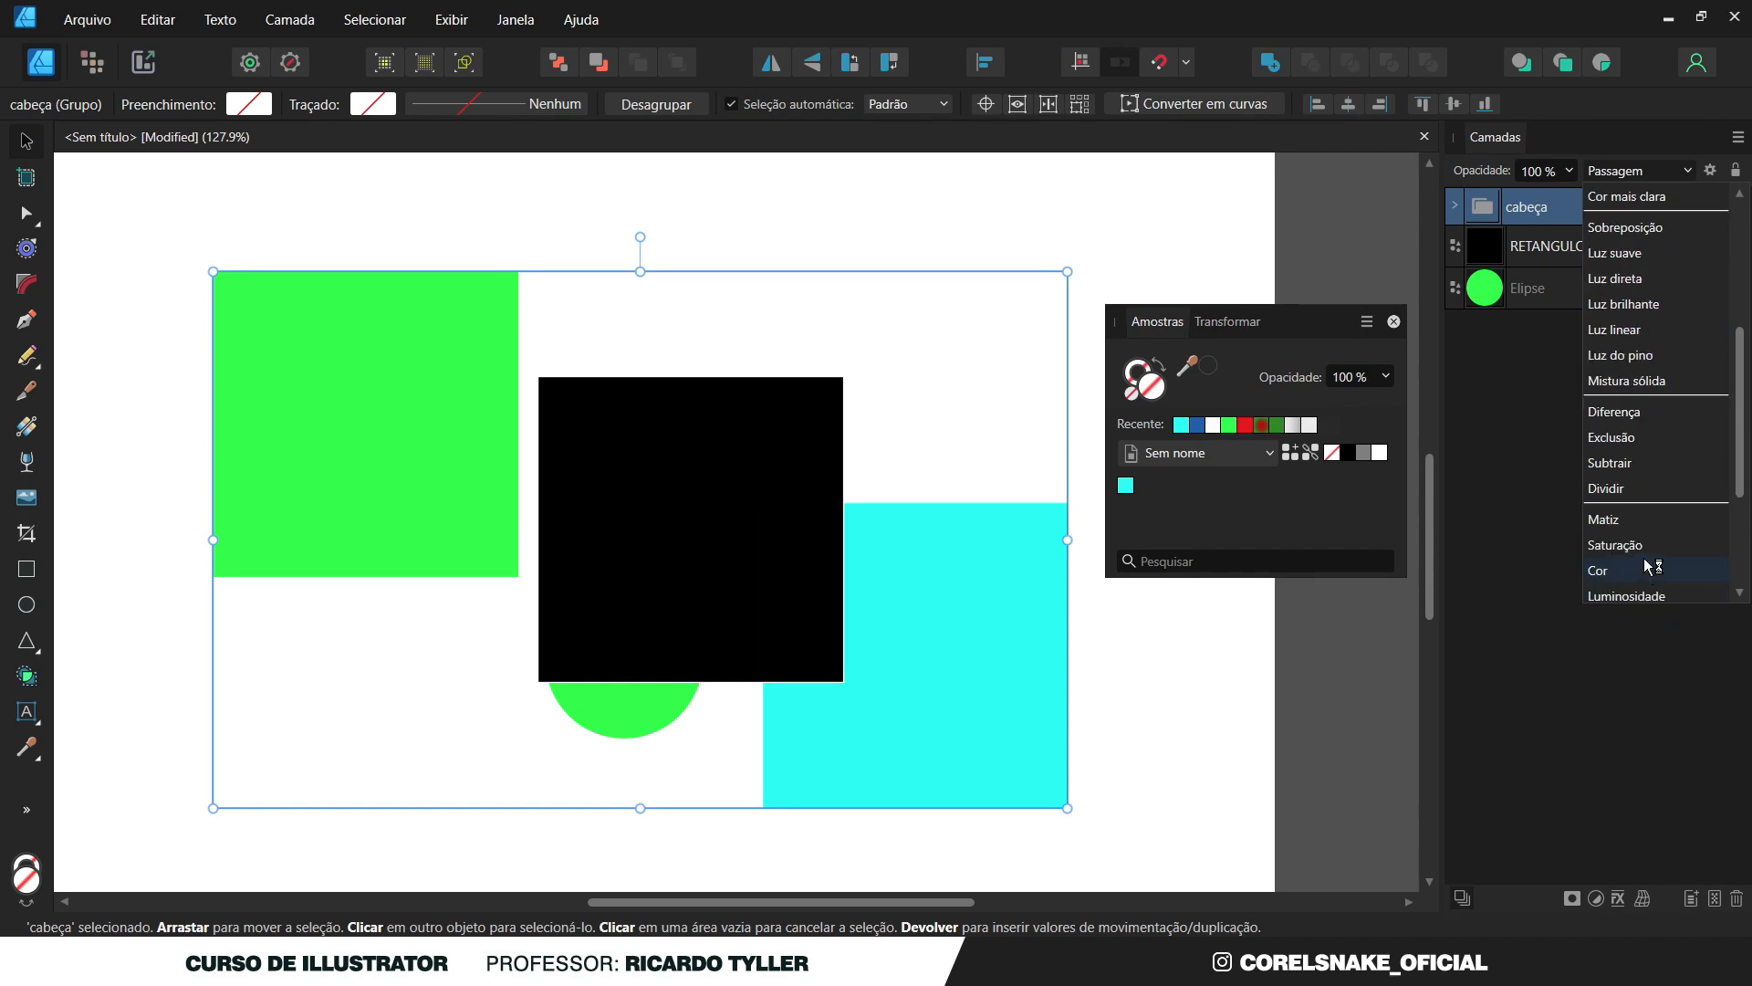
scroll(1640, 548, "down", 3)
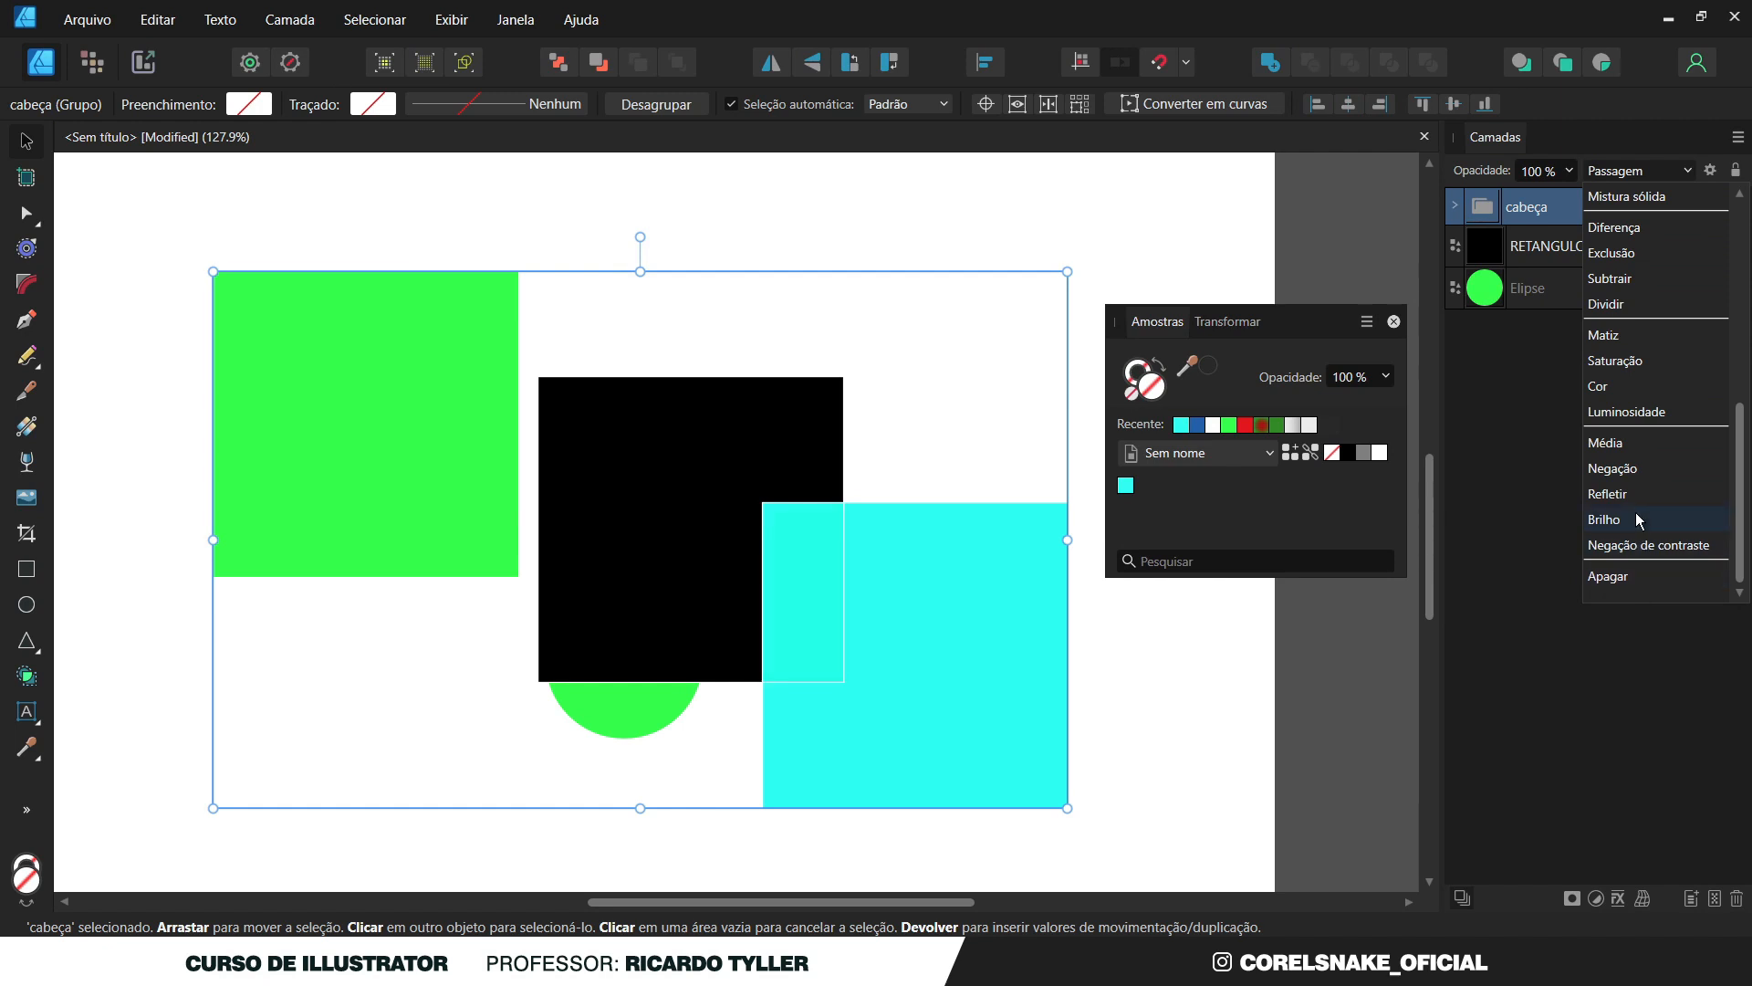
left_click(1541, 496)
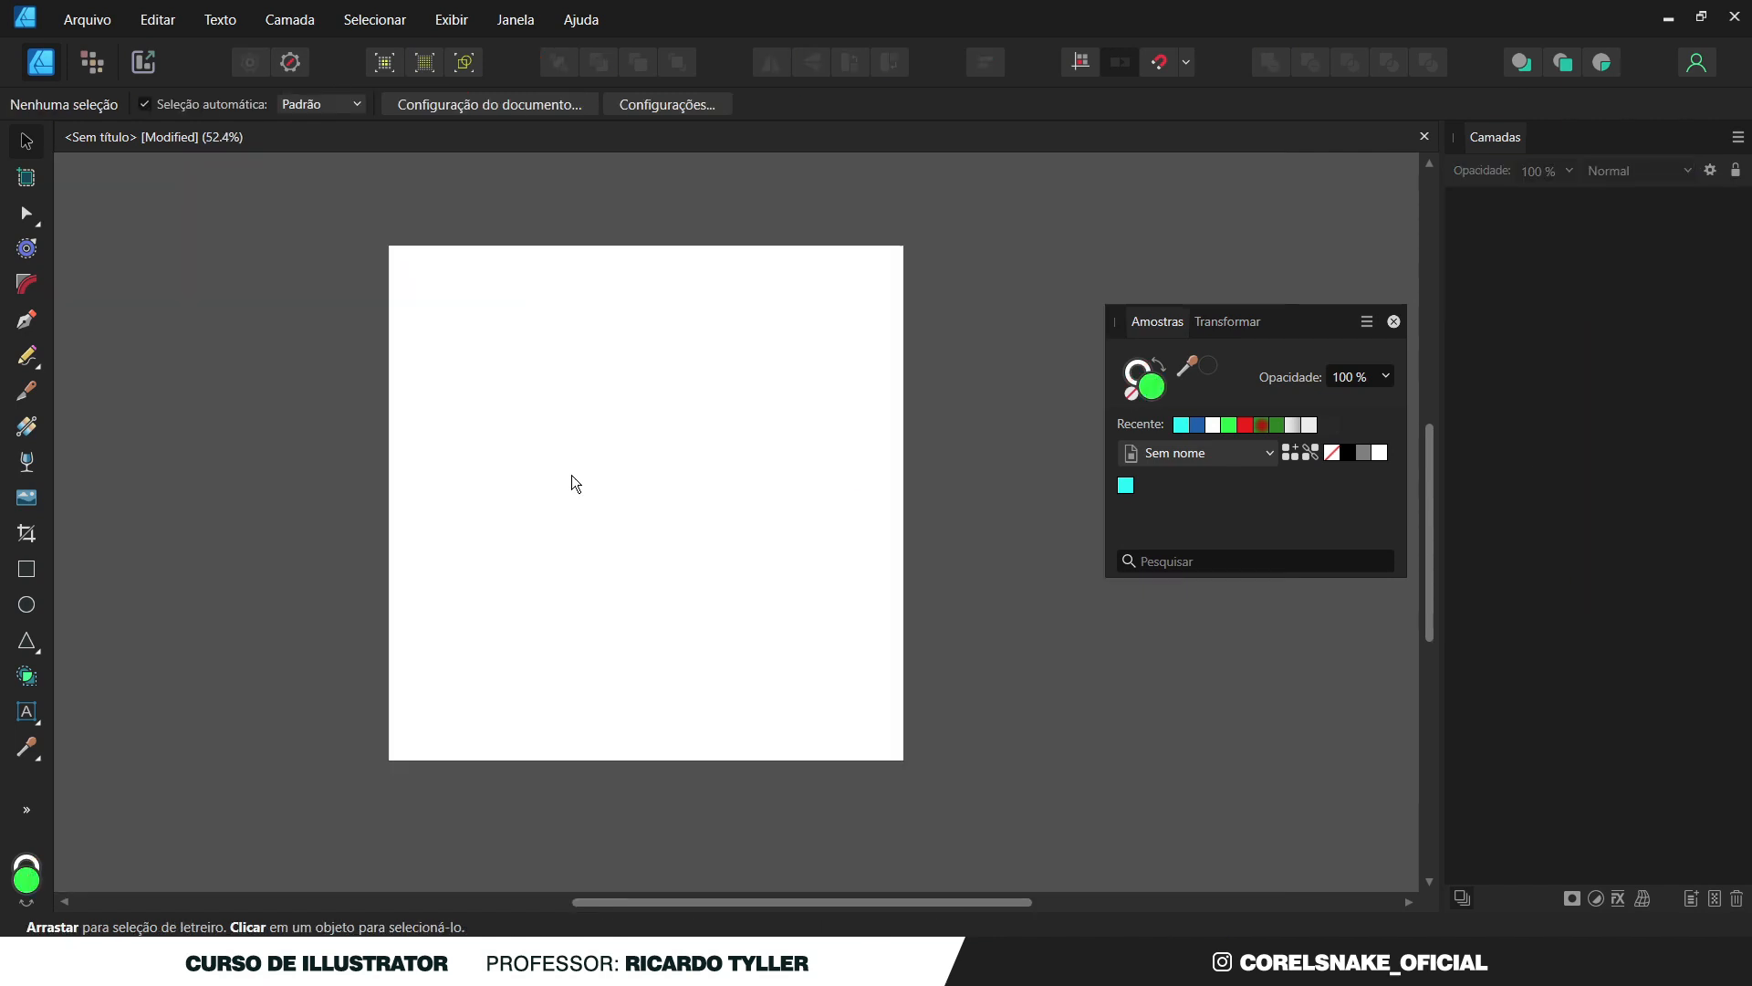
Draw a green square on the empty page, slightly above its centre.
scroll(451, 360, "up", 1)
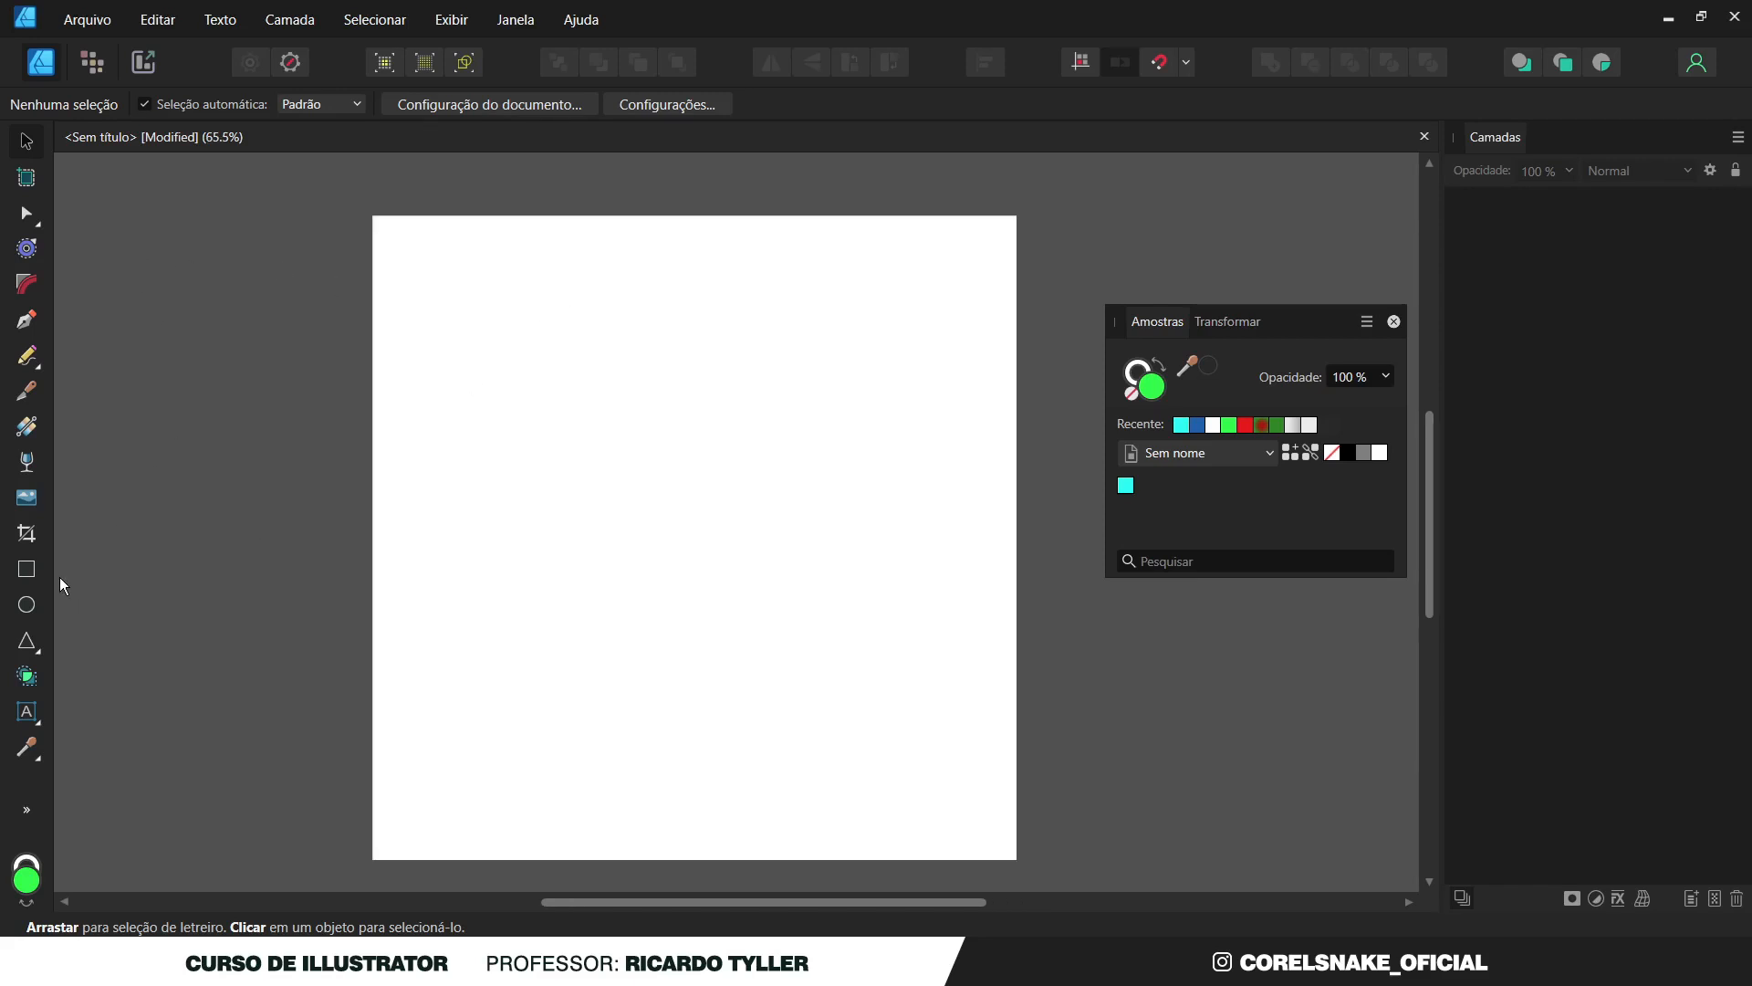
left_click(26, 570)
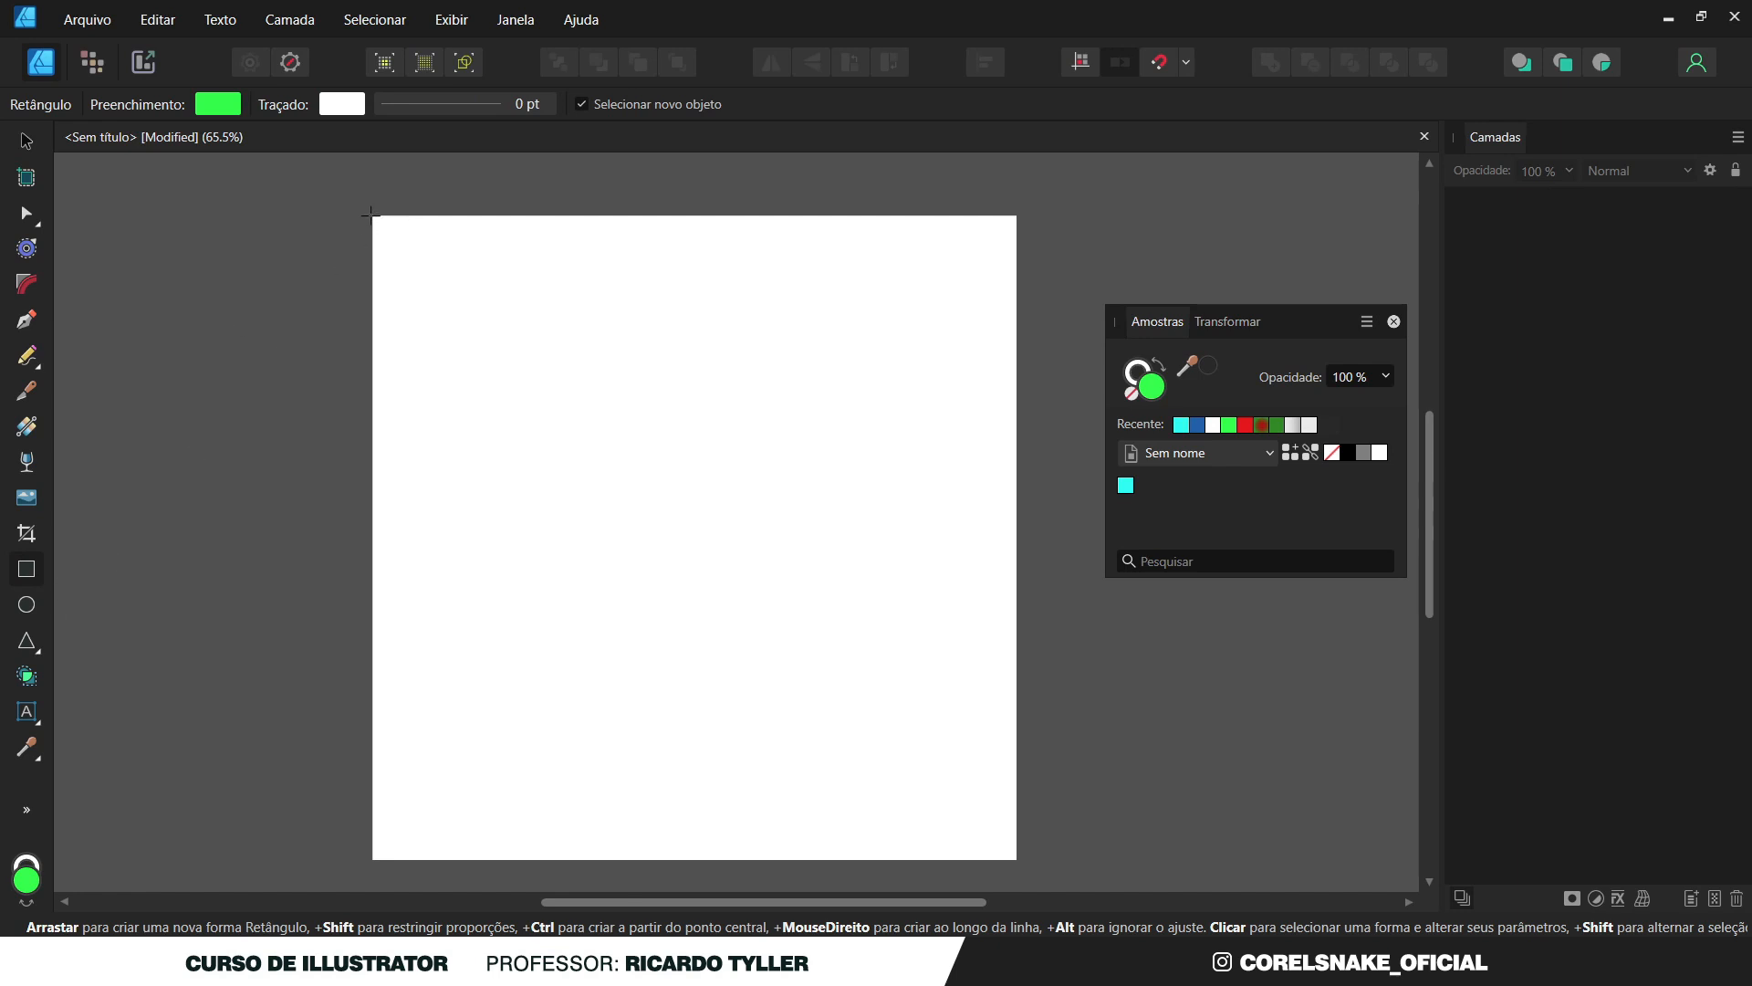
left_click_drag(516, 330, 795, 608)
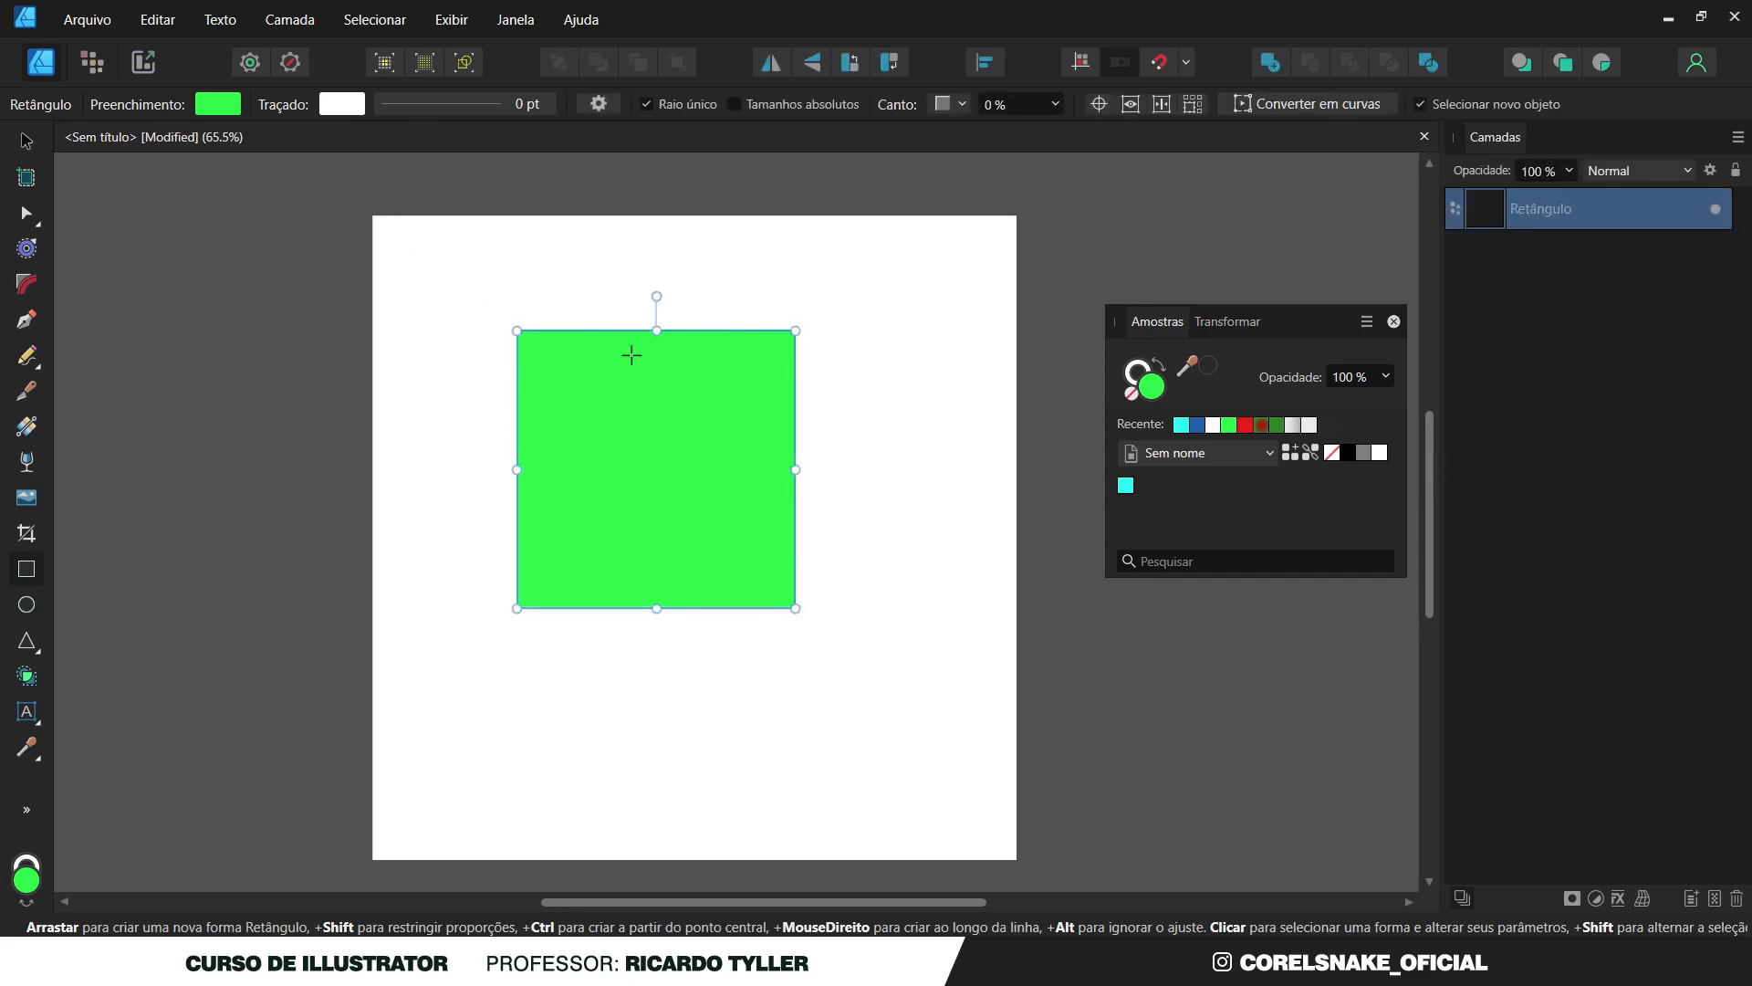
Duplicate the green square and place the copy beside the original, slightly lower.
left_click(26, 140)
left_click_drag(702, 411, 935, 464)
scroll(826, 436, "up", 6)
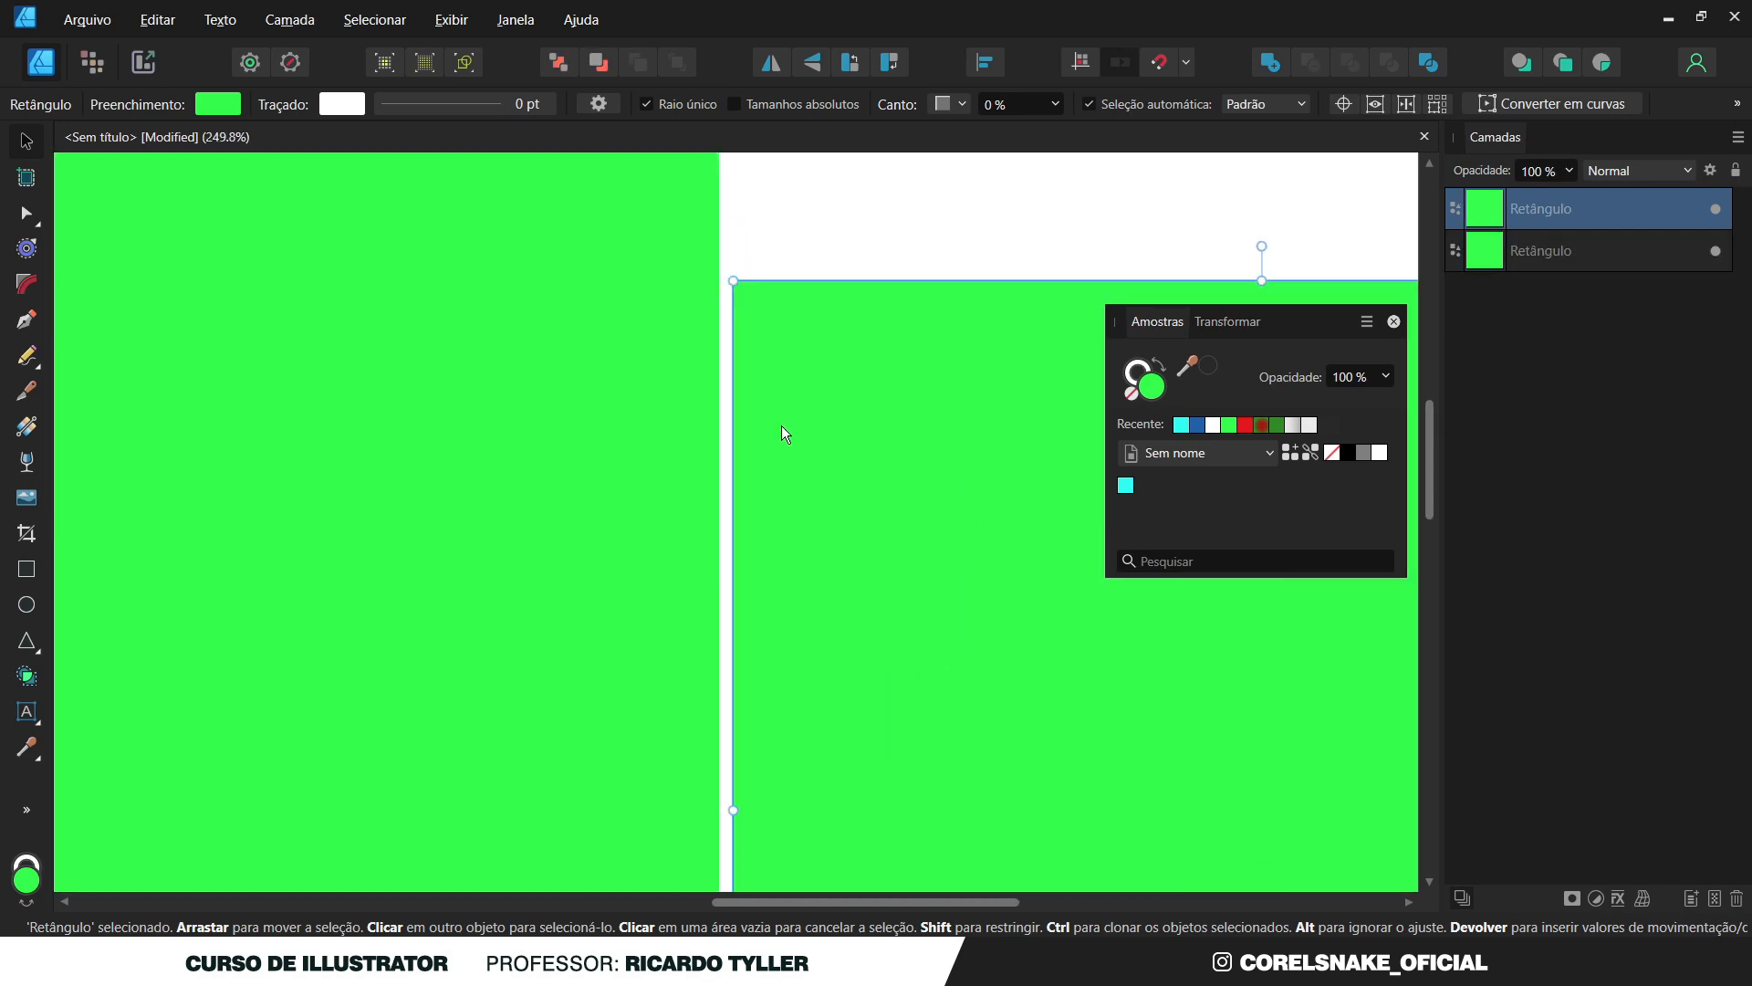
scroll(771, 427, "down", 8)
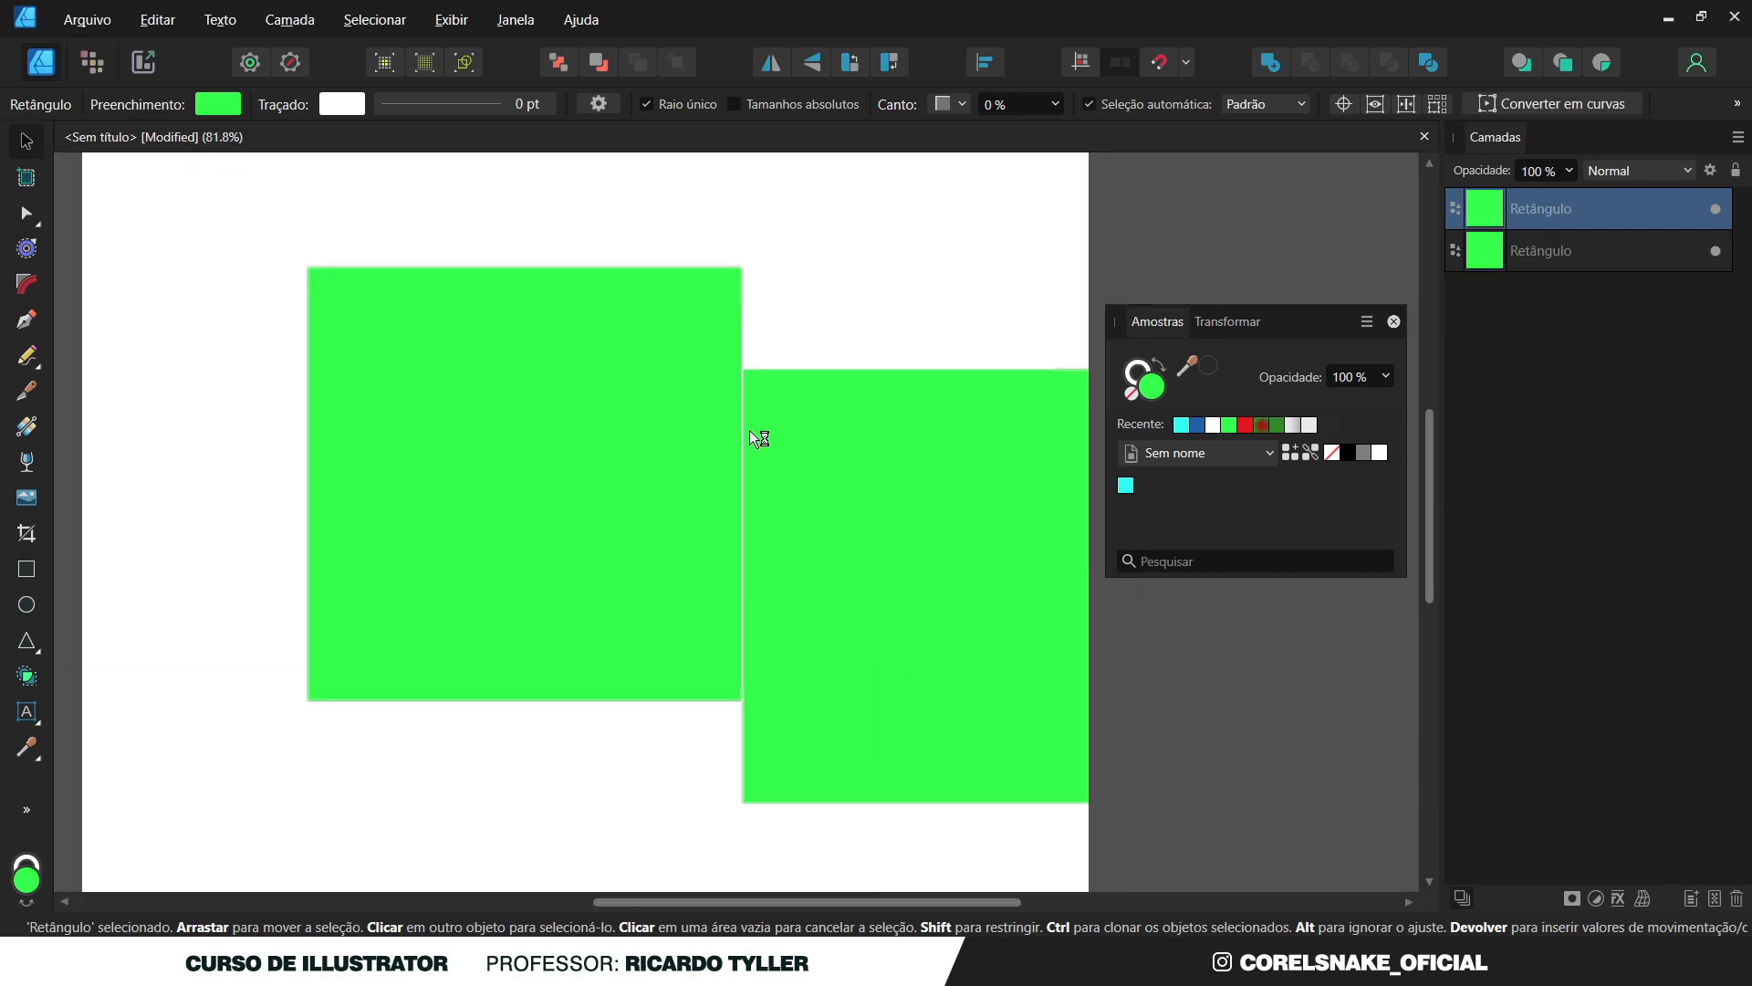
Move the copied square below the original and snap its upper edge to the original's lower edge.
left_click_drag(797, 461, 680, 595)
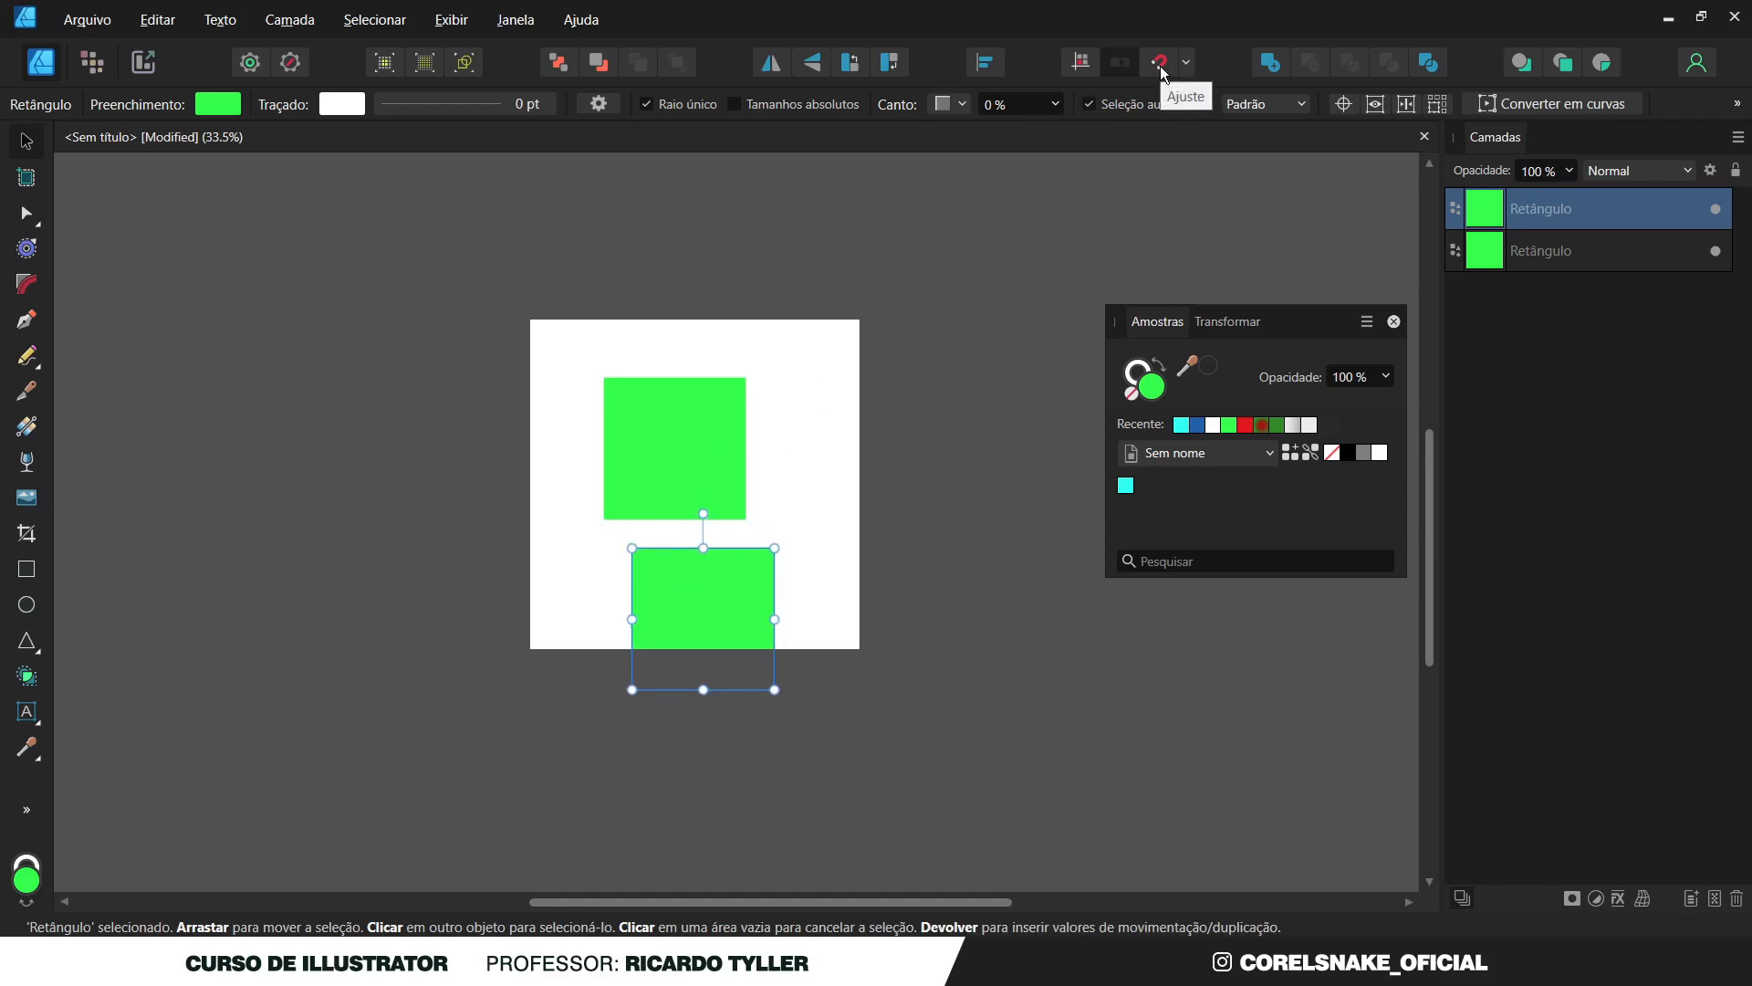
scroll(706, 600, "up", 4)
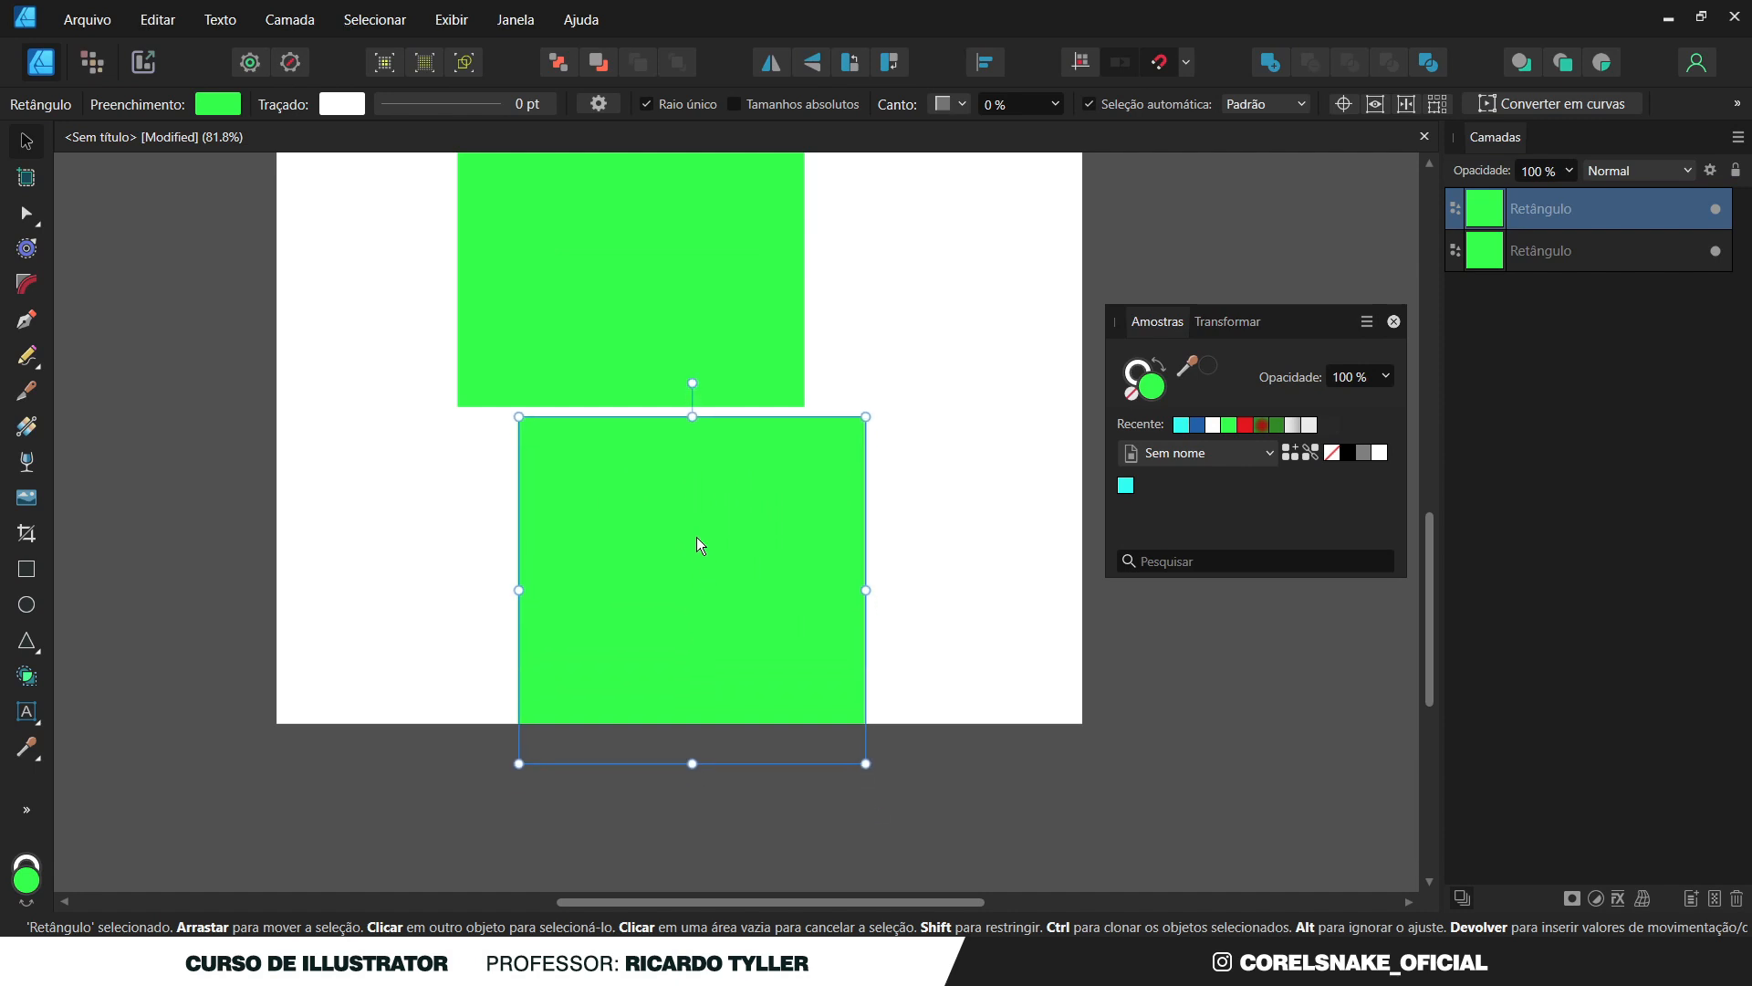
left_click_drag(697, 539, 650, 516)
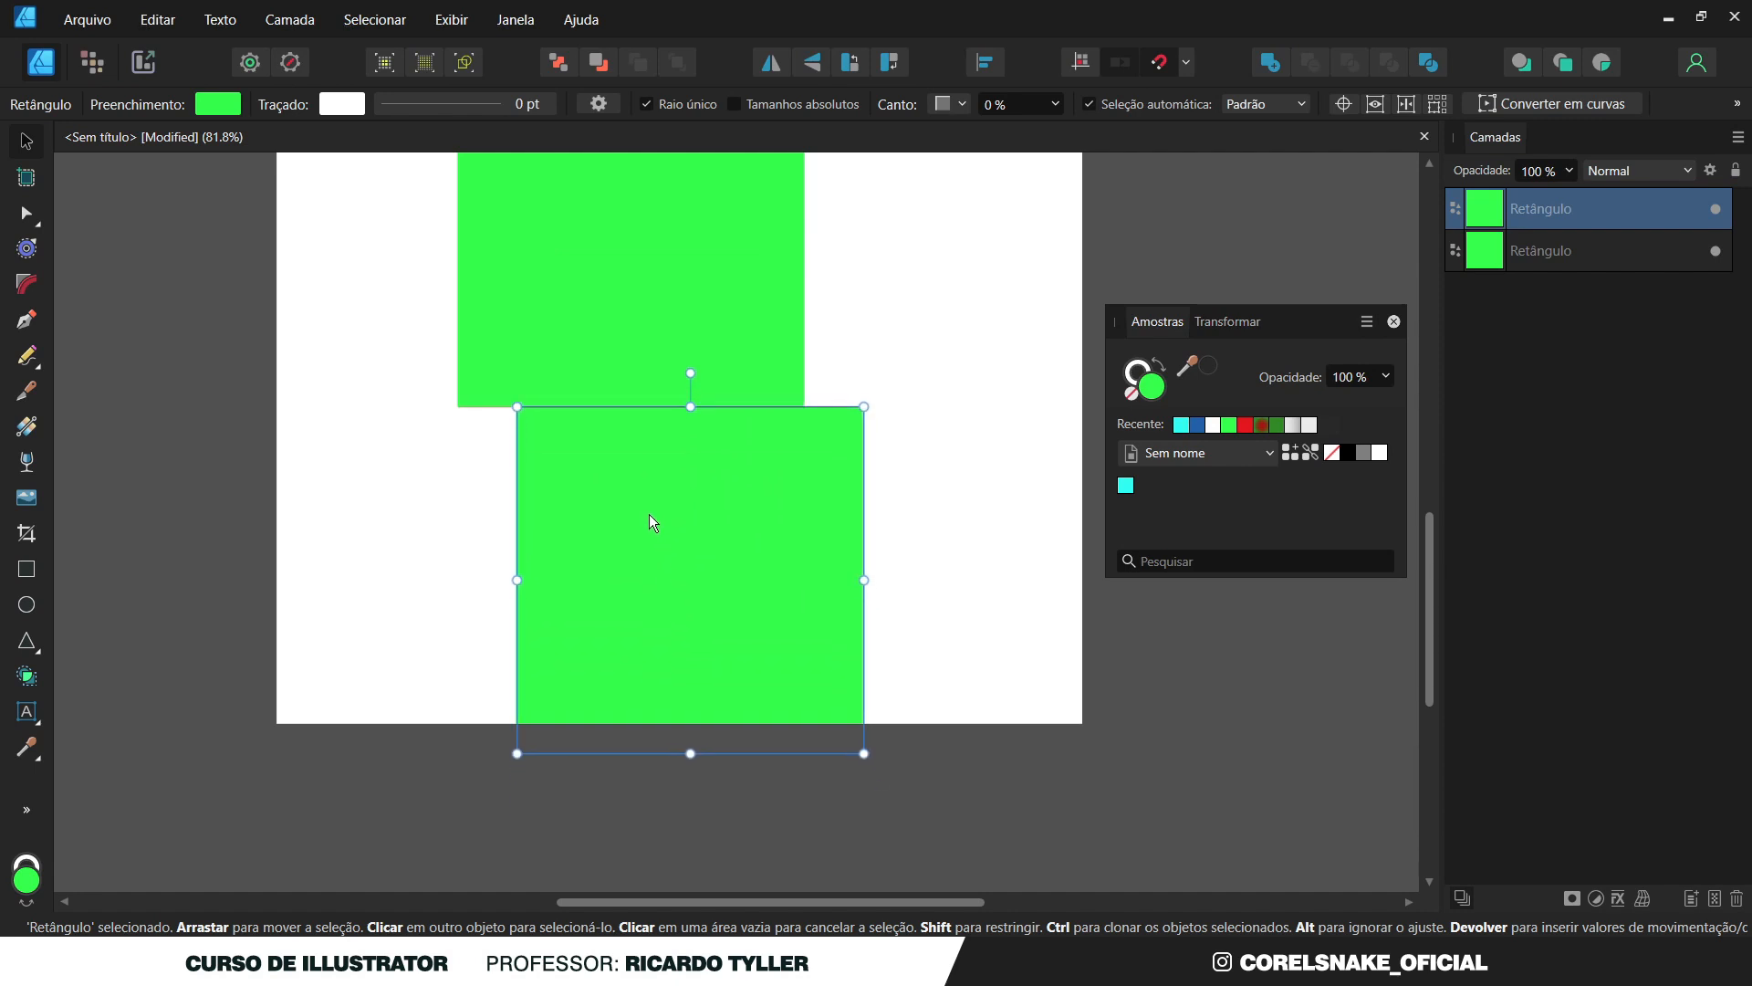
scroll(708, 599, "down", 3)
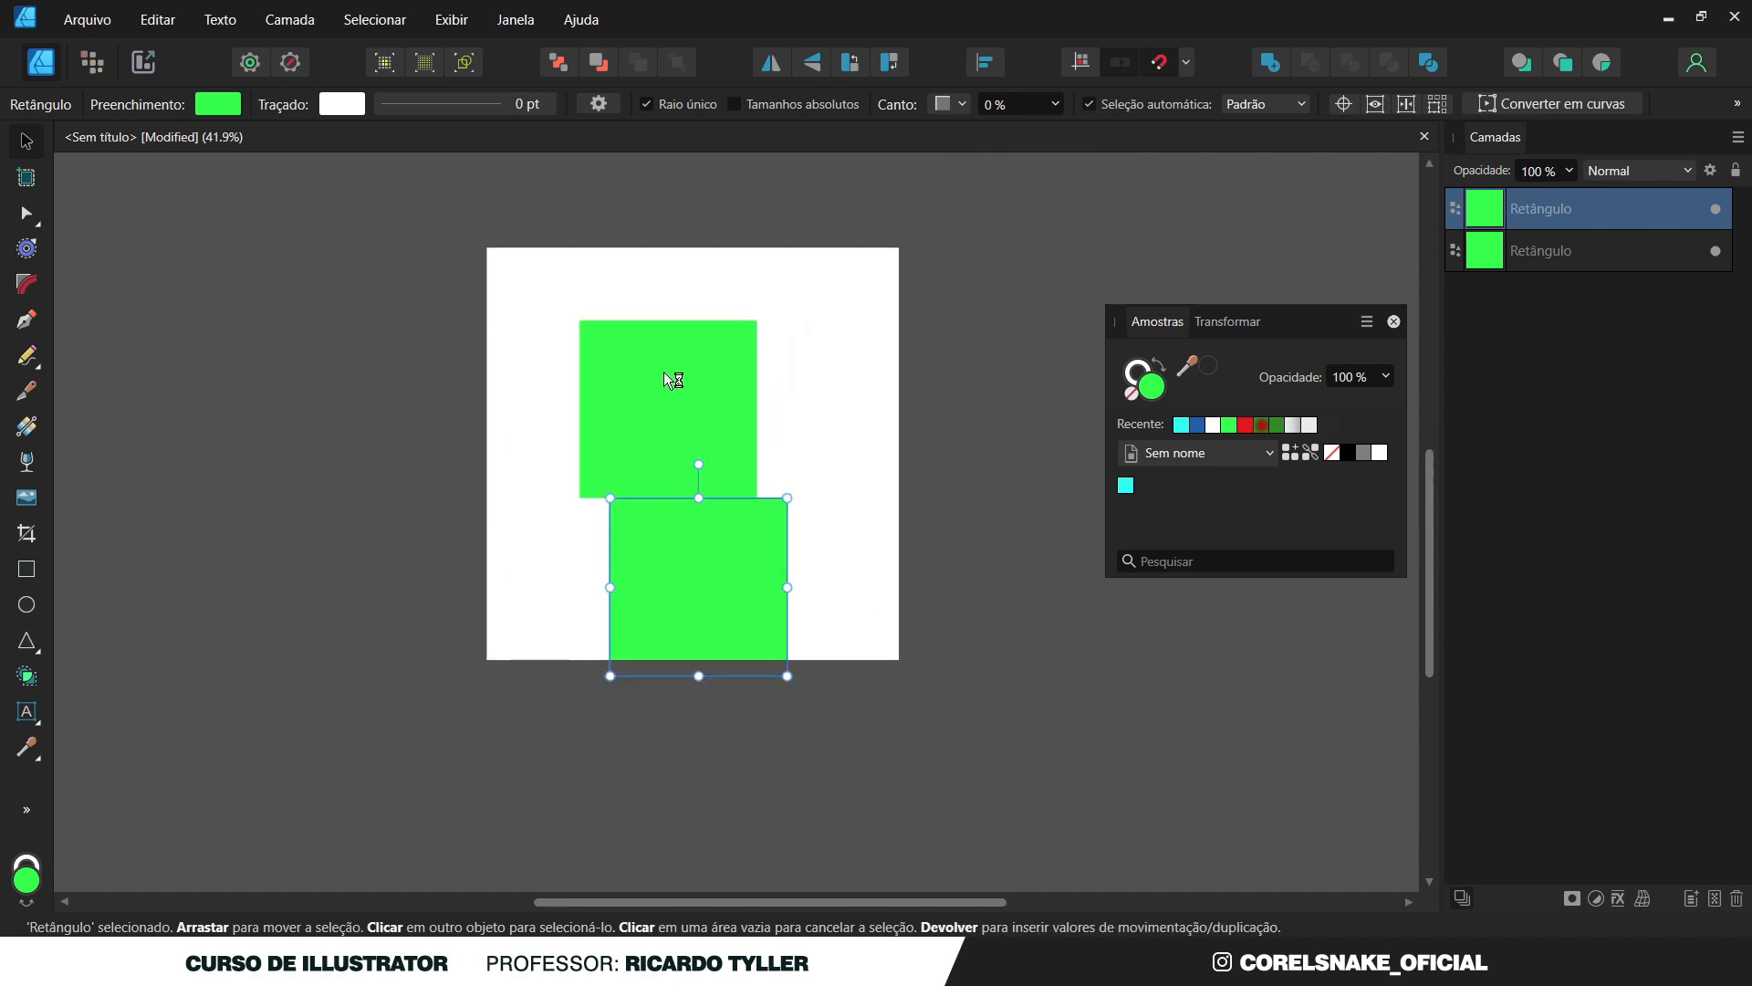
Snap the original square to the page's upper-left corner and enlarge it to cover the whole page.
left_click_drag(673, 380, 604, 295)
left_click(713, 542)
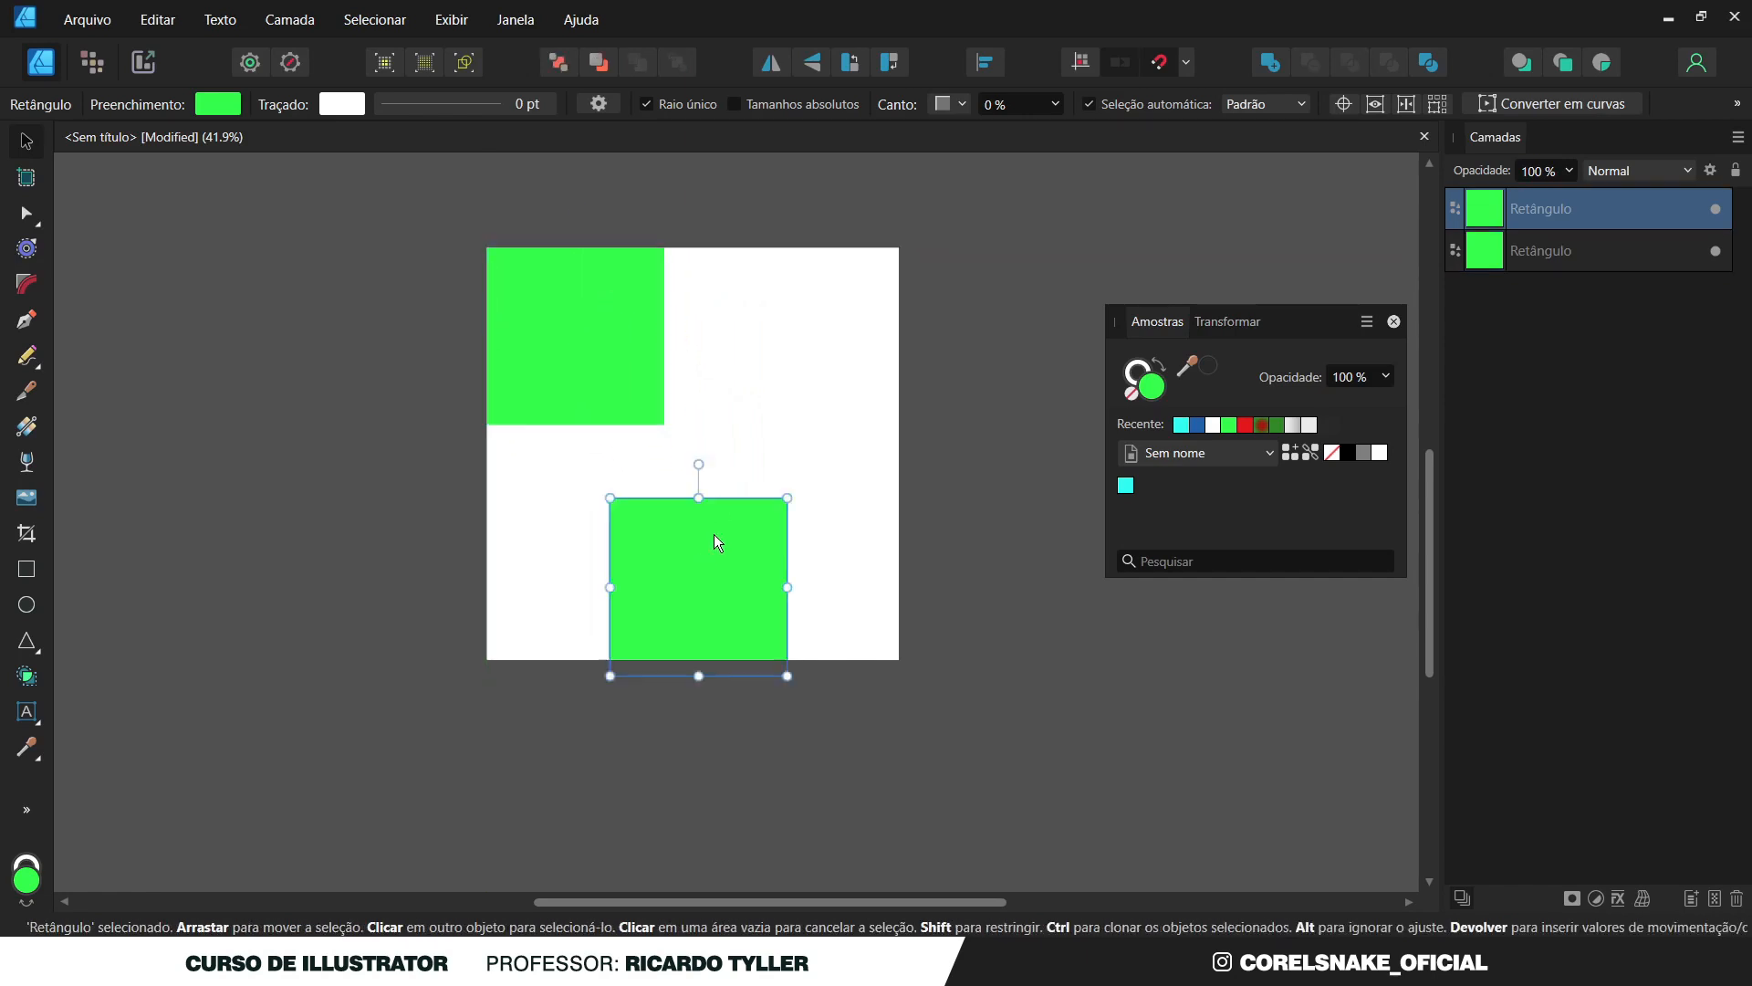
left_click_drag(716, 541, 901, 660)
left_click(632, 413)
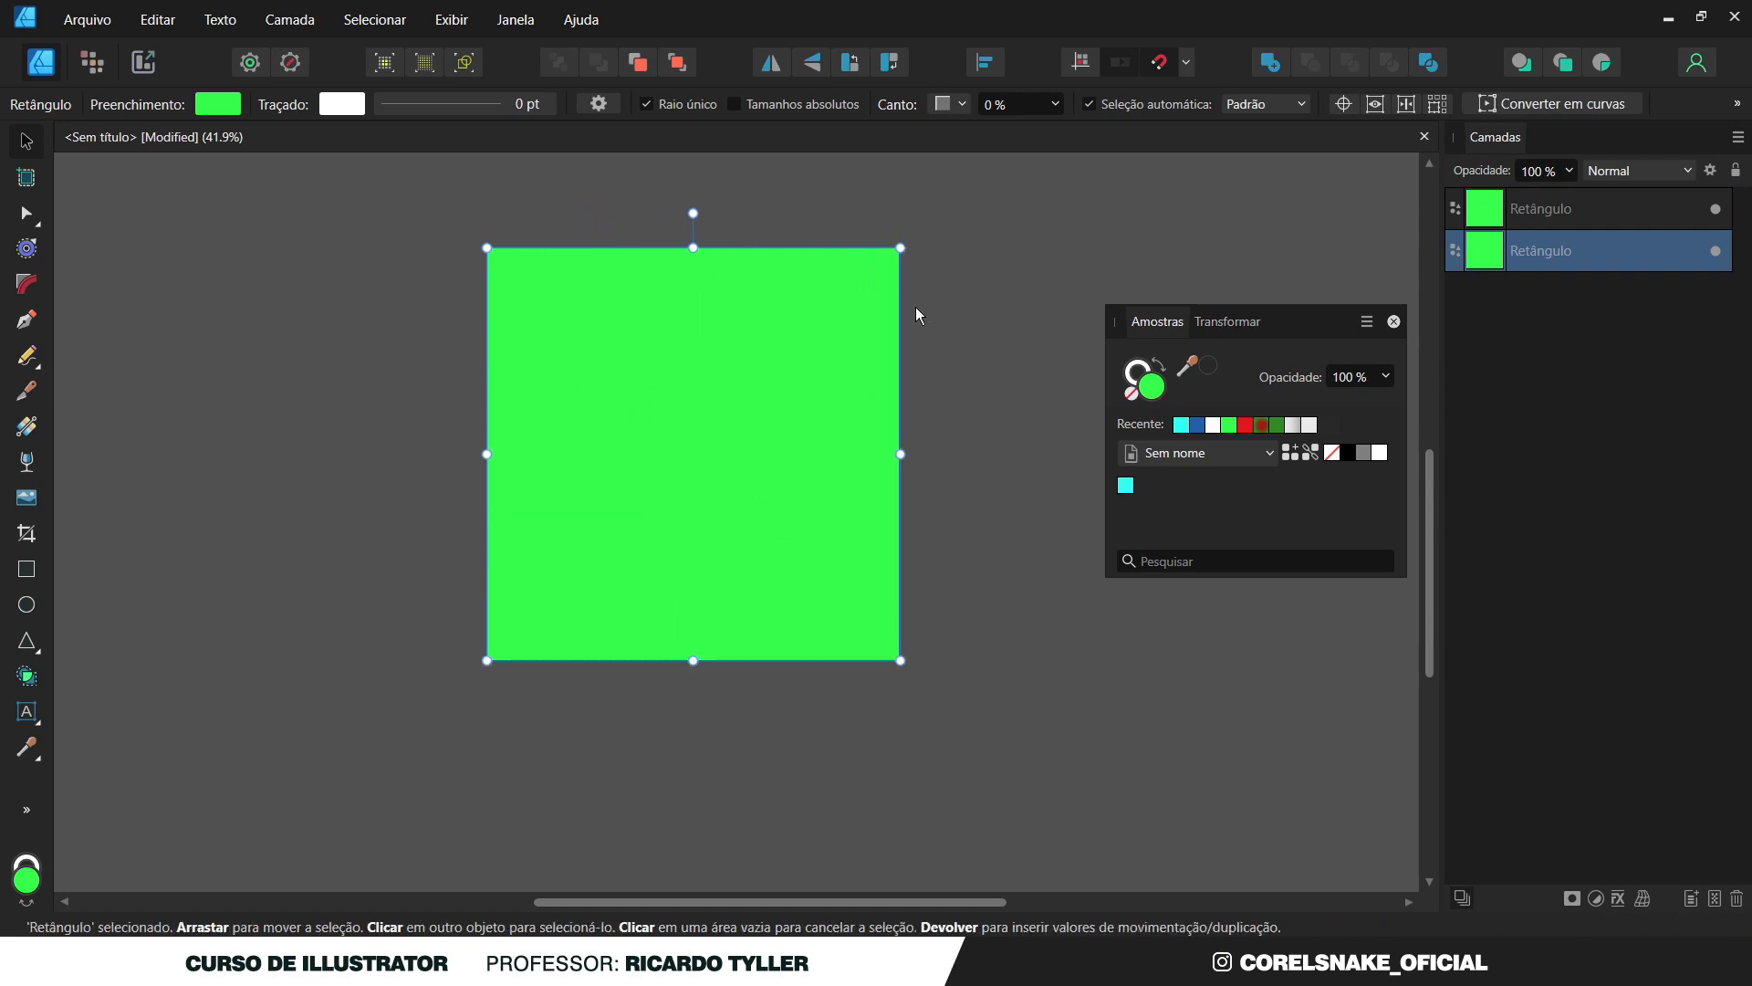
Check the snapping options and delete both green squares from the page.
left_click(1185, 62)
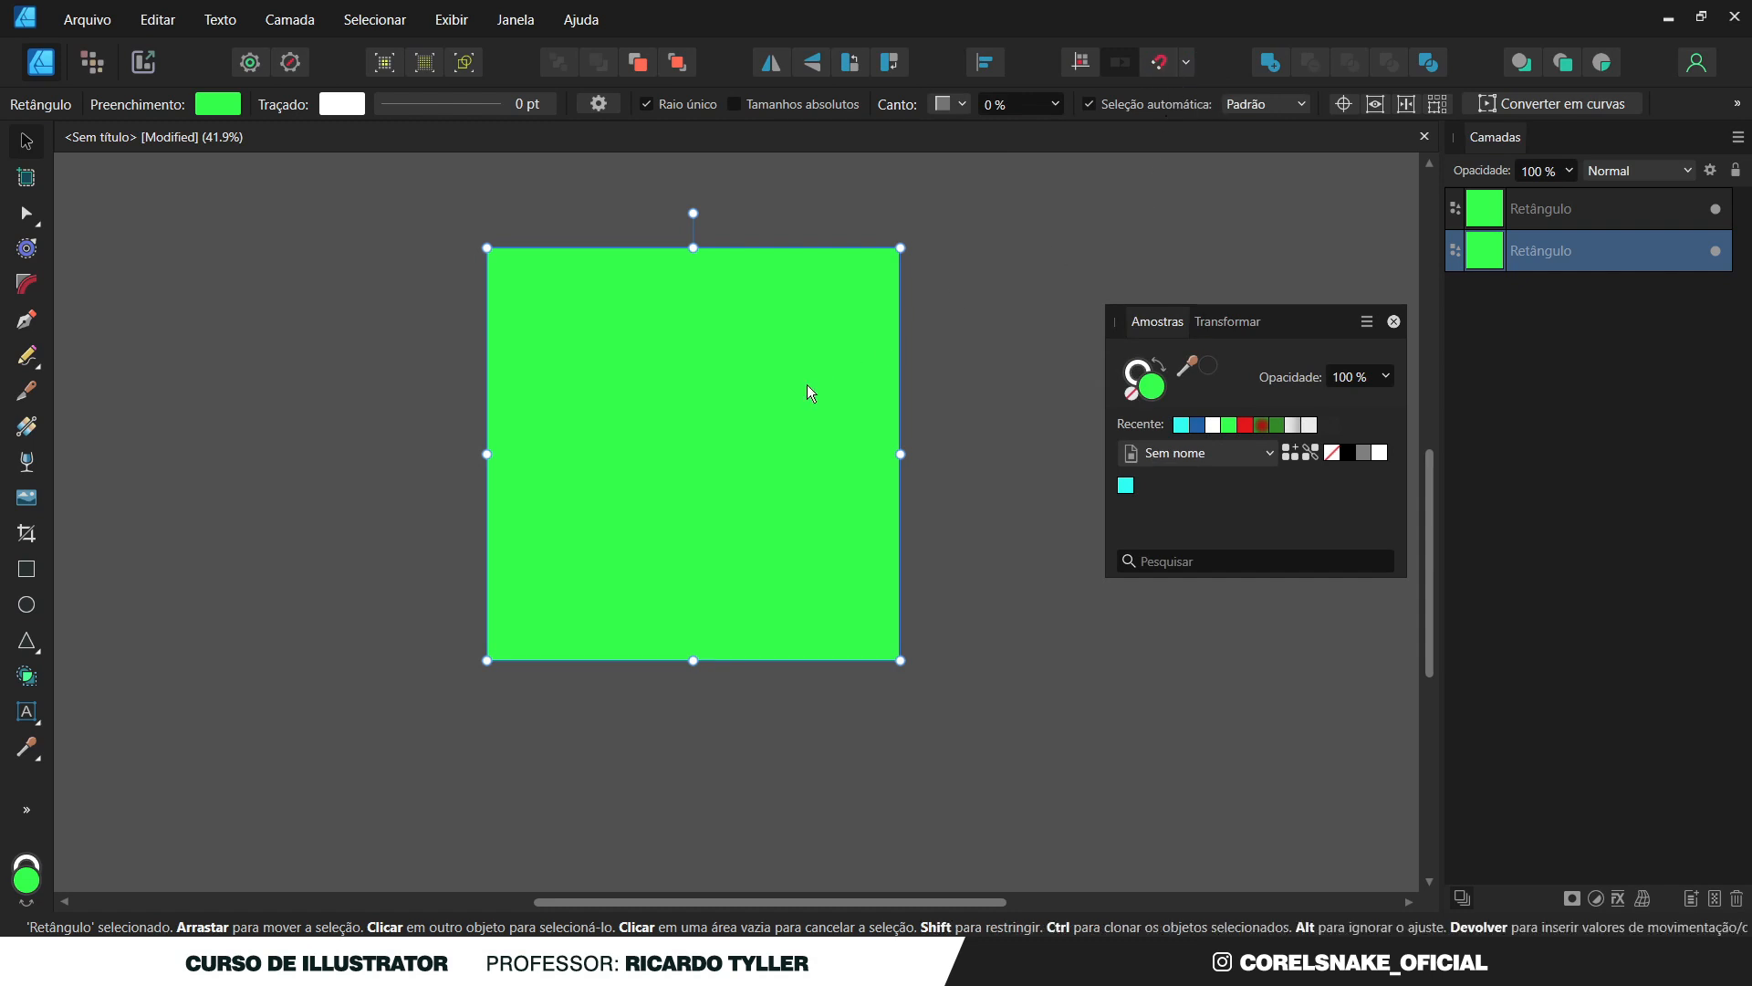
key("Delete")
key("Delete")
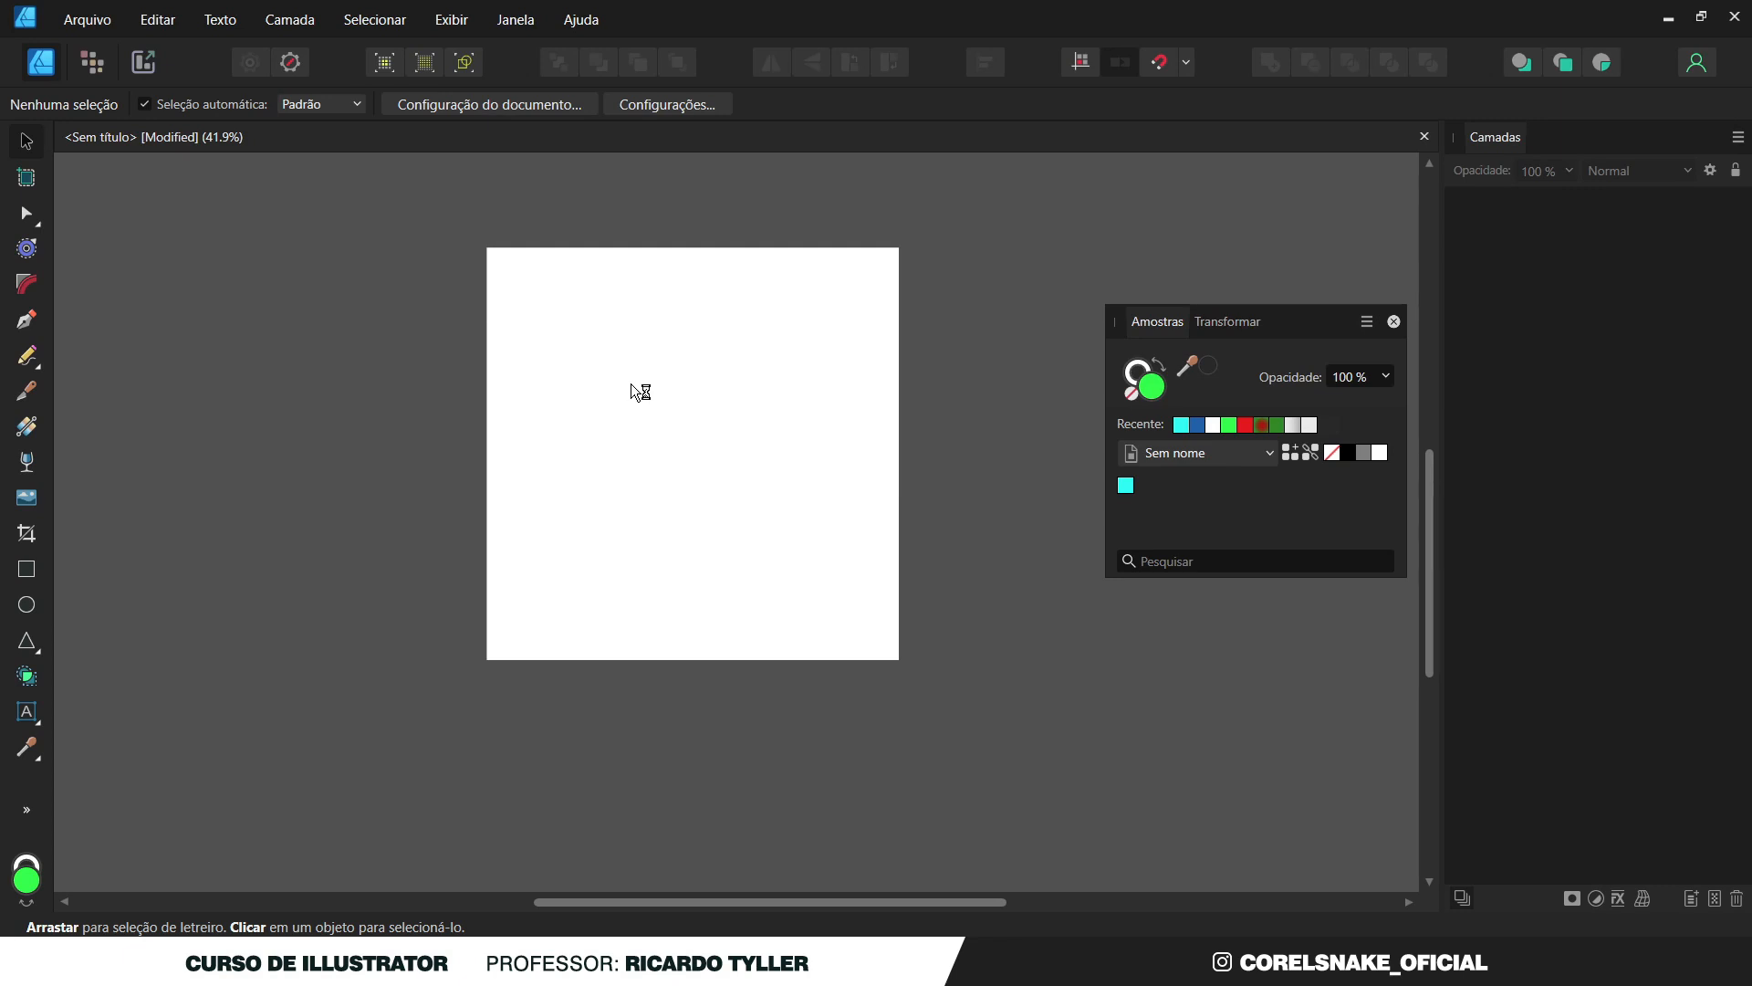
scroll(630, 391, "up", 1)
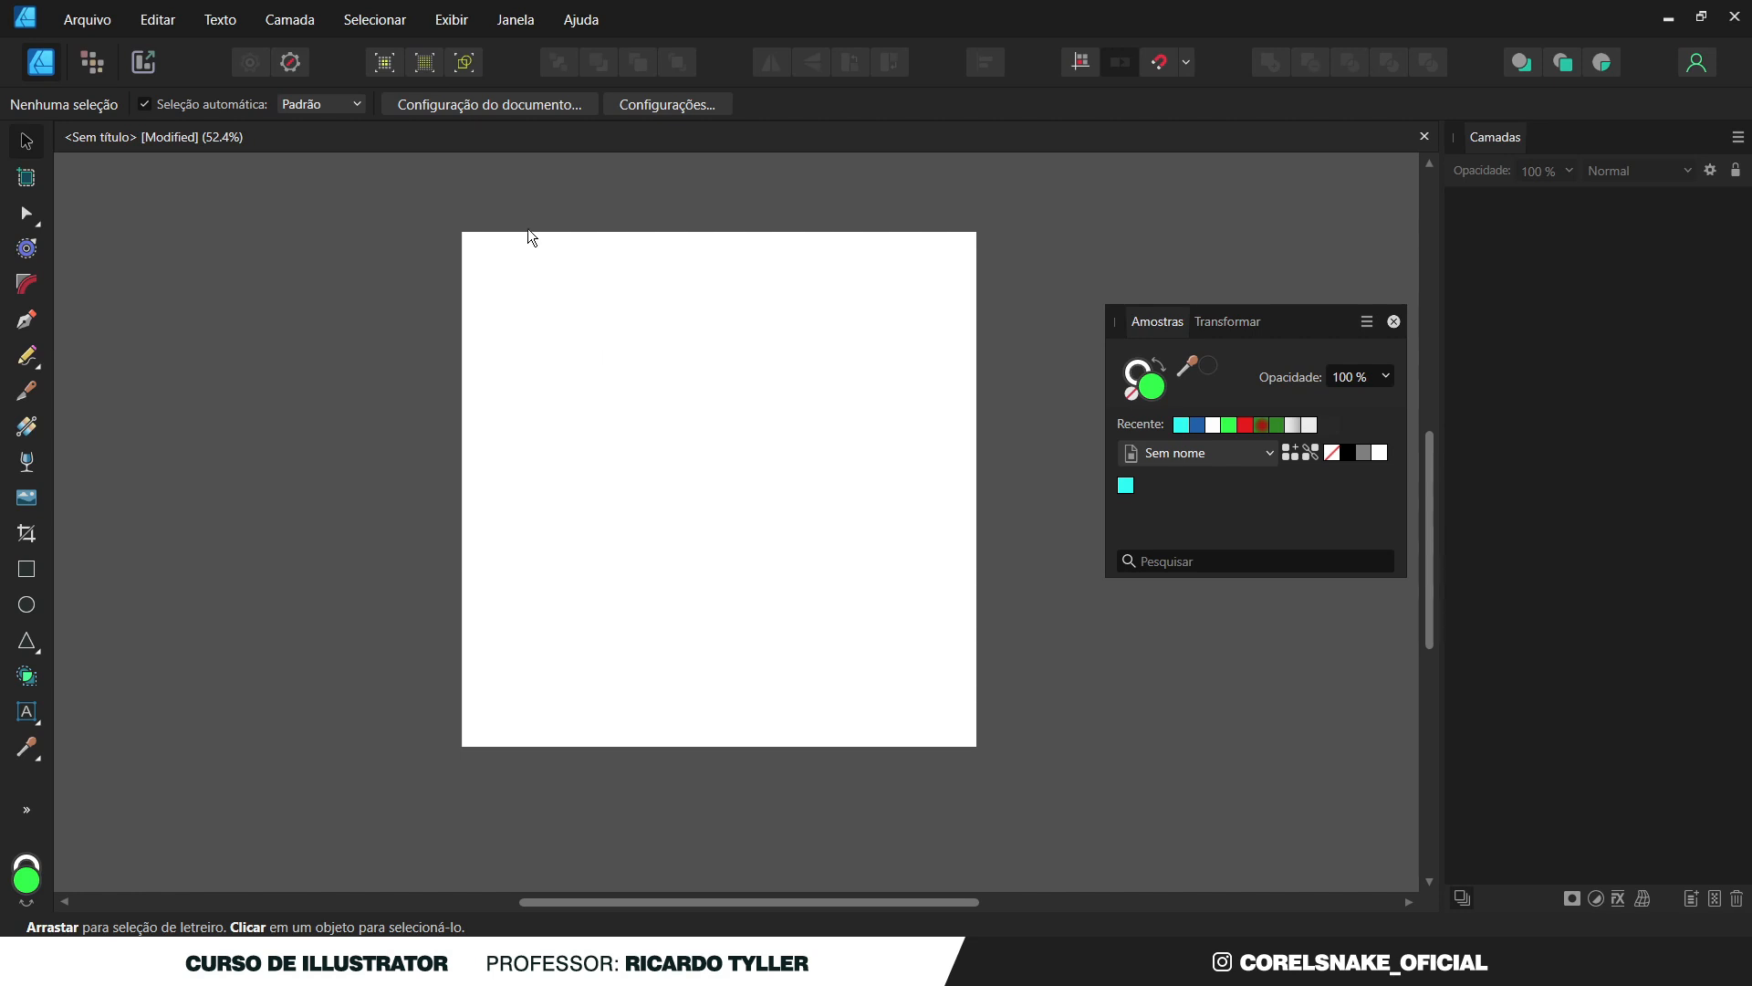
Examine the document setup's dimensions, colour, margin and bleed settings without changing them.
left_click(520, 106)
left_click_drag(747, 188, 589, 223)
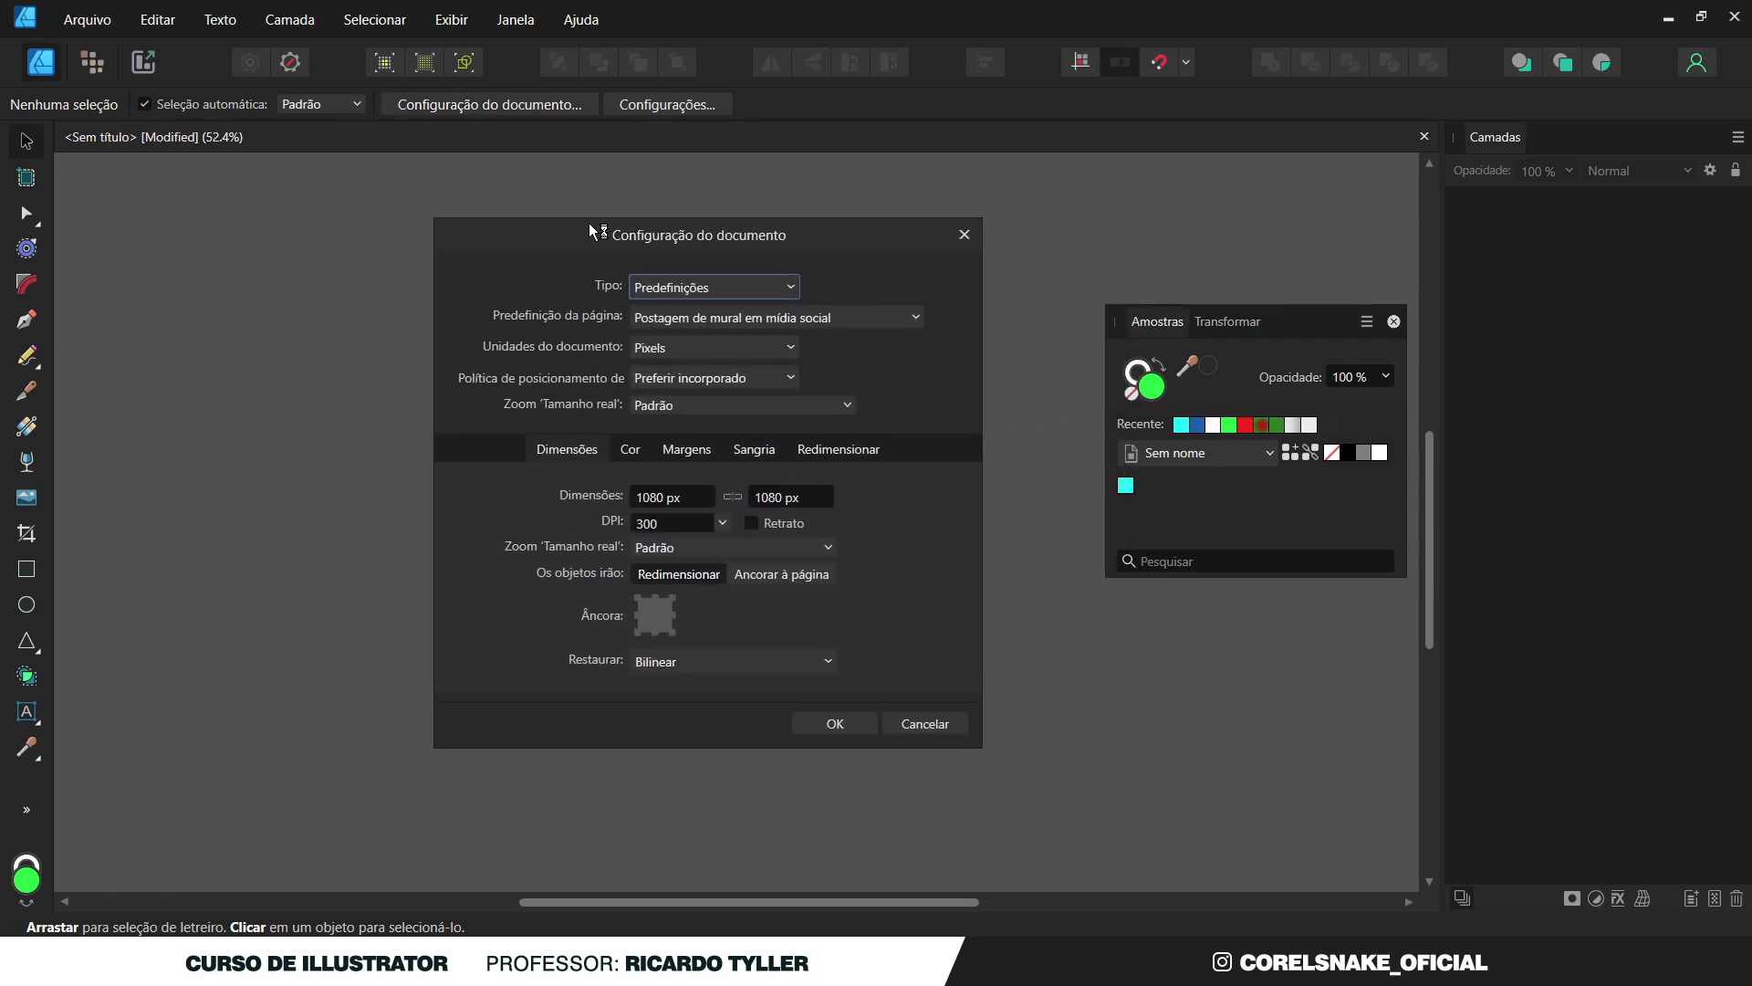
left_click(687, 500)
left_click(782, 496)
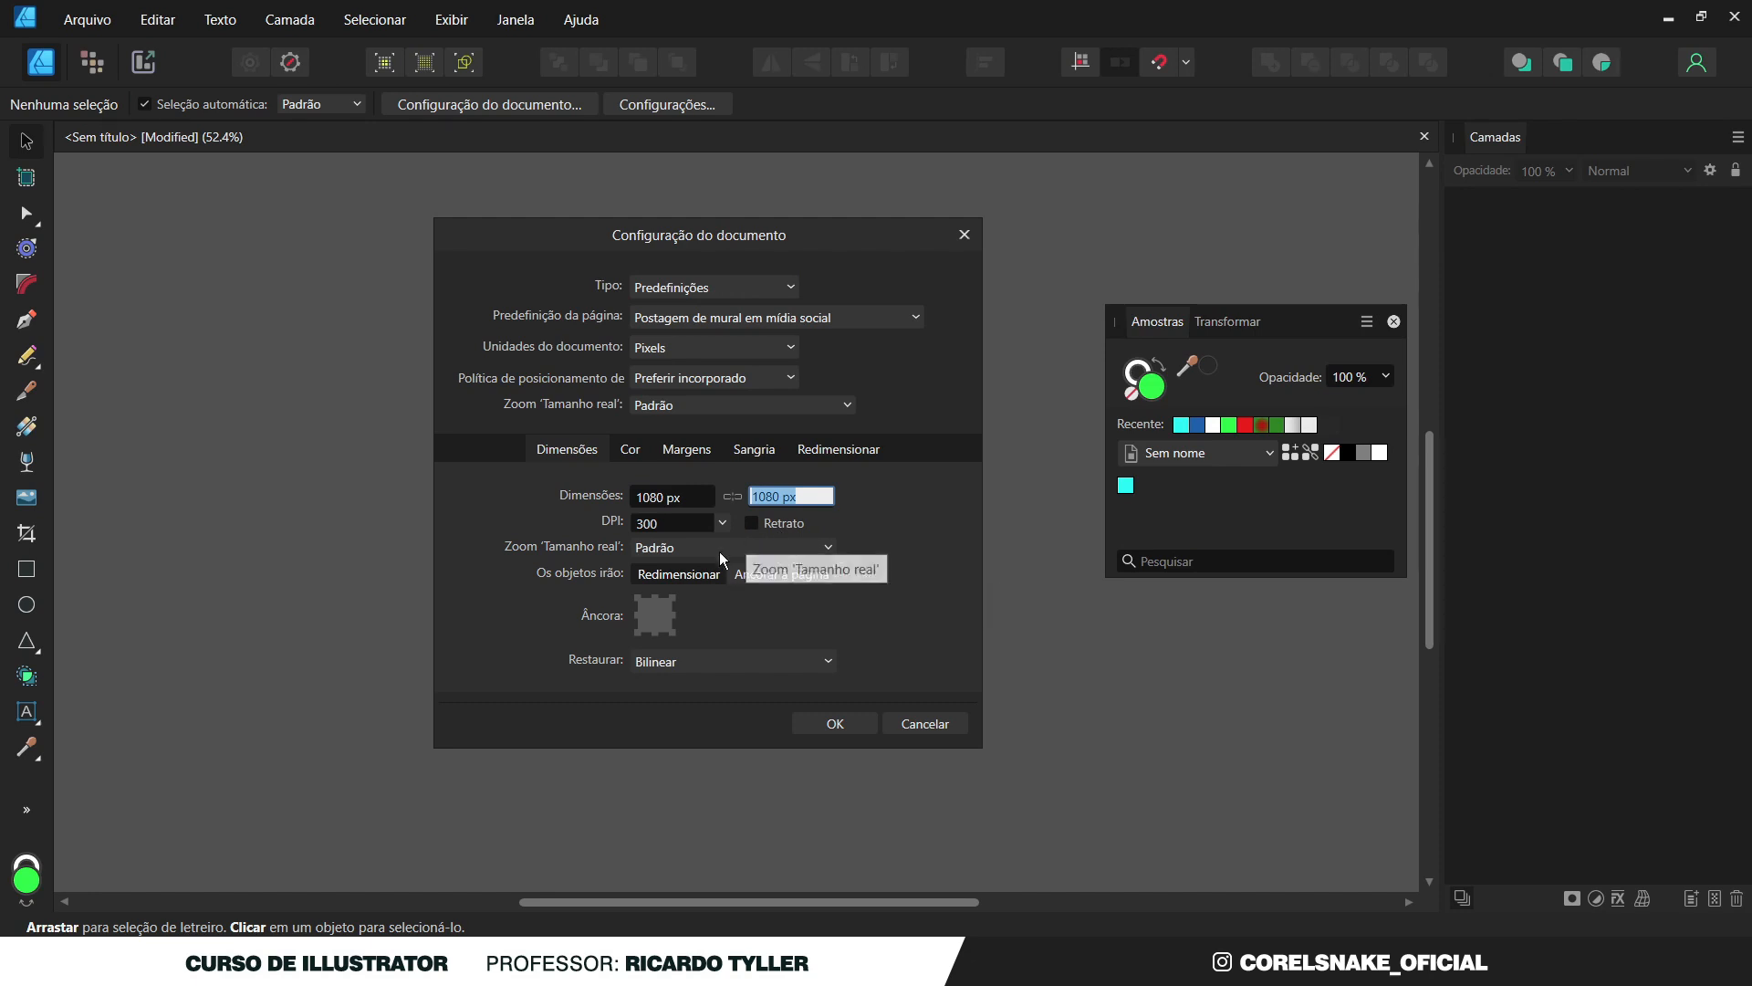
left_click(630, 450)
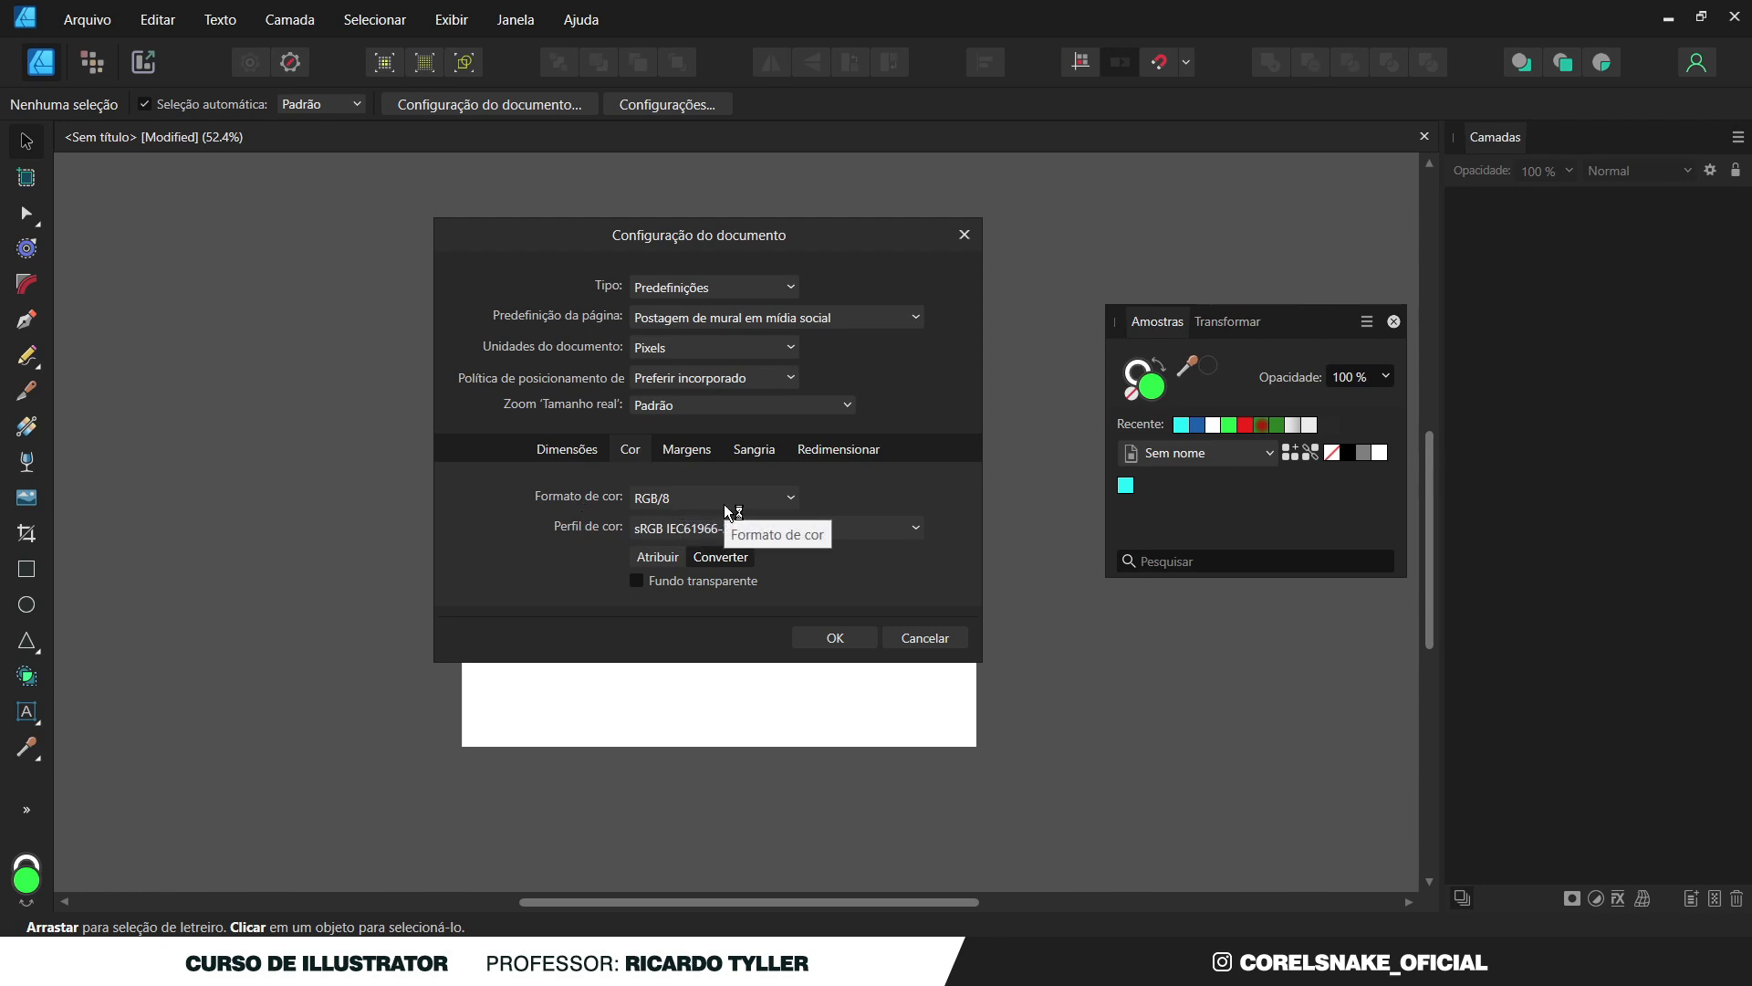
left_click(688, 451)
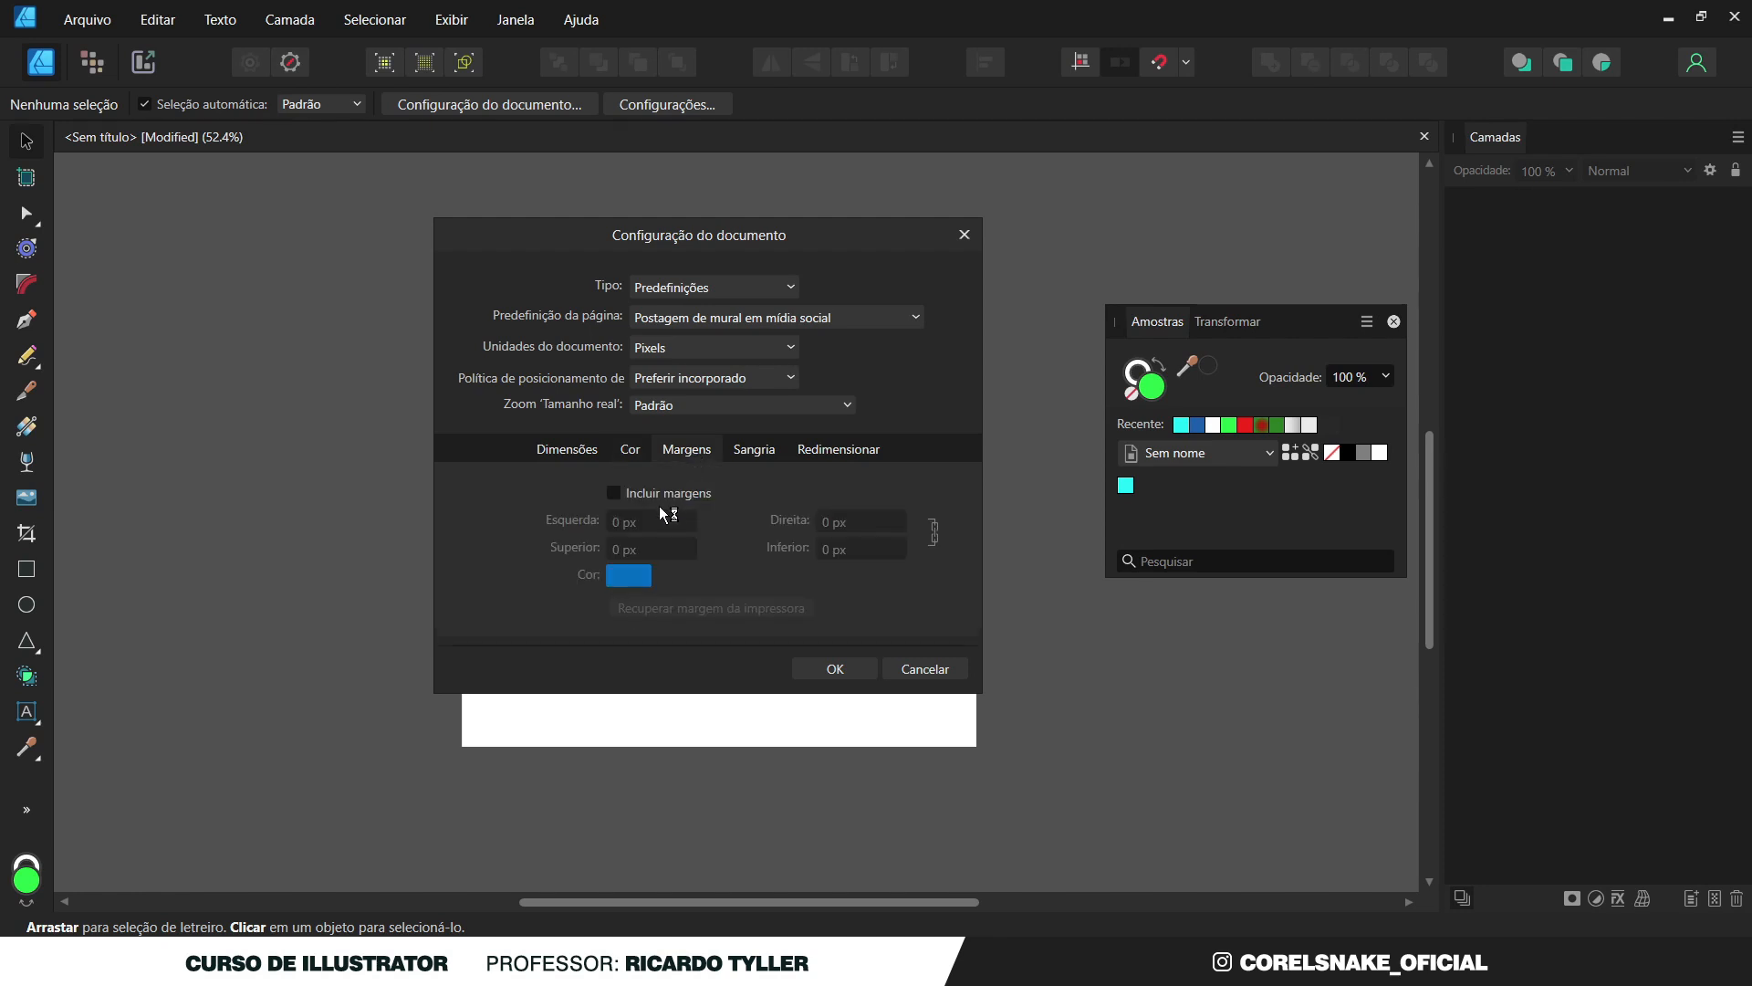
left_click(752, 453)
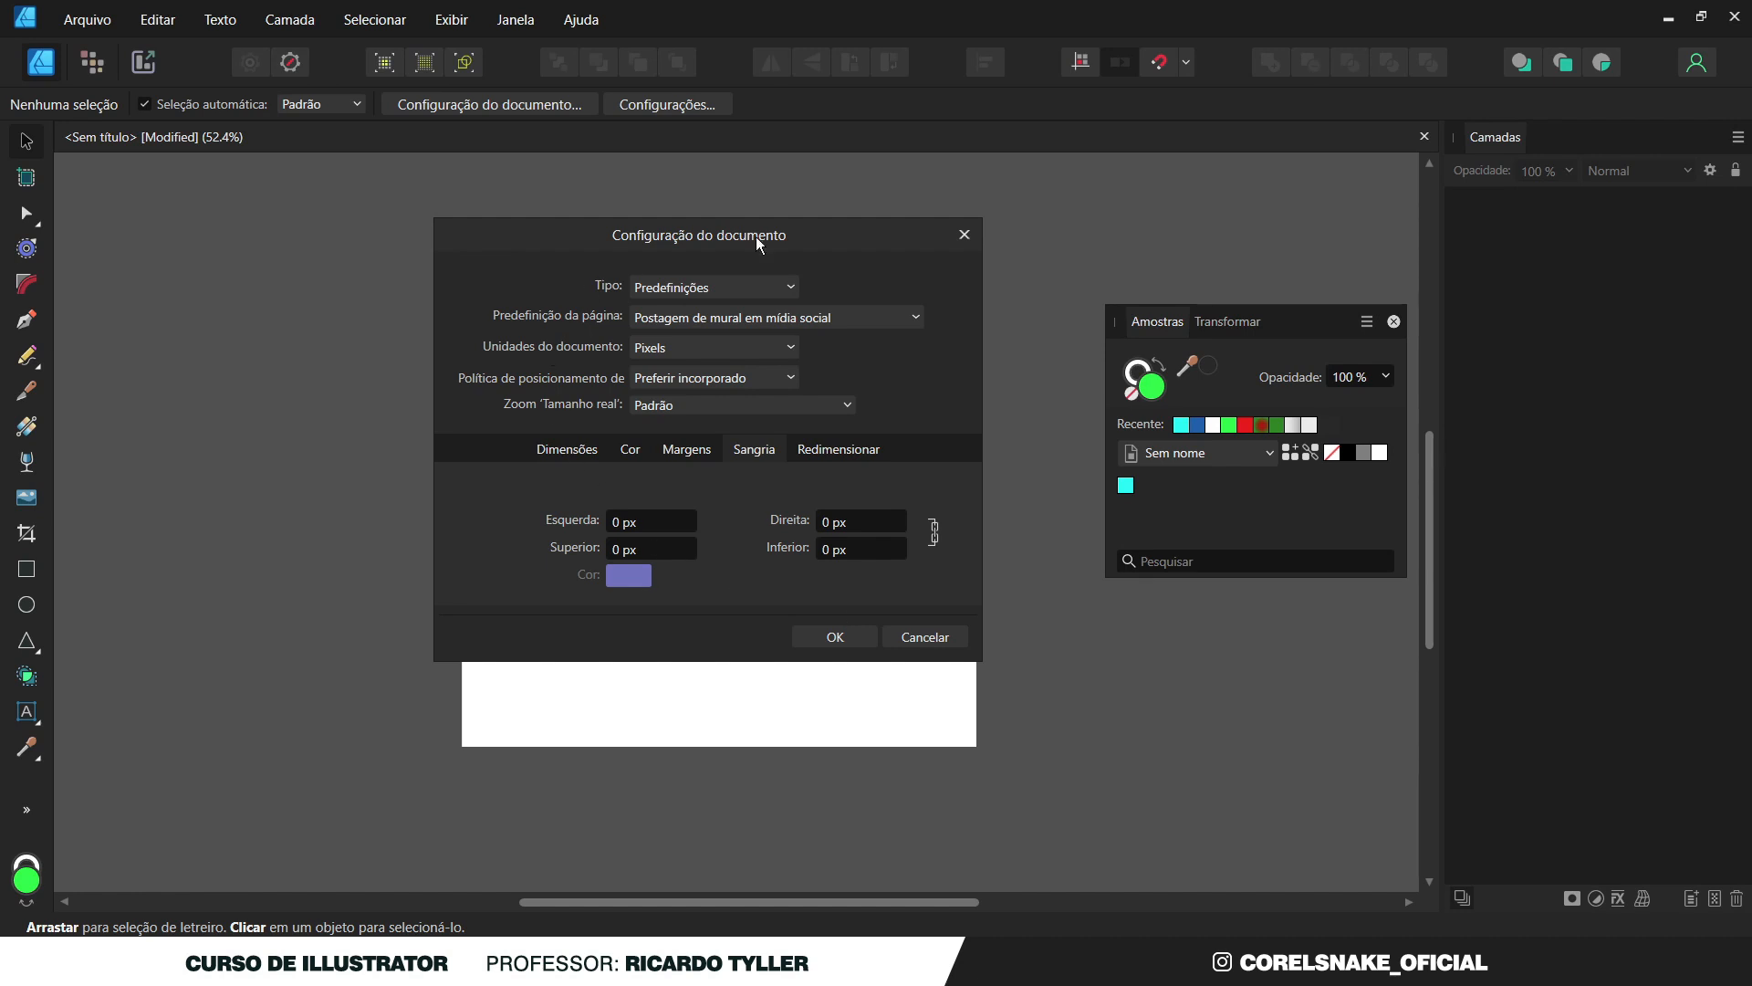
left_click(965, 236)
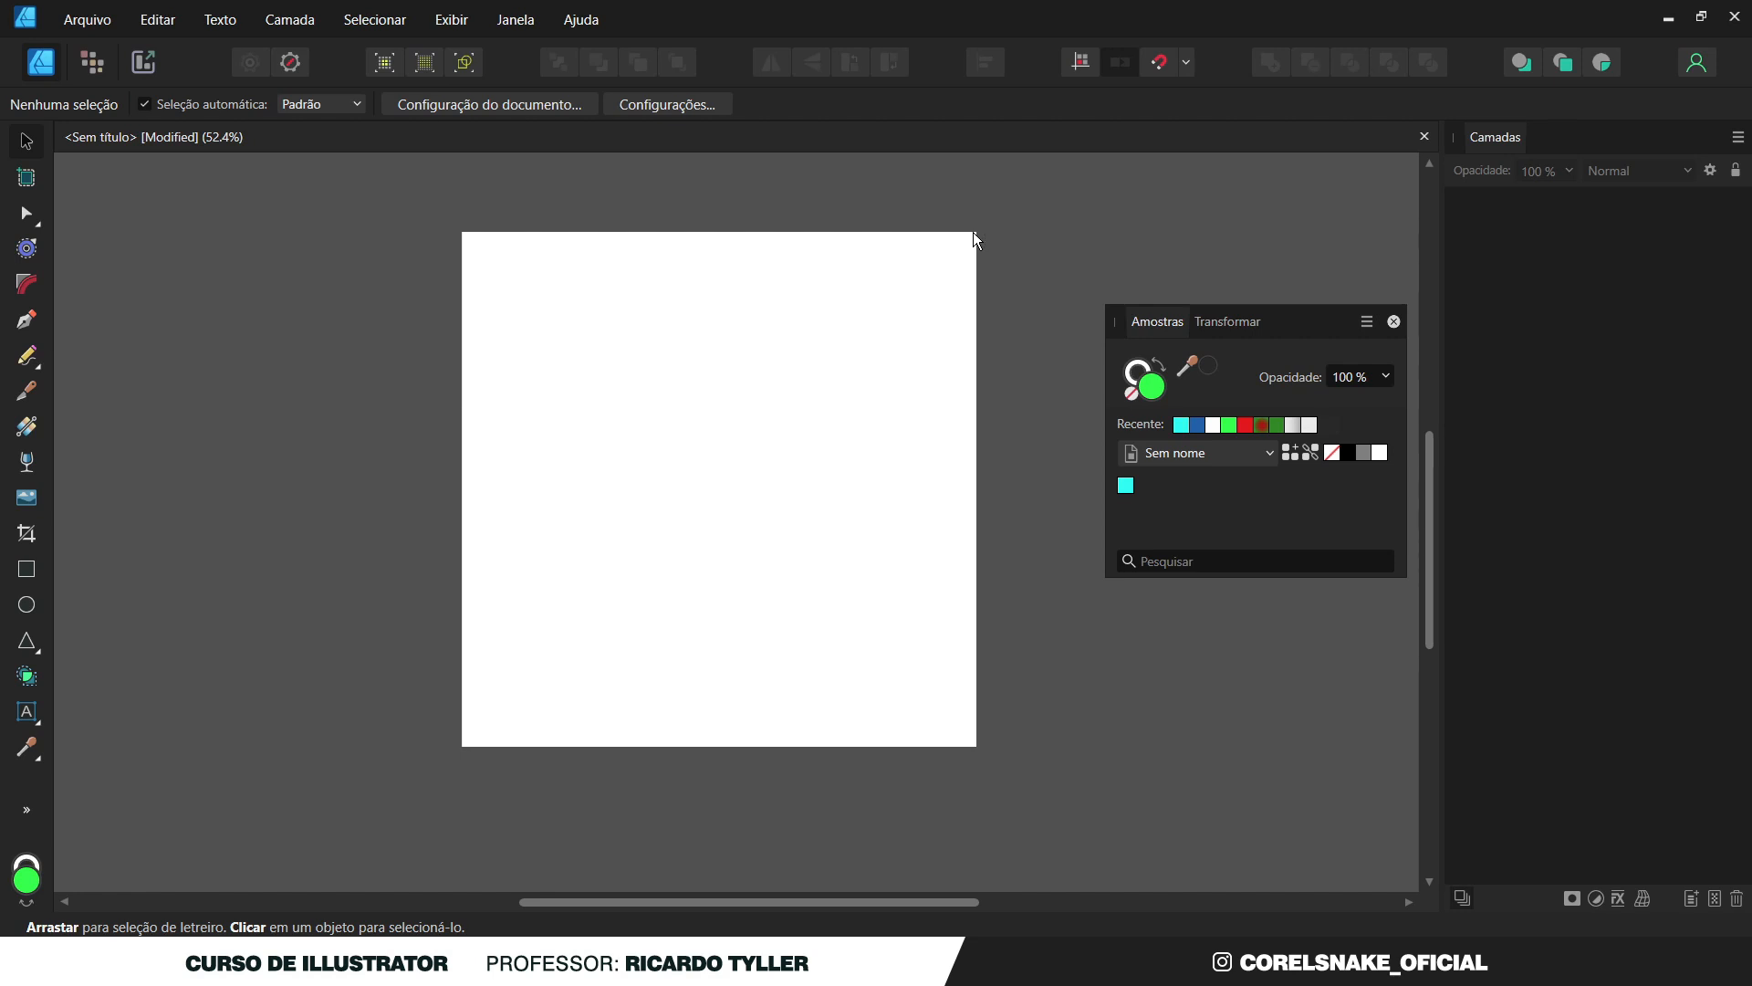
Show the rulers and place a vertical guide at about 210 px and horizontal guides at about 390 px and 790 px.
key("ctrl+r")
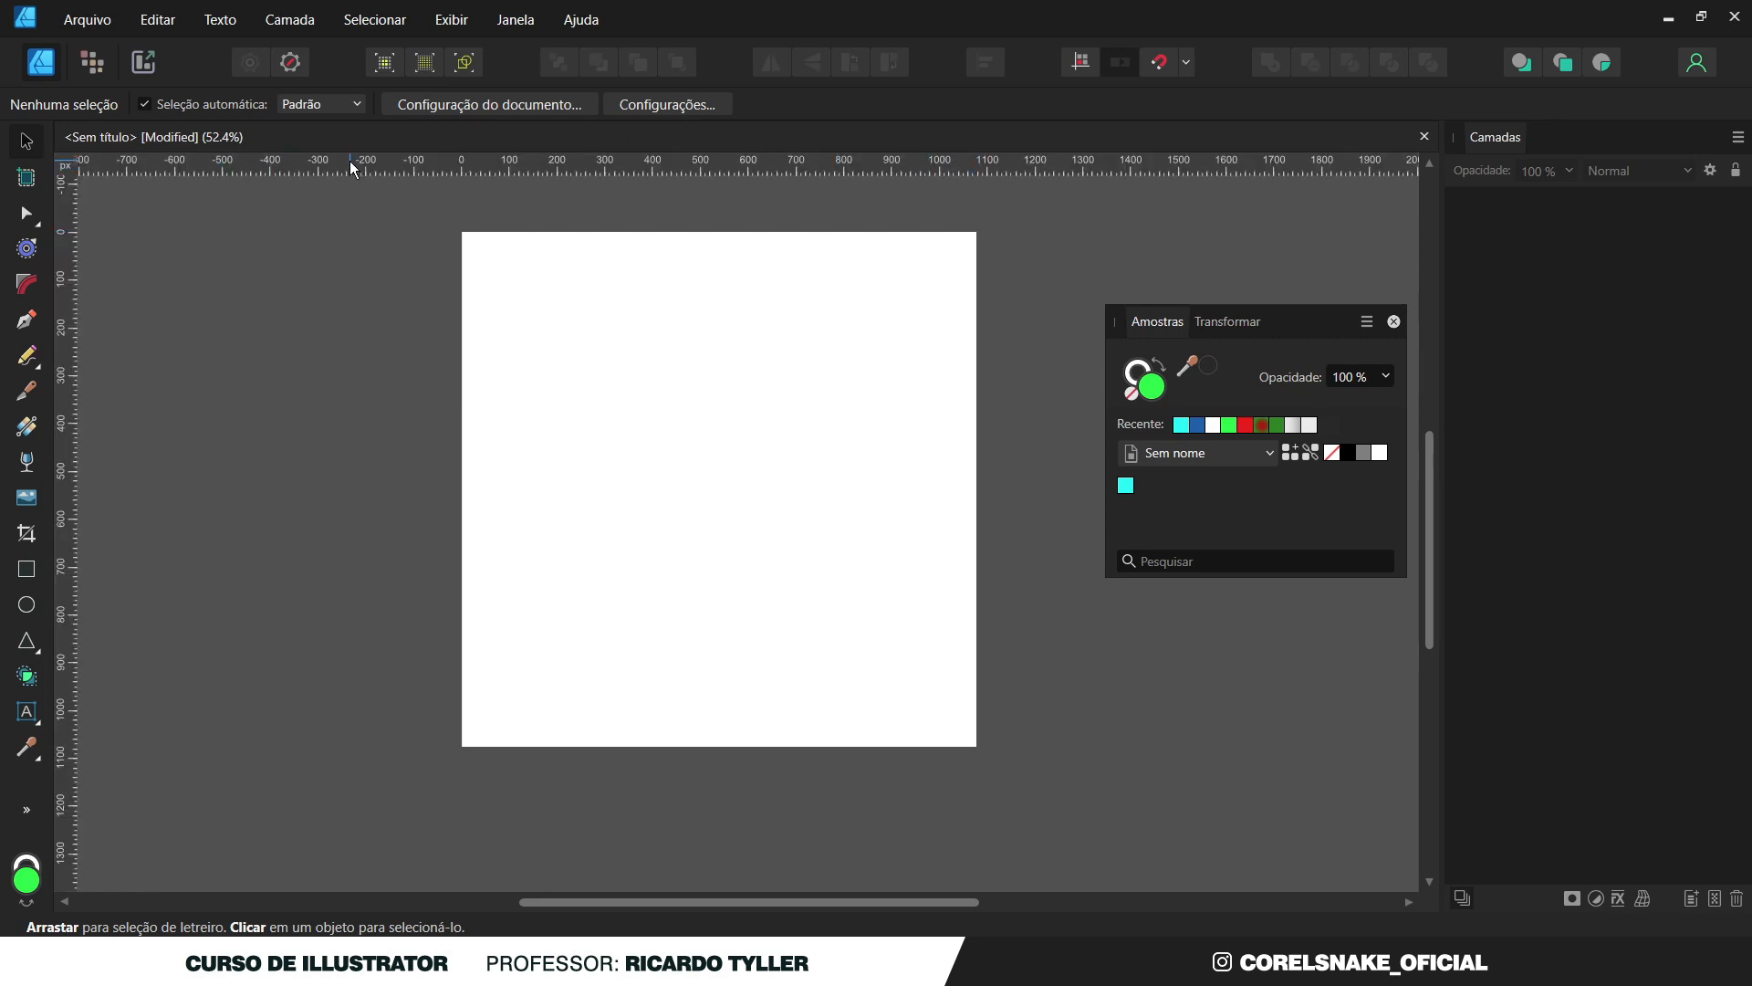
left_click_drag(620, 163, 621, 367)
left_click_drag(71, 329, 562, 368)
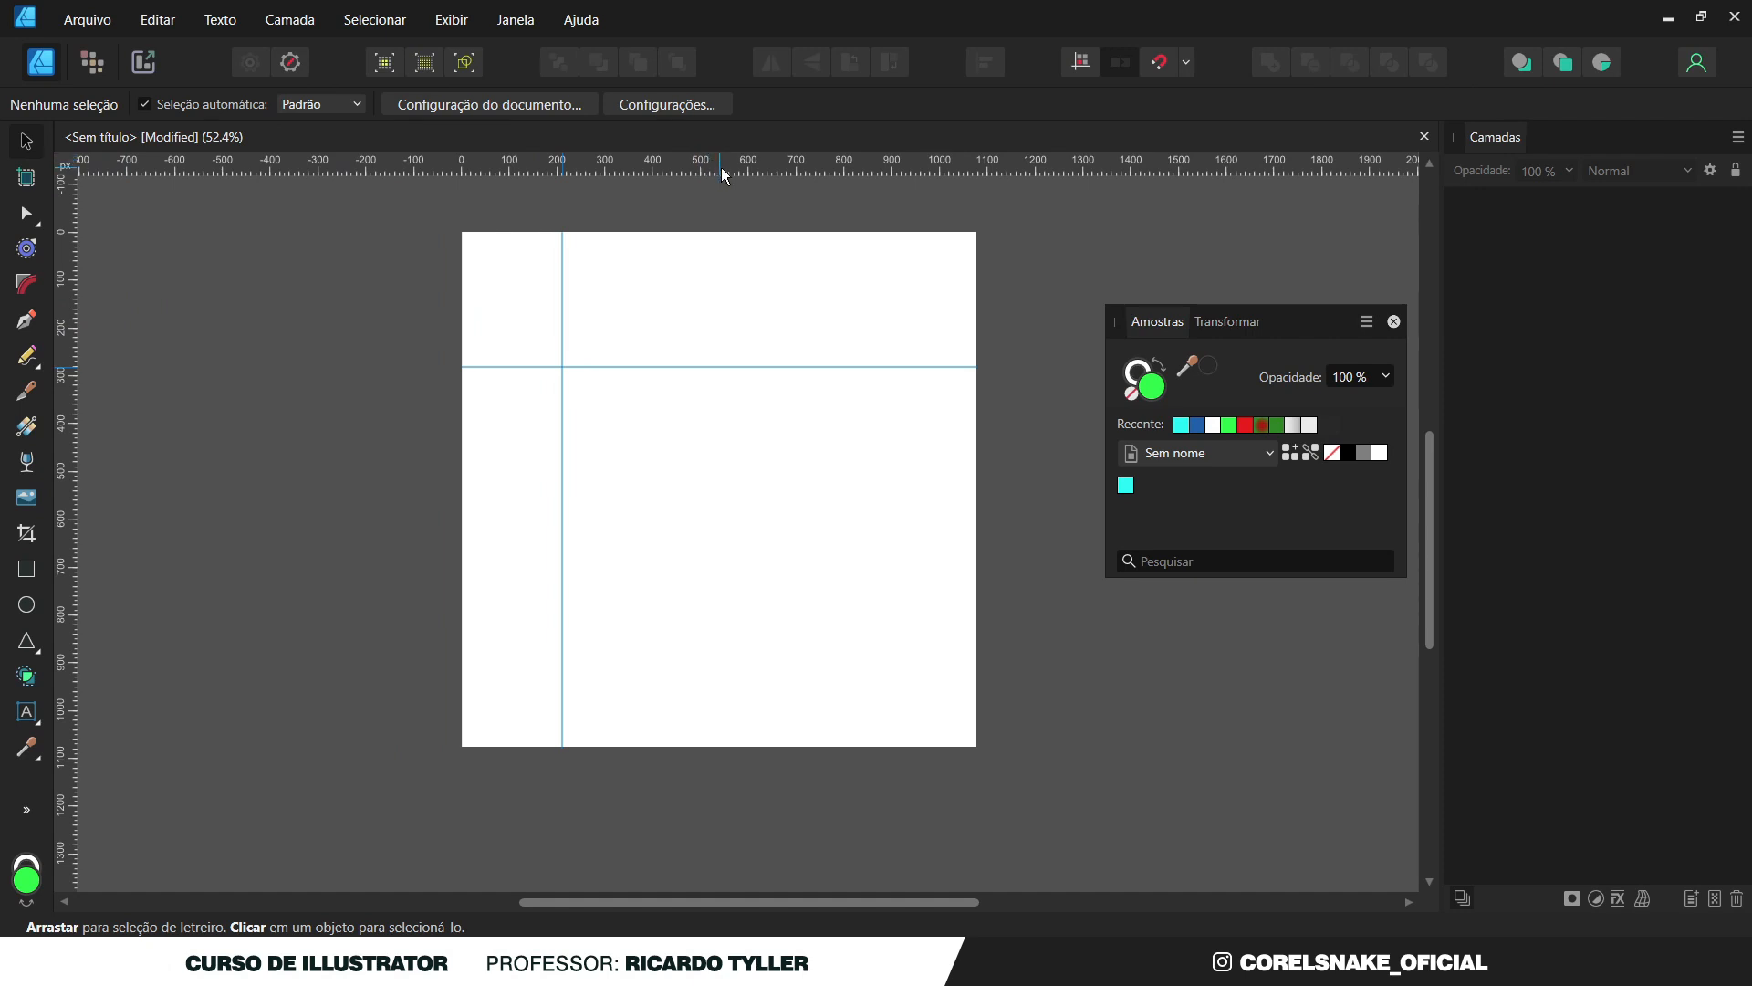
left_click_drag(762, 167, 751, 607)
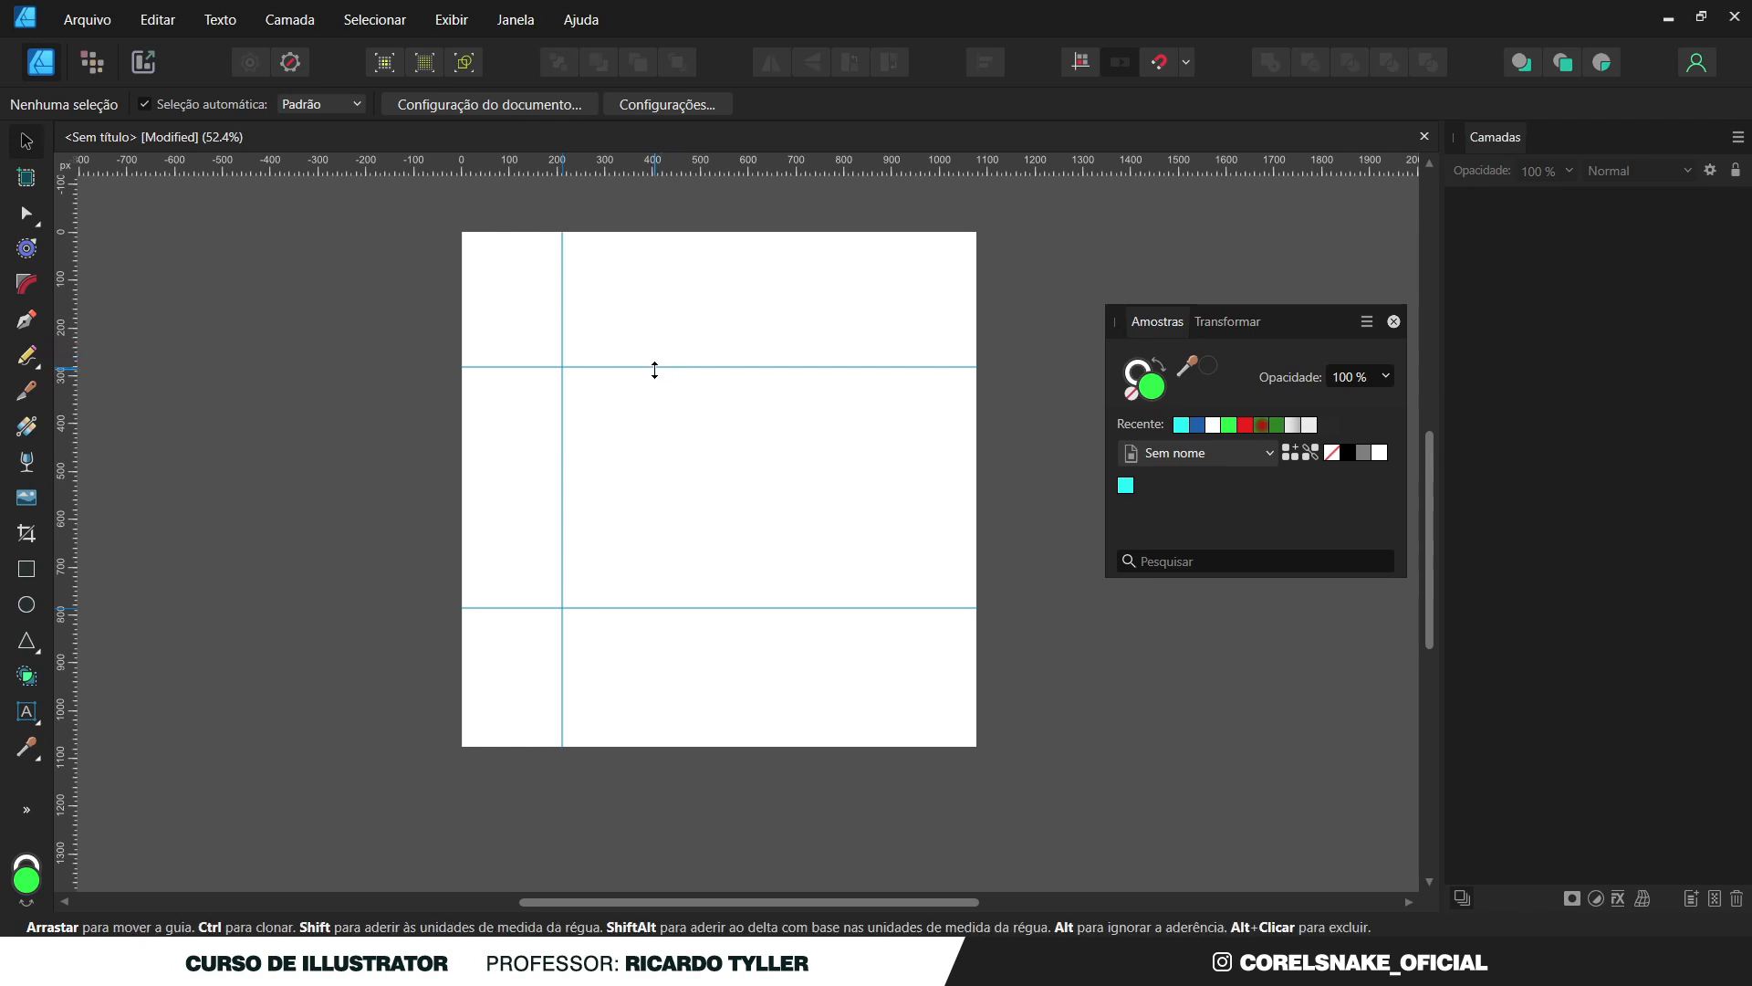
left_click_drag(654, 370, 662, 421)
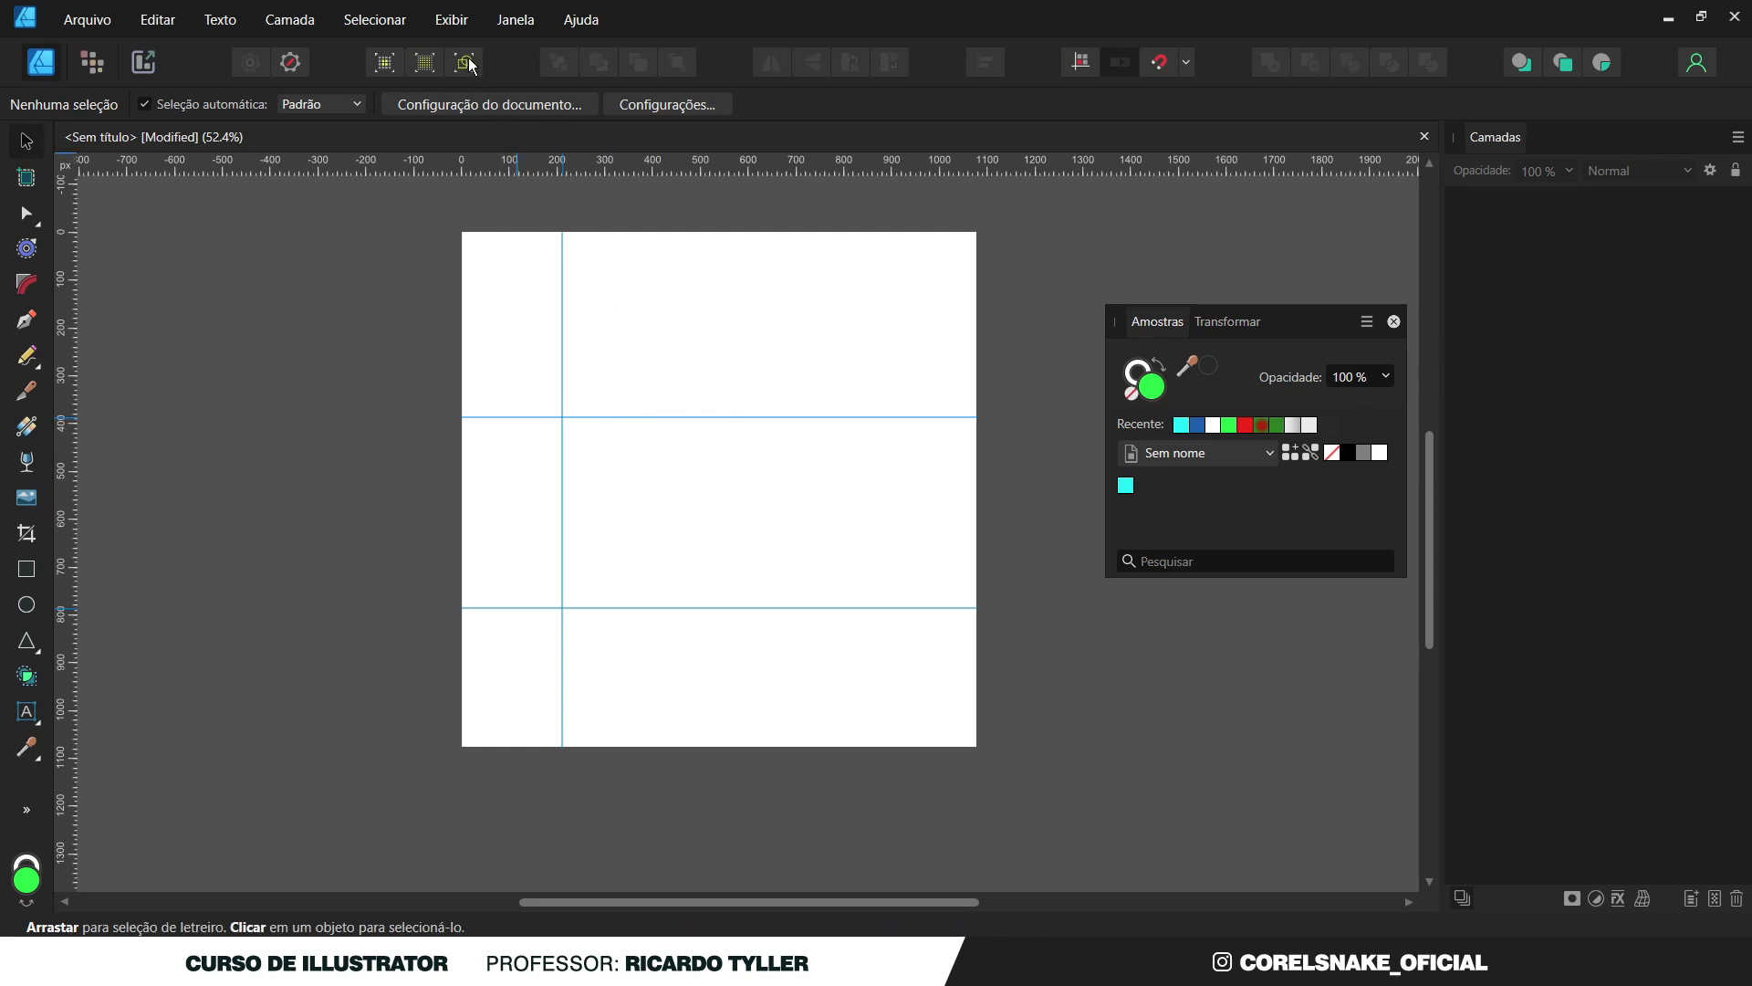
Hide the page's guides and show them again.
left_click(453, 20)
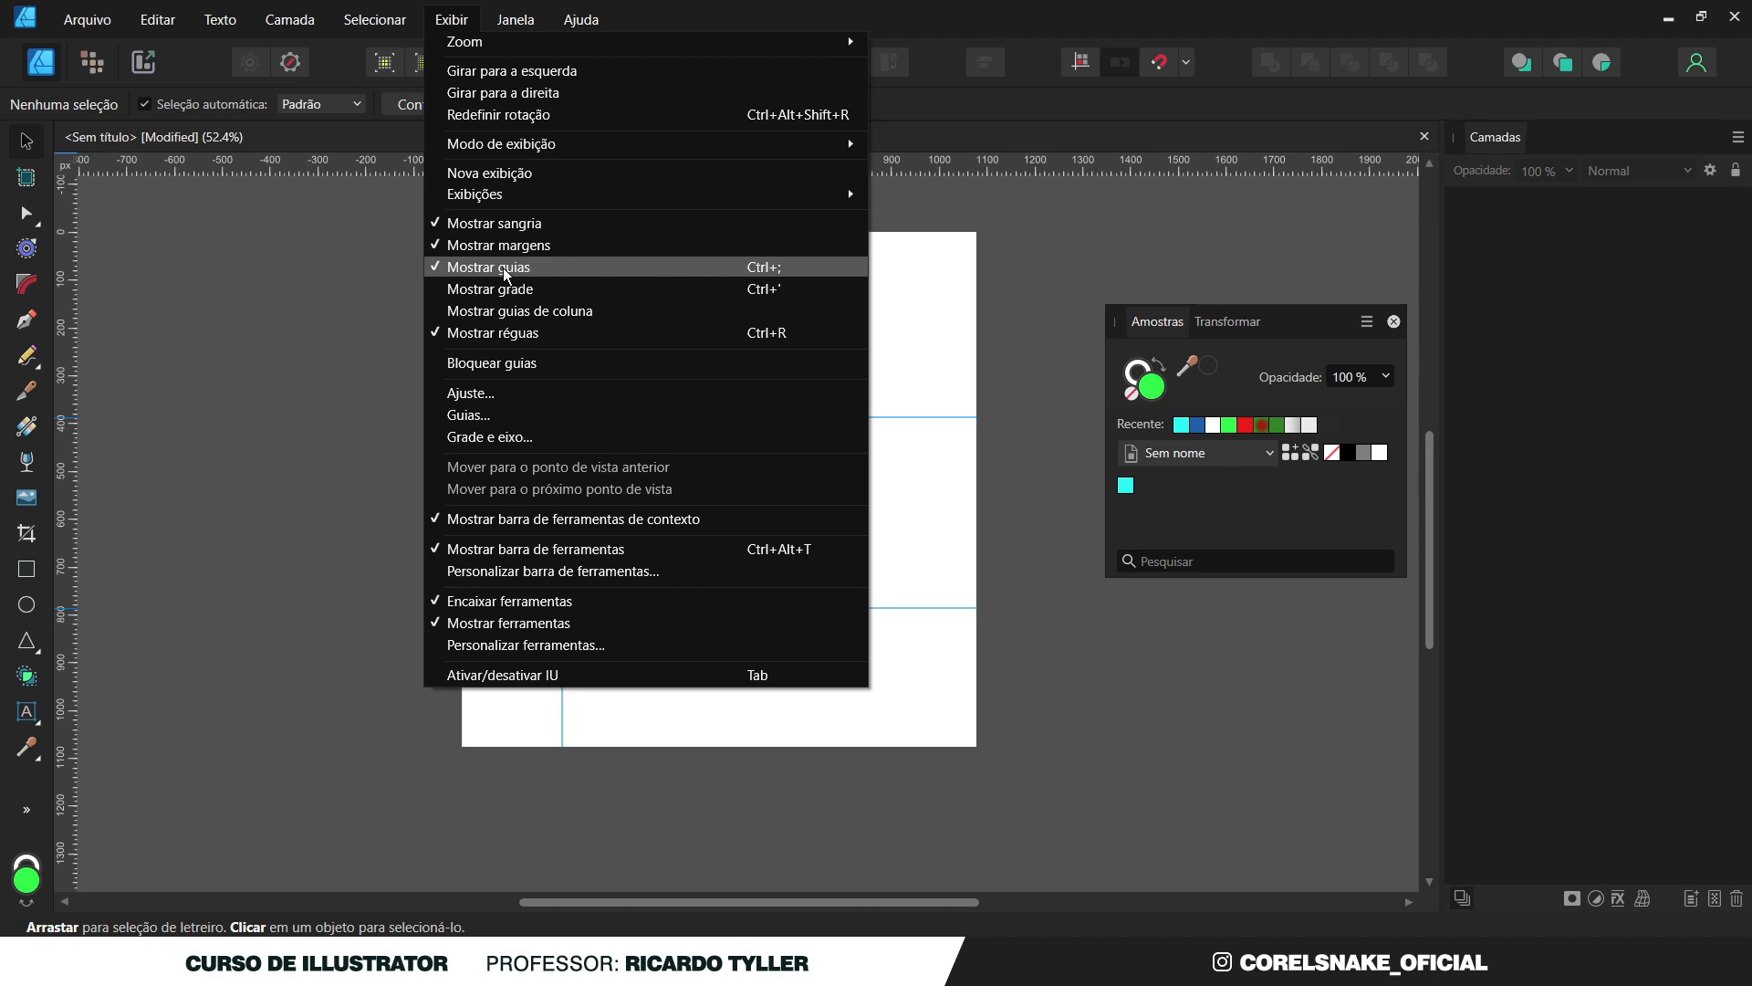
left_click(505, 270)
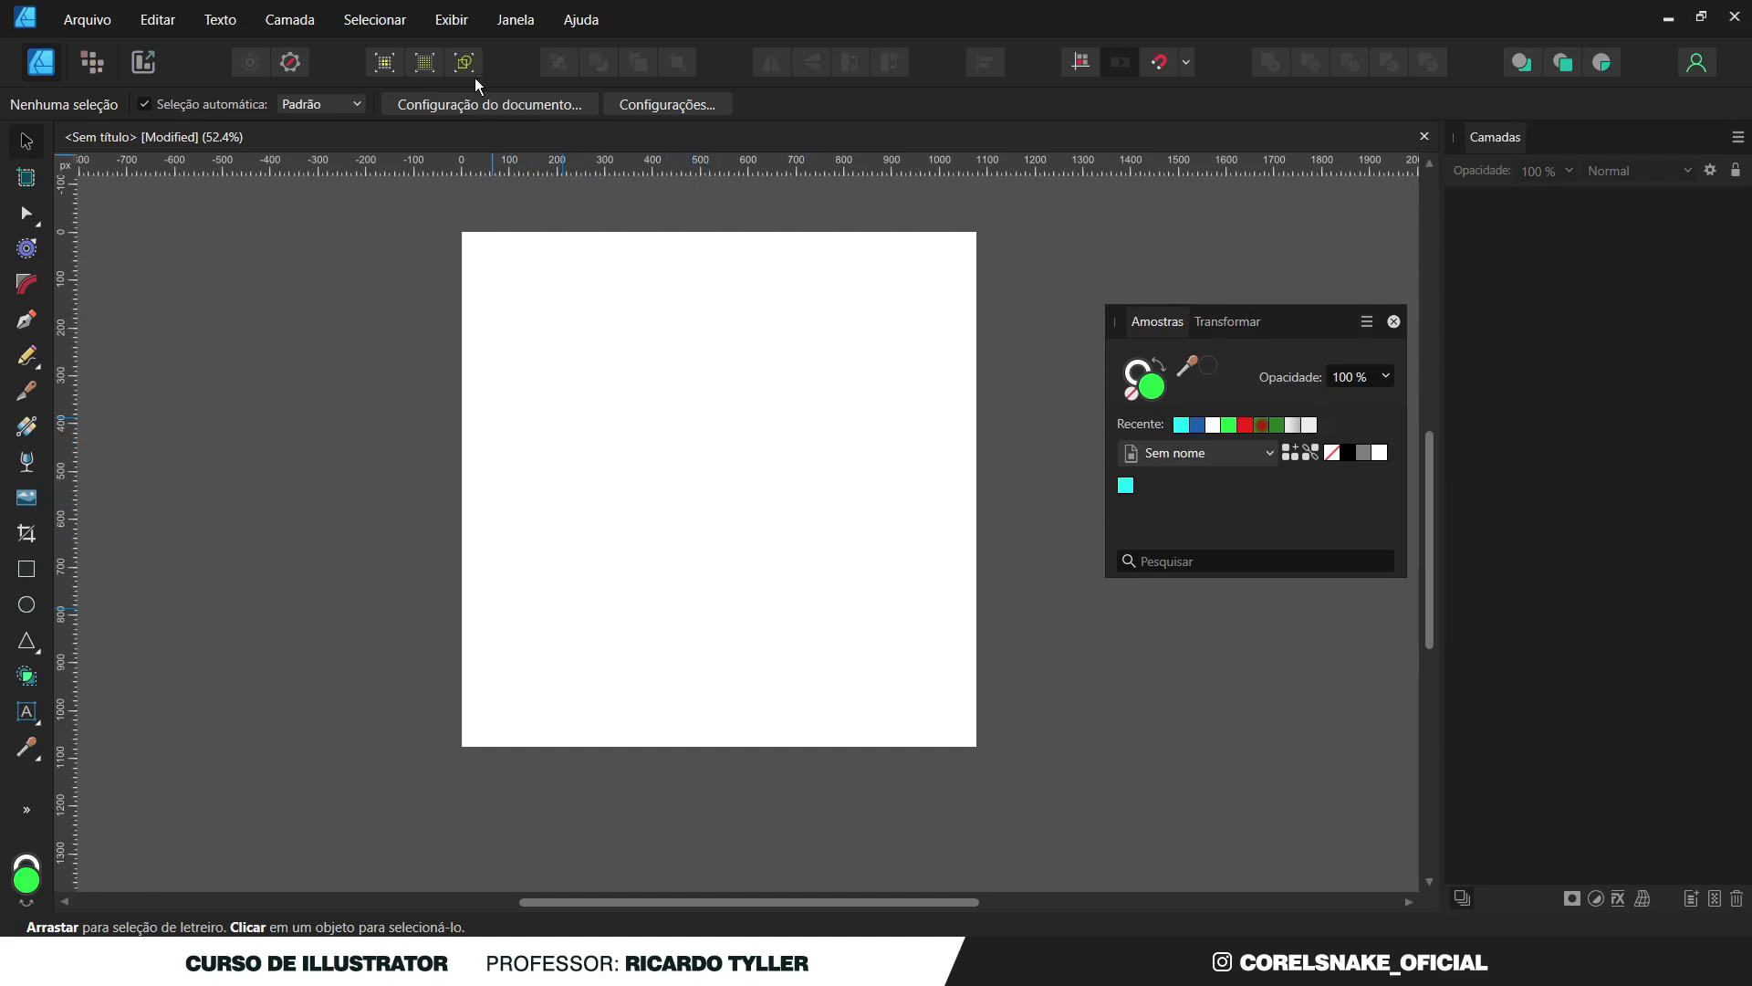
left_click(462, 21)
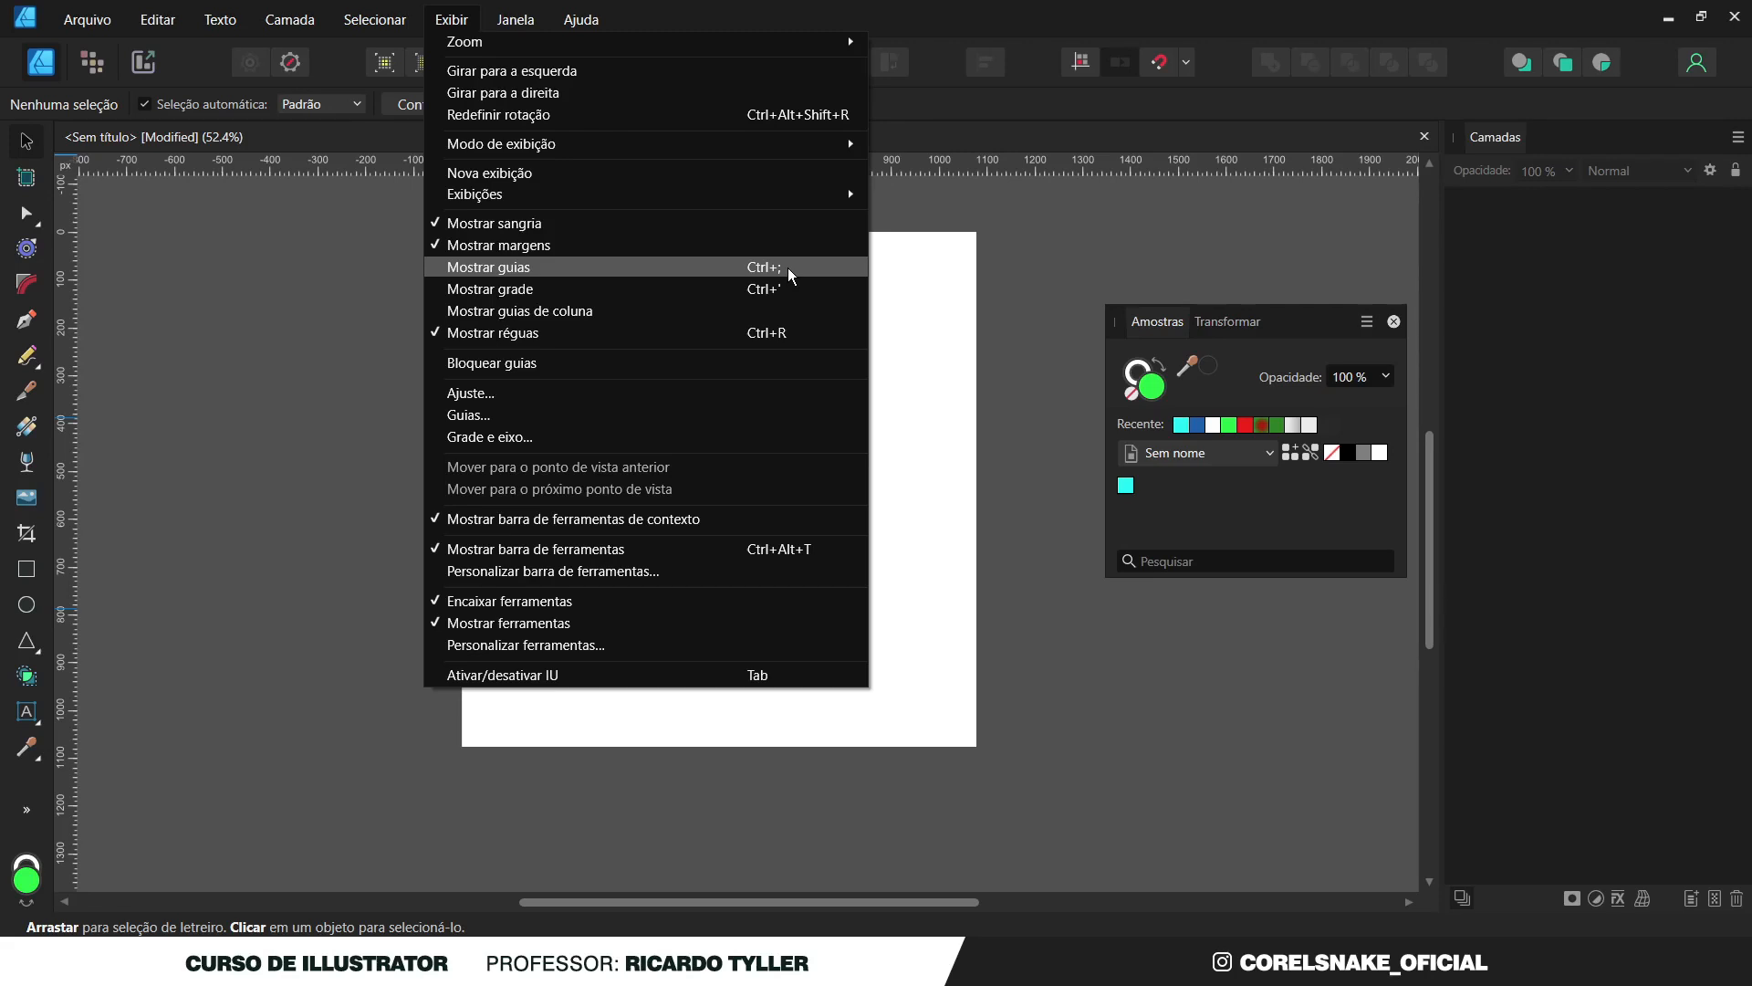
left_click(946, 325)
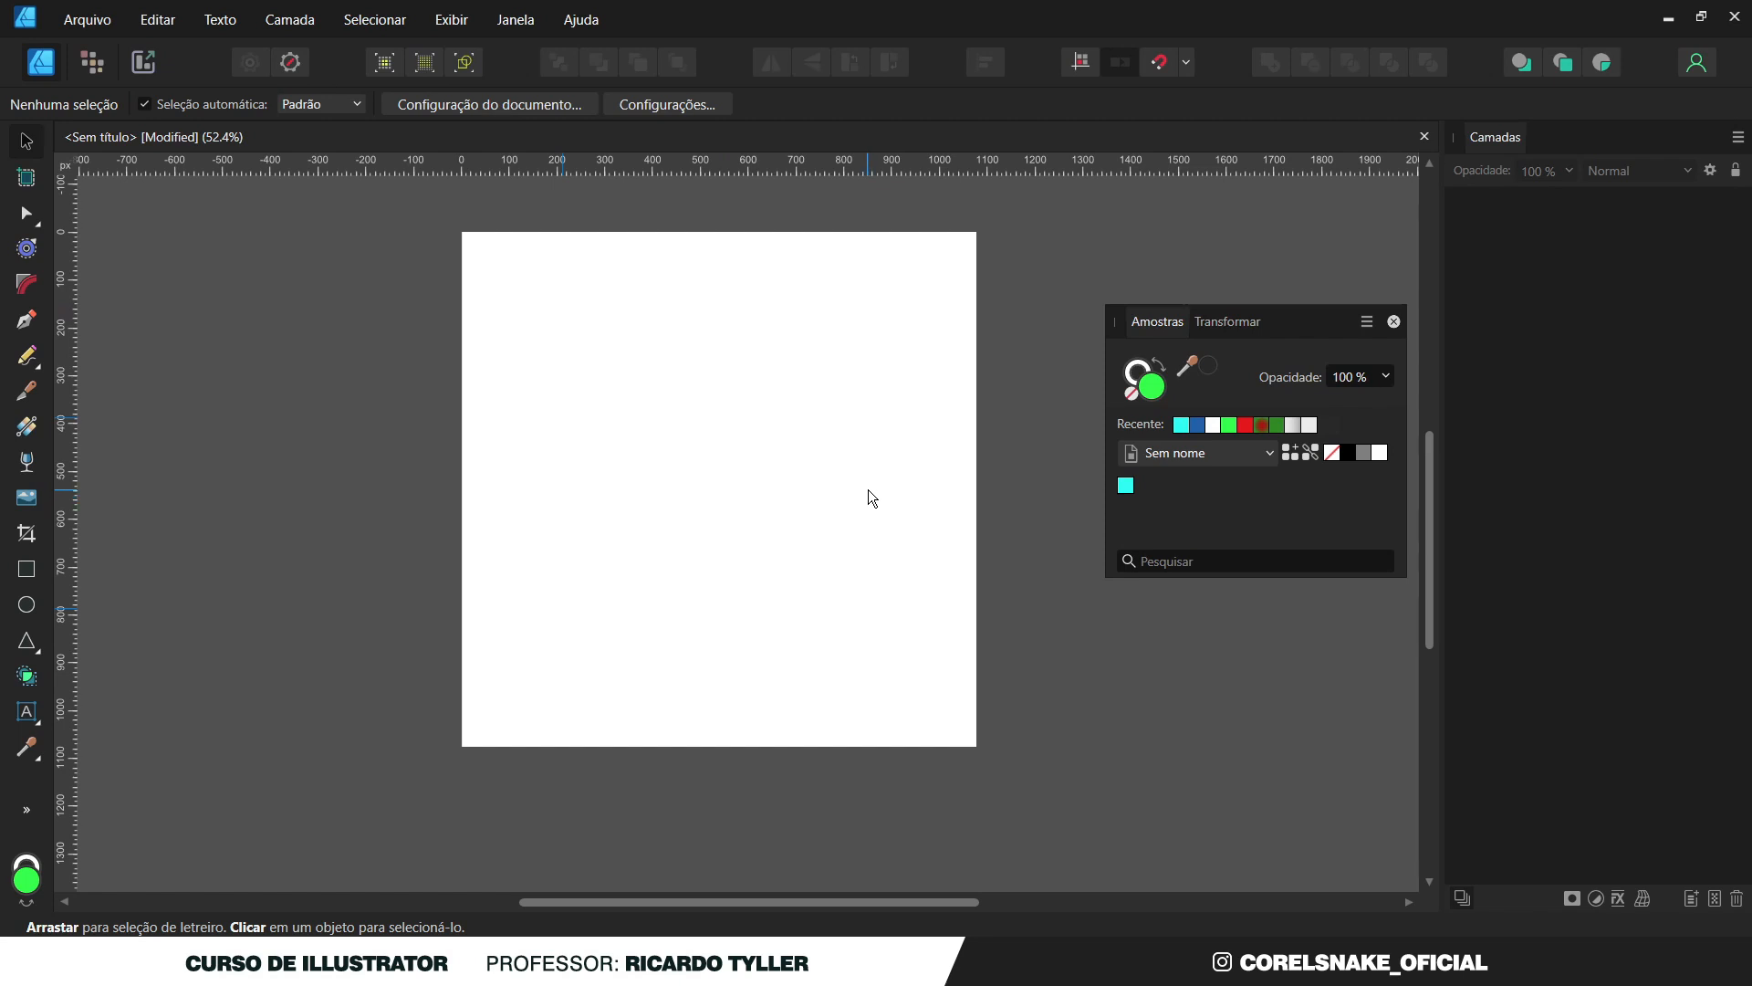
left_click(463, 19)
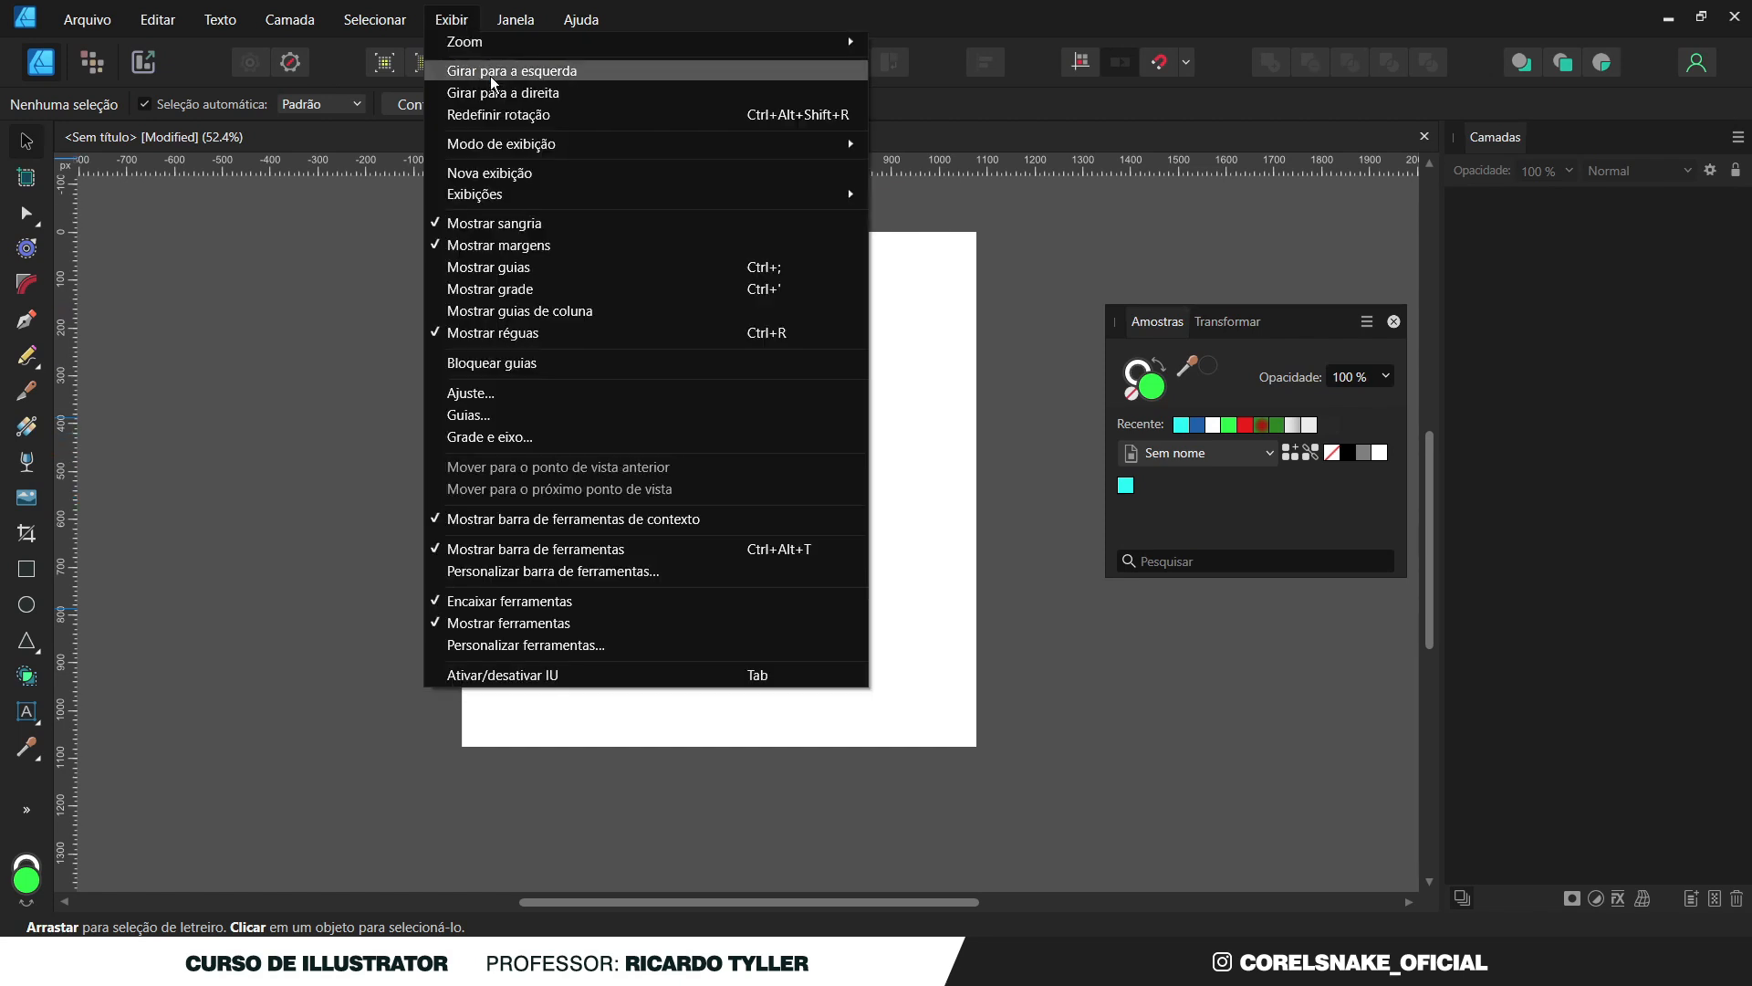
left_click(559, 269)
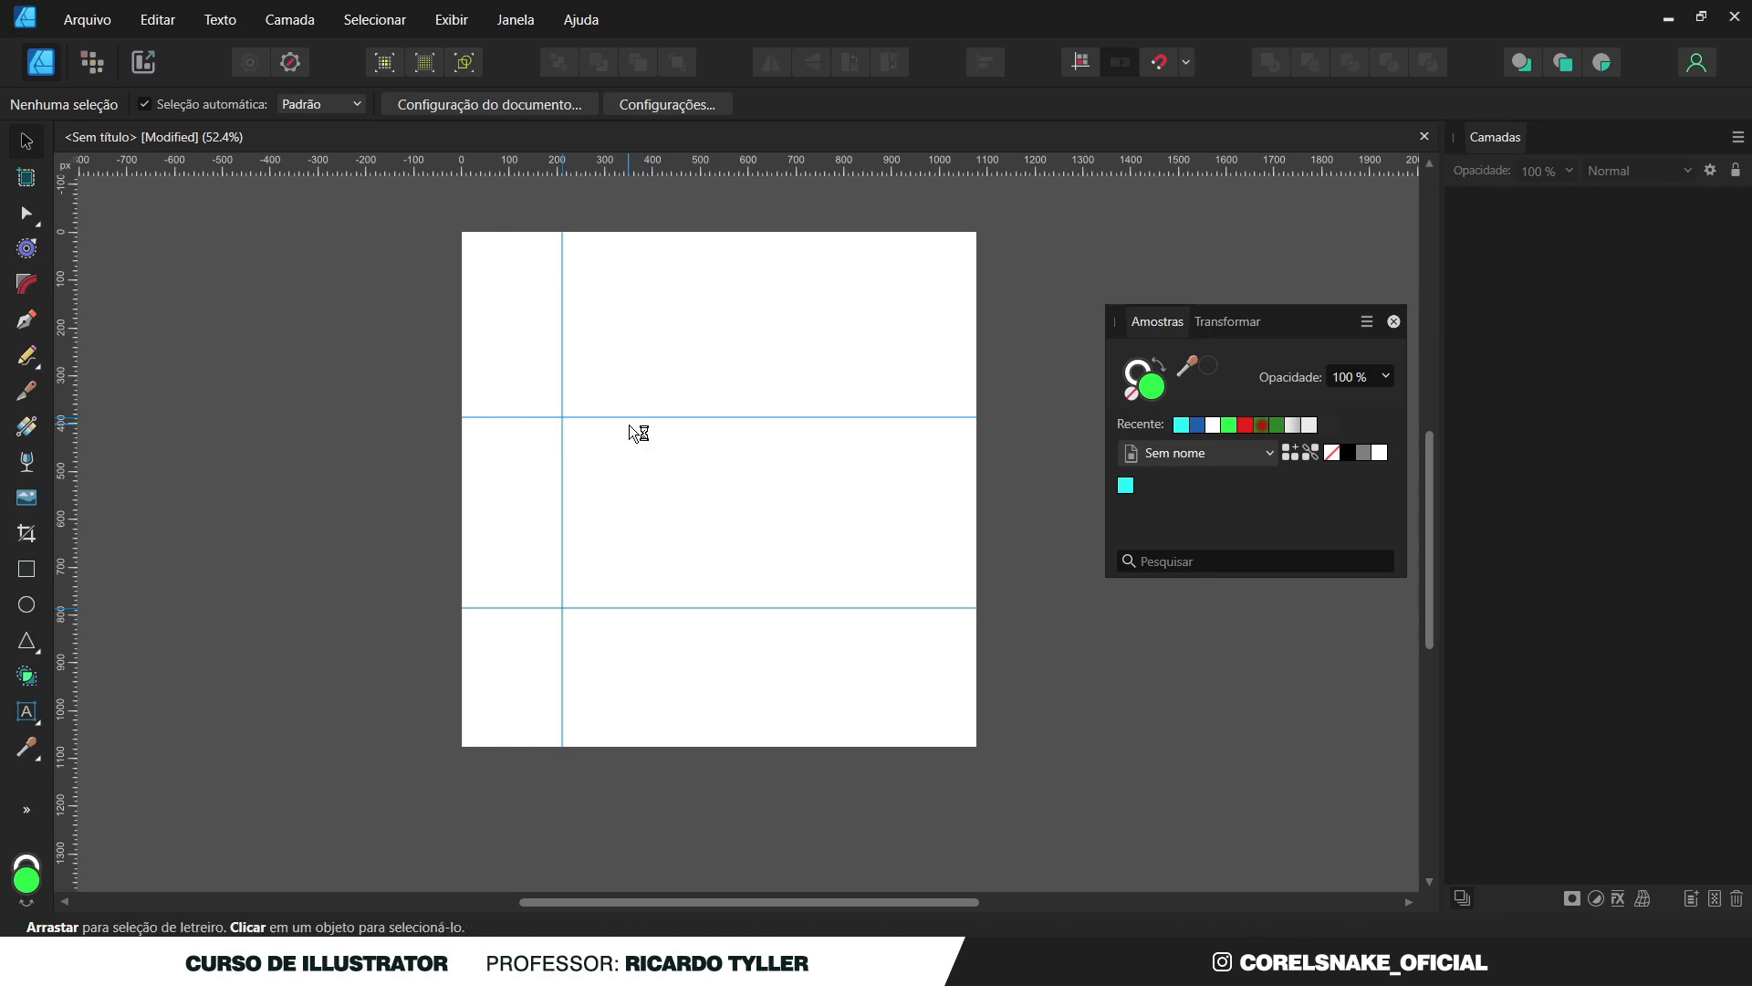
Remove the vertical guide and both horizontal guides from the page, and hide the rulers.
left_click_drag(563, 415, 66, 394)
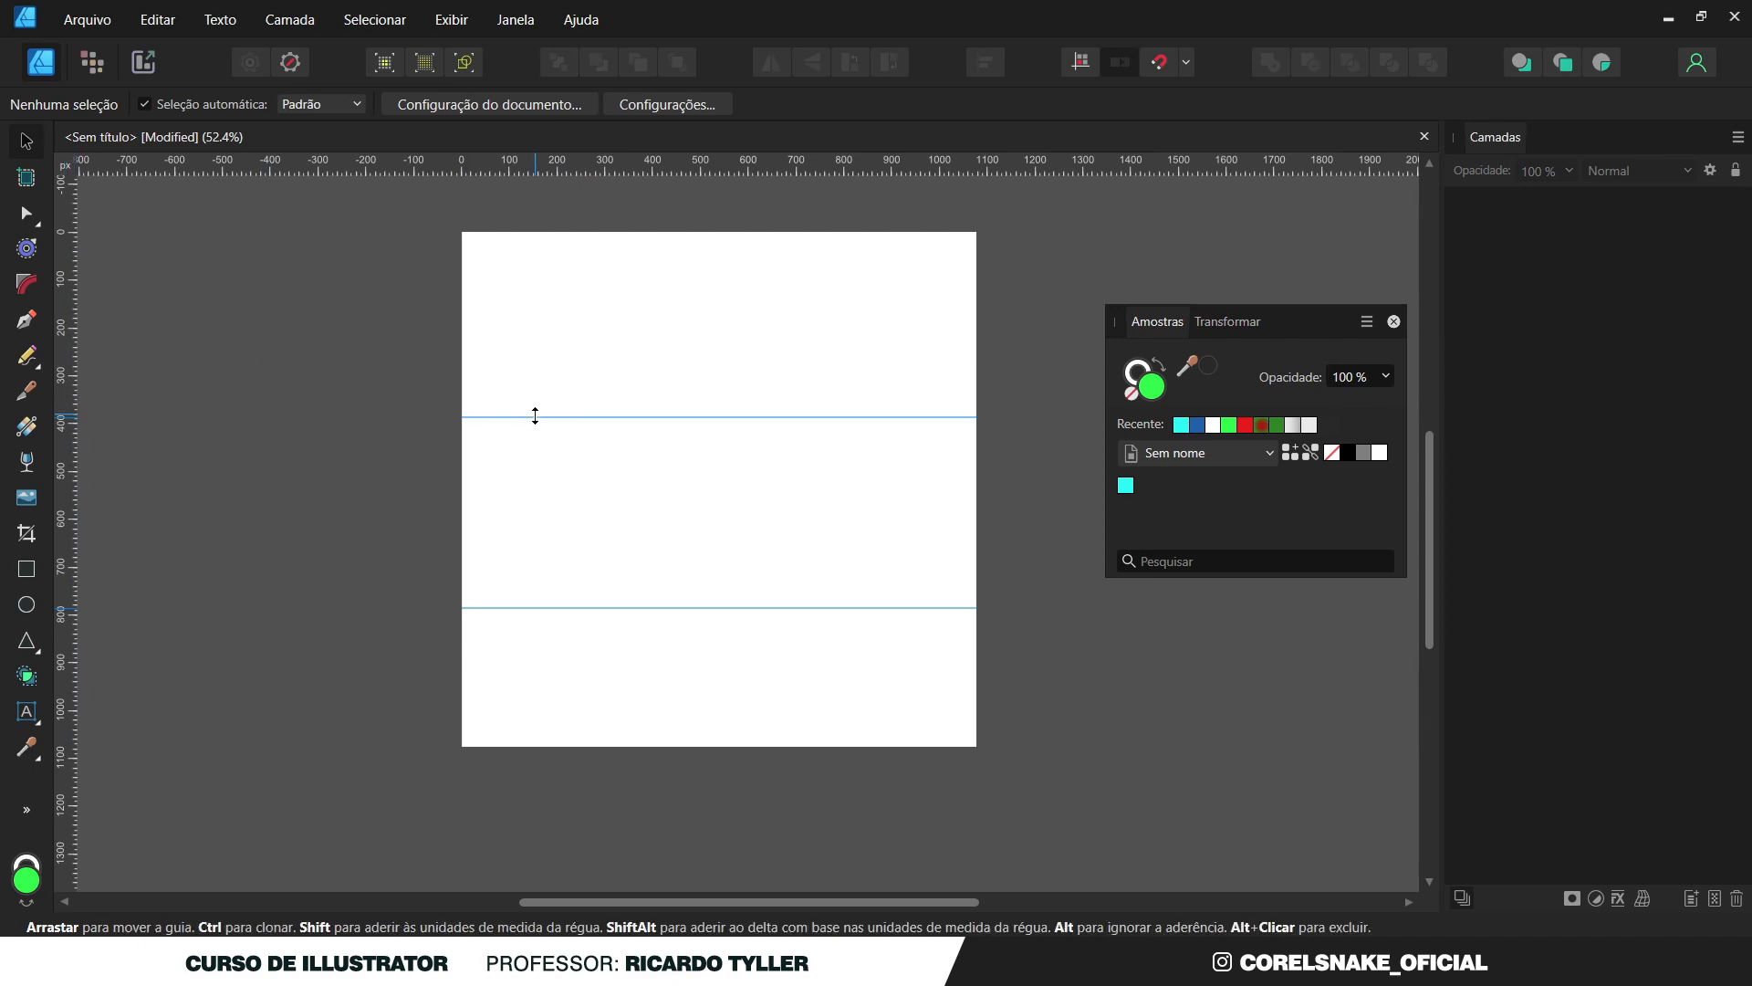
left_click_drag(537, 416, 546, 157)
left_click_drag(614, 611, 594, 166)
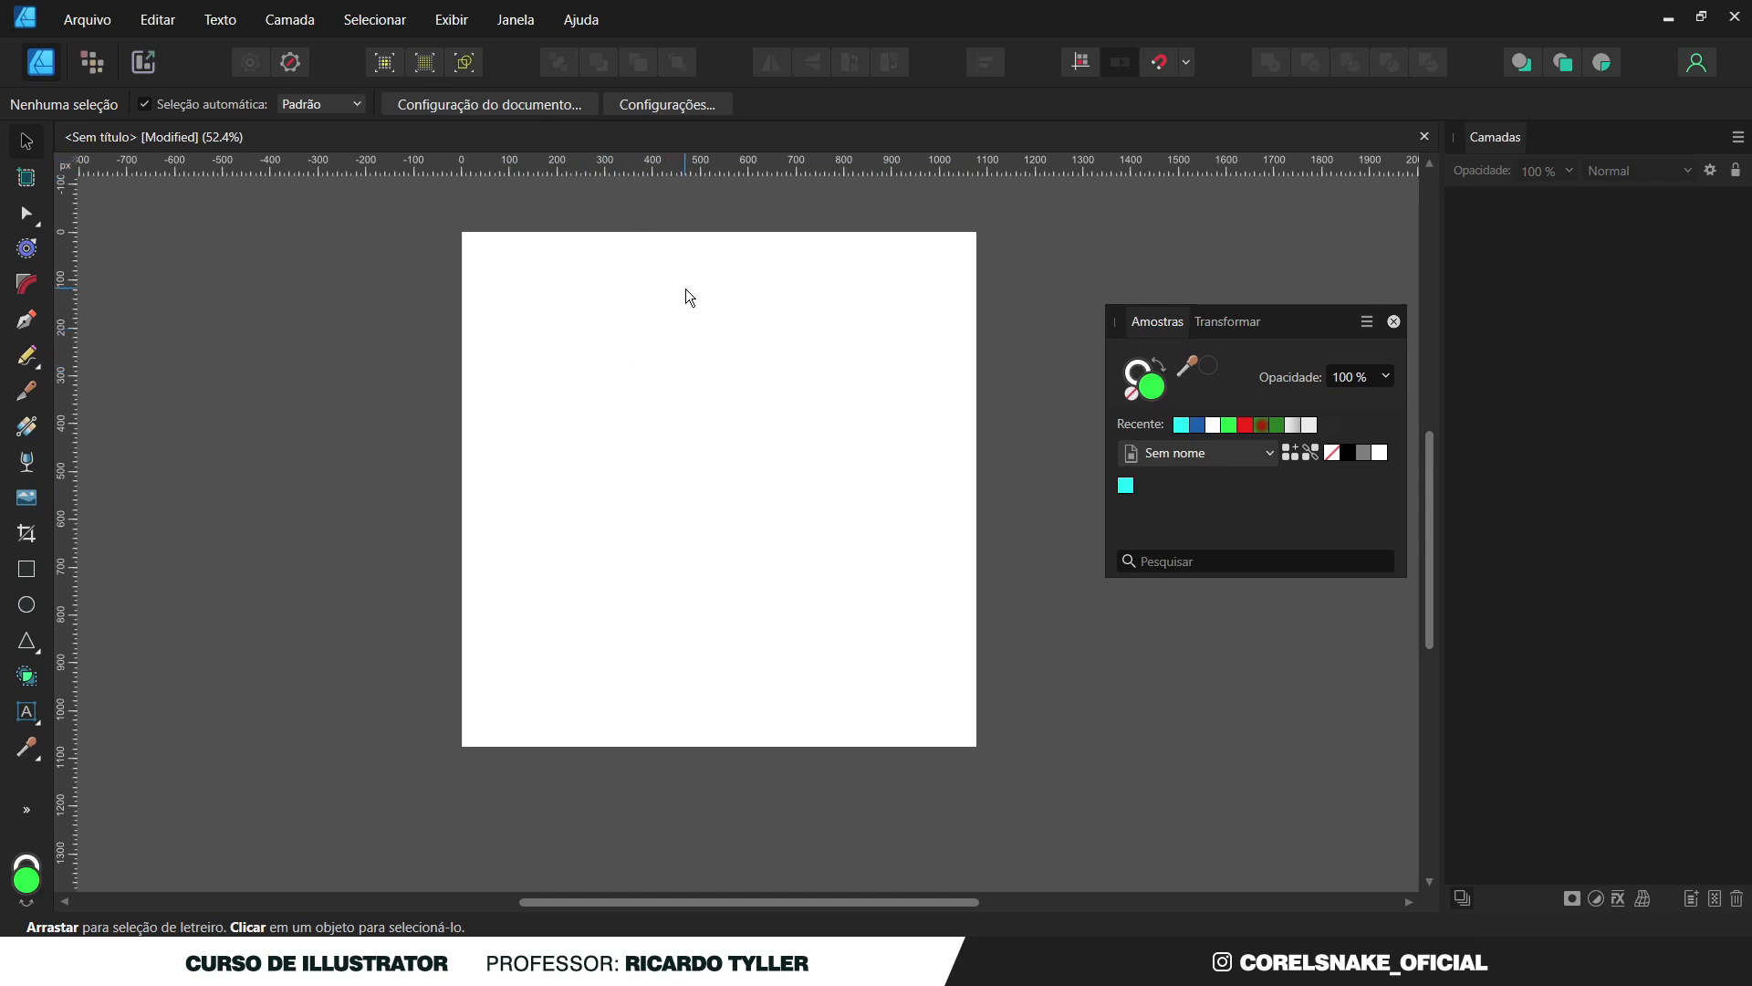
scroll(732, 304, "up", 1)
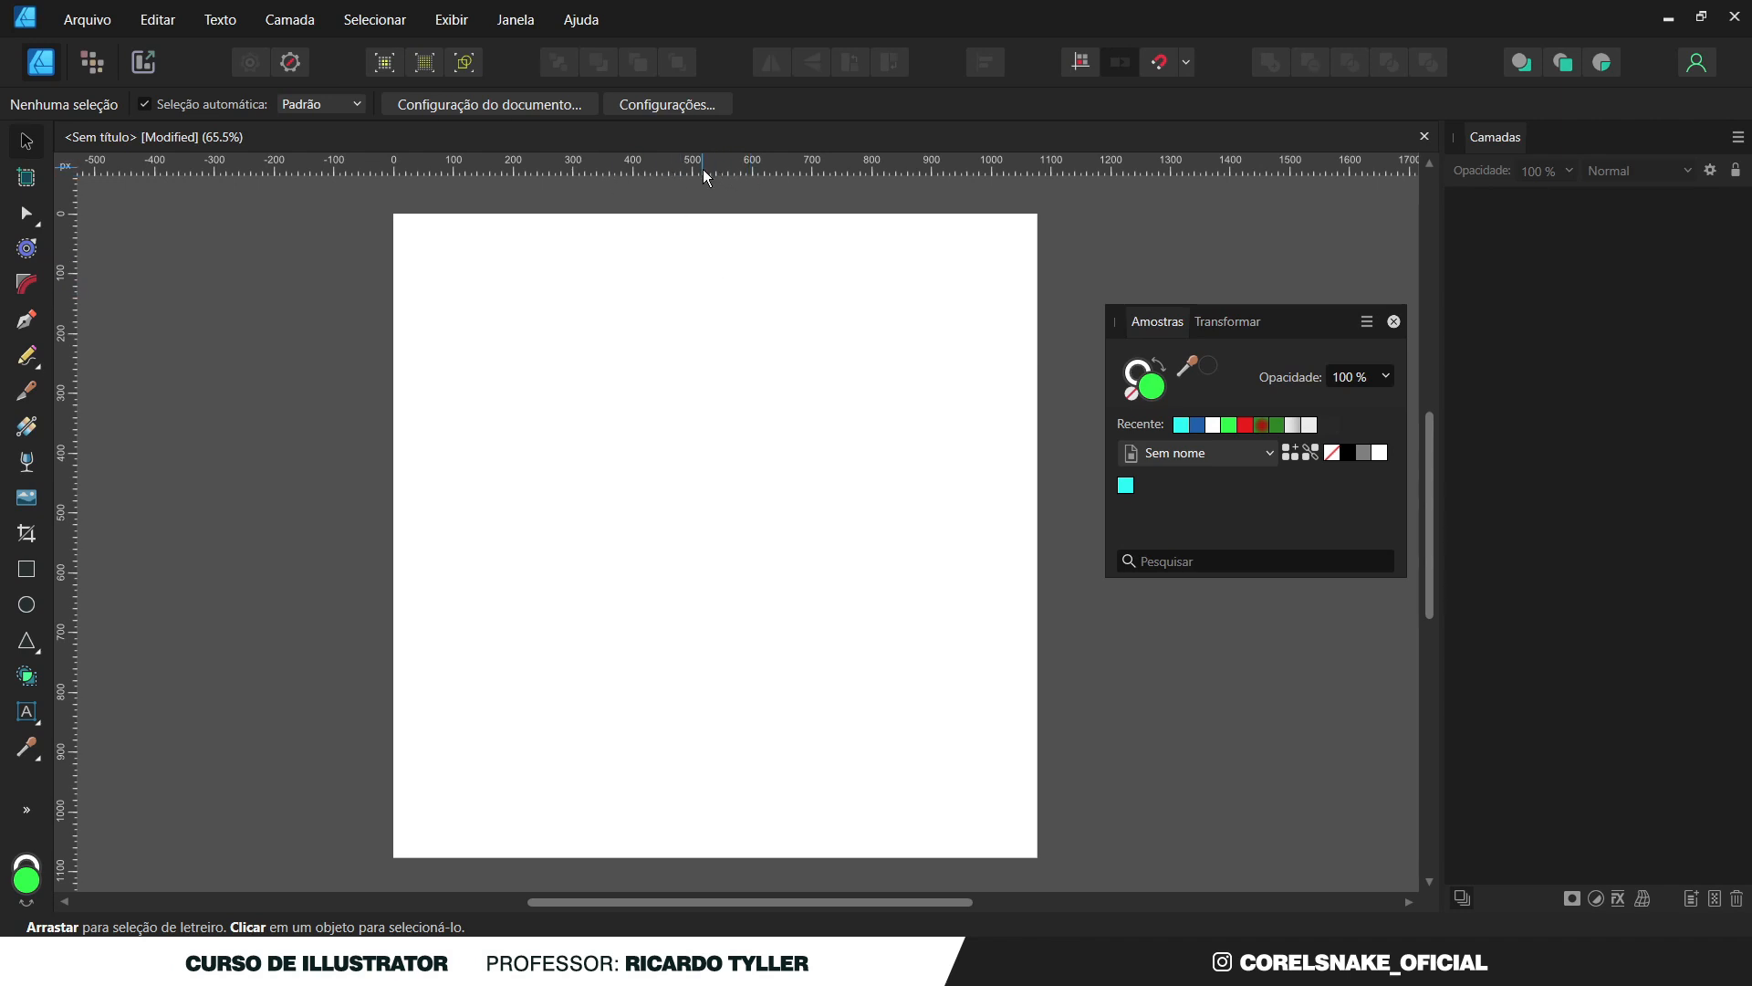
key("ctrl+r")
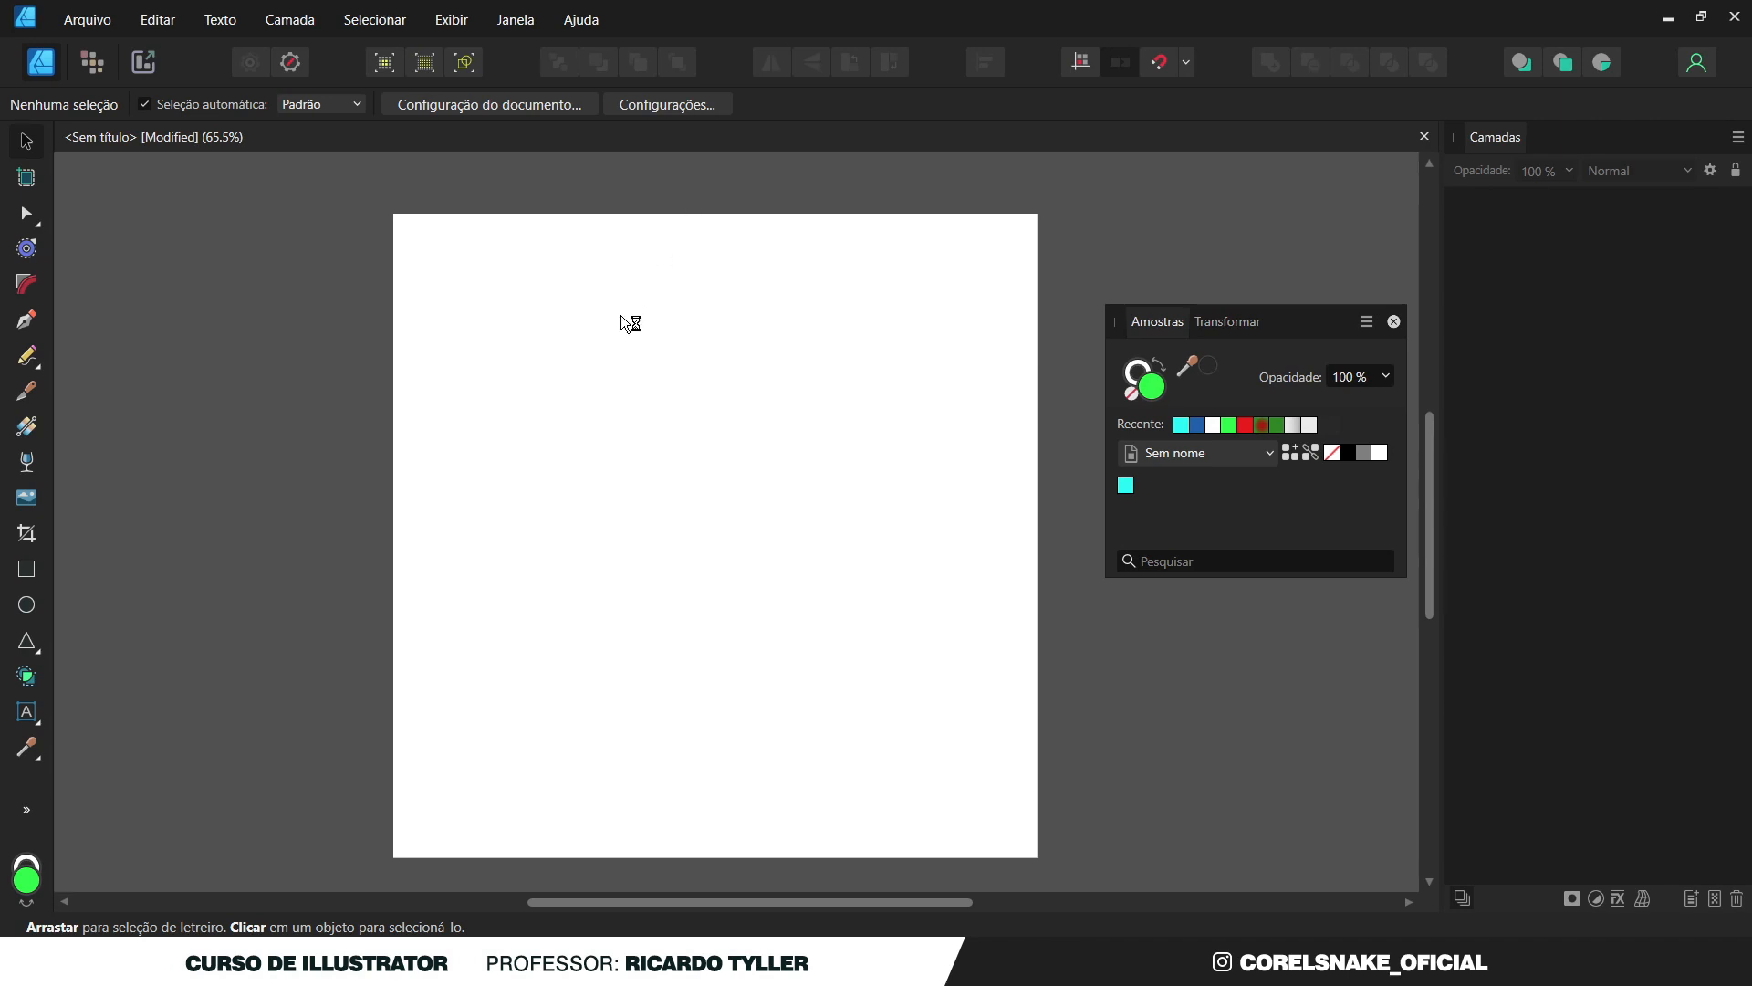